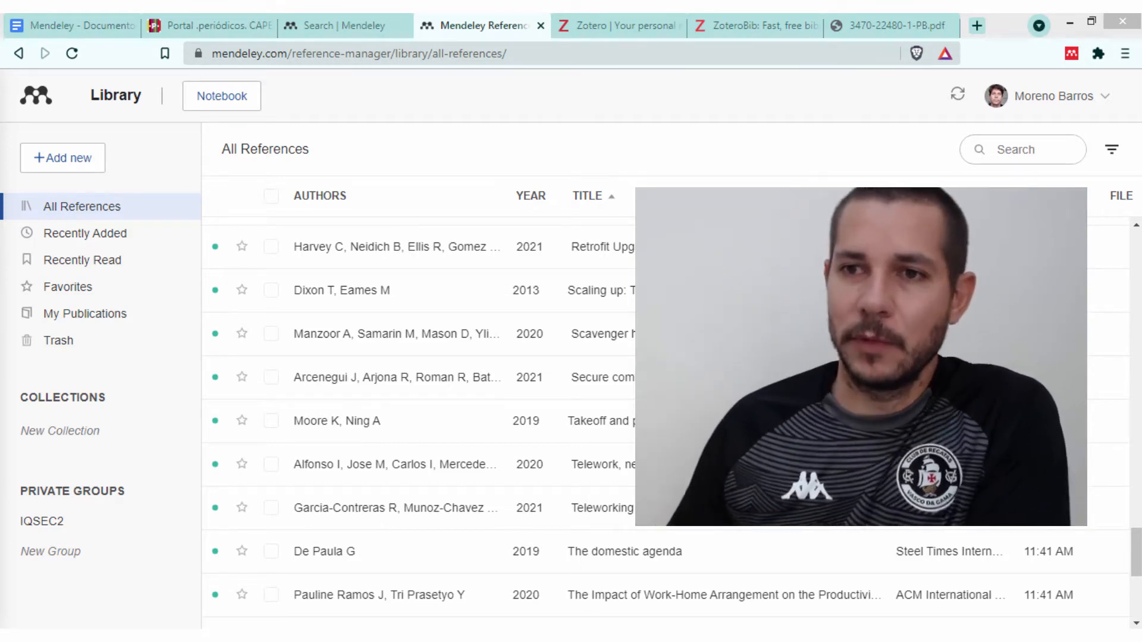
pyautogui.click(845, 13)
pyautogui.scroll(2, 777, 447)
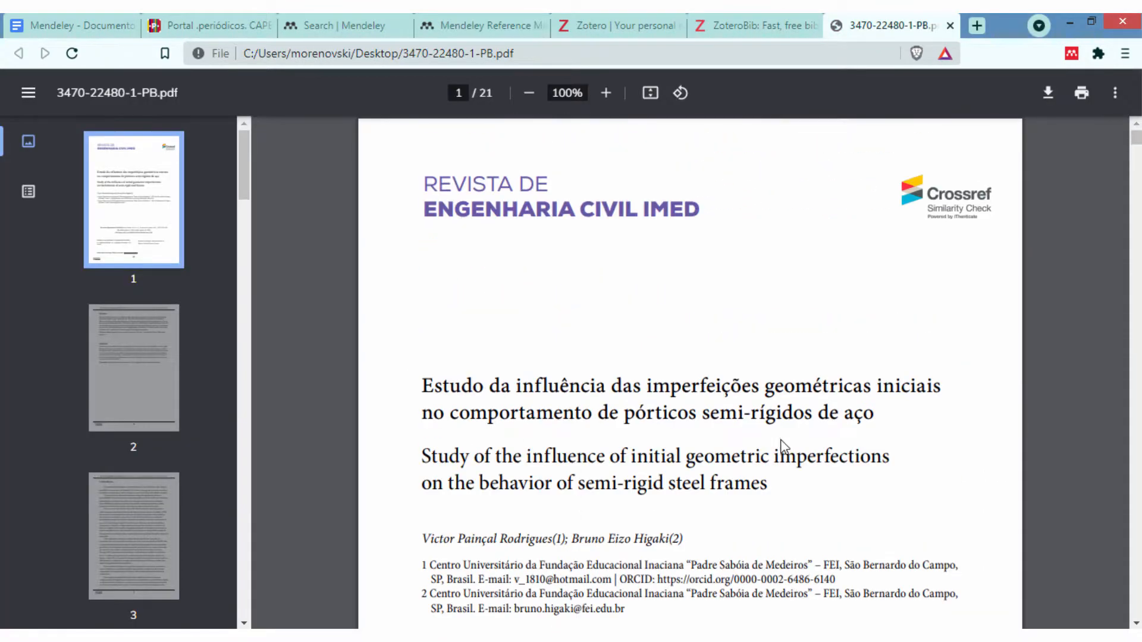
pyautogui.scroll(-15, 764, 423)
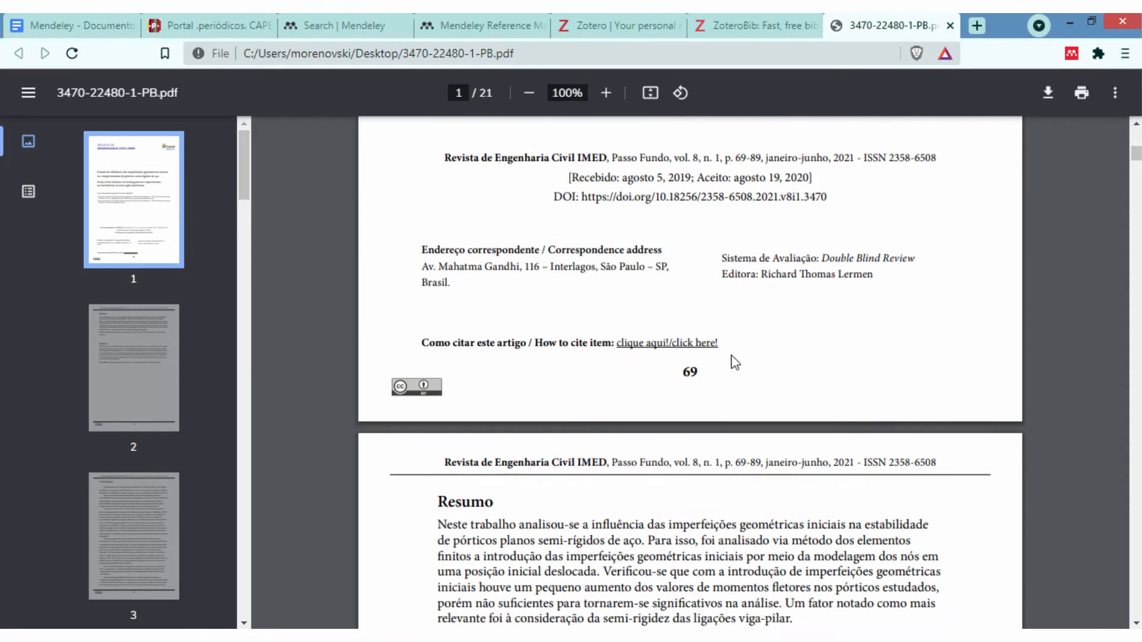
pyautogui.scroll(-15, 731, 354)
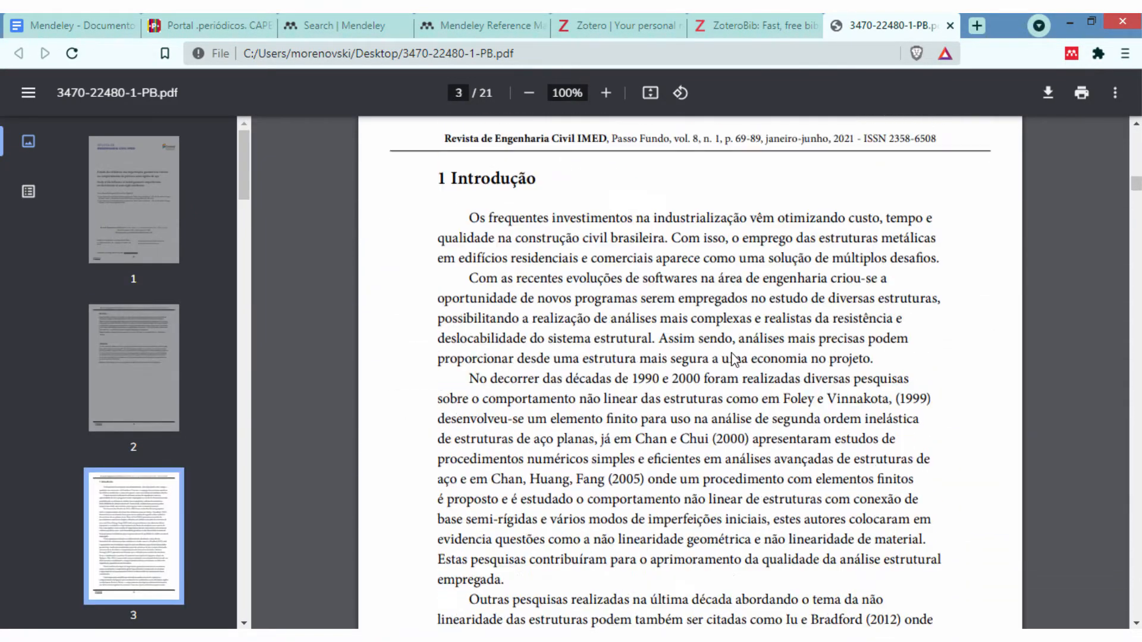
pyautogui.scroll(2, 746, 333)
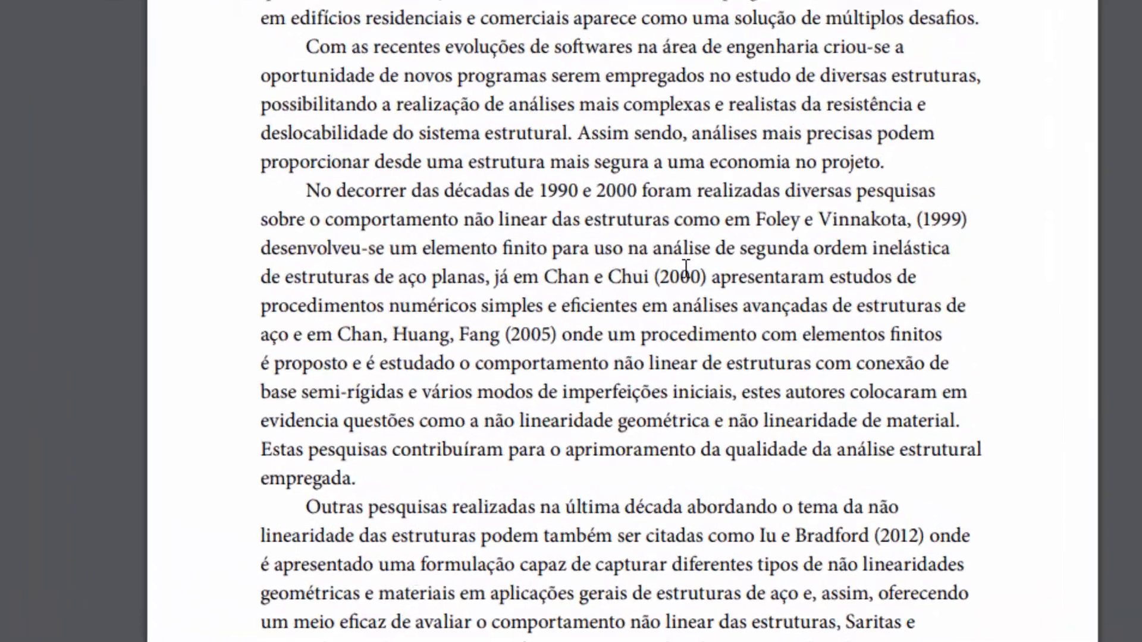
pyautogui.doubleClick(722, 357)
pyautogui.moveTo(485, 232); pyautogui.dragTo(607, 231)
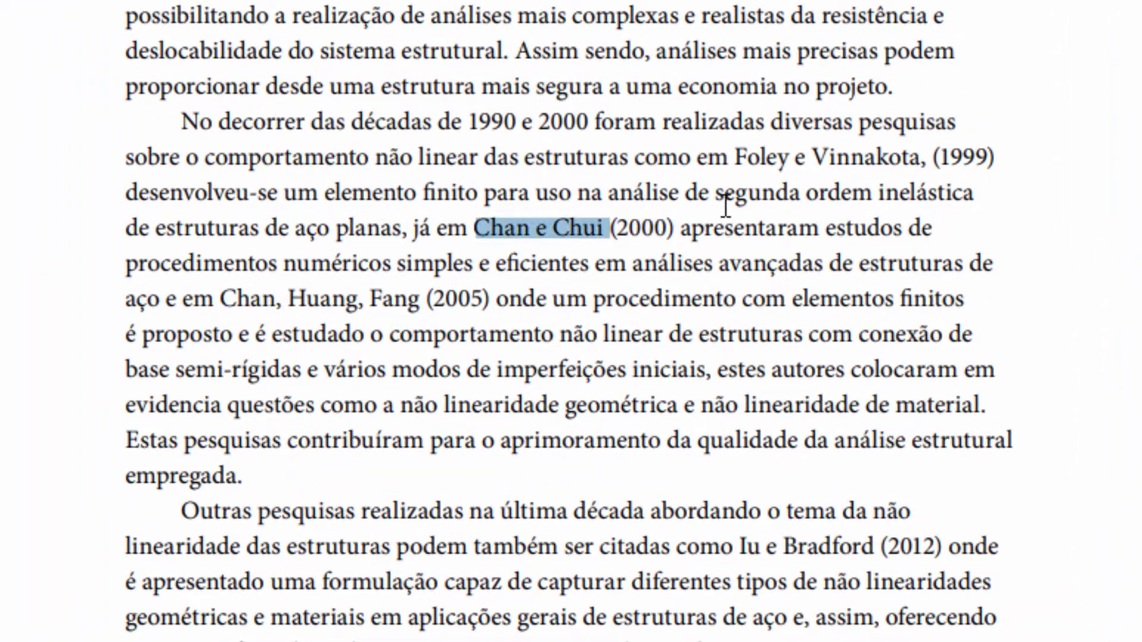
pyautogui.click(736, 156)
pyautogui.moveTo(709, 156); pyautogui.dragTo(976, 157)
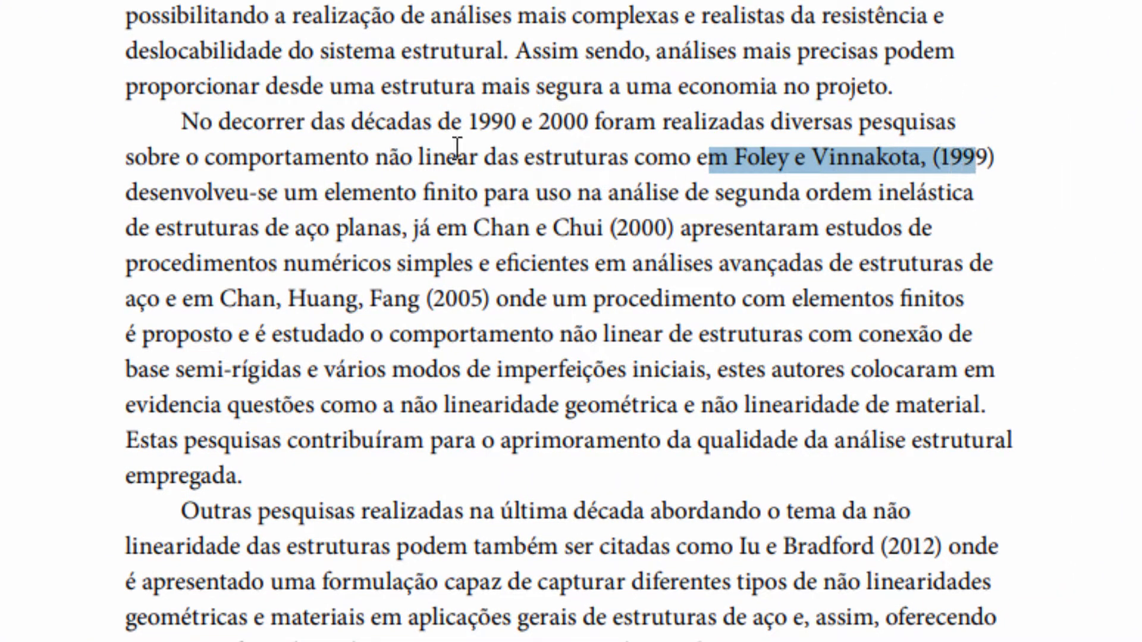
pyautogui.moveTo(222, 299); pyautogui.dragTo(484, 297)
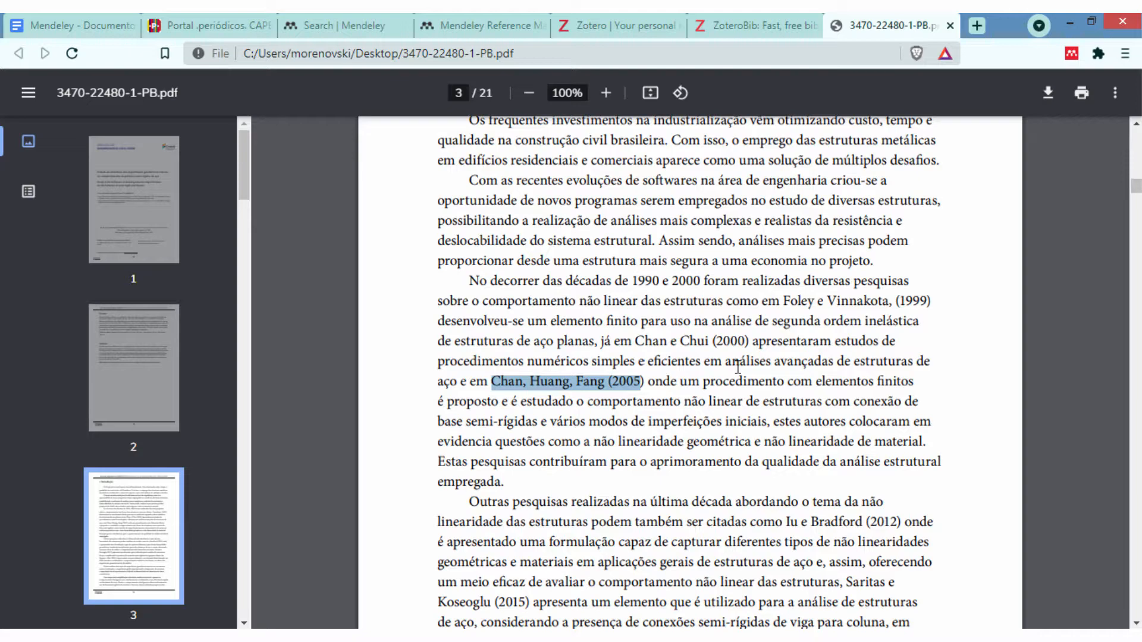
pyautogui.scroll(-5, 726, 393)
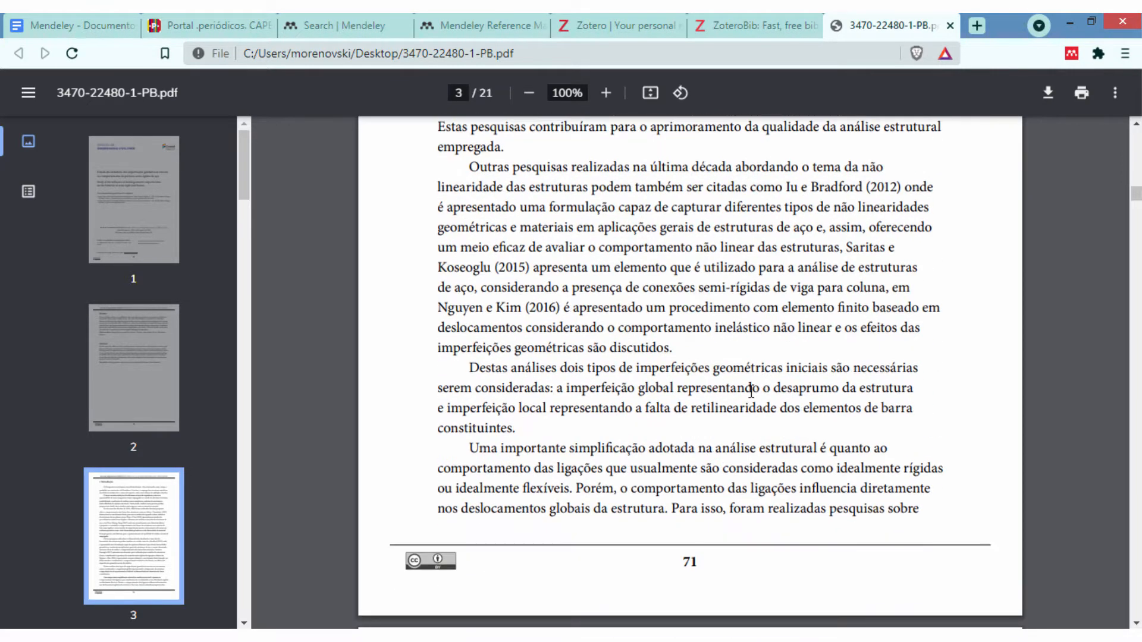
# - Go to the article's Referências section and examine how the listed references are formatted
pyautogui.moveTo(1136, 197); pyautogui.dragTo(1136, 554)
pyautogui.scroll(-5, 854, 431)
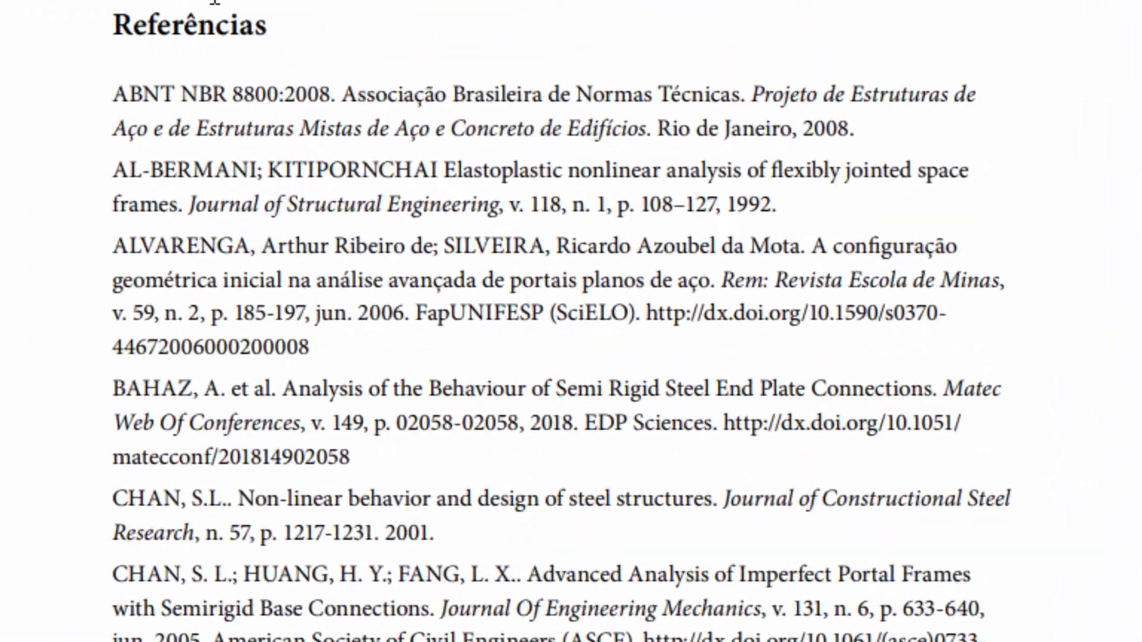
pyautogui.moveTo(113, 95); pyautogui.dragTo(794, 499)
pyautogui.click(1038, 156)
pyautogui.scroll(-9, 255, 331)
pyautogui.scroll(3, 291, 336)
pyautogui.scroll(3, 425, 335)
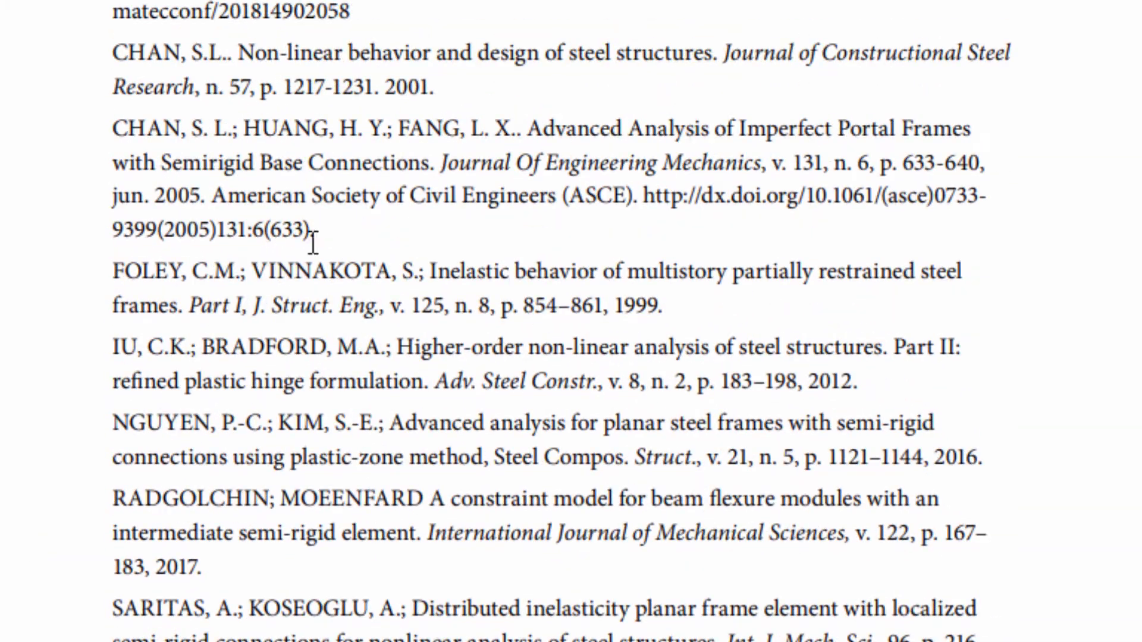
pyautogui.scroll(3, 583, 243)
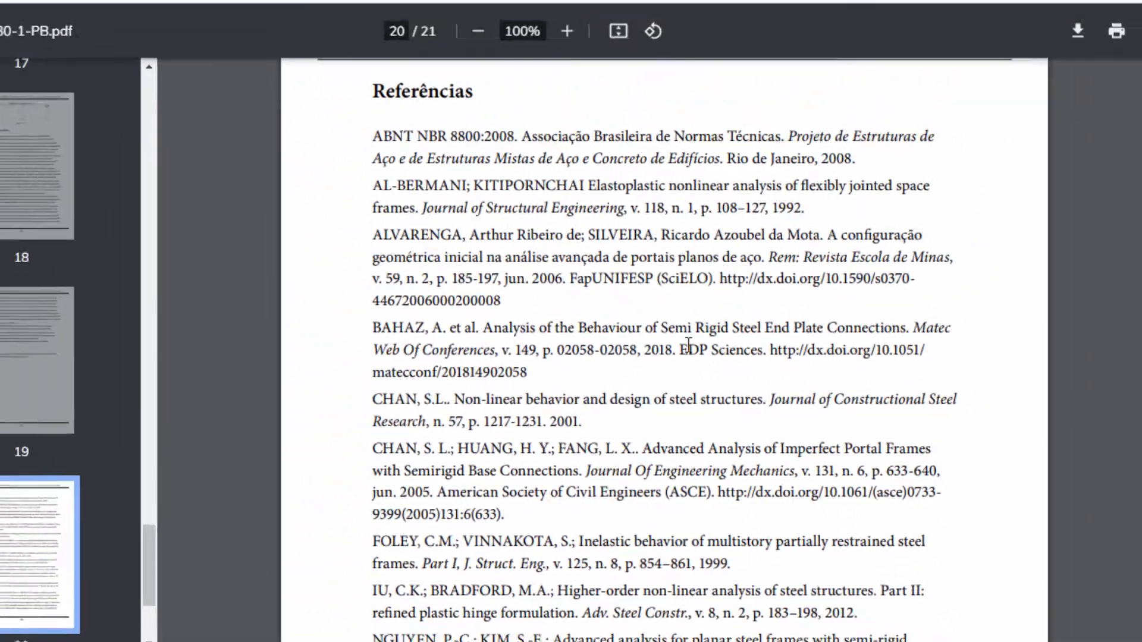
pyautogui.scroll(-3, 547, 363)
pyautogui.scroll(-5, 680, 436)
pyautogui.scroll(20, 663, 420)
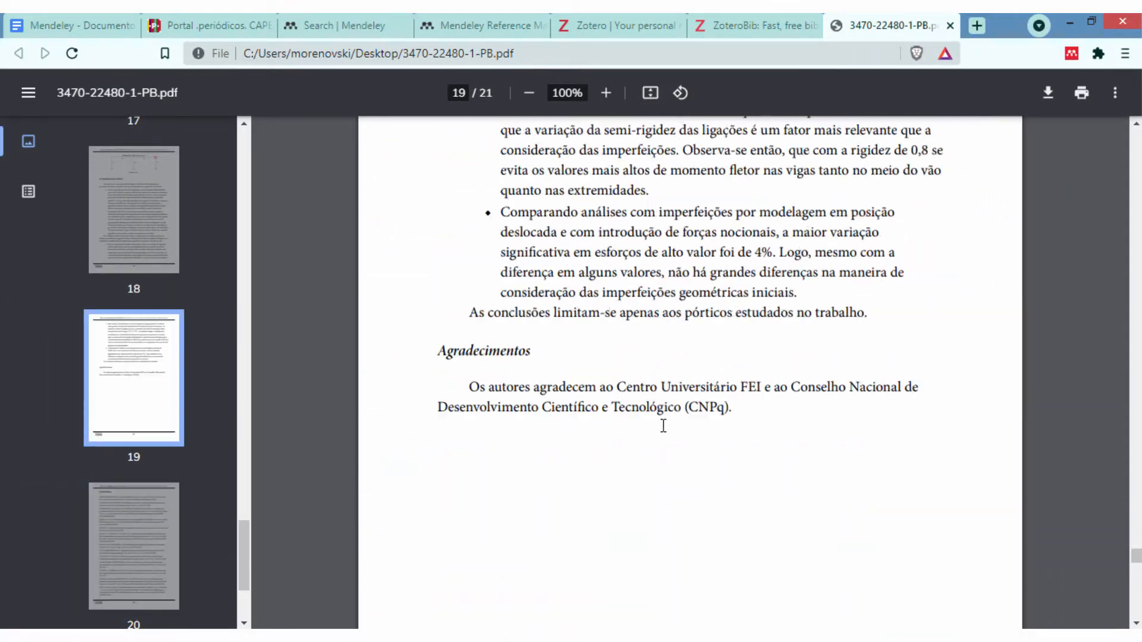
# - Open a new browser tab
pyautogui.click(976, 26)
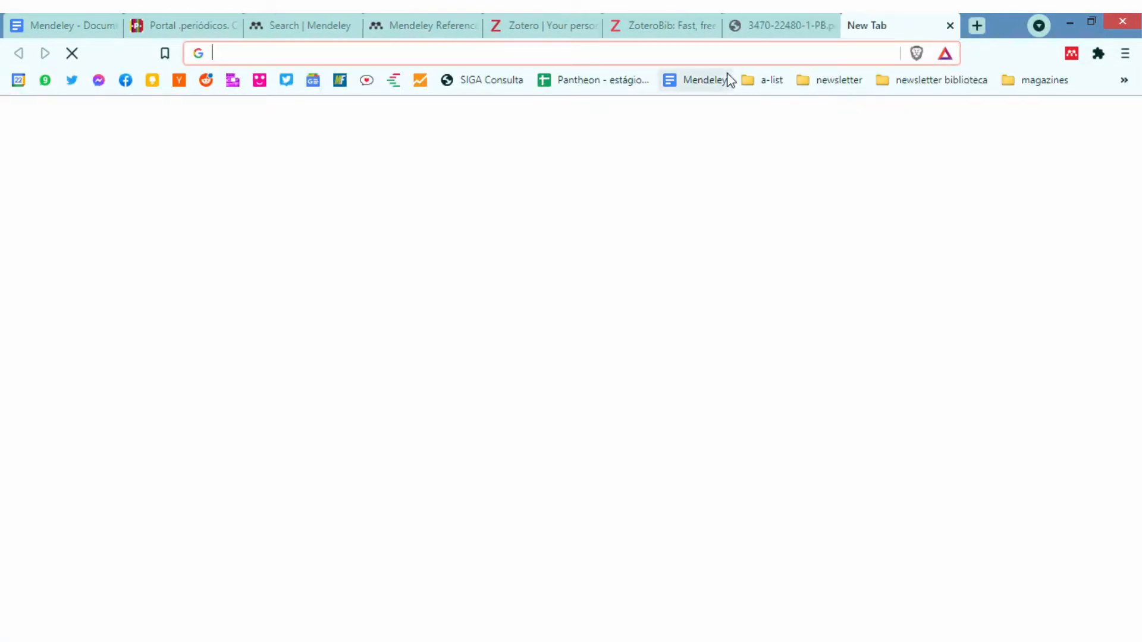
pyautogui.write('moreno')
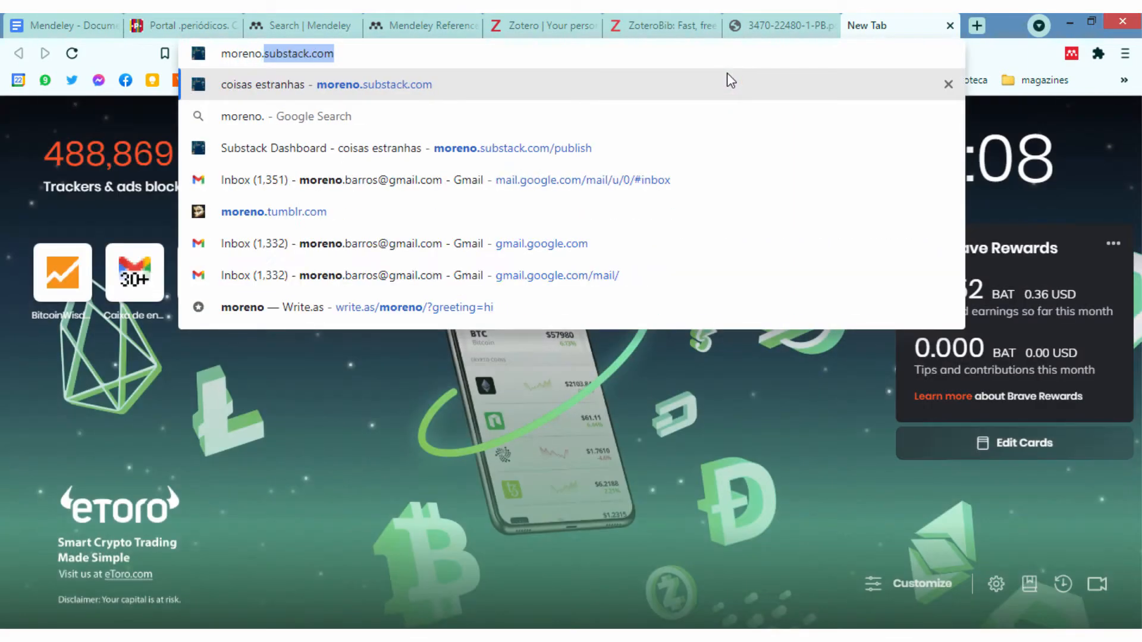
pyautogui.write('.ufrj')
pyautogui.press('BackSpace')
pyautogui.press('BackSpace')
pyautogui.press('BackSpace')
pyautogui.press('BackSpace')
pyautogui.press('BackSpace')
pyautogui.press('BackSpace')
pyautogui.press('BackSpace')
pyautogui.press('BackSpace')
pyautogui.press('BackSpace')
pyautogui.press('BackSpace')
pyautogui.press('BackSpace')
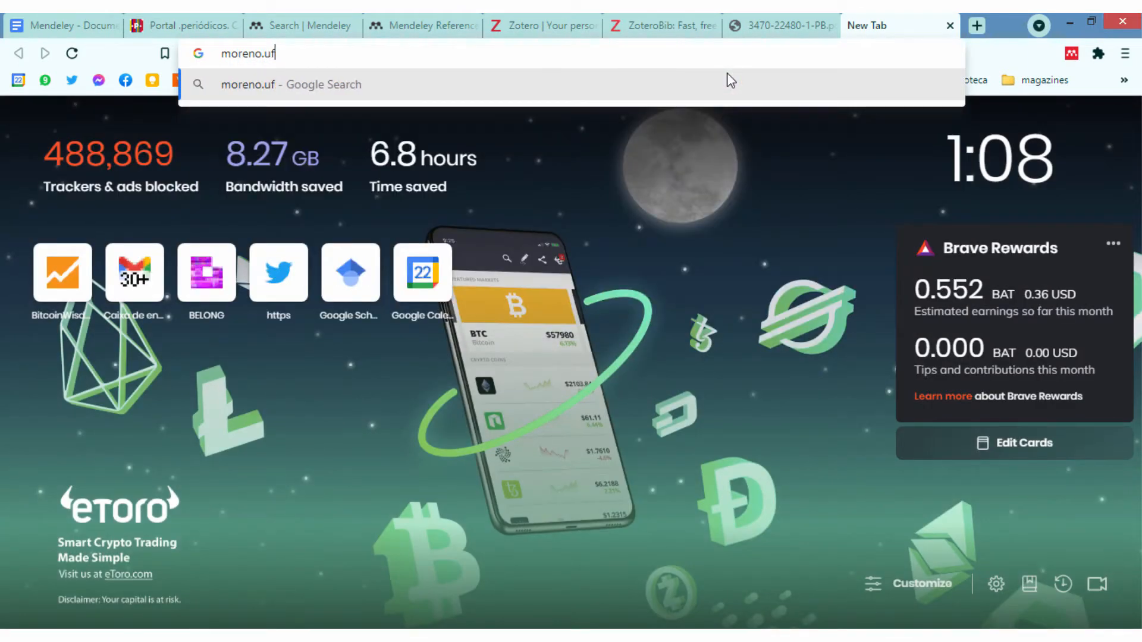
# - Search the web for "more ufsc" and open the MORE reference generator site, more.ufsc.br
pyautogui.write('mr')
pyautogui.press('BackSpace')
pyautogui.write('ore ufsc')
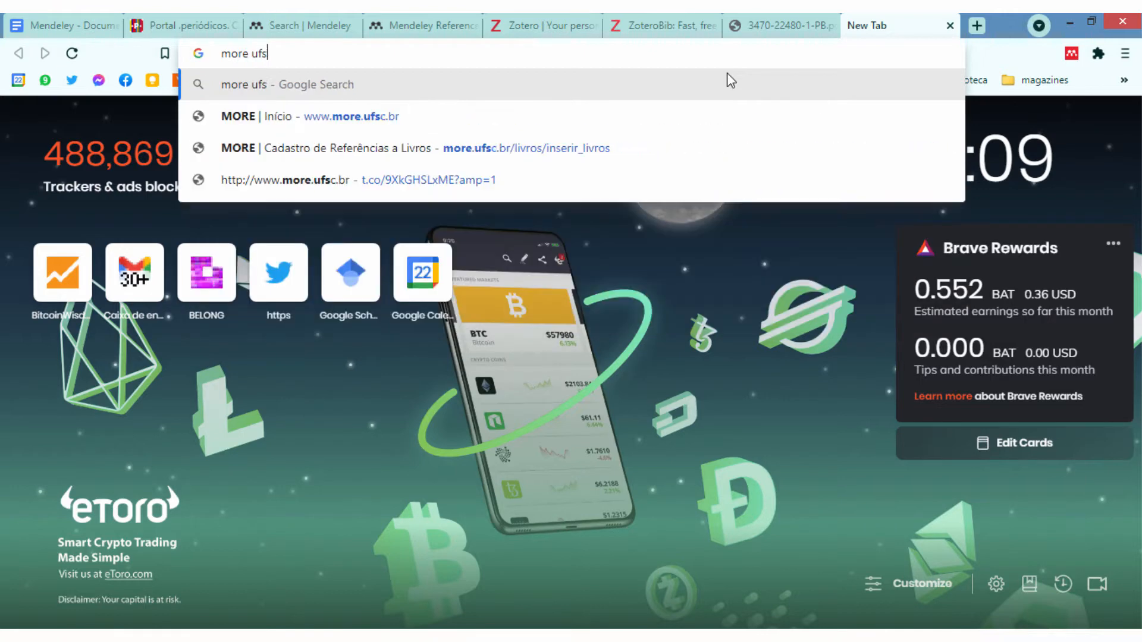
pyautogui.press('Return')
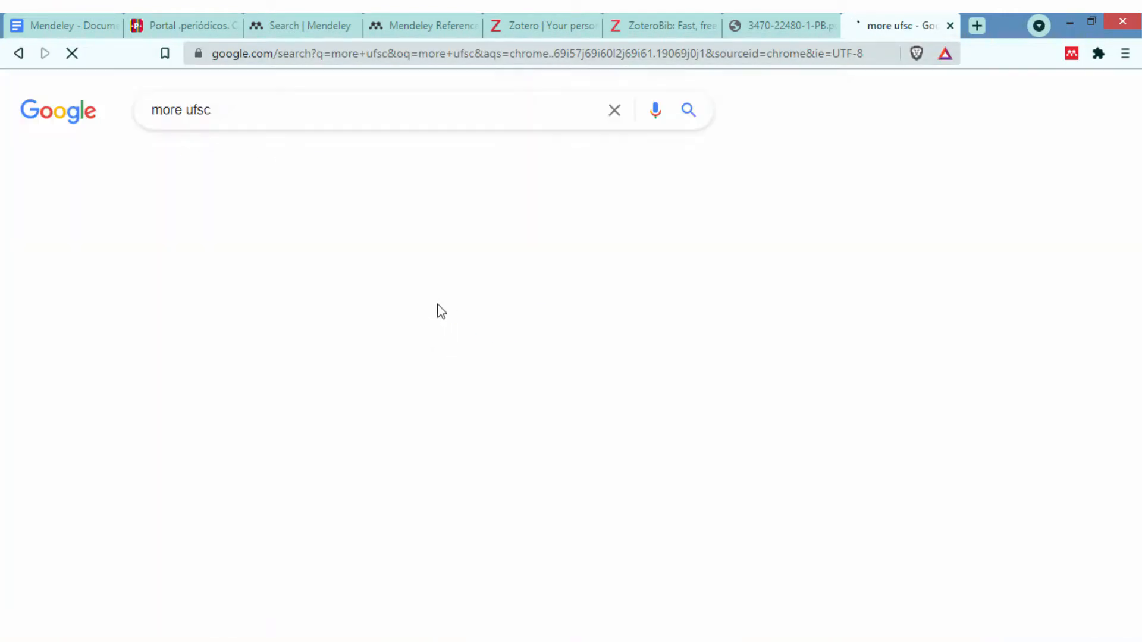
pyautogui.click(220, 260)
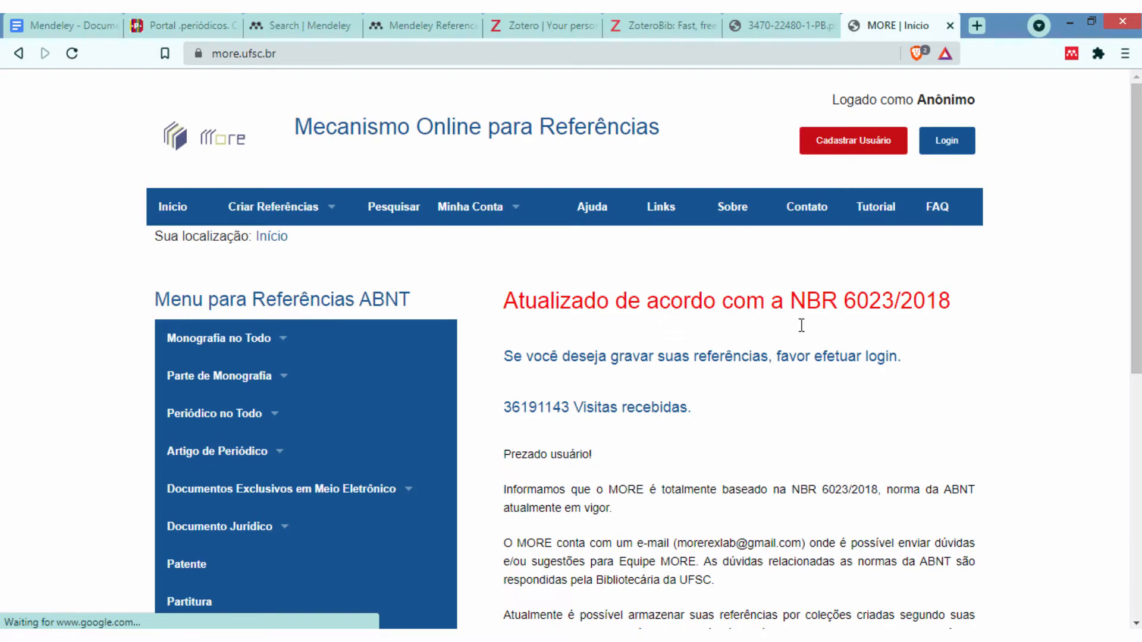
pyautogui.scroll(-2, 951, 327)
# - Return to the article's Referências list and highlight the ABNT NBR 8800:2008 entry and the title and year of the entry below it
pyautogui.click(786, 26)
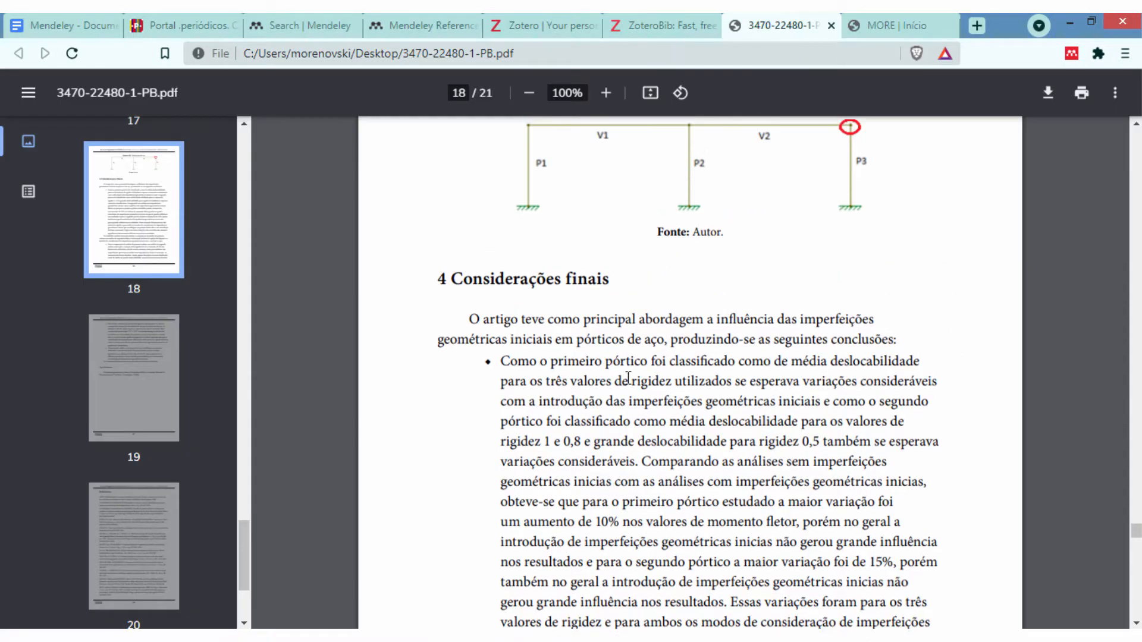
pyautogui.scroll(-10, 999, 417)
pyautogui.scroll(3, 988, 411)
pyautogui.scroll(-6, 828, 410)
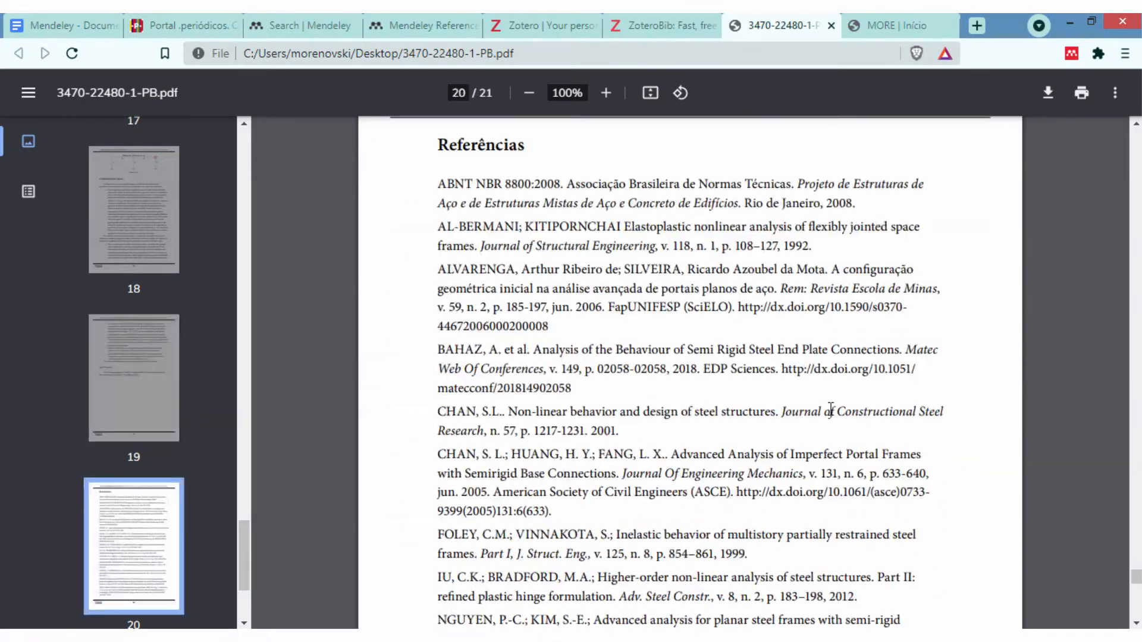
pyautogui.scroll(2, 774, 333)
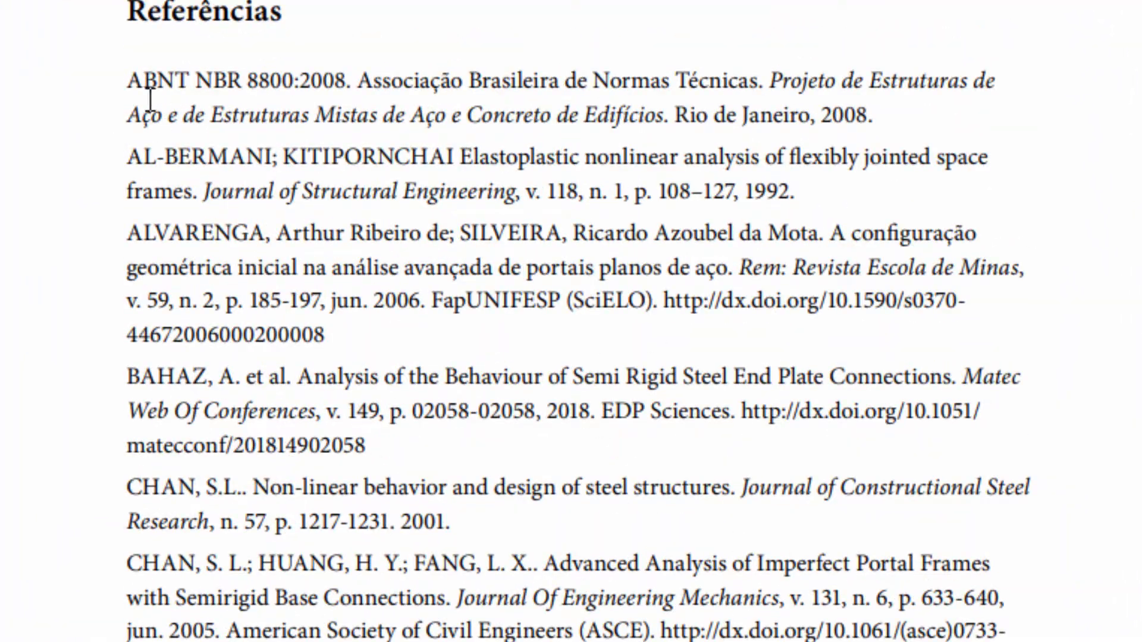
pyautogui.moveTo(127, 80); pyautogui.dragTo(751, 114)
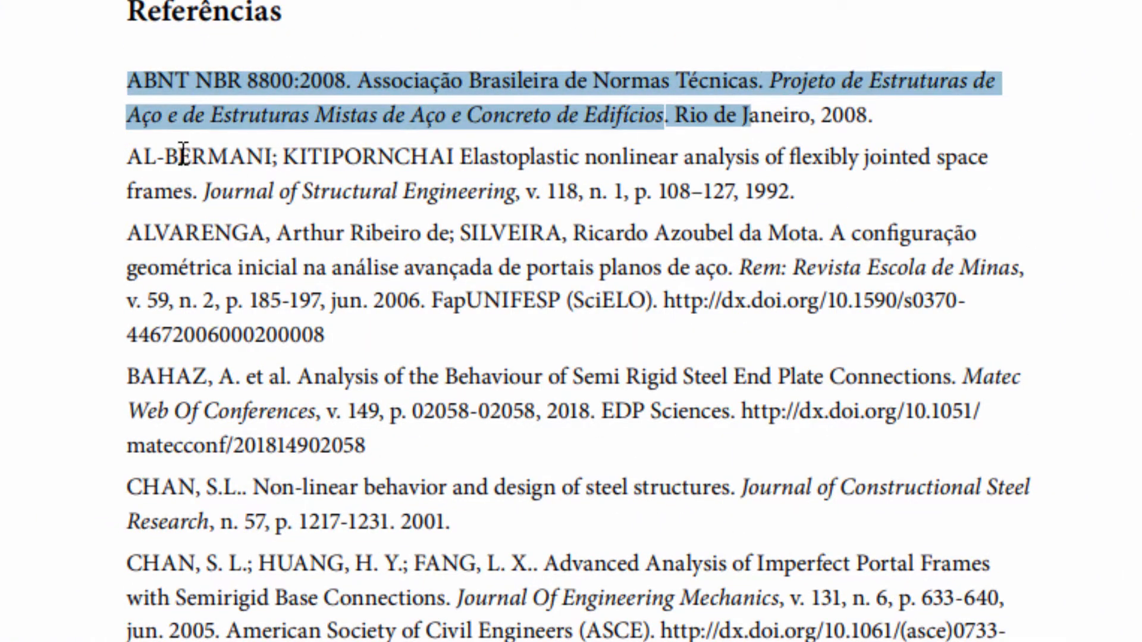
pyautogui.moveTo(463, 156); pyautogui.dragTo(742, 192)
pyautogui.click(530, 193)
pyautogui.moveTo(745, 191); pyautogui.dragTo(797, 192)
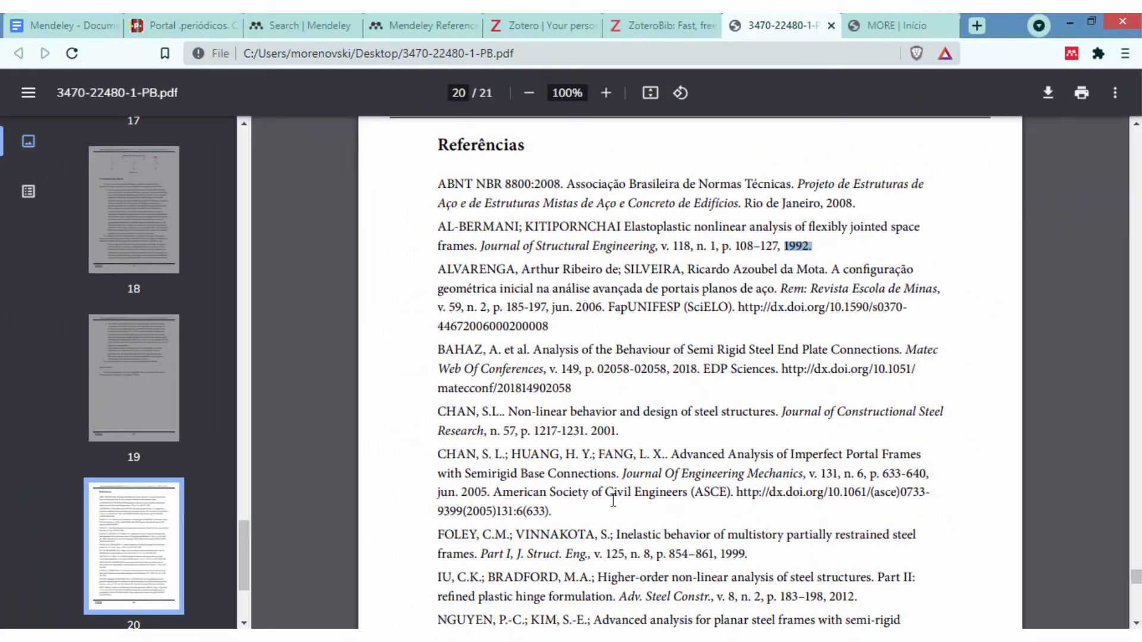
# - Return to the MORE site and open the Revistas reference form from the Periódico no Todo category
pyautogui.click(873, 29)
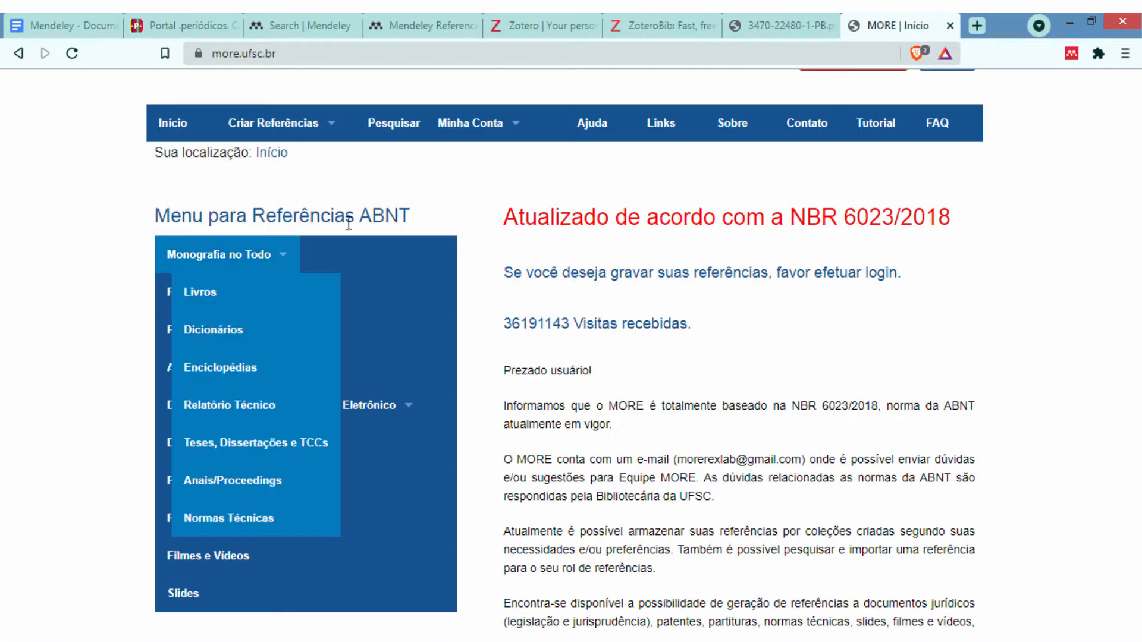
pyautogui.scroll(-3, 928, 255)
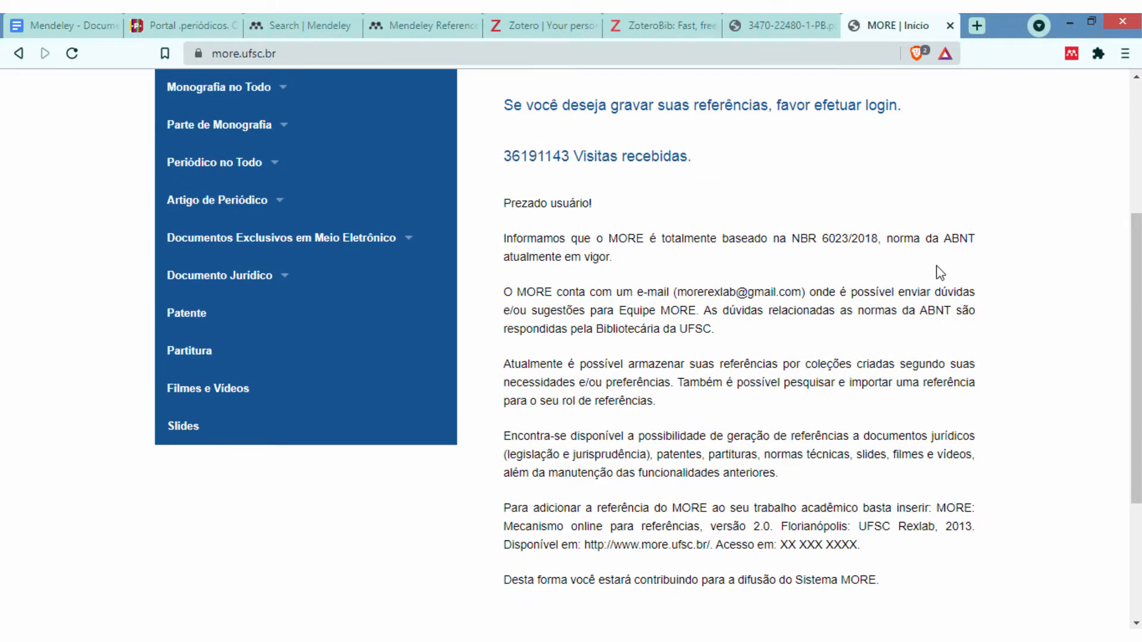
pyautogui.scroll(3, 692, 275)
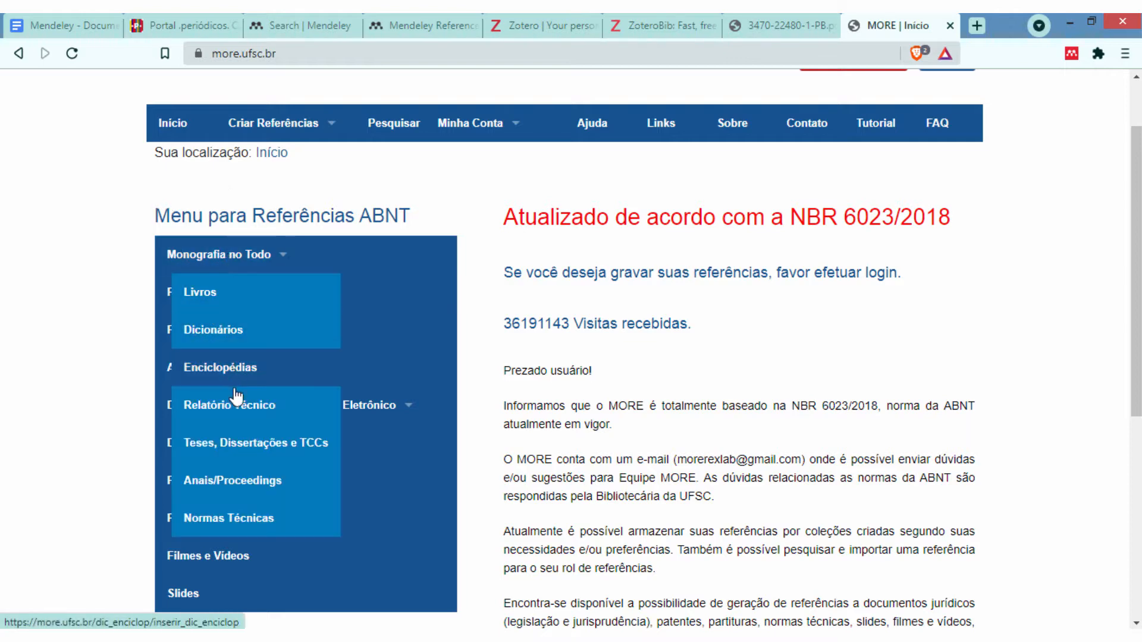
pyautogui.moveTo(225, 343)
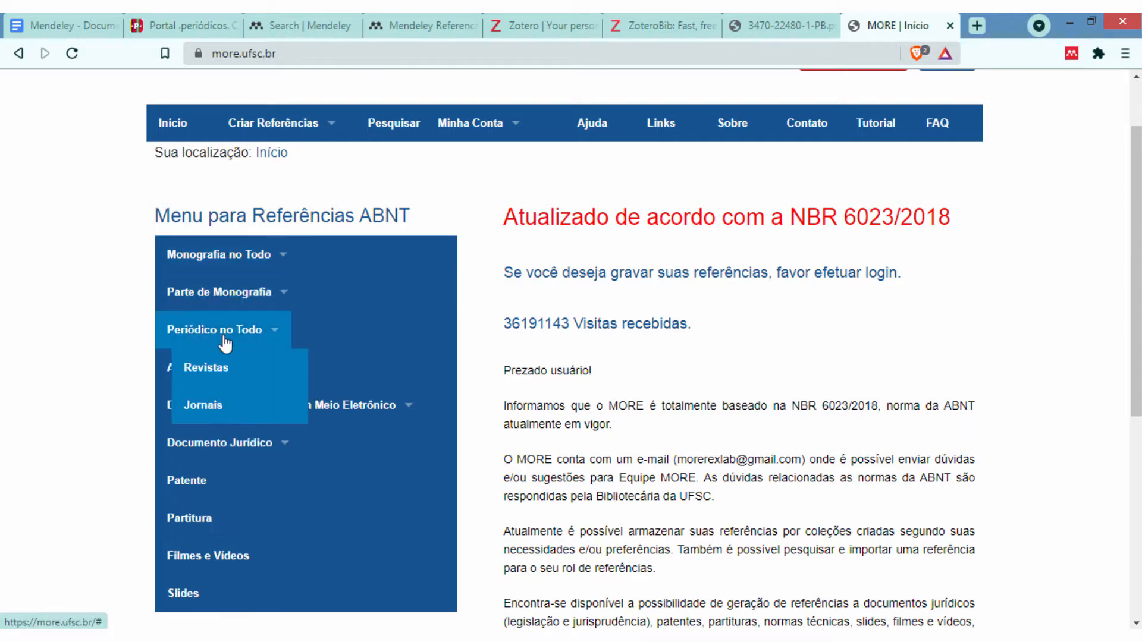
pyautogui.click(209, 374)
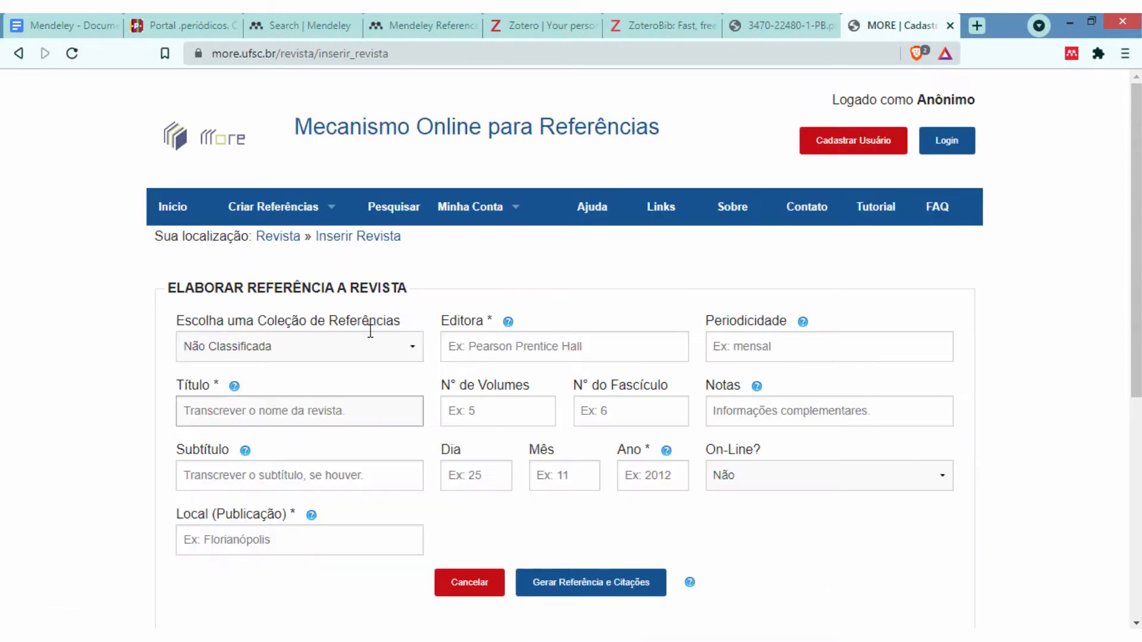
pyautogui.scroll(-2, 650, 379)
pyautogui.scroll(1, 650, 379)
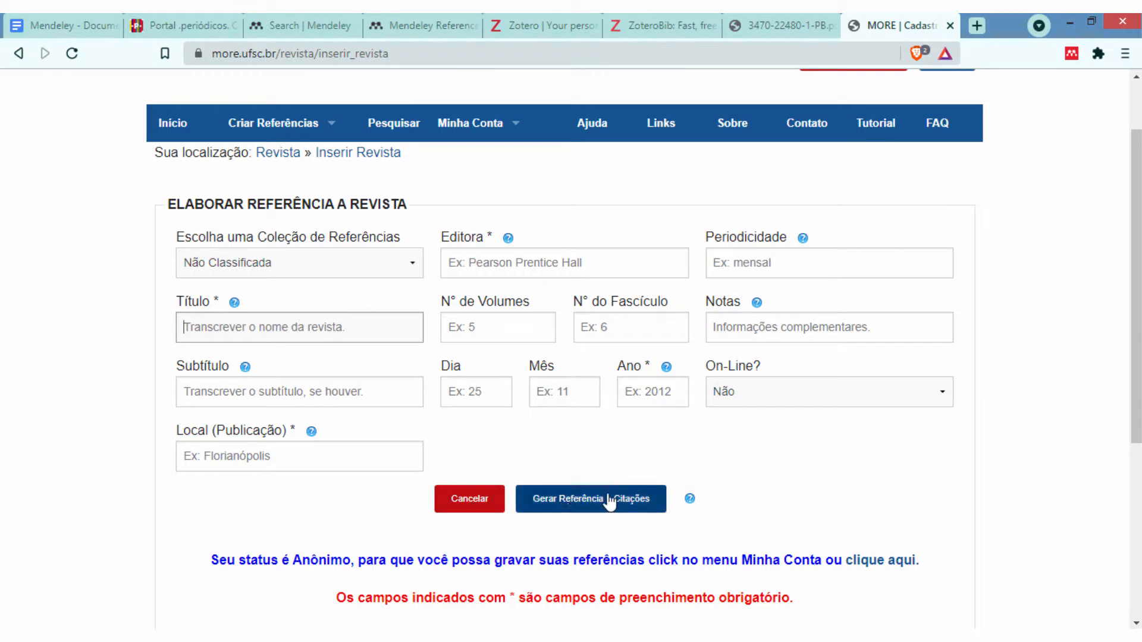
# - Switch to the article PDF and select the reference "Analysis of the Behaviour of Semi Rigid Steel End Plate Connections"
pyautogui.click(832, 26)
pyautogui.scroll(2, 605, 375)
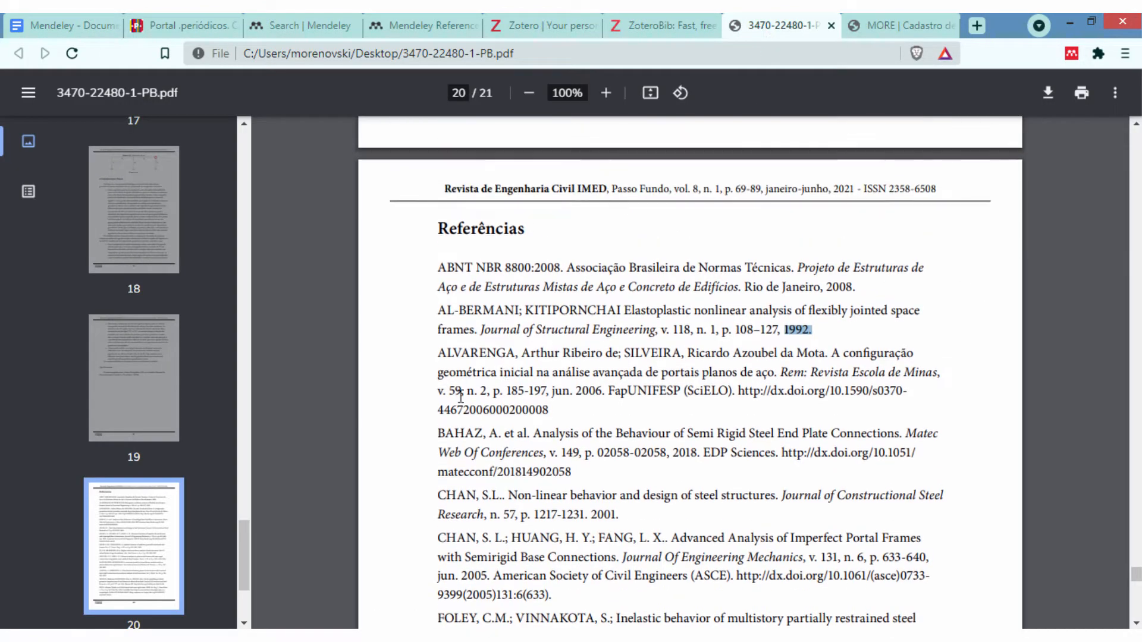
pyautogui.moveTo(439, 437); pyautogui.dragTo(587, 474)
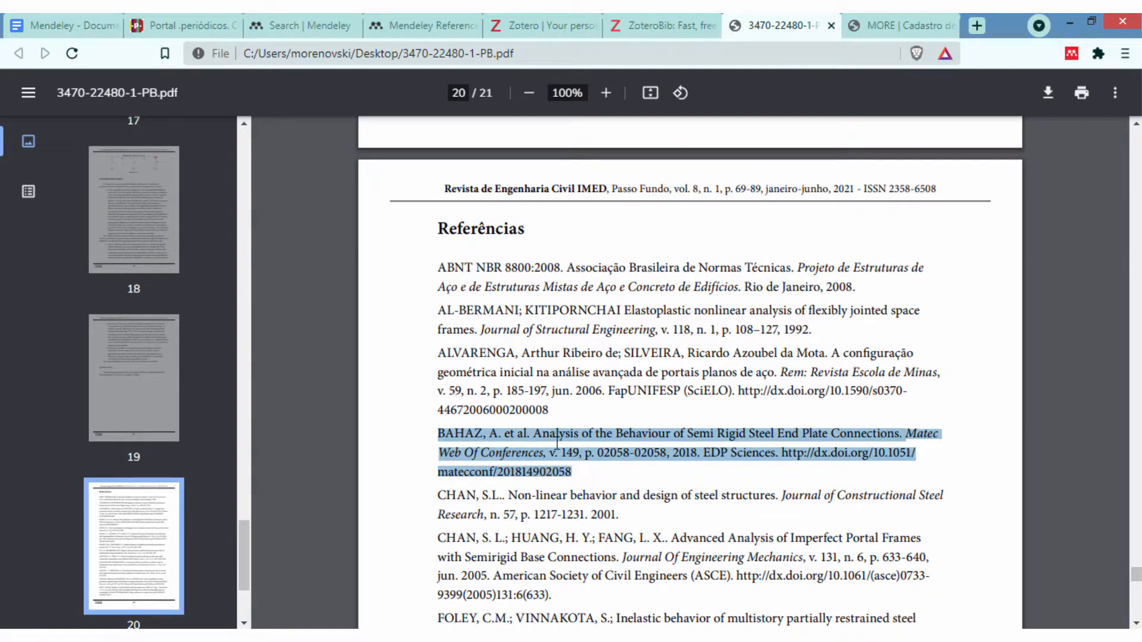
# - Check the selected reference in the article's list again and switch to the ZoteroBib page
pyautogui.click(670, 23)
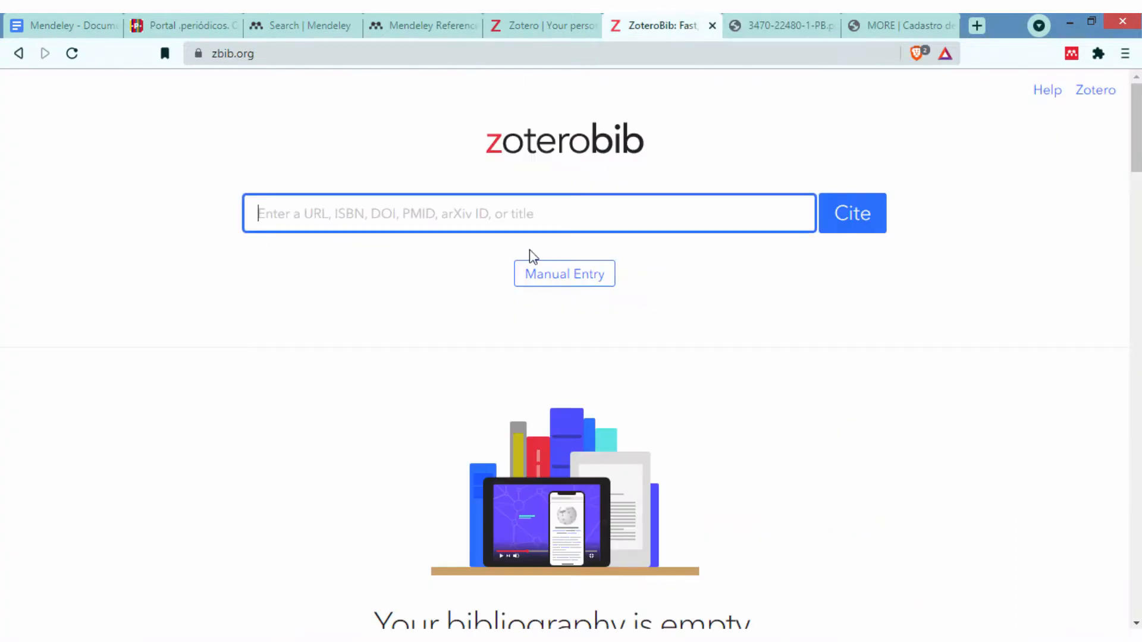
pyautogui.hotkey('ctrl', 'Tab')
pyautogui.scroll(6, 729, 375)
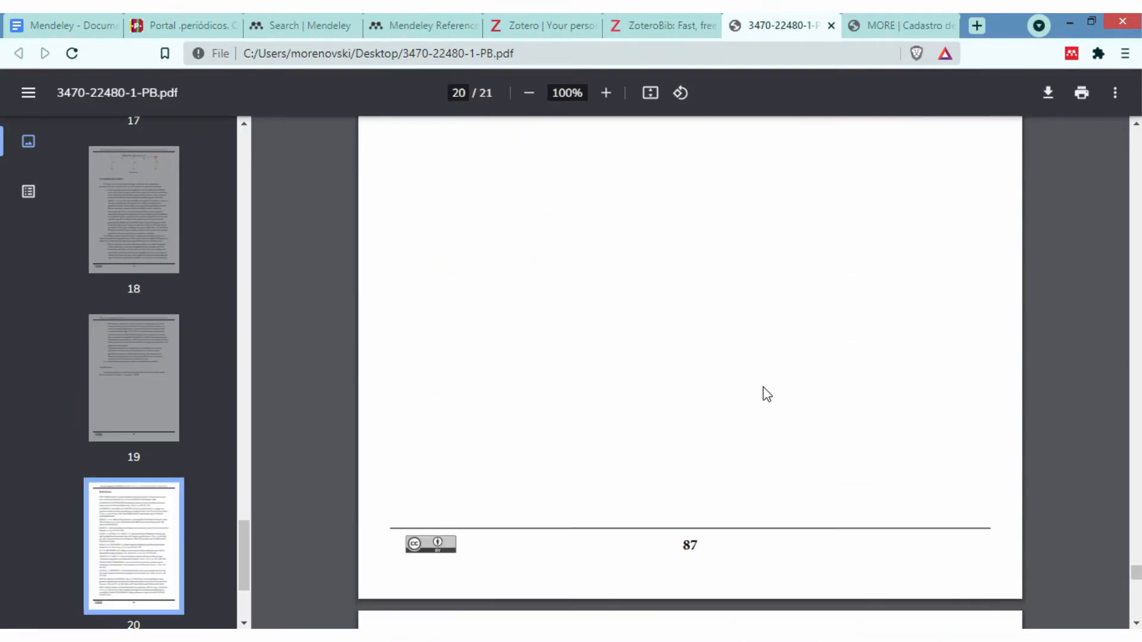
pyautogui.scroll(-5, 768, 391)
pyautogui.scroll(-5, 768, 391)
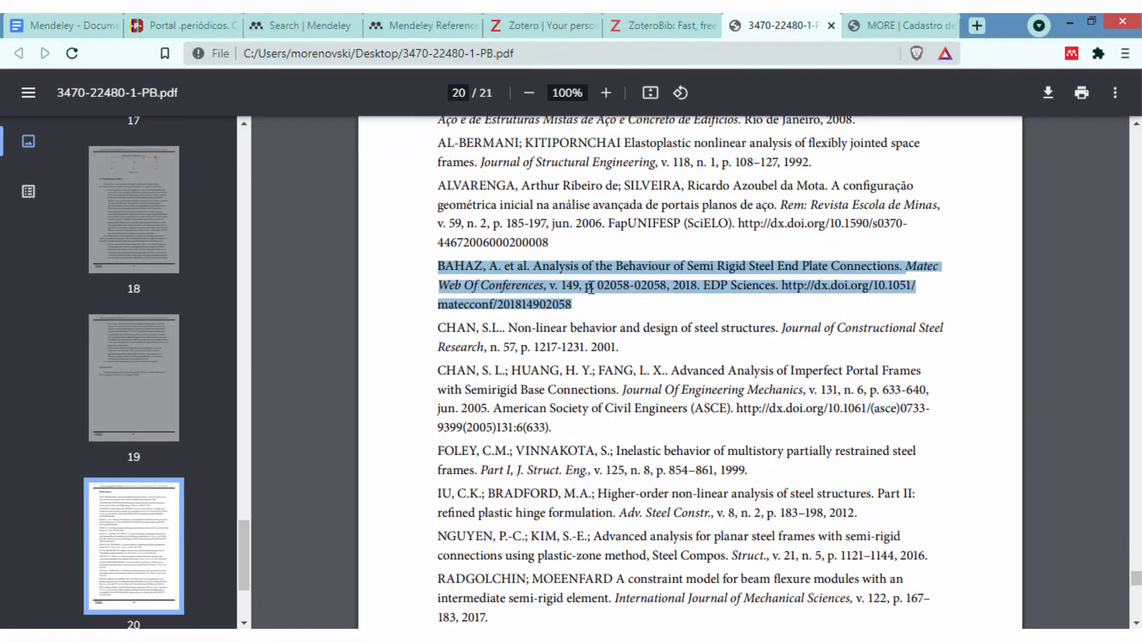
pyautogui.click(675, 26)
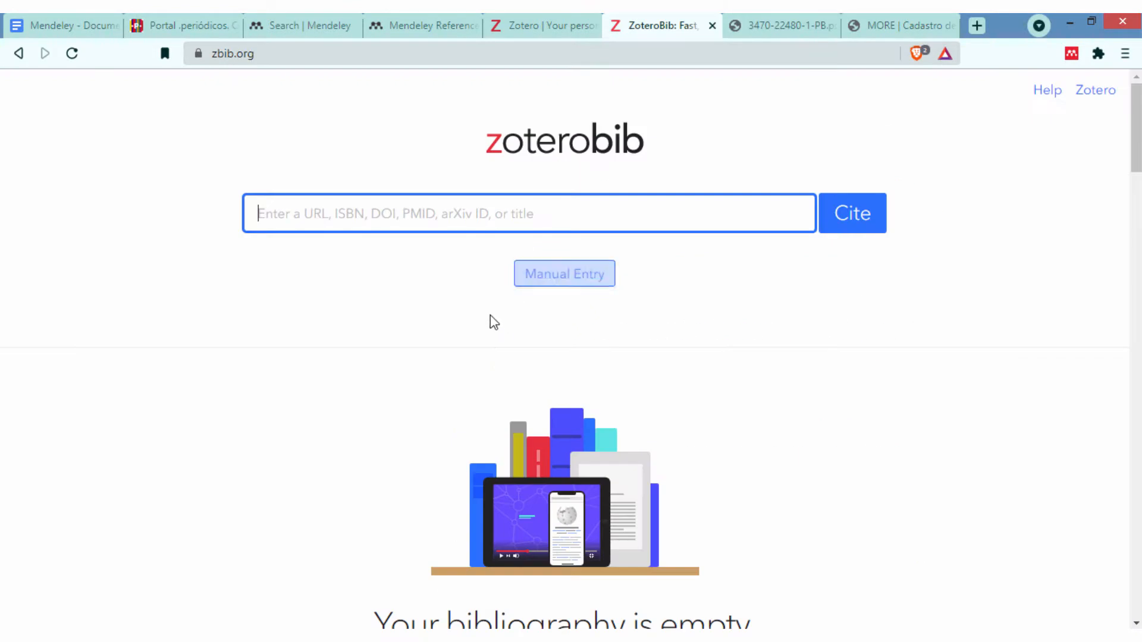
# - Generate a citation in ZoteroBib for the DOI 10.18256/2358-6508.2021.v8i1.3470
pyautogui.scroll(-3, 495, 296)
pyautogui.scroll(3, 495, 296)
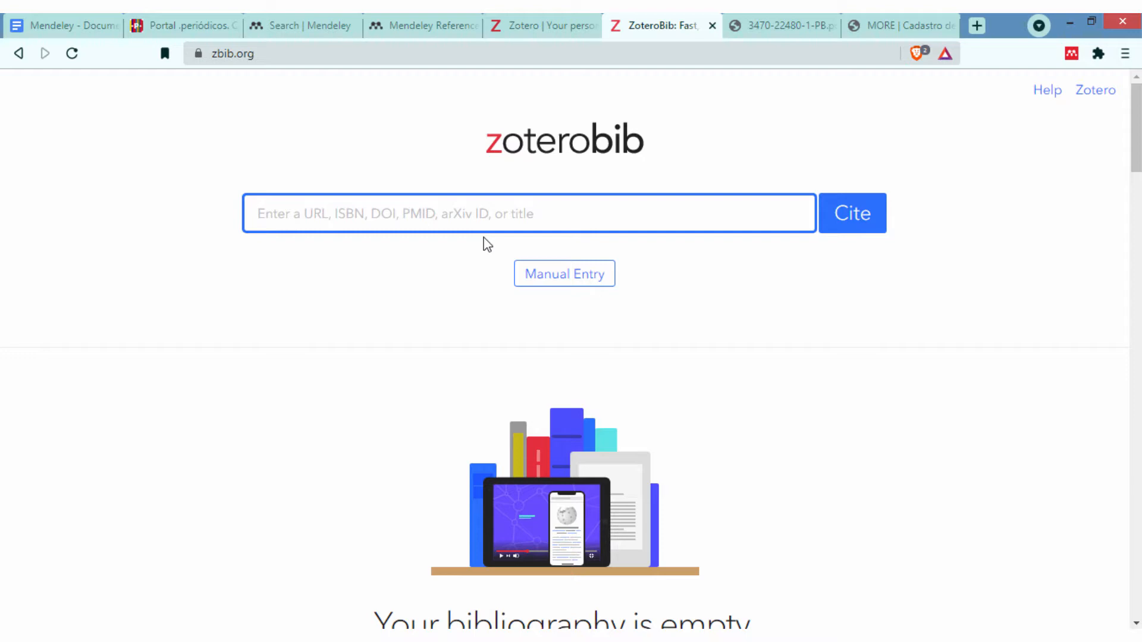
pyautogui.scroll(-4, 500, 254)
pyautogui.scroll(4, 404, 199)
pyautogui.write('10.18256/2358-6508.2021.v8i1.3470')
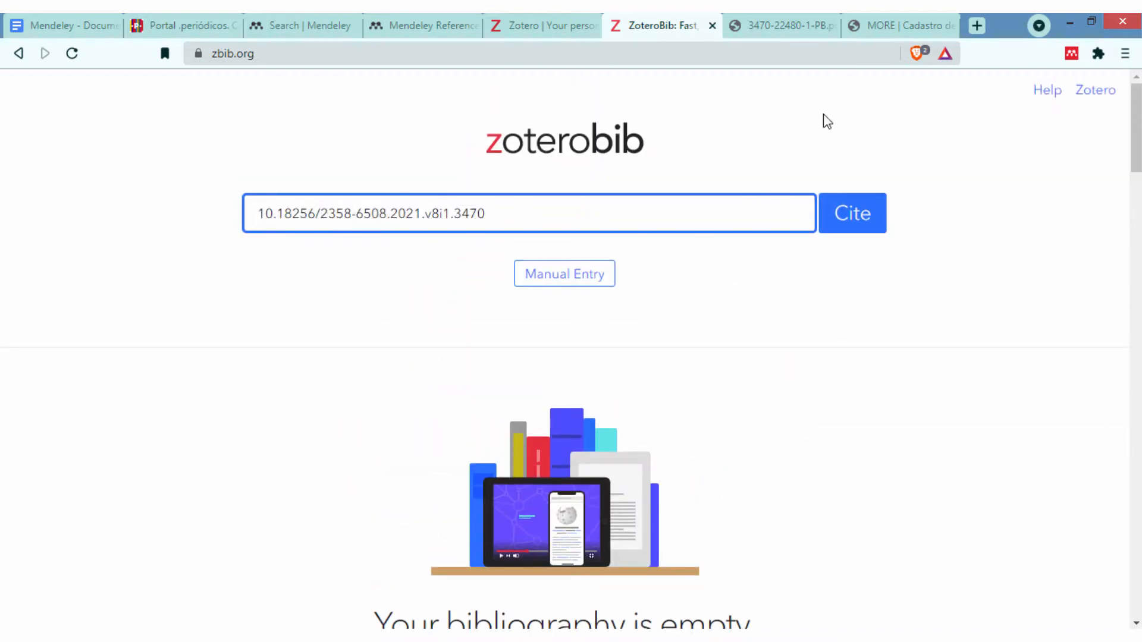
pyautogui.click(857, 228)
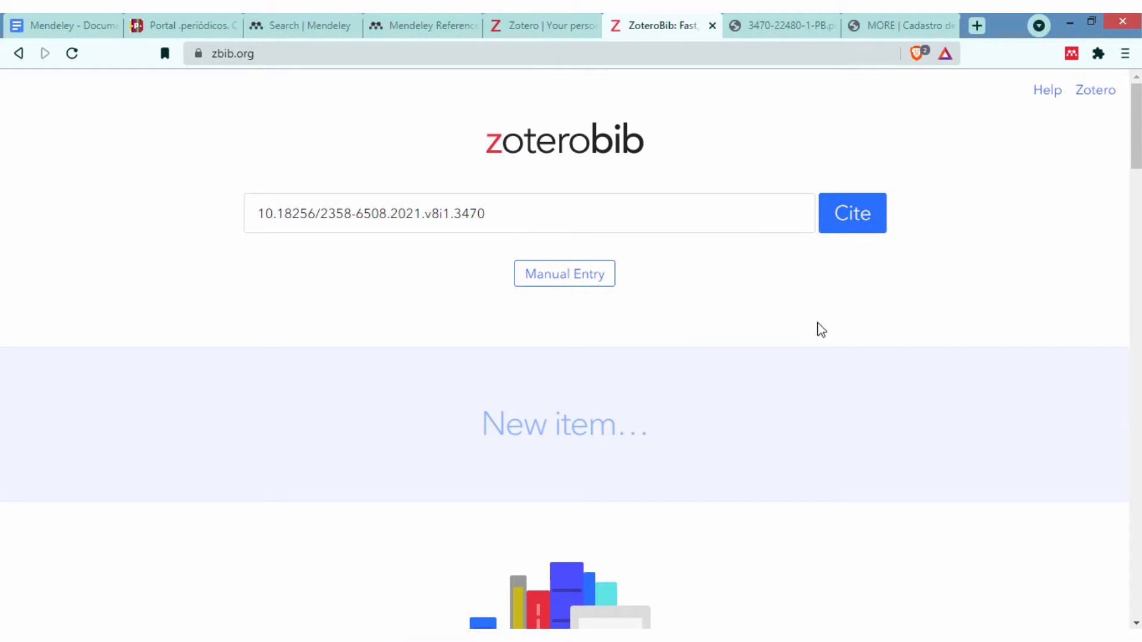
pyautogui.scroll(-2, 941, 352)
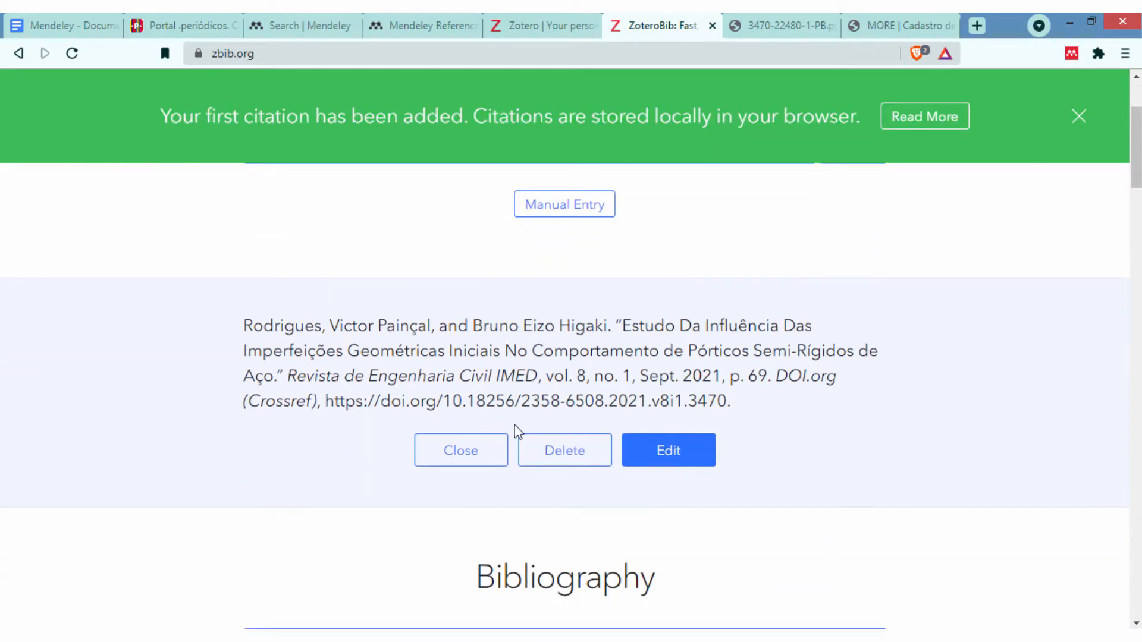
# - Highlight the generated citation text and review its entry in the Bibliography section
pyautogui.moveTo(249, 322); pyautogui.dragTo(734, 375)
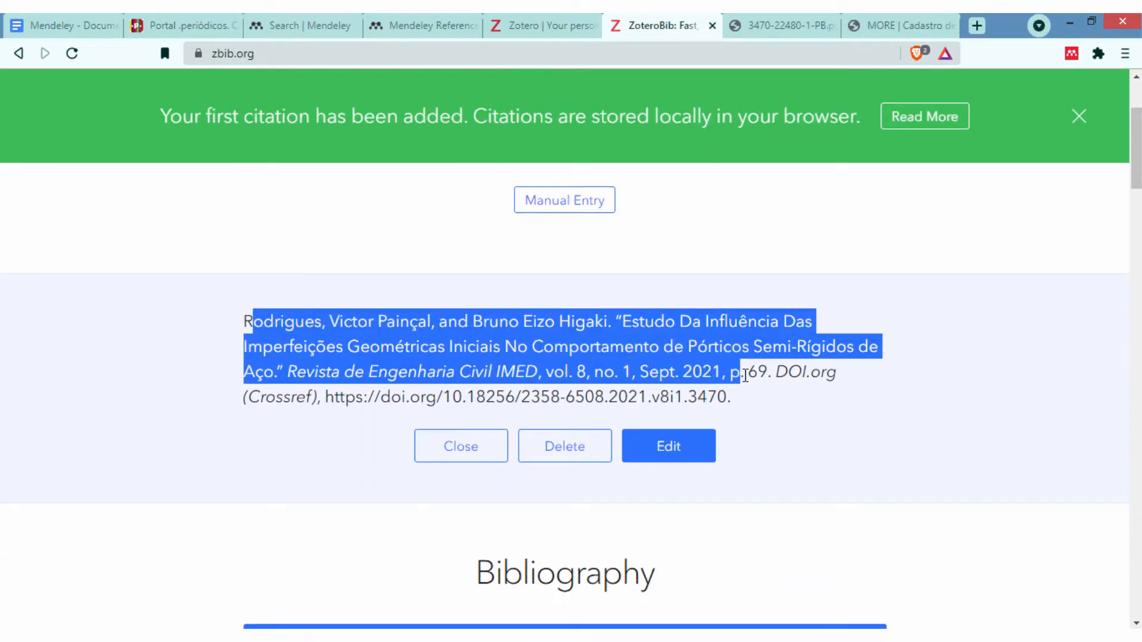
pyautogui.click(658, 381)
pyautogui.scroll(-3, 523, 387)
pyautogui.scroll(4, 472, 365)
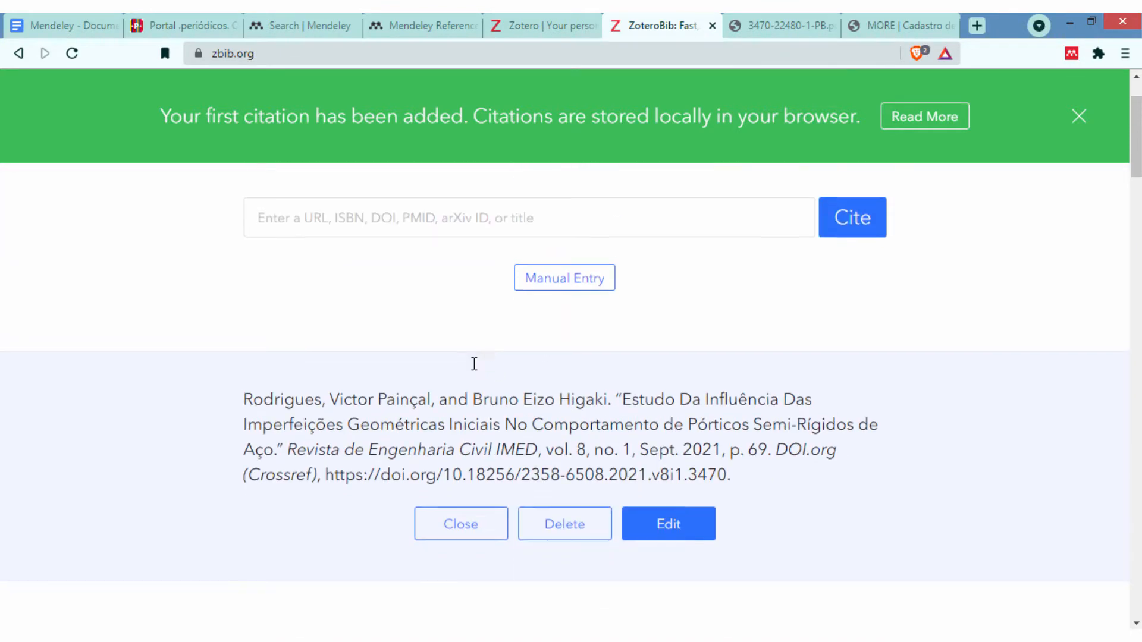
pyautogui.scroll(-4, 262, 515)
pyautogui.scroll(-3, 550, 488)
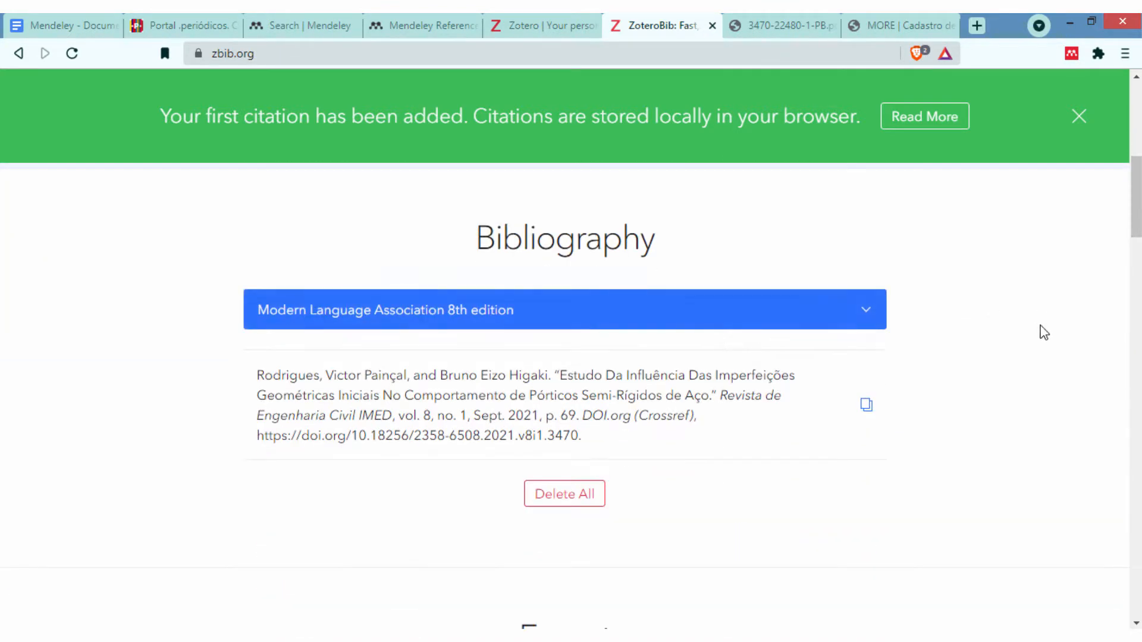
# - Search the additional citation styles for "abnt" and add Universidade de São Paulo - Escola de Comunicações e Artes - ABNT (Português - Brasil)
pyautogui.scroll(8, 712, 396)
pyautogui.scroll(-7, 713, 396)
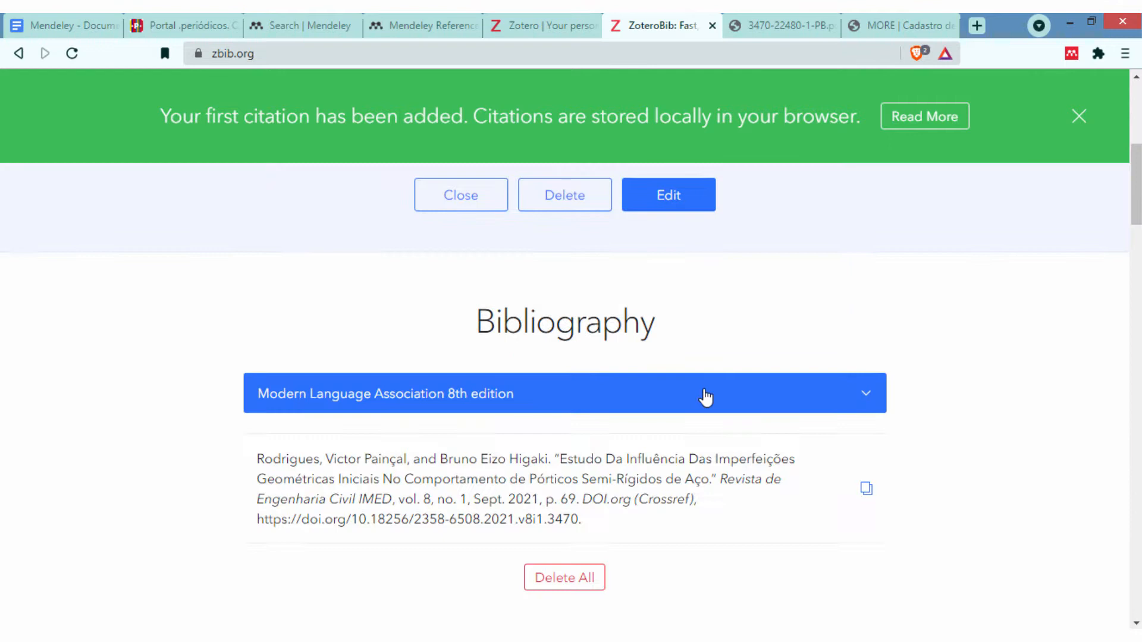
pyautogui.click(803, 398)
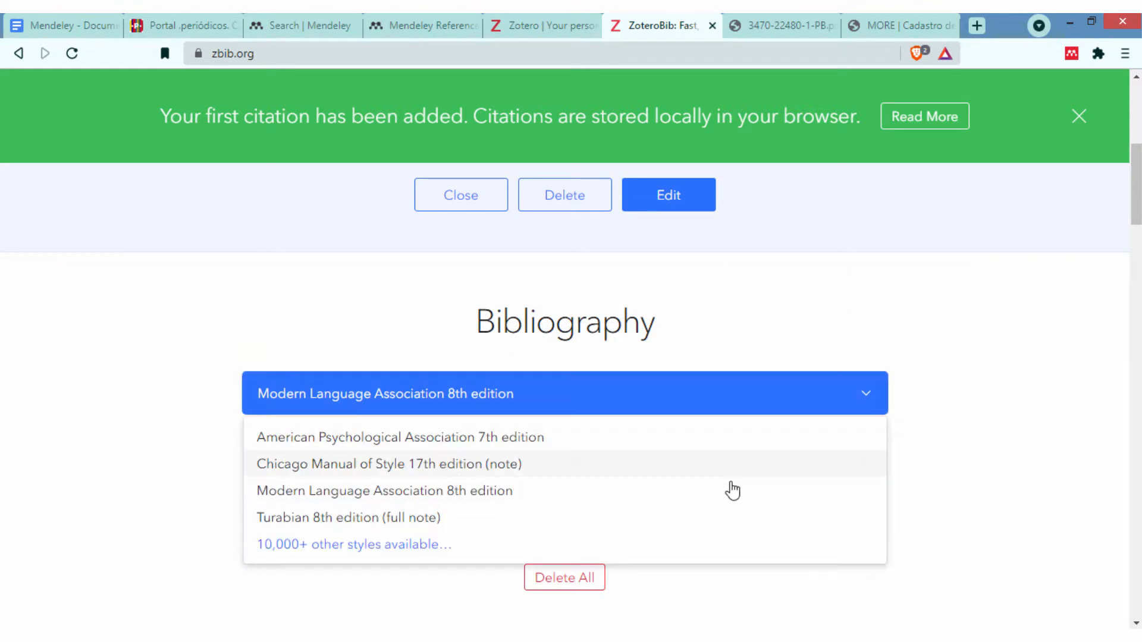
pyautogui.click(387, 545)
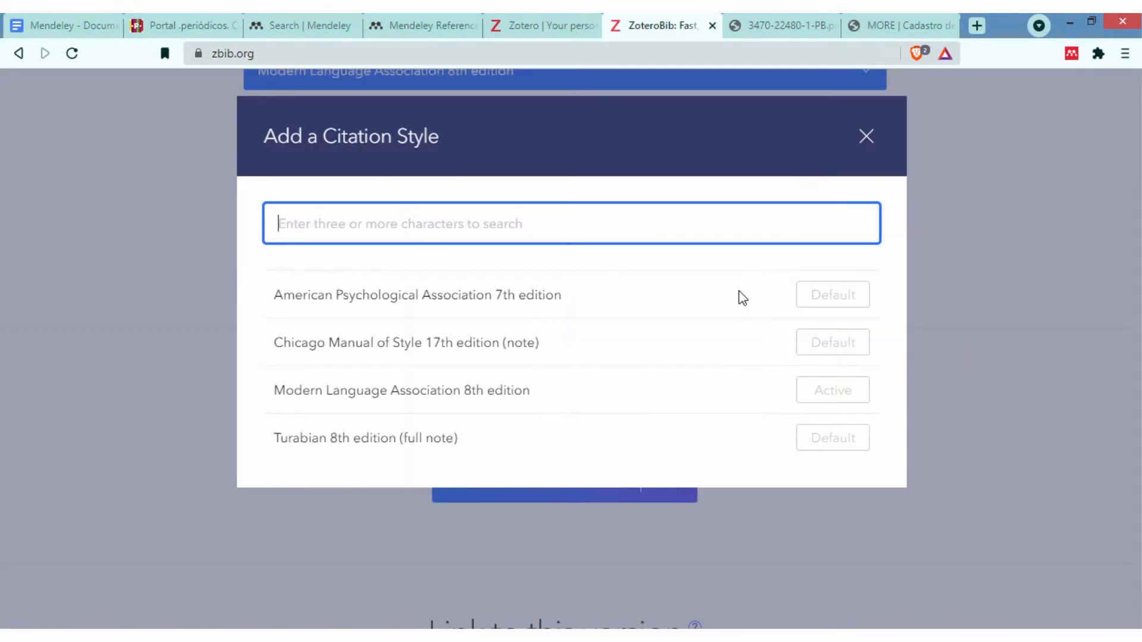
pyautogui.write('abnt')
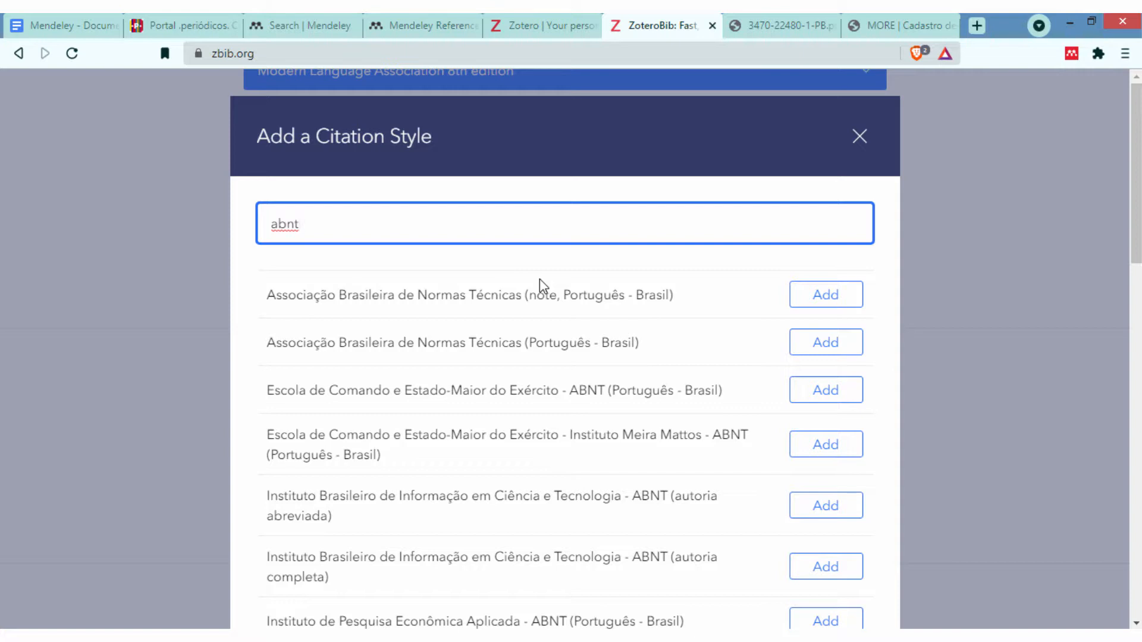
pyautogui.scroll(-6, 540, 280)
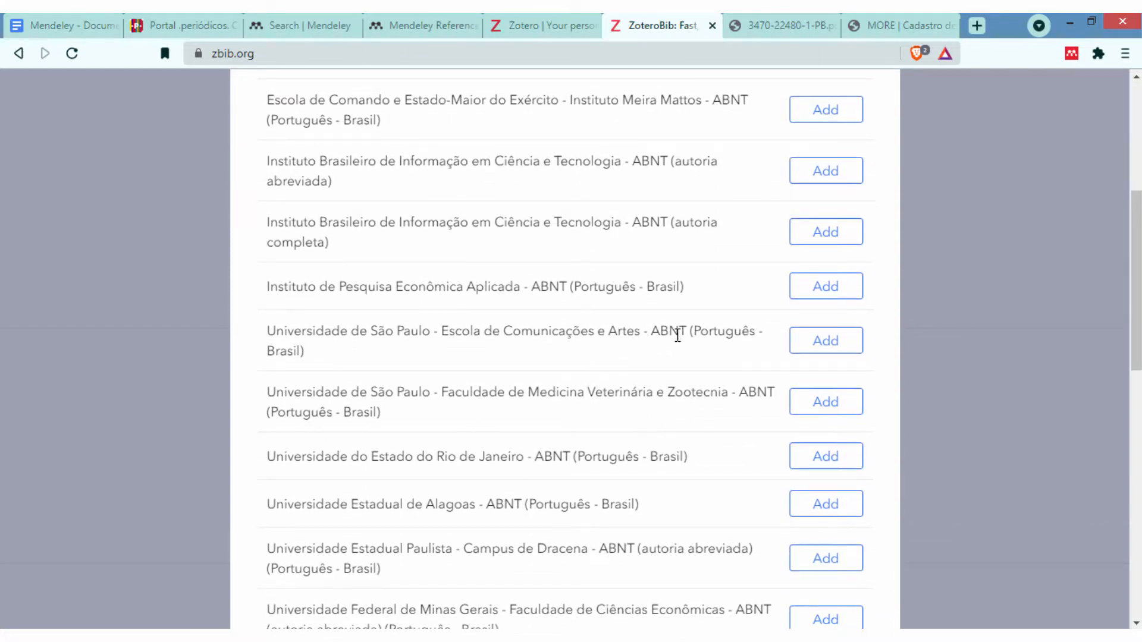
pyautogui.click(827, 350)
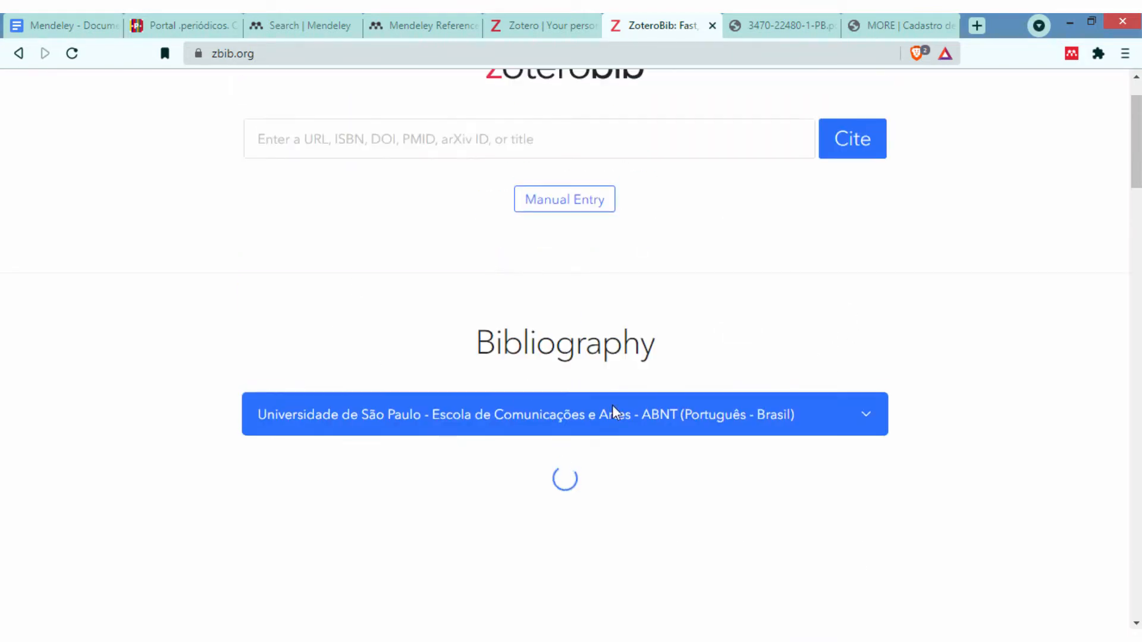
# - Review the ABNT-formatted bibliography entry and return to the empty citation search field
pyautogui.scroll(-2, 1022, 343)
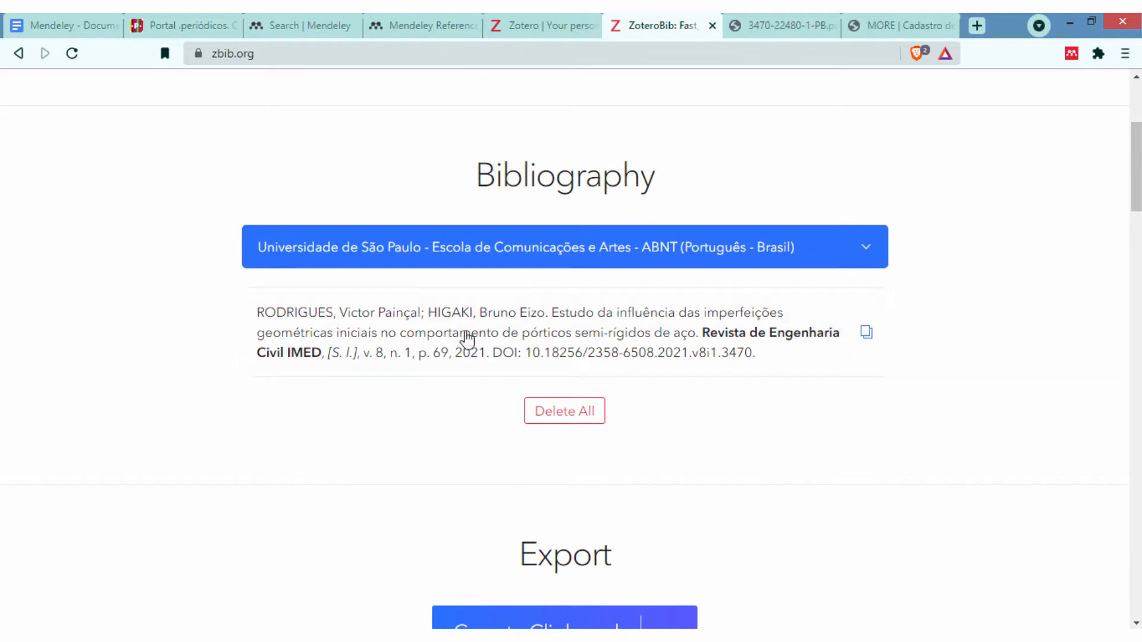
pyautogui.scroll(-1, 492, 283)
pyautogui.scroll(1, 417, 324)
pyautogui.scroll(4, 374, 179)
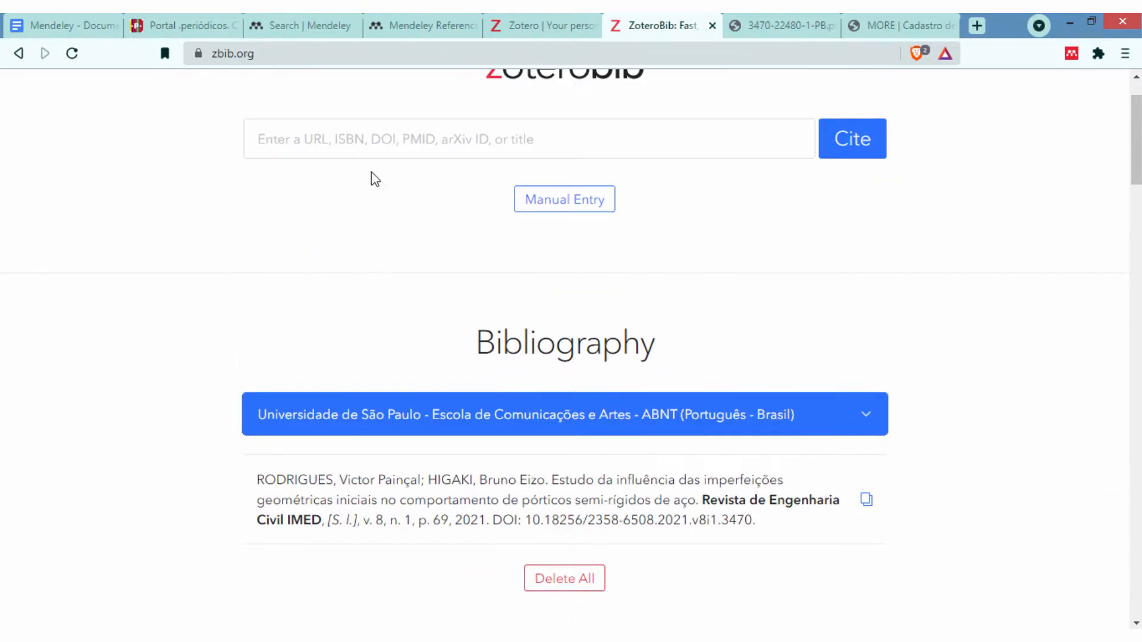
pyautogui.click(377, 214)
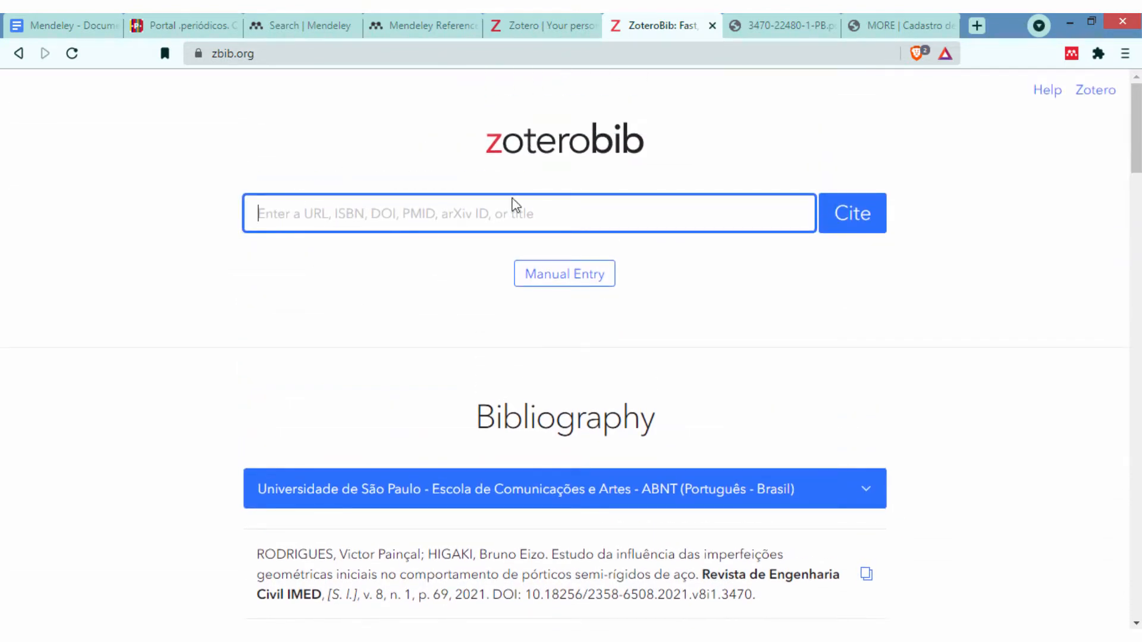
# - Copy the formatted bibliography to the clipboard and paste it into the blank WordPad document
pyautogui.scroll(-4, 696, 355)
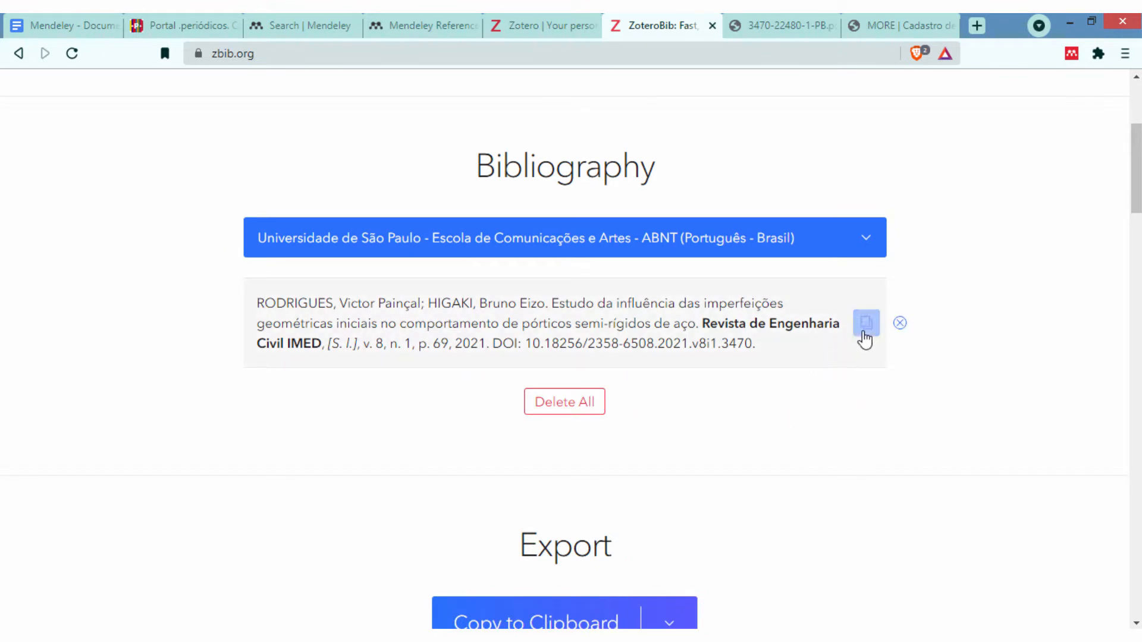
pyautogui.scroll(-3, 773, 344)
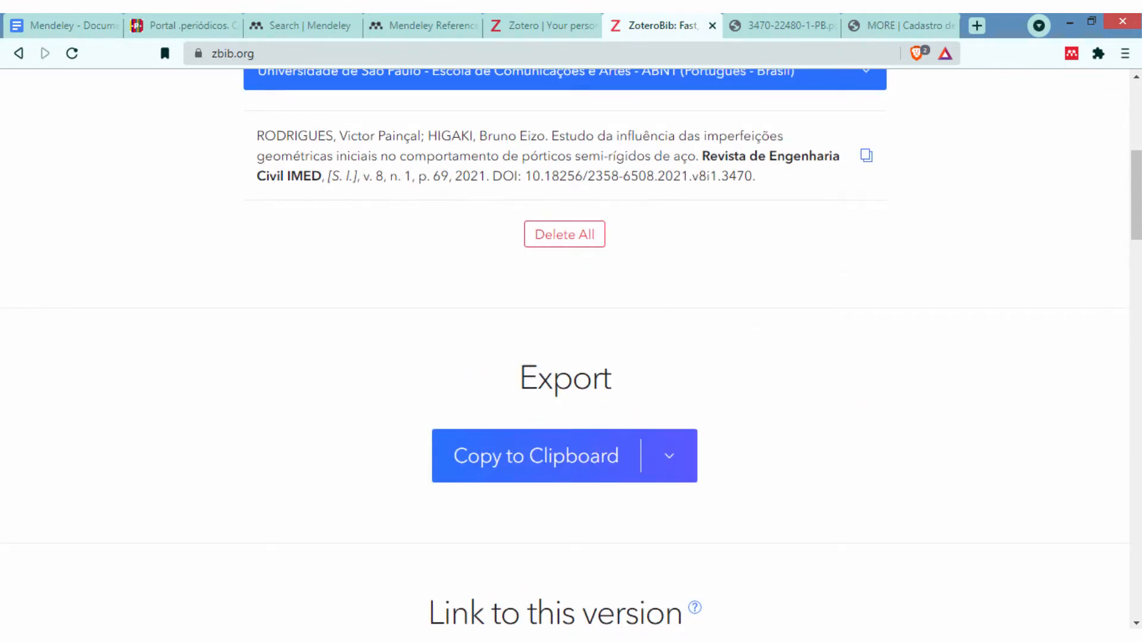
pyautogui.click(530, 458)
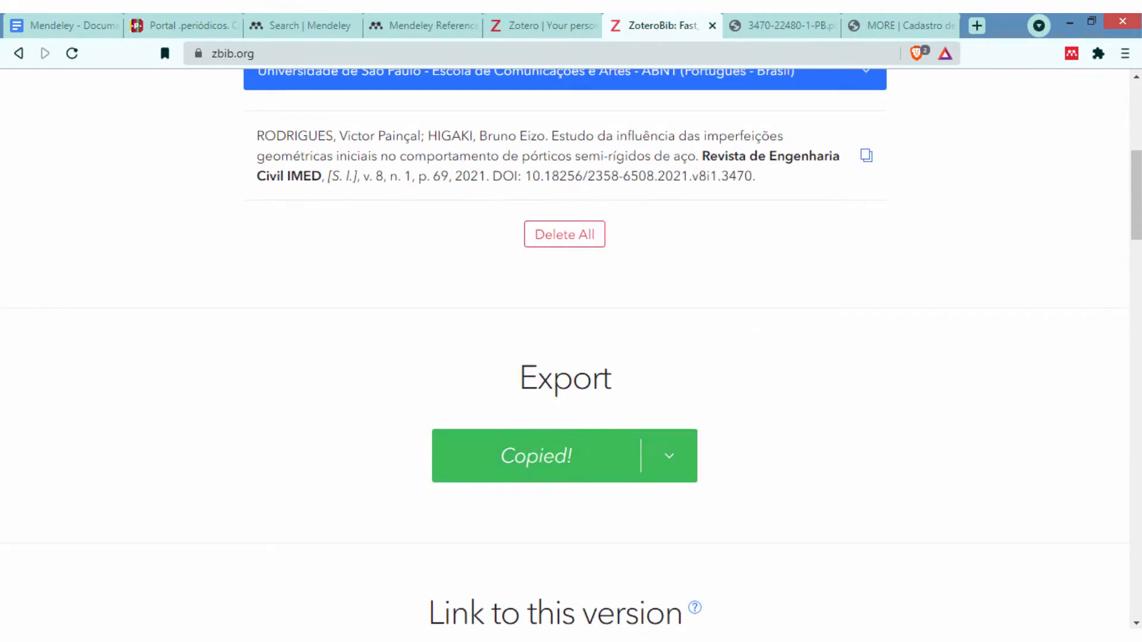
pyautogui.hotkey('alt', 'Tab')
pyautogui.hotkey('ctrl', 'v')
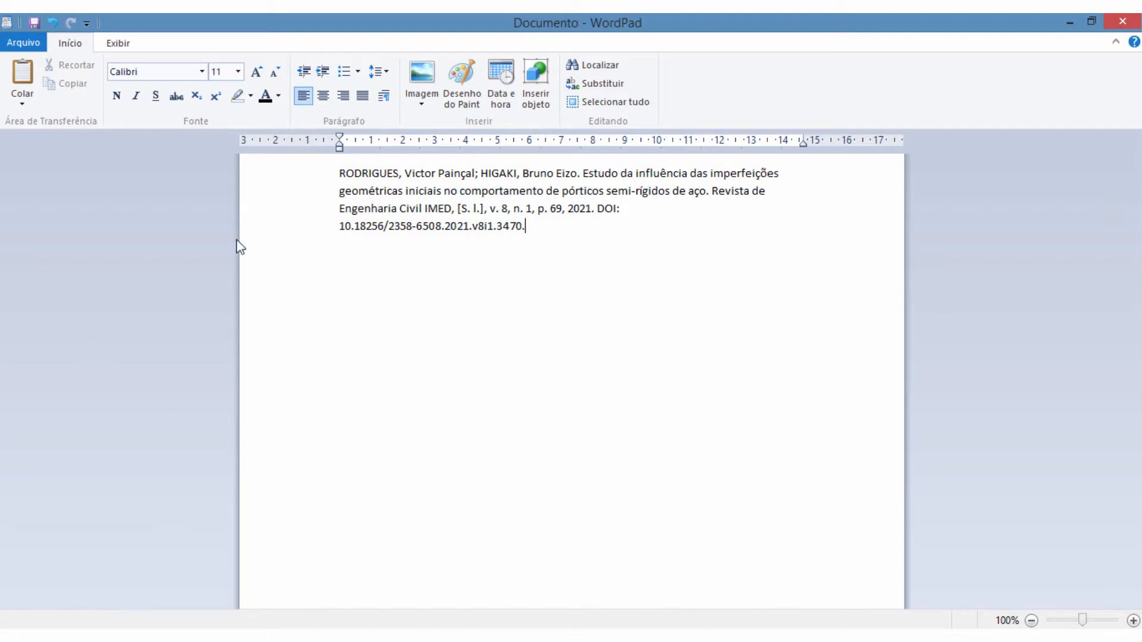
pyautogui.moveTo(343, 174); pyautogui.dragTo(546, 221)
pyautogui.click(361, 387)
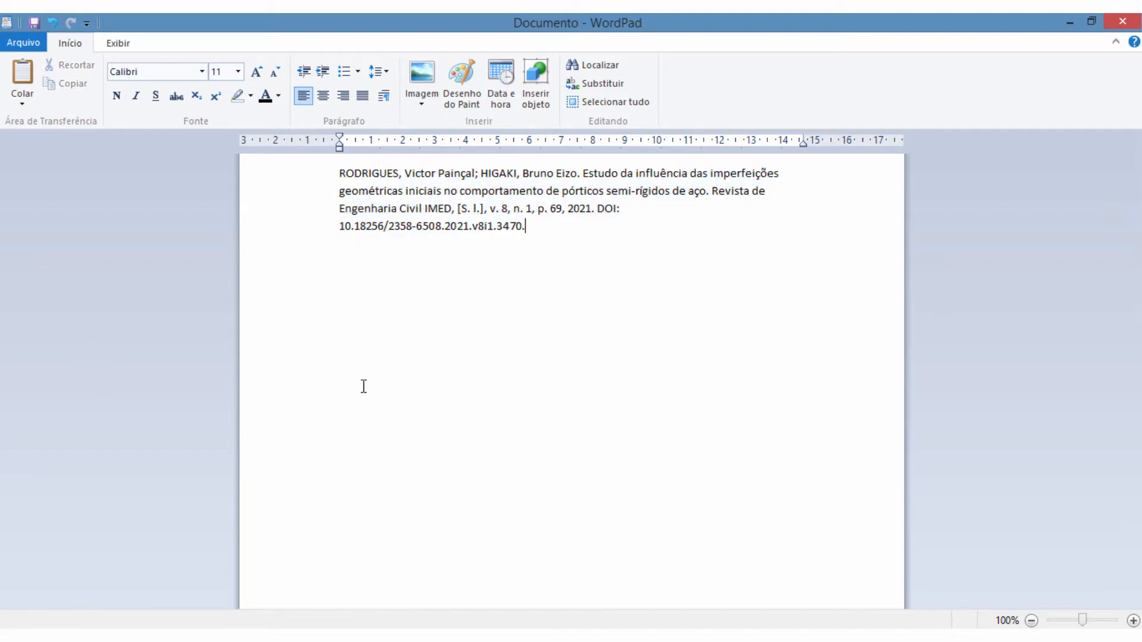
# - Go back to ZoteroBib, revisit MORE's magazine reference form, and return to ZoteroBib for comparison
pyautogui.click(109, 635)
pyautogui.scroll(8, 702, 270)
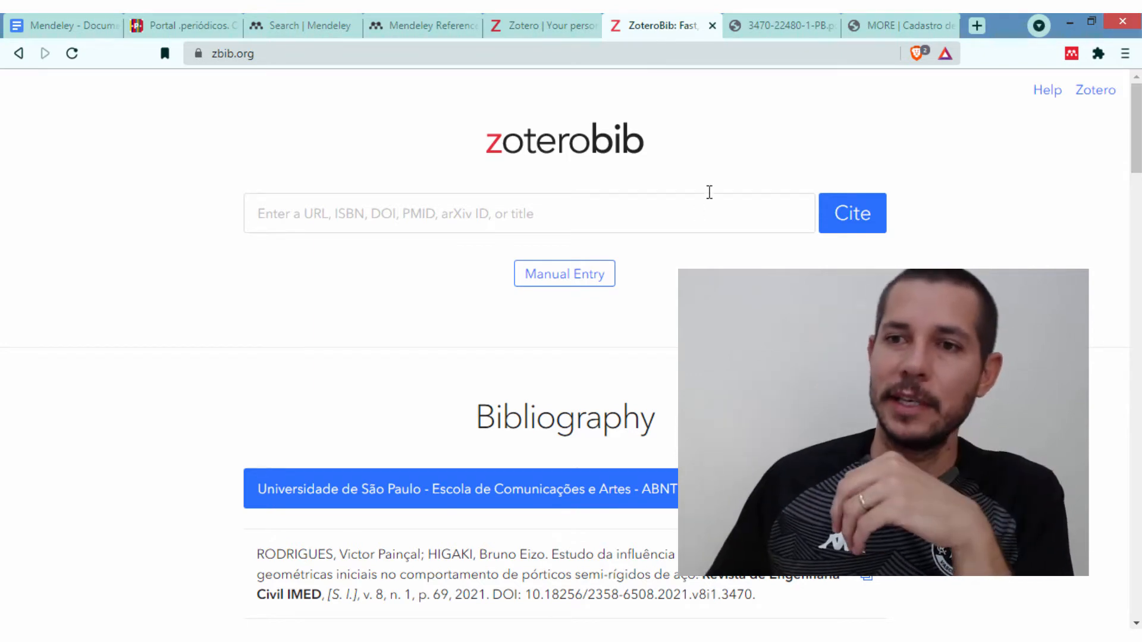
pyautogui.click(910, 24)
pyautogui.scroll(2, 728, 154)
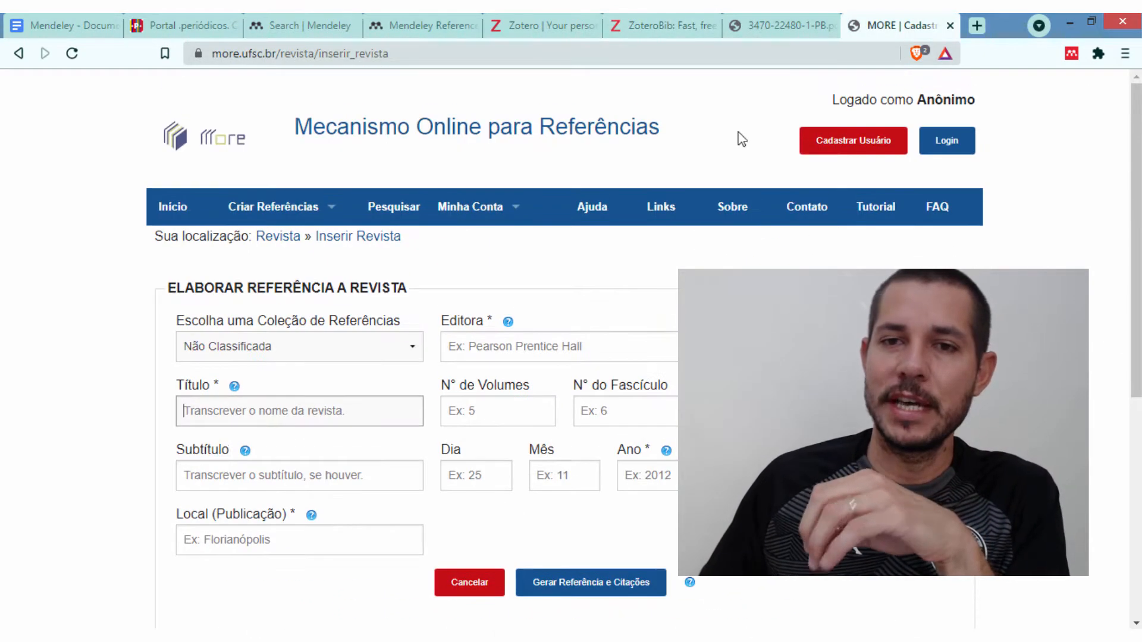
pyautogui.click(678, 23)
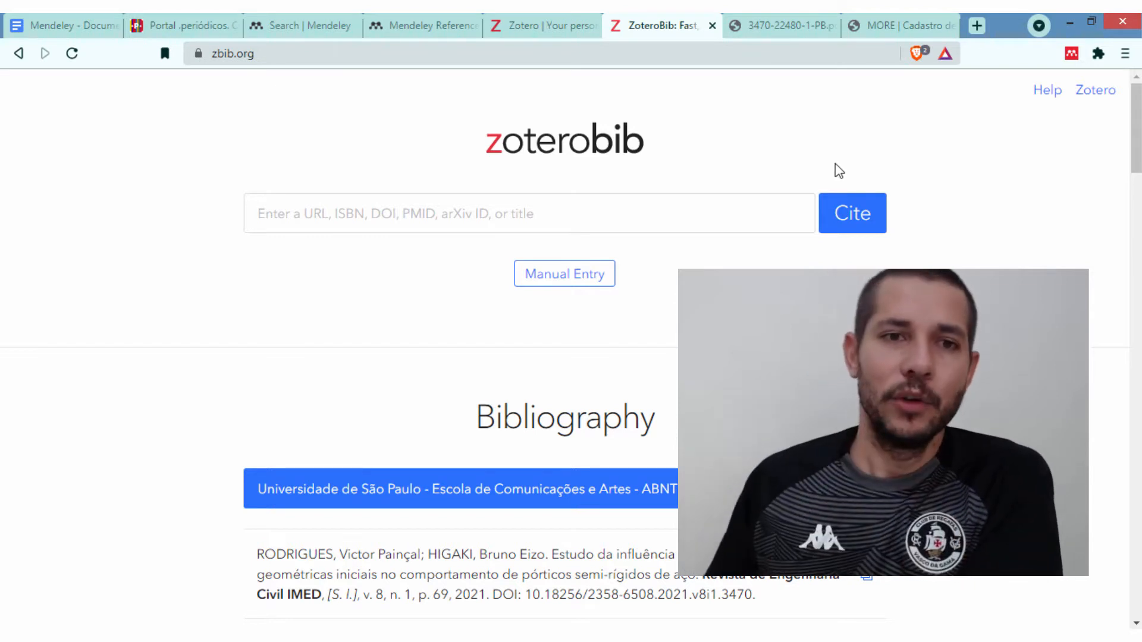
# - View Mendeley's web search page and online reference library, then the library in Mendeley Desktop
pyautogui.click(316, 34)
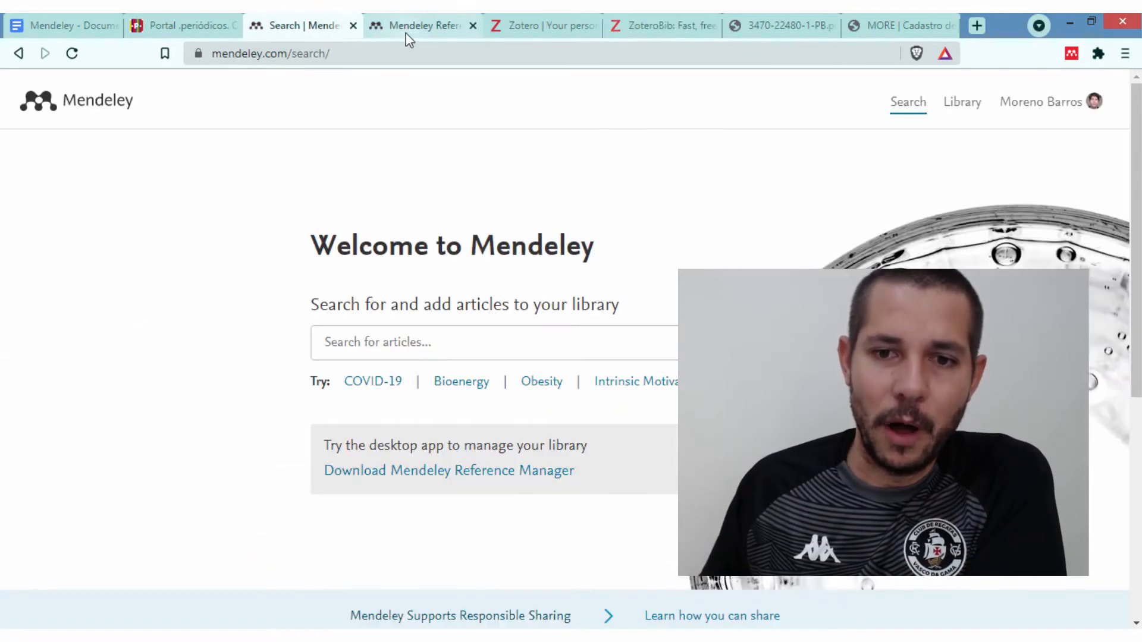
pyautogui.click(408, 29)
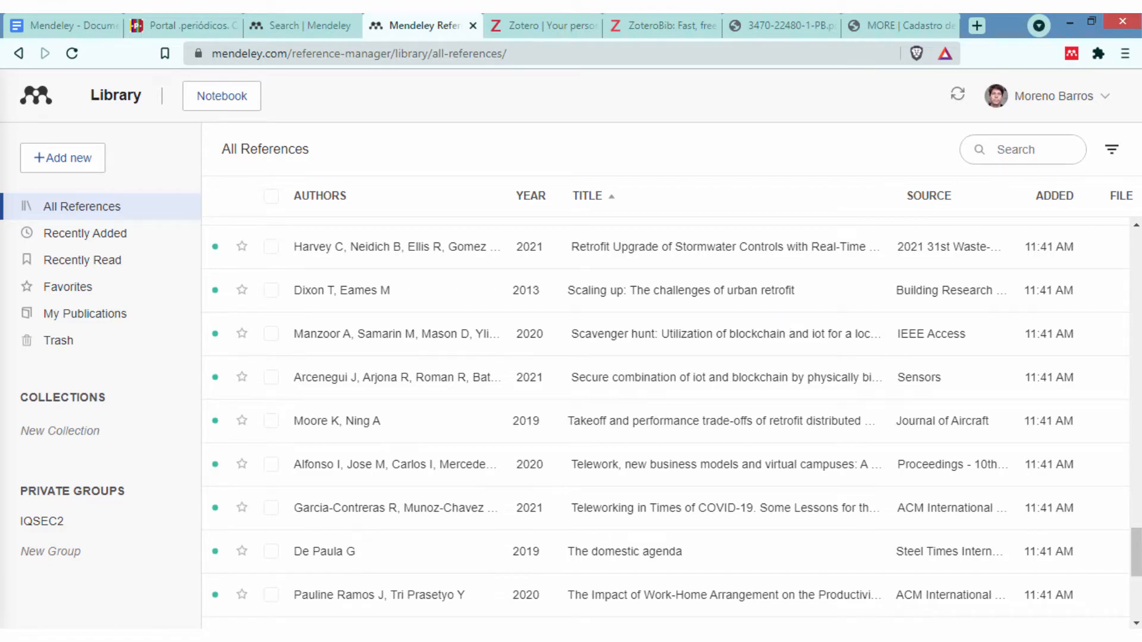
pyautogui.click(331, 638)
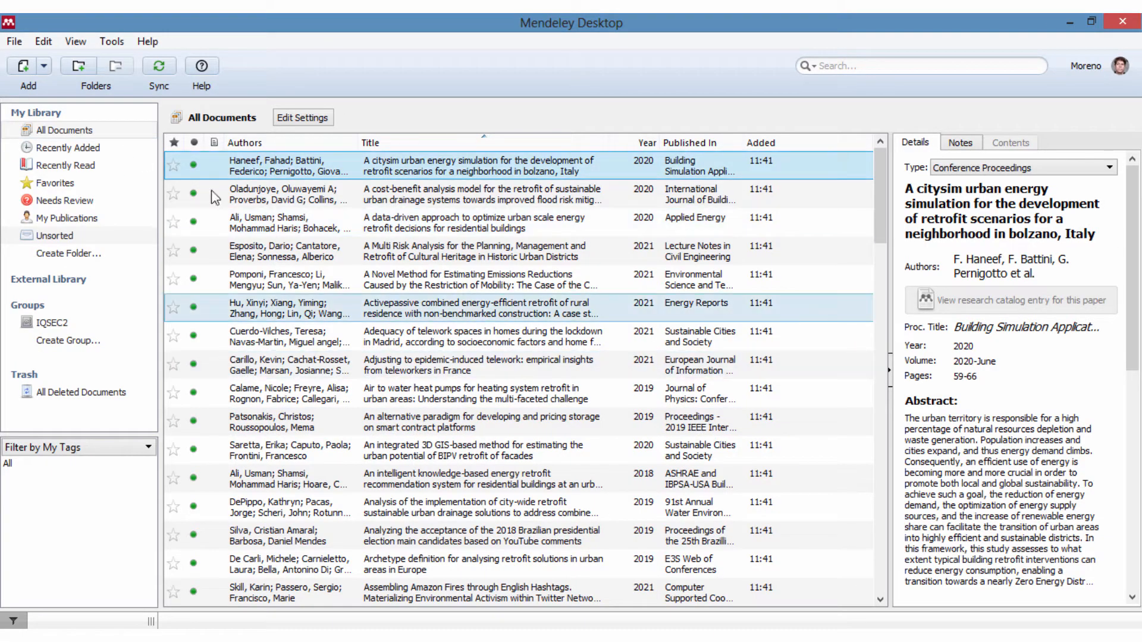
# - Switch to the EndNote web page and look through the All My References list
pyautogui.click(191, 635)
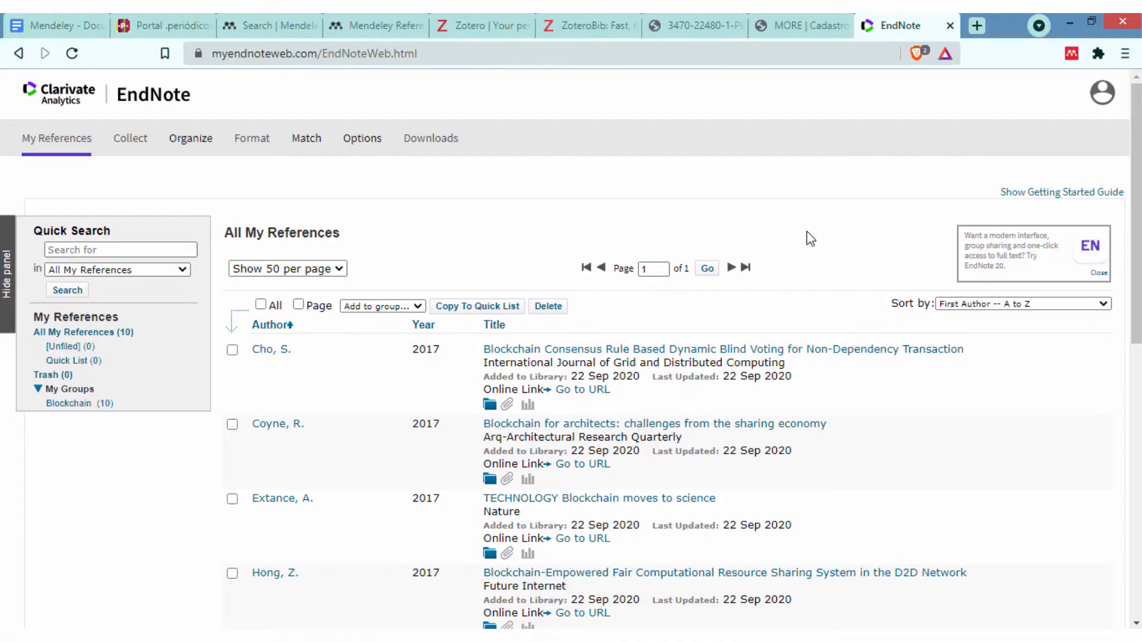
pyautogui.scroll(-1, 797, 271)
pyautogui.scroll(1, 794, 276)
pyautogui.scroll(-2, 565, 476)
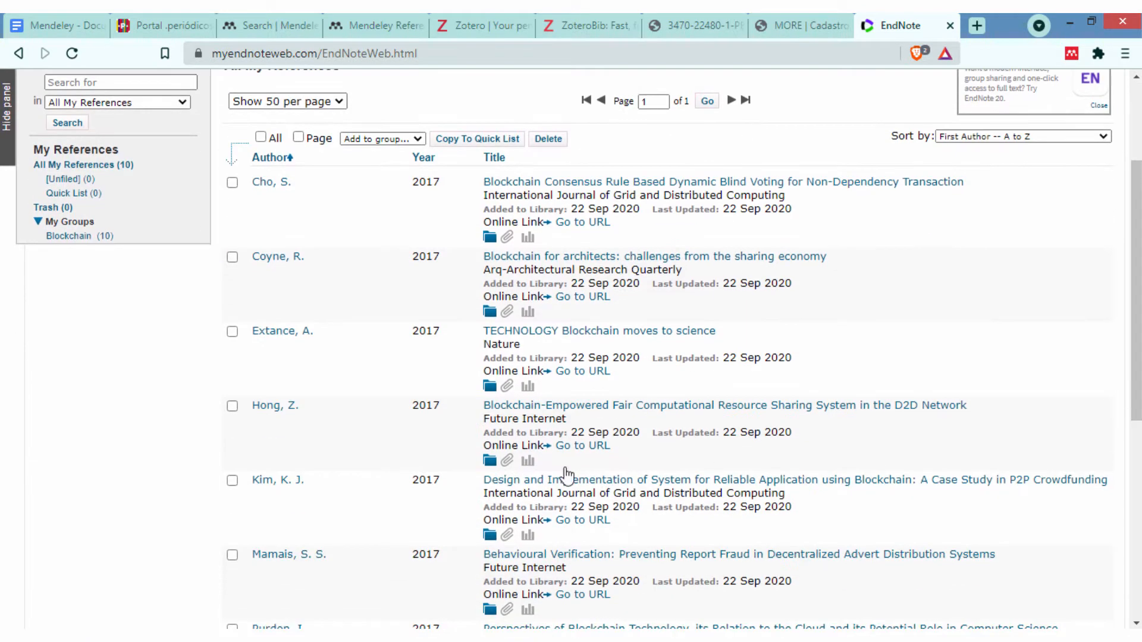
pyautogui.scroll(-3, 690, 298)
pyautogui.scroll(5, 434, 273)
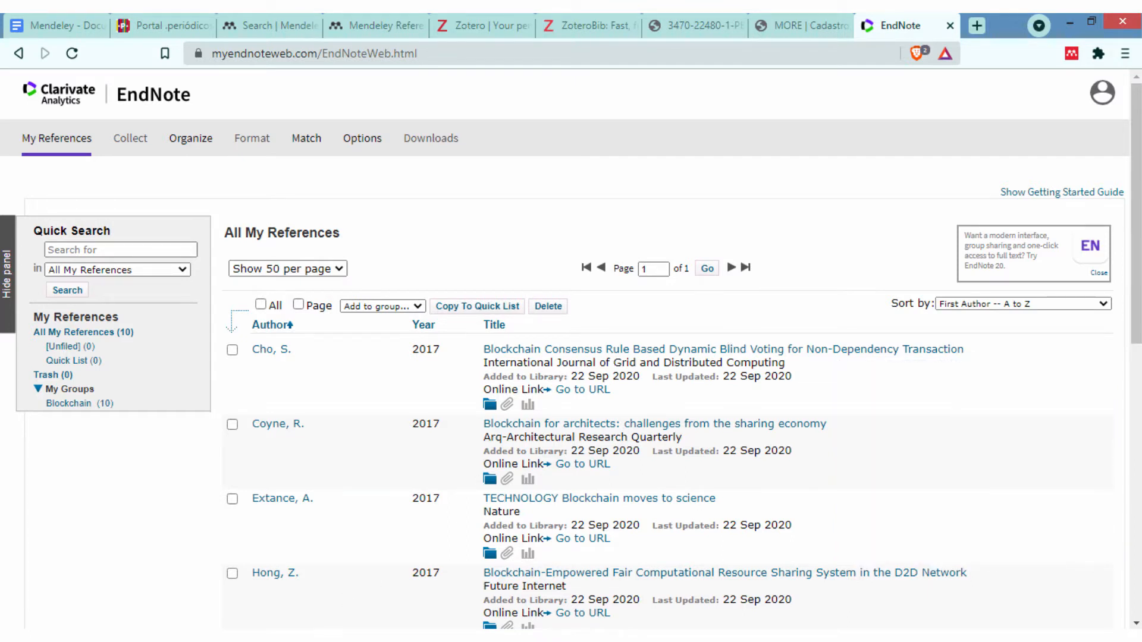
# - Switch to Mendeley Desktop, display the library as citations, and look through the formatted references
pyautogui.click(300, 640)
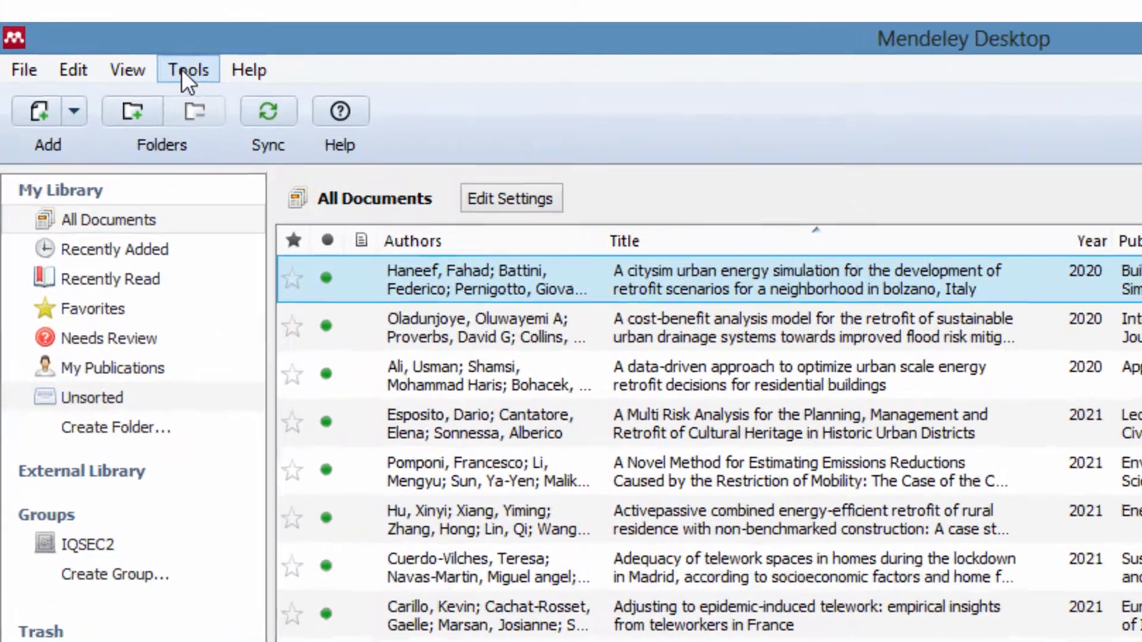
pyautogui.click(77, 41)
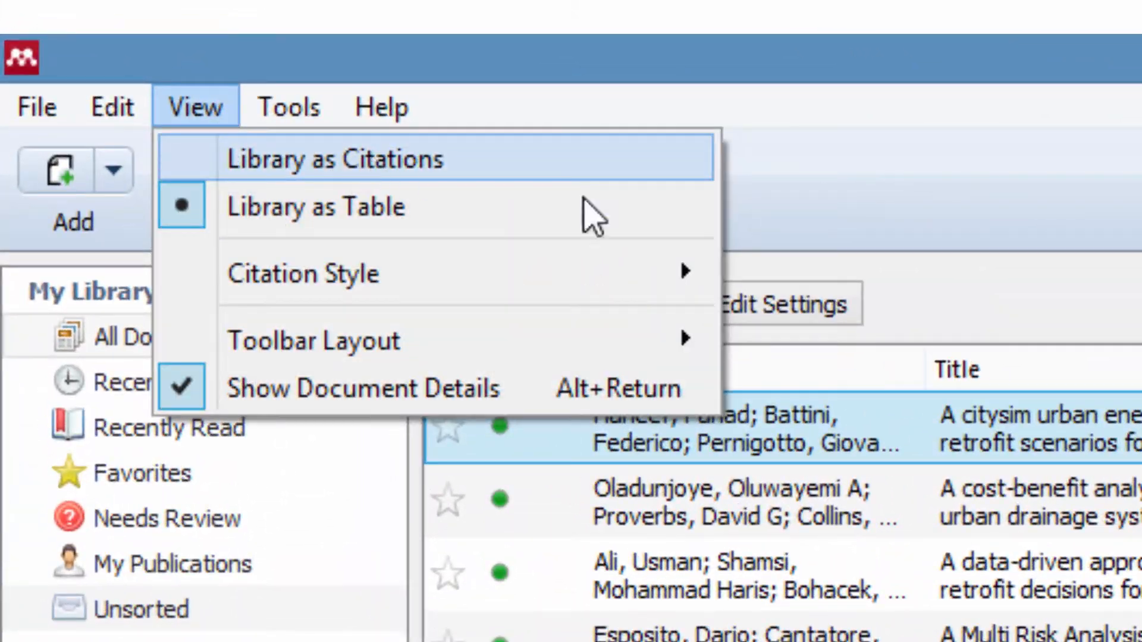
pyautogui.click(1130, 256)
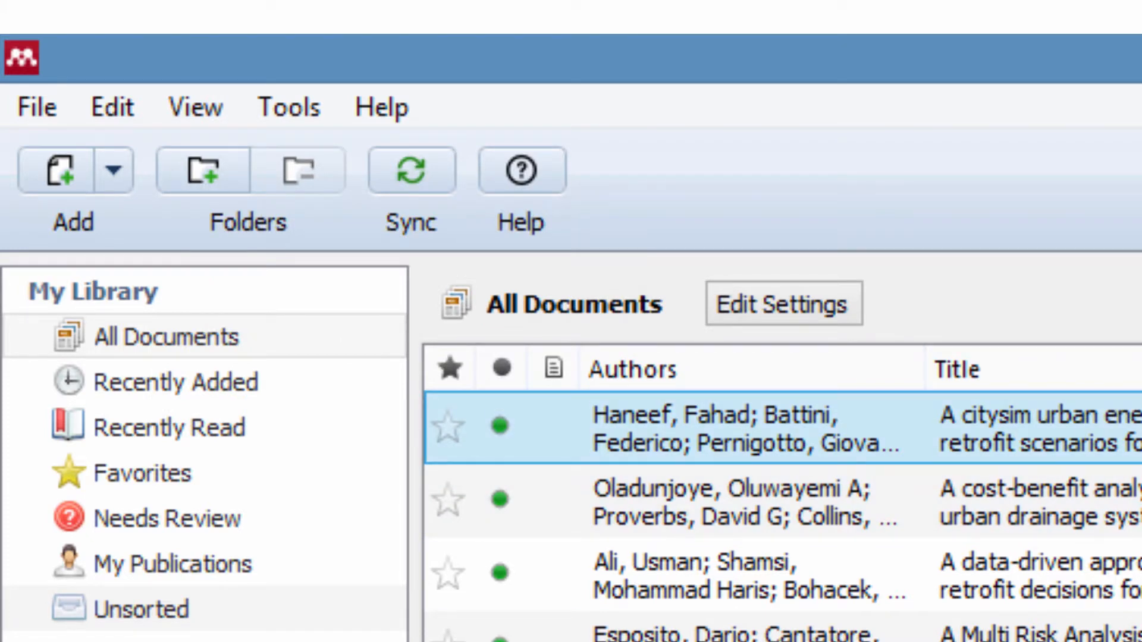
pyautogui.click(197, 119)
pyautogui.click(311, 159)
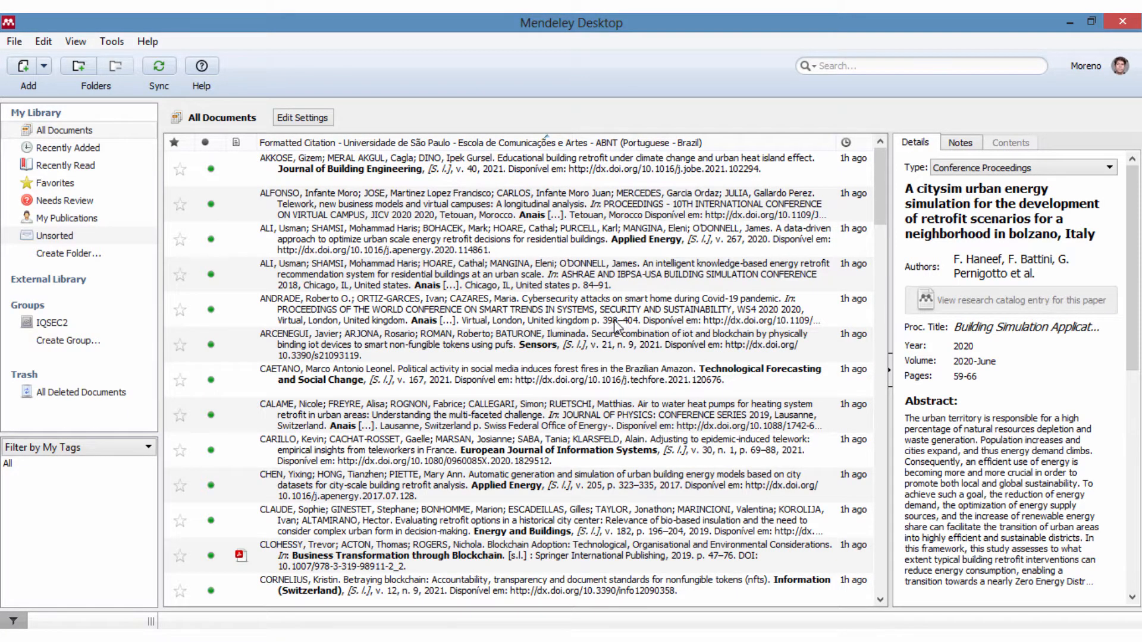
pyautogui.scroll(-10, 634, 333)
pyautogui.scroll(10, 659, 431)
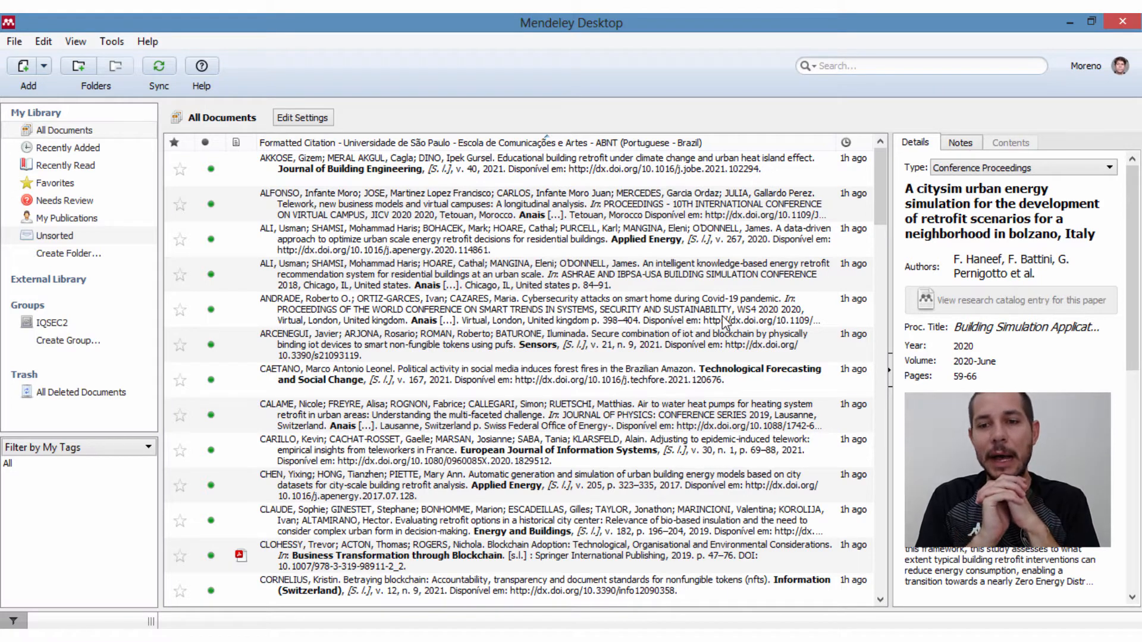
# - Switch to Zotero and look over the library, the commands for a selected item and the columns available for the item list
pyautogui.click(187, 637)
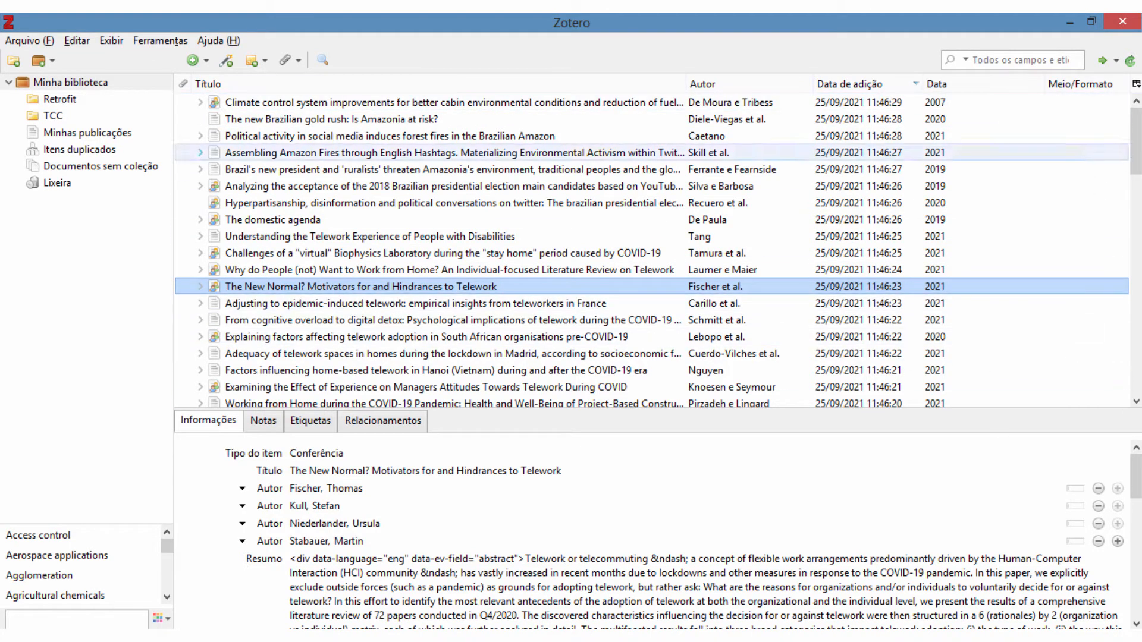
pyautogui.moveTo(1135, 172)
pyautogui.mouseDown()
pyautogui.moveTo(1137, 203)
pyautogui.moveTo(1136, 161)
pyautogui.mouseUp()
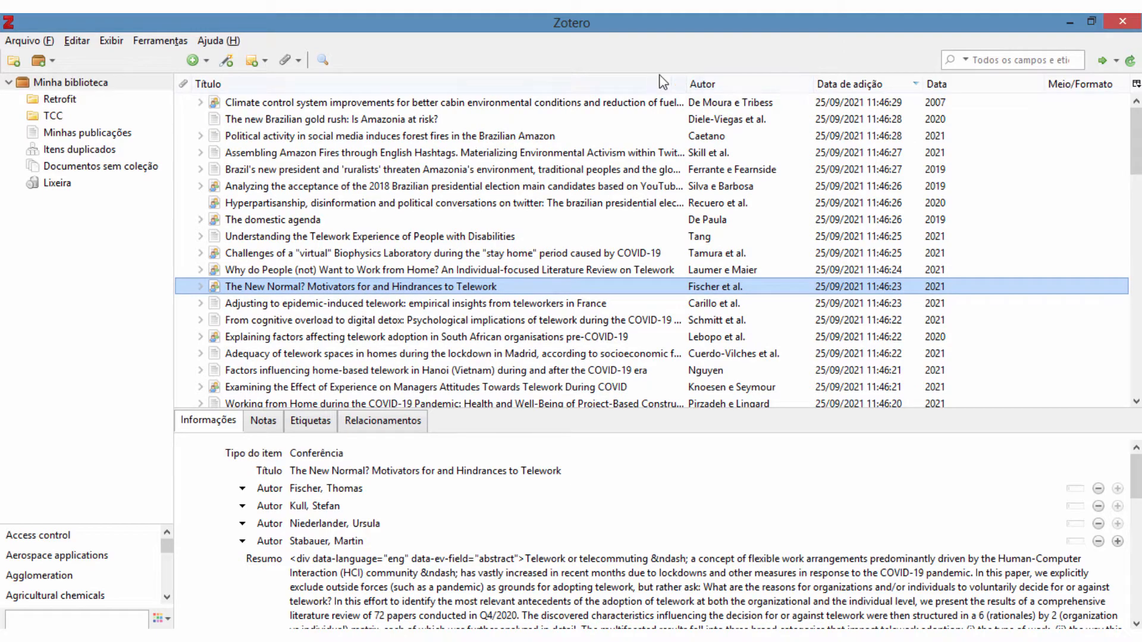
pyautogui.rightClick(628, 87)
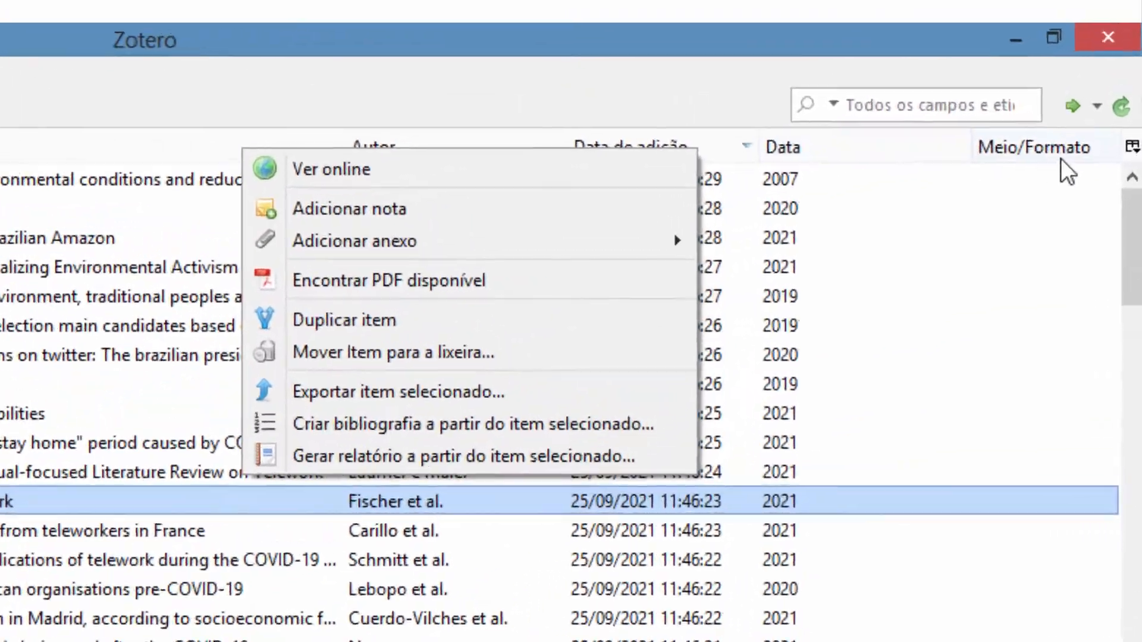
pyautogui.click(1132, 147)
pyautogui.click(1133, 147)
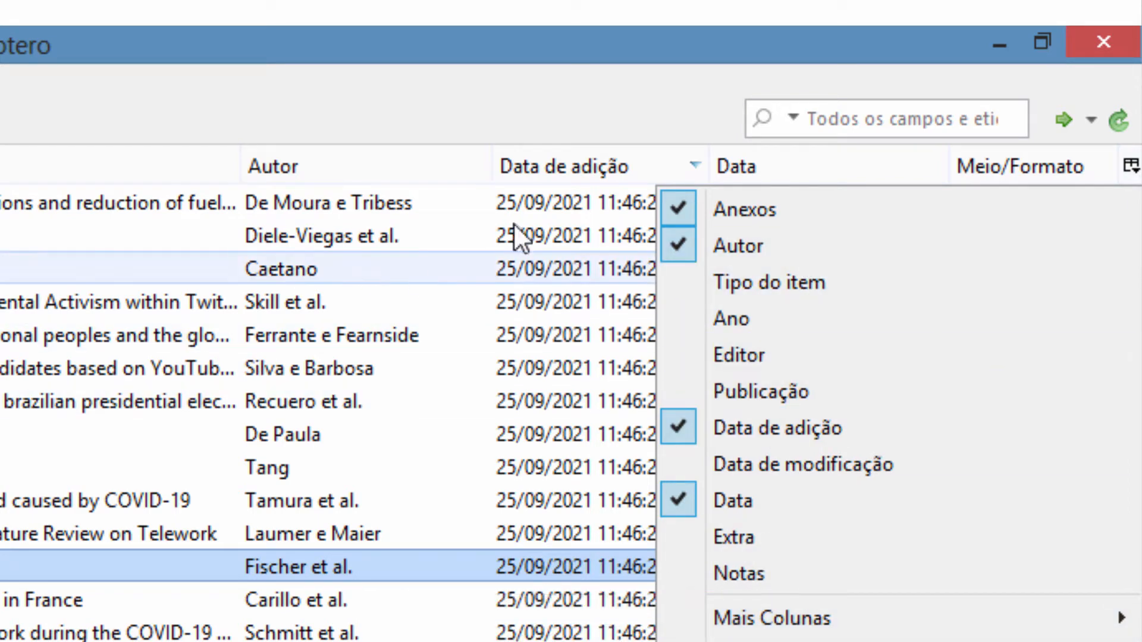
pyautogui.click(454, 112)
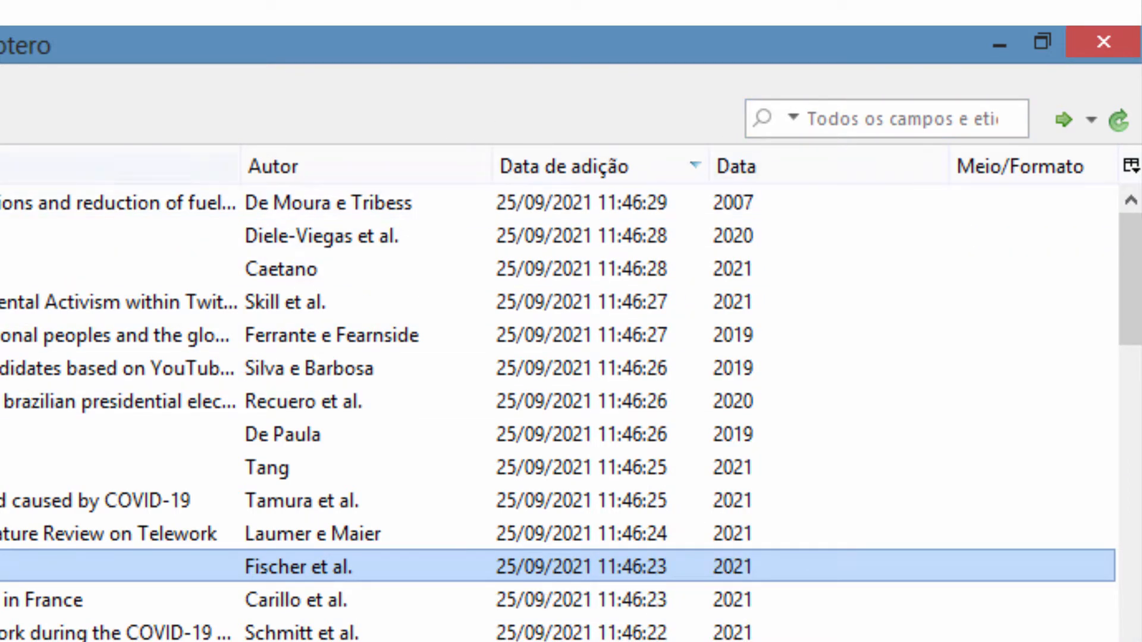
pyautogui.click(831, 122)
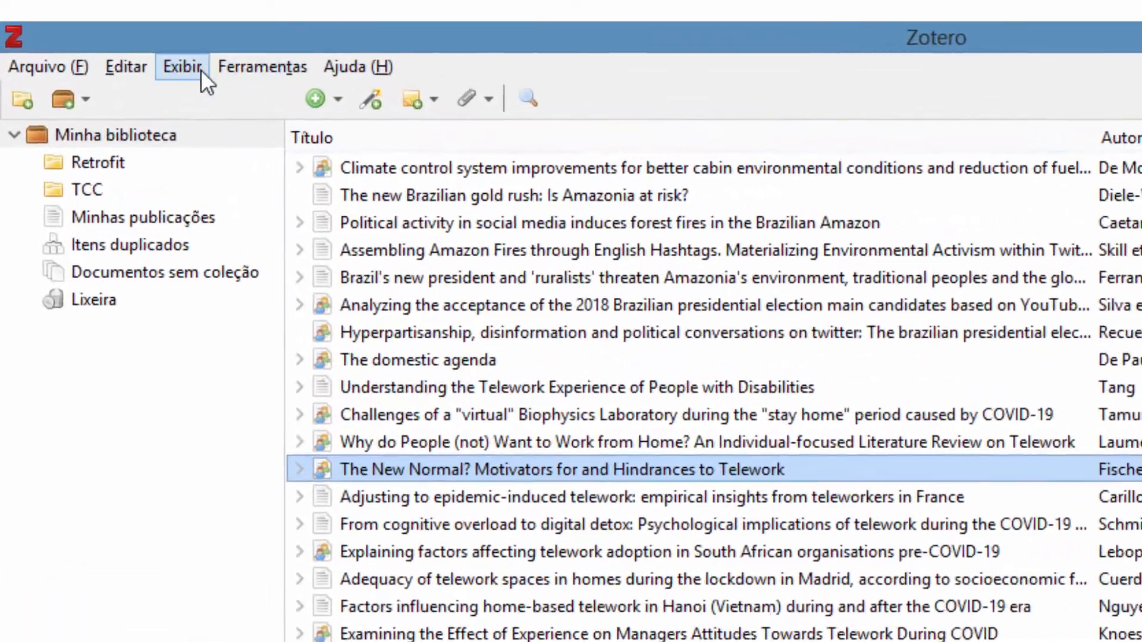
# - Set Zotero's layout to the standard view, inspect a conference and a journal item, and widen the item details pane
pyautogui.click(111, 41)
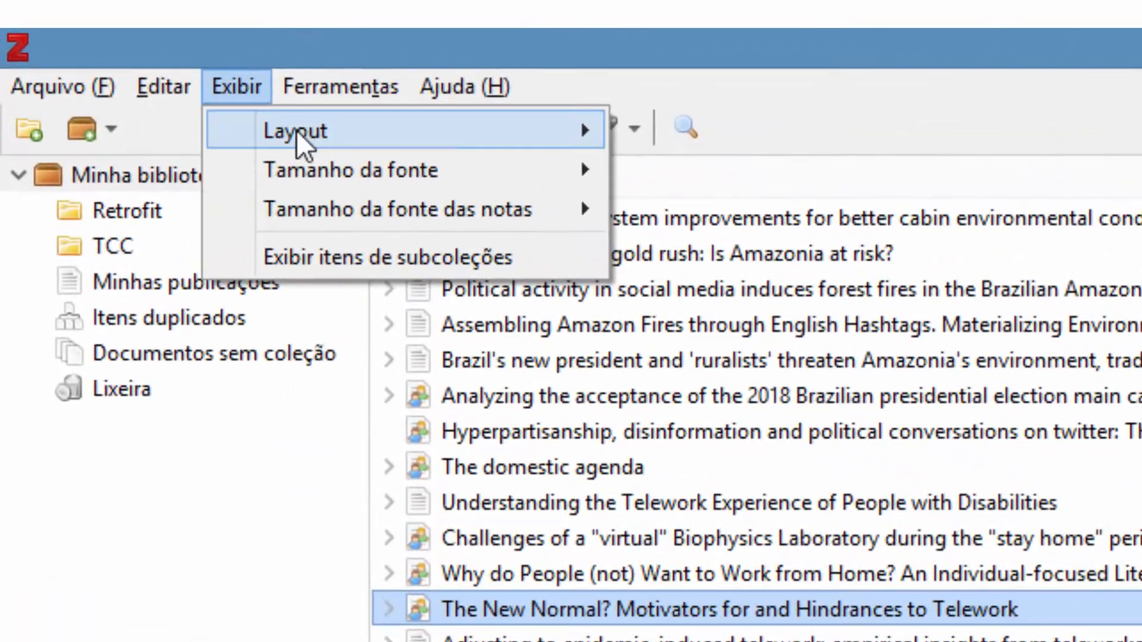
pyautogui.moveTo(282, 62)
pyautogui.click(743, 130)
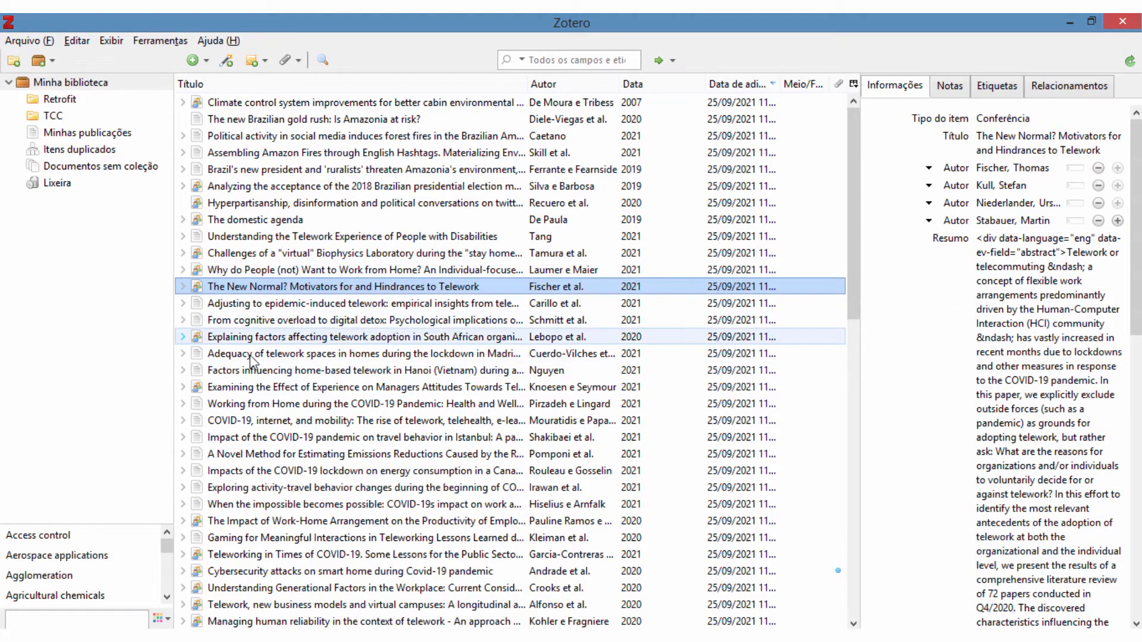
pyautogui.click(417, 219)
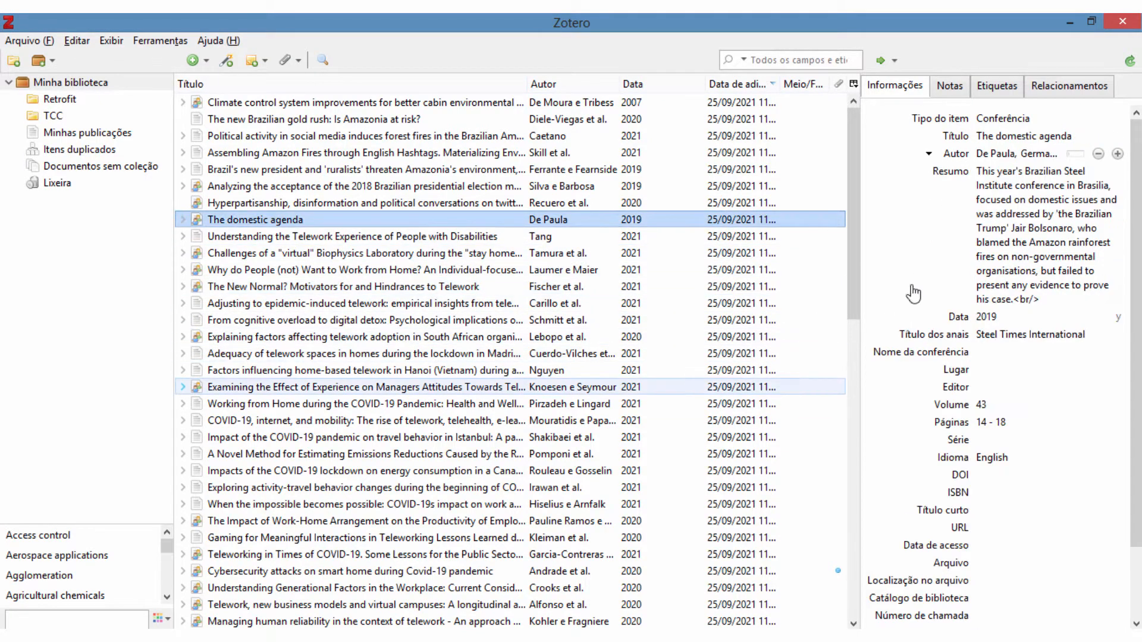
pyautogui.click(494, 306)
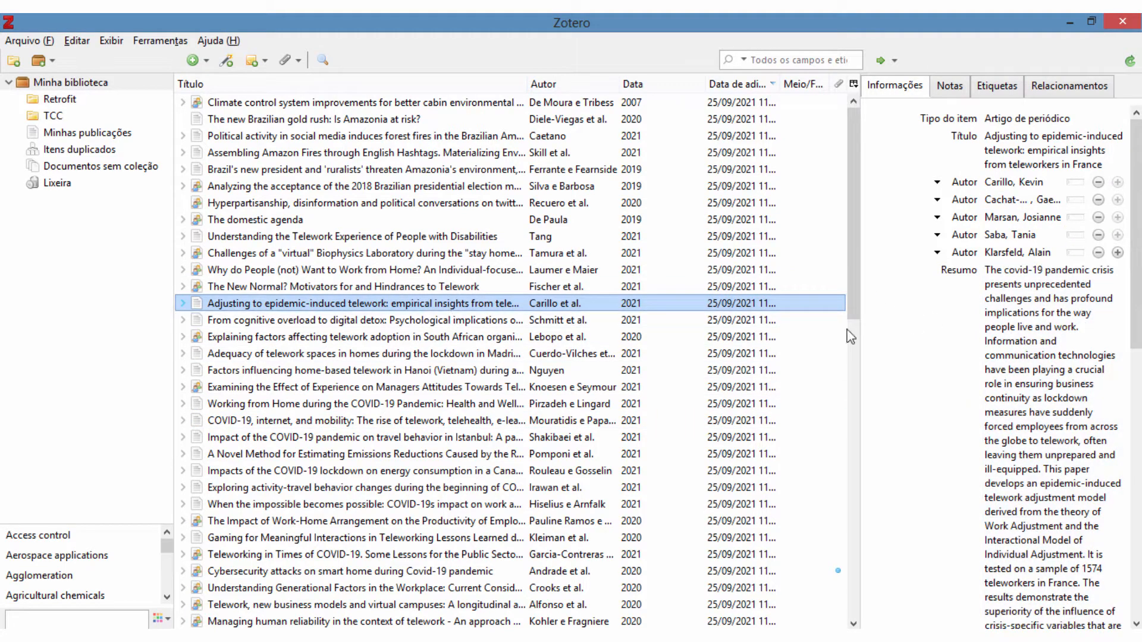
pyautogui.moveTo(1135, 232)
pyautogui.mouseDown()
pyautogui.moveTo(1135, 246)
pyautogui.moveTo(1133, 229)
pyautogui.mouseUp()
pyautogui.moveTo(857, 149); pyautogui.dragTo(729, 176)
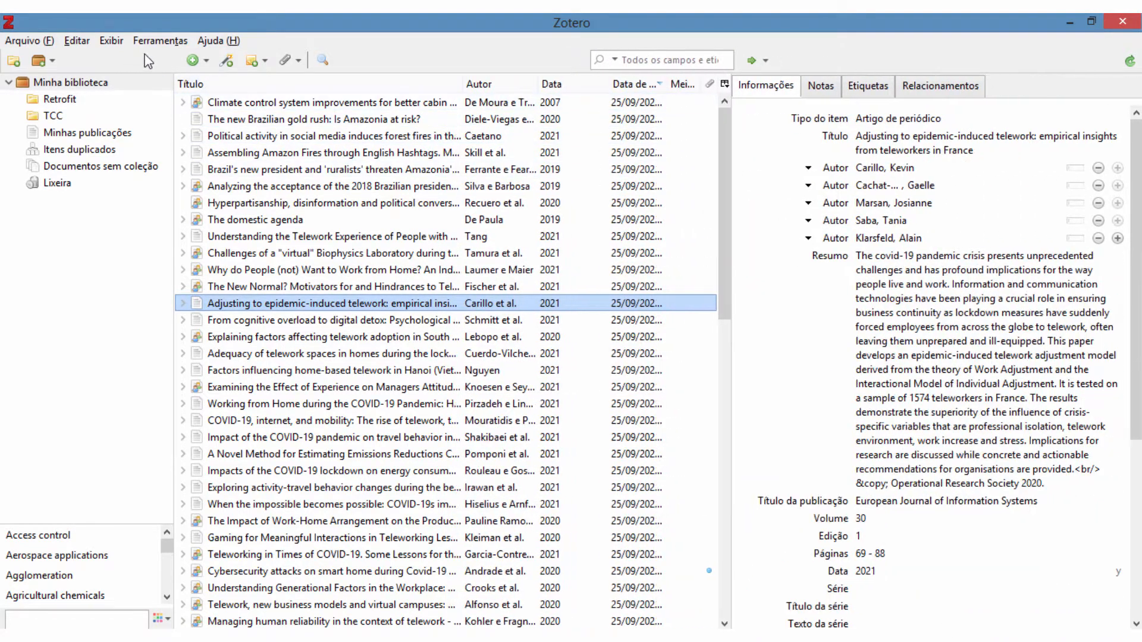
# - Return Zotero's layout to the stacked view and select the item "The New Normal? Motivators for and Hindrances to Telework"
pyautogui.click(112, 41)
pyautogui.moveTo(156, 61)
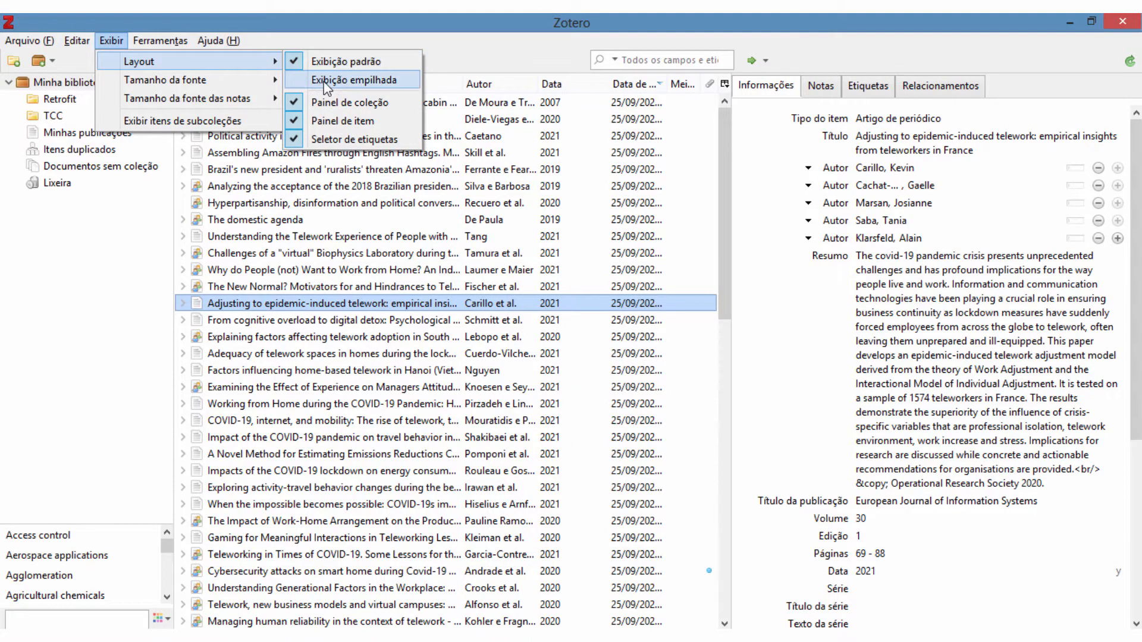
pyautogui.click(324, 81)
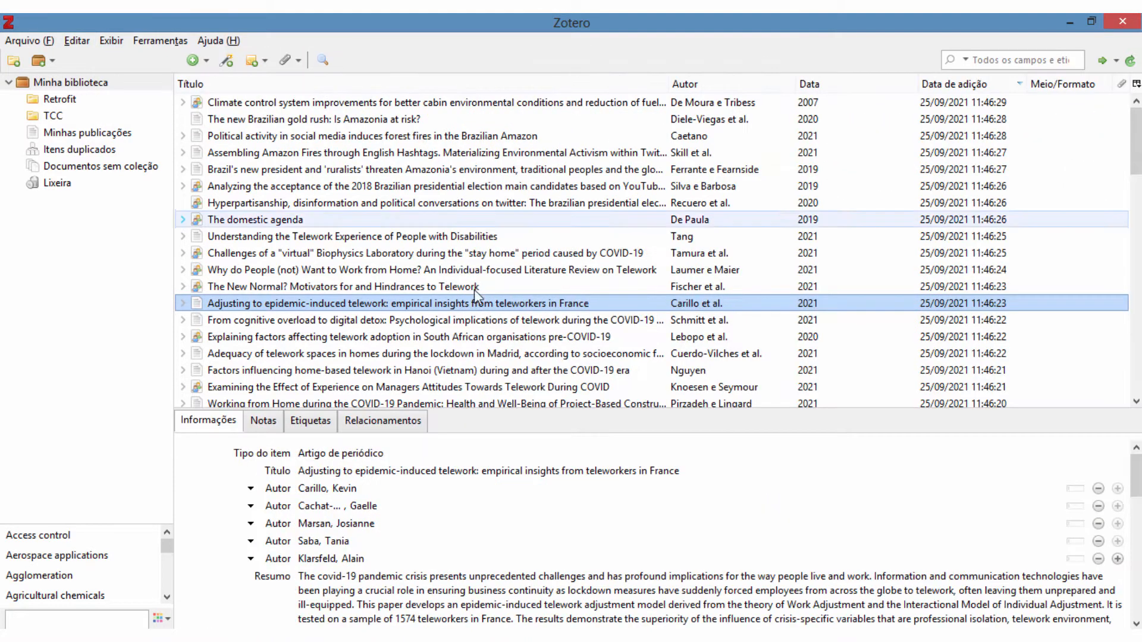
pyautogui.click(511, 337)
pyautogui.click(491, 291)
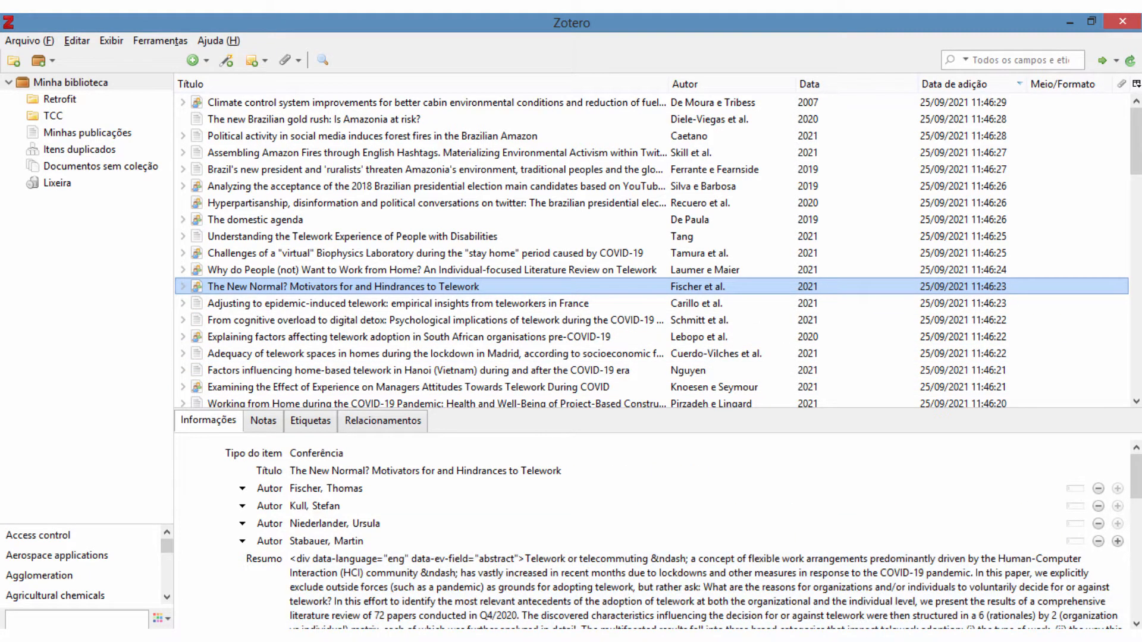
# - Switch to Mendeley Desktop and look through its commands for adding, importing and exporting references
pyautogui.click(416, 637)
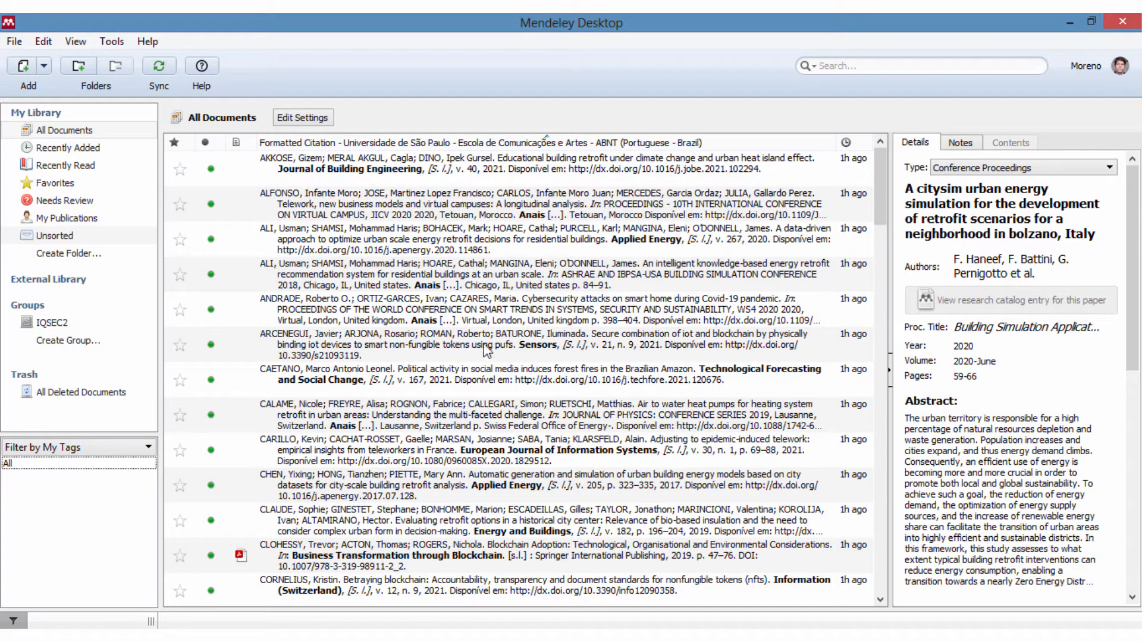
pyautogui.click(15, 42)
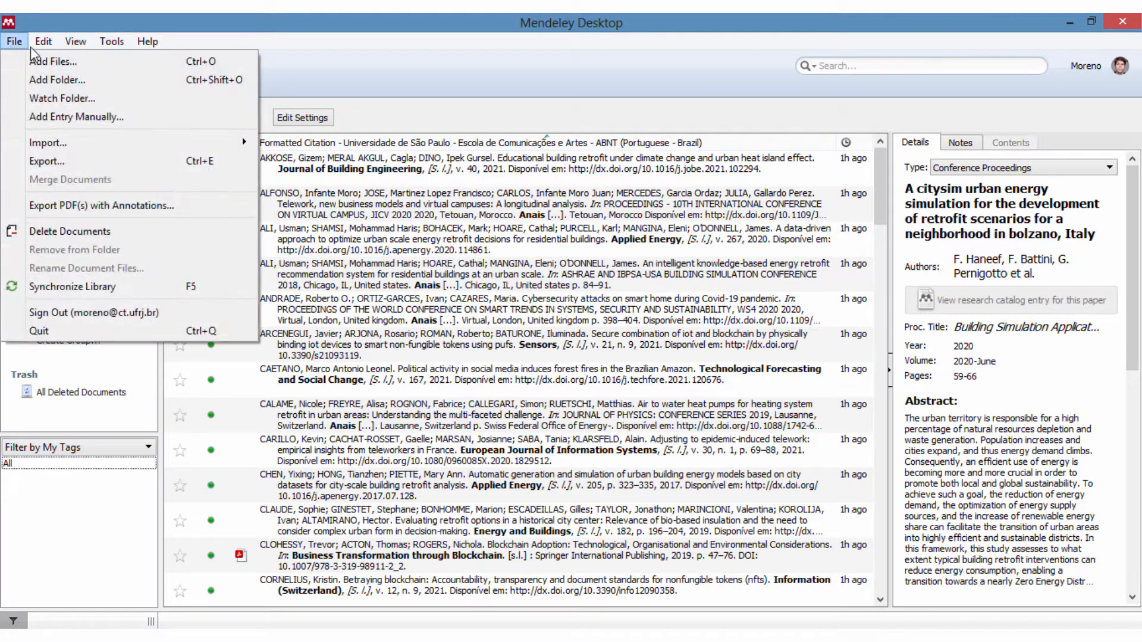
pyautogui.click(387, 67)
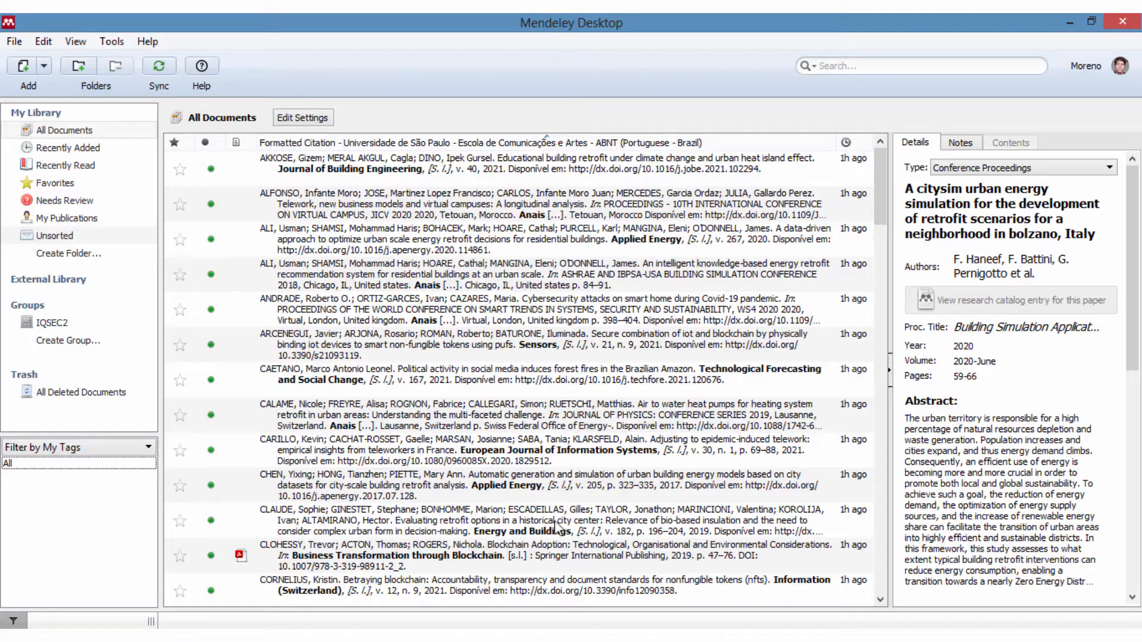
# - Compare the libraries in Zotero, Mendeley Reference Manager and Mendeley Desktop, and look further through Mendeley Desktop's formatted citations
pyautogui.click(256, 637)
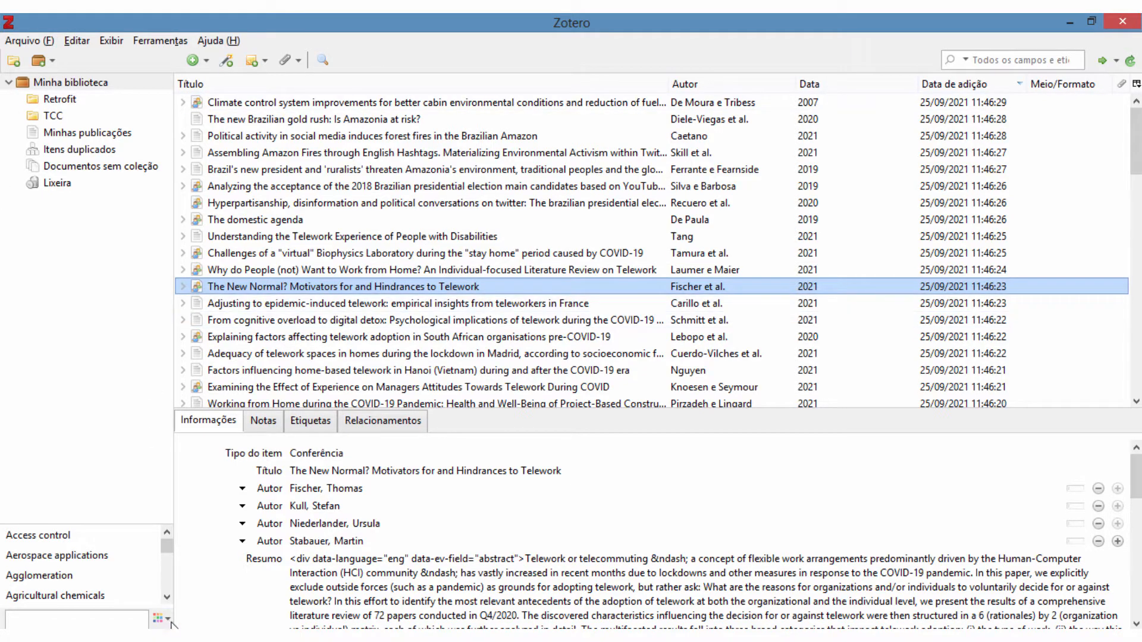
pyautogui.click(183, 637)
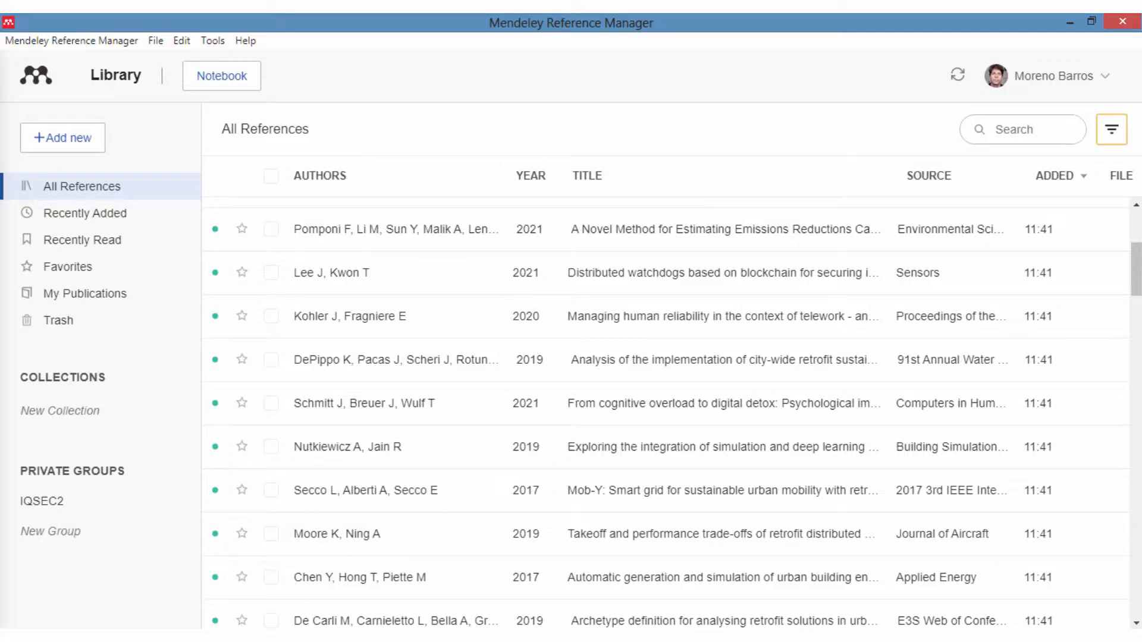
pyautogui.click(275, 636)
pyautogui.scroll(-1, 486, 474)
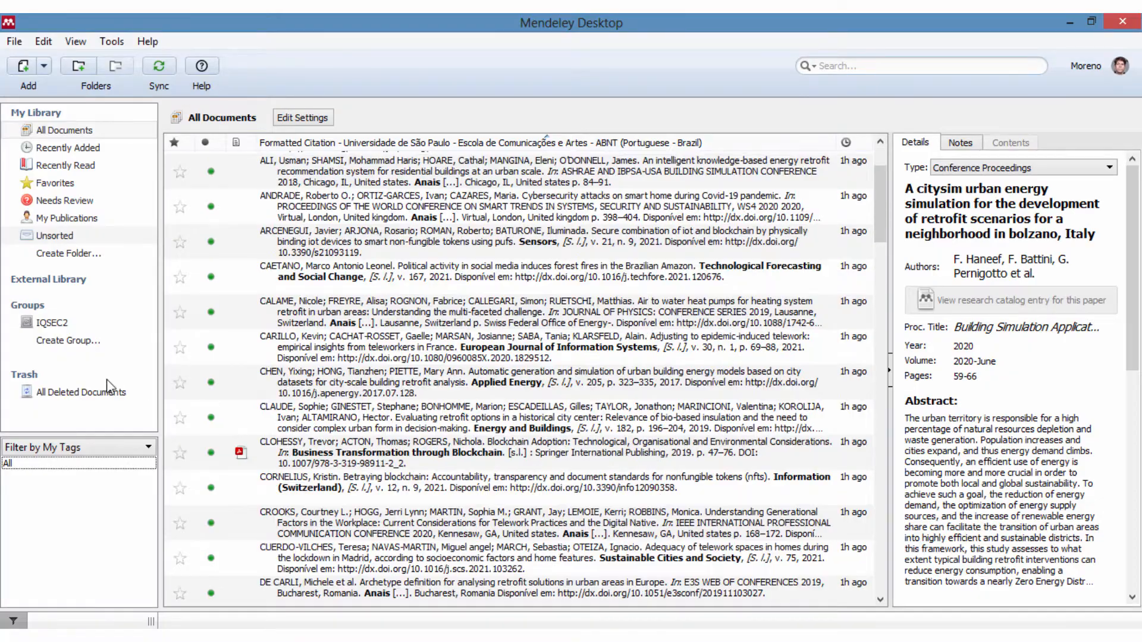
pyautogui.scroll(-5, 250, 333)
# - Switch to the browser and look through the All References list in the online Mendeley library
pyautogui.click(238, 636)
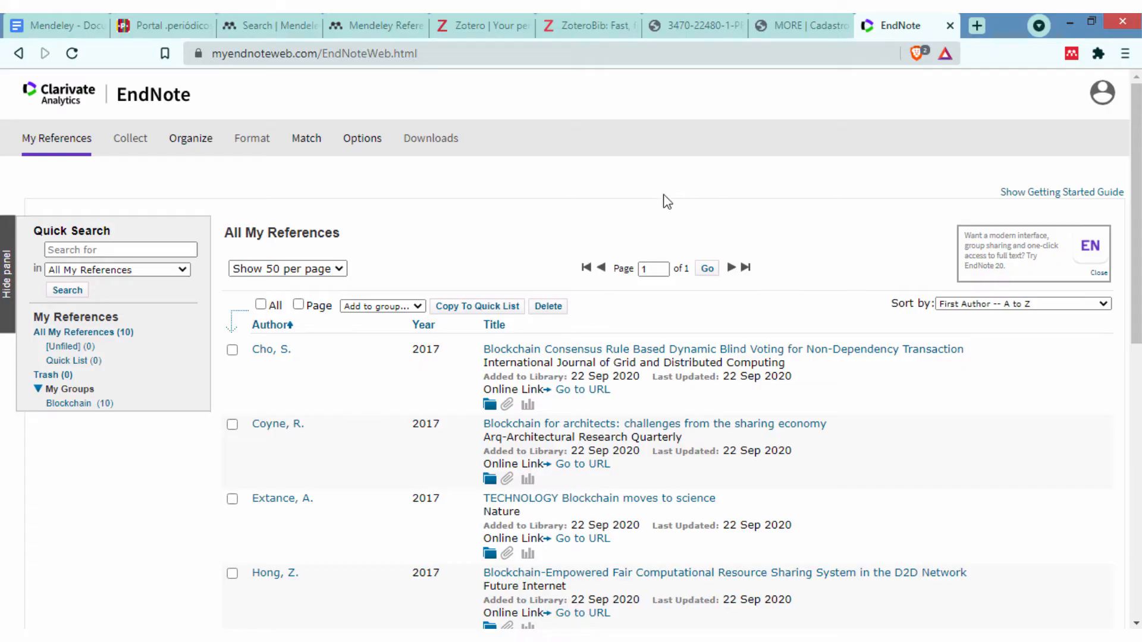
pyautogui.click(352, 27)
pyautogui.scroll(8, 711, 263)
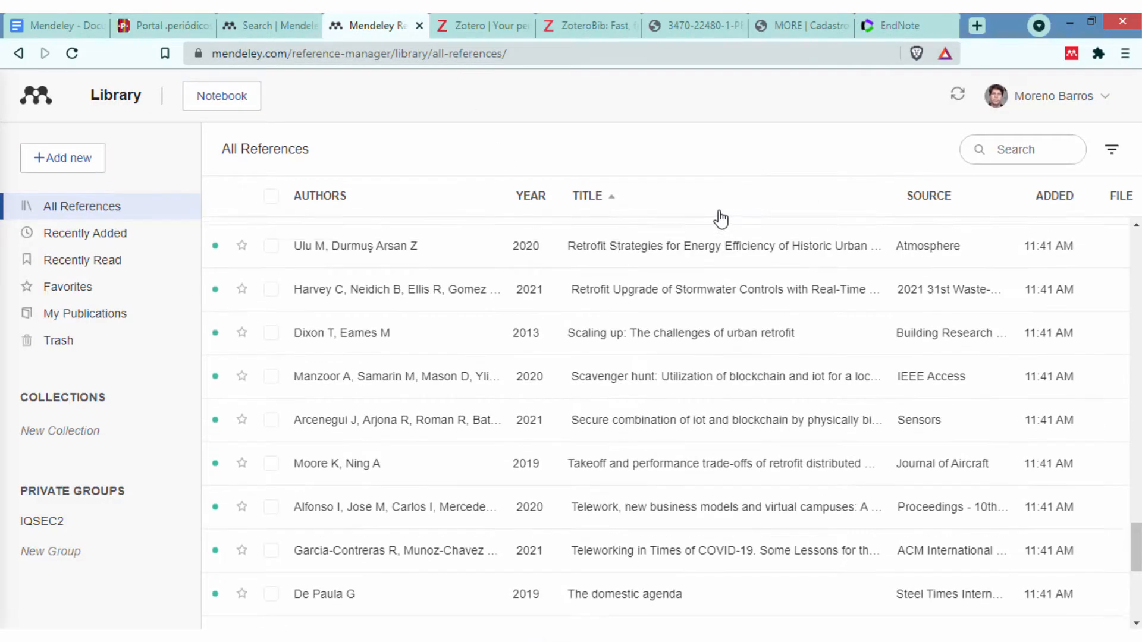
pyautogui.scroll(-5, 758, 354)
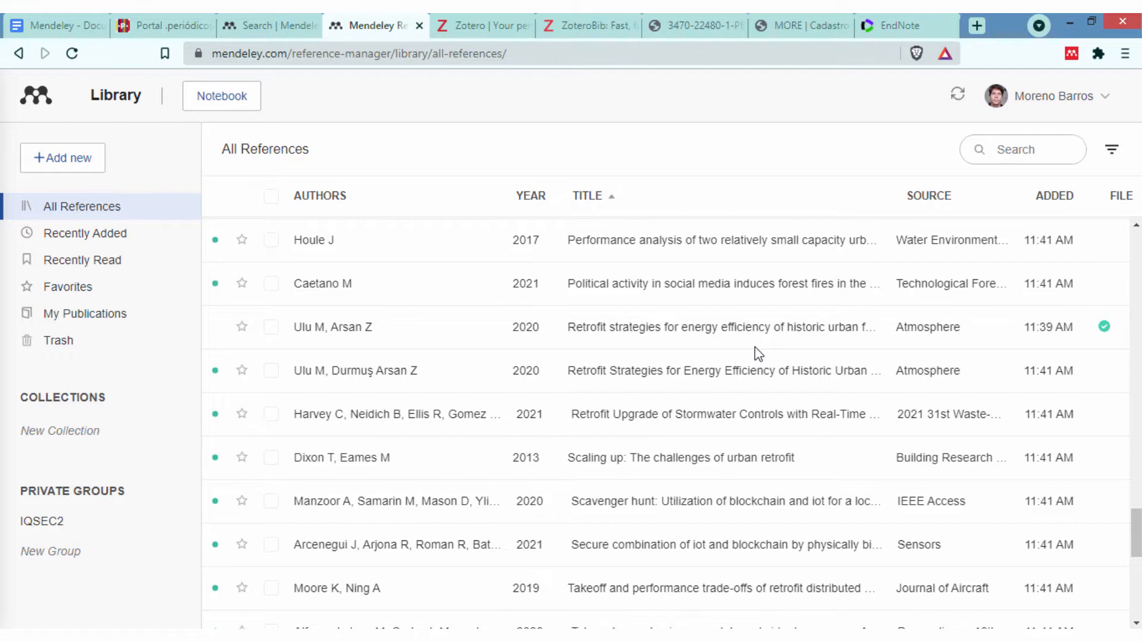
pyautogui.scroll(-1, 709, 426)
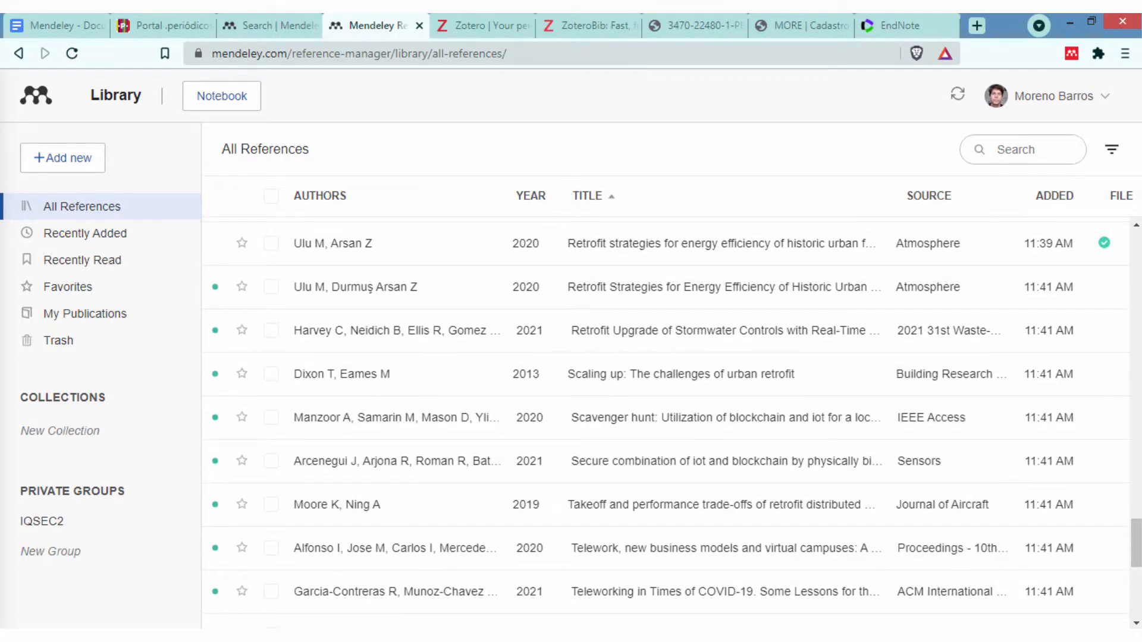
# - View the Mendeley Reference Manager product page and its desktop program, then the web page of Mendeley Desktop
pyautogui.moveTo(147, 637)
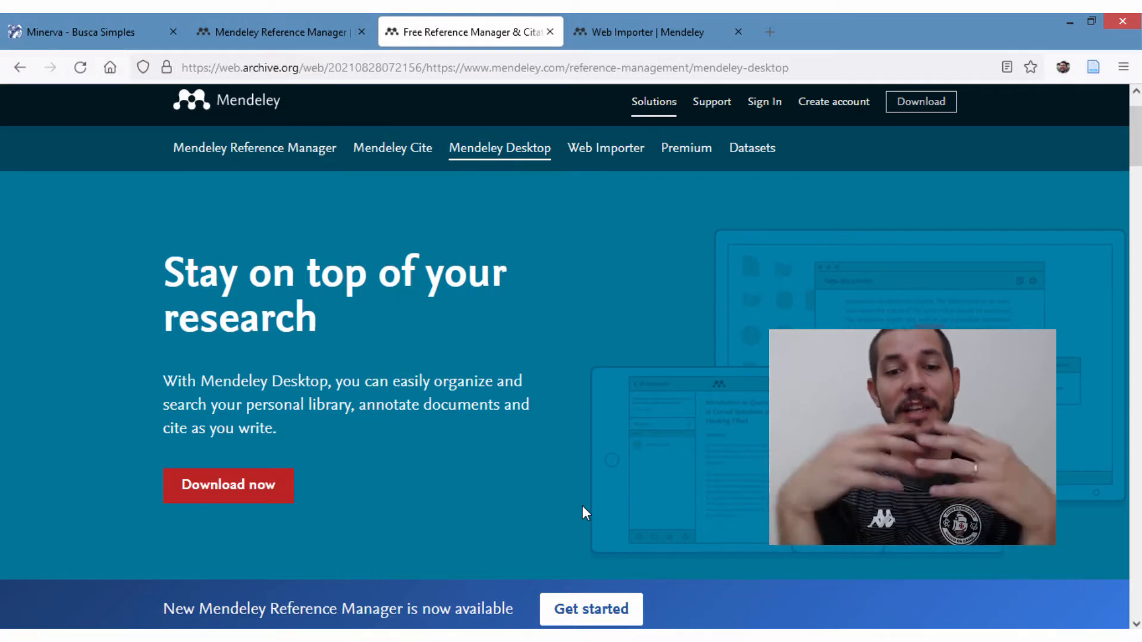
pyautogui.click(291, 36)
pyautogui.scroll(-1, 665, 365)
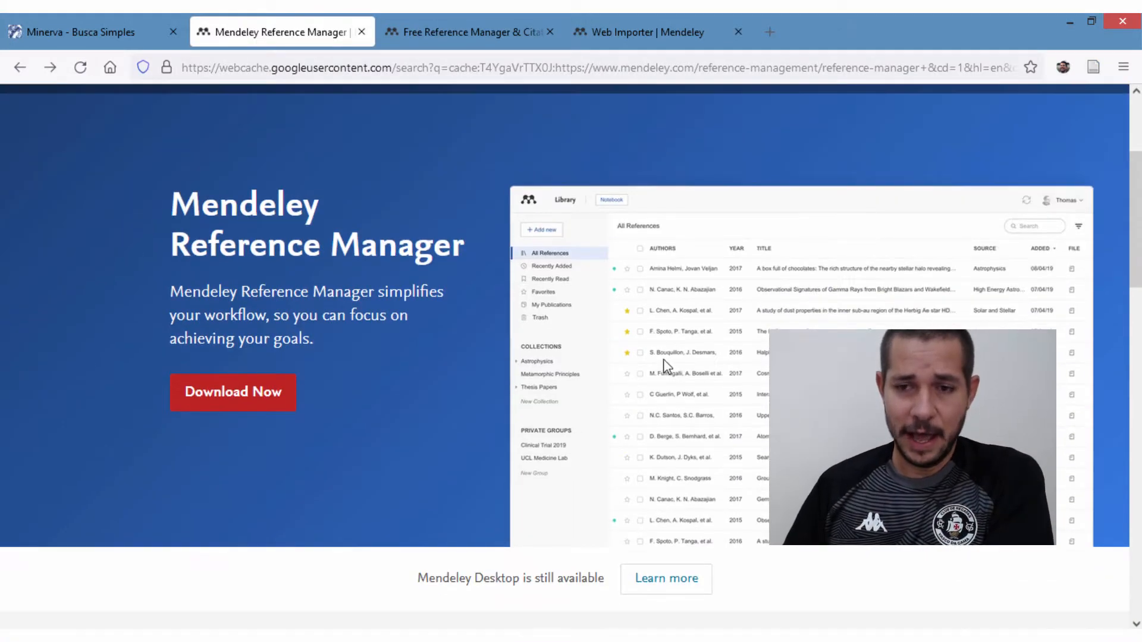
pyautogui.scroll(1, 652, 370)
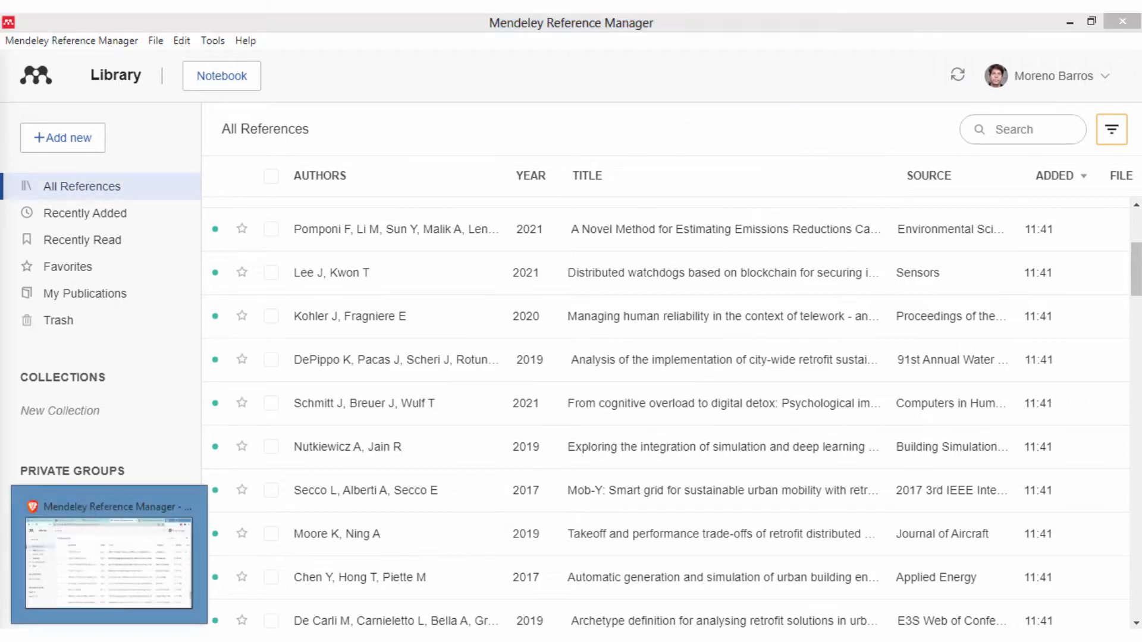
pyautogui.click(110, 635)
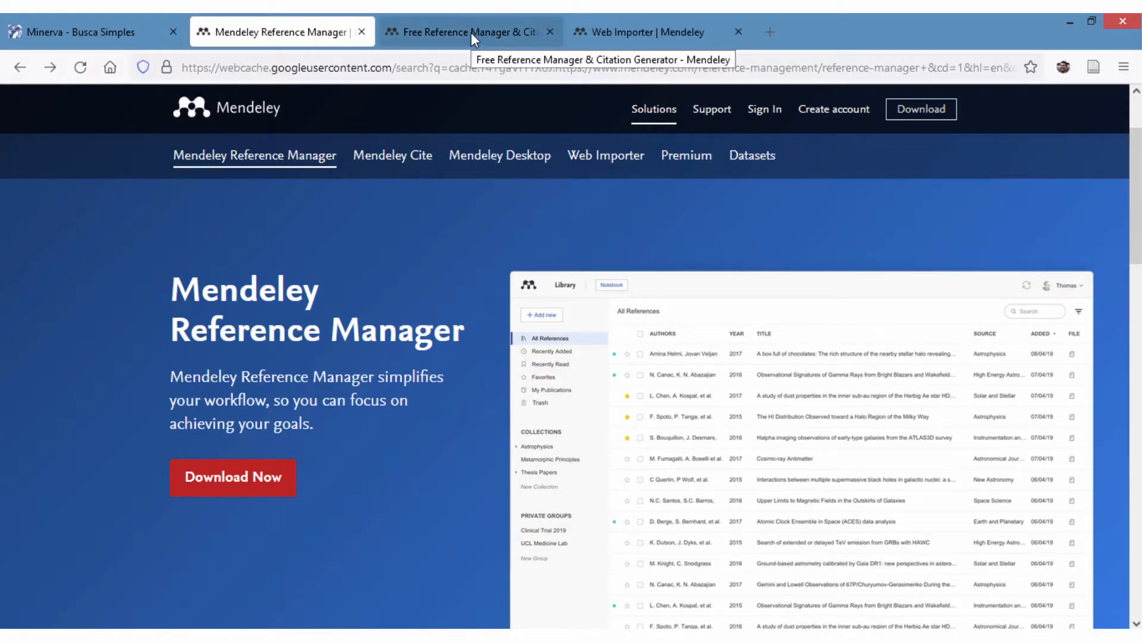
pyautogui.click(470, 32)
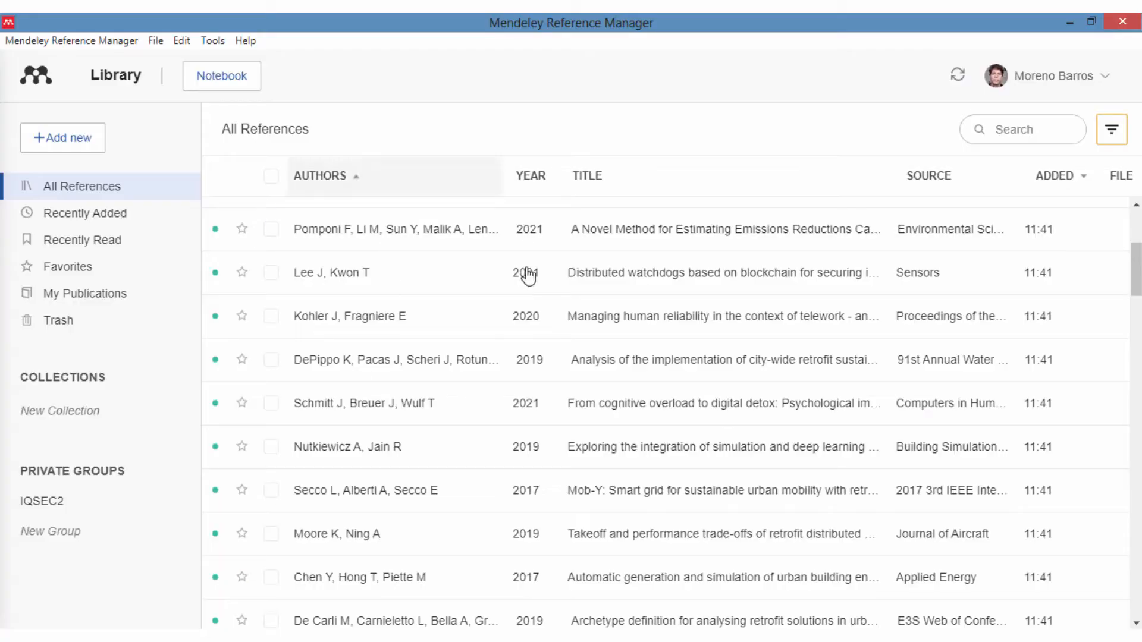
# - Look through the export and help commands offered in the Mendeley Reference Manager program
pyautogui.click(157, 40)
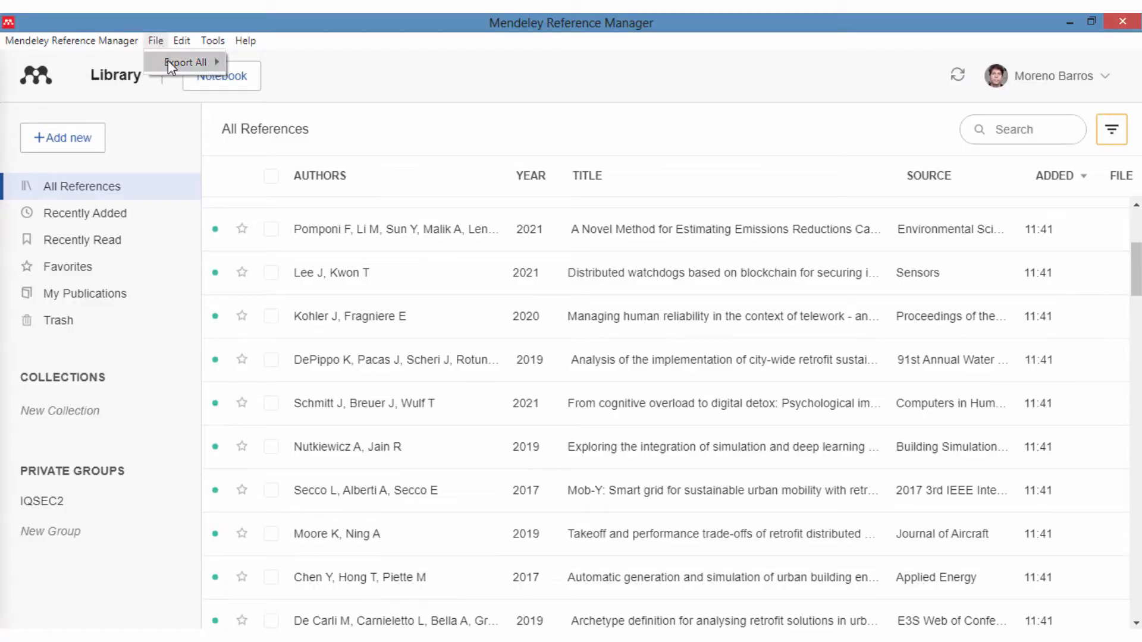
pyautogui.moveTo(245, 41)
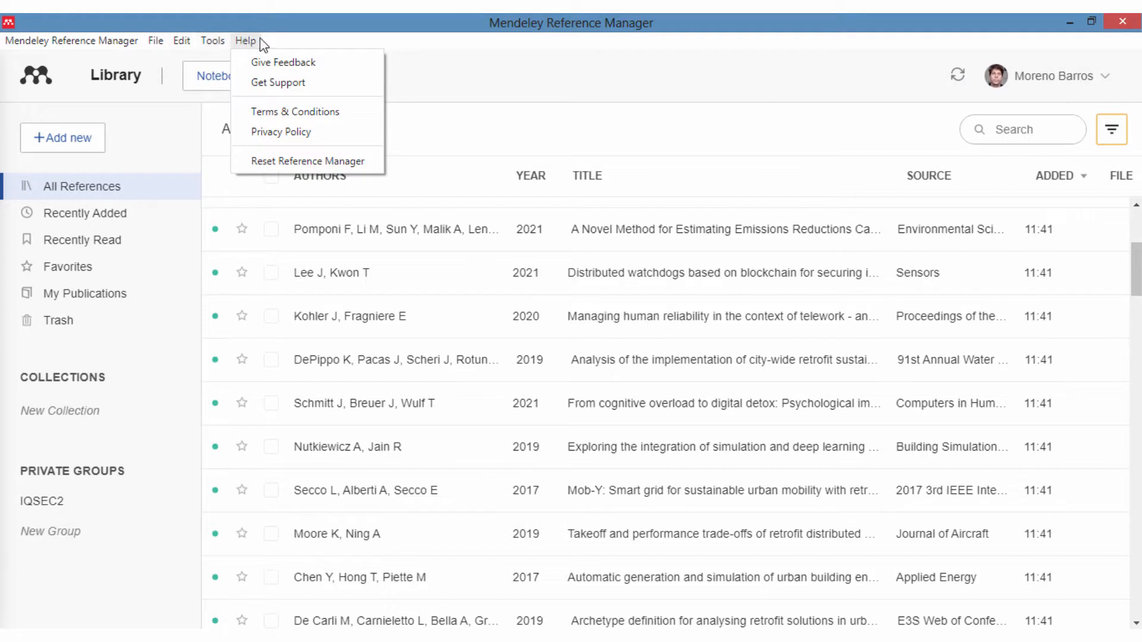
pyautogui.click(456, 85)
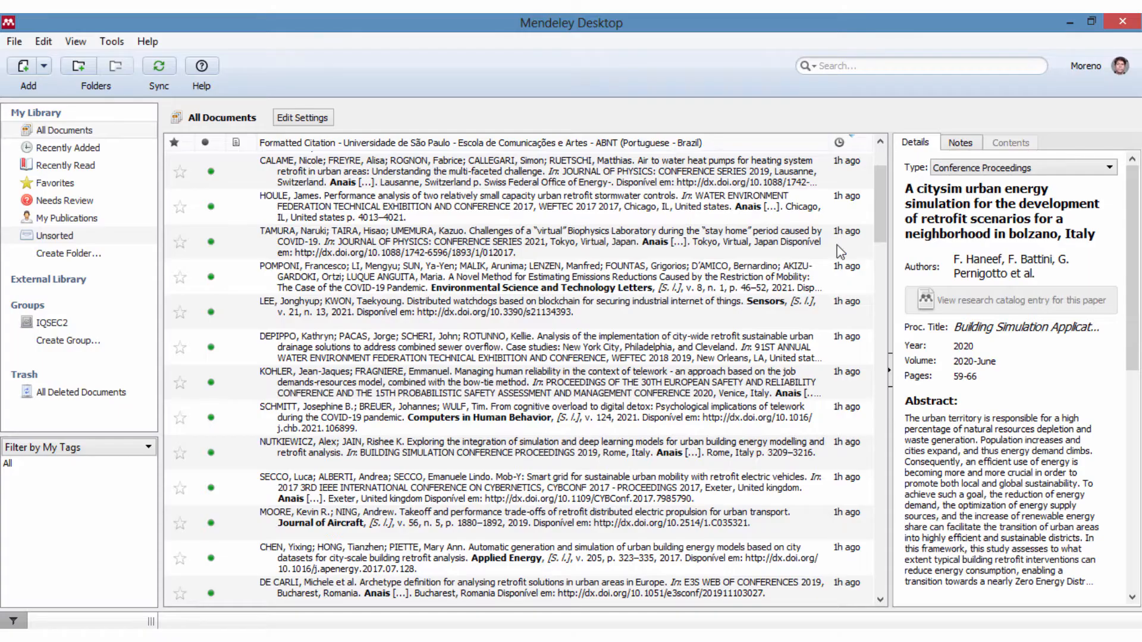
# - Display the Mendeley Desktop library as a table instead of as formatted citations
pyautogui.click(111, 43)
pyautogui.moveTo(75, 42)
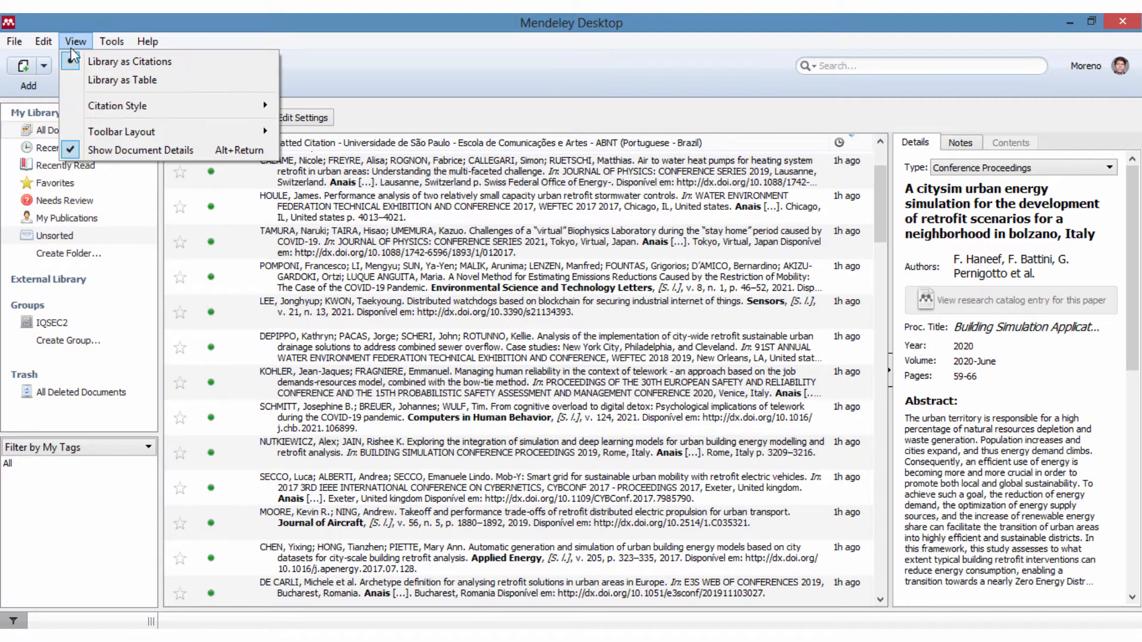
pyautogui.click(172, 79)
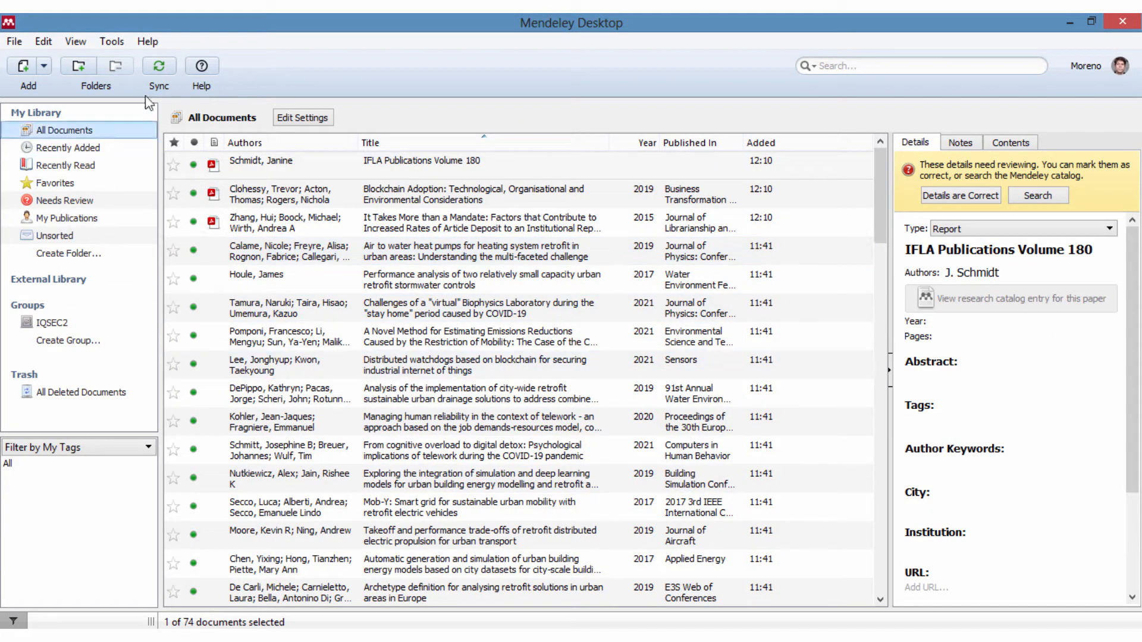
# - Look through Mendeley Desktop's edit commands and its File Organizer, Watched Folders and BibTeX options, leaving the options unchanged
pyautogui.click(14, 42)
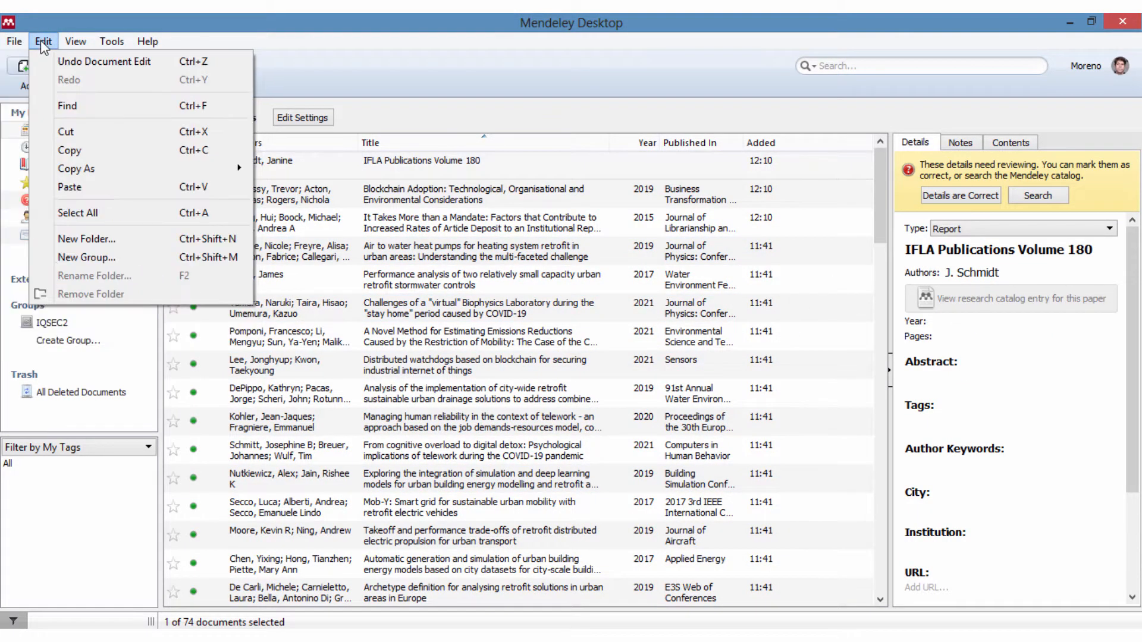
pyautogui.moveTo(108, 44)
pyautogui.click(138, 149)
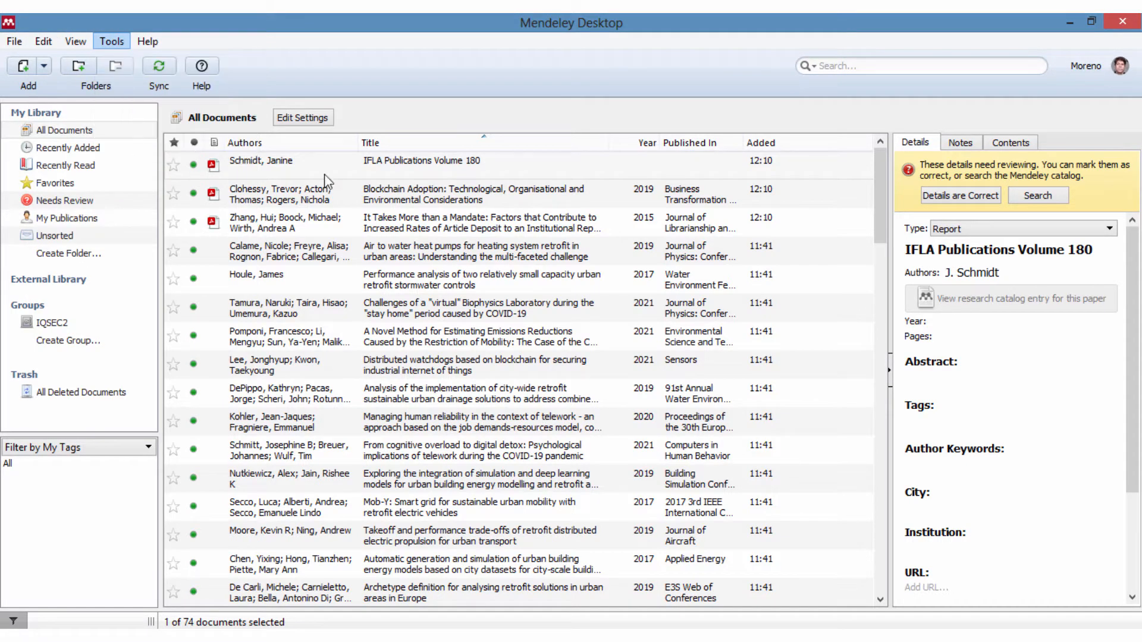
pyautogui.click(421, 135)
pyautogui.click(483, 133)
pyautogui.click(570, 135)
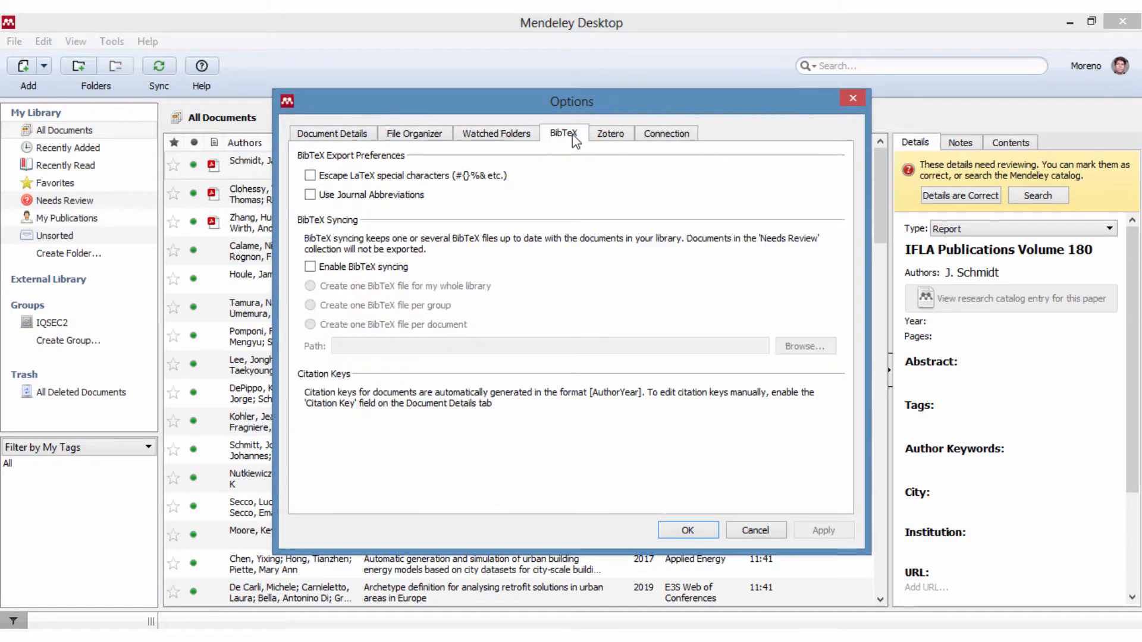
pyautogui.click(756, 532)
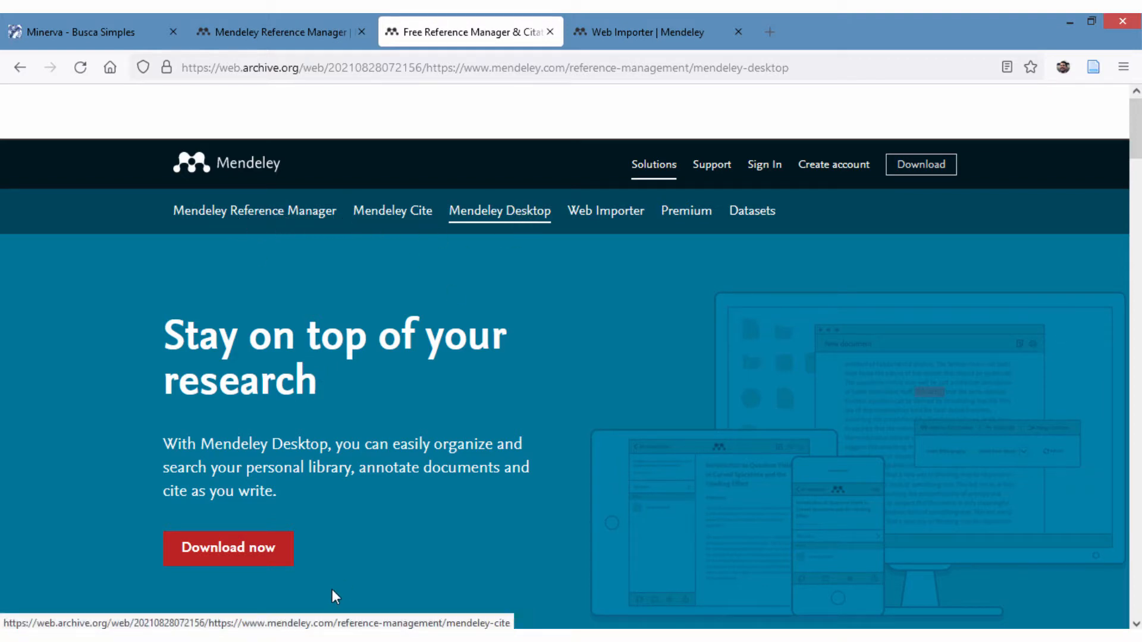
# - View the Mendeley Web Importer product page in the browser, covering its description and example import list
pyautogui.click(238, 637)
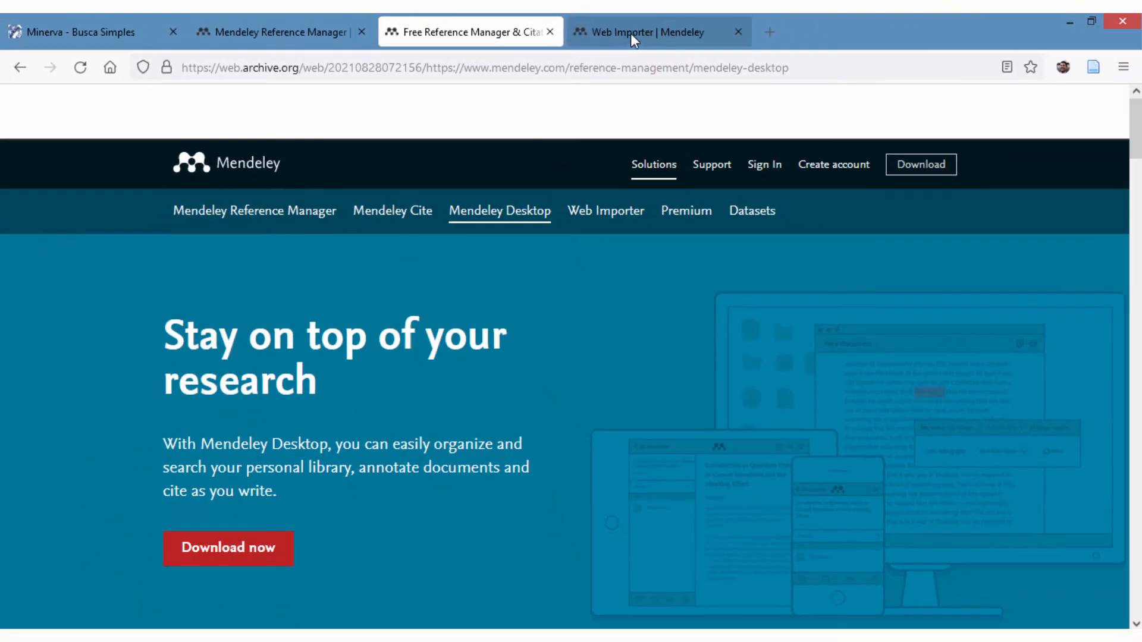
pyautogui.click(632, 31)
pyautogui.scroll(-3, 410, 410)
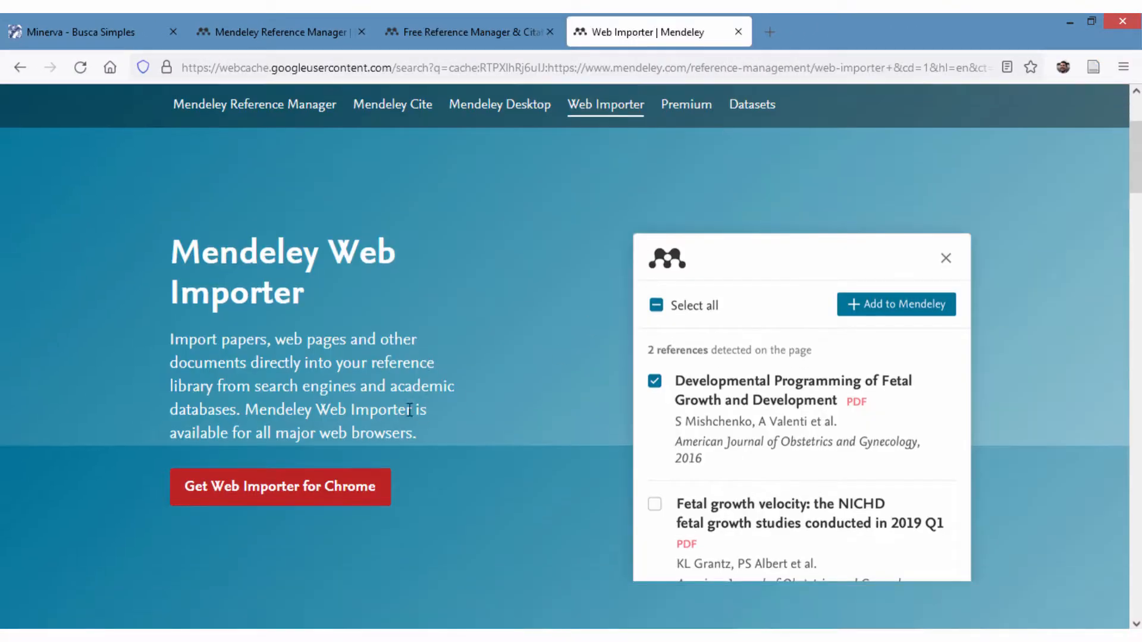
pyautogui.scroll(3, 410, 410)
pyautogui.scroll(-3, 597, 222)
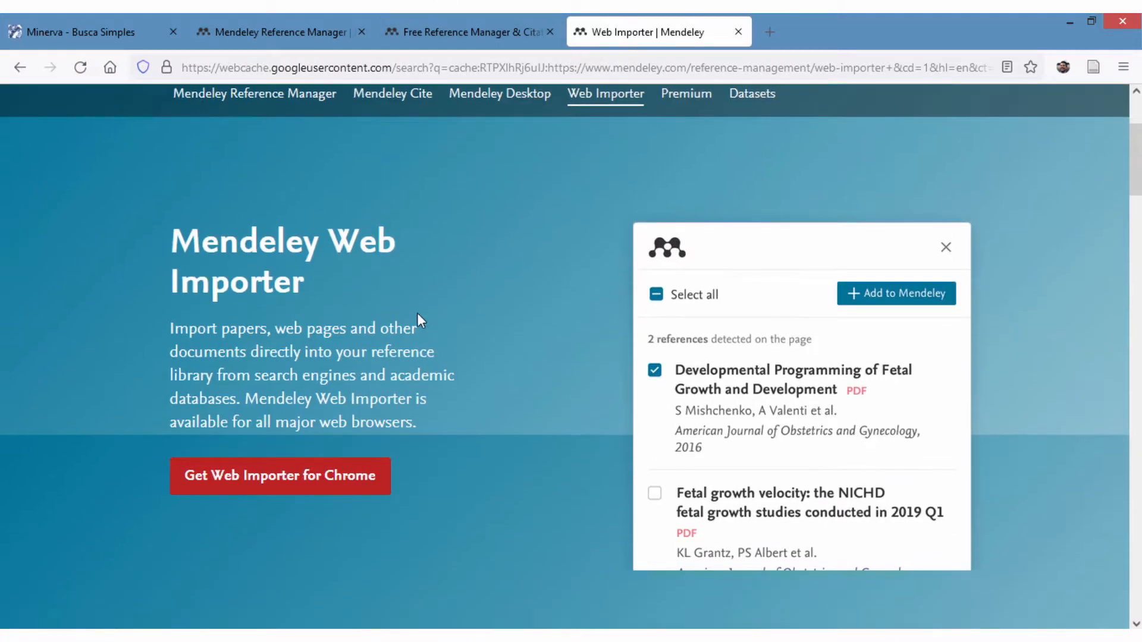
pyautogui.scroll(3, 431, 141)
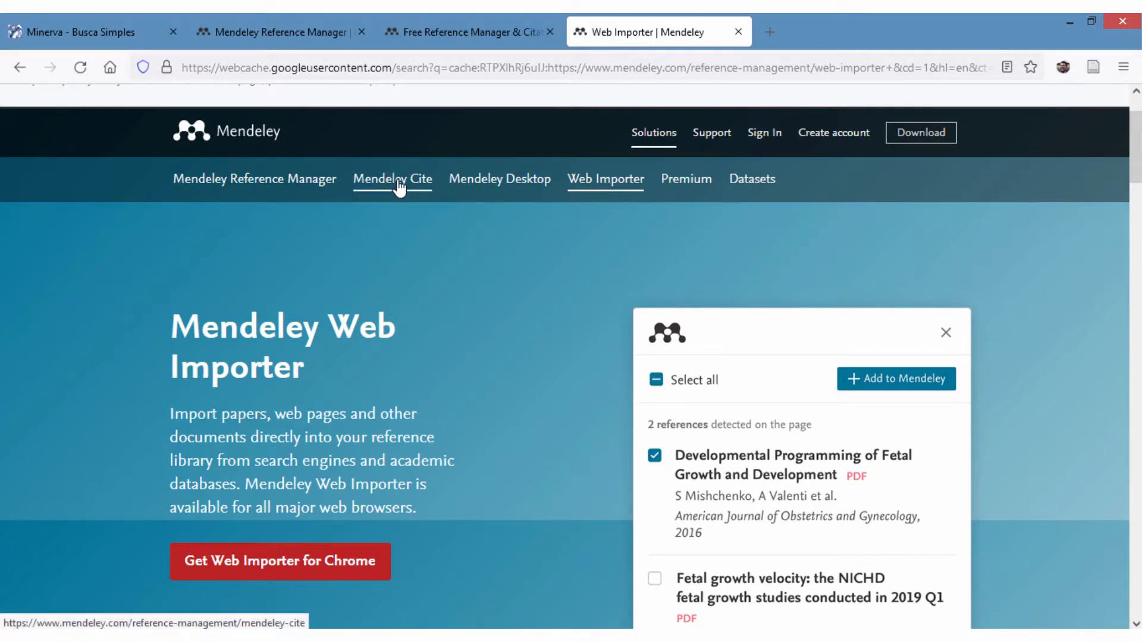
pyautogui.scroll(-2, 505, 221)
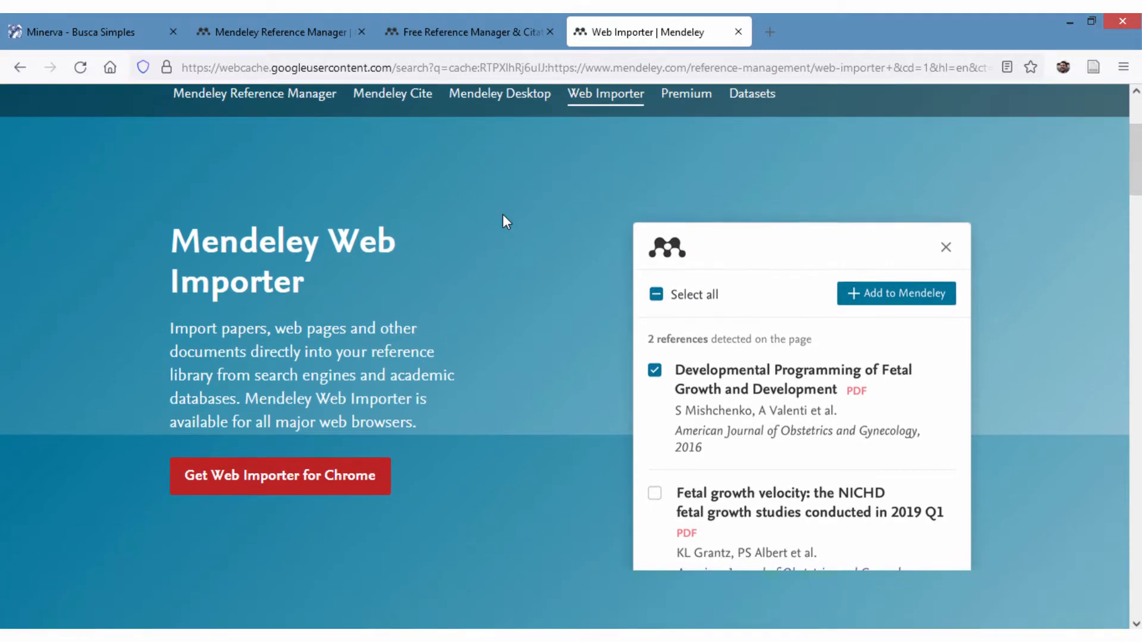
pyautogui.scroll(2, 505, 221)
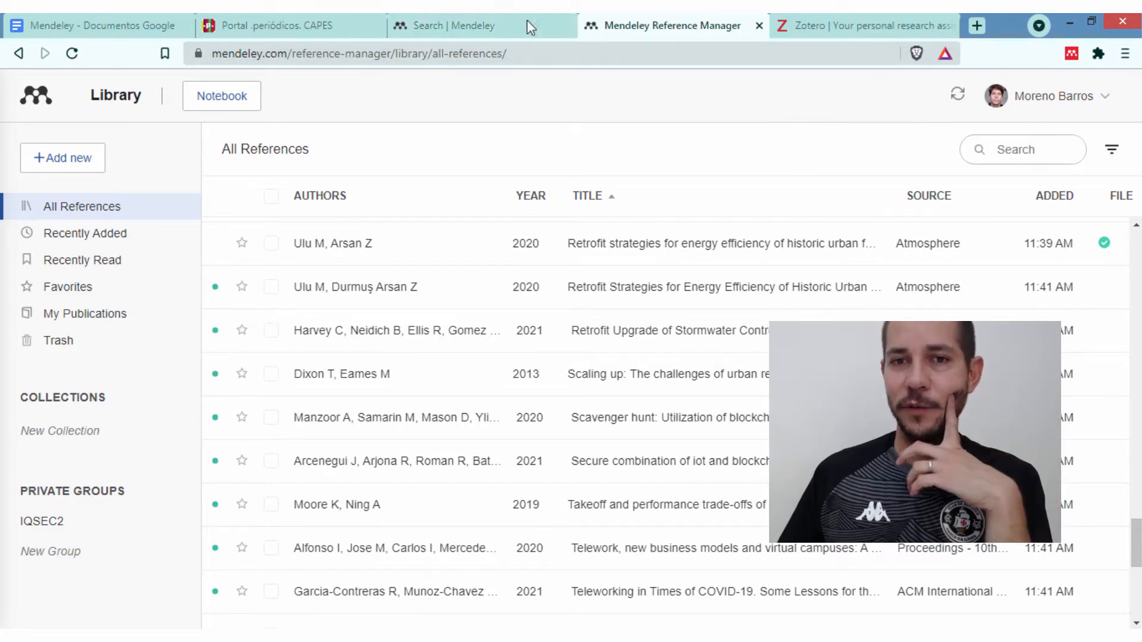
# - View Mendeley's article search page, and from it open and sync the online library
pyautogui.click(486, 25)
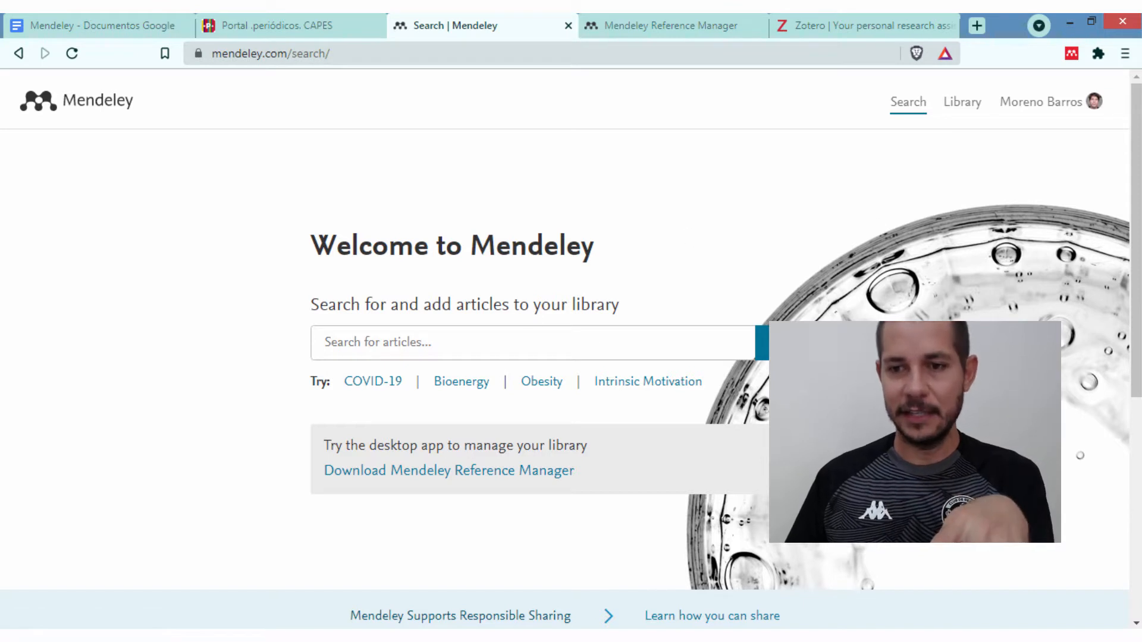
pyautogui.click(440, 333)
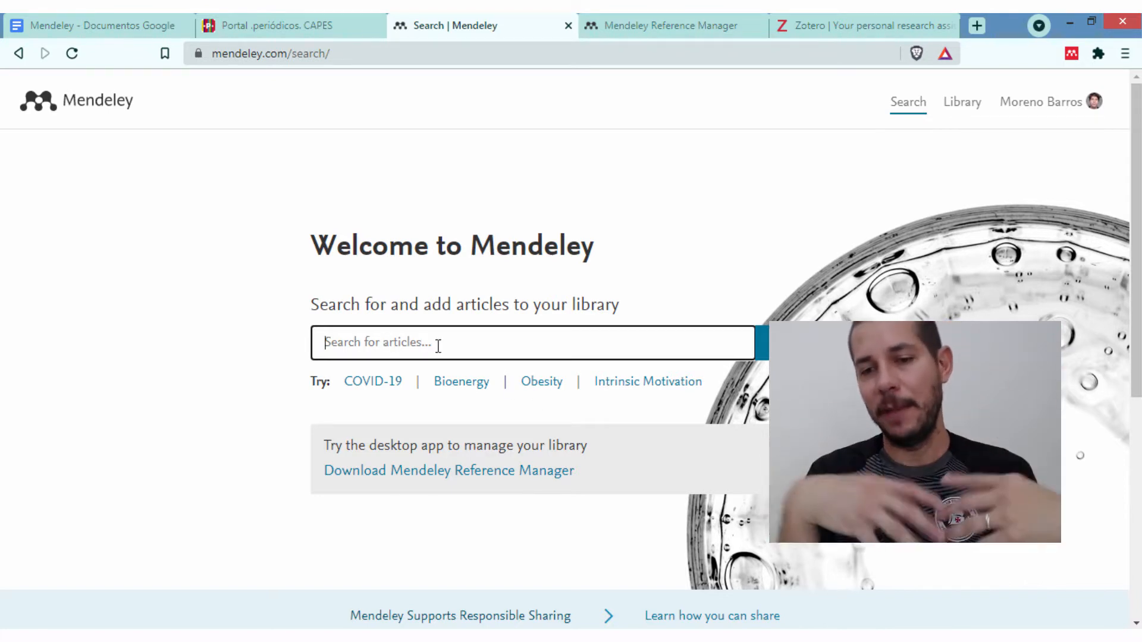
pyautogui.click(948, 109)
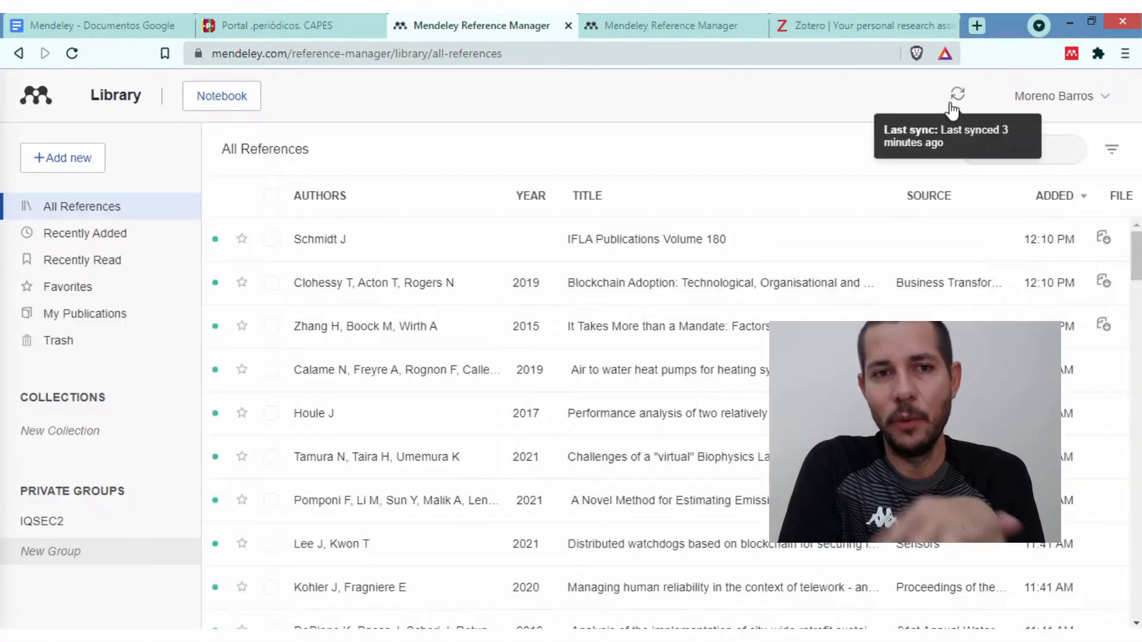
pyautogui.click(952, 105)
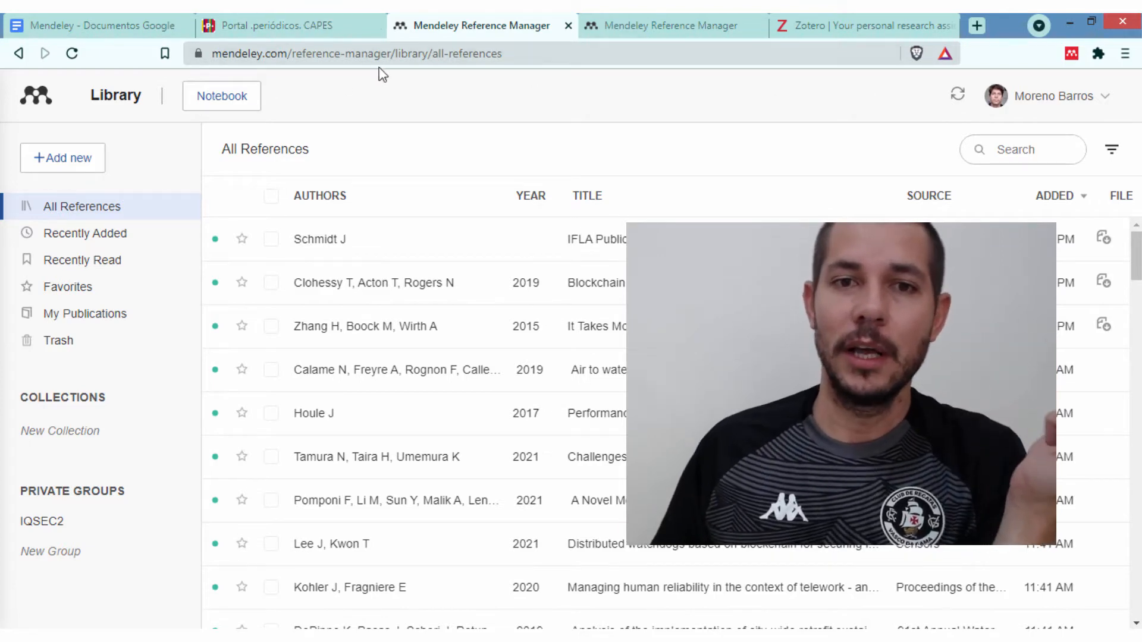
# - Examine the online library's web address and compare that library with the Mendeley Desktop and Zotero programs
pyautogui.click(425, 62)
pyautogui.click(440, 55)
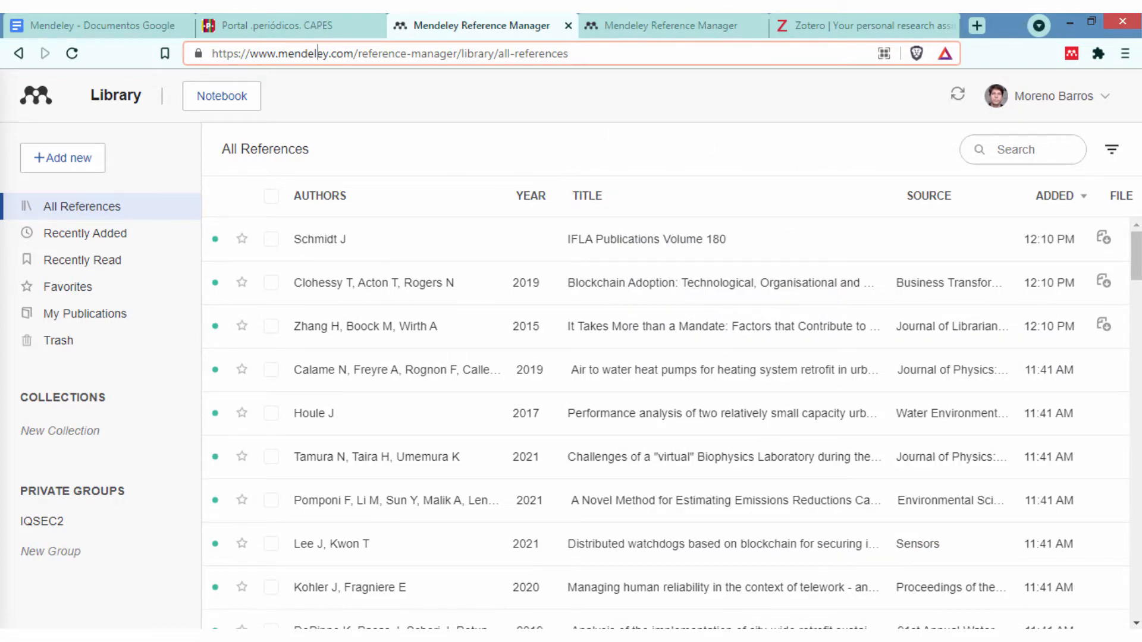
pyautogui.hotkey('alt', 'Tab')
pyautogui.click(532, 288)
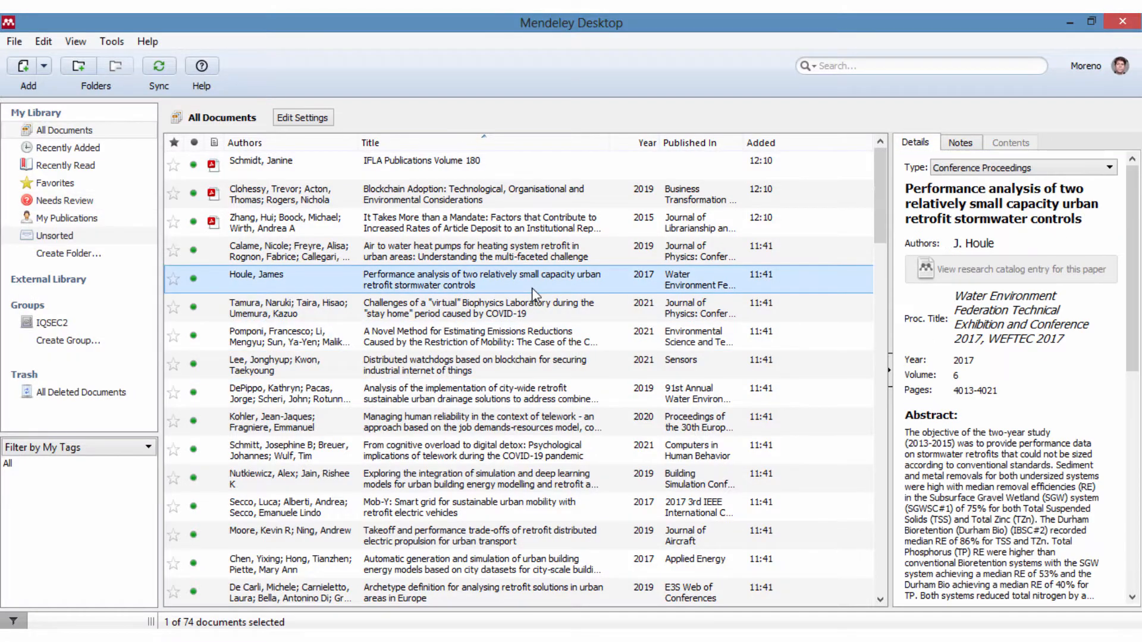
pyautogui.hotkey('alt', 'Tab')
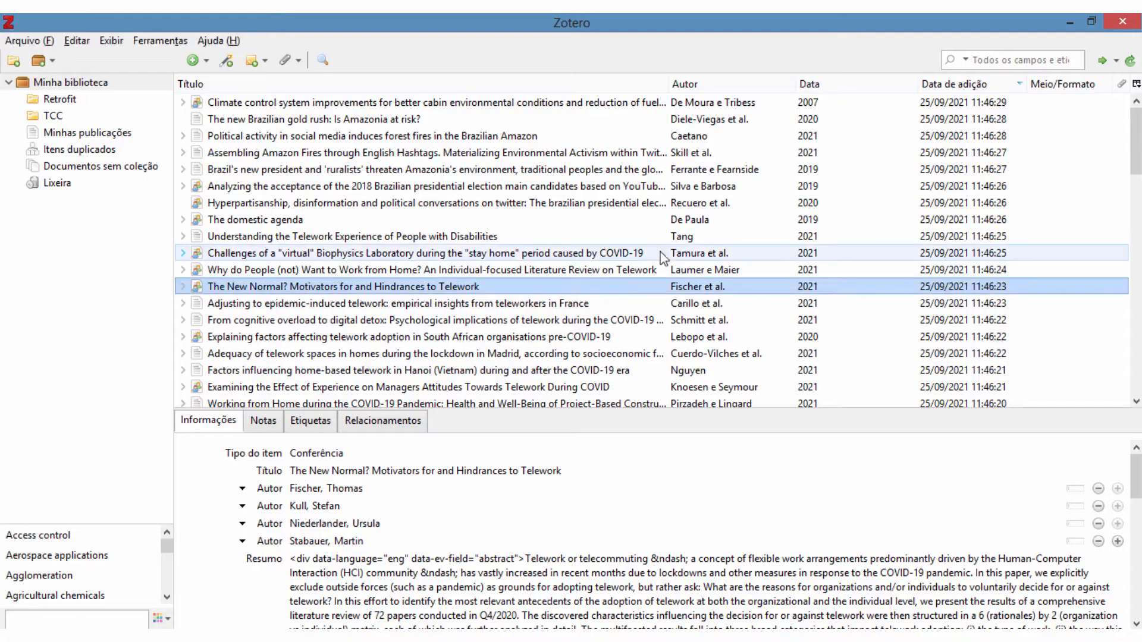
# - List Zotero items with attachments first, and view and close the PDF of "Cybersecurity attacks on smart home during Covid-19 pandemic"
pyautogui.click(443, 187)
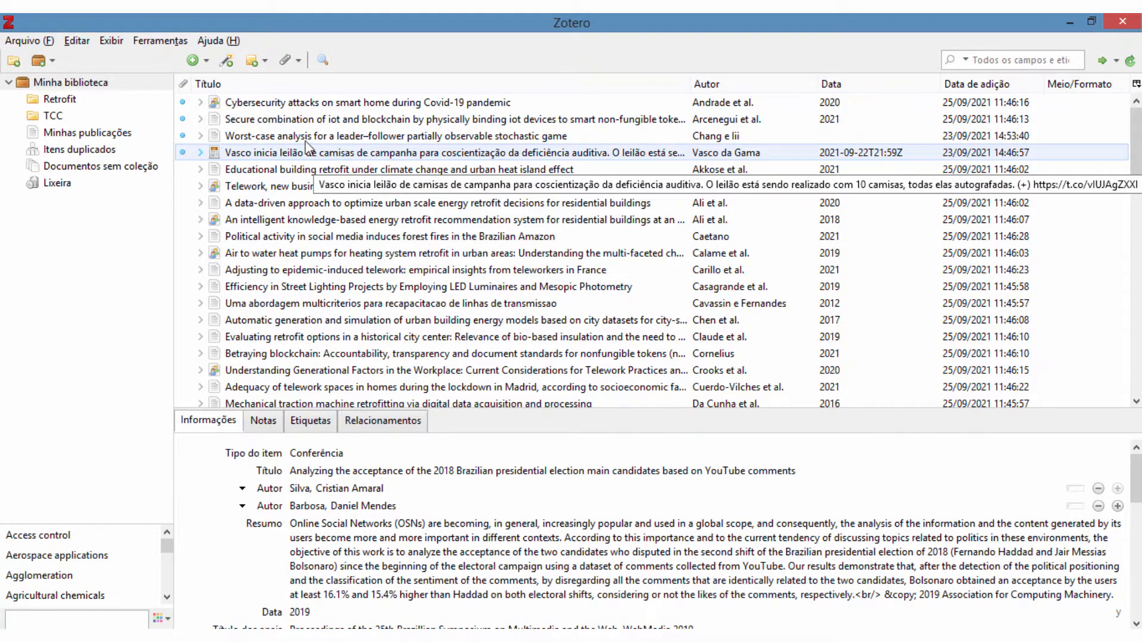
pyautogui.click(205, 102)
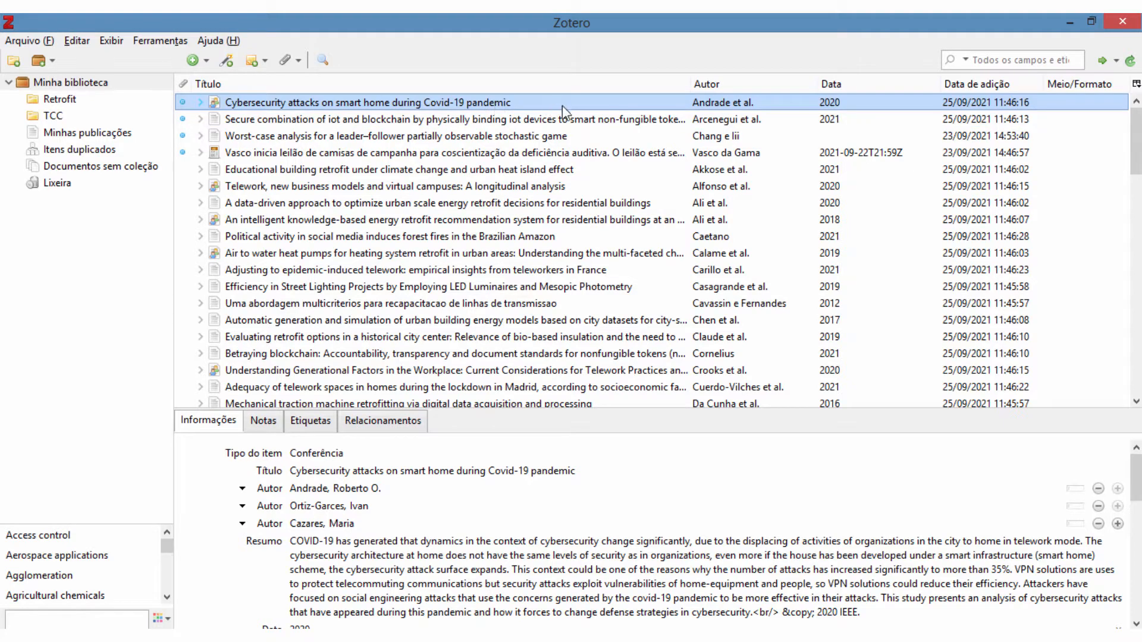
pyautogui.press('Return')
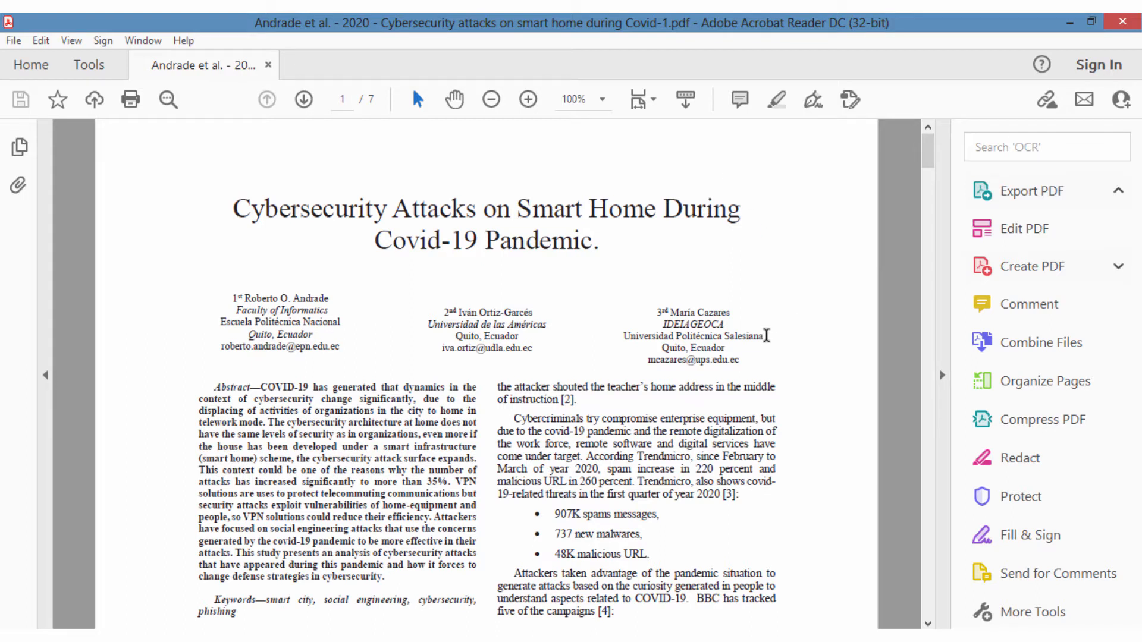
pyautogui.click(1122, 24)
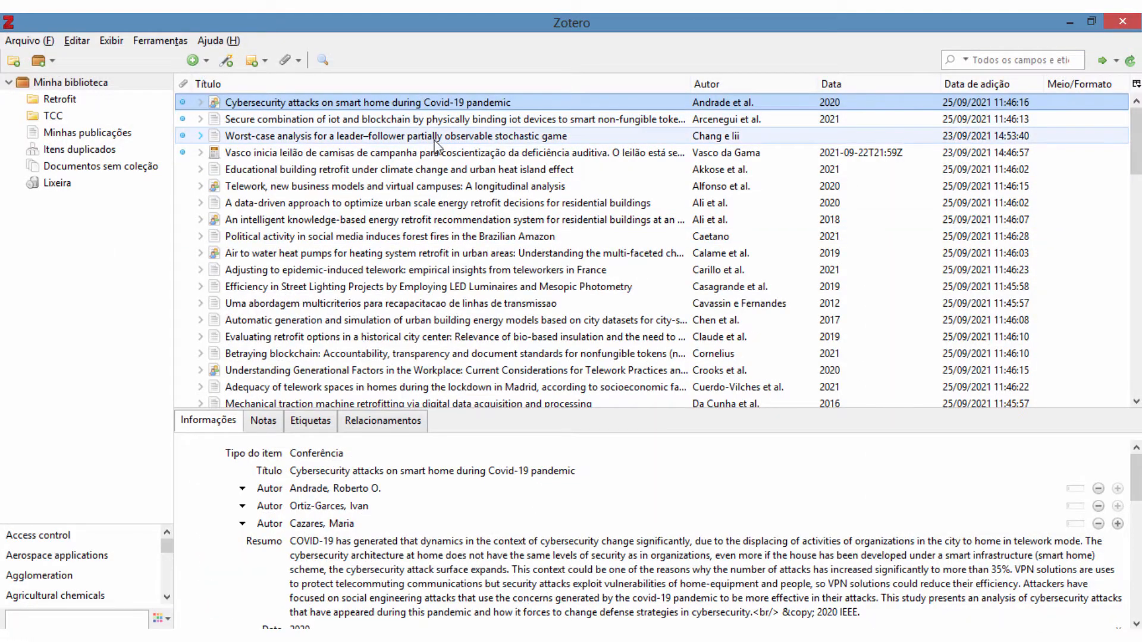
# - Expand the cybersecurity article in Zotero and examine its keyword note and its "Texto completo" PDF attachment
pyautogui.click(200, 102)
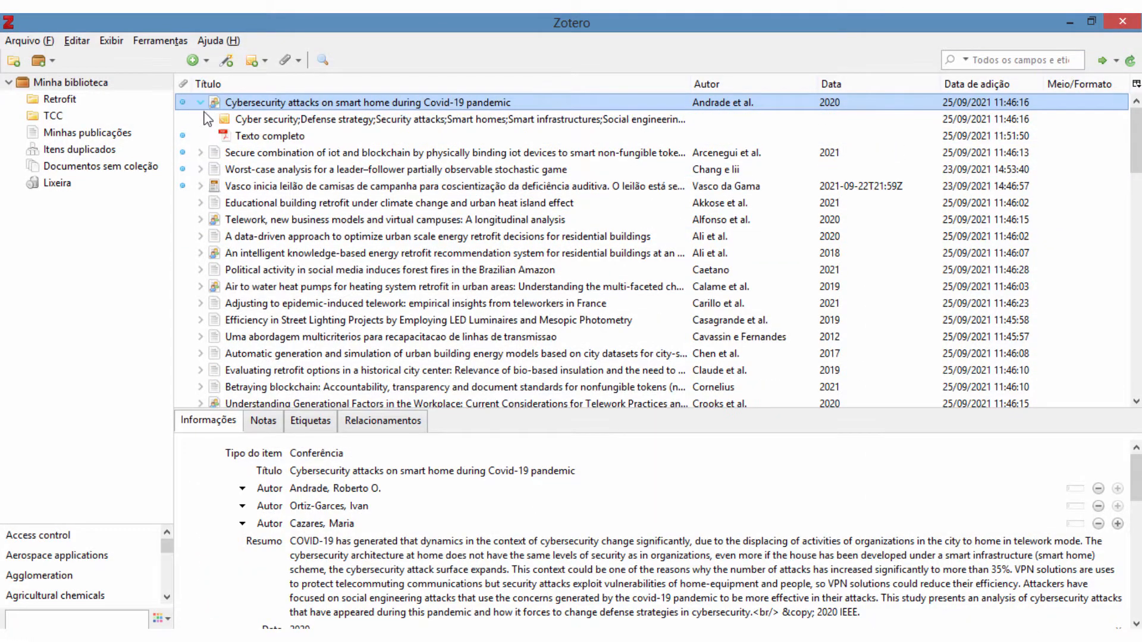
pyautogui.click(288, 135)
pyautogui.click(317, 120)
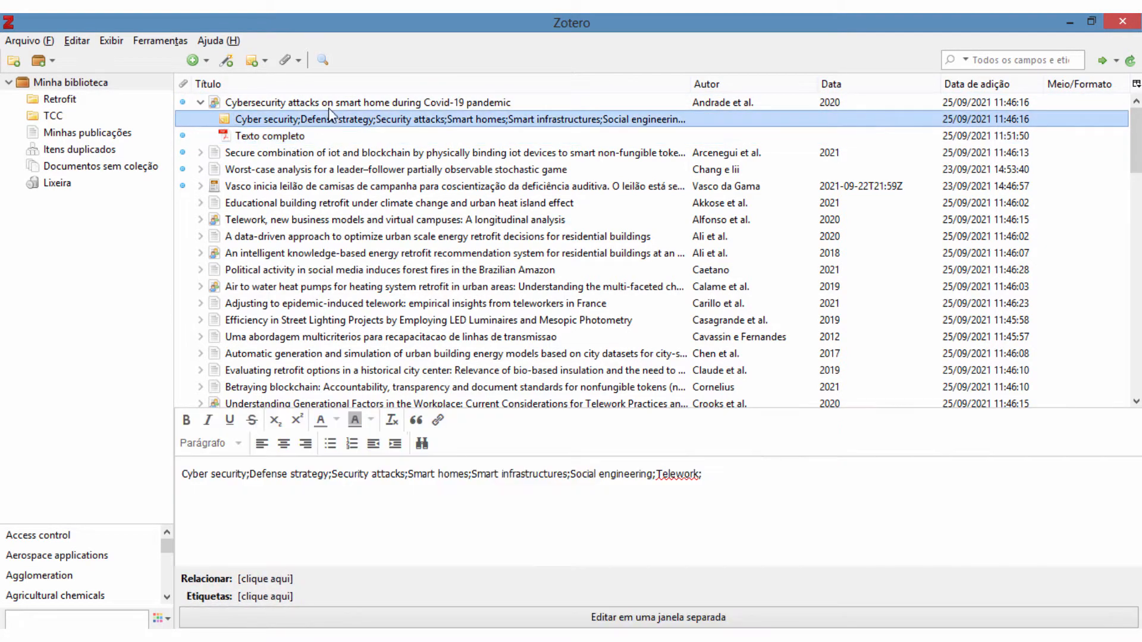
pyautogui.click(330, 104)
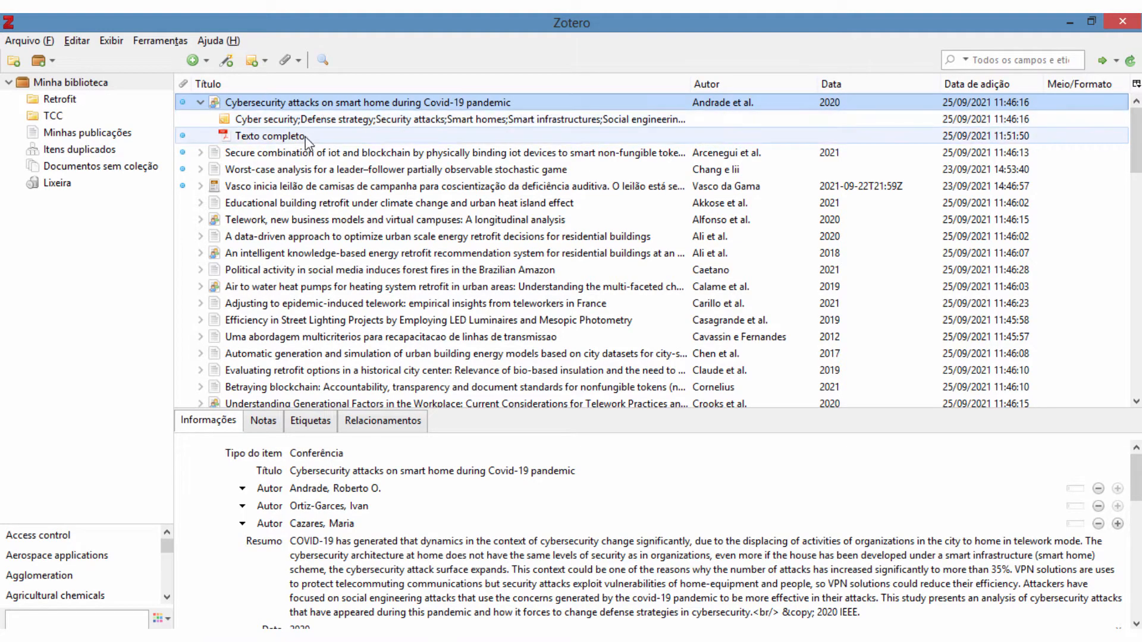
pyautogui.click(299, 137)
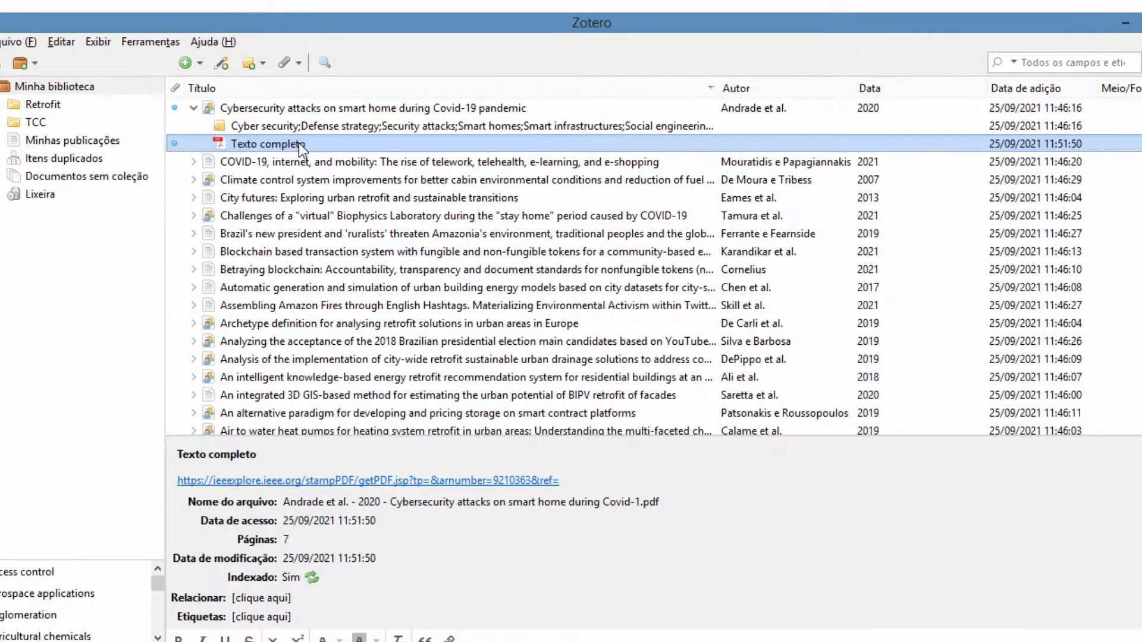
pyautogui.click(342, 108)
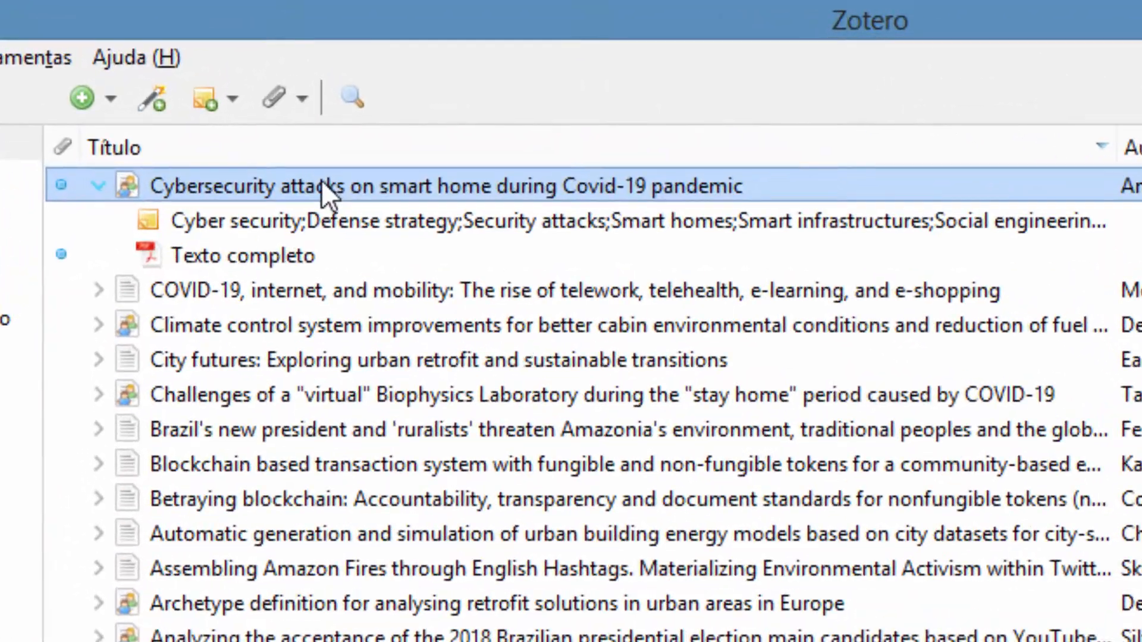
pyautogui.click(298, 63)
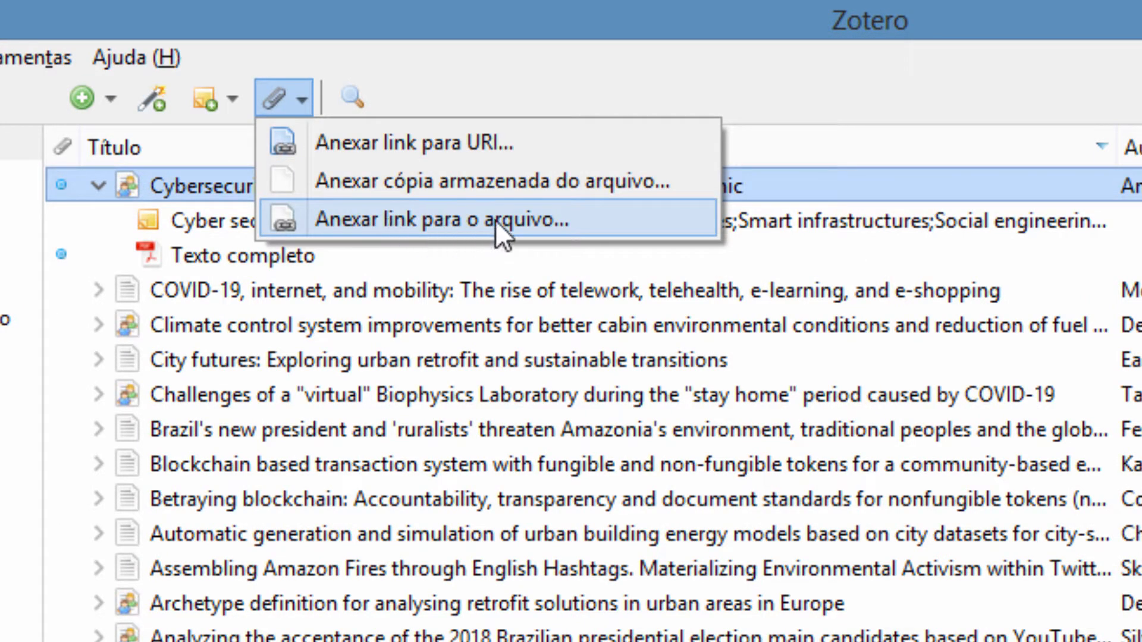
pyautogui.click(803, 142)
pyautogui.click(315, 255)
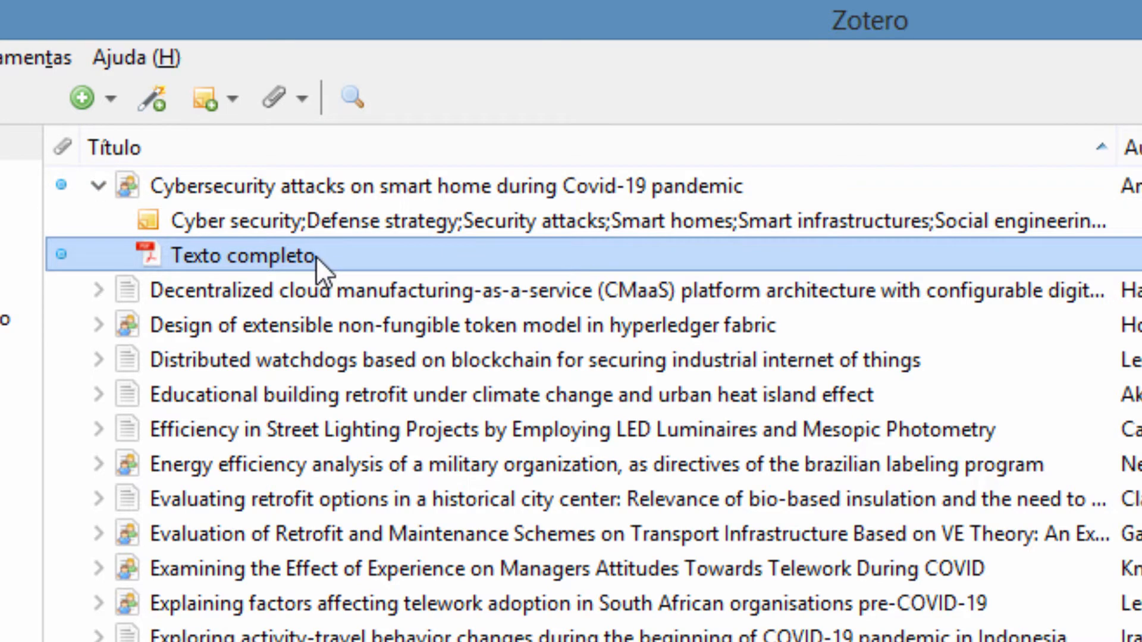
pyautogui.click(343, 184)
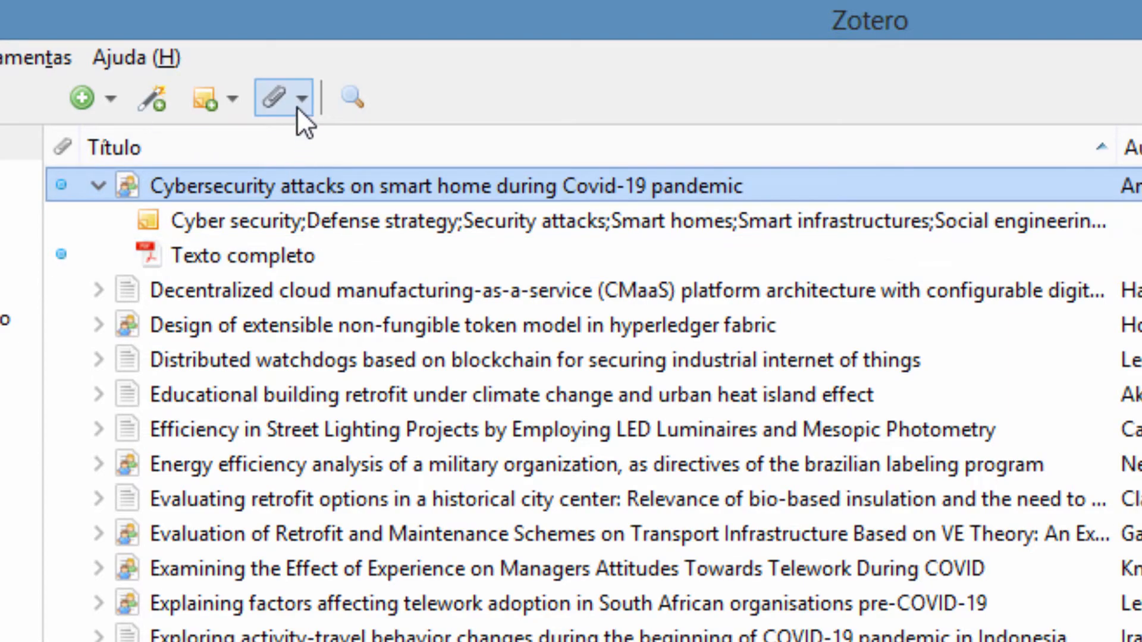
pyautogui.click(295, 97)
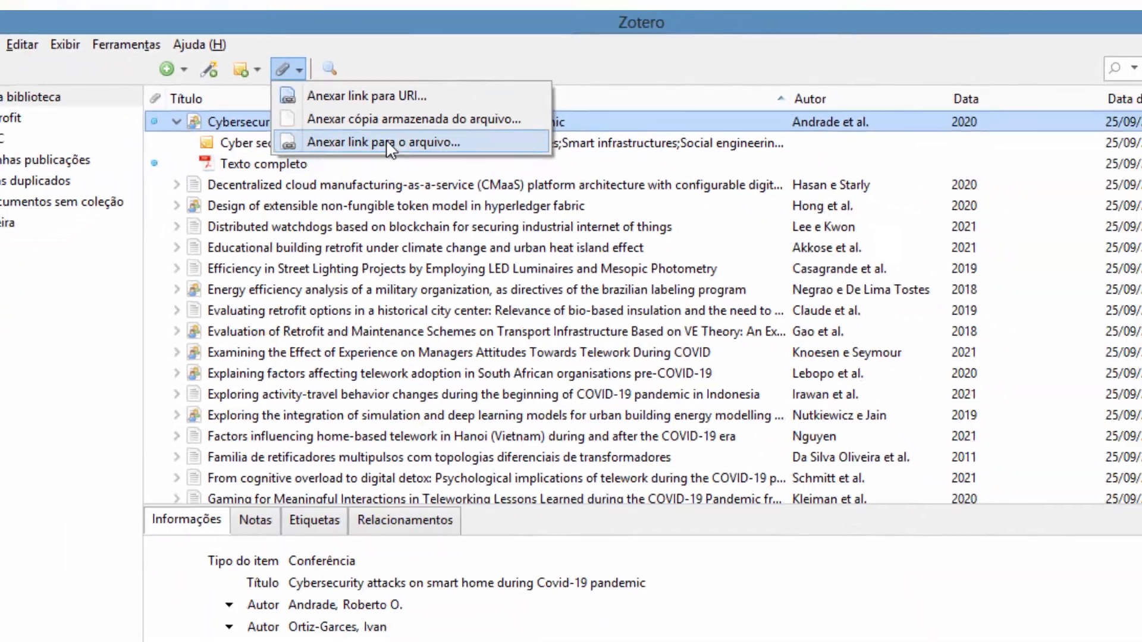
pyautogui.click(447, 220)
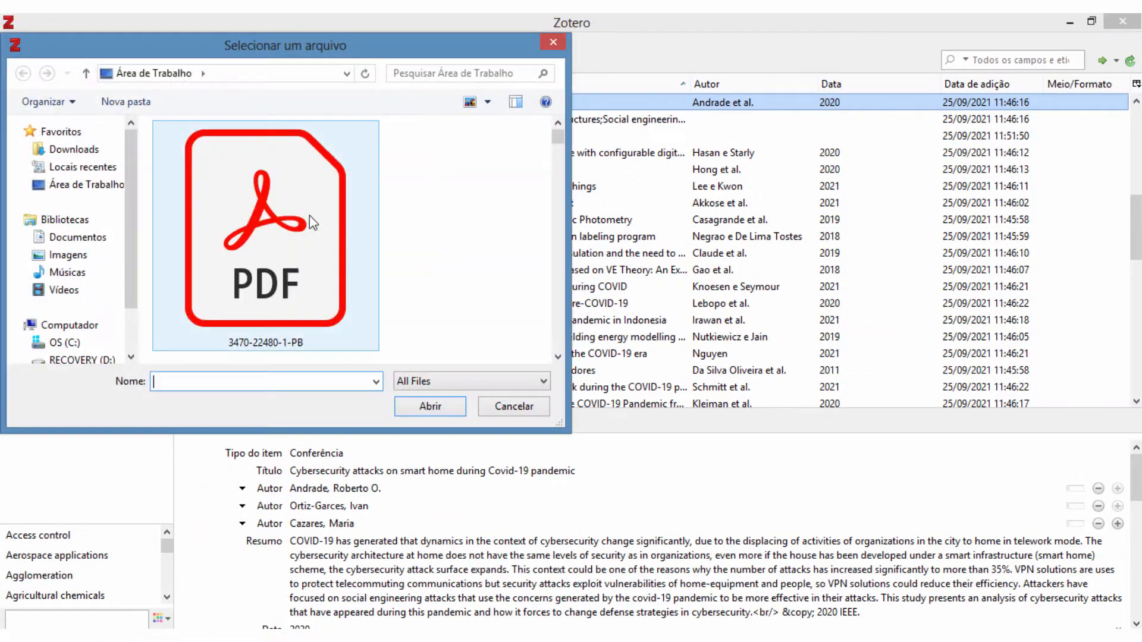
pyautogui.click(267, 241)
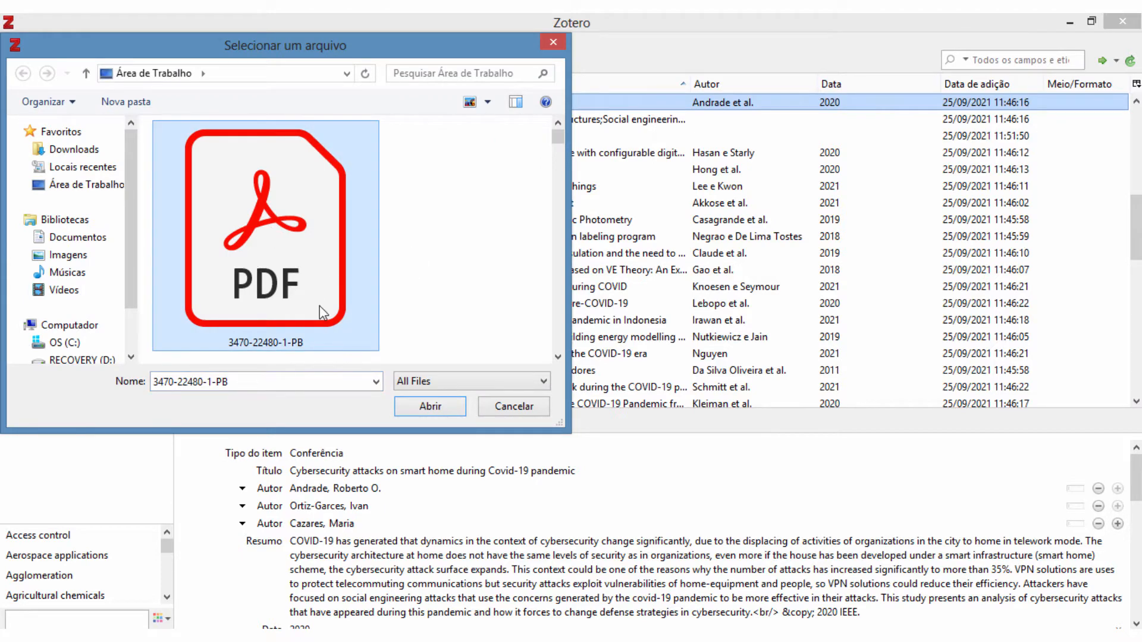
pyautogui.click(521, 409)
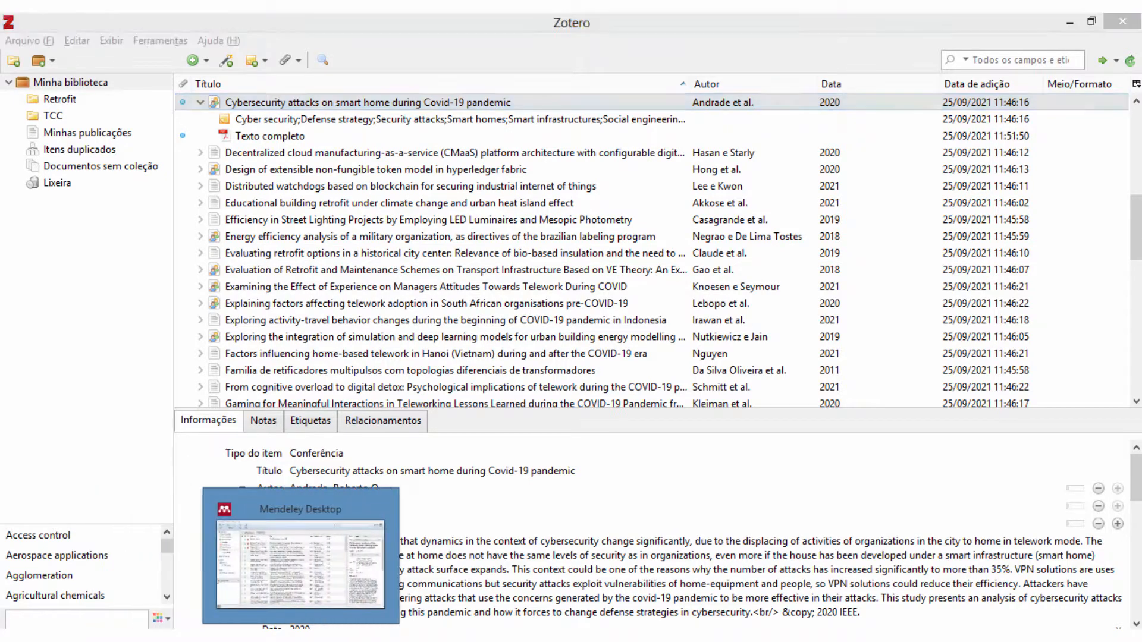
# - Switch to Mendeley Desktop and review its full document list and the IQSEC2 group
pyautogui.click(301, 638)
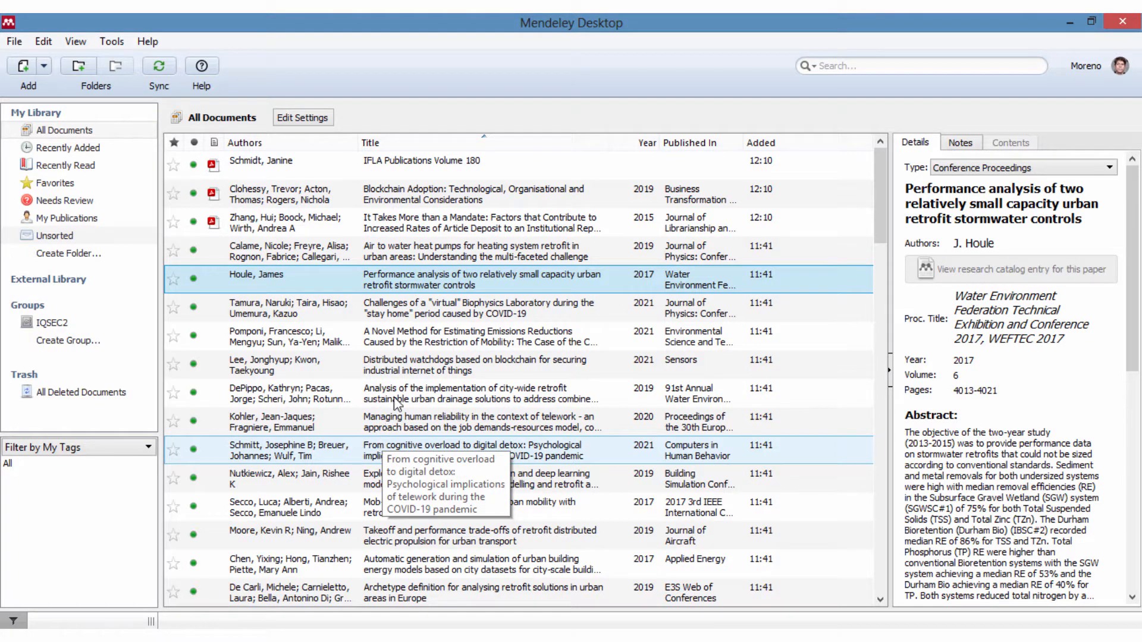
pyautogui.scroll(-1, 882, 180)
pyautogui.scroll(1, 881, 174)
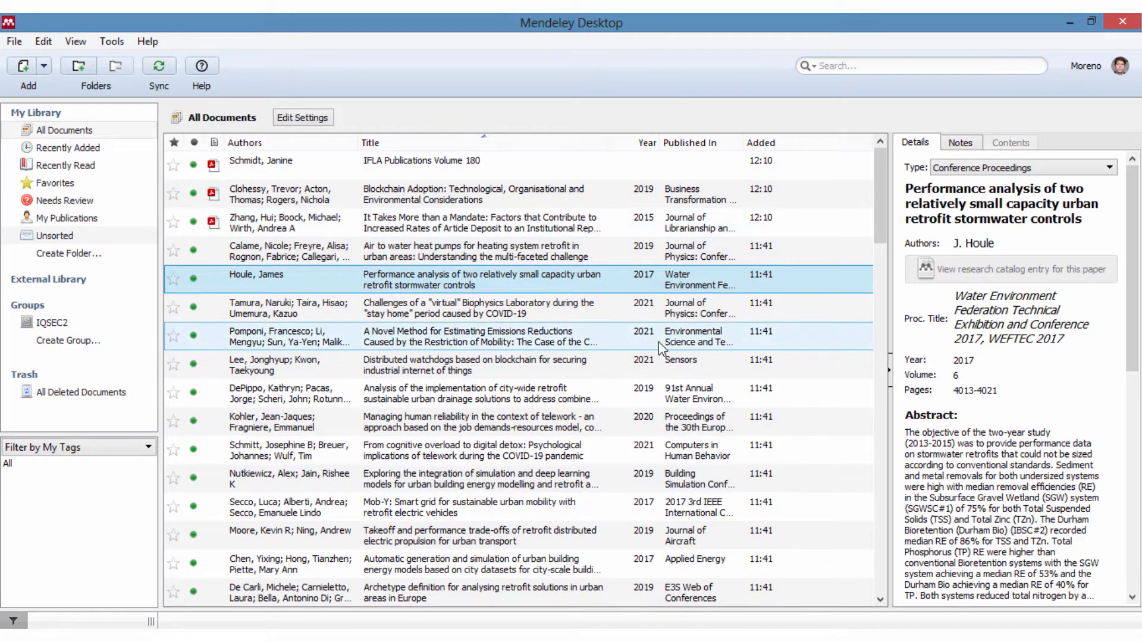
pyautogui.click(74, 326)
pyautogui.click(456, 355)
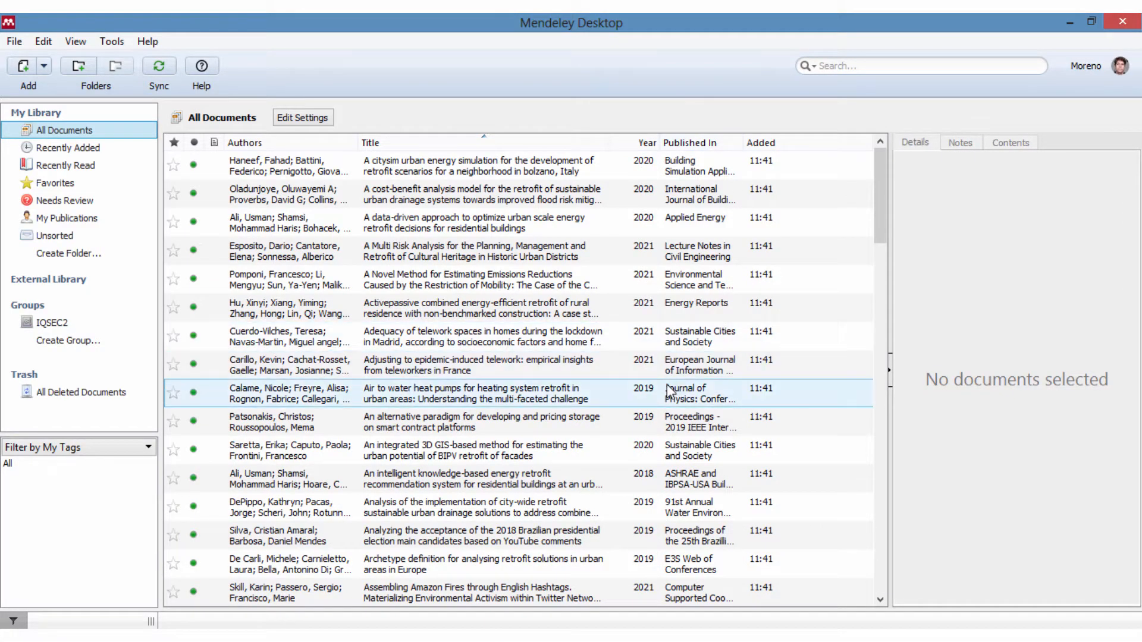
# - Delete every document from the All Documents library and dismiss the merging notice
pyautogui.moveTo(879, 177); pyautogui.dragTo(890, 135)
pyautogui.click(417, 308)
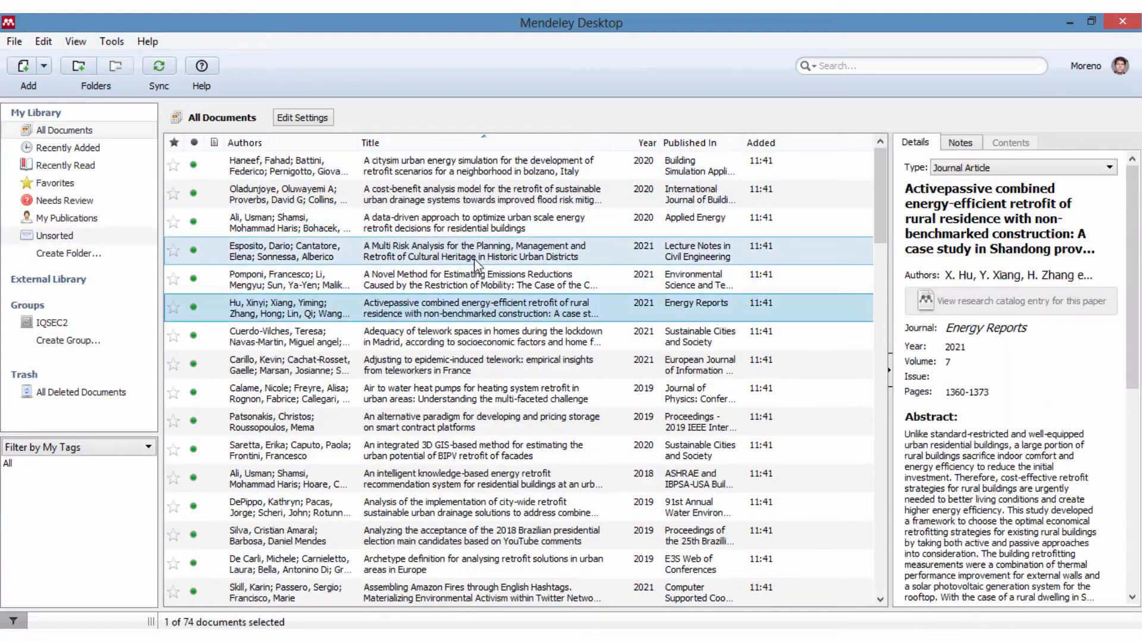
pyautogui.hotkey('ctrl', 'a')
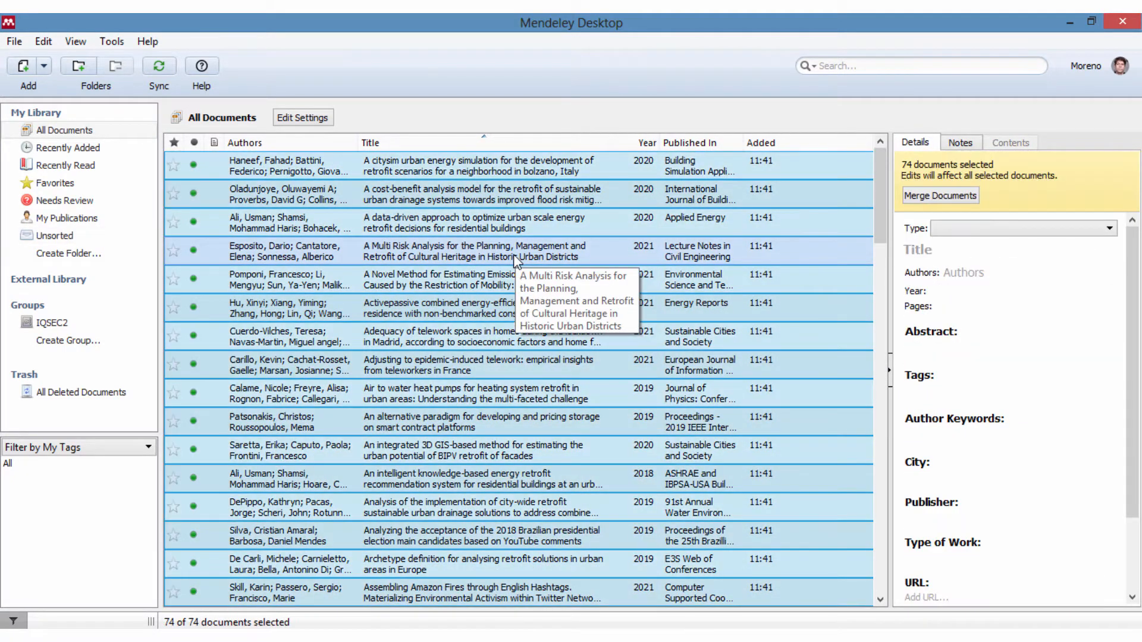
pyautogui.press('Delete')
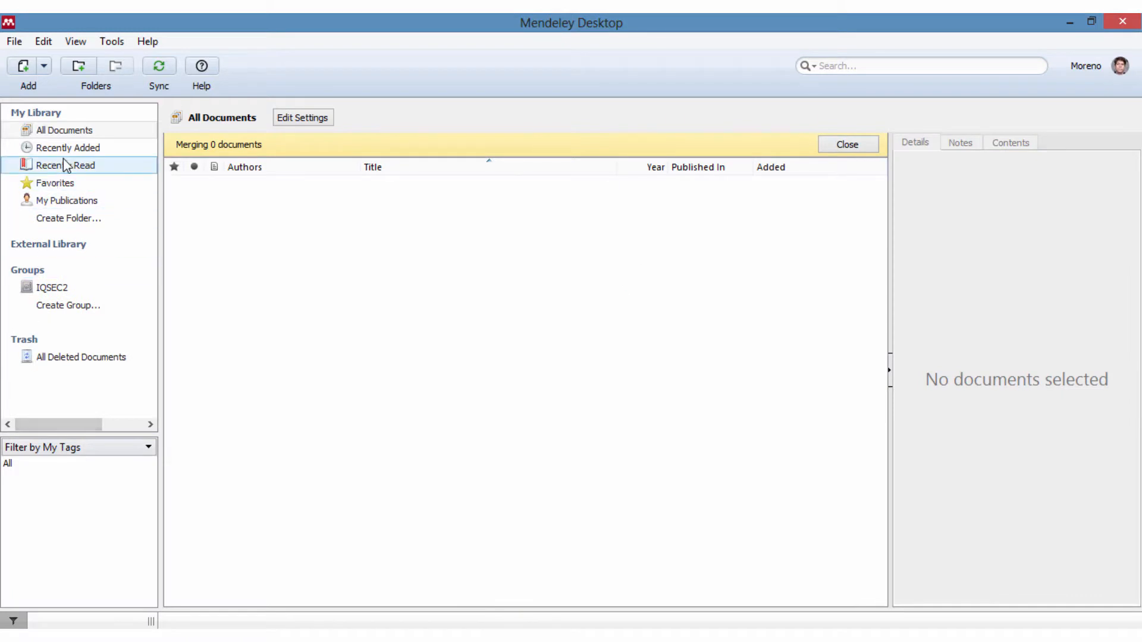
pyautogui.click(835, 149)
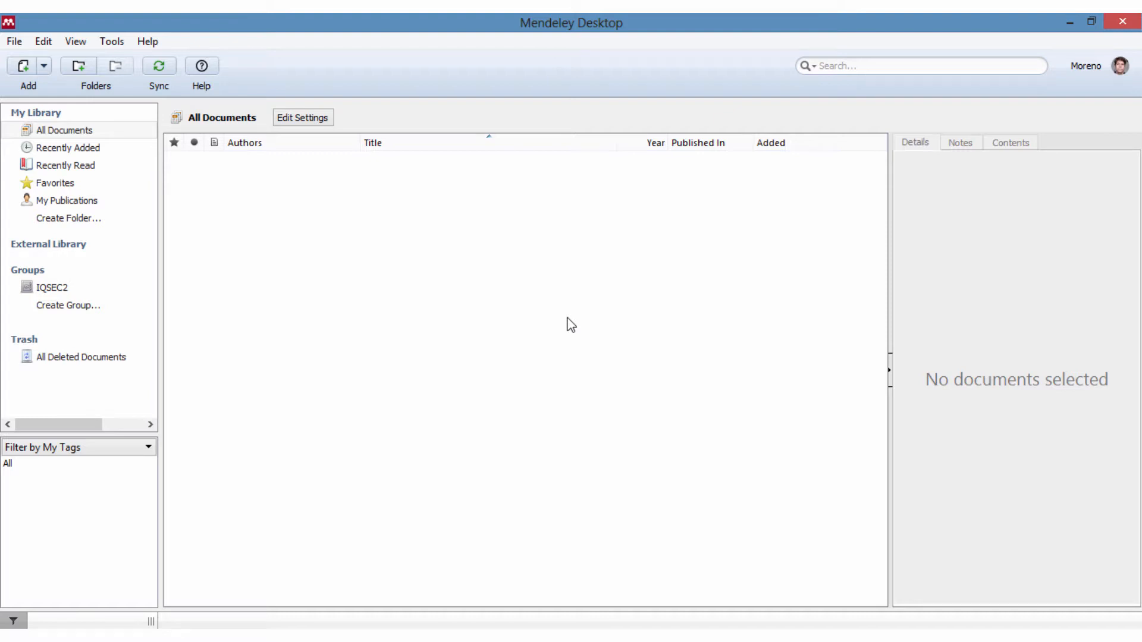
# - Shrink the Mendeley Desktop window over the cleared desktop, import the "Worst case analysis" PDF from there, and maximize the library again
pyautogui.click(1091, 21)
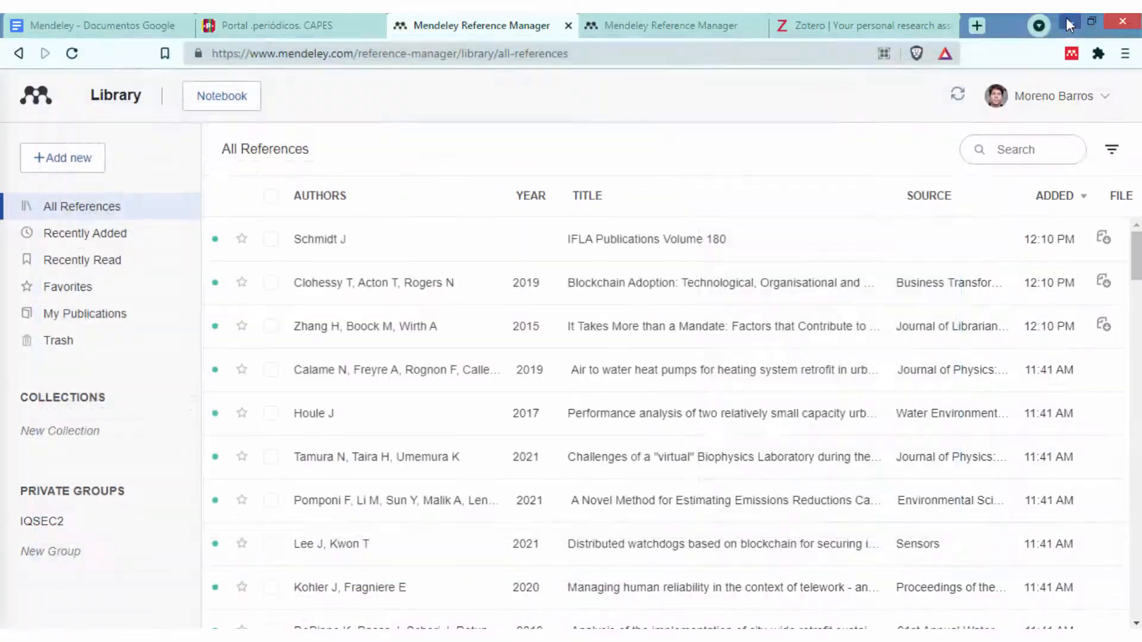
pyautogui.click(1070, 25)
pyautogui.click(1069, 25)
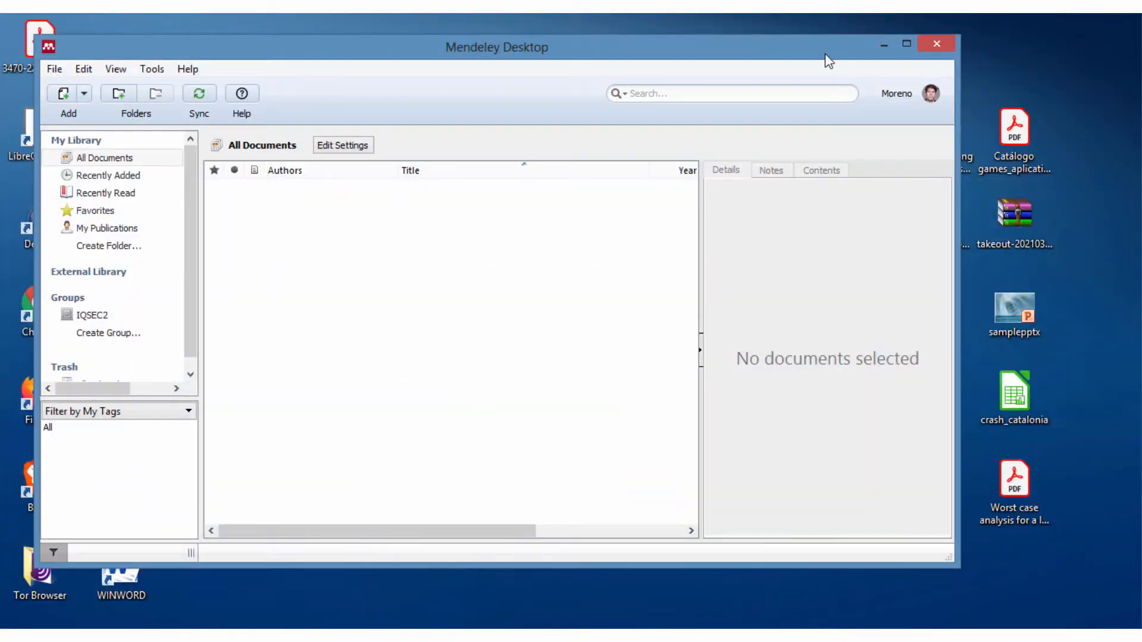
pyautogui.moveTo(828, 61); pyautogui.dragTo(796, 66)
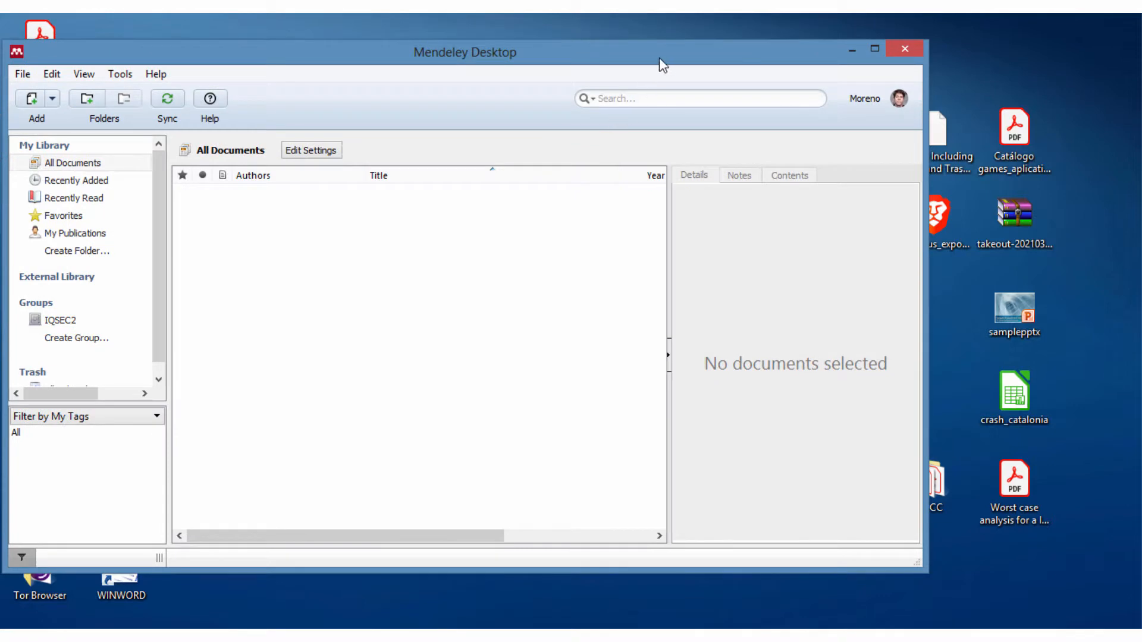
pyautogui.moveTo(662, 65); pyautogui.dragTo(739, 83)
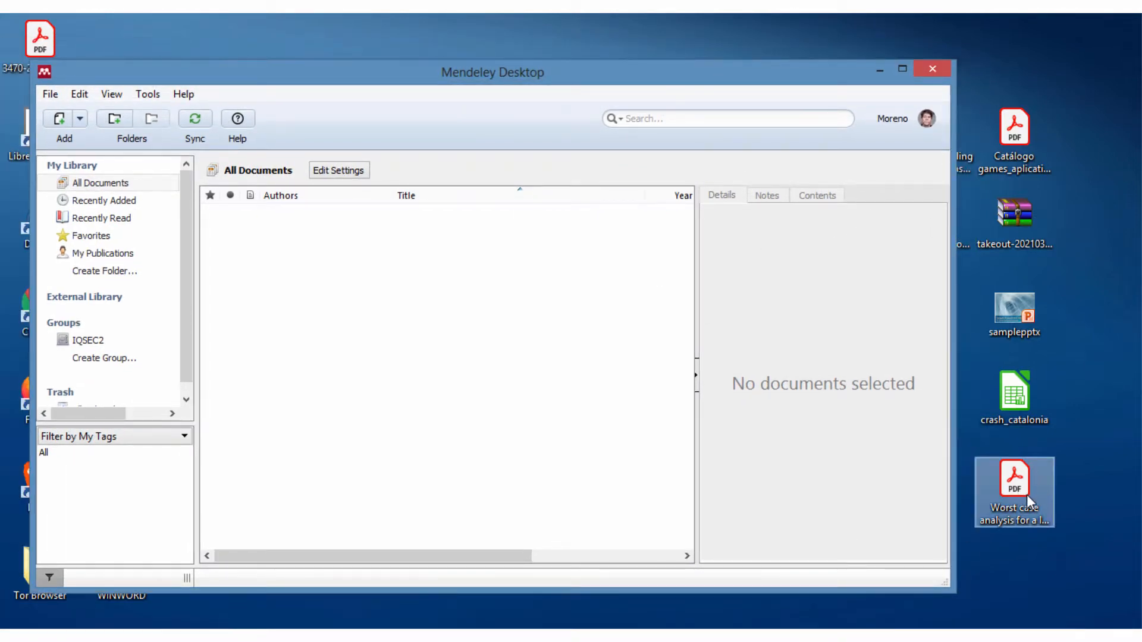
pyautogui.moveTo(1031, 503); pyautogui.dragTo(371, 326)
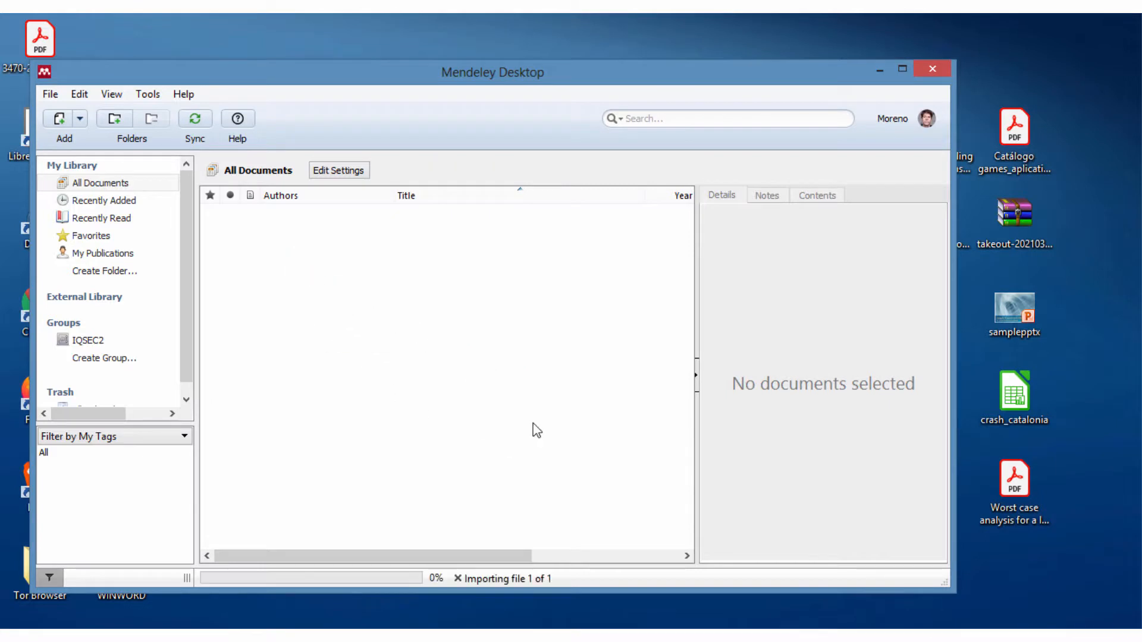
pyautogui.click(902, 69)
pyautogui.click(475, 174)
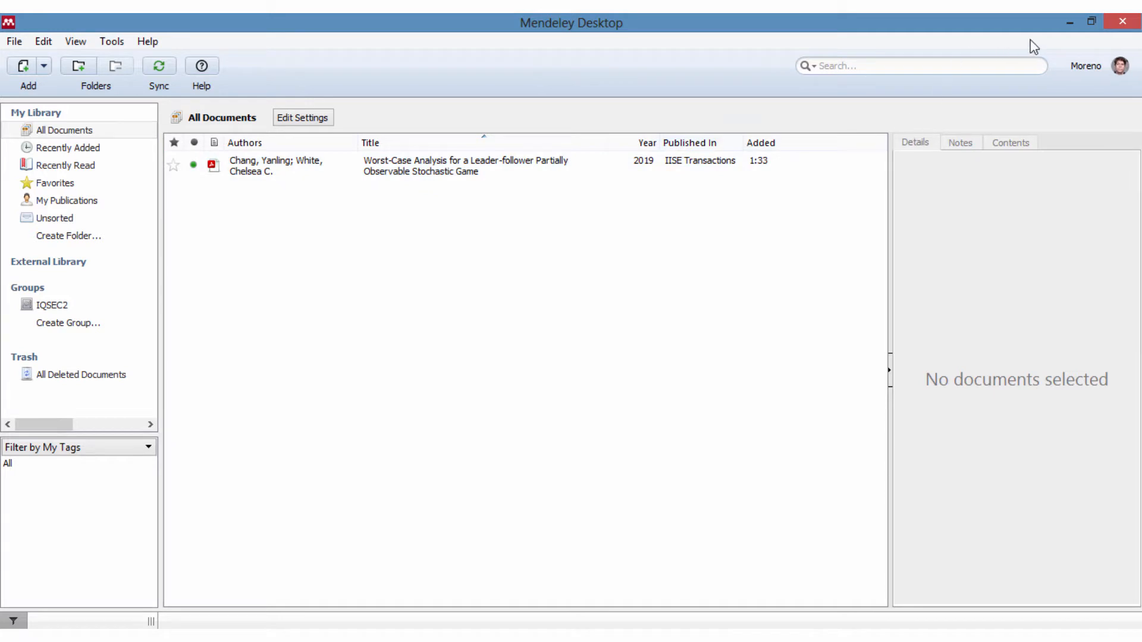
# - Add the desktop files crash_catalonia and samplepptx to the Mendeley library and restore its full-screen view
pyautogui.click(1091, 21)
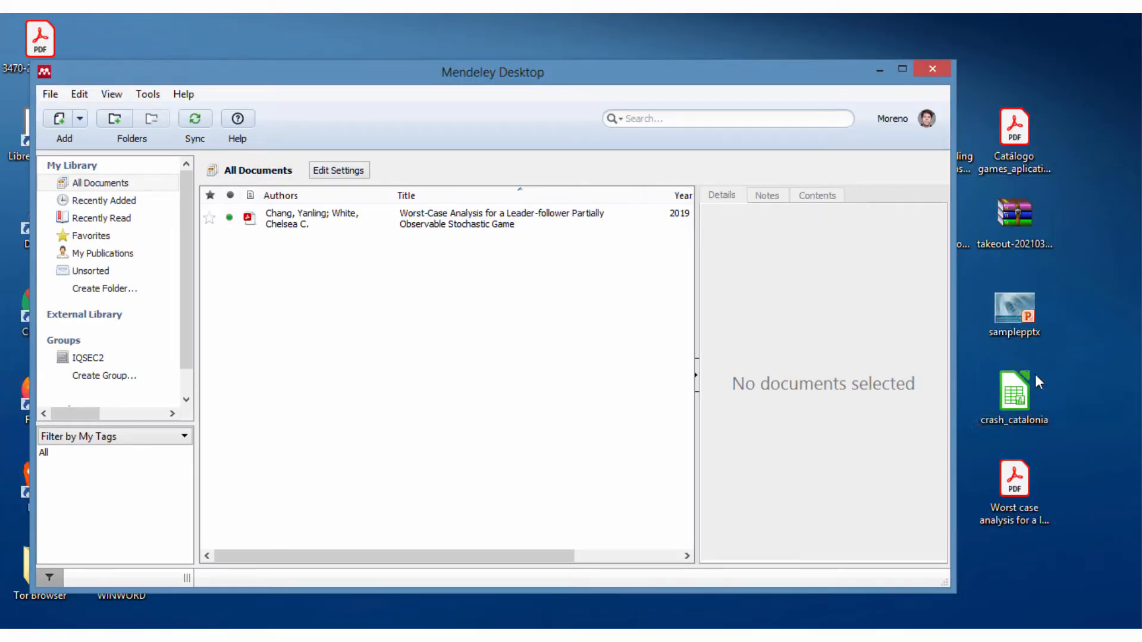
pyautogui.moveTo(1016, 398); pyautogui.dragTo(315, 294)
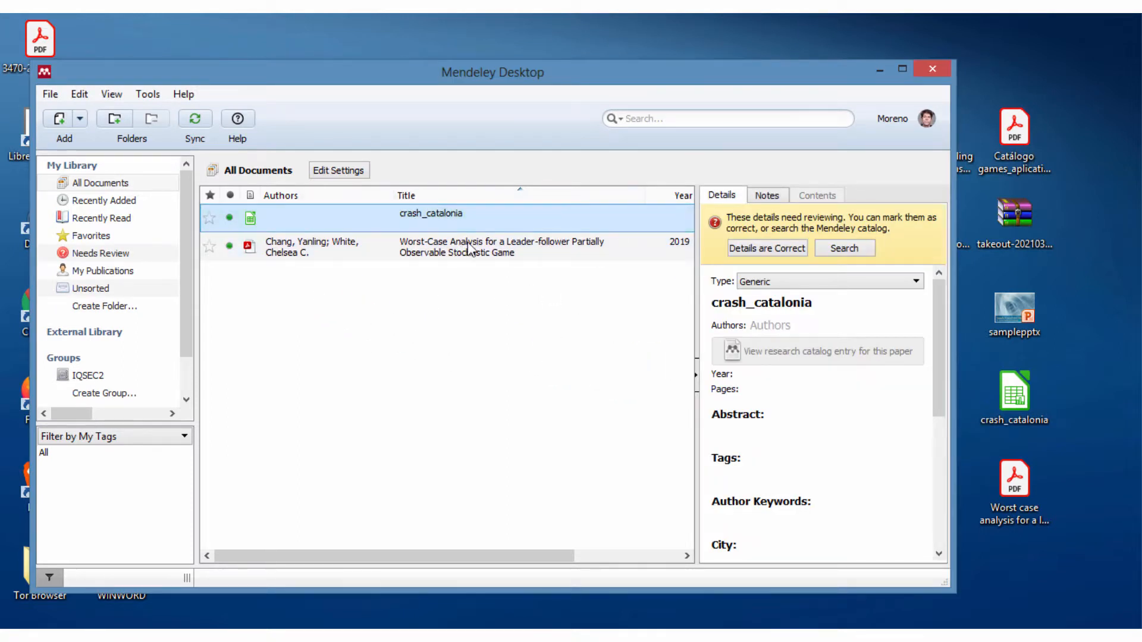
pyautogui.moveTo(1014, 309); pyautogui.dragTo(429, 315)
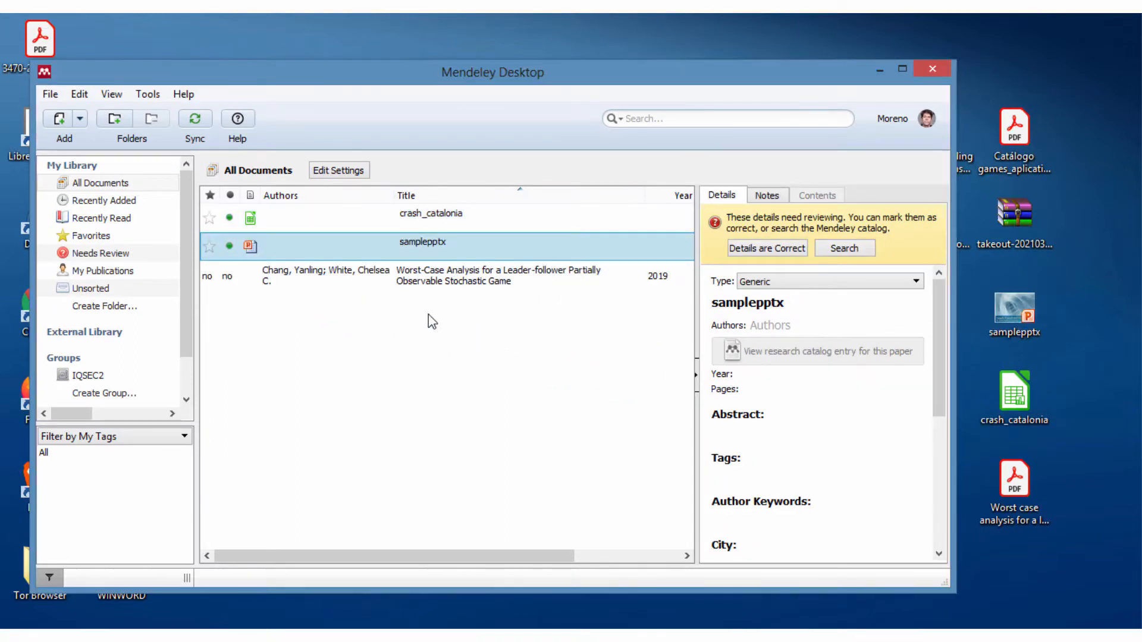
pyautogui.click(911, 70)
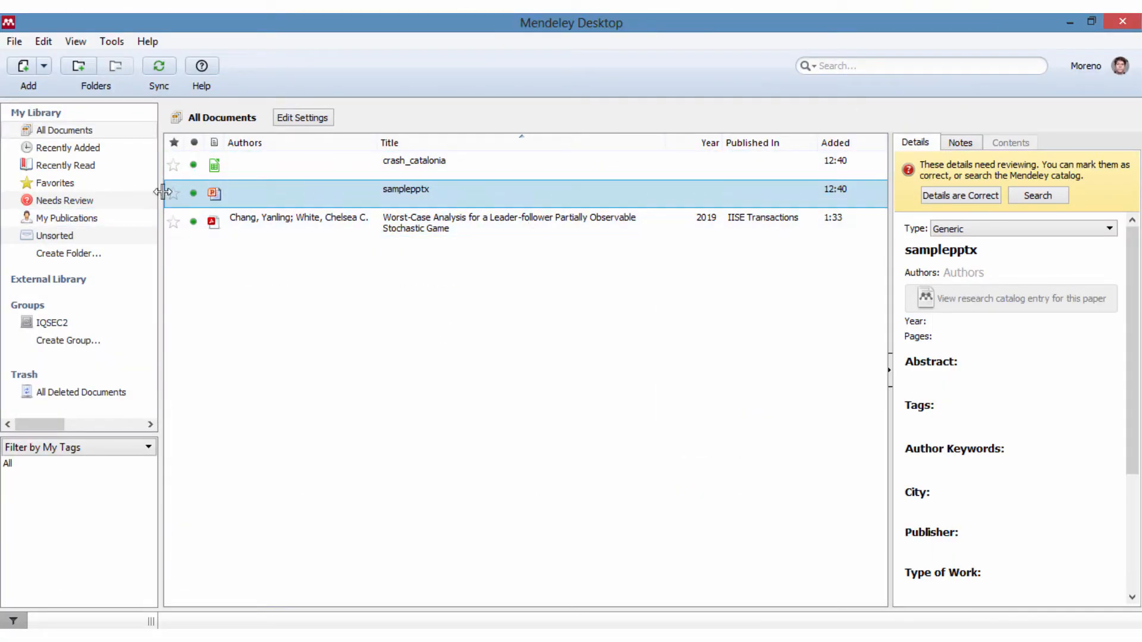
# - Select the "Worst-Case Analysis for a Leader-follower Partially Observable Stochastic Game" document and keep Journal Article as its type
pyautogui.click(414, 218)
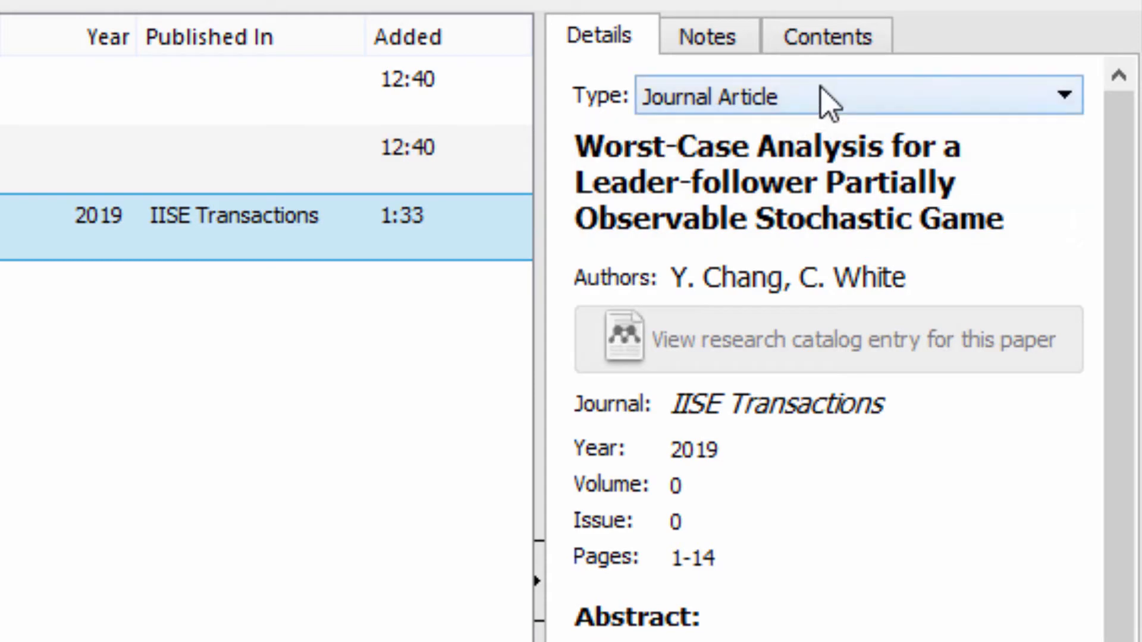
pyautogui.click(829, 104)
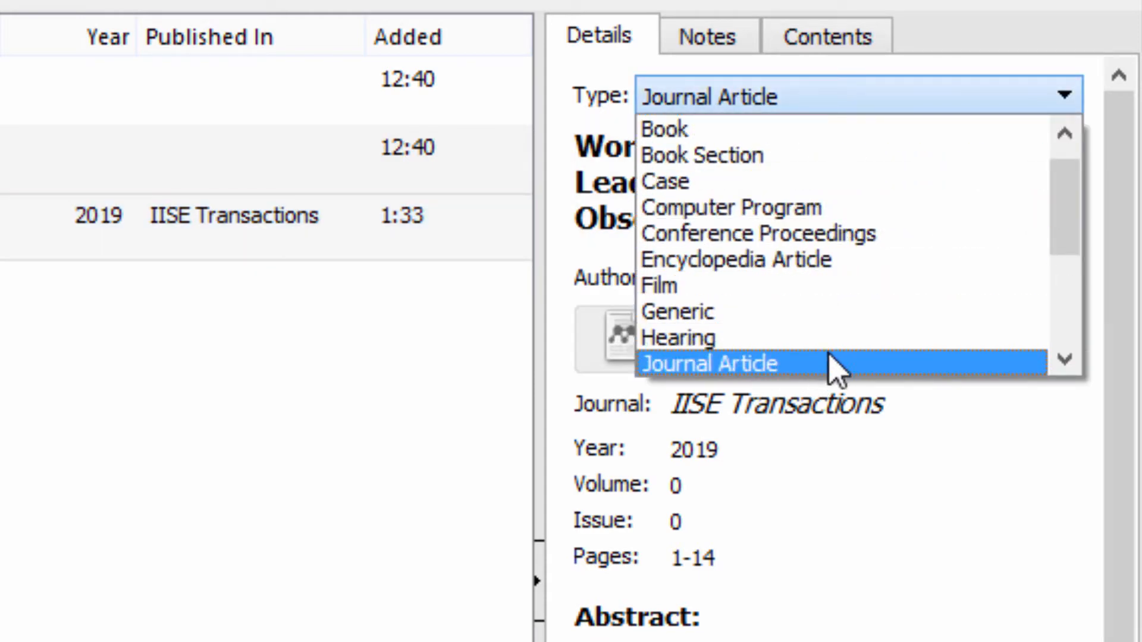
pyautogui.click(767, 366)
# - Examine the worst-case article's extracted details, including its journal, year, abstract and keywords, and its editable title
pyautogui.scroll(-3, 819, 564)
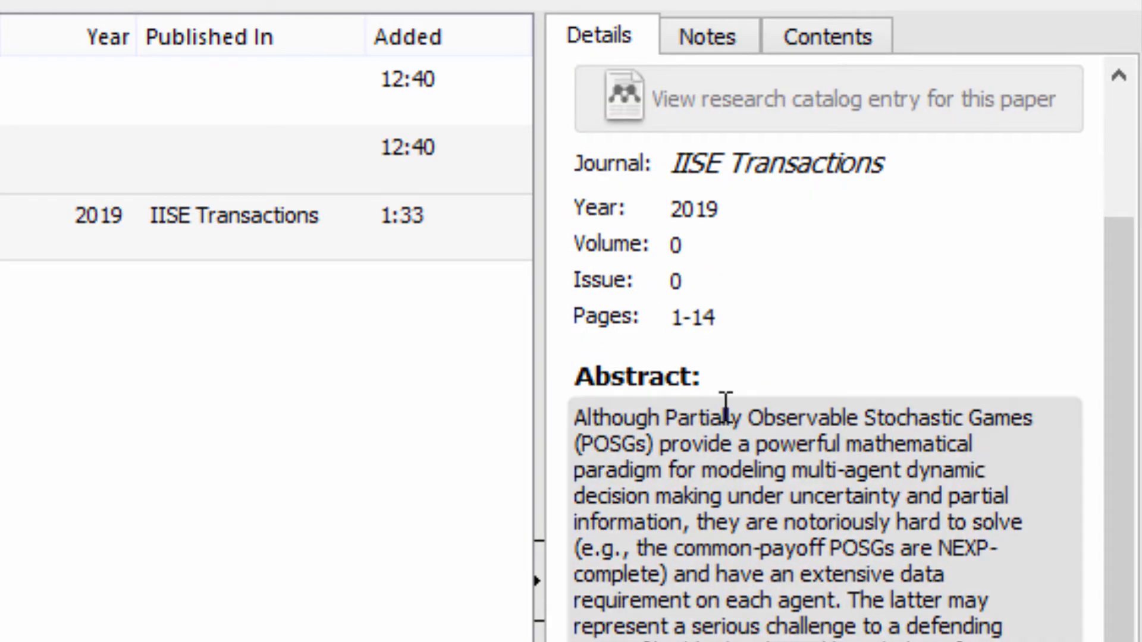
pyautogui.scroll(3, 836, 528)
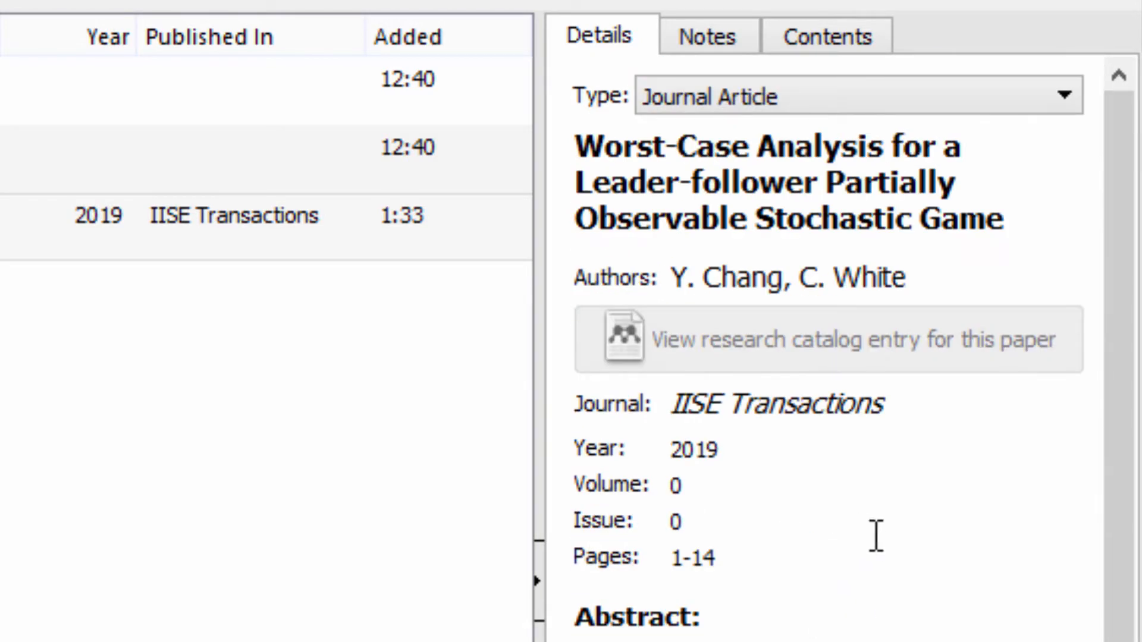
pyautogui.scroll(-3, 833, 535)
pyautogui.scroll(3, 882, 612)
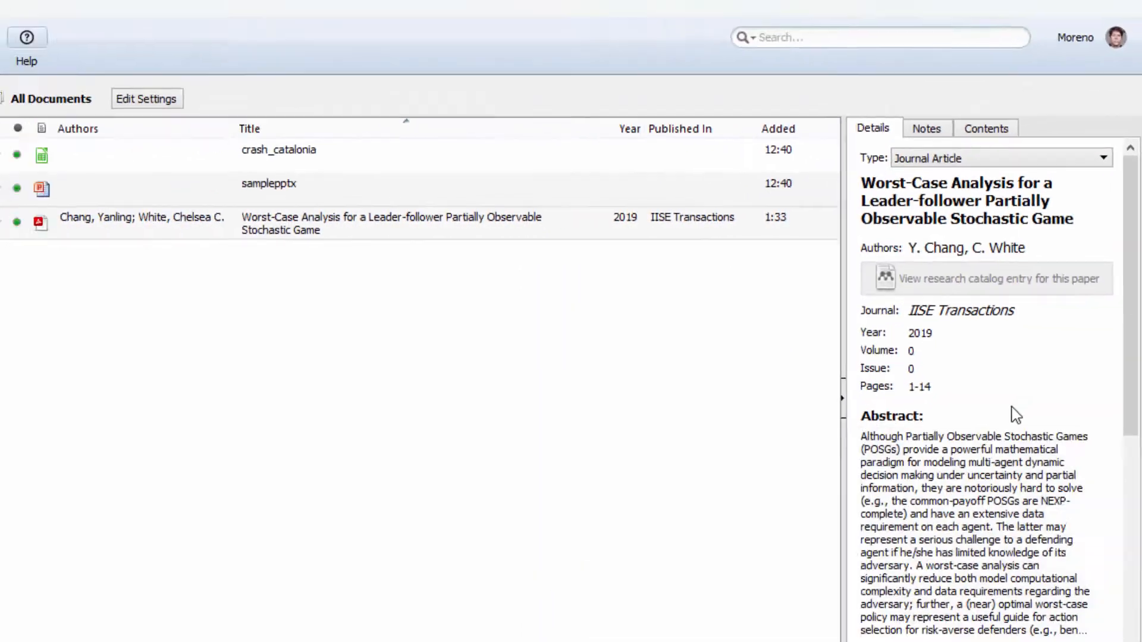
pyautogui.scroll(-2, 1015, 414)
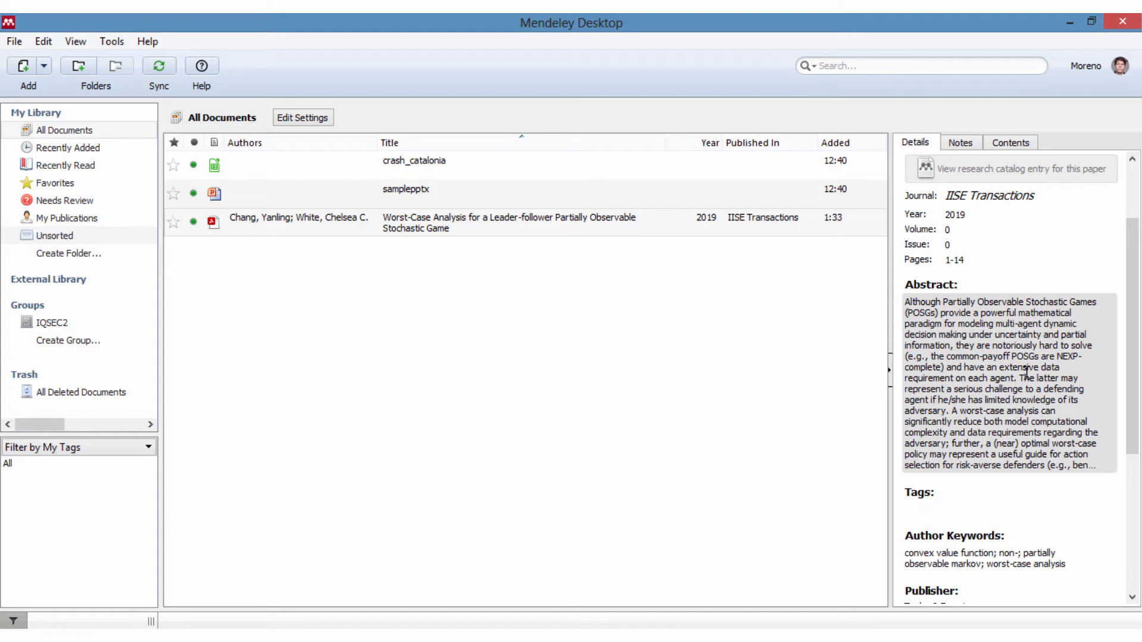
pyautogui.scroll(2, 1036, 360)
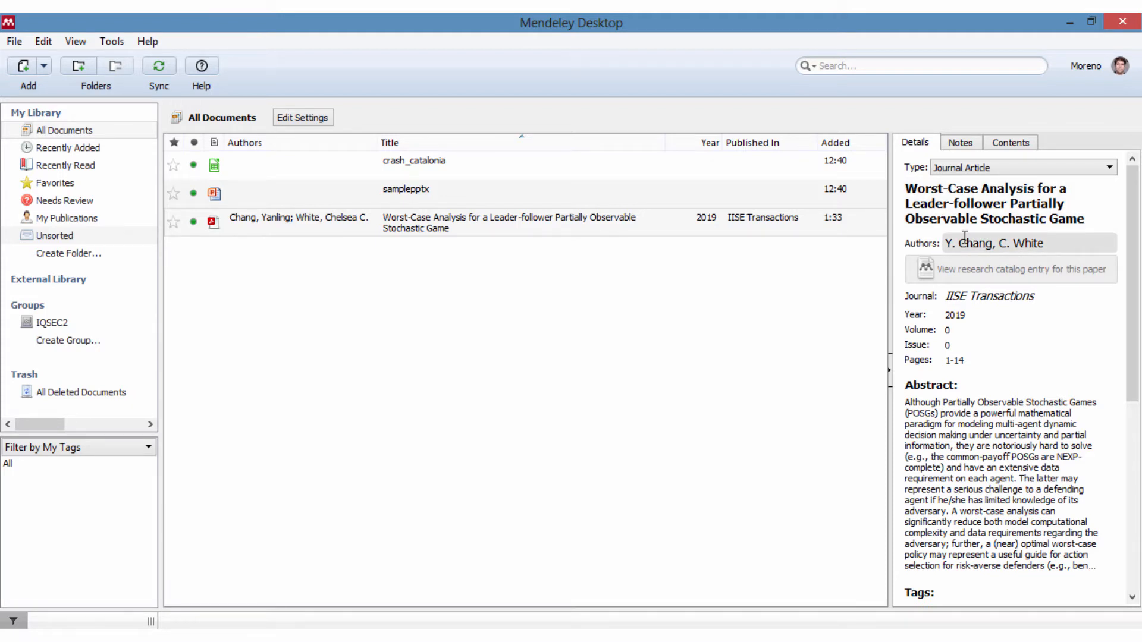
pyautogui.click(945, 206)
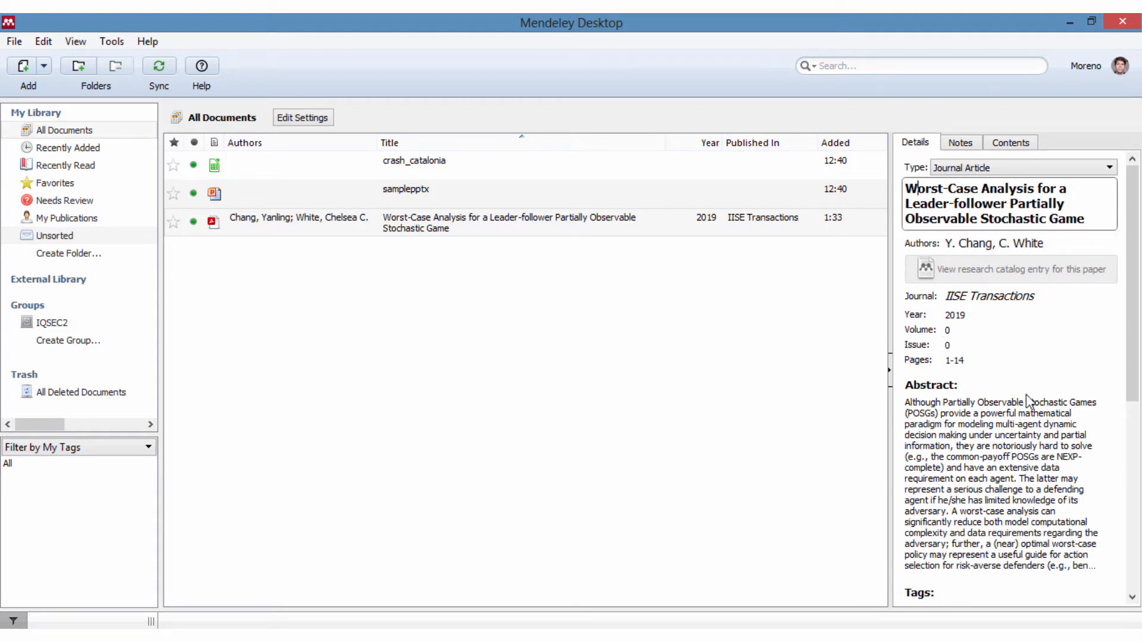
pyautogui.click(434, 233)
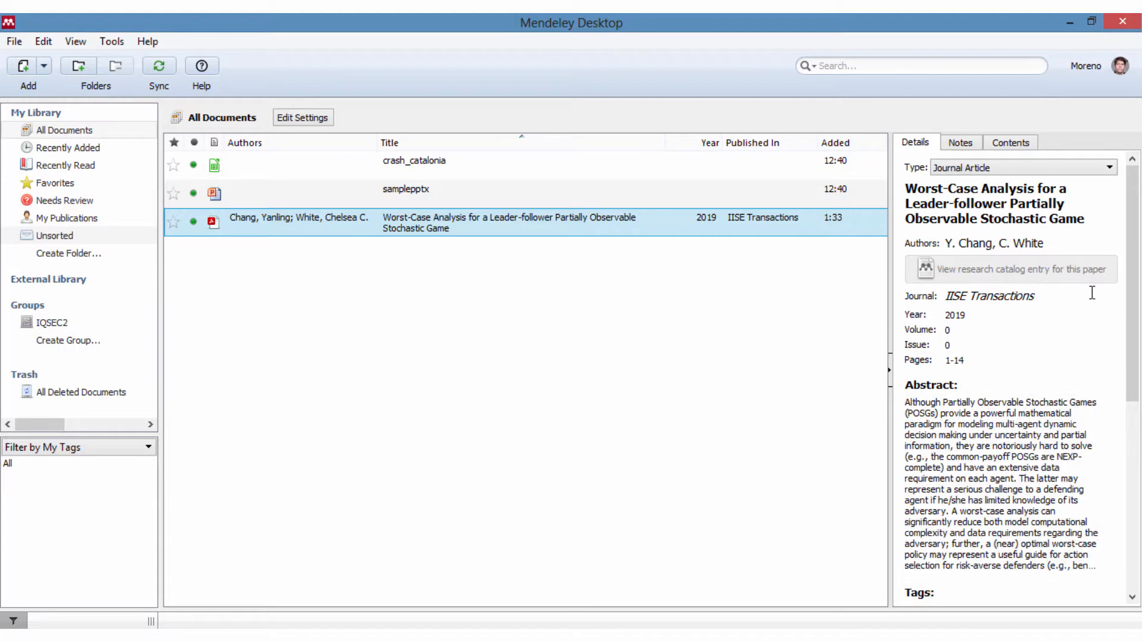
pyautogui.moveTo(1132, 251); pyautogui.dragTo(1132, 209)
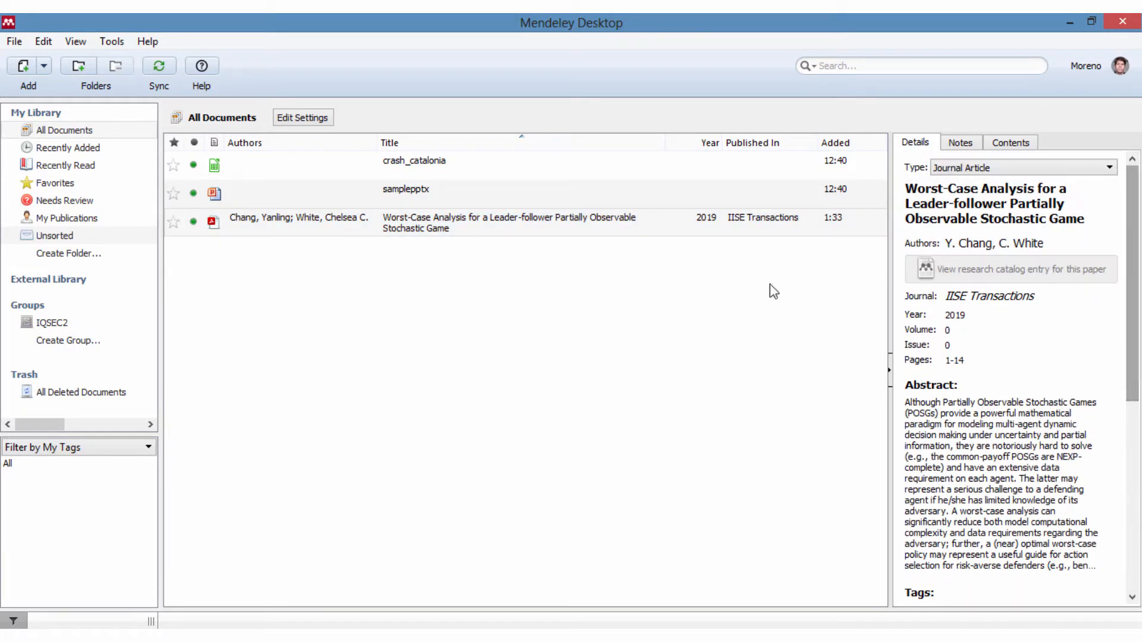
# - Select the samplepptx document and examine the document types available for it
pyautogui.click(404, 197)
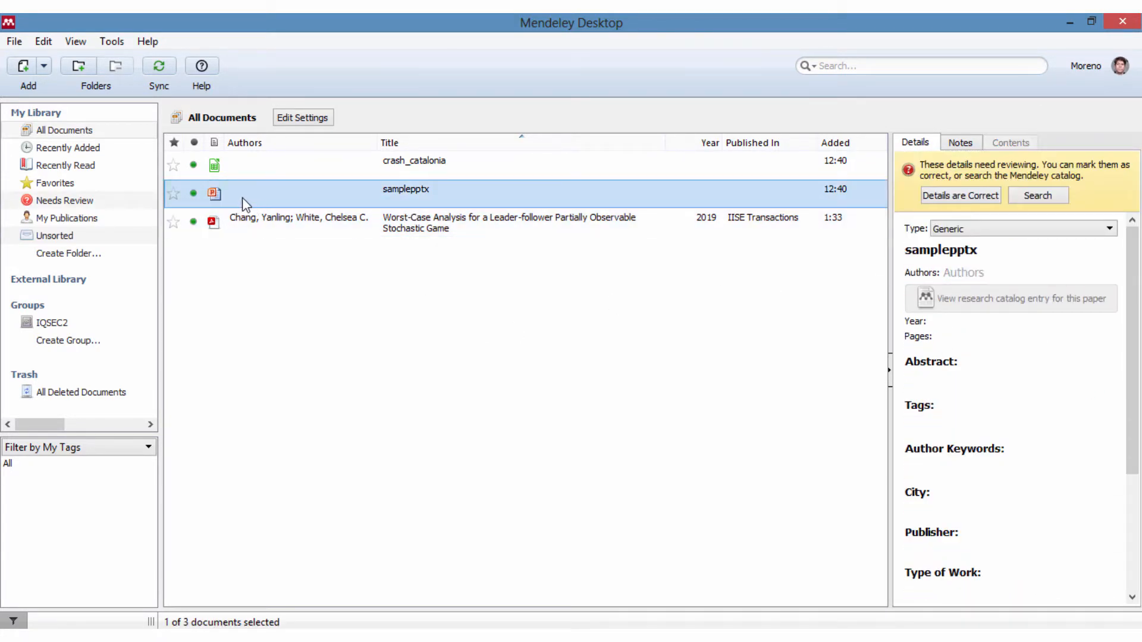
pyautogui.click(948, 232)
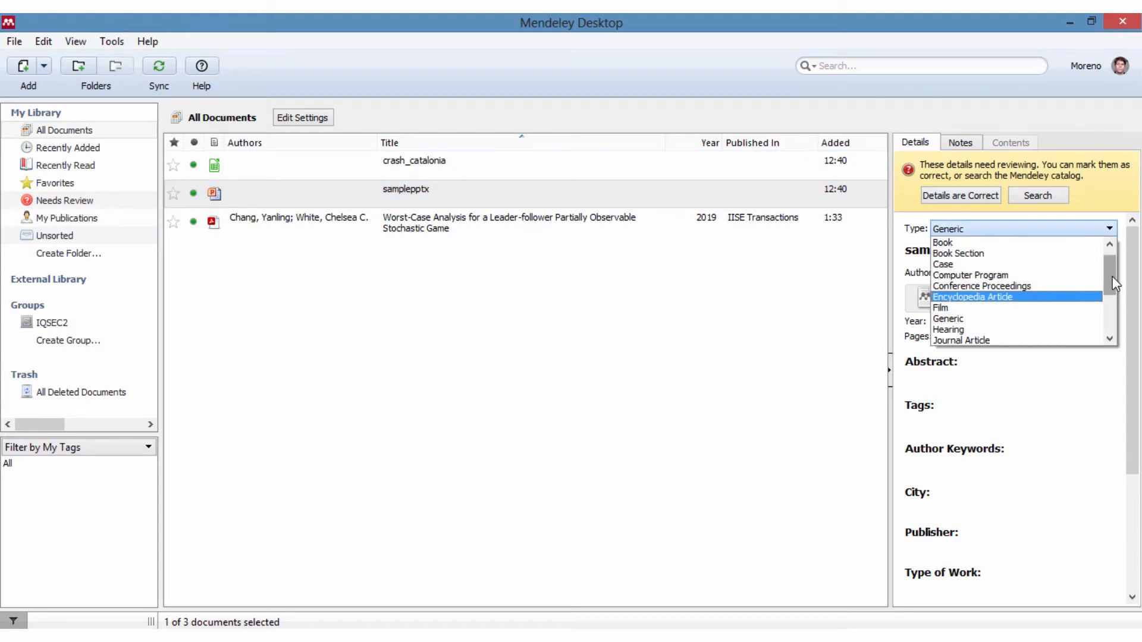
pyautogui.moveTo(1112, 276); pyautogui.dragTo(1110, 249)
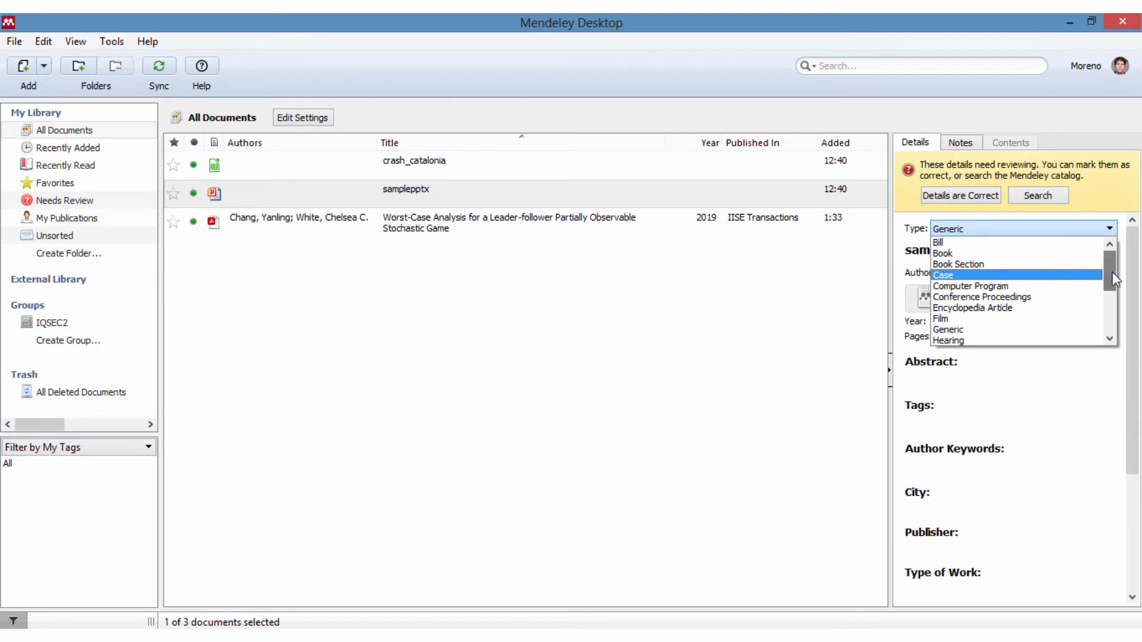
pyautogui.moveTo(1112, 272); pyautogui.dragTo(1113, 329)
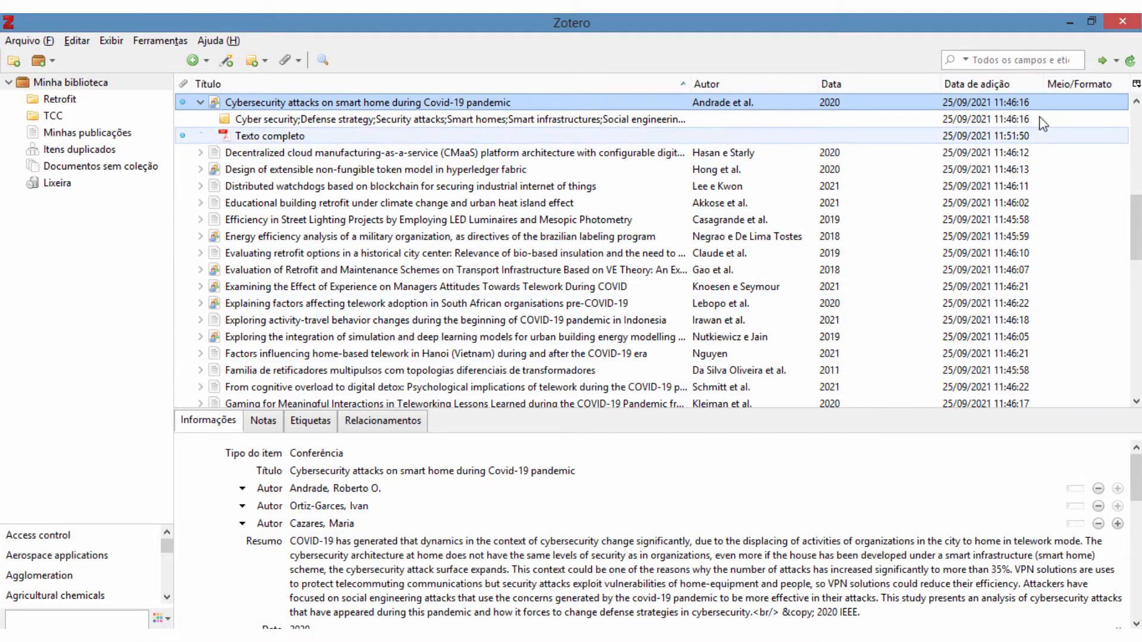
# - Select the "Distributed watchdogs" article in Zotero and examine the full list of item types available for a new item
pyautogui.click(392, 186)
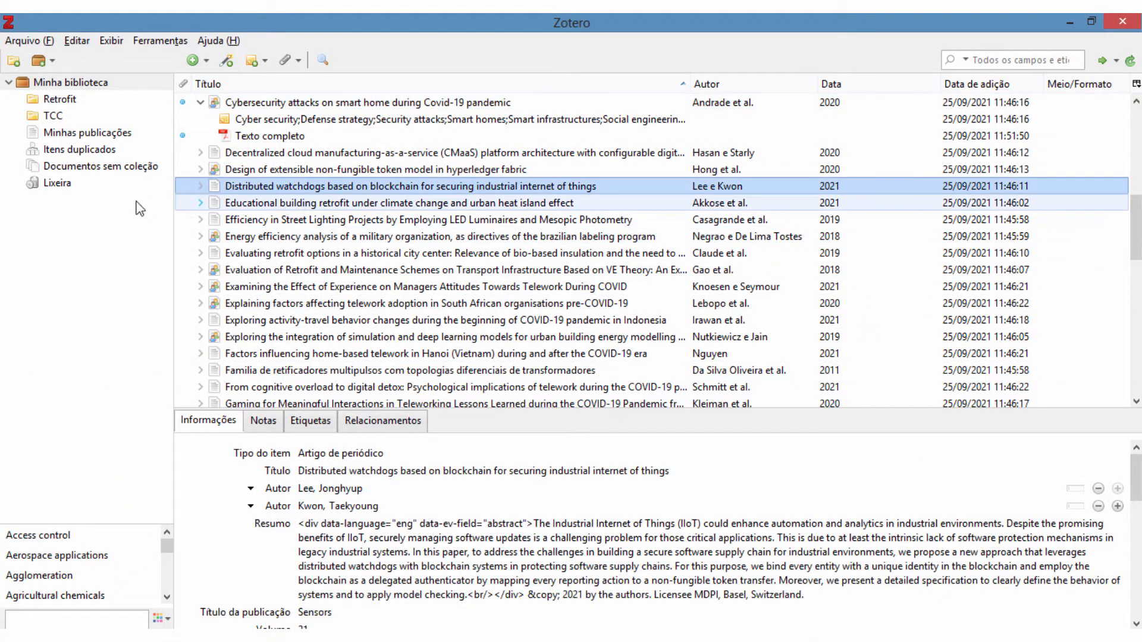
pyautogui.click(195, 58)
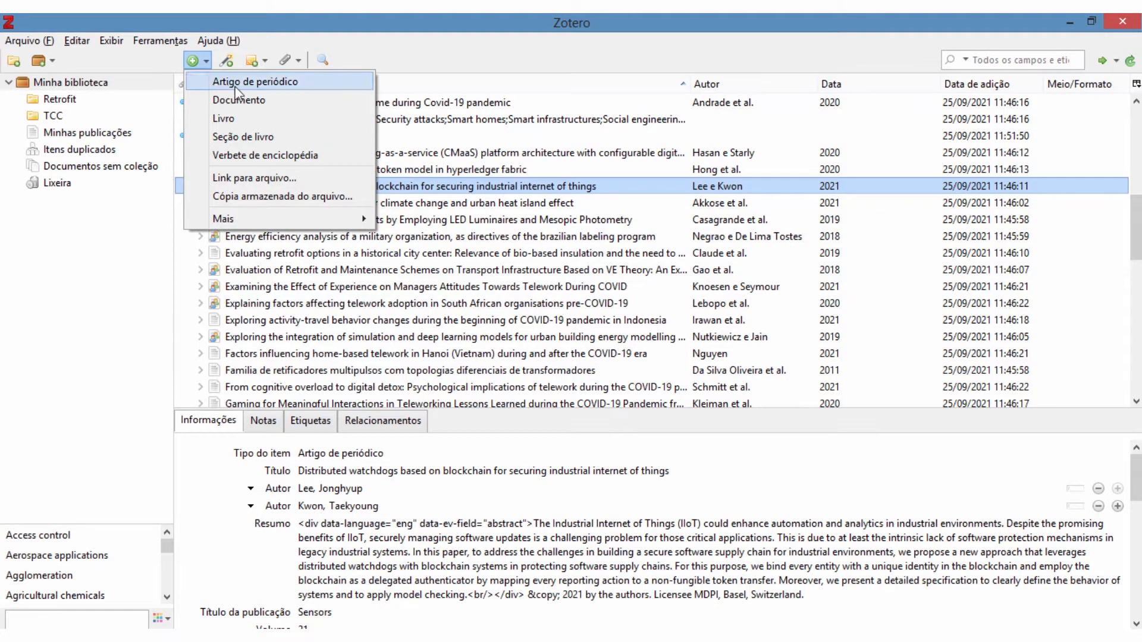
pyautogui.moveTo(284, 228)
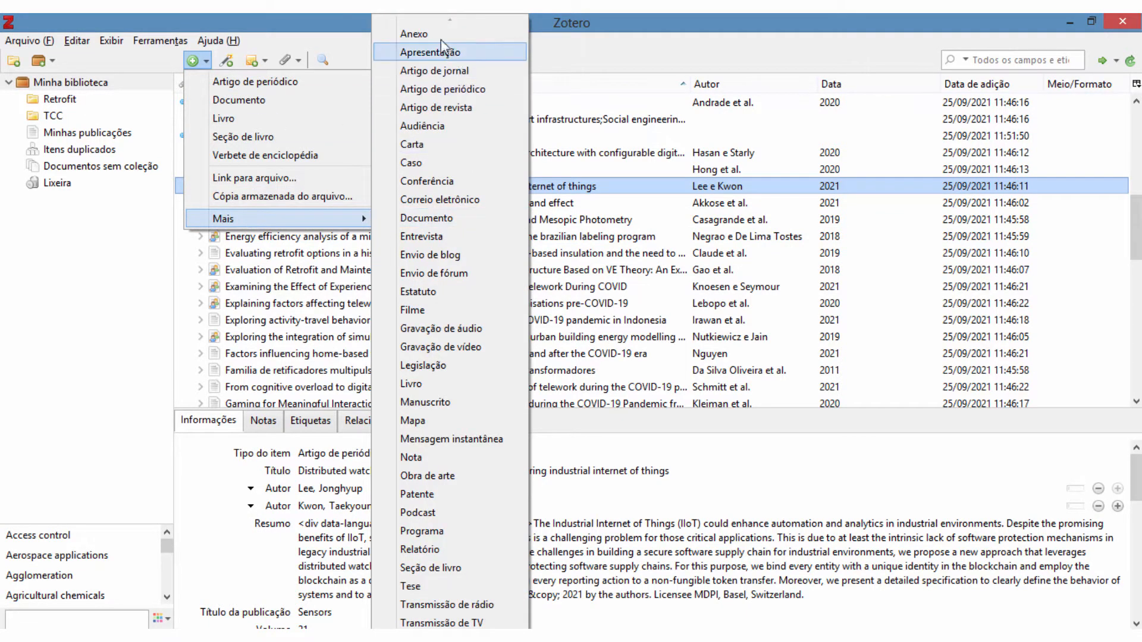
pyautogui.scroll(-1, 459, 439)
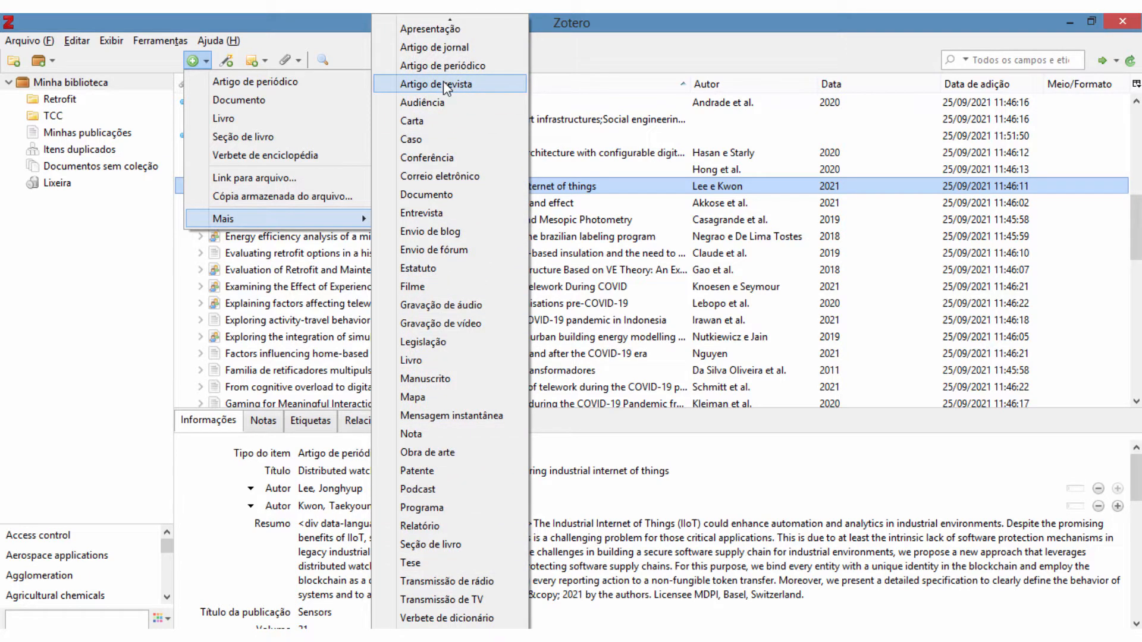
# - Review the additional item types Zotero offers for a new item, from Apresentação to Verbete de dicionário
pyautogui.scroll(1, 453, 602)
pyautogui.scroll(-1, 453, 602)
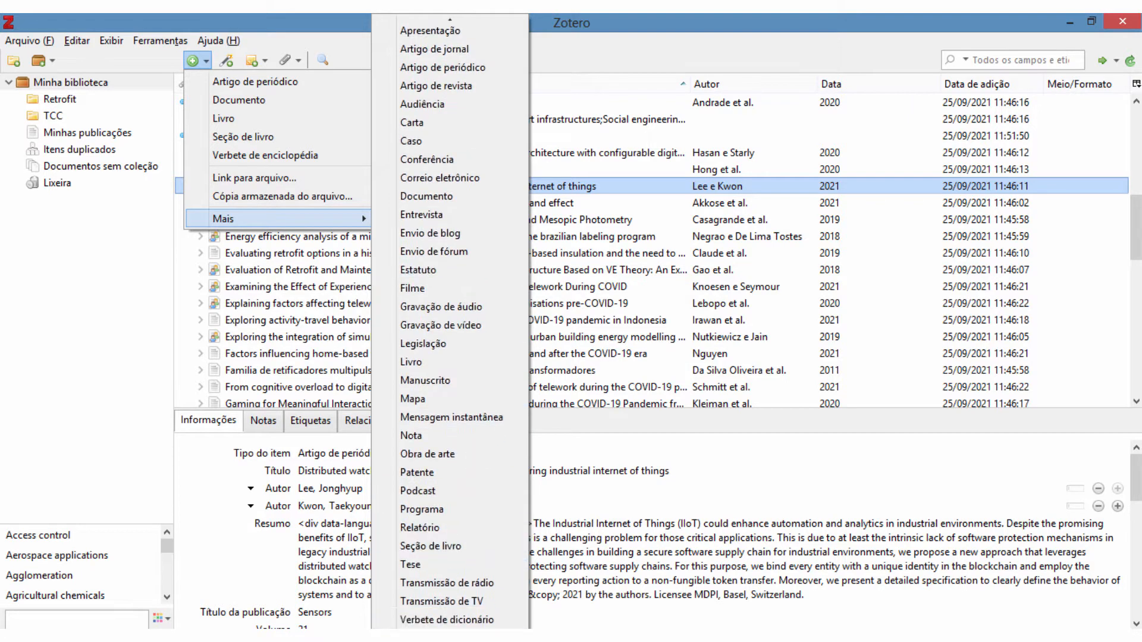
pyautogui.click(557, 61)
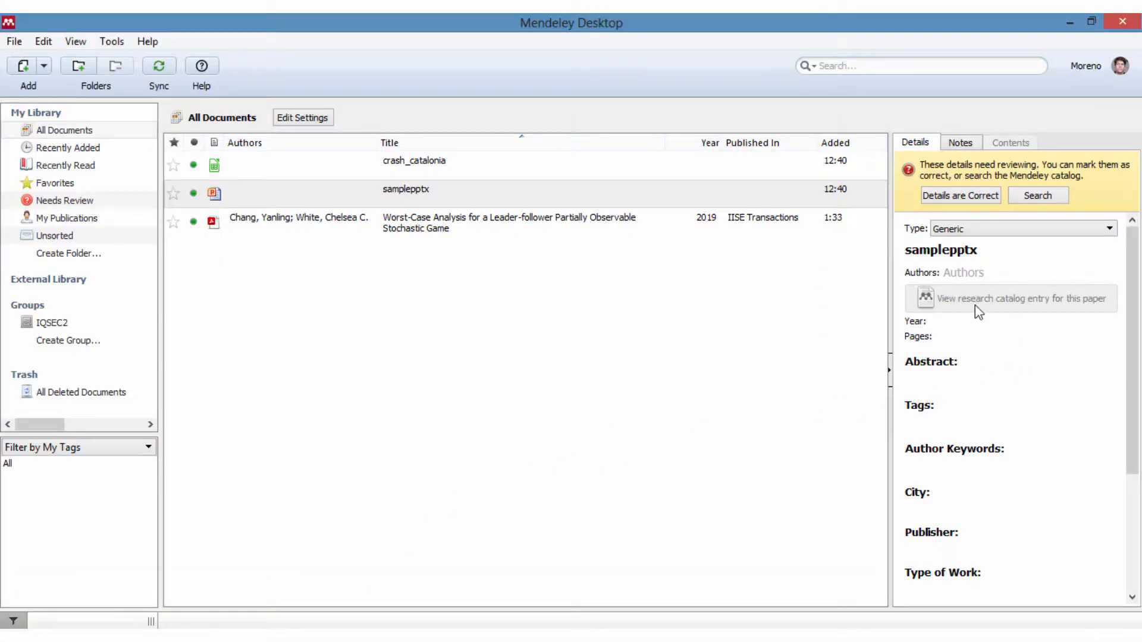
# - Switch to Mendeley Desktop and compare the document types available for samplepptx, keeping Generic
pyautogui.click(1014, 229)
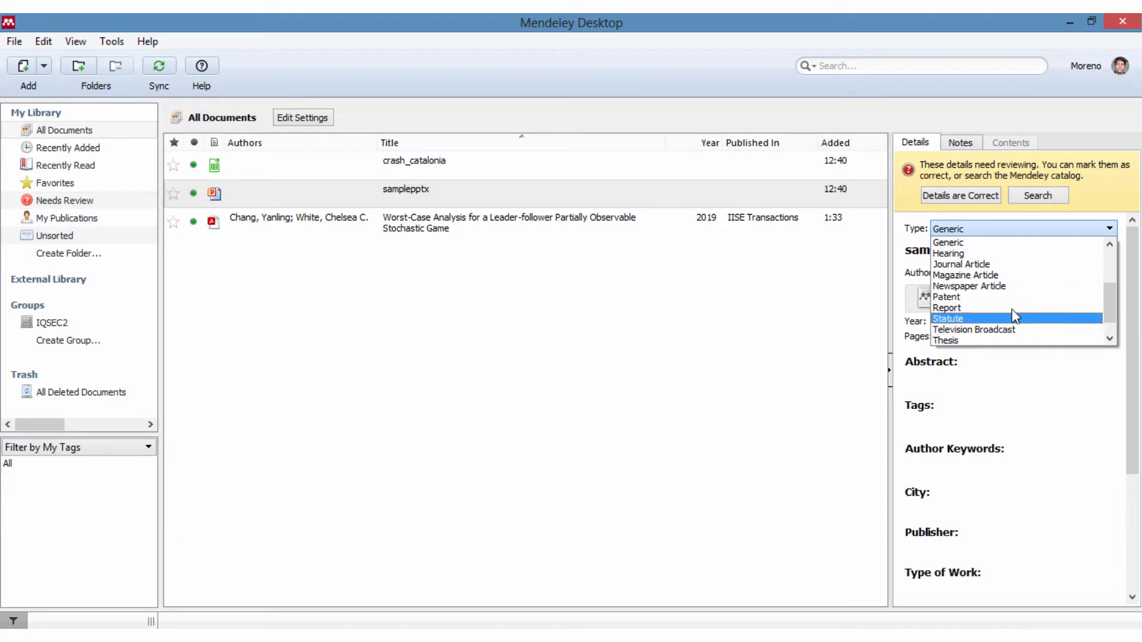
pyautogui.moveTo(1109, 297); pyautogui.dragTo(1111, 241)
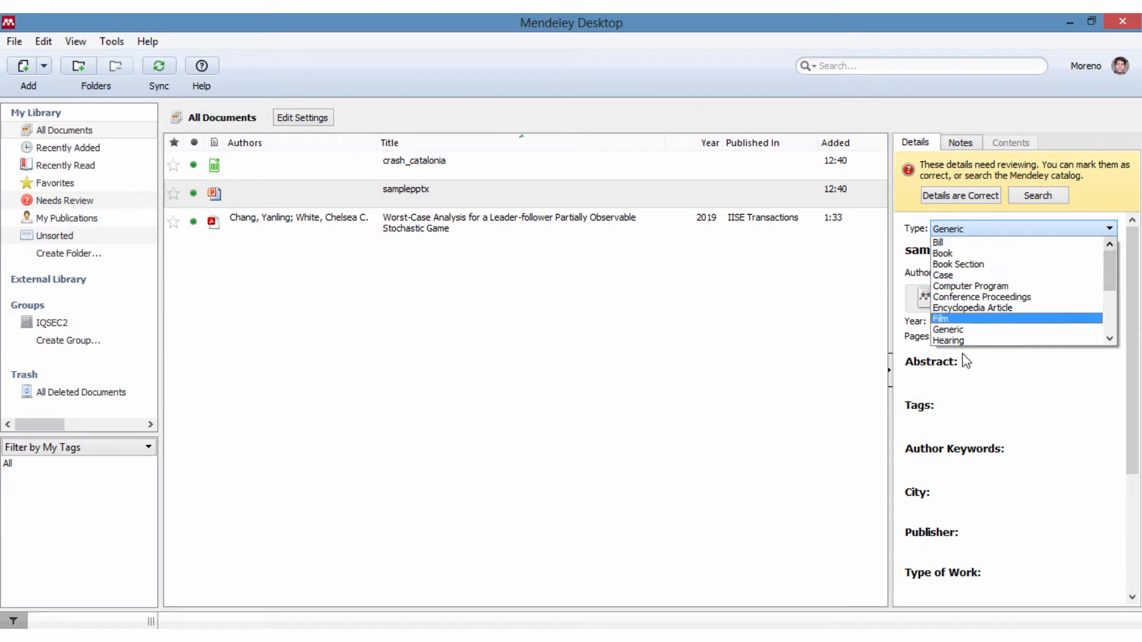
pyautogui.click(1036, 331)
# - Change the samplepptx document's title to "Título" and enter the author's surname
pyautogui.click(947, 251)
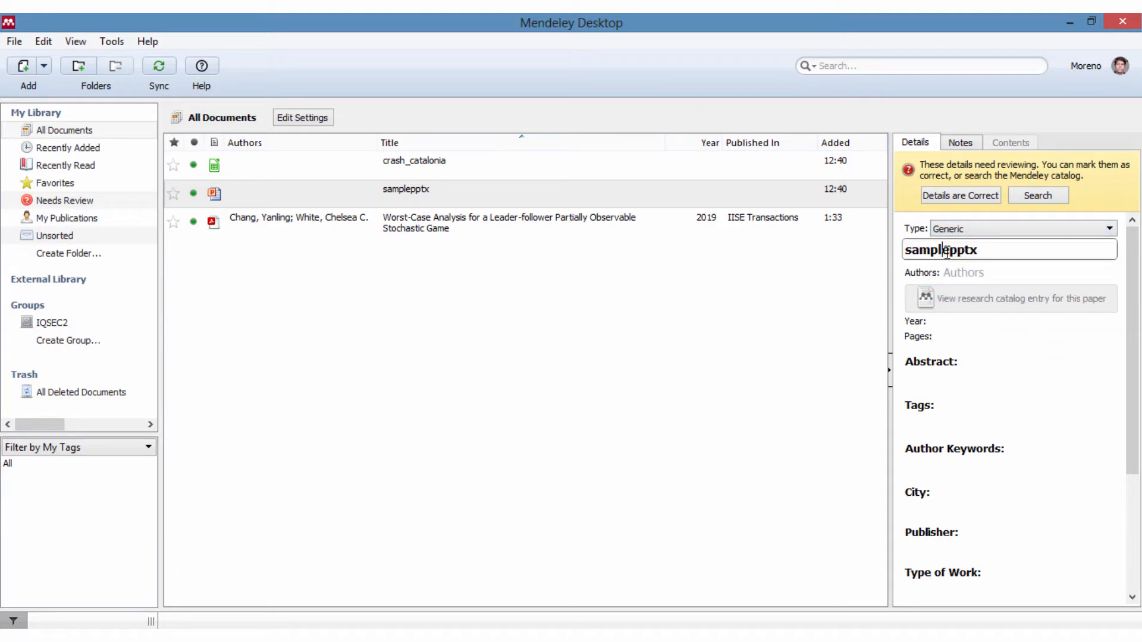
pyautogui.moveTo(978, 249); pyautogui.dragTo(864, 230)
pyautogui.write('T')
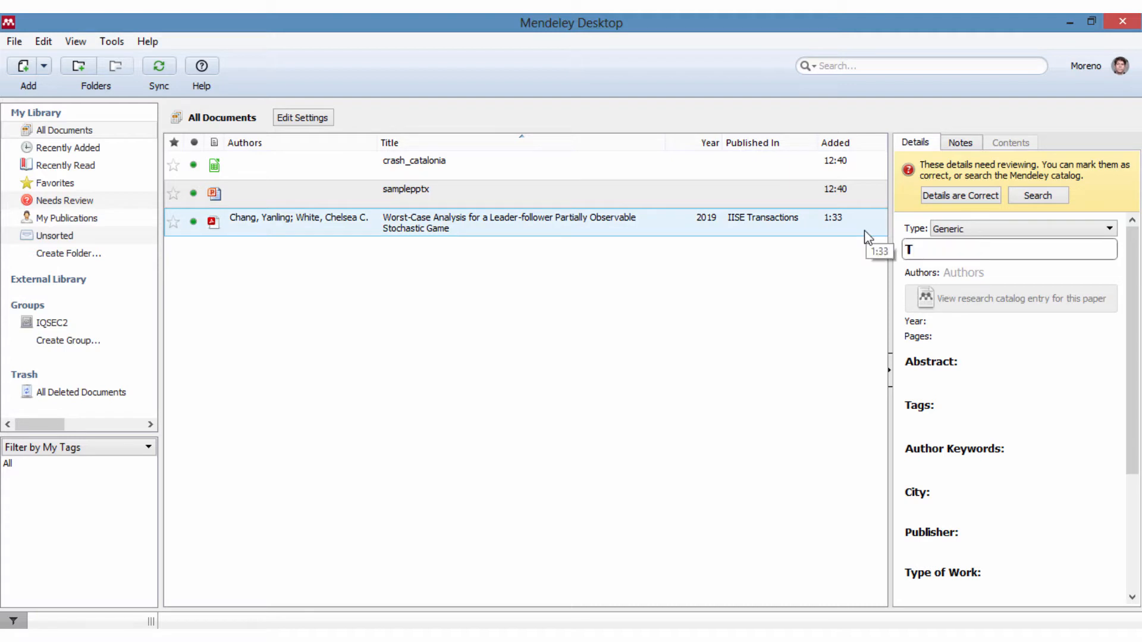
pyautogui.write('ítulo')
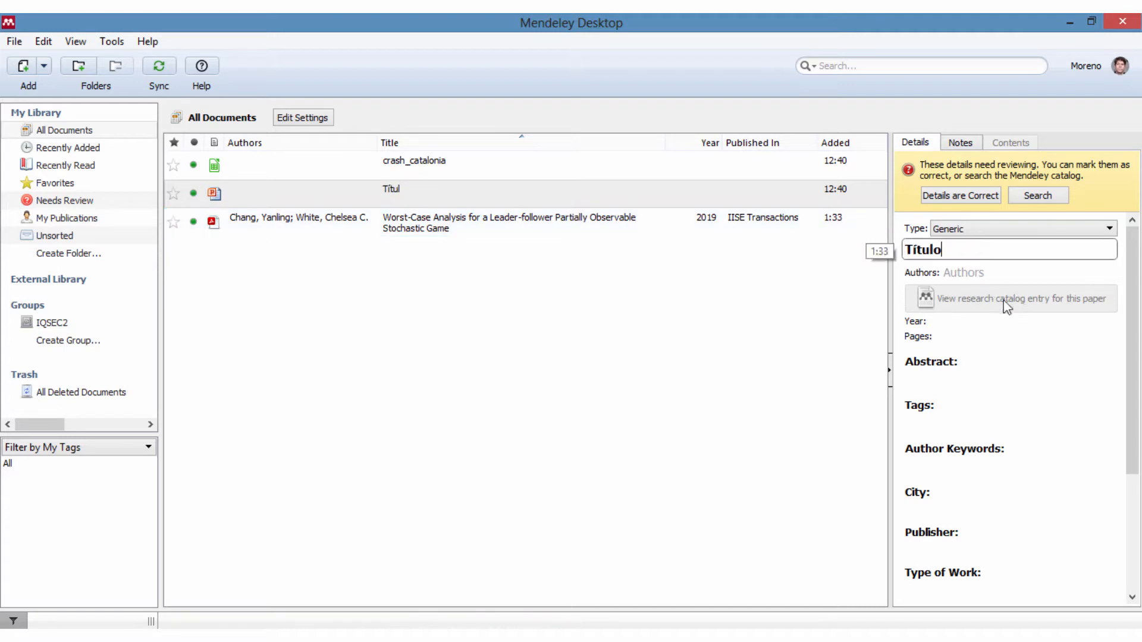
pyautogui.click(984, 271)
pyautogui.write('Silva')
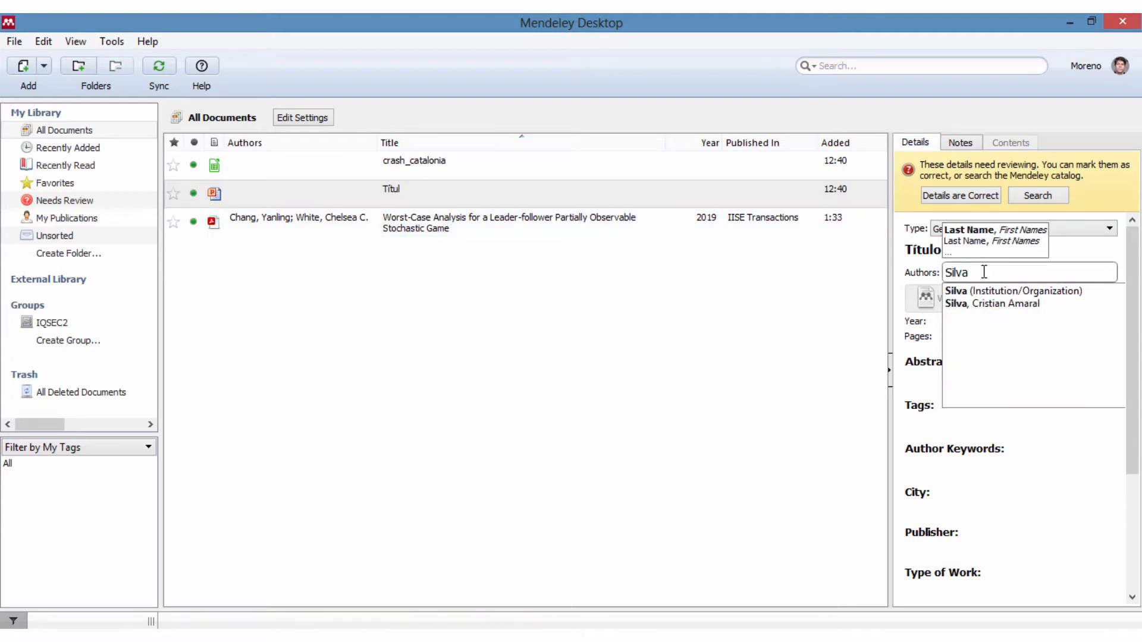
# - Fill in the document's abstract as "lorem ipsum" and set its year to 2021
pyautogui.click(968, 393)
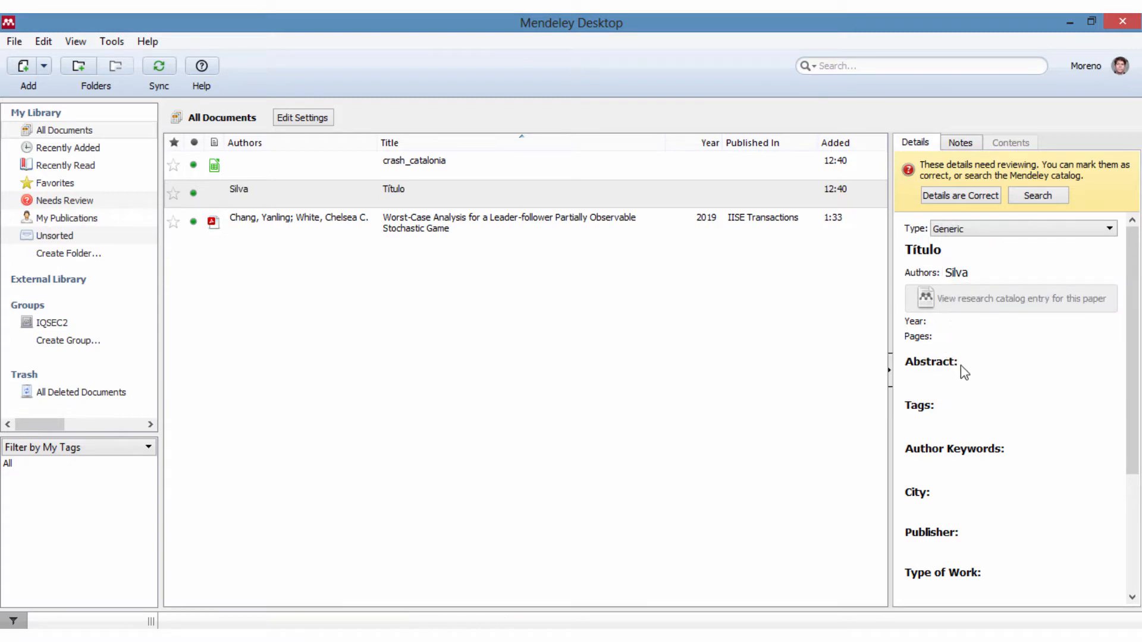
pyautogui.click(976, 369)
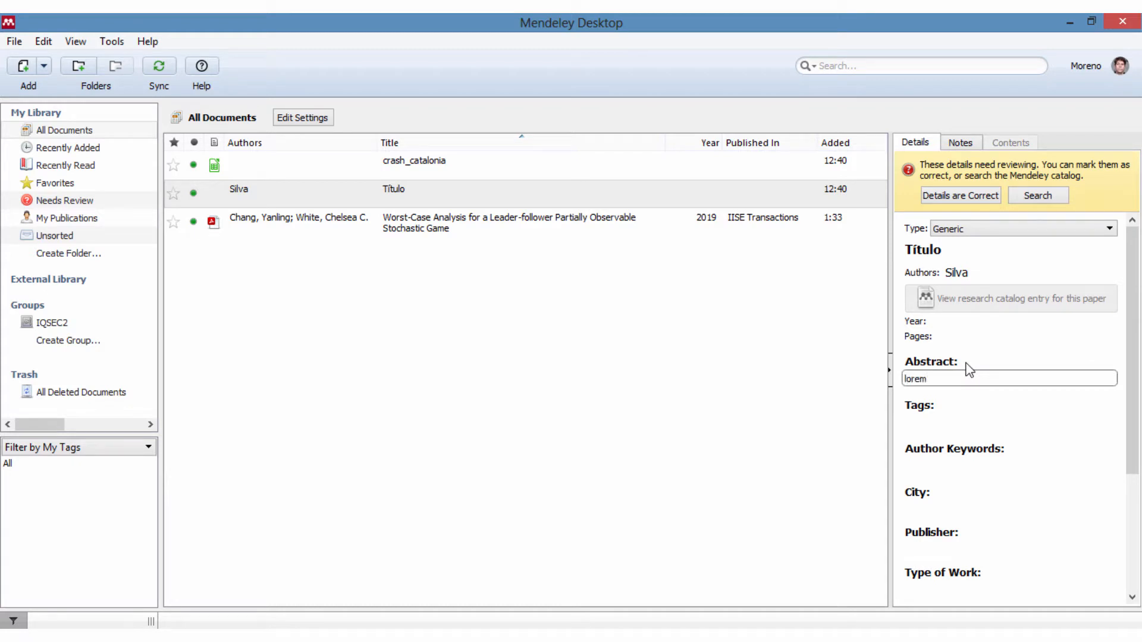
pyautogui.click(966, 417)
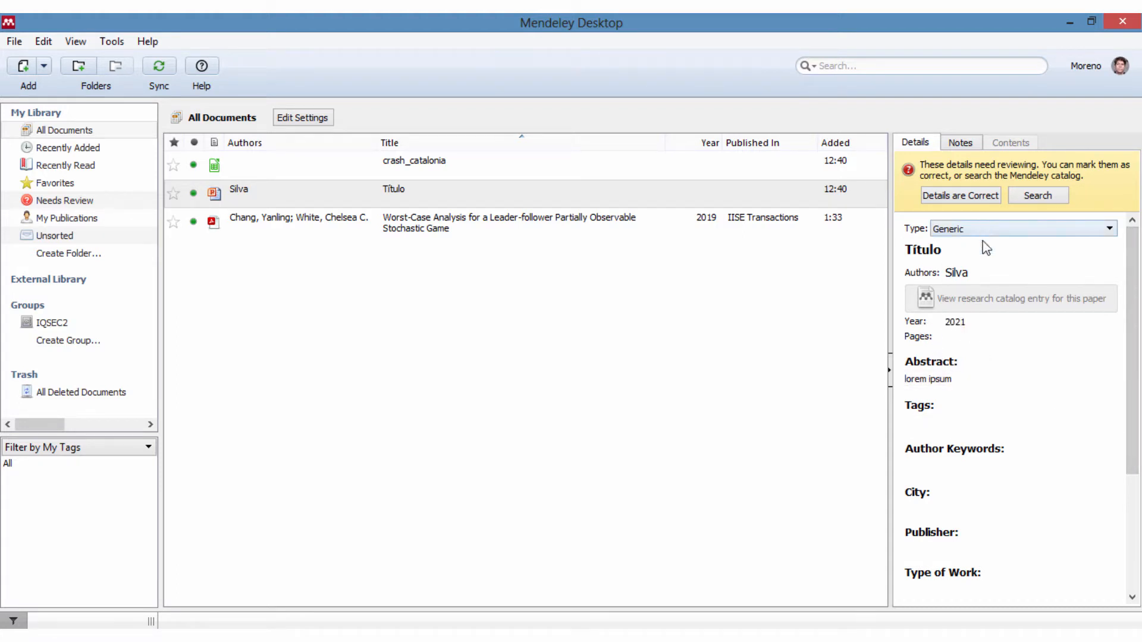
# - Check the remaining fields of the "Título" document and mark its details as correct
pyautogui.scroll(-5, 951, 386)
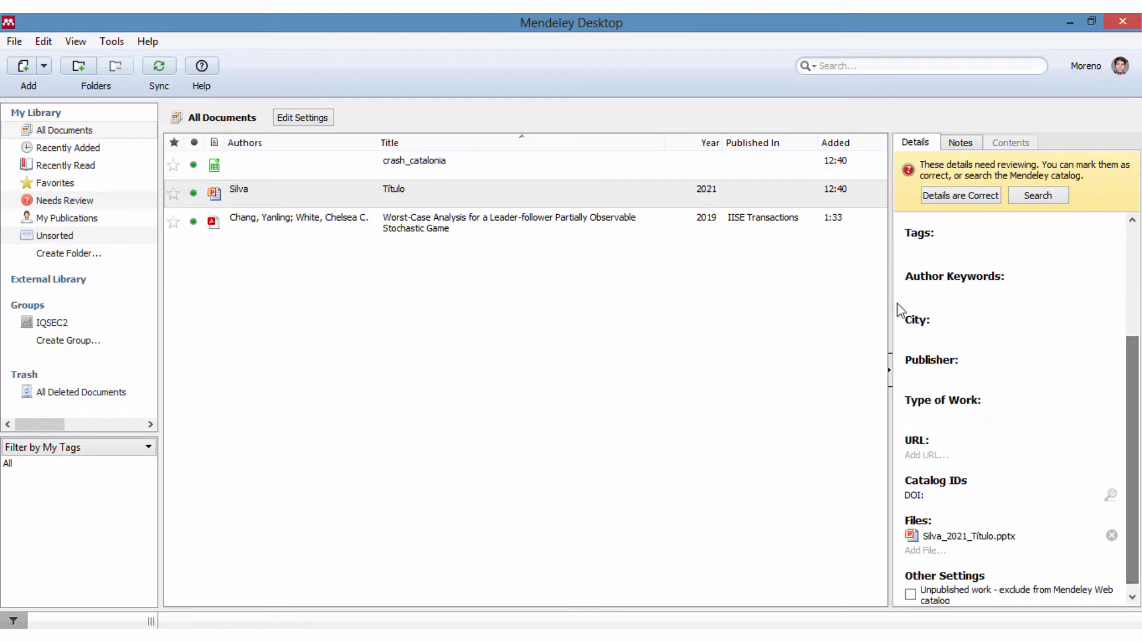
pyautogui.scroll(5, 1112, 390)
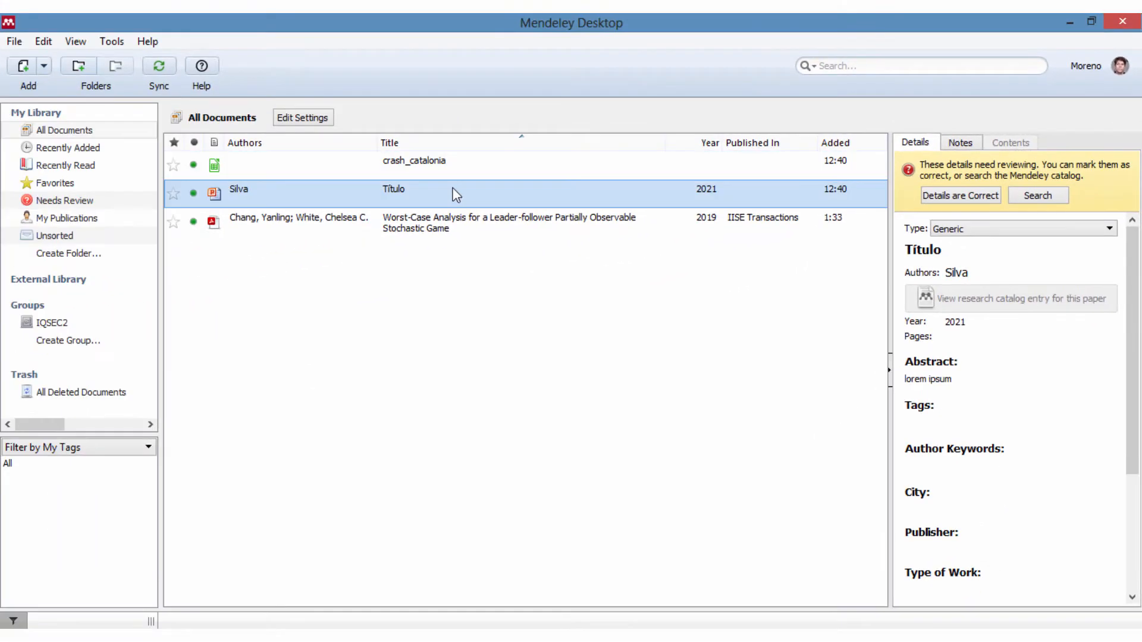
pyautogui.click(975, 199)
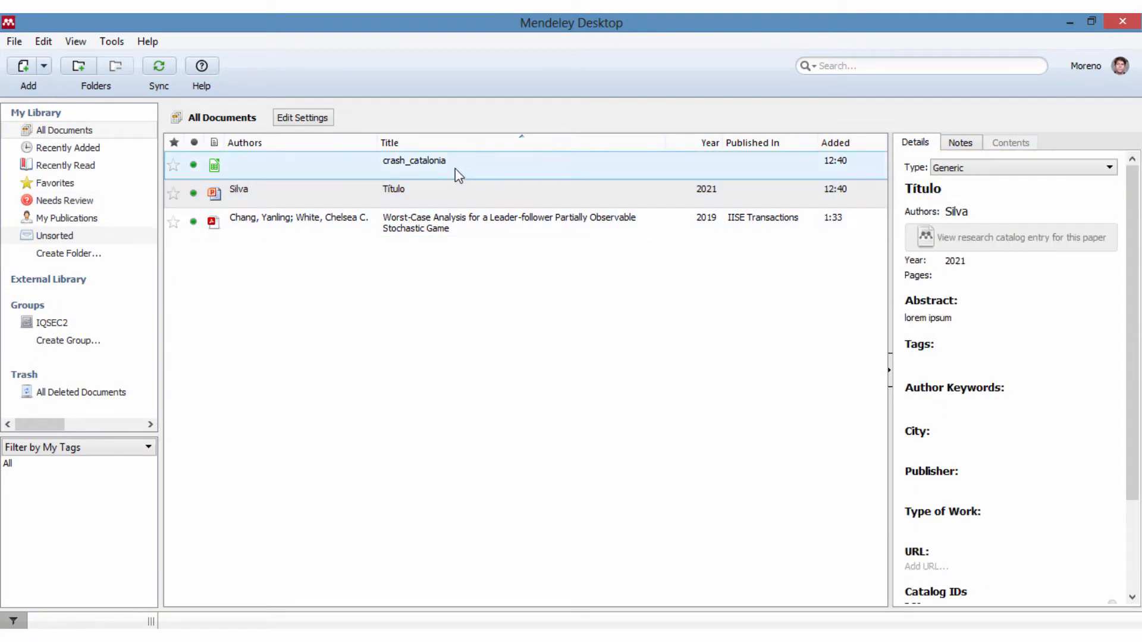
# - Select the crash_catalonia document and examine its detail fields
pyautogui.click(436, 173)
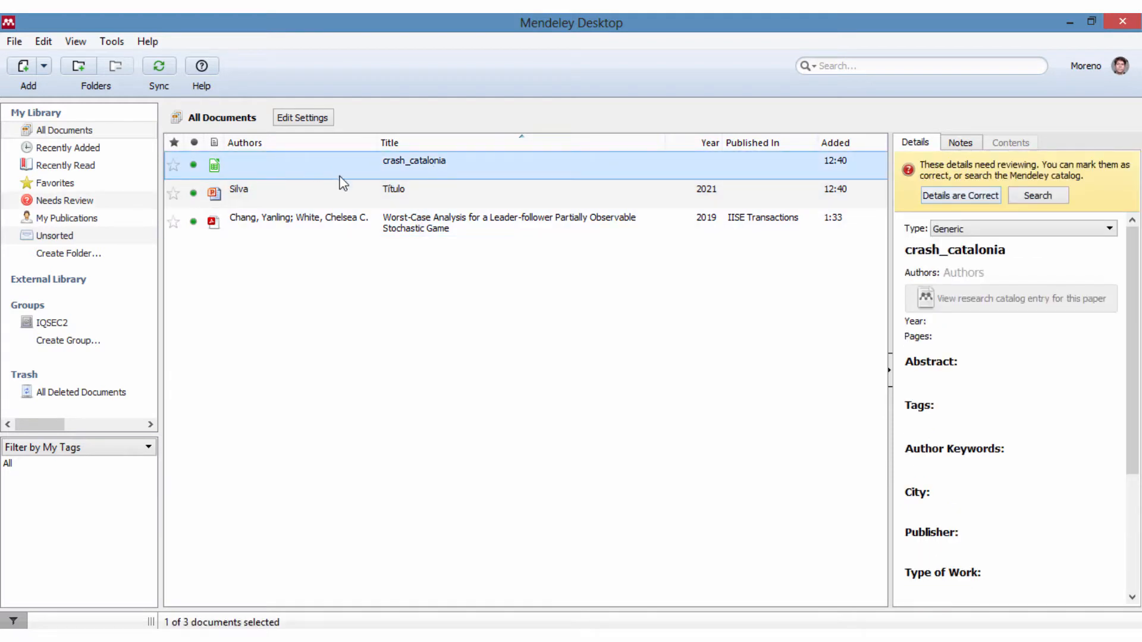
pyautogui.scroll(-3, 1012, 416)
pyautogui.scroll(3, 1017, 418)
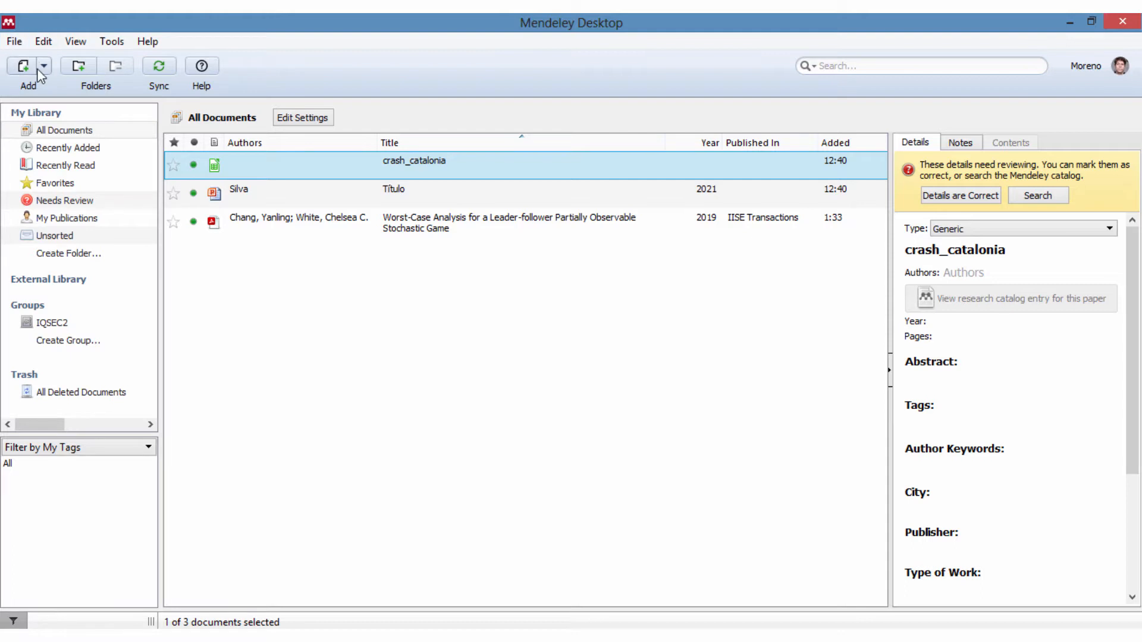
# - Start adding files to the library, browse to the TCC folder on the desktop and enlarge the file dialog
pyautogui.click(18, 42)
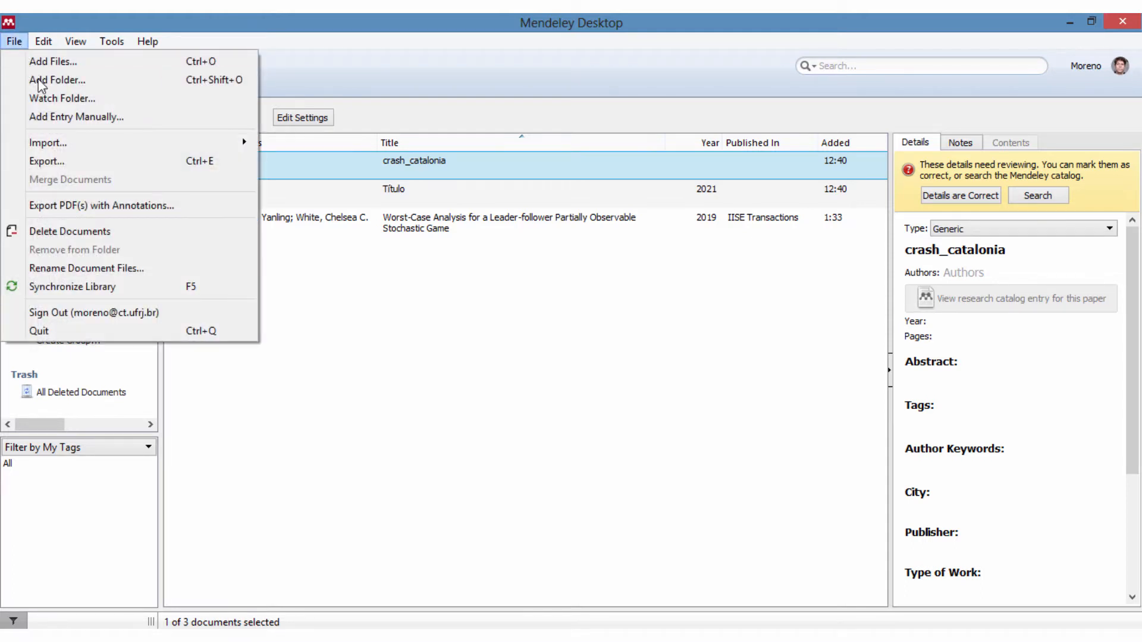
pyautogui.click(193, 62)
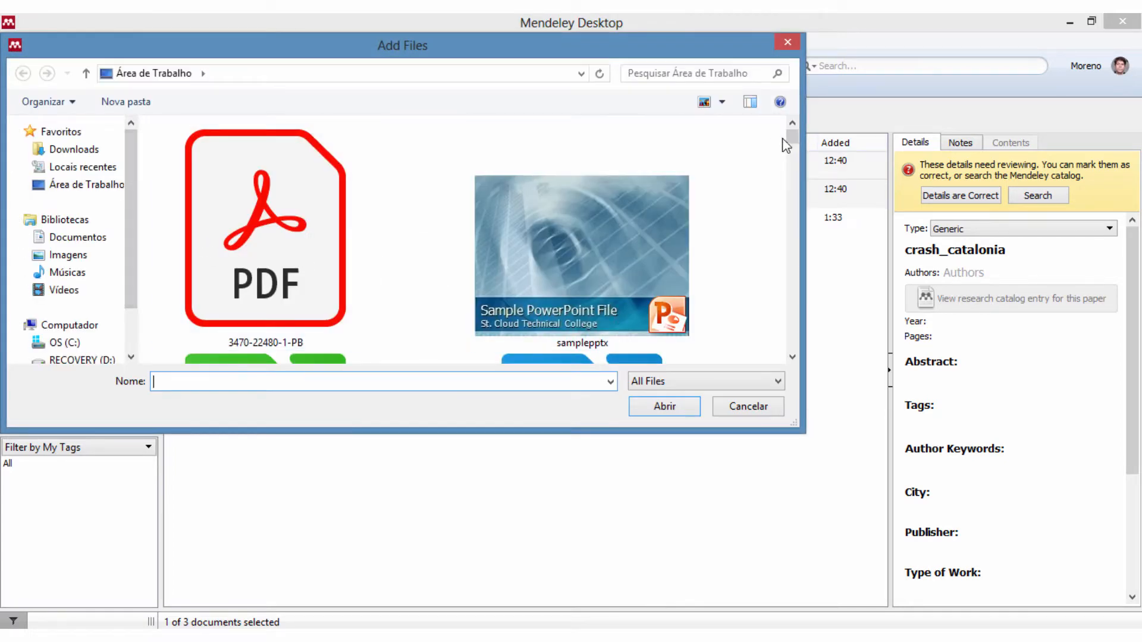
pyautogui.moveTo(786, 145); pyautogui.dragTo(789, 259)
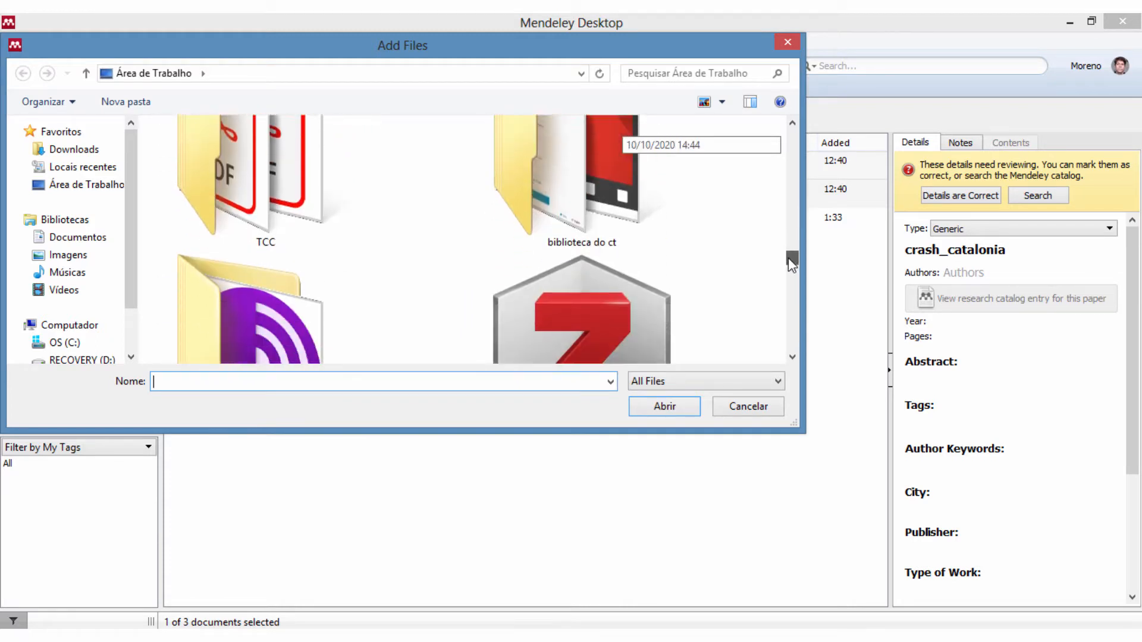
pyautogui.doubleClick(266, 190)
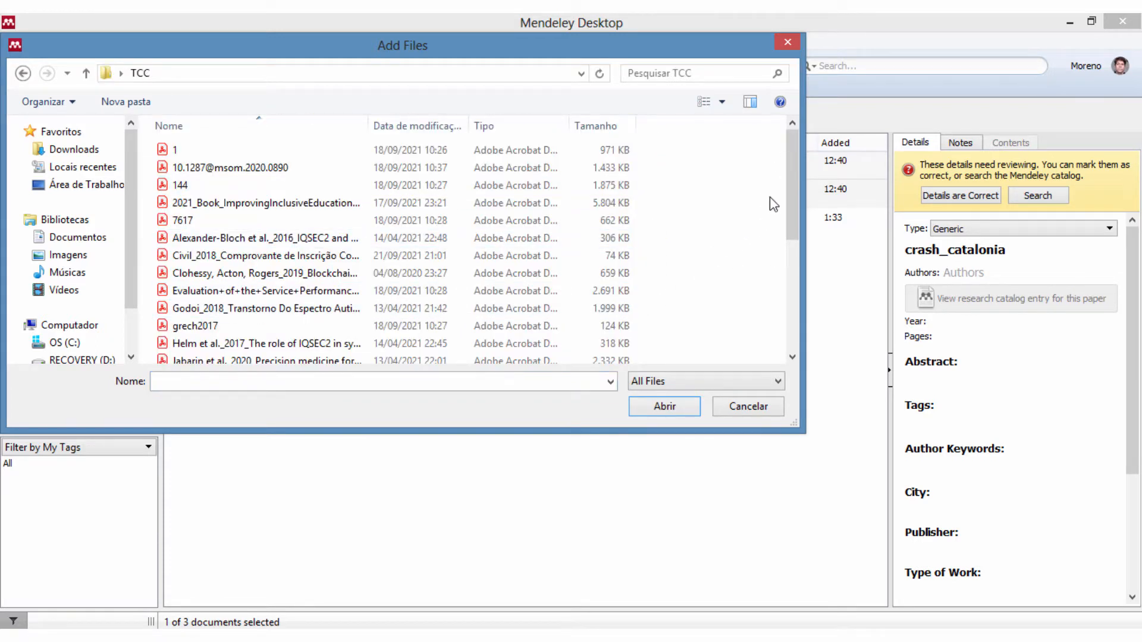
pyautogui.moveTo(799, 427); pyautogui.dragTo(879, 539)
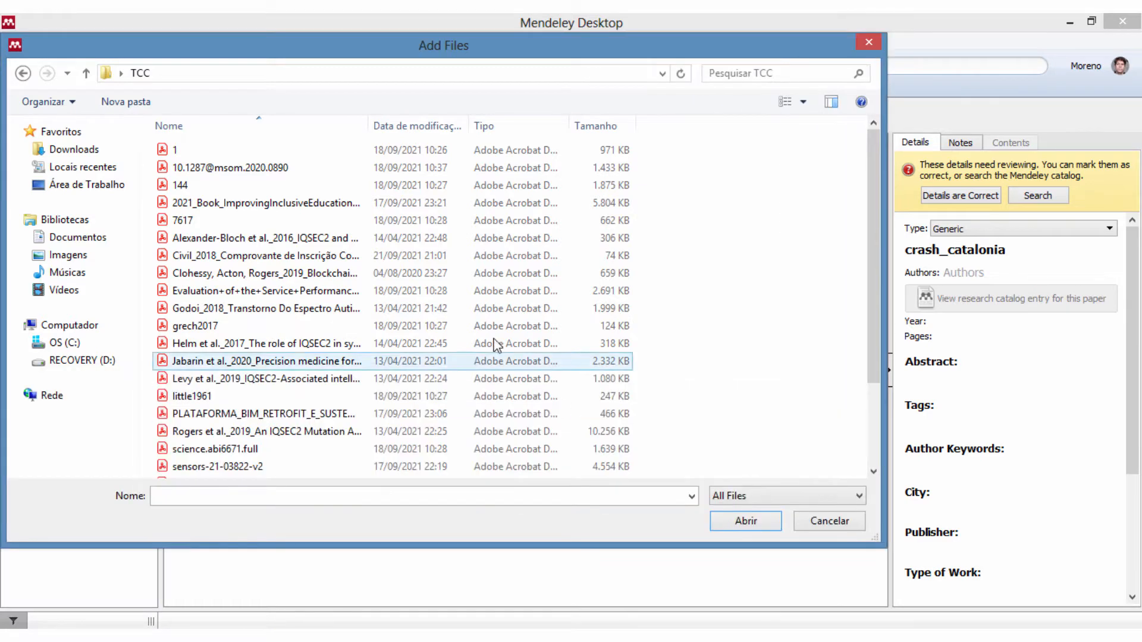
# - Select all the PDF files in the TCC folder and import them into the library
pyautogui.click(300, 273)
pyautogui.keyDown('ctrl'); pyautogui.click(264, 238); pyautogui.keyUp('ctrl')
pyautogui.scroll(-1, 872, 190)
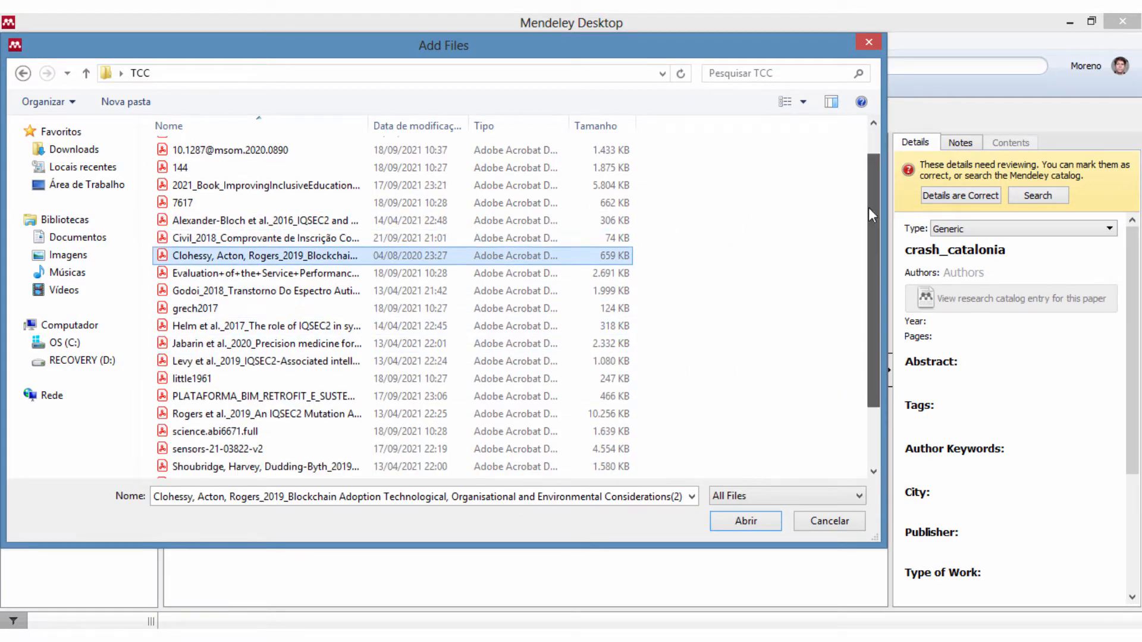
pyautogui.hotkey('ctrl', 'a')
pyautogui.click(747, 523)
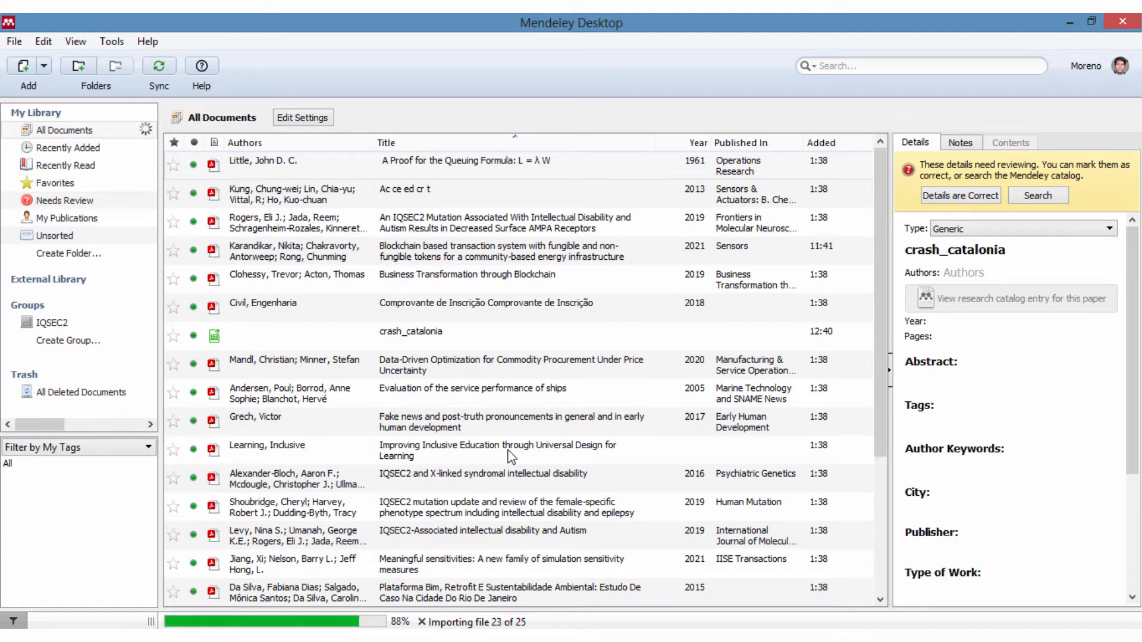
# - Examine the imported documents in the library, checking their extracted authors, titles, years and publications
pyautogui.click(214, 168)
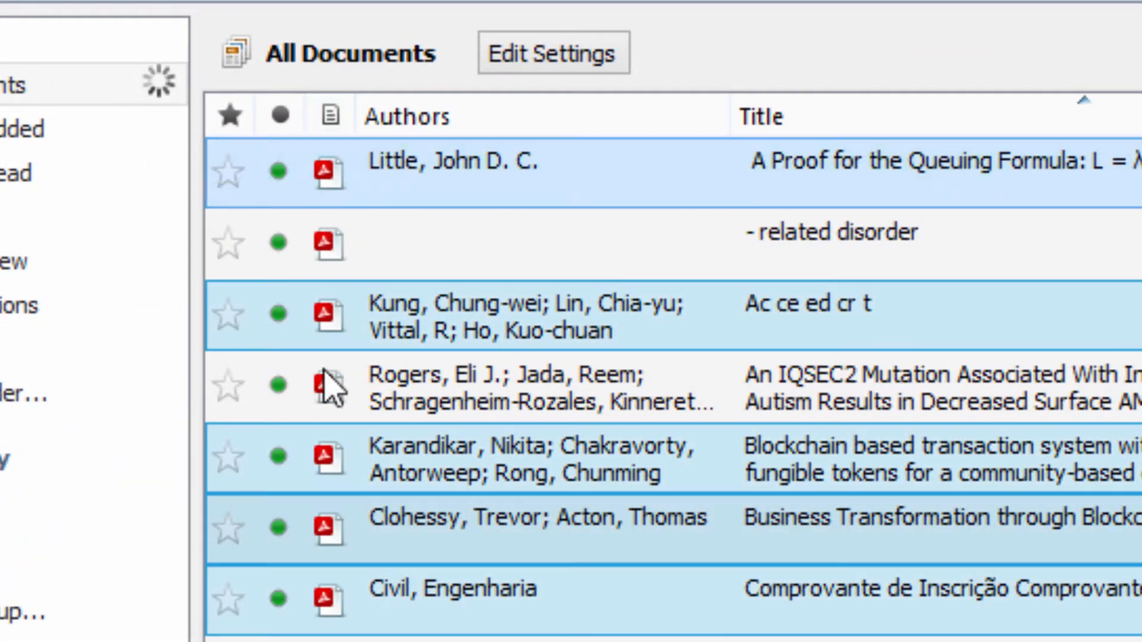
pyautogui.scroll(-4, 329, 382)
pyautogui.scroll(4, 351, 352)
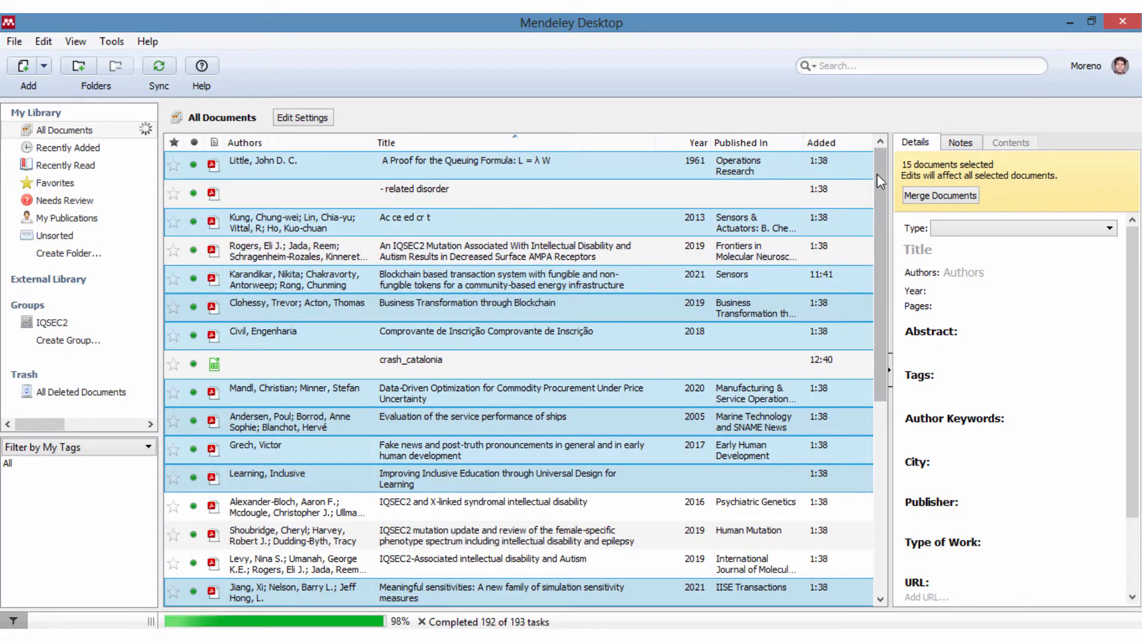
pyautogui.moveTo(876, 174)
pyautogui.mouseDown()
pyautogui.moveTo(868, 323)
pyautogui.moveTo(884, 157)
pyautogui.mouseUp()
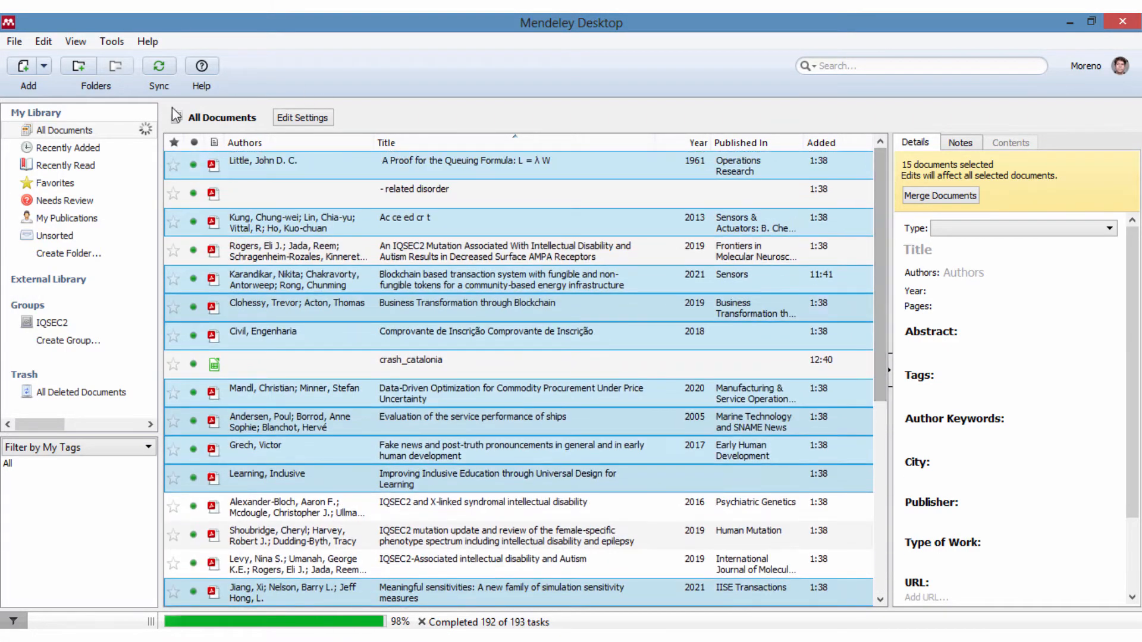
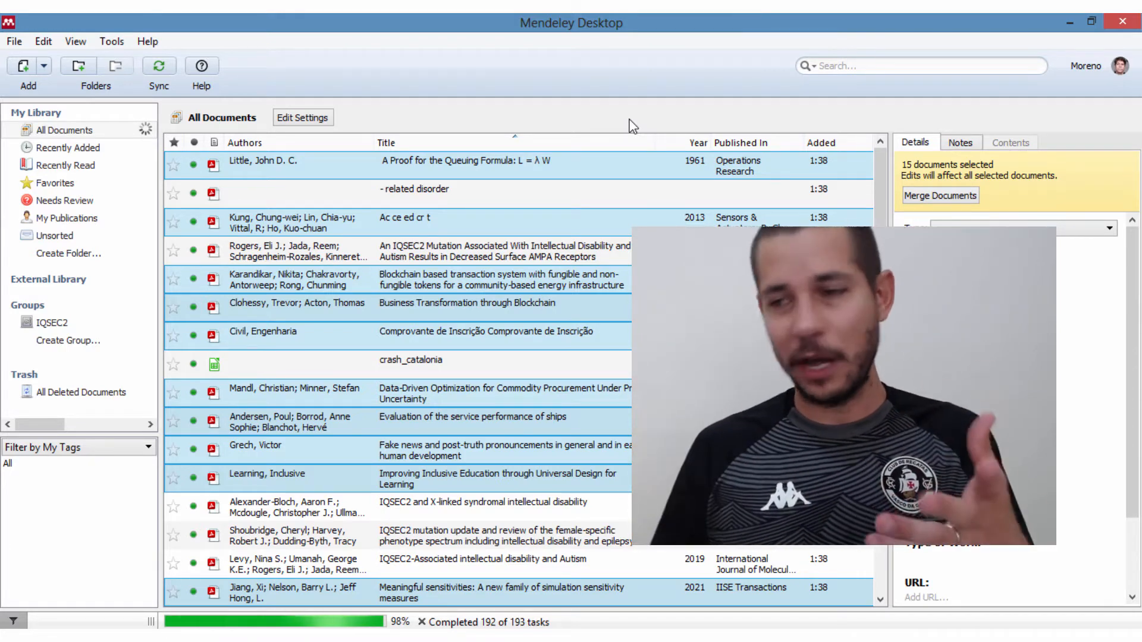
pyautogui.scroll(-4, 492, 458)
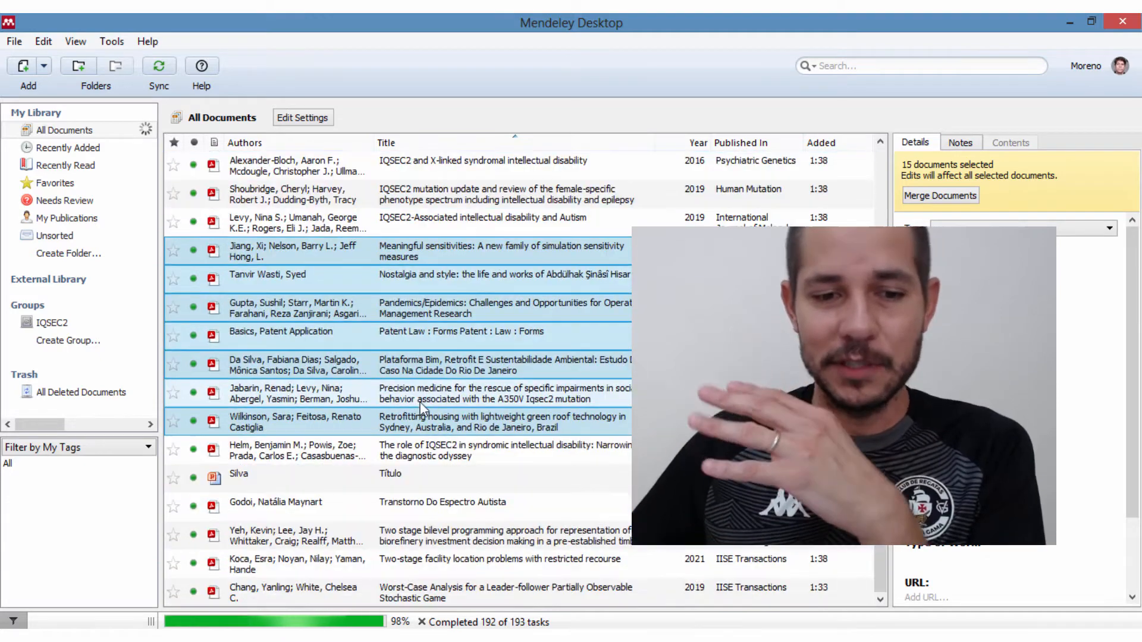
pyautogui.scroll(4, 493, 458)
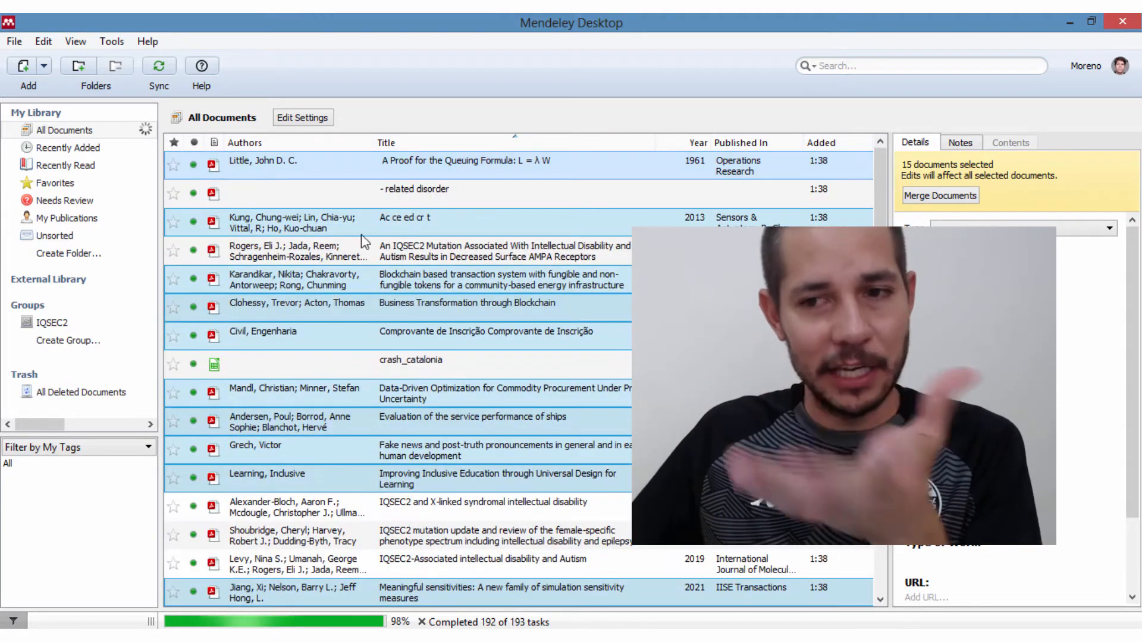
pyautogui.moveTo(880, 190); pyautogui.dragTo(873, 168)
# - Select the "IQSEC2 and X-linked syndromal intellectual disability" article and look over the rest of the document list
pyautogui.click(516, 510)
pyautogui.scroll(-4, 788, 421)
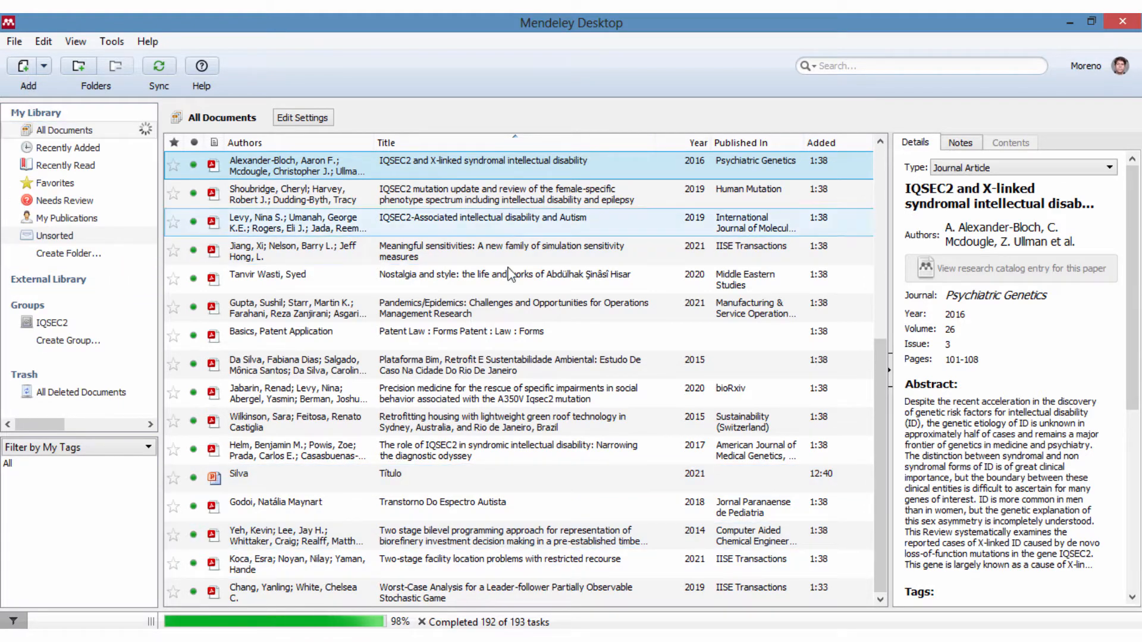
pyautogui.moveTo(876, 364); pyautogui.dragTo(858, 162)
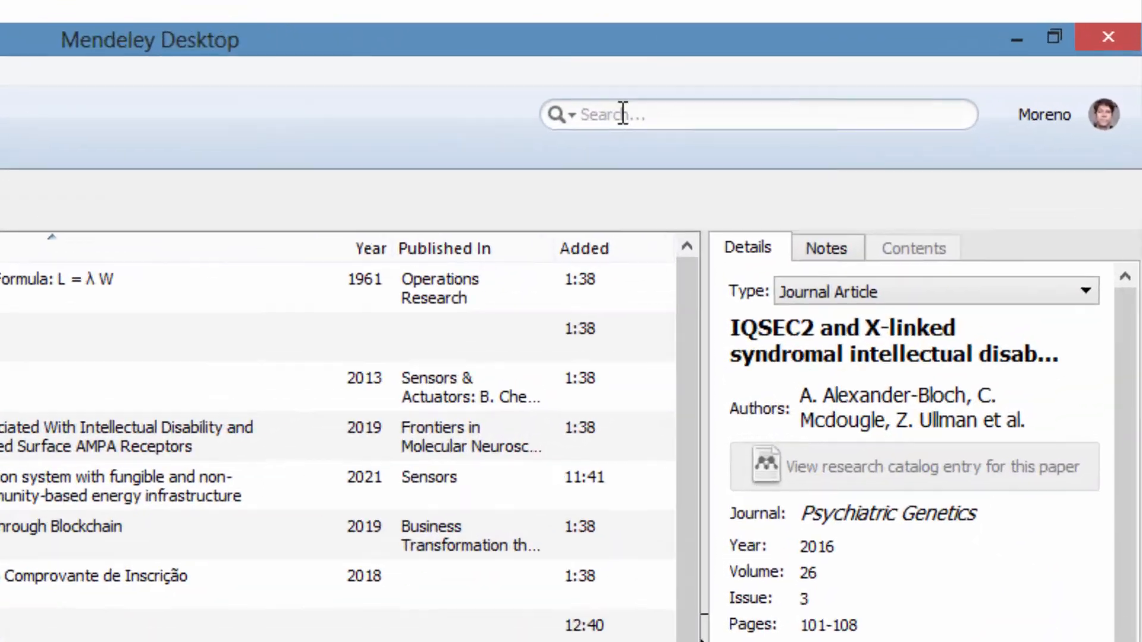
# - Search all documents in the library for "engenhari"
pyautogui.click(857, 66)
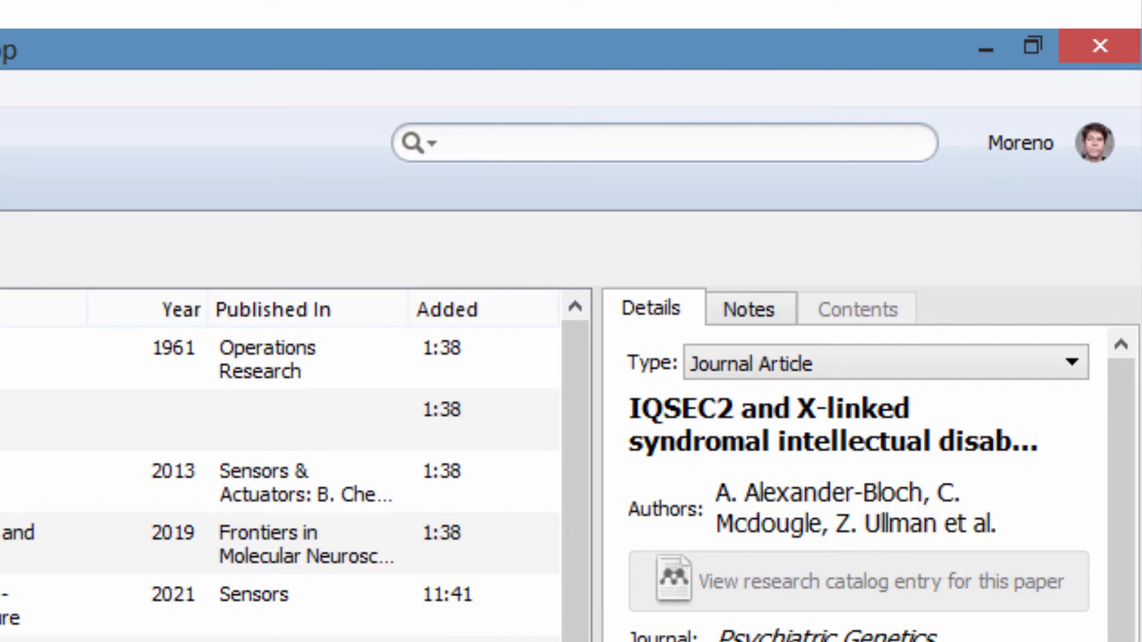
pyautogui.scroll(-5, 280, 535)
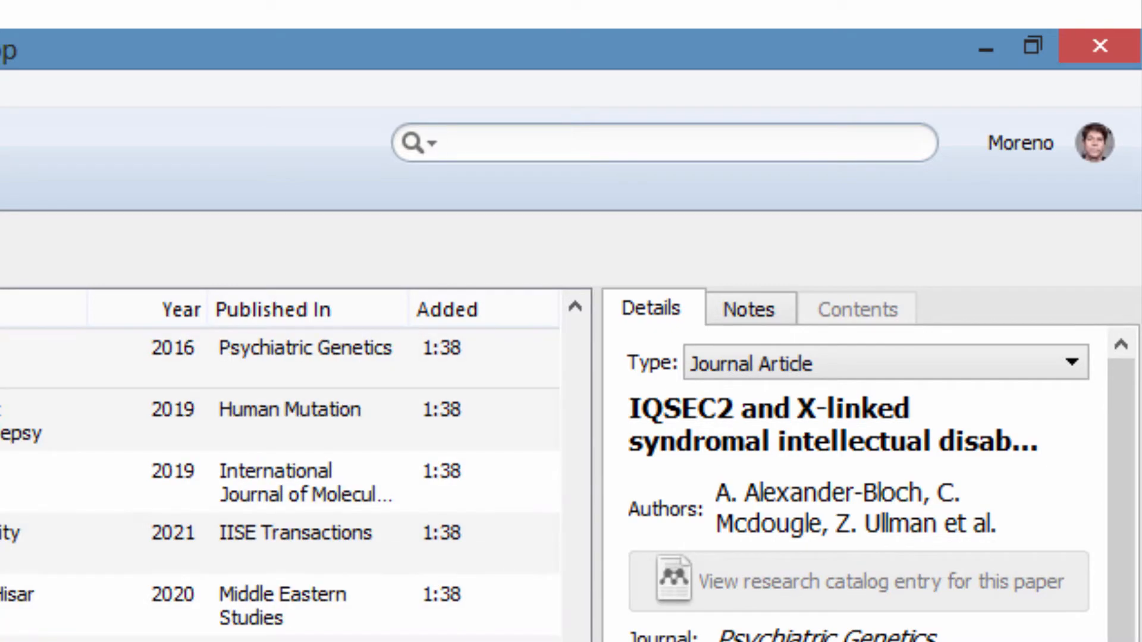
pyautogui.scroll(5, 291, 547)
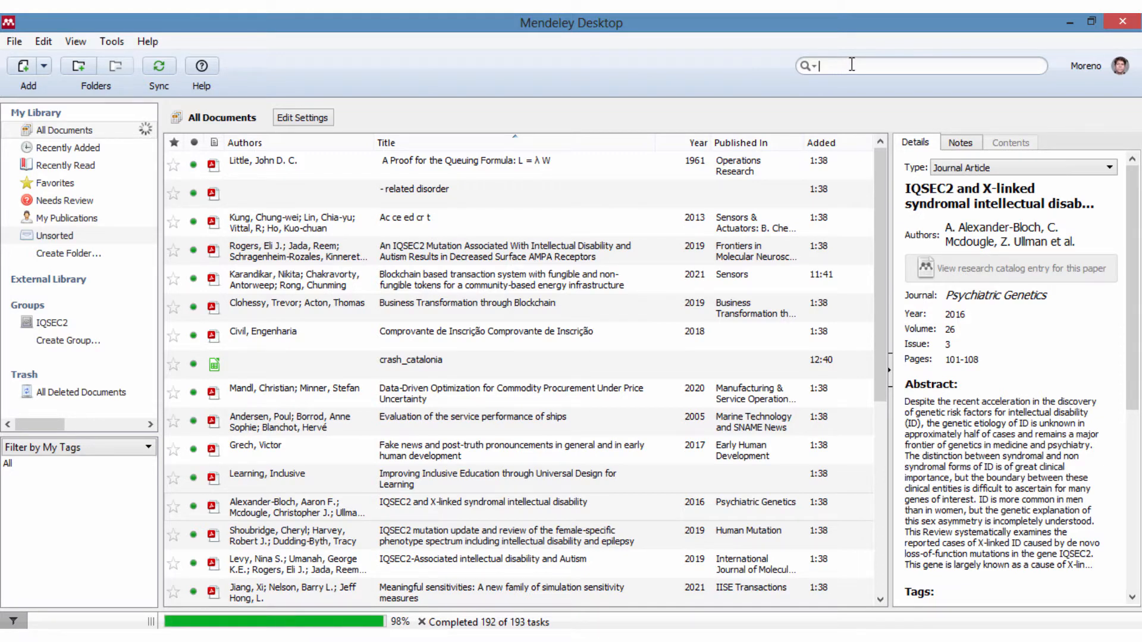
pyautogui.write('engenhar')
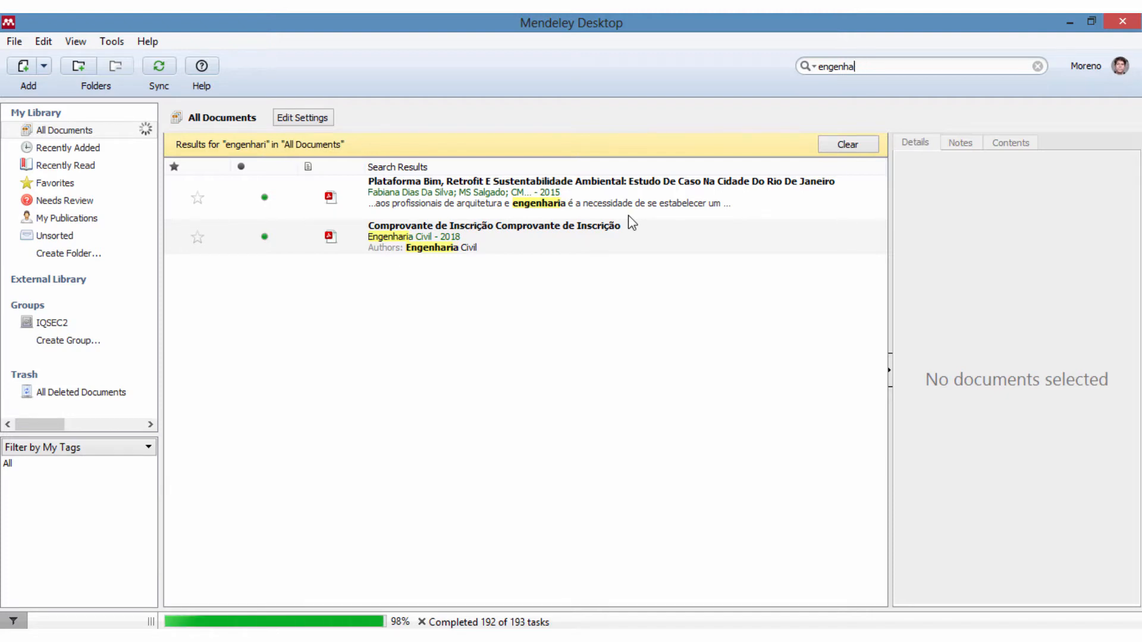
# - Search all documents in the library for an author surname, and clear the search term
pyautogui.hotkey('ctrl', 'a')
pyautogui.write('silva')
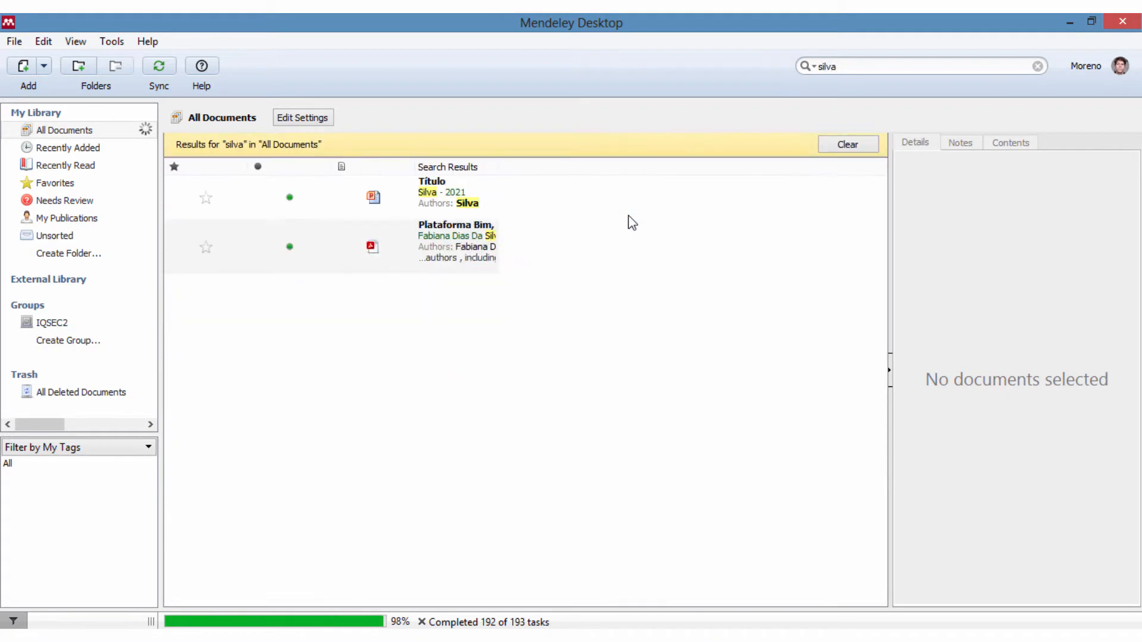
pyautogui.press('BackSpace')
pyautogui.press('BackSpace')
pyautogui.press('BackSpace')
pyautogui.press('BackSpace')
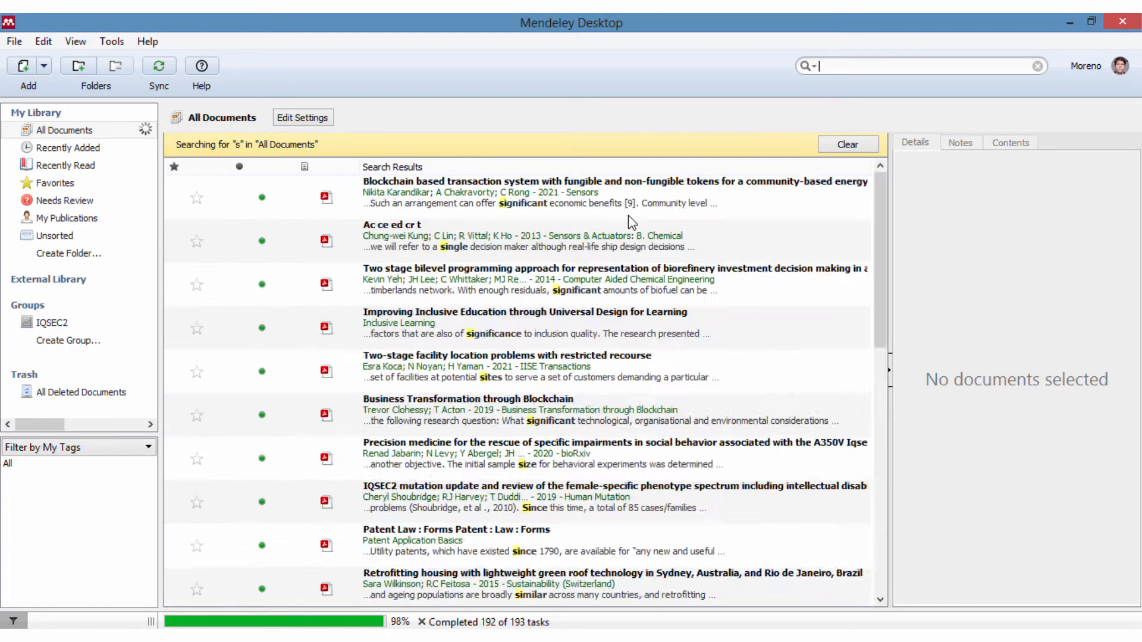
# - Search all documents in the library for "2021", and clear the search
pyautogui.write('202')
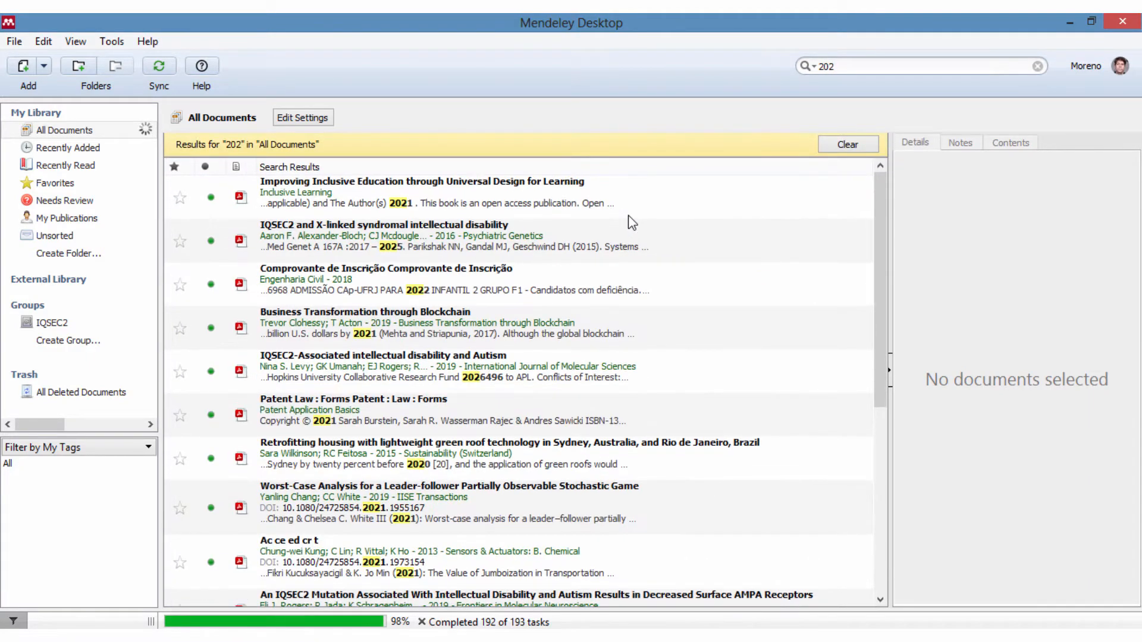
pyautogui.write('1')
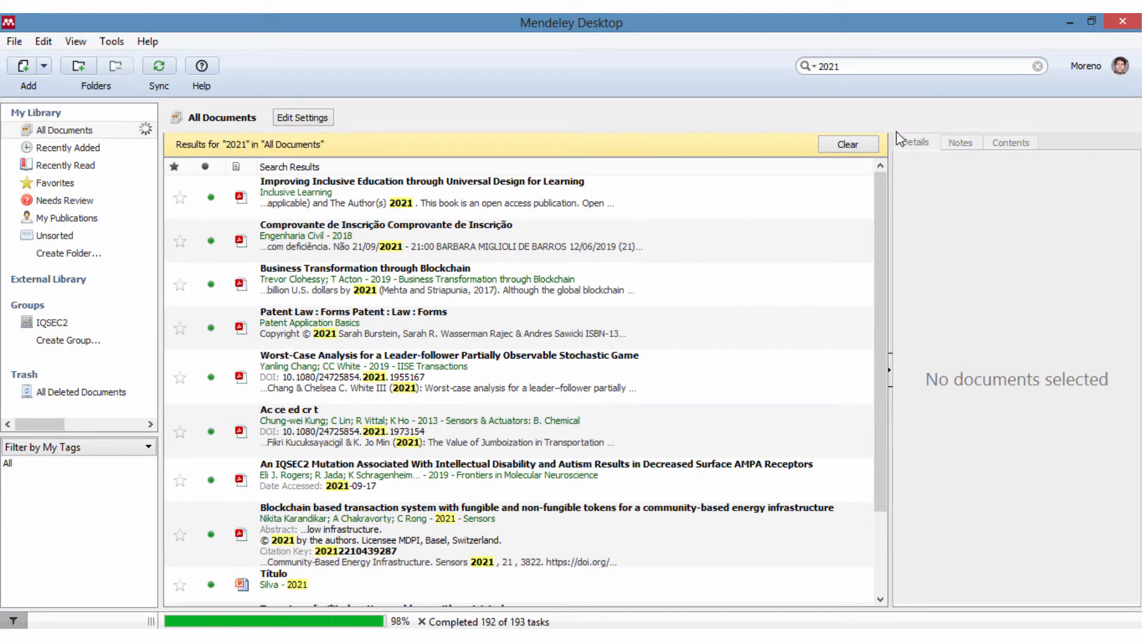
pyautogui.moveTo(823, 67); pyautogui.dragTo(809, 79)
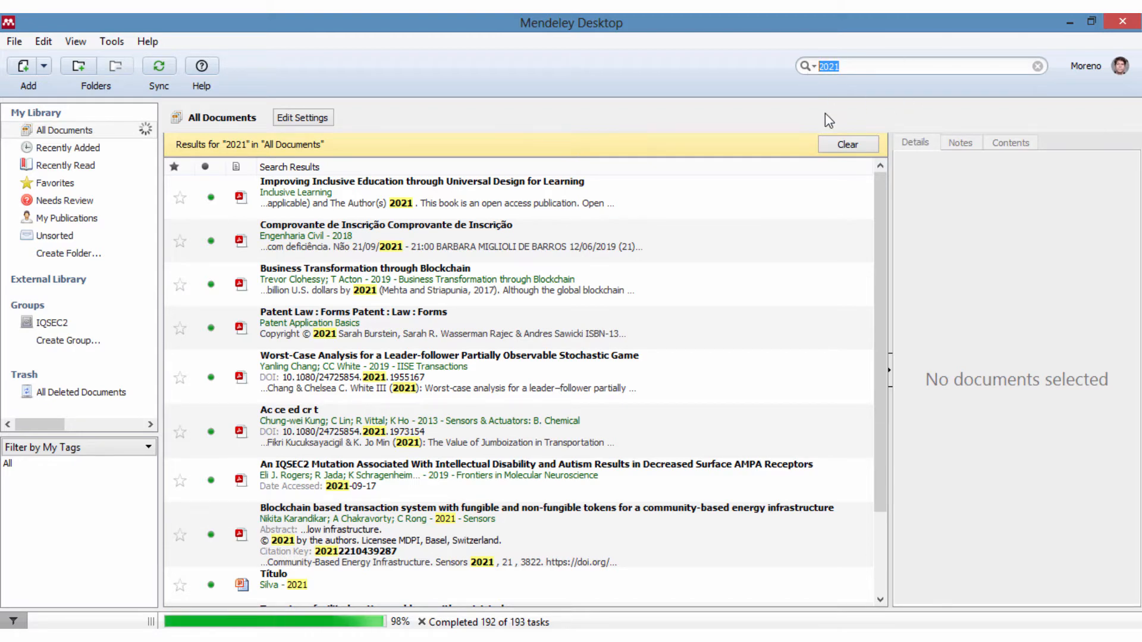
pyautogui.press('BackSpace')
# - Select the "Blockchain based transaction system" article and examine its details, from abstract and keywords to catalog IDs and attached file
pyautogui.click(509, 280)
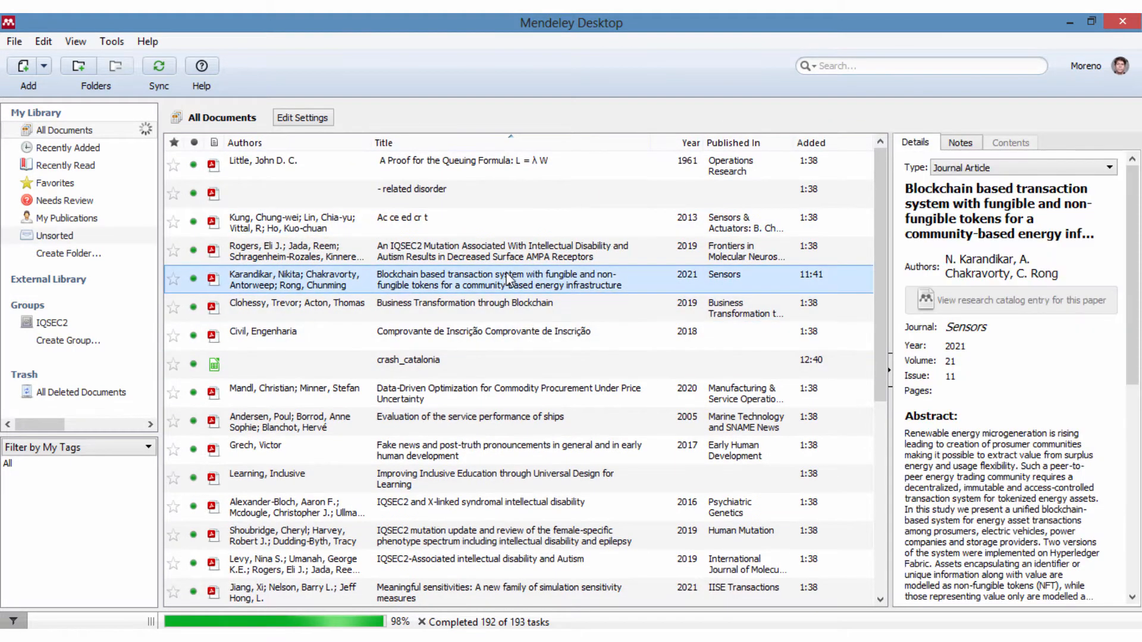
pyautogui.scroll(-7, 972, 369)
pyautogui.scroll(7, 971, 475)
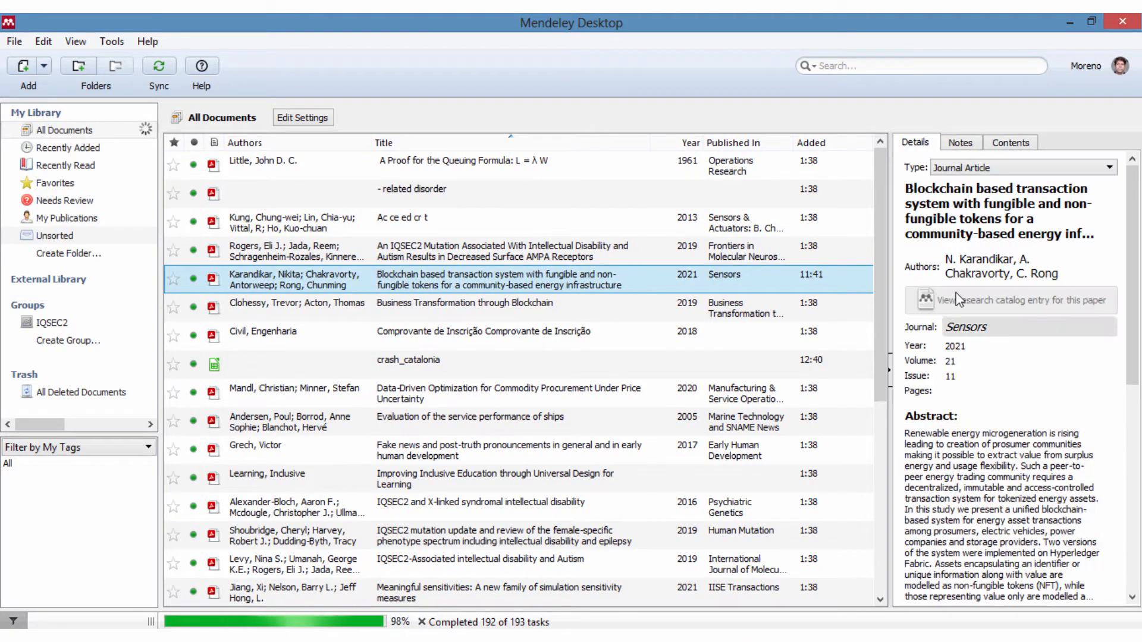
pyautogui.scroll(-1, 914, 325)
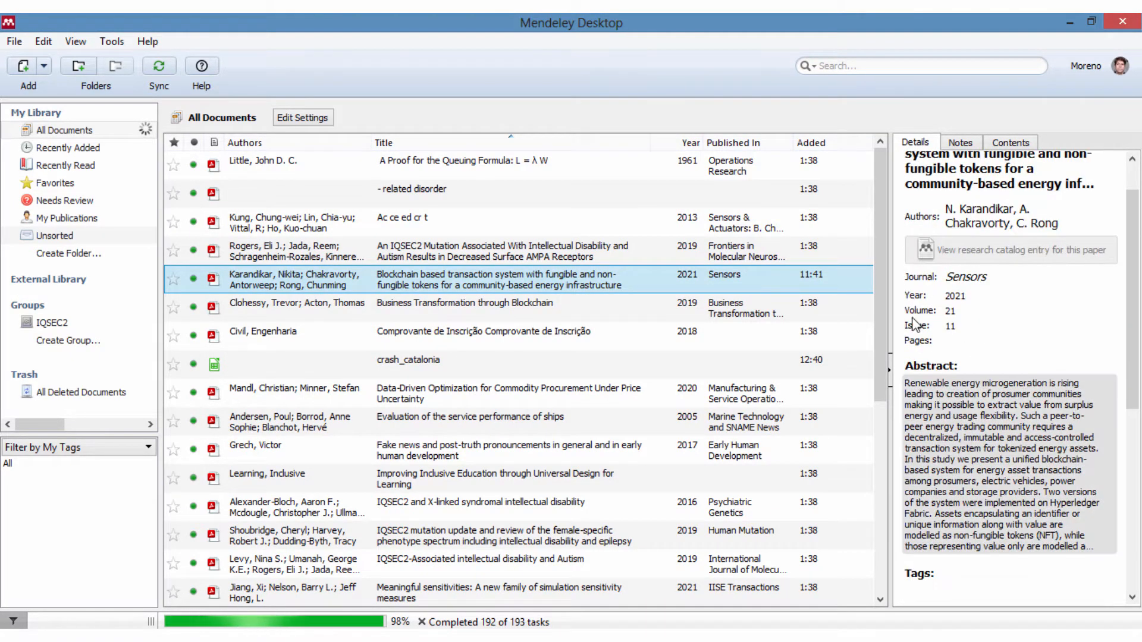
pyautogui.scroll(-5, 927, 345)
pyautogui.scroll(3, 989, 403)
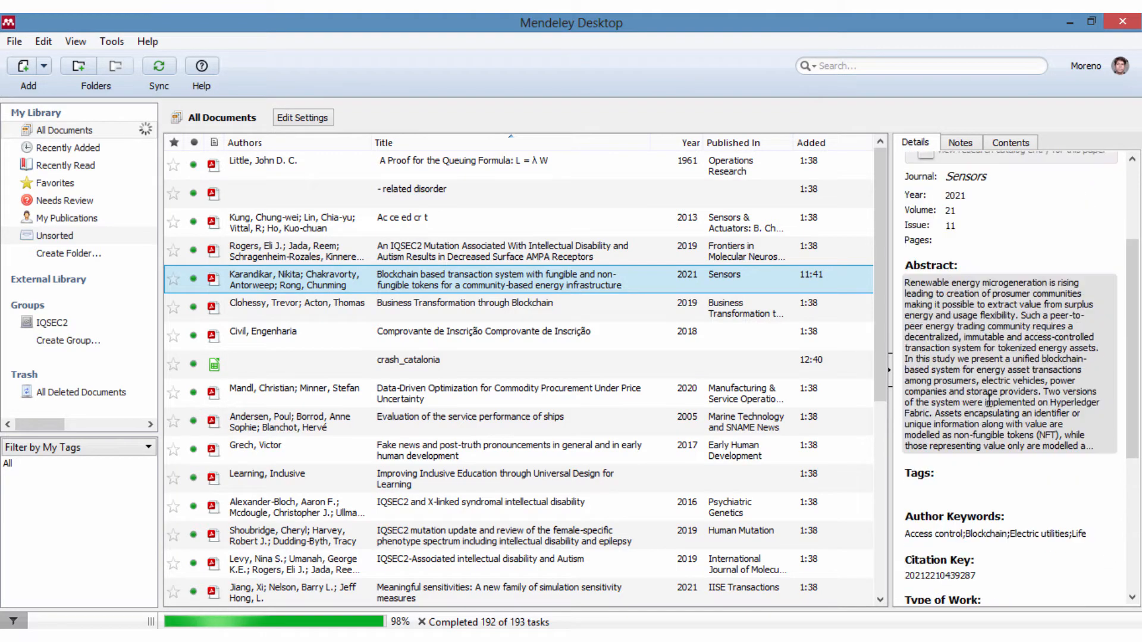
pyautogui.scroll(-5, 989, 402)
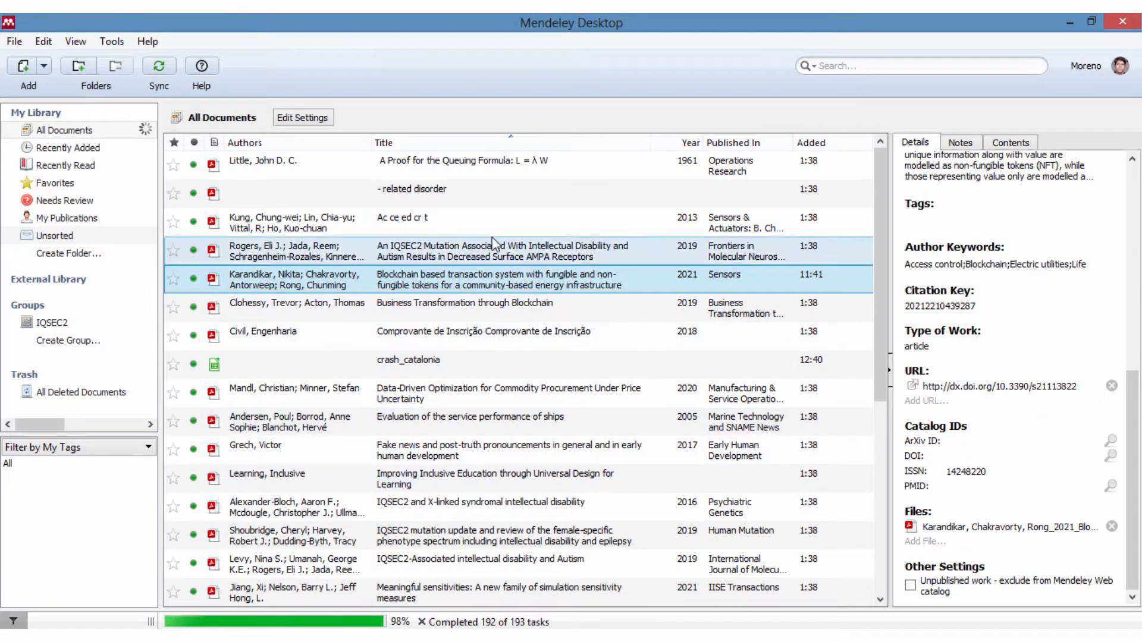
# - Open the PDF of the document titled "Ac ce ed cr t" and examine its cover page, real title, authors and abstract
pyautogui.click(483, 230)
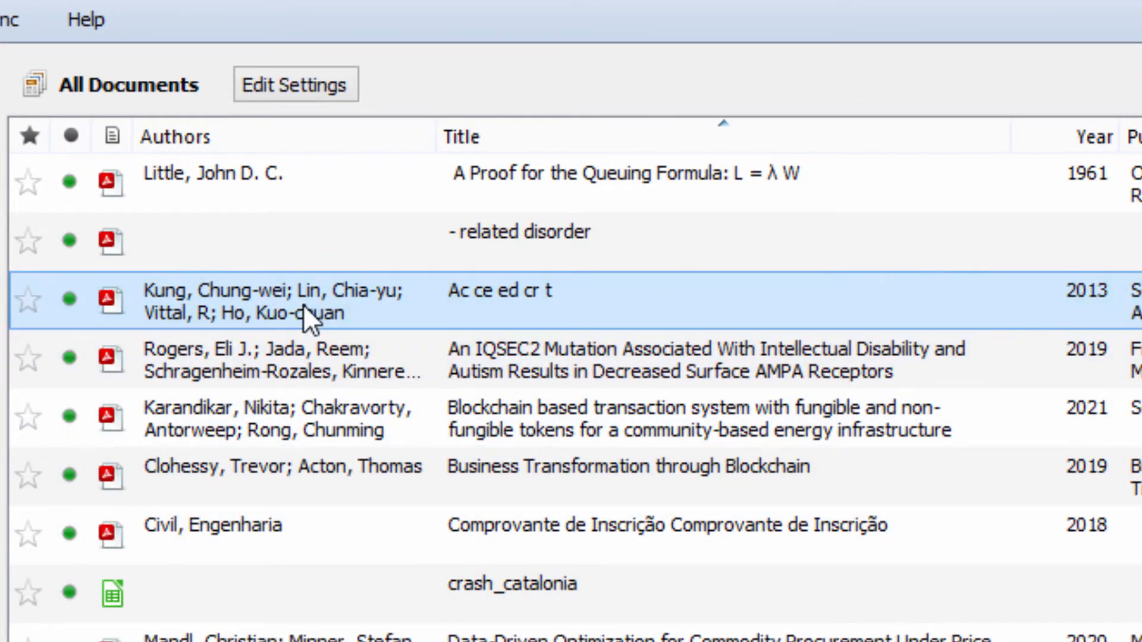
pyautogui.doubleClick(486, 294)
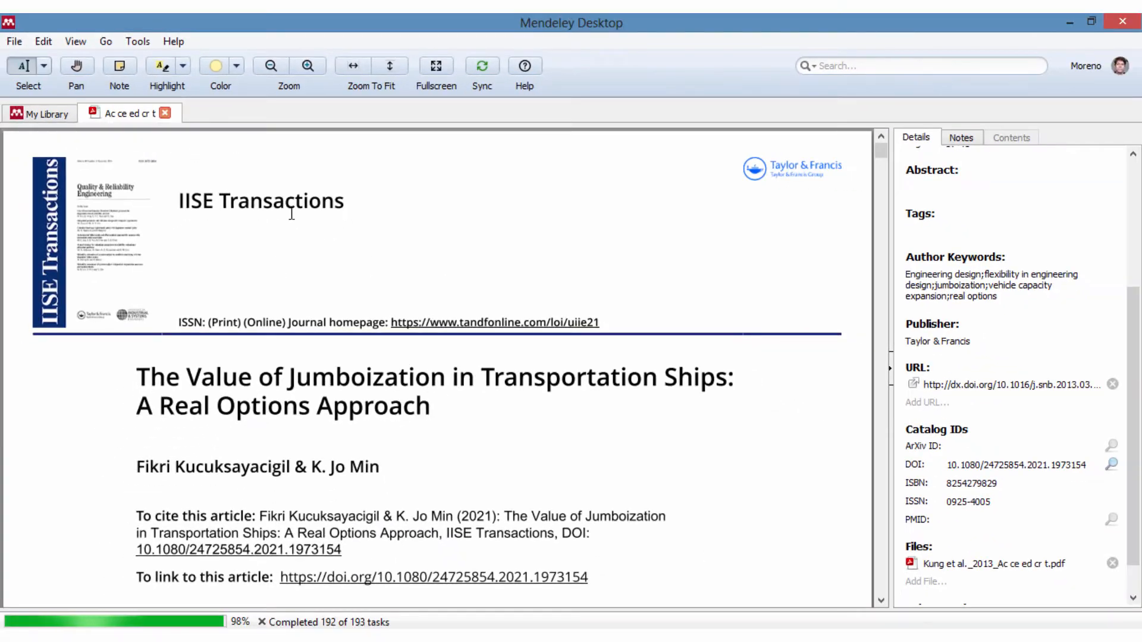
pyautogui.scroll(-3, 292, 214)
pyautogui.scroll(3, 862, 400)
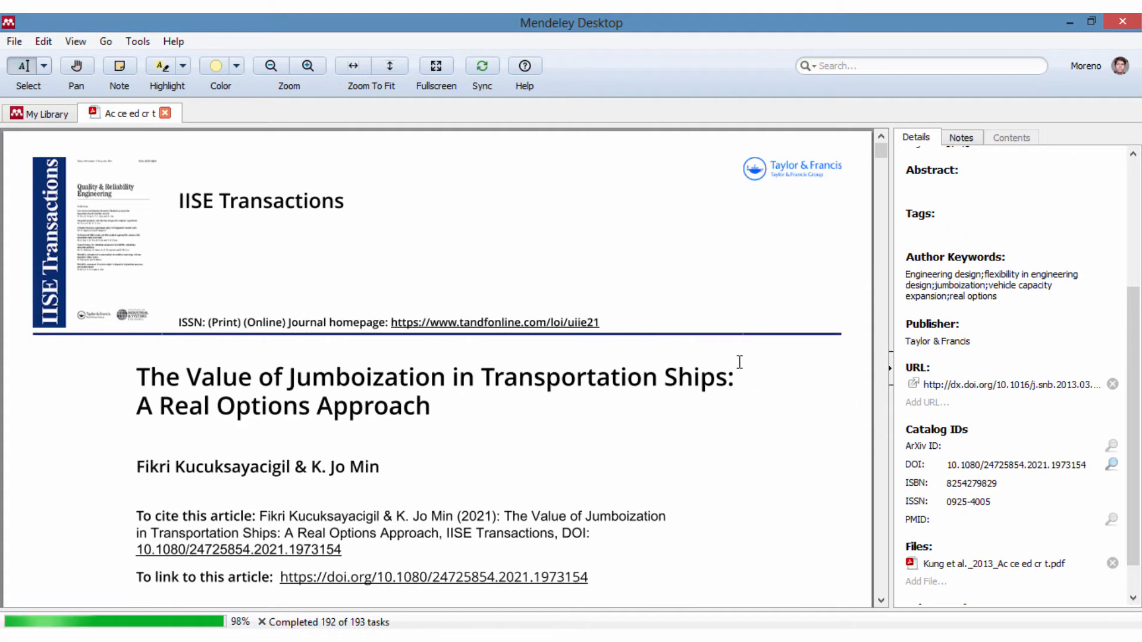
pyautogui.scroll(-3, 714, 315)
pyautogui.scroll(3, 667, 323)
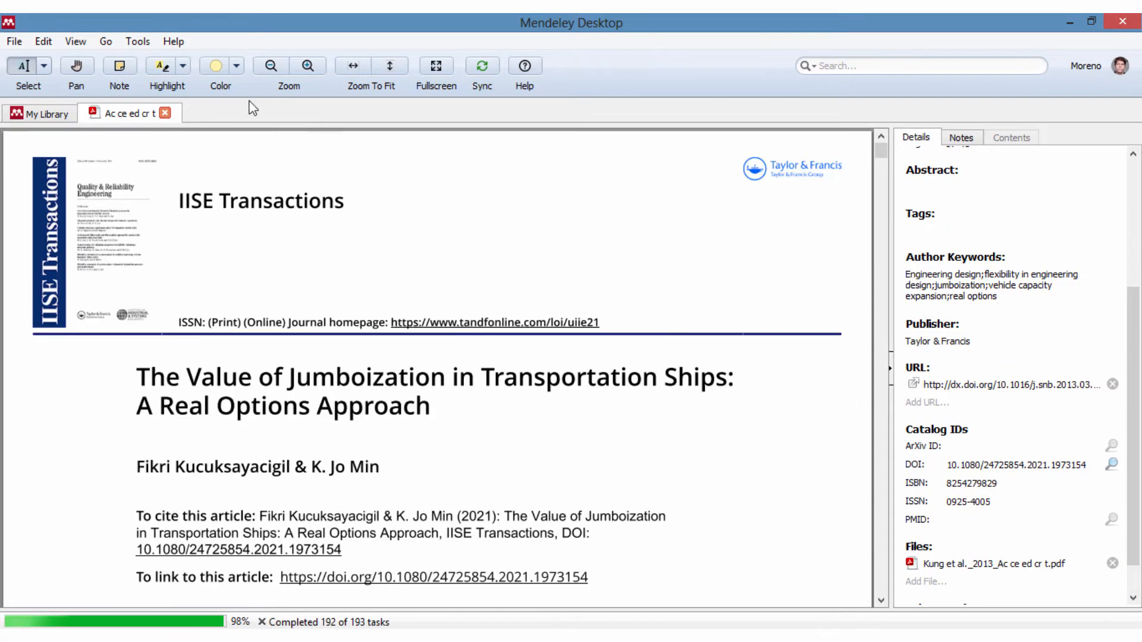
pyautogui.scroll(-3, 461, 285)
pyautogui.scroll(-7, 534, 332)
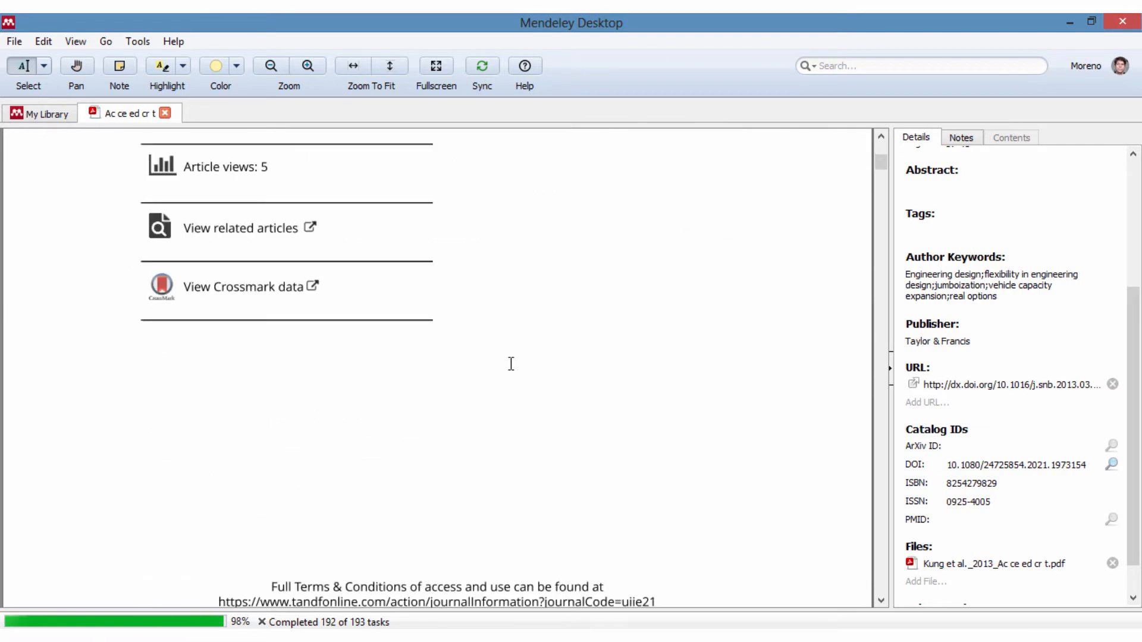
pyautogui.scroll(8, 511, 363)
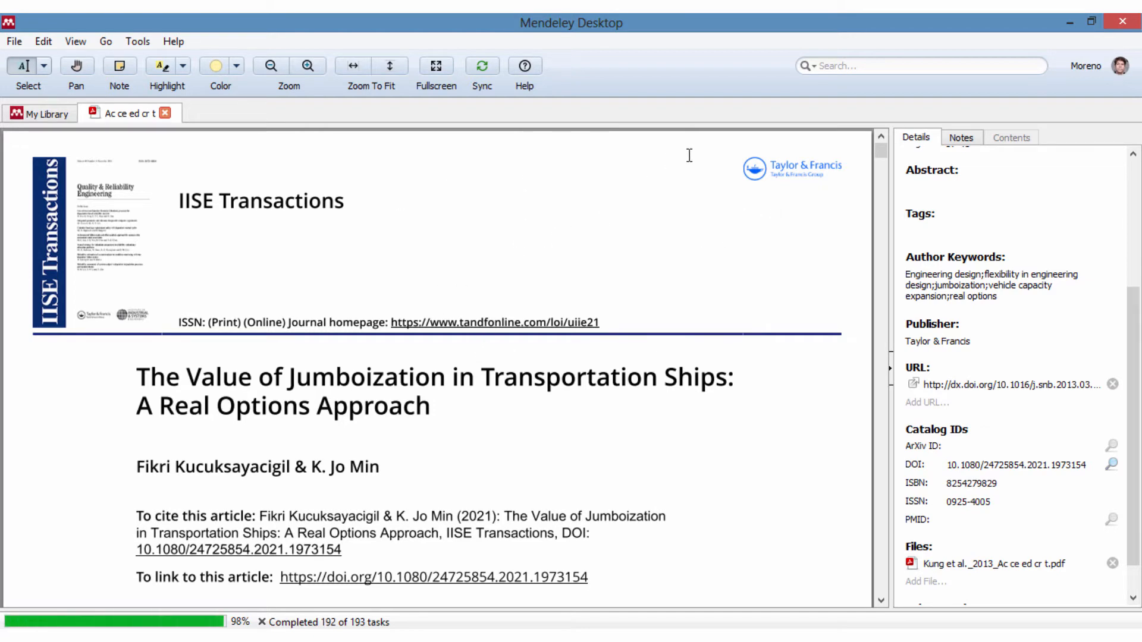
pyautogui.scroll(-12, 511, 376)
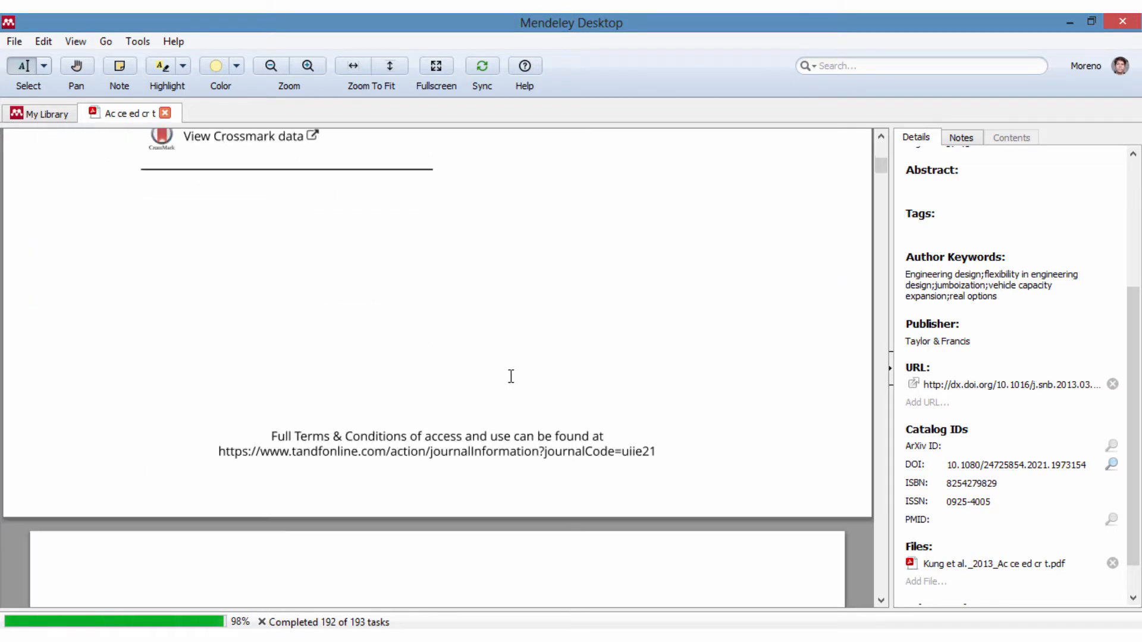
pyautogui.scroll(-3, 511, 376)
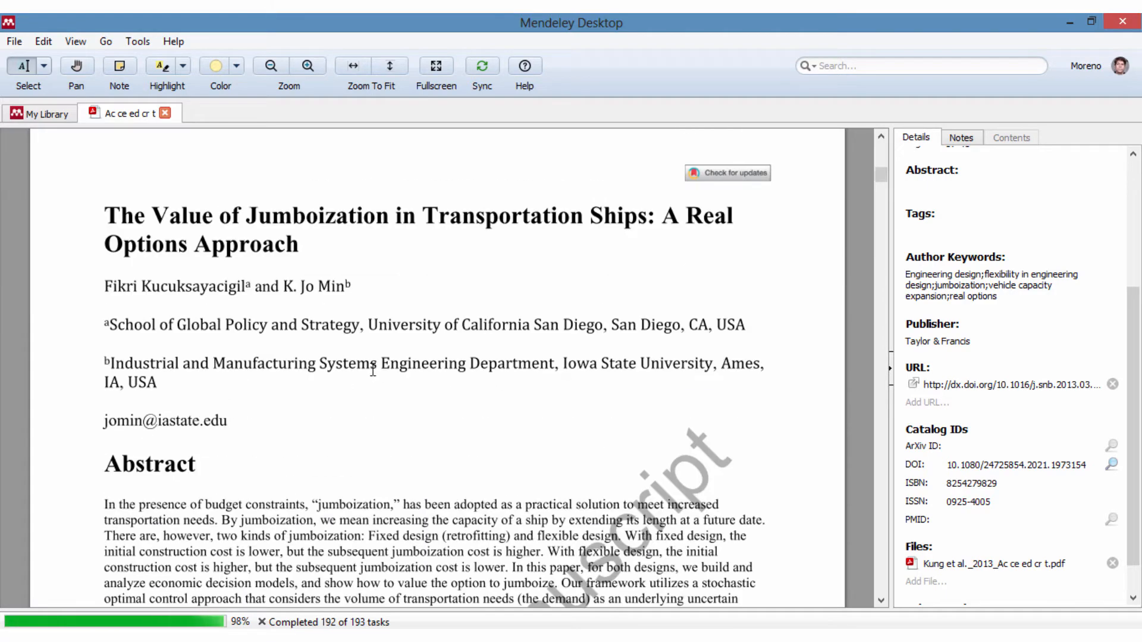
pyautogui.scroll(-3, 413, 348)
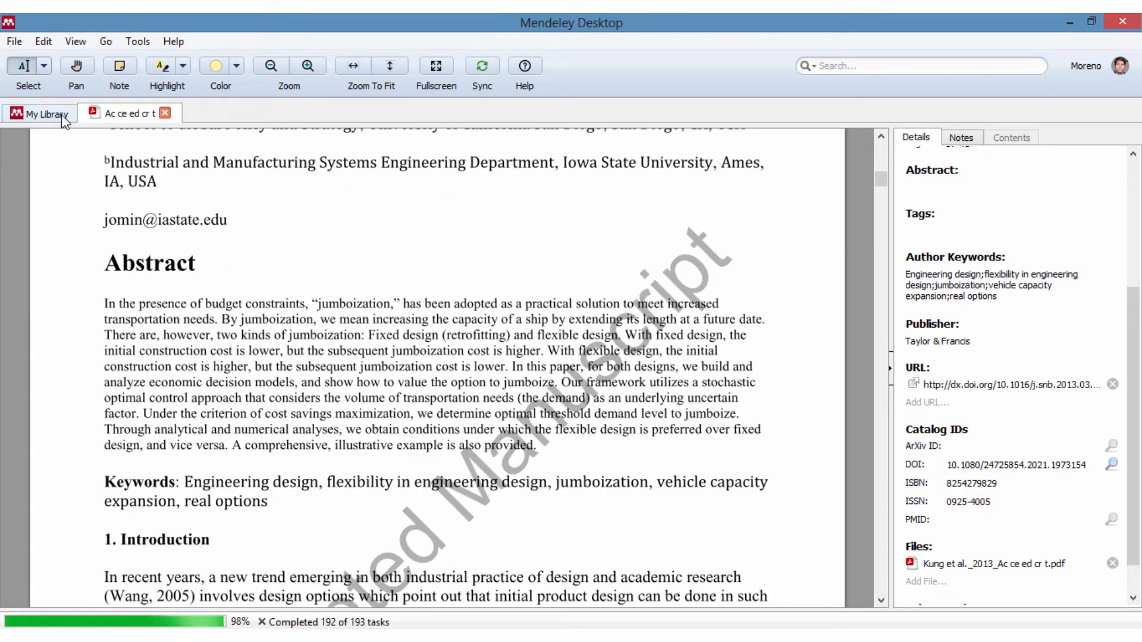
# - Copy the full title "The Value of Jumboization in Transportation Ships: A Real Options Approach" from the PDF's cover page
pyautogui.scroll(15, 454, 349)
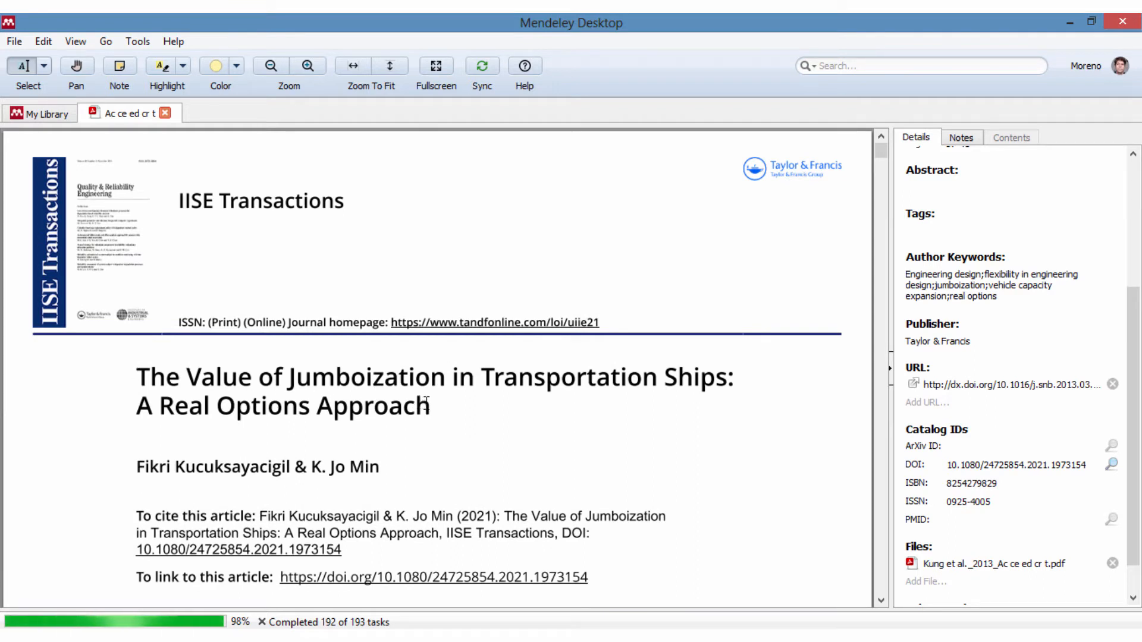
pyautogui.moveTo(427, 405)
pyautogui.mouseDown()
pyautogui.moveTo(135, 370)
pyautogui.moveTo(430, 411)
pyautogui.mouseUp()
pyautogui.click(135, 370)
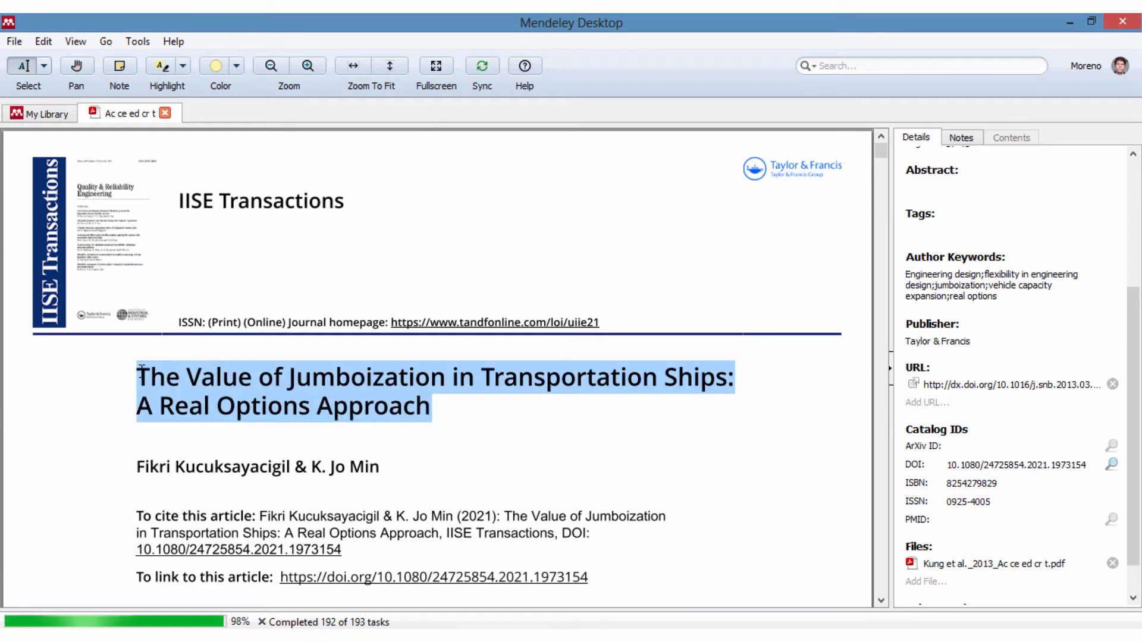
pyautogui.rightClick(149, 378)
pyautogui.click(182, 432)
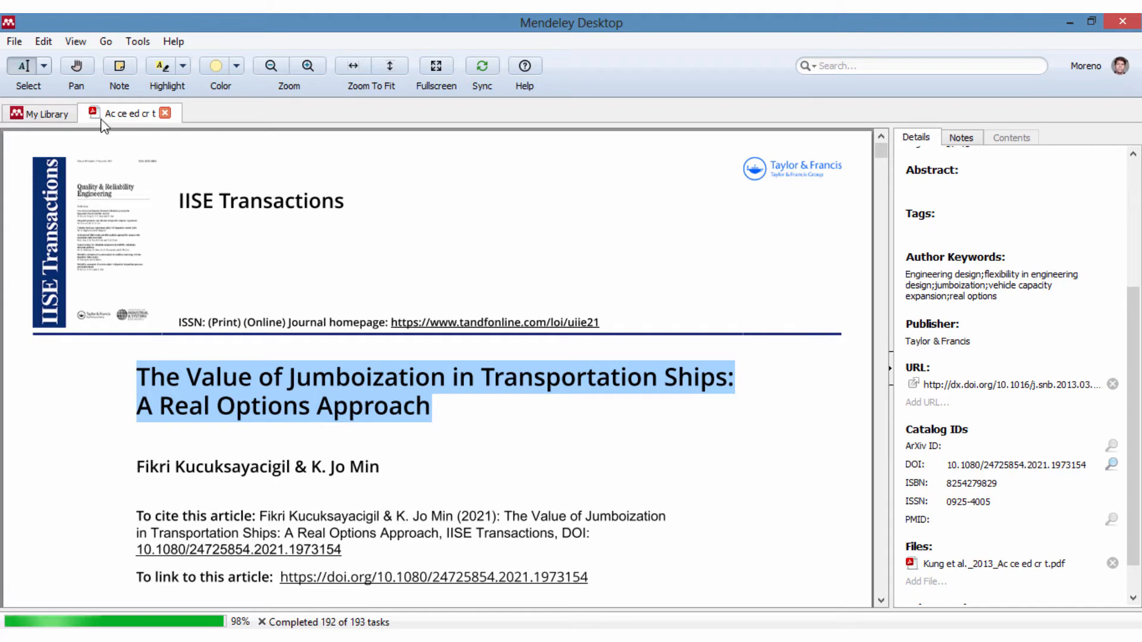
# - Return to the library and replace the title "Ac ce ed cr t" with the copied article title
pyautogui.click(40, 113)
pyautogui.scroll(5, 908, 272)
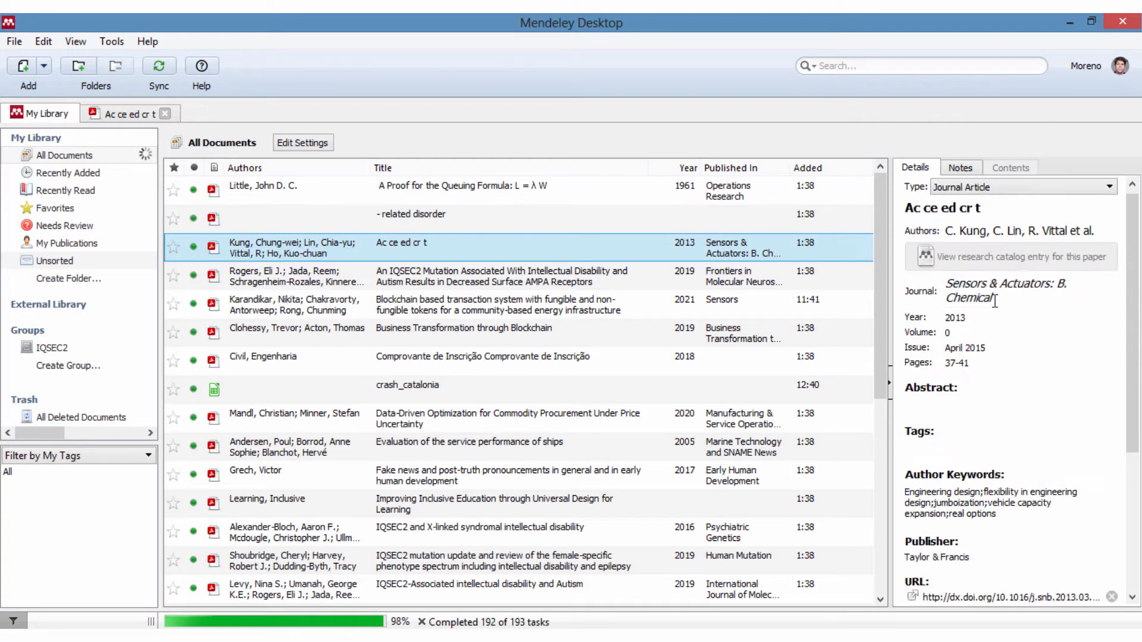
pyautogui.click(939, 213)
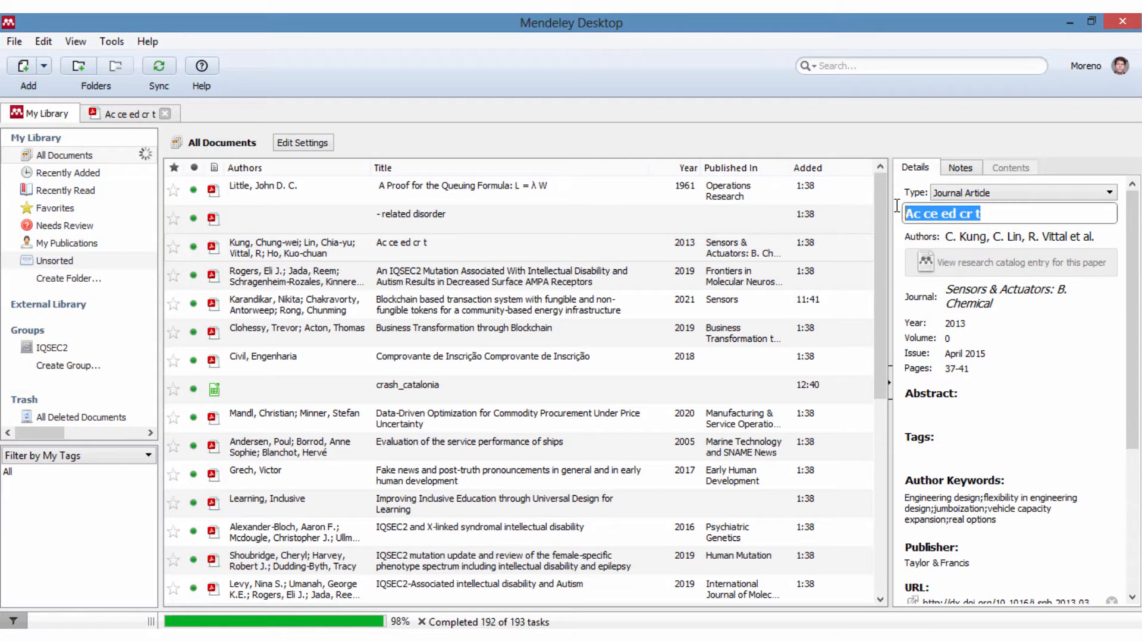
pyautogui.hotkey('ctrl', 'v')
pyautogui.press('Return')
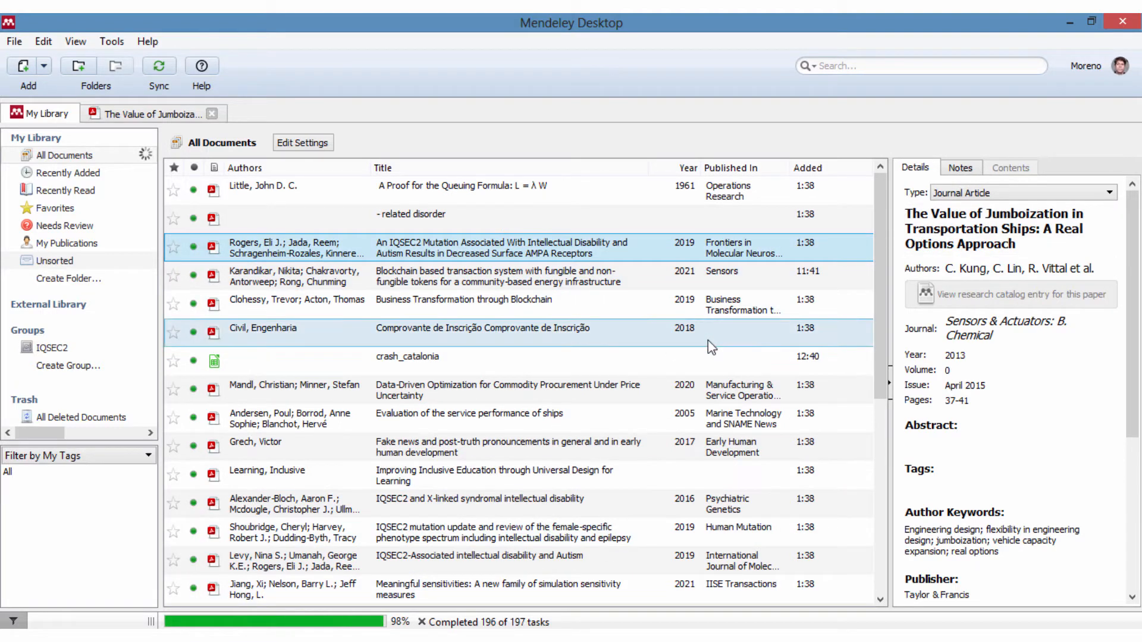
# - Look over the details of the "Business Transformation through Blockchain" document and the rest of the document list
pyautogui.click(532, 272)
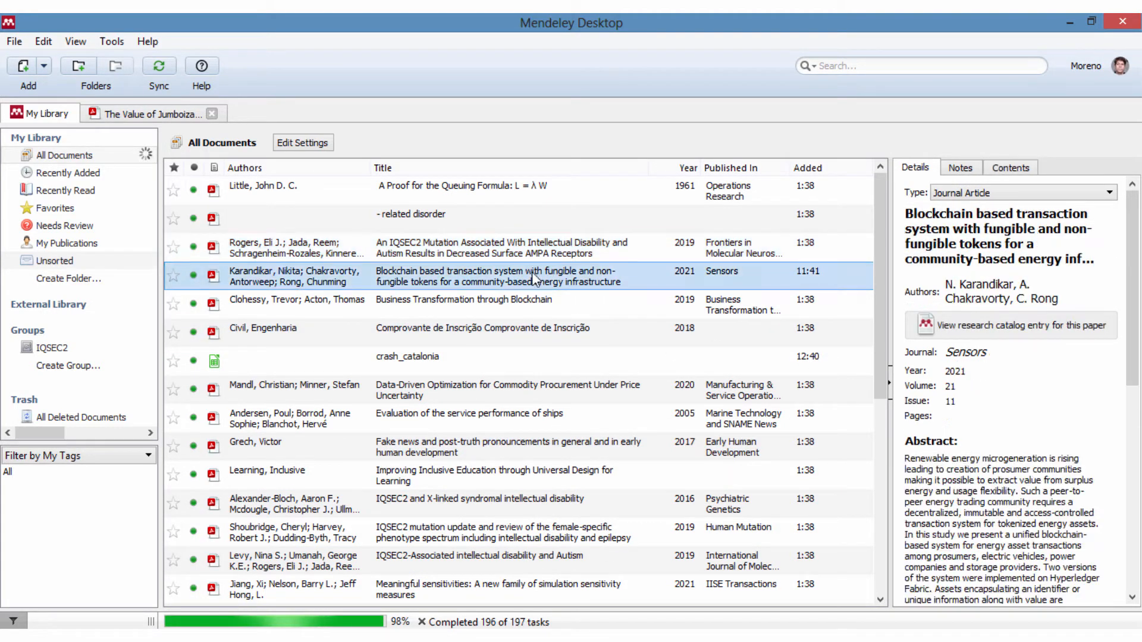
pyautogui.click(547, 314)
pyautogui.scroll(-3, 876, 401)
pyautogui.scroll(-5, 1011, 396)
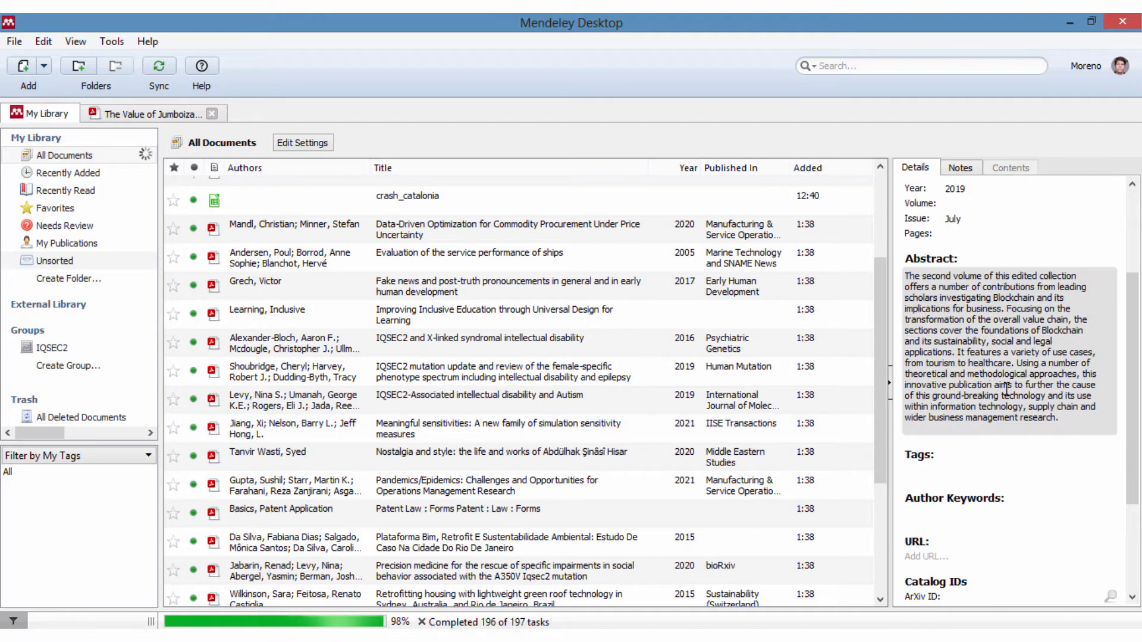
pyautogui.scroll(3, 427, 279)
# - Copy the DOI 10.3390/s21113822 from the URL of the "Blockchain based transaction system" article into its DOI field
pyautogui.click(427, 280)
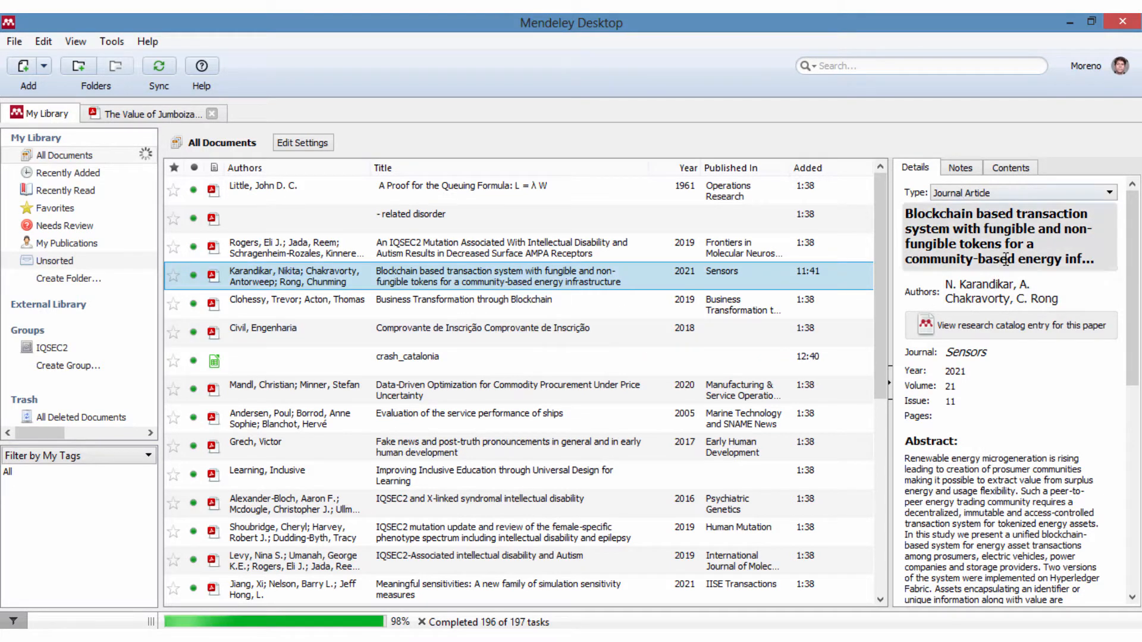
pyautogui.moveTo(1133, 268); pyautogui.dragTo(1134, 489)
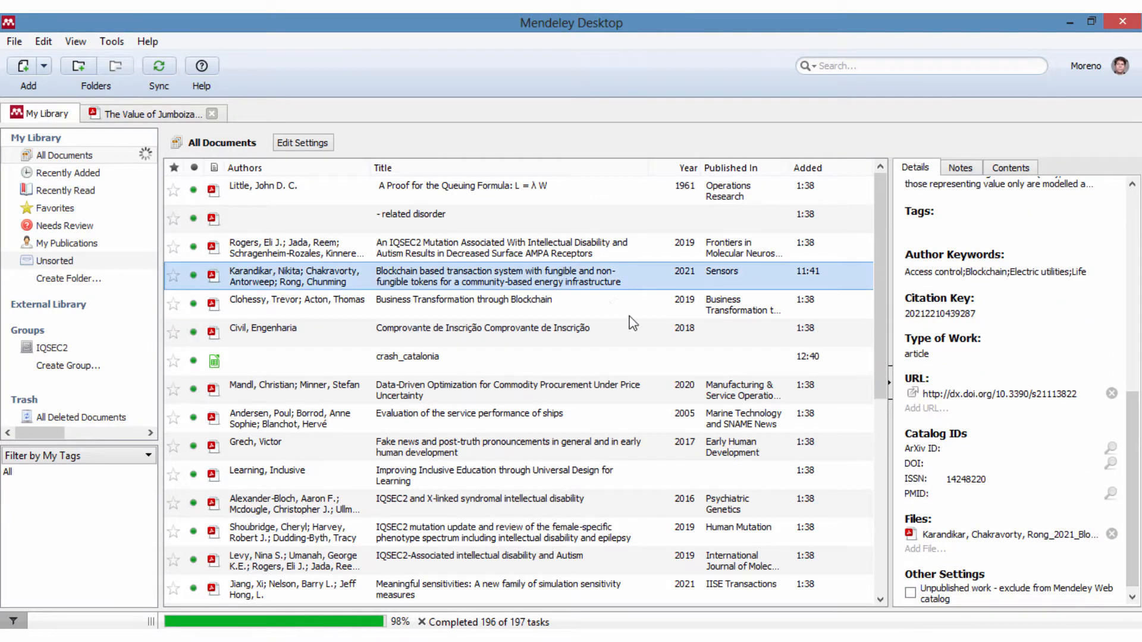
pyautogui.scroll(1, 950, 498)
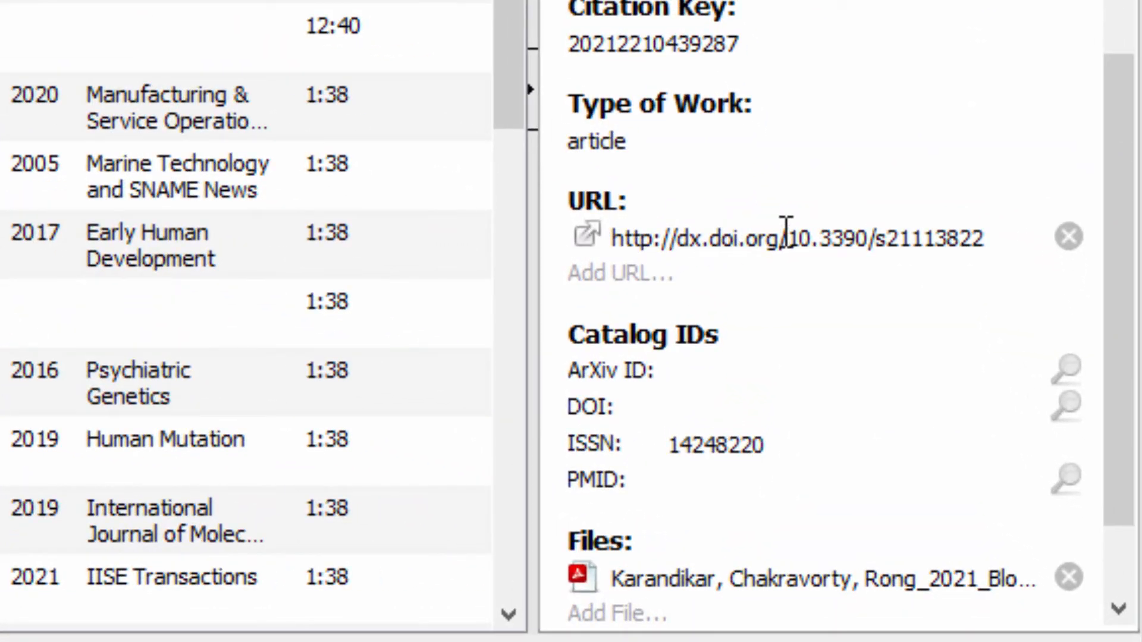
pyautogui.moveTo(795, 240); pyautogui.dragTo(1001, 229)
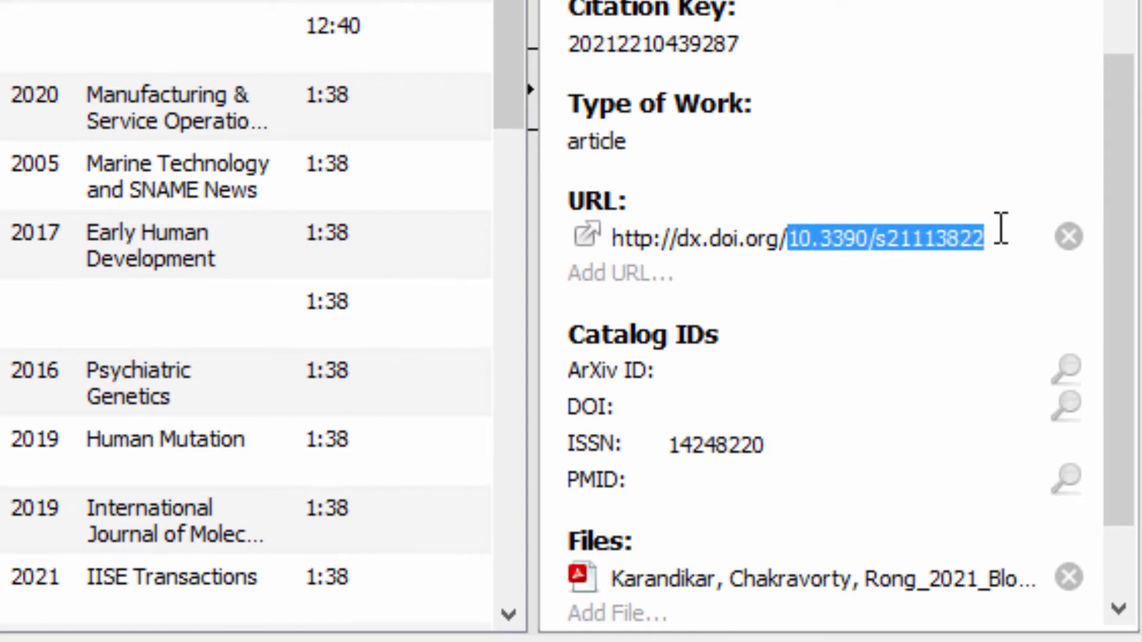
pyautogui.rightClick(820, 238)
pyautogui.click(901, 405)
pyautogui.click(649, 408)
pyautogui.hotkey('ctrl', 'v')
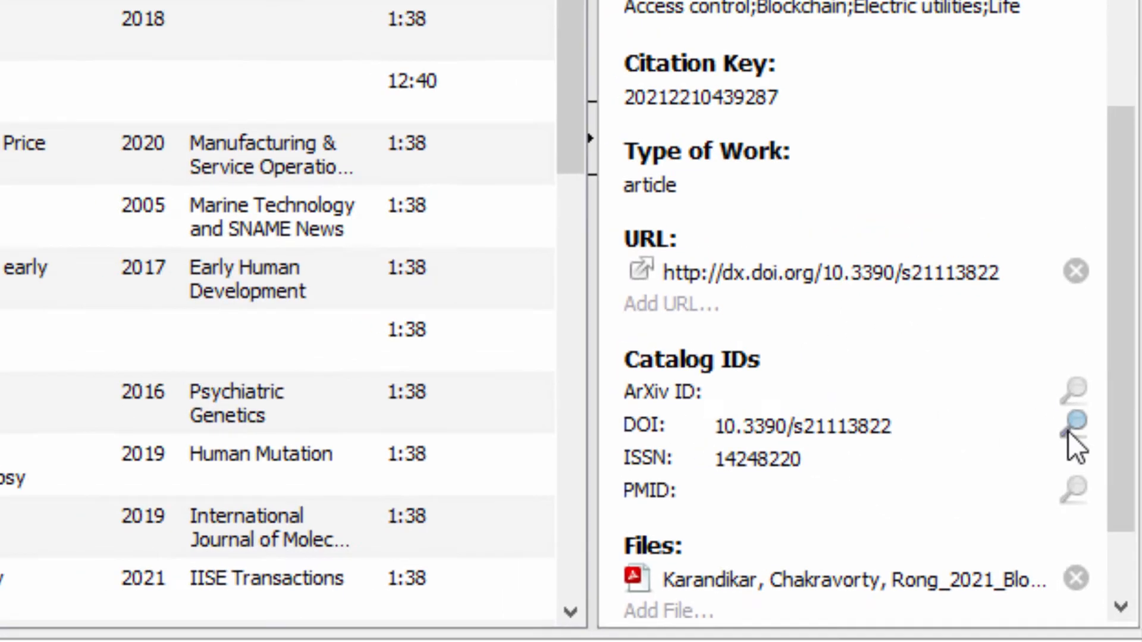
# - Look up the article's metadata by its DOI and review the updated document details
pyautogui.click(1065, 406)
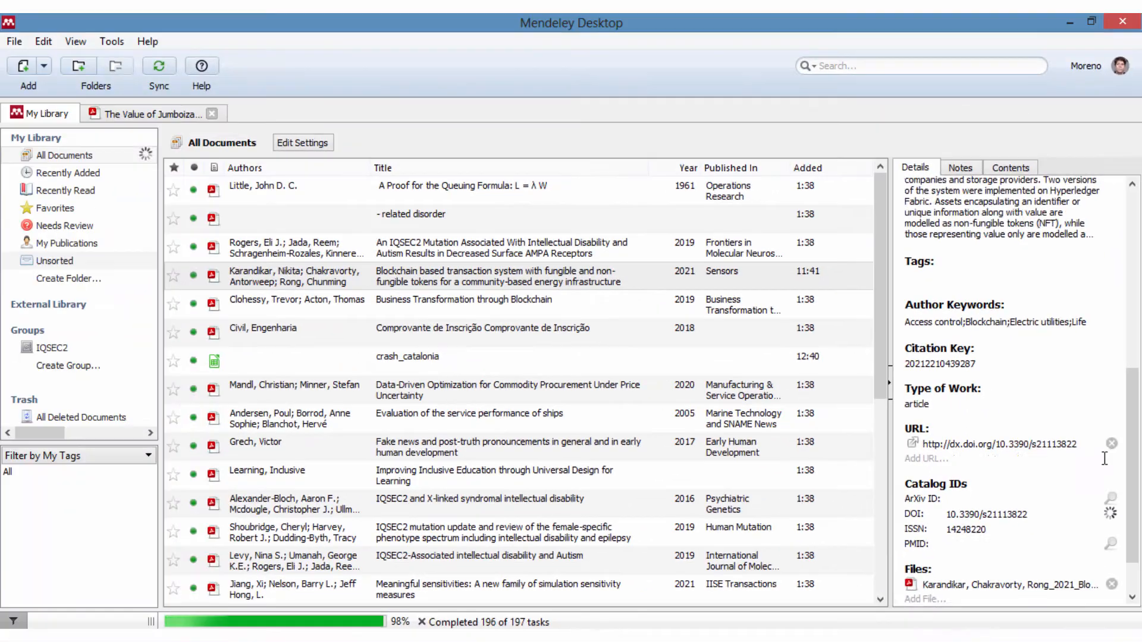
pyautogui.moveTo(1135, 435); pyautogui.dragTo(1136, 483)
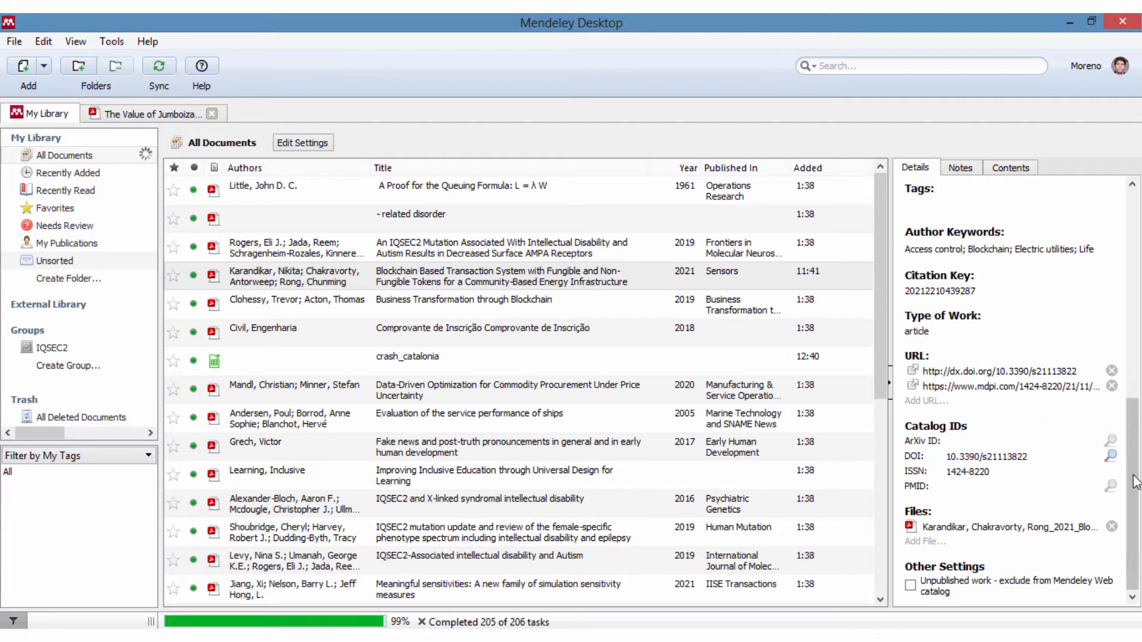
pyautogui.moveTo(1133, 476); pyautogui.dragTo(1132, 284)
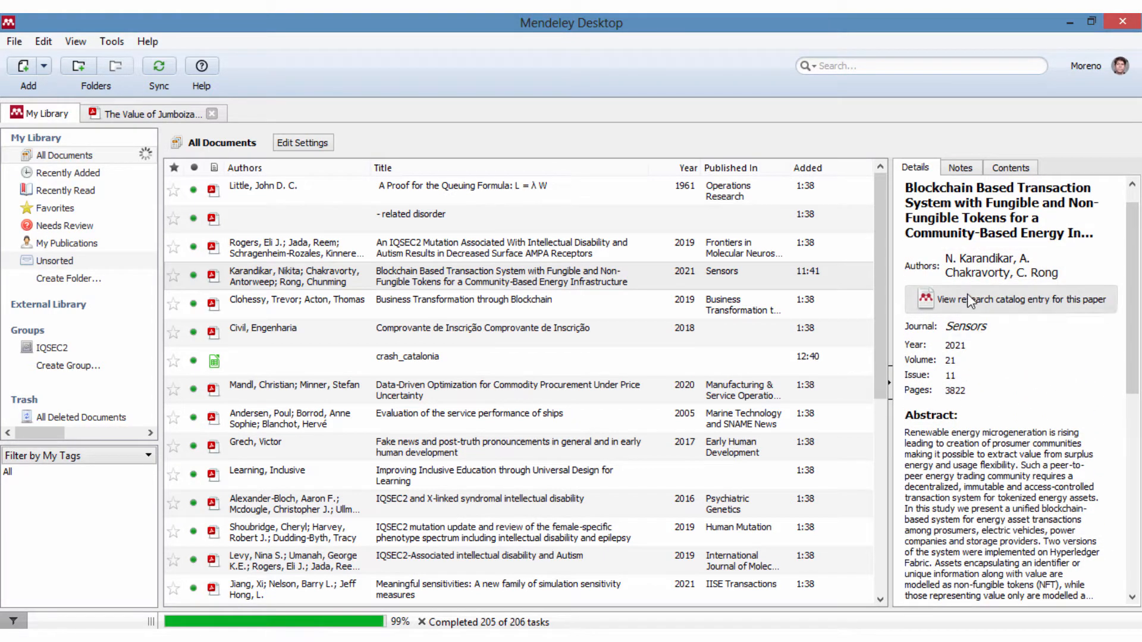
# - Review the DOI and catalog details of the "Blockchain Based Transaction System" article, ending back at its main details
pyautogui.moveTo(1132, 331); pyautogui.dragTo(1133, 491)
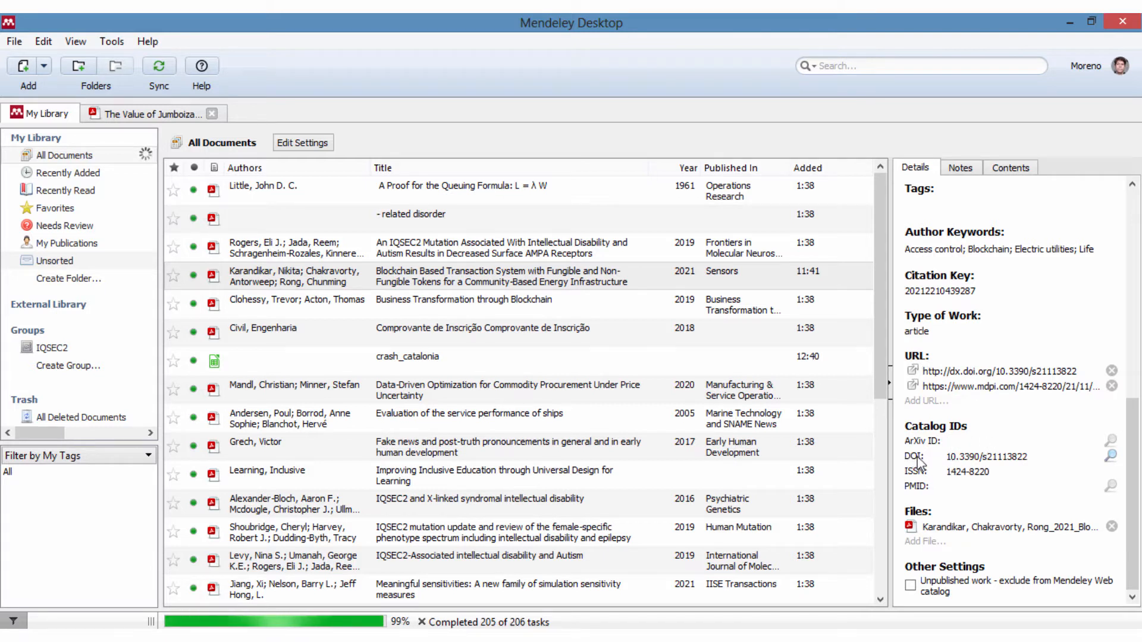
pyautogui.moveTo(948, 458); pyautogui.dragTo(1024, 458)
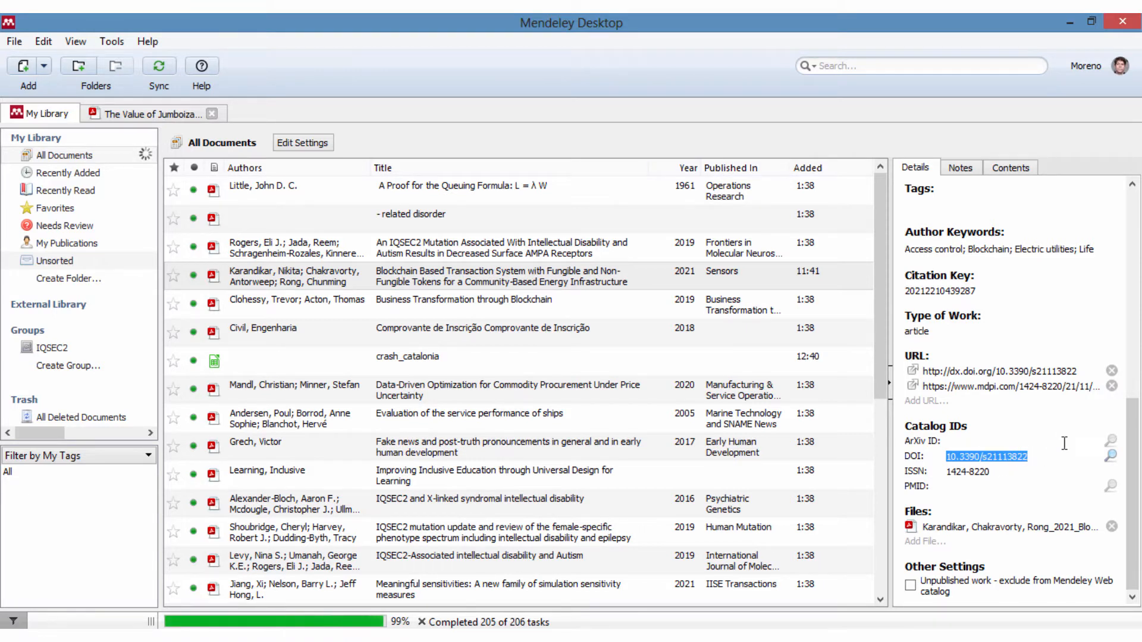
pyautogui.scroll(10, 1064, 443)
pyautogui.click(683, 288)
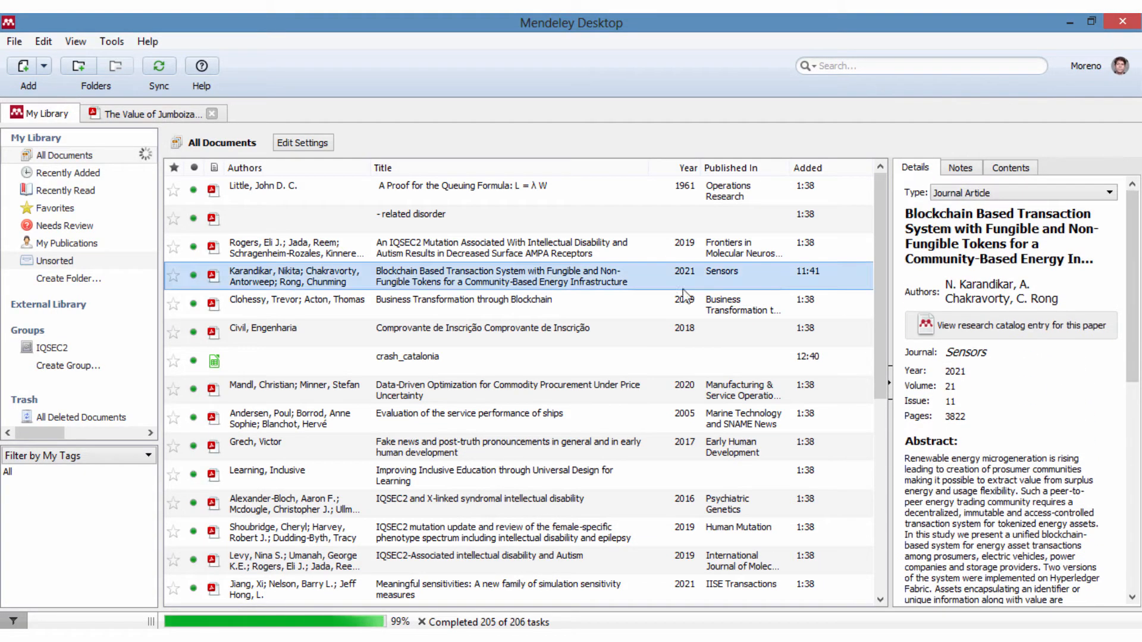
# - Look over the details of the IQSEC2 mutation article on AMPA receptors and of "Business Transformation through Blockchain"
pyautogui.click(510, 254)
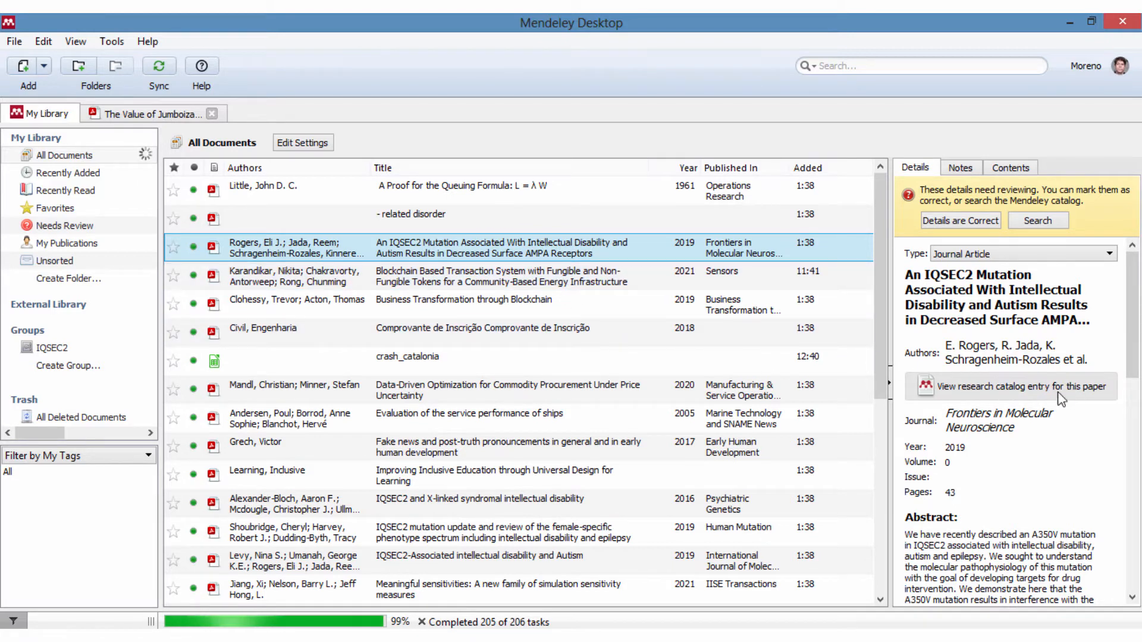
pyautogui.click(504, 327)
pyautogui.click(523, 305)
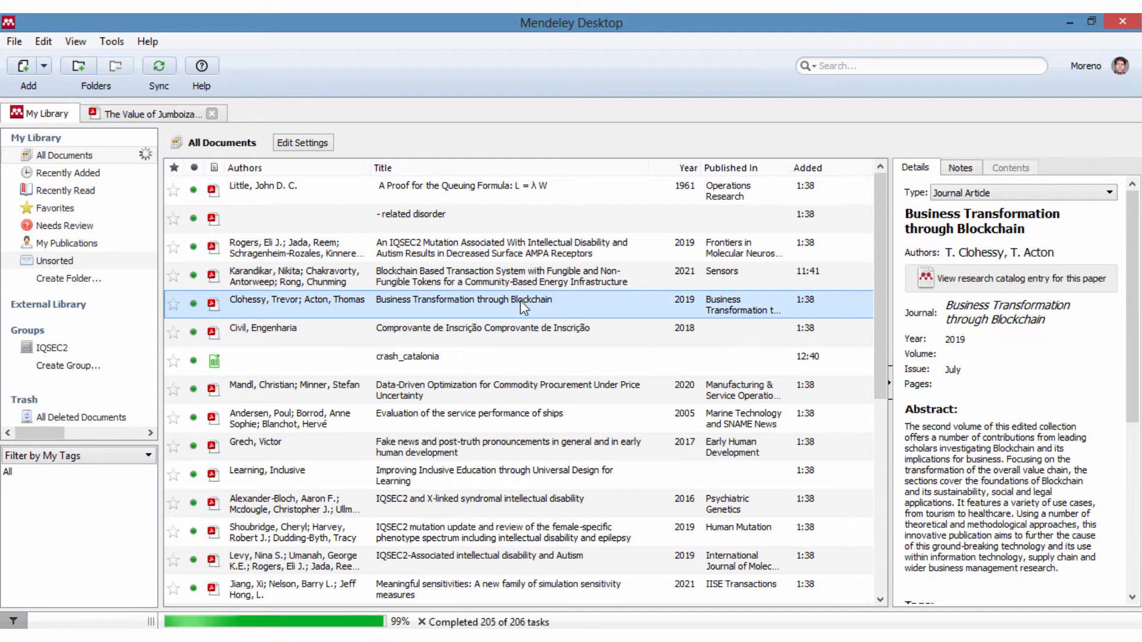
pyautogui.scroll(-1, 881, 476)
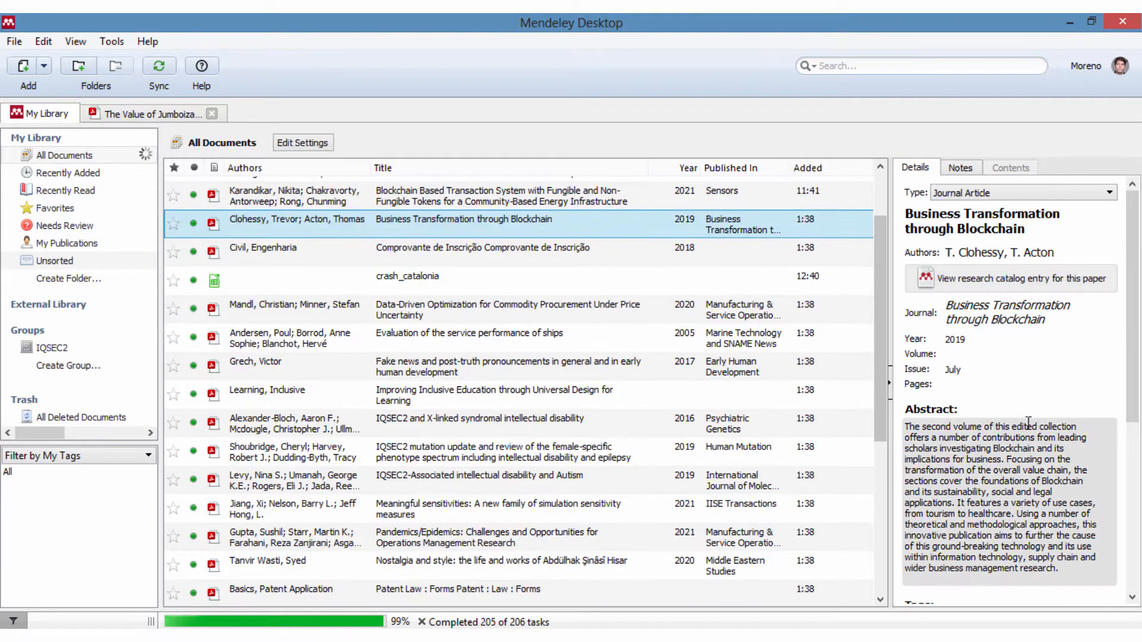
pyautogui.scroll(-4, 1038, 387)
pyautogui.scroll(4, 1037, 386)
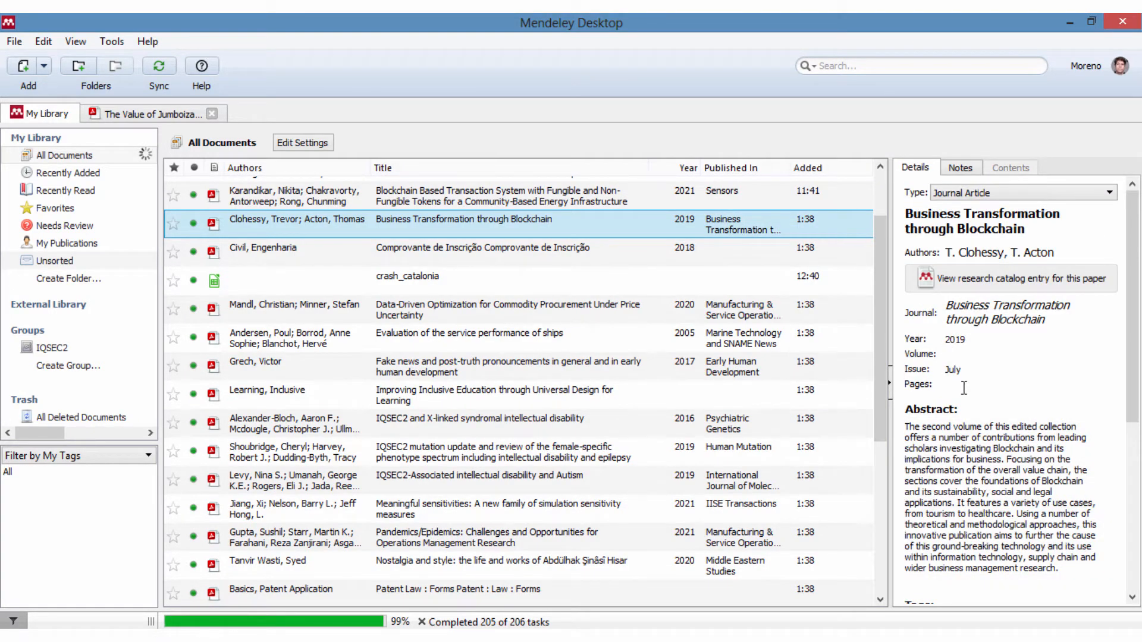
# - Open the research catalog entry for "Business Transformation through Blockchain" in the browser and look through the page
pyautogui.click(1009, 277)
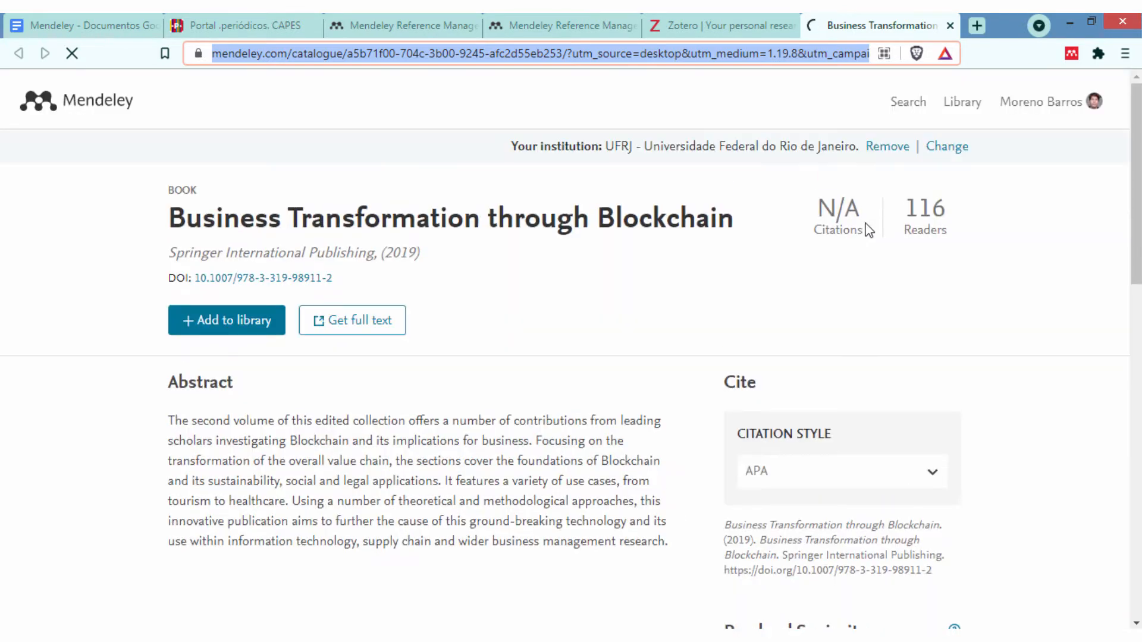
pyautogui.scroll(-2, 238, 387)
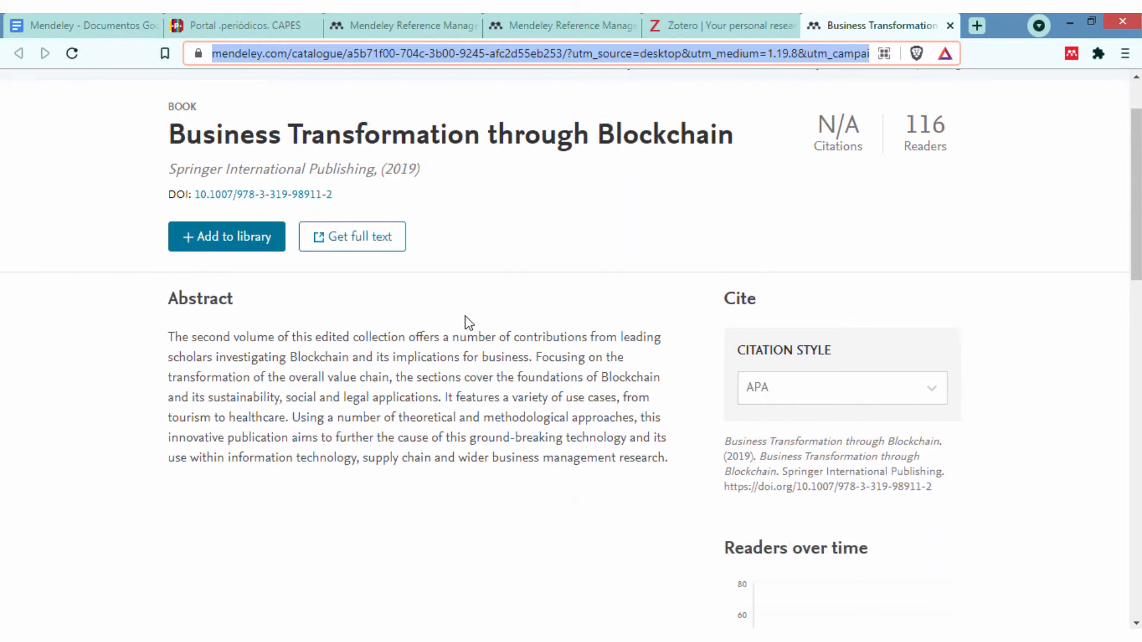
pyautogui.scroll(-8, 588, 455)
pyautogui.scroll(10, 548, 484)
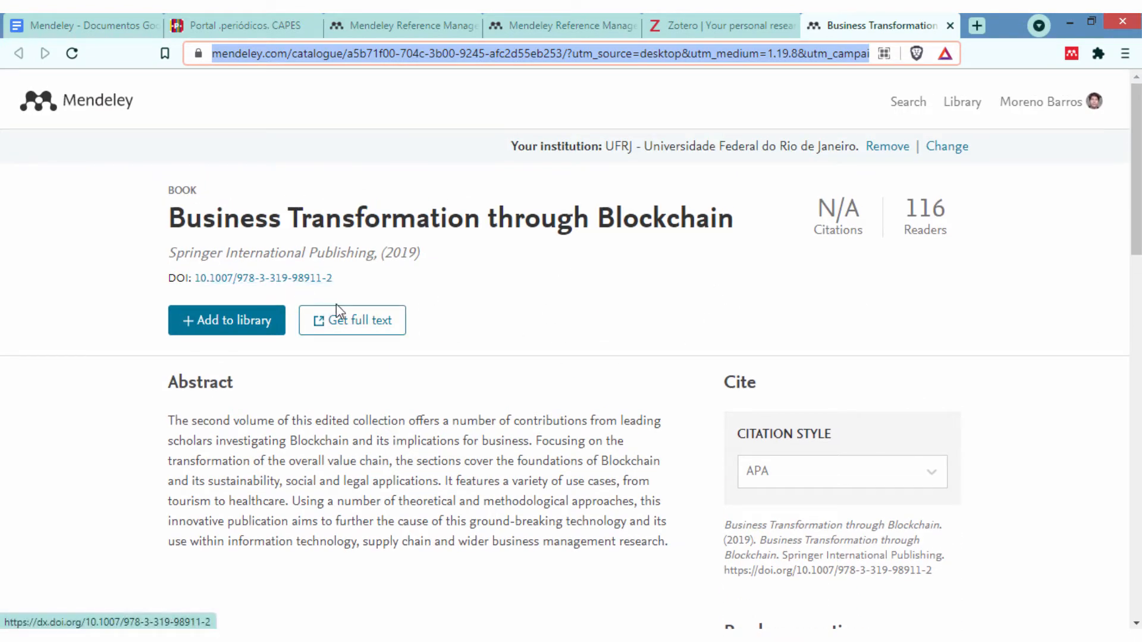
pyautogui.click(297, 279)
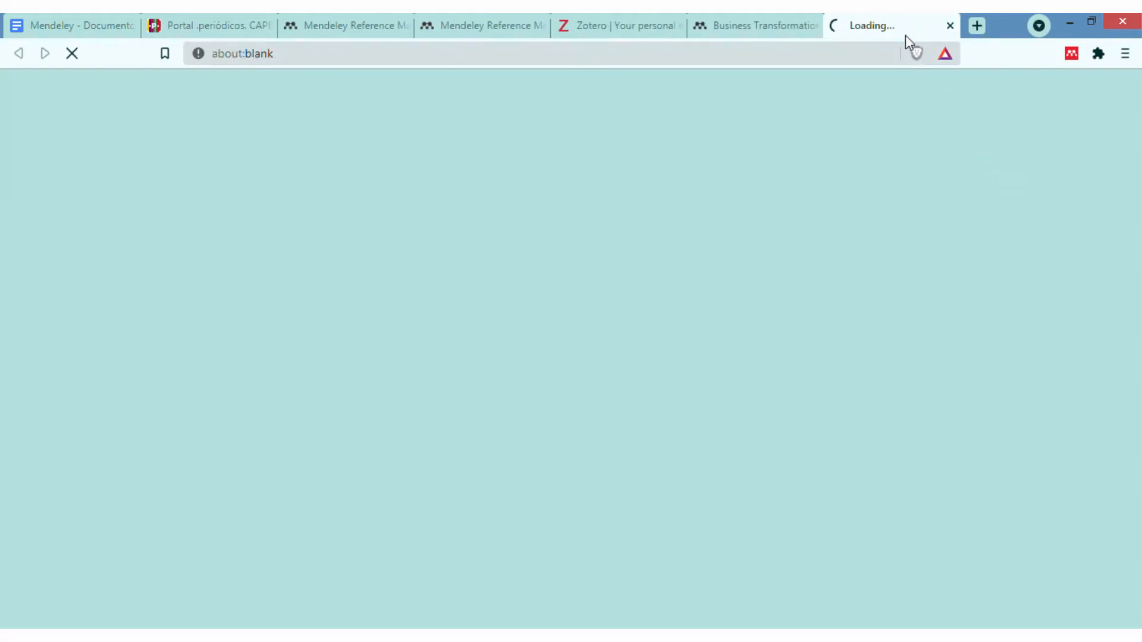
pyautogui.click(750, 15)
pyautogui.click(850, 16)
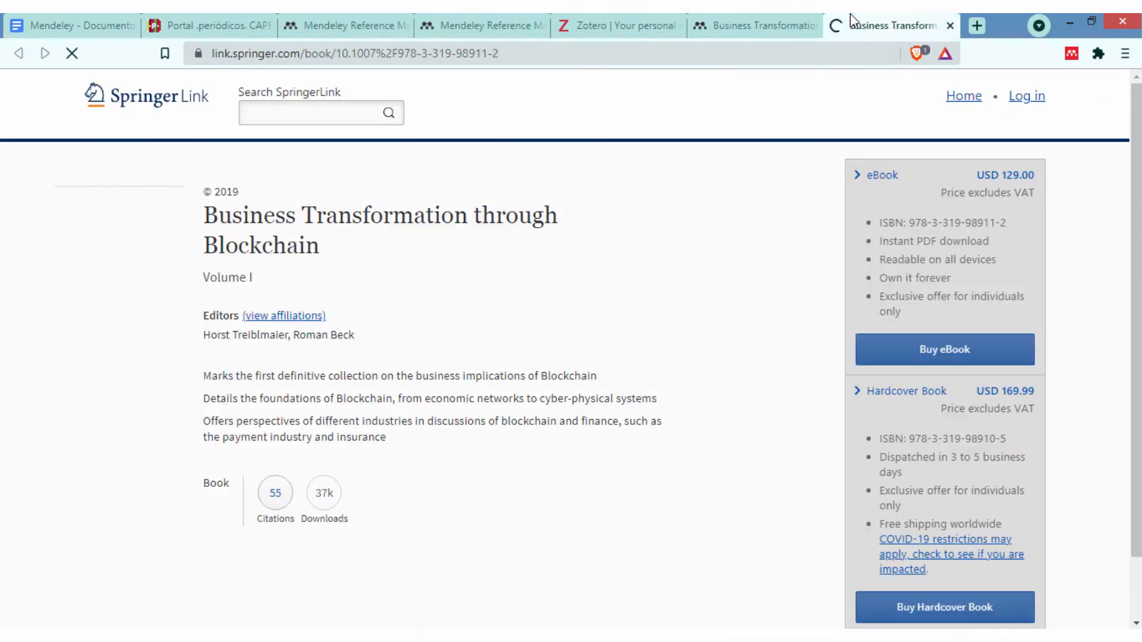
pyautogui.scroll(-2, 725, 358)
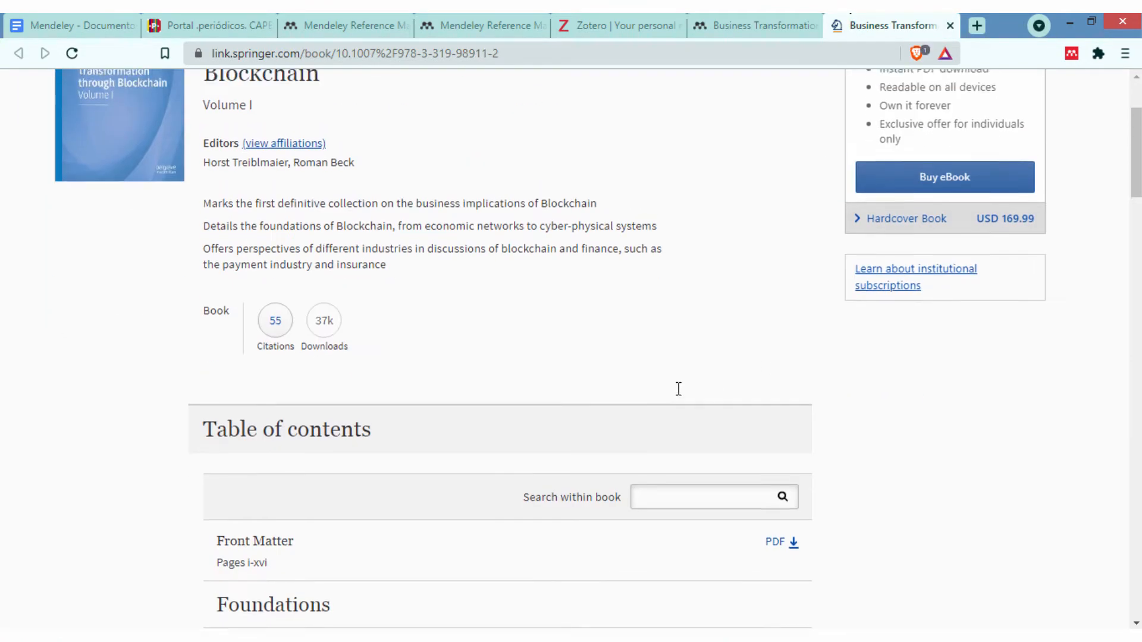
pyautogui.scroll(2, 678, 390)
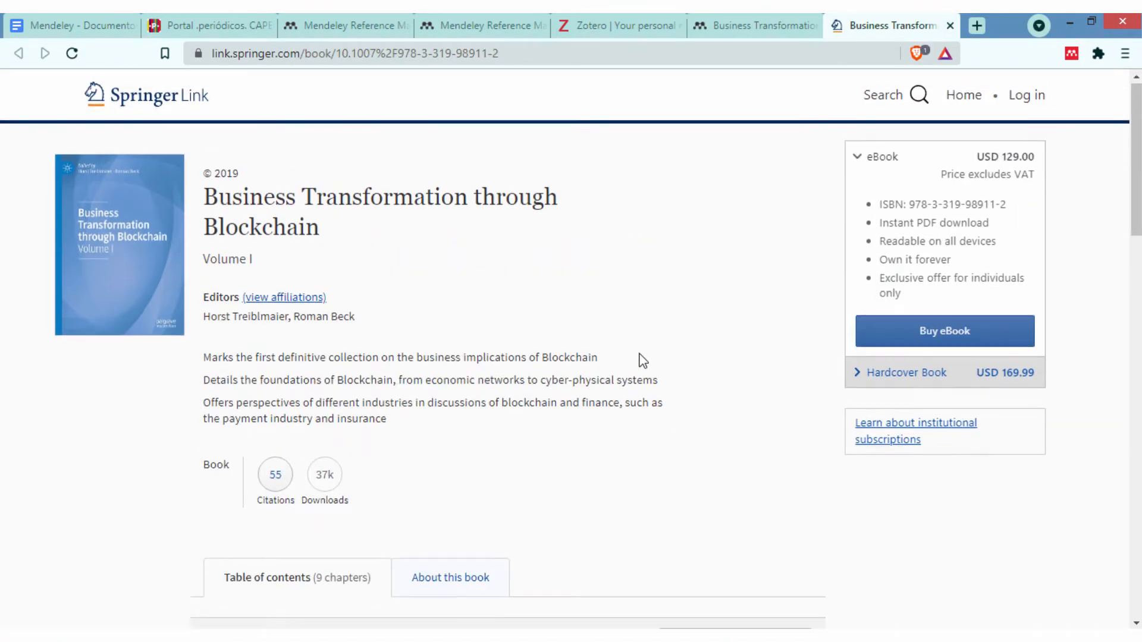
pyautogui.scroll(-5, 637, 359)
pyautogui.scroll(5, 543, 536)
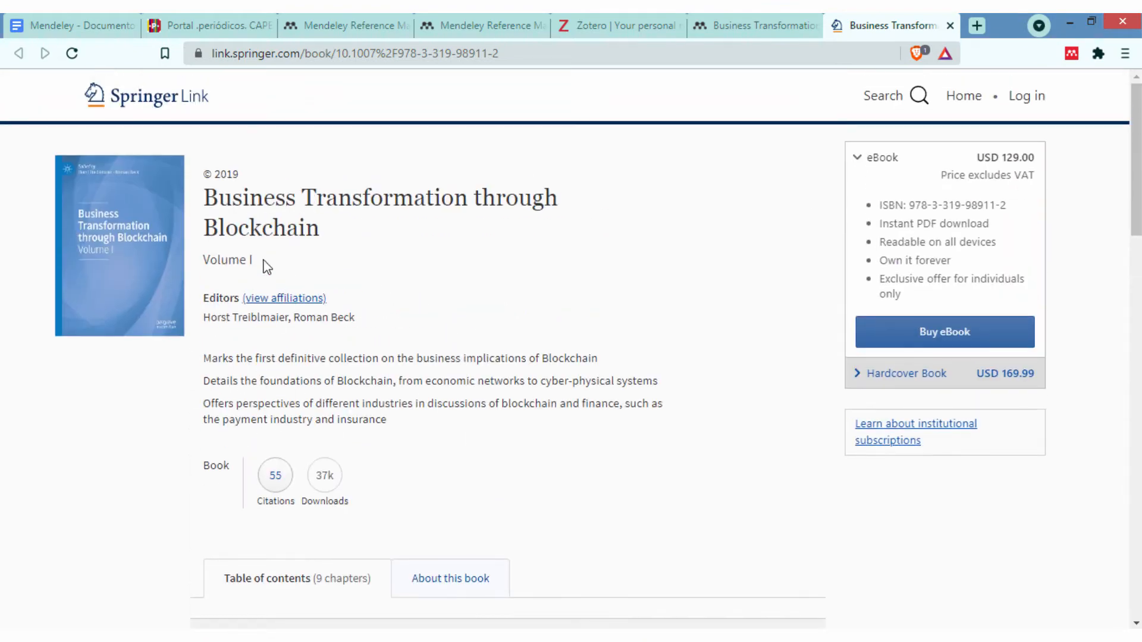
pyautogui.scroll(-15, 622, 377)
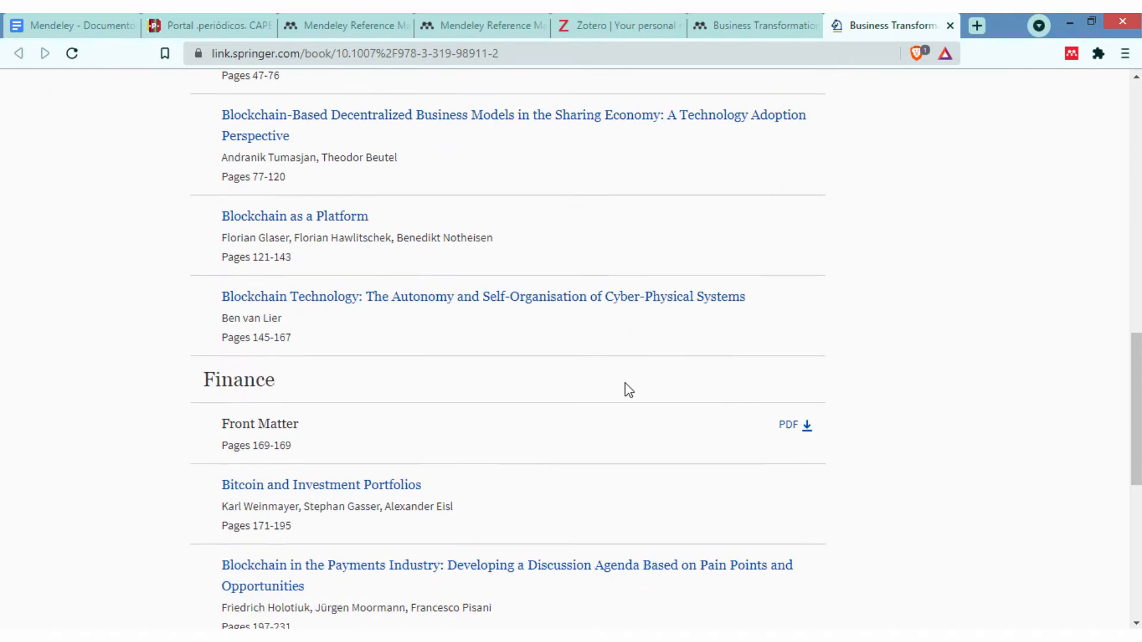
pyautogui.scroll(15, 506, 411)
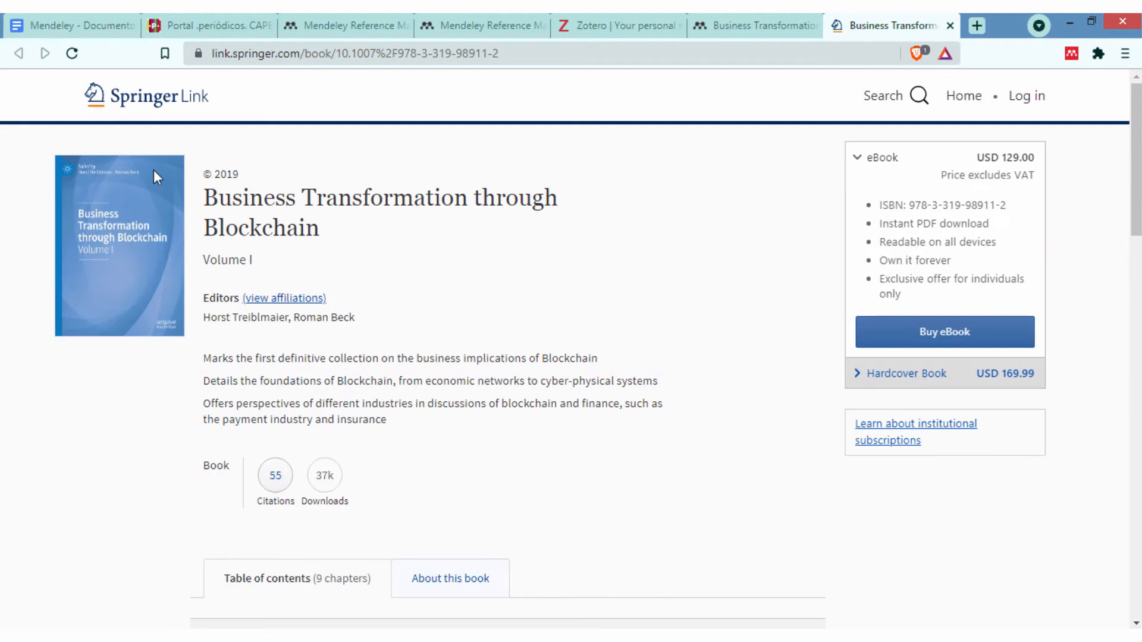
# - Highlight the book's title, editors and summary points in turn on the SpringerLink page
pyautogui.moveTo(205, 193); pyautogui.dragTo(211, 269)
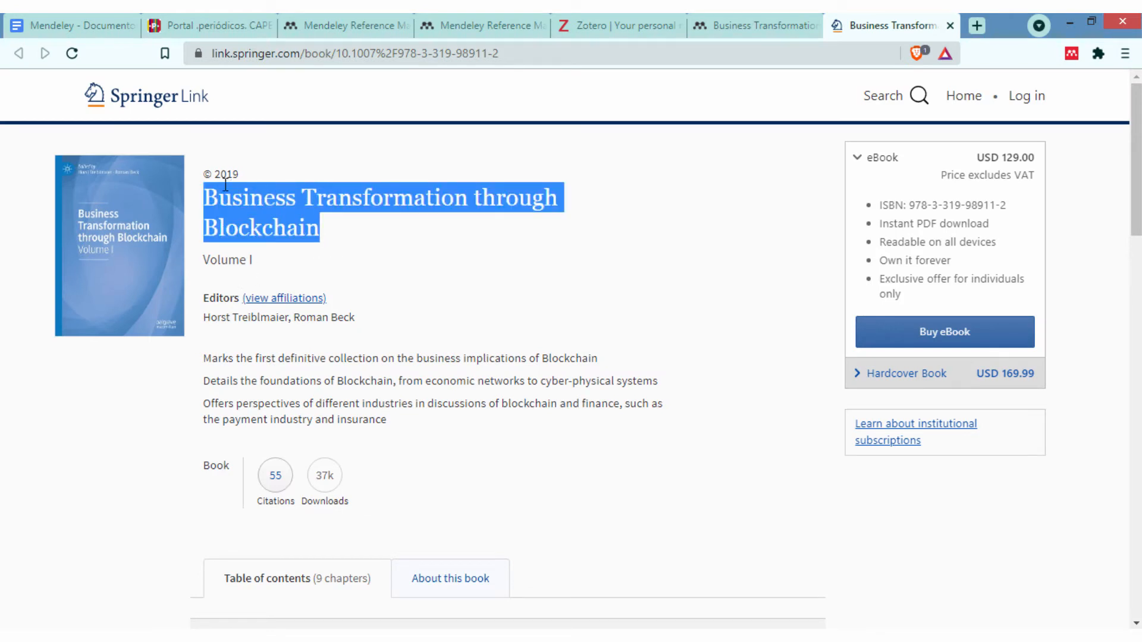
pyautogui.moveTo(208, 316); pyautogui.dragTo(326, 324)
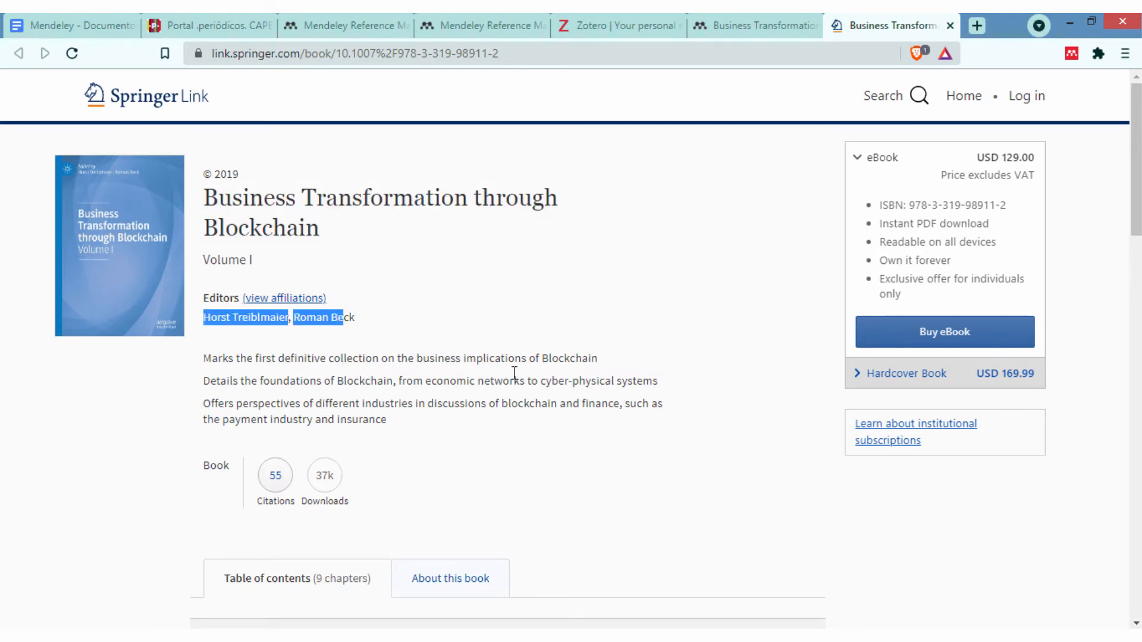
pyautogui.moveTo(207, 360); pyautogui.dragTo(421, 424)
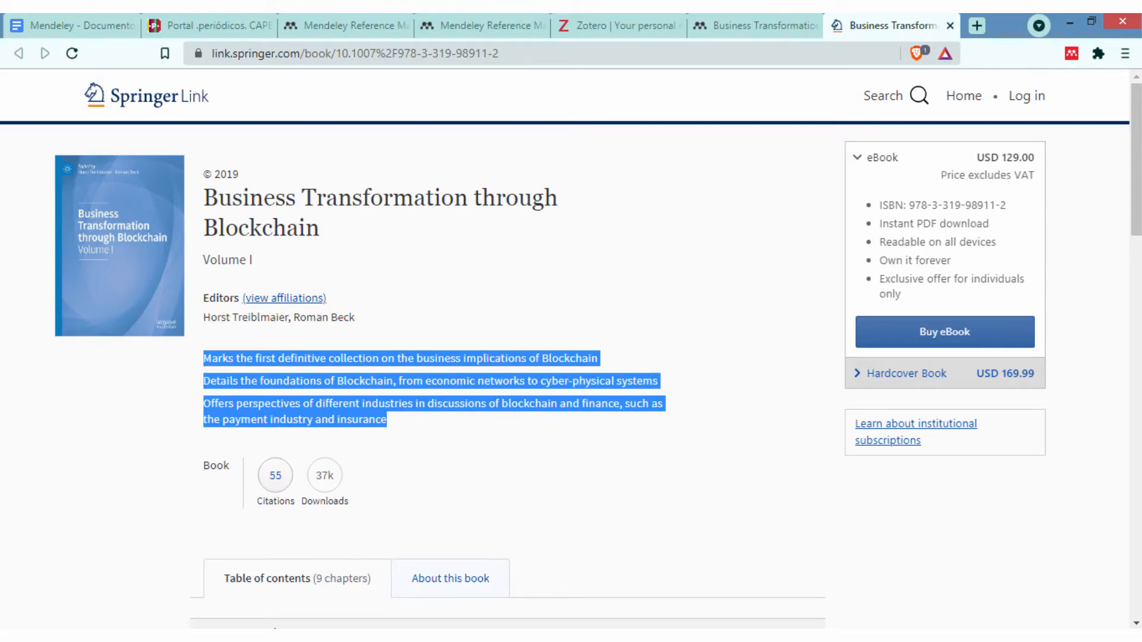
# - Return to Mendeley Desktop, look up the "Pandemics/Epidemics" article's metadata by its DOI, and review its details
pyautogui.hotkey('alt', 'Tab')
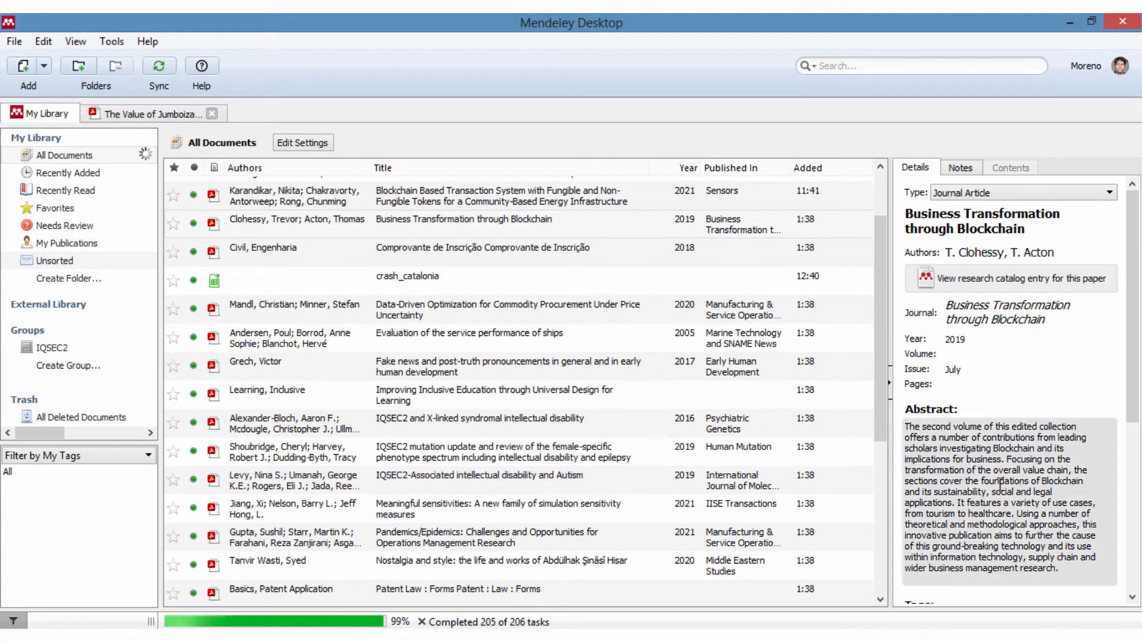
pyautogui.scroll(-3, 687, 402)
pyautogui.click(514, 458)
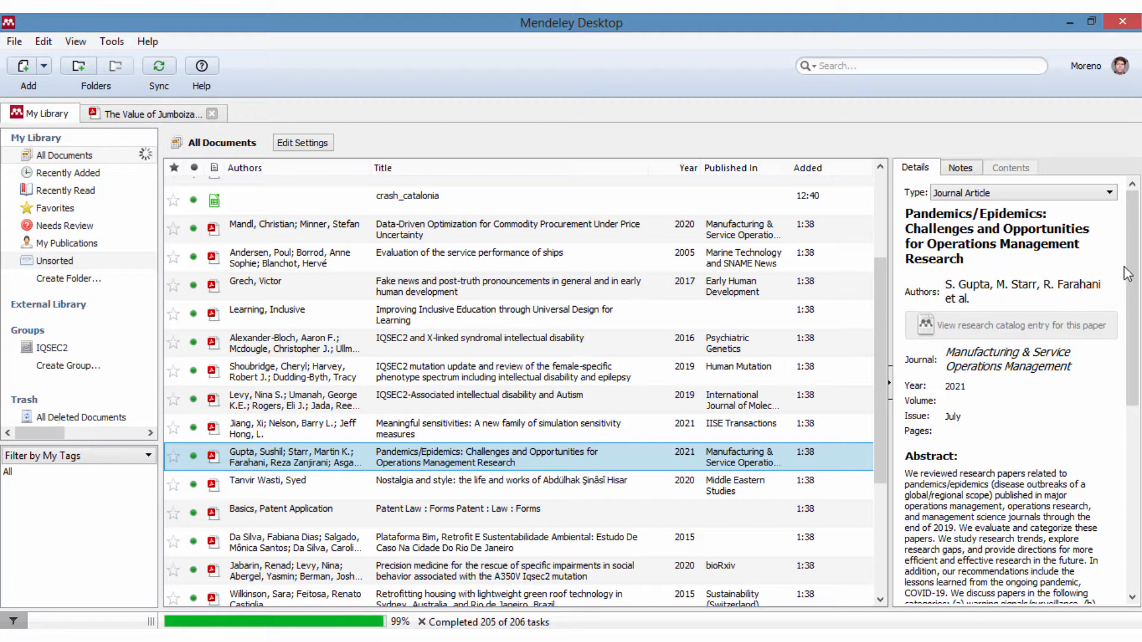
pyautogui.moveTo(1127, 275); pyautogui.dragTo(1138, 470)
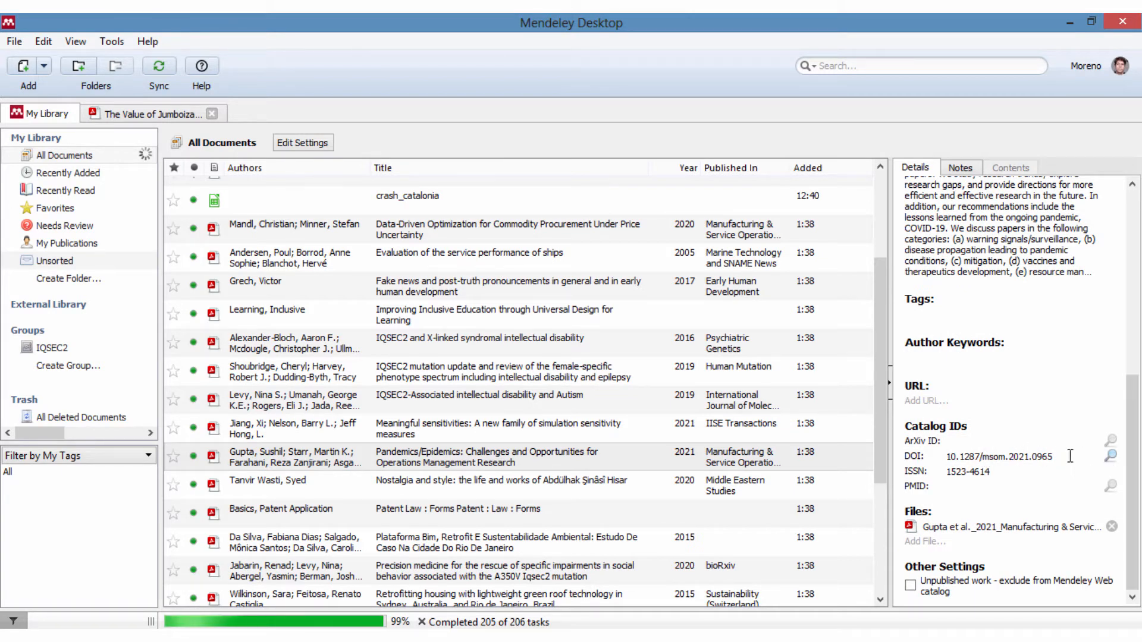
pyautogui.click(1110, 456)
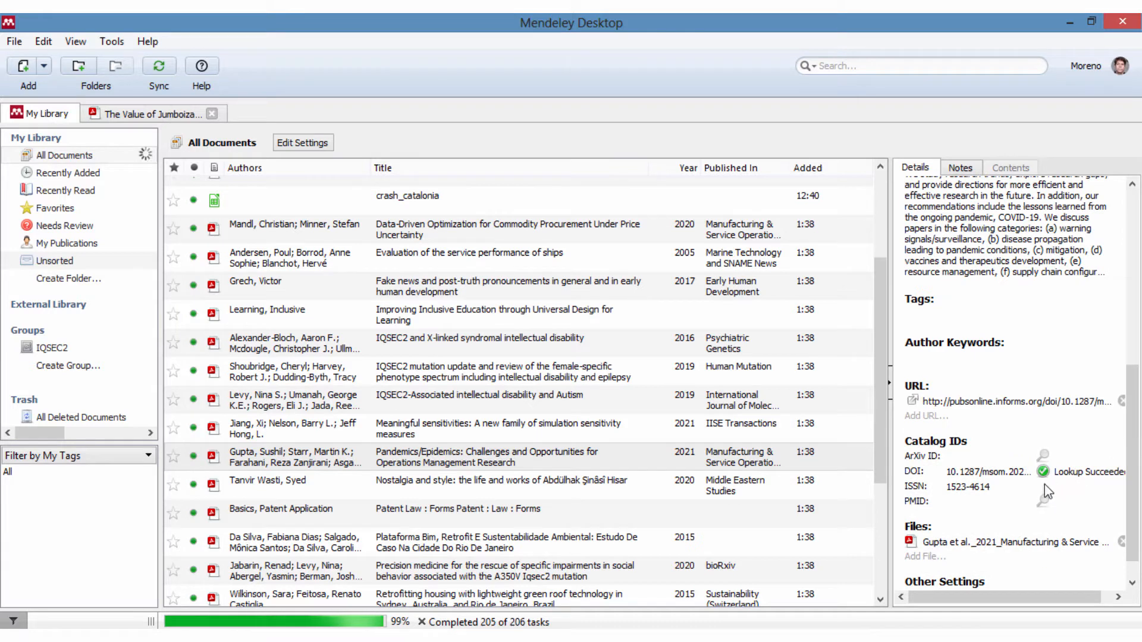
pyautogui.scroll(10, 1070, 369)
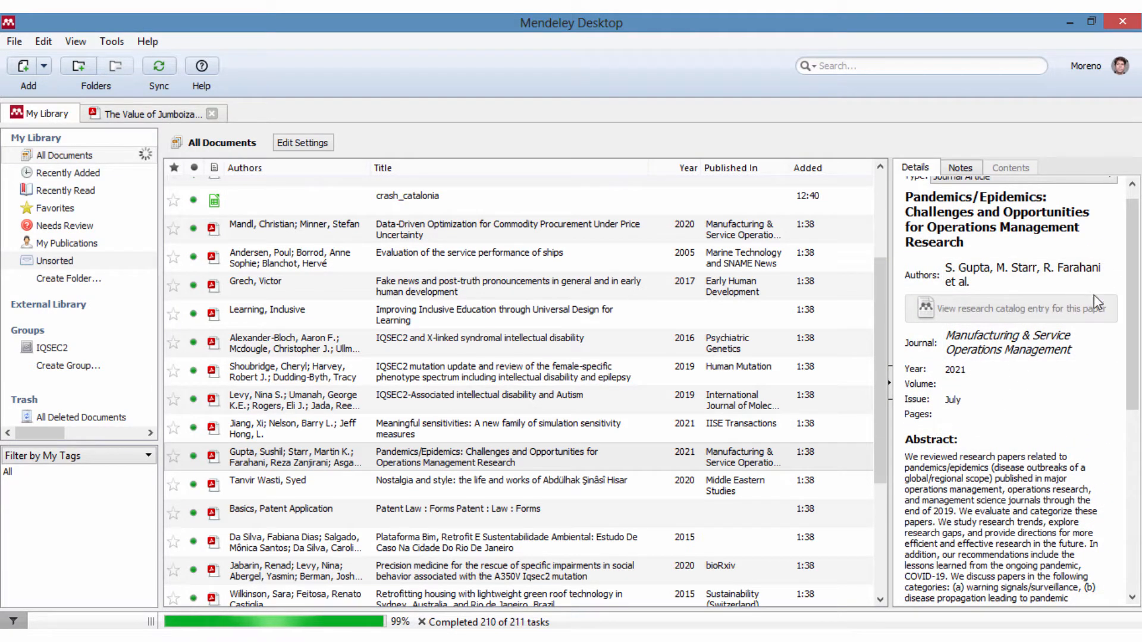
pyautogui.moveTo(1128, 240)
pyautogui.mouseDown()
pyautogui.moveTo(1127, 324)
pyautogui.moveTo(1126, 239)
pyautogui.mouseUp()
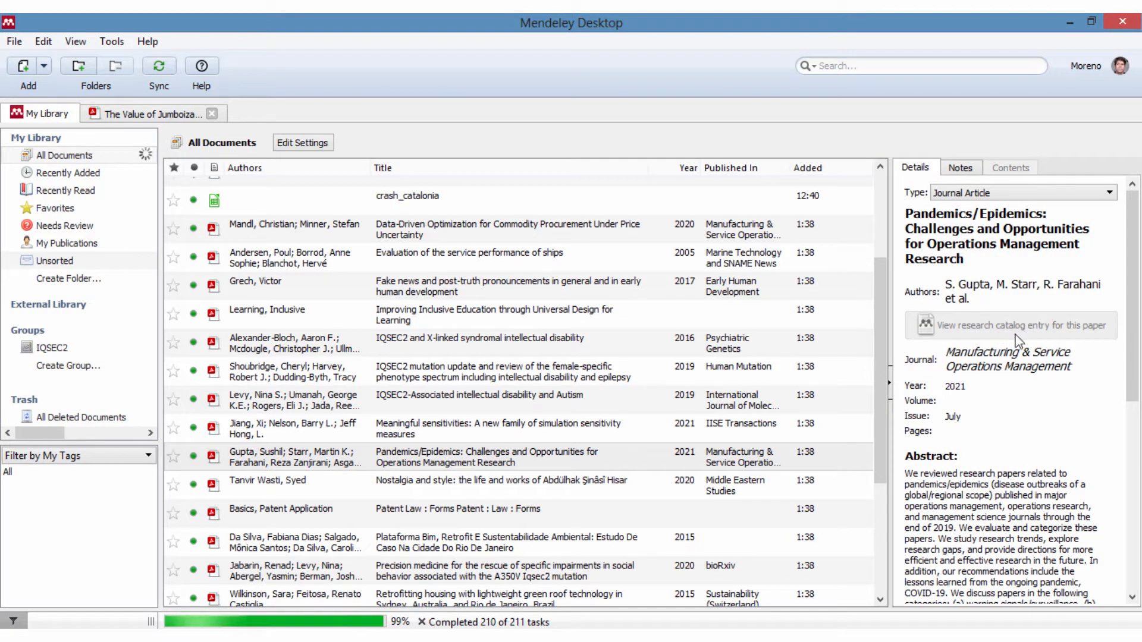
pyautogui.scroll(-3, 529, 398)
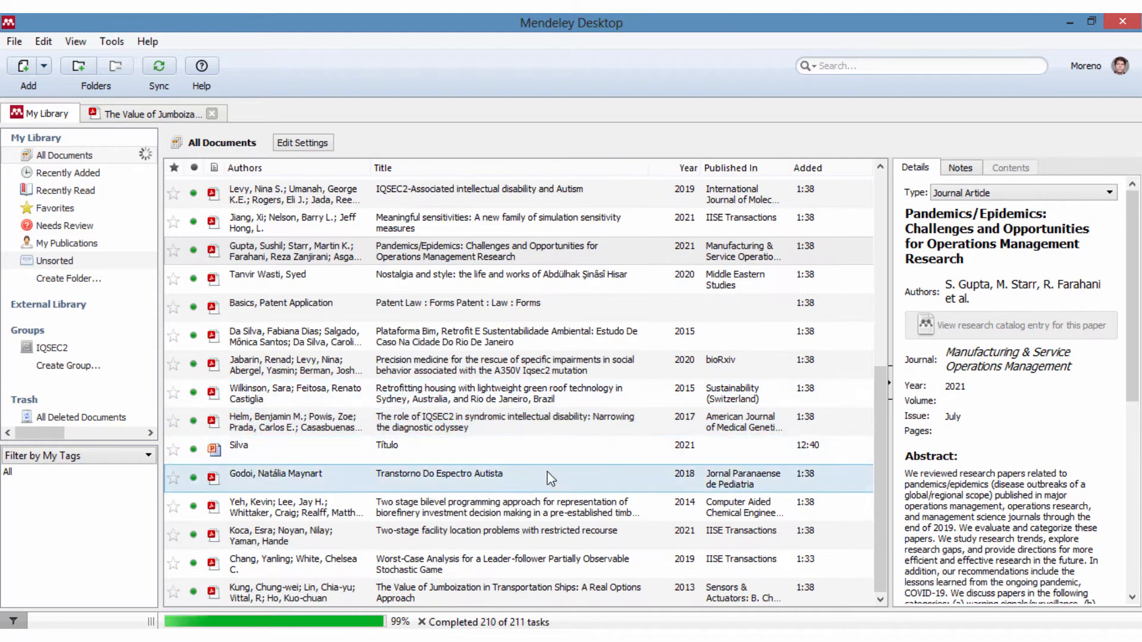
pyautogui.scroll(4, 684, 255)
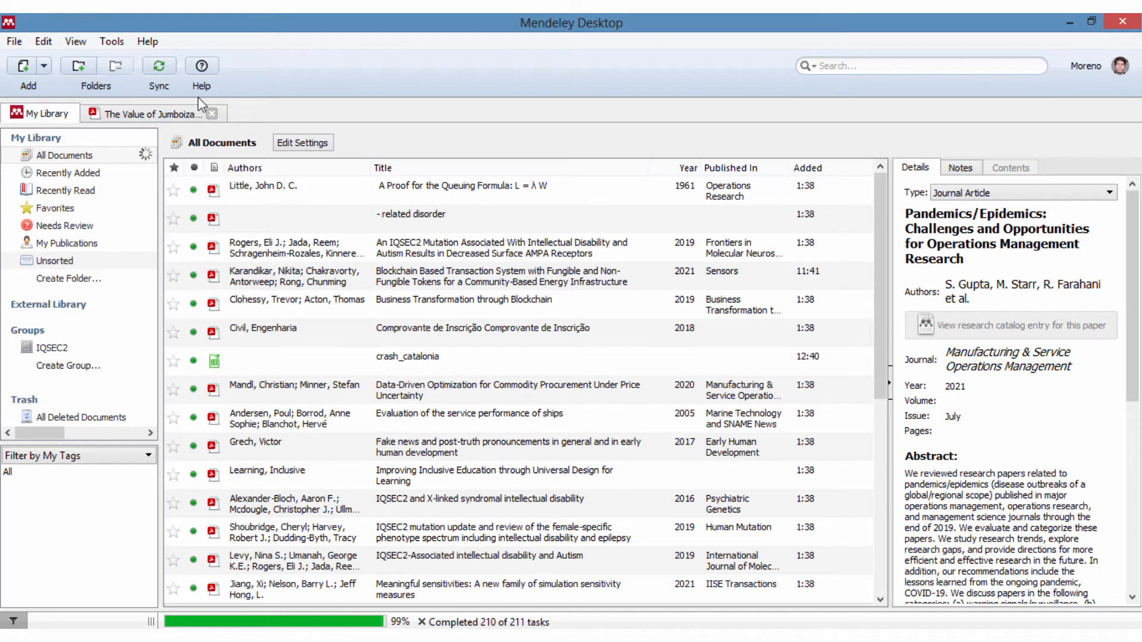
pyautogui.click(74, 42)
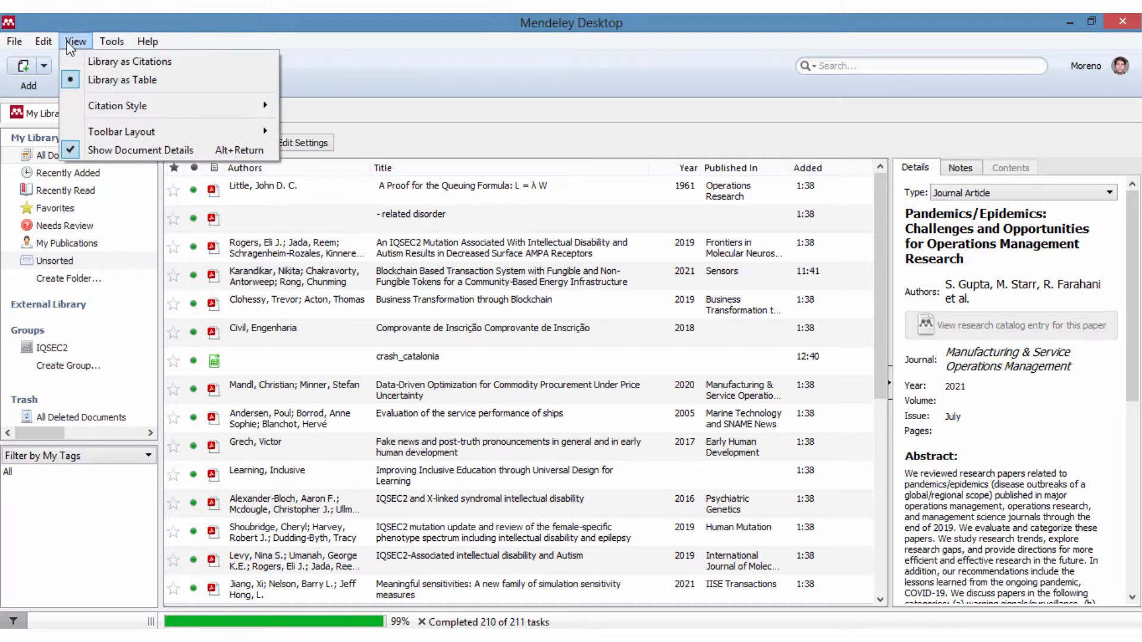
pyautogui.click(110, 43)
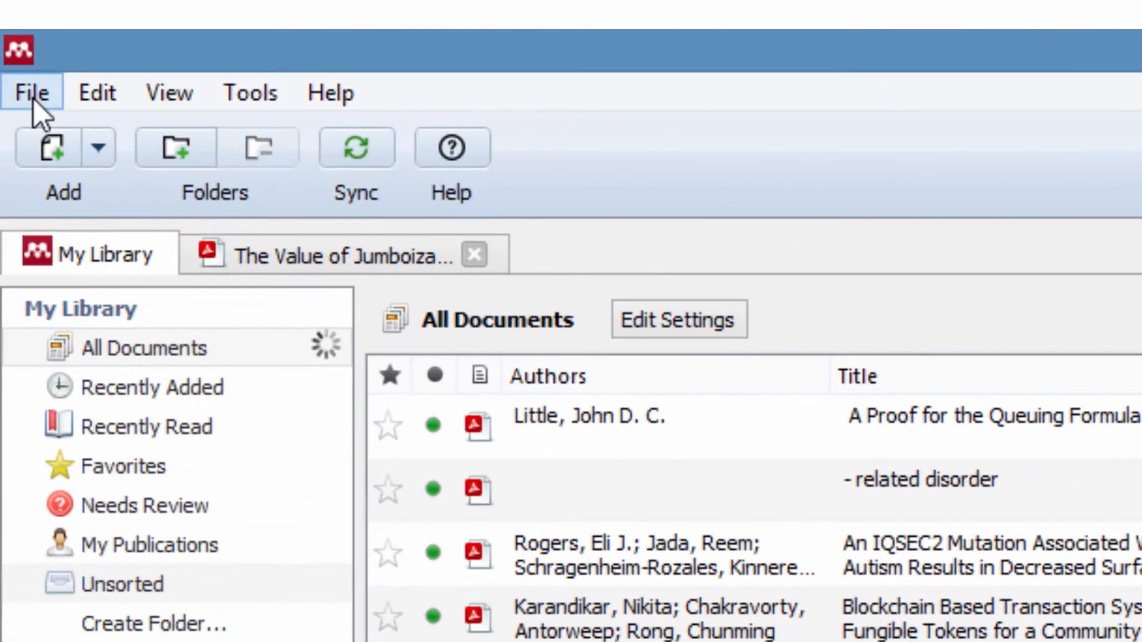
# - Start adding a library entry manually and set the new document's type to Patent
pyautogui.click(14, 41)
pyautogui.moveTo(41, 43)
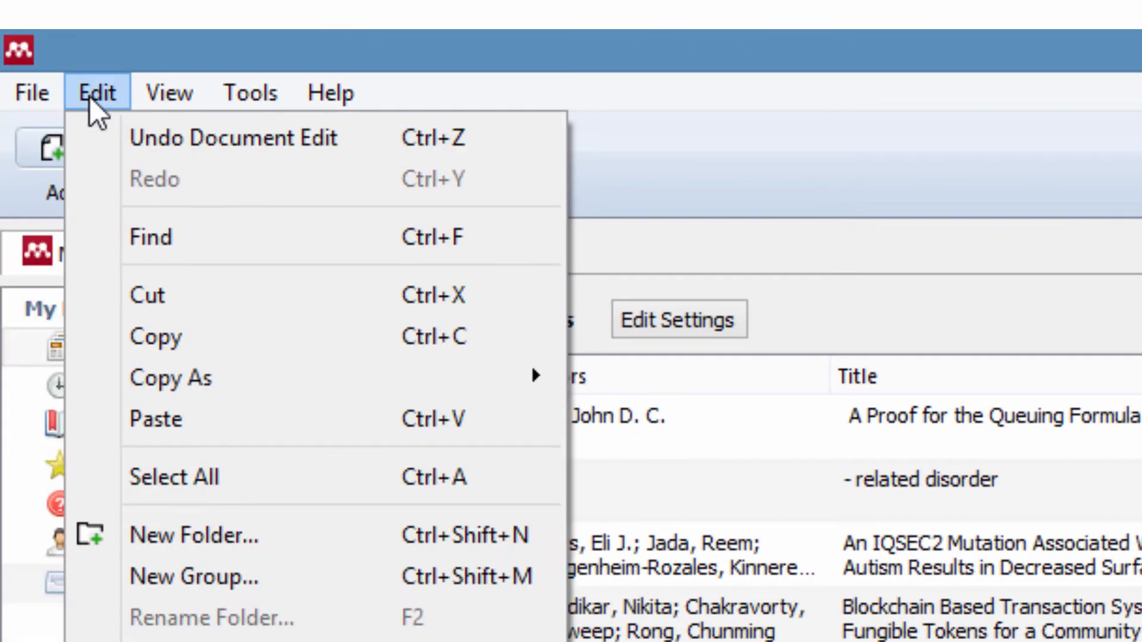
pyautogui.moveTo(46, 94)
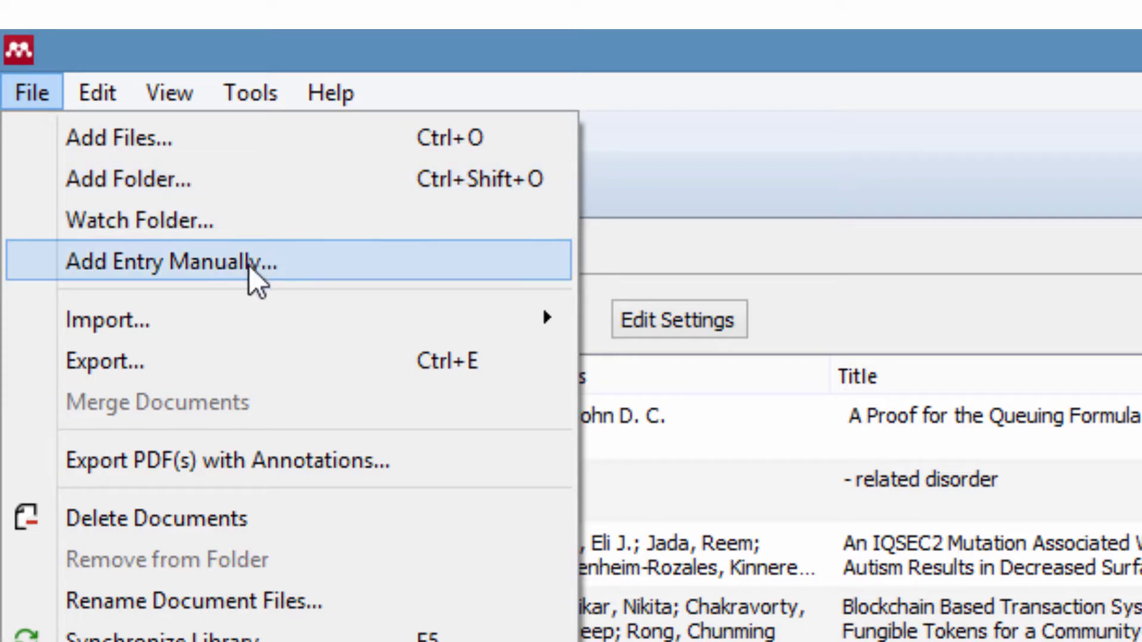
pyautogui.click(210, 264)
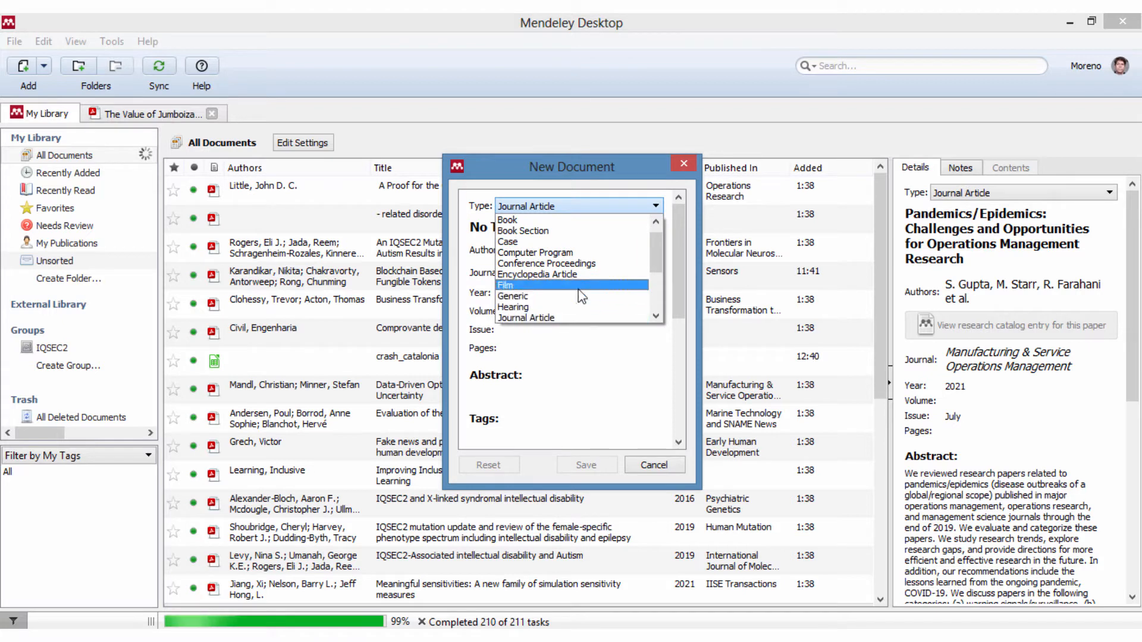
pyautogui.moveTo(654, 249); pyautogui.dragTo(654, 268)
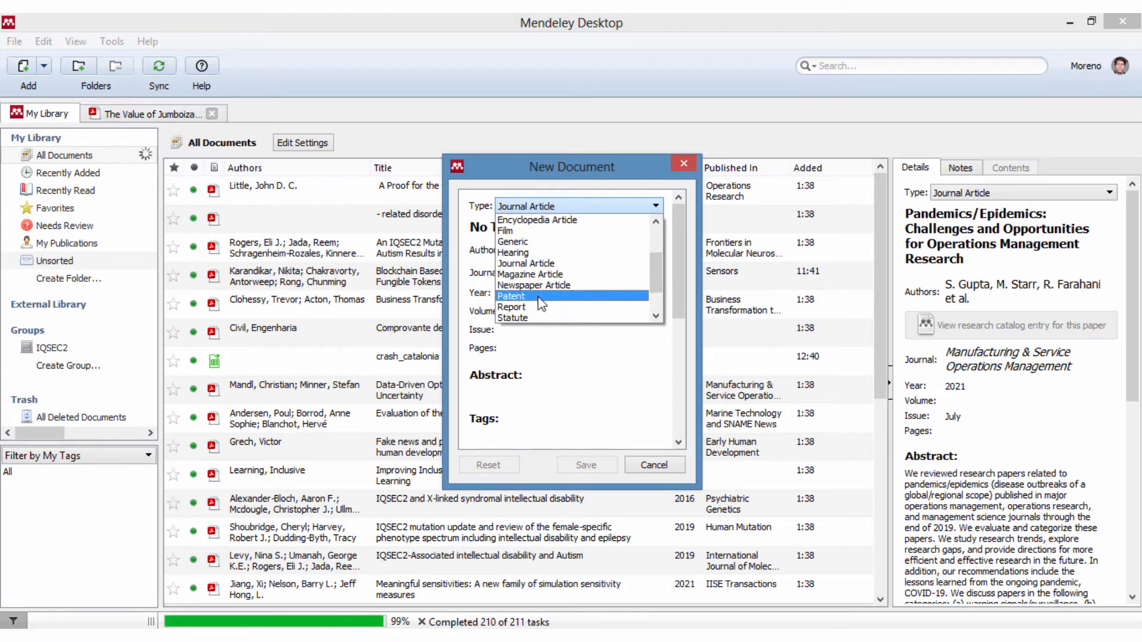
pyautogui.click(559, 300)
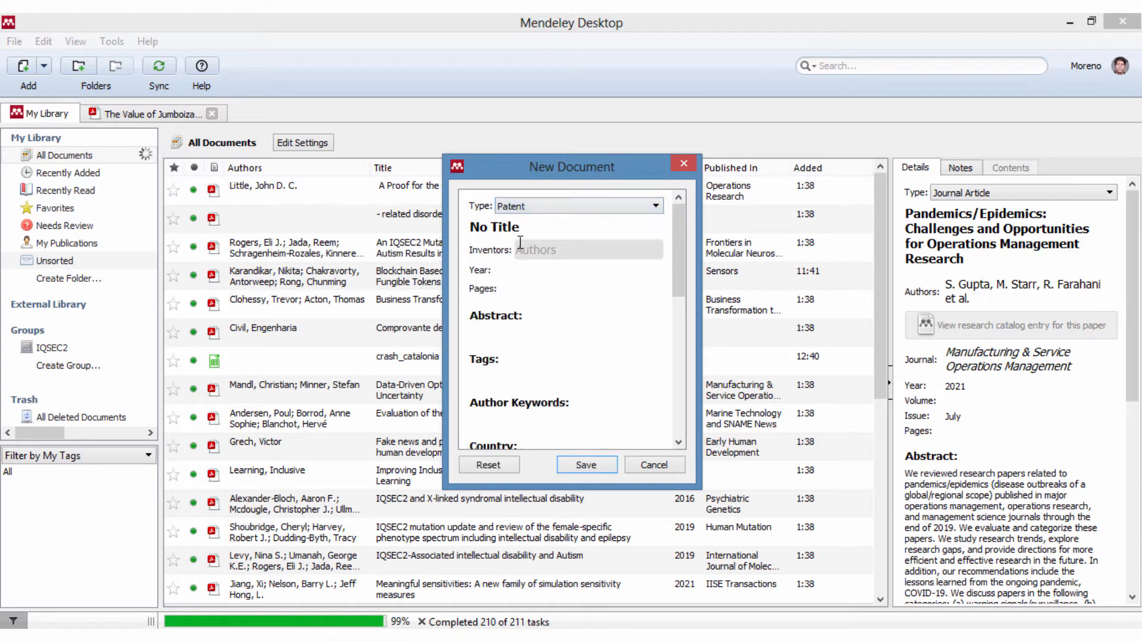
# - Title the new patent entry "Nike 662727", leave its inventors blank, and save it to the library
pyautogui.moveTo(520, 233); pyautogui.dragTo(510, 235)
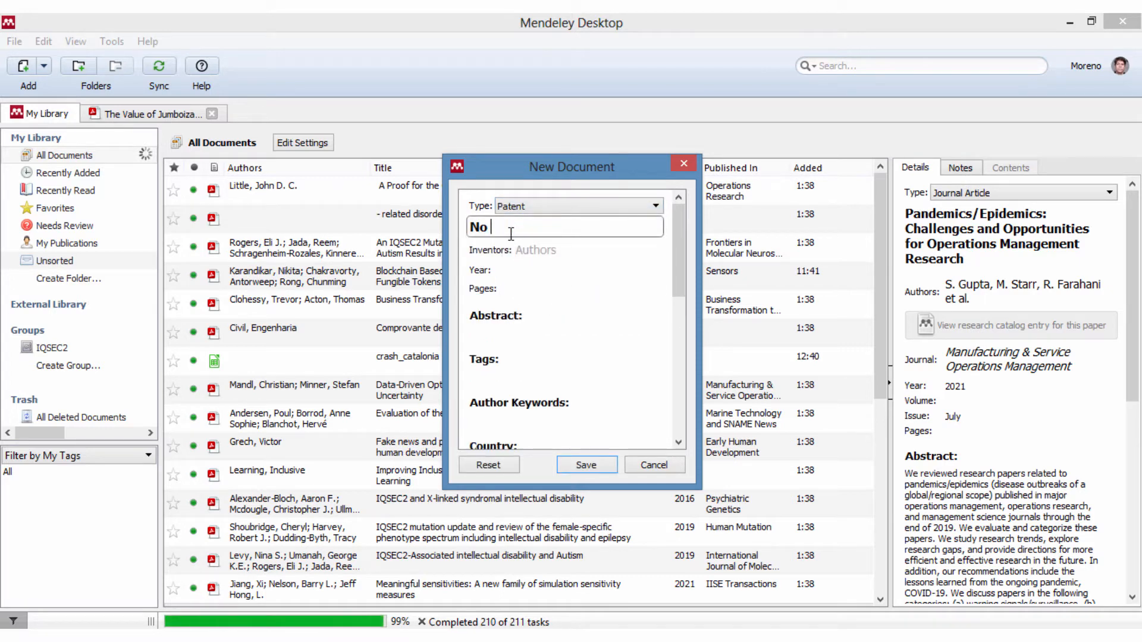
pyautogui.write('Nike 6')
pyautogui.click(535, 249)
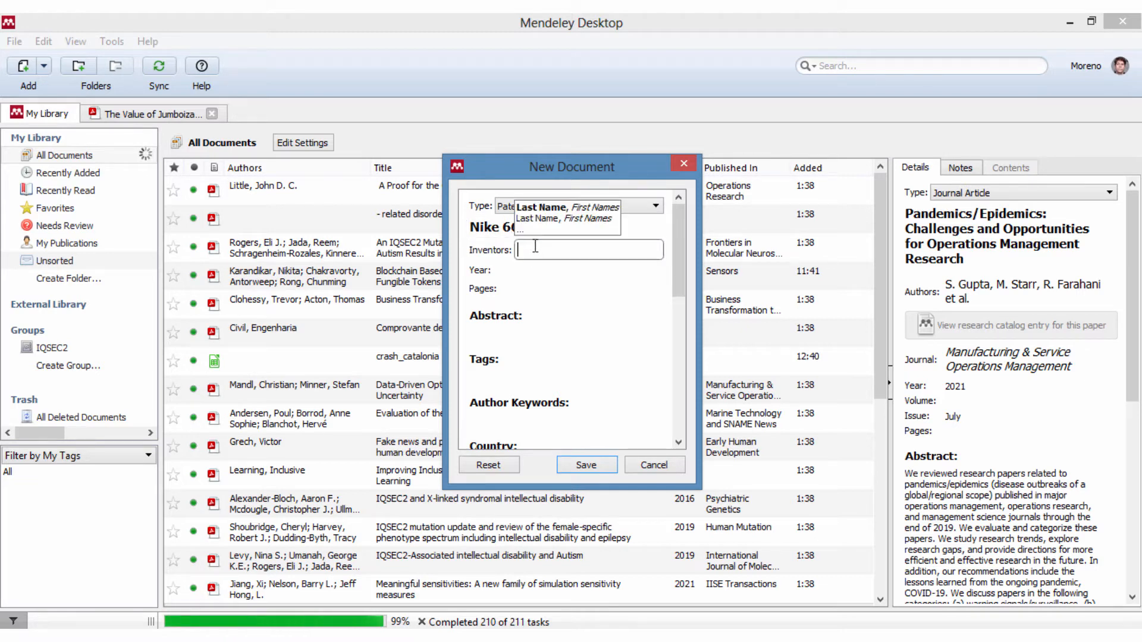
pyautogui.click(502, 299)
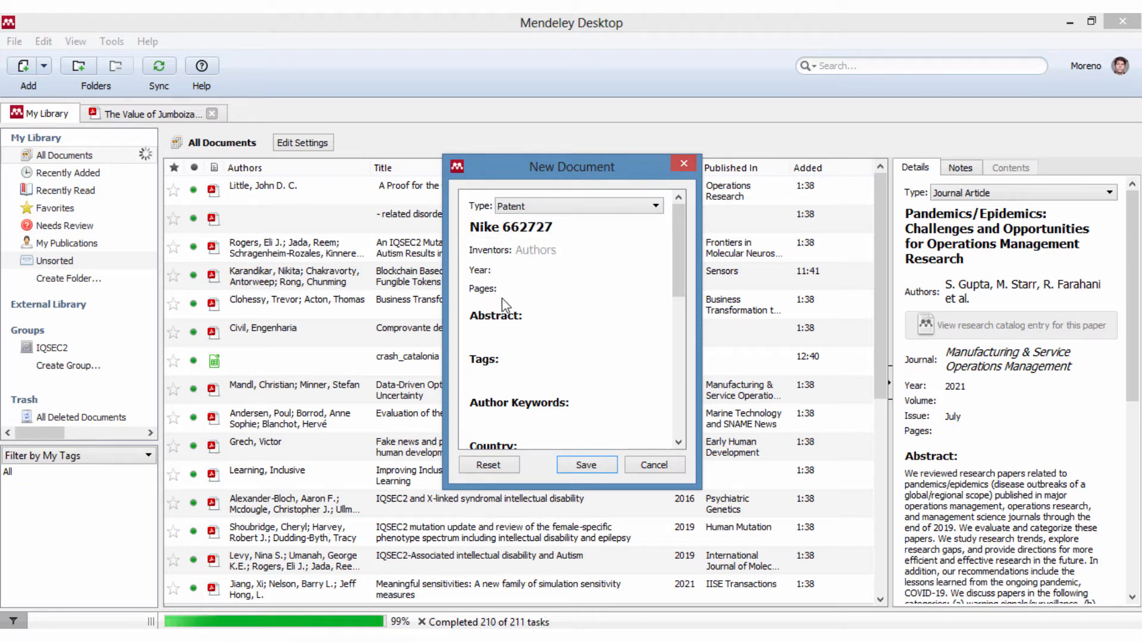
pyautogui.click(586, 465)
# - Sort the library by date added with the newest documents first
pyautogui.scroll(5, 678, 274)
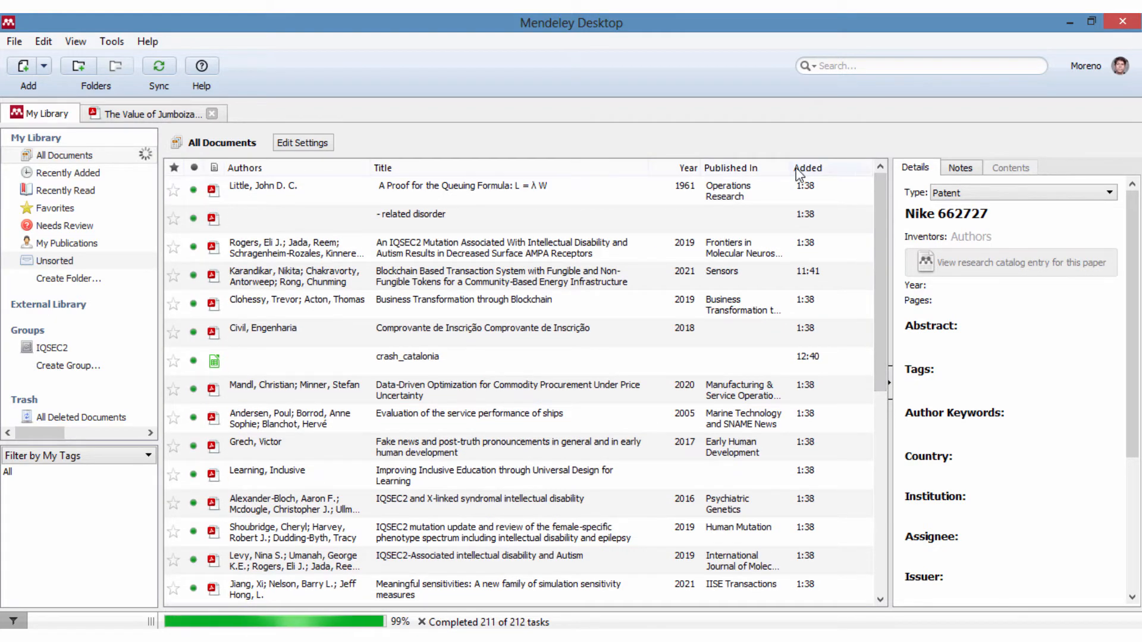
pyautogui.click(825, 169)
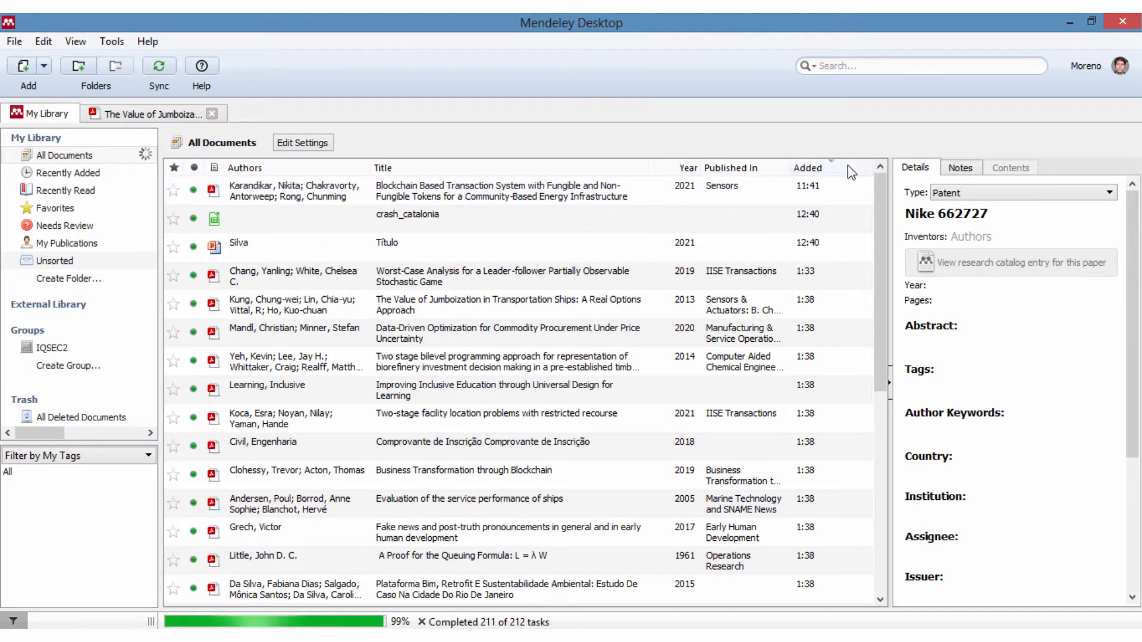
pyautogui.click(849, 169)
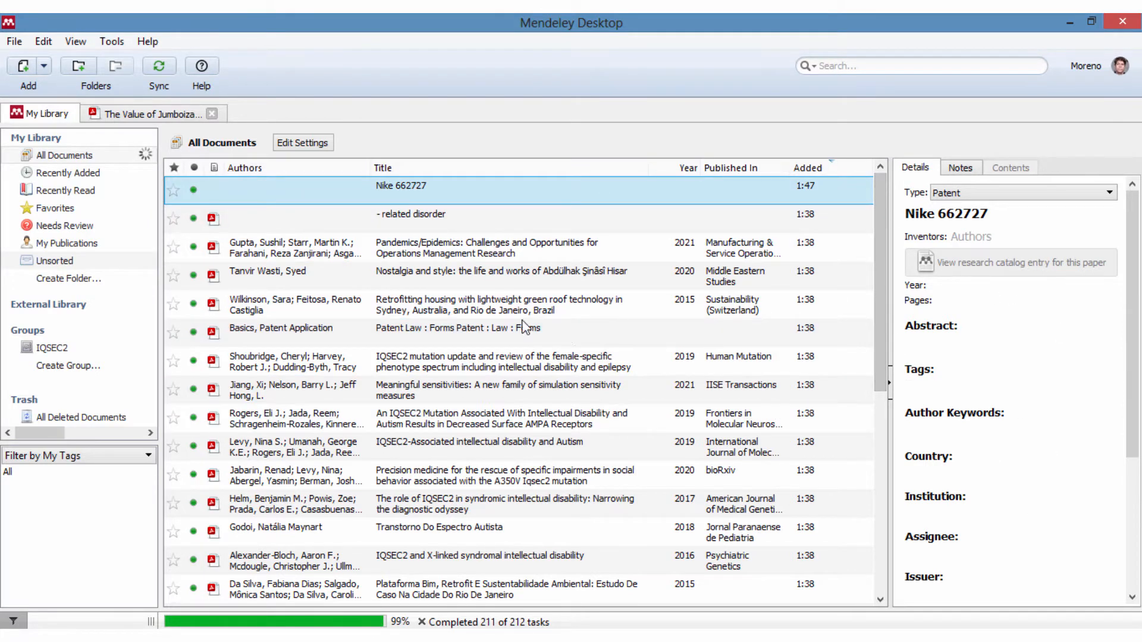
# - Show the library as formatted citations instead of a table
pyautogui.click(18, 42)
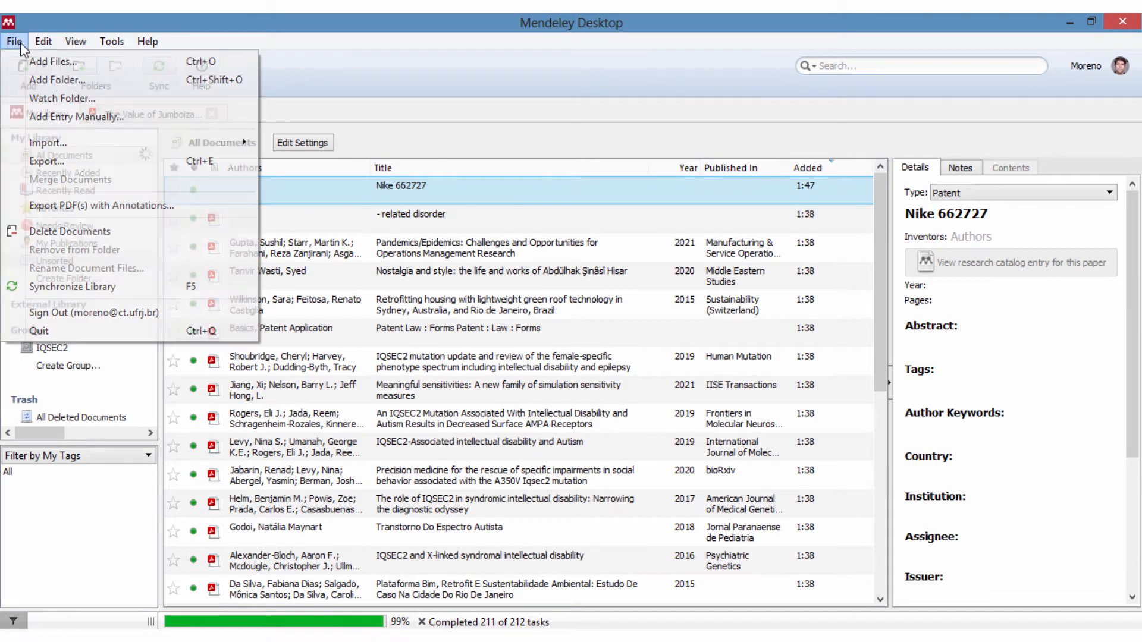
pyautogui.moveTo(45, 45)
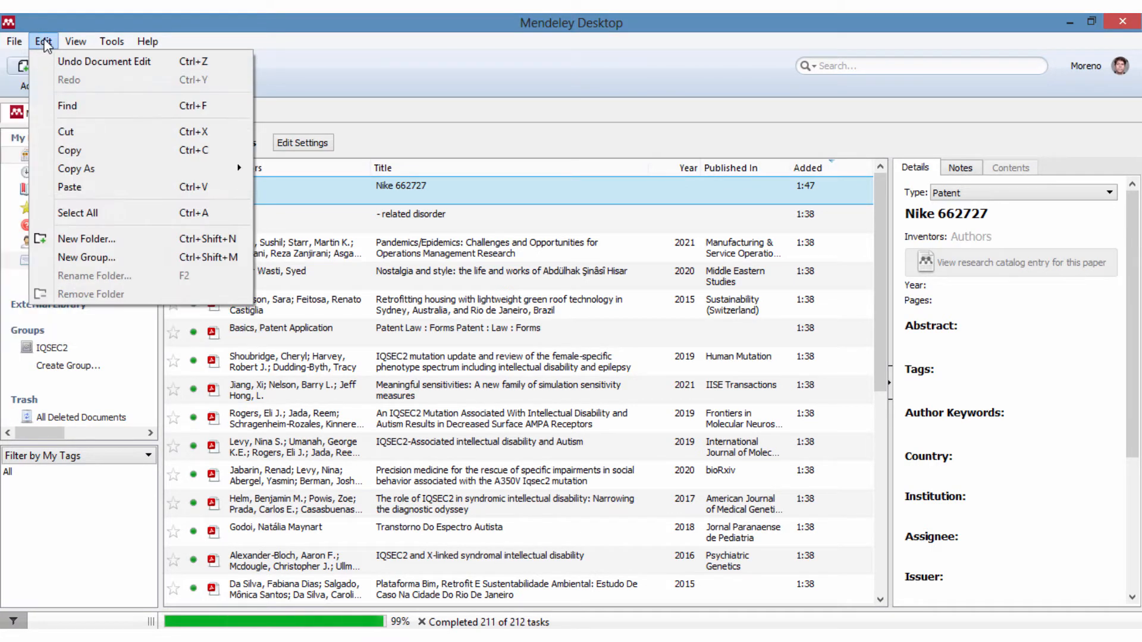
pyautogui.moveTo(112, 41)
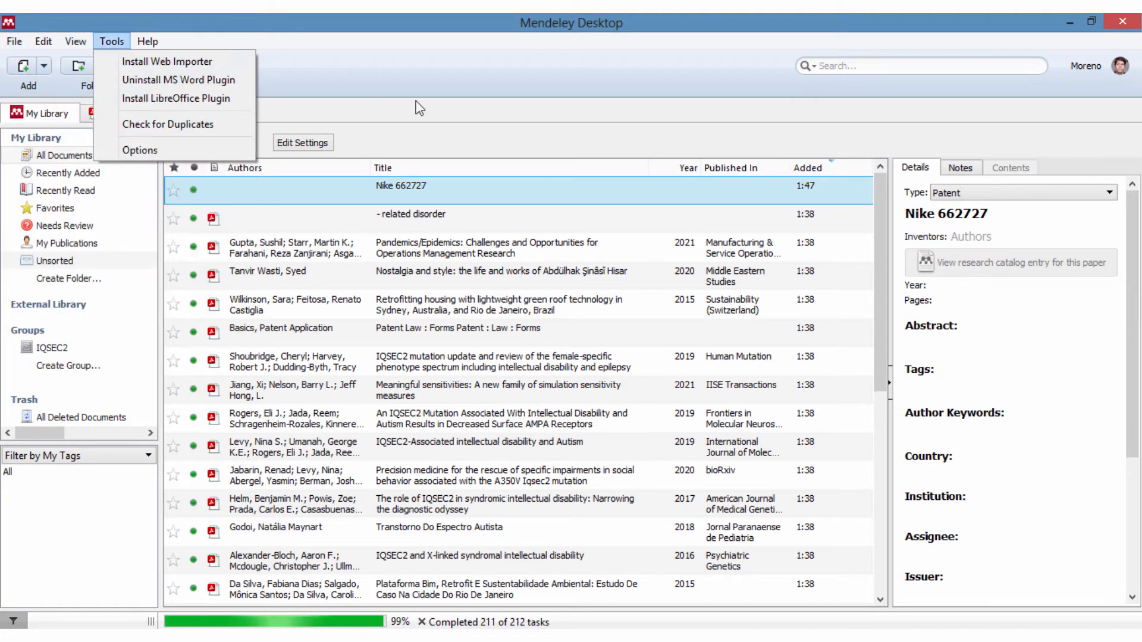
pyautogui.click(526, 126)
pyautogui.click(112, 41)
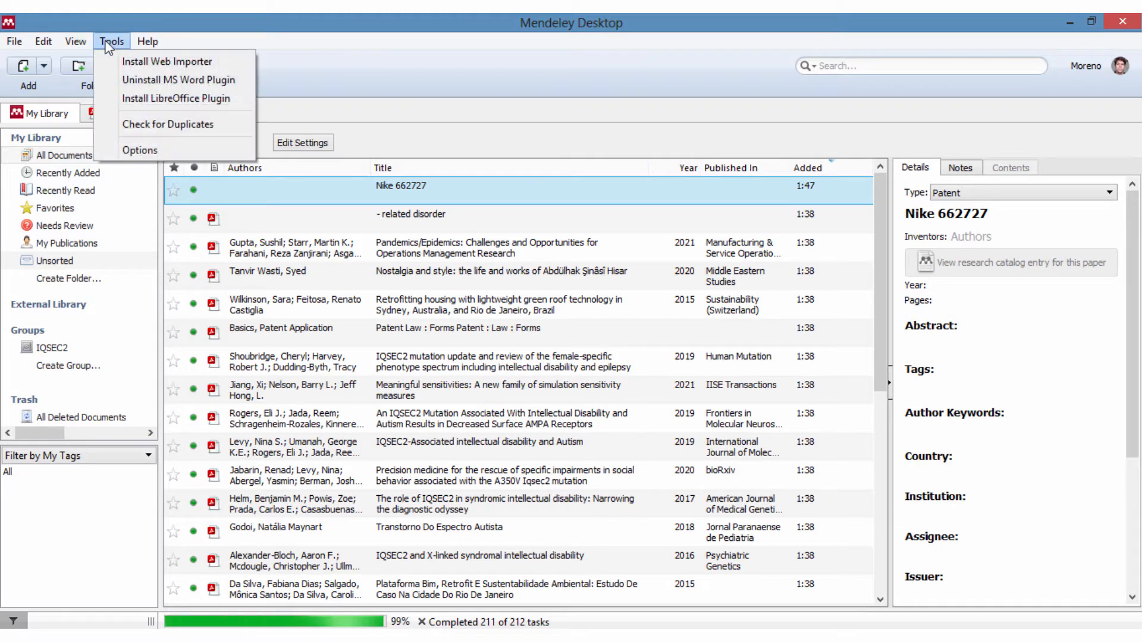
pyautogui.moveTo(75, 41)
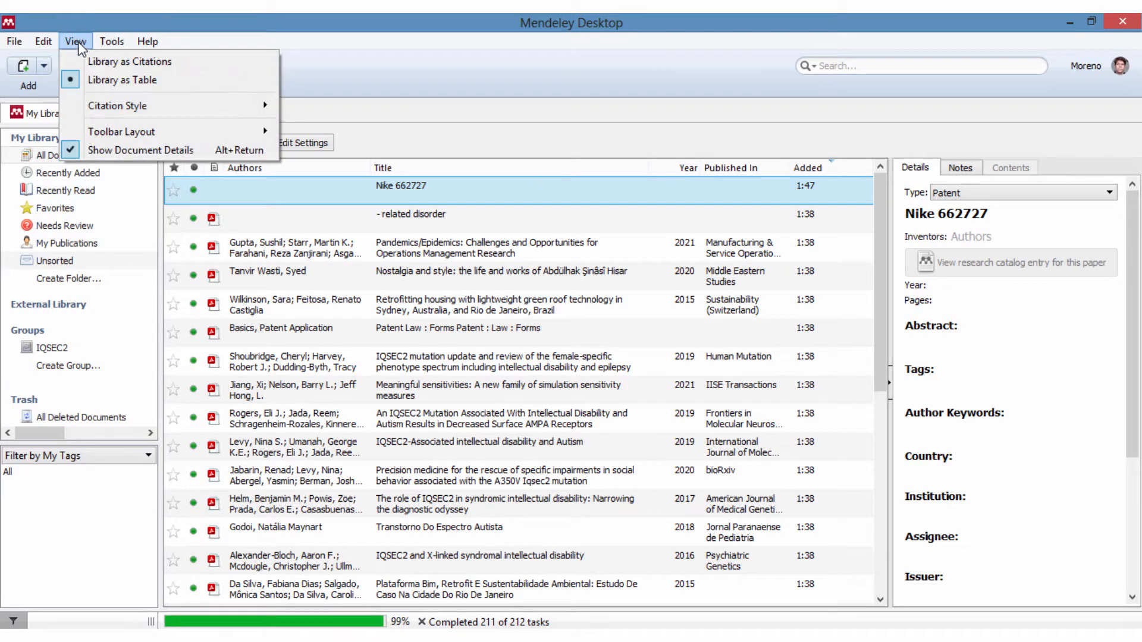
pyautogui.click(114, 62)
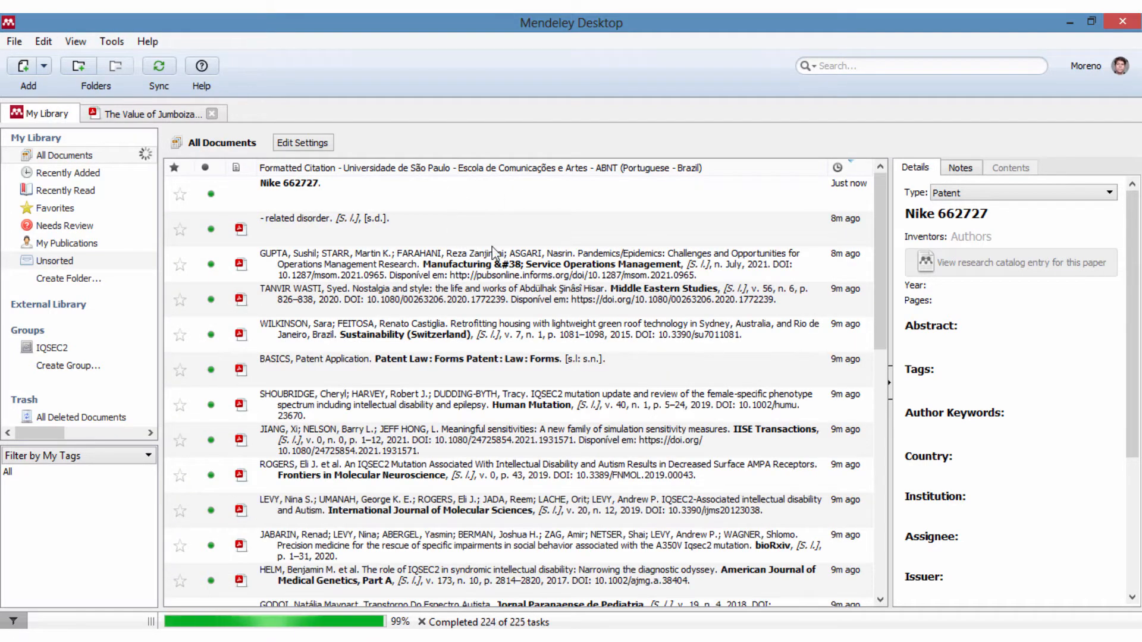
# - Look through the ABNT-formatted citations, checking the "related disorder", "Nostalgia and style" and "Patent Law" entries
pyautogui.click(404, 226)
pyautogui.click(575, 306)
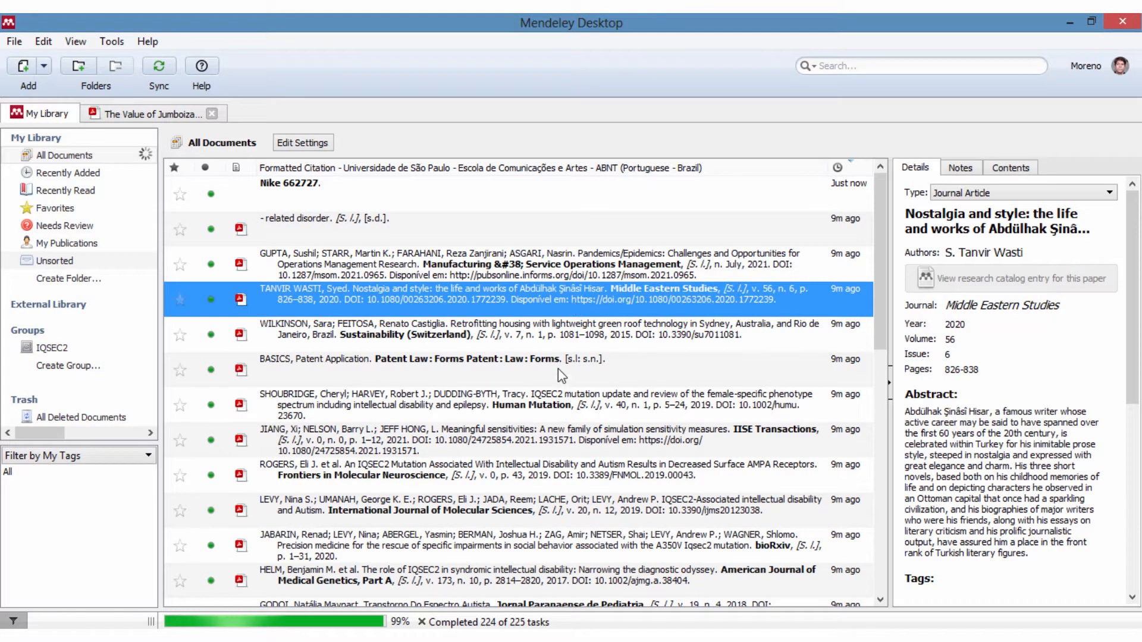
pyautogui.click(684, 375)
pyautogui.moveTo(877, 208)
pyautogui.mouseDown()
pyautogui.moveTo(879, 462)
pyautogui.moveTo(878, 196)
pyautogui.mouseUp()
pyautogui.scroll(-2, 480, 357)
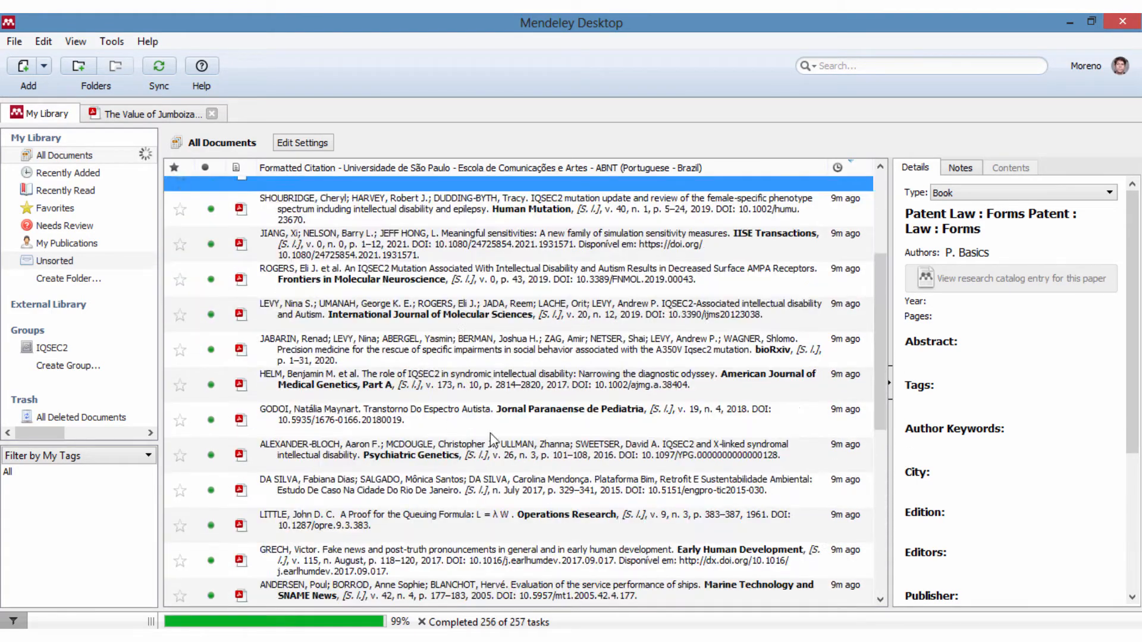
pyautogui.scroll(-2, 433, 526)
pyautogui.scroll(4, 528, 544)
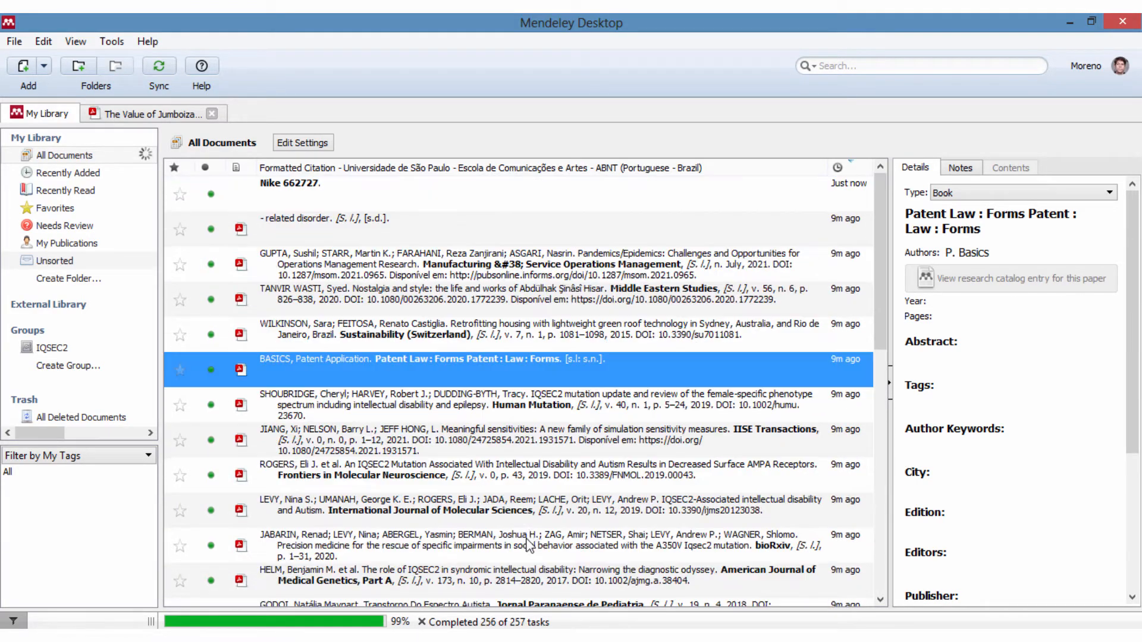
# - Compare the formatted citations and details of the "related disorder", "Nike 662727" and "Patent Law" entries
pyautogui.click(358, 229)
pyautogui.click(376, 198)
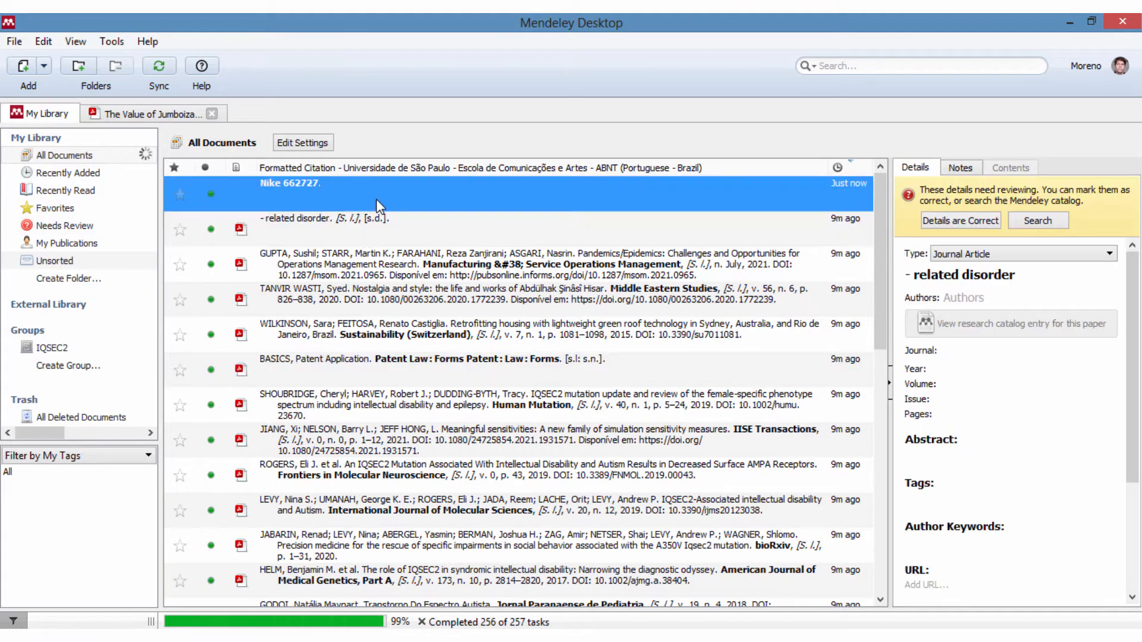
pyautogui.scroll(-2, 364, 437)
pyautogui.scroll(1, 348, 274)
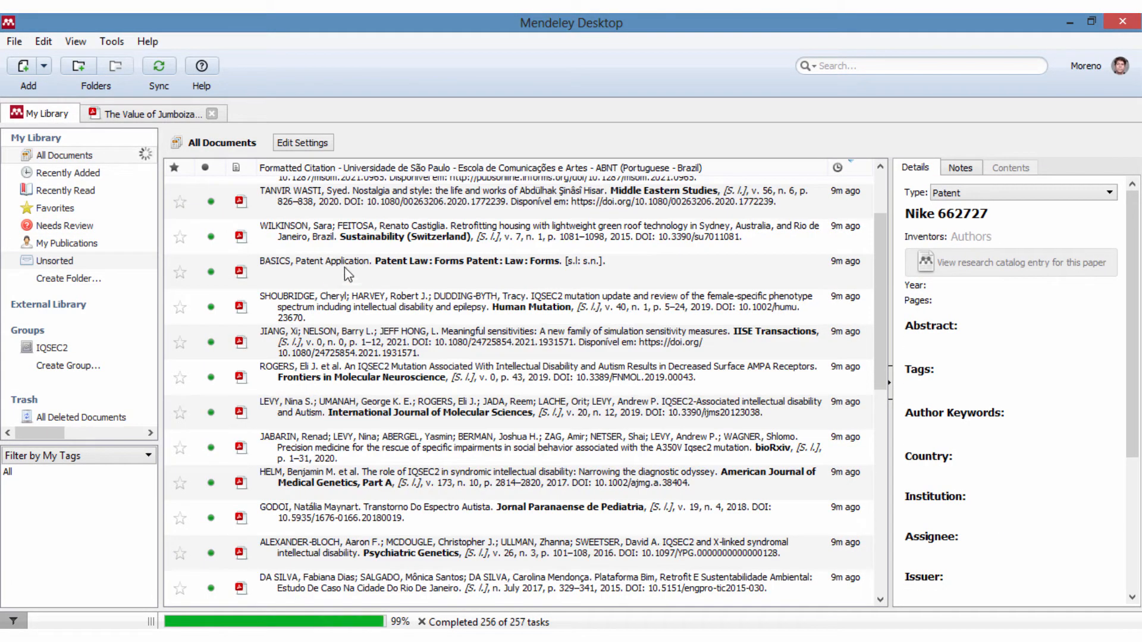
pyautogui.click(348, 275)
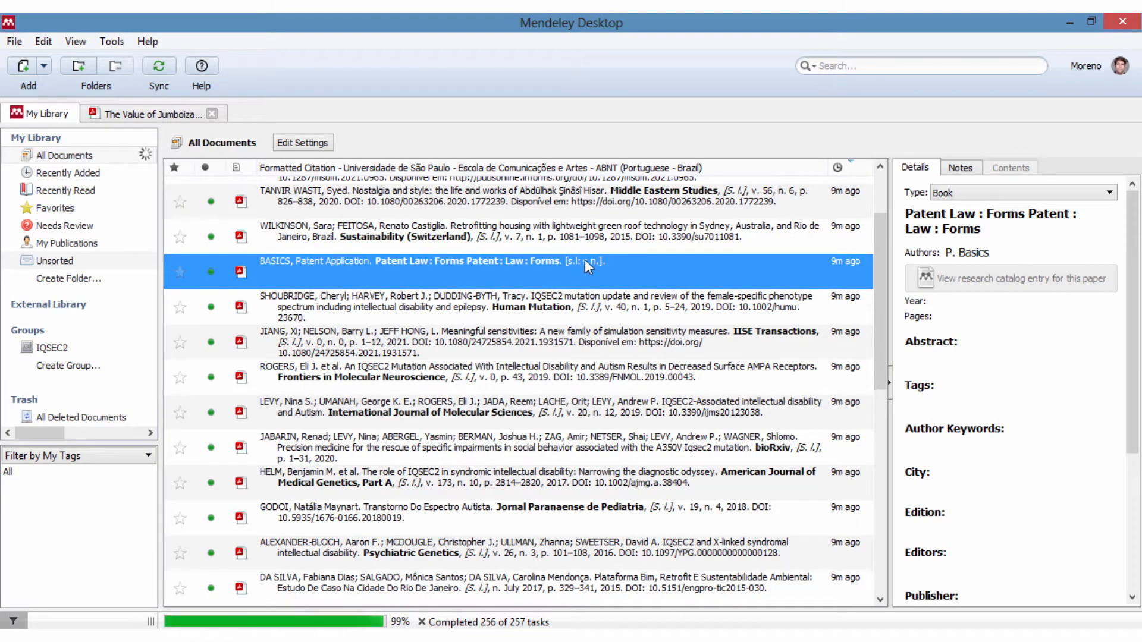
pyautogui.scroll(-2, 657, 274)
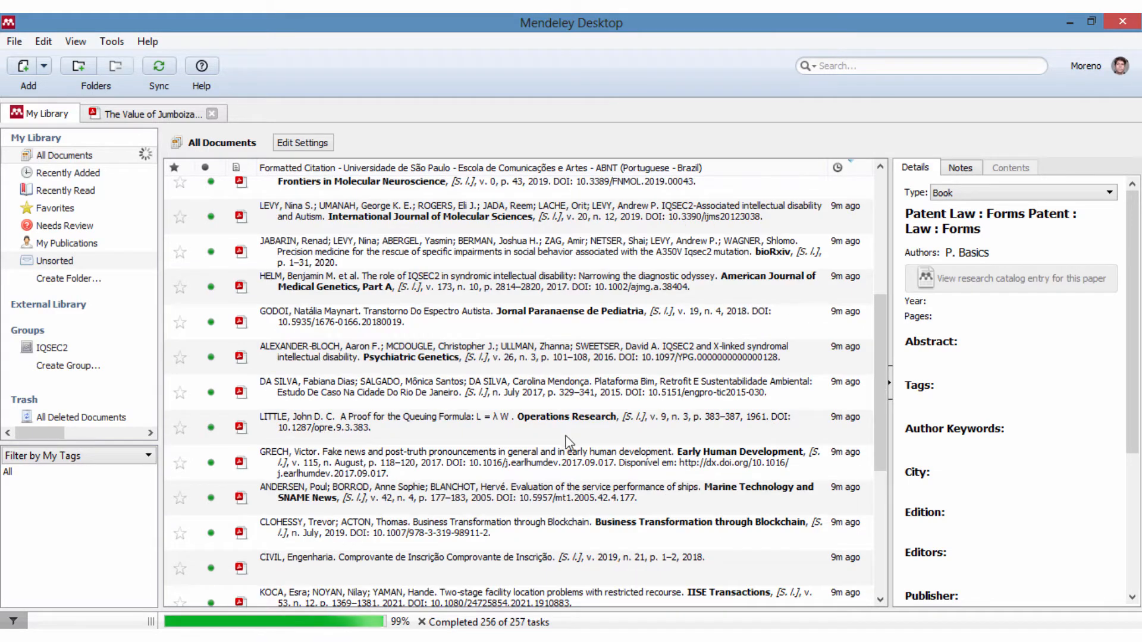
pyautogui.scroll(3, 844, 294)
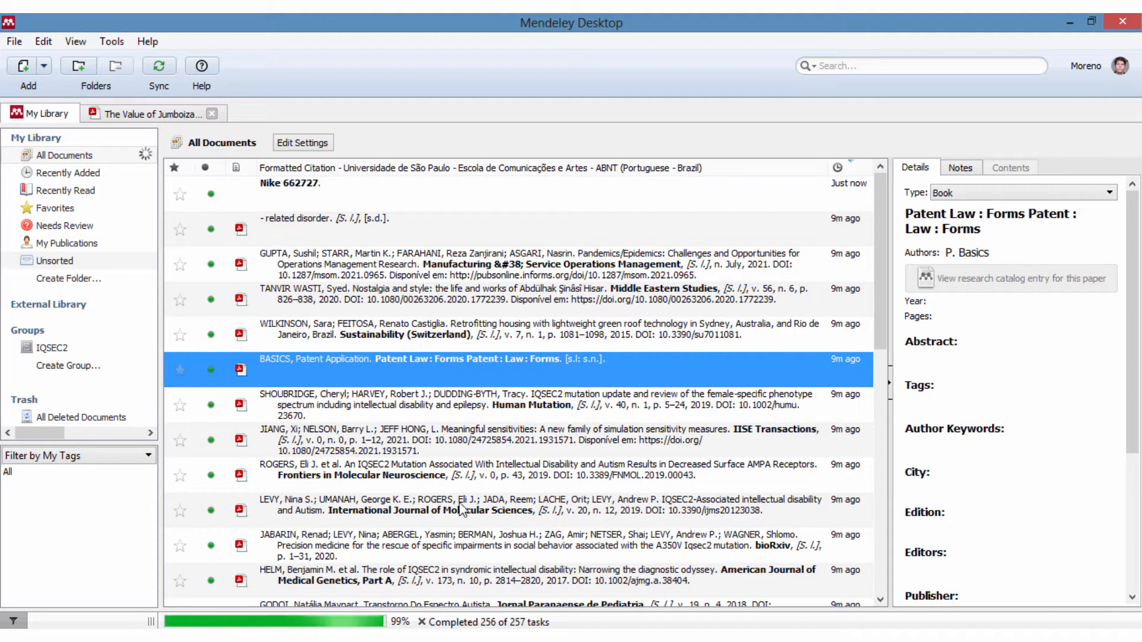
# - Examine the older citations, including "Comprovante de Inscrição", "Business Transformation through Blockchain", "Evaluation of the service performance of ships" and "crash_catalonia"
pyautogui.scroll(-3, 454, 491)
pyautogui.scroll(-3, 662, 386)
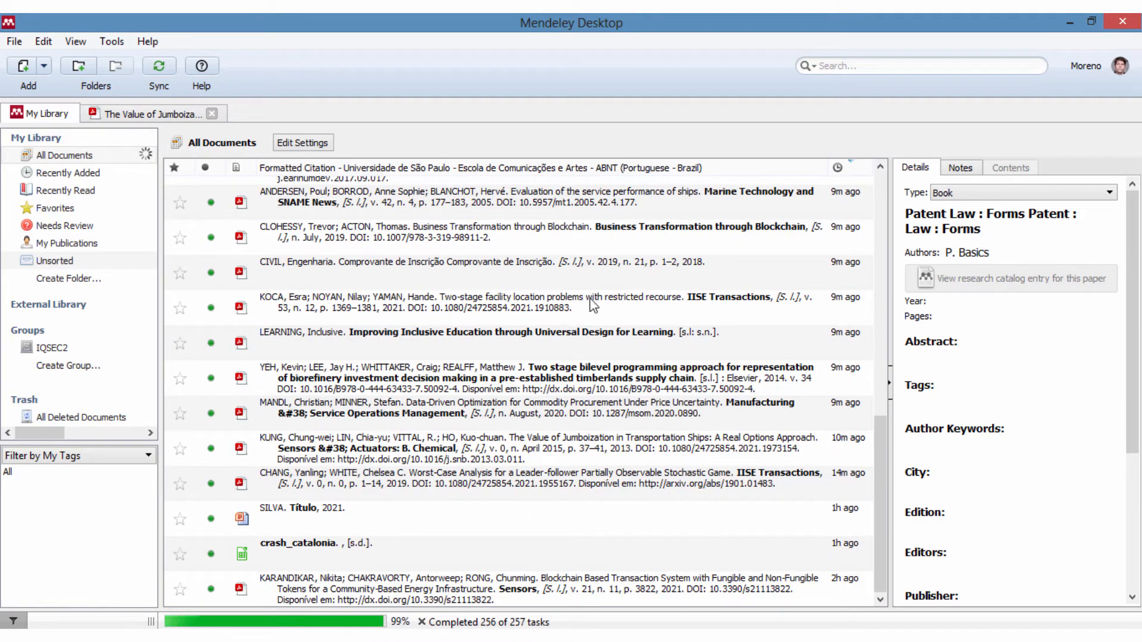
pyautogui.click(553, 276)
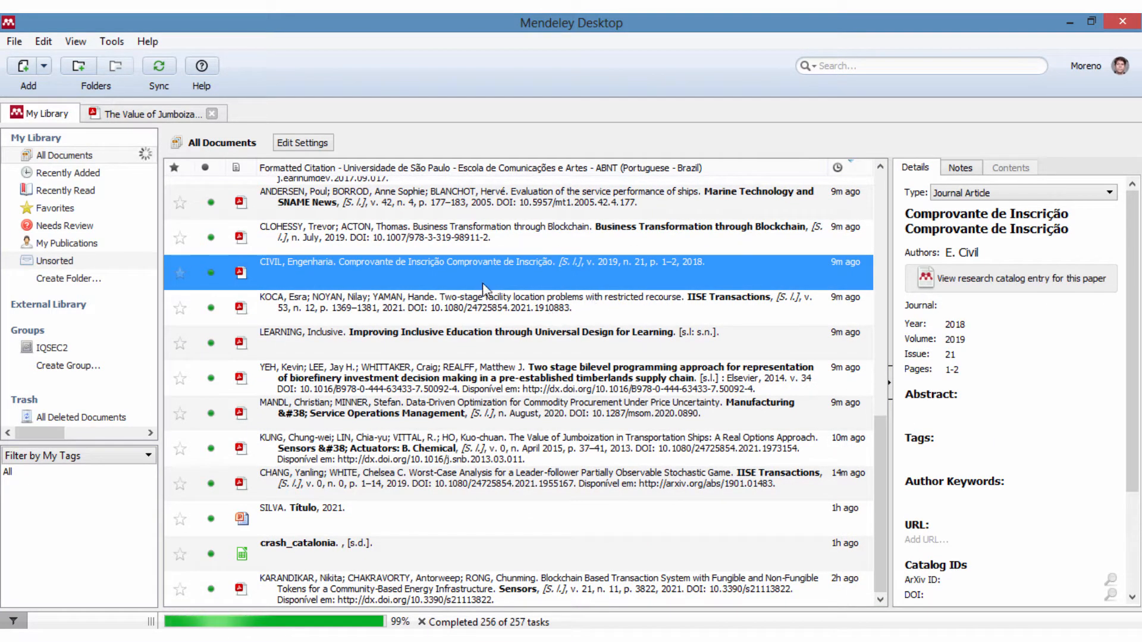
pyautogui.click(625, 243)
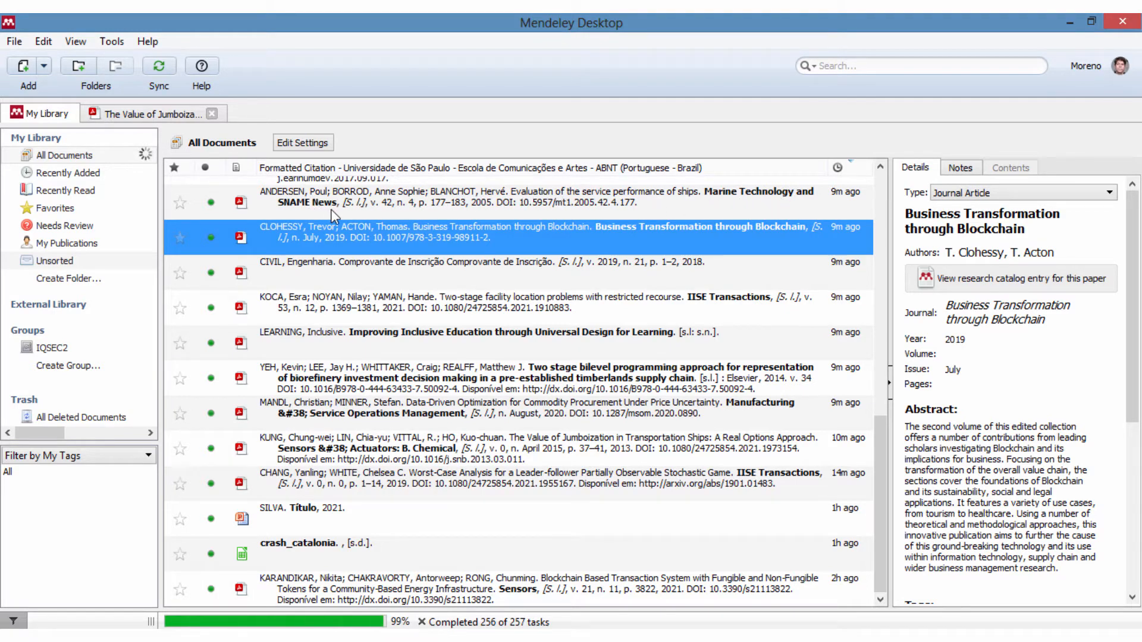
pyautogui.click(625, 200)
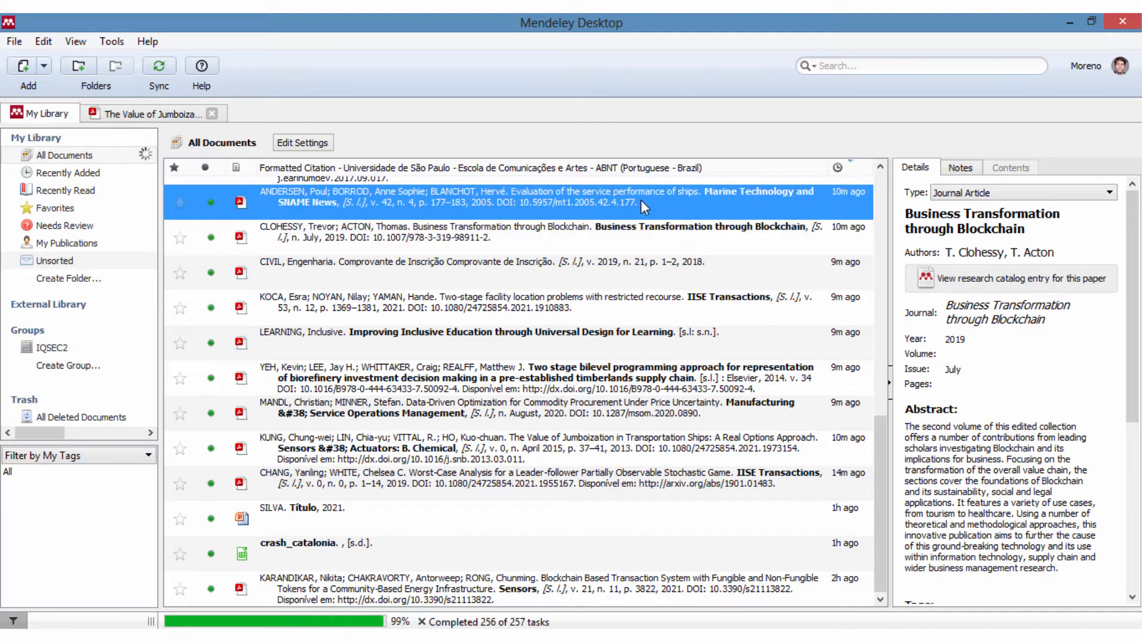
pyautogui.click(393, 529)
pyautogui.click(399, 552)
pyautogui.scroll(6, 478, 410)
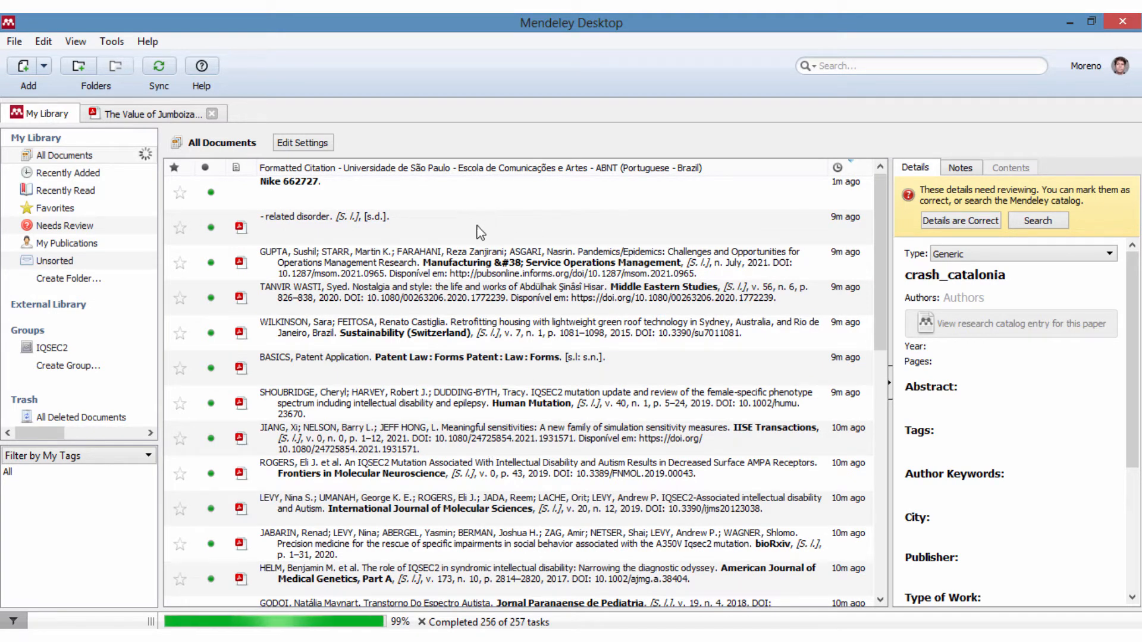
# - Alternate the library between table and citations view, finish in table view, and look over the list
pyautogui.click(75, 41)
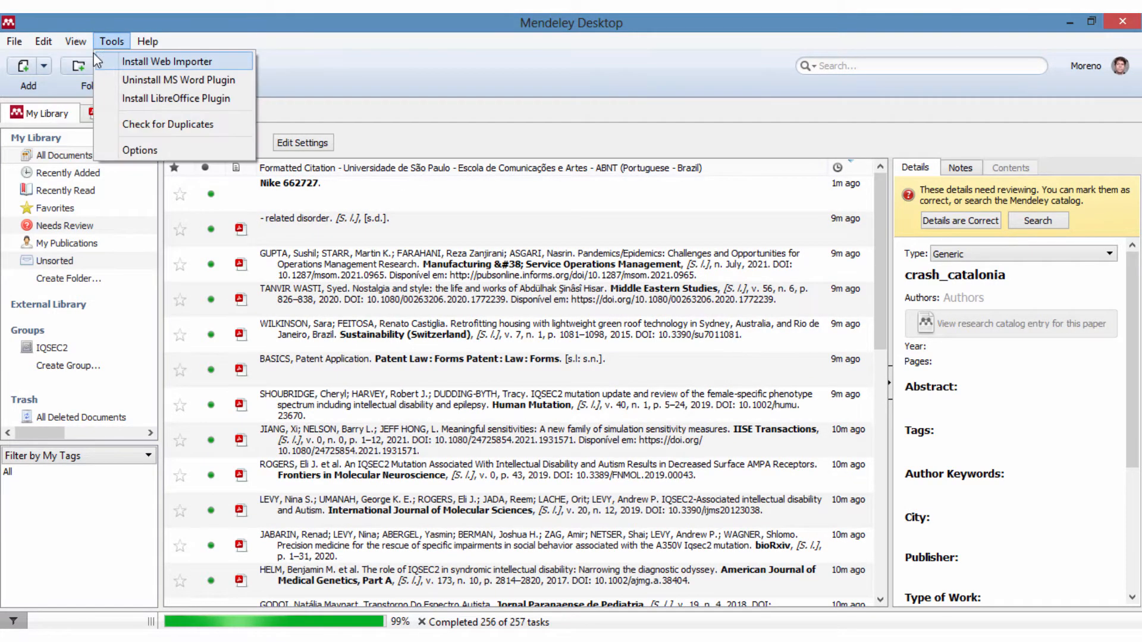
pyautogui.click(97, 83)
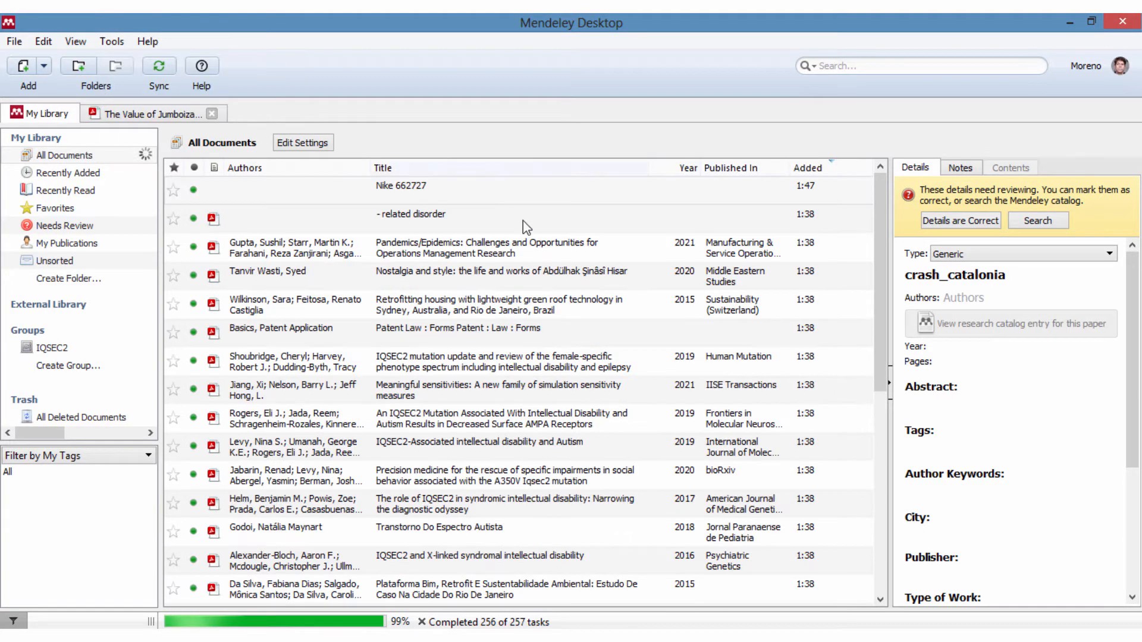
pyautogui.click(76, 41)
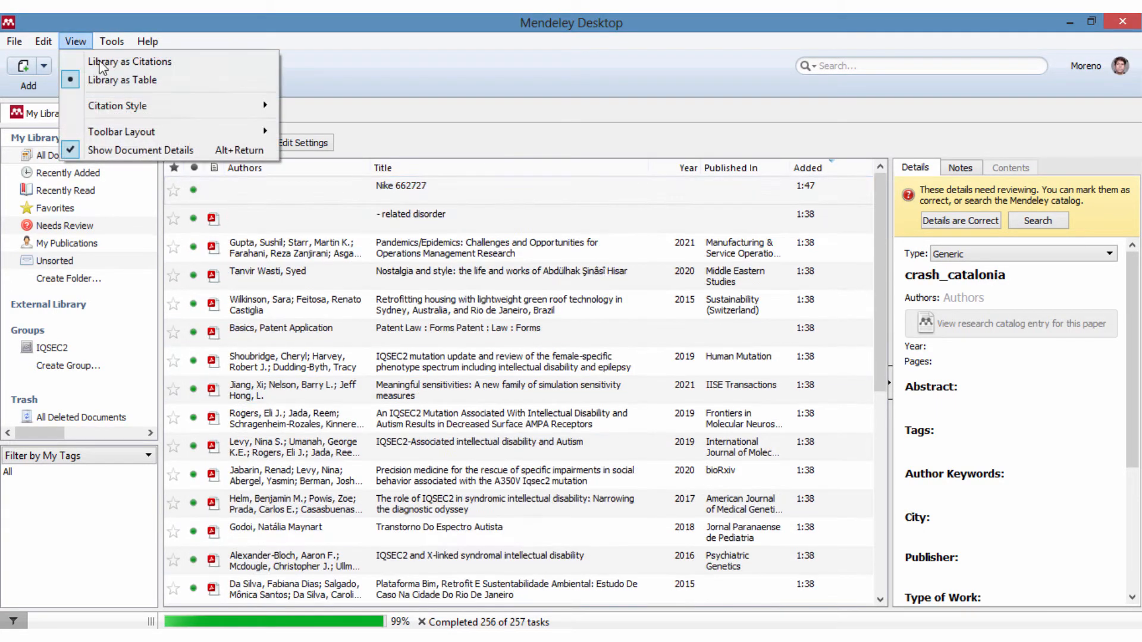
pyautogui.click(105, 62)
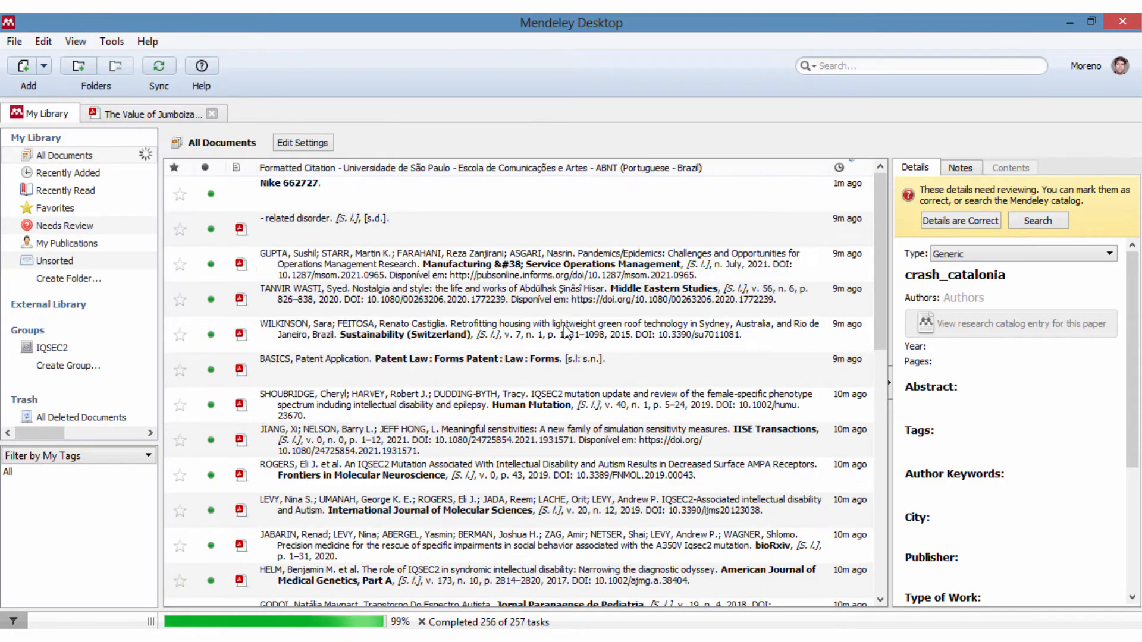
pyautogui.click(76, 41)
pyautogui.click(124, 80)
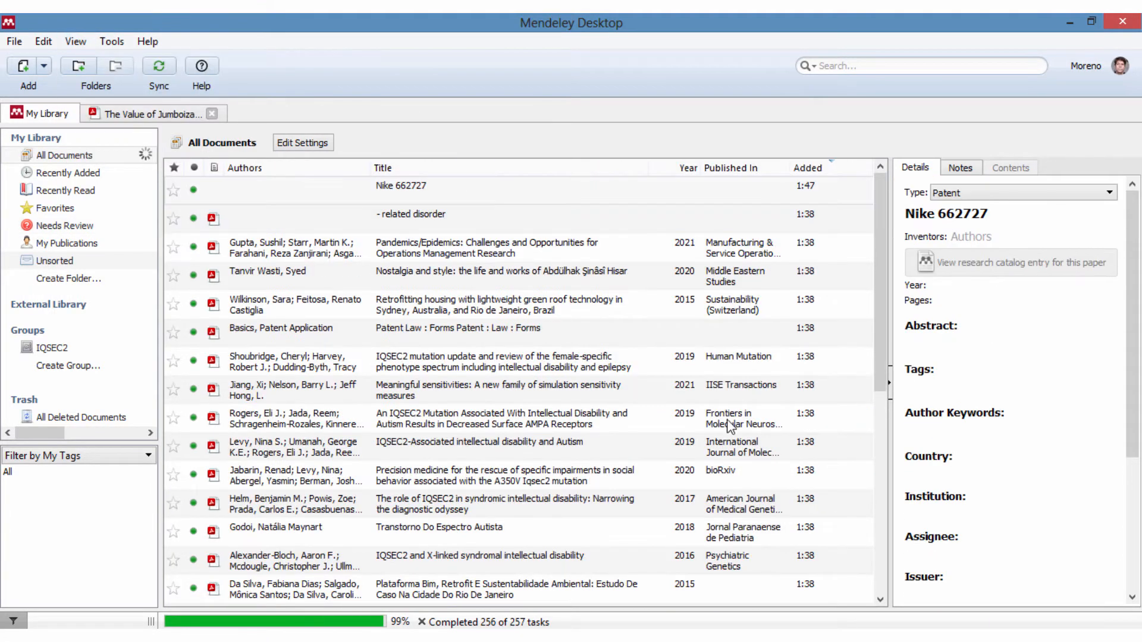
pyautogui.scroll(-3, 743, 427)
pyautogui.scroll(3, 758, 428)
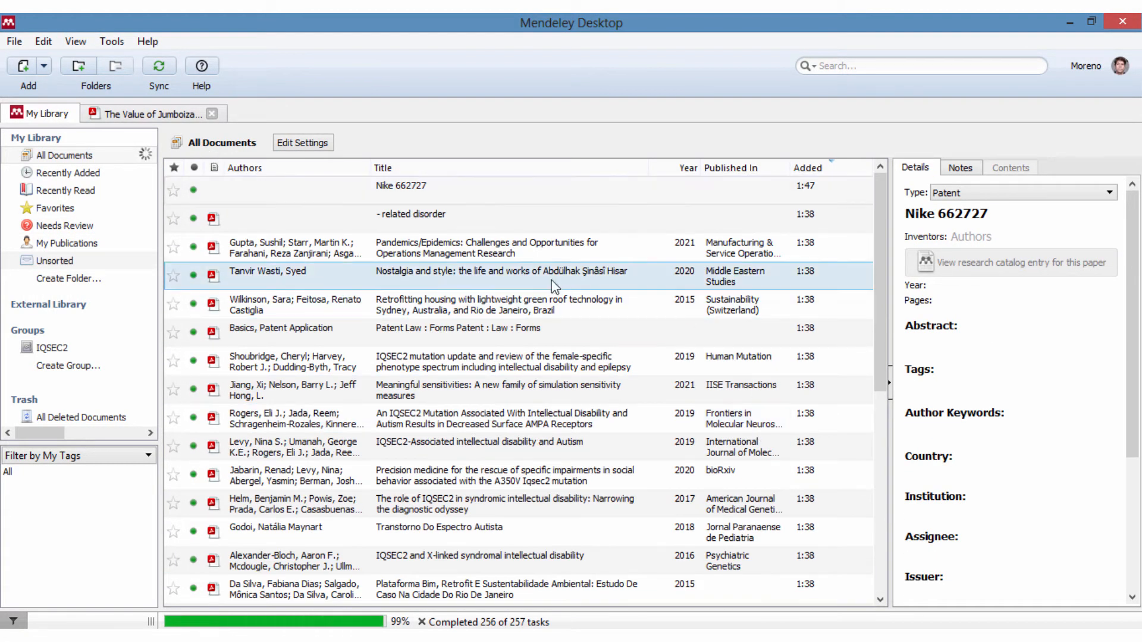
# - Look at the available citation styles and open the Citation Styles window for more styles
pyautogui.click(76, 42)
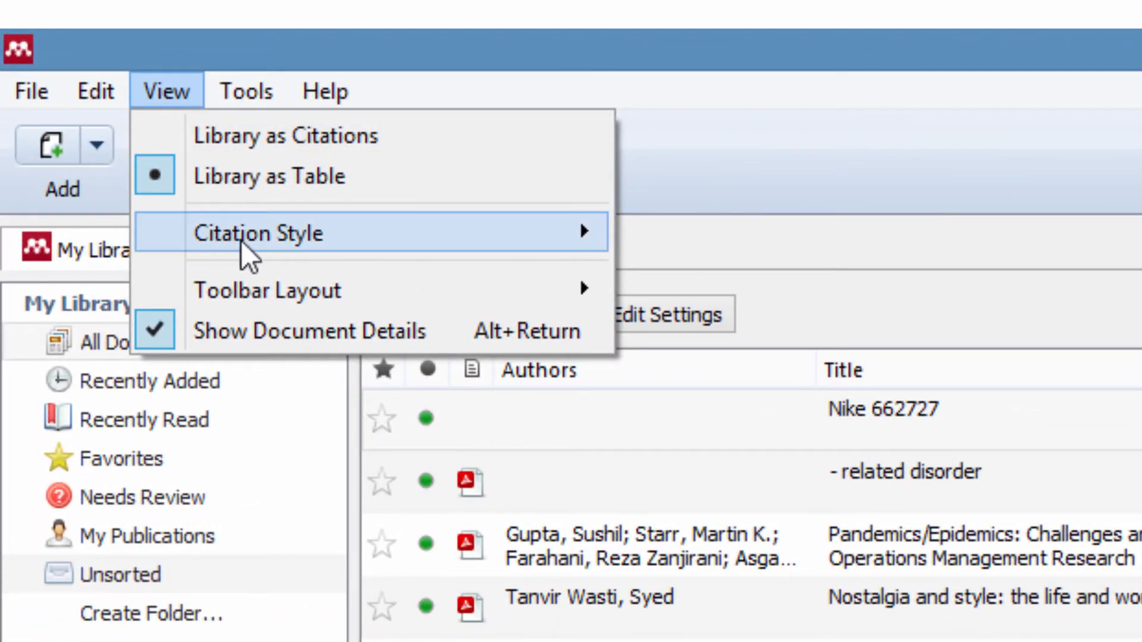
pyautogui.moveTo(244, 239)
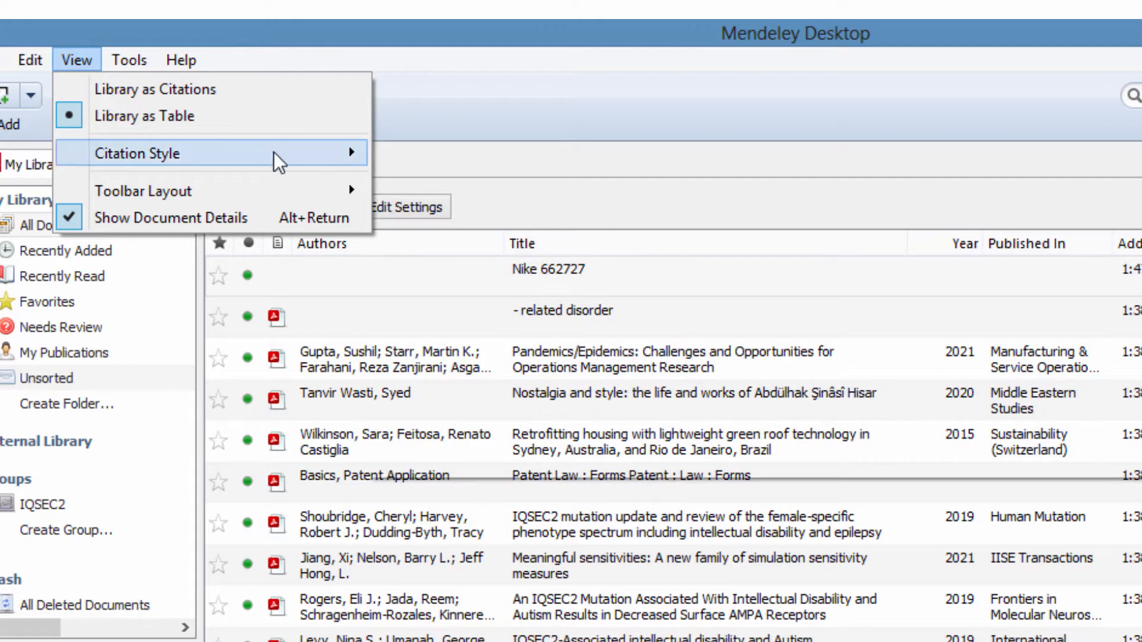
pyautogui.moveTo(292, 163)
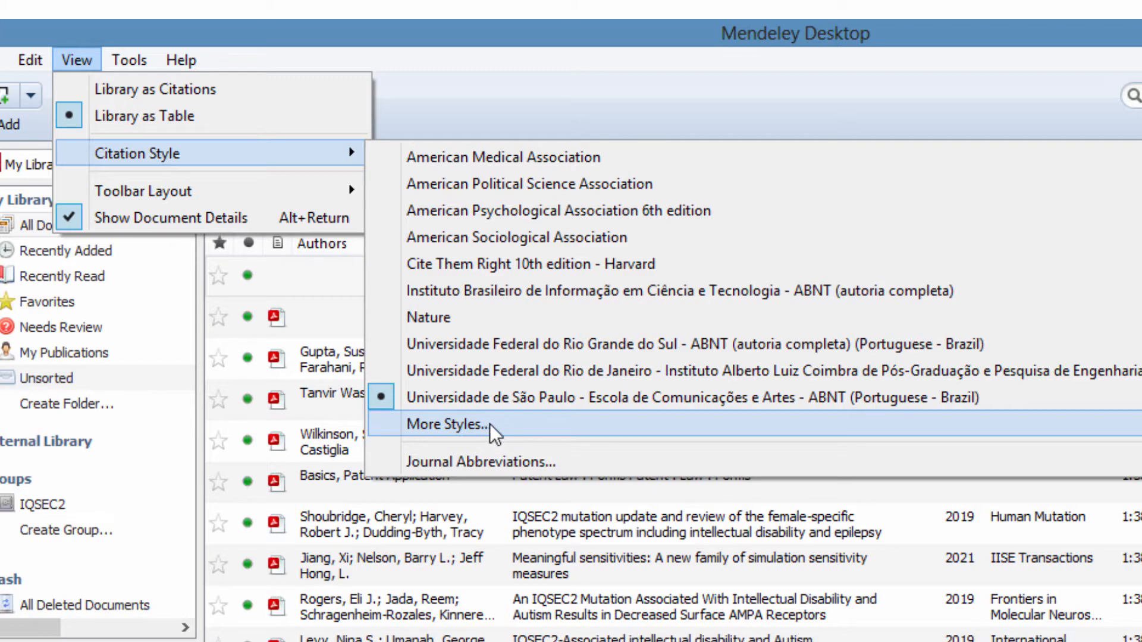
pyautogui.click(447, 424)
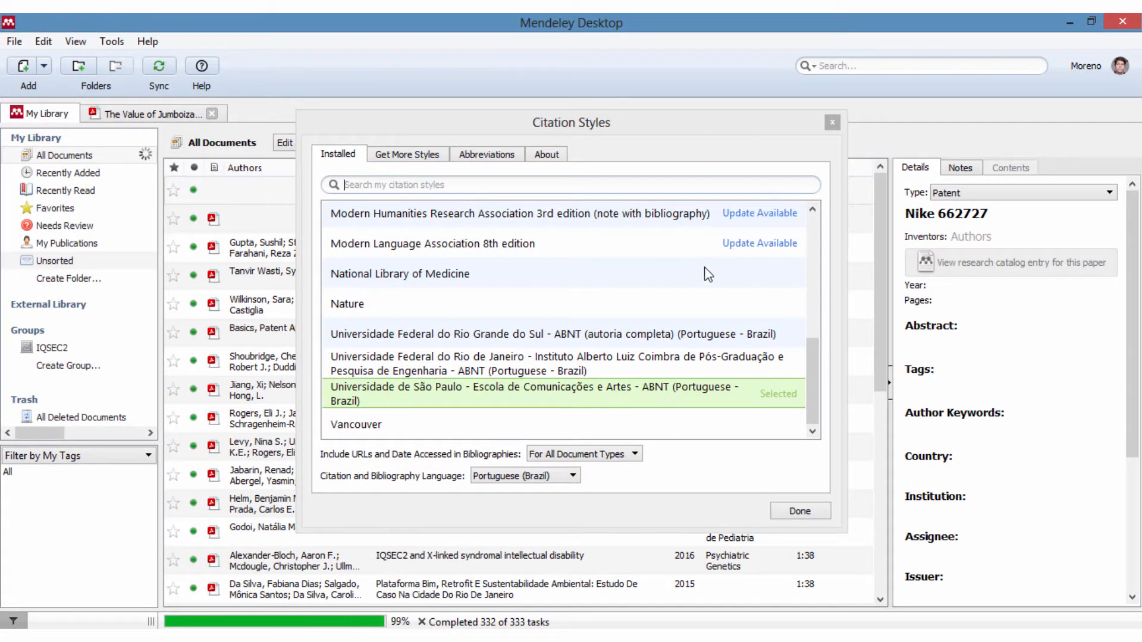
# - Look through the installed ABNT styles from the Rio Grande do Sul, Rio de Janeiro and São Paulo universities
pyautogui.click(375, 186)
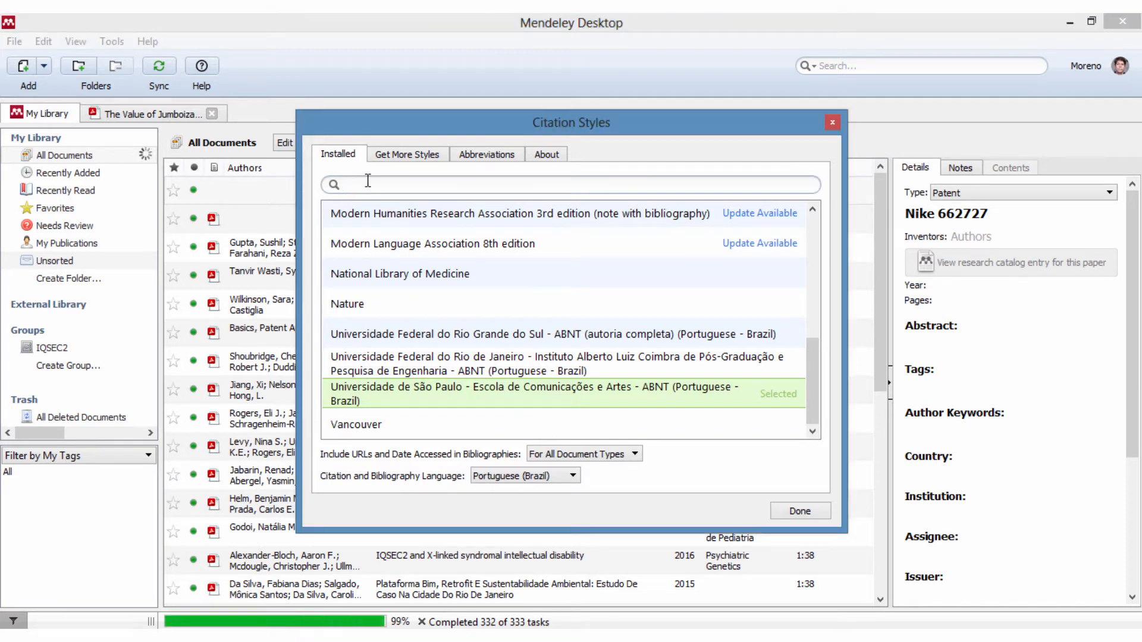
pyautogui.moveTo(810, 384)
pyautogui.mouseDown()
pyautogui.moveTo(812, 229)
pyautogui.moveTo(821, 386)
pyautogui.mouseUp()
pyautogui.scroll(-1, 820, 386)
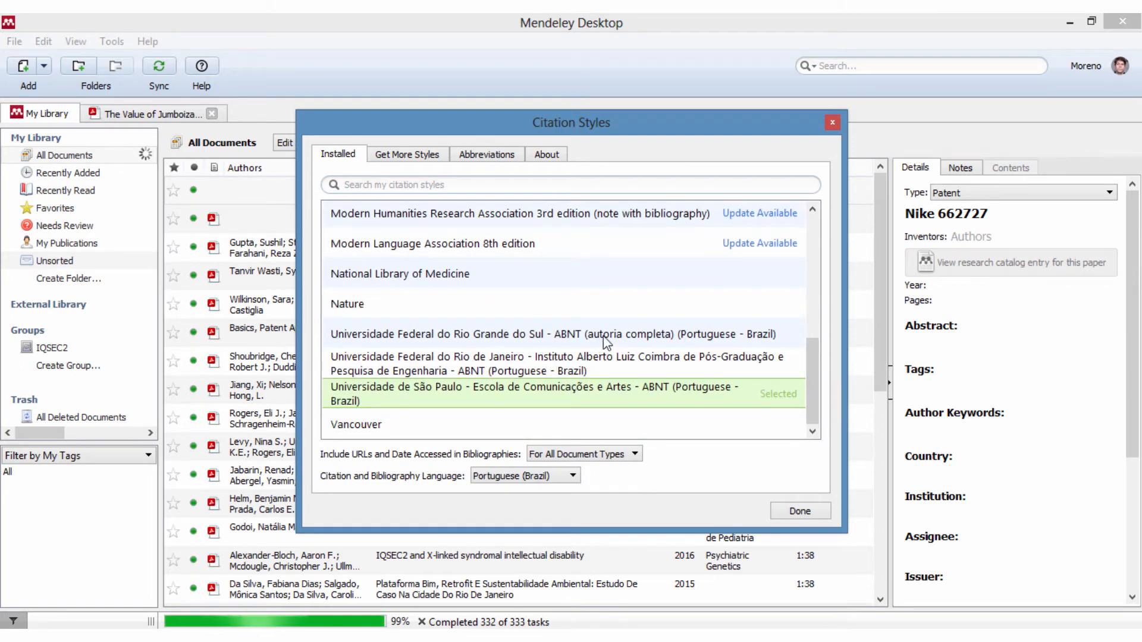
pyautogui.click(721, 340)
pyautogui.click(687, 367)
pyautogui.click(666, 393)
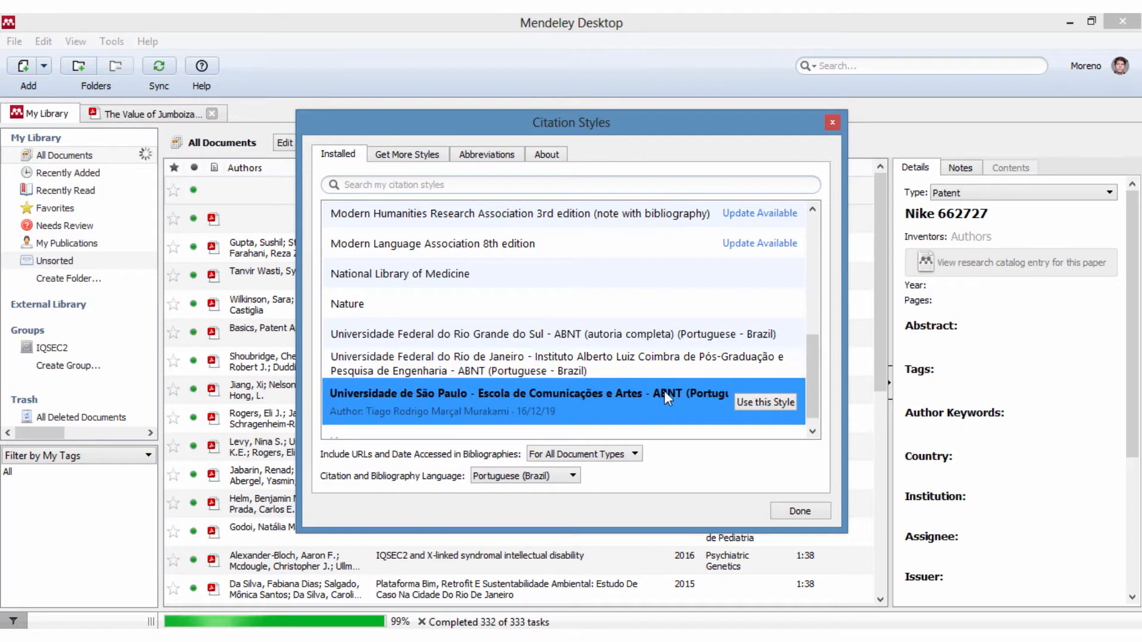
pyautogui.click(765, 402)
pyautogui.click(647, 337)
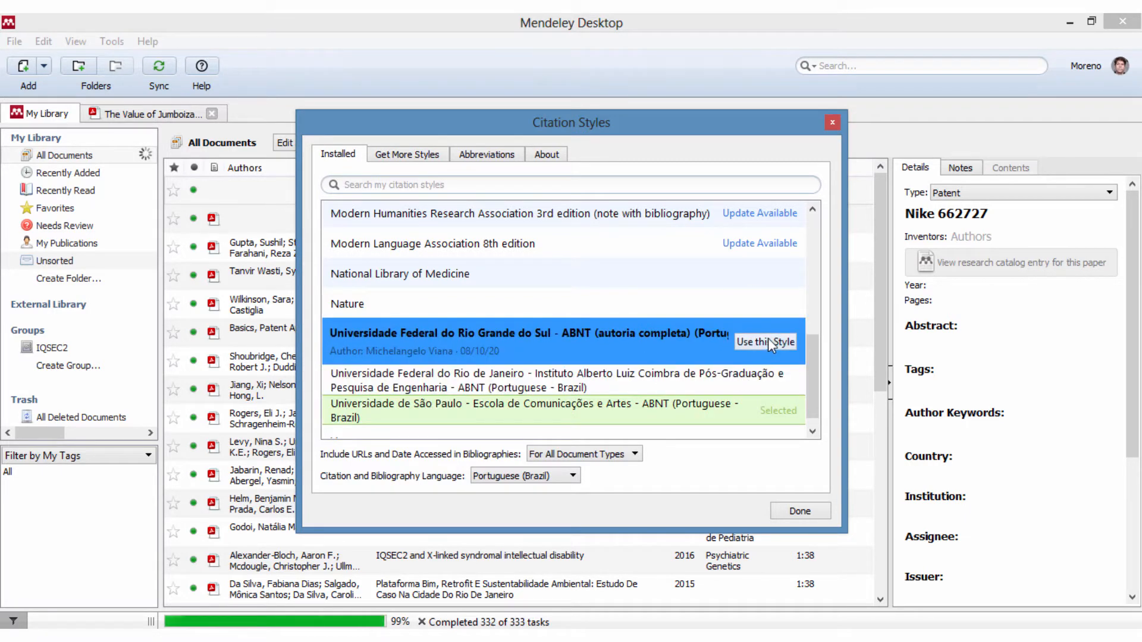
# - Search the additional downloadable citation styles for "ABNT" and look through the whole list
pyautogui.click(405, 155)
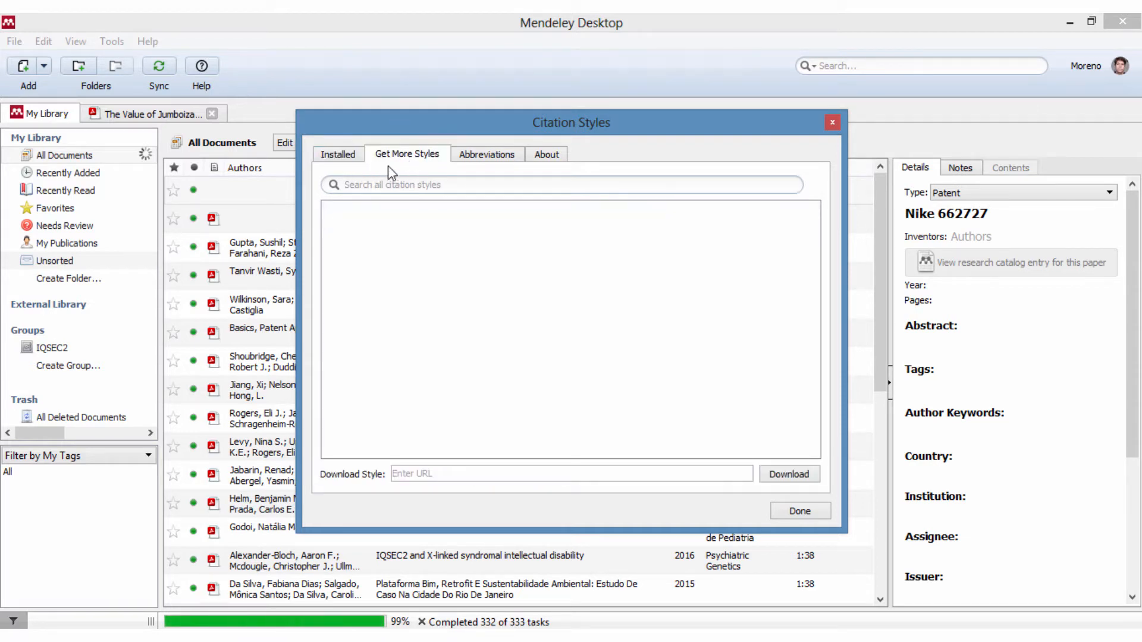
pyautogui.click(417, 188)
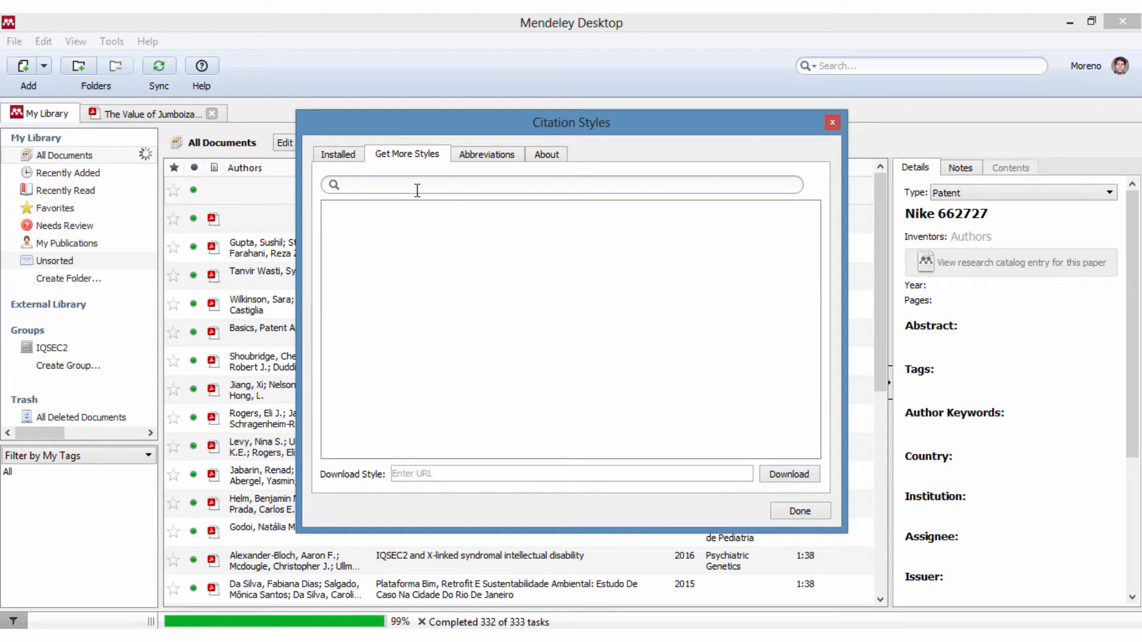
pyautogui.write('ABNT')
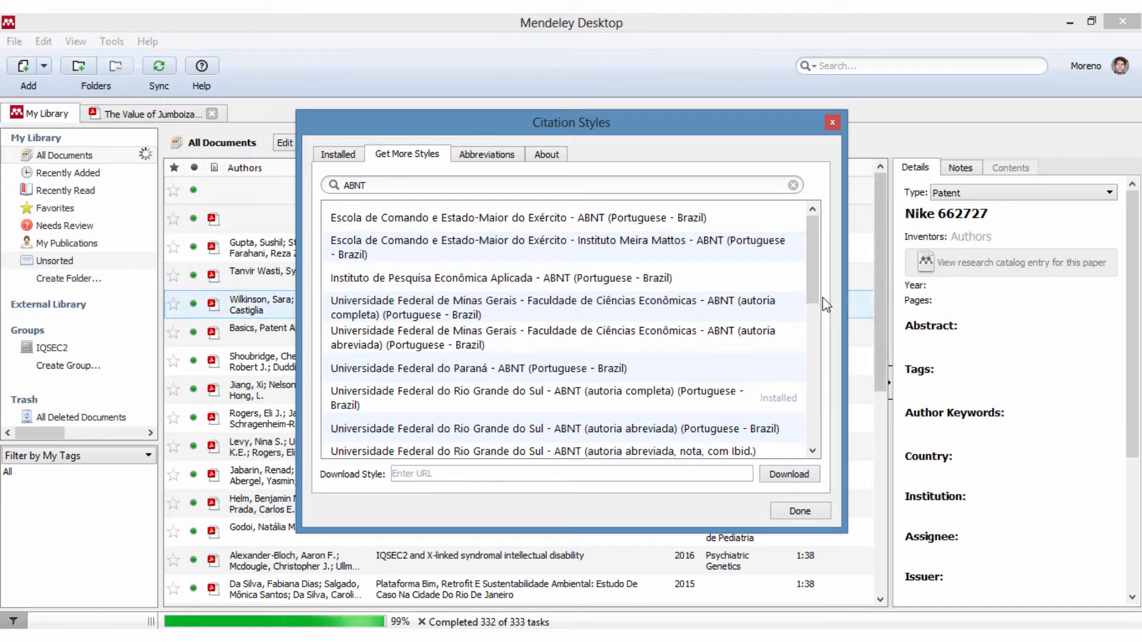
pyautogui.moveTo(811, 274); pyautogui.dragTo(821, 238)
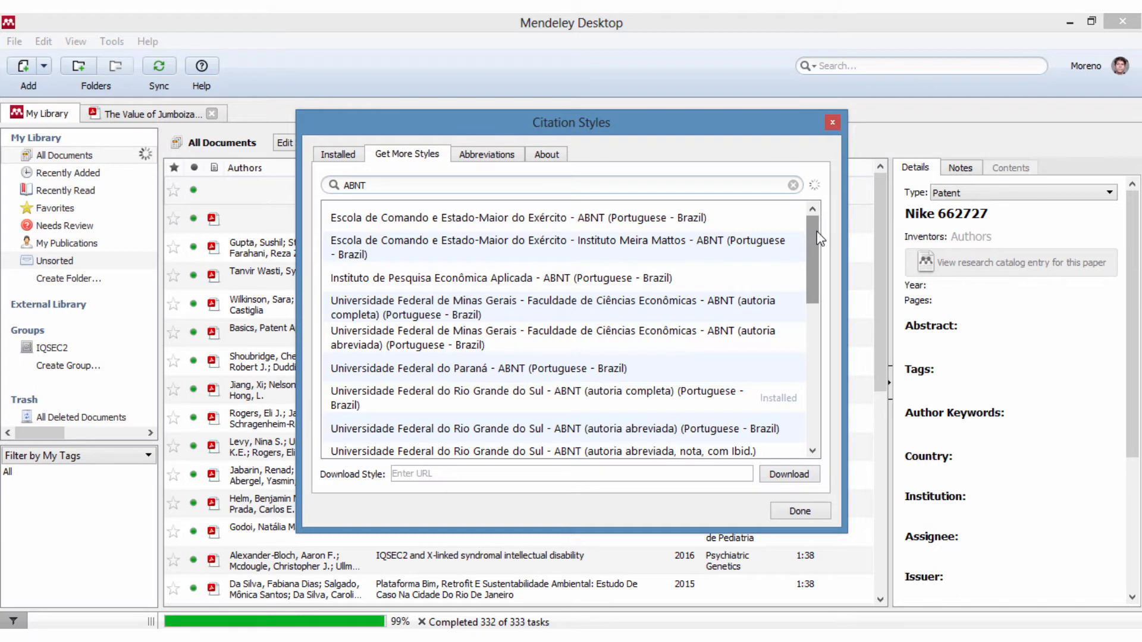
pyautogui.moveTo(819, 238)
pyautogui.mouseDown()
pyautogui.moveTo(819, 383)
pyautogui.moveTo(819, 244)
pyautogui.mouseUp()
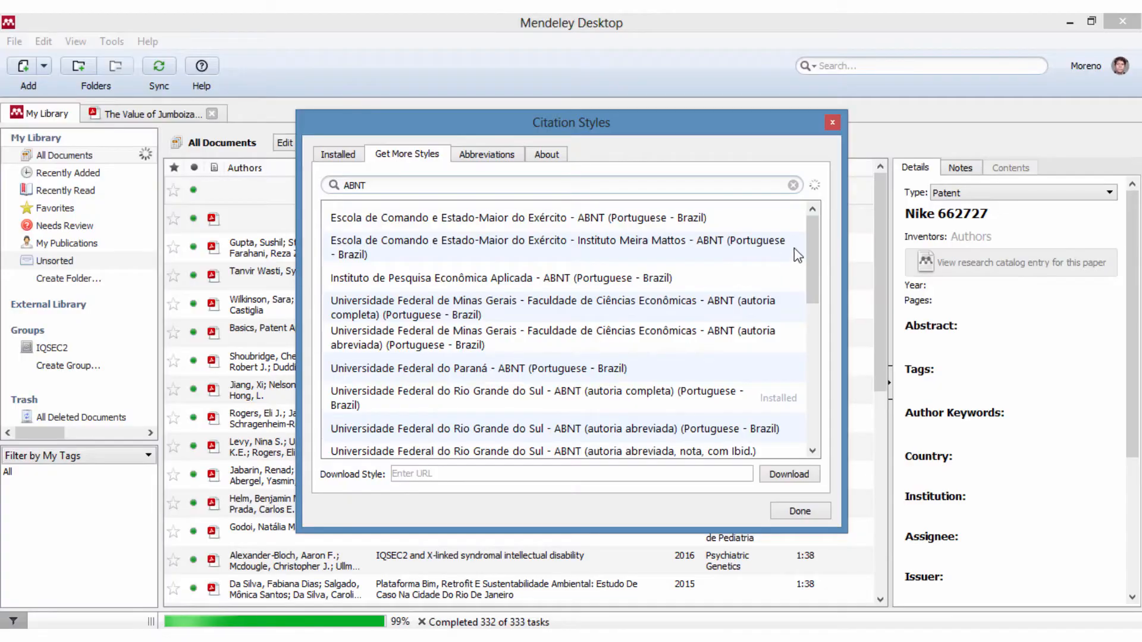
pyautogui.moveTo(810, 253); pyautogui.dragTo(809, 392)
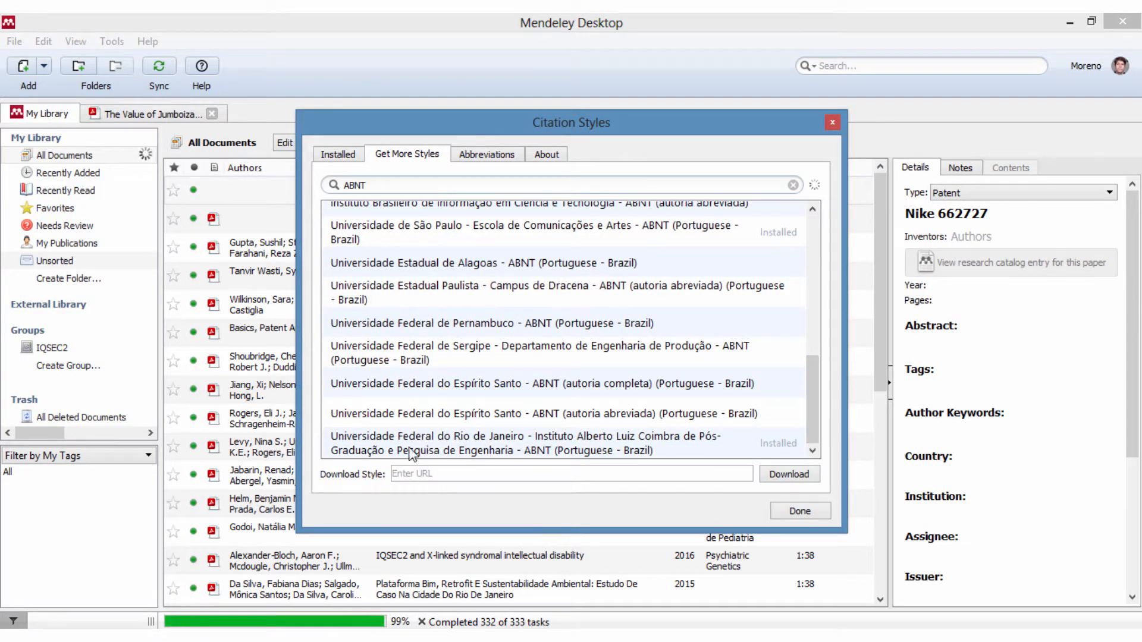
# - Compare the author and date details of the Rio de Janeiro (Instituto Alberto Luiz Coimbra) and Espírito Santo (autoria abreviada) ABNT styles
pyautogui.click(534, 443)
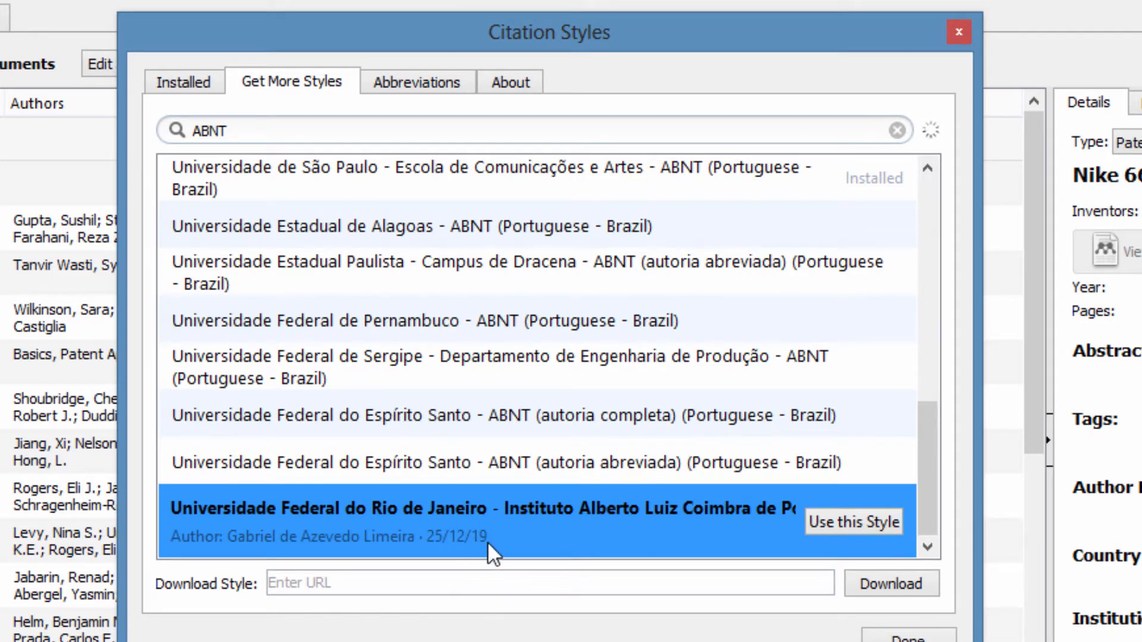
pyautogui.click(450, 463)
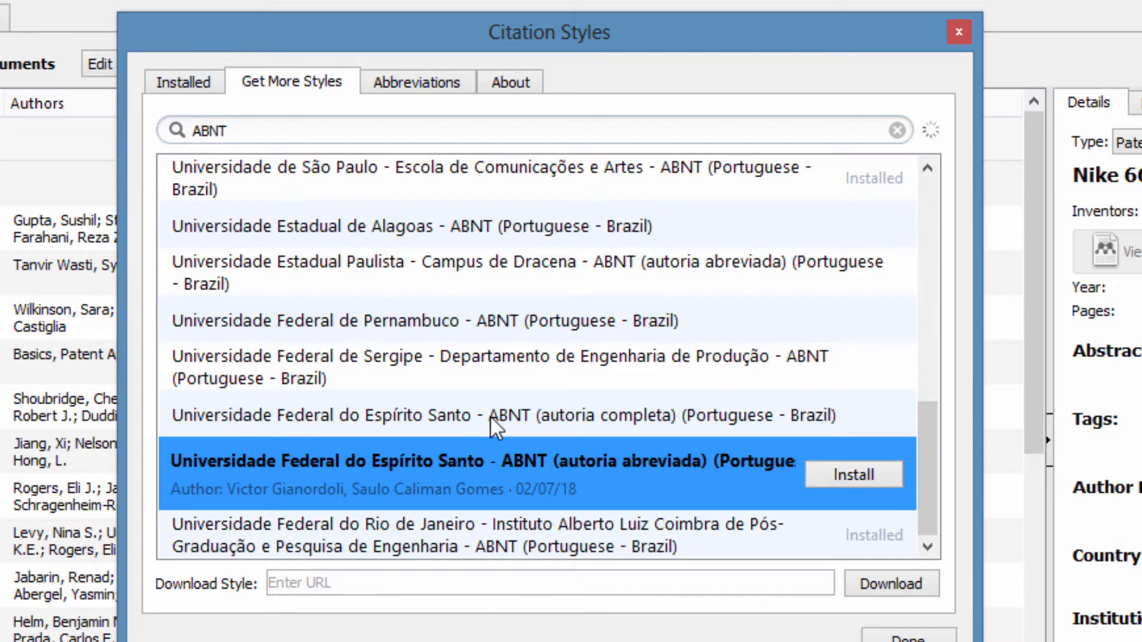
pyautogui.scroll(2, 499, 415)
pyautogui.scroll(4, 548, 447)
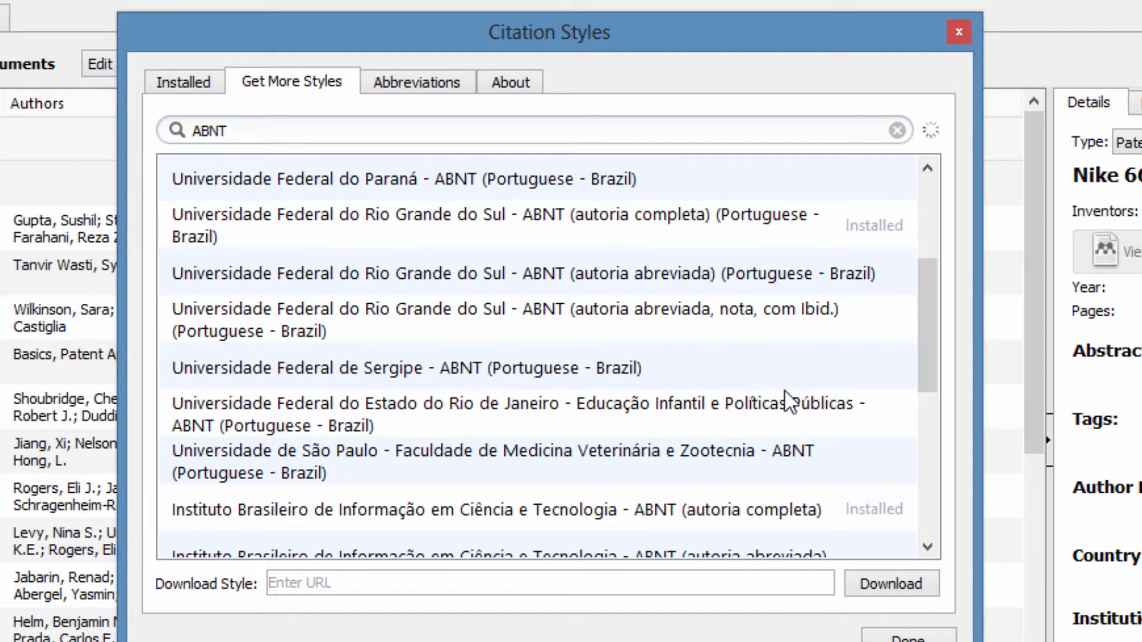
pyautogui.moveTo(935, 333); pyautogui.dragTo(920, 469)
pyautogui.click(592, 502)
pyautogui.click(582, 534)
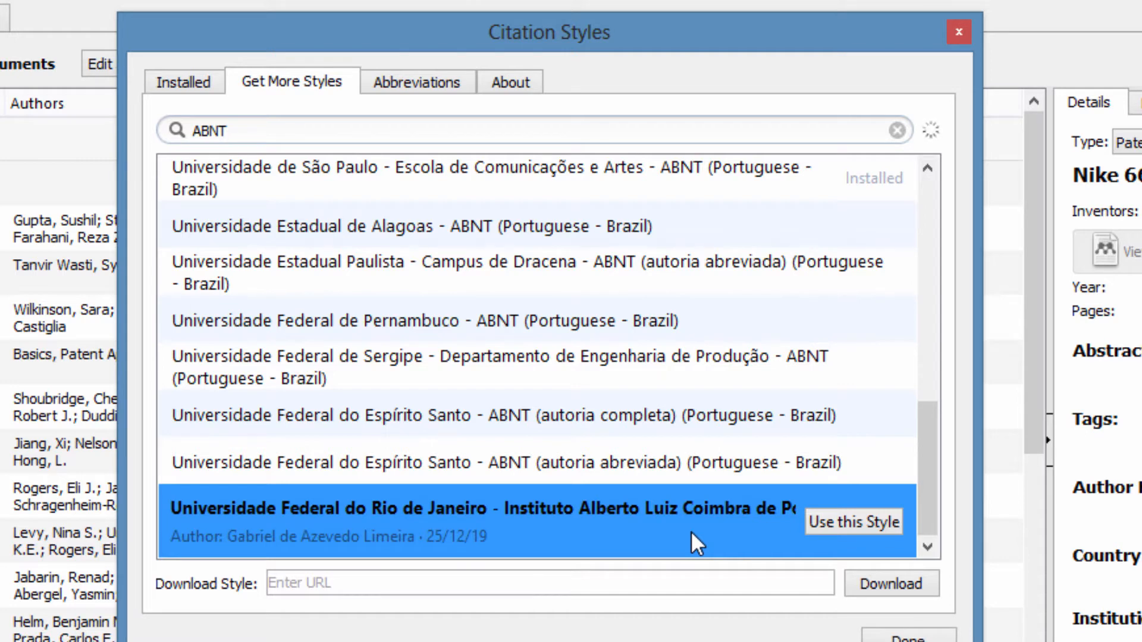
# - Examine the details of the Rio Grande do Sul (autoria completa), São Paulo (Escola de Comunicações e Artes) and Universidade Estadual de Alagoas ABNT styles
pyautogui.moveTo(916, 461); pyautogui.dragTo(921, 395)
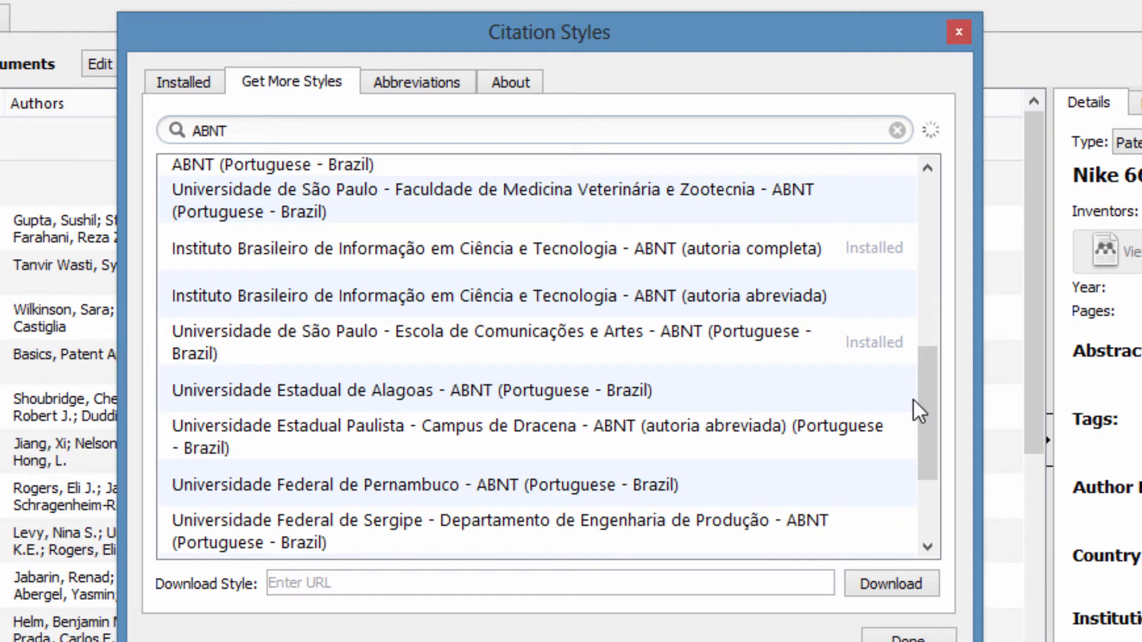
pyautogui.moveTo(926, 389); pyautogui.dragTo(938, 284)
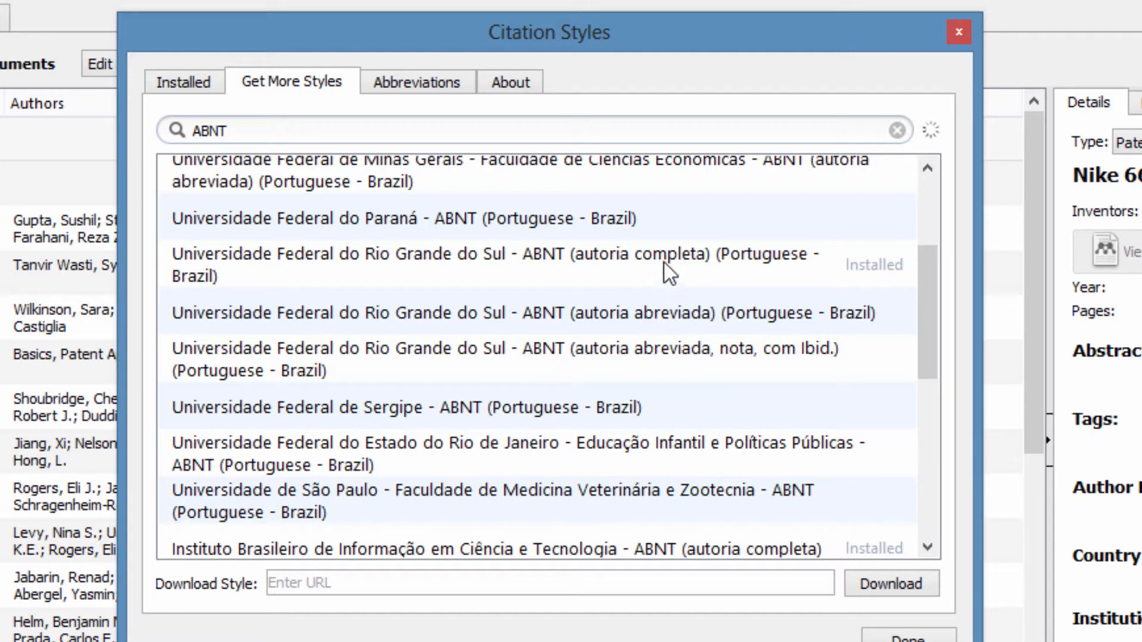
pyautogui.click(623, 269)
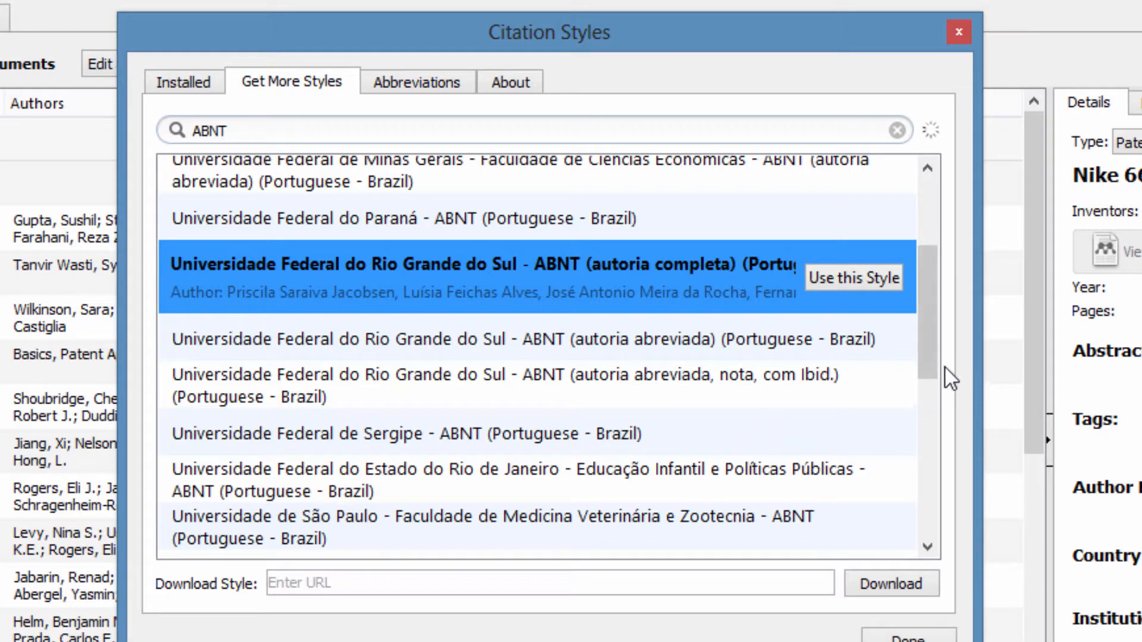
pyautogui.moveTo(930, 342); pyautogui.dragTo(929, 457)
pyautogui.click(520, 336)
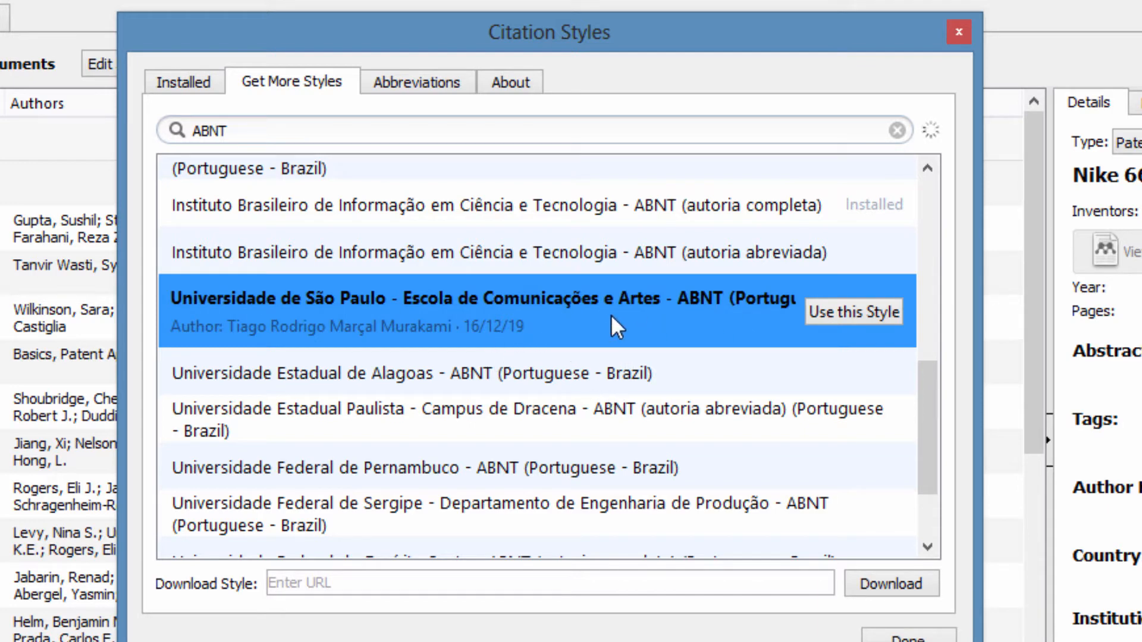
pyautogui.click(509, 374)
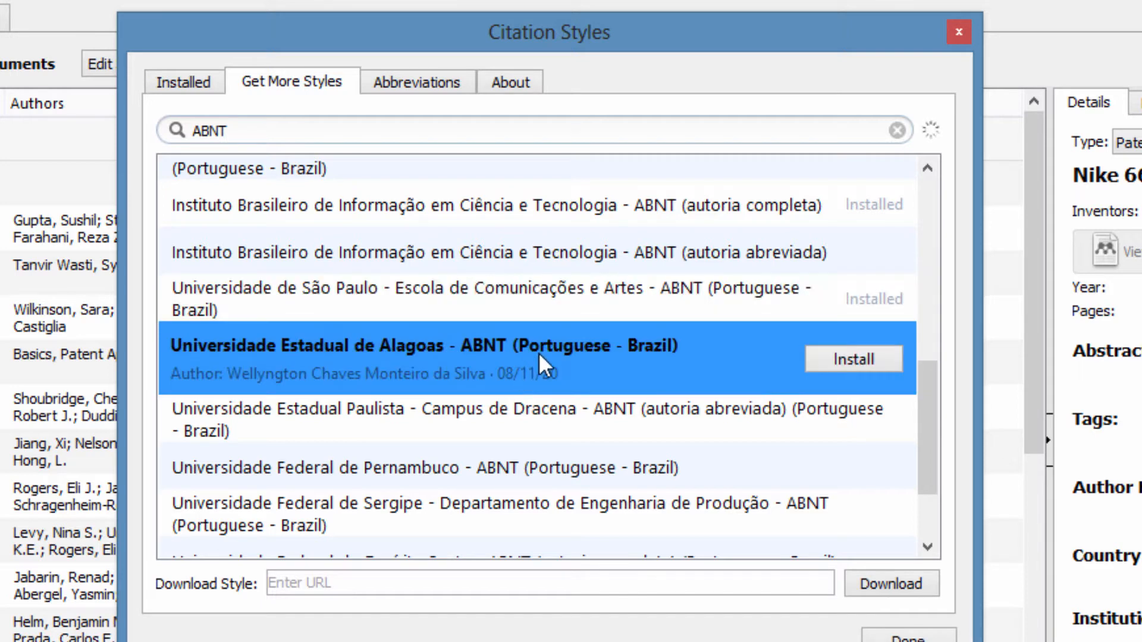
pyautogui.click(534, 319)
# - Examine the details of the two Escola de Comando e Estado-Maior do Exército styles and the Instituto de Pesquisa Econômica Aplicada style
pyautogui.moveTo(929, 414); pyautogui.dragTo(916, 158)
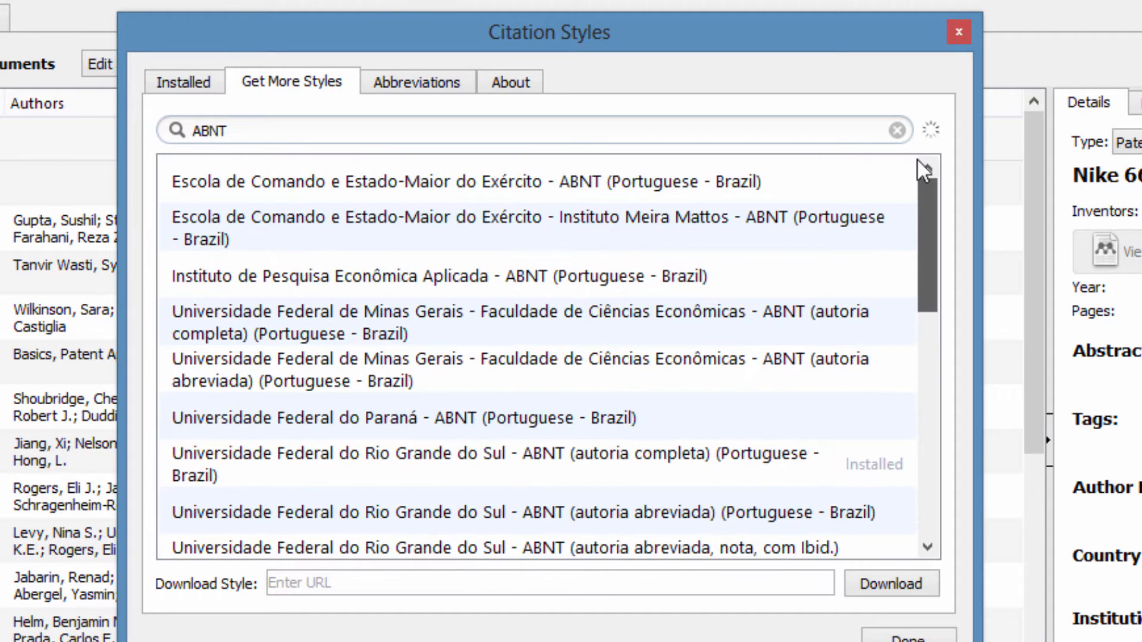
pyautogui.click(629, 191)
pyautogui.click(573, 255)
pyautogui.click(484, 173)
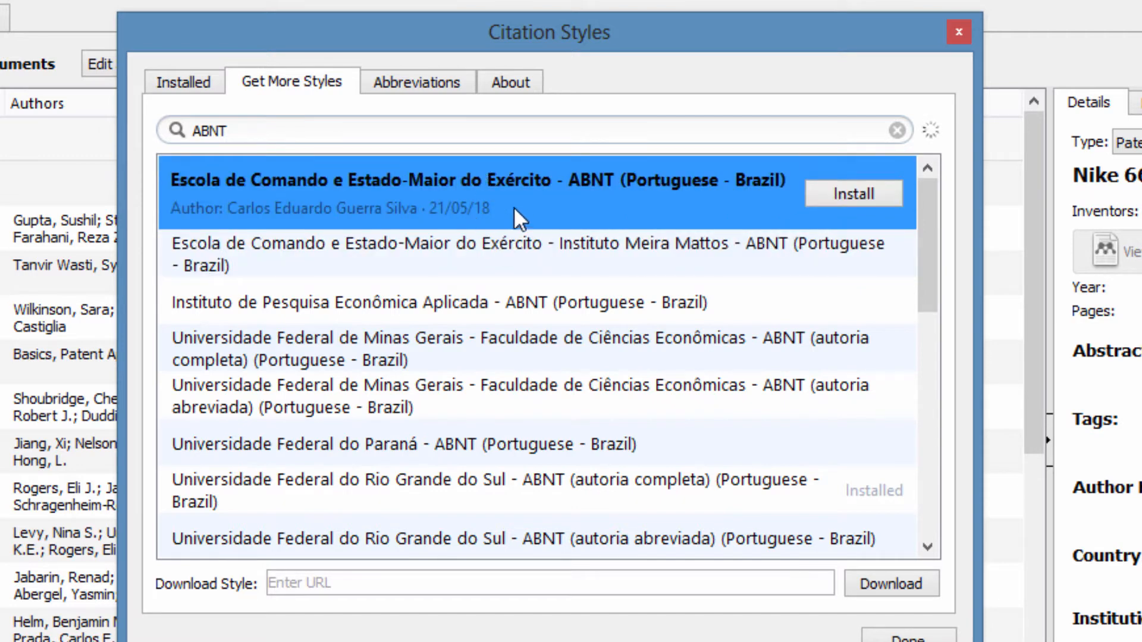
pyautogui.click(563, 255)
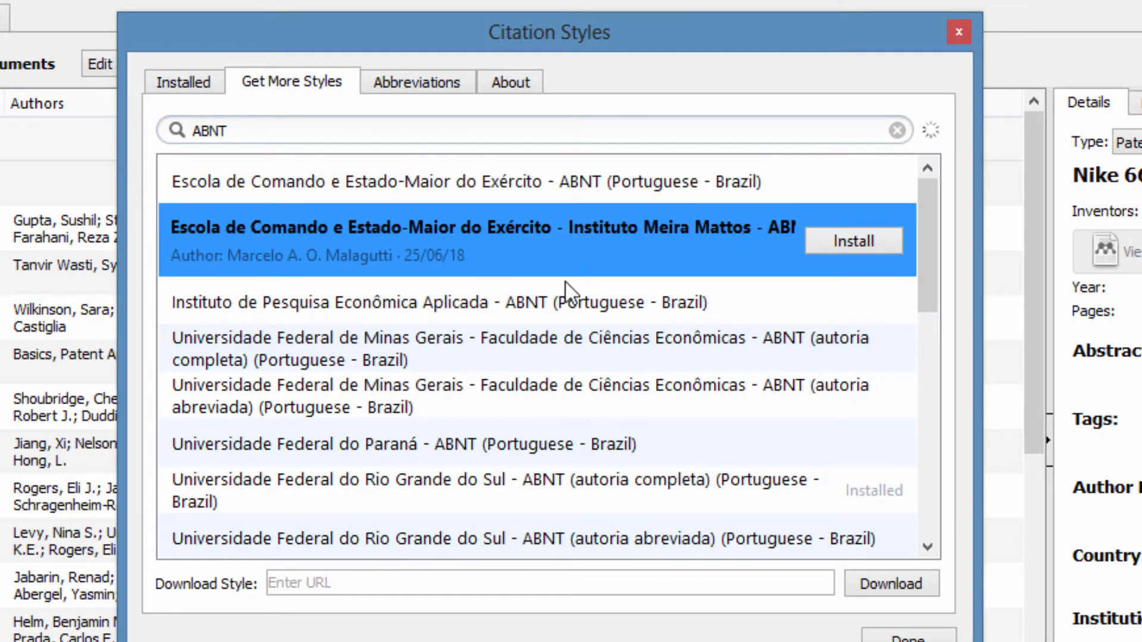
pyautogui.click(565, 286)
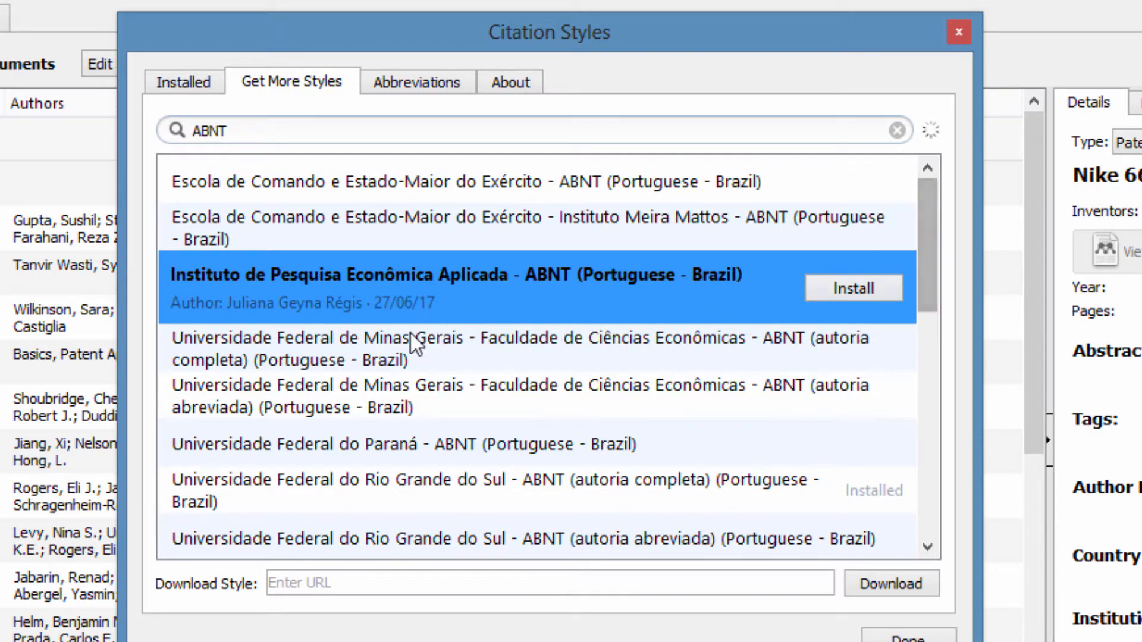
# - Recheck the Rio de Janeiro Instituto Alberto Luiz Coimbra style, review the installed styles, and close the Citation Styles window
pyautogui.moveTo(933, 263); pyautogui.dragTo(932, 524)
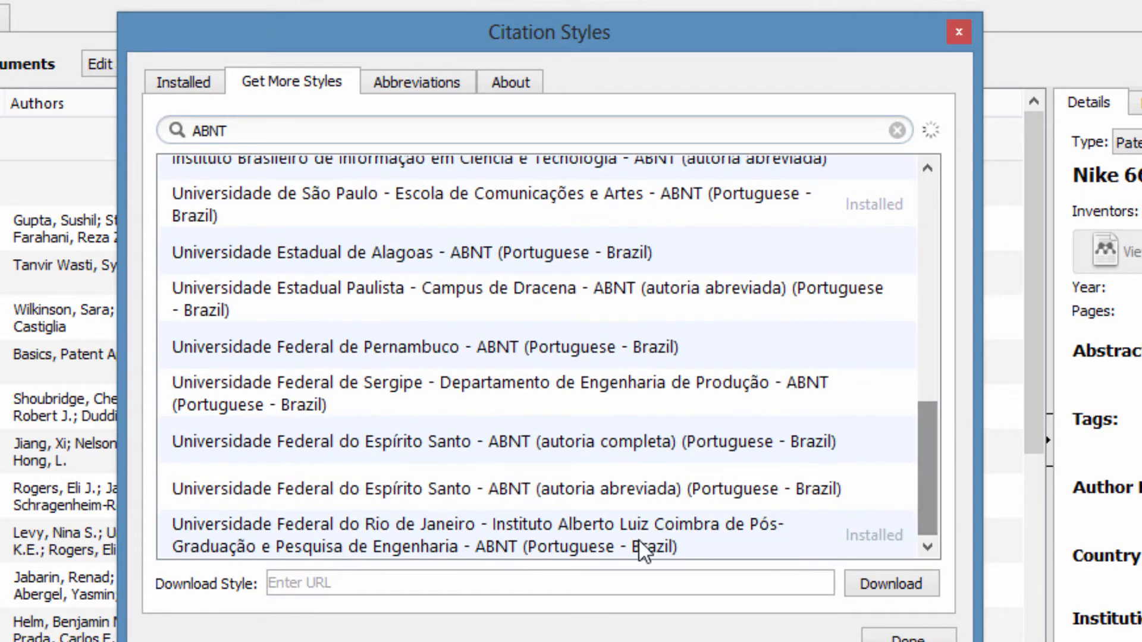
pyautogui.click(574, 530)
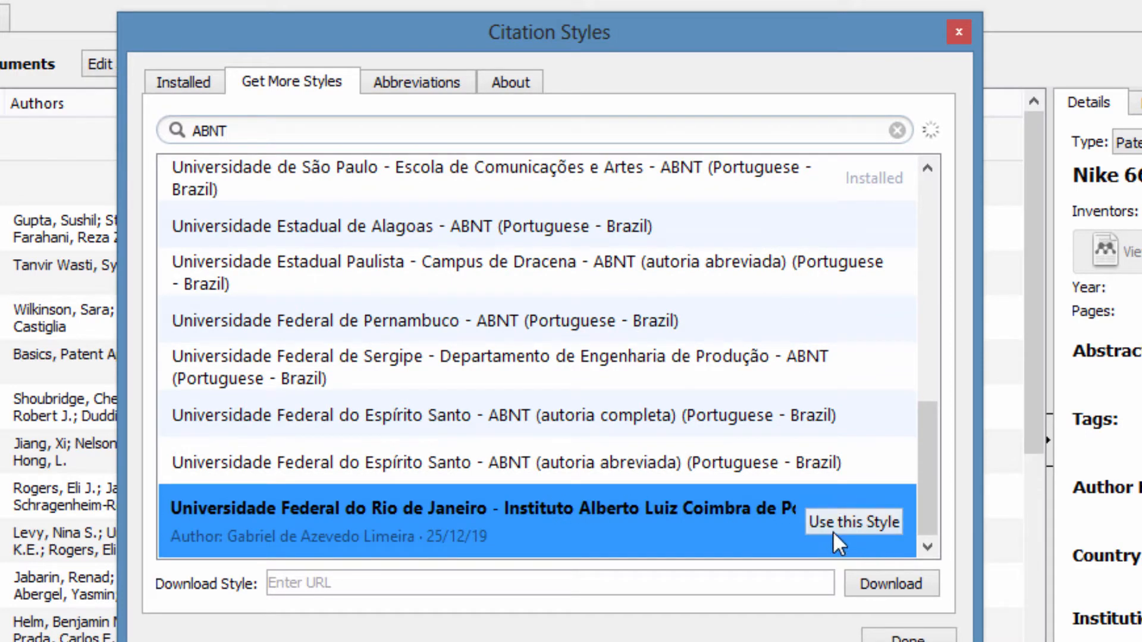
pyautogui.click(193, 83)
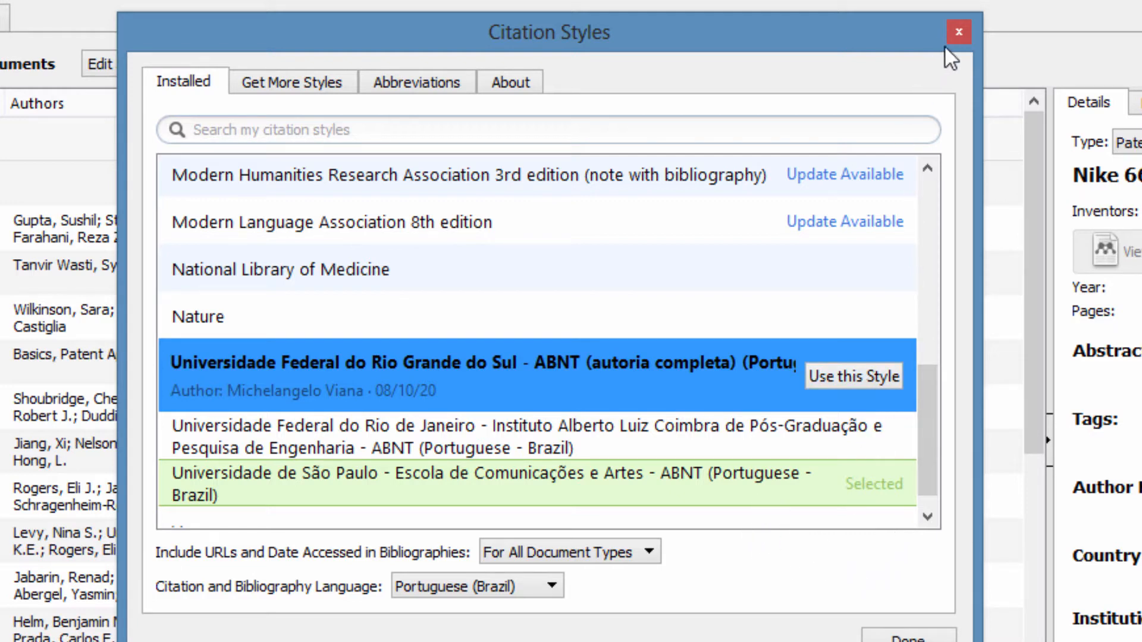
pyautogui.moveTo(923, 405); pyautogui.dragTo(926, 434)
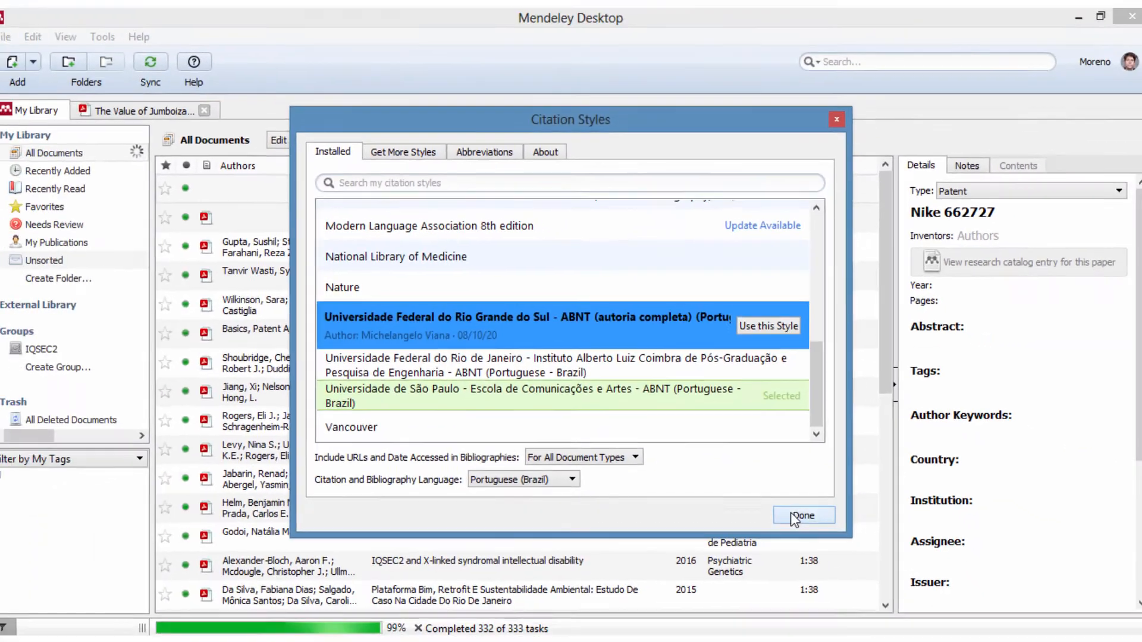
pyautogui.click(908, 637)
# - Show the library as formatted citations and look over the references
pyautogui.scroll(-2, 506, 419)
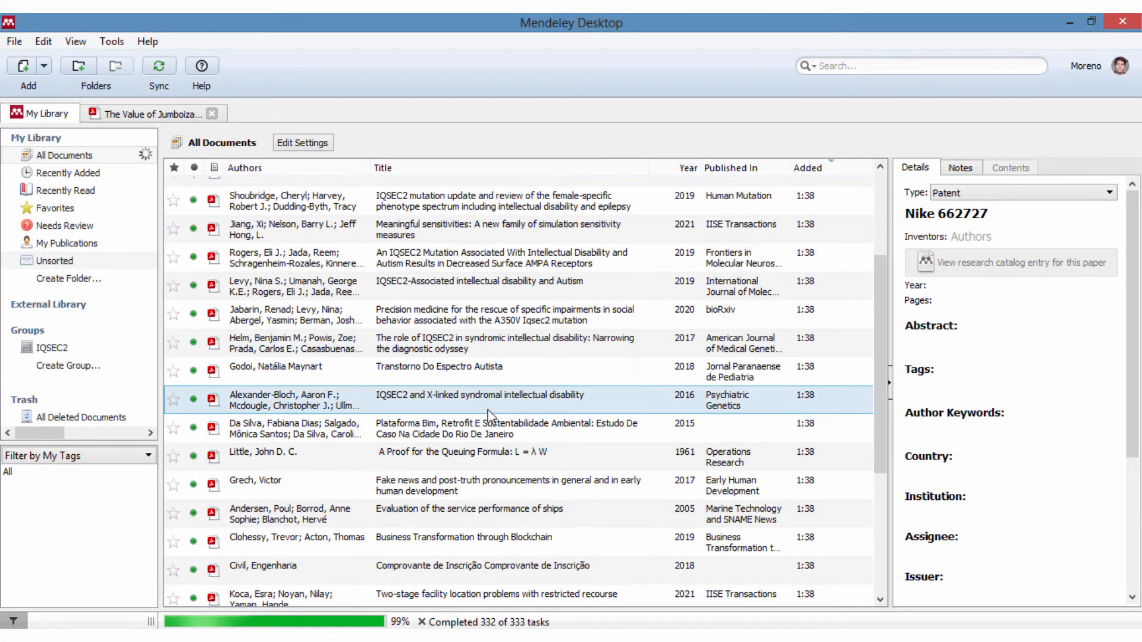
pyautogui.scroll(2, 488, 409)
pyautogui.click(102, 41)
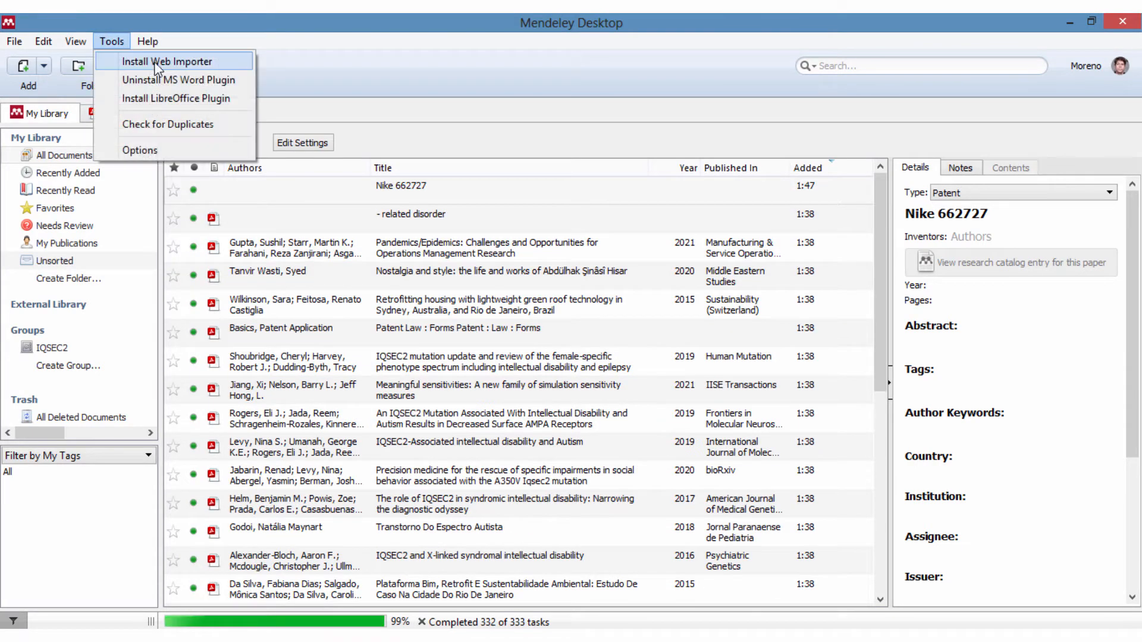
pyautogui.click(116, 59)
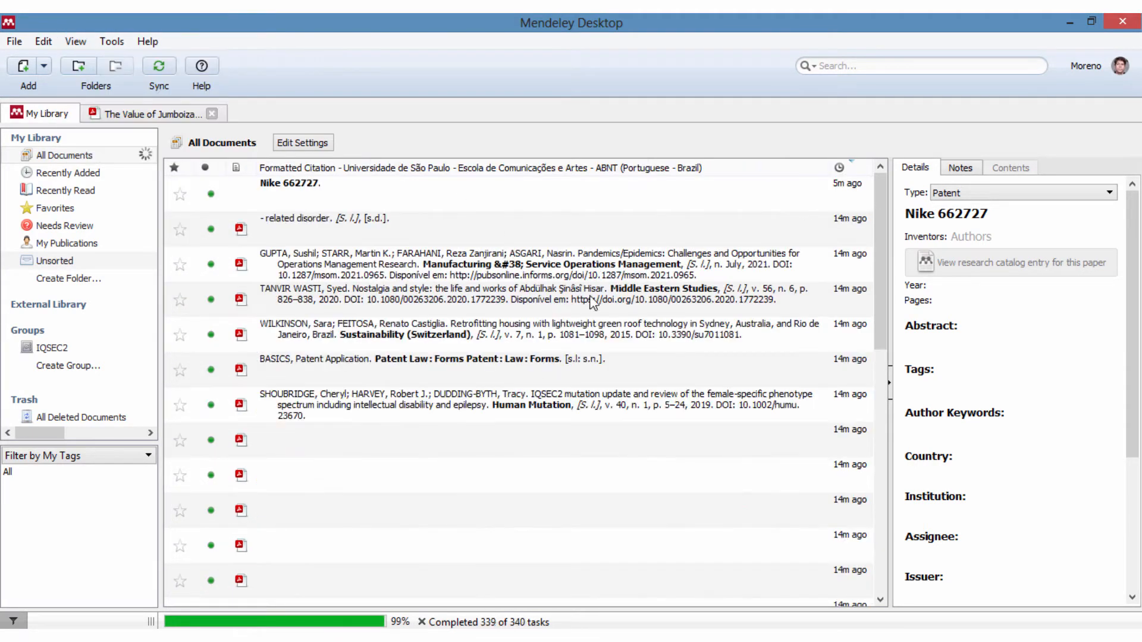
pyautogui.scroll(-1, 636, 281)
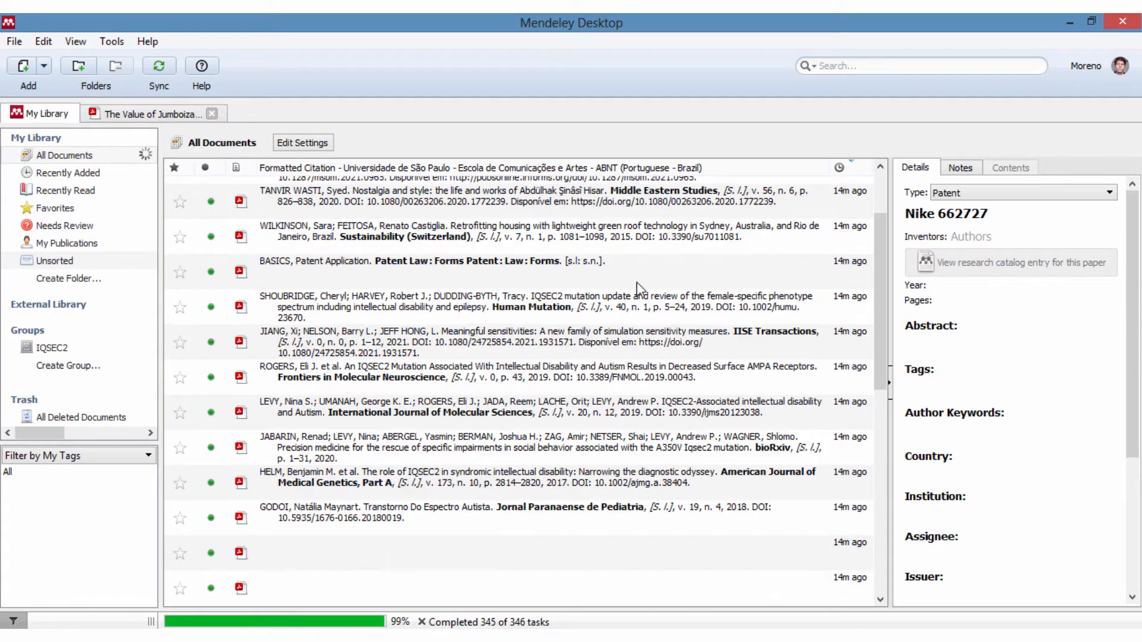
pyautogui.scroll(1, 637, 282)
# - Select the "Pandemics/Epidemics" citation and close the open "The Value of Jumboiza..." document
pyautogui.click(360, 262)
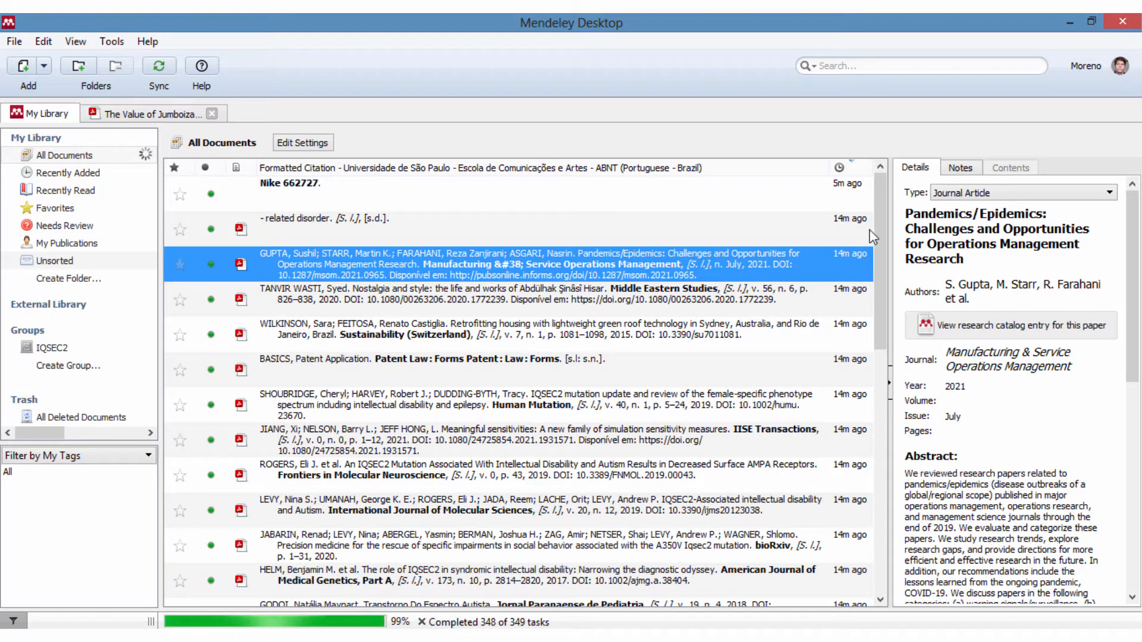
pyautogui.moveTo(879, 212)
pyautogui.mouseDown()
pyautogui.moveTo(879, 248)
pyautogui.moveTo(879, 205)
pyautogui.mouseUp()
pyautogui.click(112, 41)
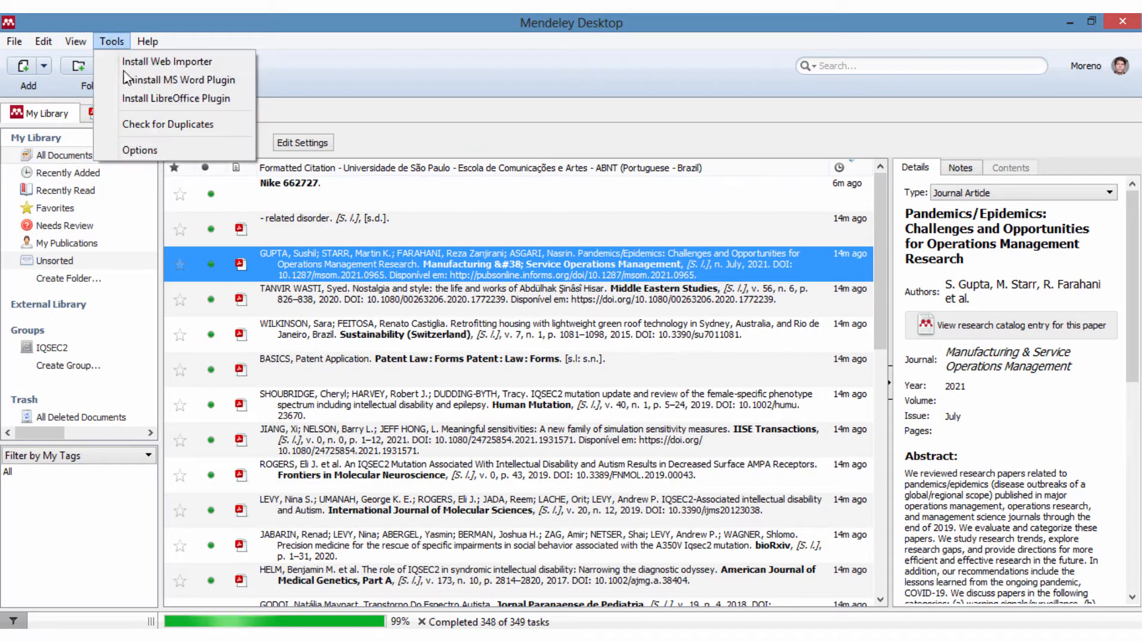
pyautogui.click(326, 79)
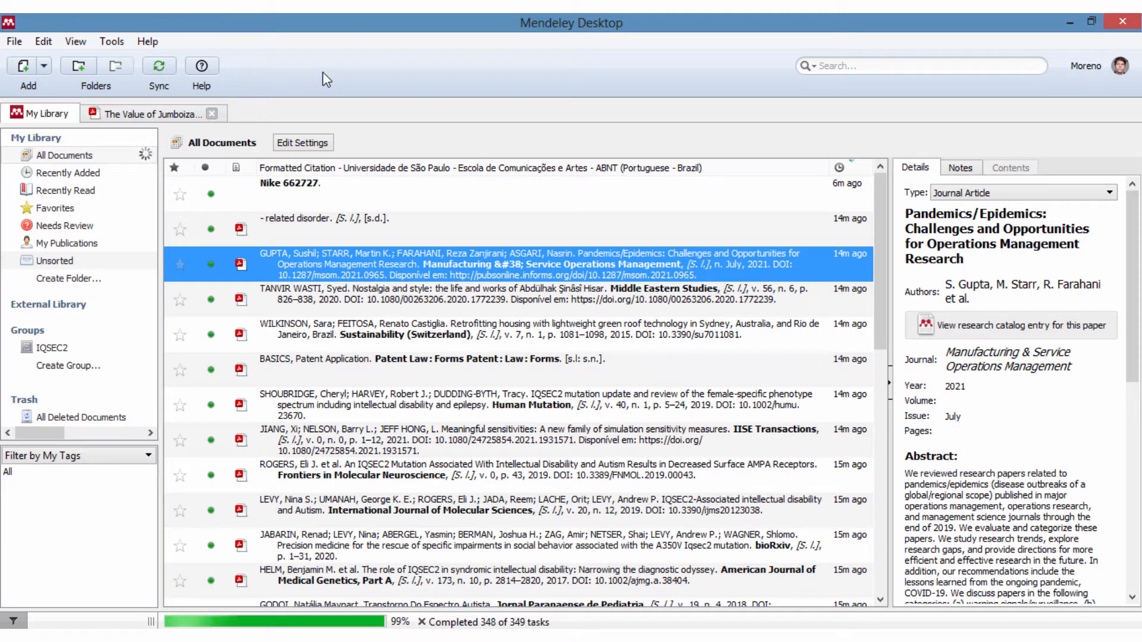
pyautogui.click(212, 114)
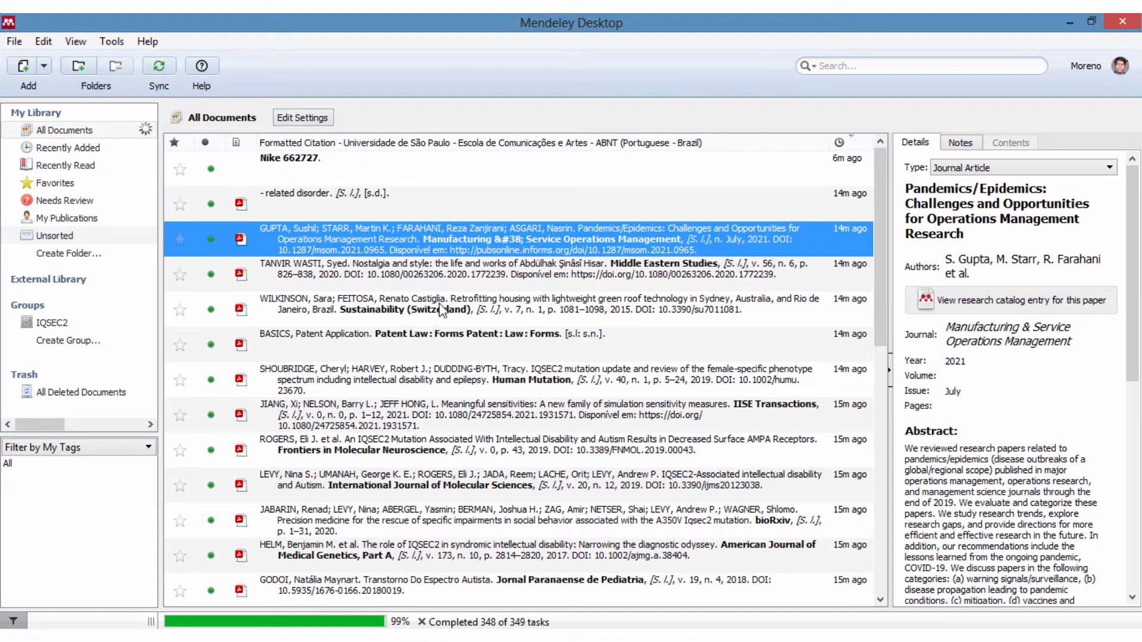
pyautogui.click(112, 41)
pyautogui.moveTo(80, 47)
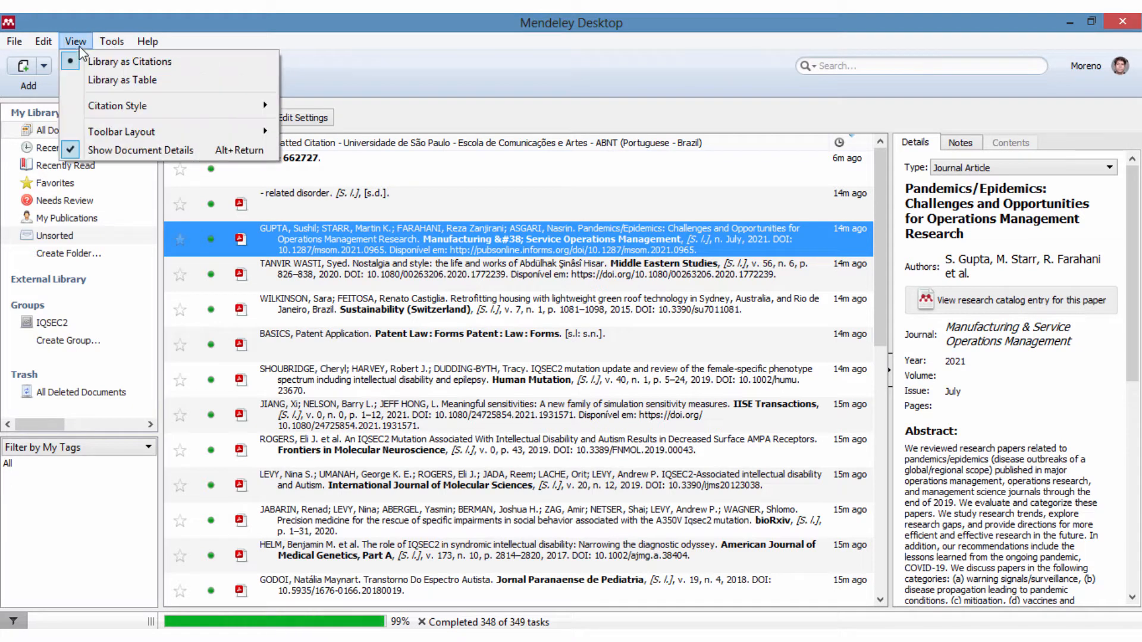
pyautogui.click(403, 62)
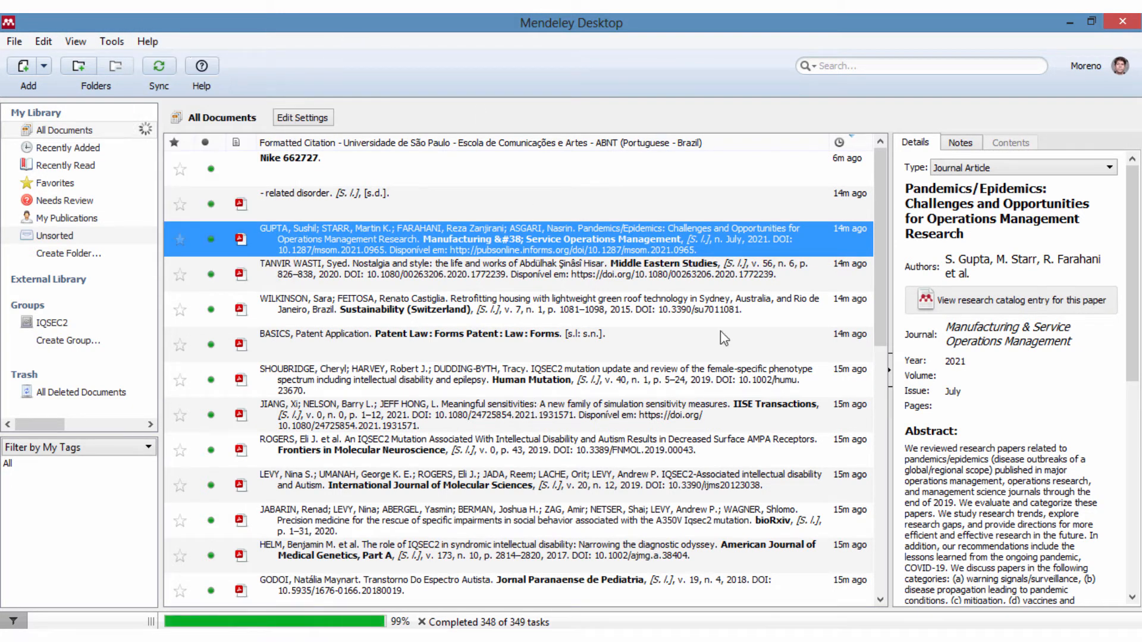
pyautogui.click(111, 41)
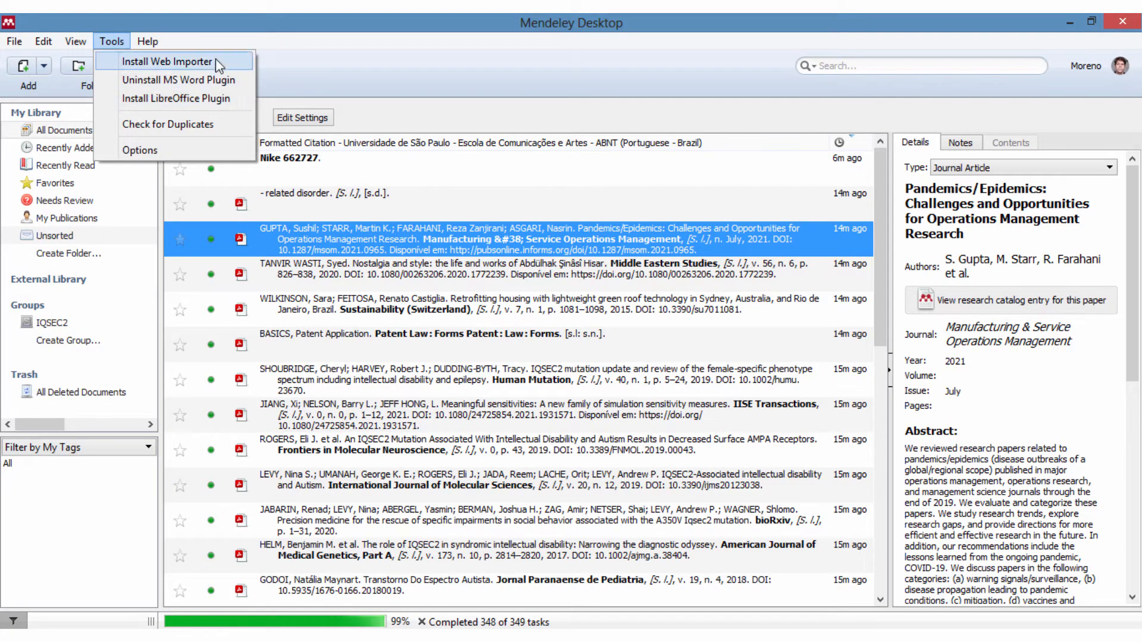
pyautogui.click(293, 67)
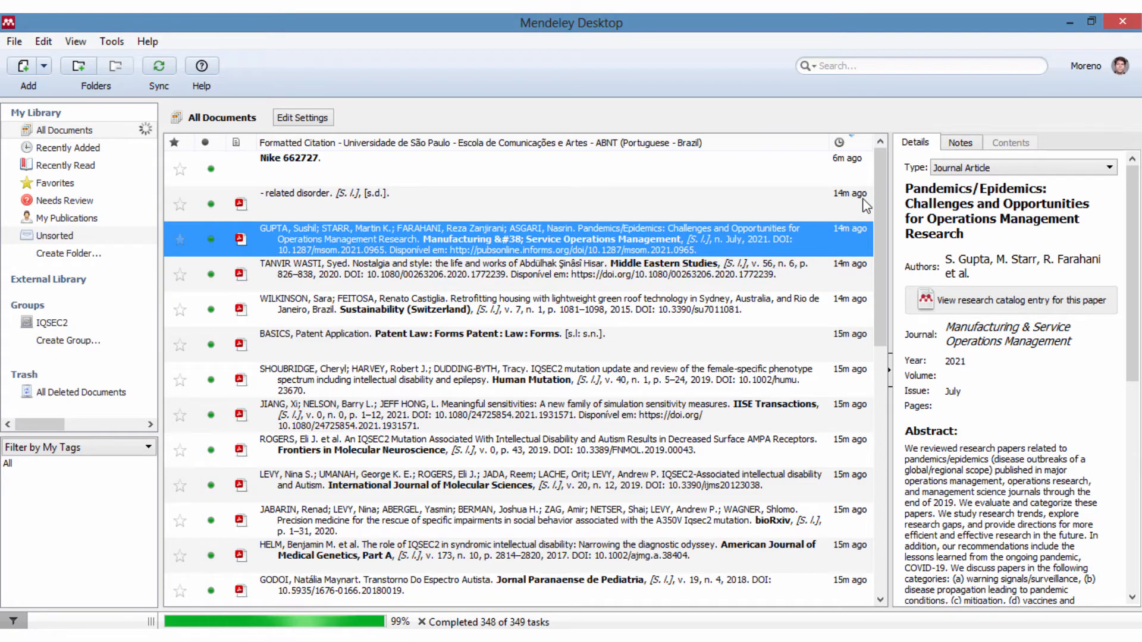
pyautogui.moveTo(886, 199); pyautogui.dragTo(880, 159)
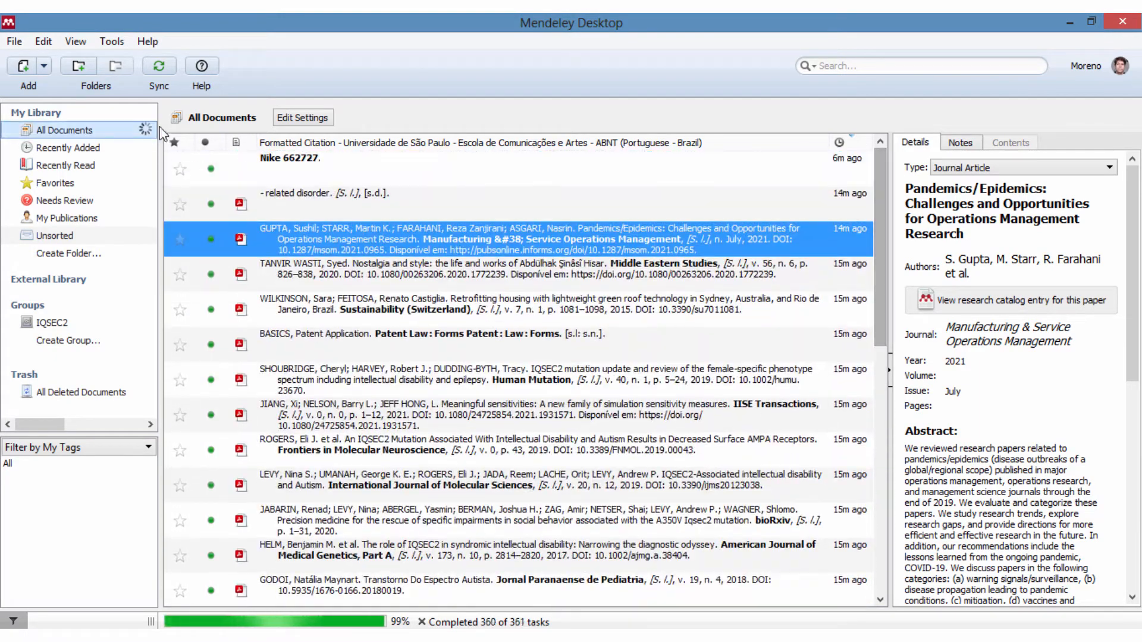
pyautogui.click(71, 131)
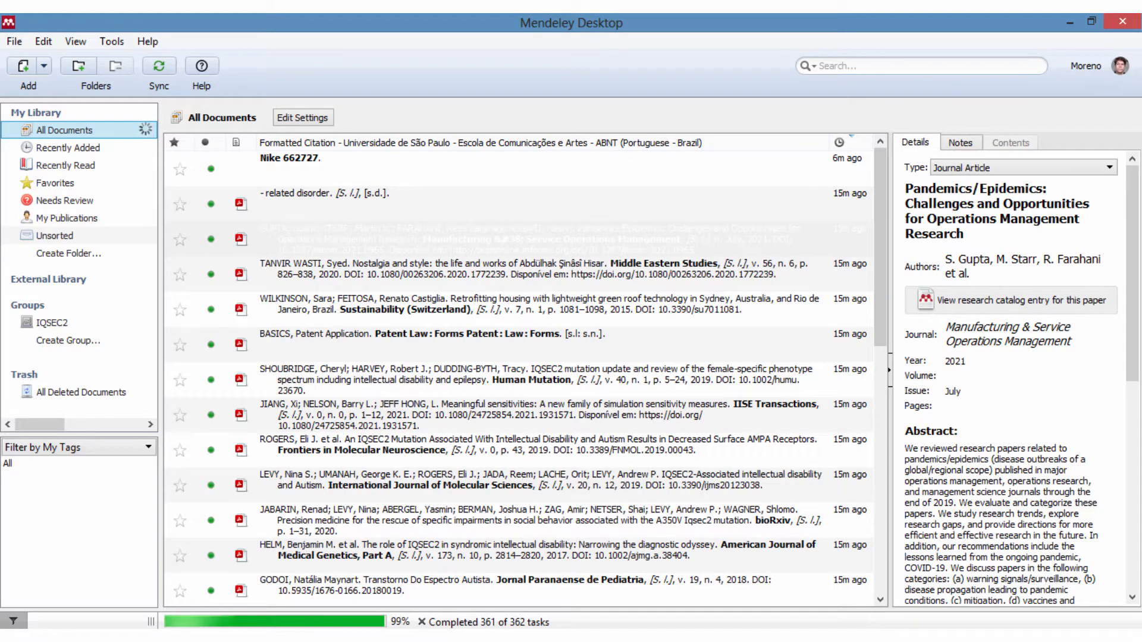
# - Switch to the web browser and open the CAFe remote access page of the Portal de Periódicos CAPES/MEC
pyautogui.click(238, 637)
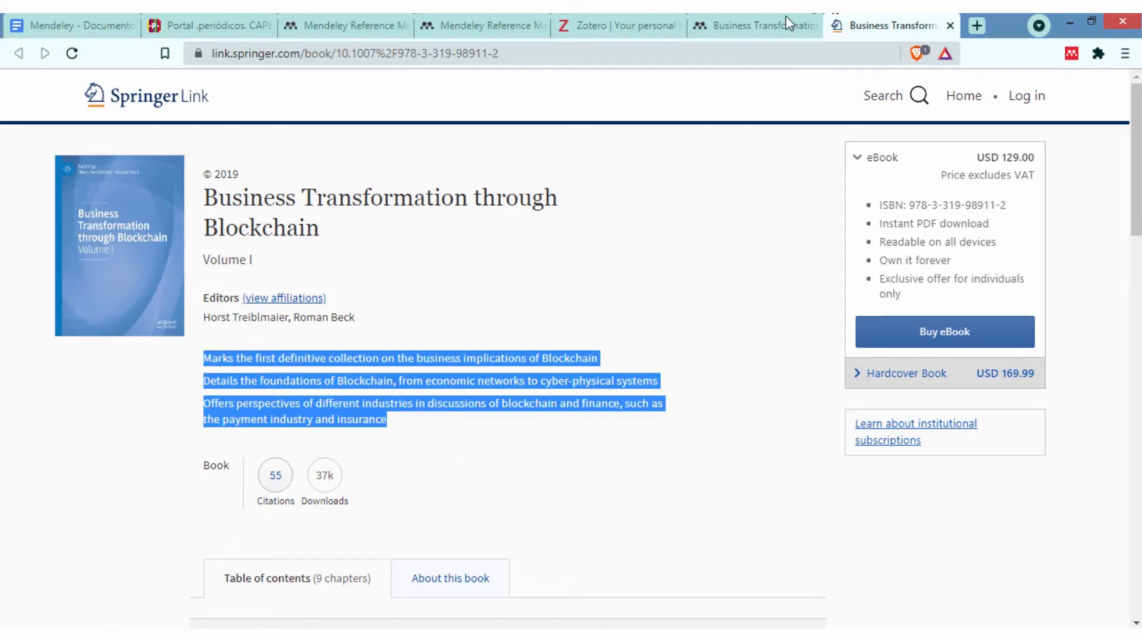
pyautogui.click(217, 23)
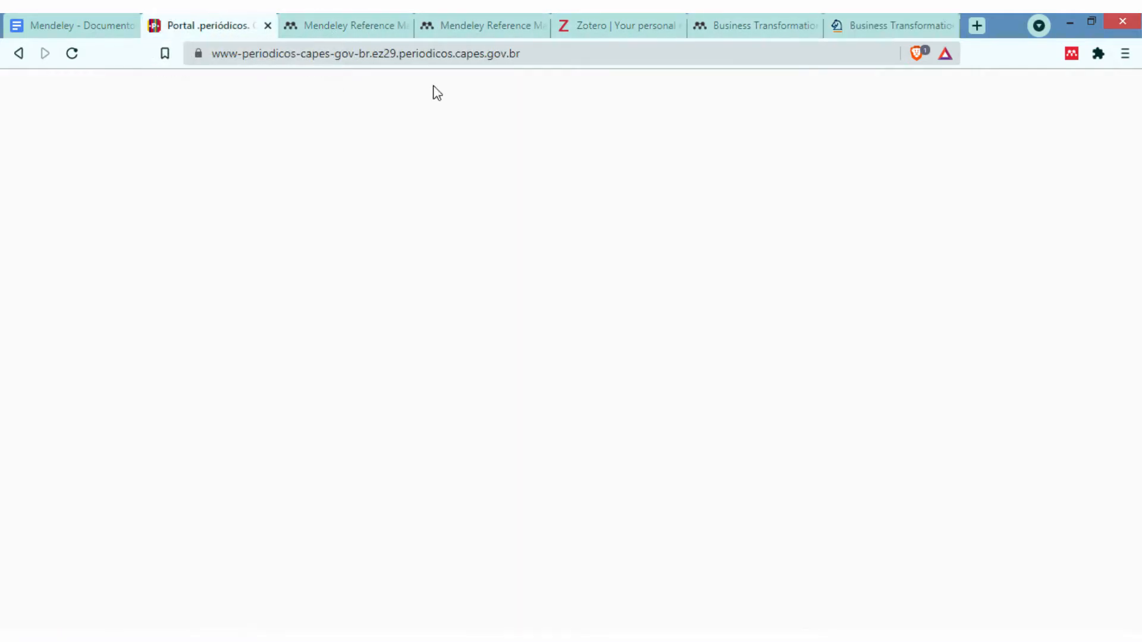
pyautogui.scroll(-3, 722, 394)
pyautogui.scroll(3, 636, 126)
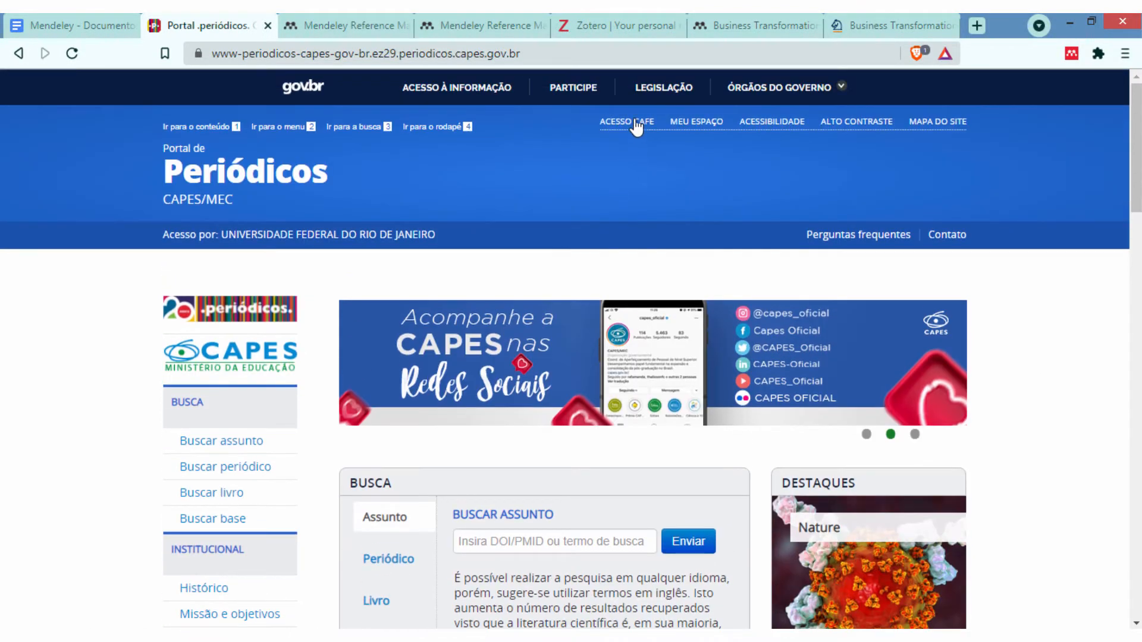
pyautogui.click(636, 122)
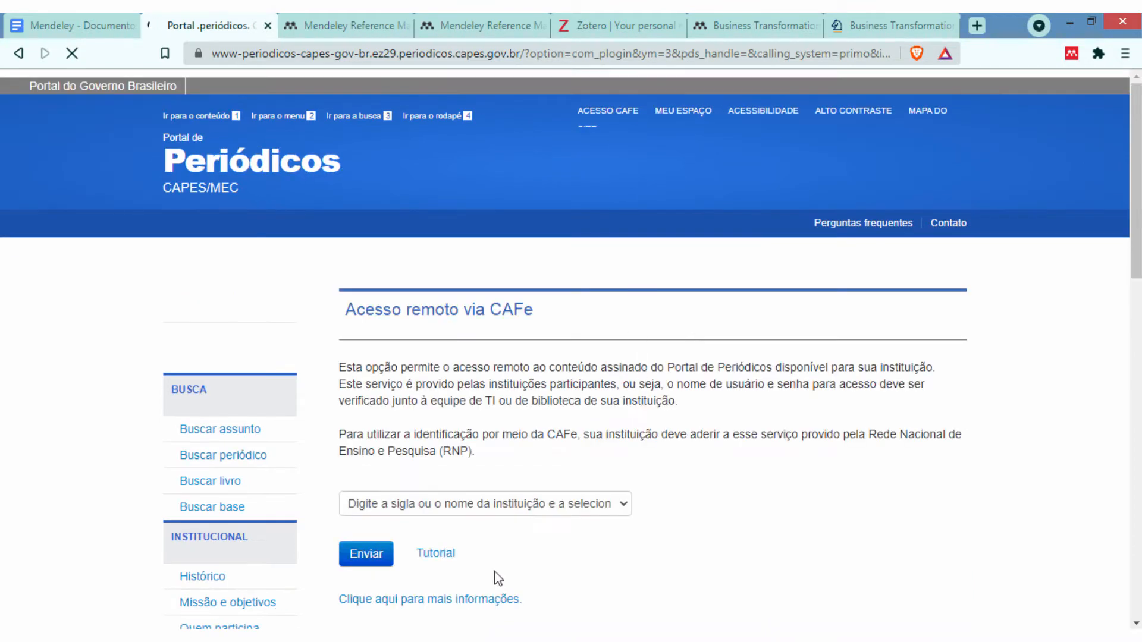
# - Find "ufrj", select UFRJ - Universidade Federal do Rio de Janeiro as the CAFe institution, and submit it
pyautogui.scroll(-1, 624, 396)
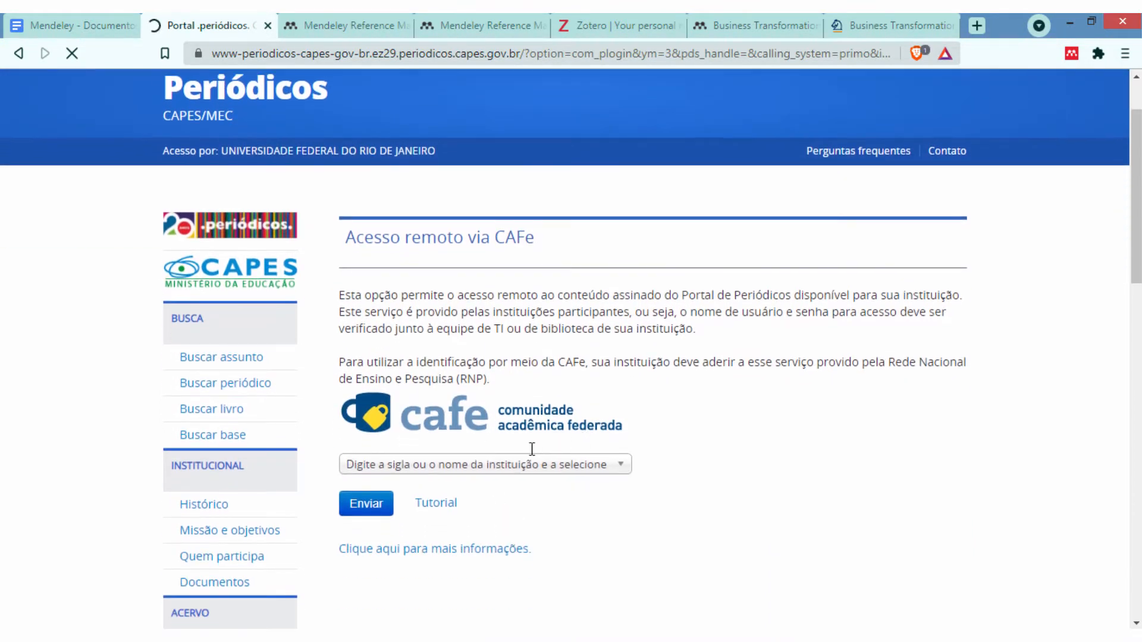
pyautogui.click(530, 462)
pyautogui.scroll(-2, 531, 455)
pyautogui.scroll(-1, 587, 406)
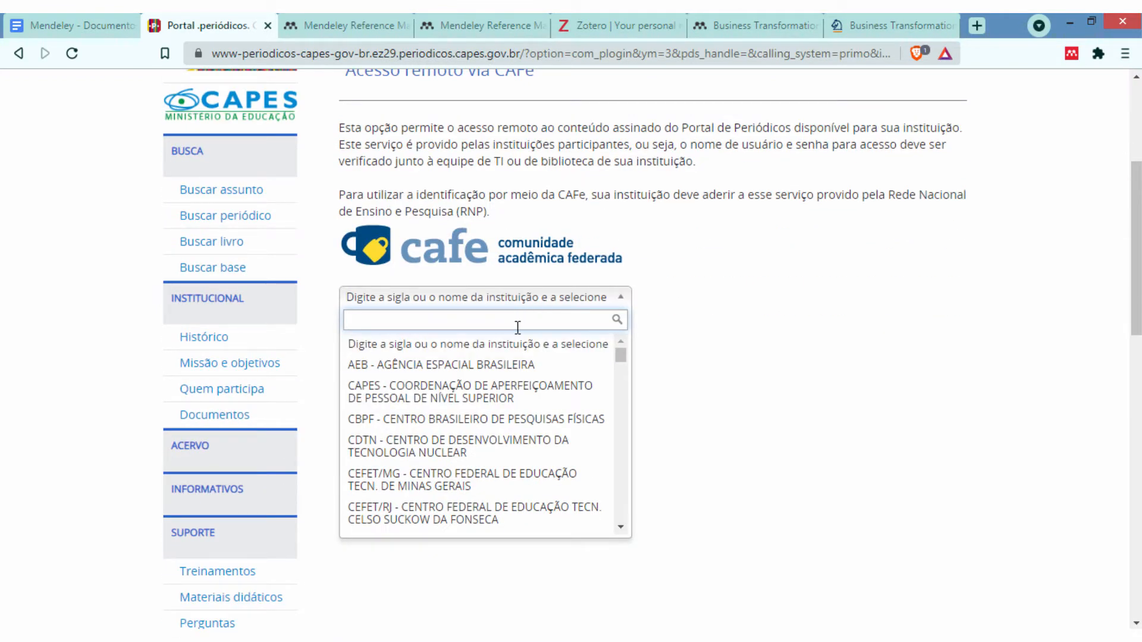
pyautogui.write('ufrj')
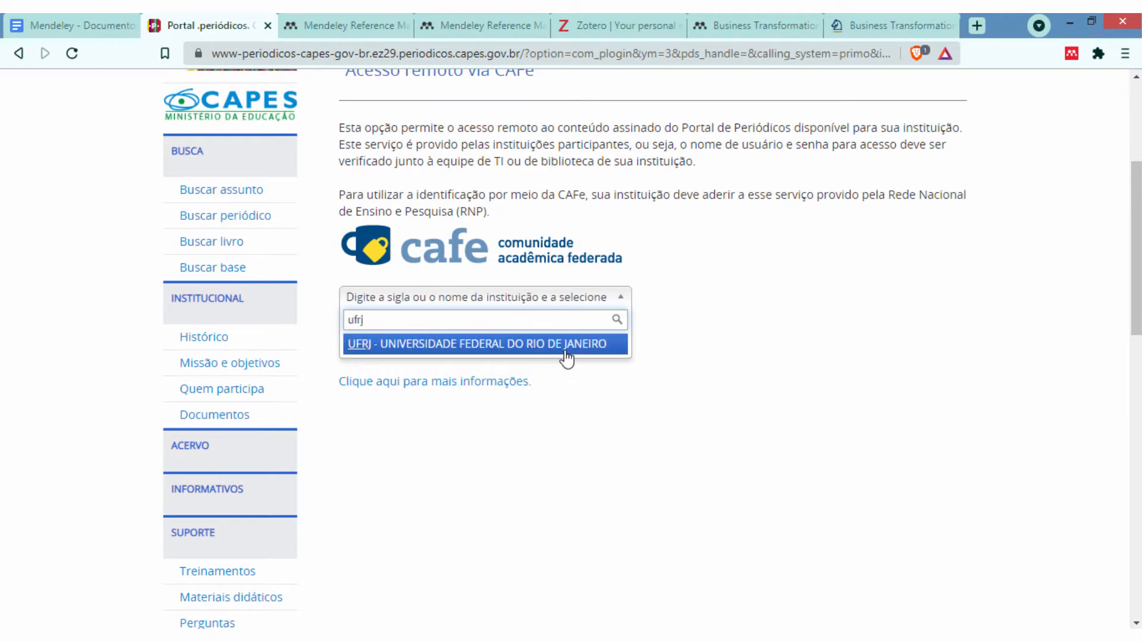
pyautogui.click(565, 346)
pyautogui.click(368, 338)
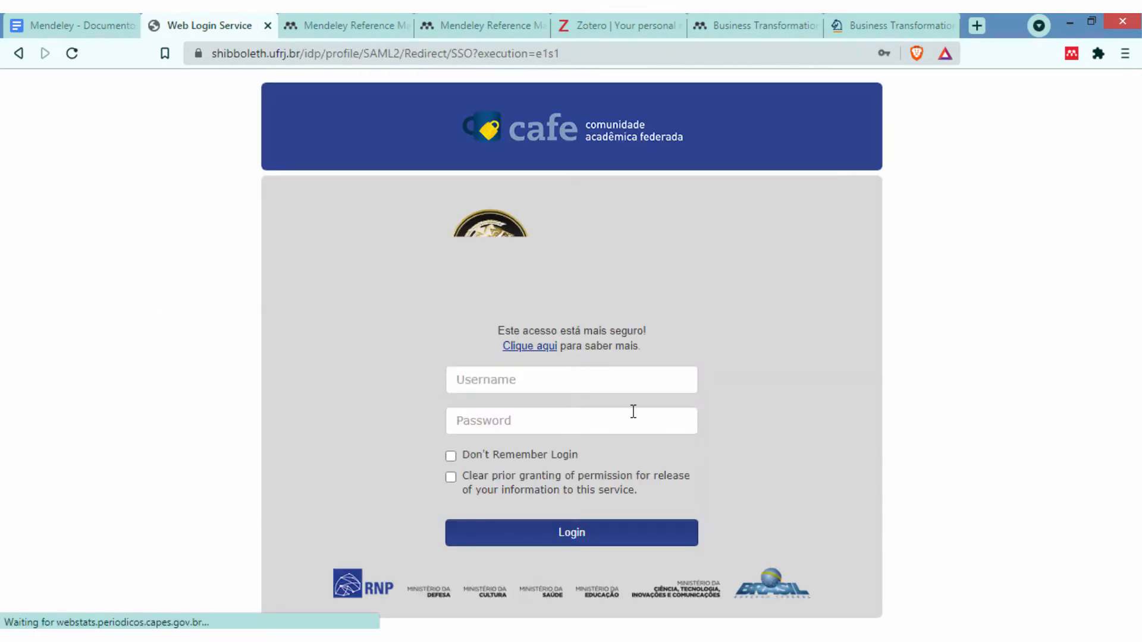
# - Log in to the CAFe service by filling in the saved username and account password
pyautogui.click(458, 378)
pyautogui.click(488, 101)
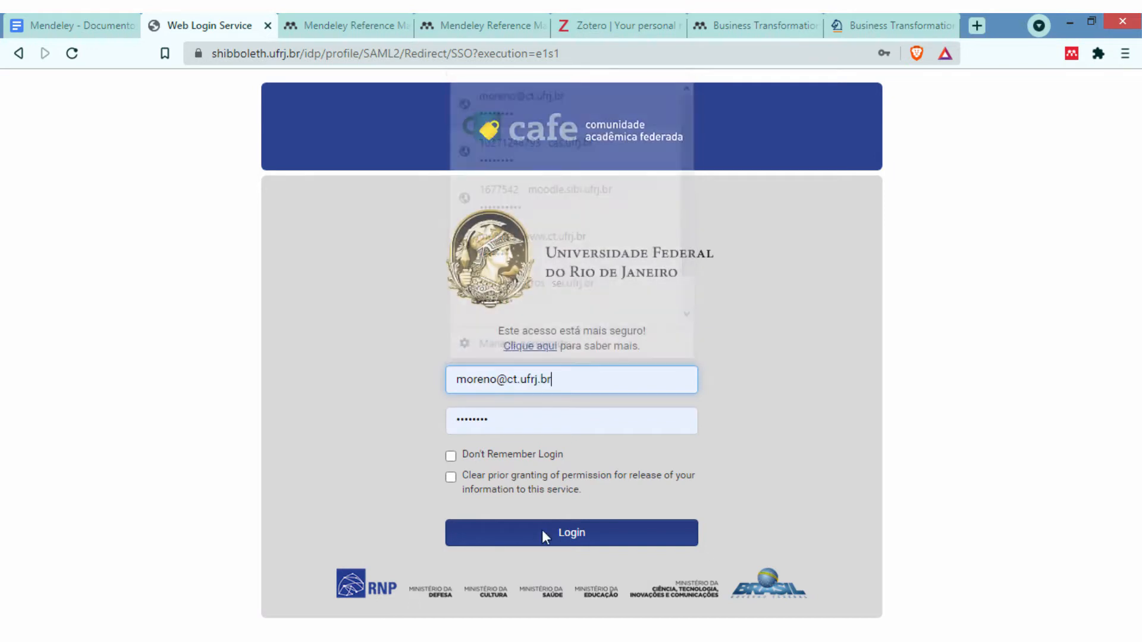
pyautogui.click(553, 534)
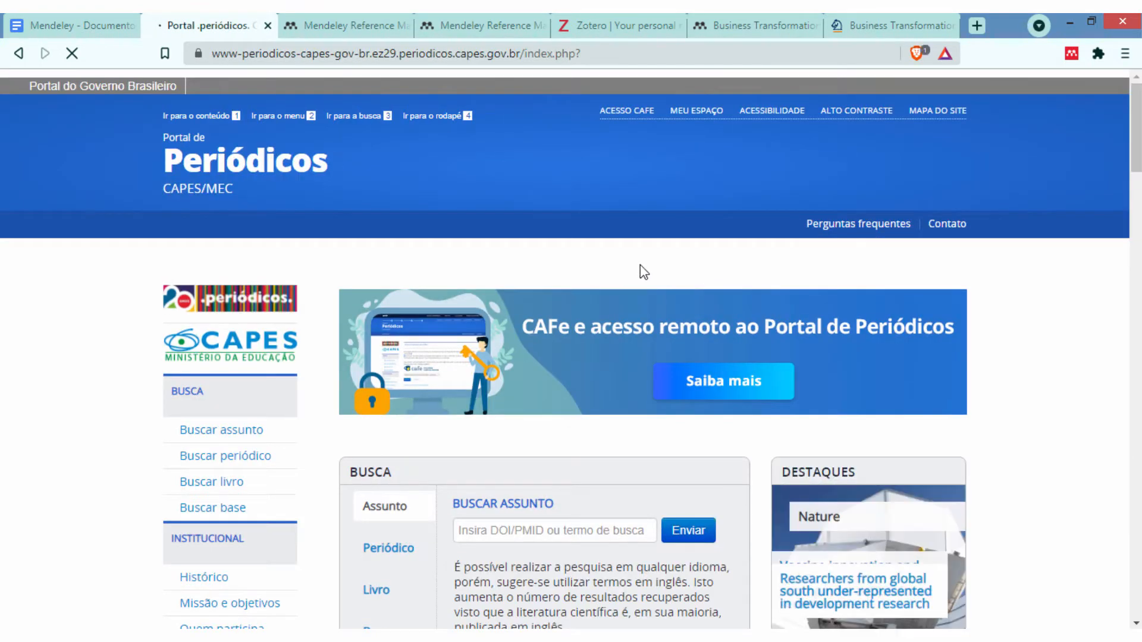
# - Search the portal's databases for "Compendex (Engineering Village / Elsevier)" and open the Compendex database
pyautogui.scroll(-3, 937, 266)
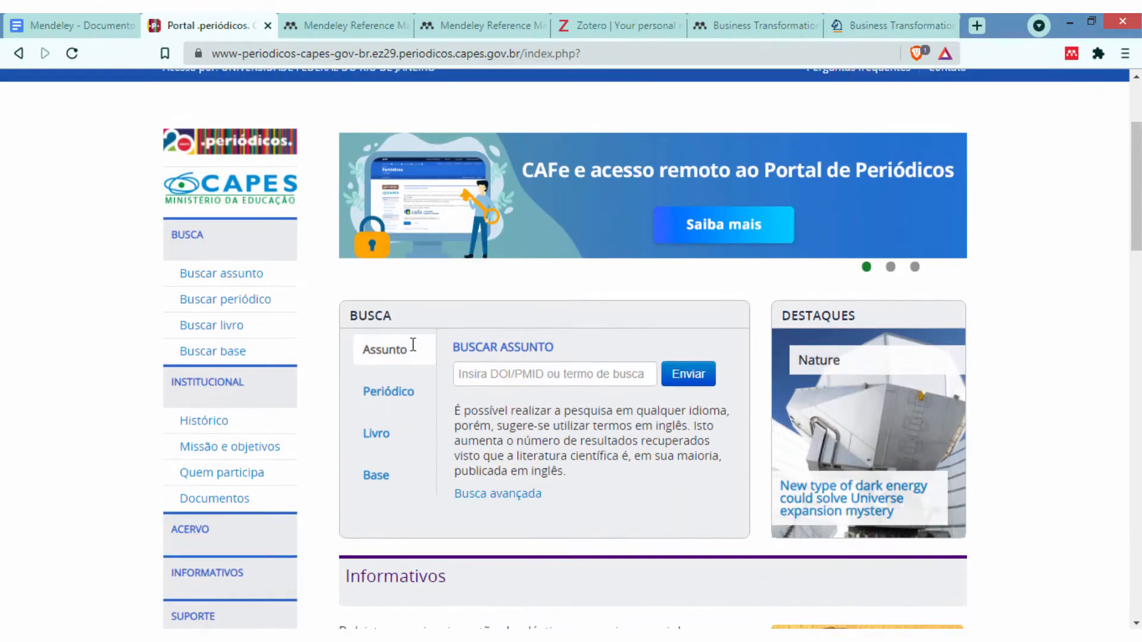
pyautogui.click(378, 476)
pyautogui.click(484, 372)
pyautogui.write('c')
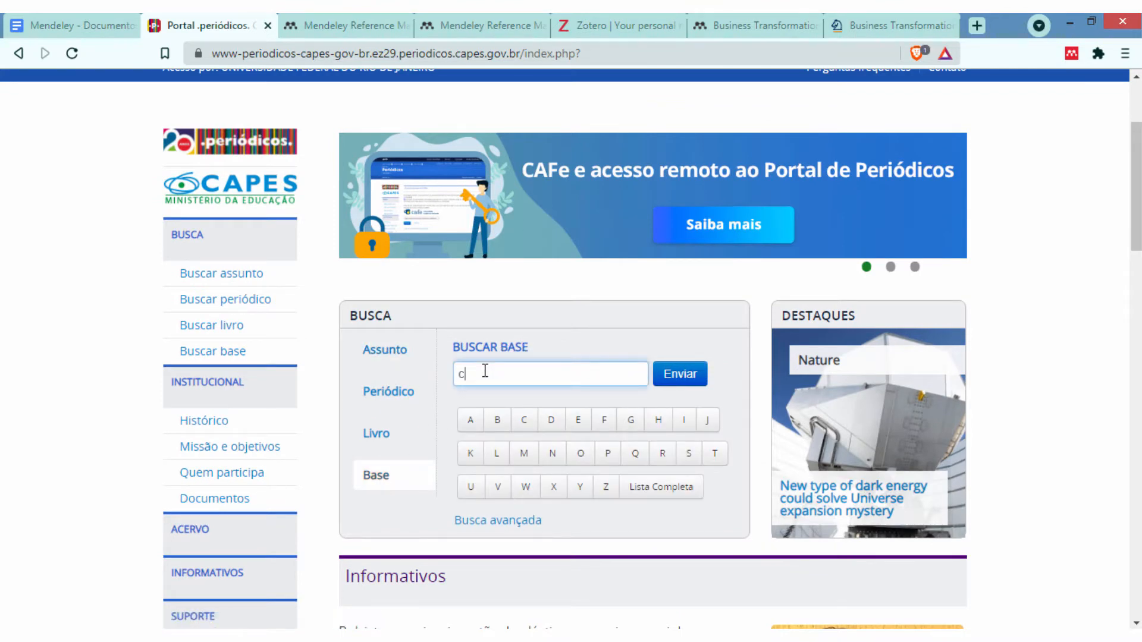
pyautogui.write('ompendex')
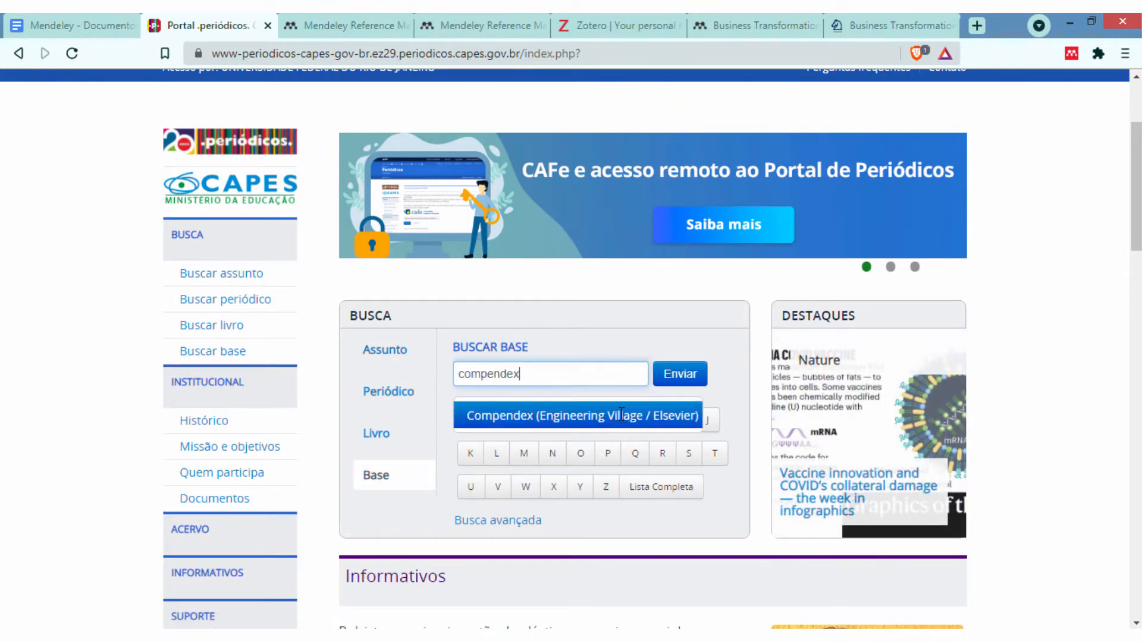
pyautogui.click(622, 414)
pyautogui.click(682, 373)
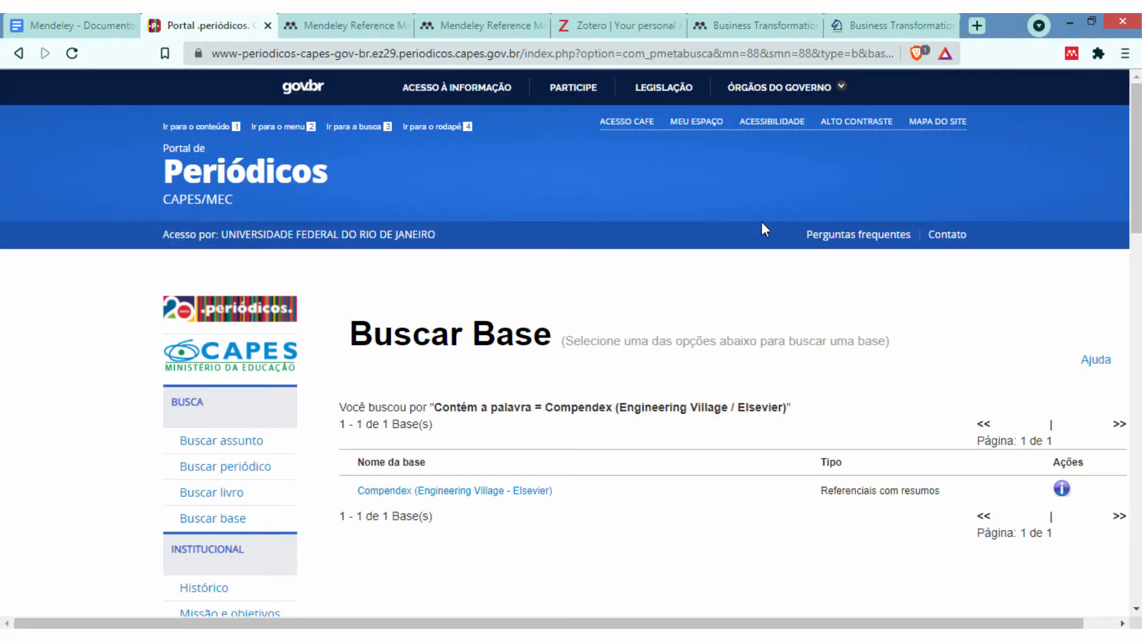
pyautogui.click(449, 491)
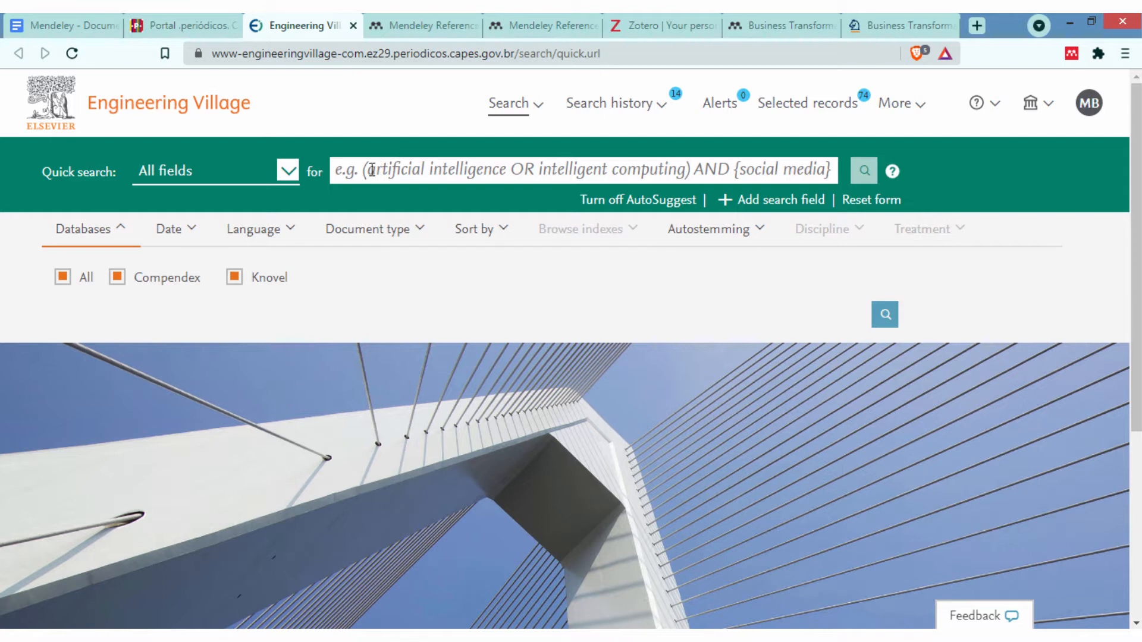
# - Run a quick search across all fields for "retrofitting" and look over the listed records
pyautogui.click(378, 171)
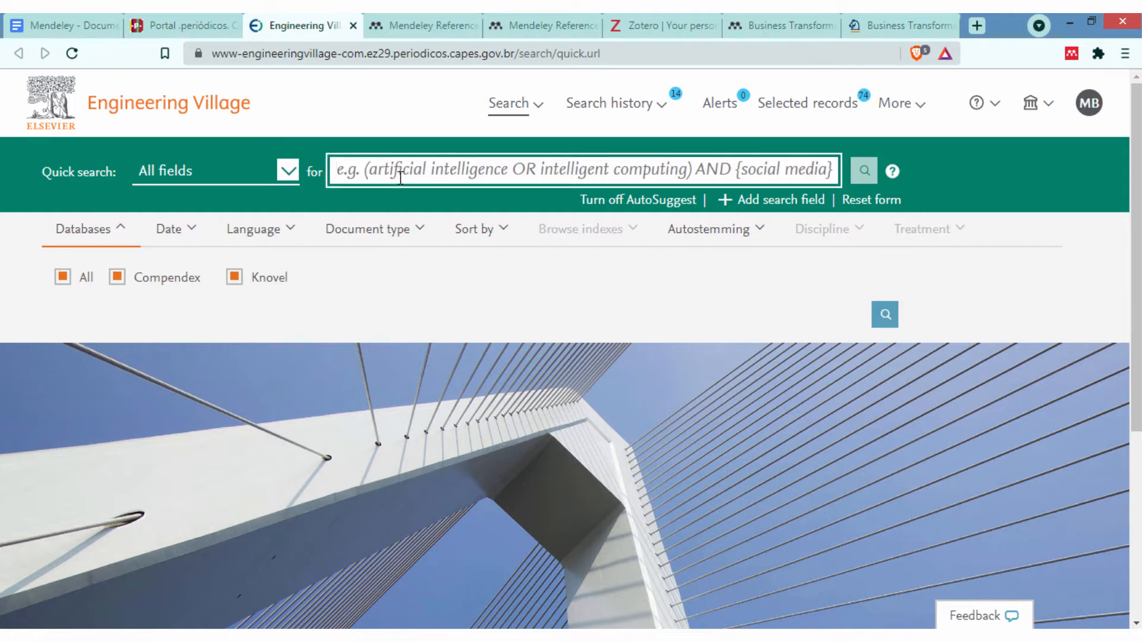
pyautogui.write('retrofit')
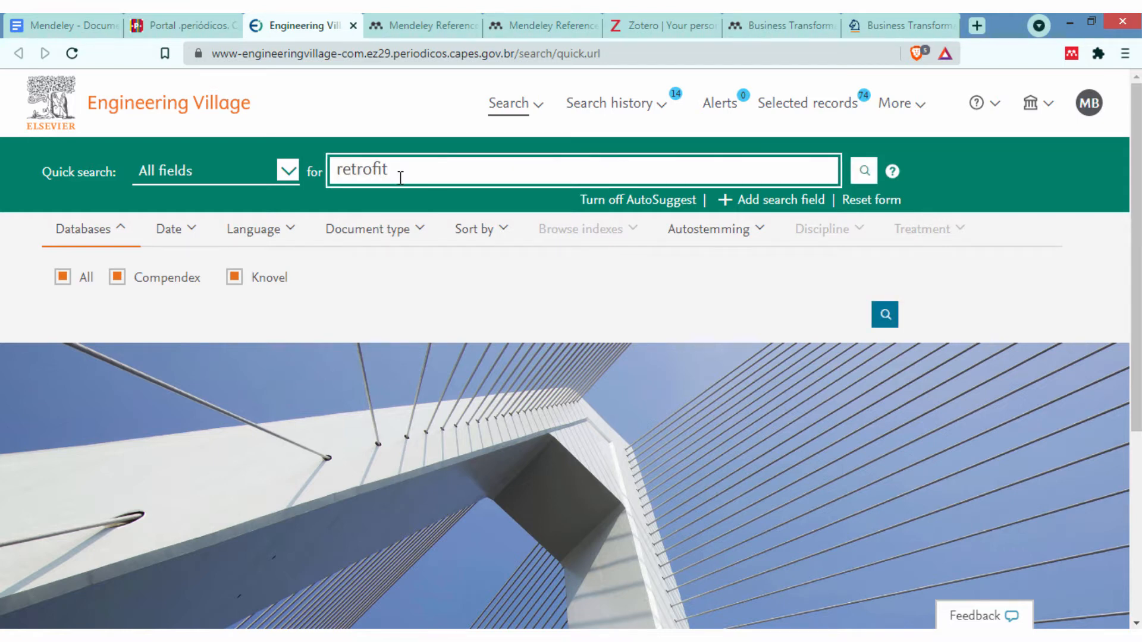
pyautogui.click(381, 204)
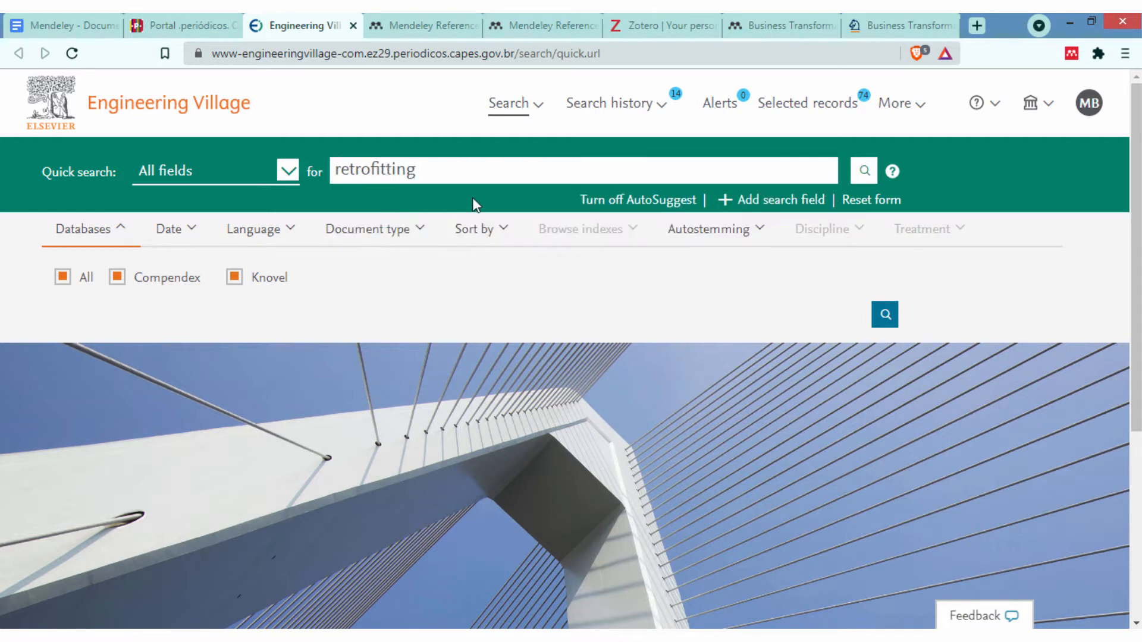
pyautogui.click(864, 173)
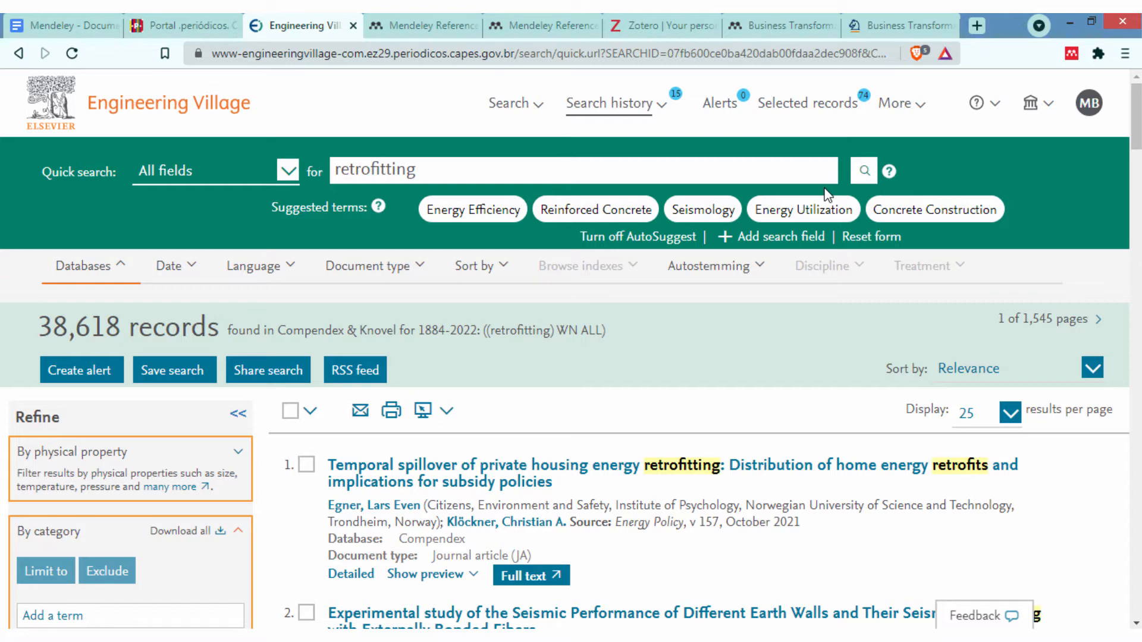
pyautogui.scroll(-3, 813, 220)
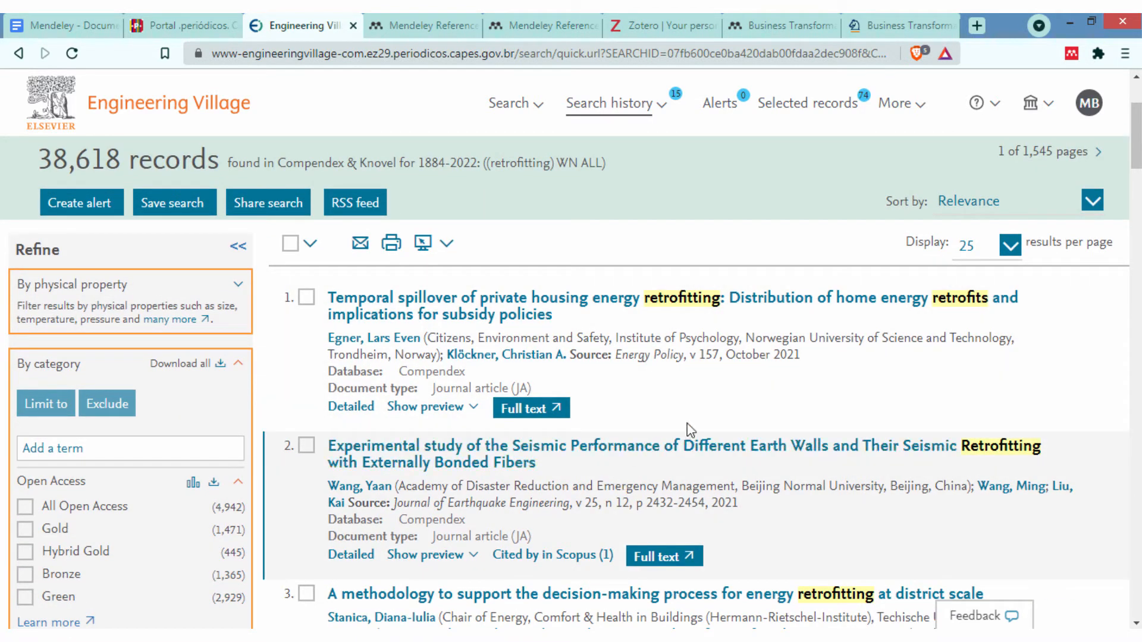
pyautogui.scroll(3, 725, 416)
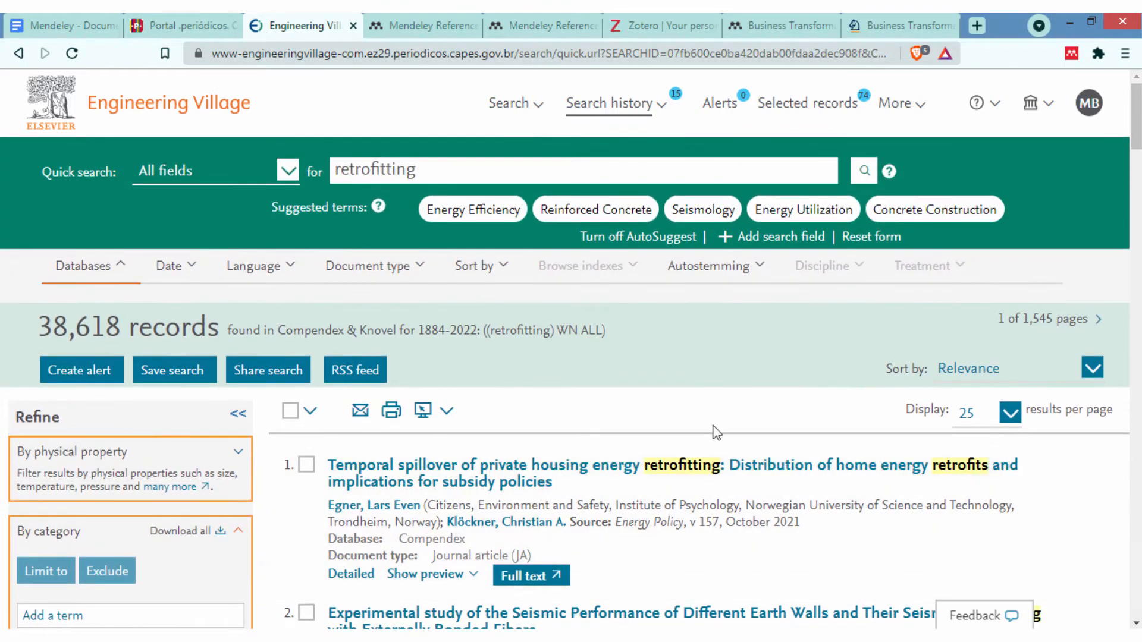
pyautogui.scroll(-1, 714, 434)
pyautogui.scroll(-3, 744, 425)
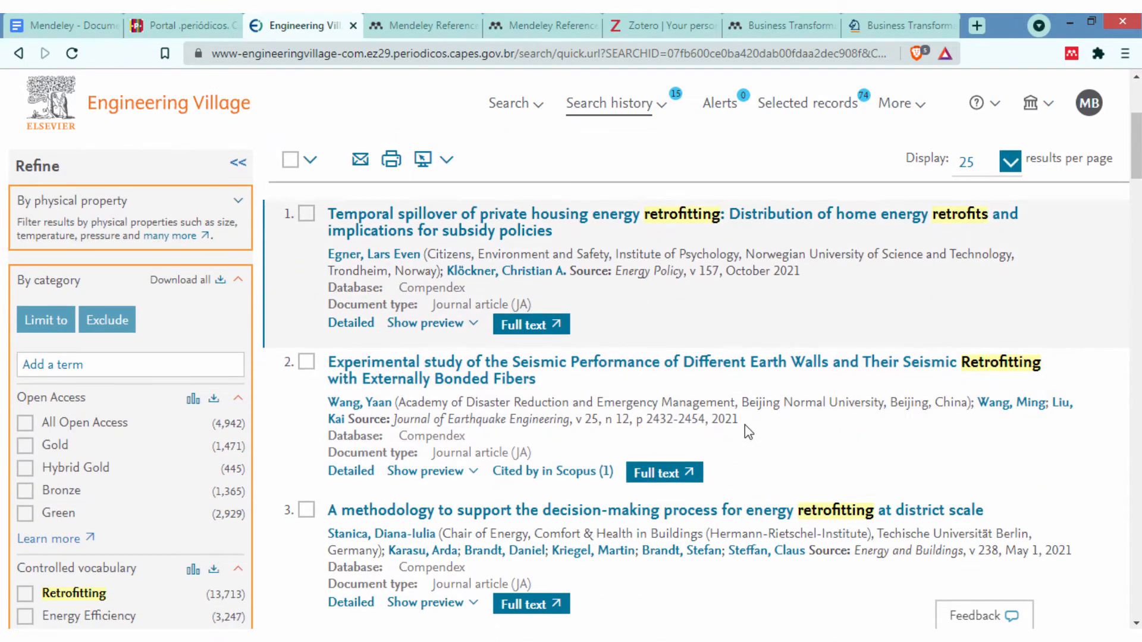
pyautogui.scroll(3, 654, 345)
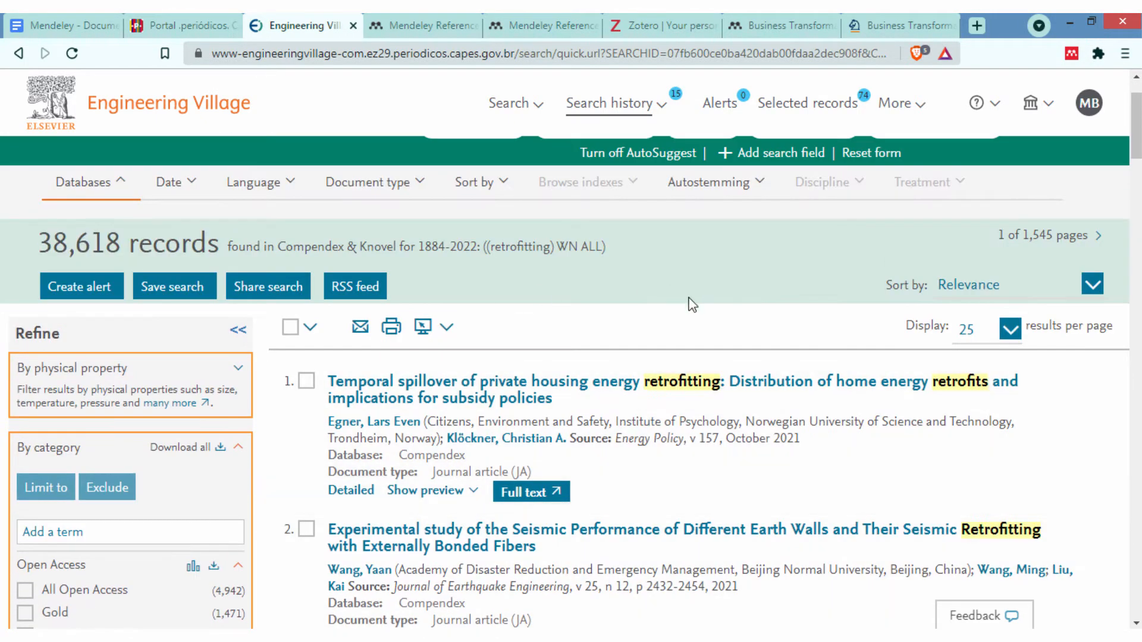
pyautogui.scroll(-3, 815, 306)
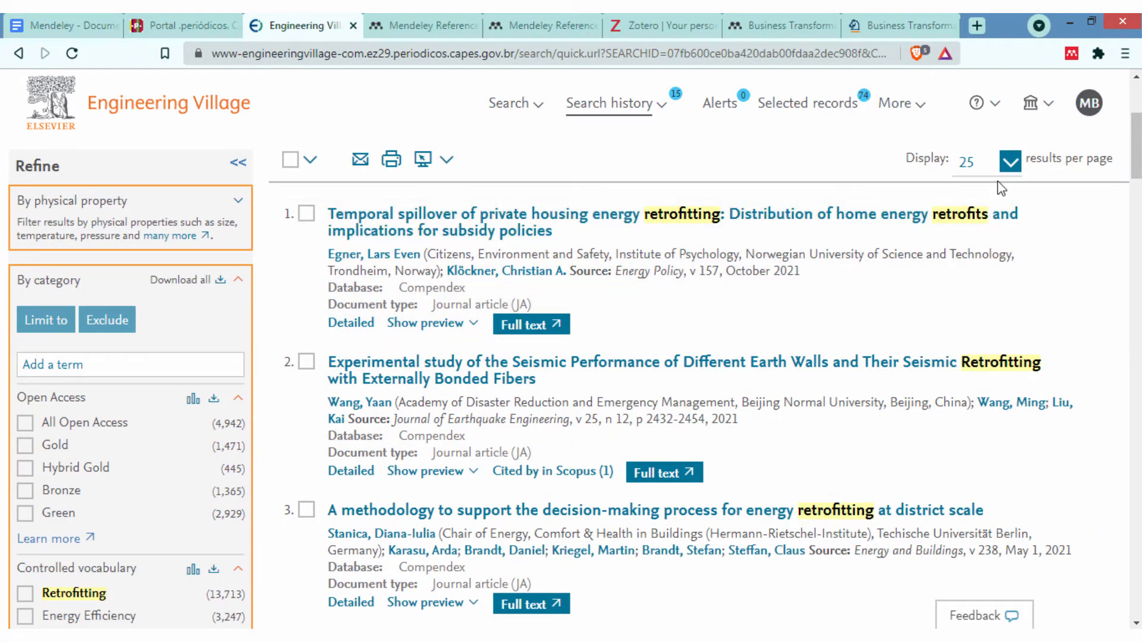
pyautogui.scroll(-3, 733, 336)
pyautogui.scroll(5, 623, 366)
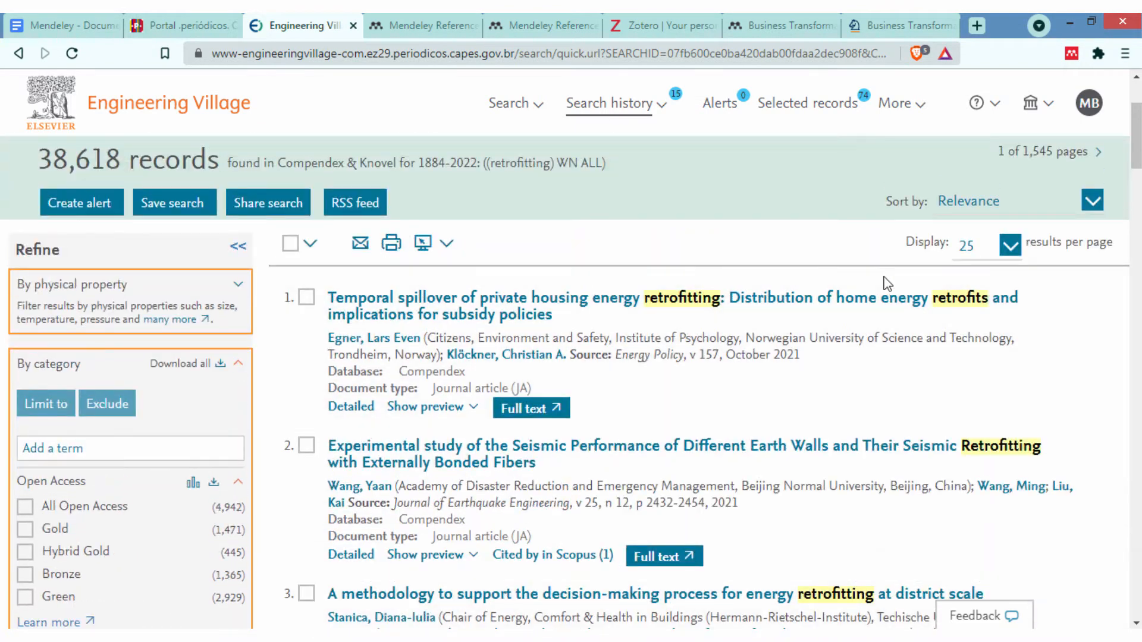
pyautogui.click(1010, 244)
pyautogui.click(1010, 245)
pyautogui.scroll(2, 521, 353)
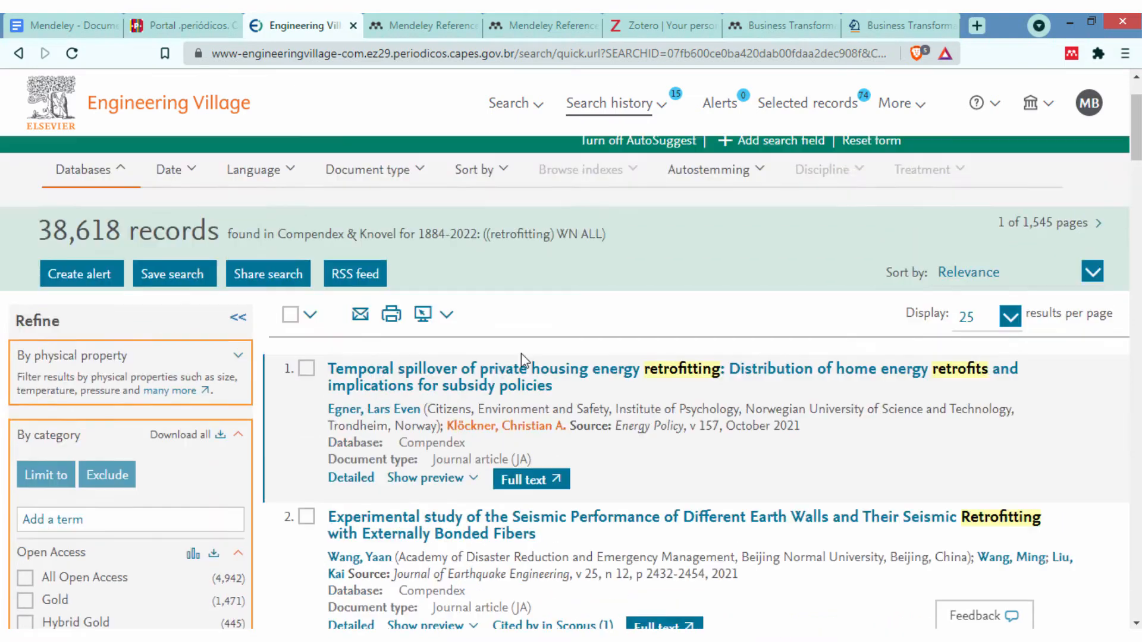
# - Select the first five records in the retrofitting search results
pyautogui.scroll(-2, 664, 385)
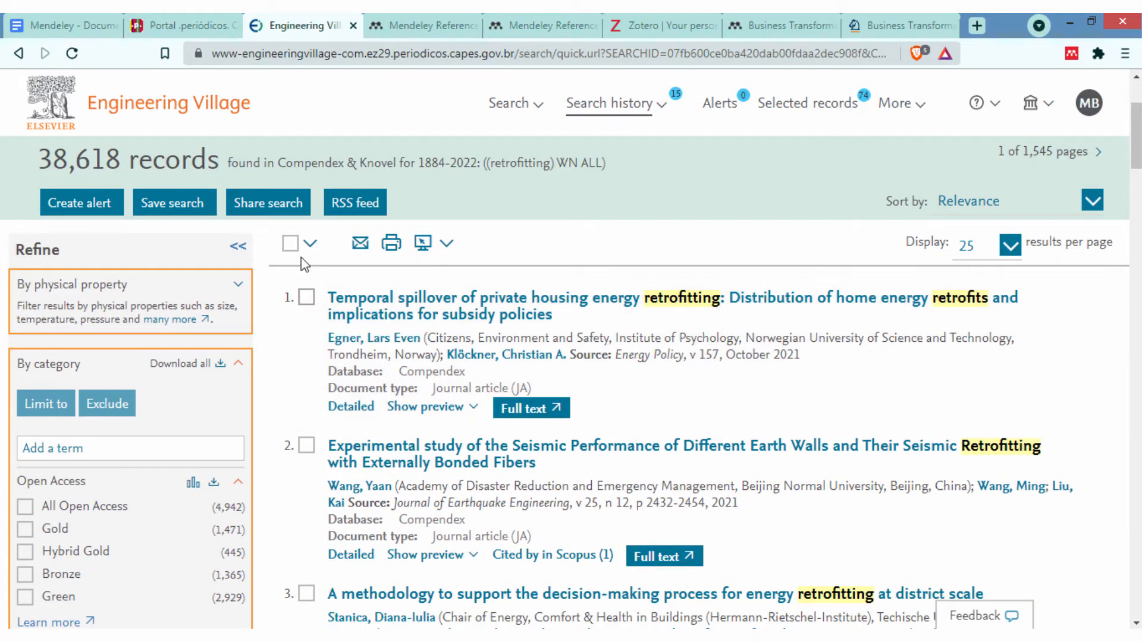
pyautogui.click(306, 298)
pyautogui.scroll(-4, 306, 302)
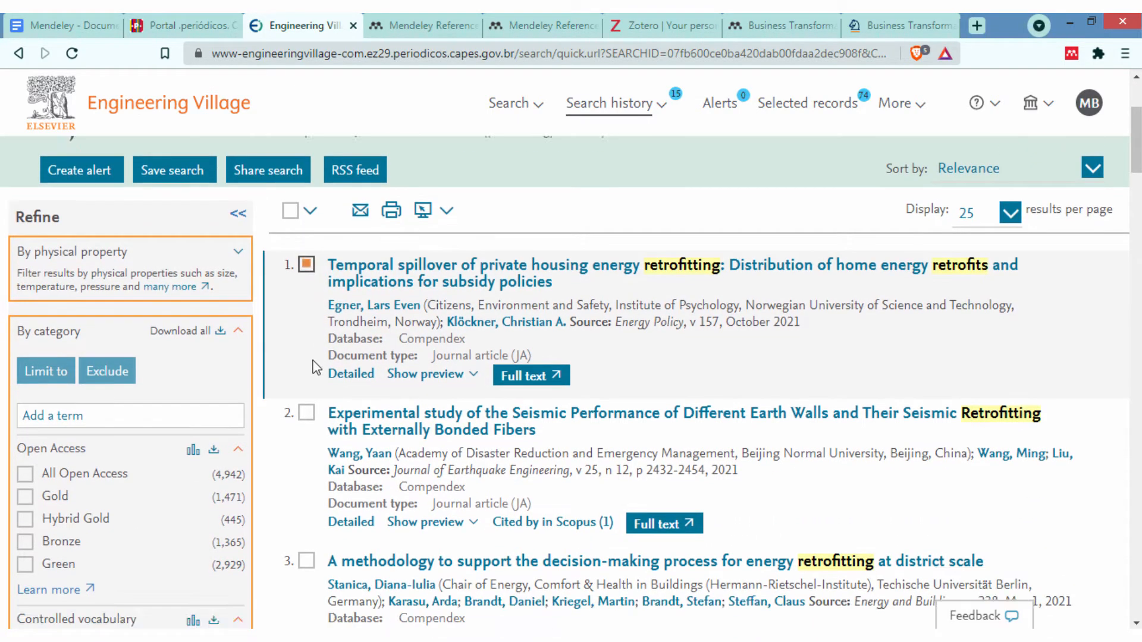
pyautogui.click(306, 278)
pyautogui.click(306, 426)
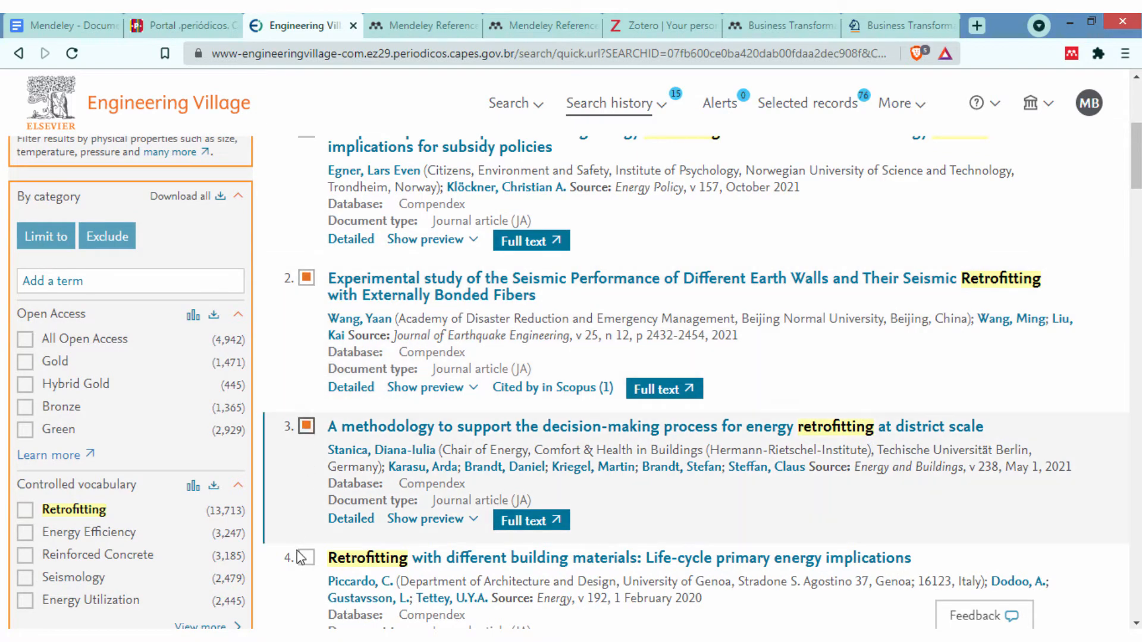
pyautogui.click(307, 558)
pyautogui.scroll(-5, 304, 496)
pyautogui.click(307, 527)
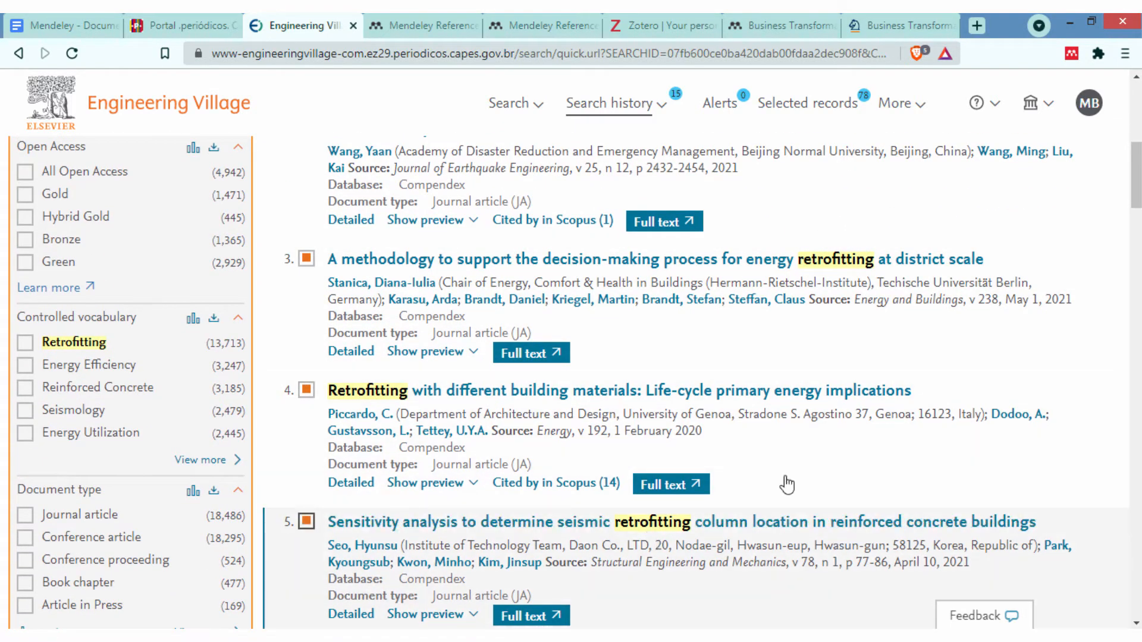
# - Review the five selected retrofitting records and their article details in the results list
pyautogui.scroll(5, 690, 360)
pyautogui.scroll(3, 690, 359)
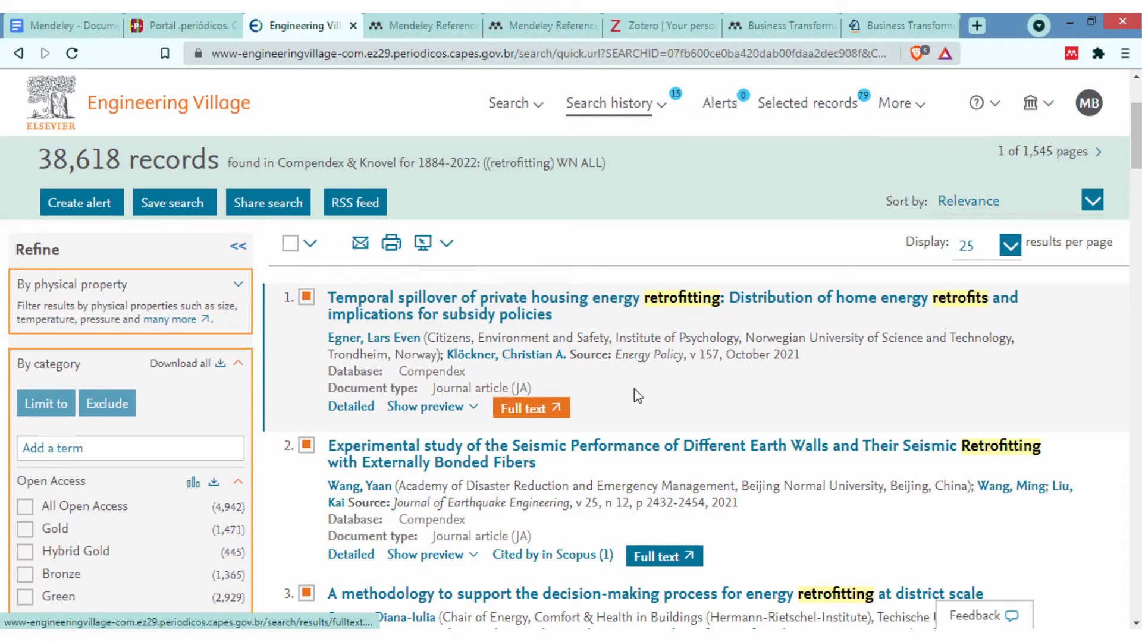
pyautogui.scroll(-1, 634, 404)
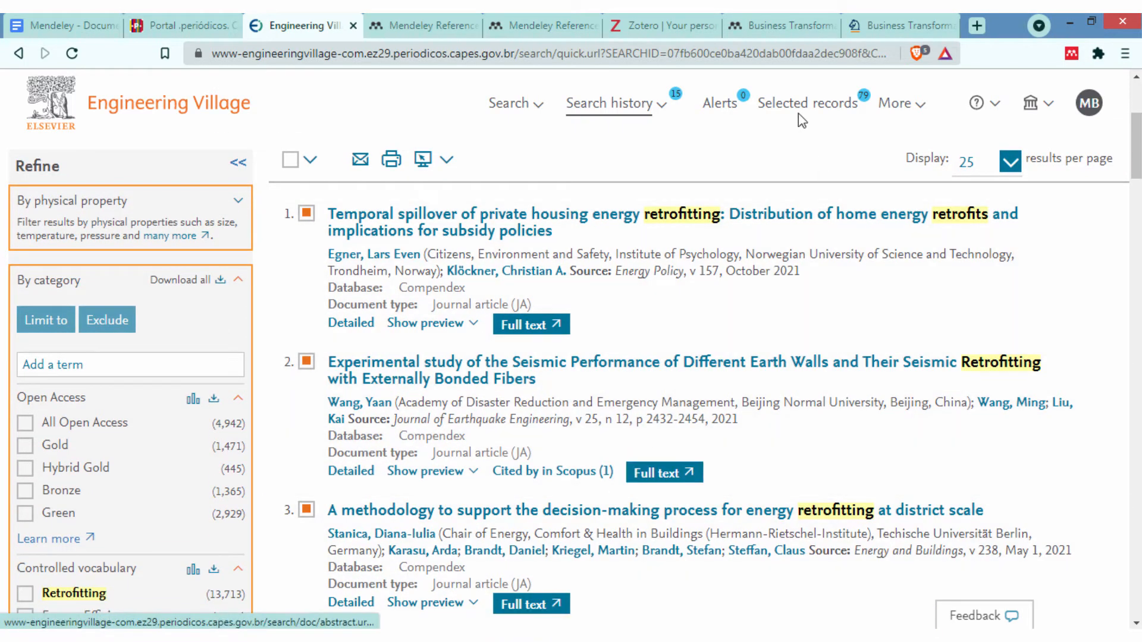
pyautogui.scroll(-1, 730, 320)
pyautogui.scroll(-3, 733, 326)
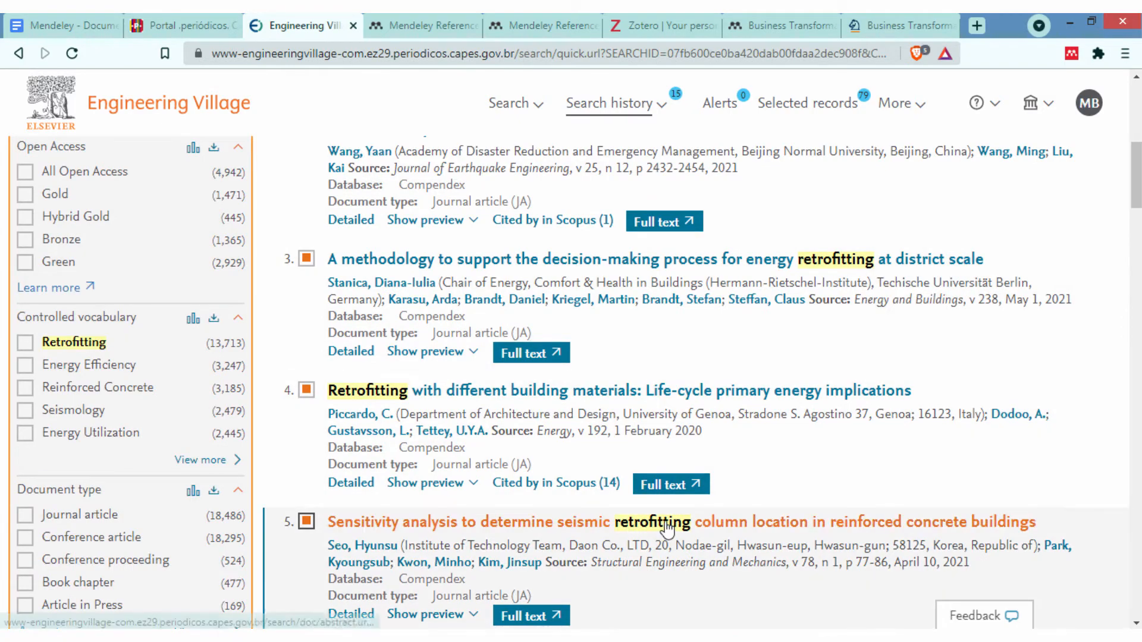
pyautogui.scroll(5, 678, 402)
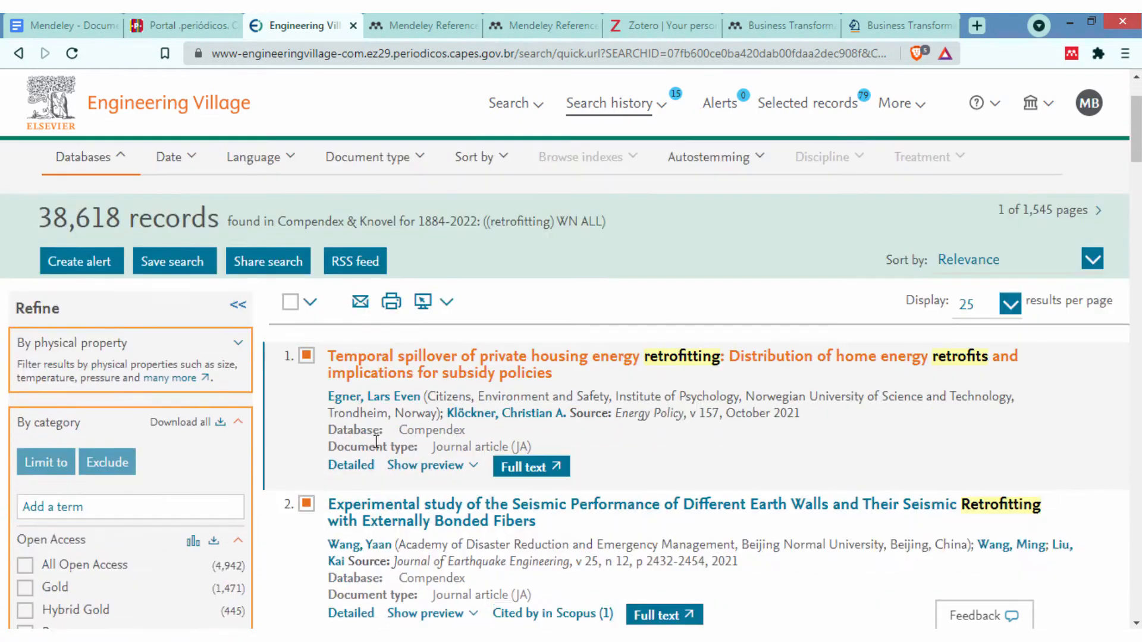
pyautogui.scroll(-4, 399, 485)
pyautogui.scroll(-1, 399, 477)
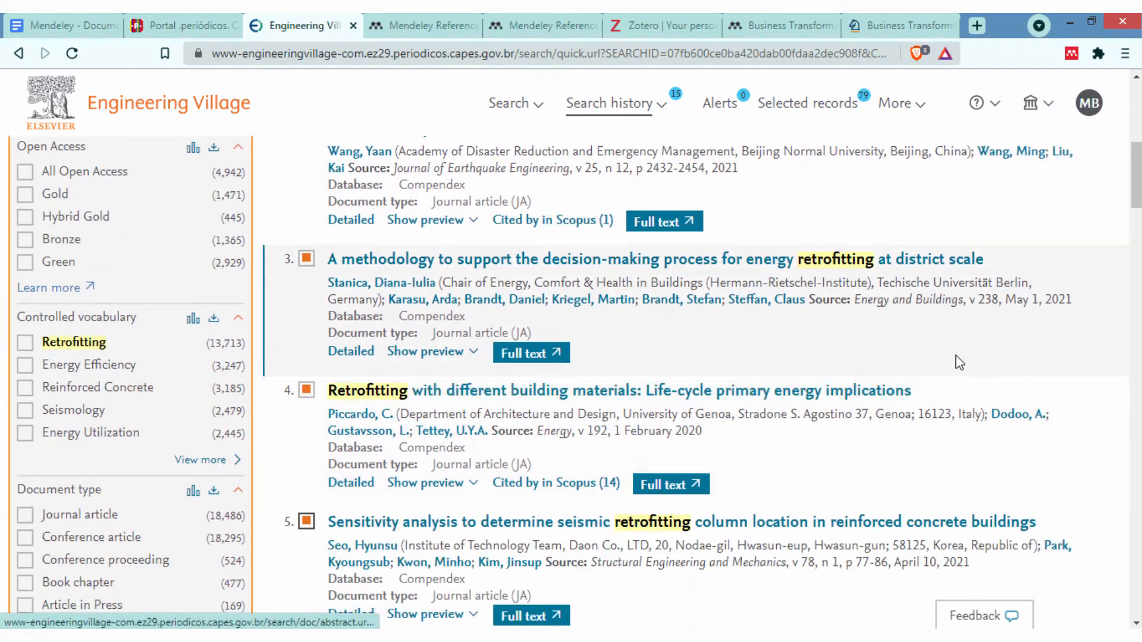
pyautogui.scroll(2, 577, 264)
pyautogui.scroll(3, 559, 297)
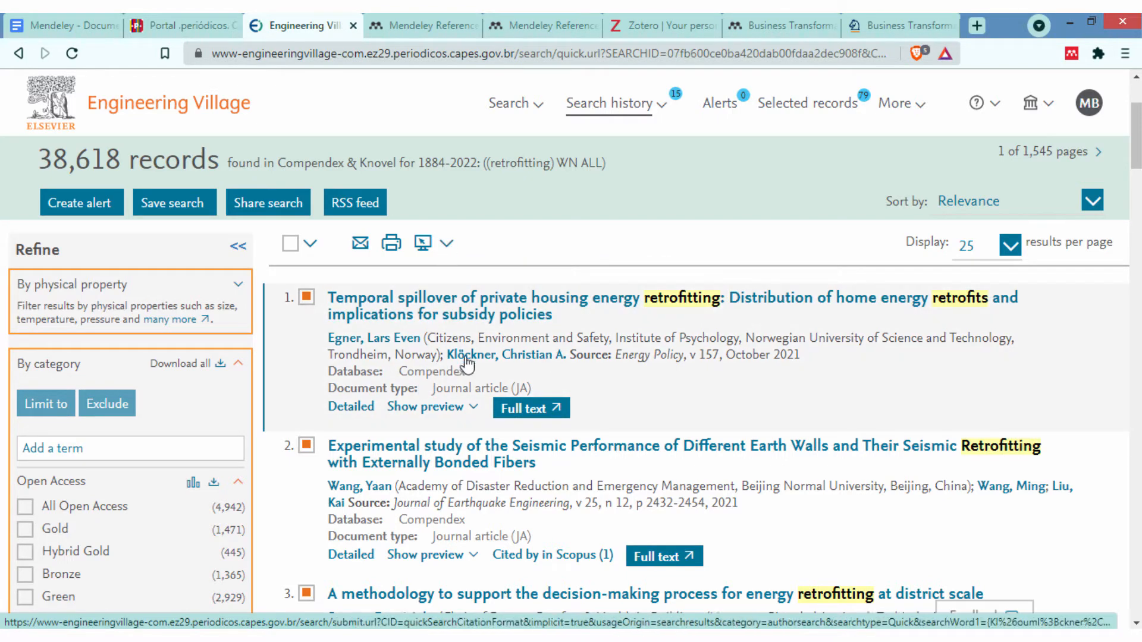
pyautogui.scroll(1, 480, 487)
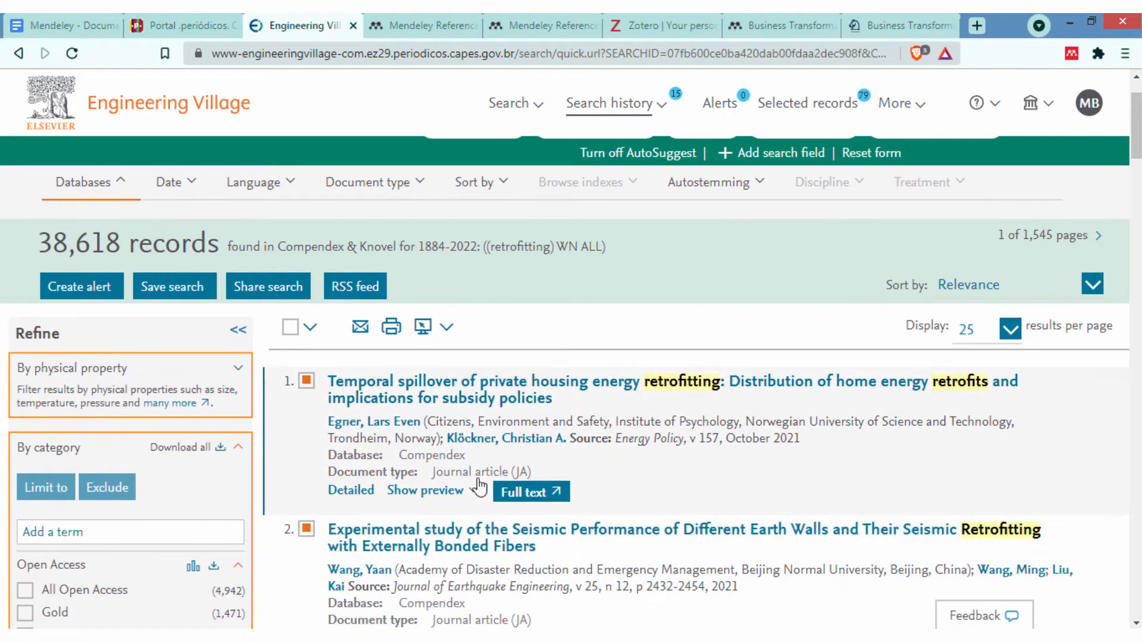
# - Download the selected records to My PC in BibTeX format, saving the Engineering_Village file on the desktop (Área de Trabalho)
pyautogui.scroll(-1, 479, 488)
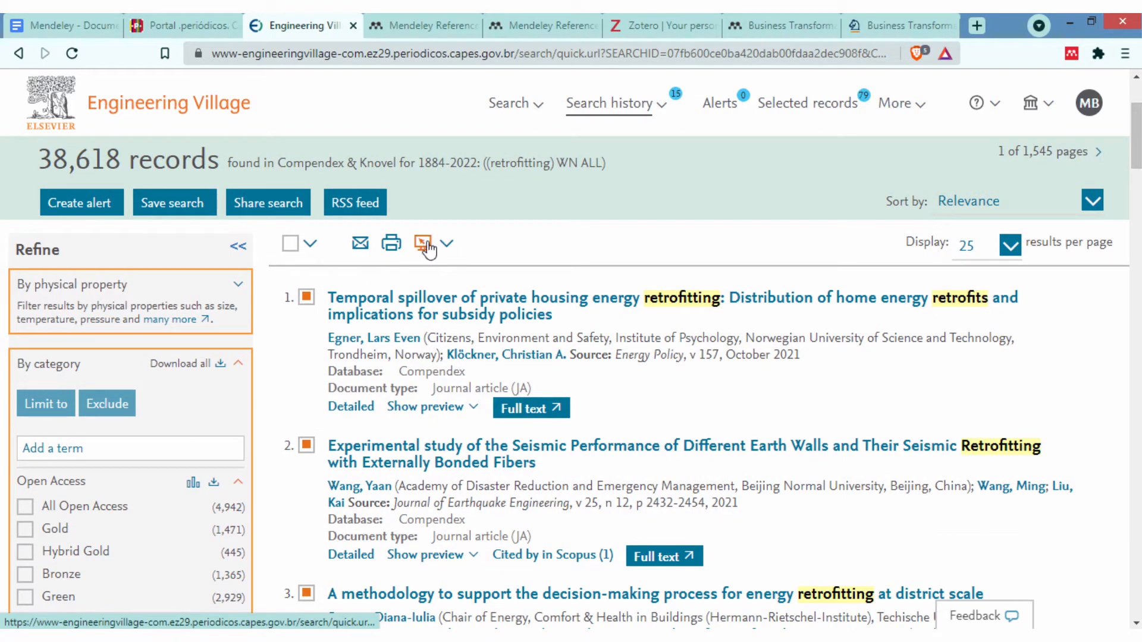
pyautogui.click(448, 245)
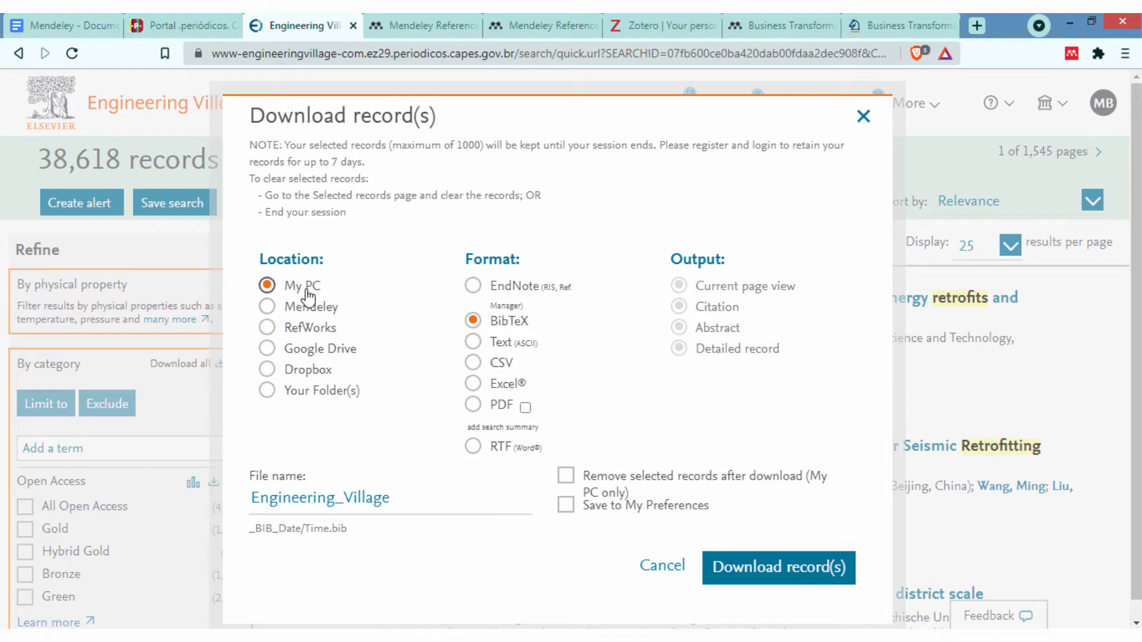
pyautogui.click(775, 568)
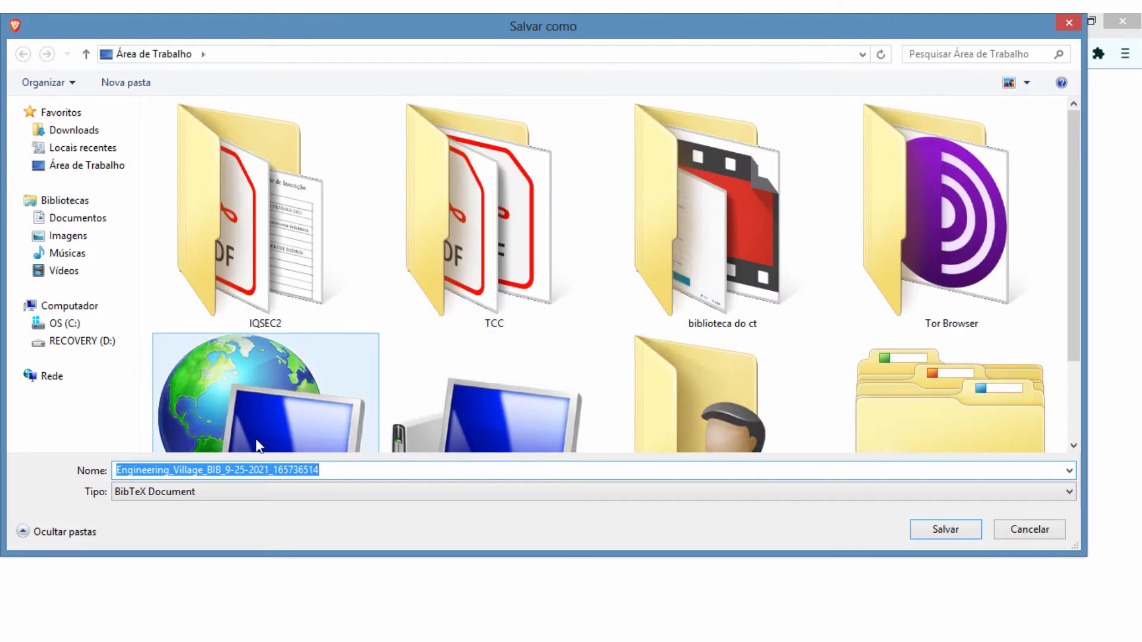
pyautogui.click(925, 536)
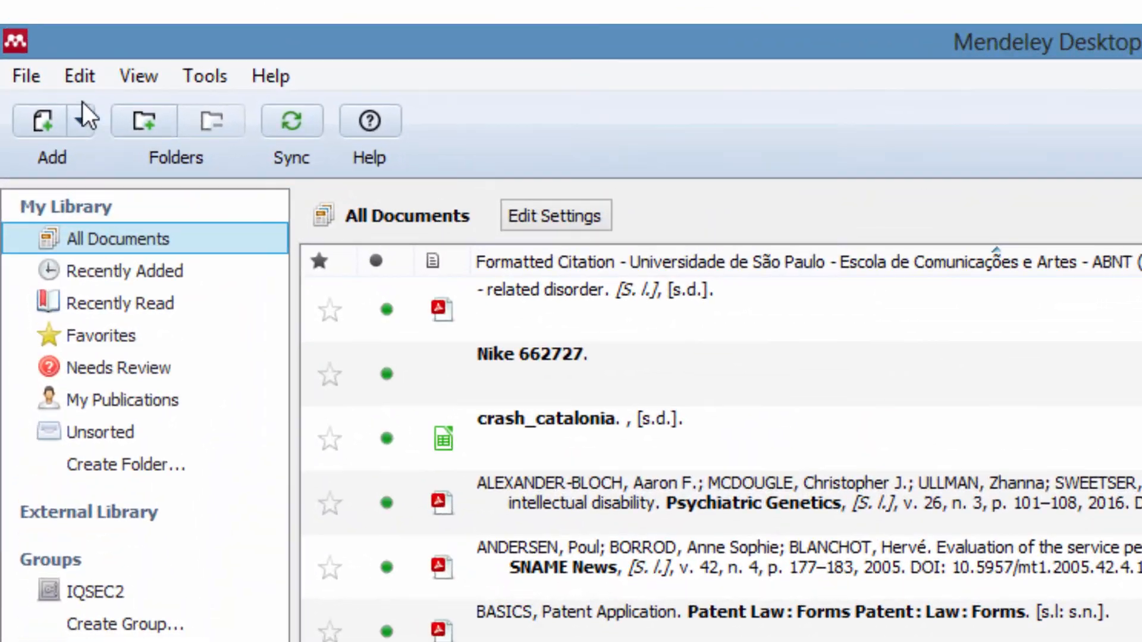
# - In Mendeley Desktop, import the downloaded Engineering_Village BibTeX file from the desktop (Área de Trabalho)
pyautogui.click(24, 77)
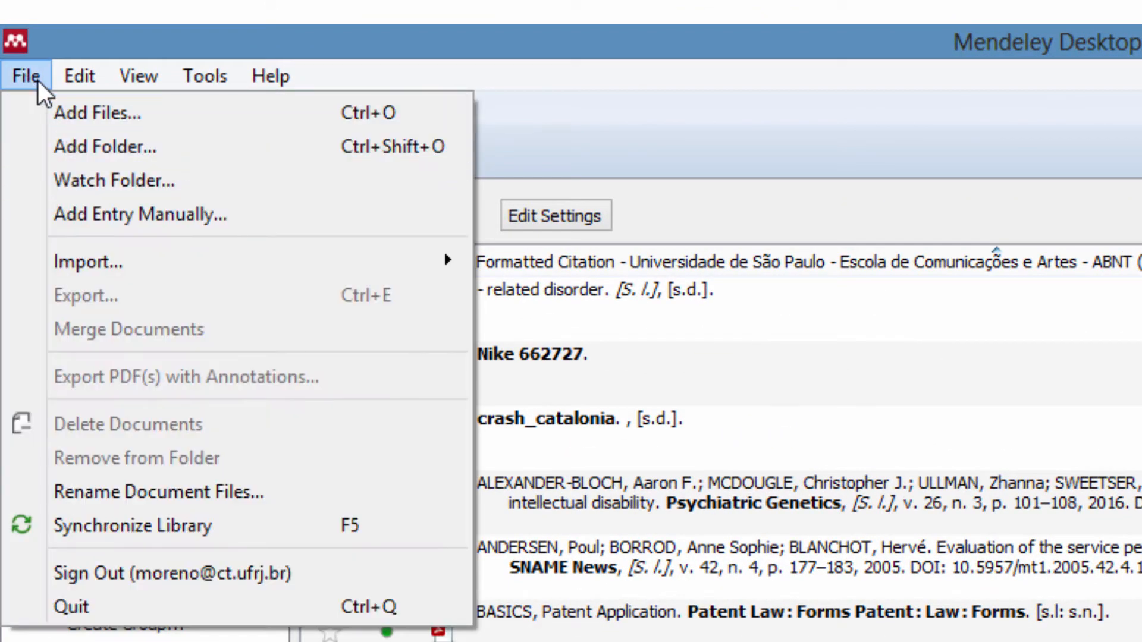
pyautogui.moveTo(459, 267)
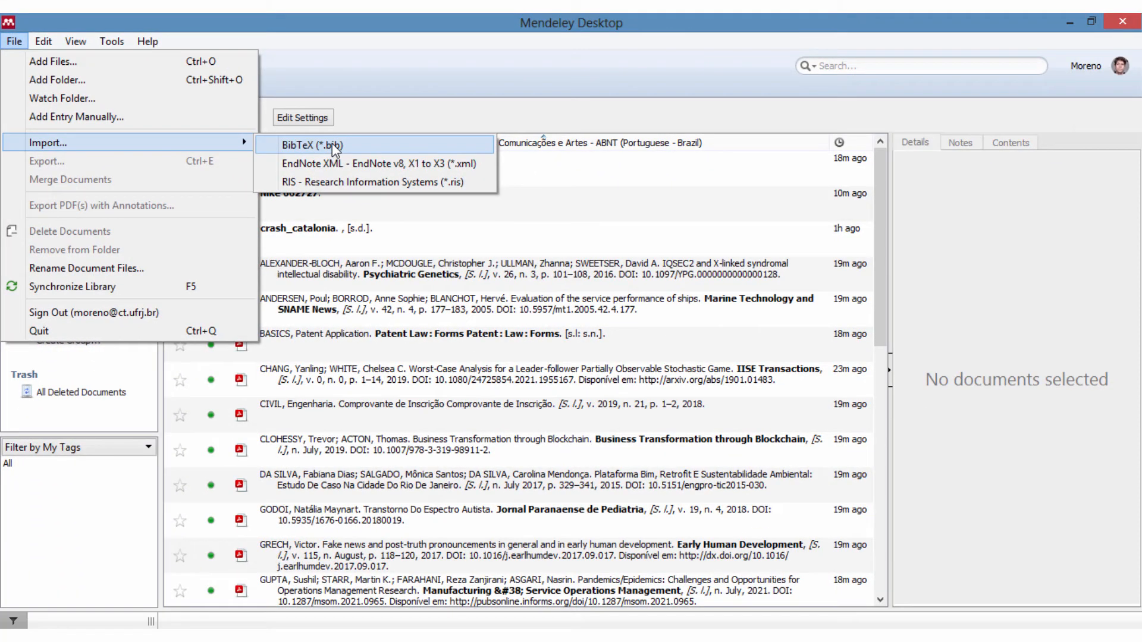
pyautogui.click(332, 142)
pyautogui.click(86, 184)
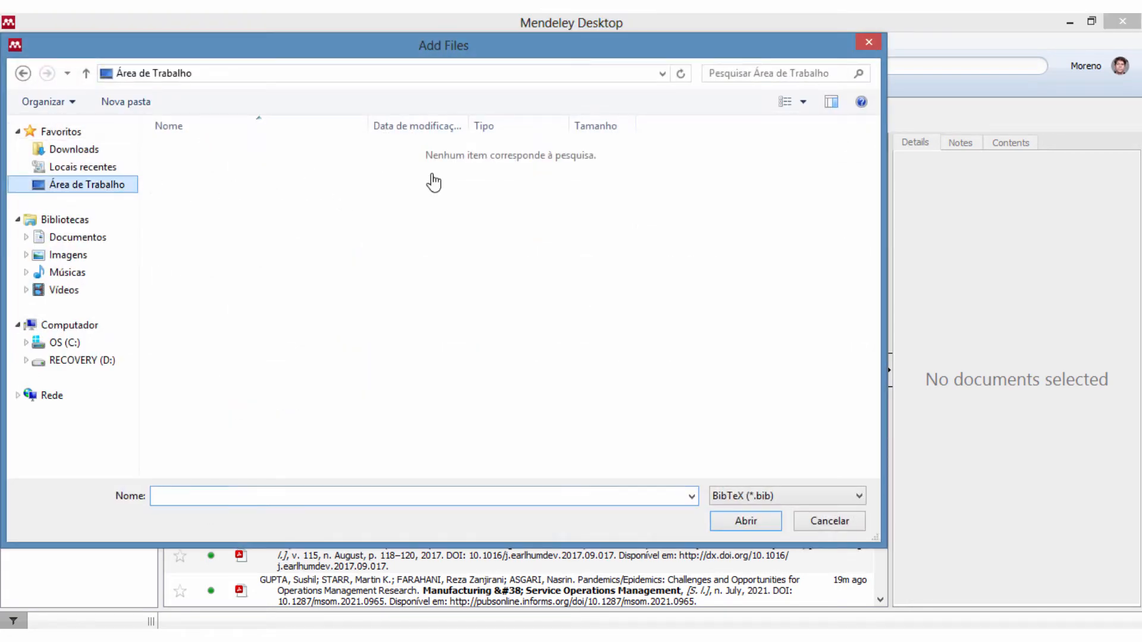
pyautogui.click(298, 270)
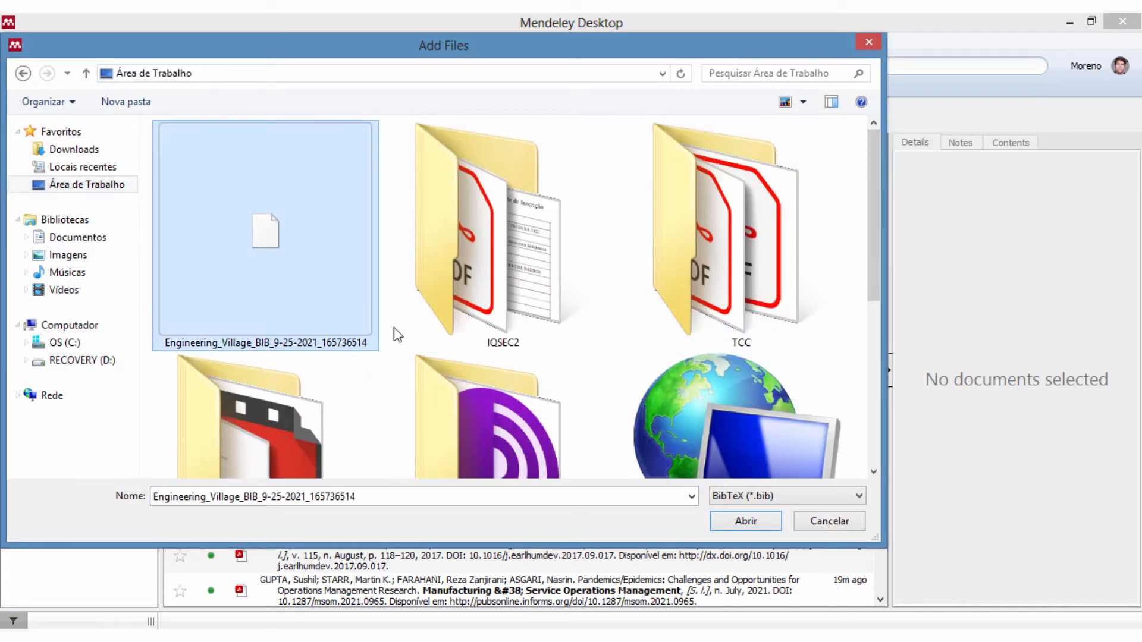
pyautogui.click(733, 521)
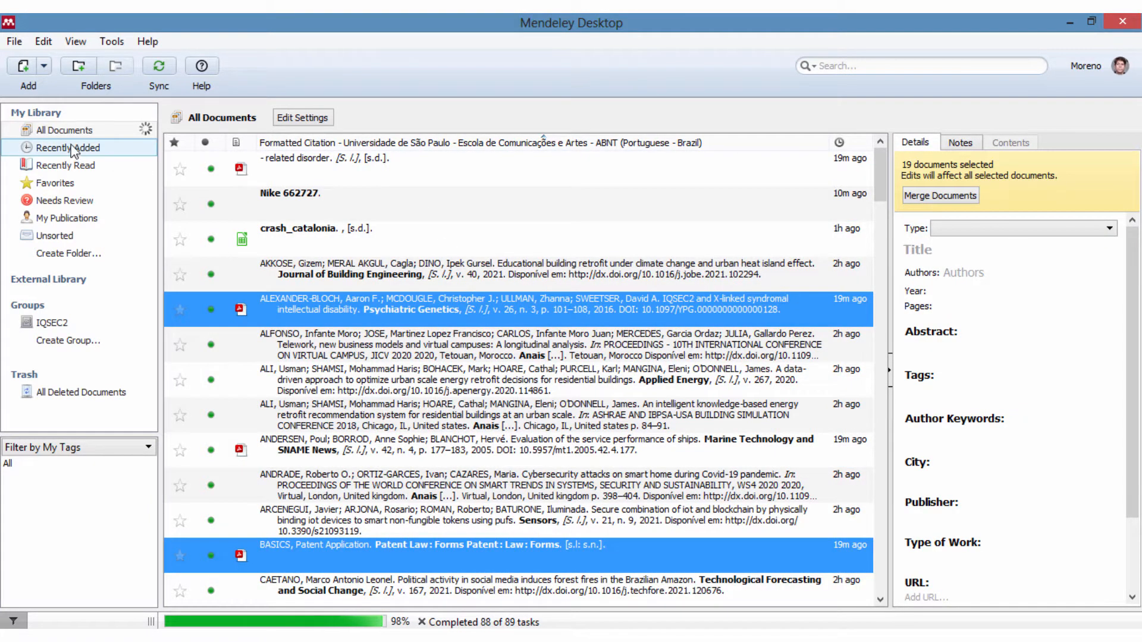
# - Show all documents in the library and sort them by date added
pyautogui.click(83, 165)
pyautogui.click(64, 130)
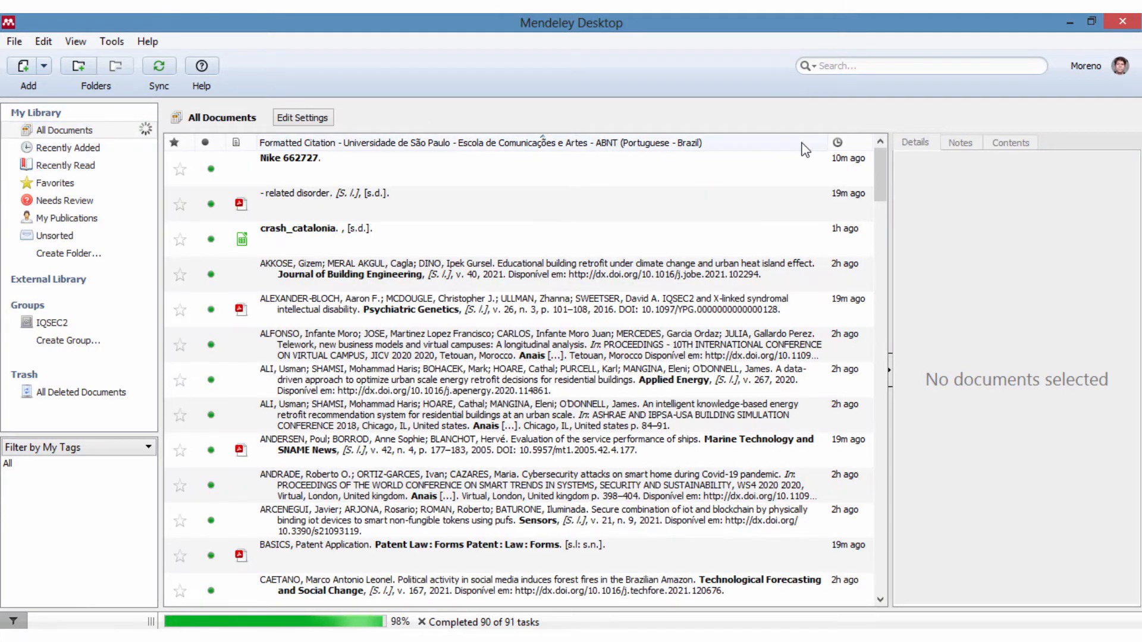
pyautogui.click(840, 143)
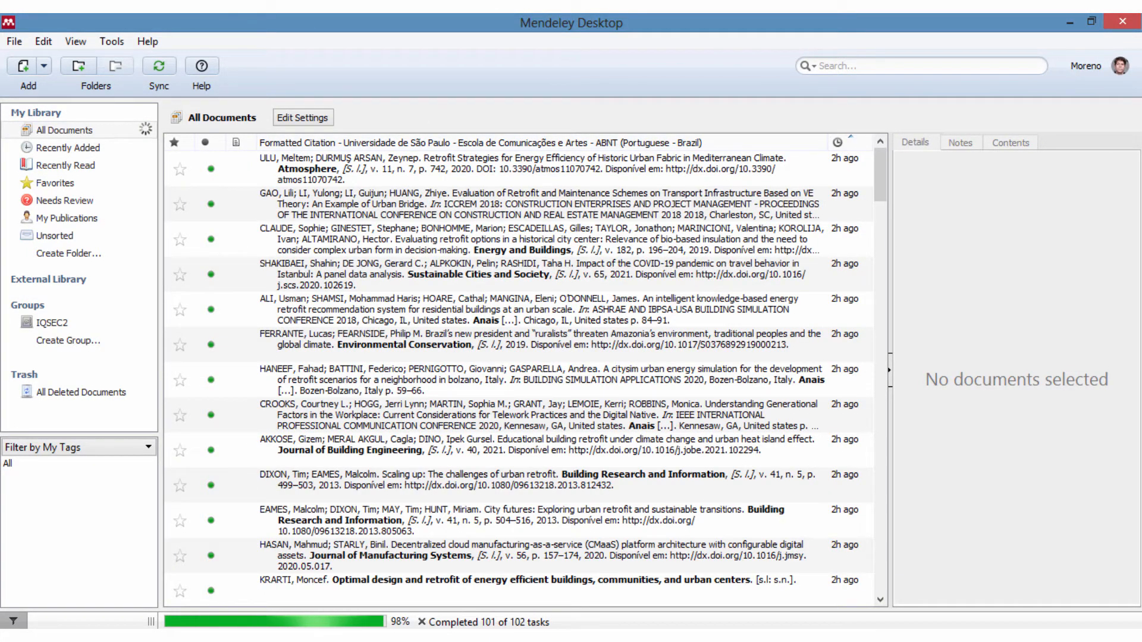
# - Check the first article's title in Engineering Village, and find it in the Mendeley Desktop library by searching for "temporal"
pyautogui.hotkey('alt', 'Tab')
pyautogui.scroll(-2, 349, 519)
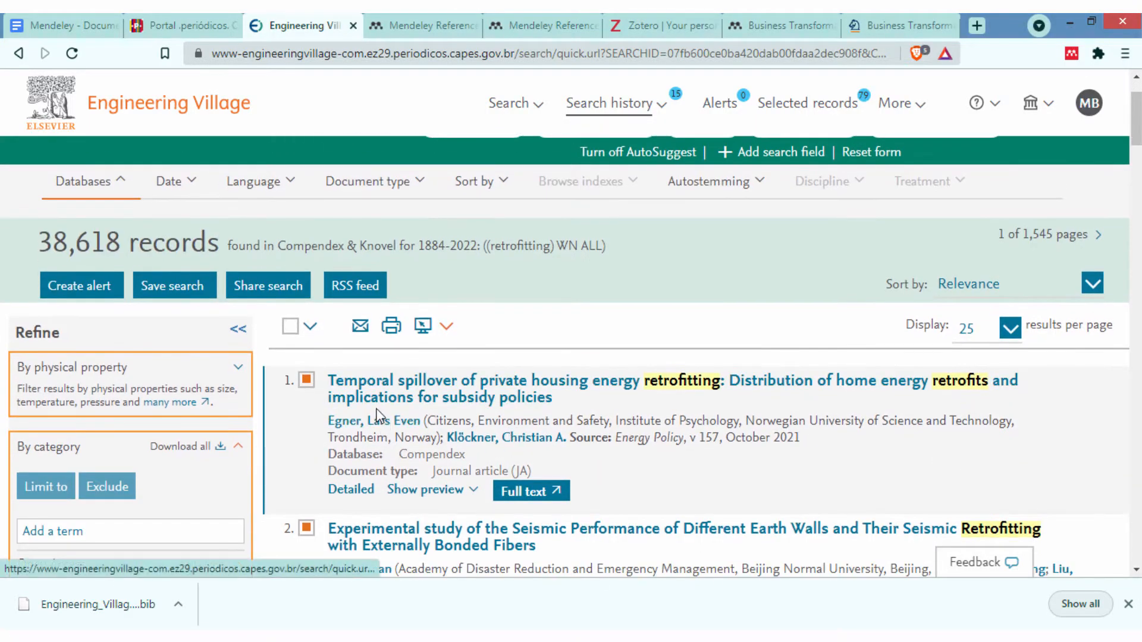
pyautogui.scroll(-5, 300, 461)
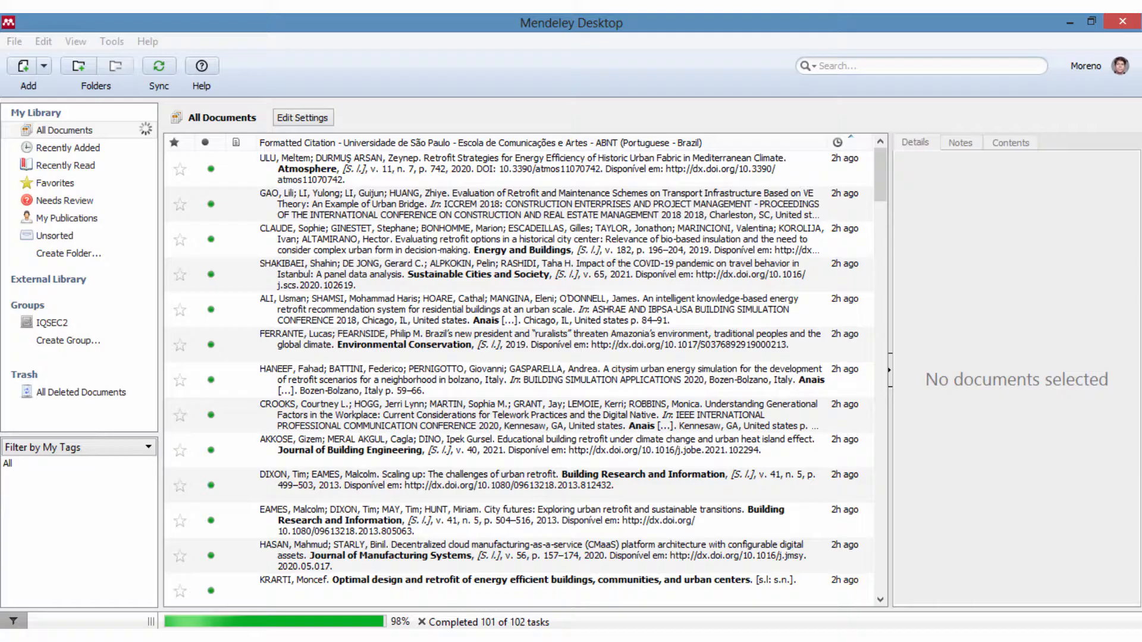
pyautogui.hotkey('alt', 'Tab')
pyautogui.click(859, 68)
pyautogui.write('temporal')
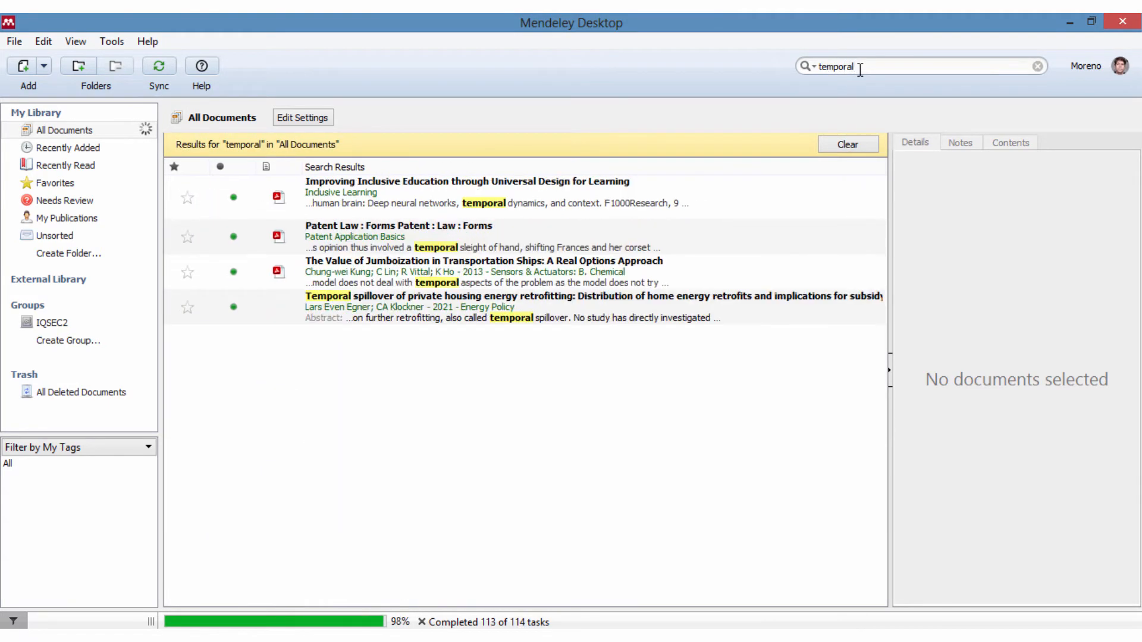
pyautogui.click(472, 309)
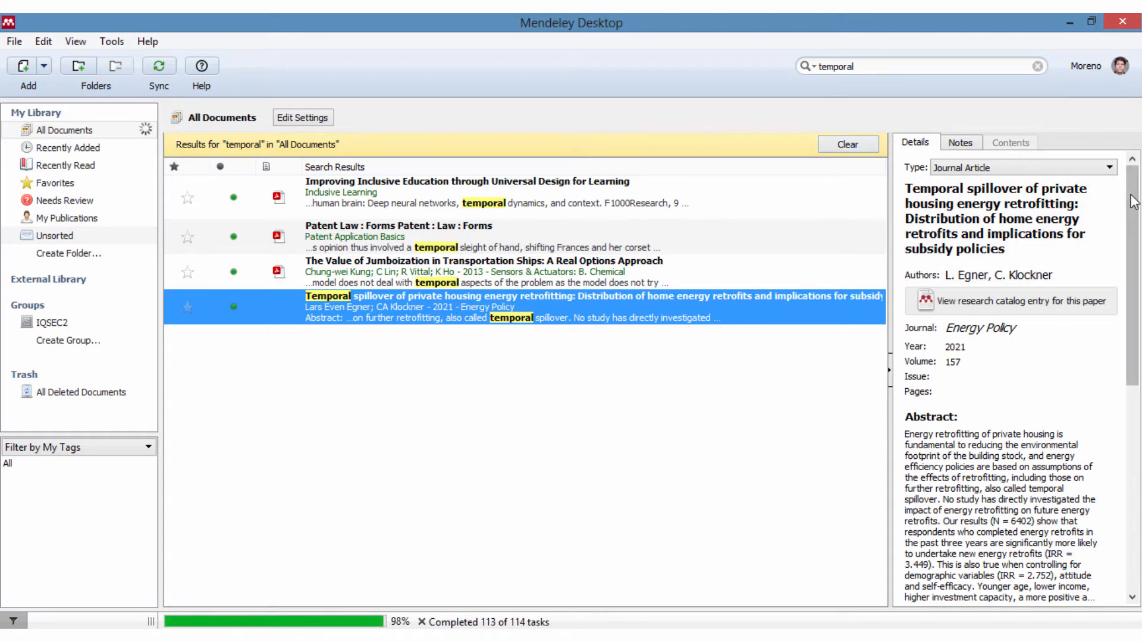
# - Look over the temporal spillover article's details and open its research catalog entry in the browser
pyautogui.moveTo(1136, 199)
pyautogui.mouseDown()
pyautogui.moveTo(1132, 383)
pyautogui.moveTo(1134, 179)
pyautogui.moveTo(1134, 379)
pyautogui.moveTo(1131, 196)
pyautogui.mouseUp()
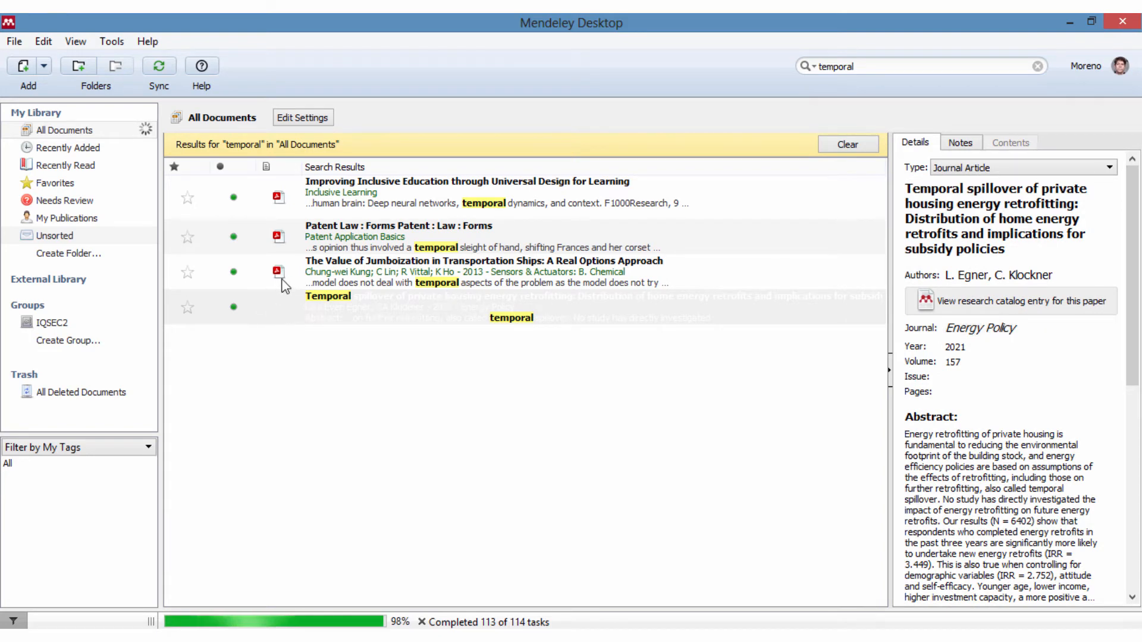
pyautogui.click(1015, 309)
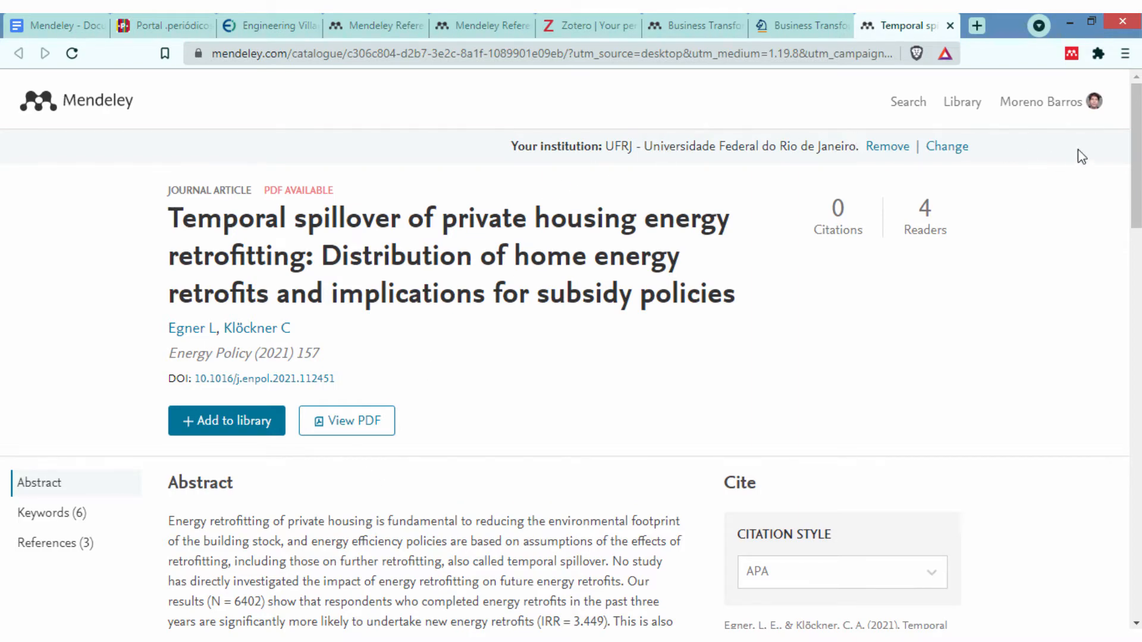
pyautogui.moveTo(1126, 134)
pyautogui.mouseDown()
pyautogui.moveTo(1125, 310)
pyautogui.moveTo(1133, 134)
pyautogui.mouseUp()
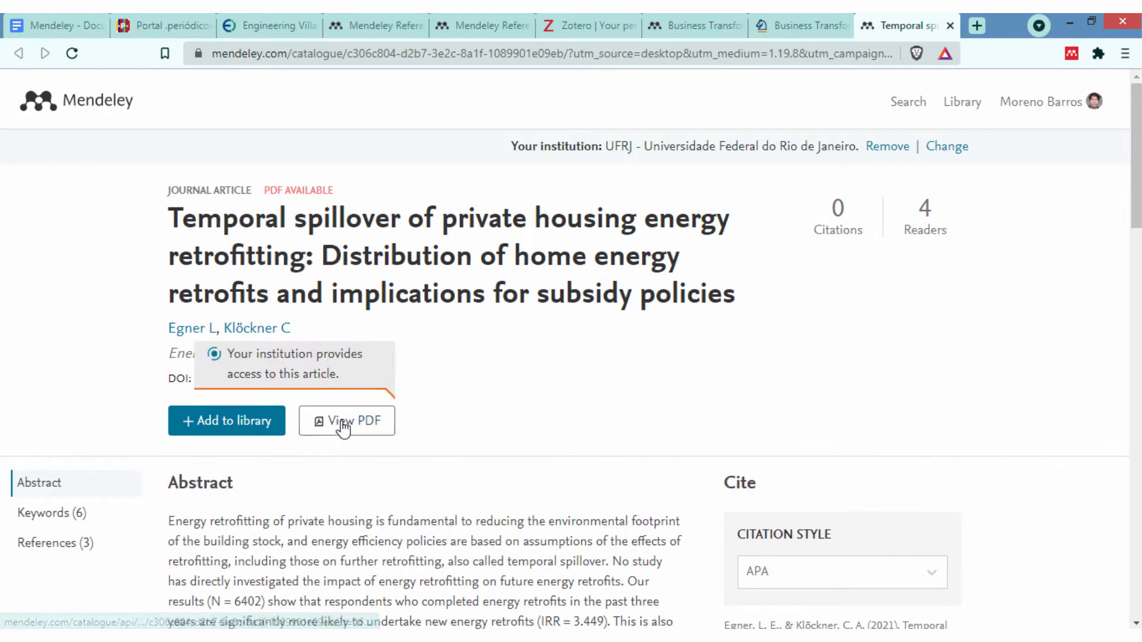
# - Try to view the article's PDF from its Mendeley catalogue page, and close the extra browser tab
pyautogui.click(392, 637)
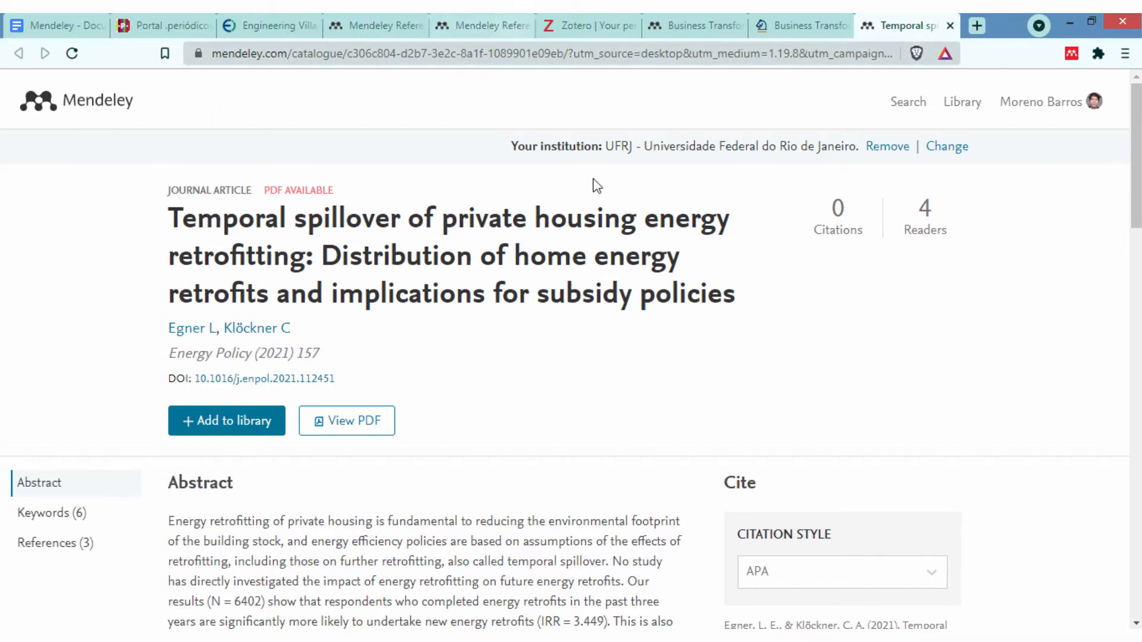
pyautogui.click(351, 424)
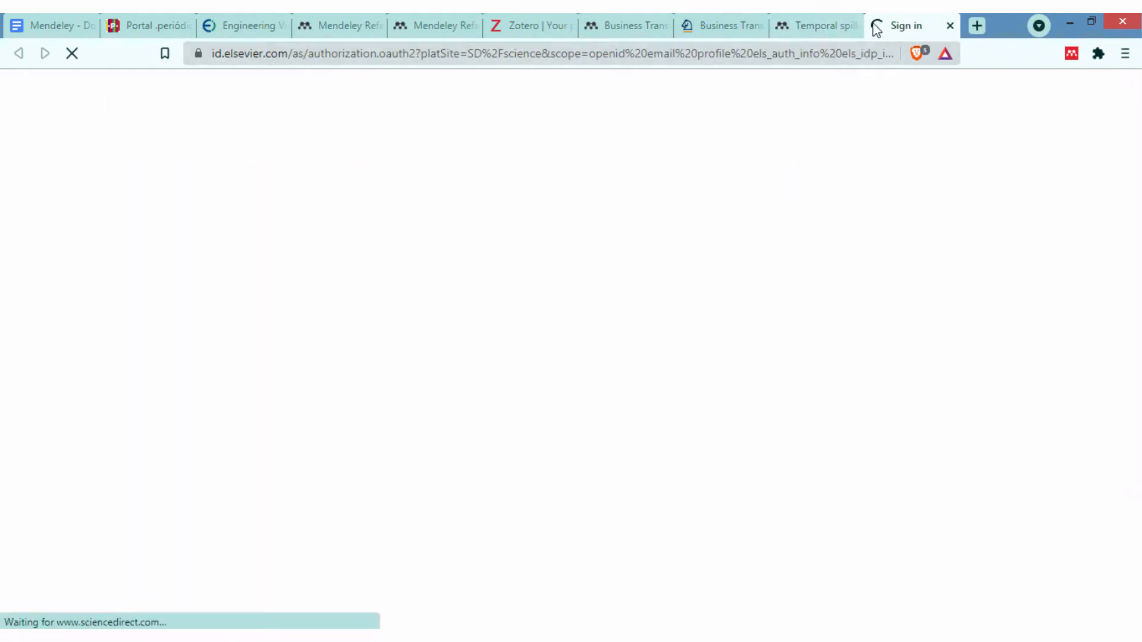
pyautogui.click(950, 25)
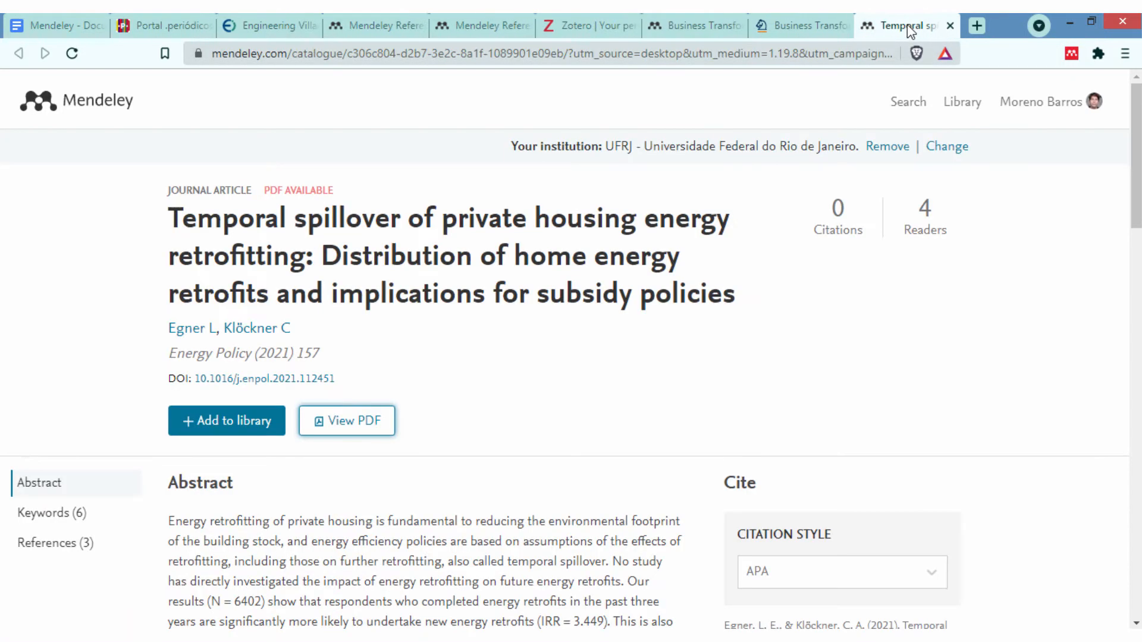
# - Look over the abstract, figures and citation of the temporal spillover article on its Mendeley catalogue page
pyautogui.scroll(-10, 670, 275)
pyautogui.scroll(10, 666, 268)
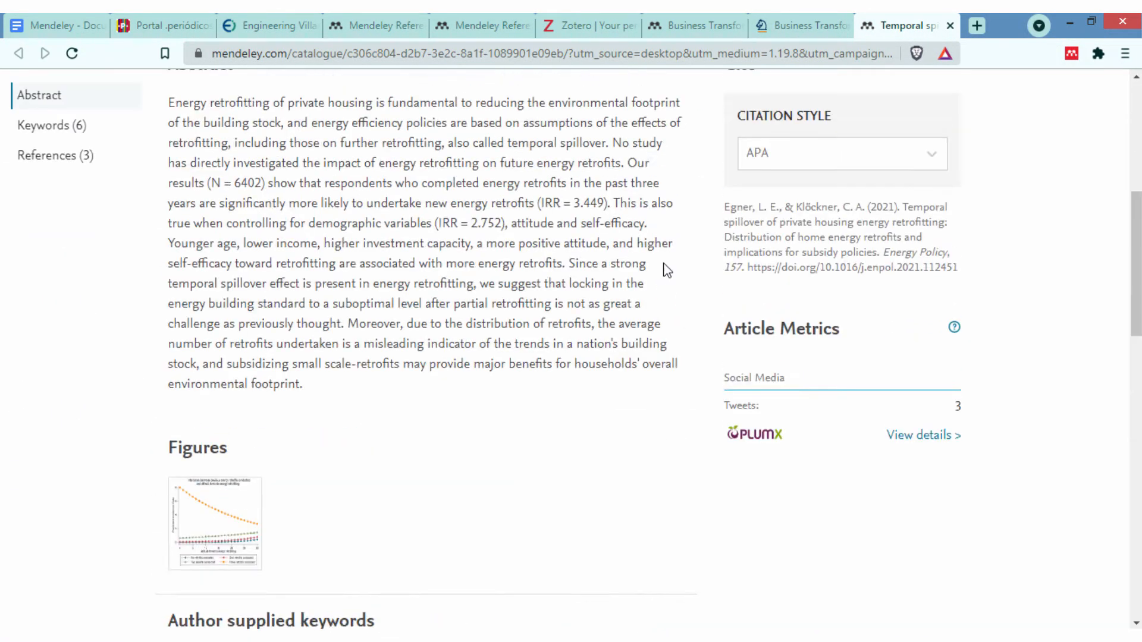
pyautogui.scroll(-1, 630, 279)
pyautogui.scroll(1, 597, 297)
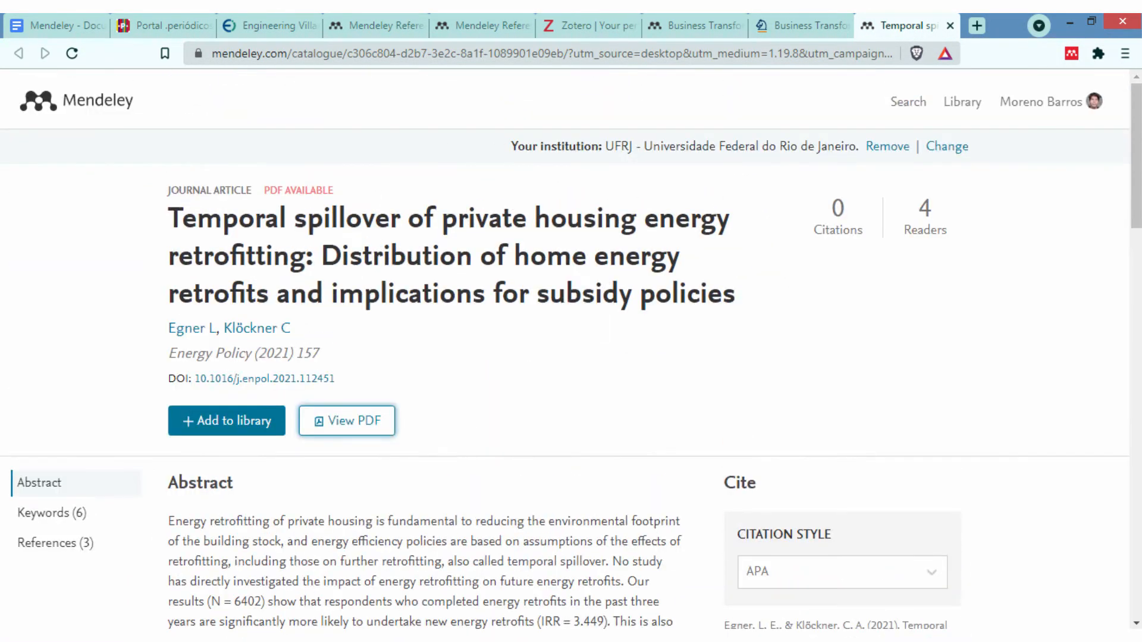
# - Switch to Mendeley Desktop and copy the DOI part, 10.1016/j.enpol.2021.112451, from the temporal spillover article's URL
pyautogui.hotkey('alt', 'Tab')
pyautogui.moveTo(1137, 289); pyautogui.dragTo(1138, 499)
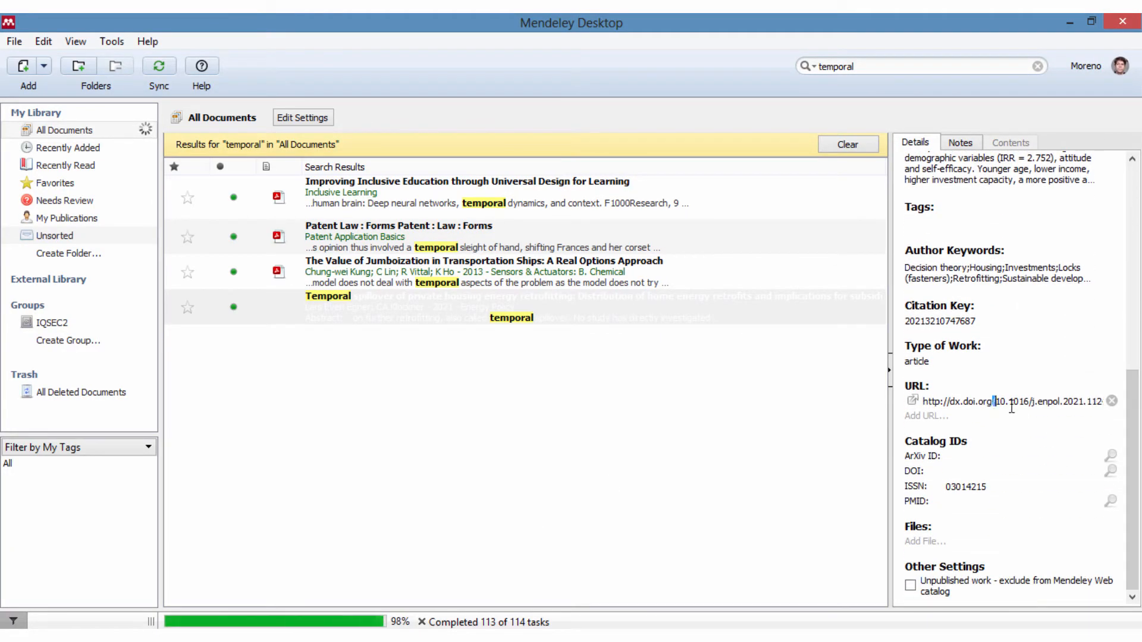
pyautogui.moveTo(1095, 407); pyautogui.dragTo(1104, 411)
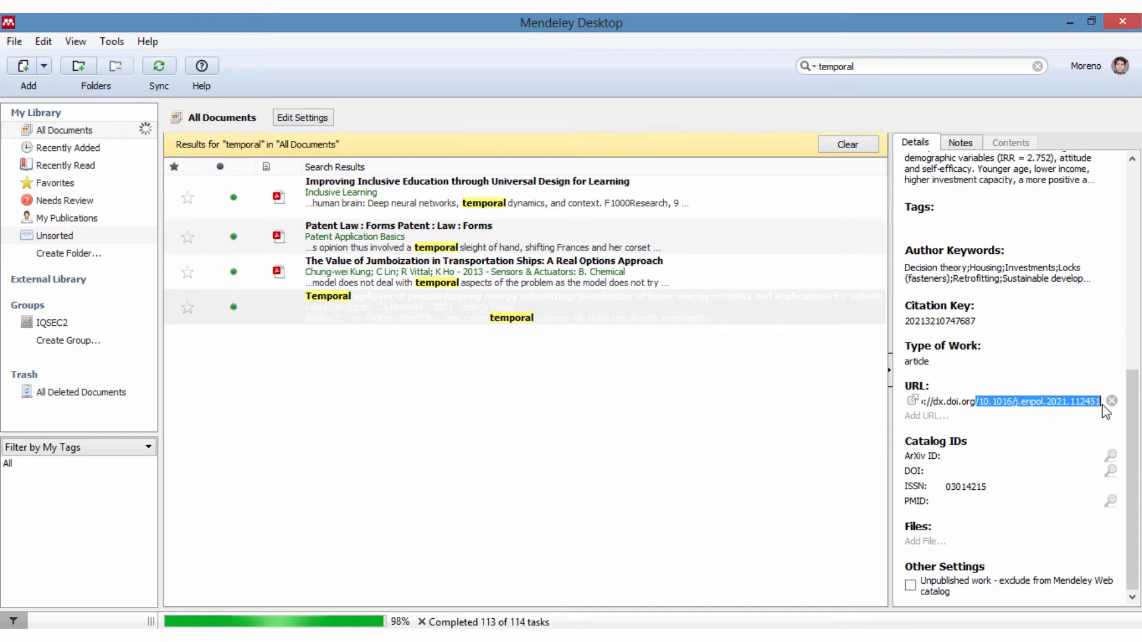
pyautogui.click(1013, 400)
pyautogui.moveTo(980, 400); pyautogui.dragTo(1100, 402)
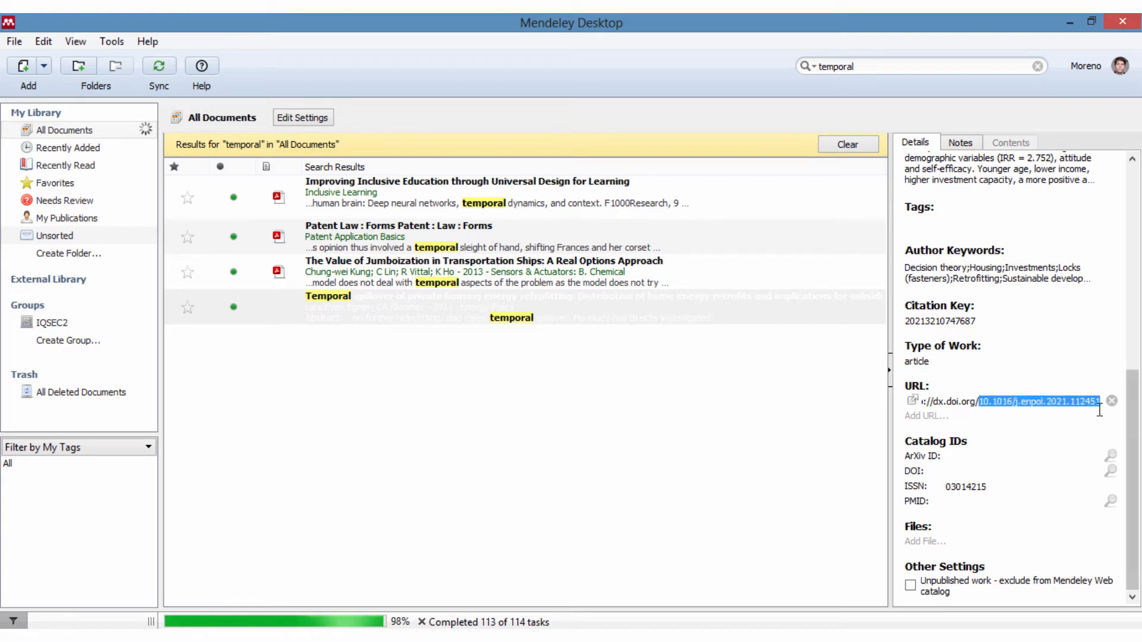
pyautogui.rightClick(1070, 406)
pyautogui.click(1093, 478)
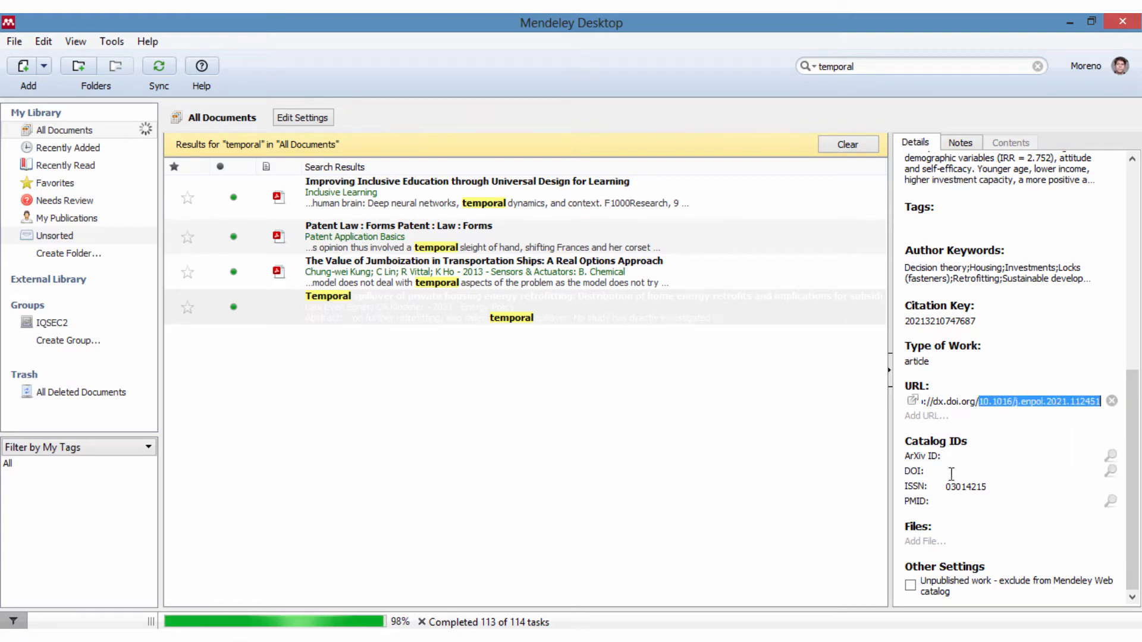
# - Paste 10.1016/j.enpol.2021.112451 as the article's DOI, and update its details with a DOI lookup
pyautogui.click(946, 459)
pyautogui.hotkey('ctrl', 'v')
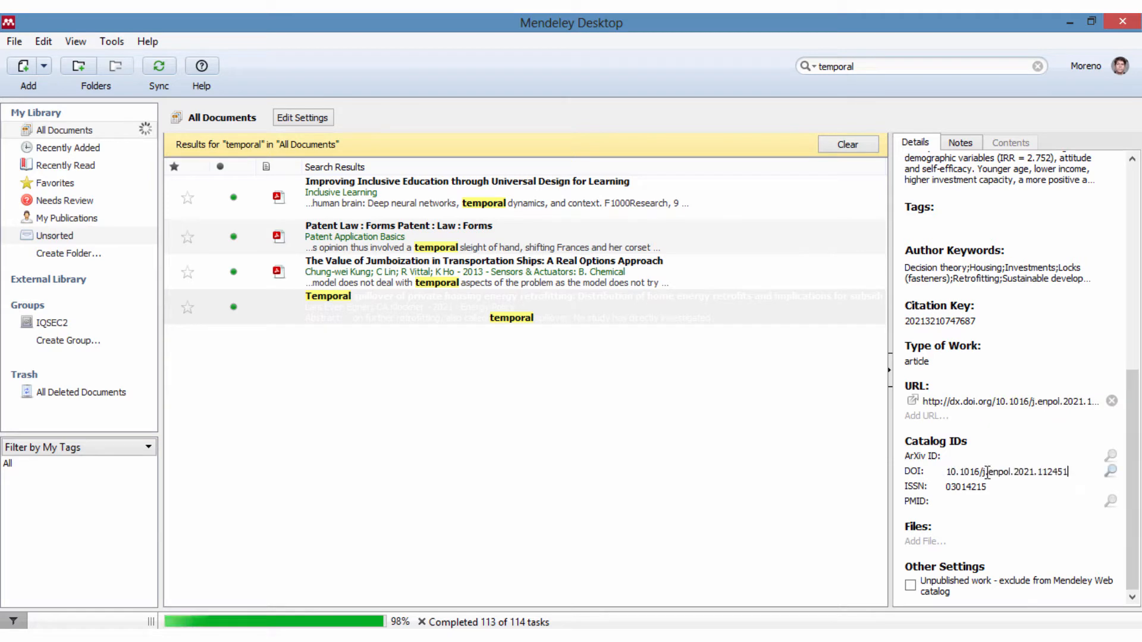
pyautogui.click(1109, 471)
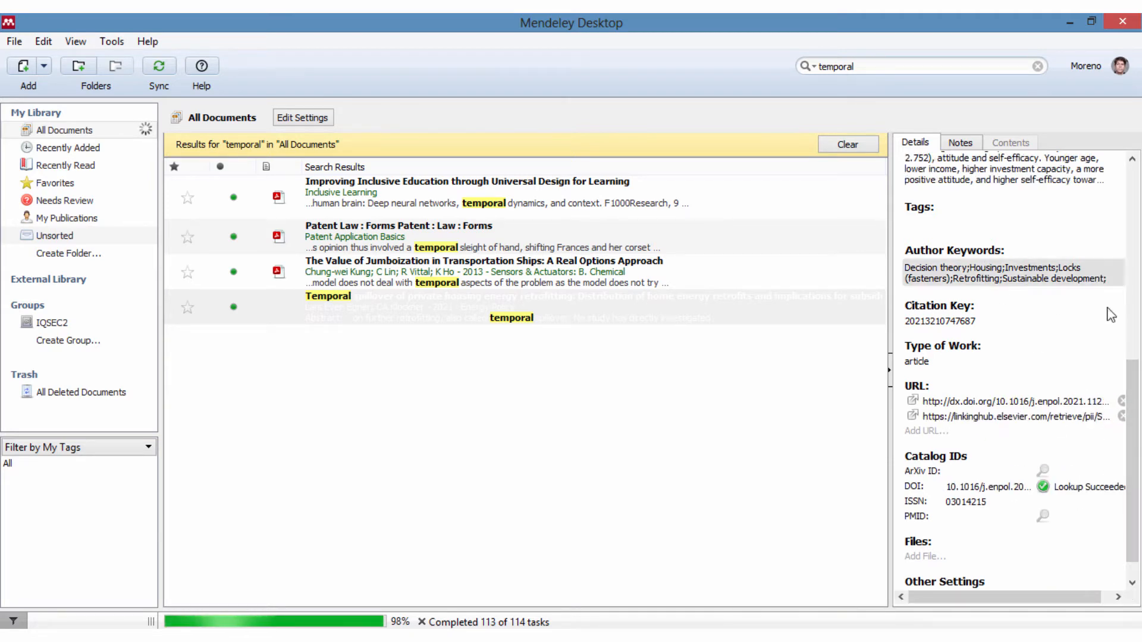
pyautogui.scroll(10, 1136, 404)
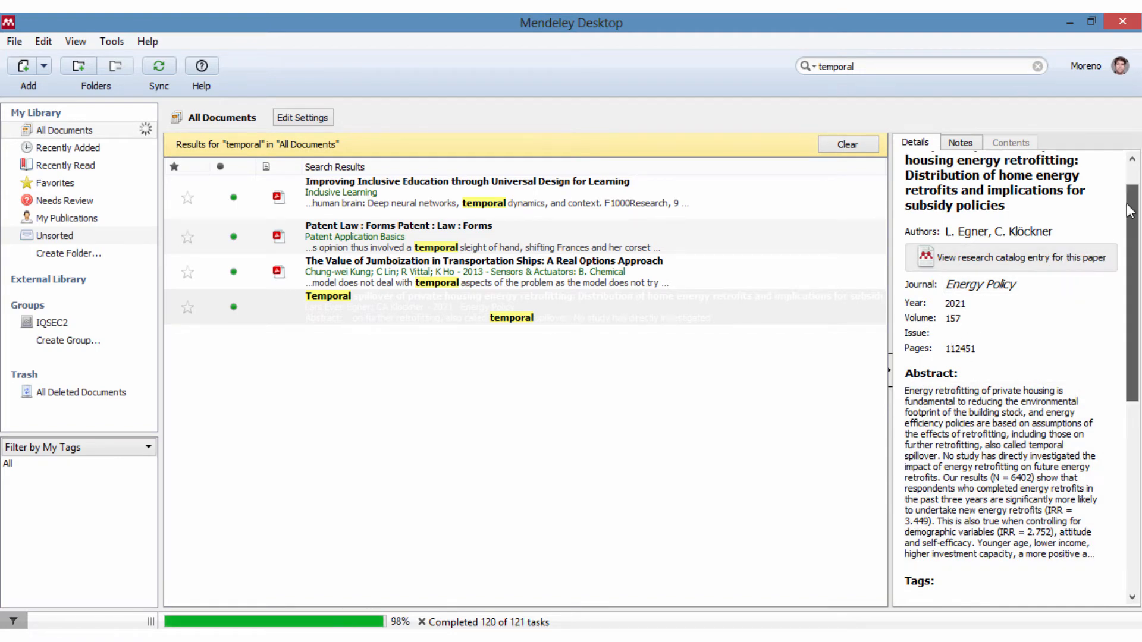
pyautogui.scroll(2, 1136, 214)
pyautogui.scroll(-10, 1136, 211)
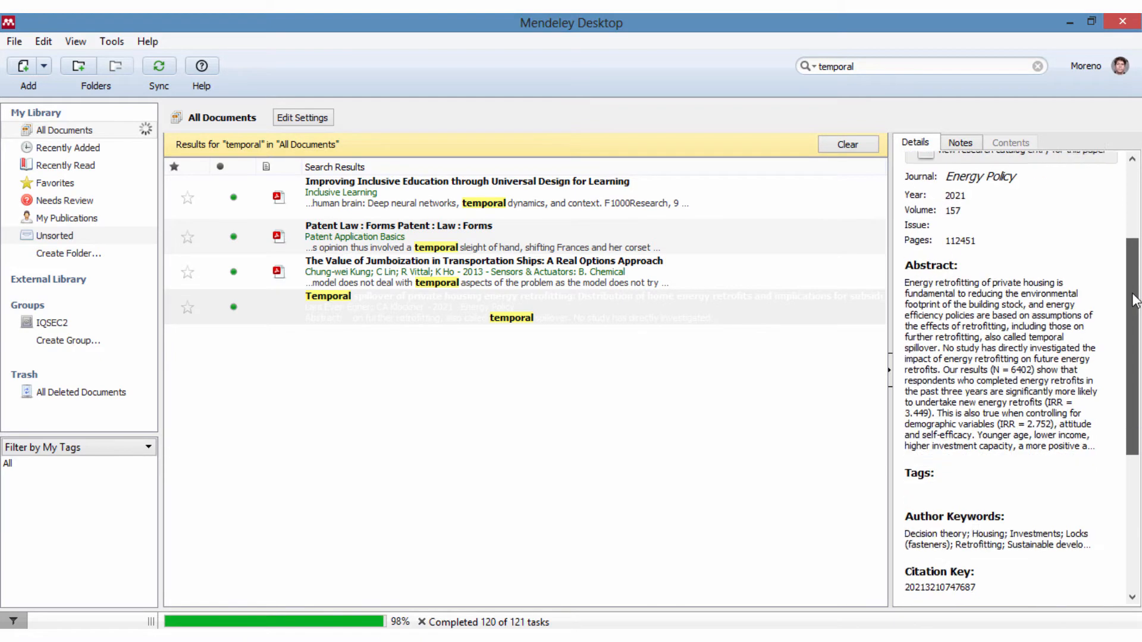
pyautogui.scroll(8, 1135, 238)
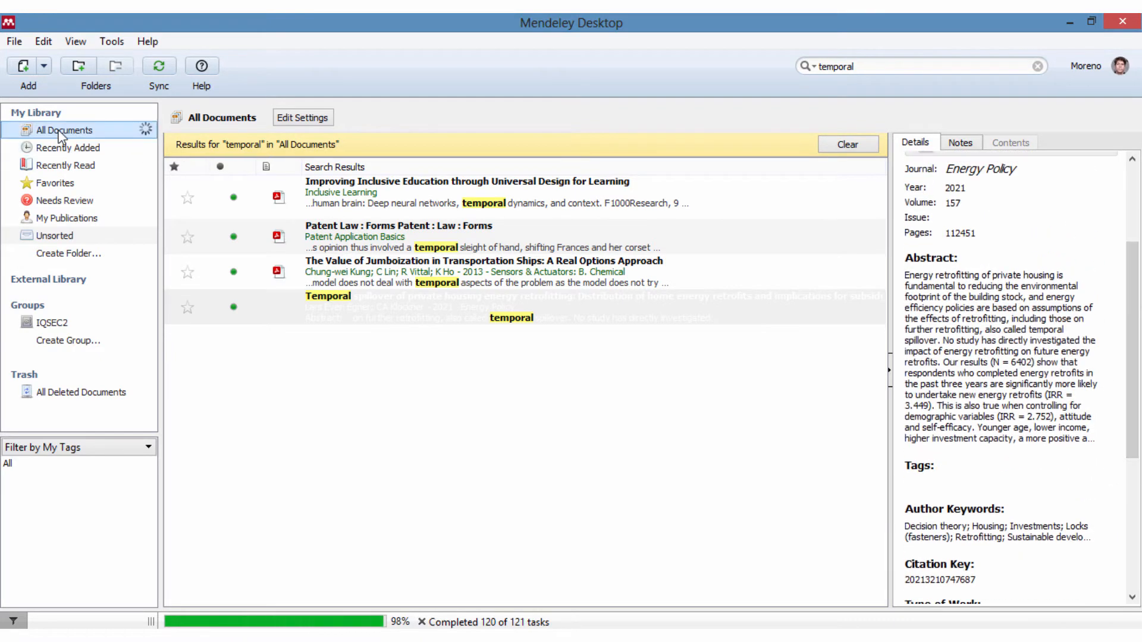
# - Clear the "temporal" search and look over the details of the first three documents in the library
pyautogui.click(854, 145)
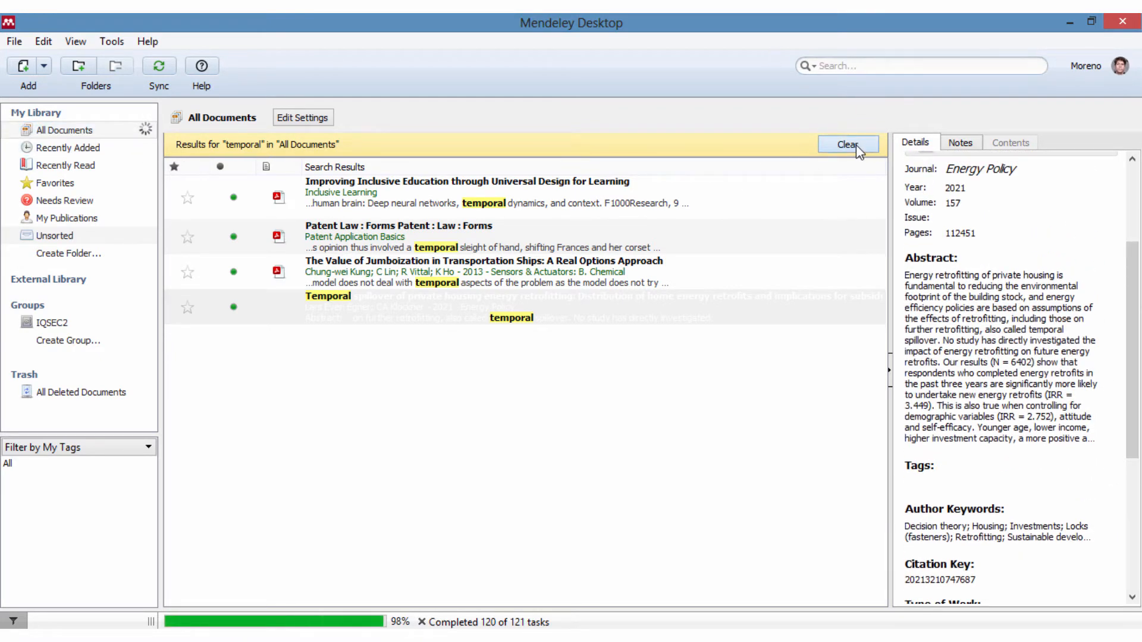
pyautogui.moveTo(879, 169)
pyautogui.mouseDown()
pyautogui.moveTo(879, 182)
pyautogui.moveTo(879, 166)
pyautogui.mouseUp()
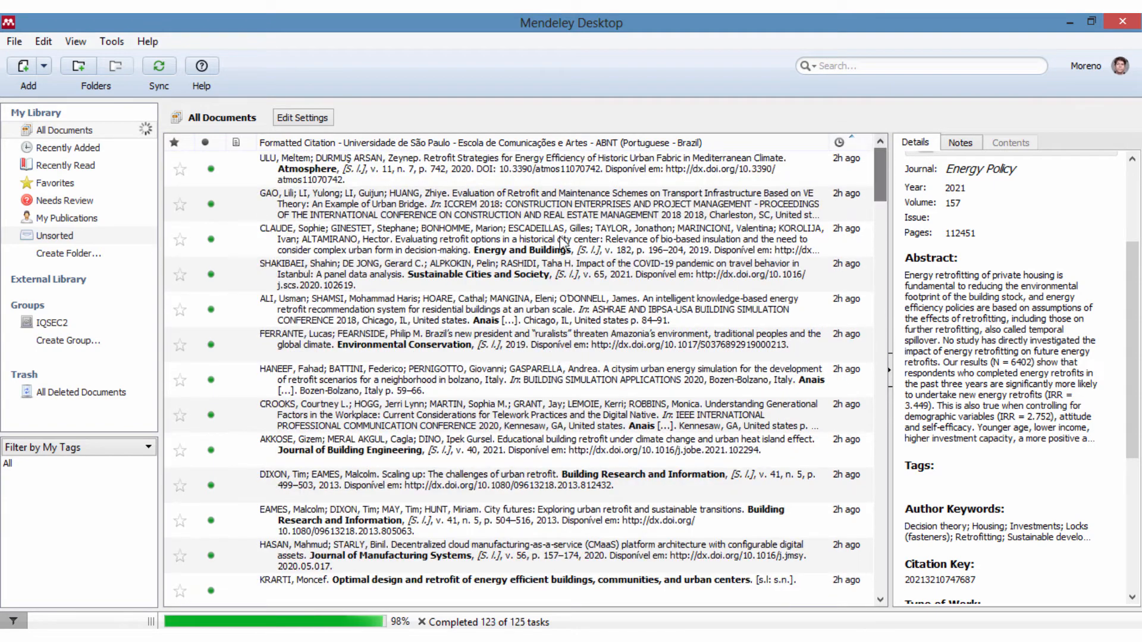
pyautogui.click(386, 172)
pyautogui.click(375, 207)
pyautogui.click(404, 247)
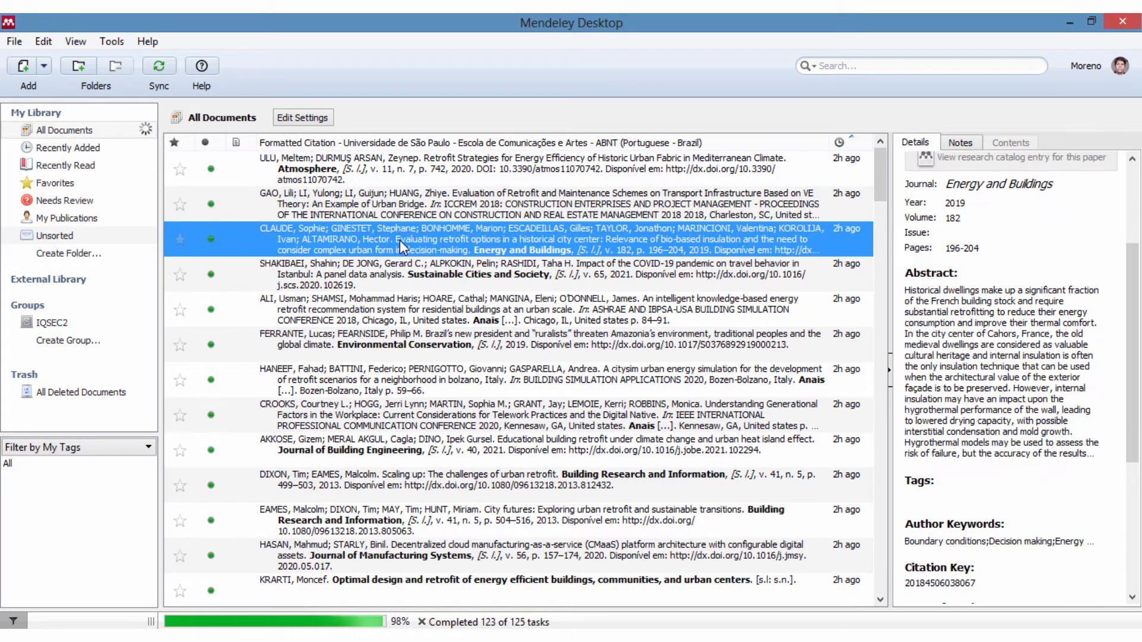
pyautogui.click(509, 207)
pyautogui.click(526, 163)
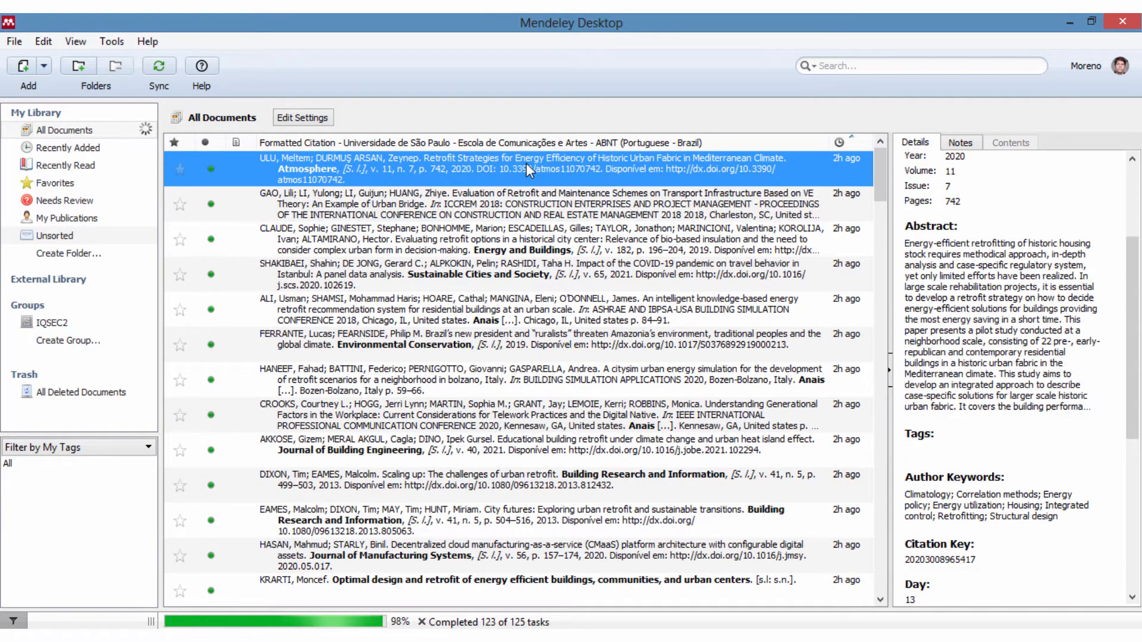
pyautogui.click(466, 255)
pyautogui.click(476, 169)
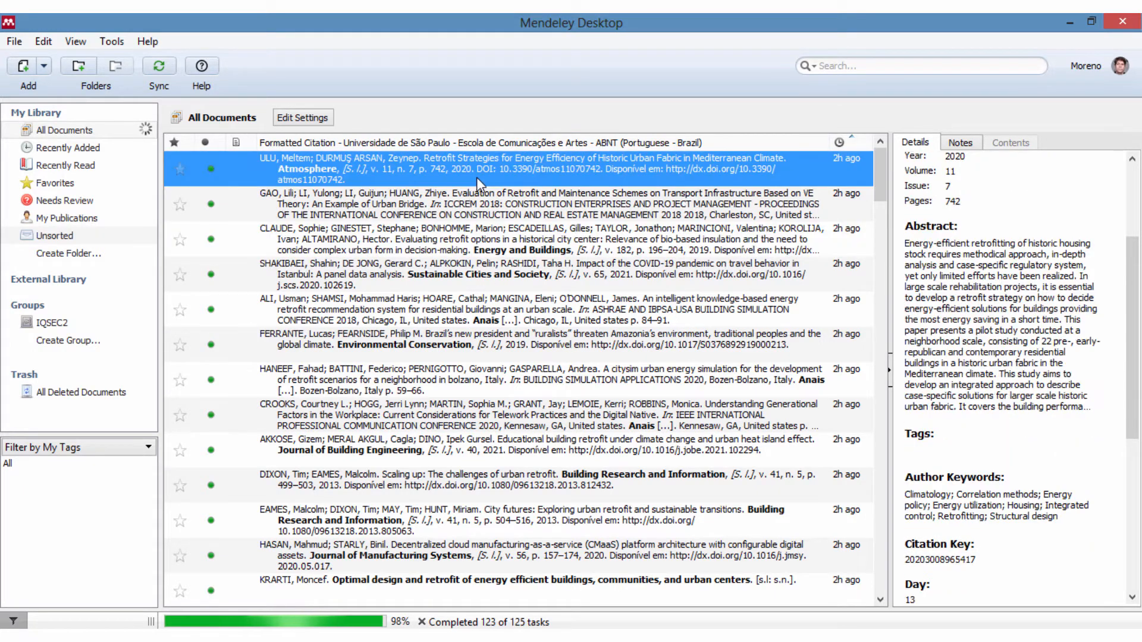
# - Switch to the browser and open the Buscar base page of the CAPES Periódicos portal
pyautogui.hotkey('alt', 'Tab')
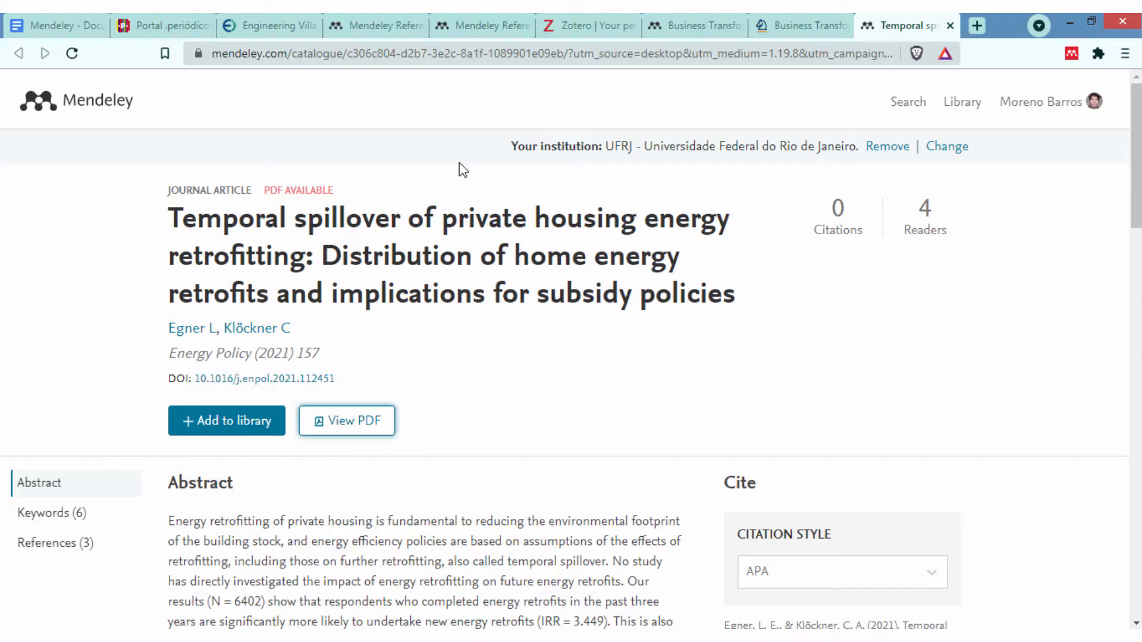
pyautogui.click(277, 25)
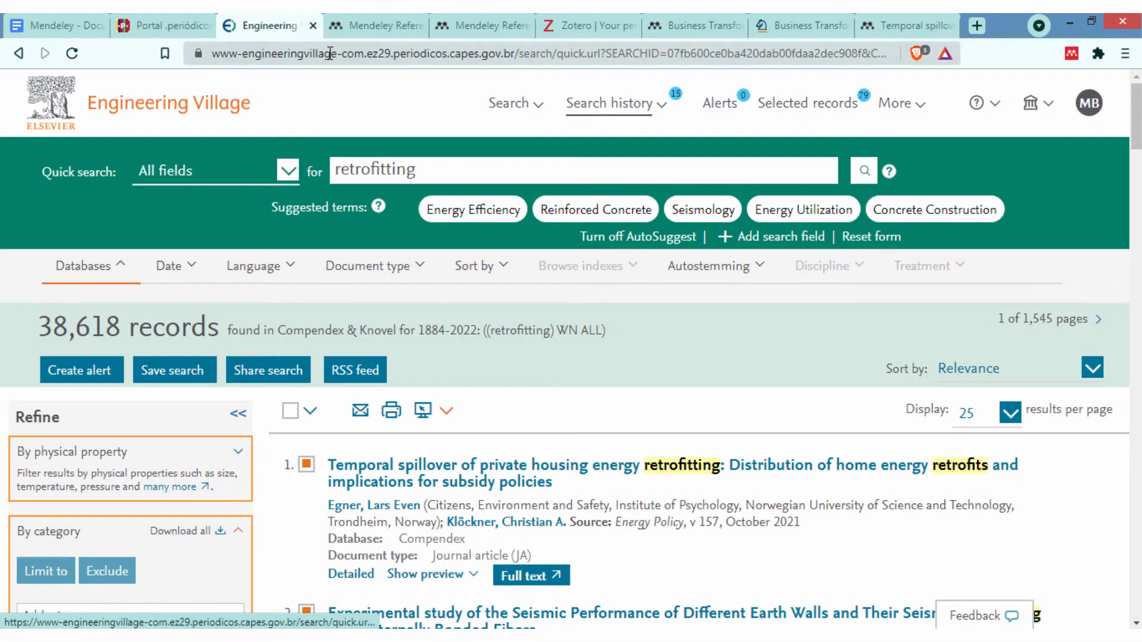
pyautogui.click(186, 24)
pyautogui.click(229, 521)
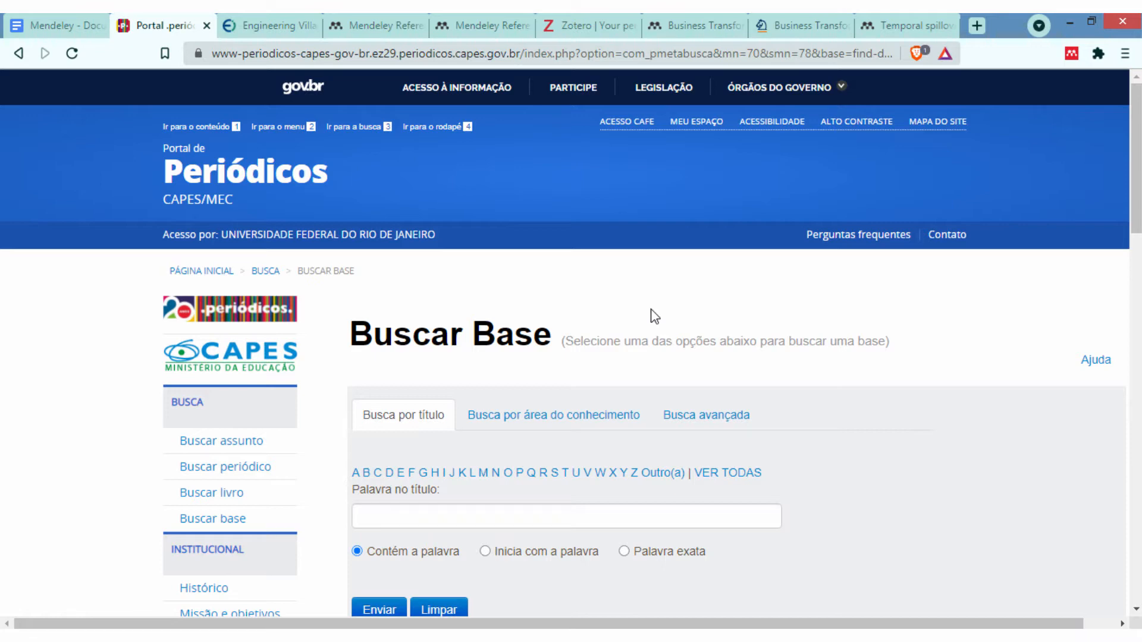
# - Look over the retrofitting results in Engineering Village and return to the Mendeley Desktop library
pyautogui.click(293, 30)
pyautogui.scroll(-1, 608, 363)
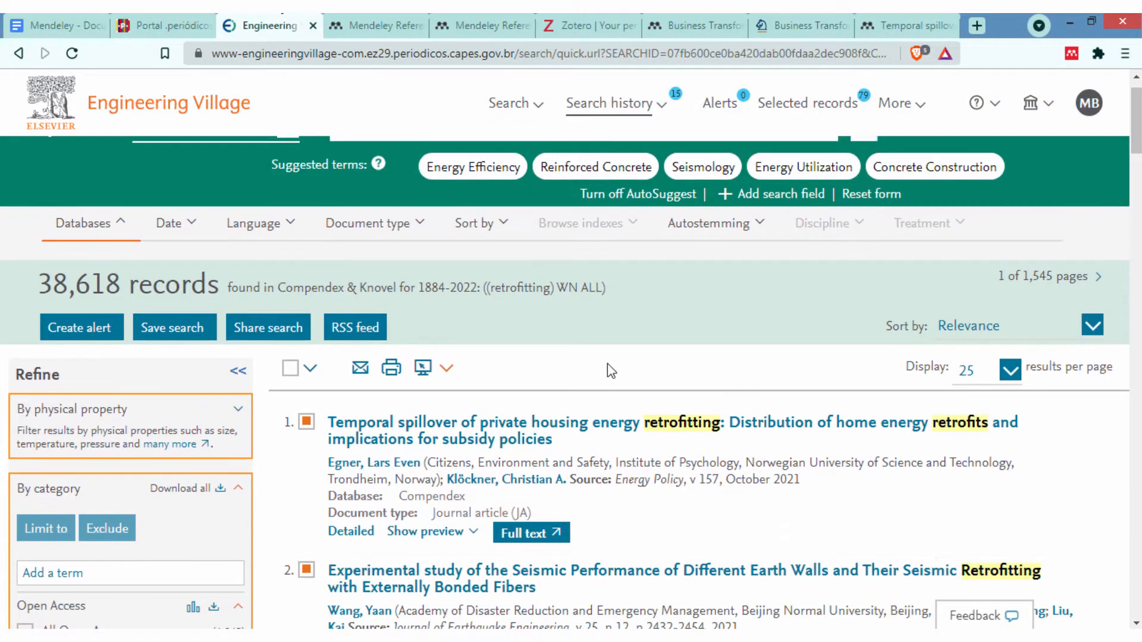
pyautogui.scroll(-2, 450, 404)
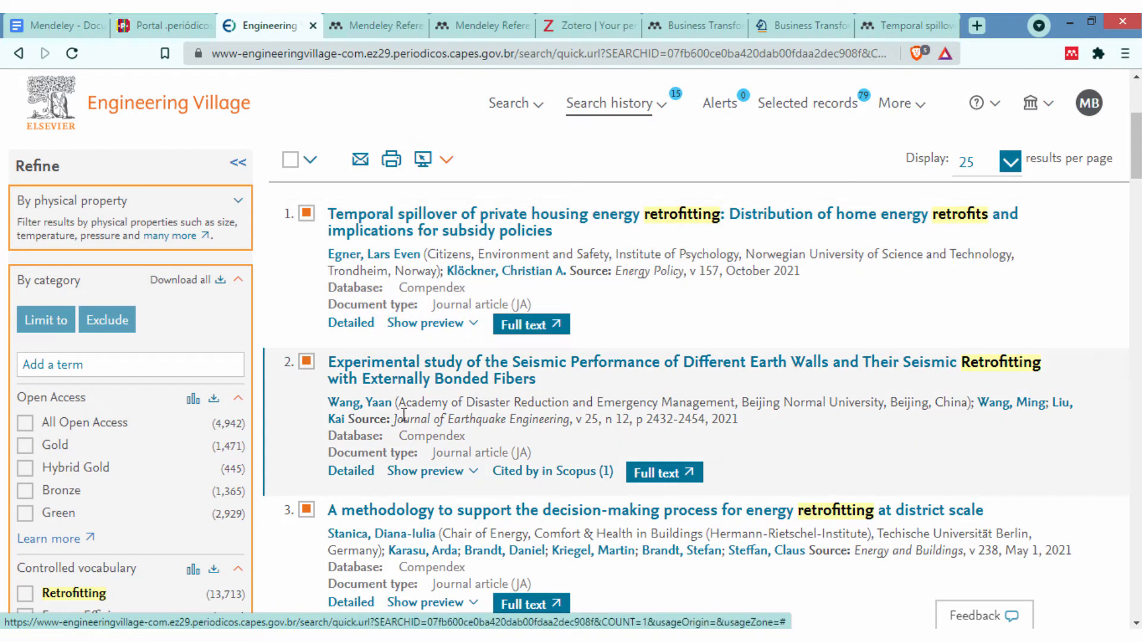
pyautogui.scroll(-1, 558, 386)
pyautogui.scroll(1, 558, 386)
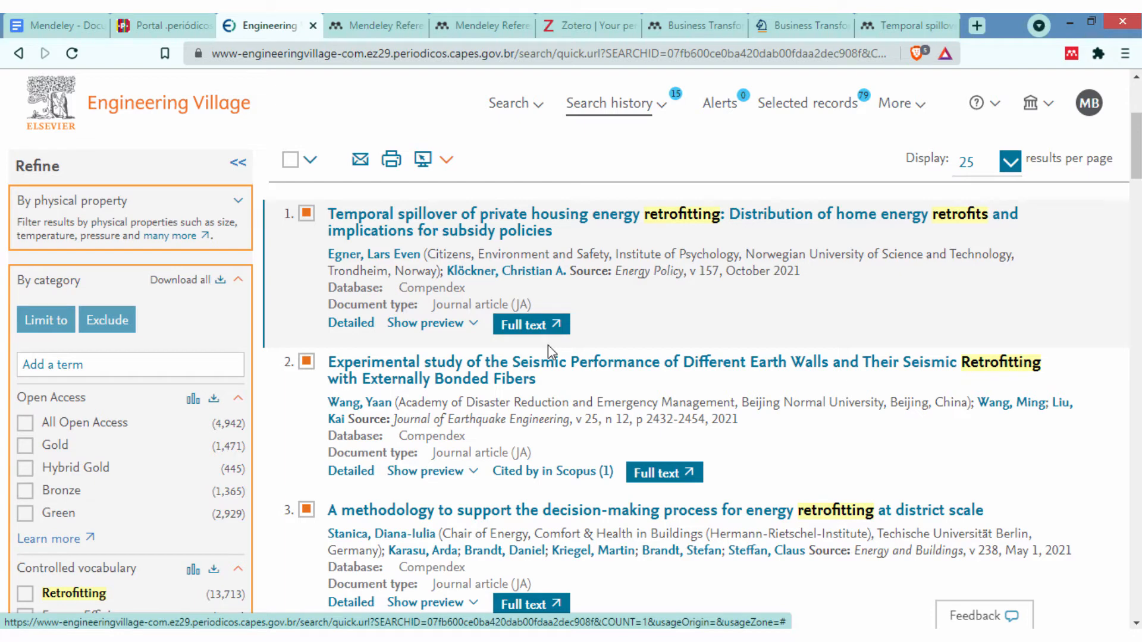
pyautogui.click(195, 18)
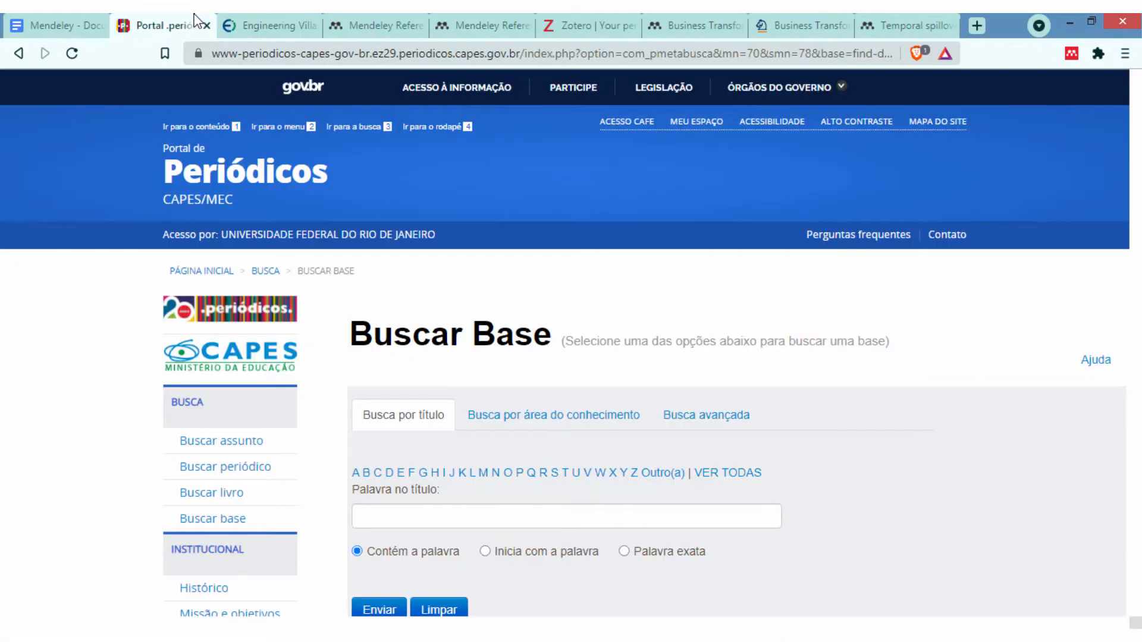
pyautogui.click(197, 636)
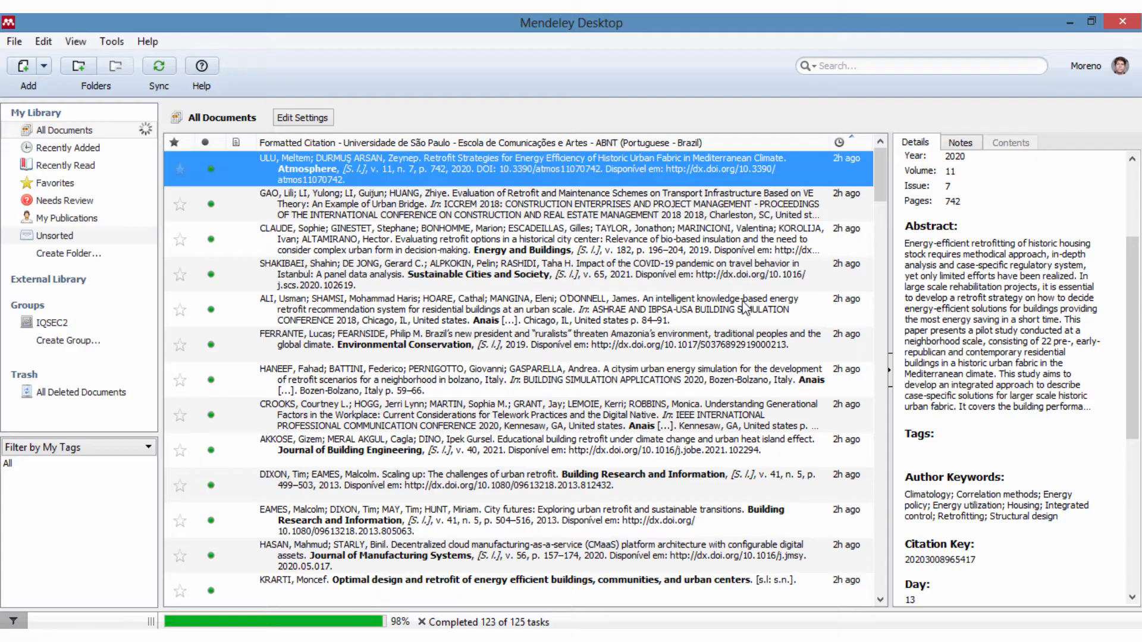
pyautogui.click(834, 68)
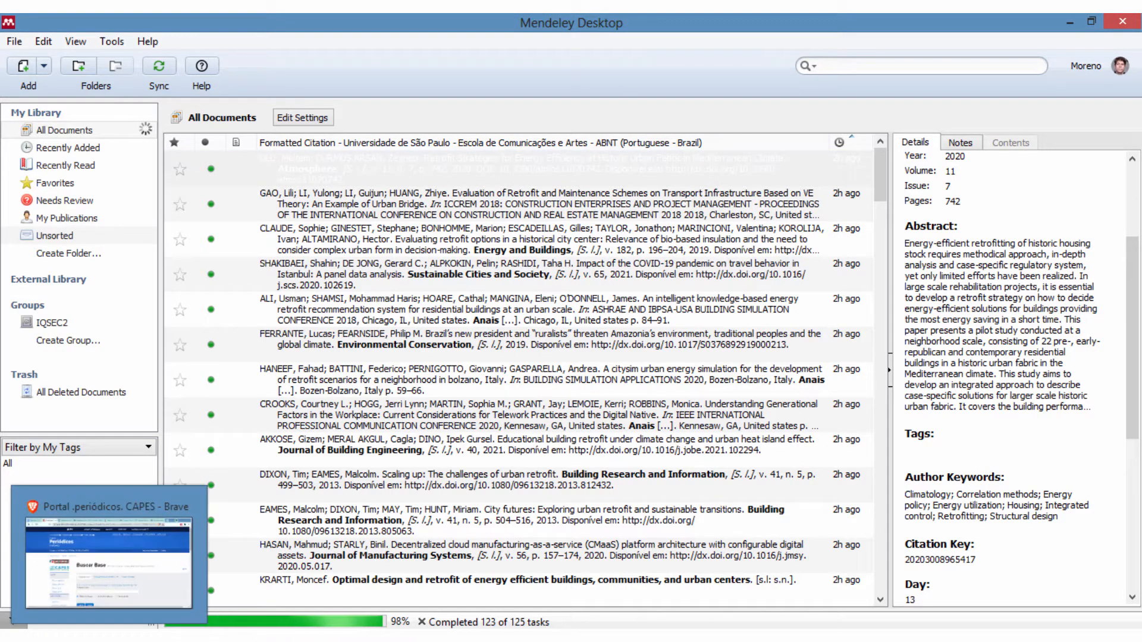
# - Search the CAPES portal's databases by title for "scopus" in the browser, and open the Scopus database
pyautogui.click(109, 636)
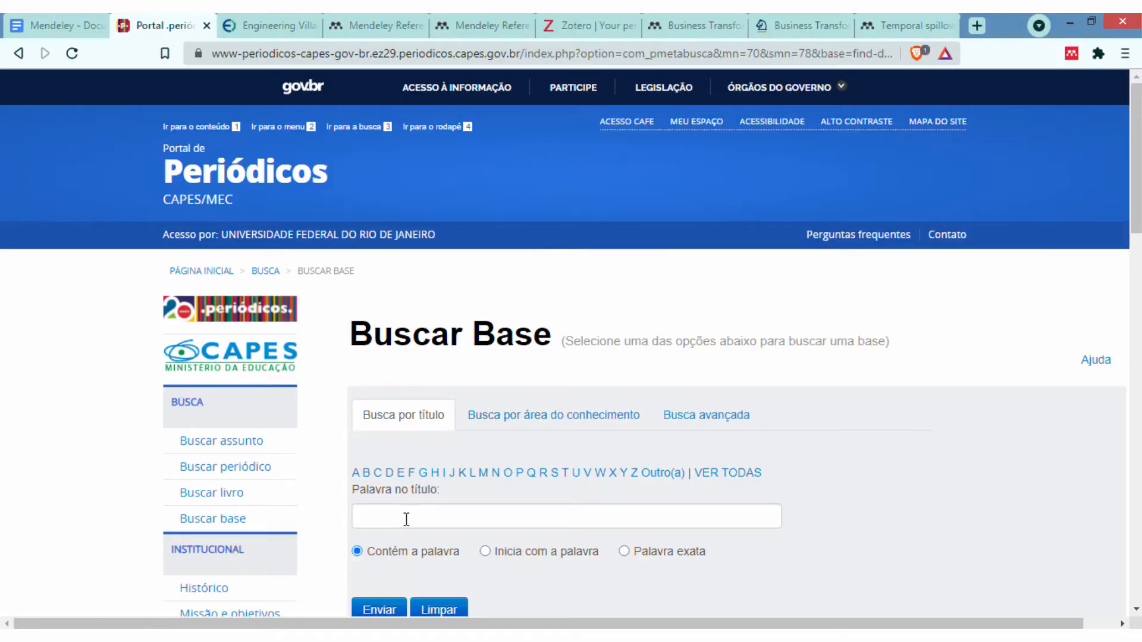
pyautogui.click(452, 521)
pyautogui.write('scopus')
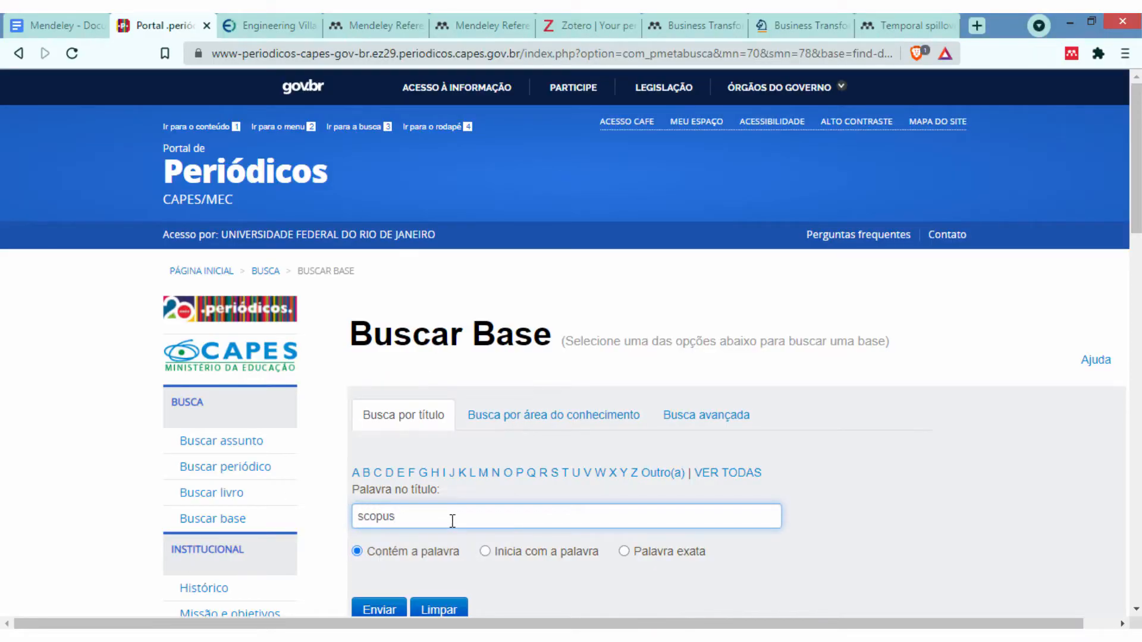
pyautogui.click(379, 609)
pyautogui.scroll(-3, 809, 408)
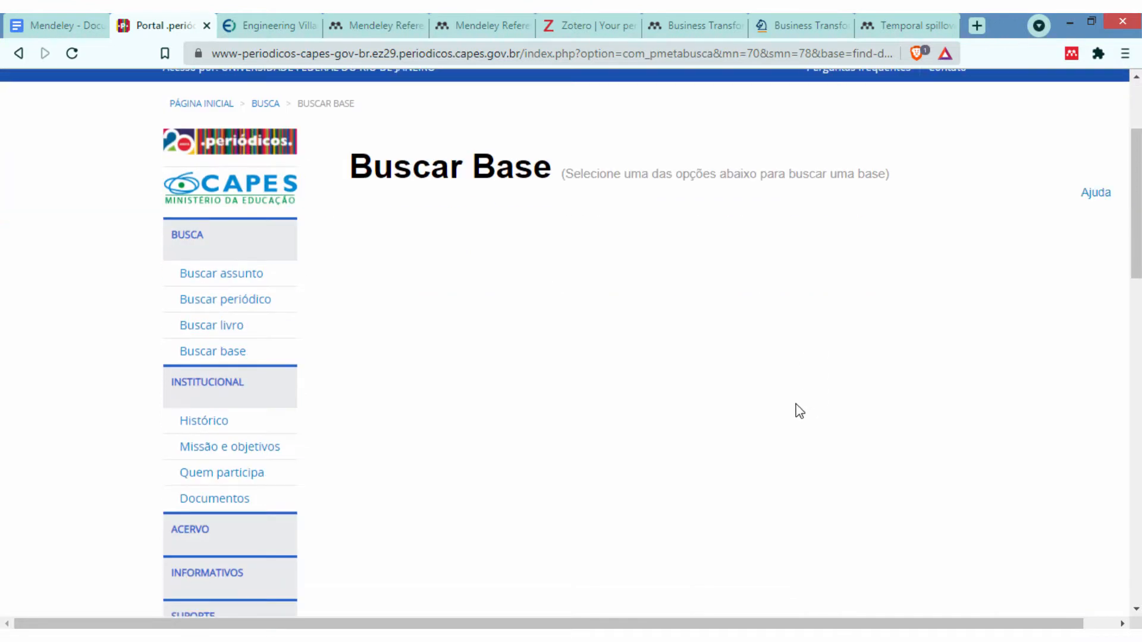
pyautogui.click(443, 320)
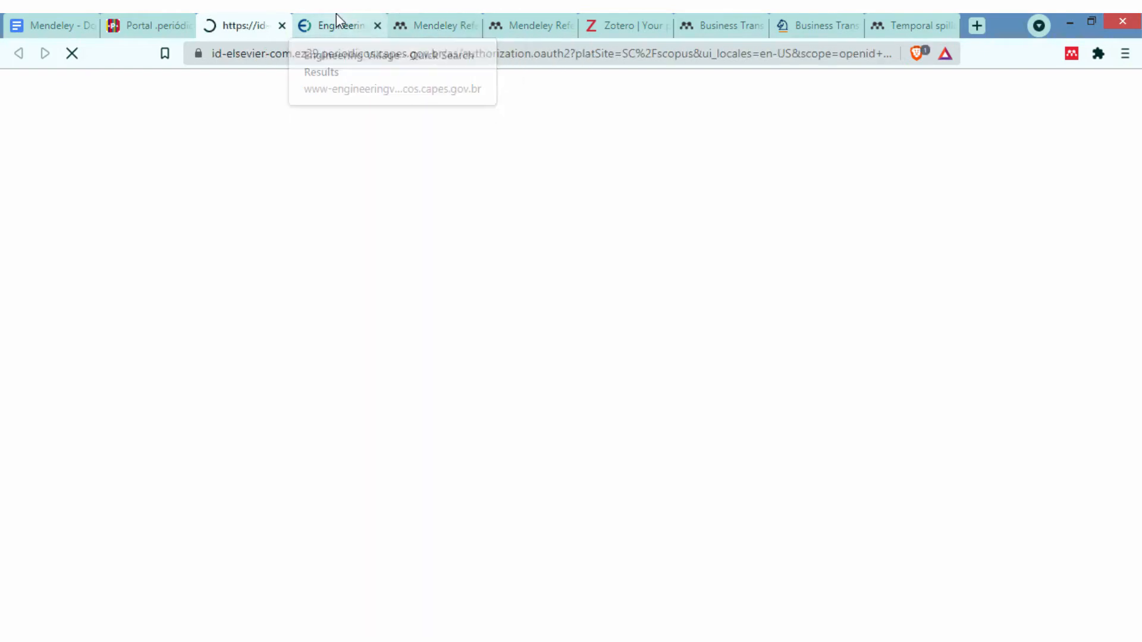
# - Return to the Engineering Village retrofitting results and try to download the selected records as a BibTeX file
pyautogui.click(337, 17)
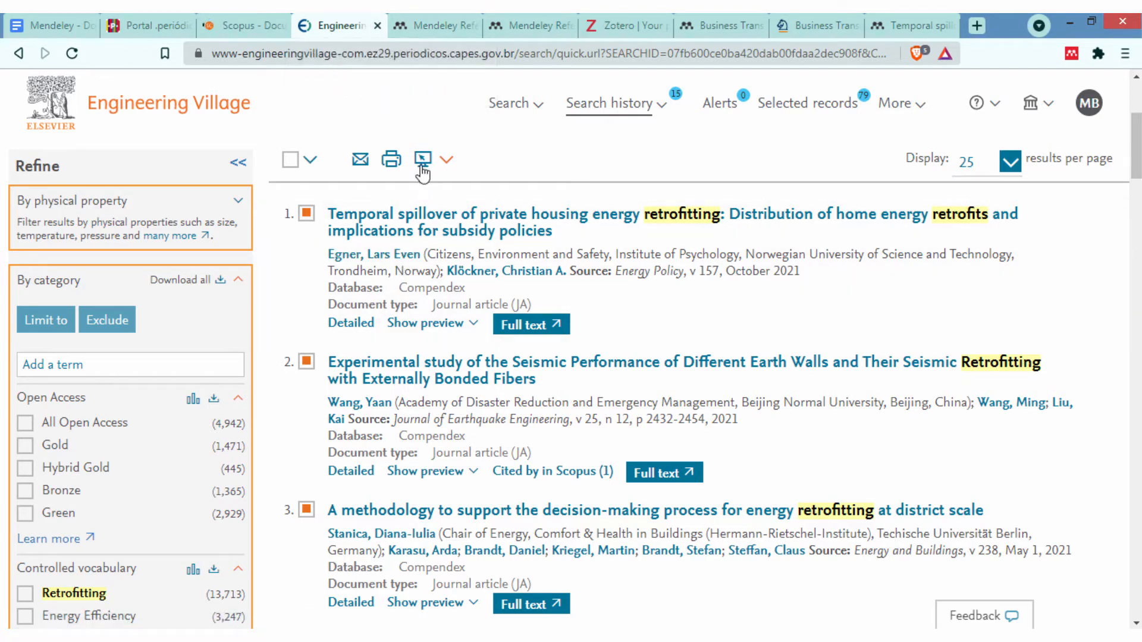
pyautogui.scroll(3, 509, 345)
pyautogui.scroll(2, 508, 345)
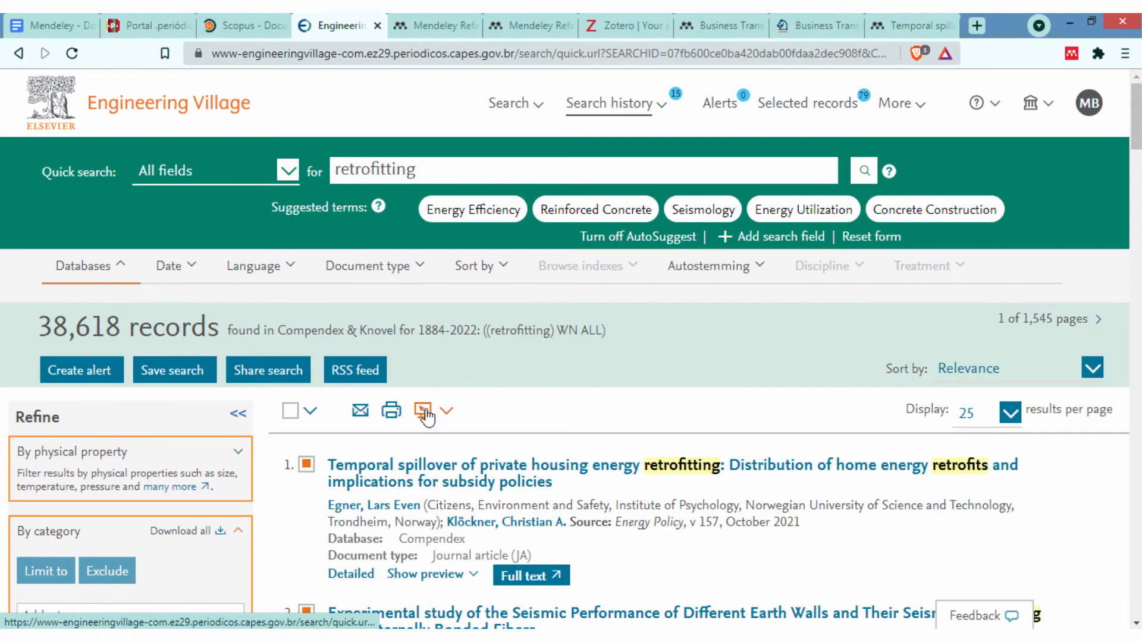
pyautogui.click(424, 411)
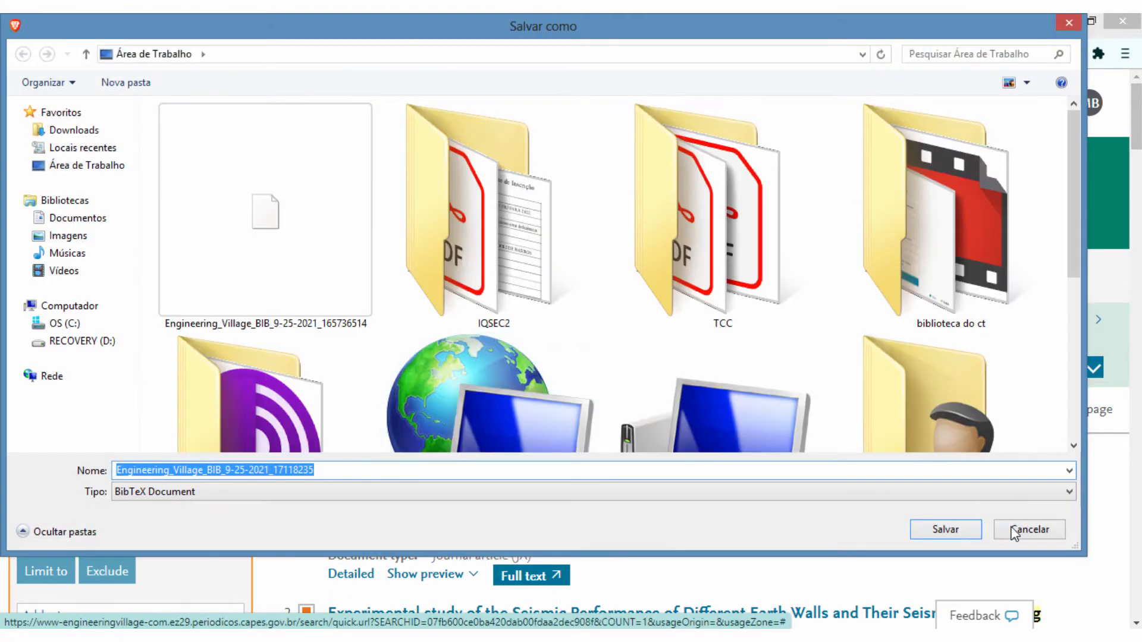
pyautogui.click(1022, 526)
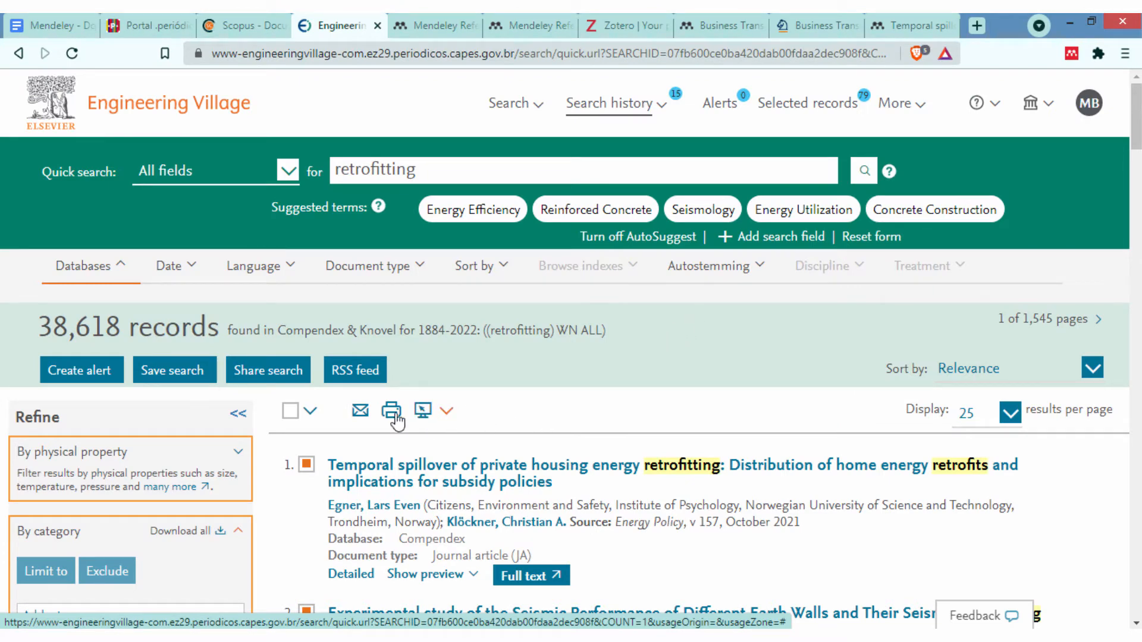
# - Set the Engineering Village download location to Mendeley, start the record export, and close the Mendeley Authorization window without proceeding
pyautogui.click(448, 413)
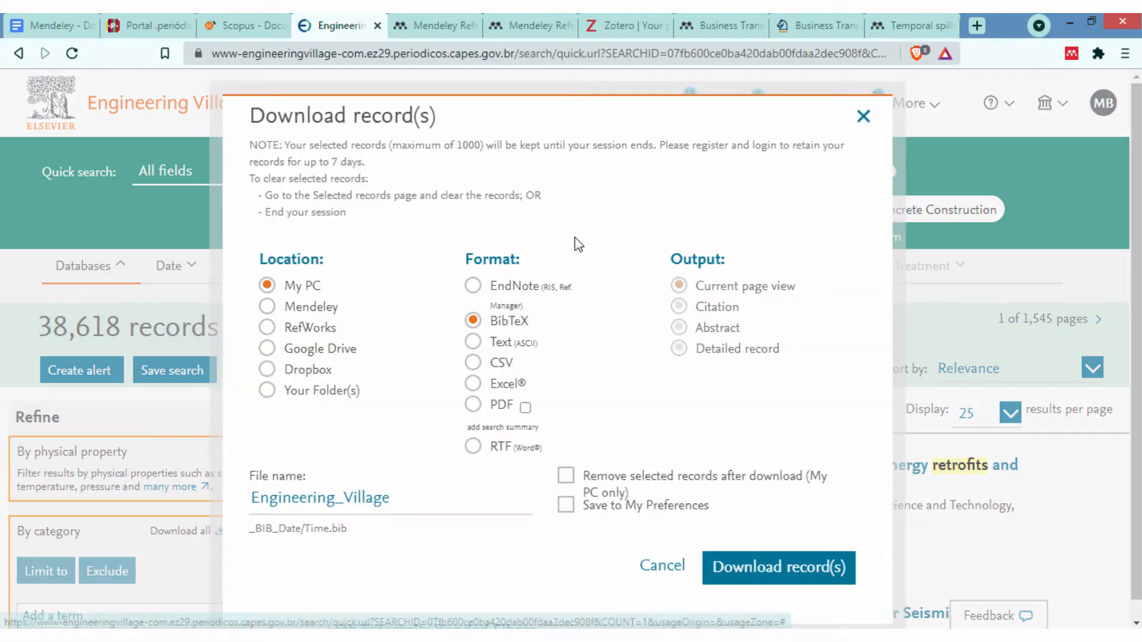
pyautogui.click(267, 307)
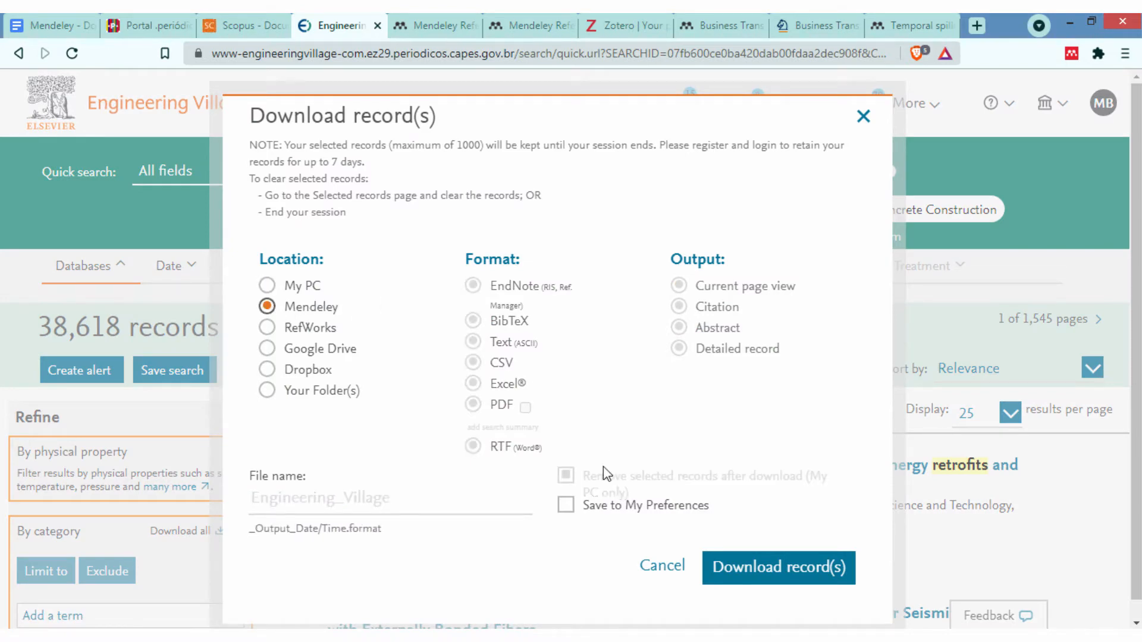
pyautogui.click(745, 572)
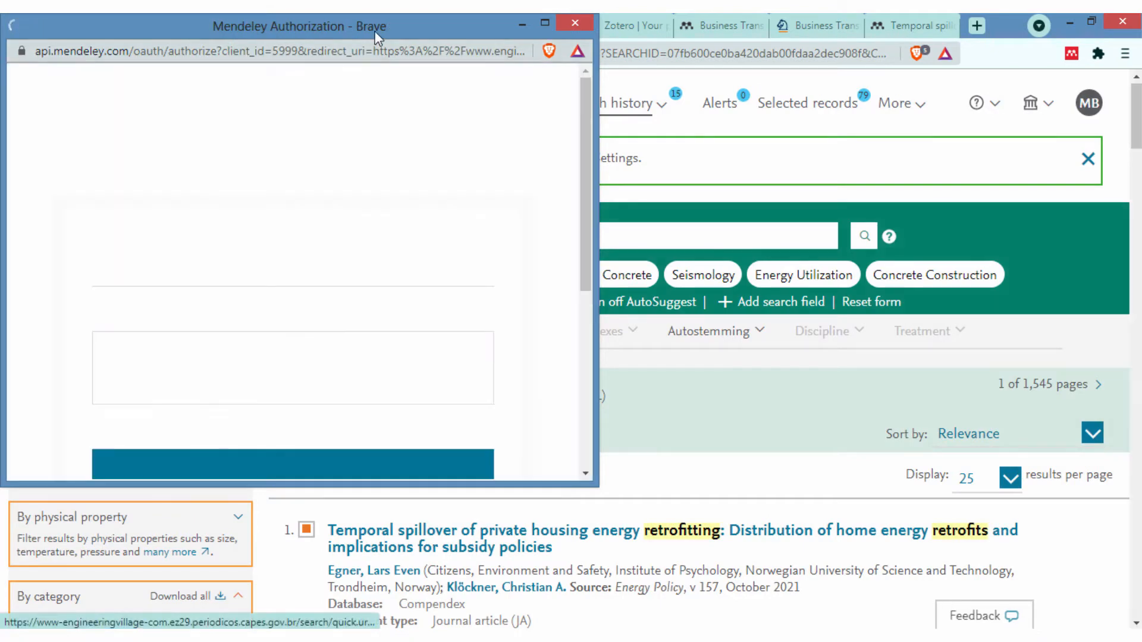
pyautogui.moveTo(393, 31); pyautogui.dragTo(500, 98)
pyautogui.scroll(-1, 441, 340)
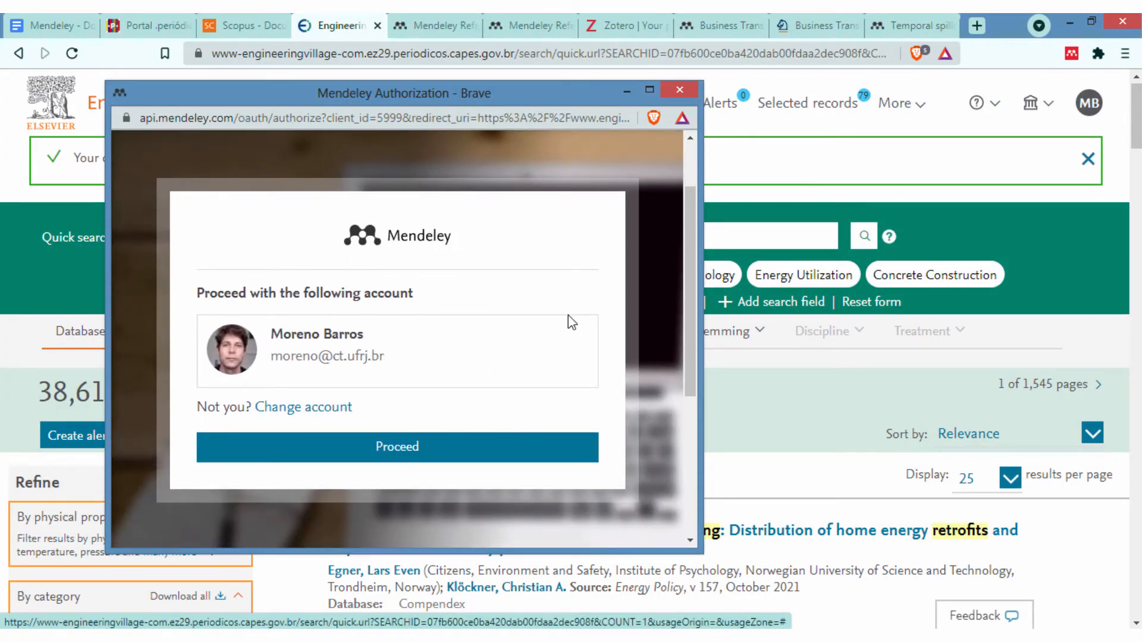
pyautogui.click(679, 90)
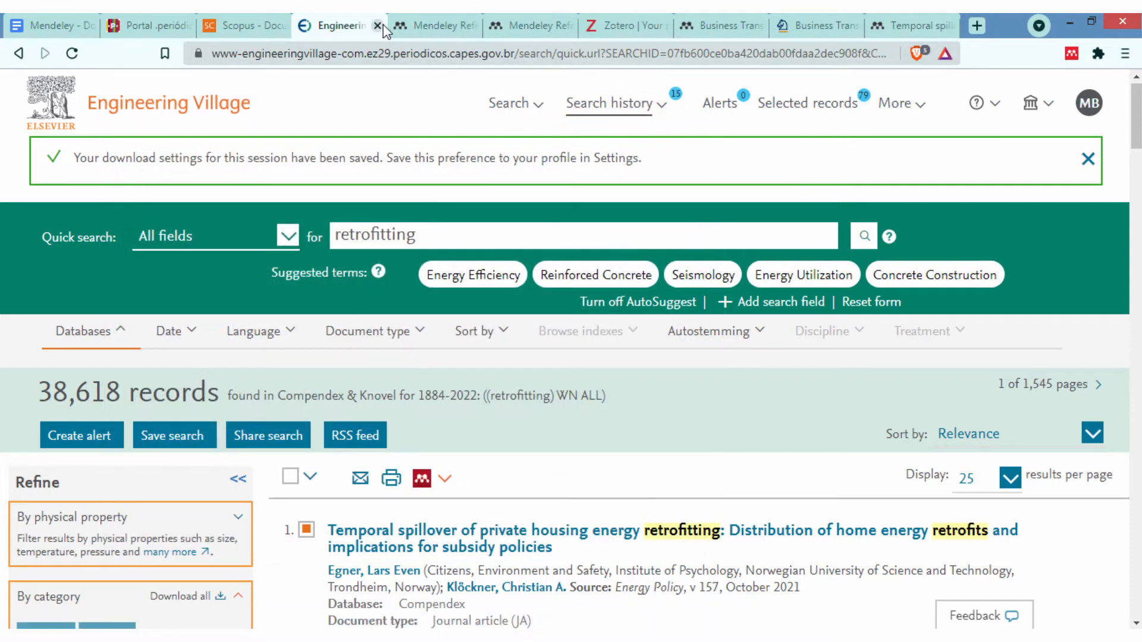
# - Return to Scopus, close the Engineering Village page, and search article titles, abstracts and keywords for "retrofit"
pyautogui.click(267, 23)
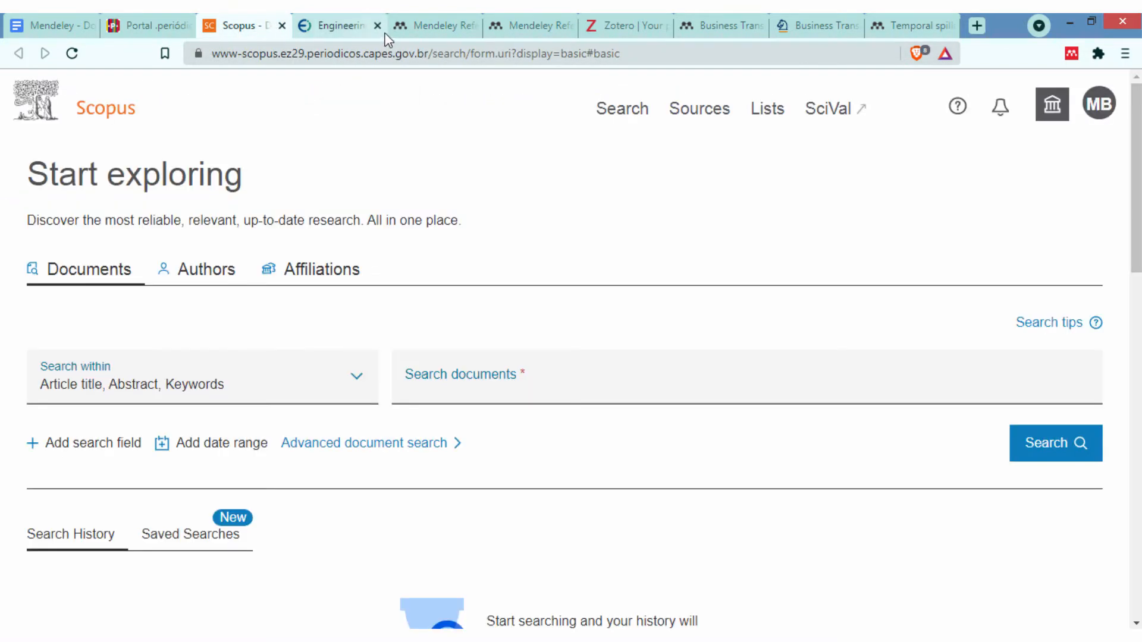
pyautogui.click(564, 385)
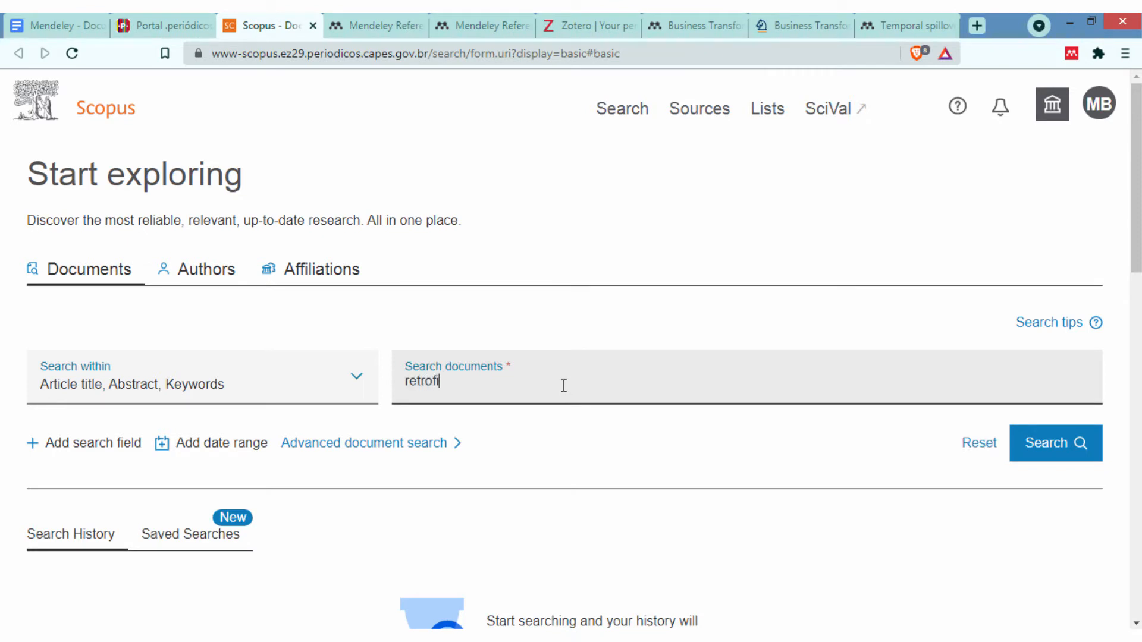
pyautogui.click(1032, 444)
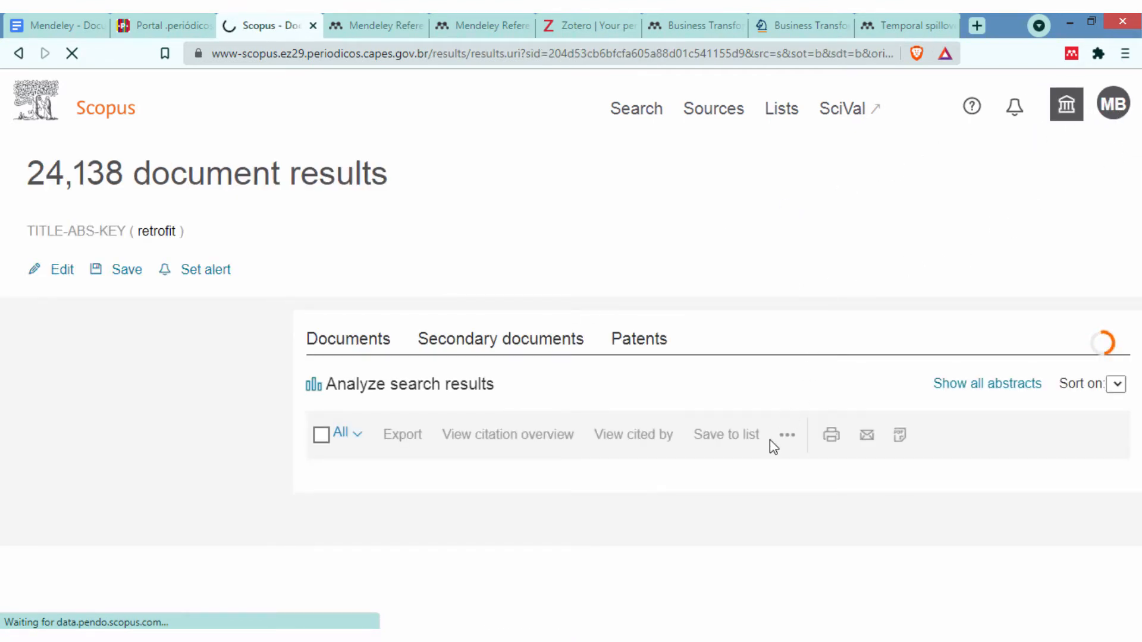
pyautogui.scroll(-1, 678, 392)
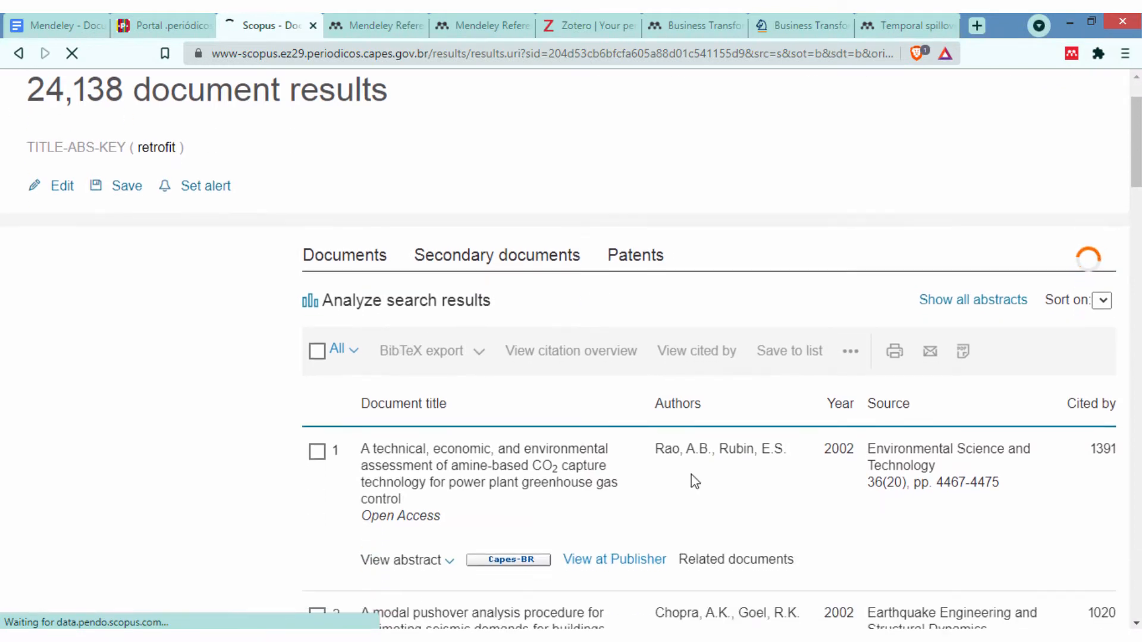
pyautogui.scroll(1, 153, 158)
pyautogui.moveTo(34, 169); pyautogui.dragTo(429, 210)
# - Select documents 3, 5, 7, 8, 9 and 10 in the Scopus search results
pyautogui.scroll(-2, 517, 305)
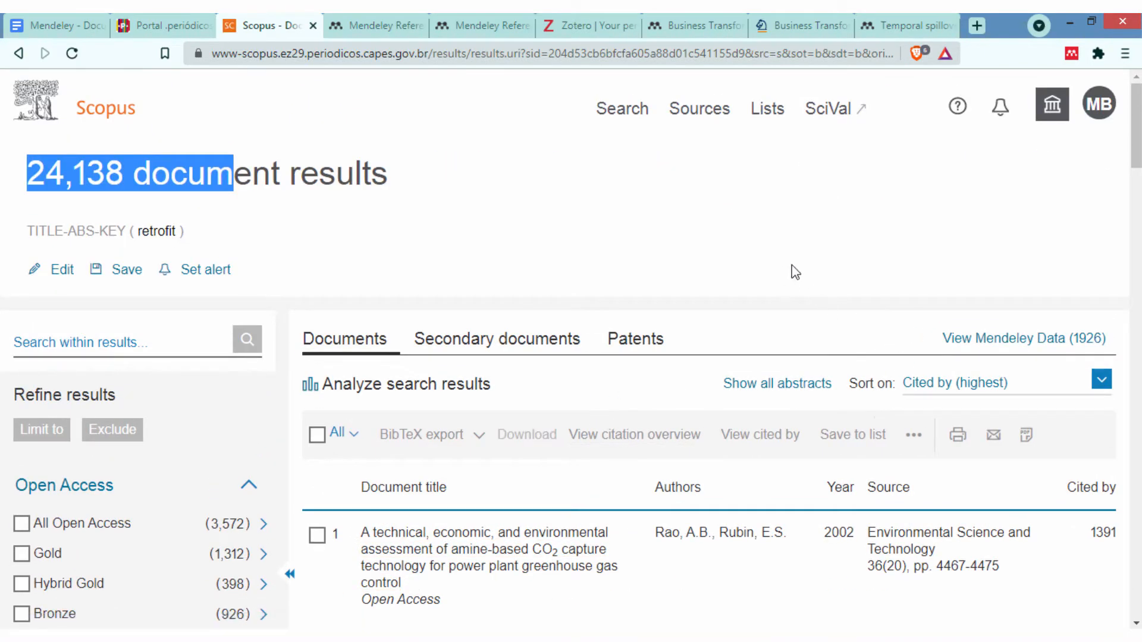
pyautogui.scroll(-2, 419, 330)
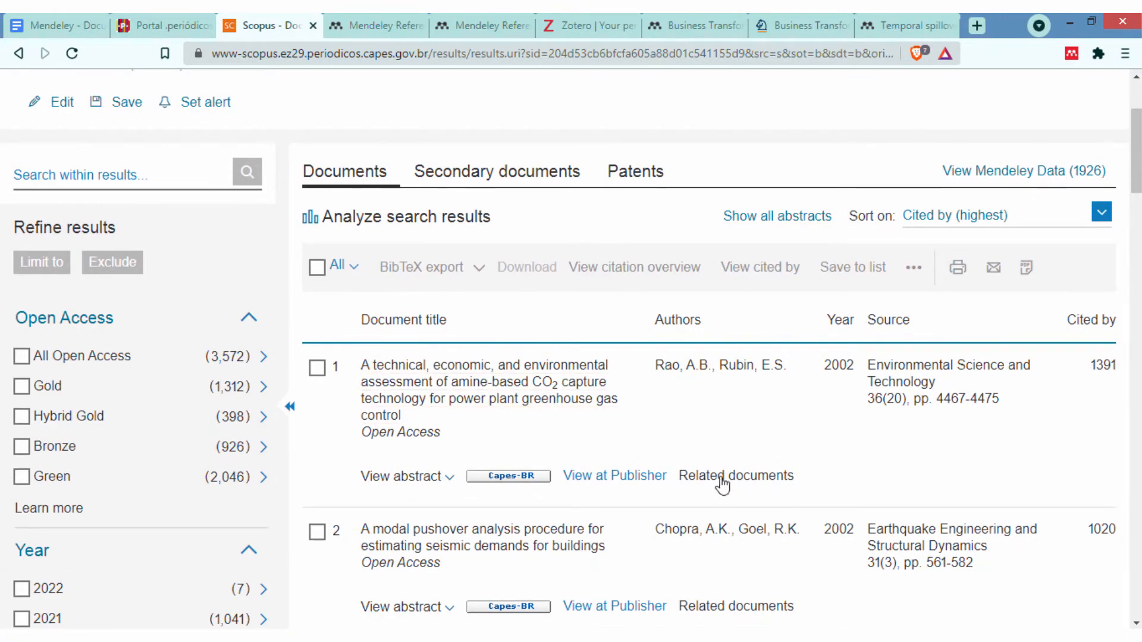
pyautogui.scroll(-4, 408, 454)
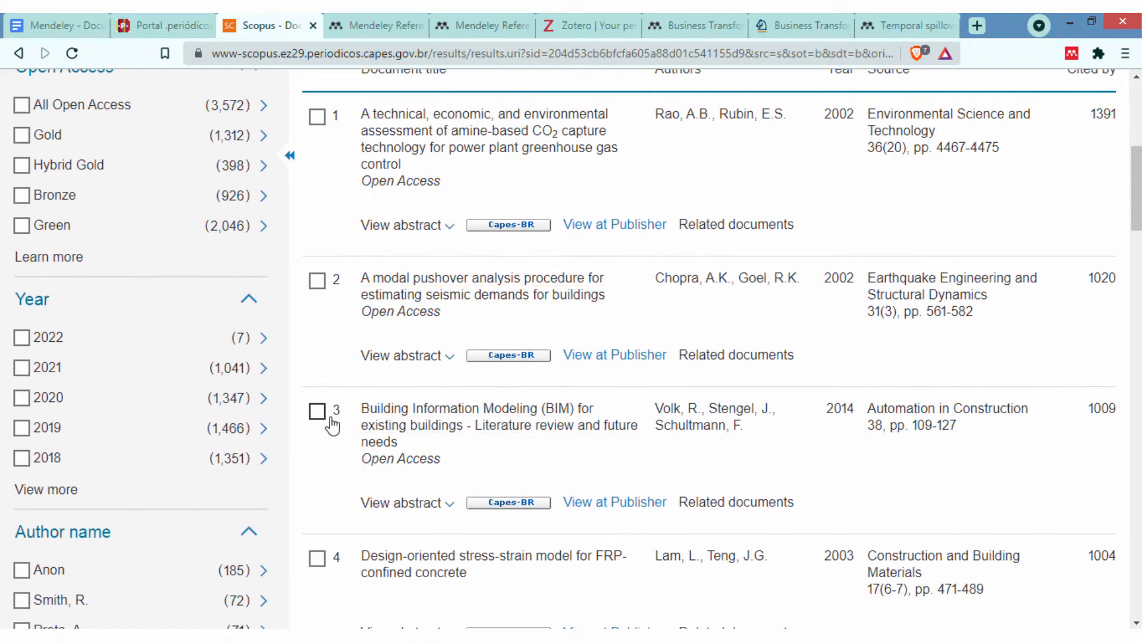
pyautogui.scroll(-4, 331, 488)
pyautogui.click(317, 440)
pyautogui.scroll(-3, 329, 461)
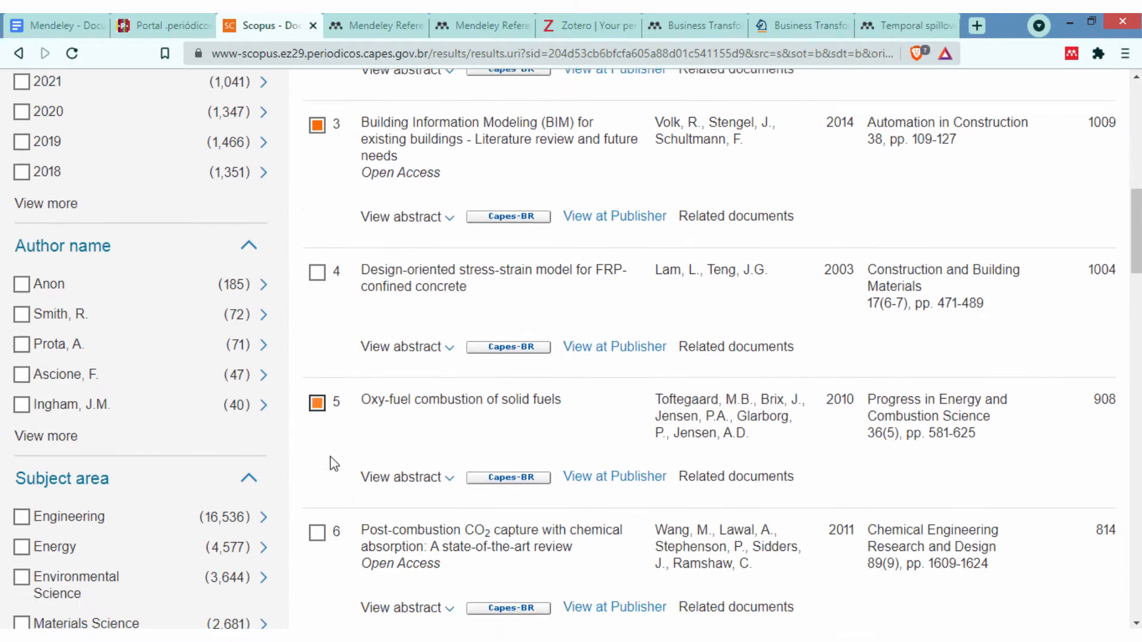
pyautogui.scroll(-4, 343, 455)
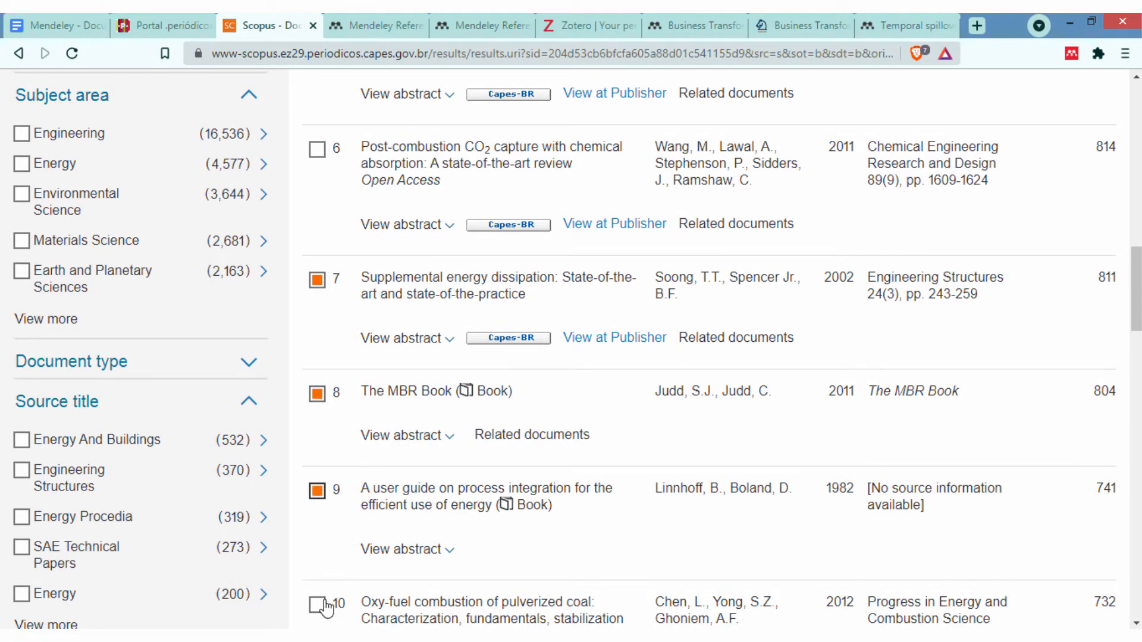
# - Export the selected Scopus documents as BibTeX and save the file as scopus in Área de Trabalho
pyautogui.scroll(1, 654, 458)
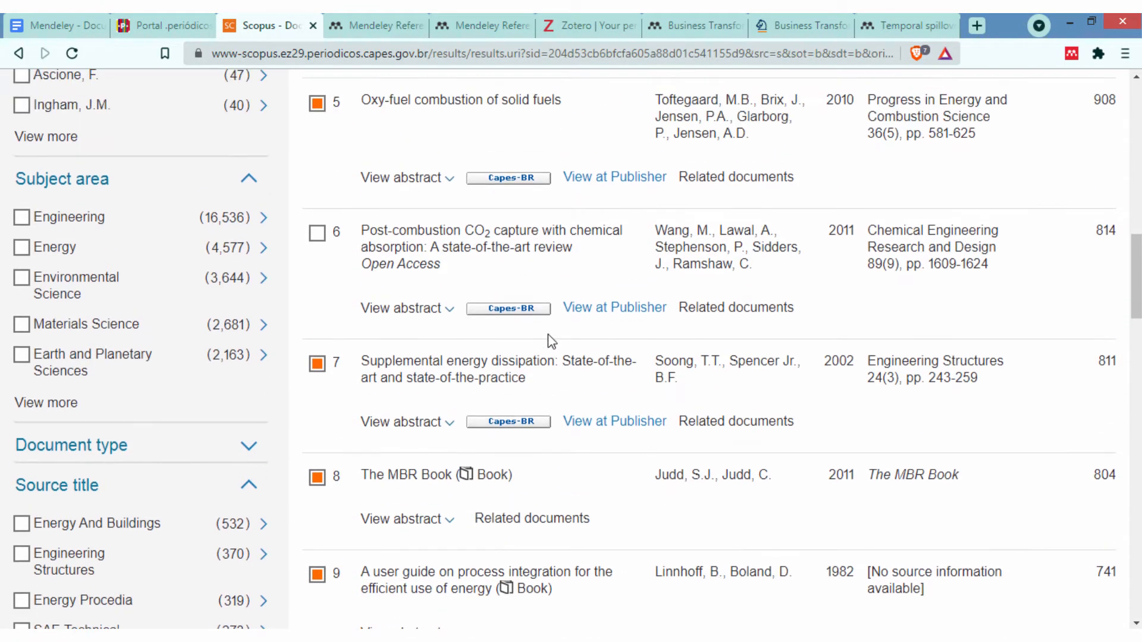
pyautogui.scroll(5, 535, 369)
pyautogui.scroll(-2, 458, 446)
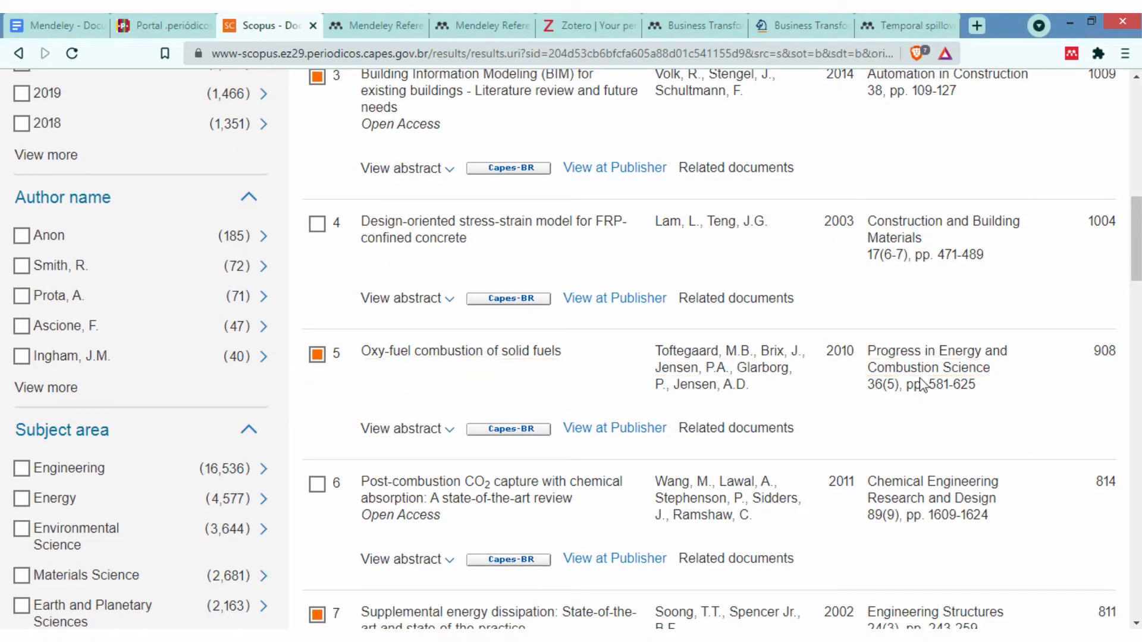
pyautogui.scroll(2, 430, 461)
pyautogui.scroll(6, 429, 461)
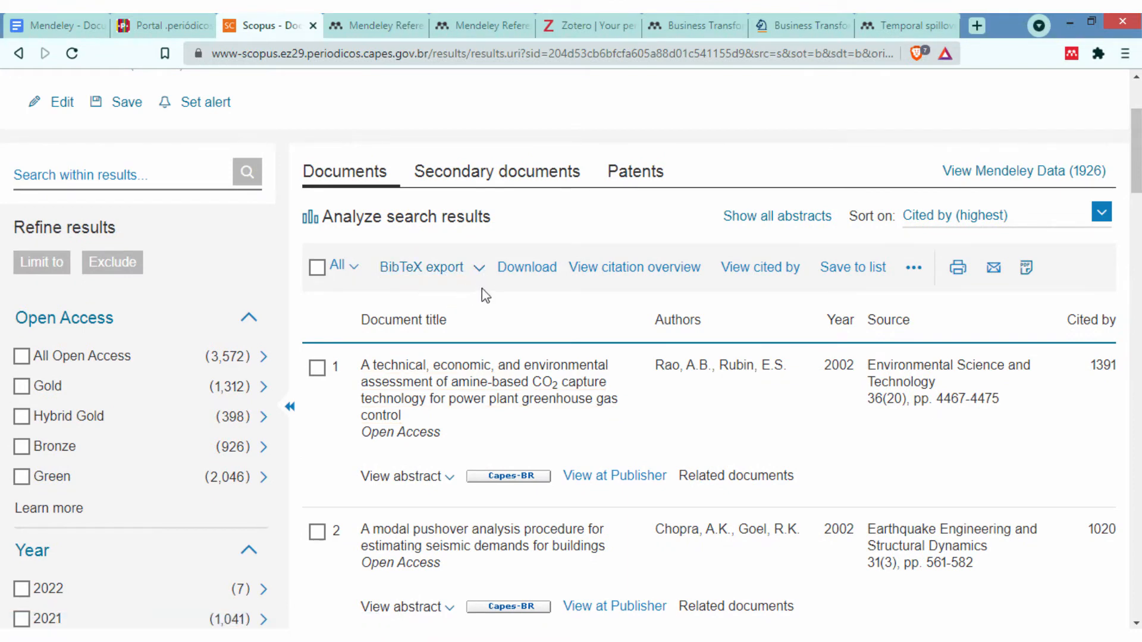
pyautogui.click(430, 276)
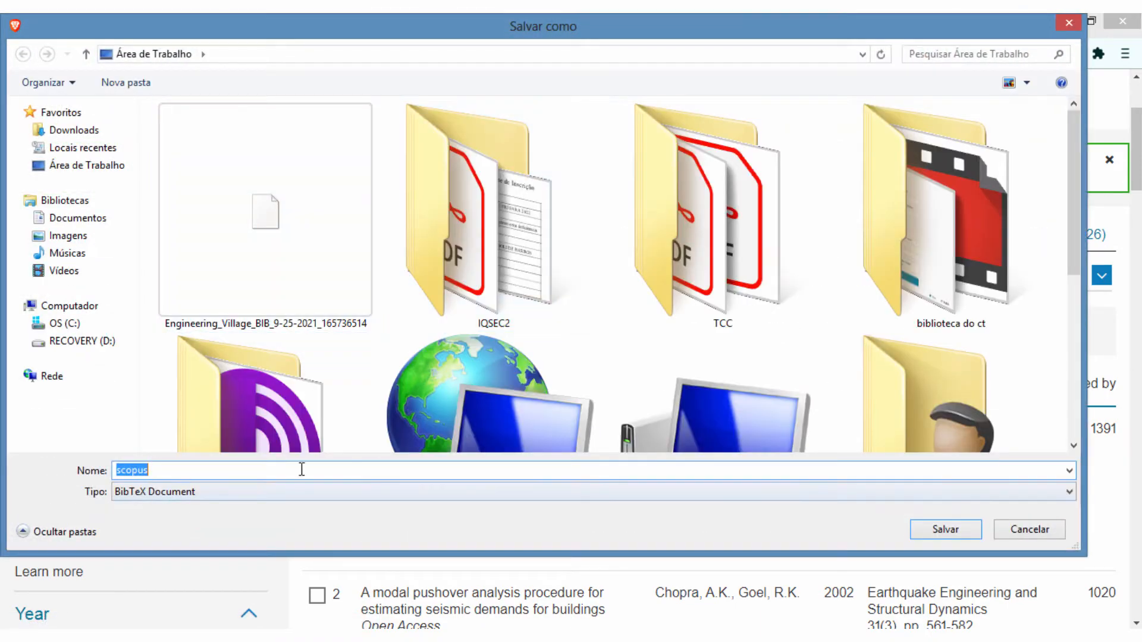
pyautogui.click(923, 529)
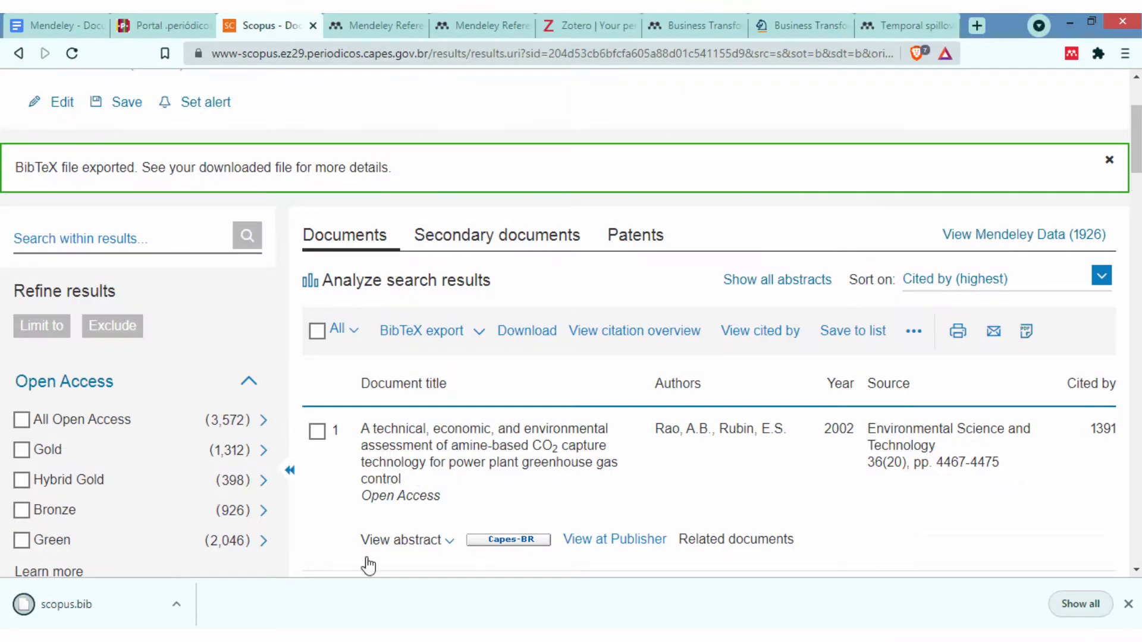
# - Switch to Mendeley Desktop and import the scopus BibTeX file from Área de Trabalho into the library
pyautogui.hotkey('alt', 'Tab')
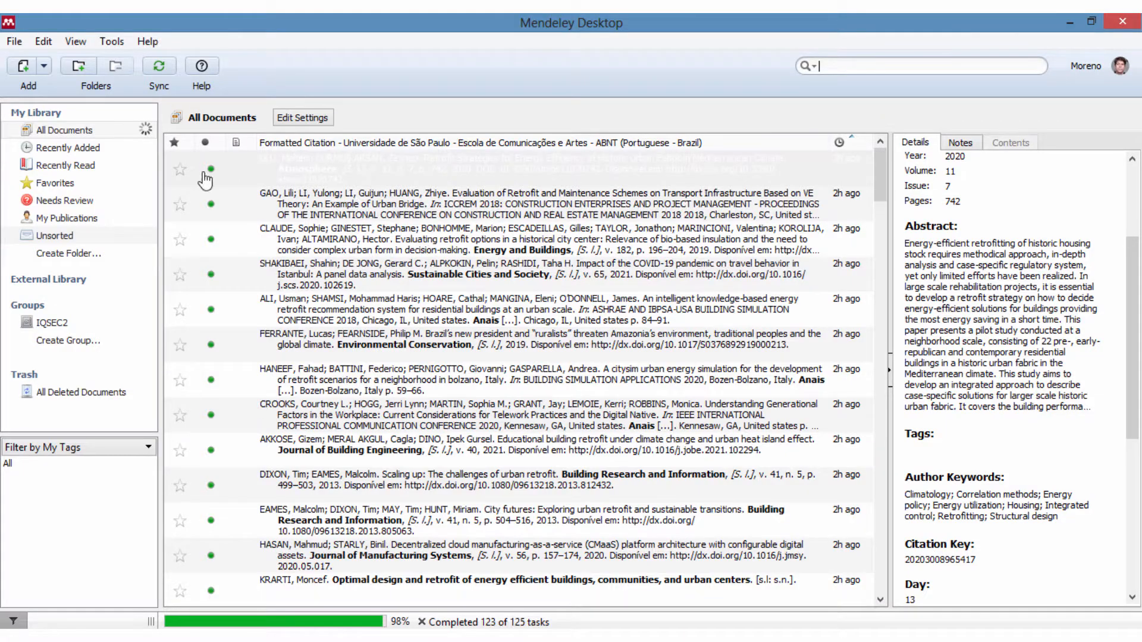
pyautogui.click(14, 41)
pyautogui.moveTo(54, 144)
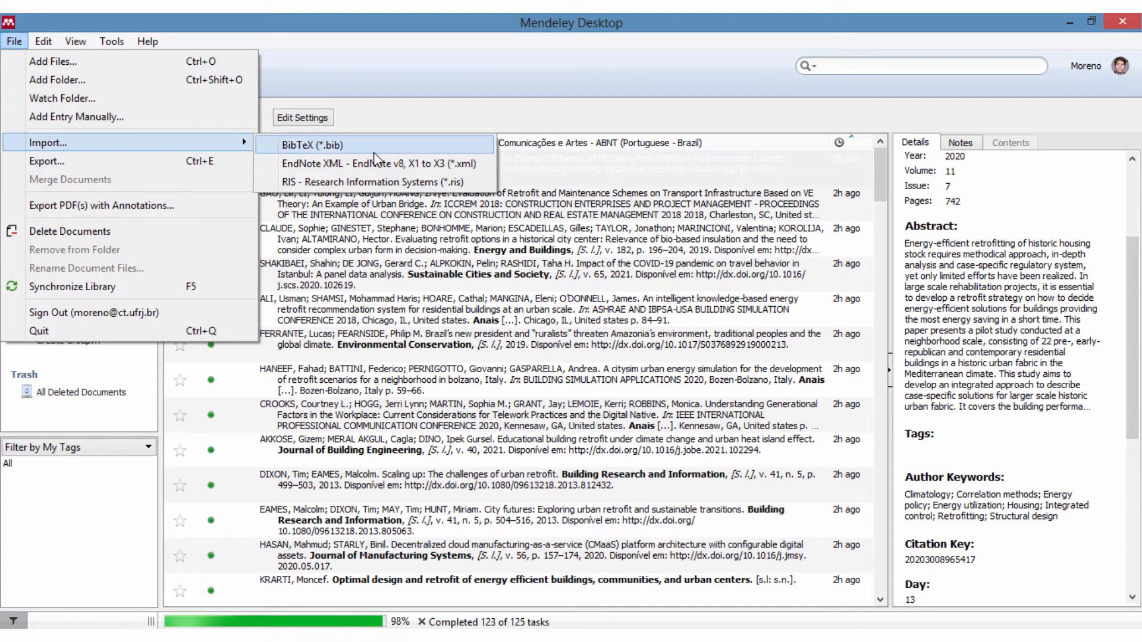
pyautogui.click(330, 147)
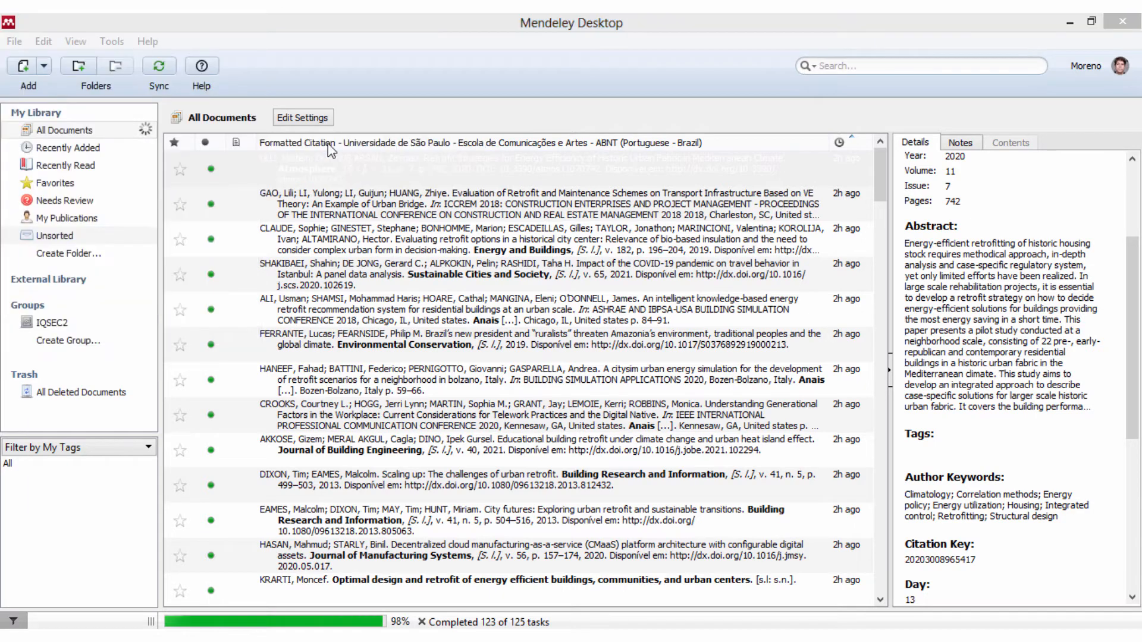
pyautogui.click(296, 232)
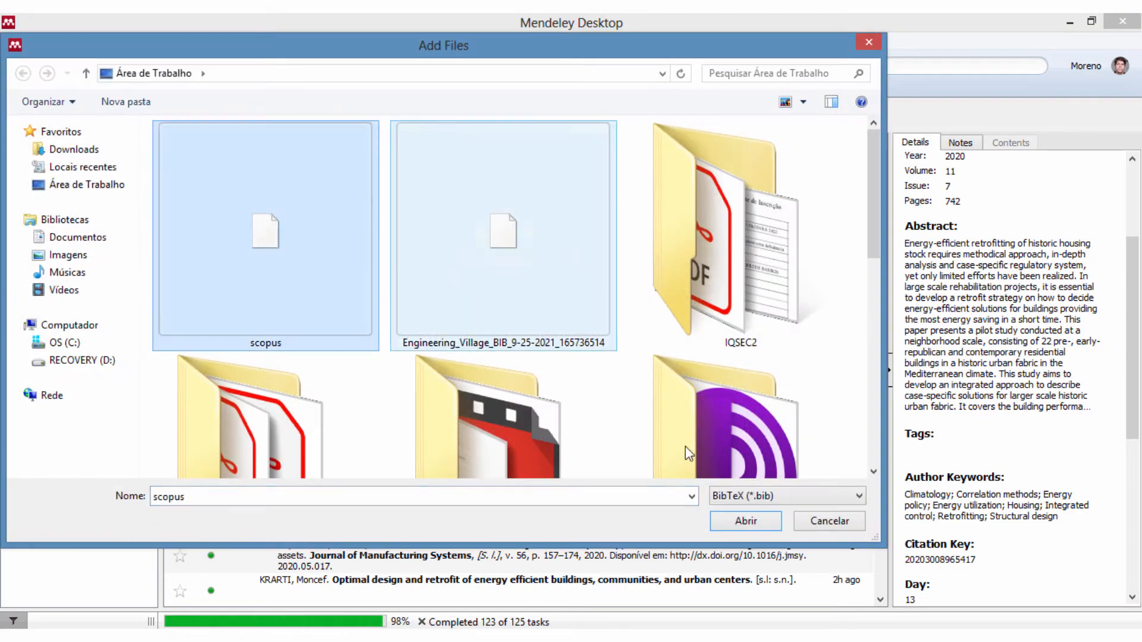
pyautogui.click(755, 523)
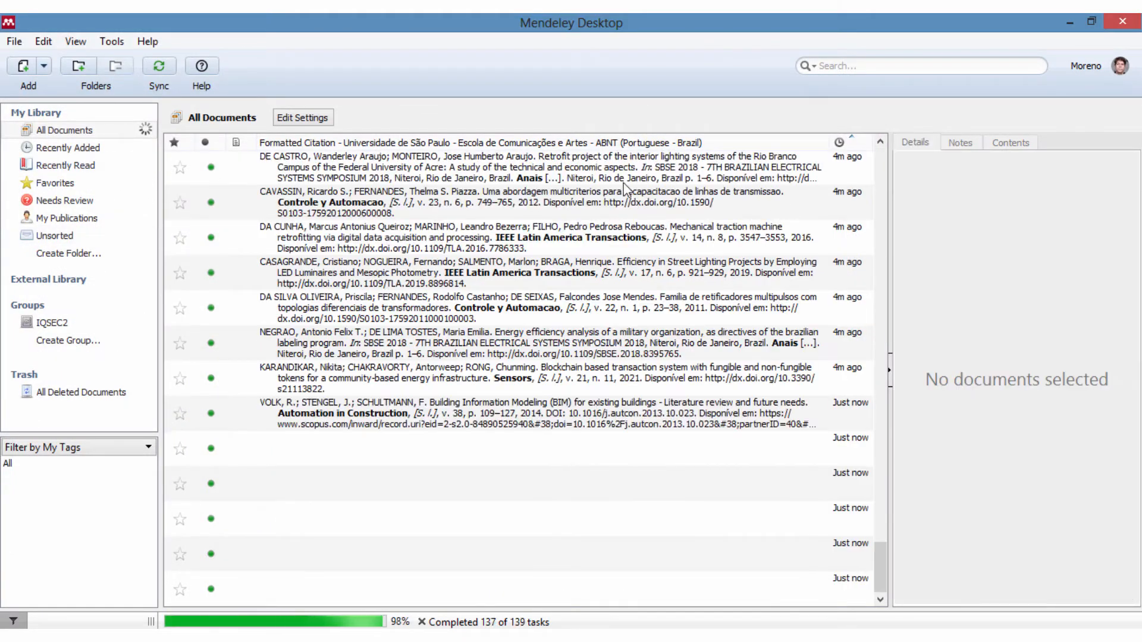
# - Look over the details of the newly imported Scopus documents at the end of the library list
pyautogui.click(655, 514)
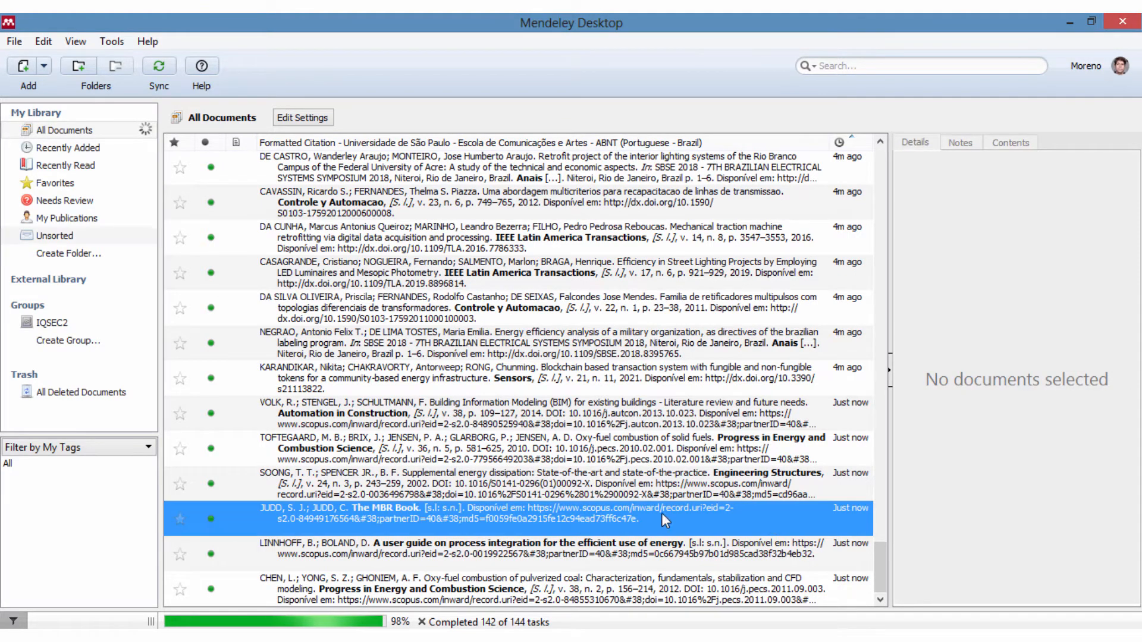
pyautogui.click(835, 450)
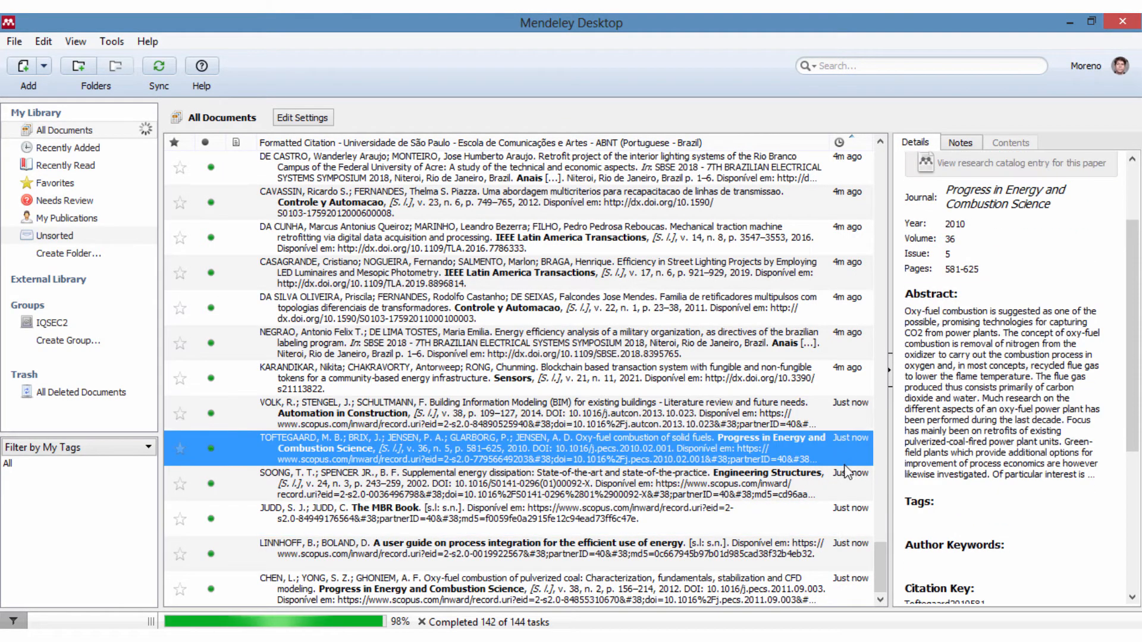
pyautogui.press('Down')
pyautogui.press('Down')
pyautogui.press('Down')
pyautogui.click(844, 580)
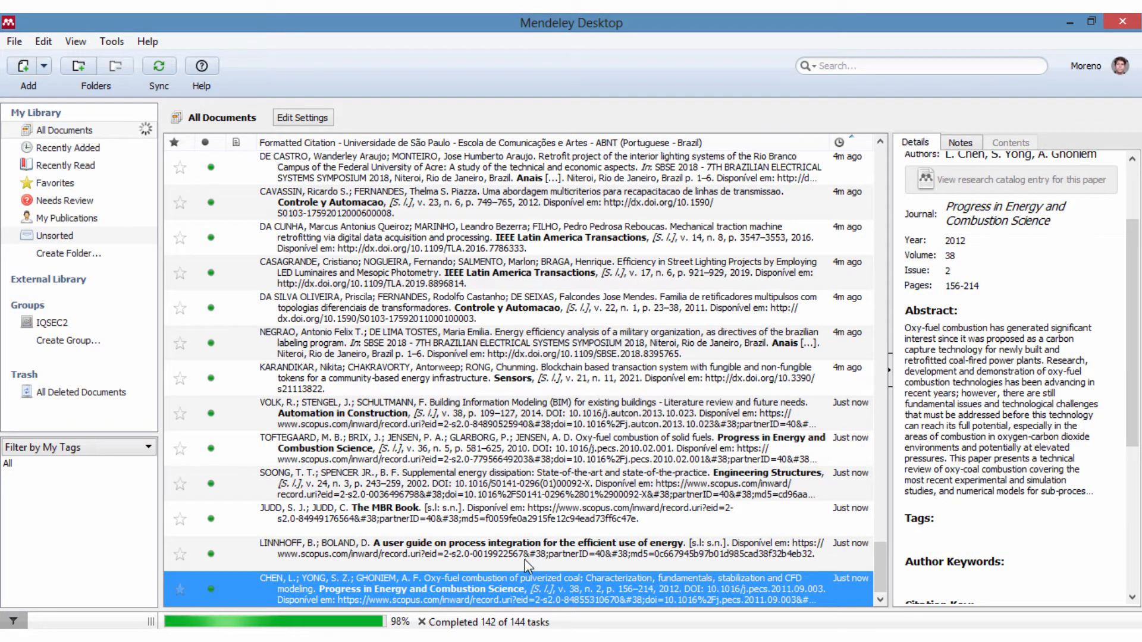
pyautogui.click(672, 412)
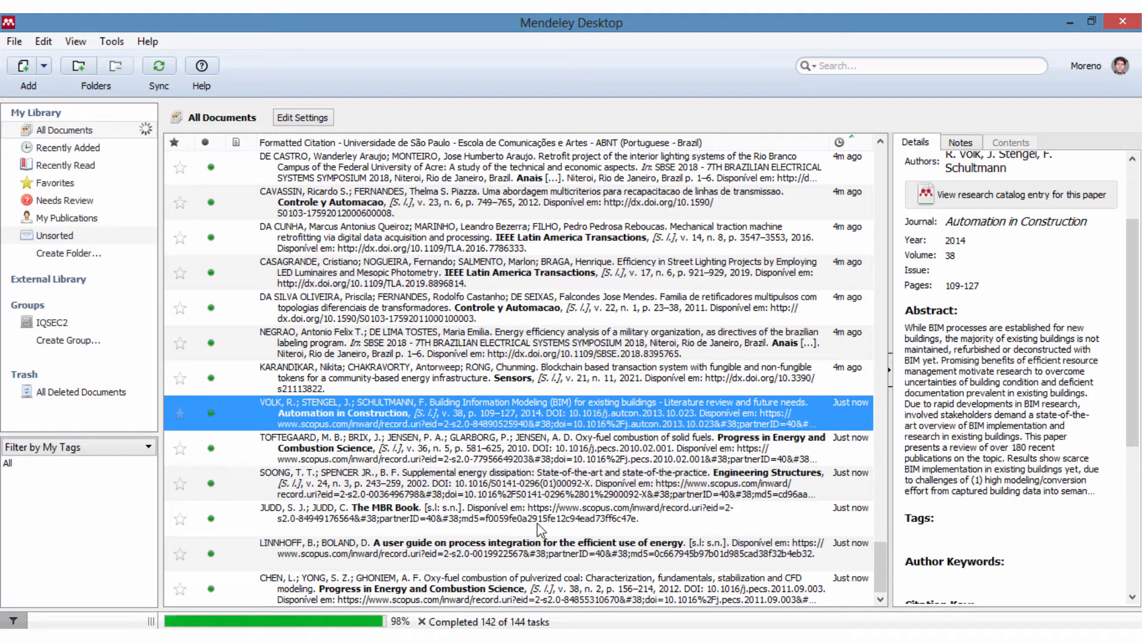
# - Examine the full details of The MBR Book, from its document type down to its catalog IDs
pyautogui.click(560, 521)
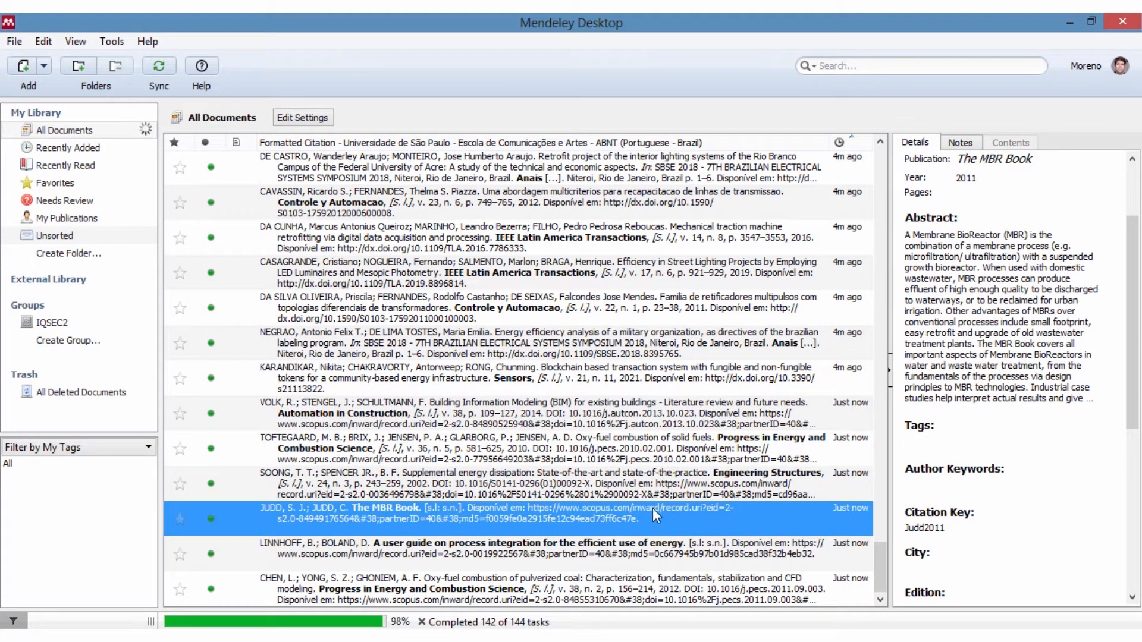
pyautogui.moveTo(1131, 266); pyautogui.dragTo(1132, 195)
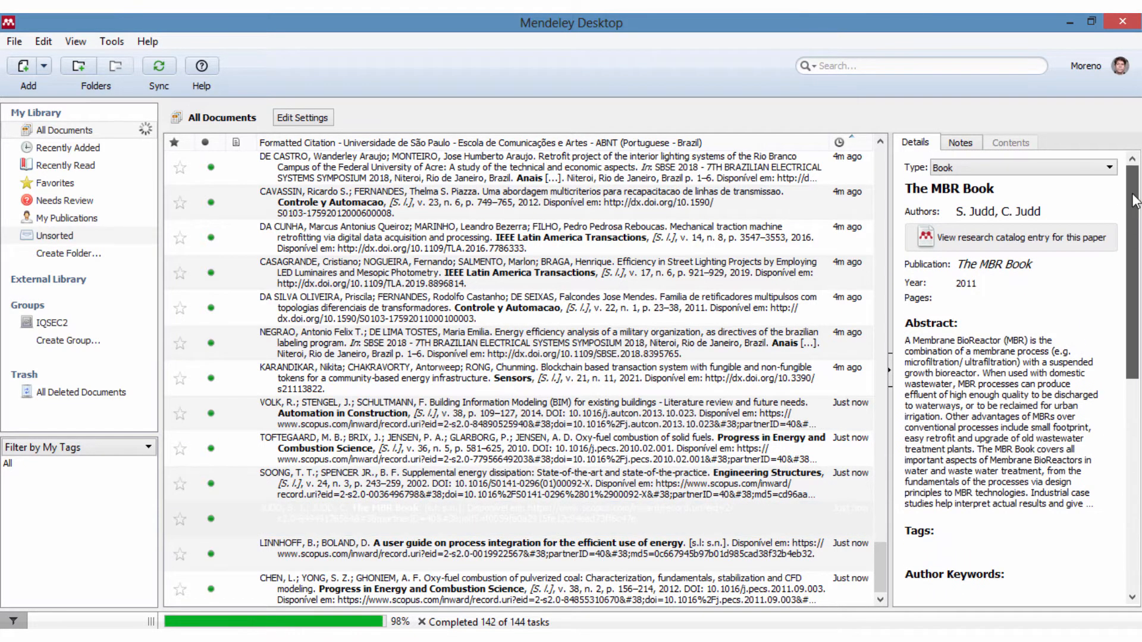
pyautogui.moveTo(1133, 245); pyautogui.dragTo(1135, 457)
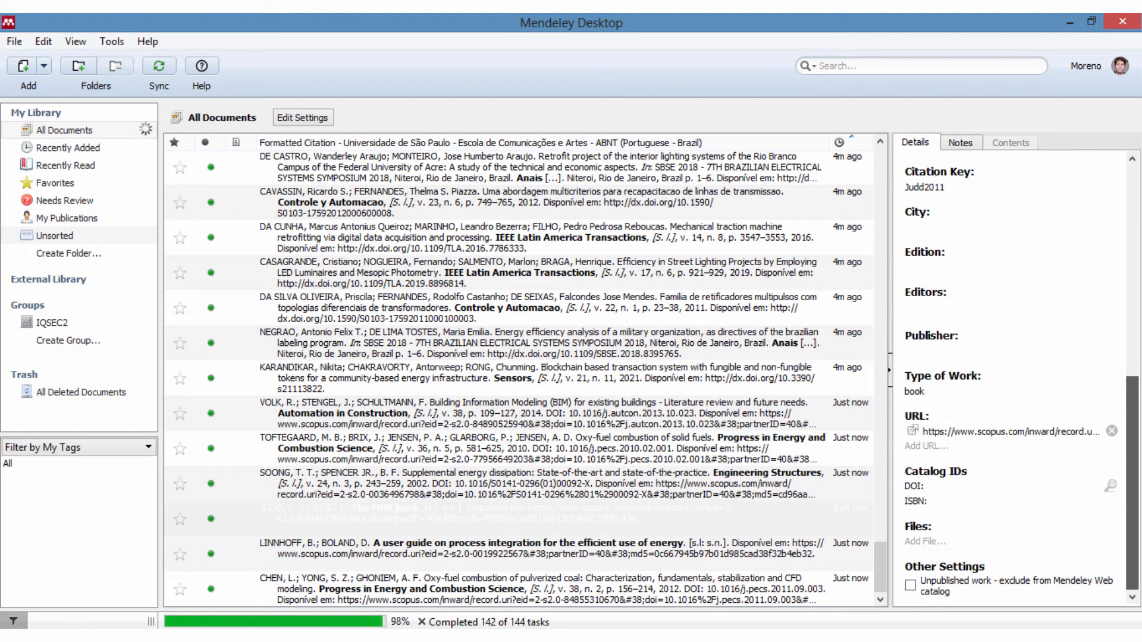
# - Tag The MBR Book with busca_scopus
pyautogui.moveTo(1134, 397); pyautogui.dragTo(1132, 179)
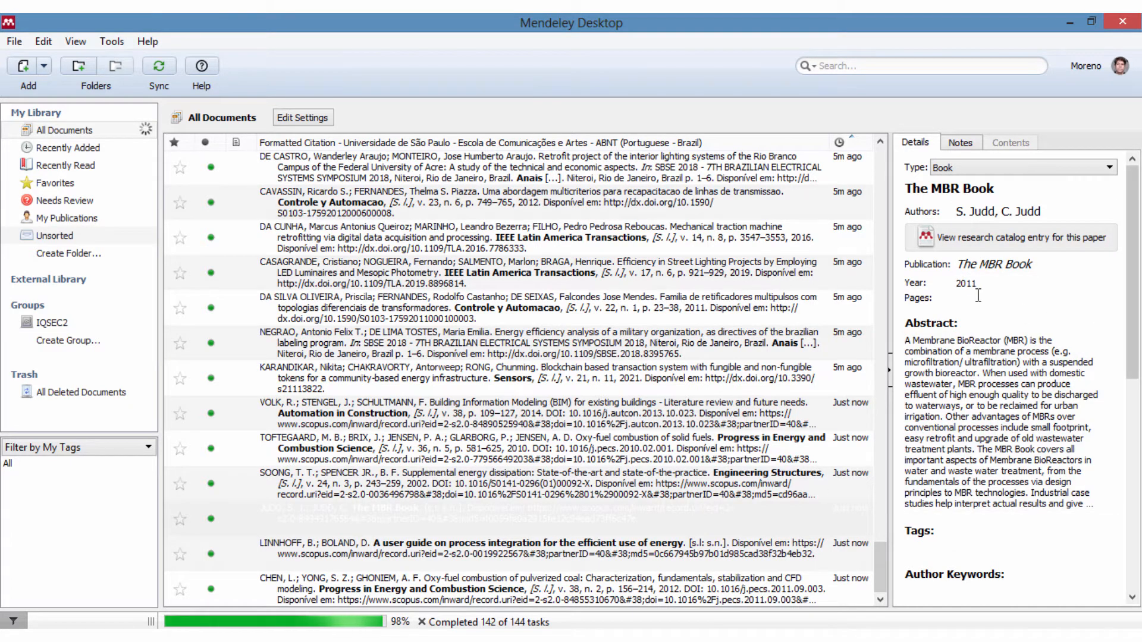
pyautogui.click(949, 540)
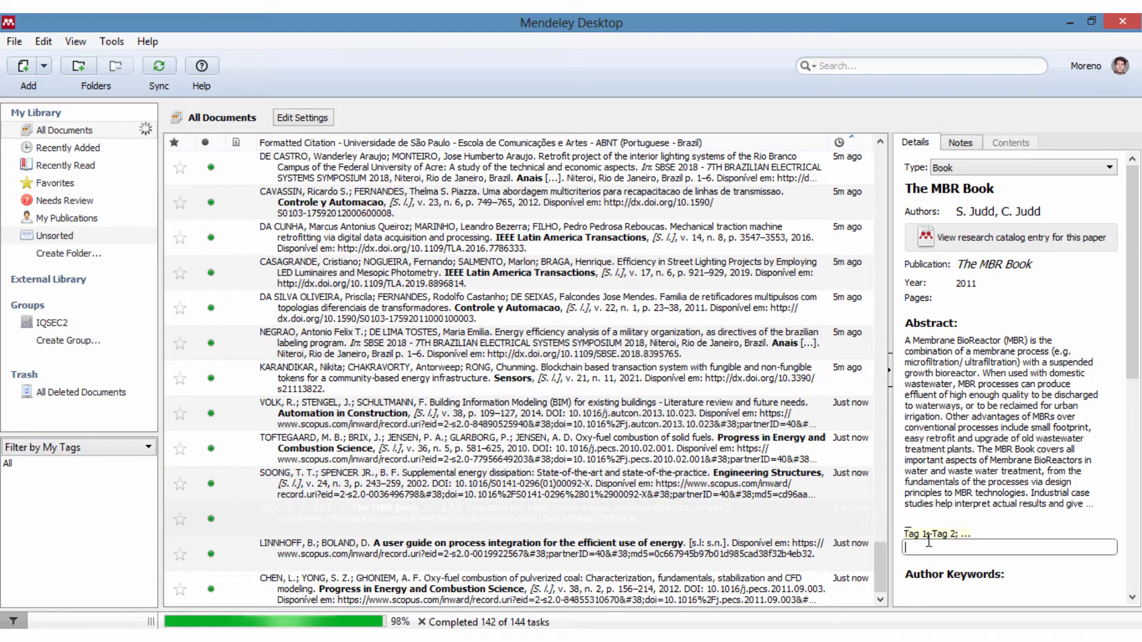
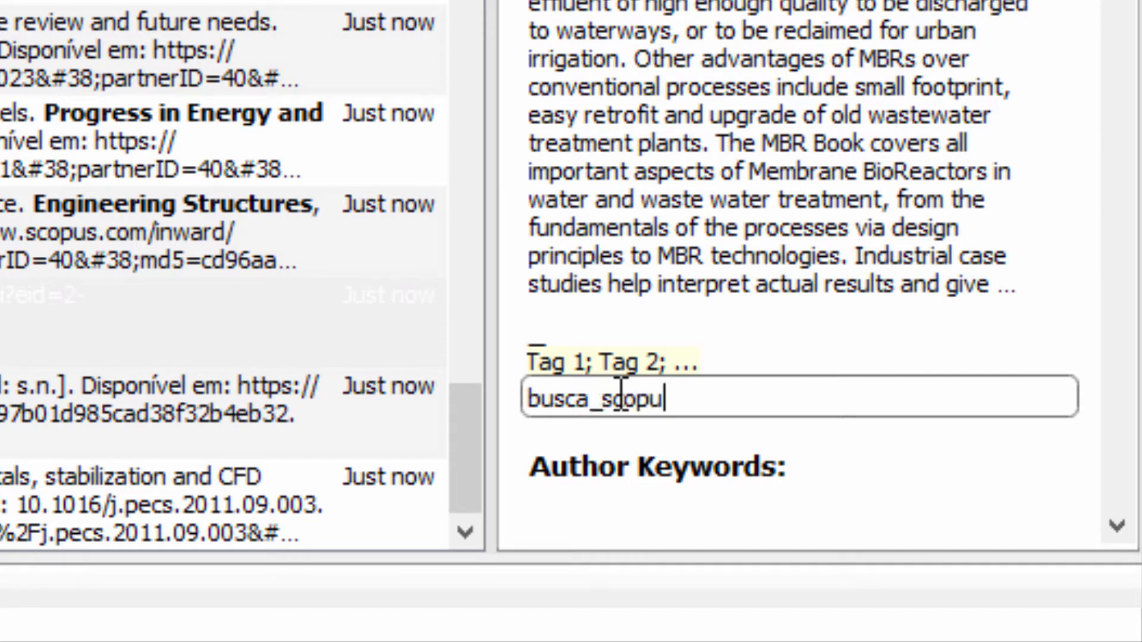
pyautogui.click(646, 470)
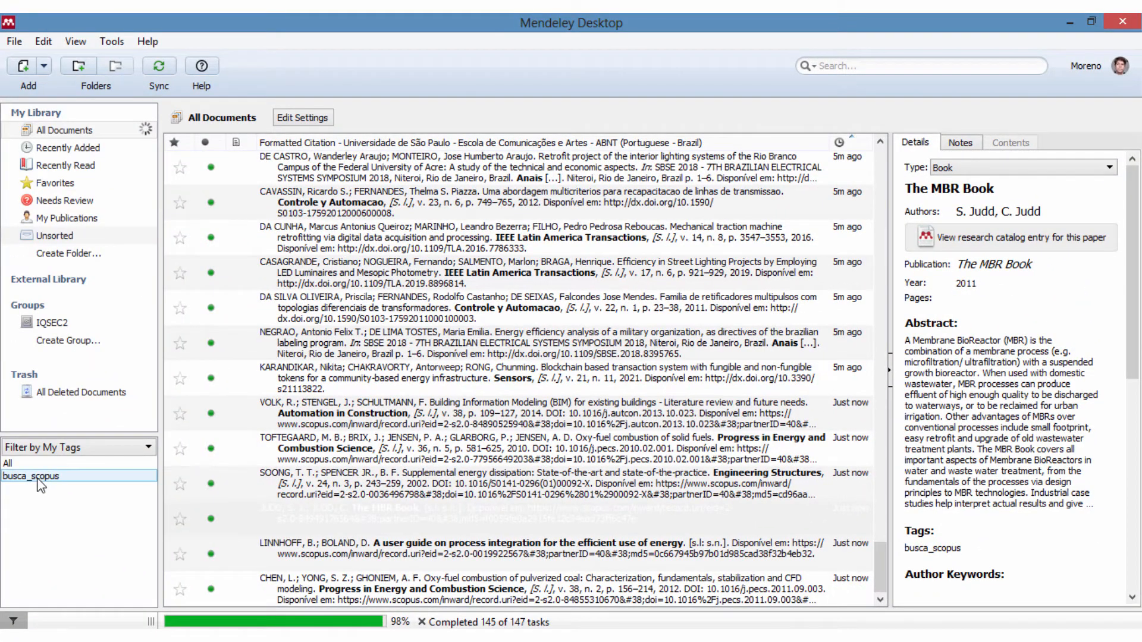
# - Filter the library by the busca_scopus tag, and browse the filter lists of author keywords and authors
pyautogui.click(45, 488)
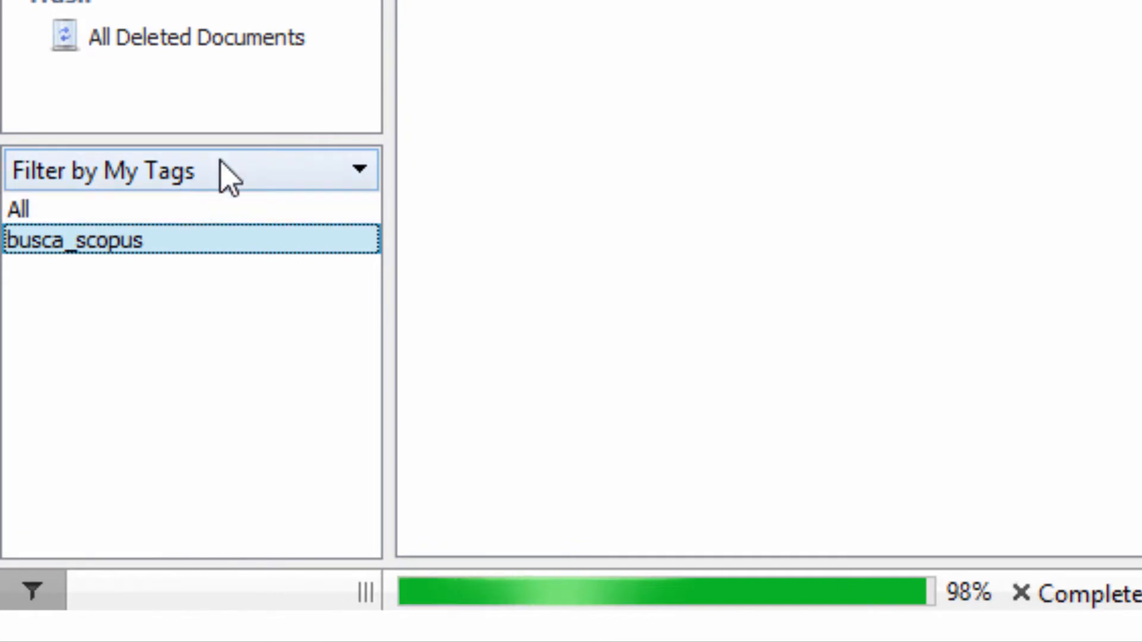
pyautogui.click(240, 174)
pyautogui.click(228, 208)
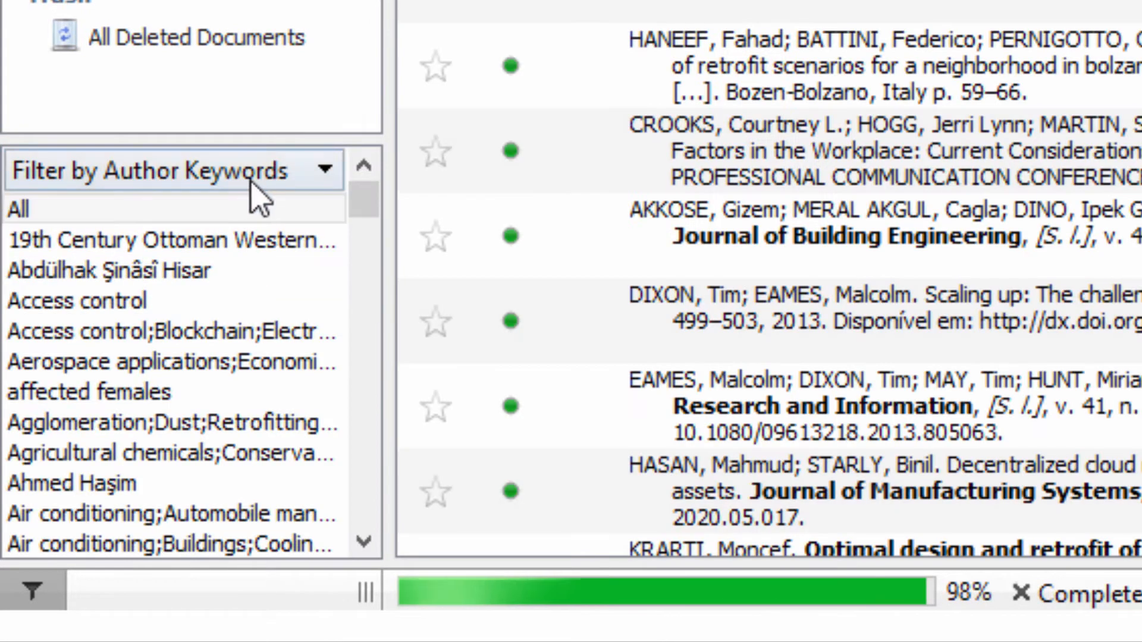
pyautogui.click(273, 174)
pyautogui.click(184, 237)
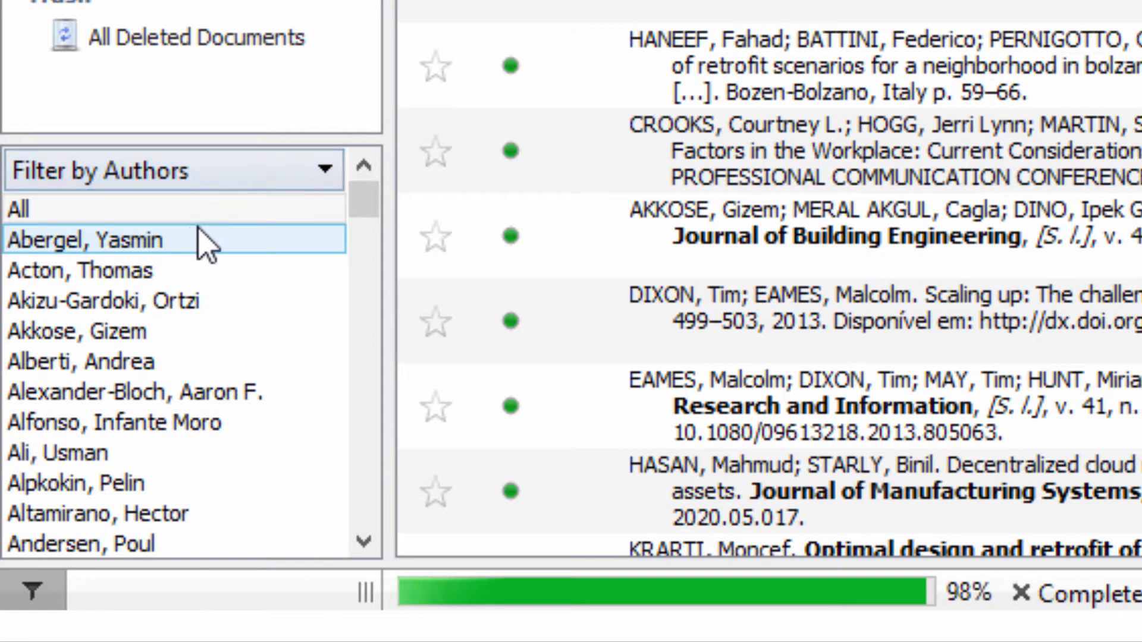
pyautogui.scroll(-2, 107, 369)
# - Browse the library's filter list of publications and return the filter to My Tags
pyautogui.click(228, 178)
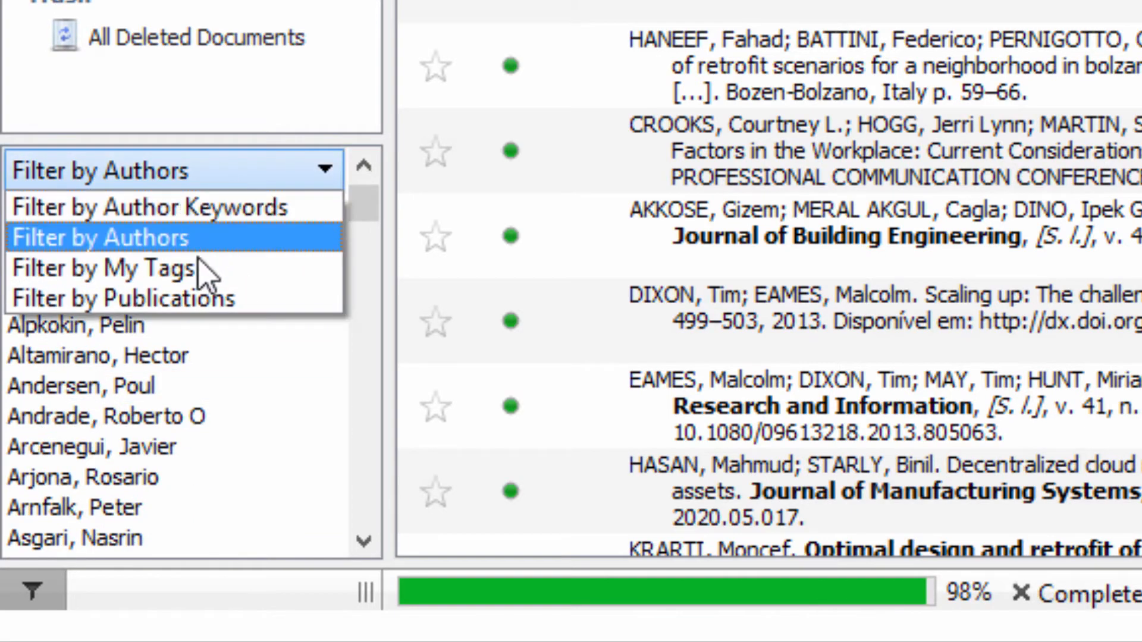
pyautogui.click(204, 298)
pyautogui.scroll(-3, 137, 357)
pyautogui.scroll(-3, 262, 454)
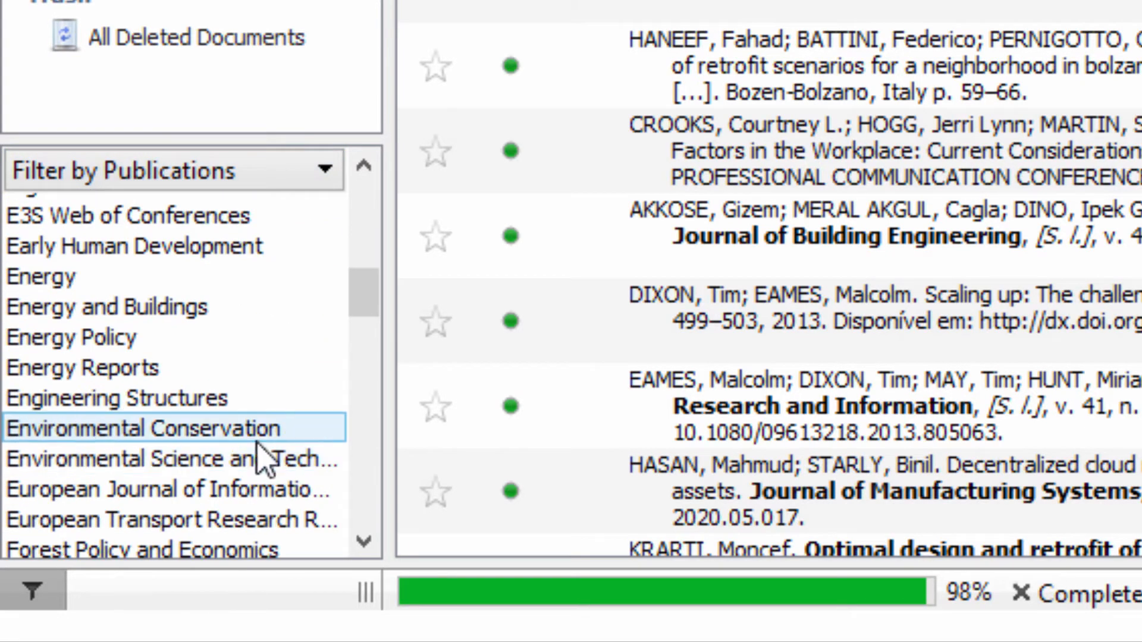
pyautogui.scroll(7, 145, 480)
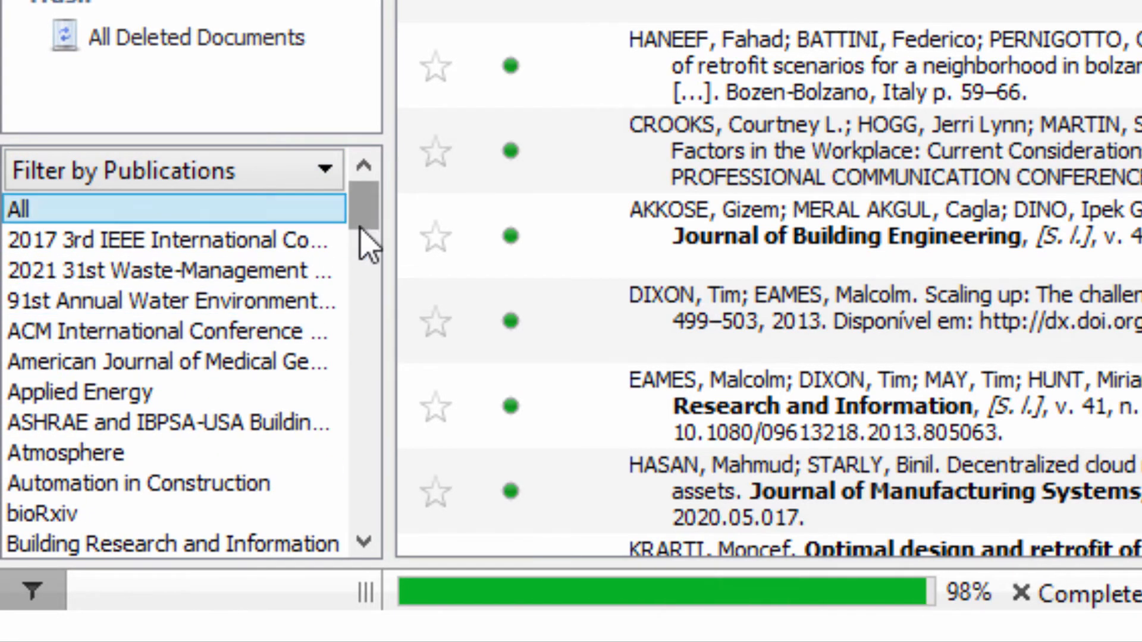
pyautogui.moveTo(364, 242); pyautogui.dragTo(400, 212)
pyautogui.click(300, 173)
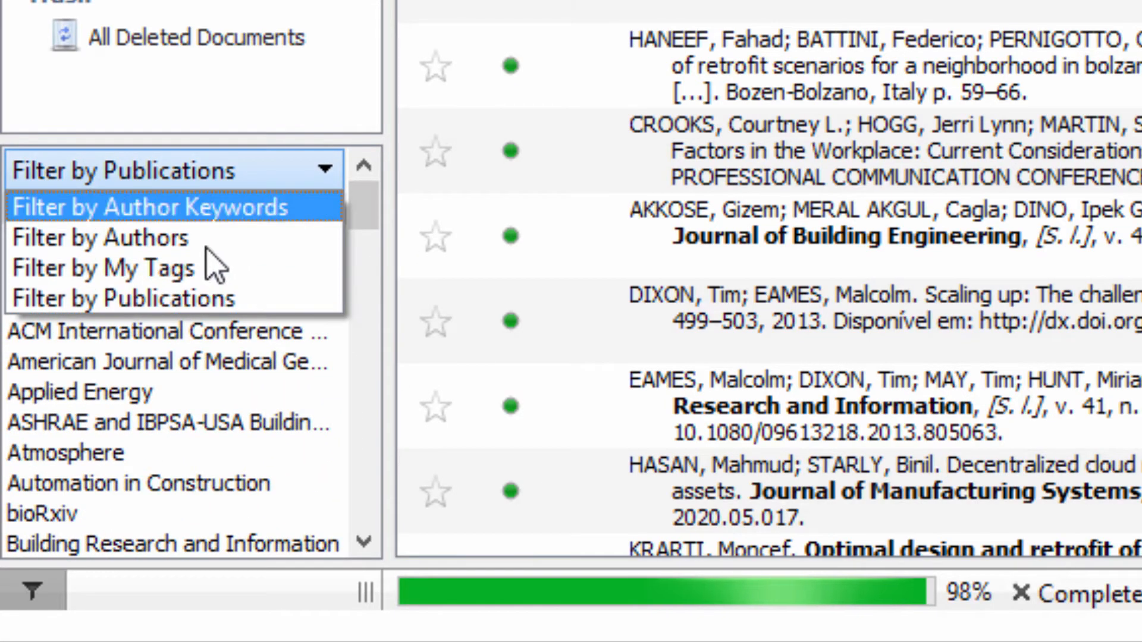
pyautogui.click(159, 267)
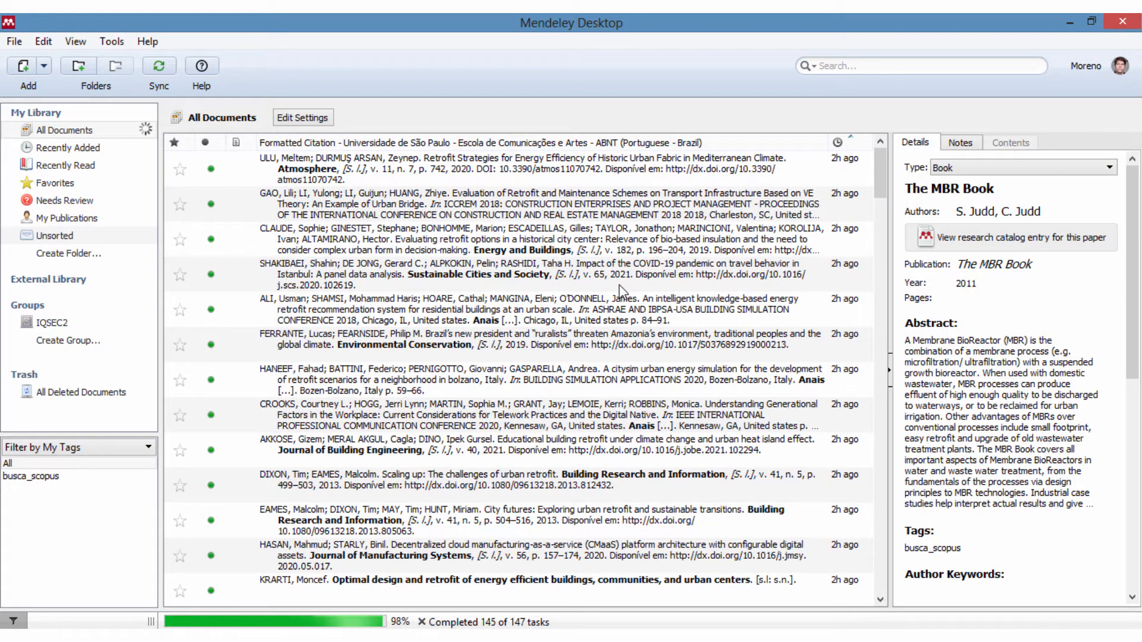
# - Cancel the library's running background tasks
pyautogui.click(422, 622)
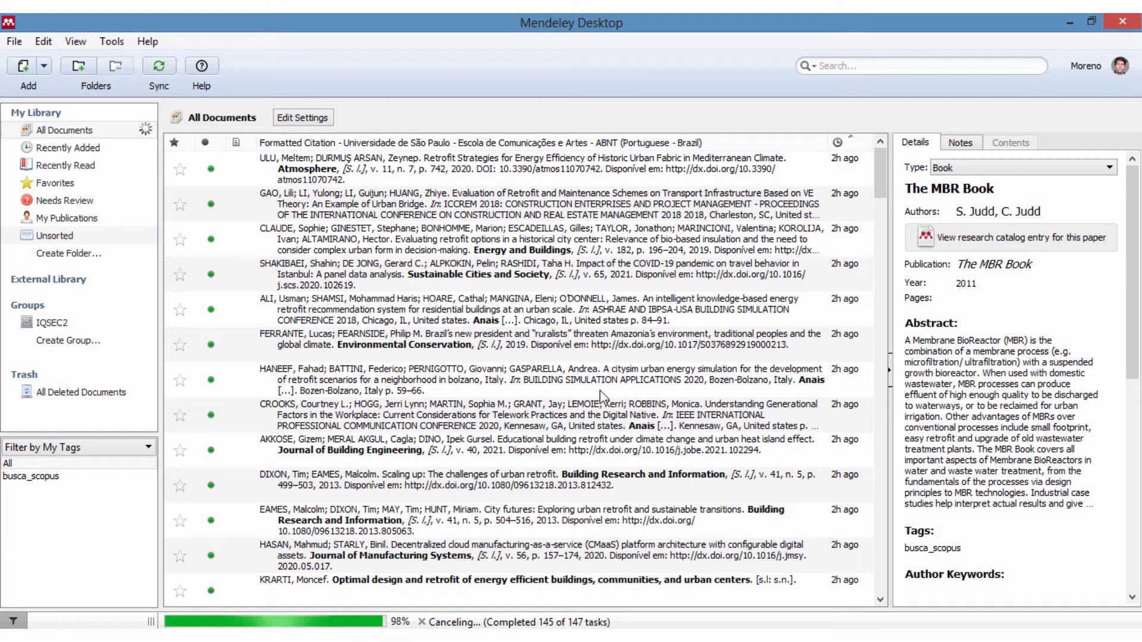
# - Copy DOI 10.1061/9780784481752.010 from the URL of the transport infrastructure retrofit paper into its DOI field and look up its details
pyautogui.click(456, 220)
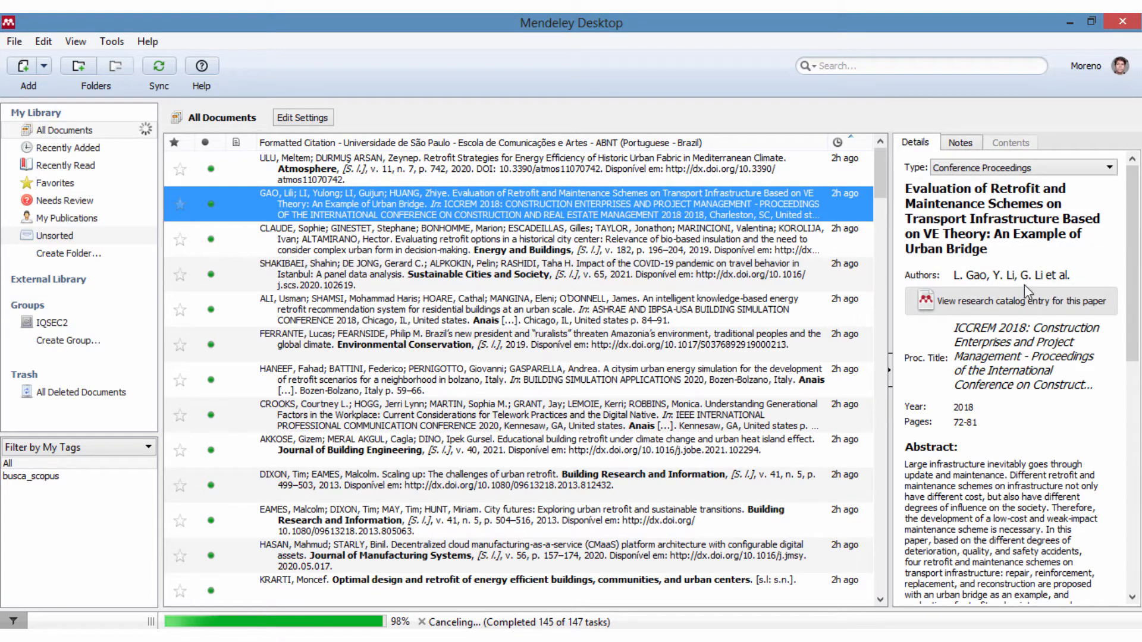
pyautogui.scroll(-5, 1015, 272)
pyautogui.scroll(-3, 1015, 271)
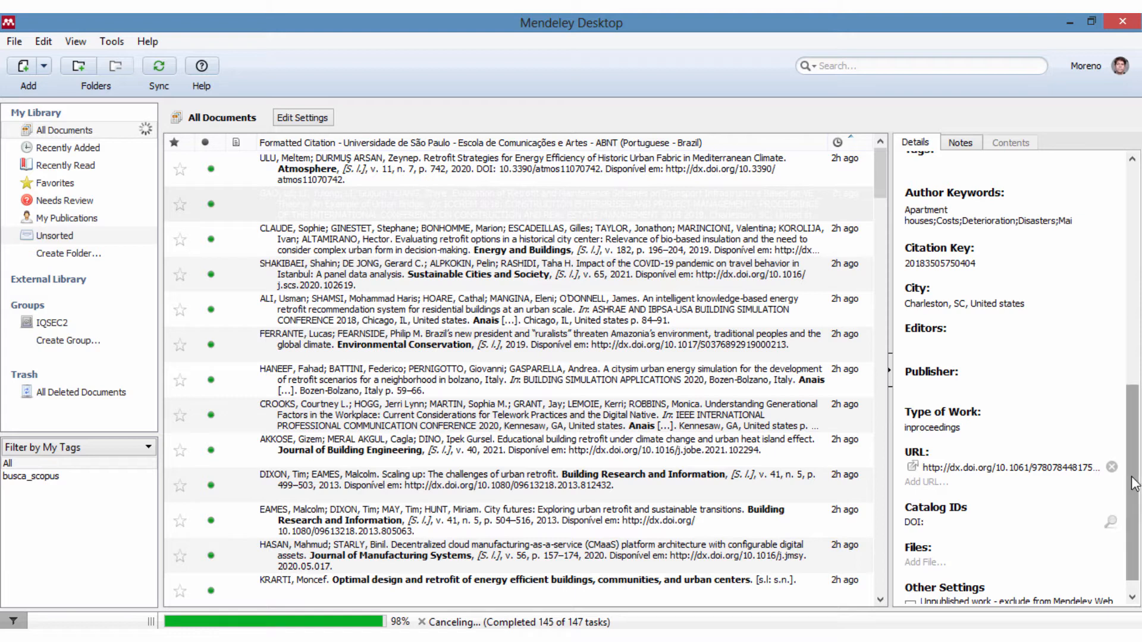
pyautogui.moveTo(996, 468); pyautogui.dragTo(1110, 466)
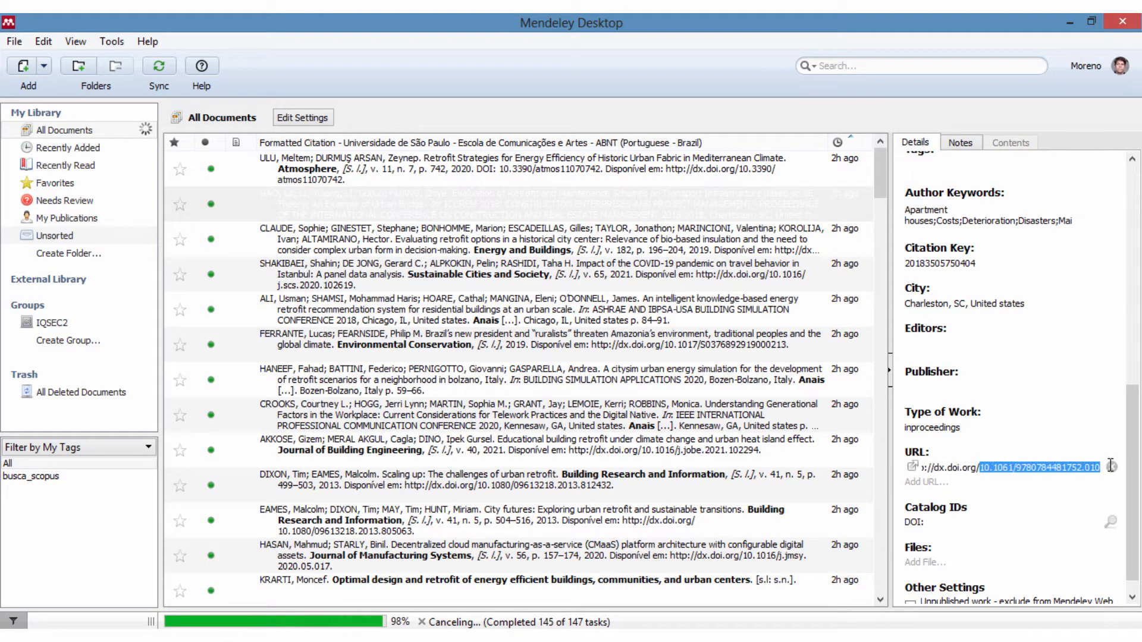
pyautogui.rightClick(1083, 466)
pyautogui.click(1070, 535)
pyautogui.click(934, 521)
pyautogui.hotkey('ctrl', 'v')
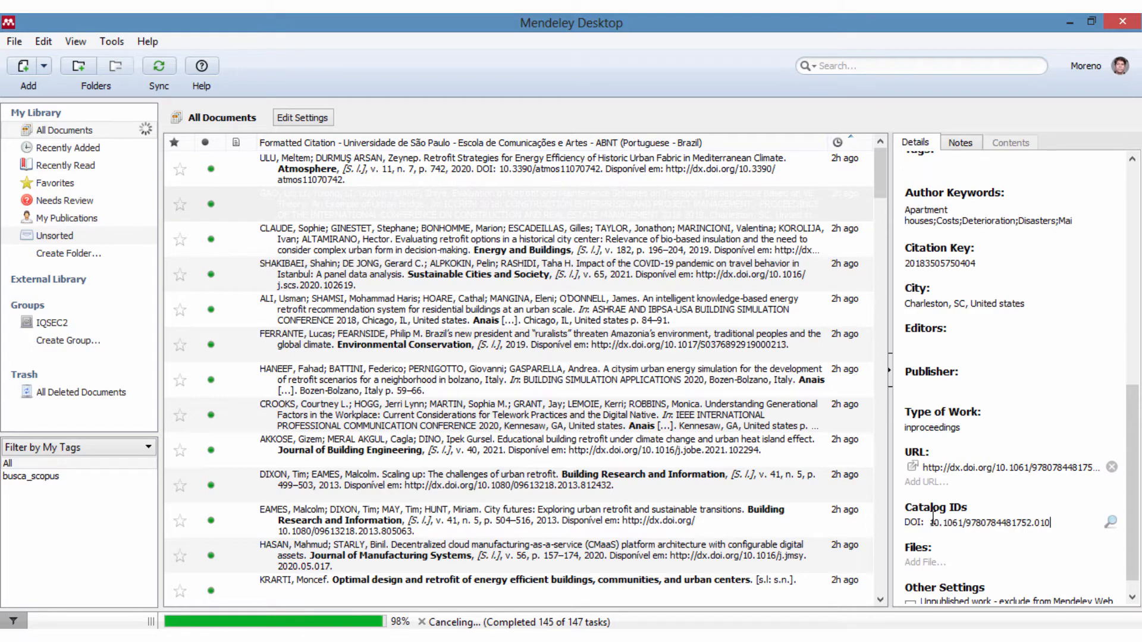
pyautogui.click(1109, 523)
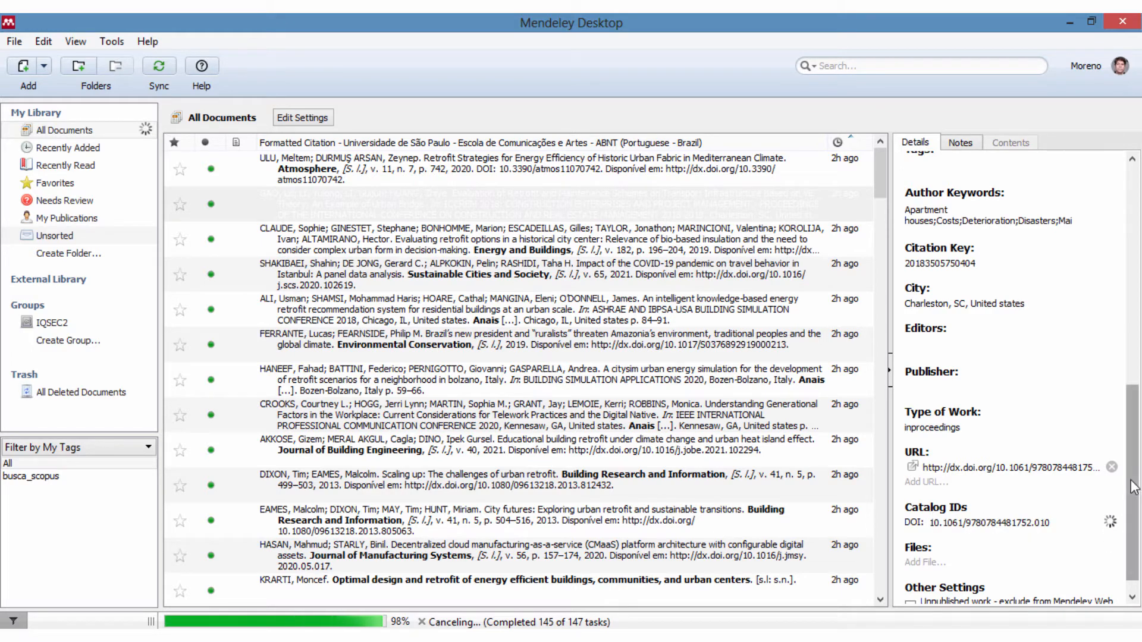
pyautogui.moveTo(1132, 432); pyautogui.dragTo(1121, 537)
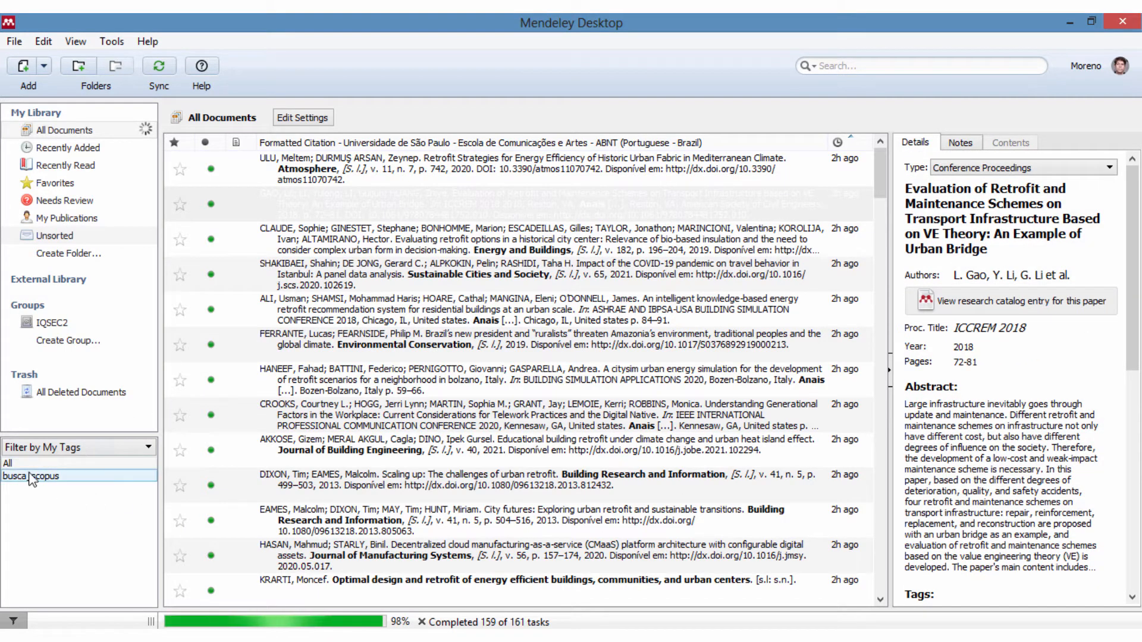
# - Tag the conference paper on an intelligent energy retrofit recommendation system for residential buildings with futebol; 2026; Rio de Janeiro
pyautogui.click(404, 241)
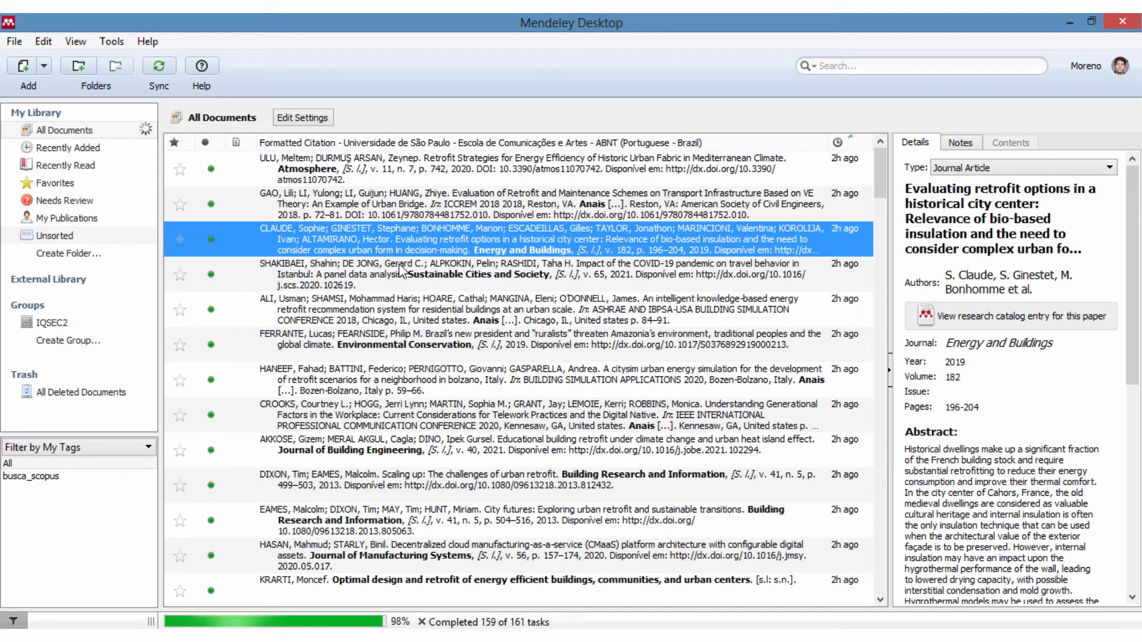
pyautogui.click(501, 324)
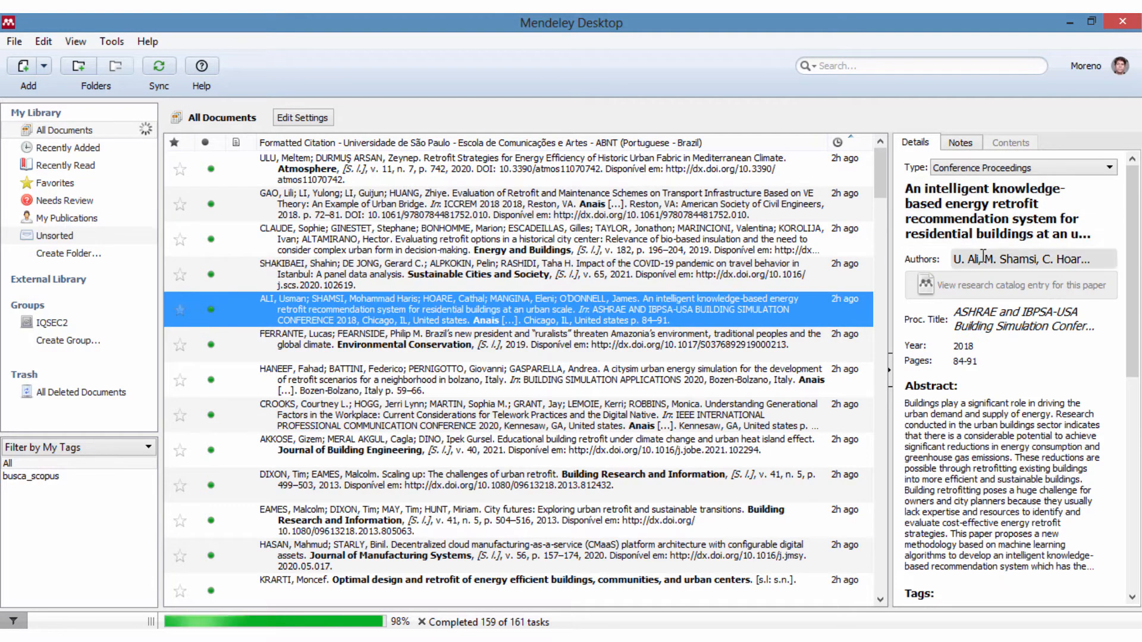
pyautogui.scroll(-5, 973, 481)
pyautogui.click(938, 395)
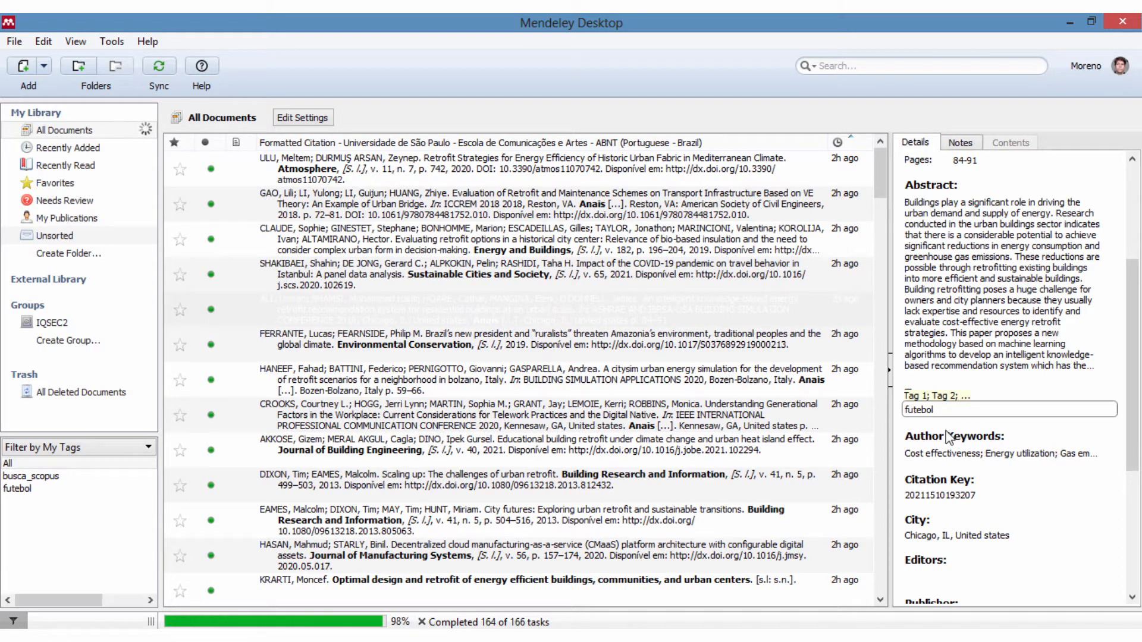
pyautogui.click(946, 432)
pyautogui.click(947, 412)
pyautogui.write('2026')
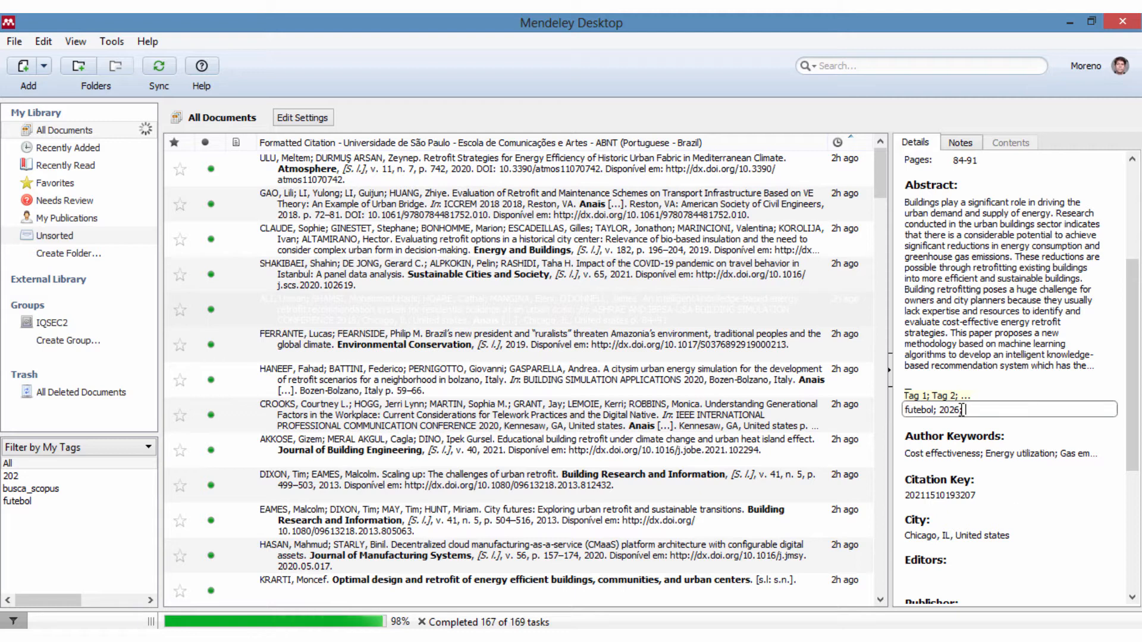
pyautogui.write('; Rio de Janeiro')
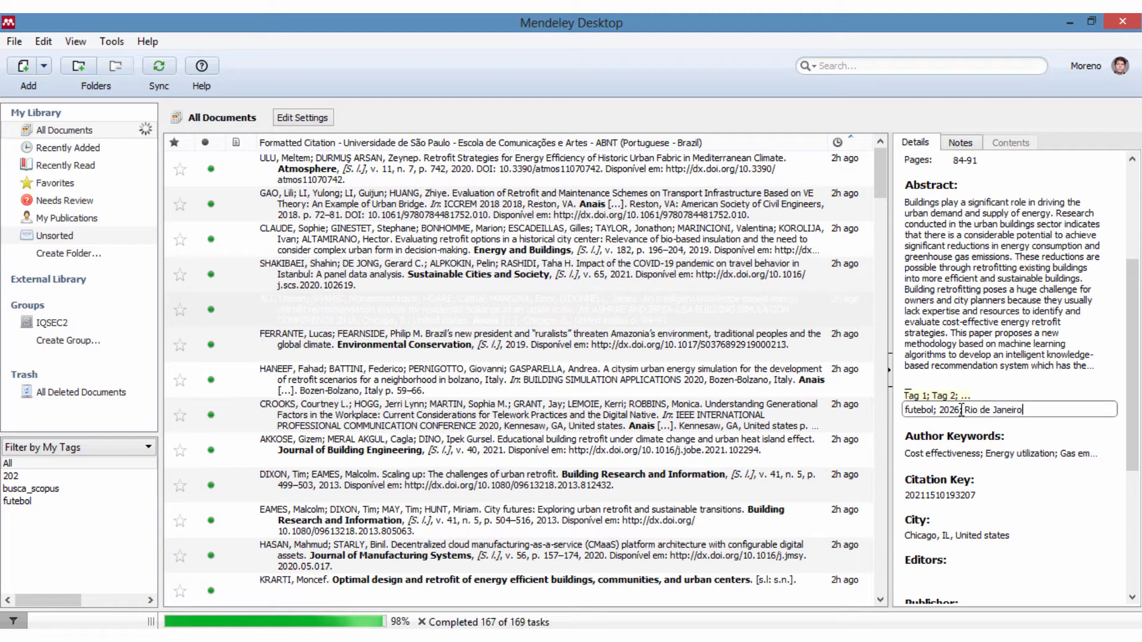
pyautogui.press('Return')
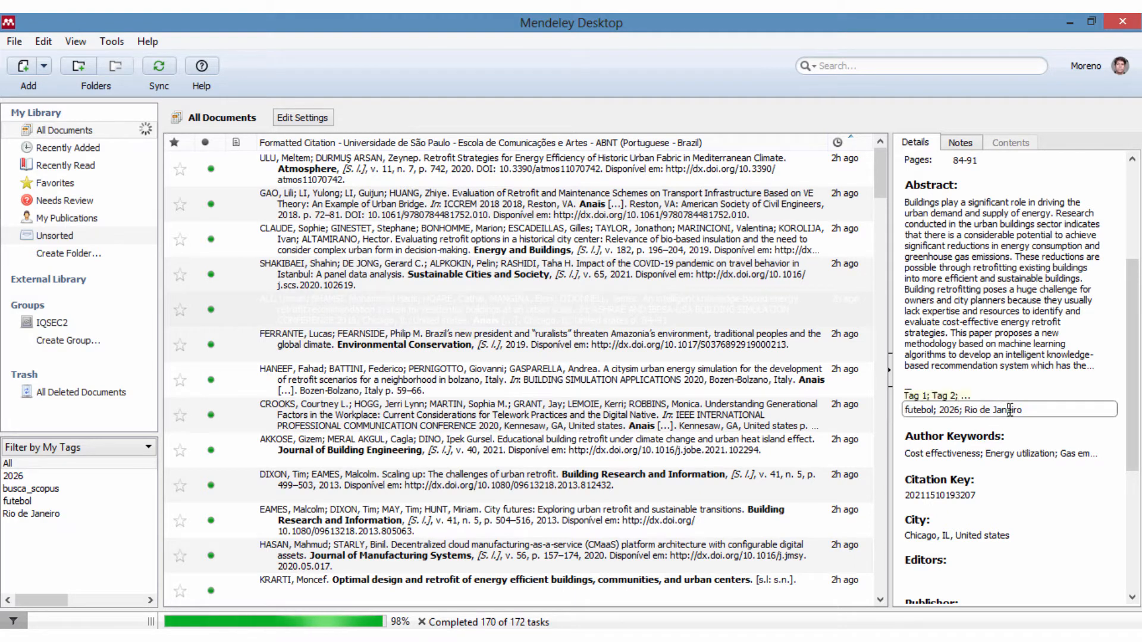
# - Filter the library by the tags 2026, busca_scopus, futebol and Rio de Janeiro in turn, and return to all documents
pyautogui.click(15, 488)
pyautogui.click(17, 476)
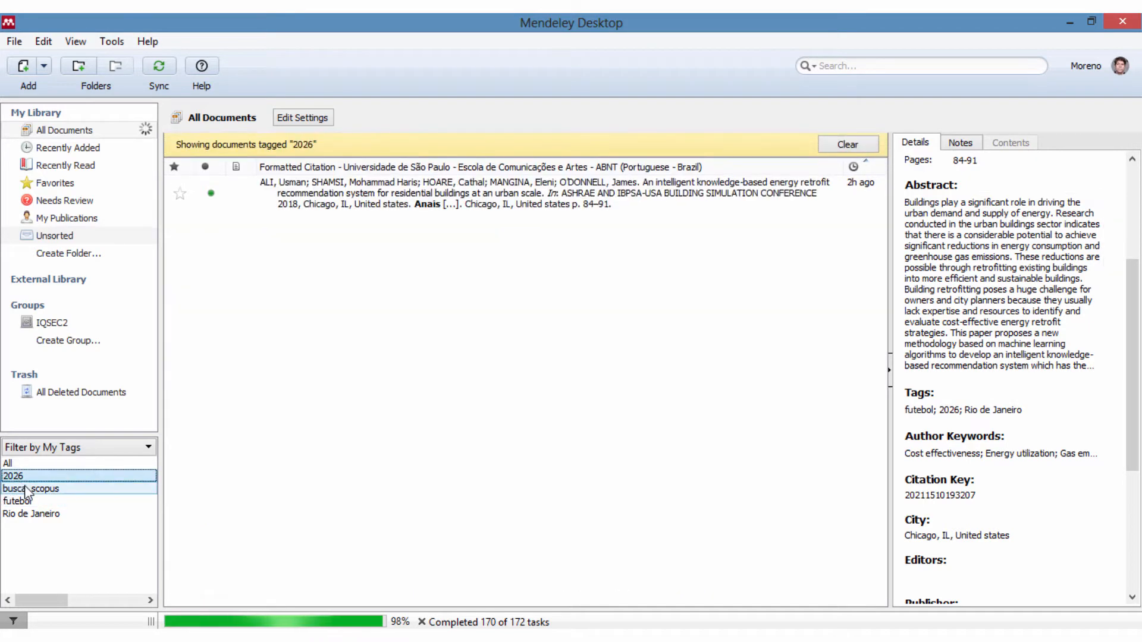
pyautogui.click(25, 488)
pyautogui.click(31, 501)
pyautogui.click(36, 514)
pyautogui.click(13, 476)
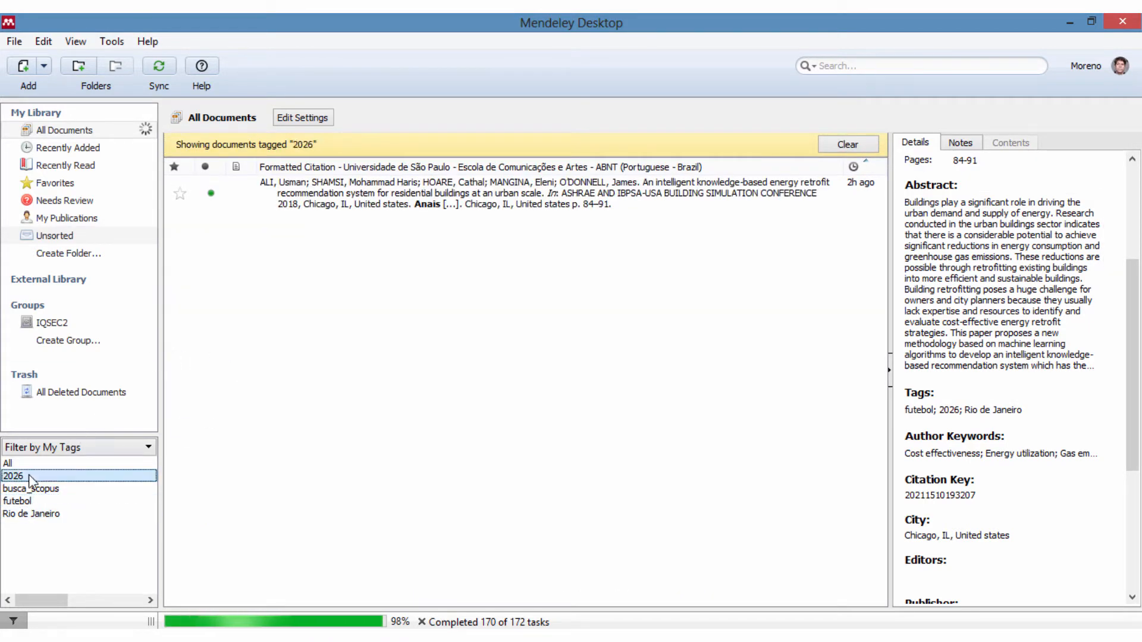
pyautogui.click(8, 463)
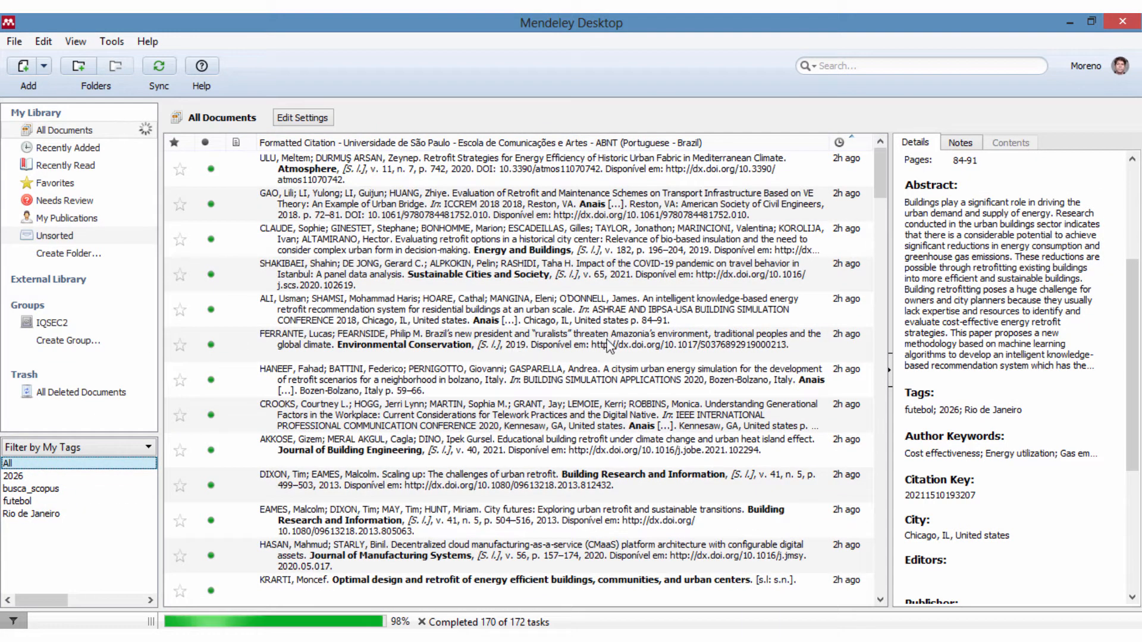
# - Check the tags of the paper on Amazonia's environment, and filter by Rio de Janeiro and 2026 before showing all documents again
pyautogui.click(610, 346)
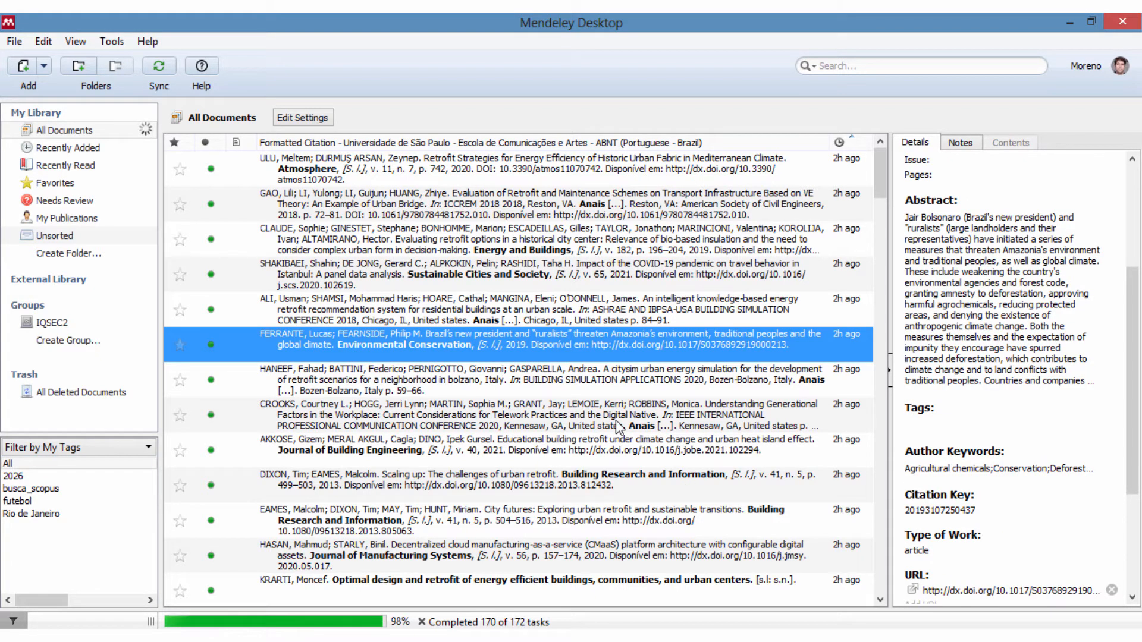
pyautogui.click(47, 515)
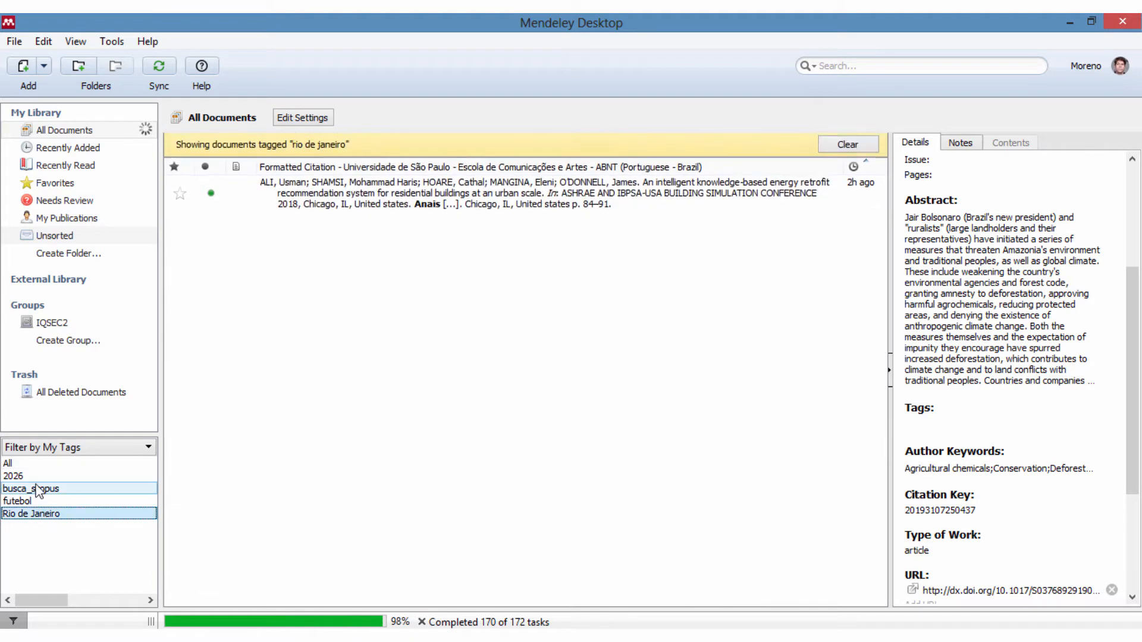
pyautogui.click(26, 476)
pyautogui.click(122, 463)
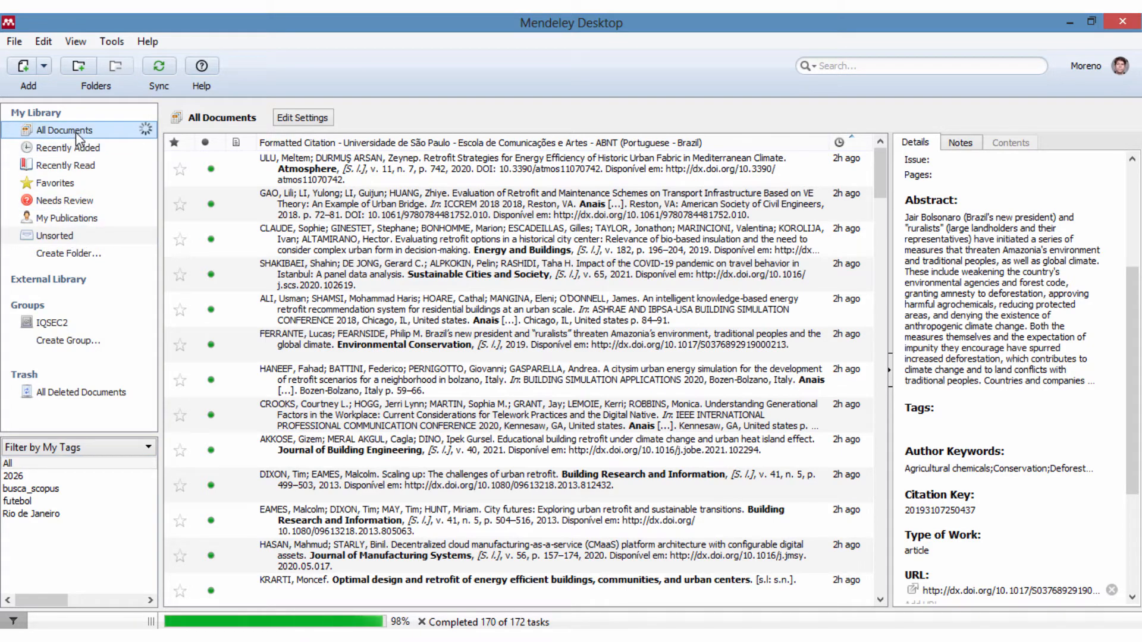
# - Select all documents in the library for editing together
pyautogui.moveTo(886, 188); pyautogui.dragTo(884, 604)
pyautogui.click(544, 556)
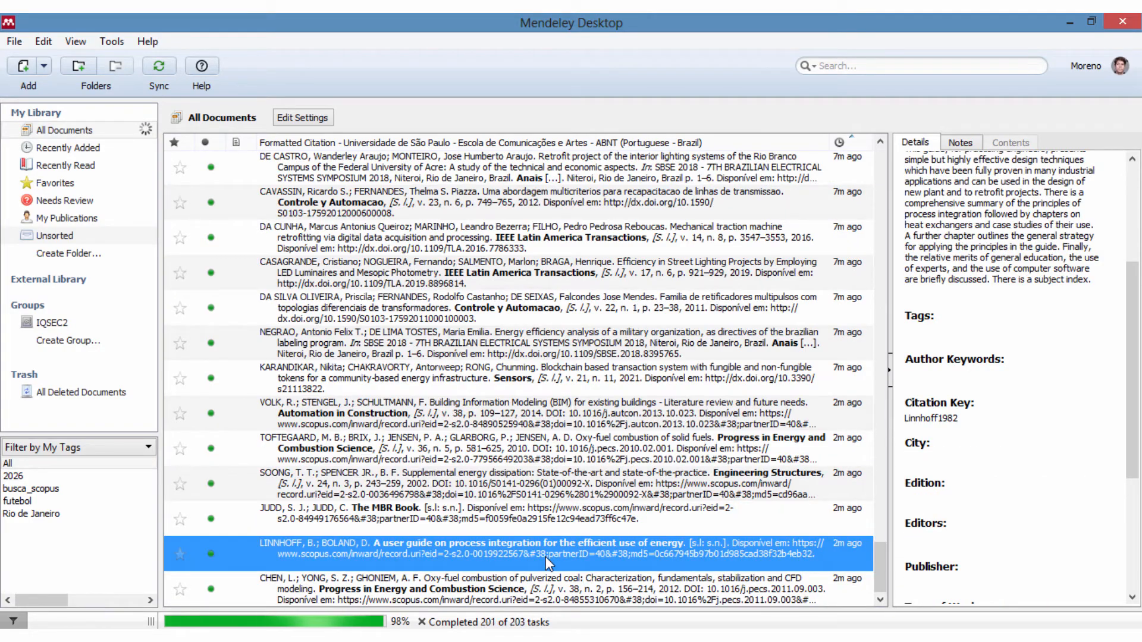
pyautogui.hotkey('ctrl', 'a')
pyautogui.scroll(20, 692, 331)
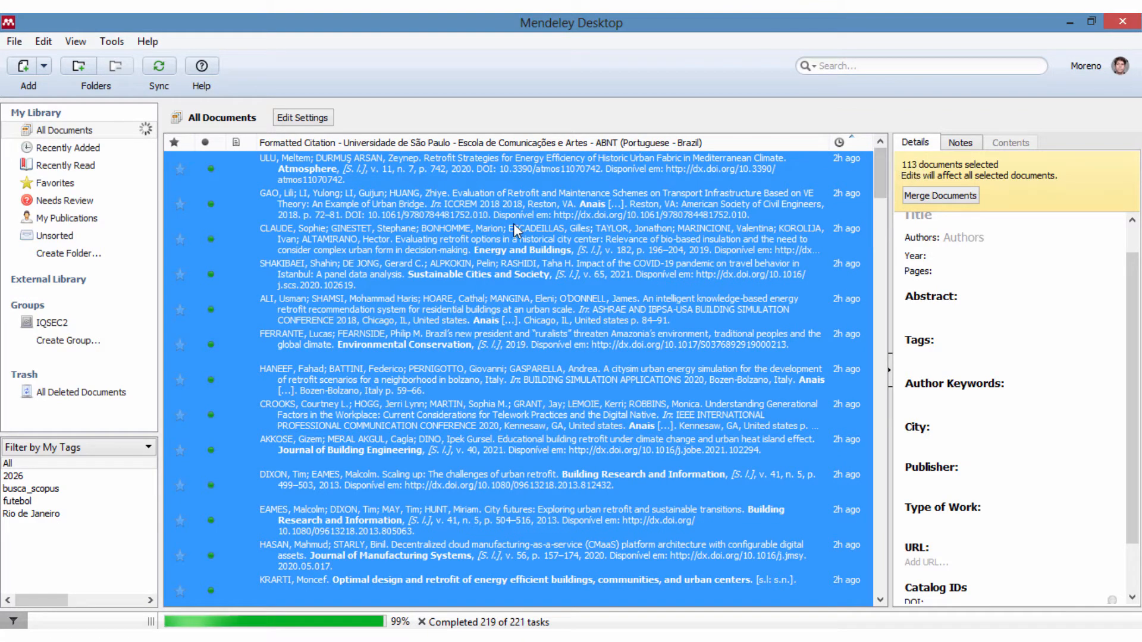
# - View the Recently Added and Recently Read collections of the library
pyautogui.click(102, 149)
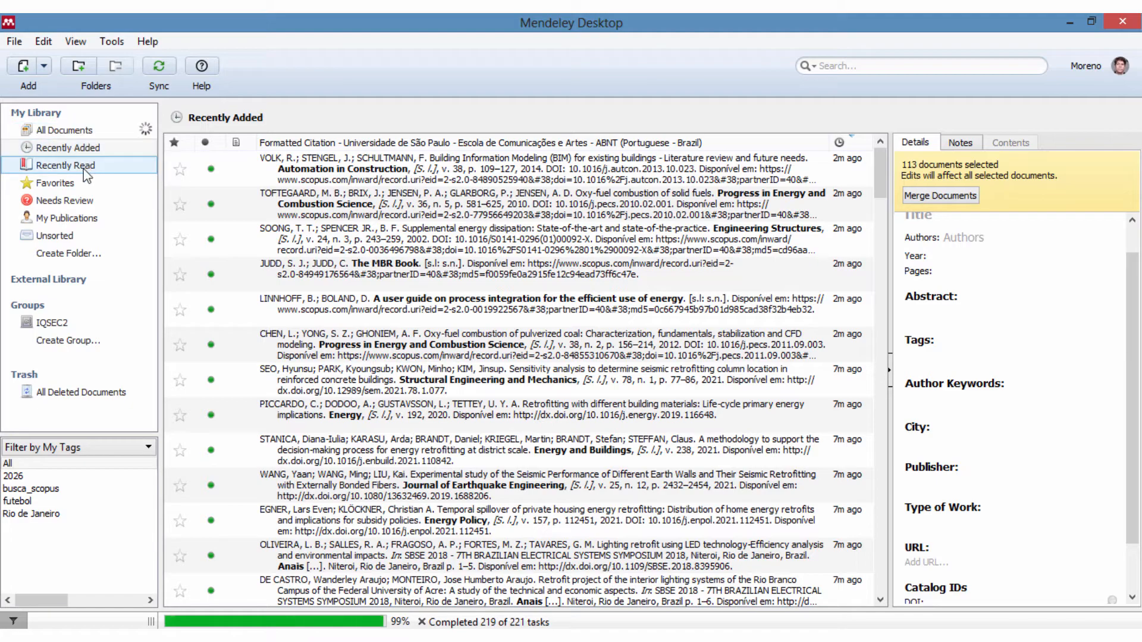
pyautogui.click(84, 169)
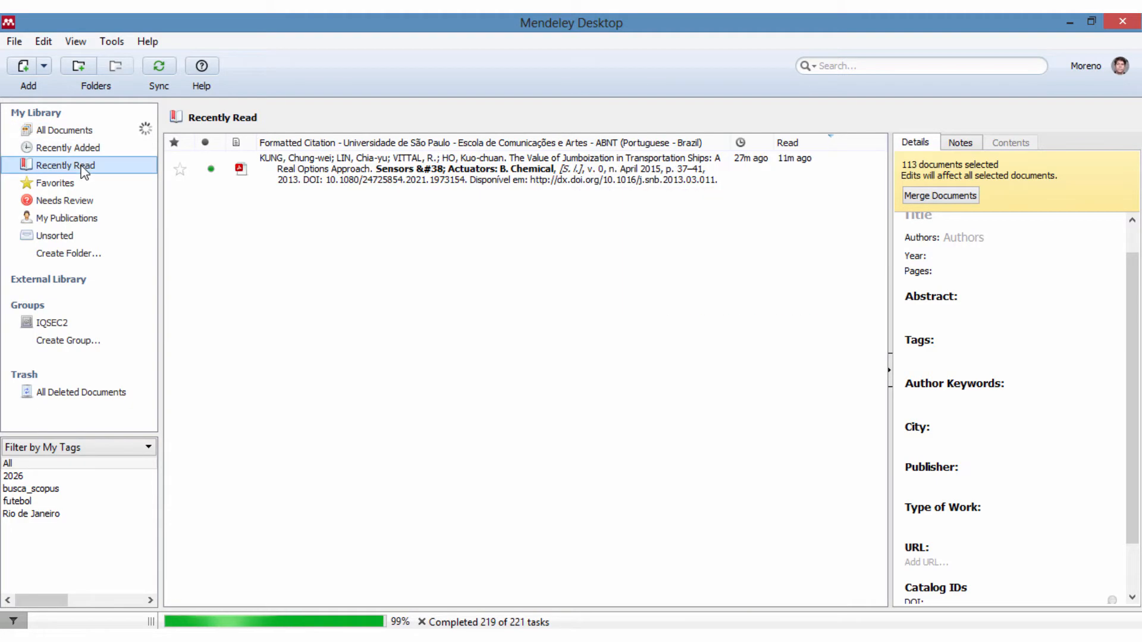
# - Show all documents in the library and sort the list by attached file
pyautogui.click(74, 132)
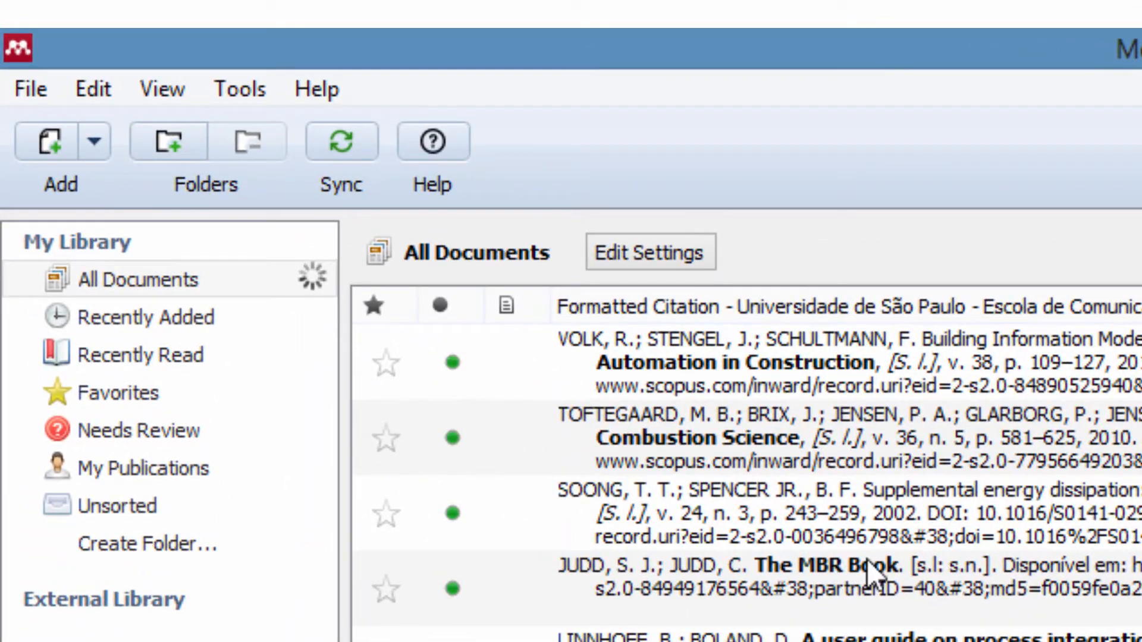
pyautogui.click(938, 518)
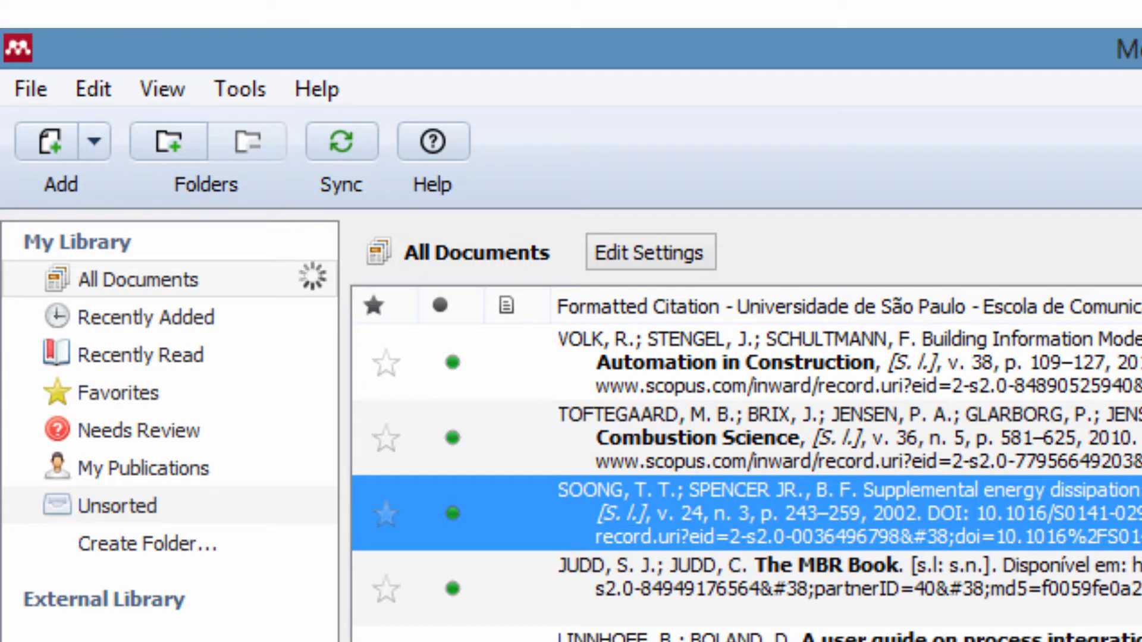
pyautogui.click(506, 306)
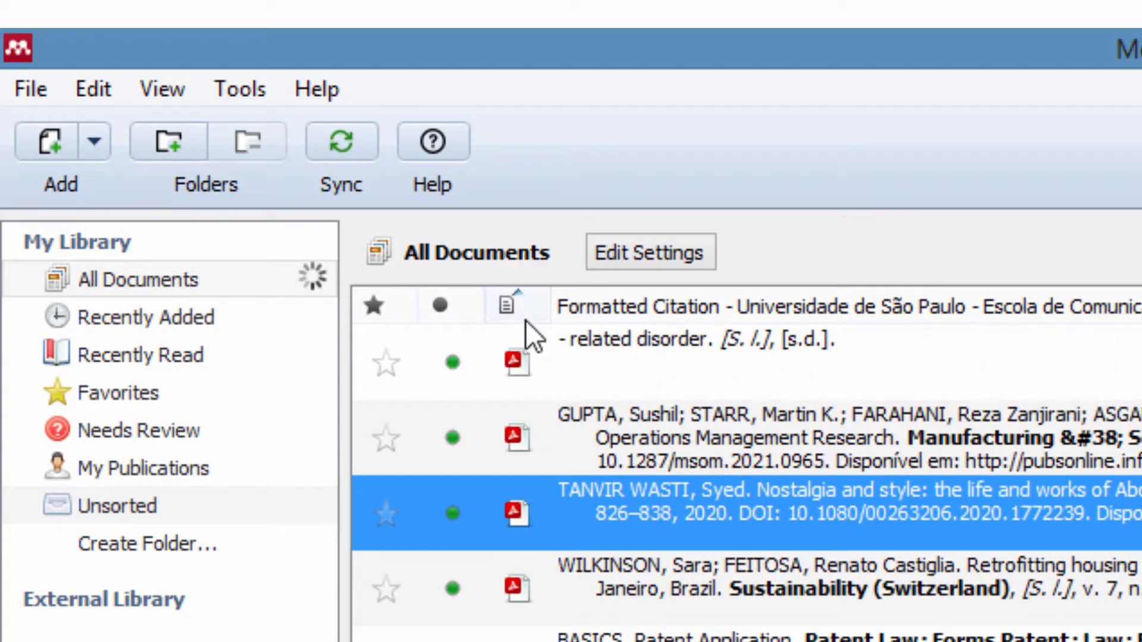
pyautogui.scroll(-1, 746, 464)
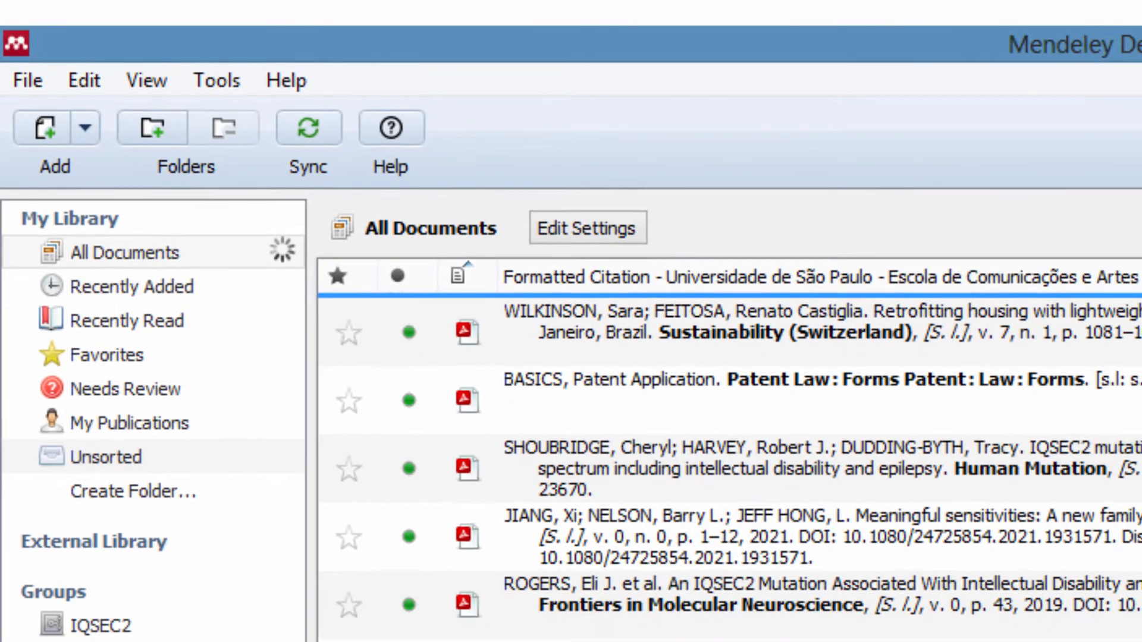
# - Open the PDF of the IQSEC2-Associated intellectual disability and Autism paper, skim its pages and return to the library
pyautogui.click(704, 565)
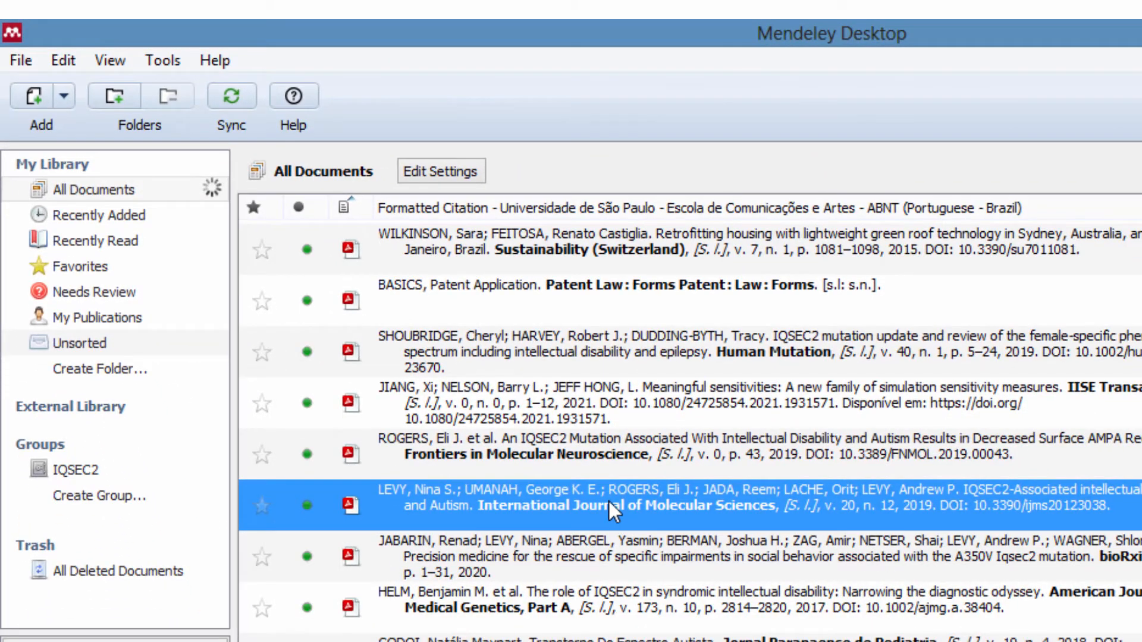
pyautogui.doubleClick(609, 500)
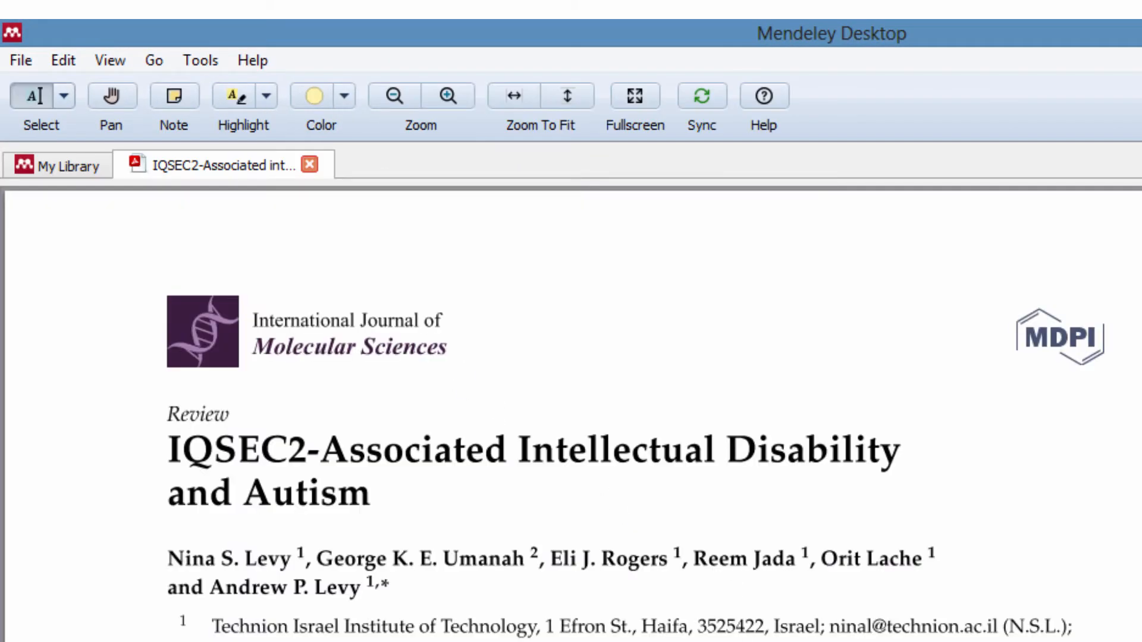
pyautogui.scroll(-10, 612, 510)
pyautogui.scroll(-10, 120, 222)
pyautogui.scroll(6, 120, 222)
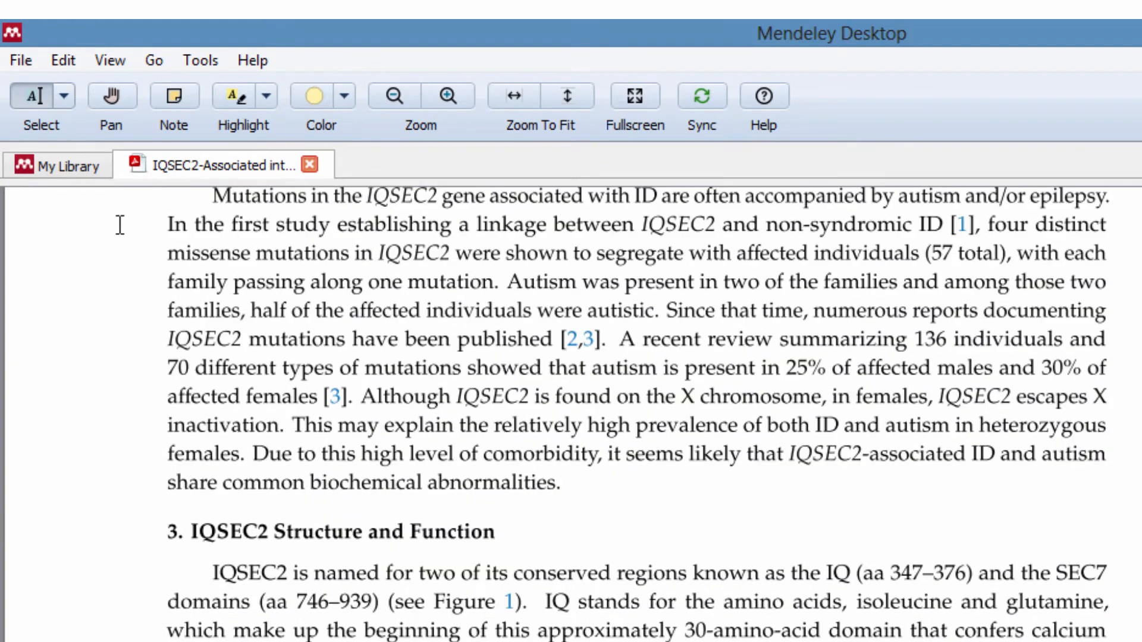
pyautogui.click(69, 166)
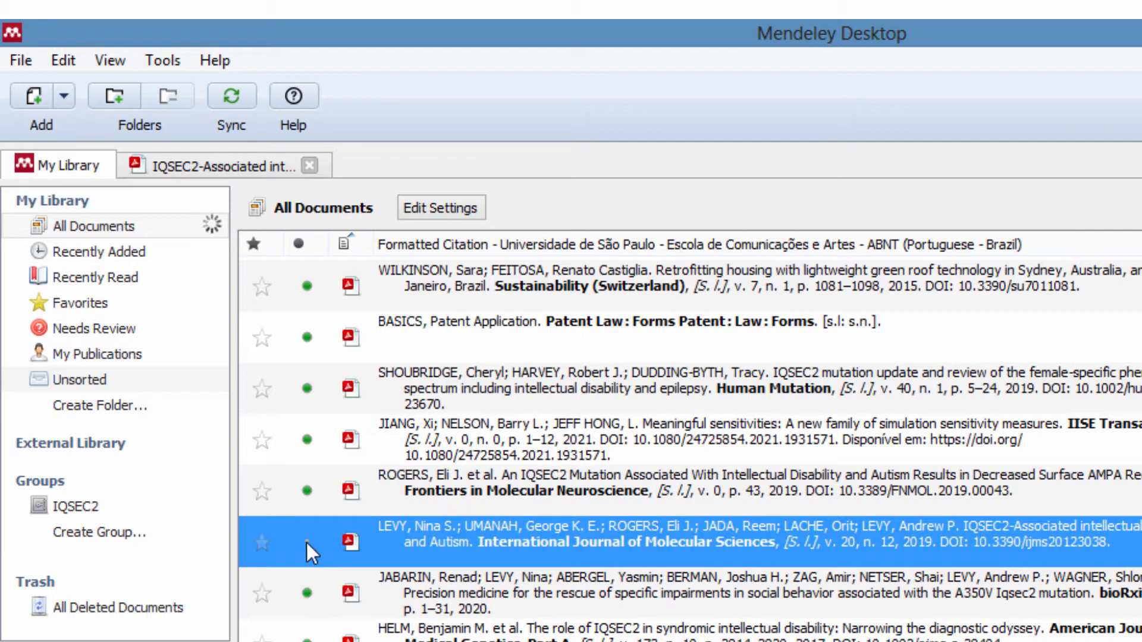
# - Mark the IQSEC2-Associated intellectual disability paper as a favorite and check it in the Recently Read and Favorites collections
pyautogui.click(262, 542)
pyautogui.click(104, 274)
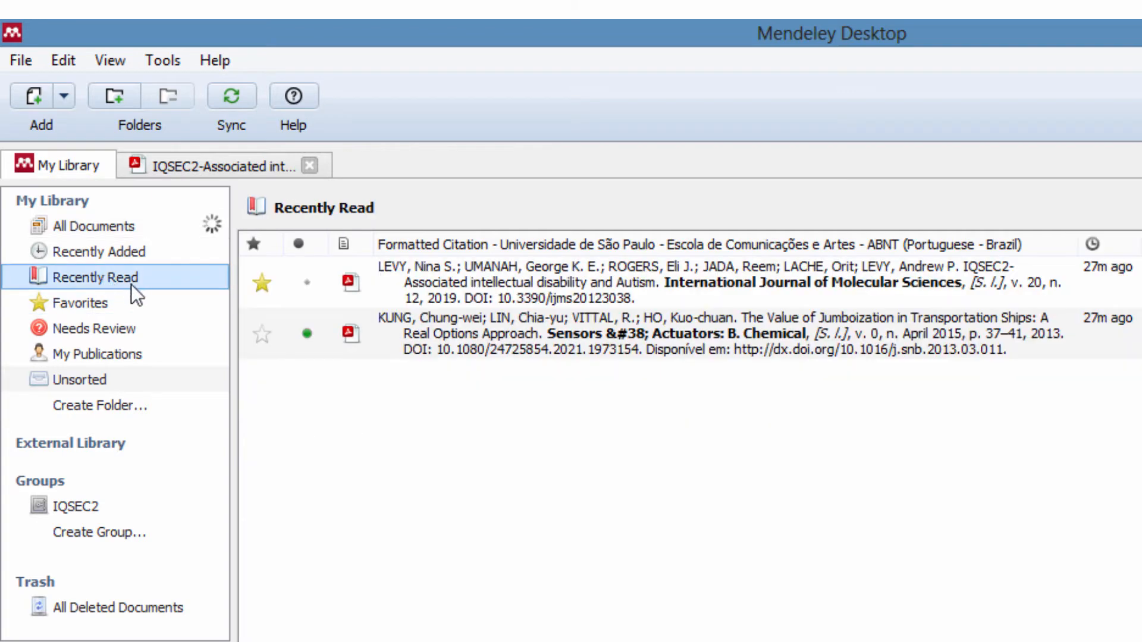
pyautogui.click(117, 304)
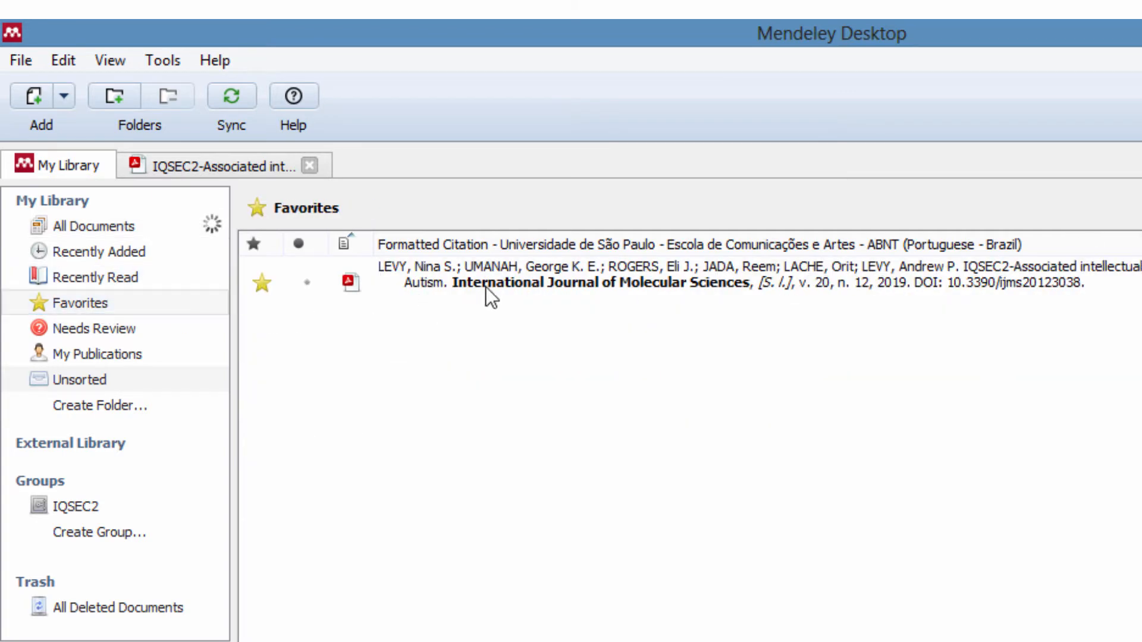
pyautogui.click(134, 275)
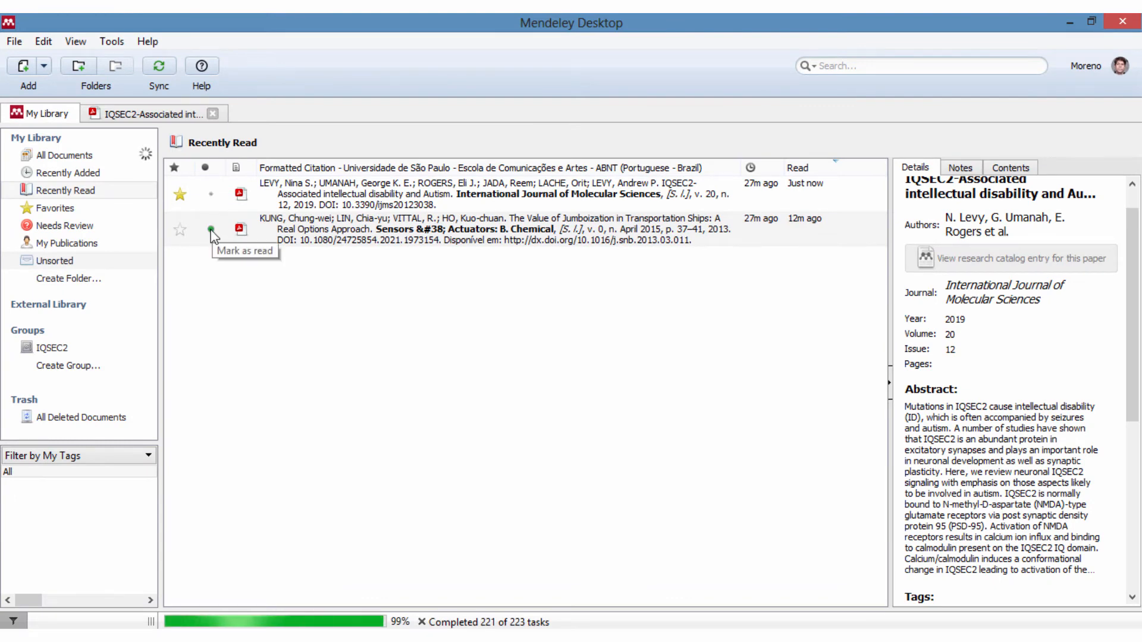
# - Open the PDF of the paper on jumboization in transportation ships, and return to the library's full document list
pyautogui.doubleClick(211, 231)
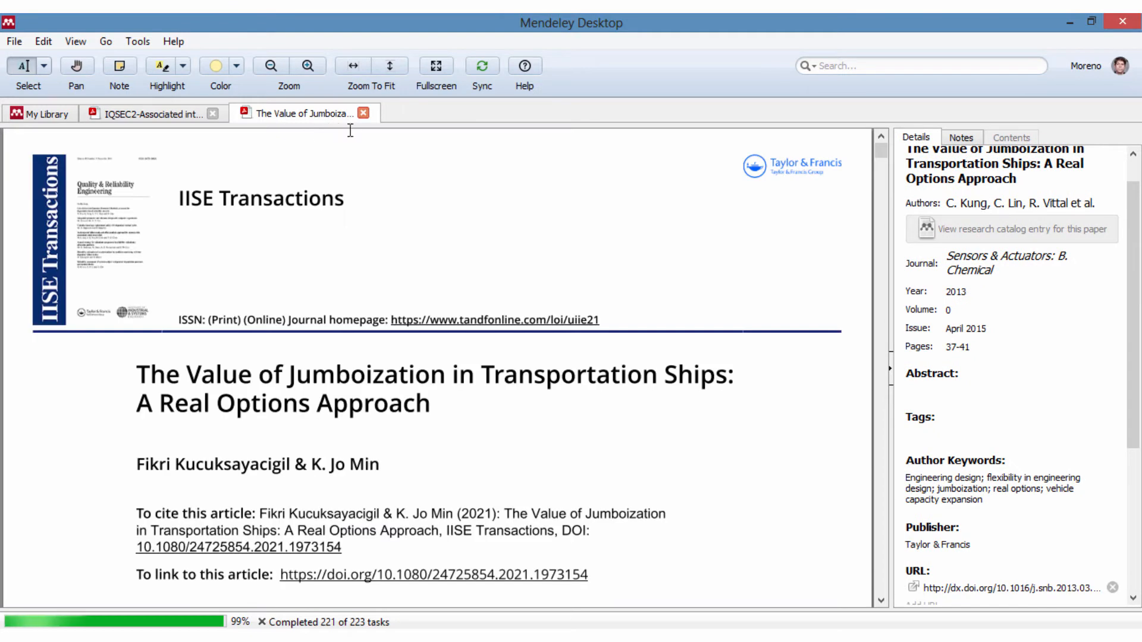
pyautogui.click(40, 114)
pyautogui.click(66, 155)
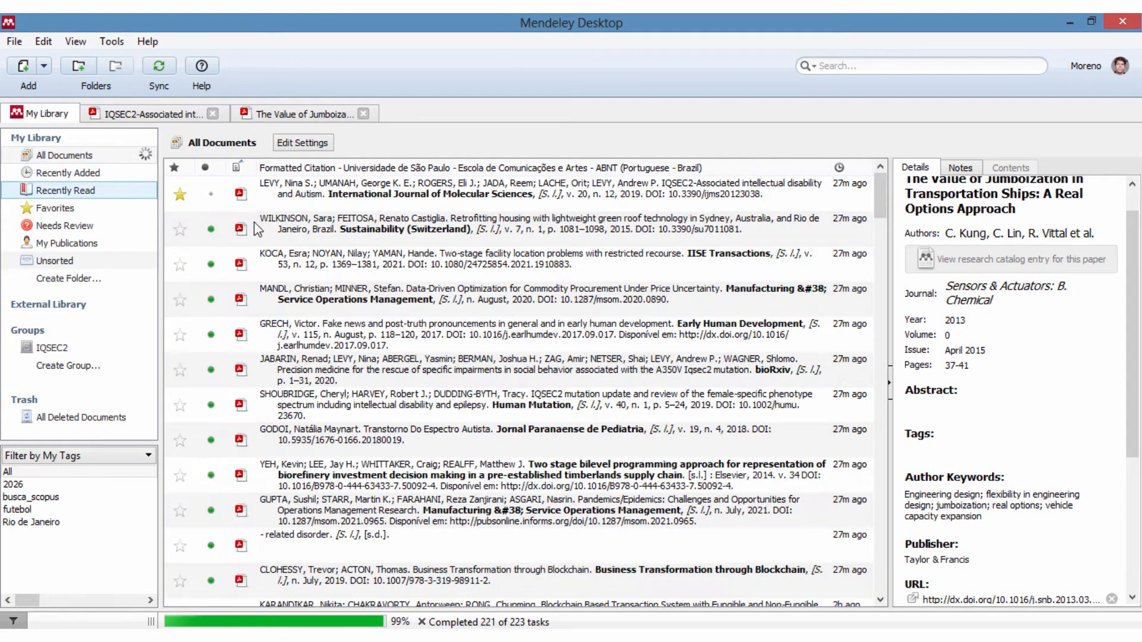
# - Mark the green roof retrofitting paper as read, and open the two-stage facility location paper's PDF before returning to the library
pyautogui.click(215, 230)
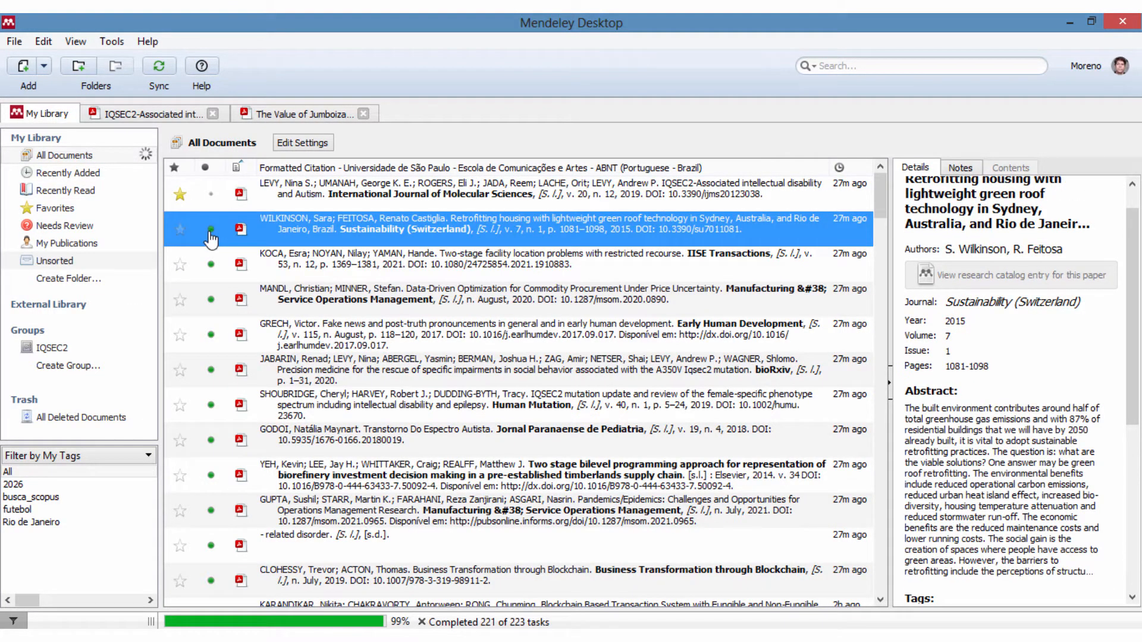
pyautogui.click(210, 229)
pyautogui.doubleClick(213, 267)
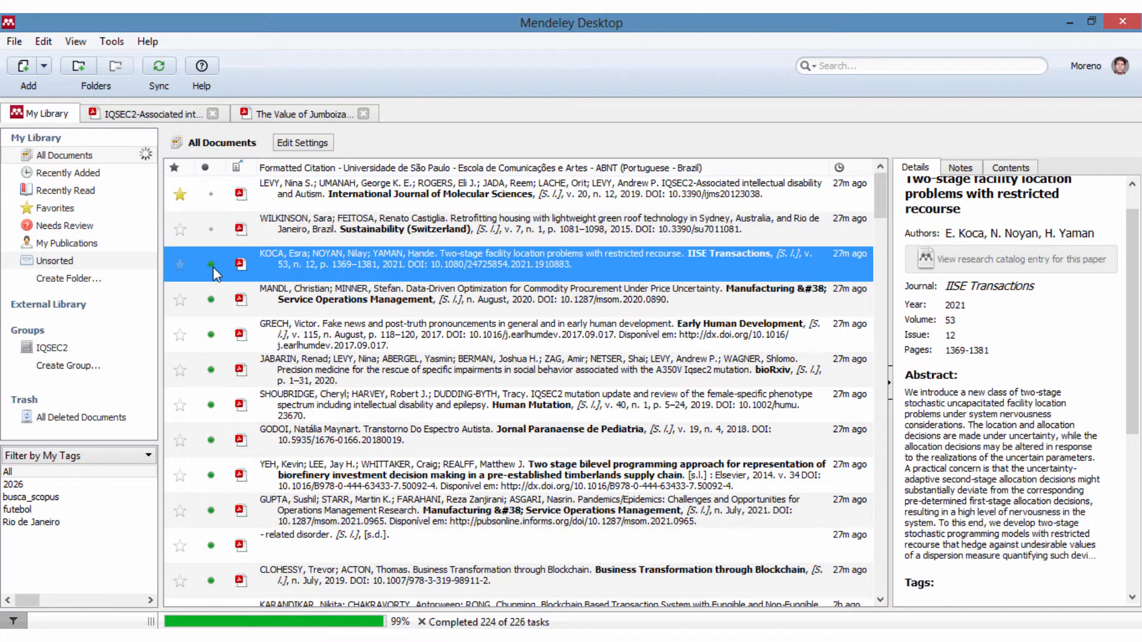
pyautogui.click(56, 118)
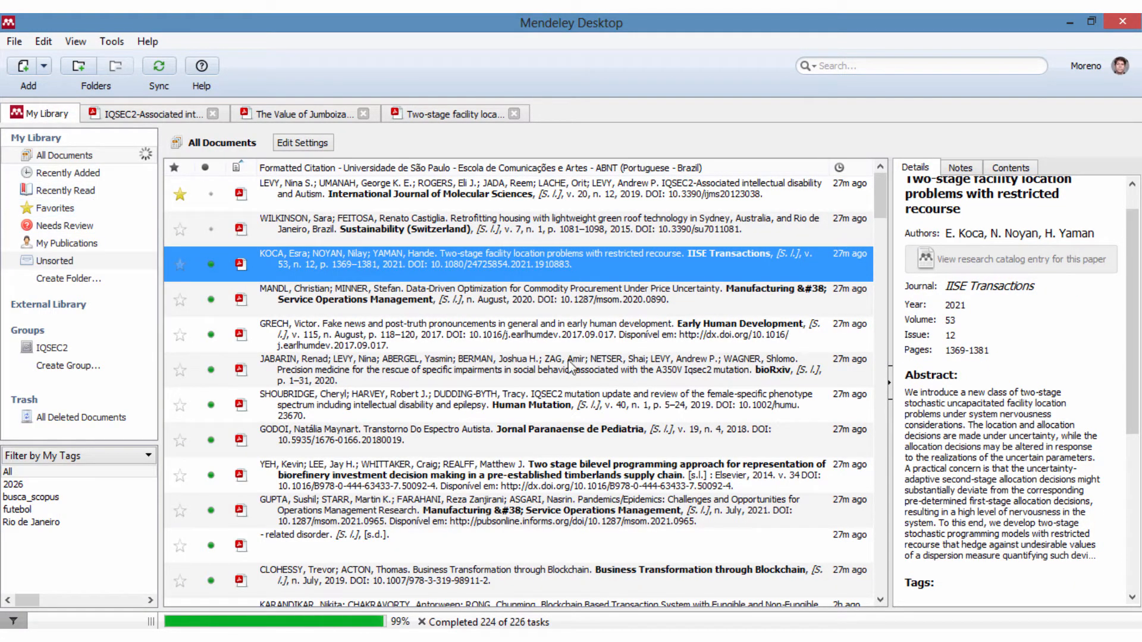
# - Open the PDF of the green roof retrofitting paper, close it and return to the library
pyautogui.click(193, 237)
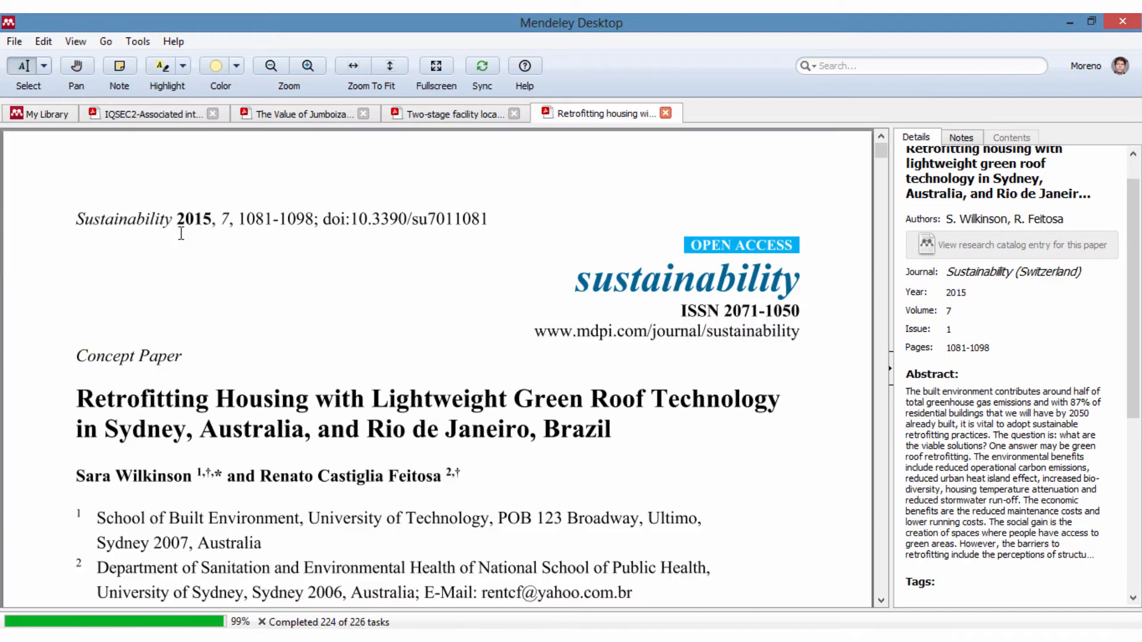
pyautogui.doubleClick(179, 230)
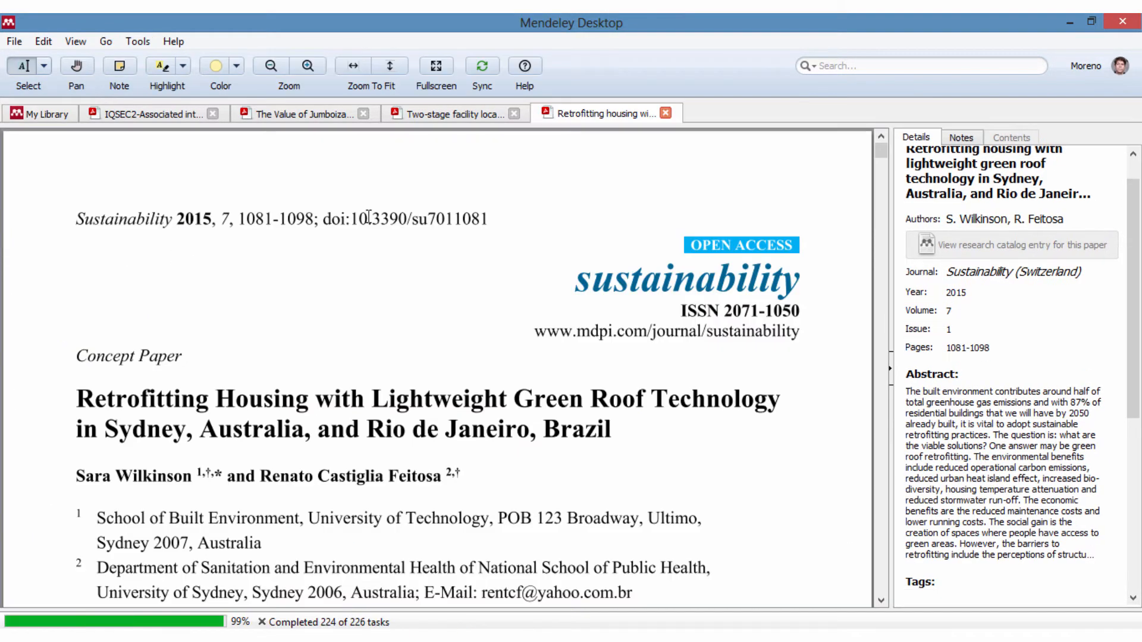
pyautogui.click(665, 113)
pyautogui.click(43, 113)
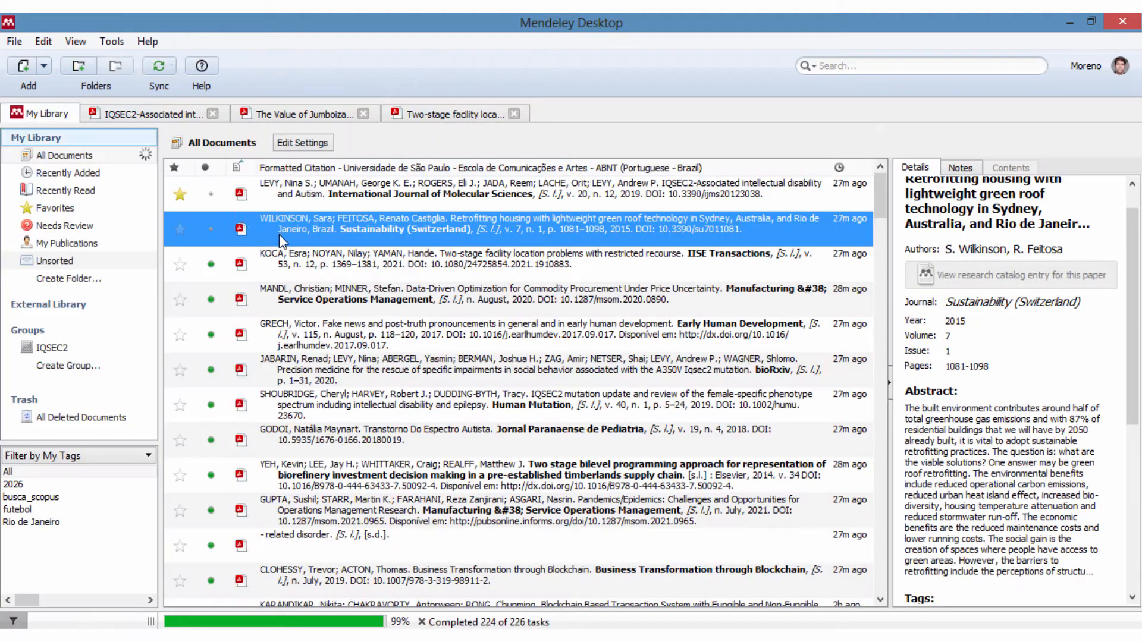
# - View the Favorites collection and browse the papers with attached files among all documents
pyautogui.click(66, 208)
pyautogui.click(81, 160)
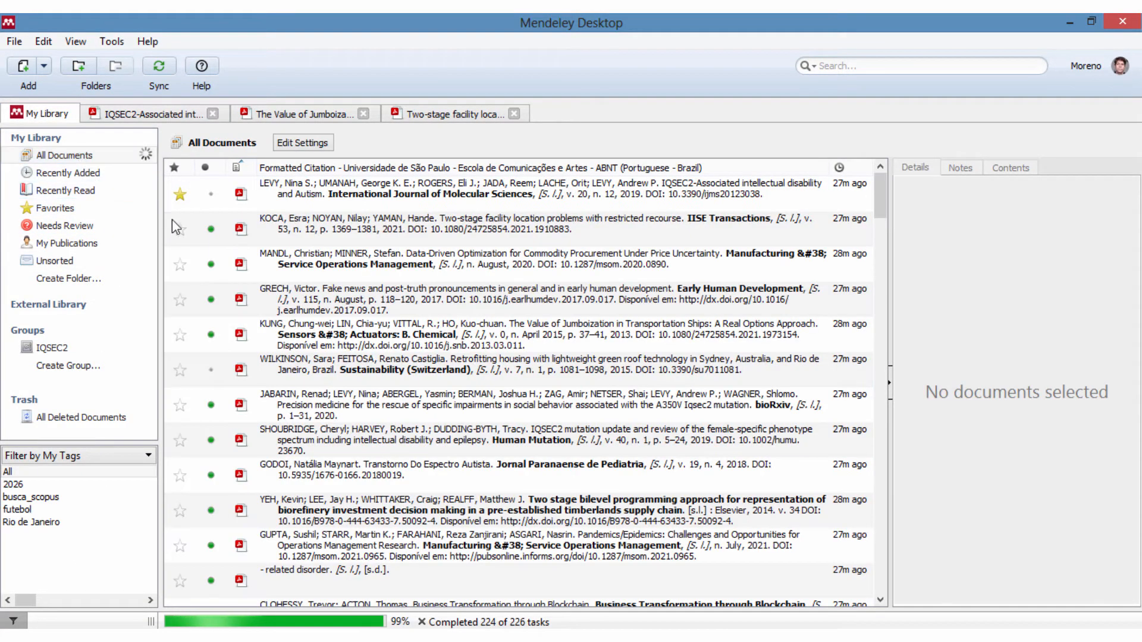
pyautogui.click(183, 233)
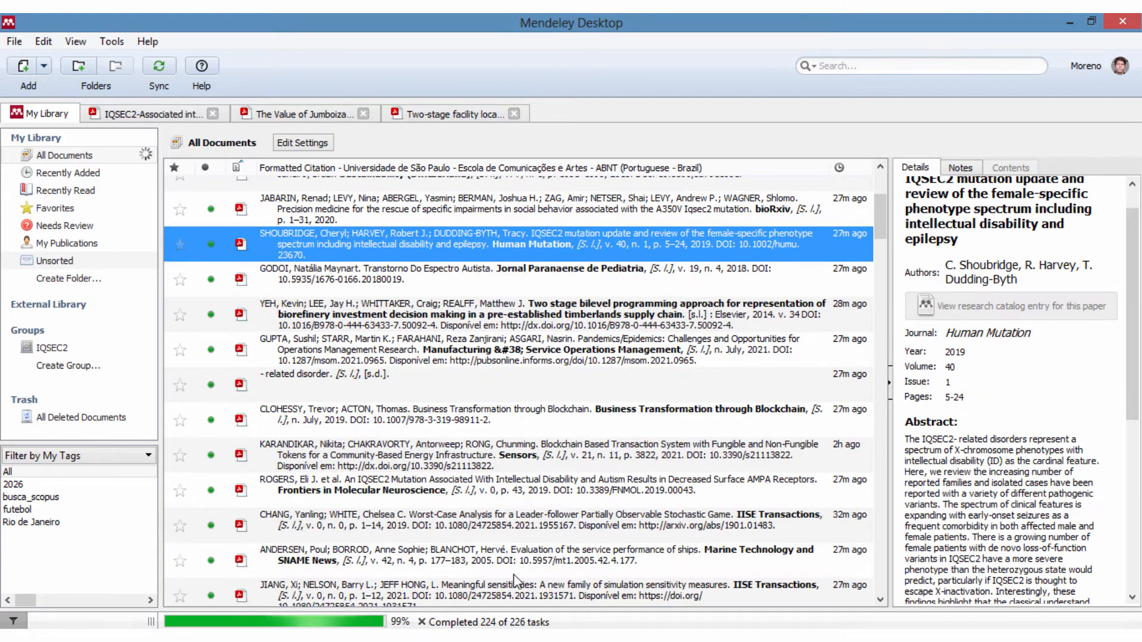
pyautogui.scroll(3, 365, 387)
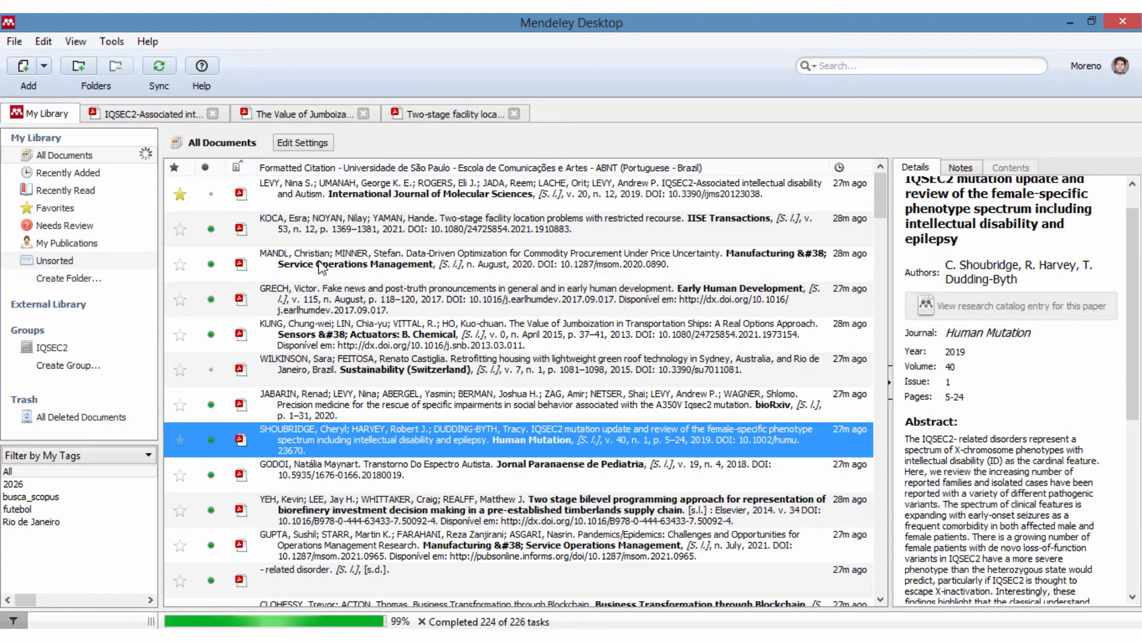
# - Close all open PDFs and mark the two-stage facility location paper as a favorite
pyautogui.click(512, 112)
pyautogui.click(515, 113)
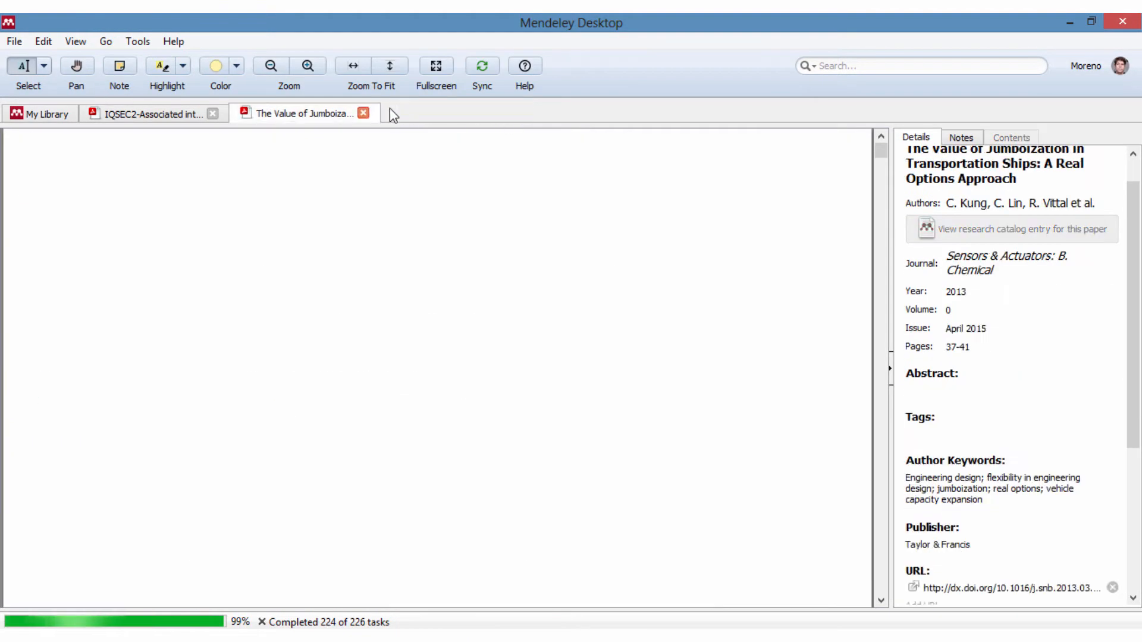
pyautogui.click(364, 114)
pyautogui.click(212, 112)
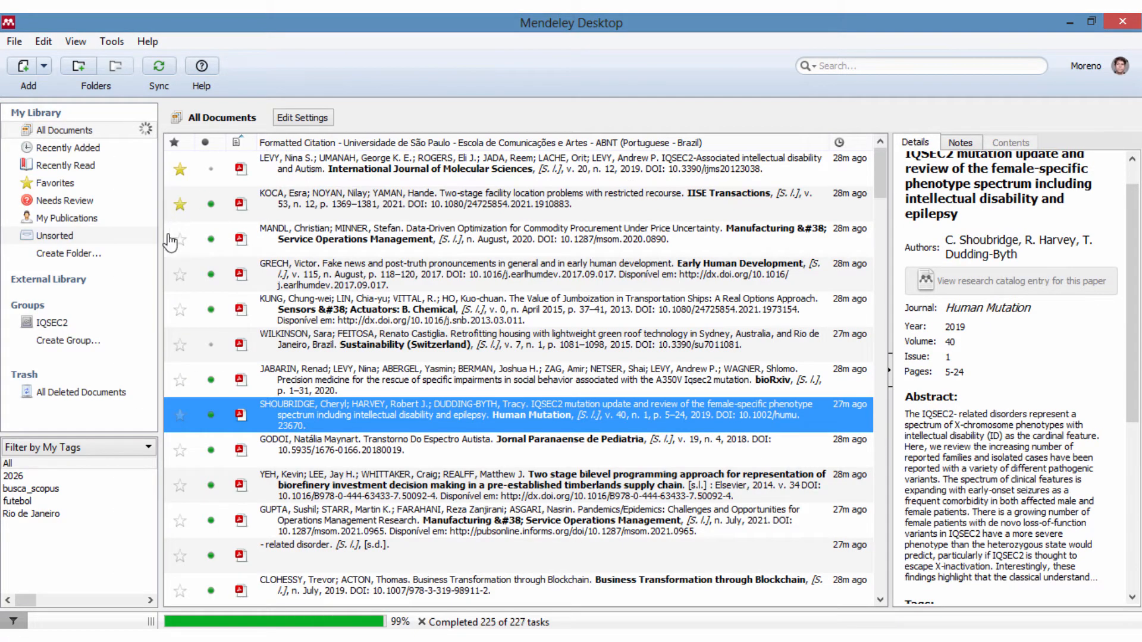
# - Open the two-stage facility location paper's PDF and look through its title page, abstract and introduction
pyautogui.doubleClick(511, 208)
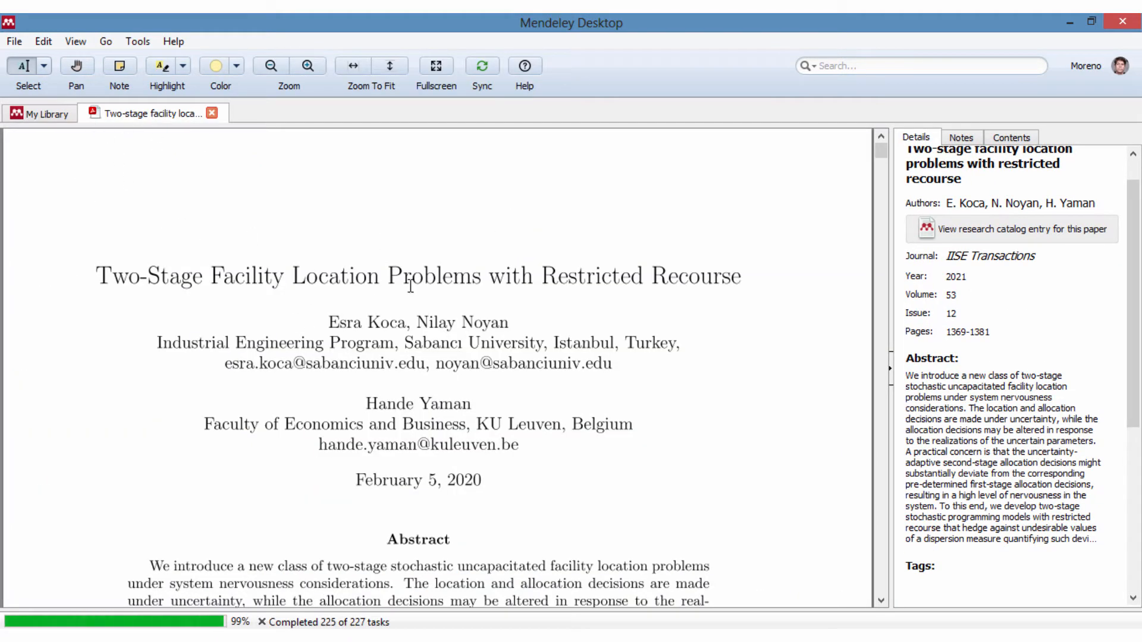
pyautogui.scroll(-5, 475, 293)
pyautogui.scroll(1, 568, 345)
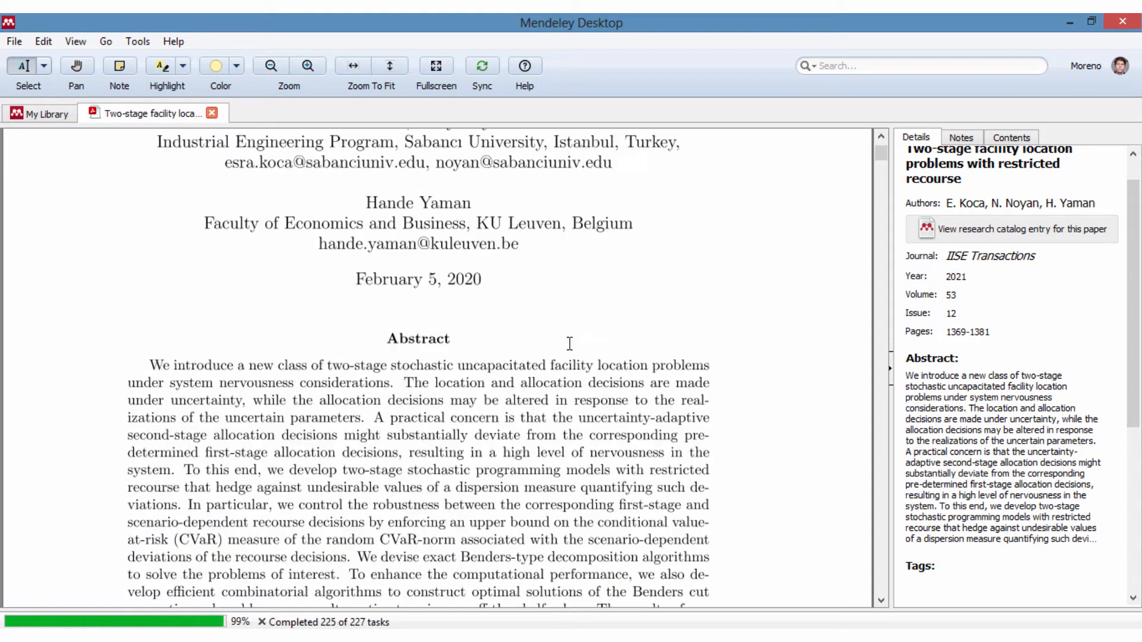
pyautogui.scroll(-1, 568, 355)
pyautogui.scroll(5, 745, 331)
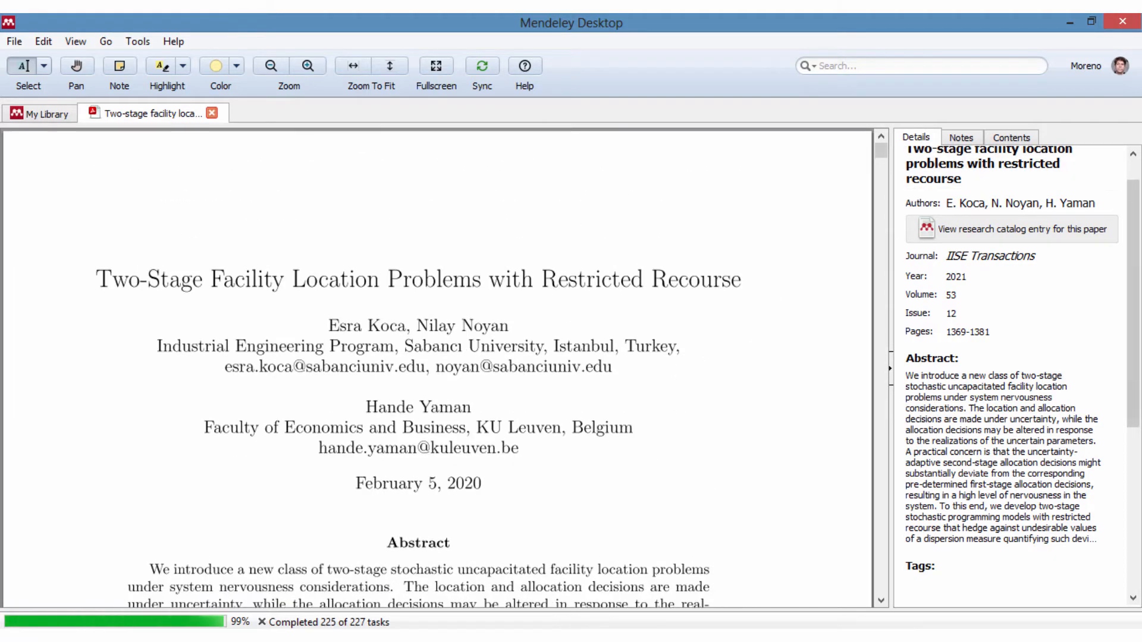
pyautogui.scroll(-4, 520, 381)
pyautogui.scroll(4, 541, 391)
pyautogui.scroll(-8, 416, 392)
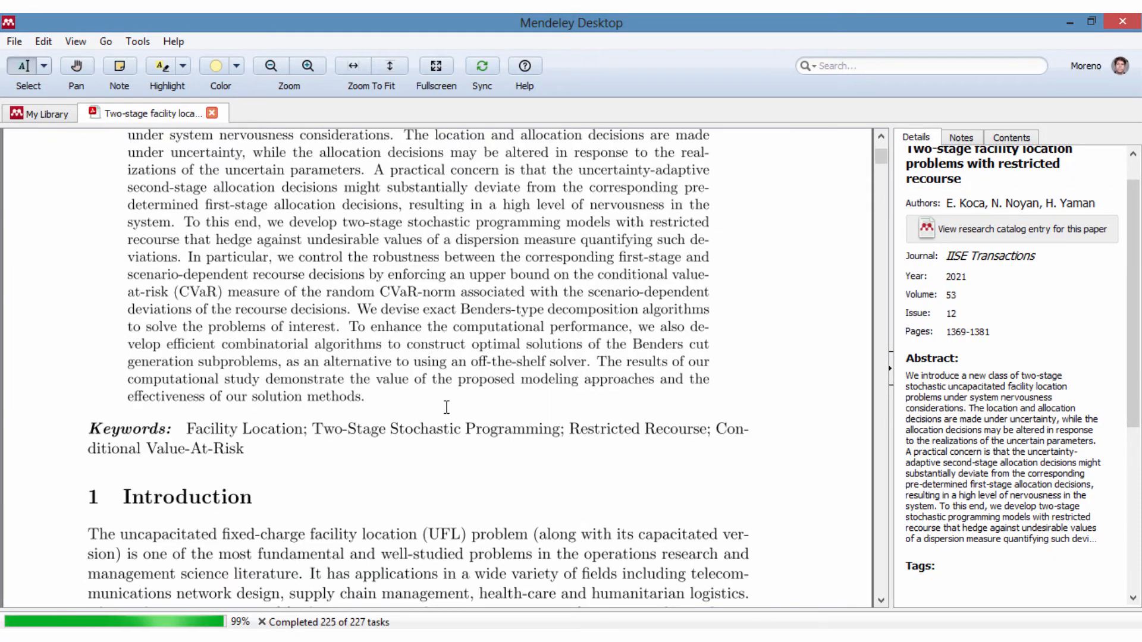
pyautogui.scroll(4, 446, 409)
pyautogui.scroll(-2, 446, 409)
pyautogui.scroll(2, 449, 392)
pyautogui.scroll(-2, 411, 406)
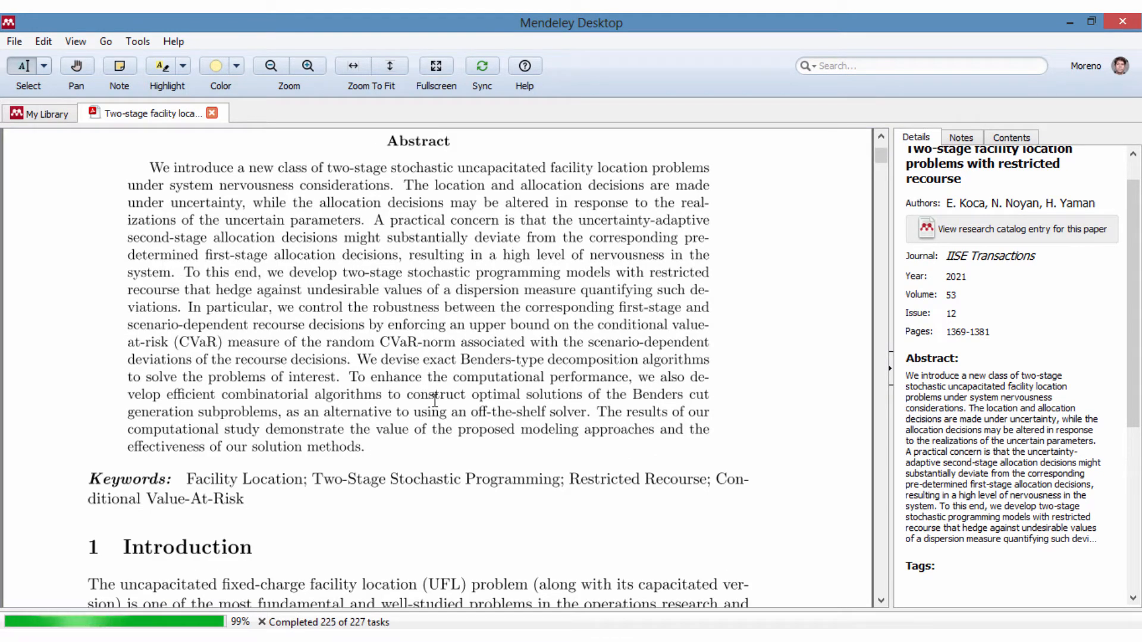
pyautogui.scroll(6, 628, 324)
pyautogui.scroll(-16, 666, 319)
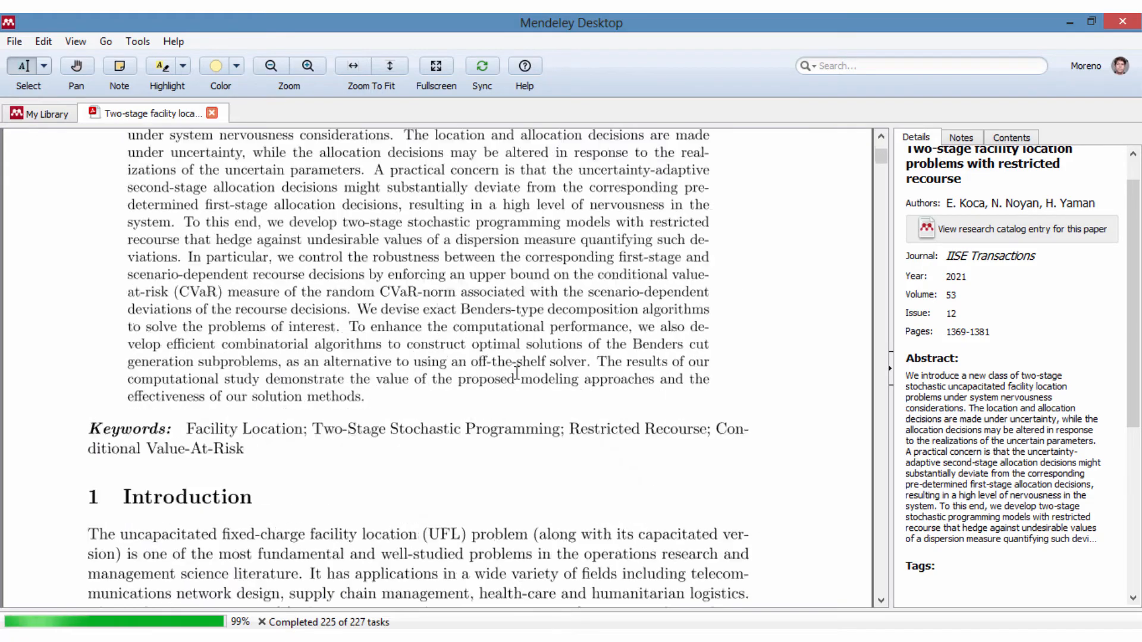
pyautogui.scroll(-12, 428, 393)
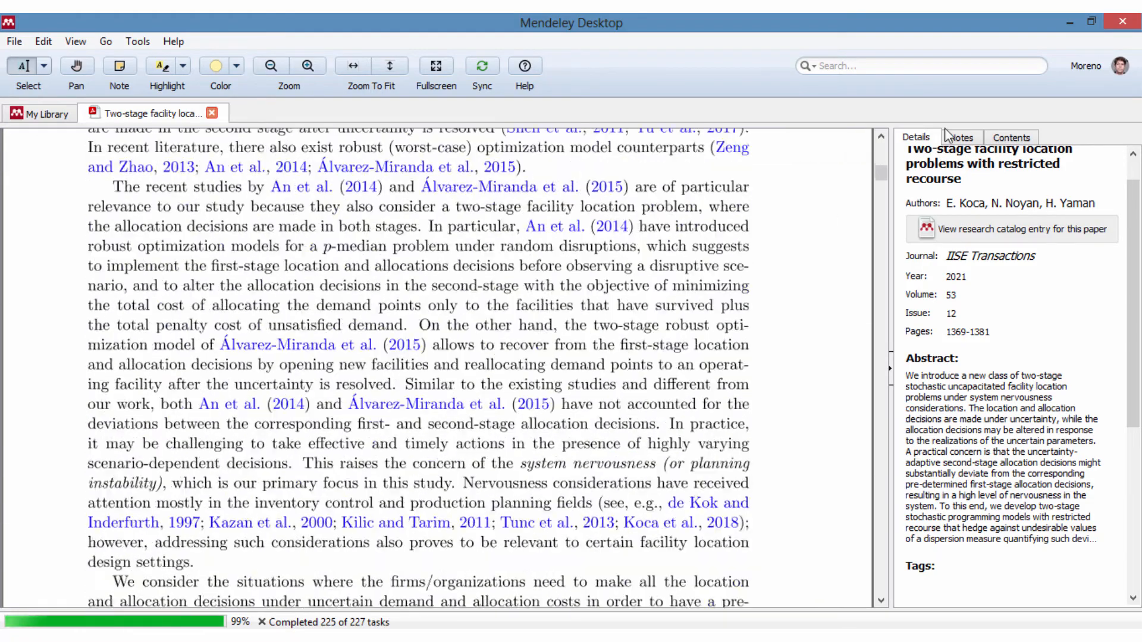
pyautogui.scroll(10, 684, 290)
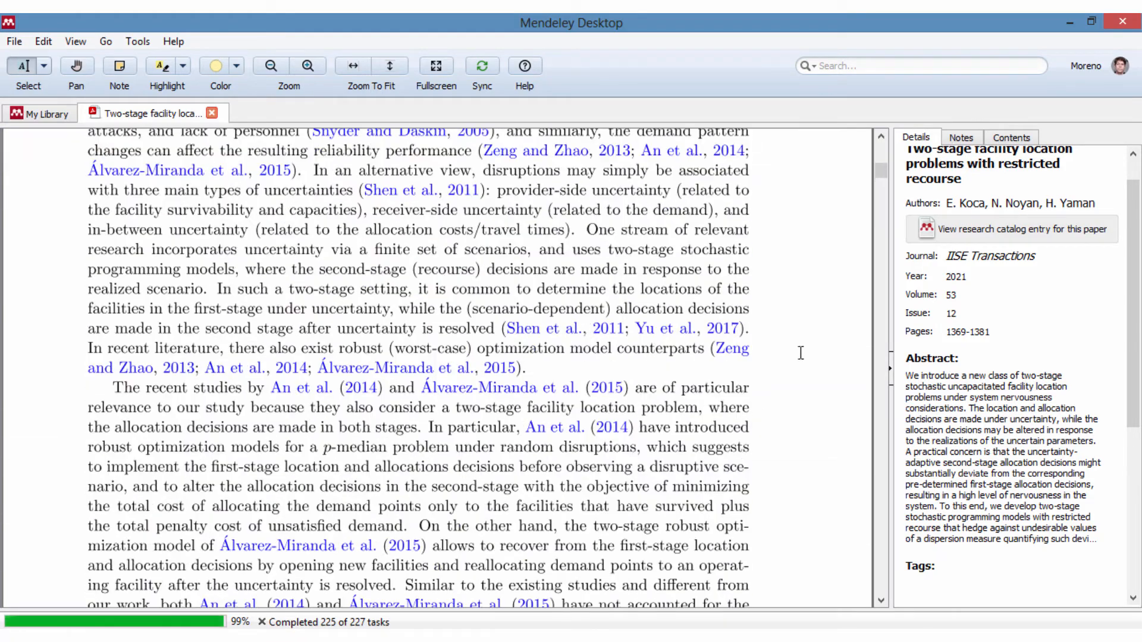
# - Highlight in yellow the passage from "In case of a disaster" to "the uncertainty is resolved." on the page after page 2
pyautogui.moveTo(884, 175); pyautogui.dragTo(880, 150)
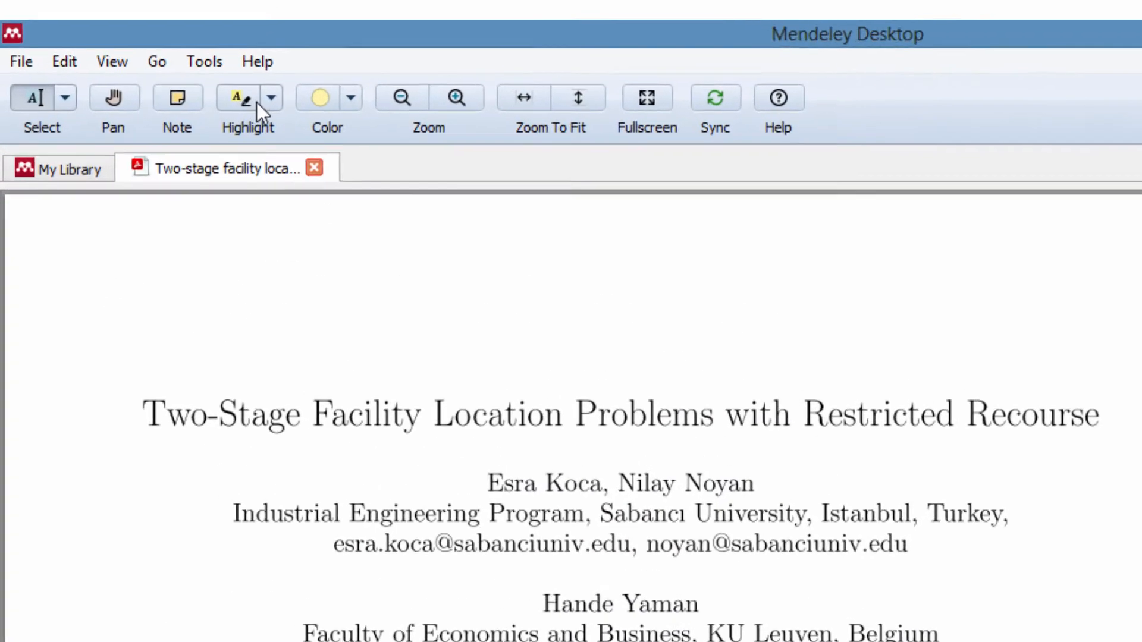
pyautogui.click(182, 65)
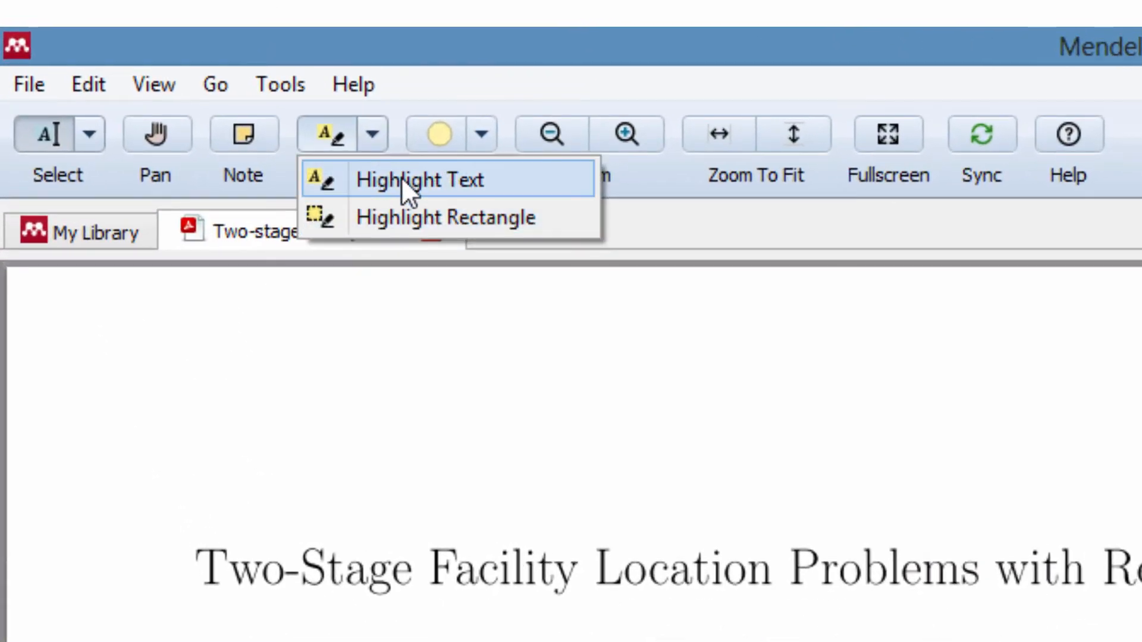
pyautogui.click(465, 179)
pyautogui.scroll(-5, 571, 416)
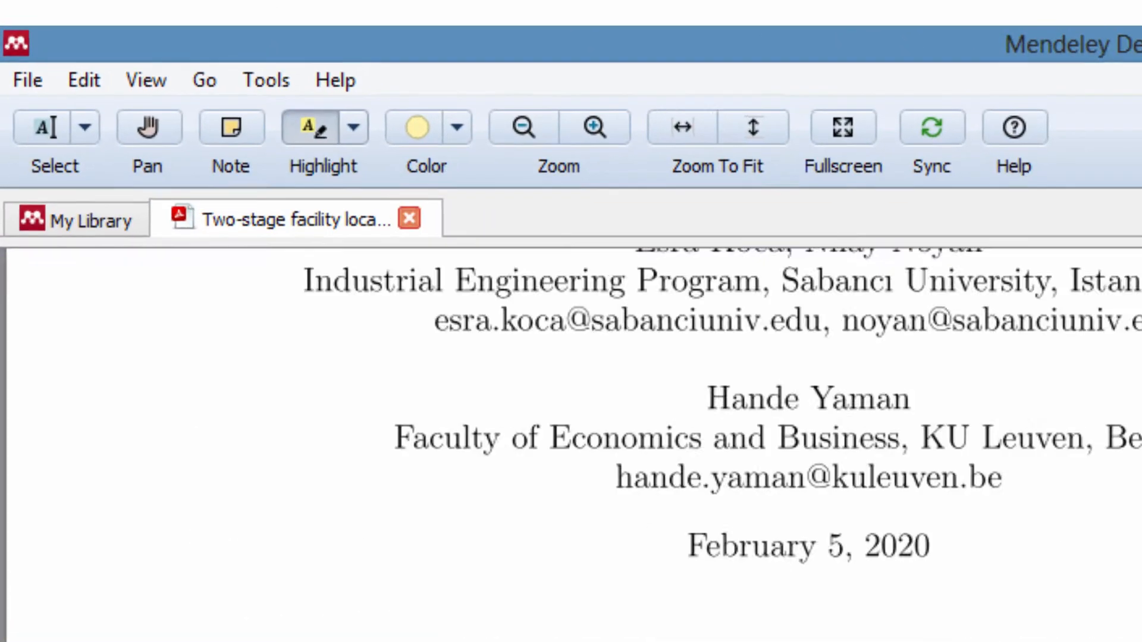
pyautogui.scroll(-15, 850, 639)
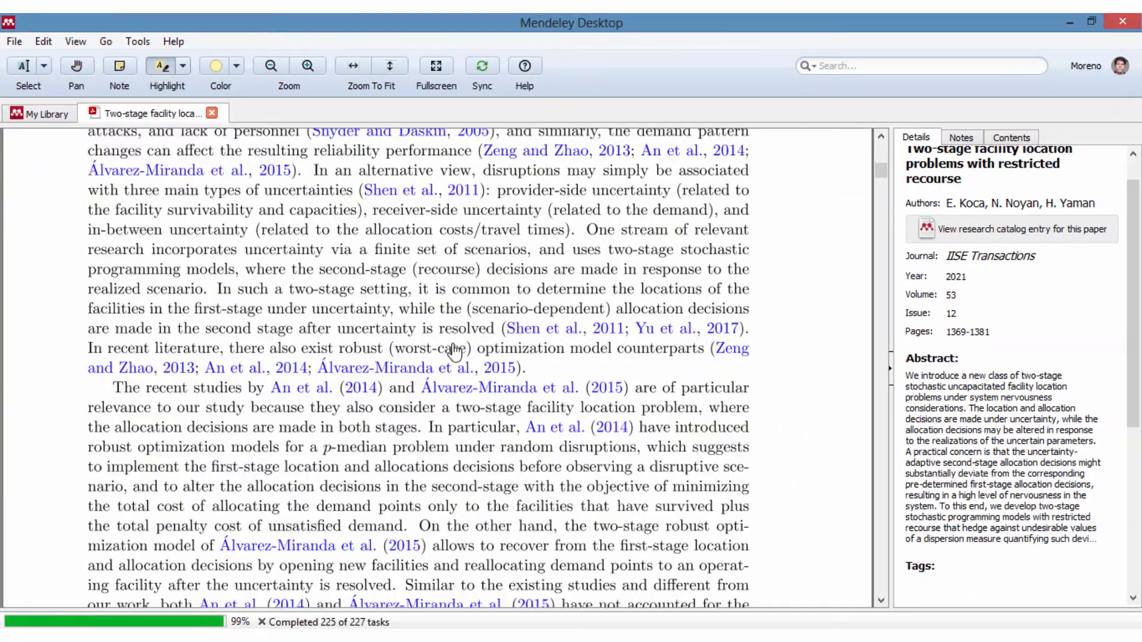
pyautogui.scroll(-15, 456, 352)
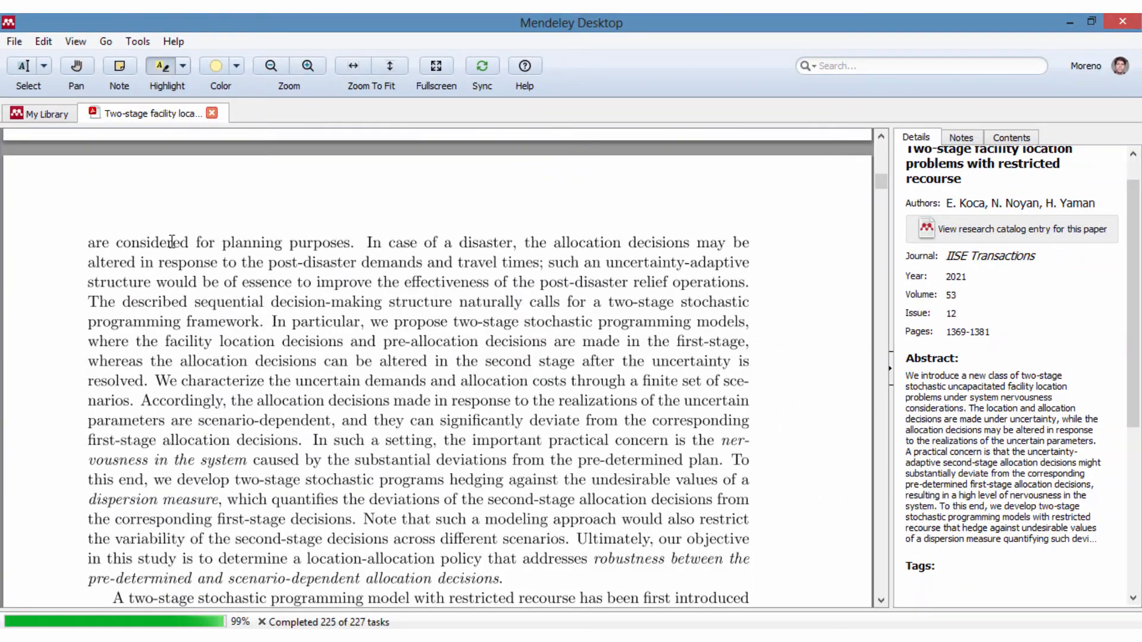
pyautogui.moveTo(367, 242); pyautogui.dragTo(147, 382)
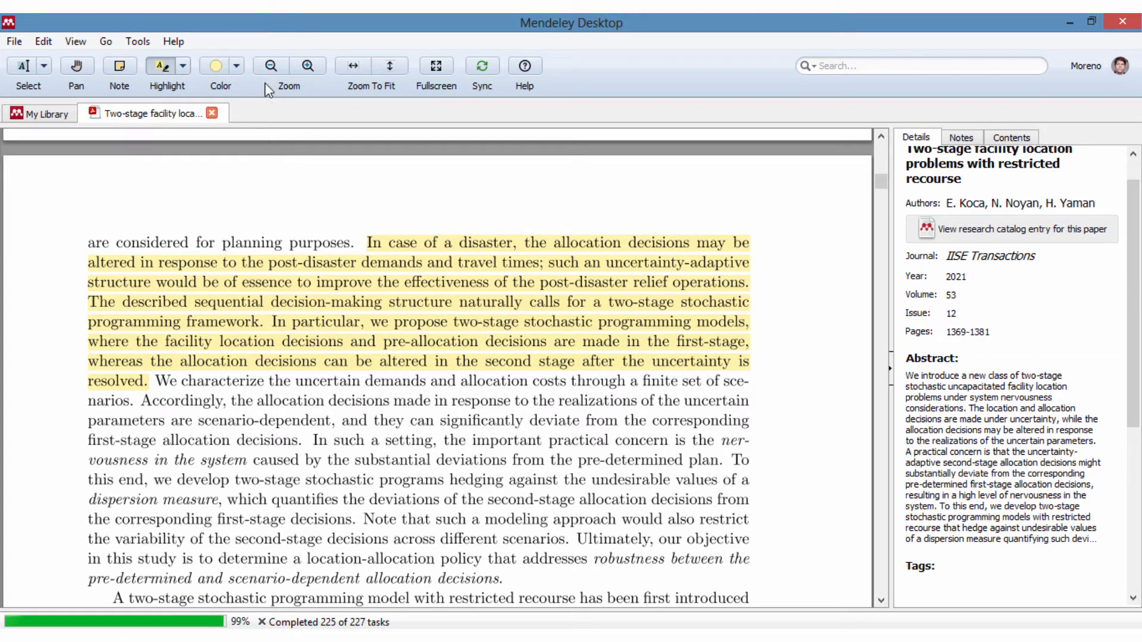
# - Highlight in red the passage from "In such a setting, the important practical concern" to "across different scenarios."
pyautogui.scroll(-3, 427, 313)
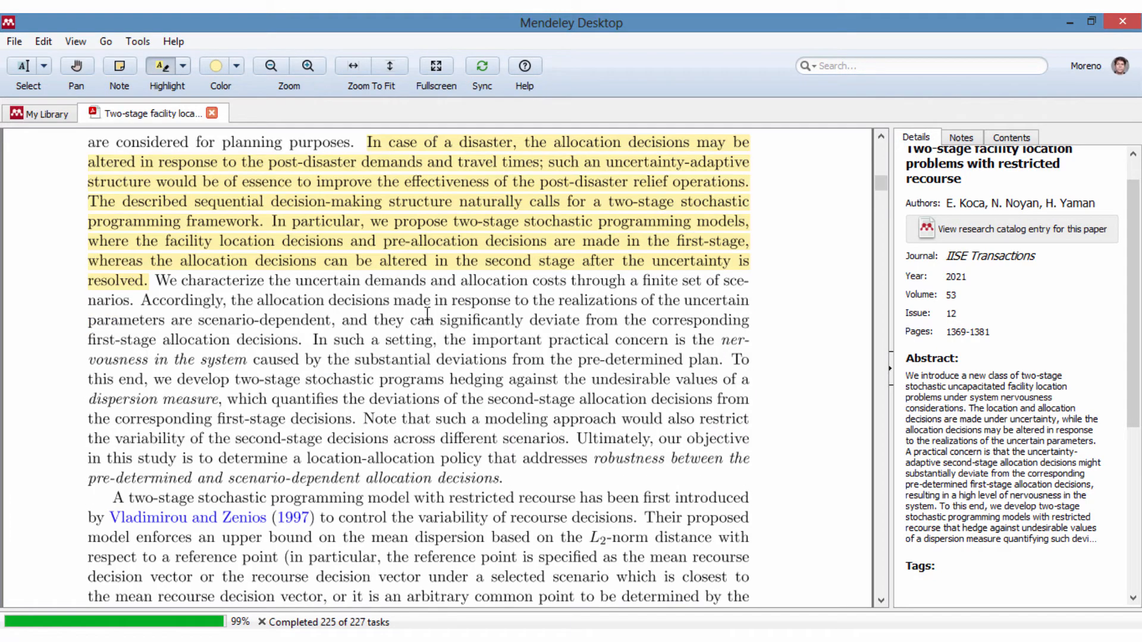
pyautogui.click(234, 66)
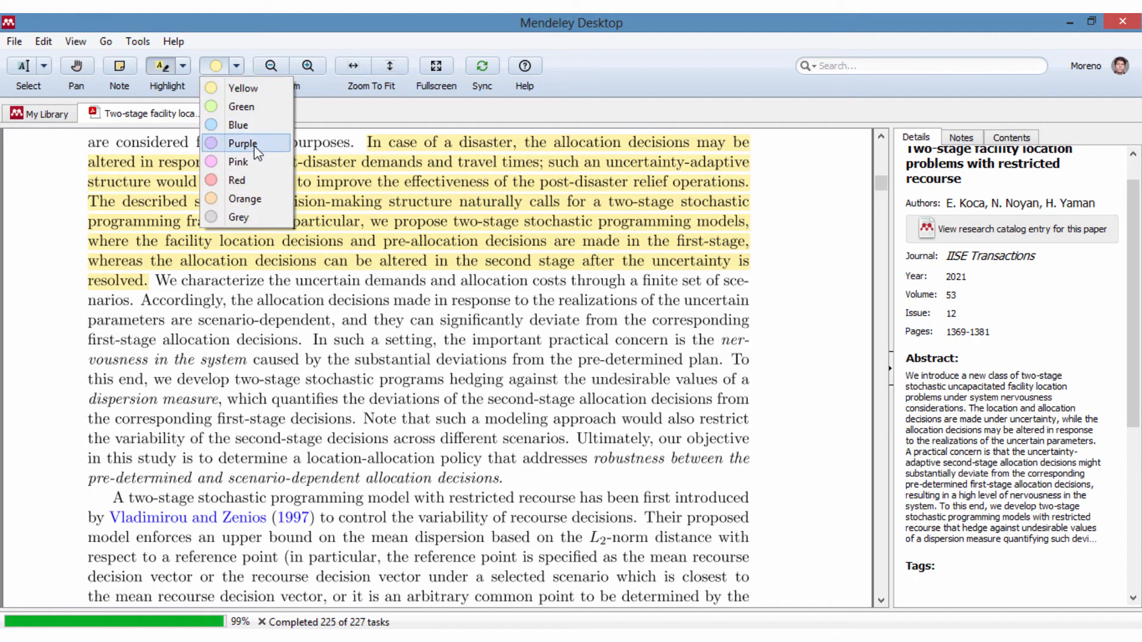
pyautogui.click(248, 185)
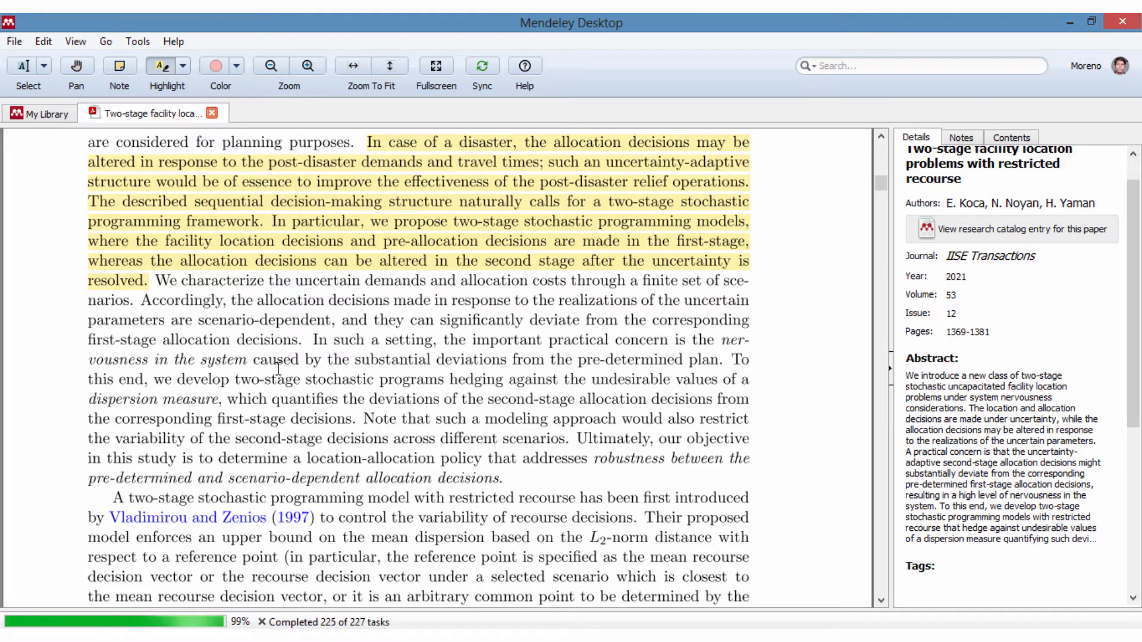
pyautogui.moveTo(350, 348); pyautogui.dragTo(572, 441)
pyautogui.scroll(8, 683, 402)
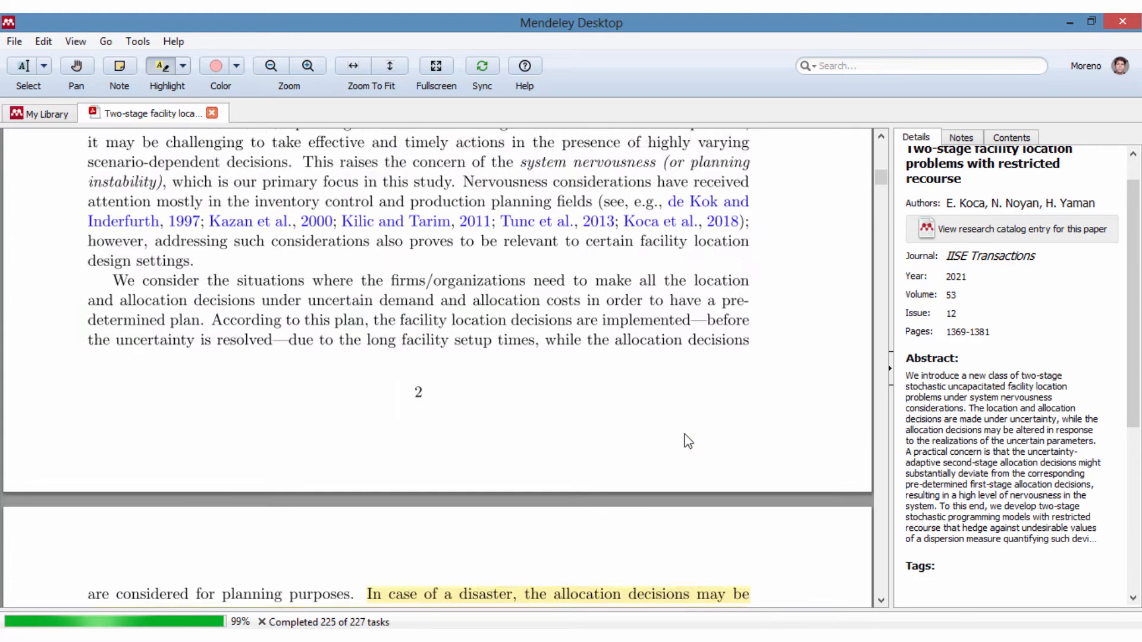
pyautogui.scroll(-10, 683, 438)
pyautogui.scroll(3, 625, 402)
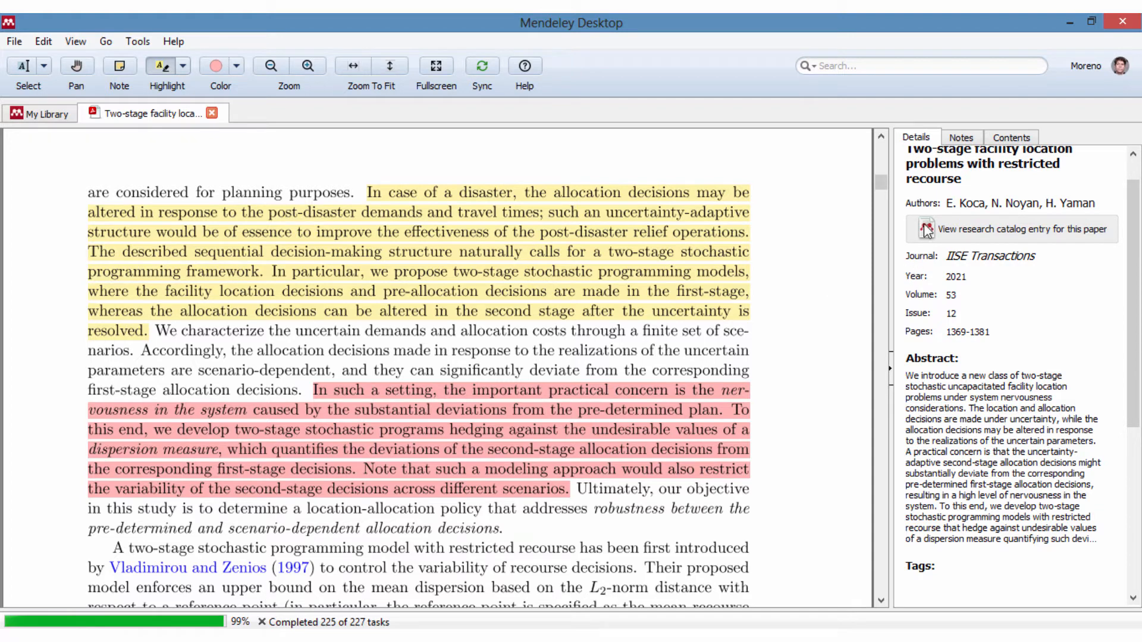
# - Look through the paper's notes, details and embedded table of contents
pyautogui.click(962, 142)
pyautogui.click(933, 141)
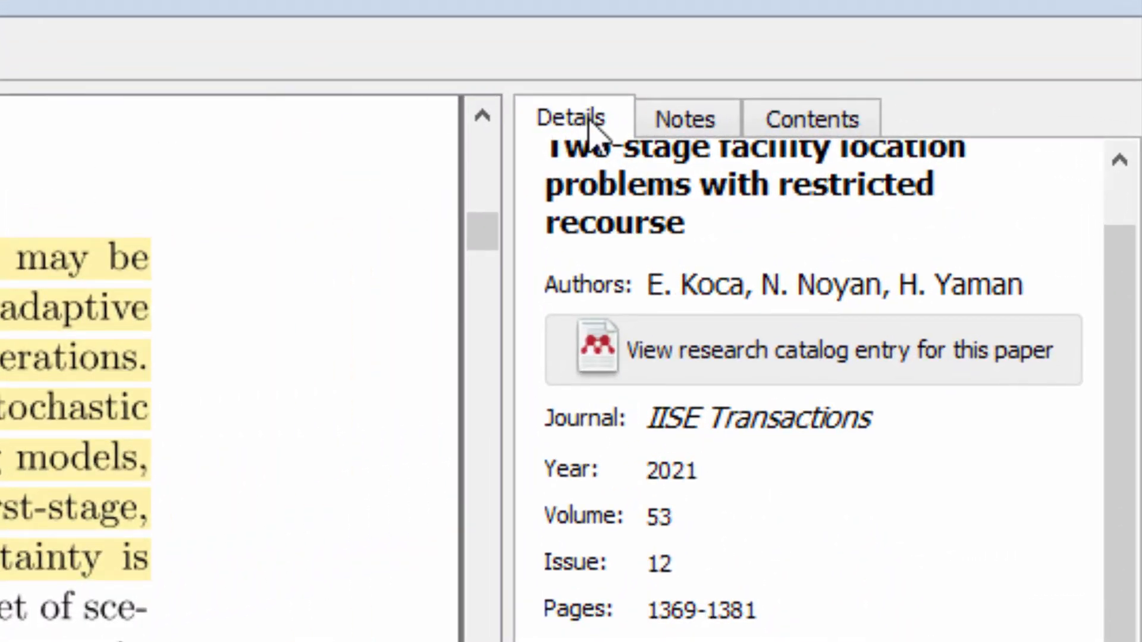
pyautogui.click(666, 122)
pyautogui.click(774, 130)
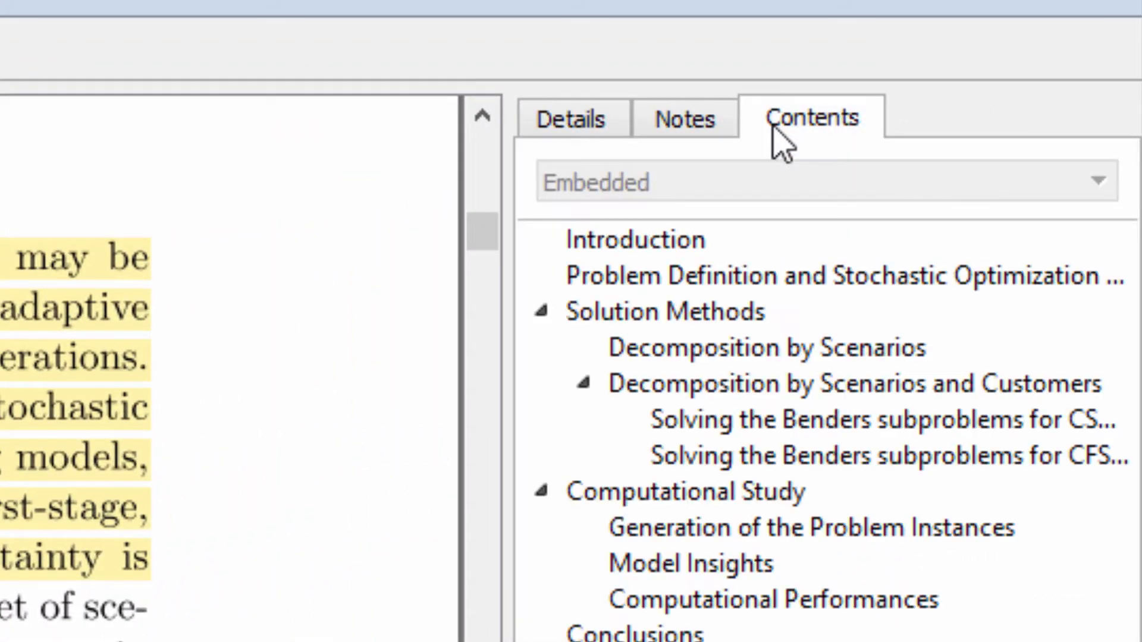
pyautogui.click(622, 276)
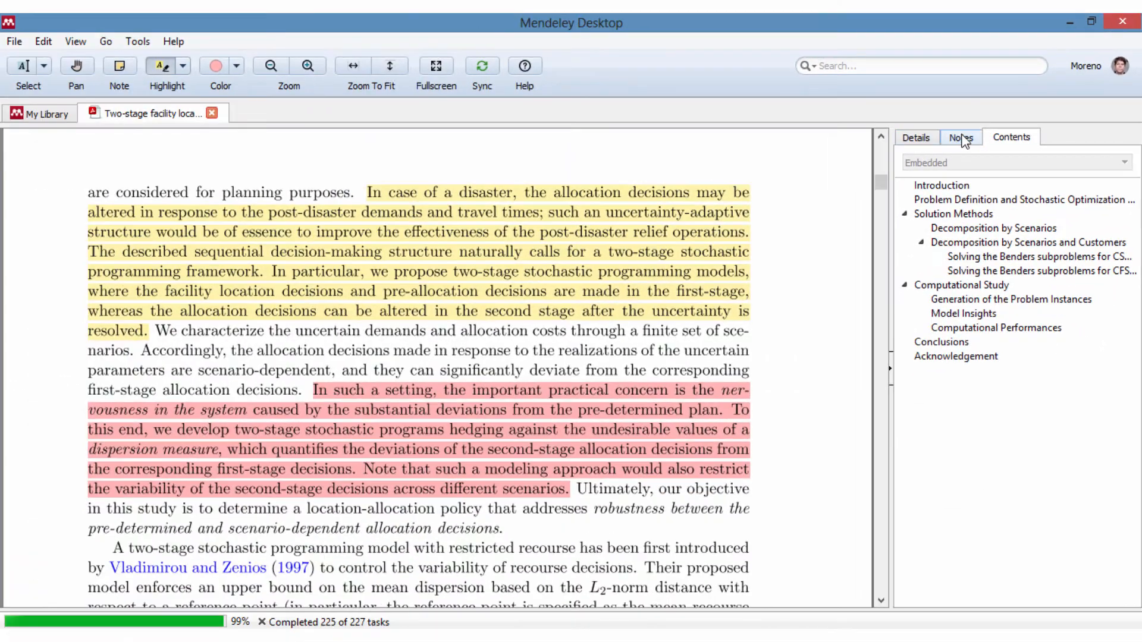
# - Write the general note "Esse artigo trata de tal tal coisa que importante para a parte de métodos." for the paper
pyautogui.click(962, 138)
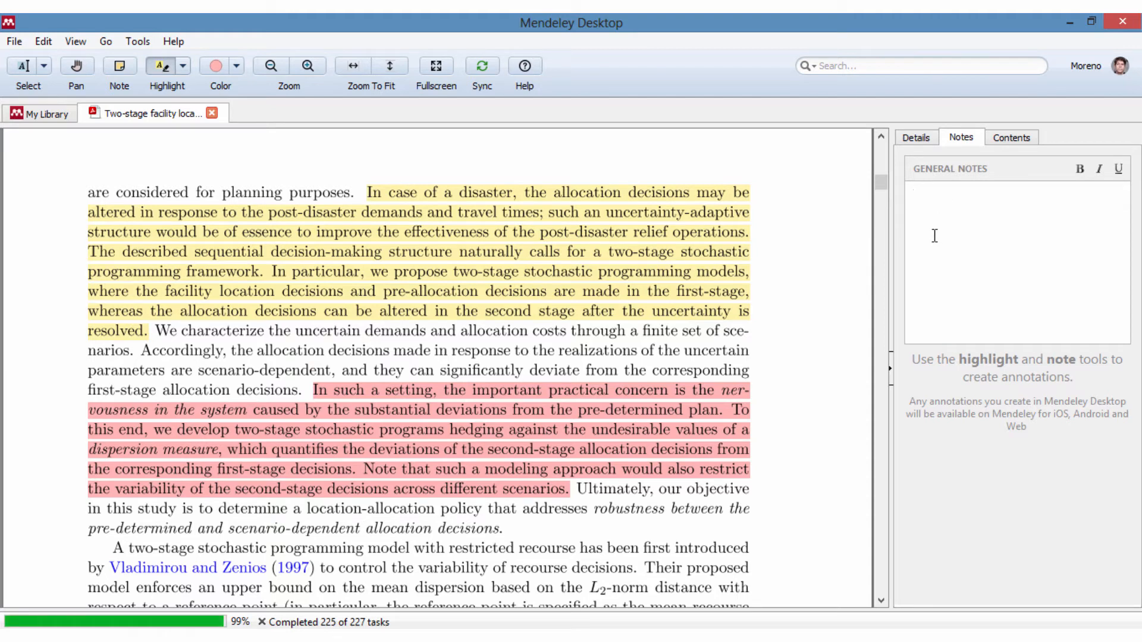
pyautogui.write('Esse artigo trata de tal tal ')
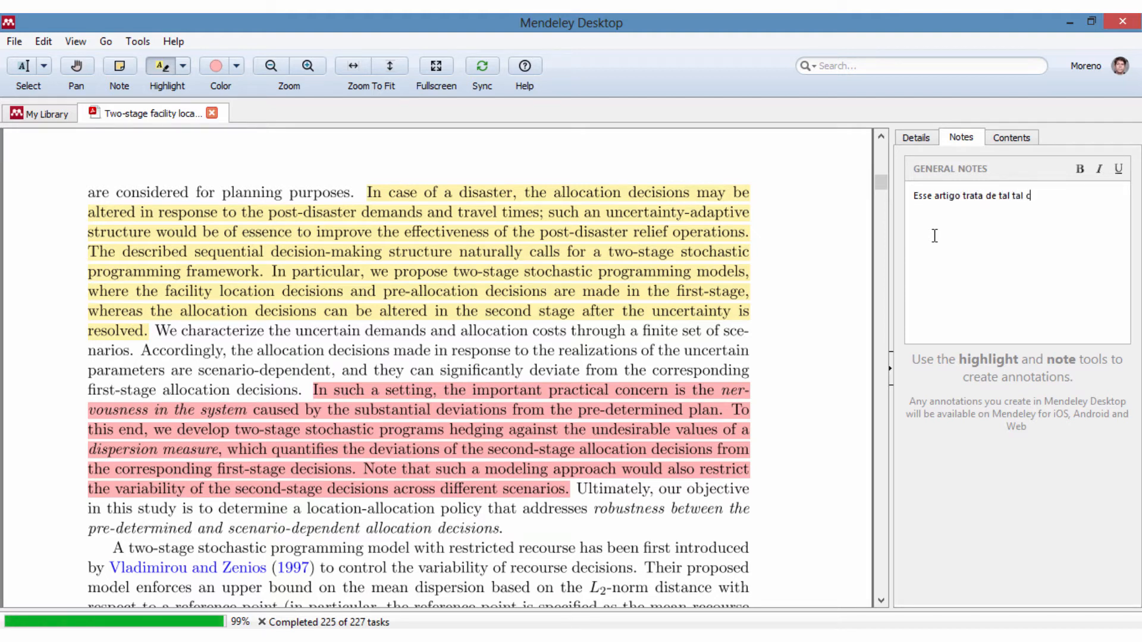
pyautogui.write('coisa que importan')
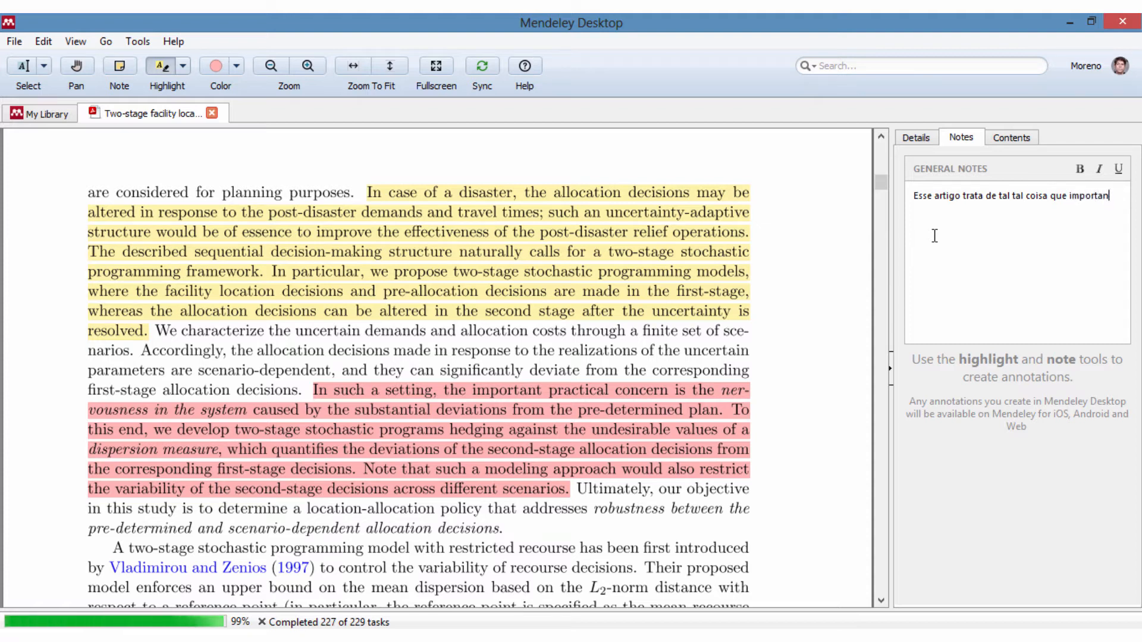
pyautogui.write('te para a parte')
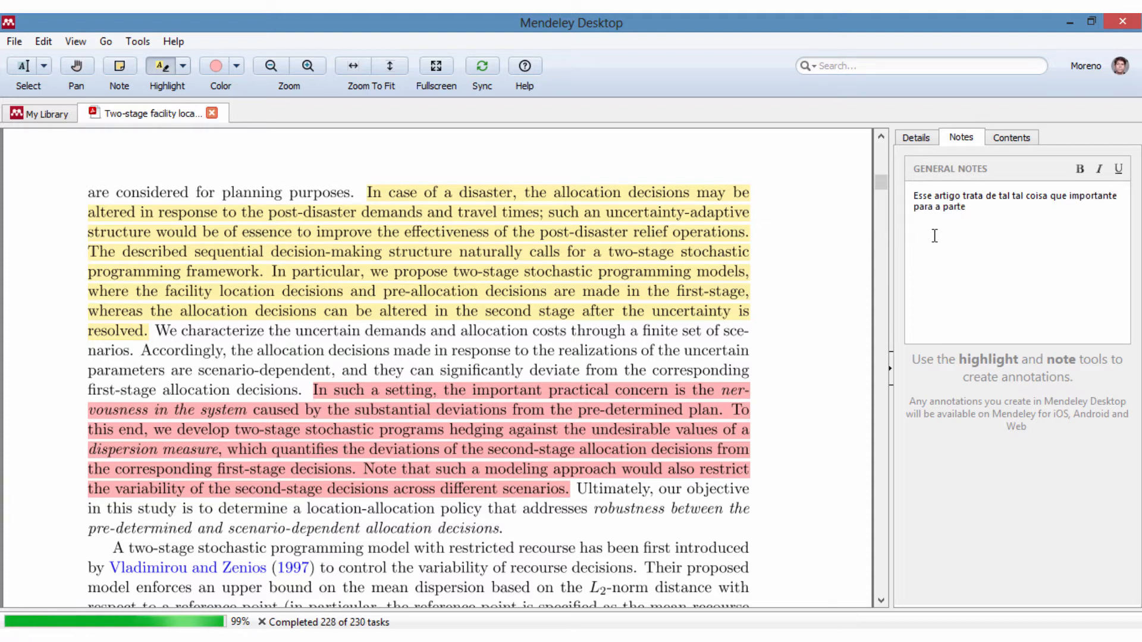
pyautogui.write(' de métodos.')
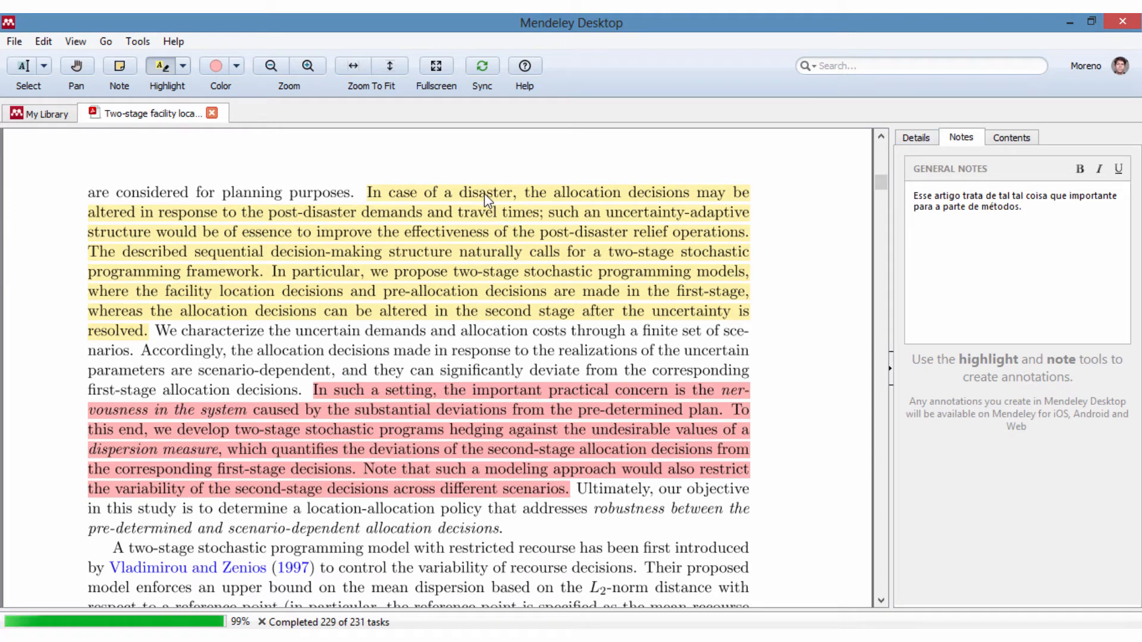
pyautogui.click(929, 139)
pyautogui.click(961, 137)
# - Place a red note annotation in the restricted recourse paragraph, beside the sentence mentioning the L2-norm distance
pyautogui.scroll(-6, 565, 294)
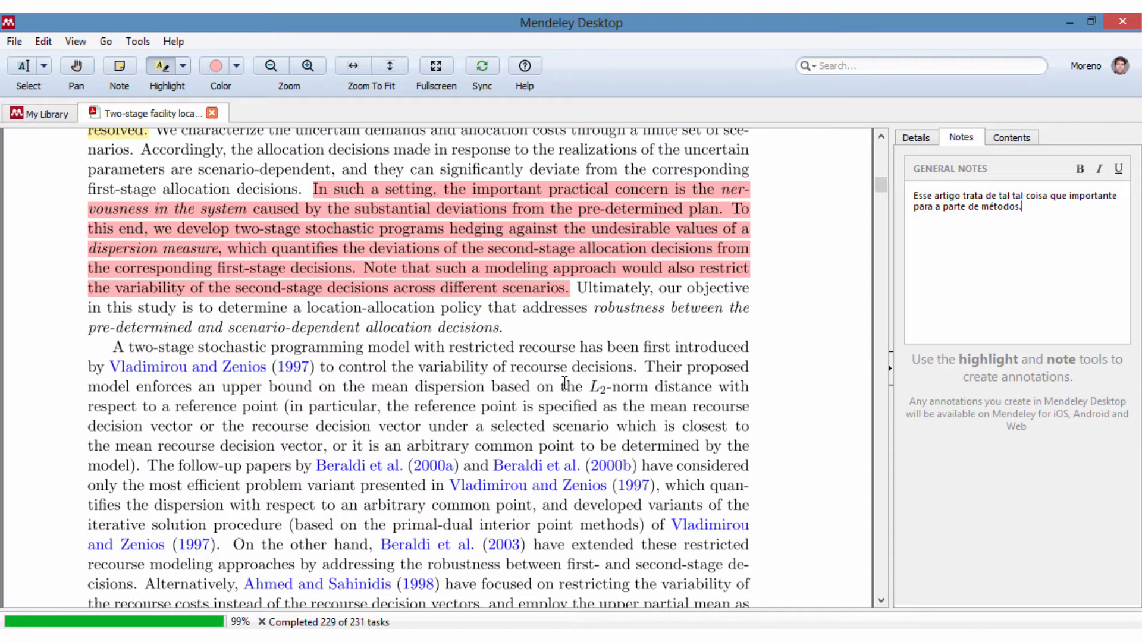
pyautogui.scroll(3, 565, 383)
pyautogui.scroll(3, 467, 303)
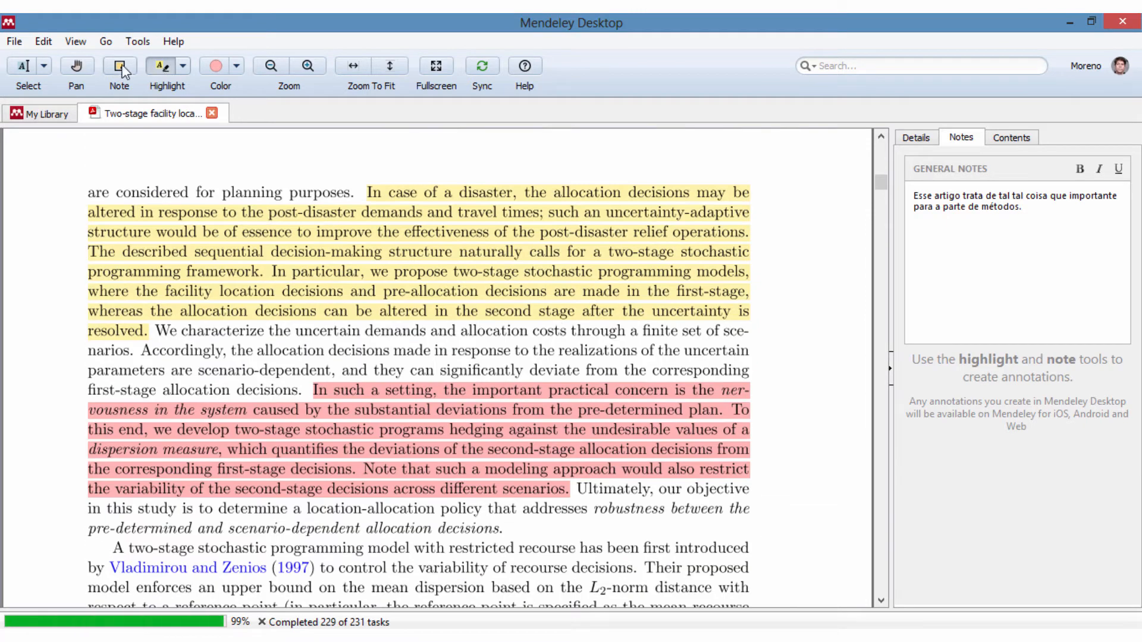
pyautogui.click(183, 66)
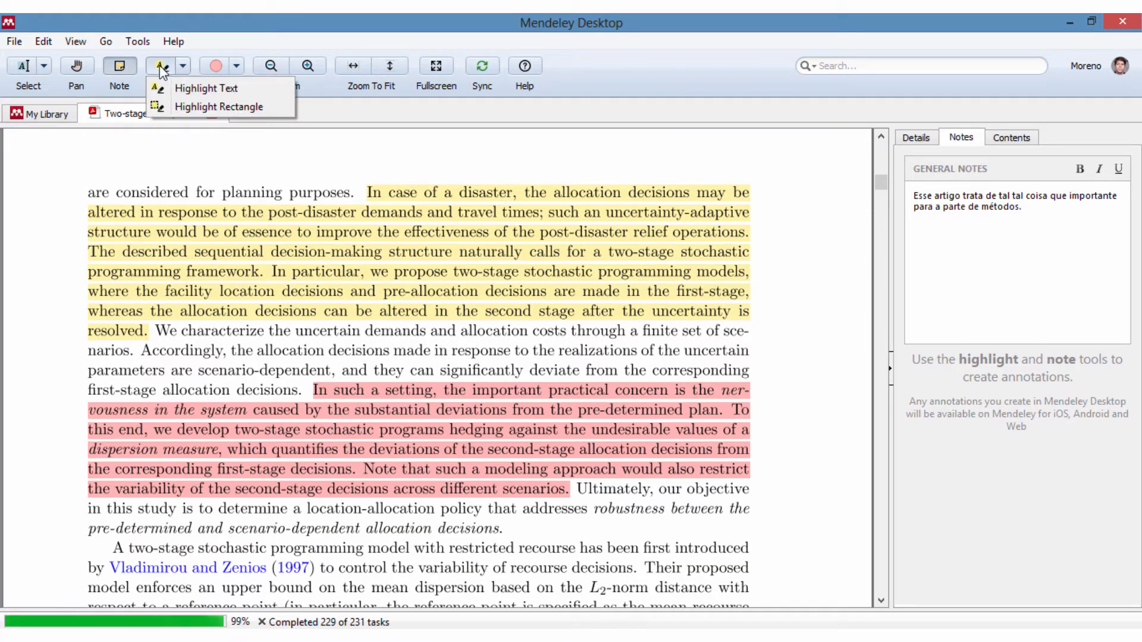
pyautogui.click(119, 66)
pyautogui.scroll(-10, 527, 257)
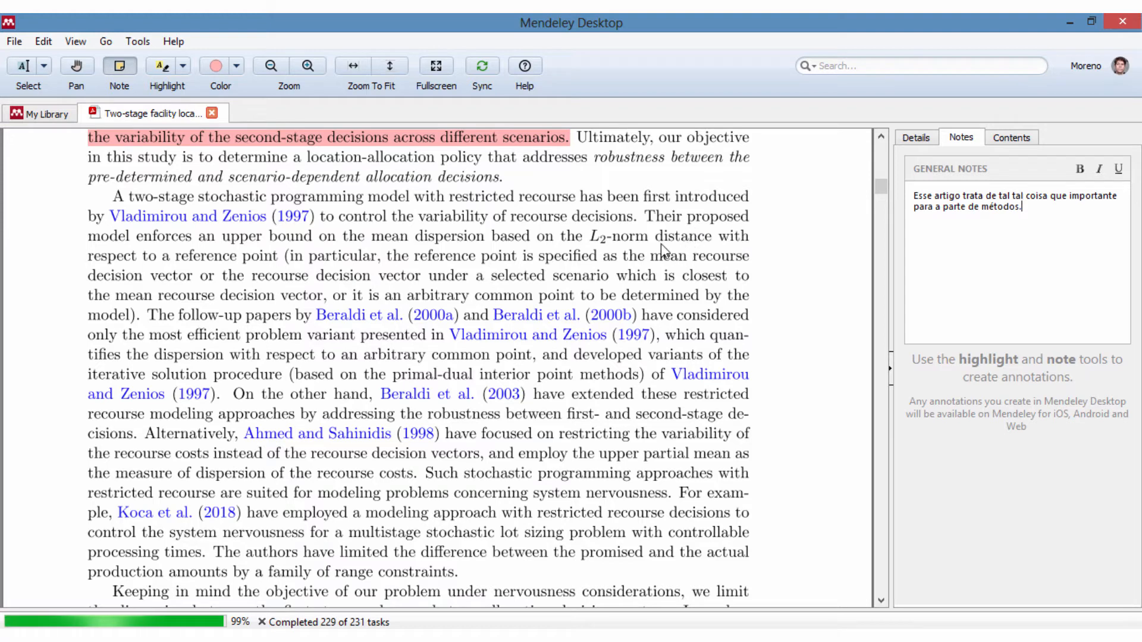
pyautogui.click(638, 237)
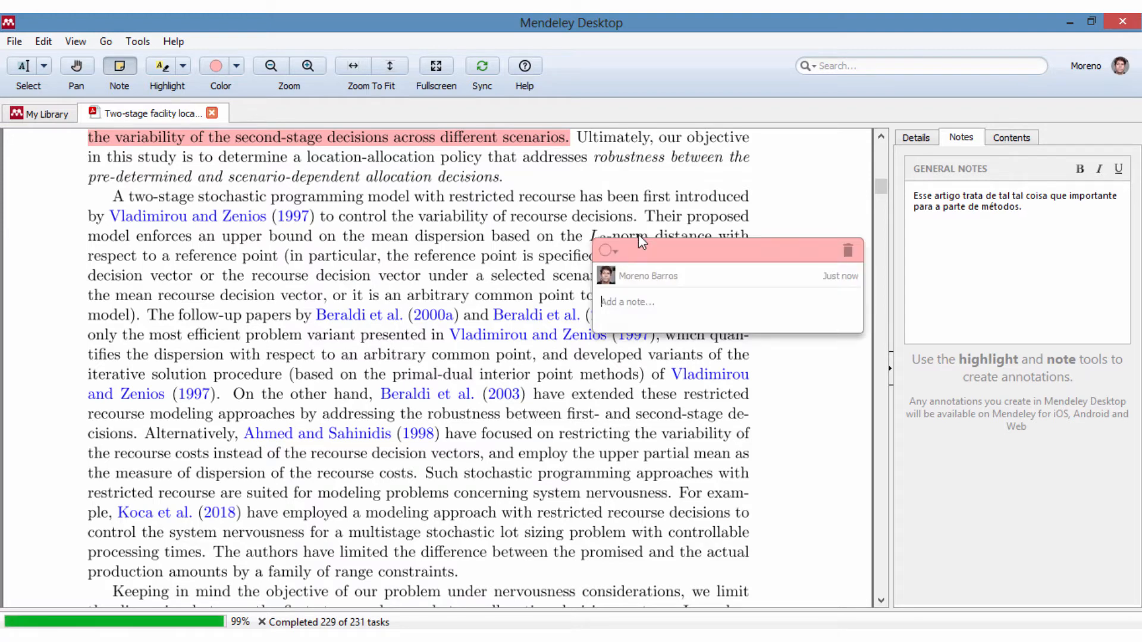
pyautogui.click(632, 293)
# - Write "essa citação foi verificado refiz os elementos laboratorial" in the new note annotation and close it
pyautogui.write('essa cit')
pyautogui.write('aãação foi verificado refiz os')
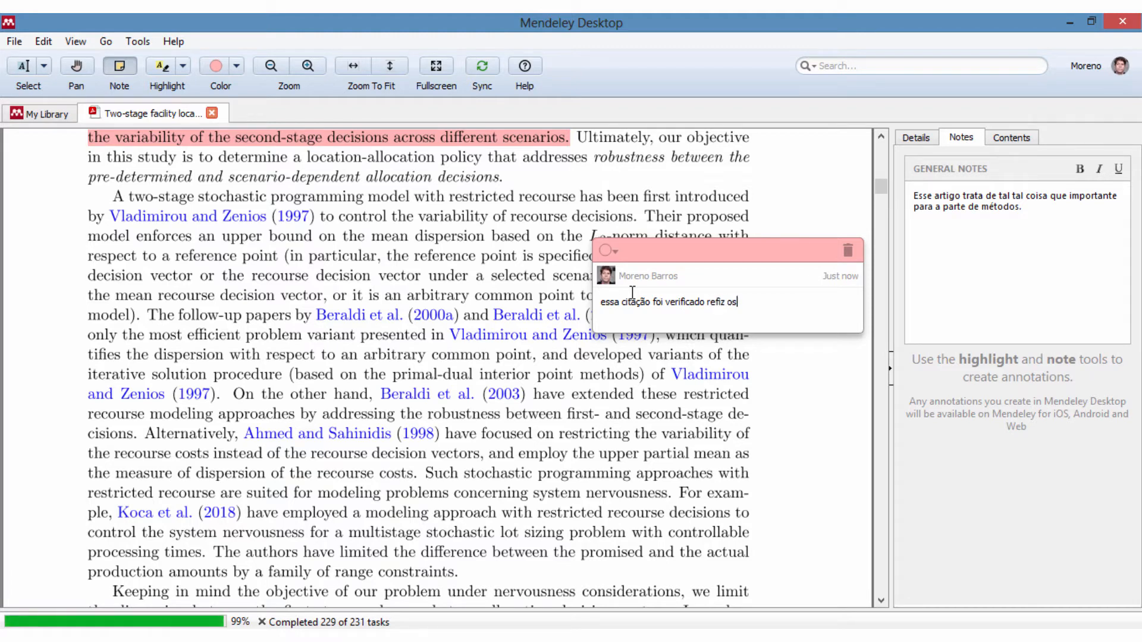
pyautogui.write(' elementado')
pyautogui.press('BackSpace')
pyautogui.press('BackSpace')
pyautogui.write('os la')
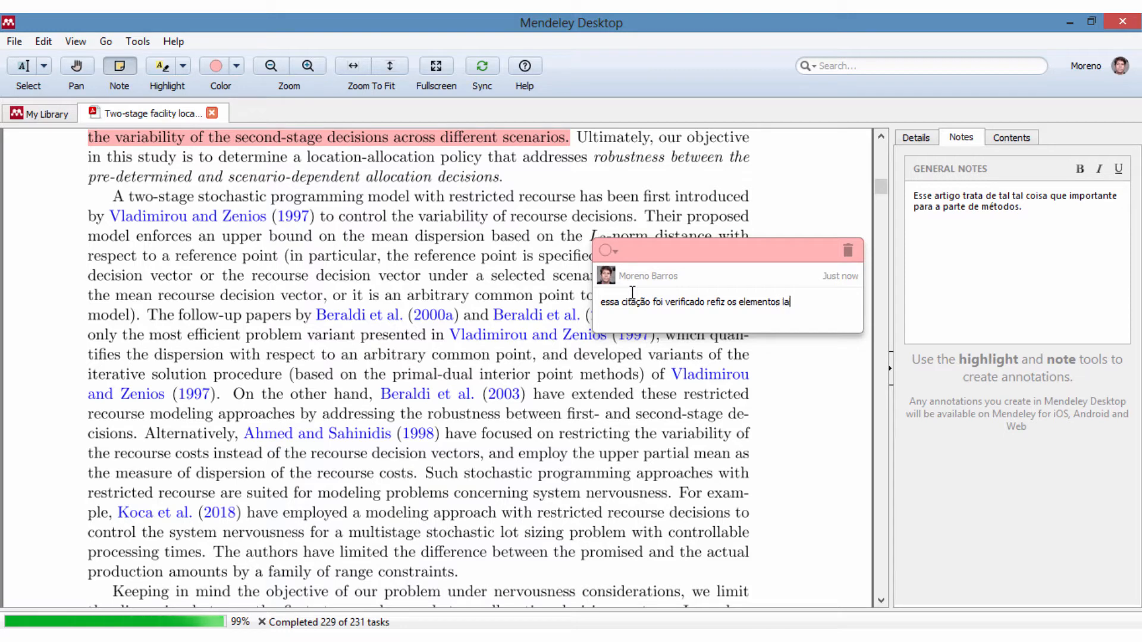
pyautogui.write('borao')
pyautogui.press('BackSpace')
pyautogui.write('tori')
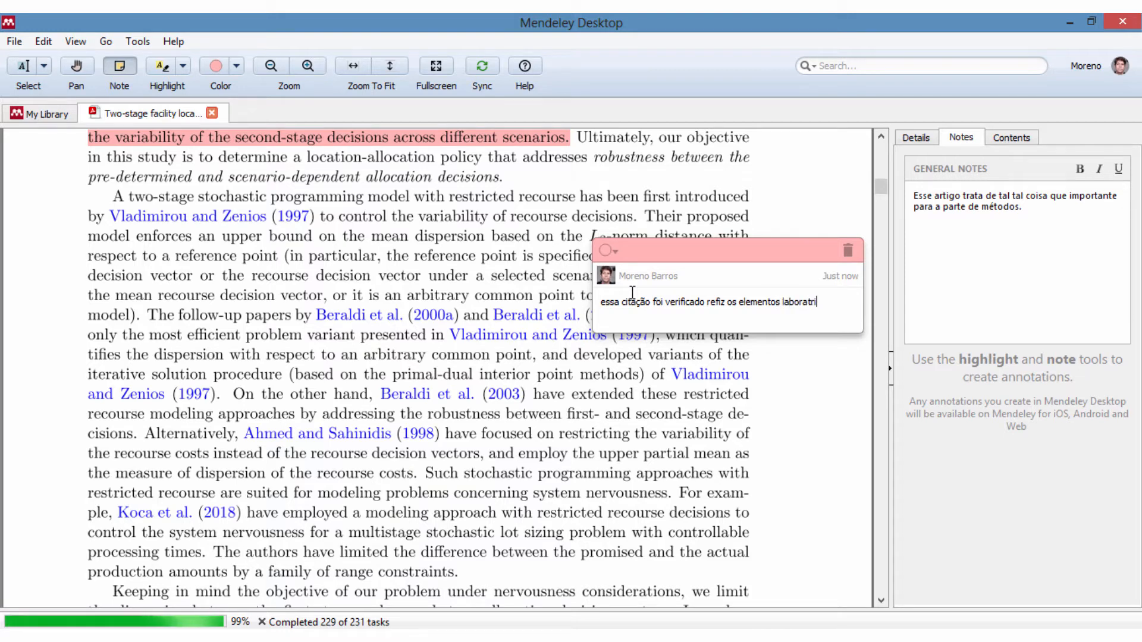
pyautogui.write('al')
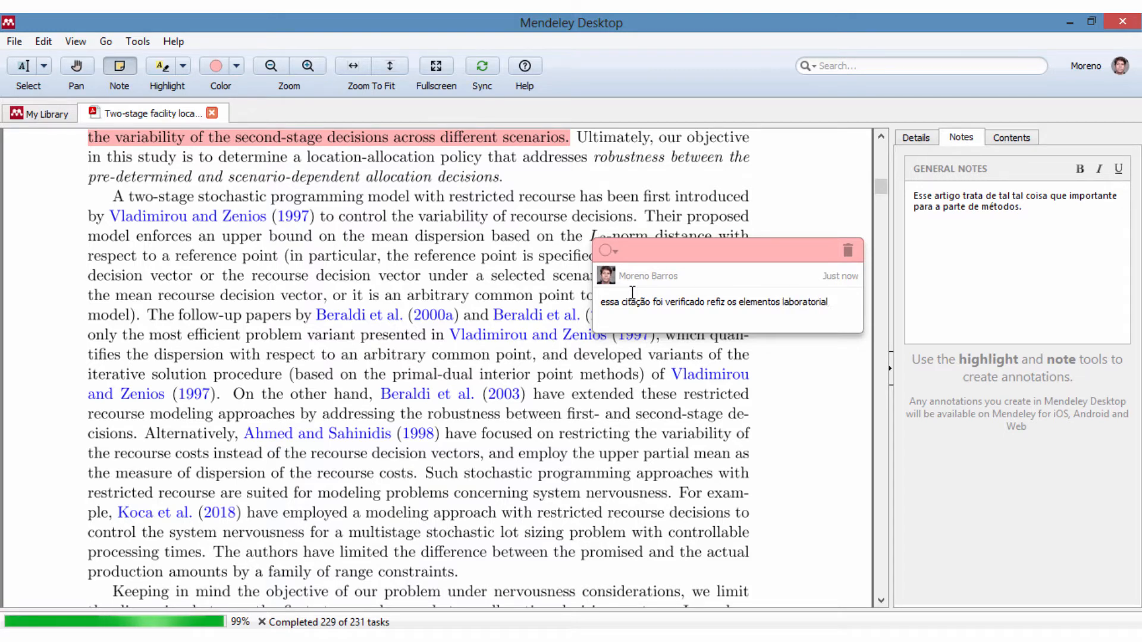
pyautogui.click(639, 427)
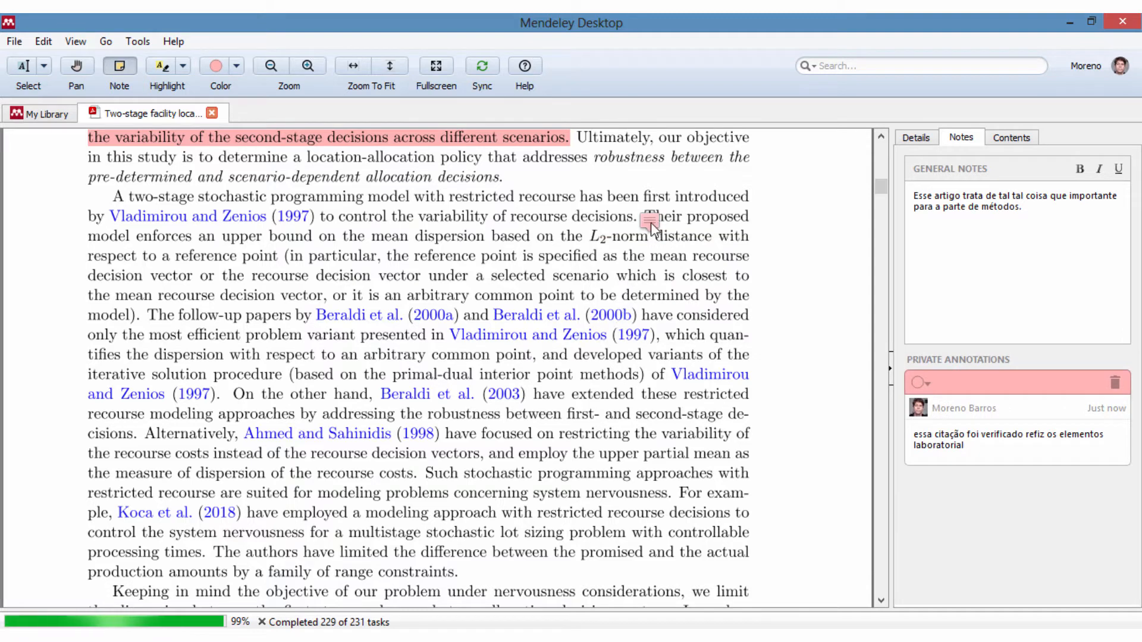
# - Review the paper's details, general notes and private annotations while looking through its text
pyautogui.click(916, 137)
pyautogui.click(961, 138)
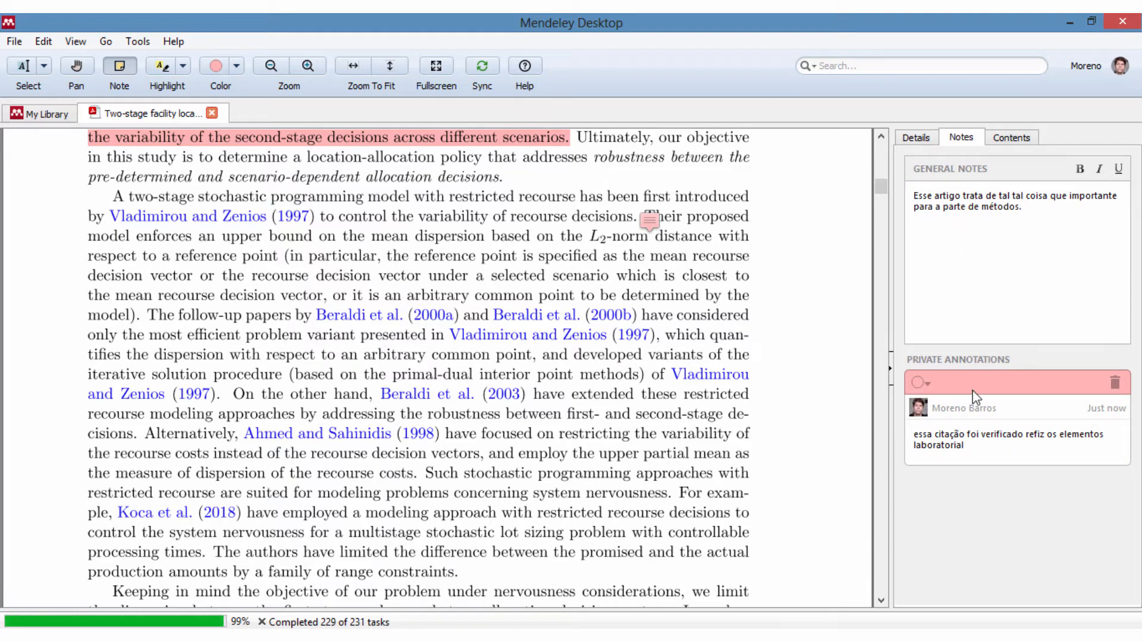
pyautogui.scroll(-1, 551, 394)
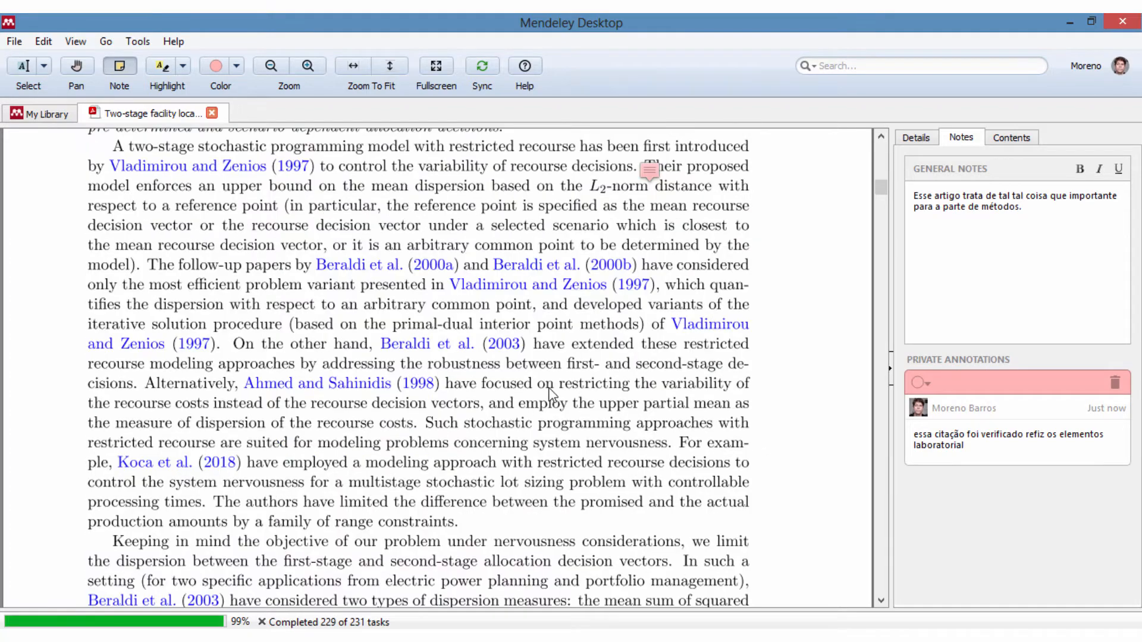
pyautogui.scroll(-3, 550, 395)
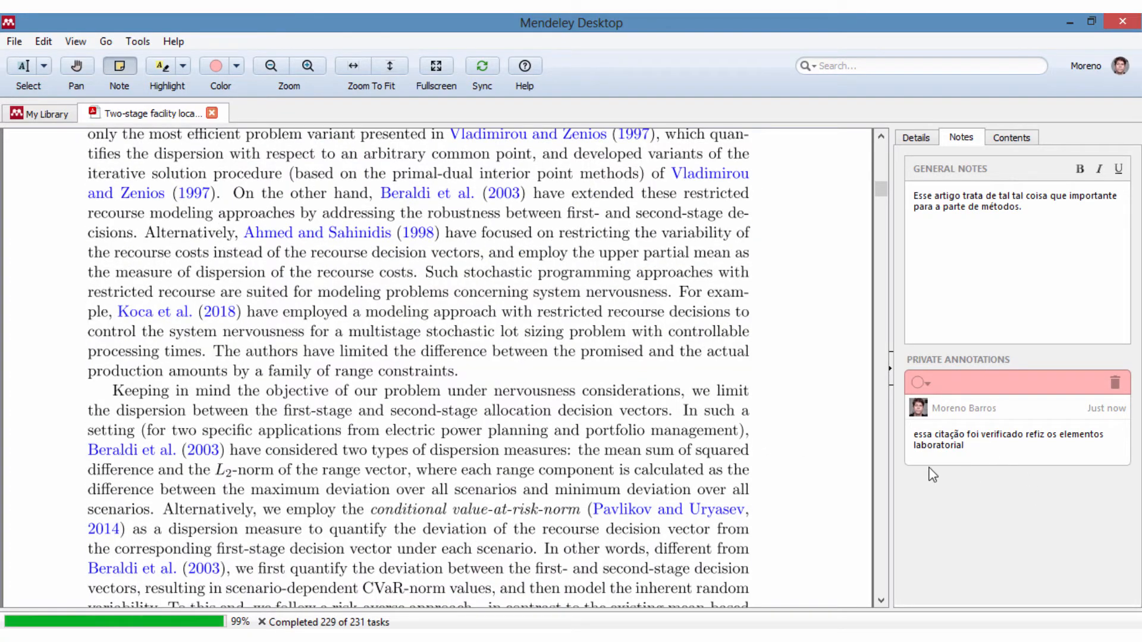
pyautogui.scroll(20, 820, 480)
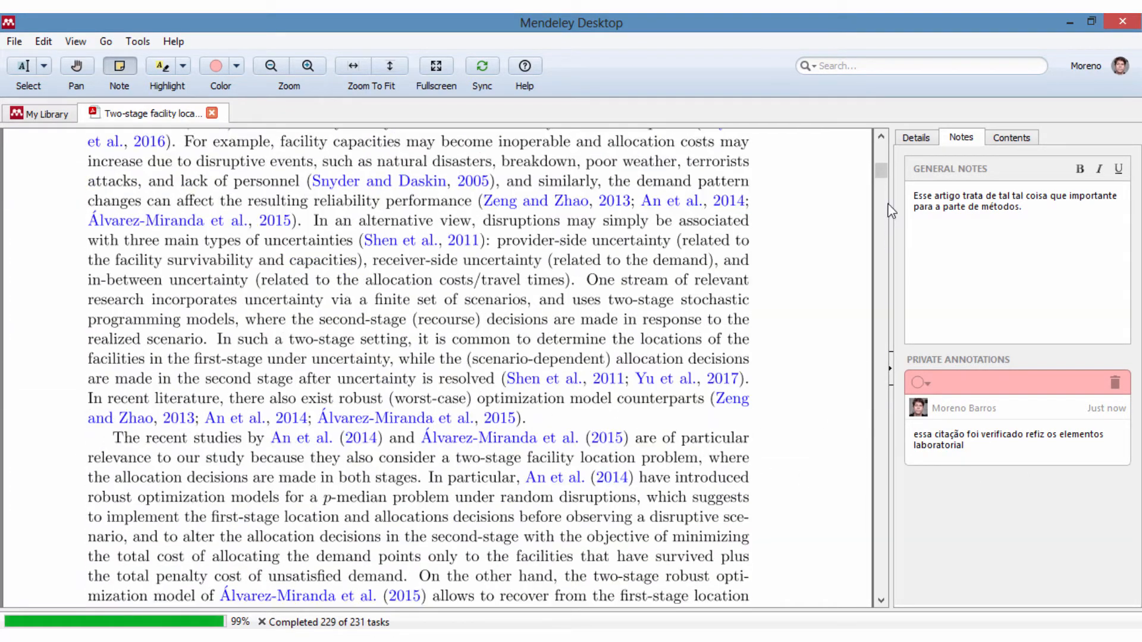
# - Return to the title page, close the PDF and select the commodity procurement optimization paper in the library
pyautogui.moveTo(879, 173); pyautogui.dragTo(879, 146)
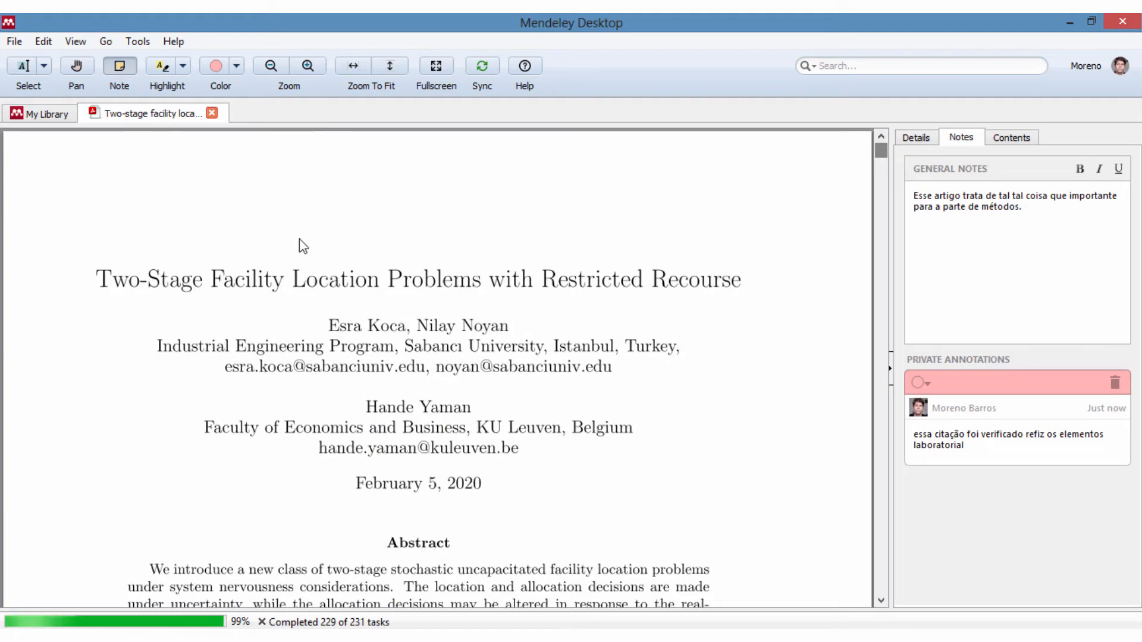
pyautogui.click(211, 113)
pyautogui.click(498, 235)
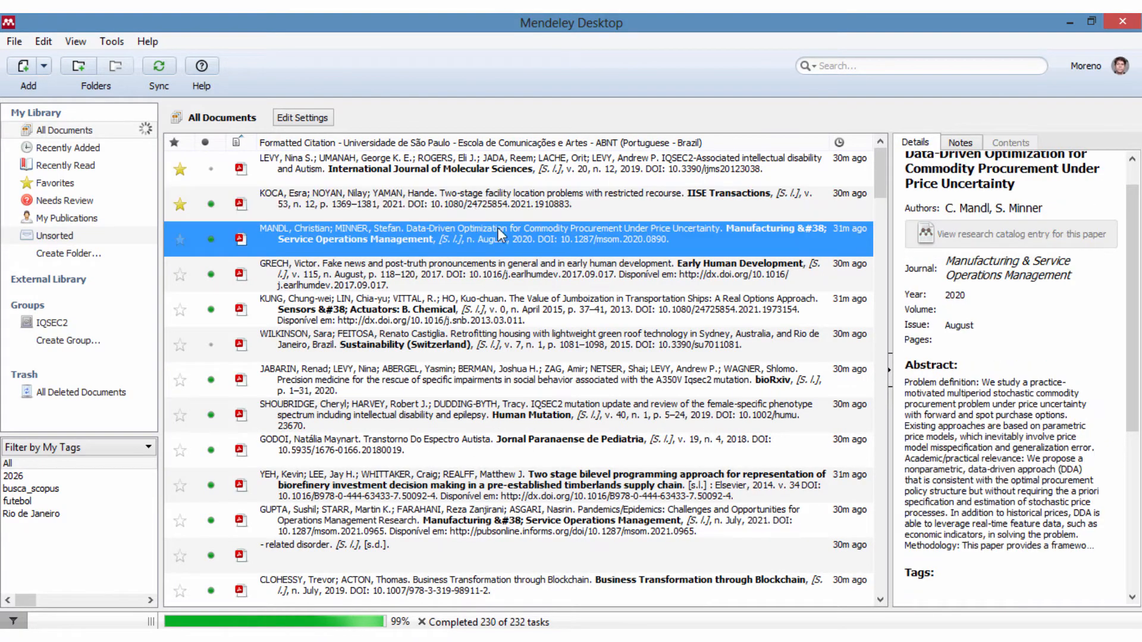
# - Select the two-stage facility location paper in the library and review its general notes, private annotations and contents
pyautogui.click(483, 205)
pyautogui.click(540, 226)
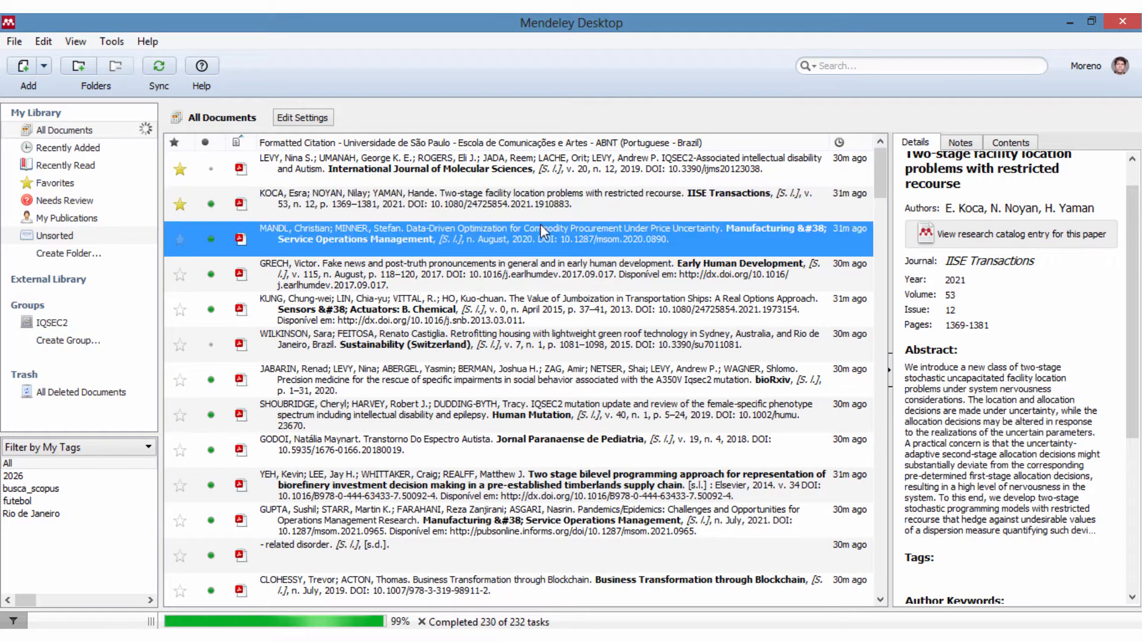
pyautogui.click(520, 202)
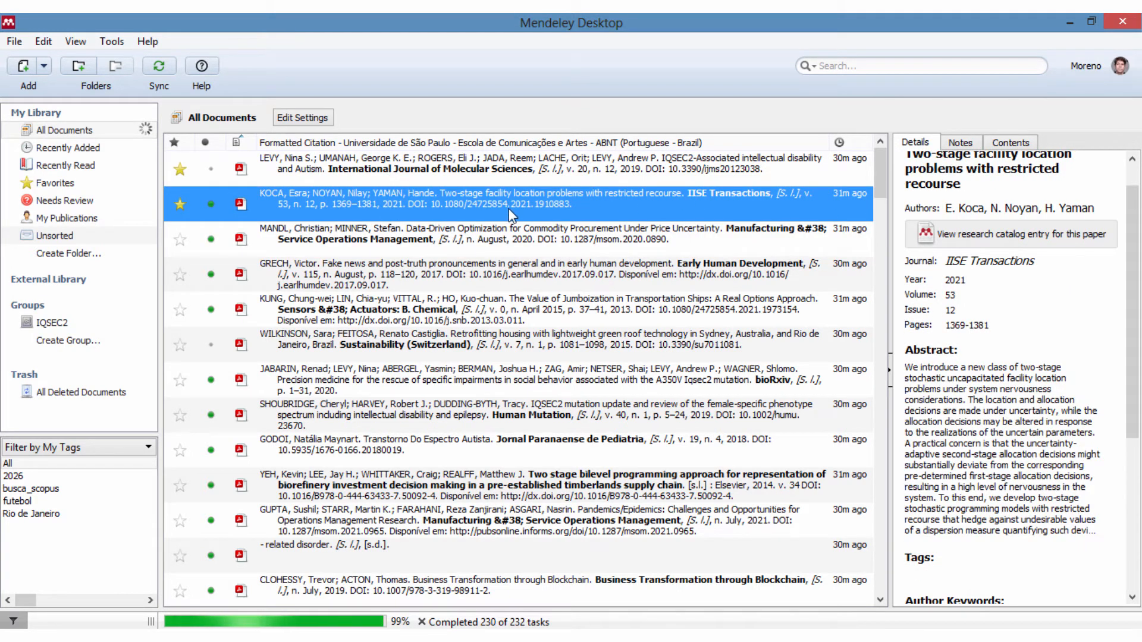
pyautogui.click(956, 143)
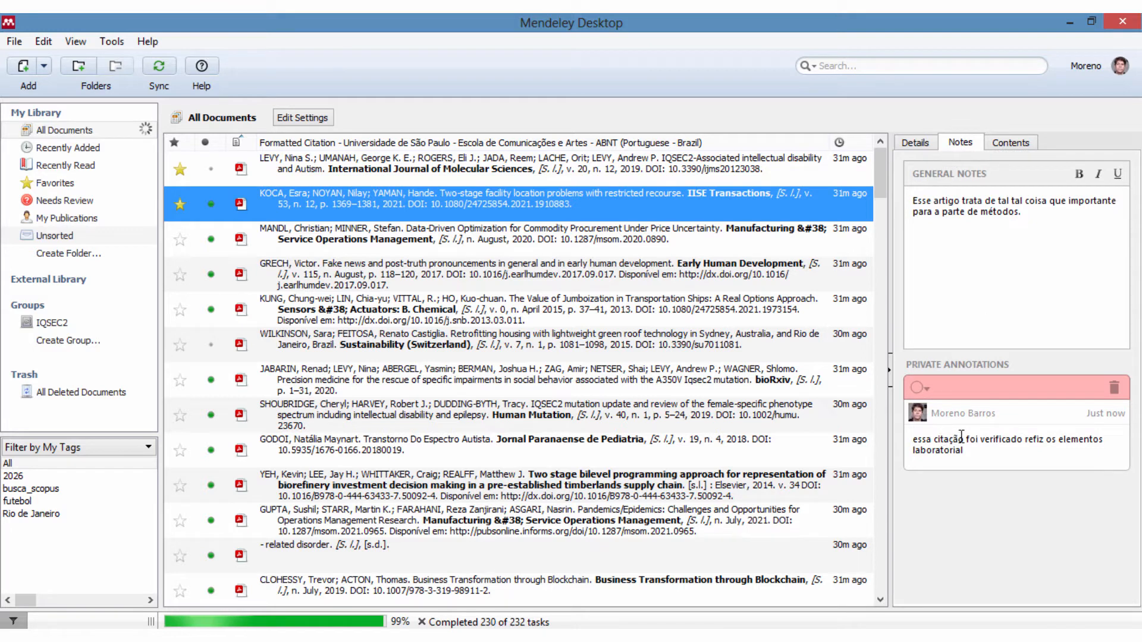
pyautogui.click(1009, 143)
pyautogui.click(963, 142)
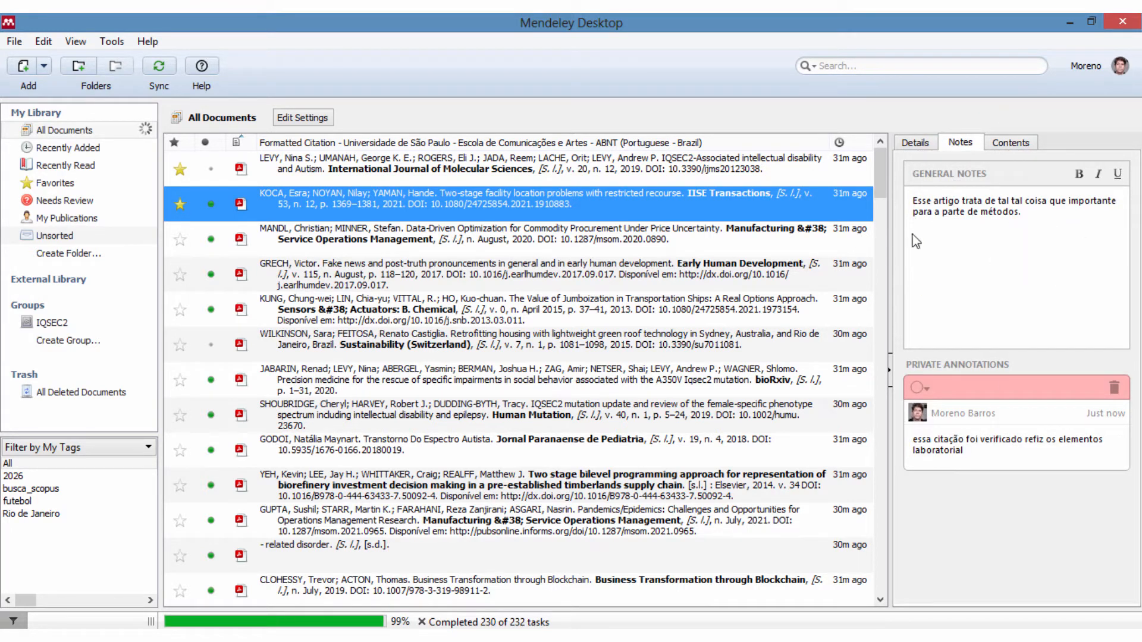
# - Open the two-stage facility location paper's PDF and go to the highlighted passages and existing red note annotation
pyautogui.doubleClick(407, 201)
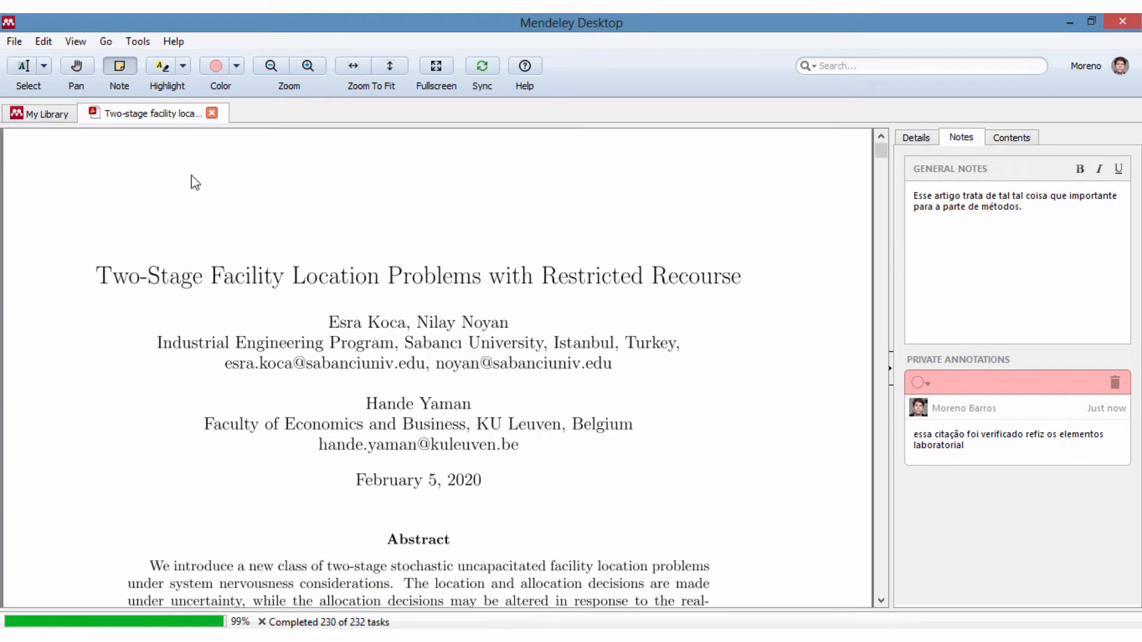
pyautogui.scroll(-15, 380, 341)
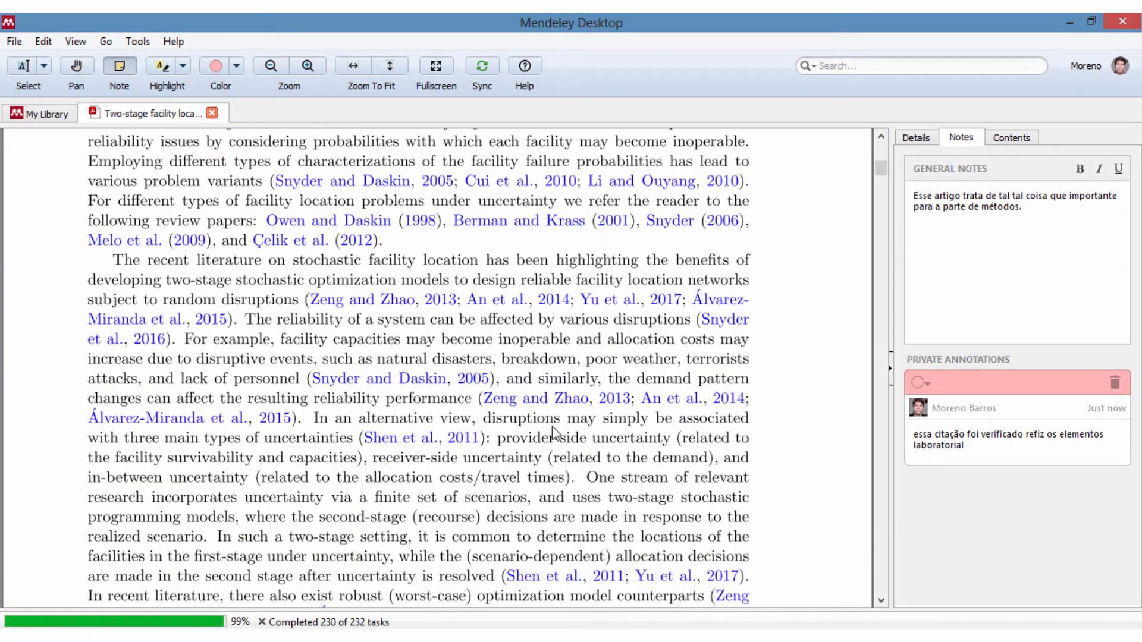
pyautogui.scroll(-12, 552, 426)
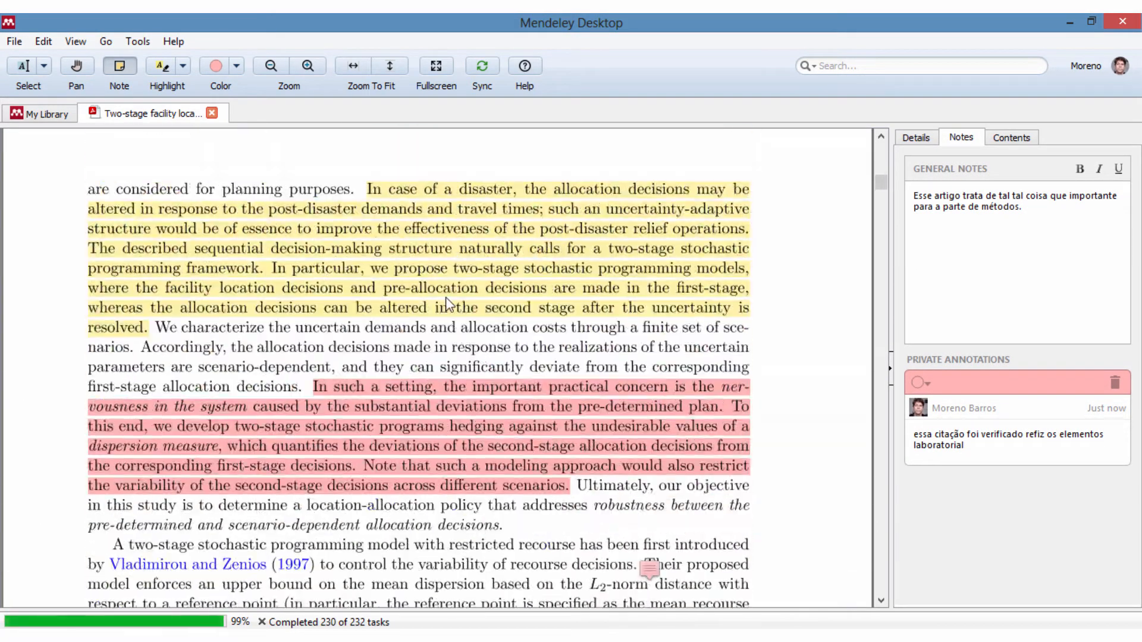
pyautogui.scroll(-3, 669, 371)
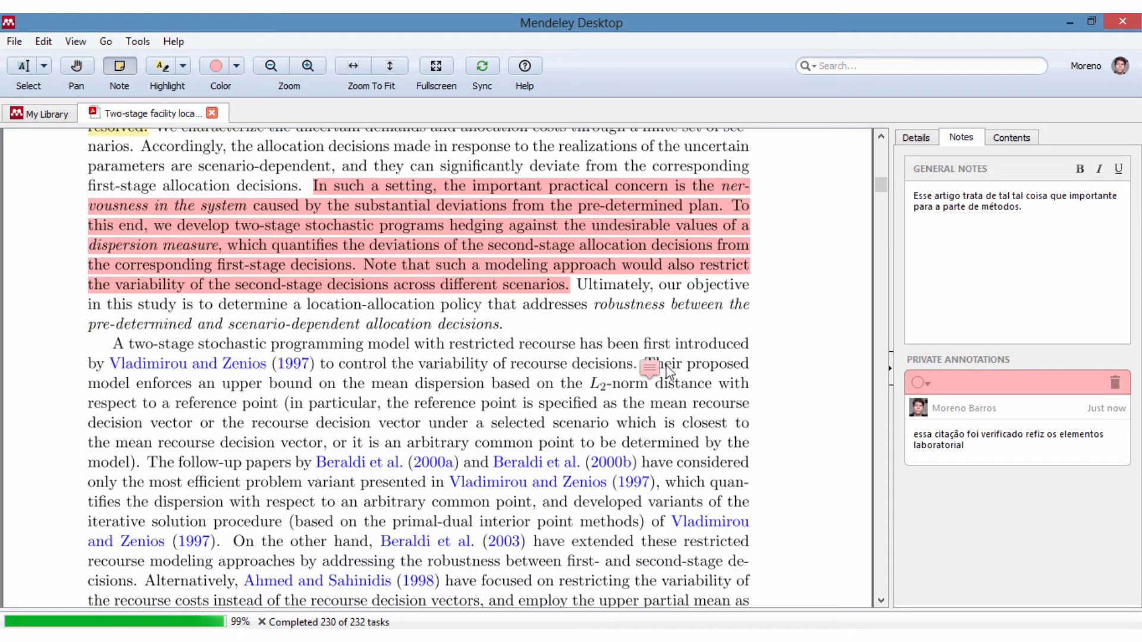
# - Add a red note reading "norma CVaR verificar" at the bottom of page 3, beside the inherent random variability sentence, and close it
pyautogui.scroll(-5, 343, 287)
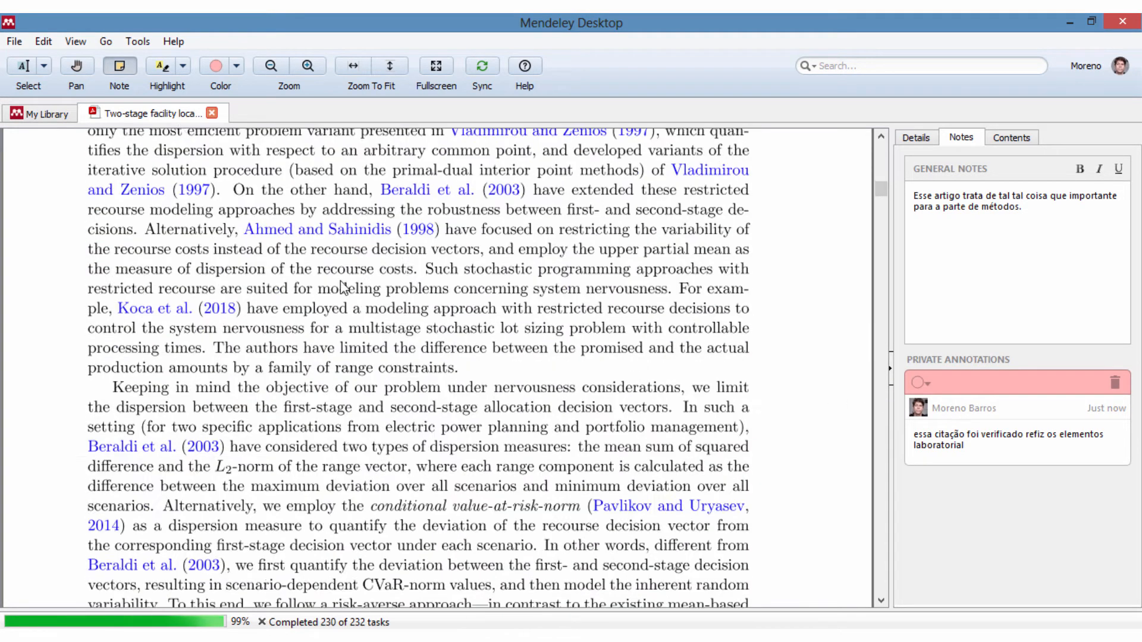
pyautogui.scroll(-2, 586, 404)
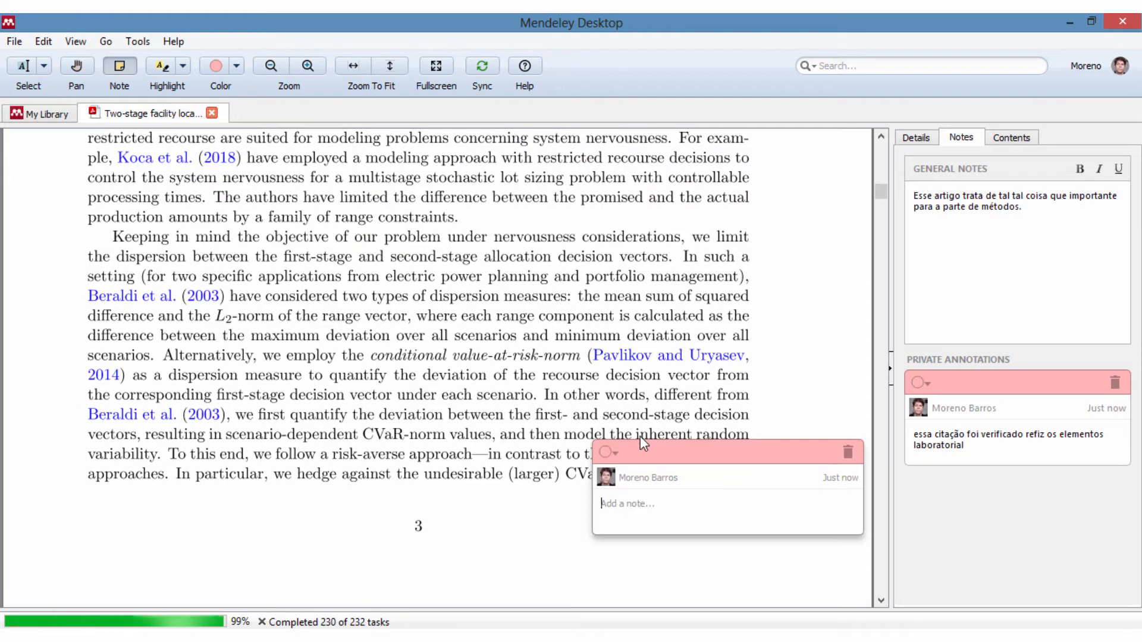
pyautogui.click(640, 436)
pyautogui.write('no')
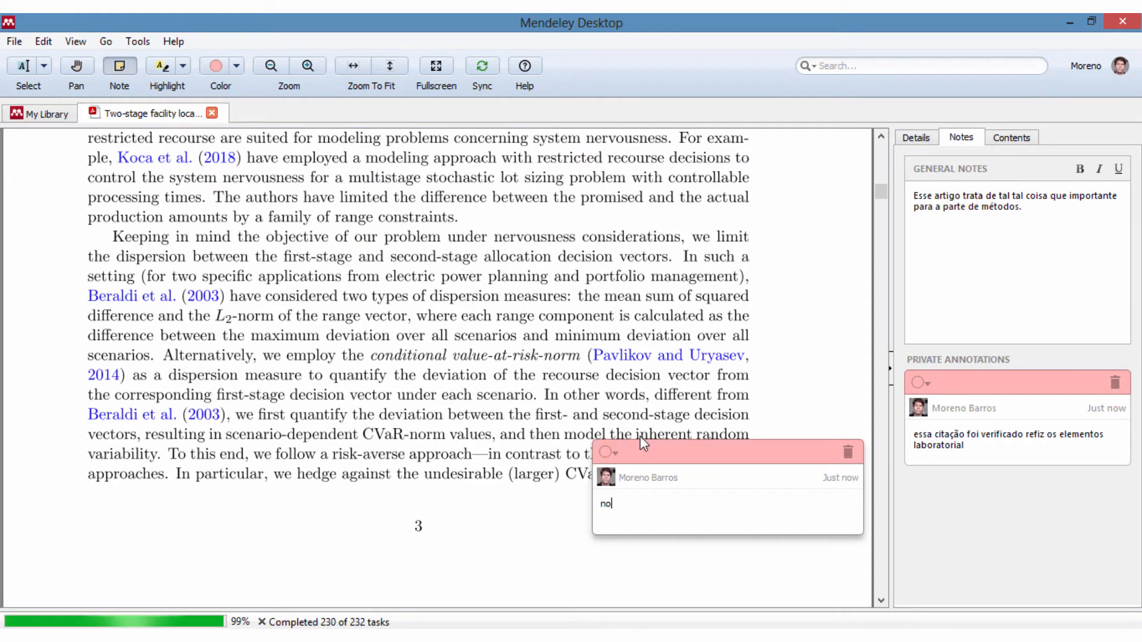
pyautogui.write('rma CVa')
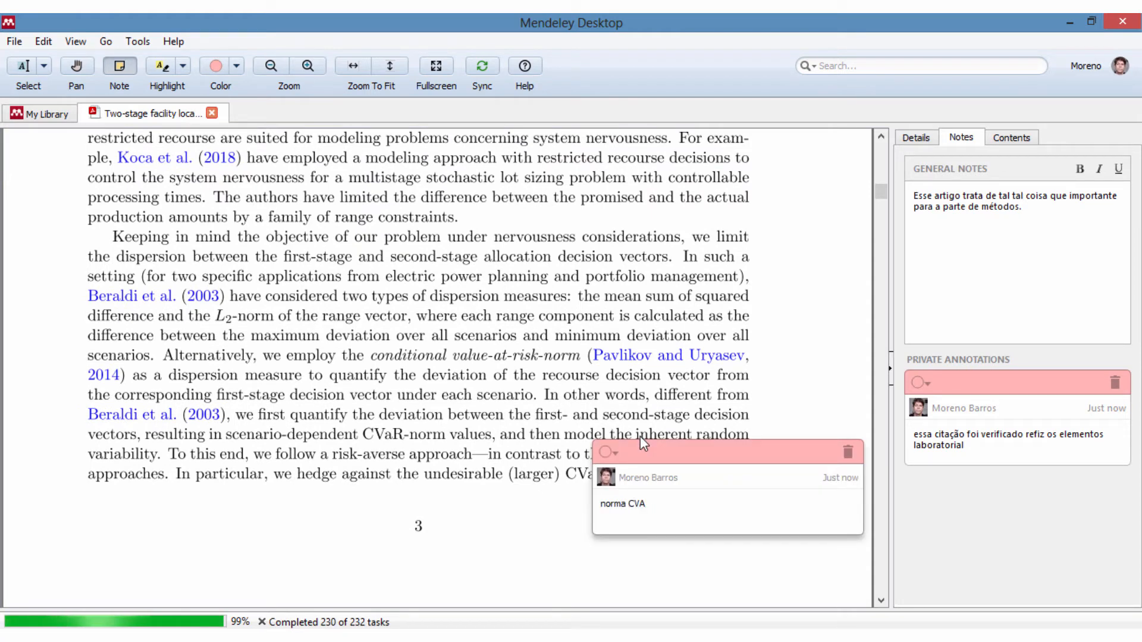
pyautogui.write('R')
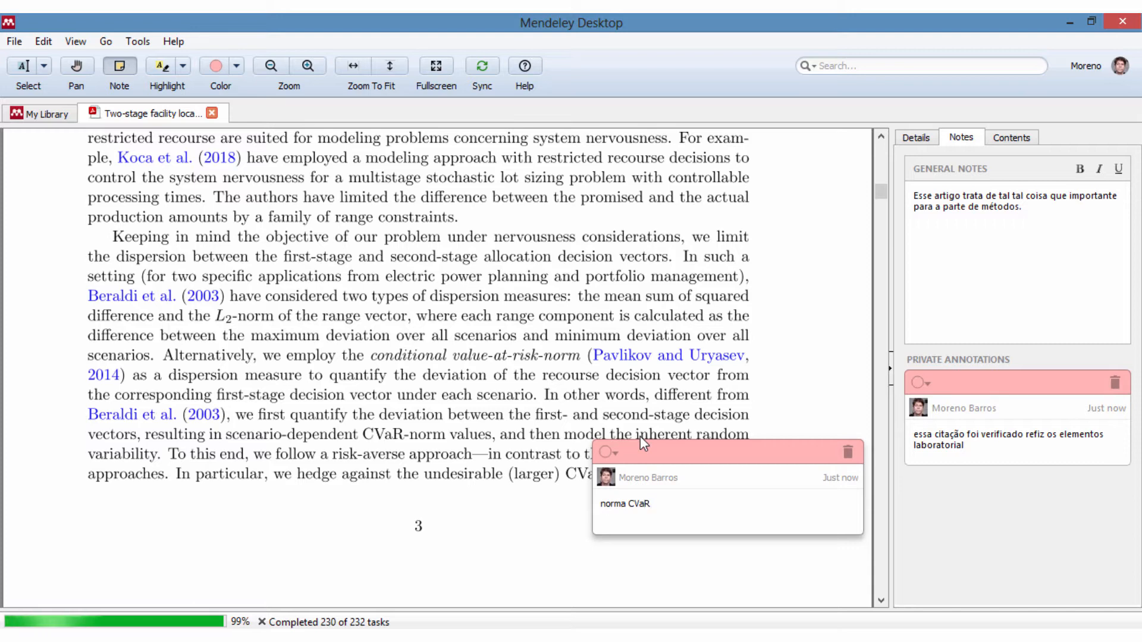
pyautogui.write(' verificar')
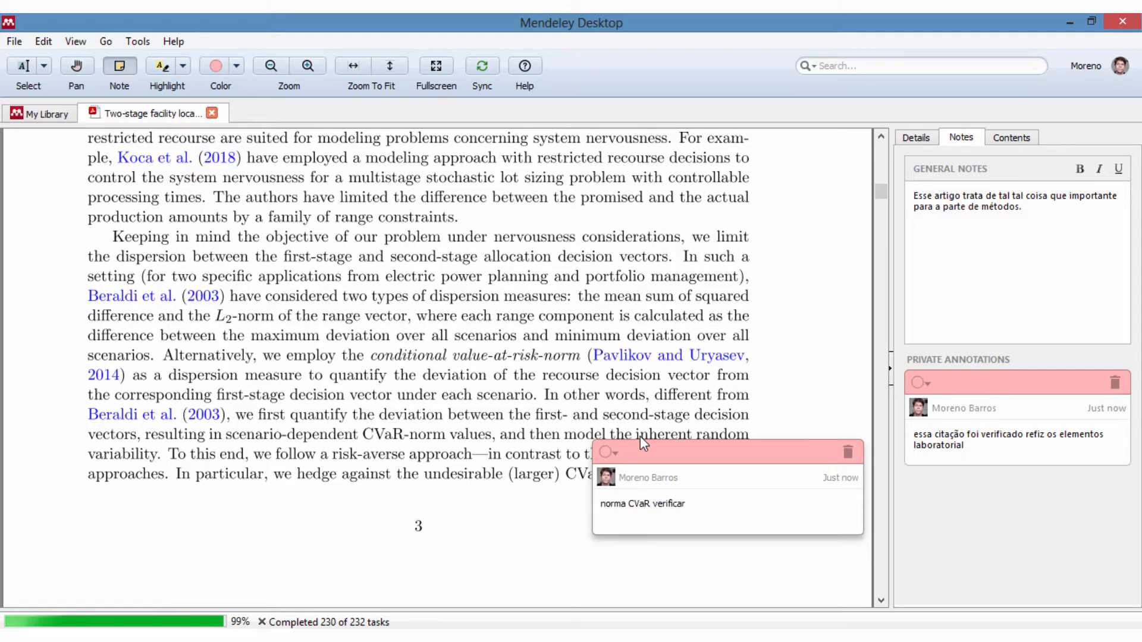
pyautogui.click(604, 410)
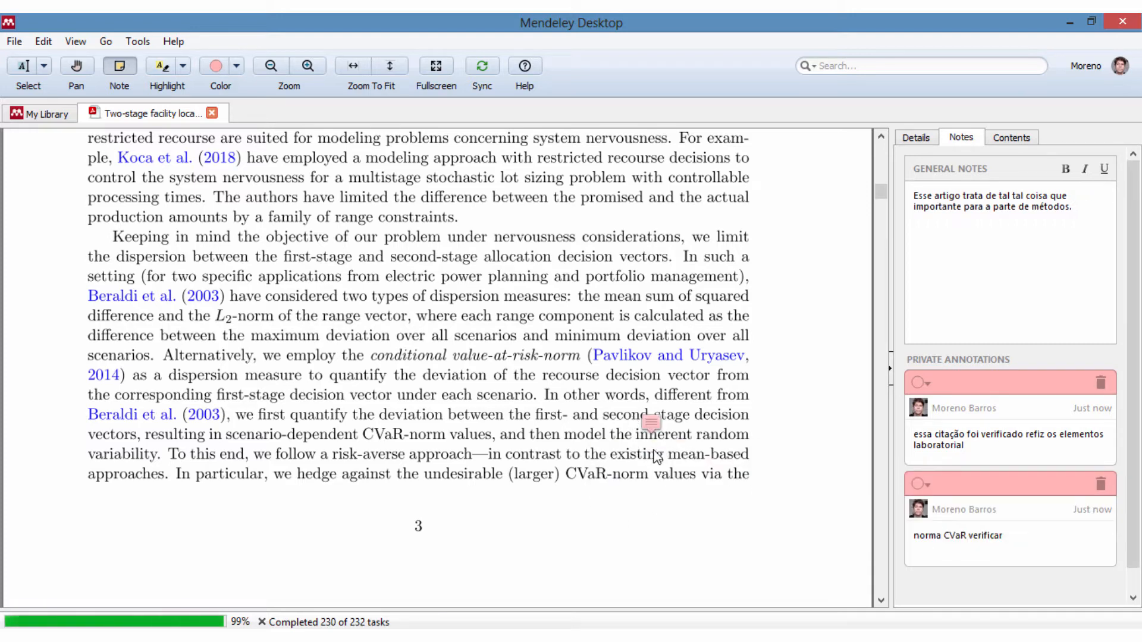
# - Review the private annotations, the abstract and introduction, and the yellow and red highlighted passages of the paper
pyautogui.scroll(-1, 1008, 483)
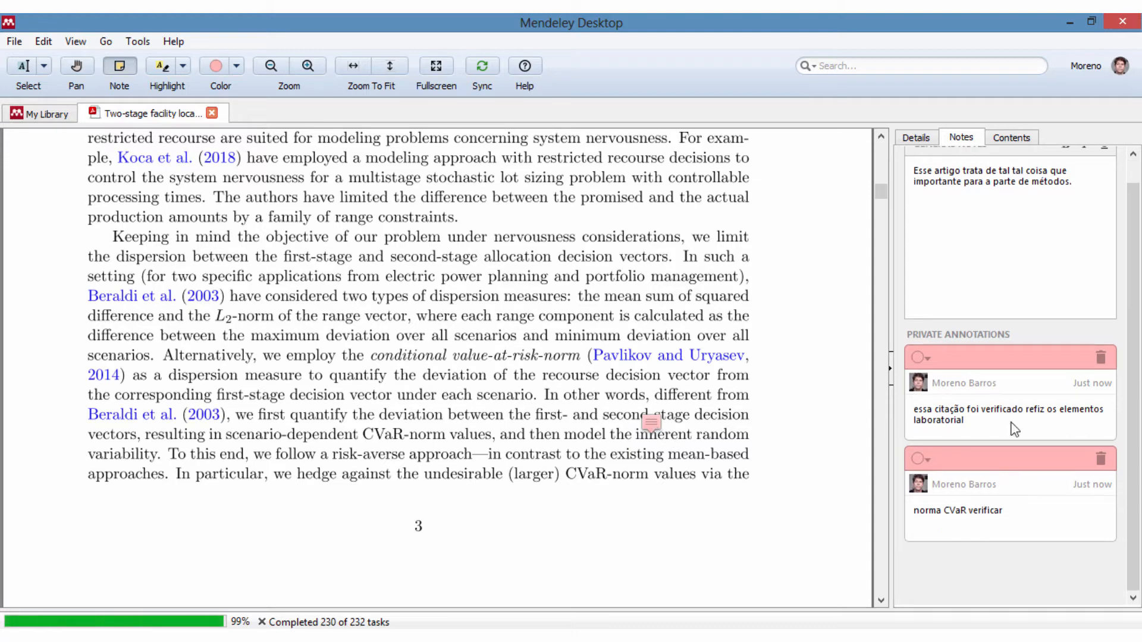
pyautogui.scroll(1, 1014, 428)
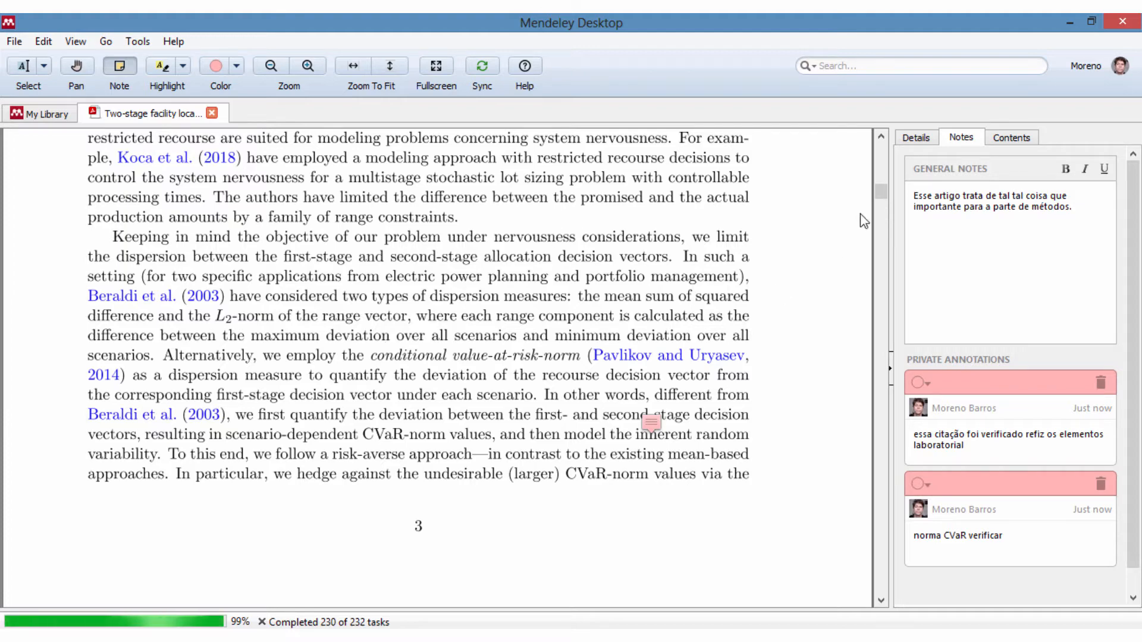
pyautogui.moveTo(881, 191); pyautogui.dragTo(880, 148)
pyautogui.scroll(-6, 657, 314)
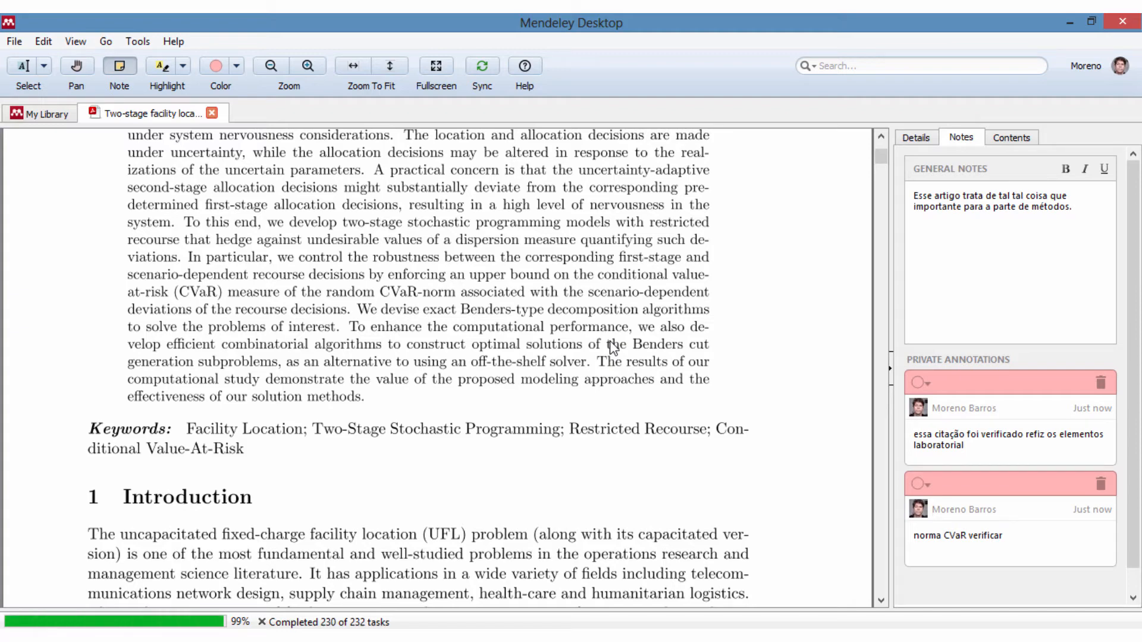
pyautogui.scroll(-10, 613, 348)
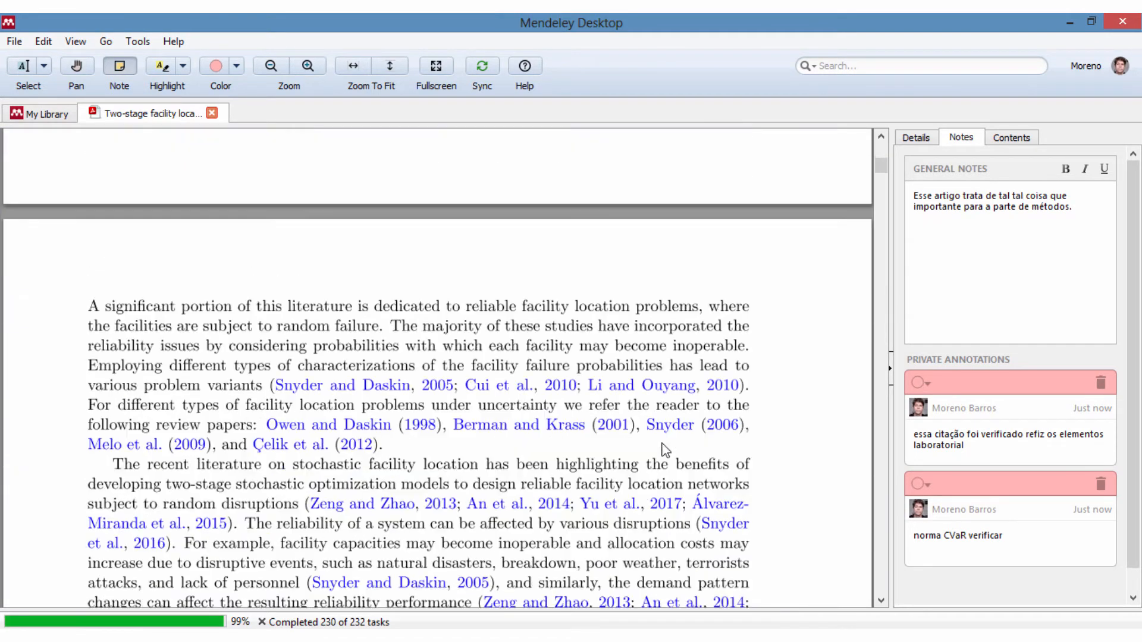
pyautogui.scroll(-3, 665, 450)
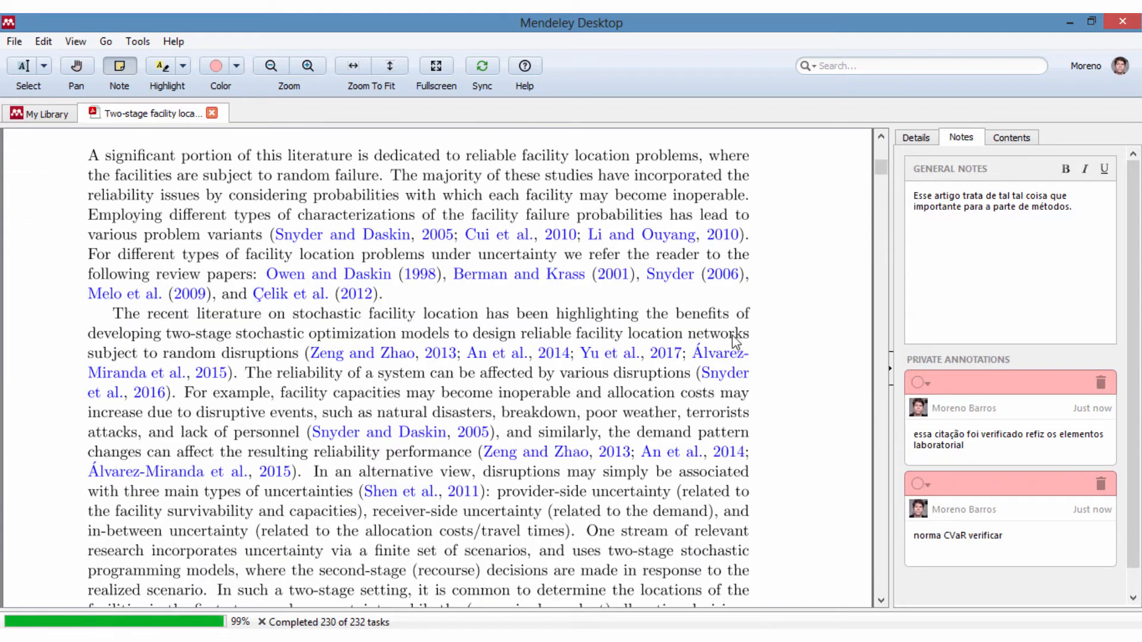
pyautogui.scroll(-2, 449, 425)
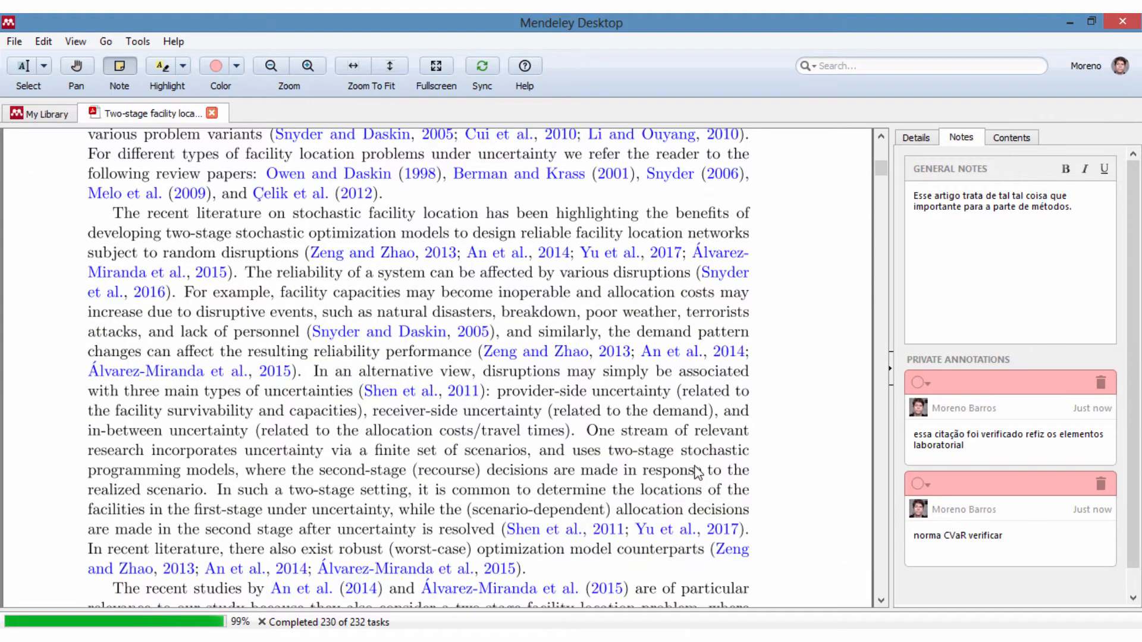
pyautogui.scroll(4, 530, 437)
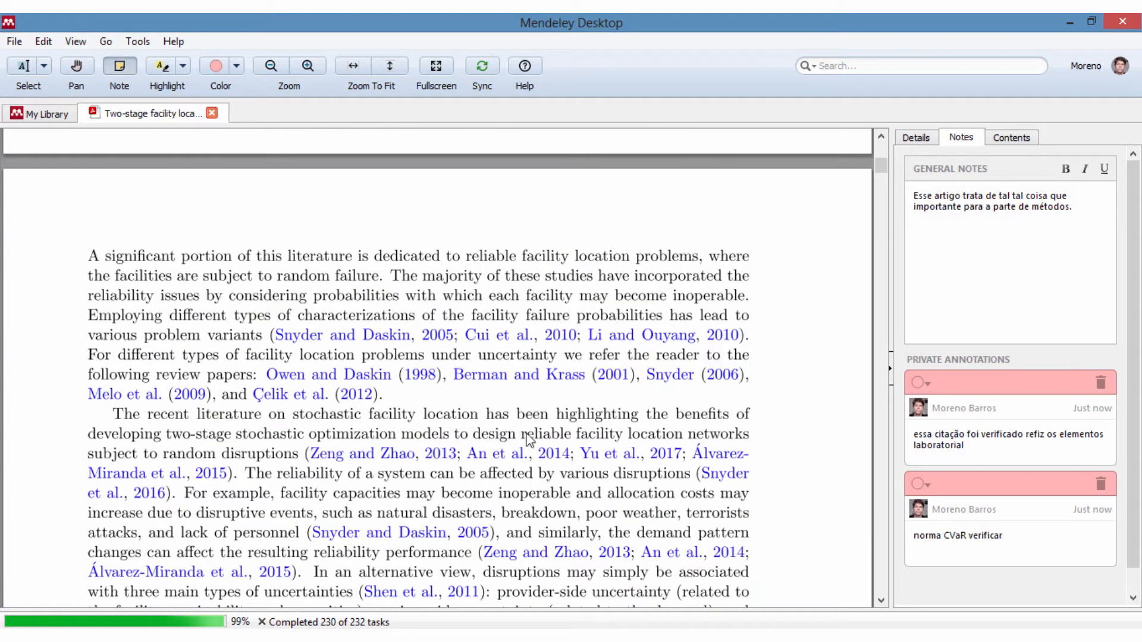
pyautogui.scroll(-13, 595, 417)
pyautogui.scroll(-19, 751, 404)
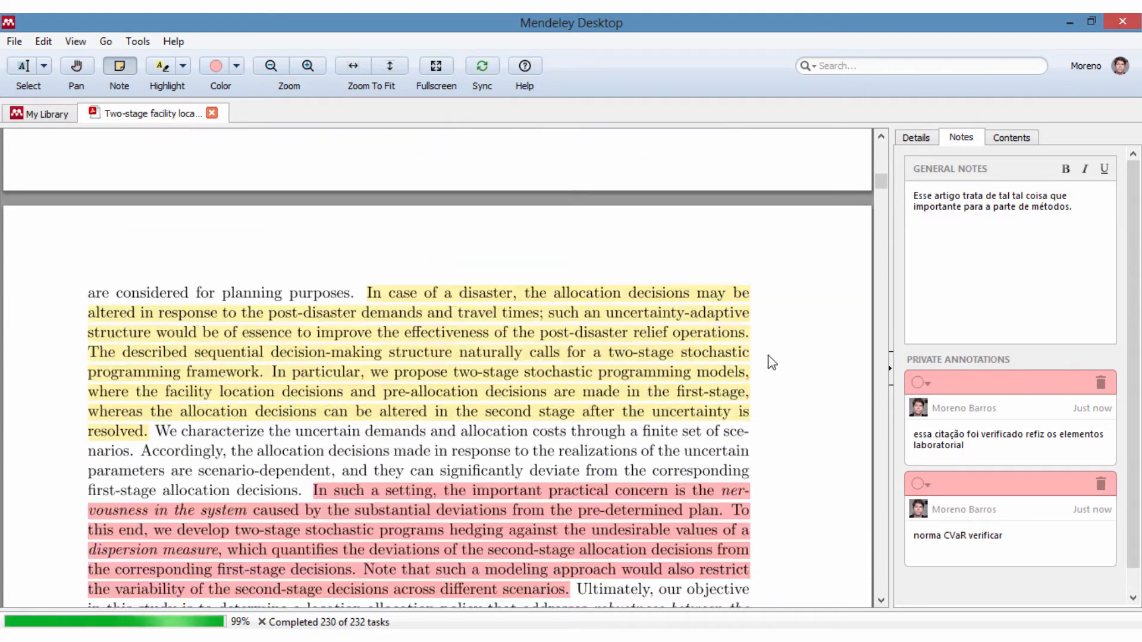
pyautogui.scroll(3, 726, 350)
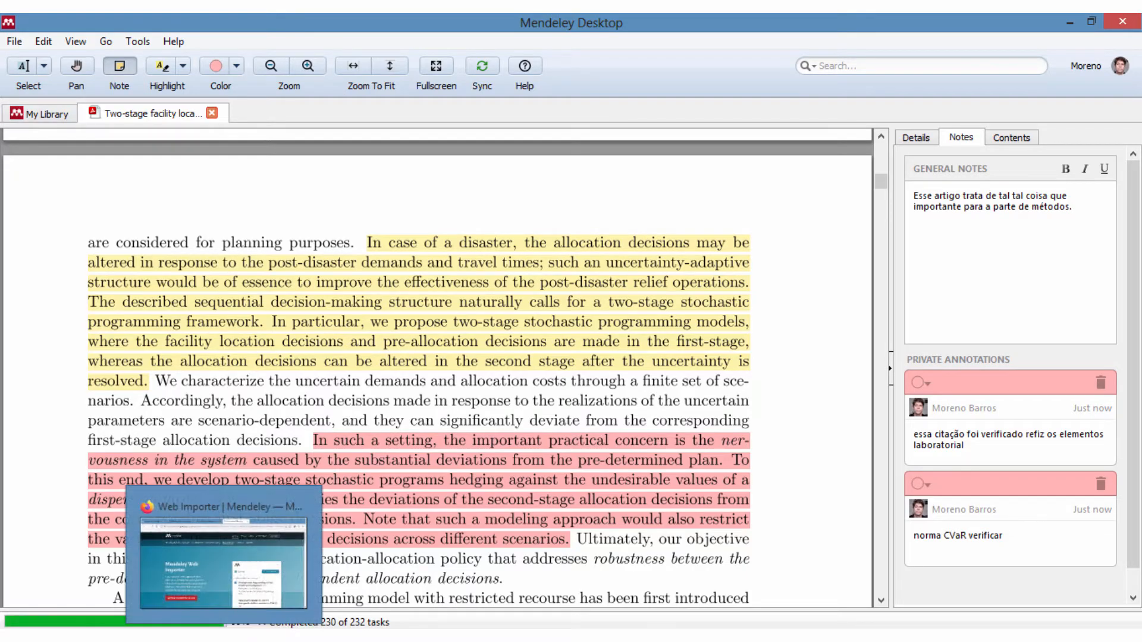
# - Switch to Firefox and open a blank Google Docs document in a new tab
pyautogui.click(224, 638)
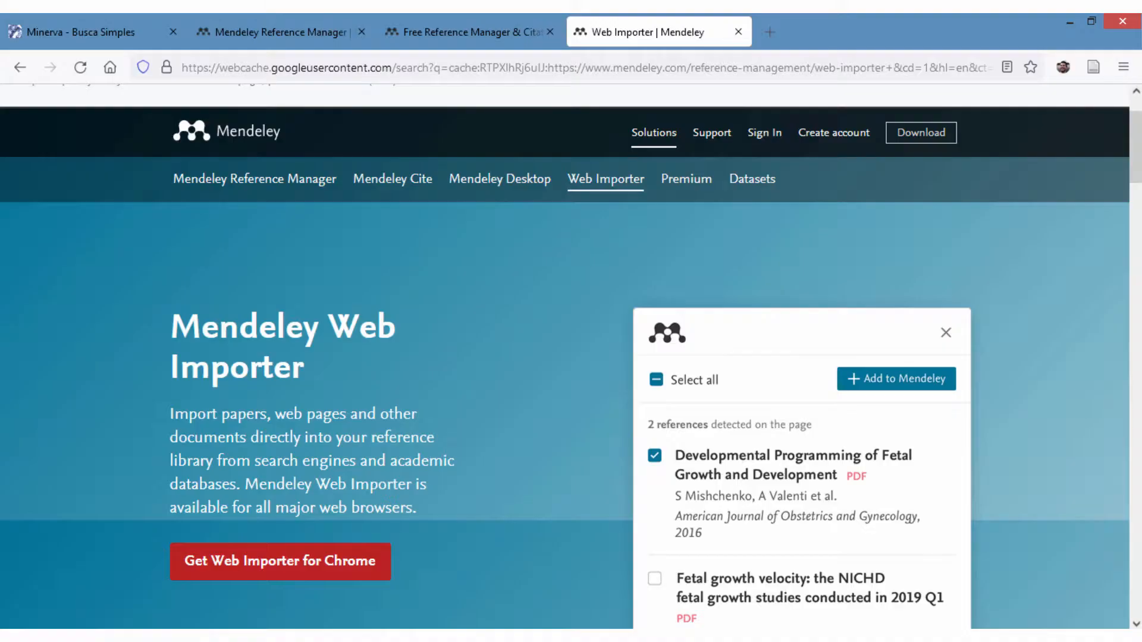
pyautogui.click(766, 33)
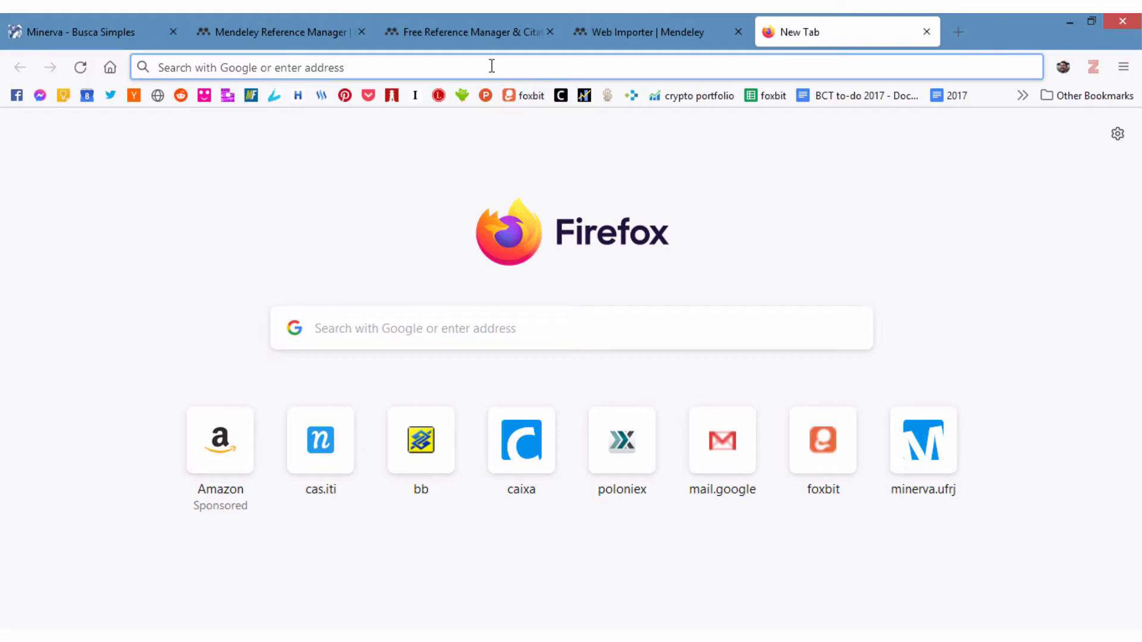
pyautogui.write('docs.google.com/')
pyautogui.press('Return')
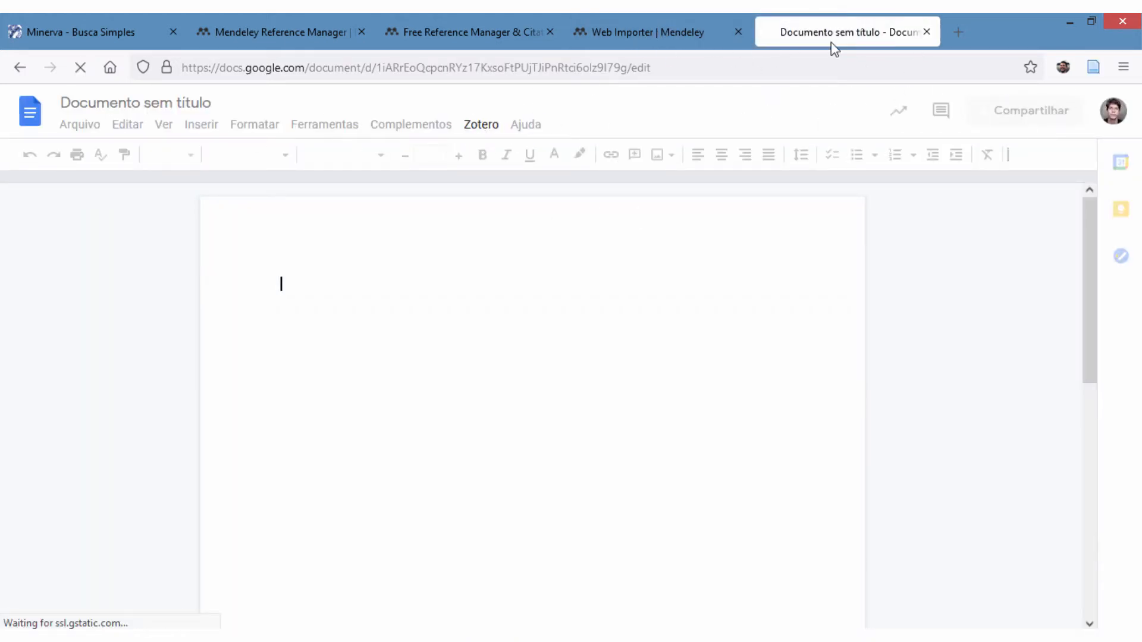
# - Glance at the Mendeley Reference Manager page and open the Zotero website in another new tab
pyautogui.click(308, 42)
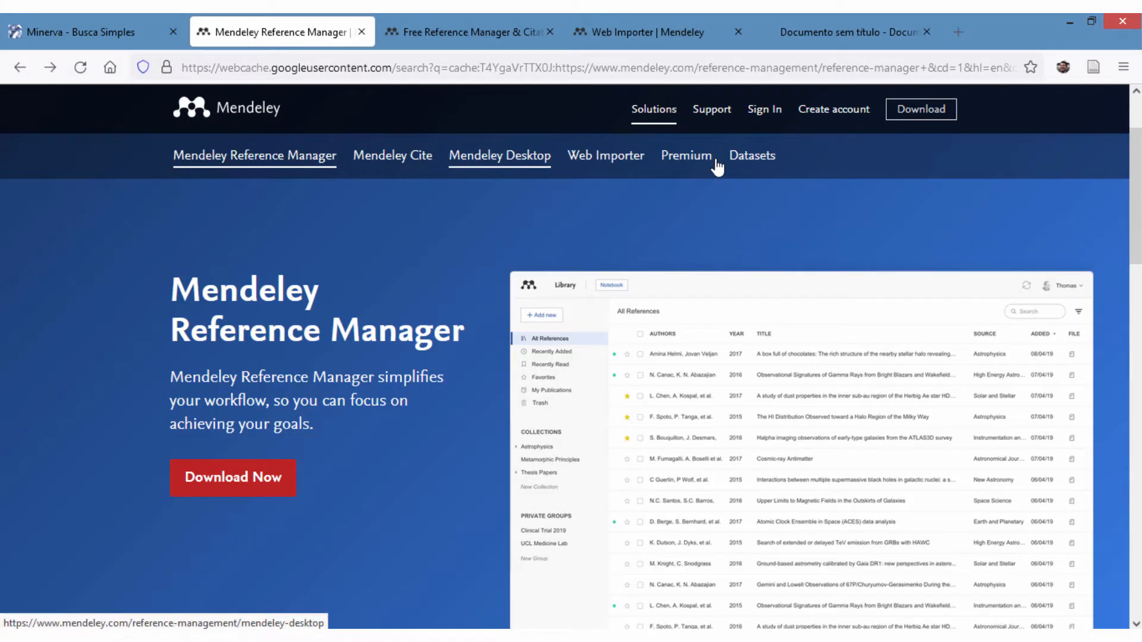
pyautogui.click(957, 32)
pyautogui.write('z')
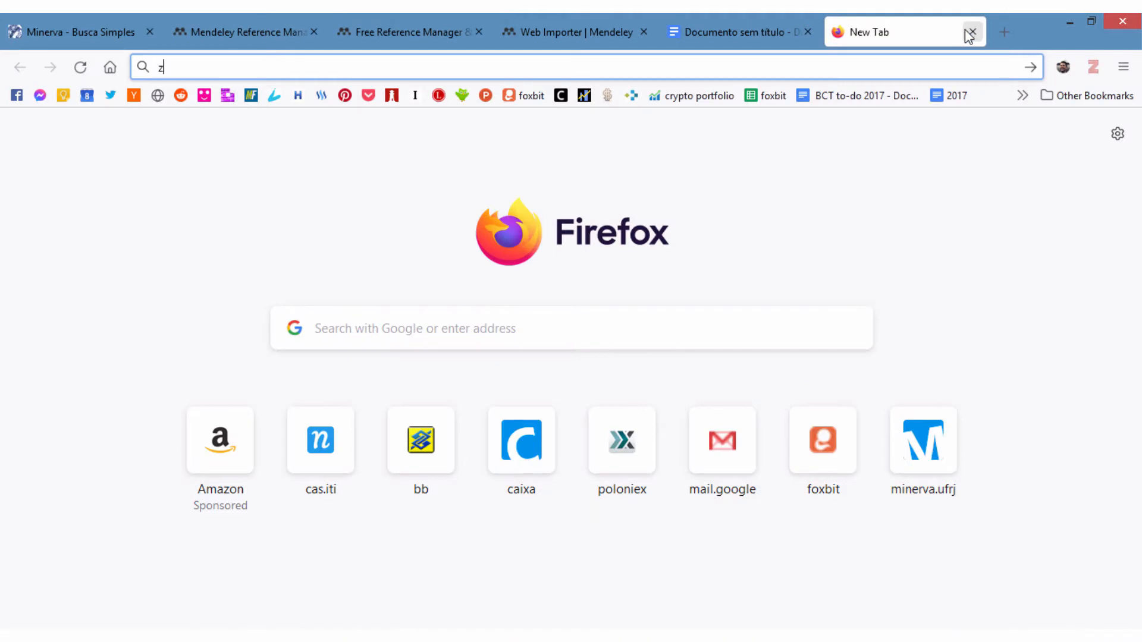
pyautogui.write('otero')
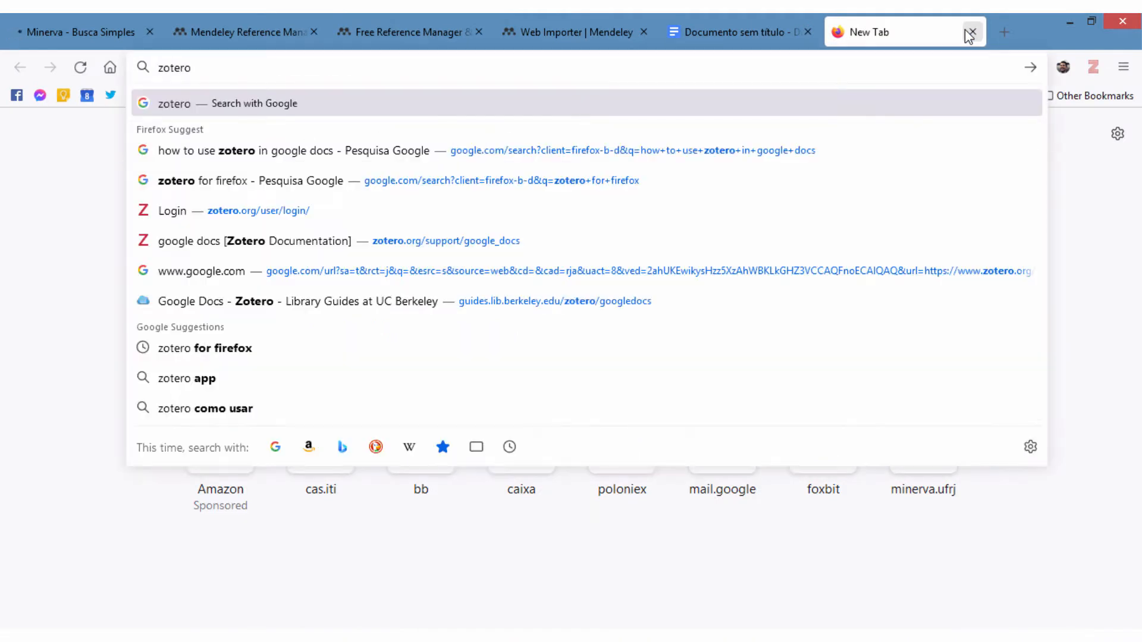
pyautogui.write('.com')
pyautogui.press('Return')
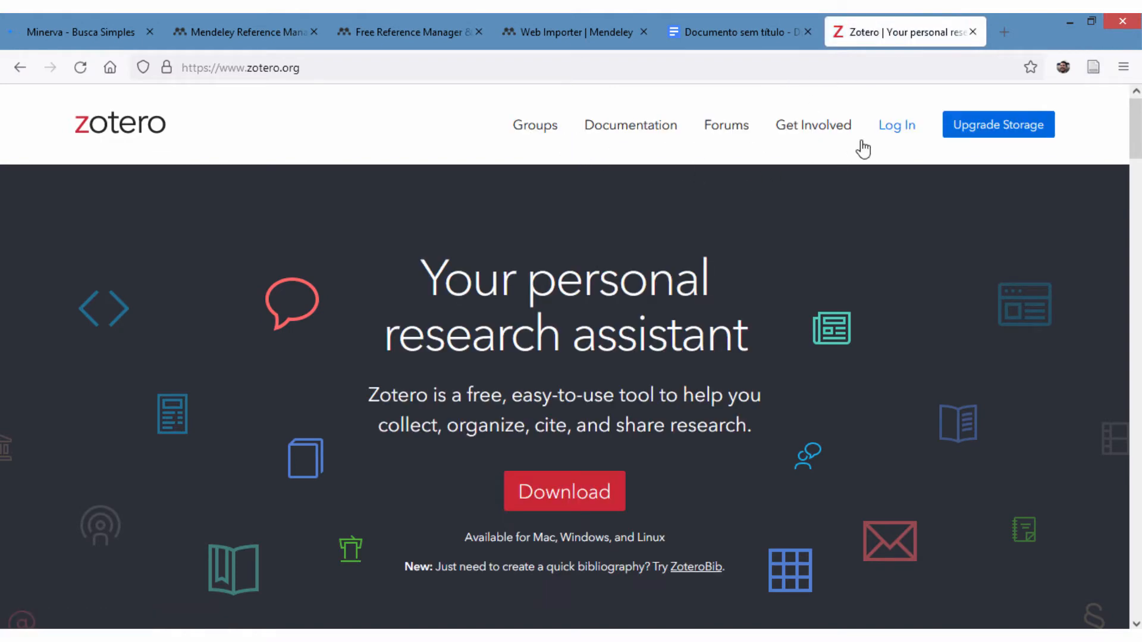
# - Log in to Zotero with the account e-mail and password, and decline saving the login in the browser
pyautogui.click(904, 127)
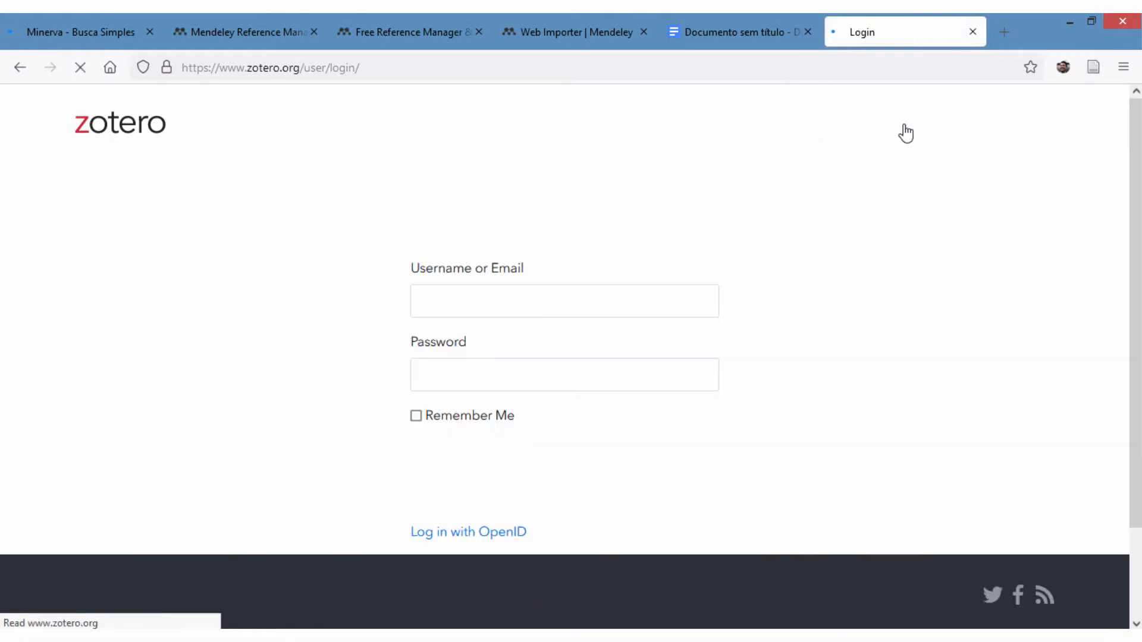
pyautogui.click(523, 293)
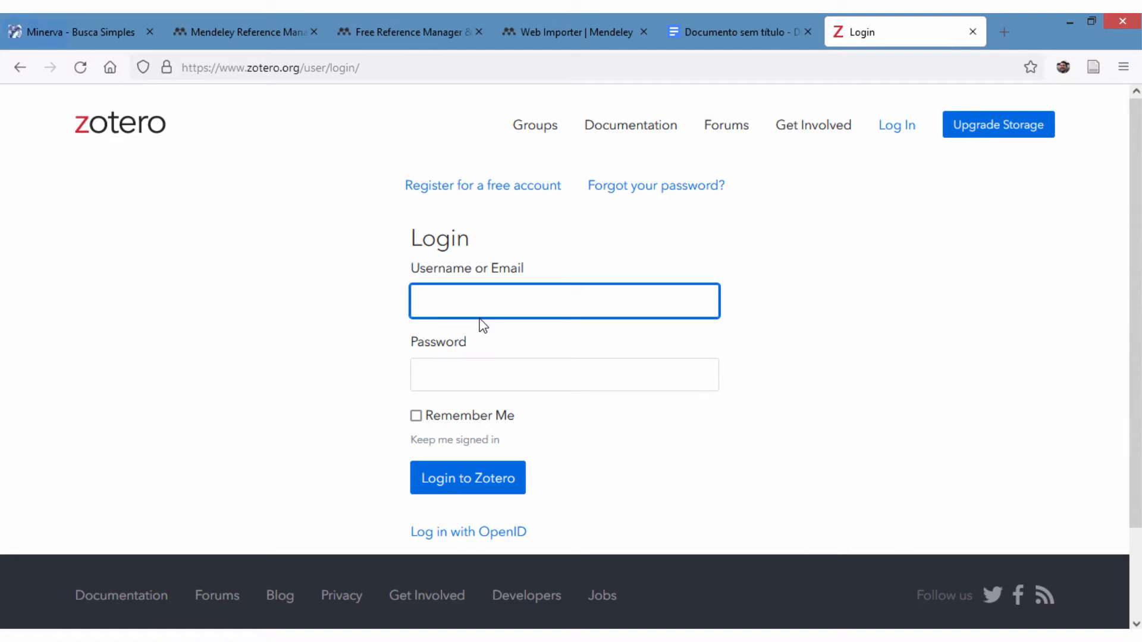
pyautogui.write('mo')
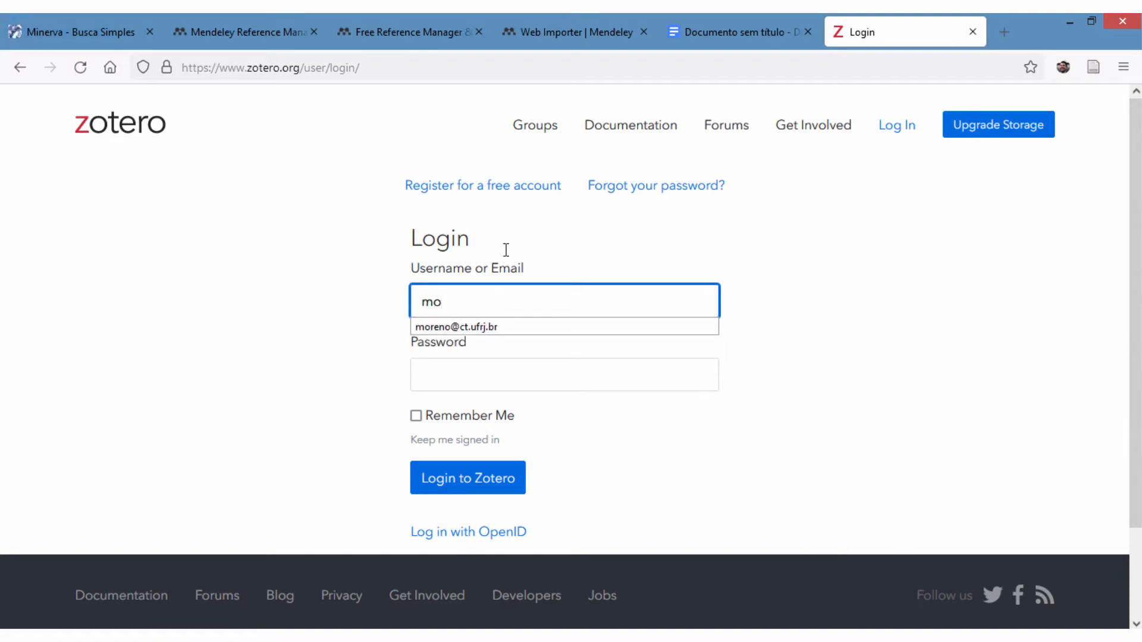
pyautogui.press('Return')
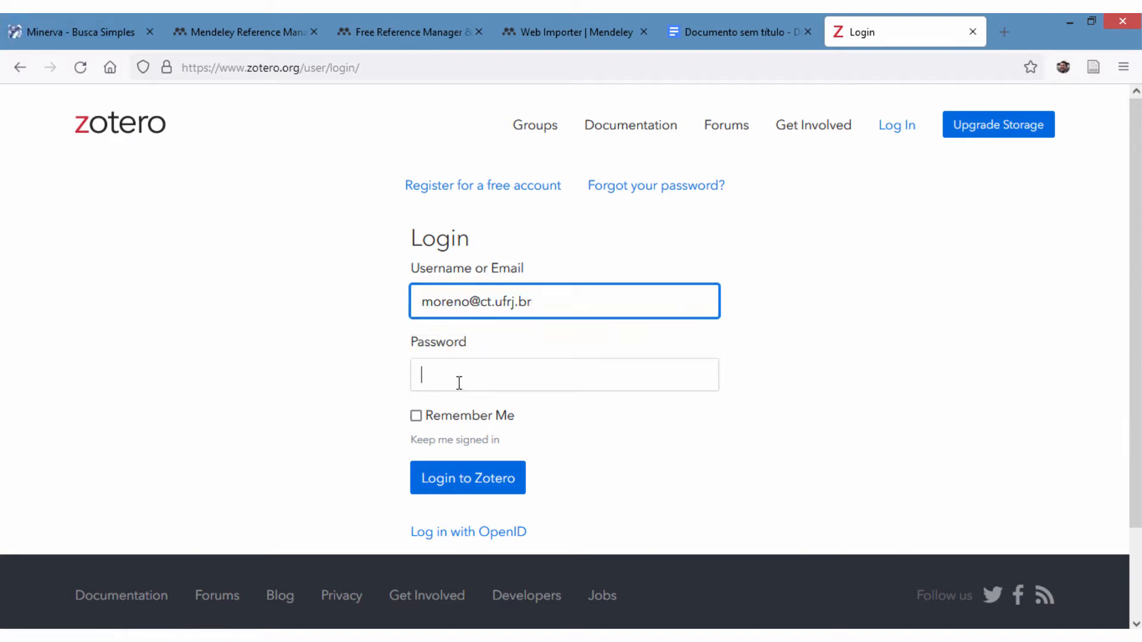
pyautogui.click(459, 383)
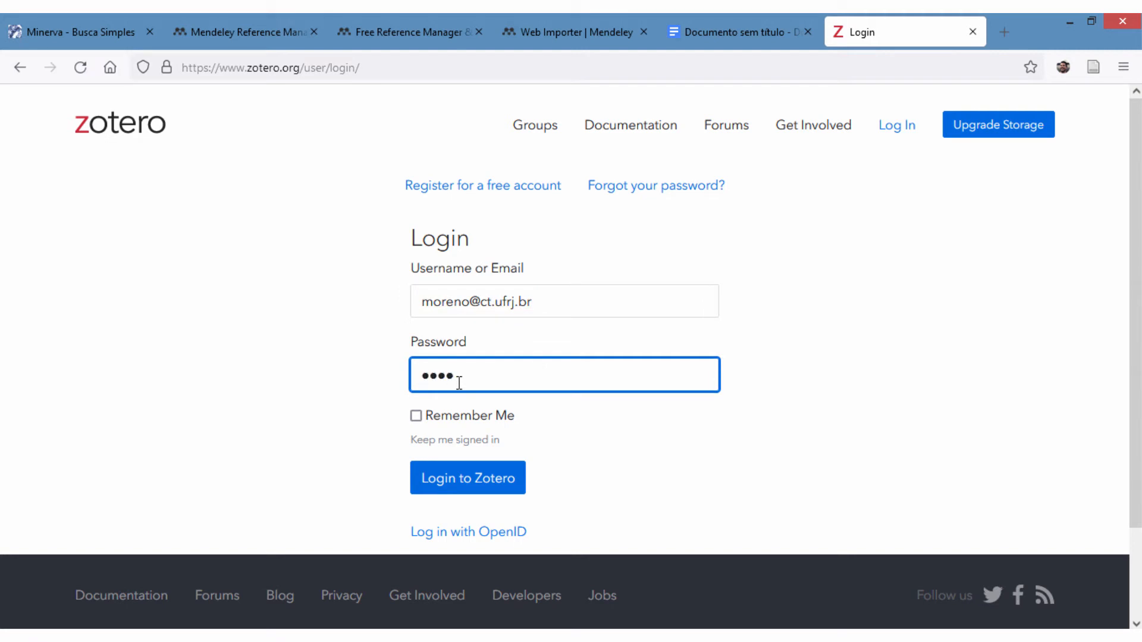
pyautogui.press('BackSpace')
pyautogui.write('•••••')
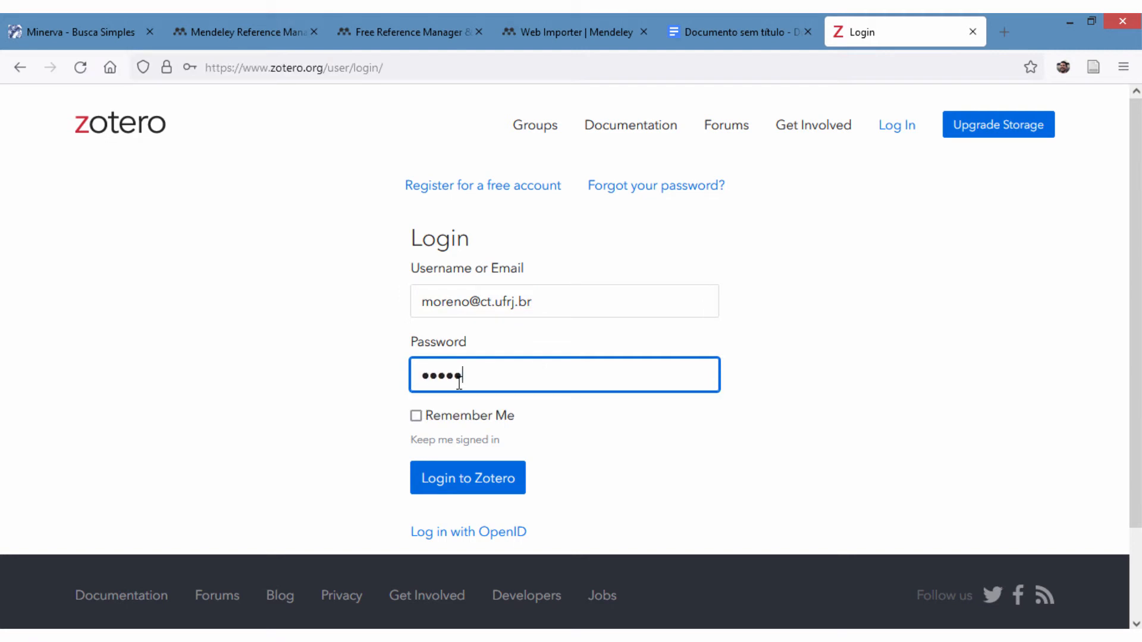
pyautogui.click(447, 482)
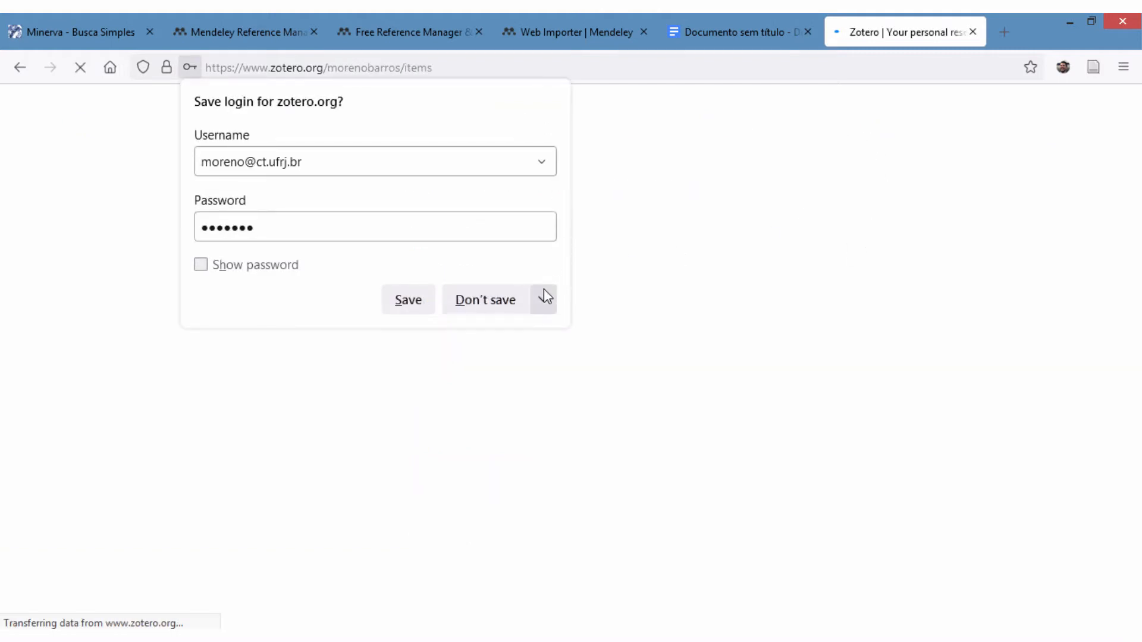
pyautogui.click(505, 301)
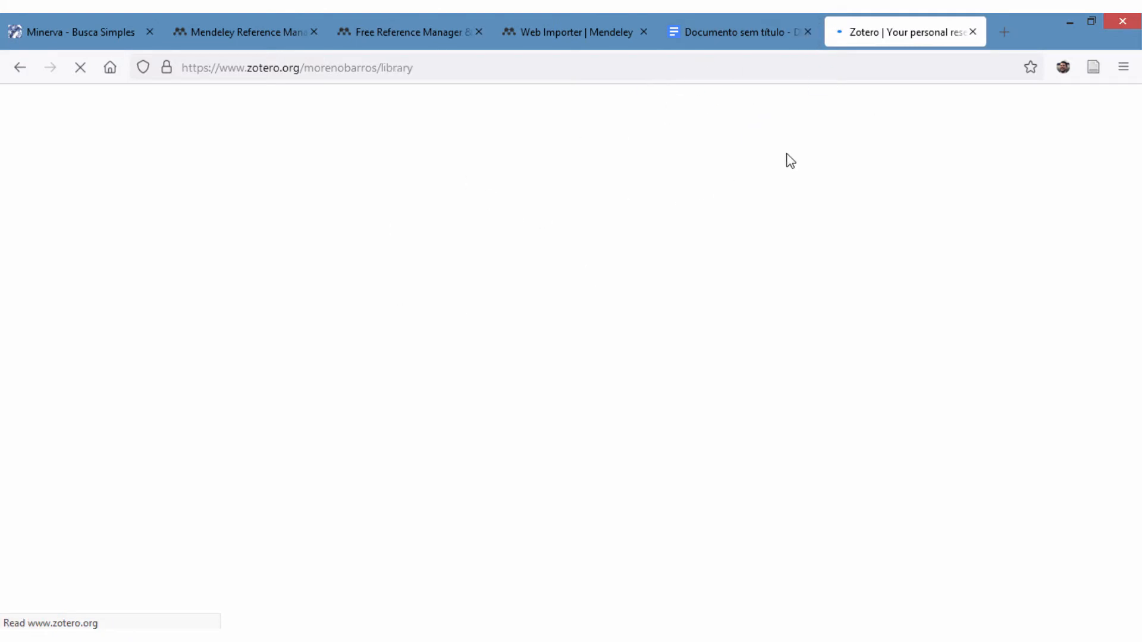
# - Return to the blank Google Docs document and check its menus for the Zotero integration
pyautogui.click(733, 30)
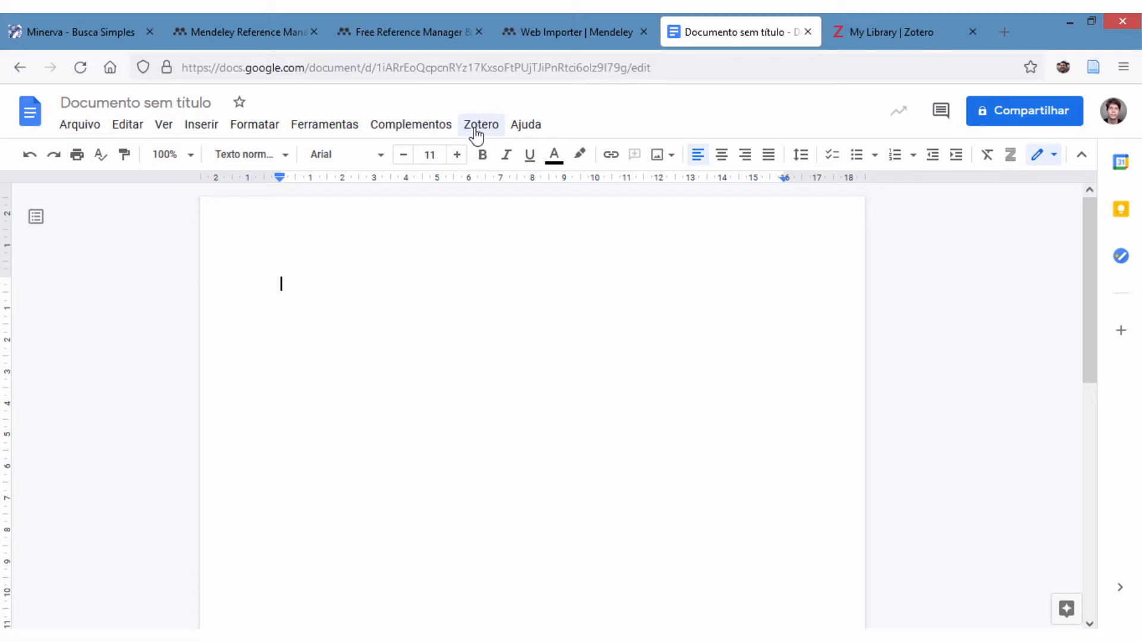
pyautogui.click(519, 127)
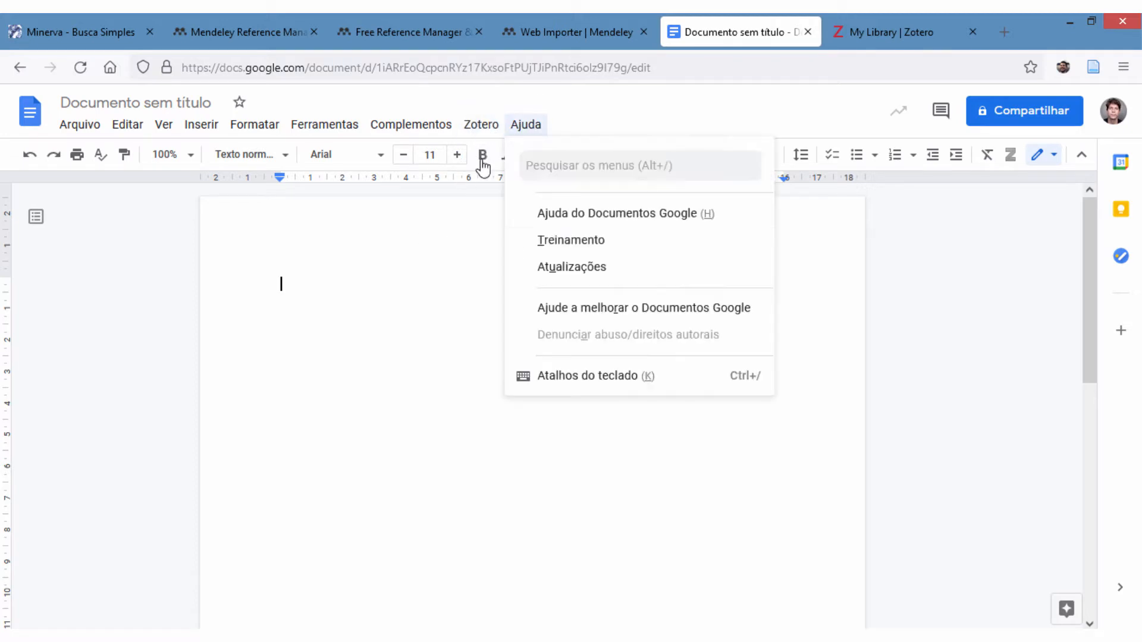
pyautogui.click(790, 362)
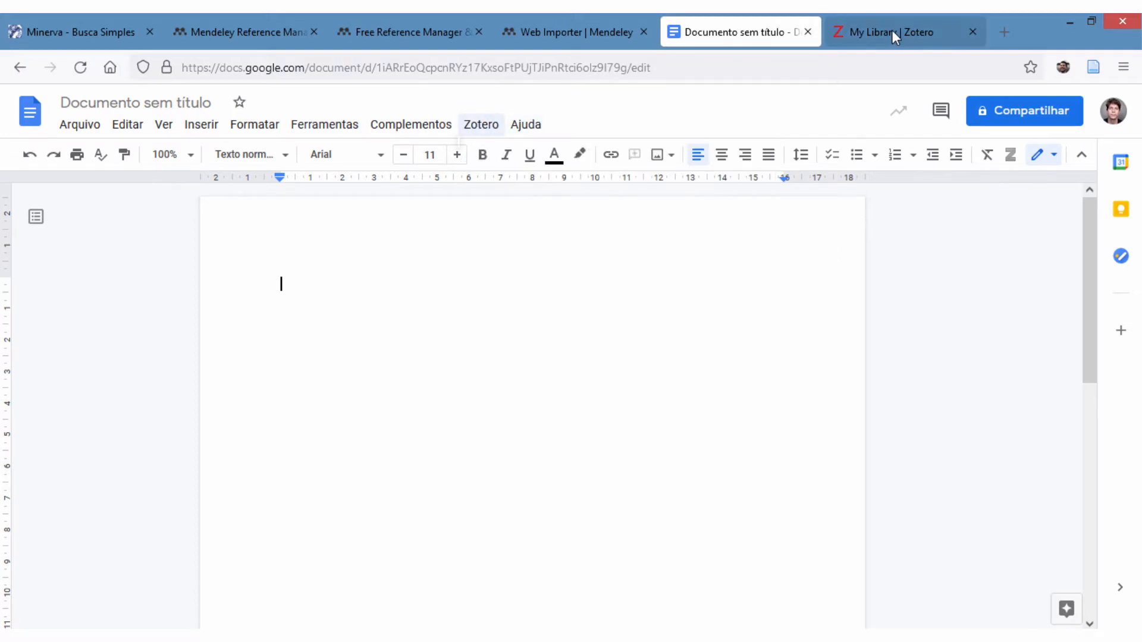
pyautogui.click(891, 32)
pyautogui.click(794, 33)
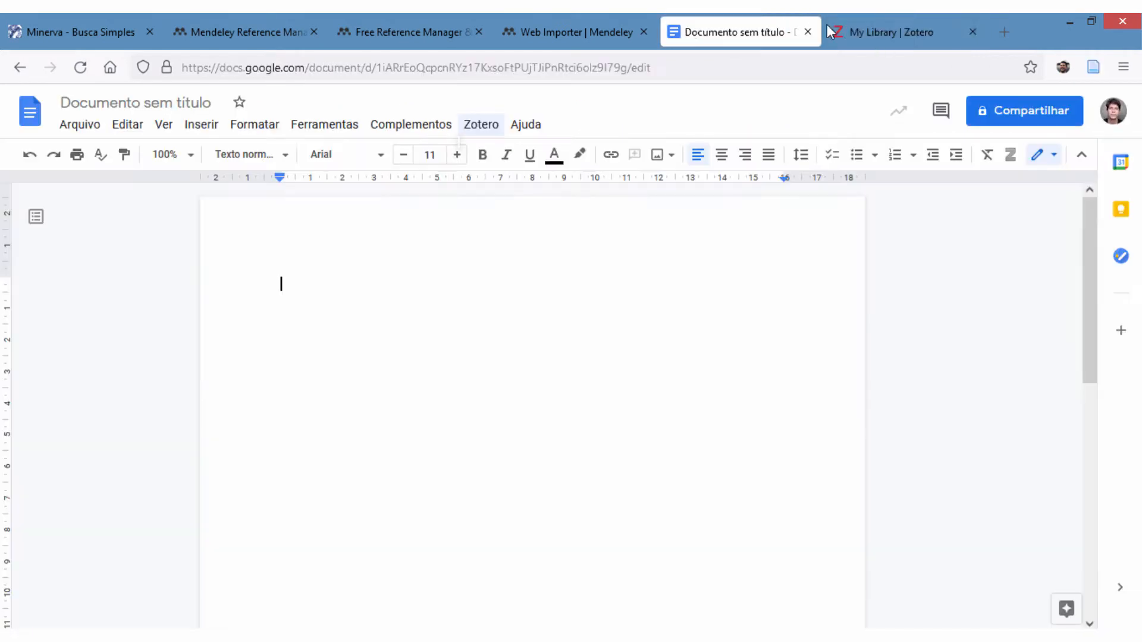
pyautogui.click(830, 36)
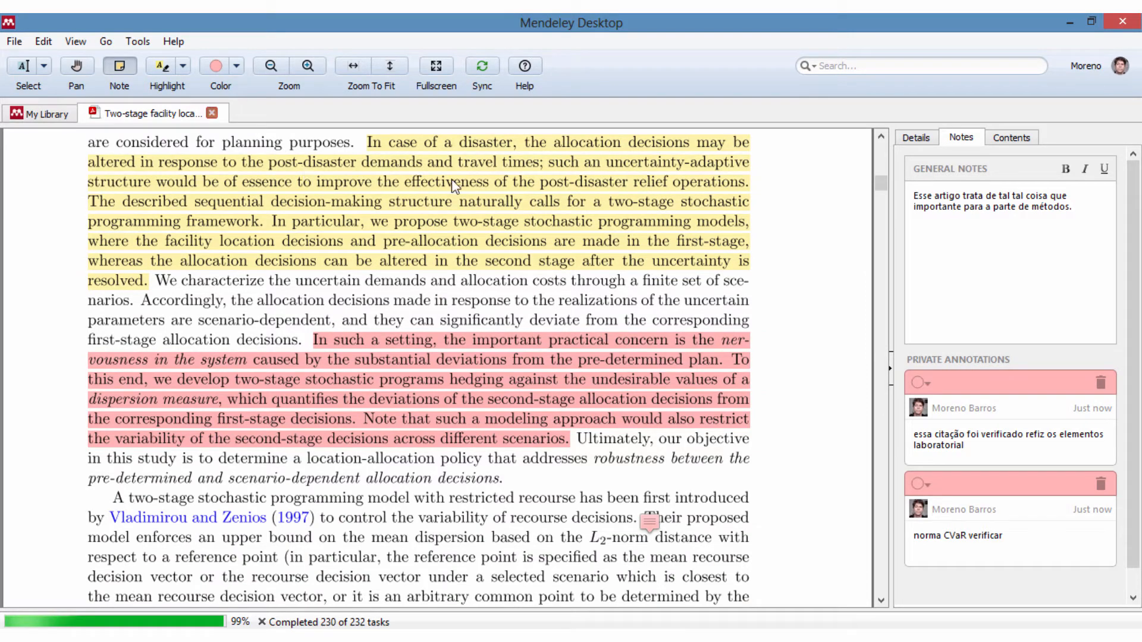
# - In Mendeley Desktop, close the open two-stage facility location paper and view the My Publications explanation about claiming authorship
pyautogui.click(212, 114)
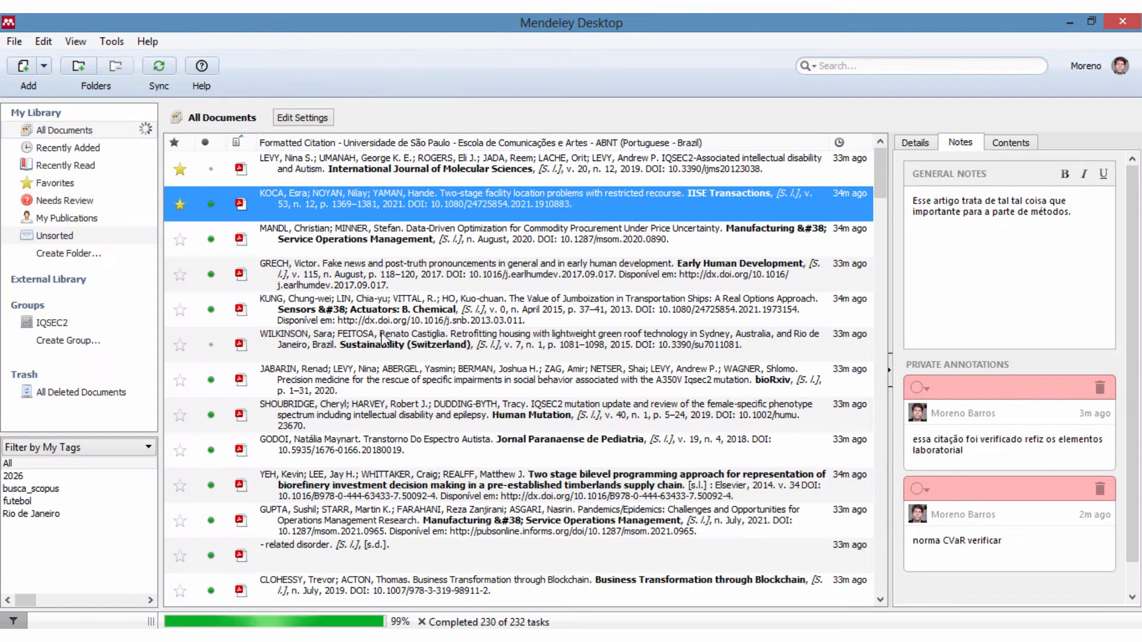
pyautogui.click(66, 218)
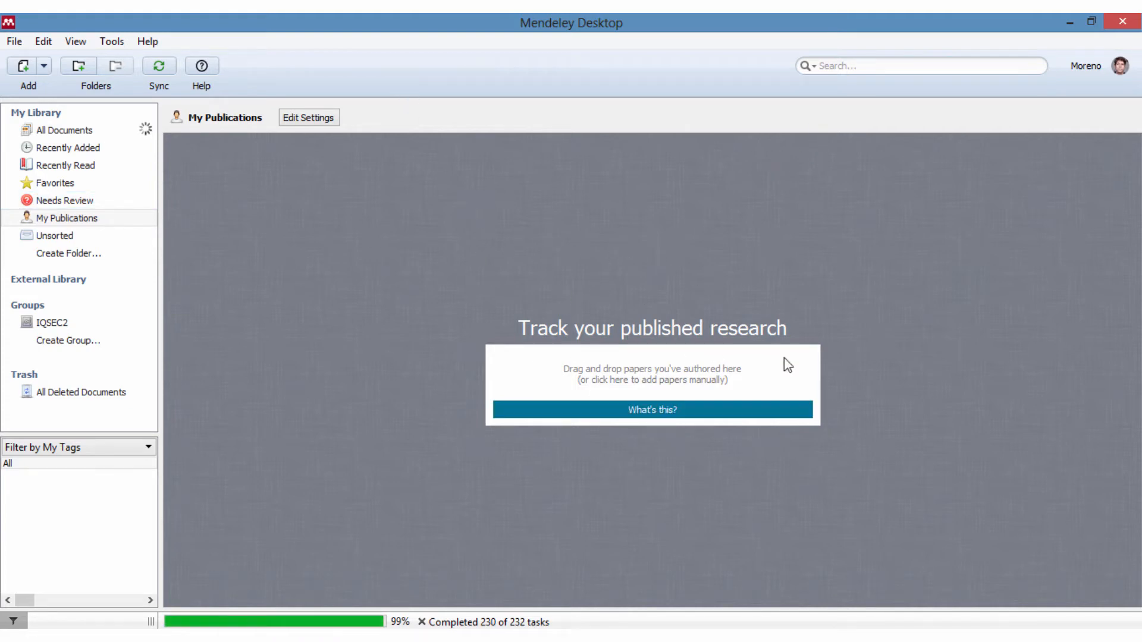
pyautogui.click(671, 411)
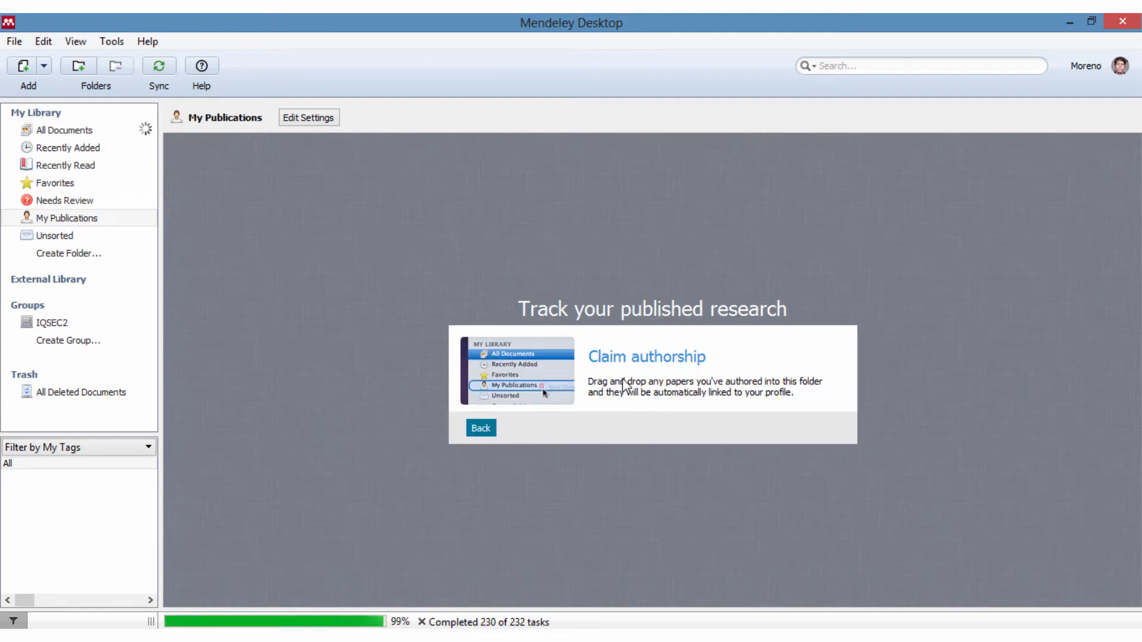
# - Select a range of papers in All Documents, from the timberlands supply chain paper to the blockchain one, and view the Unsorted collection
pyautogui.click(76, 130)
pyautogui.click(429, 241)
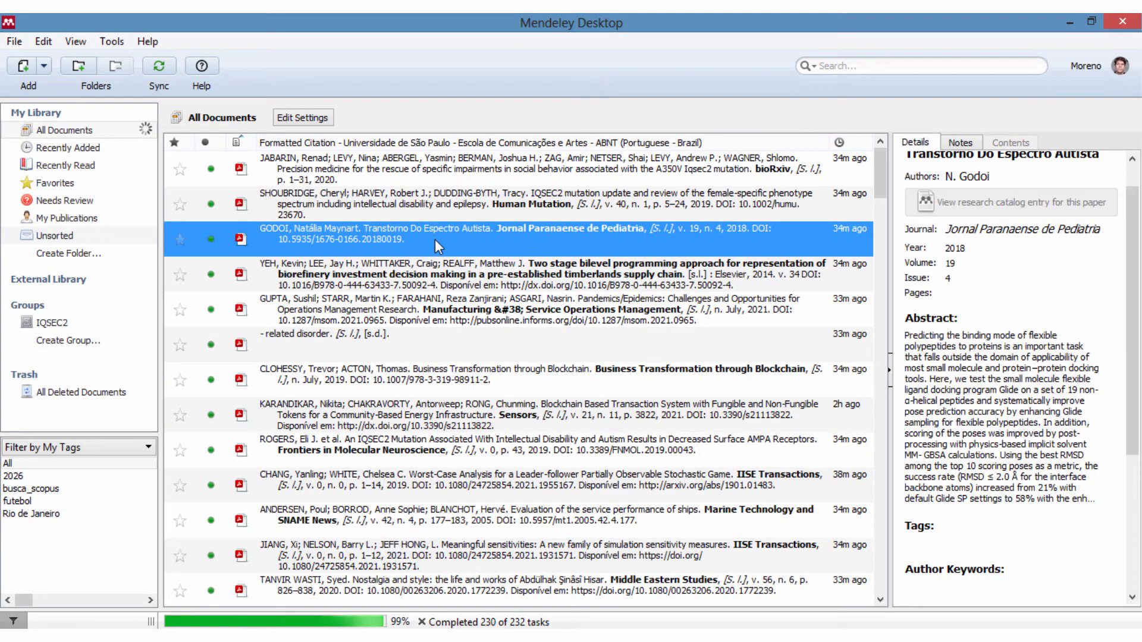
pyautogui.moveTo(438, 237); pyautogui.dragTo(342, 261)
pyautogui.click(357, 275)
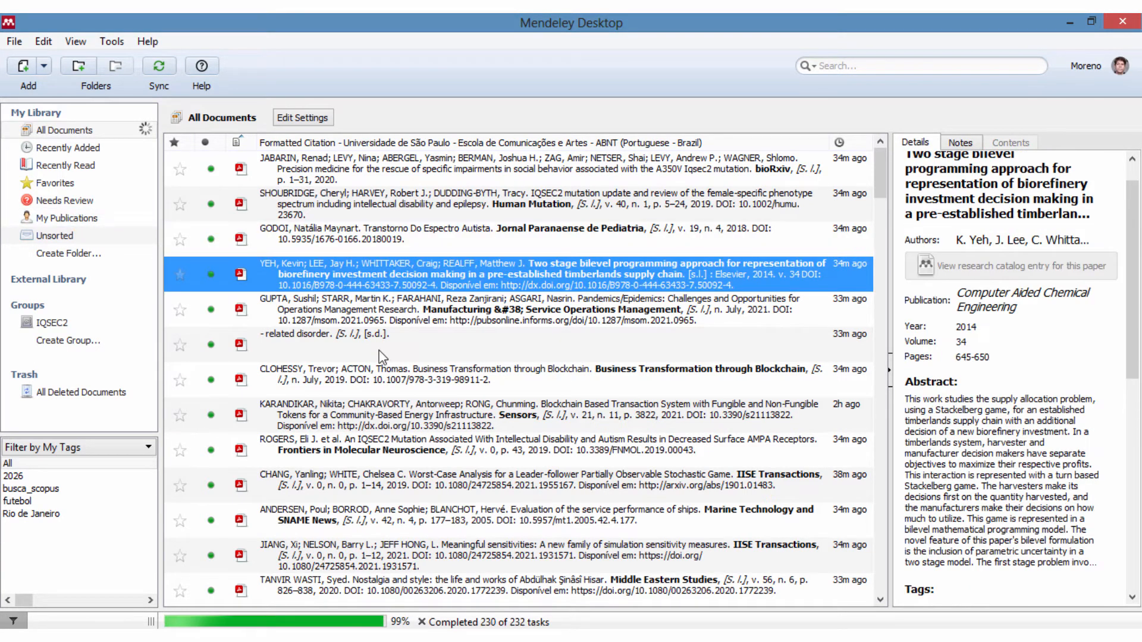
pyautogui.keyDown('shift'); pyautogui.click(364, 383); pyautogui.keyUp('shift')
pyautogui.moveTo(280, 291); pyautogui.dragTo(397, 321)
pyautogui.click(62, 223)
pyautogui.click(61, 238)
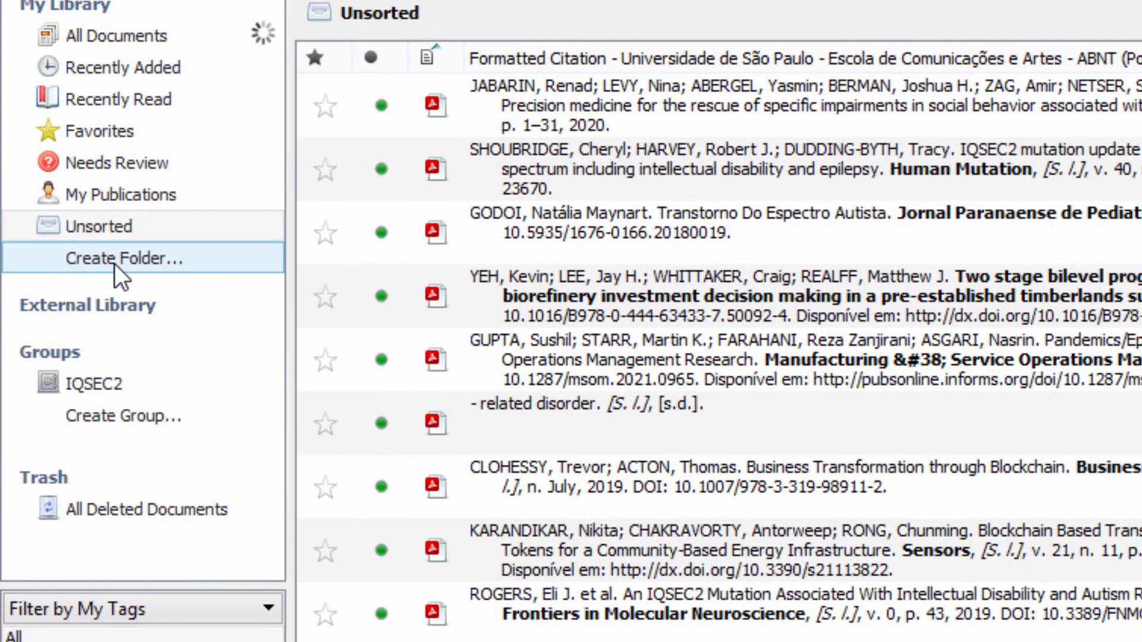
# - Create a new library folder named "TCC"
pyautogui.click(114, 263)
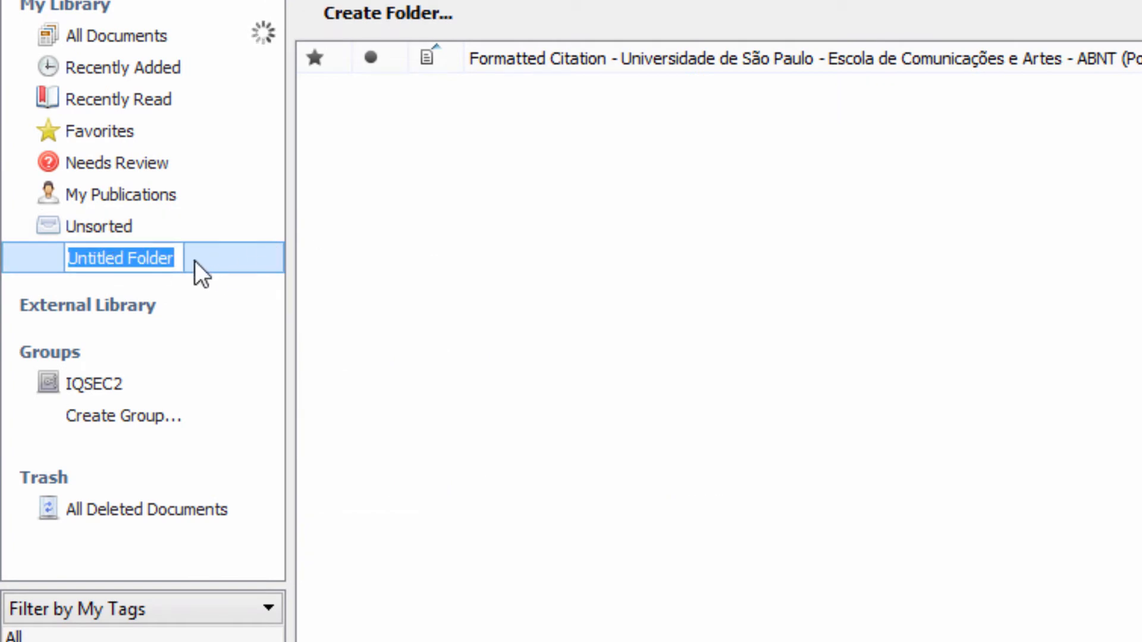
pyautogui.write('T')
pyautogui.press('BackSpace')
pyautogui.write('TCC')
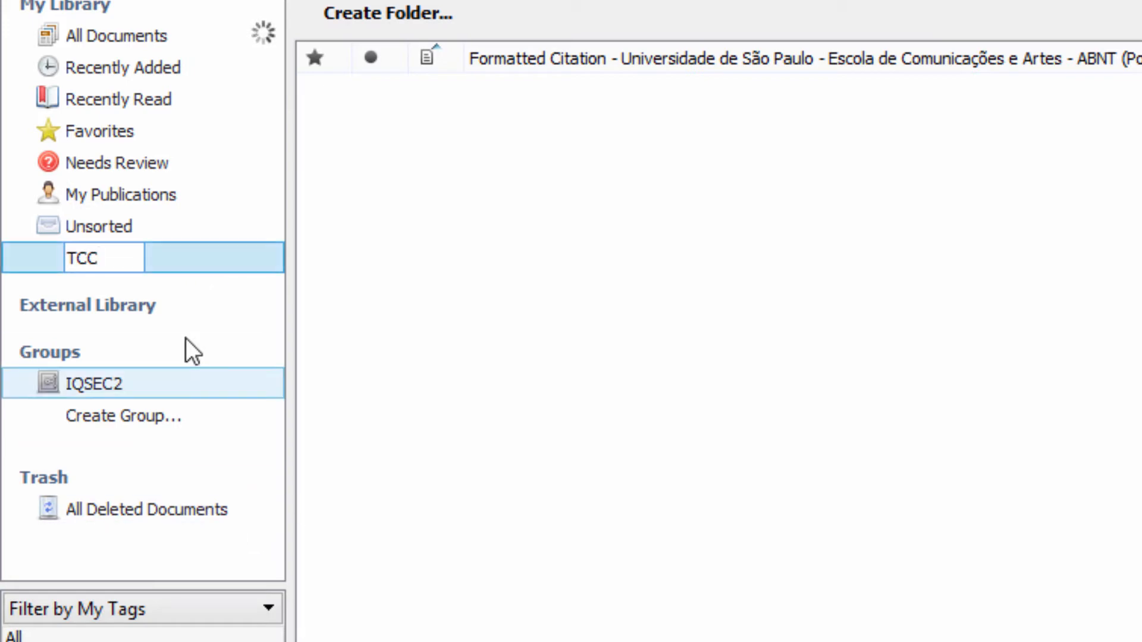
pyautogui.press('Return')
# - Create another library folder named "Disciplina ergonomia 7"
pyautogui.click(127, 288)
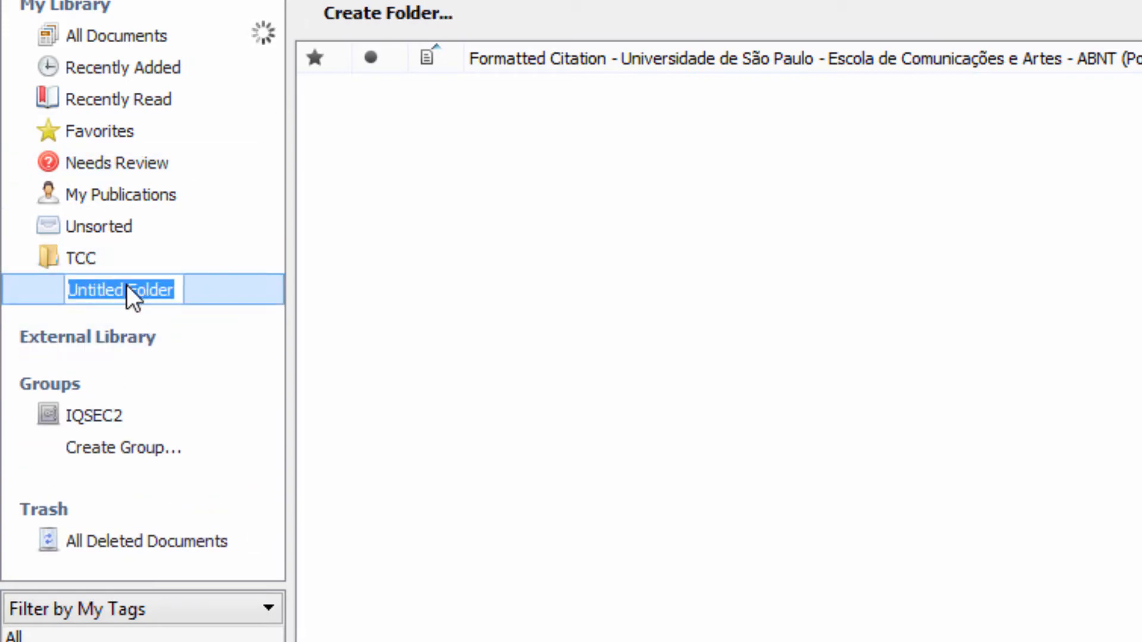
pyautogui.write('Disciplin')
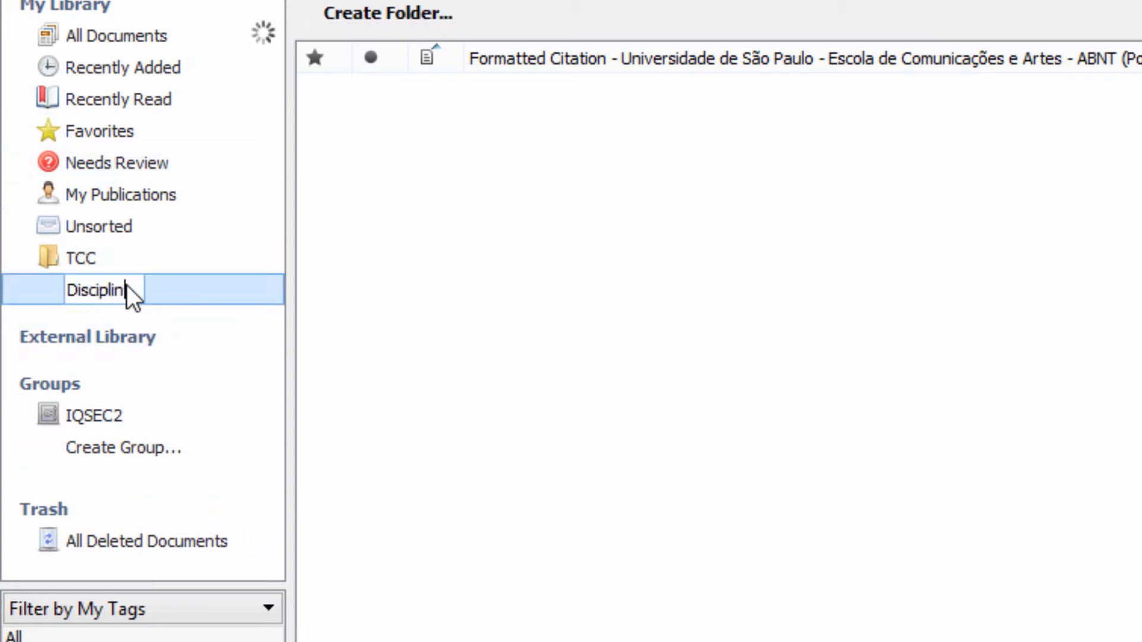
pyautogui.write('a ergonomia')
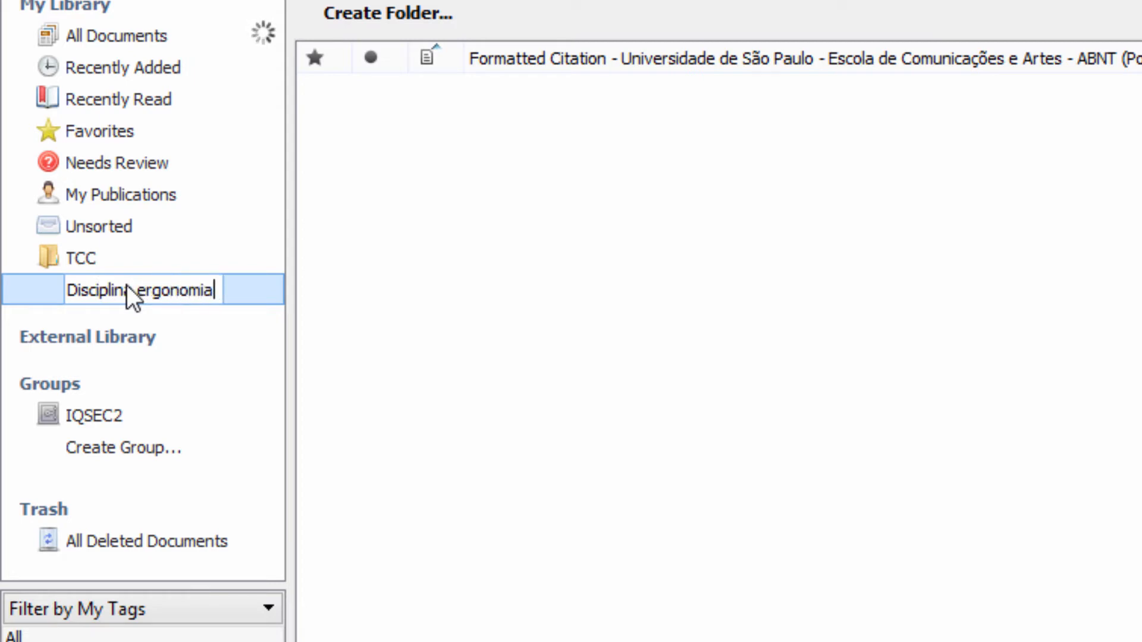
pyautogui.write(' 7')
pyautogui.press('Return')
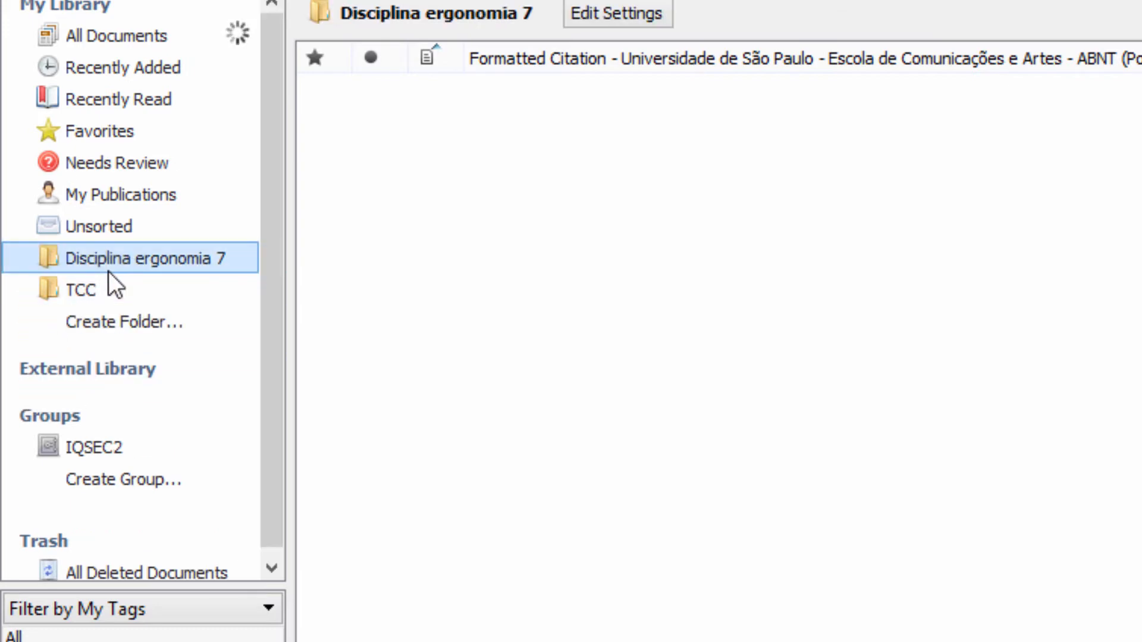
# - Check the options available for the Disciplina ergonomia 7 folder and view the contents of both new folders
pyautogui.rightClick(88, 259)
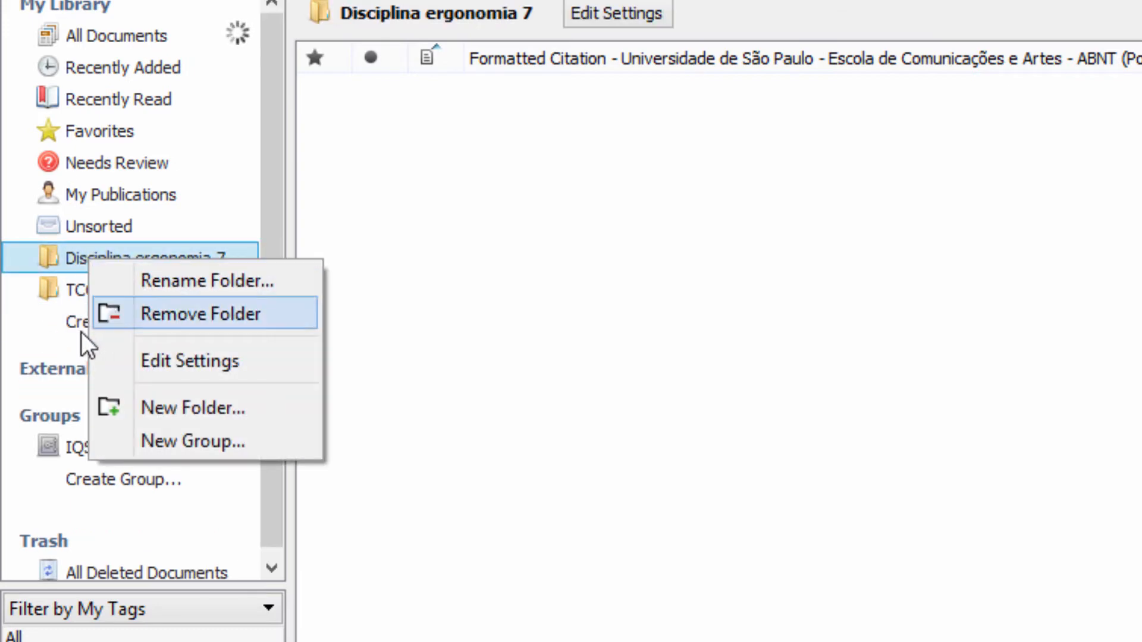
pyautogui.click(77, 265)
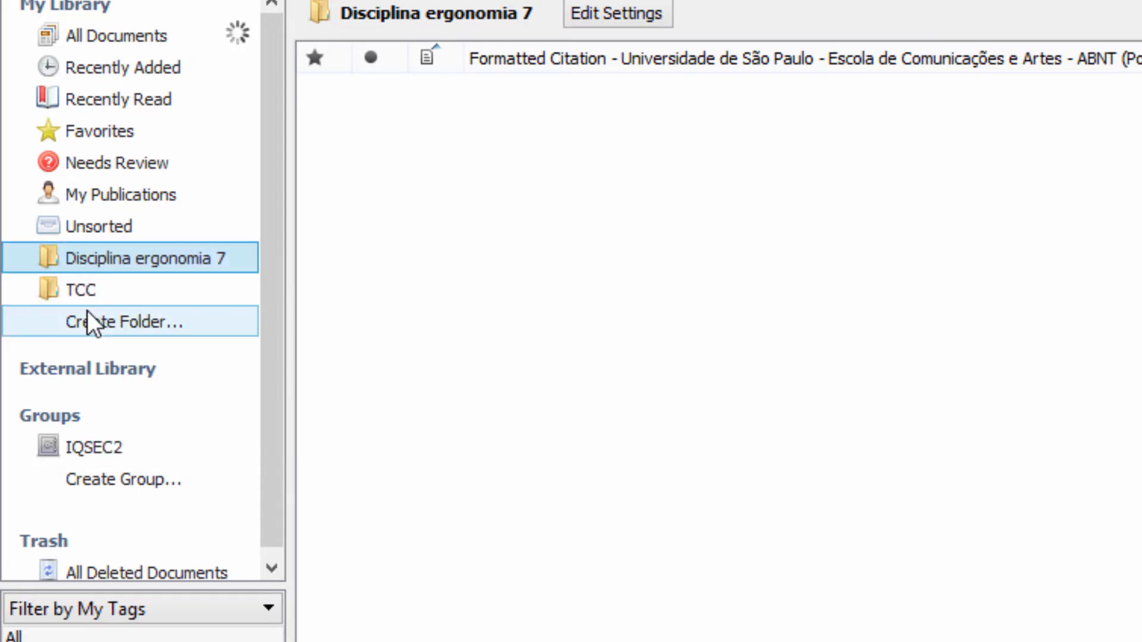
pyautogui.click(94, 290)
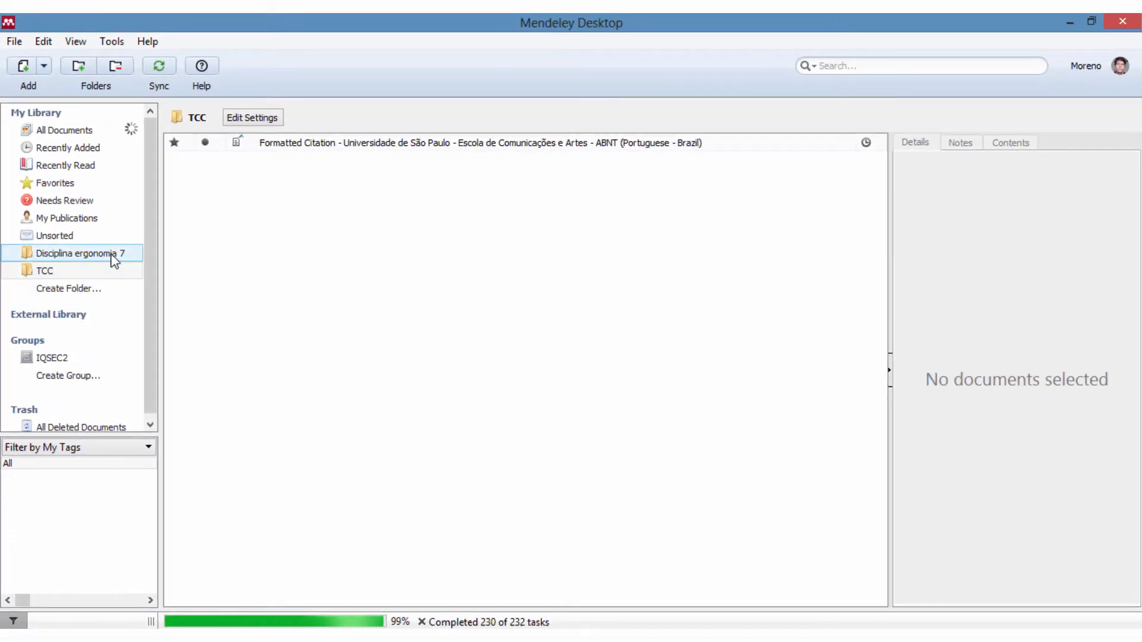
pyautogui.click(134, 258)
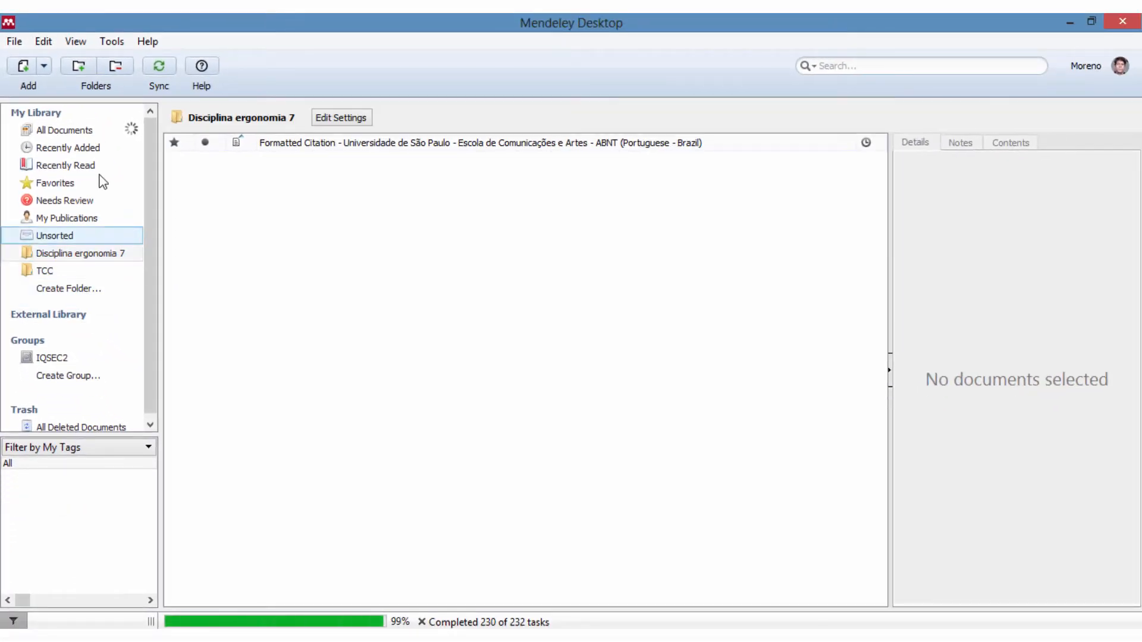
# - Select the precision medicine A350V Iqsec2 paper in All Documents, compare with the two new folders, and return to All Documents
pyautogui.click(68, 132)
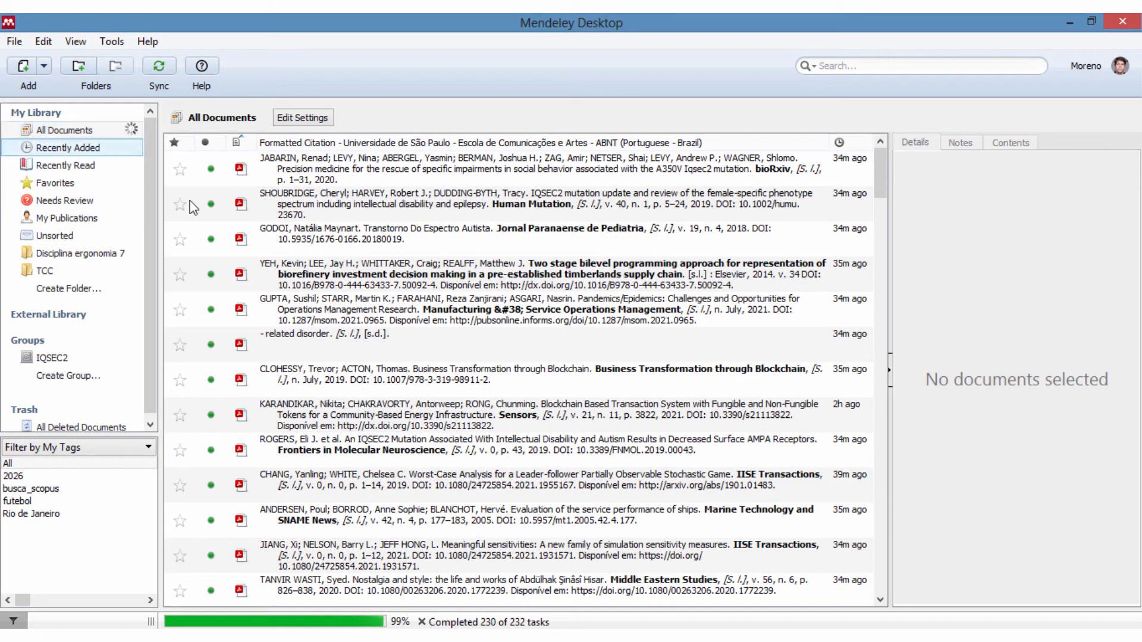
pyautogui.click(402, 153)
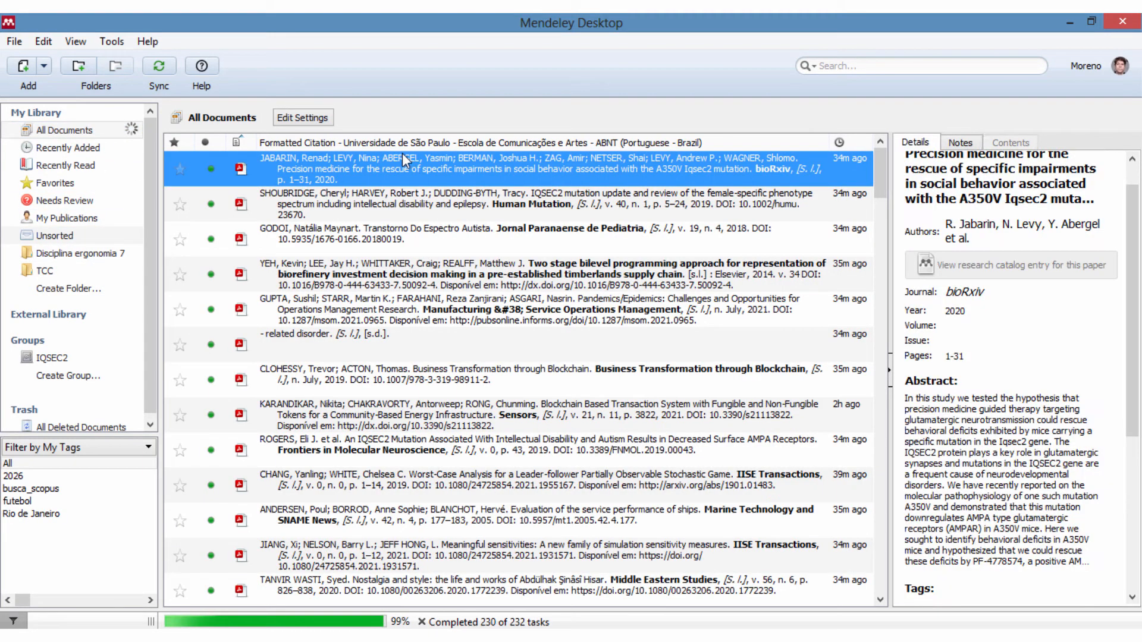
pyautogui.click(113, 257)
pyautogui.click(55, 271)
pyautogui.click(66, 131)
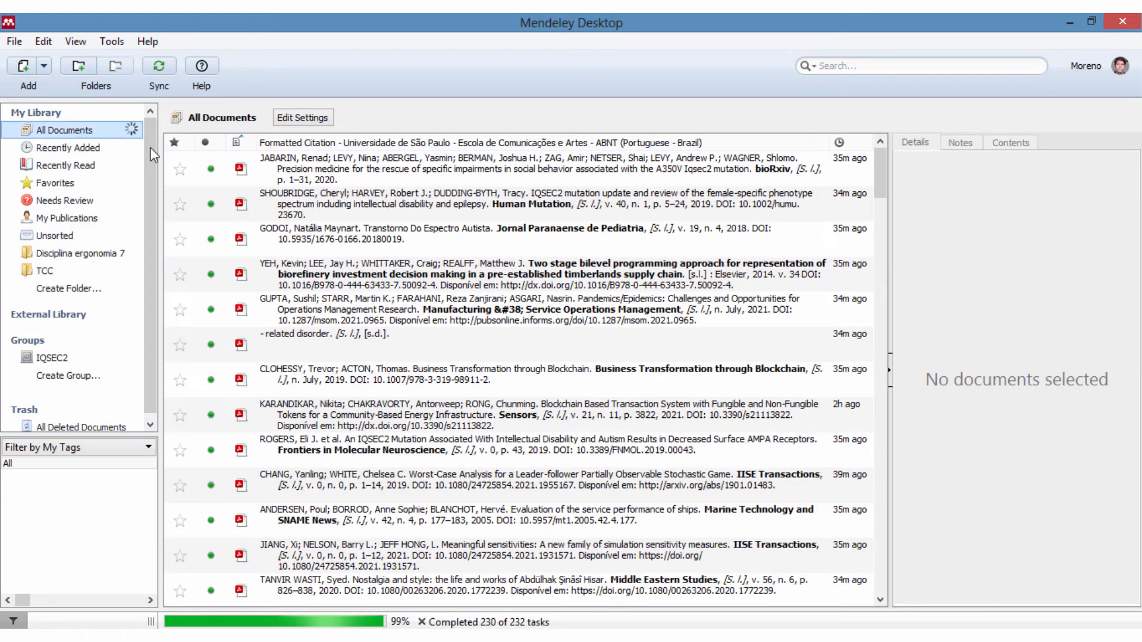
# - Search All Documents for "retrofit"
pyautogui.scroll(-10, 562, 349)
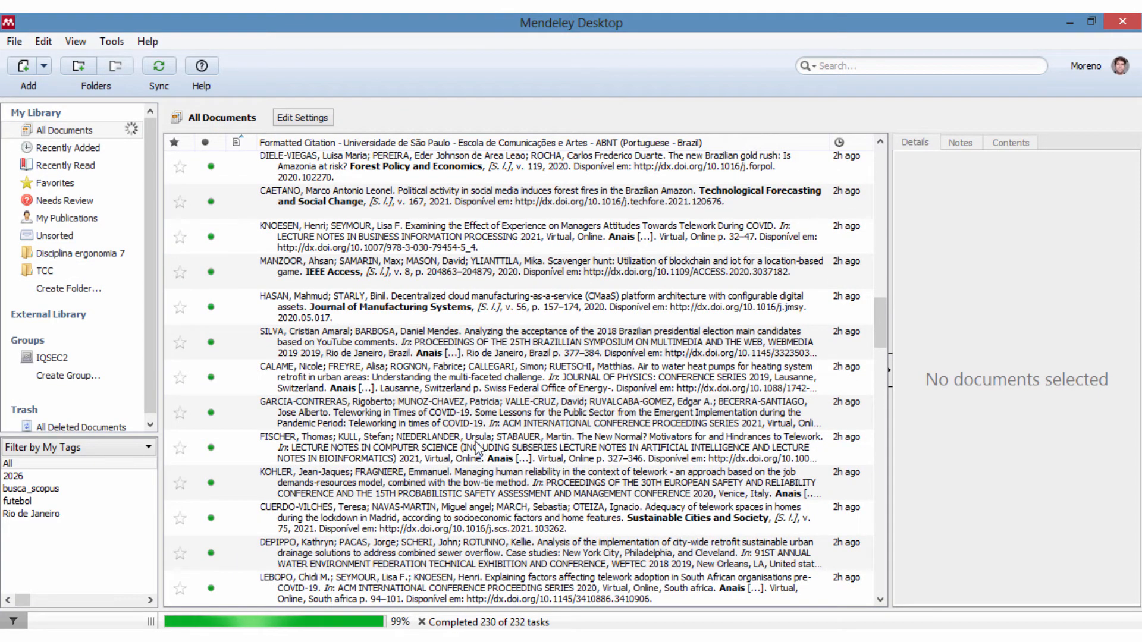
pyautogui.write('retrofit')
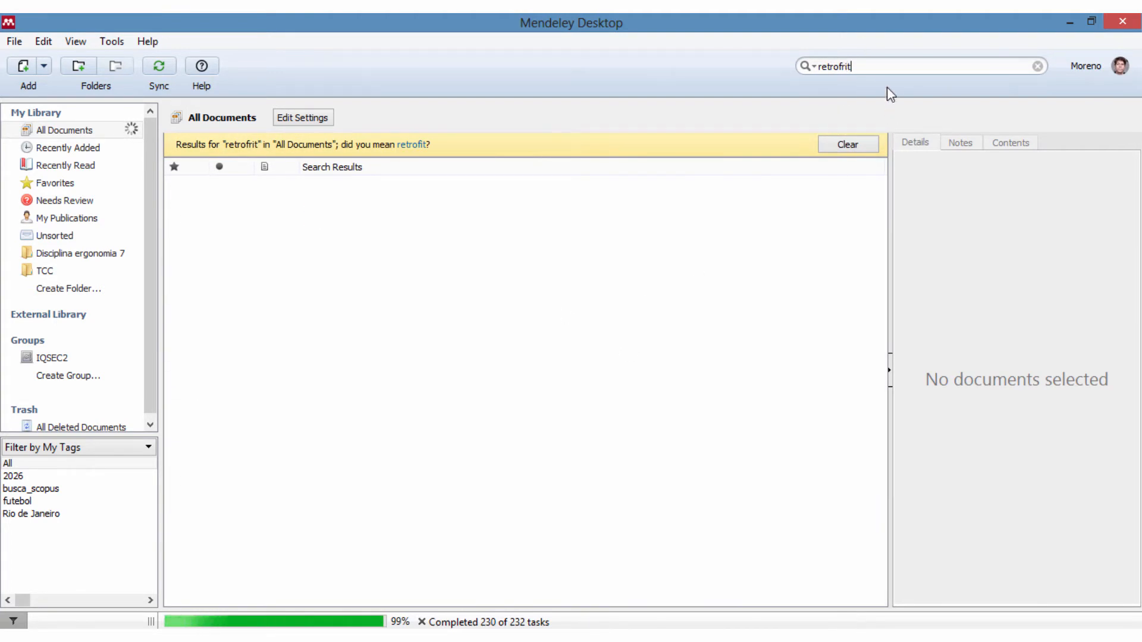
pyautogui.press('BackSpace')
pyautogui.press('BackSpace')
pyautogui.write('ri')
pyautogui.press('BackSpace')
pyautogui.press('BackSpace')
pyautogui.write('it')
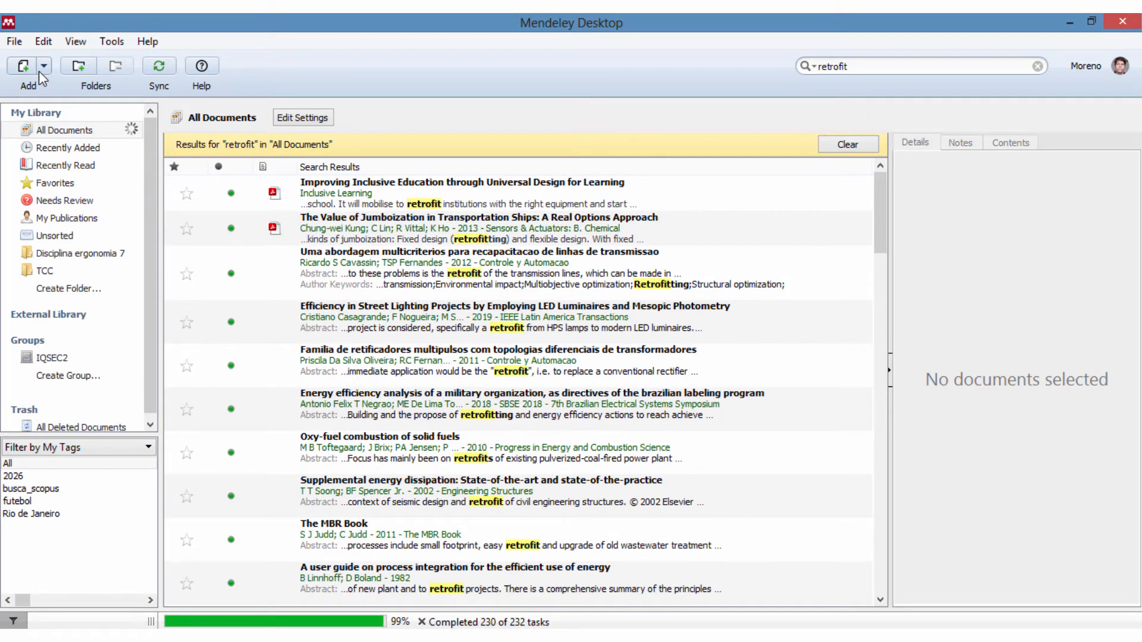
# - Create a library folder named "Retrofit"
pyautogui.click(84, 286)
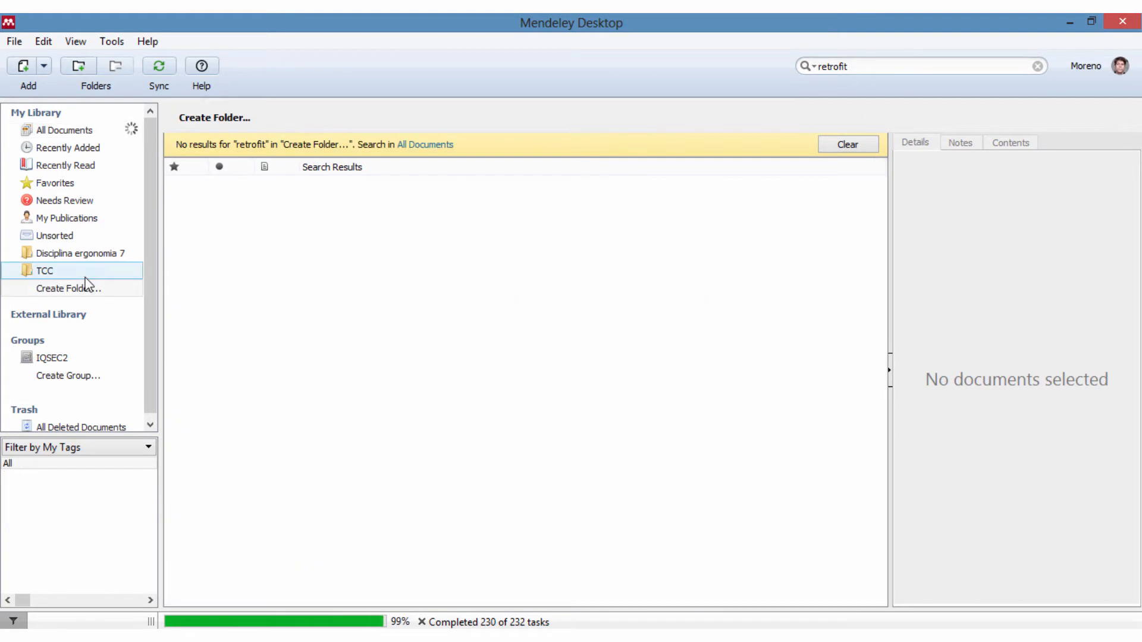
pyautogui.click(86, 288)
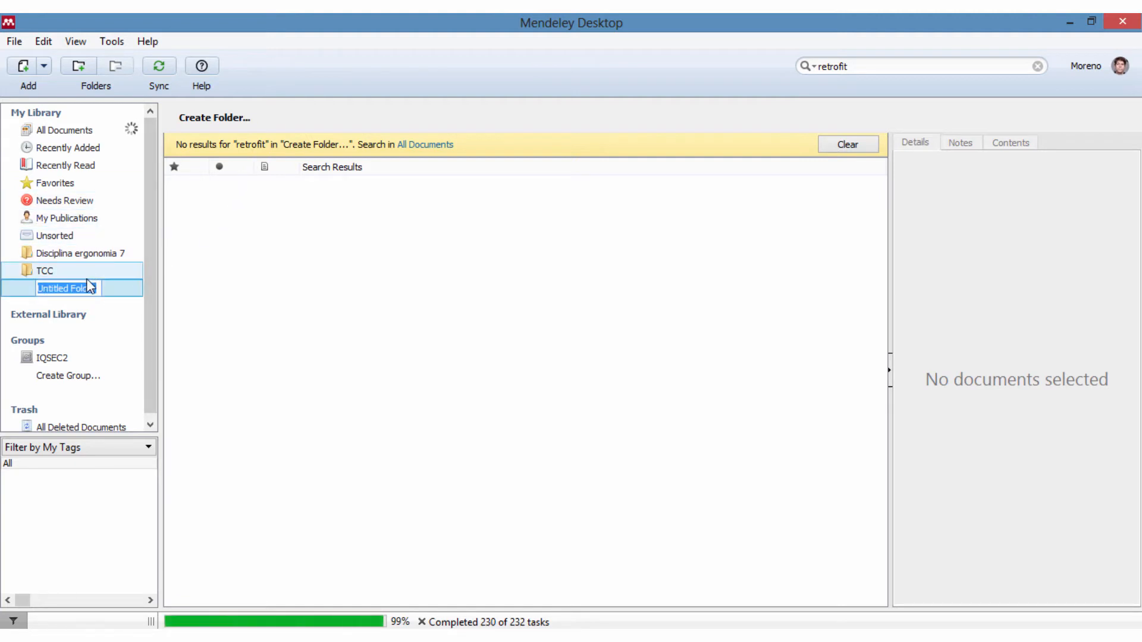
pyautogui.write('Retrofit')
pyautogui.press('Return')
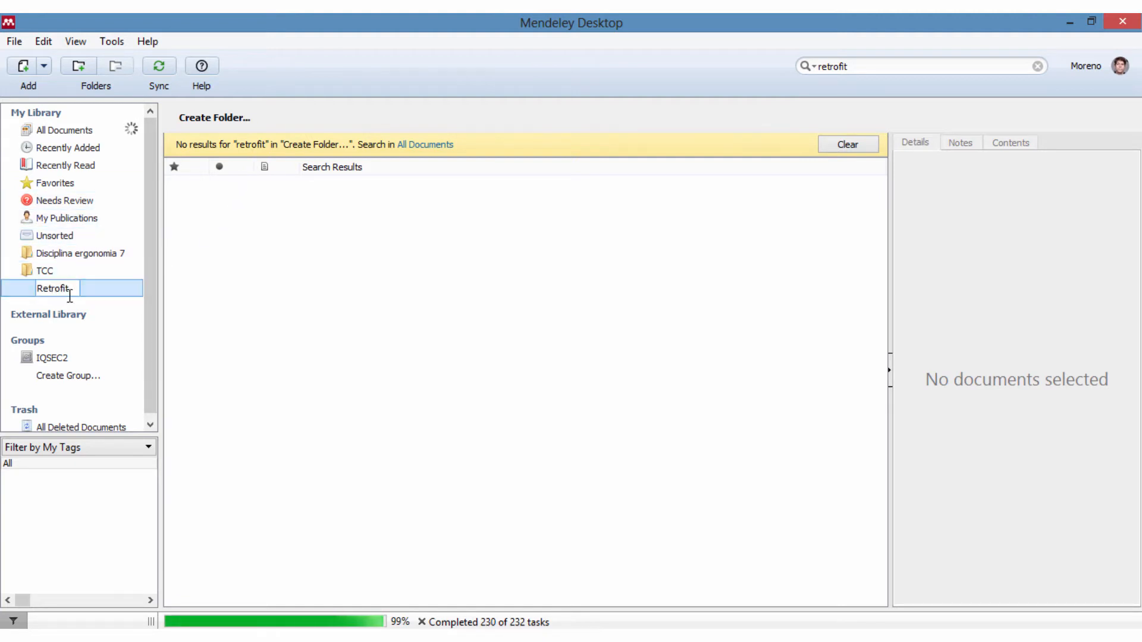
# - Nest the Retrofit folder inside Disciplina ergonomia 7 and view both the parent folder and the subfolder
pyautogui.moveTo(53, 271); pyautogui.dragTo(51, 272)
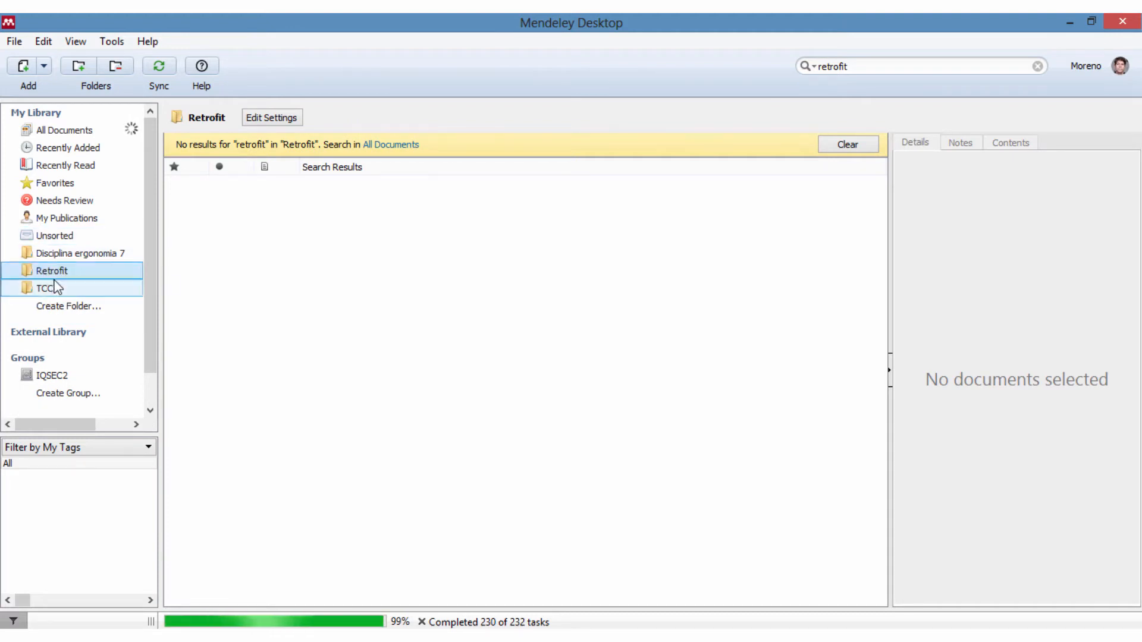
pyautogui.moveTo(54, 271); pyautogui.dragTo(79, 262)
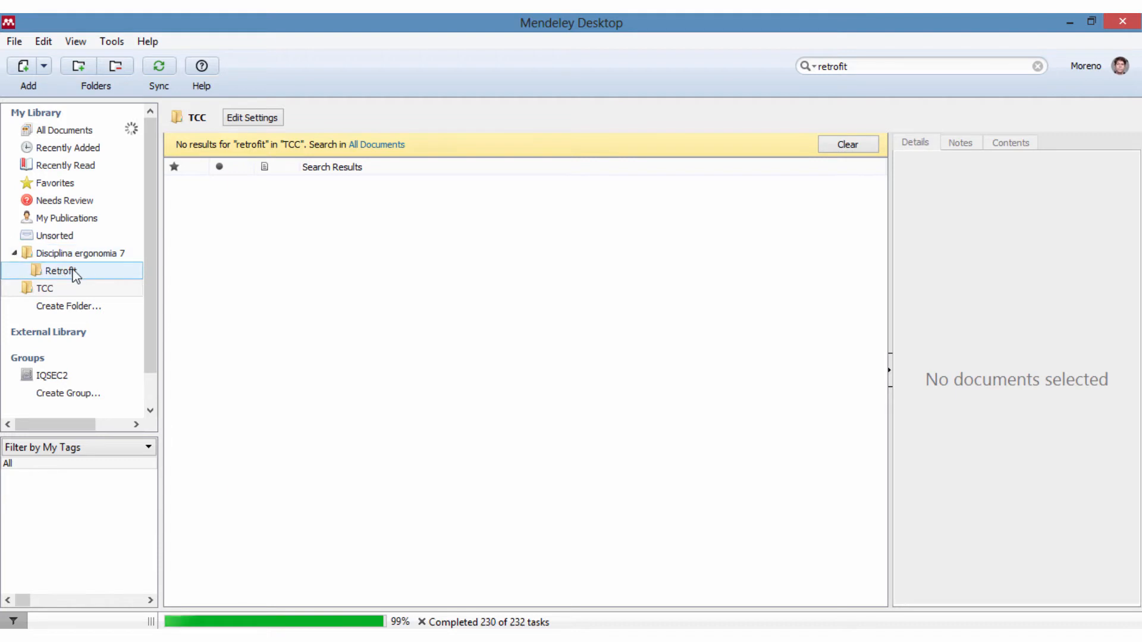
pyautogui.click(74, 271)
pyautogui.click(73, 254)
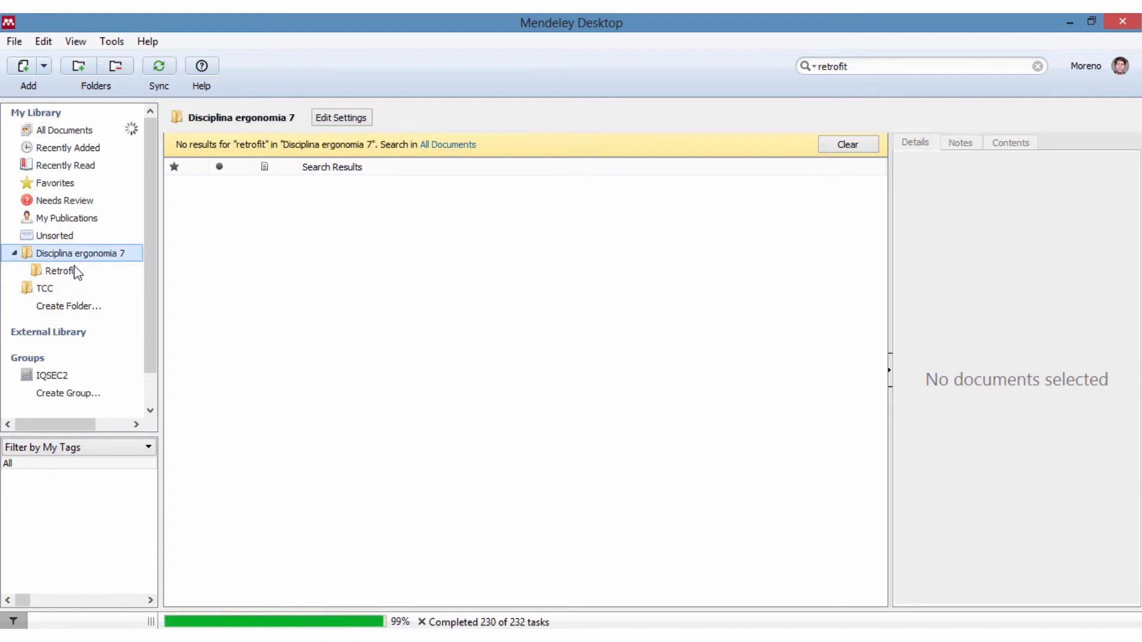
pyautogui.click(73, 269)
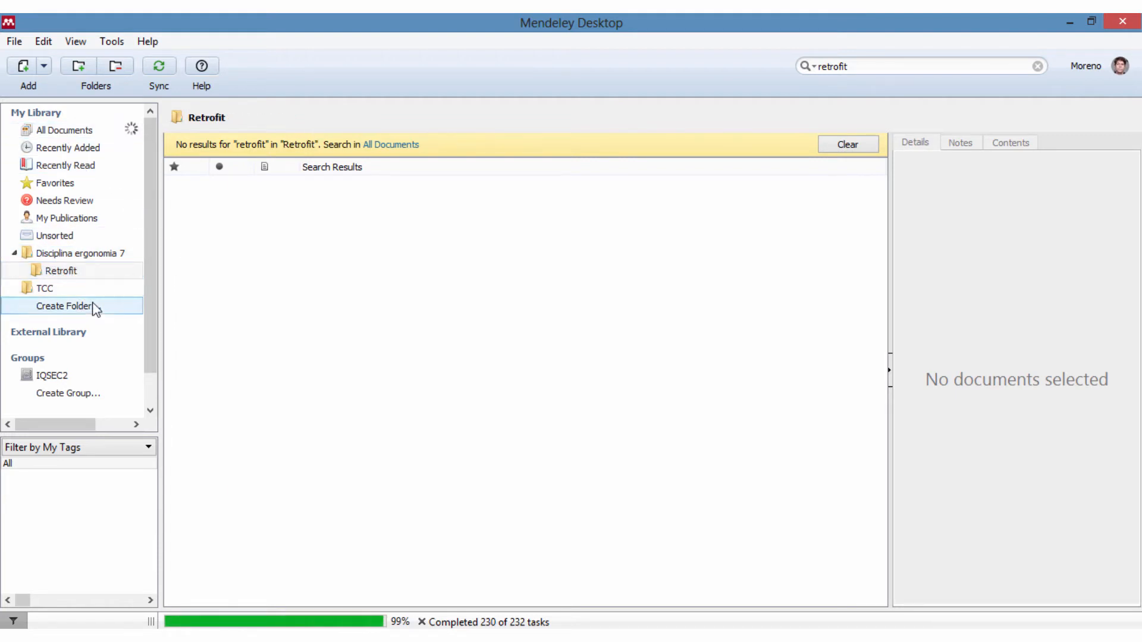
# - Add all "retrofit" search results from All Documents to the Retrofit subfolder
pyautogui.click(63, 130)
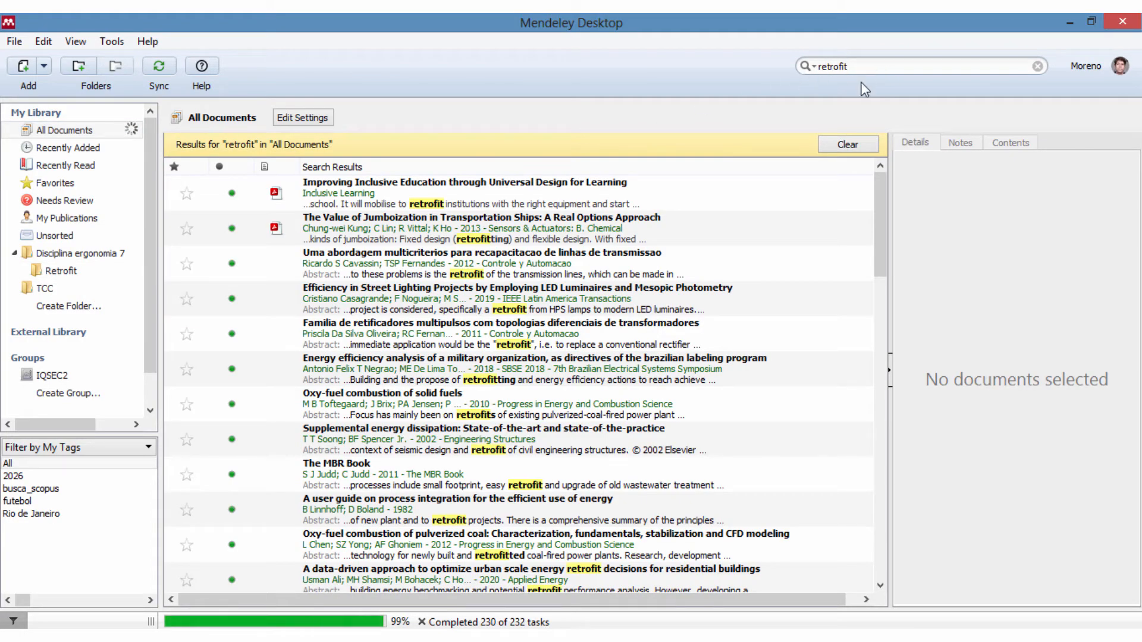
pyautogui.click(447, 208)
pyautogui.scroll(-10, 589, 391)
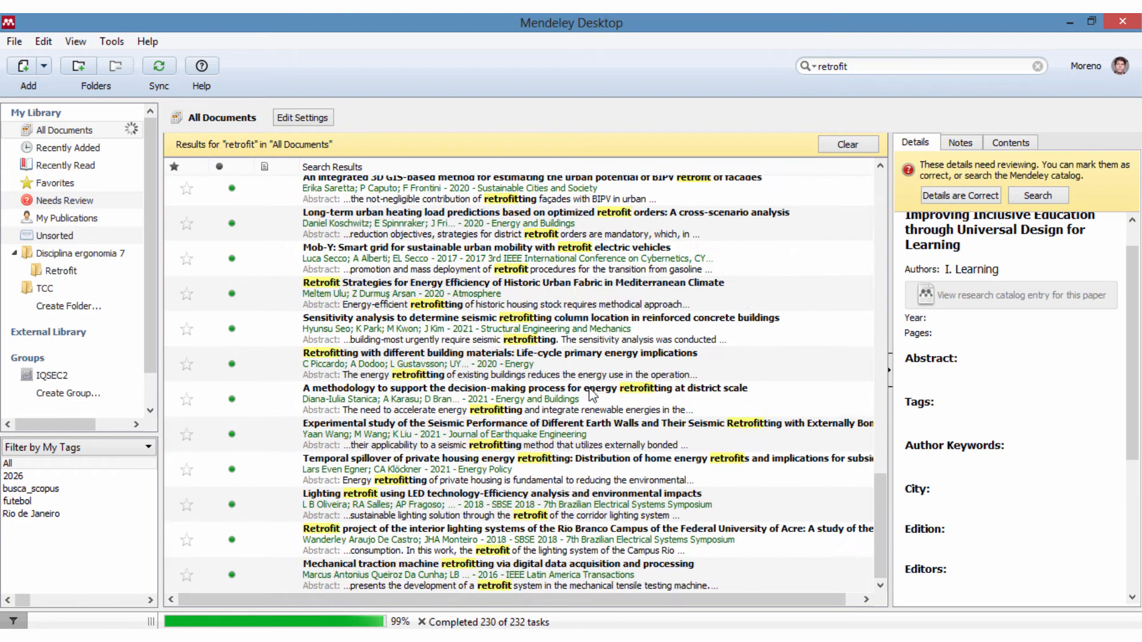
pyautogui.hotkey('ctrl', 'a')
pyautogui.moveTo(564, 319); pyautogui.dragTo(64, 274)
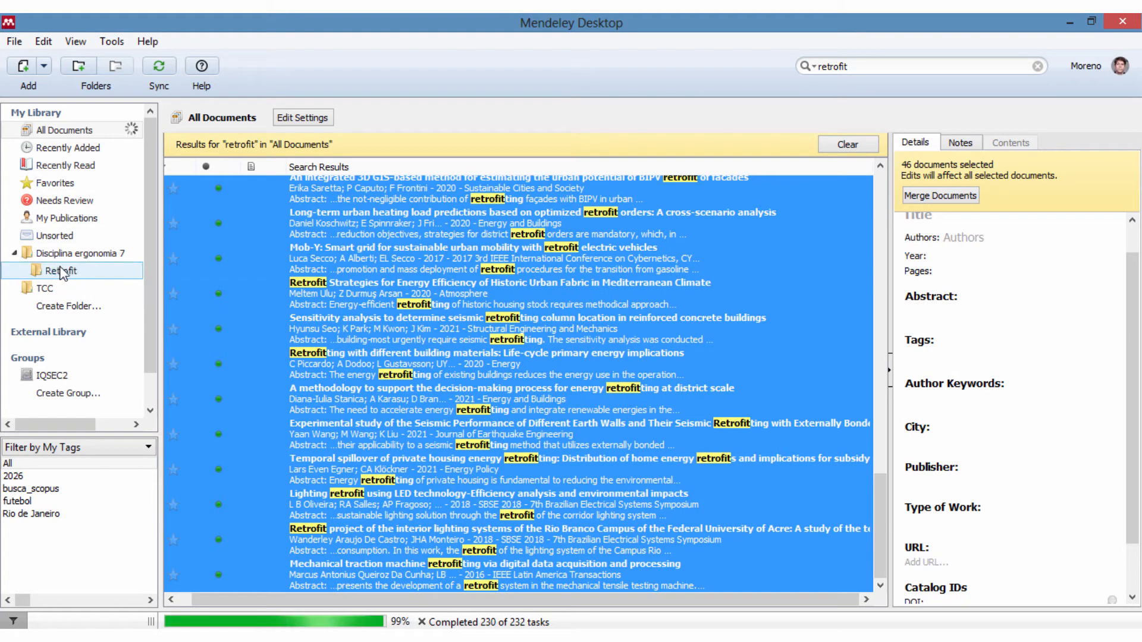
# - Open the Retrofit subfolder, clear the search filter and look through its papers
pyautogui.click(64, 273)
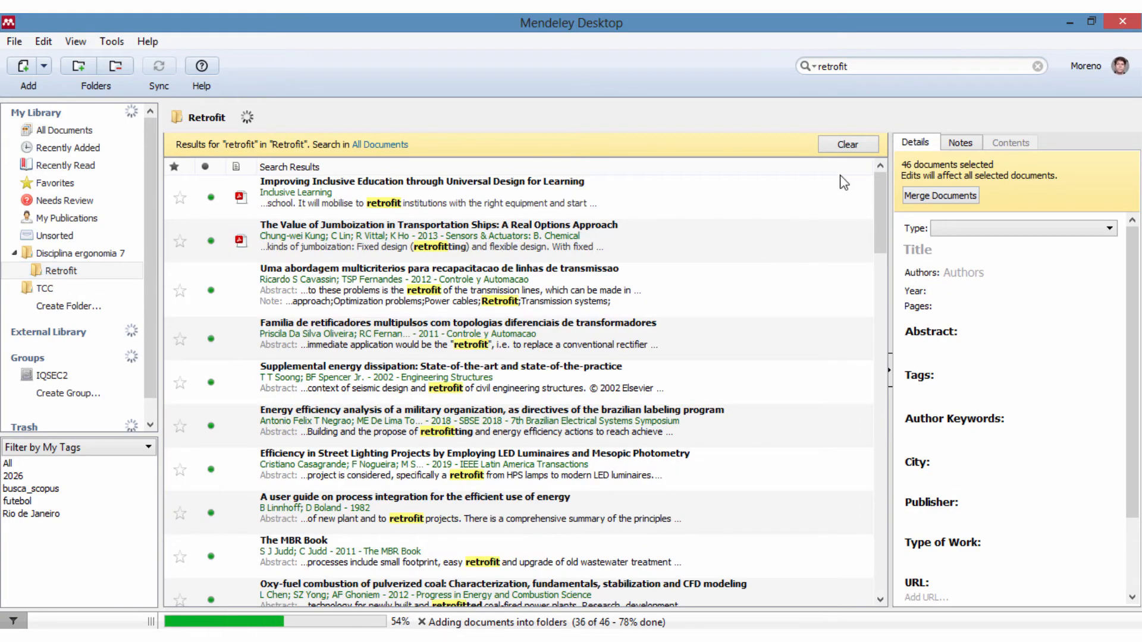
pyautogui.click(840, 145)
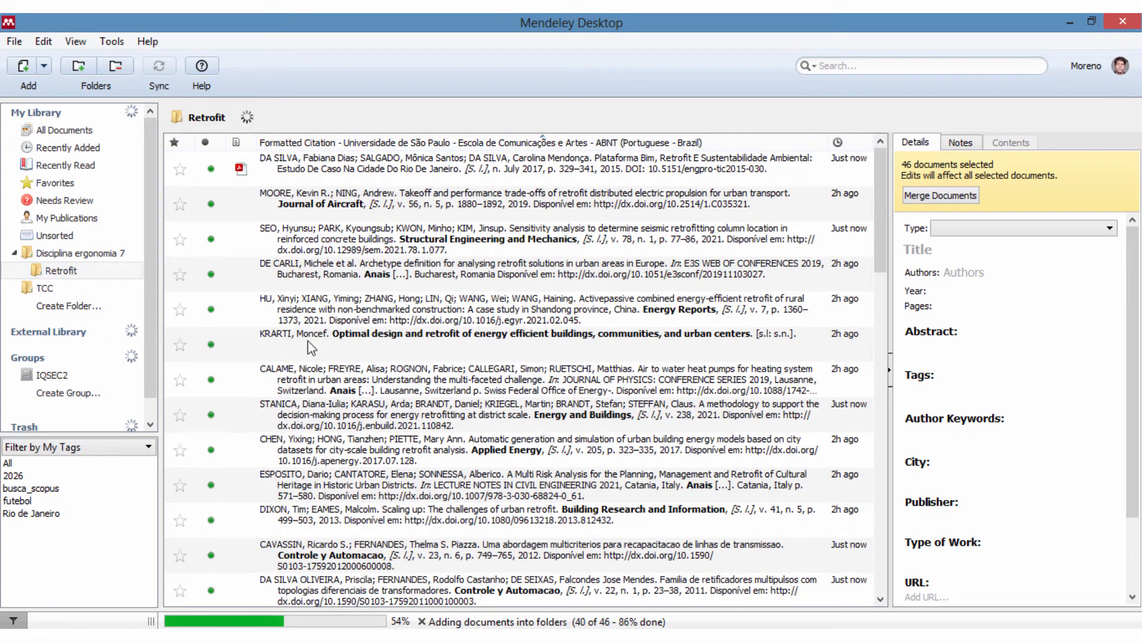
pyautogui.scroll(-10, 686, 358)
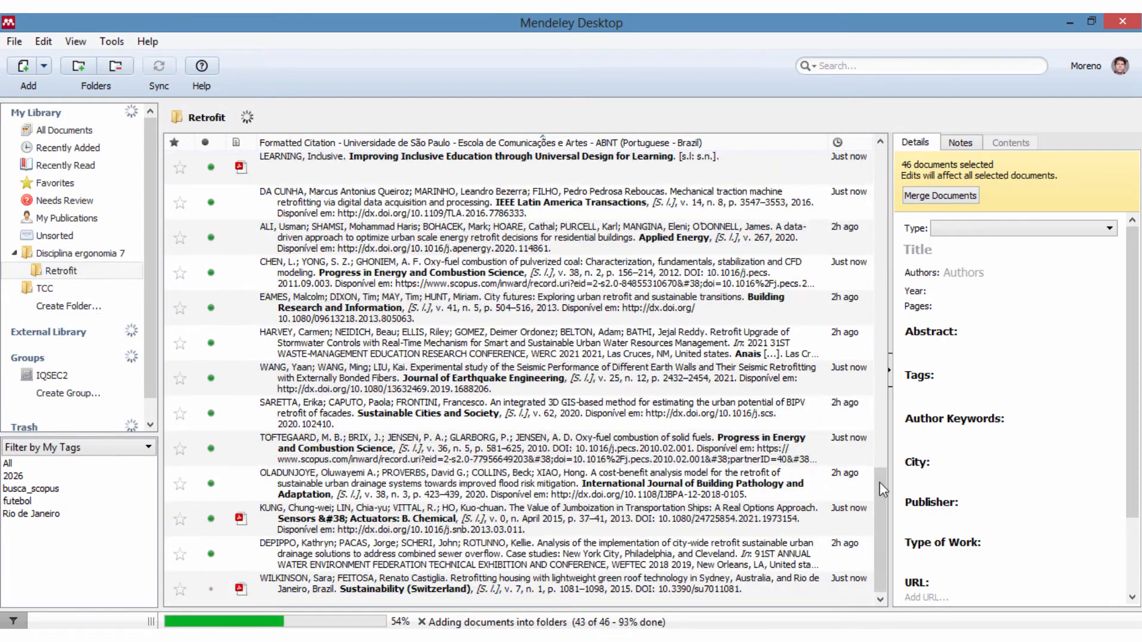
pyautogui.moveTo(880, 482); pyautogui.dragTo(877, 159)
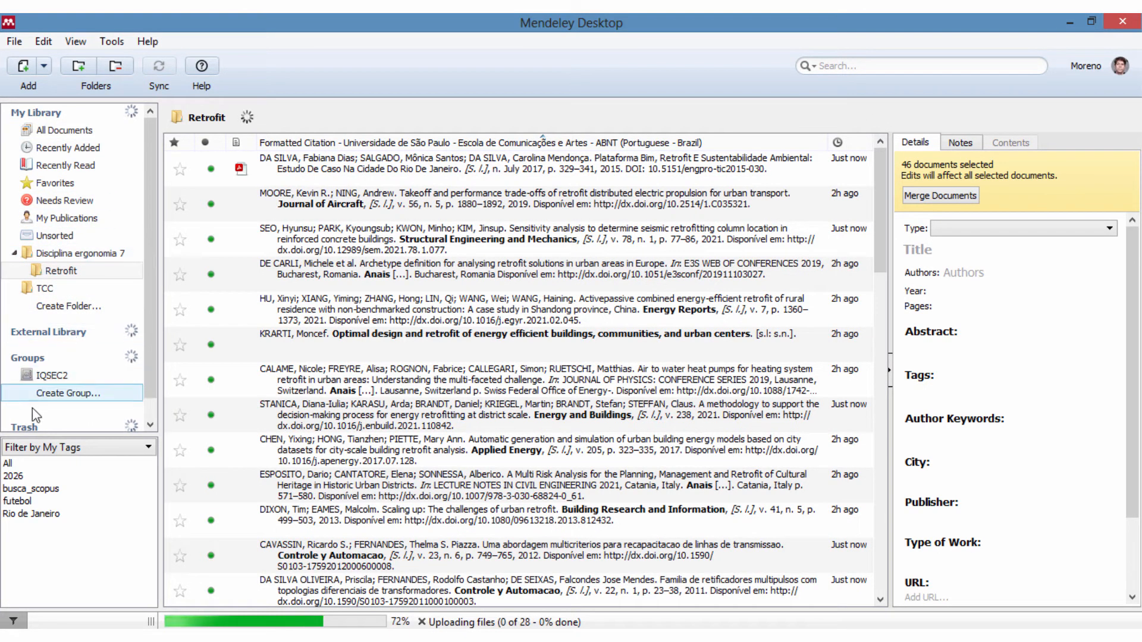
# - Create a private group named "Pesquisa 6473" without inviting anyone, and open the new group
pyautogui.click(48, 376)
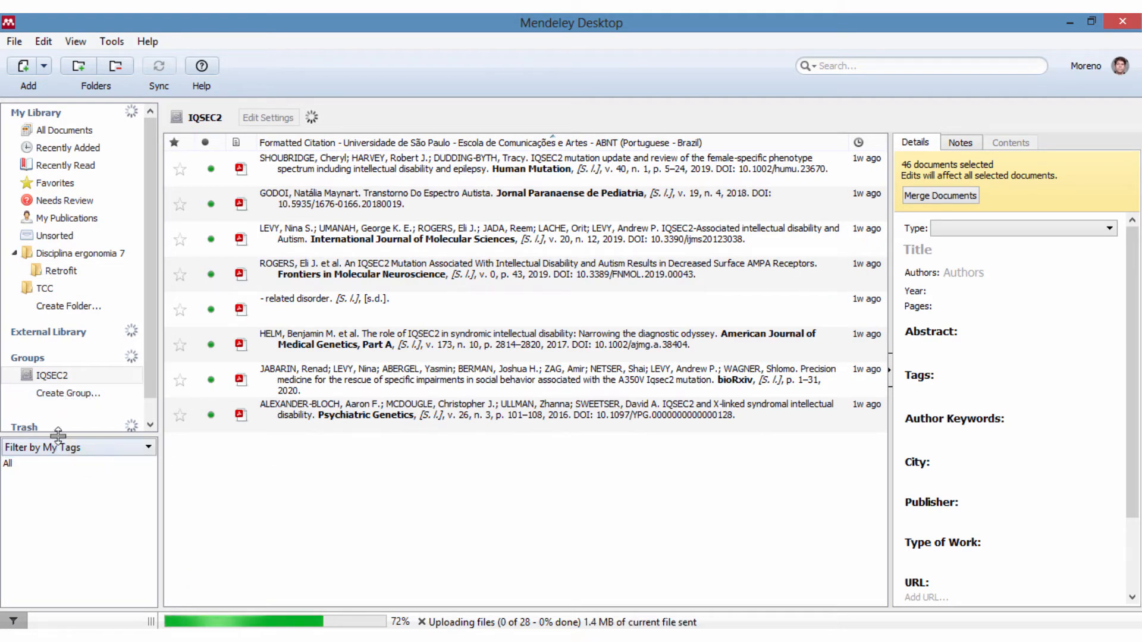
pyautogui.moveTo(58, 436); pyautogui.dragTo(61, 474)
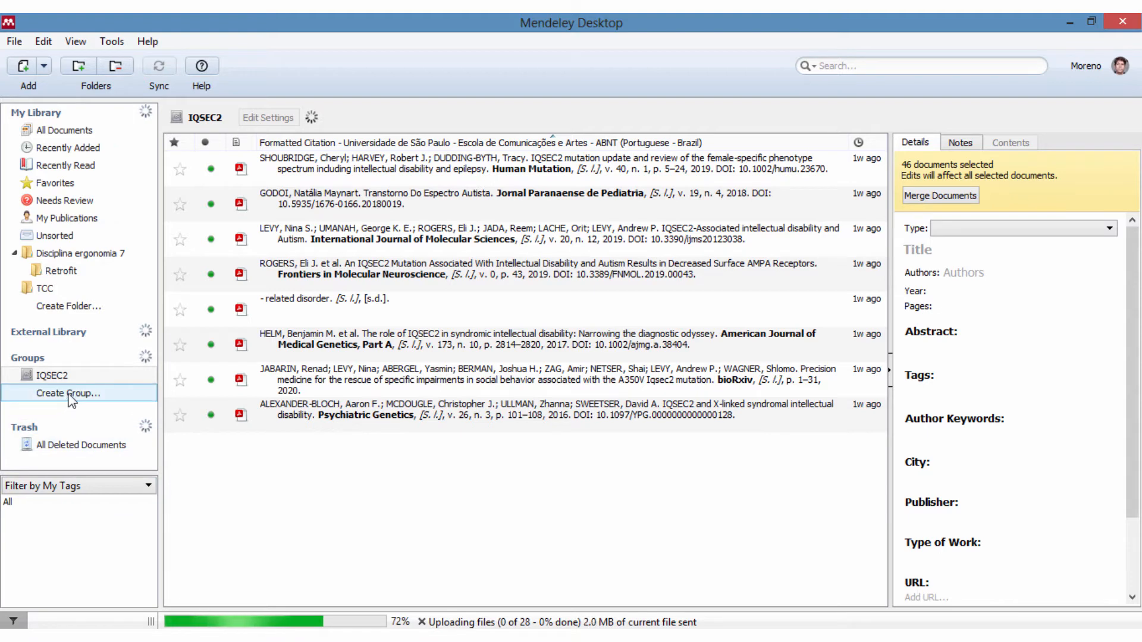
pyautogui.click(70, 395)
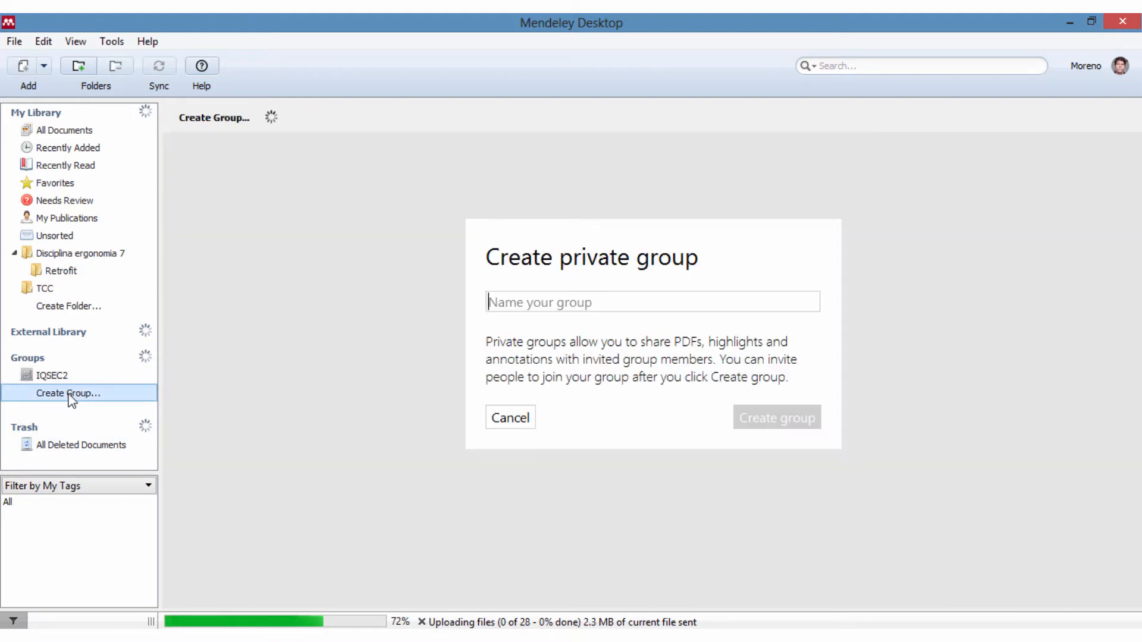
pyautogui.click(582, 300)
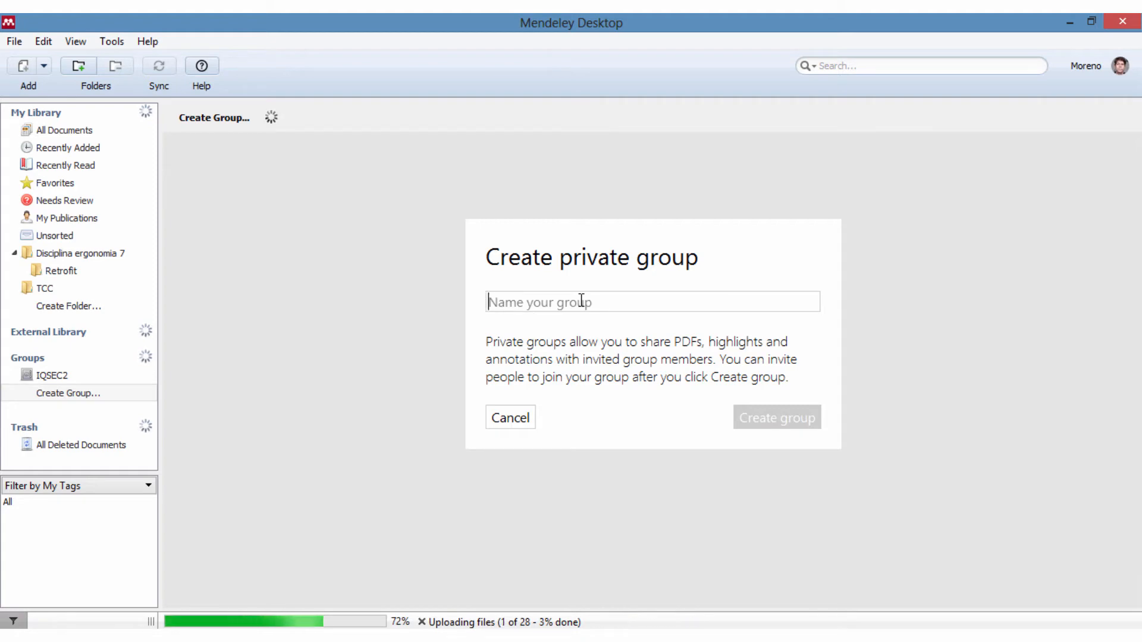
pyautogui.write('Pesquisa ')
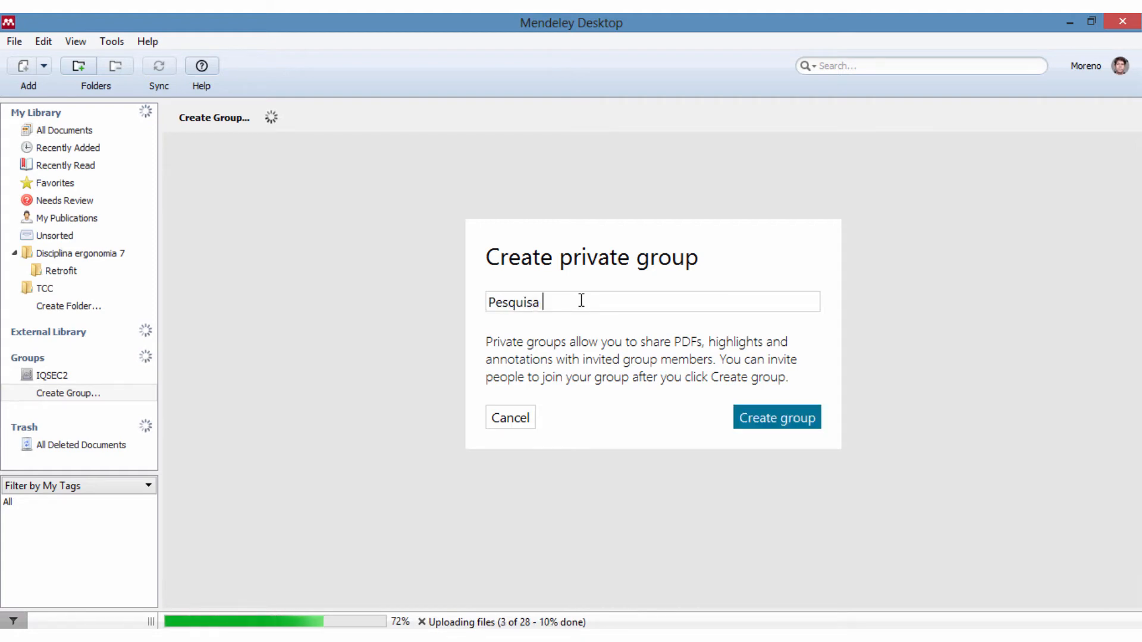
pyautogui.write('6473')
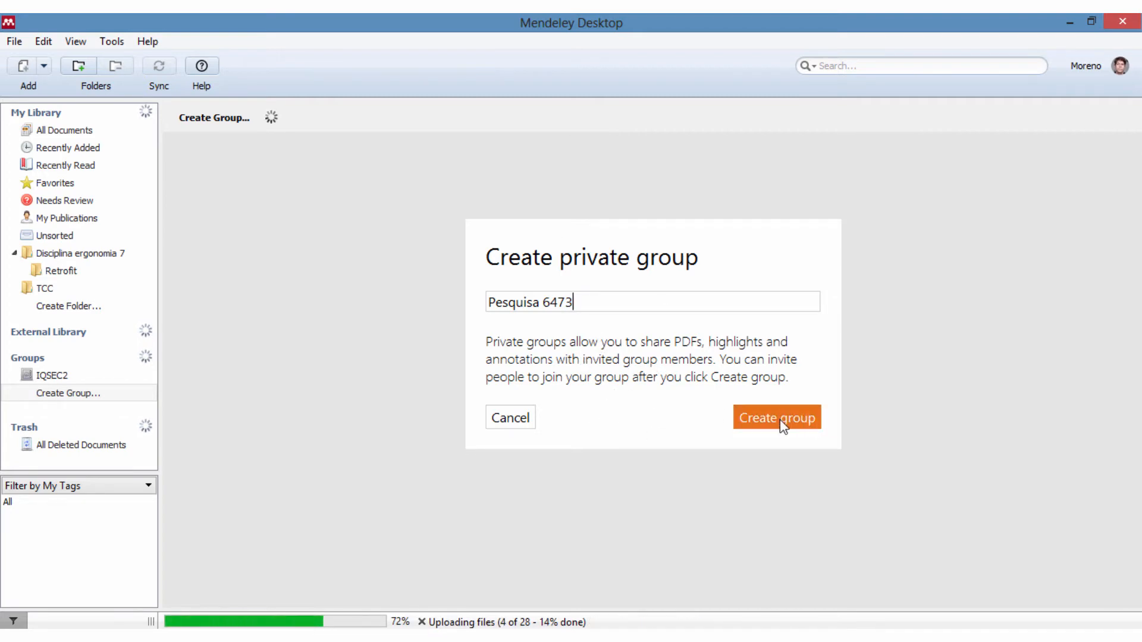
pyautogui.click(751, 416)
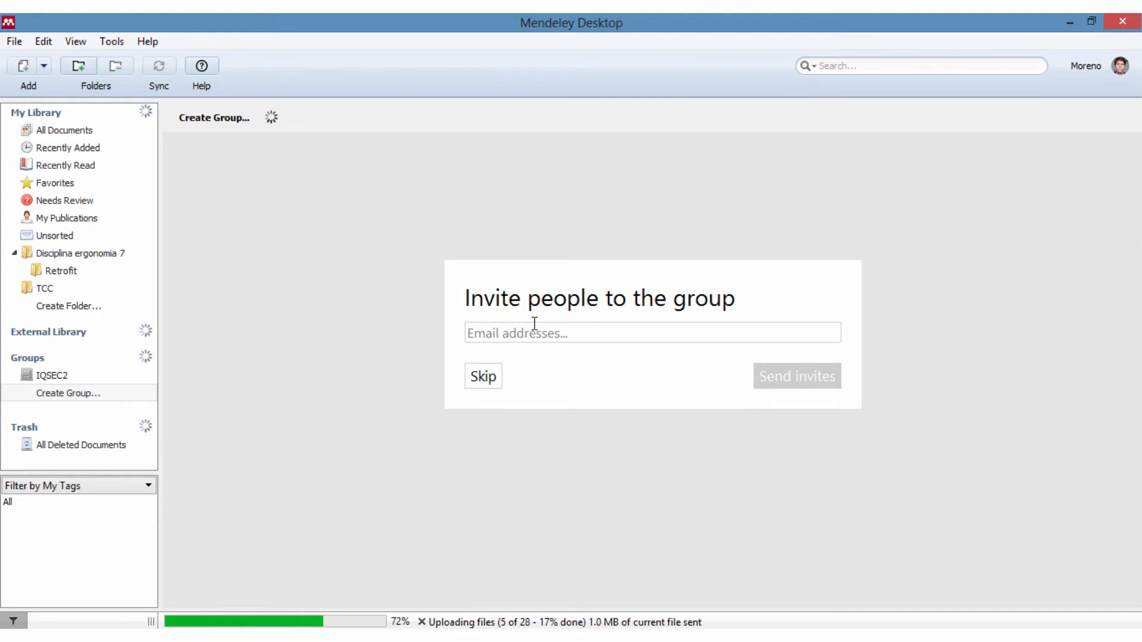
pyautogui.click(493, 378)
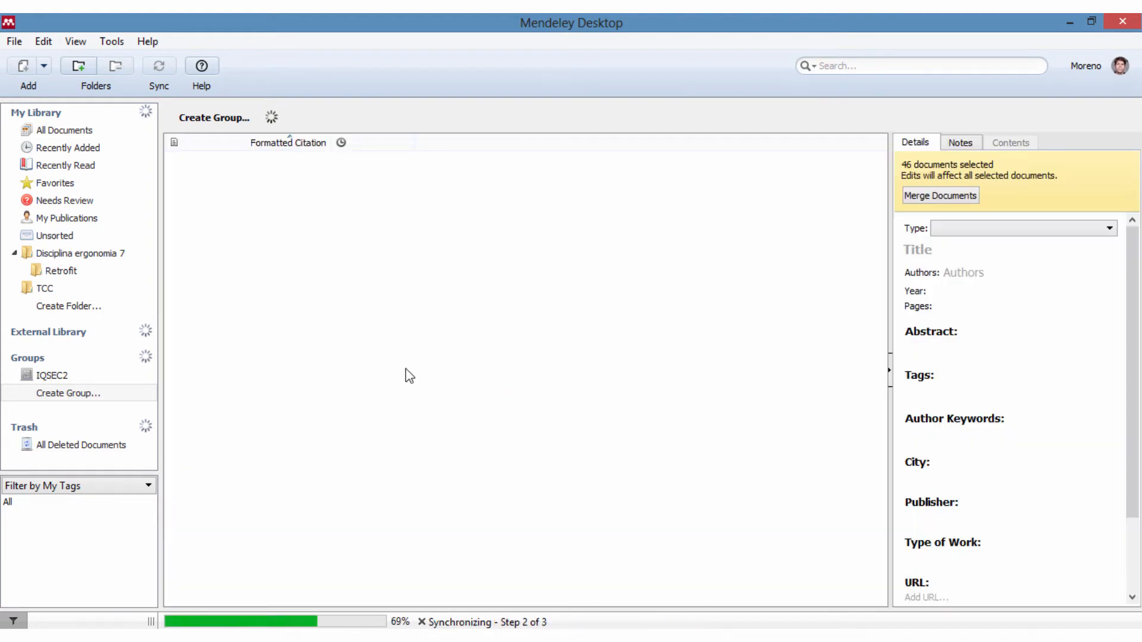
pyautogui.click(71, 393)
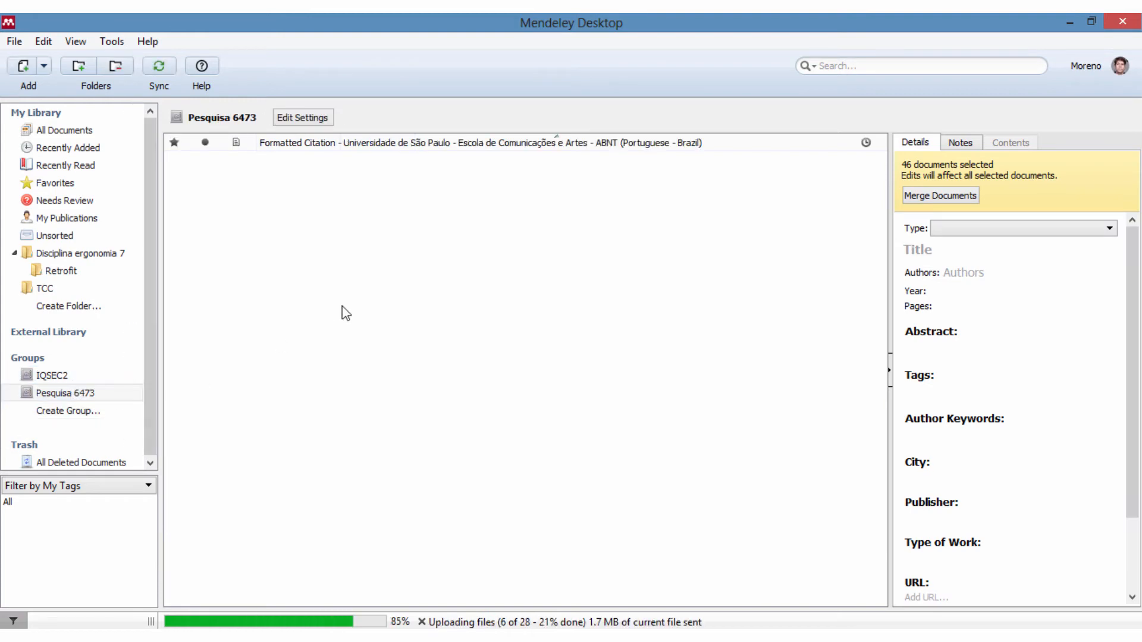
# - Add the Patent Law Forms and Worst-Case Analysis papers from All Documents to the Pesquisa 6473 group and open the group
pyautogui.click(82, 129)
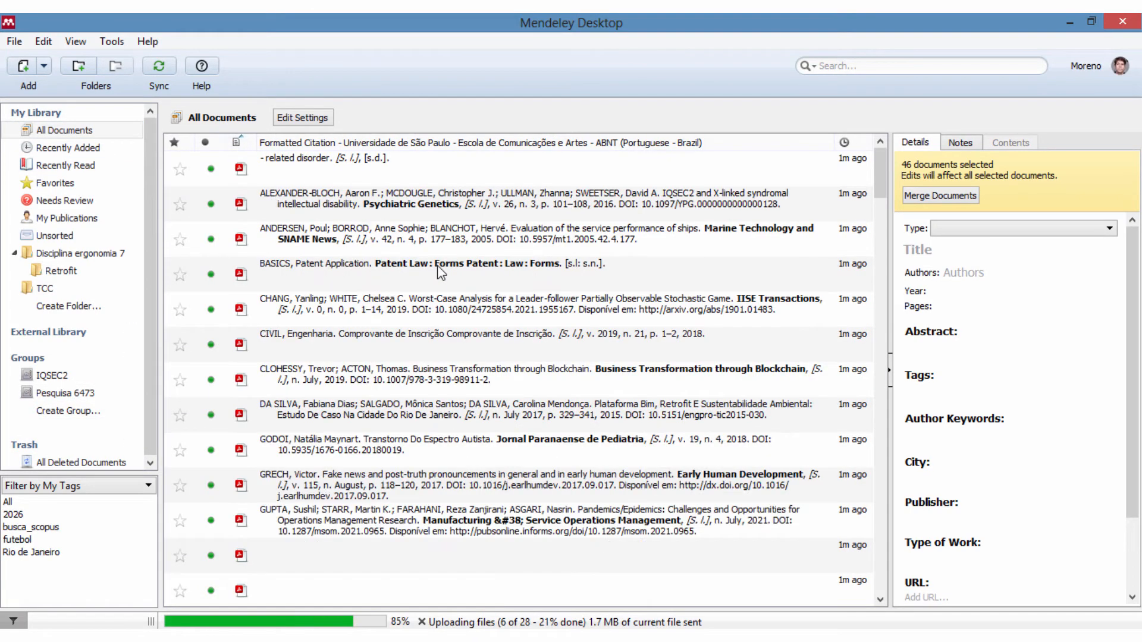
pyautogui.click(389, 289)
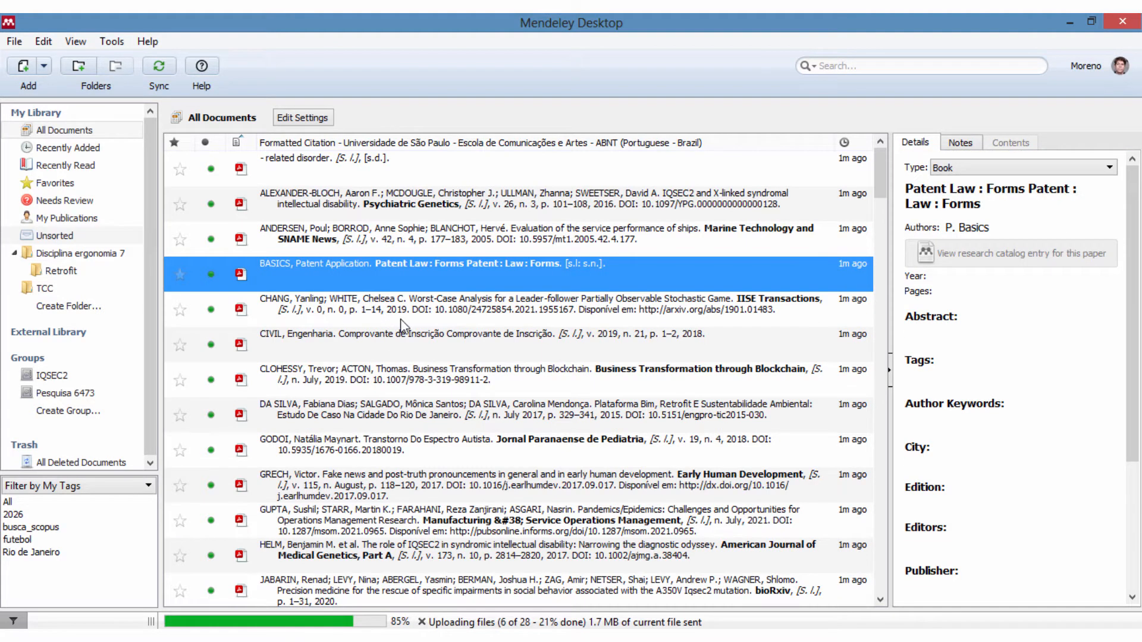
pyautogui.keyDown('ctrl'); pyautogui.click(297, 304); pyautogui.keyUp('ctrl')
pyautogui.moveTo(297, 303); pyautogui.dragTo(59, 392)
pyautogui.click(58, 391)
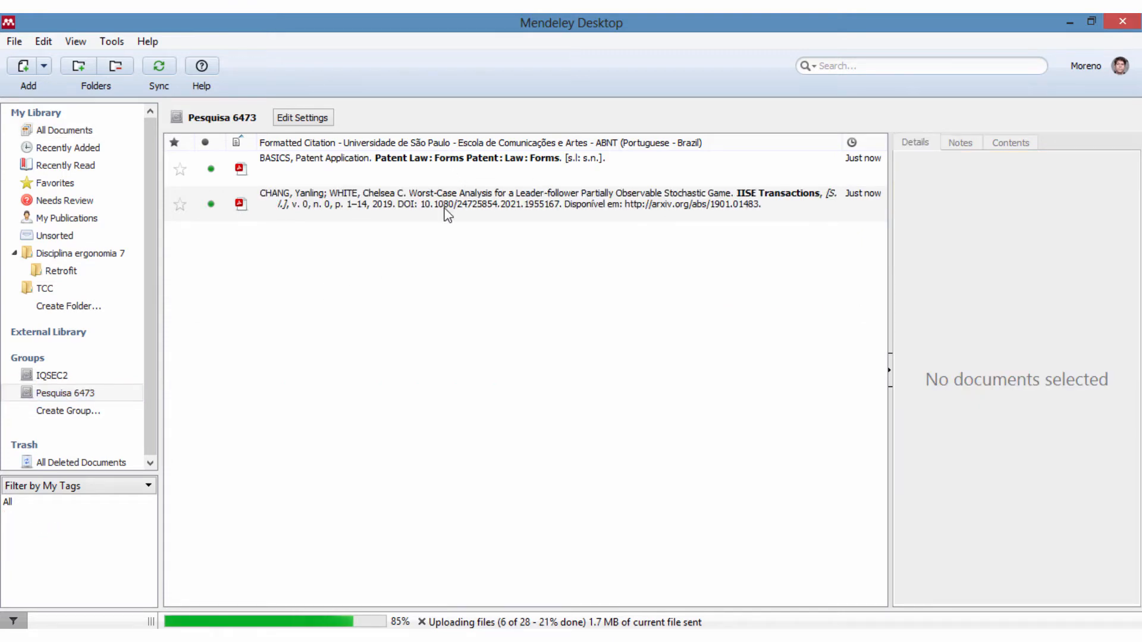
# - Compare the contents of the IQSEC2 and Pesquisa 6473 groups, then return to All Documents
pyautogui.click(82, 396)
pyautogui.click(81, 375)
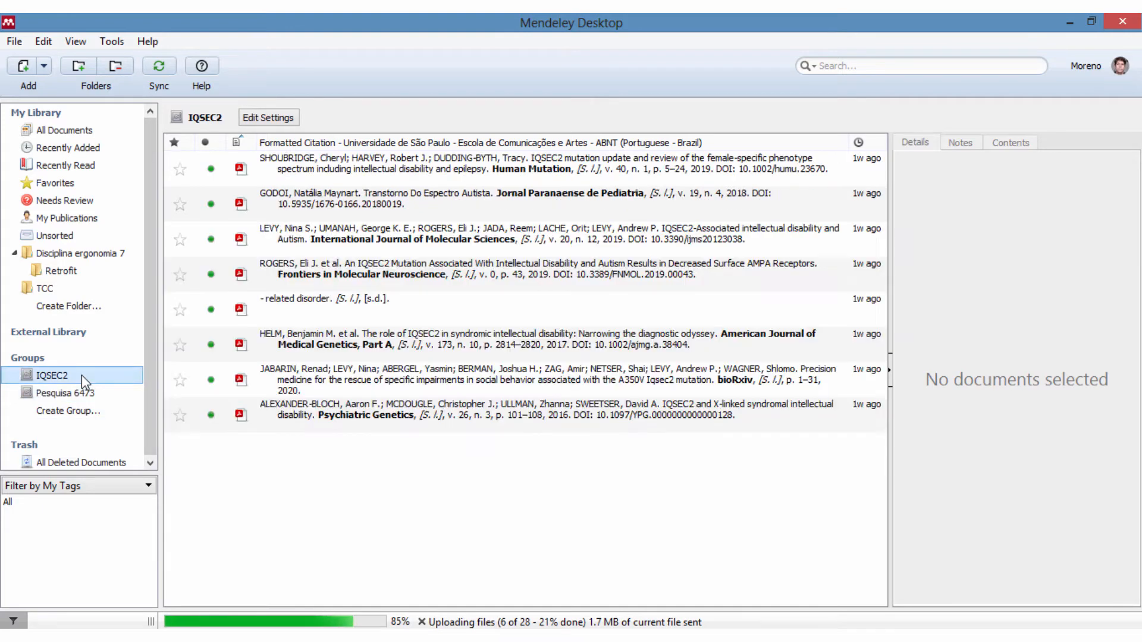
pyautogui.click(84, 394)
pyautogui.click(78, 378)
pyautogui.click(84, 393)
pyautogui.click(84, 377)
pyautogui.click(85, 393)
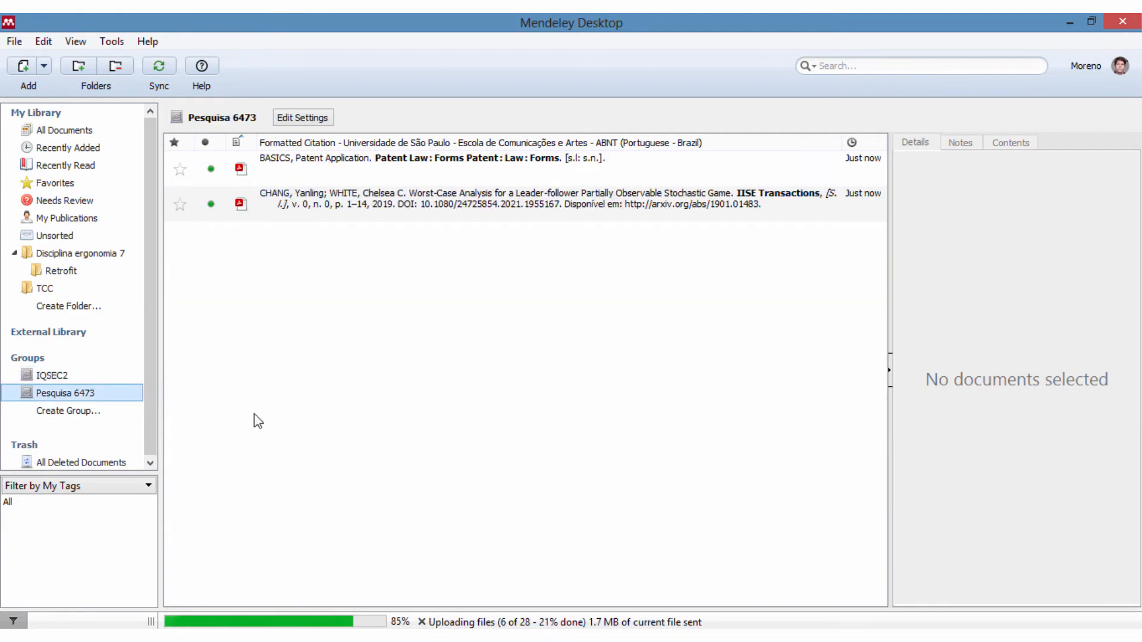
pyautogui.click(67, 373)
pyautogui.click(72, 393)
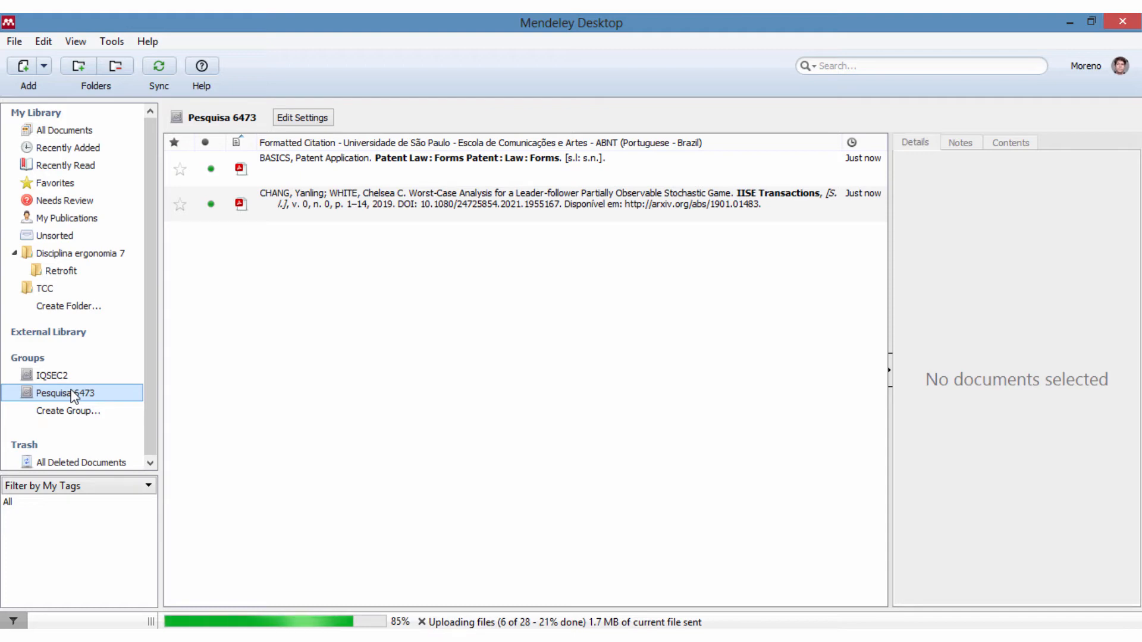
pyautogui.click(422, 622)
pyautogui.click(71, 136)
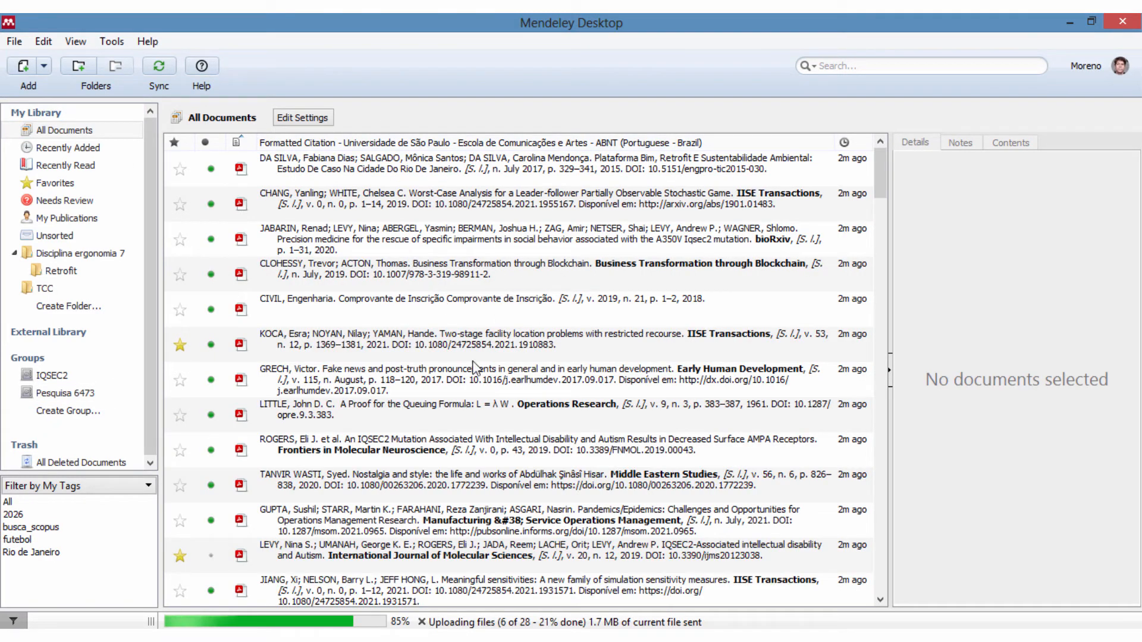
# - Switch to the browser and search the CAPES Periódicos database finder by title for "web of science"
pyautogui.click(172, 637)
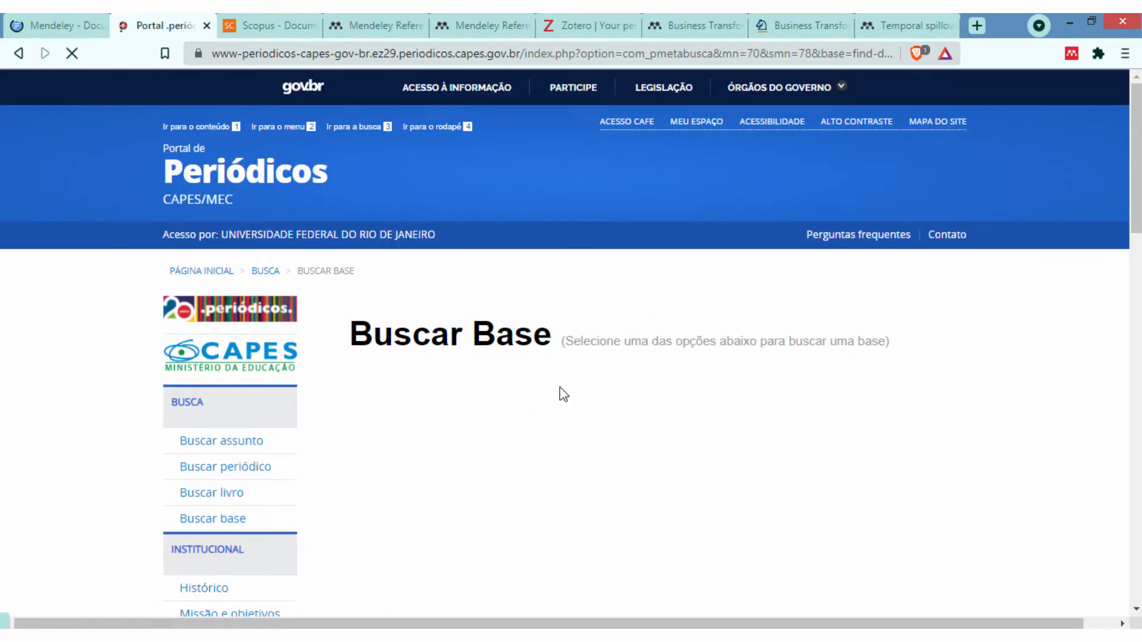
pyautogui.scroll(-1, 654, 336)
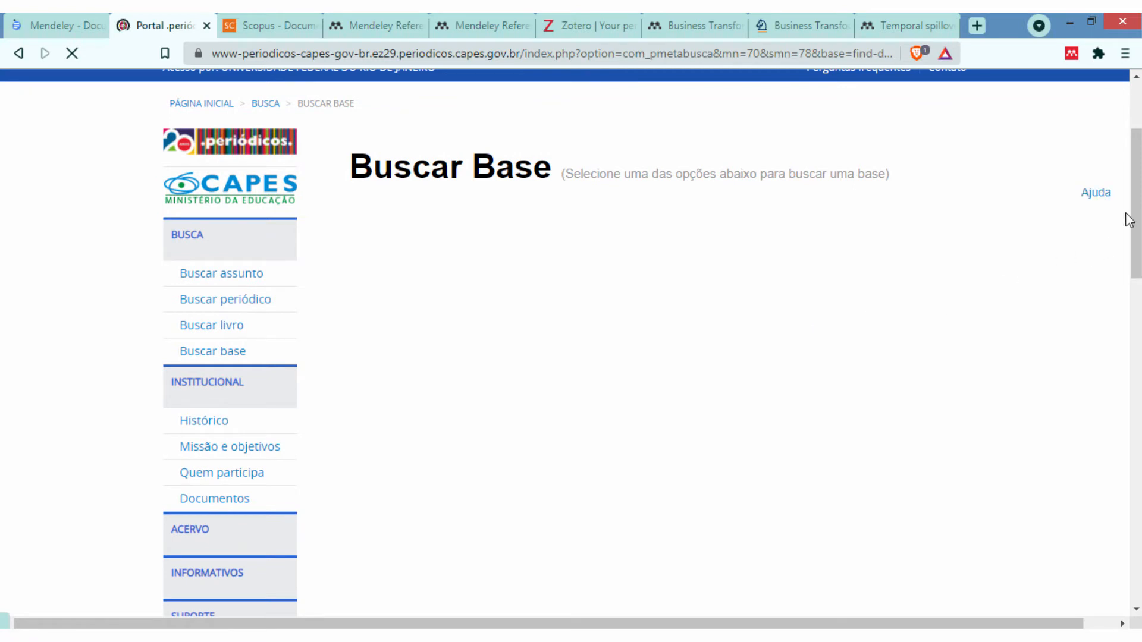
pyautogui.click(504, 346)
pyautogui.write('web')
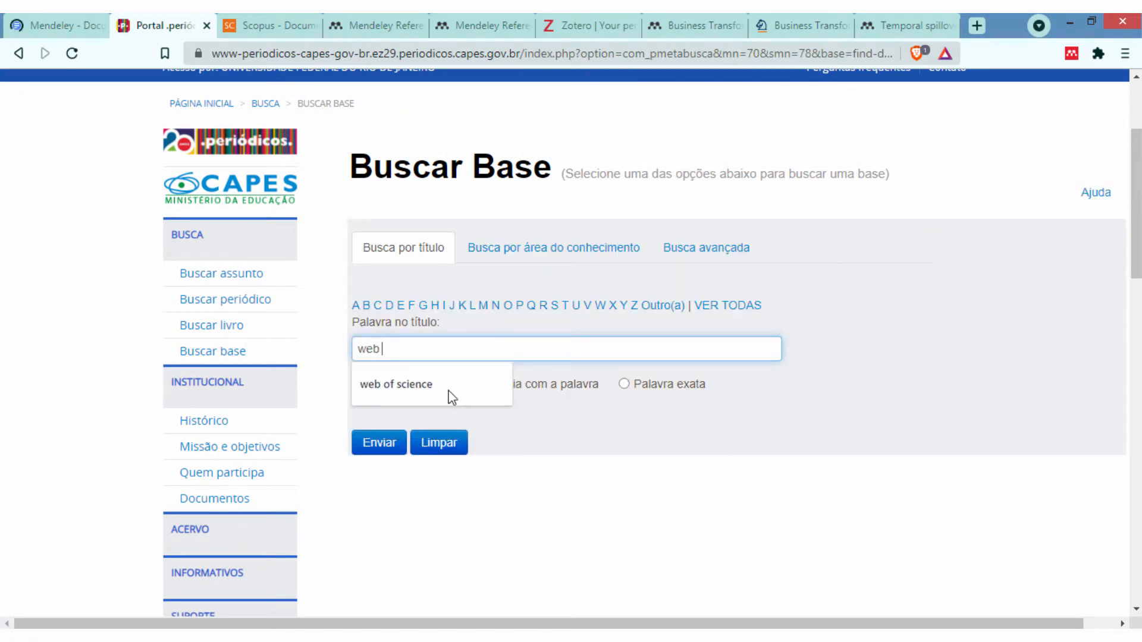
pyautogui.click(446, 397)
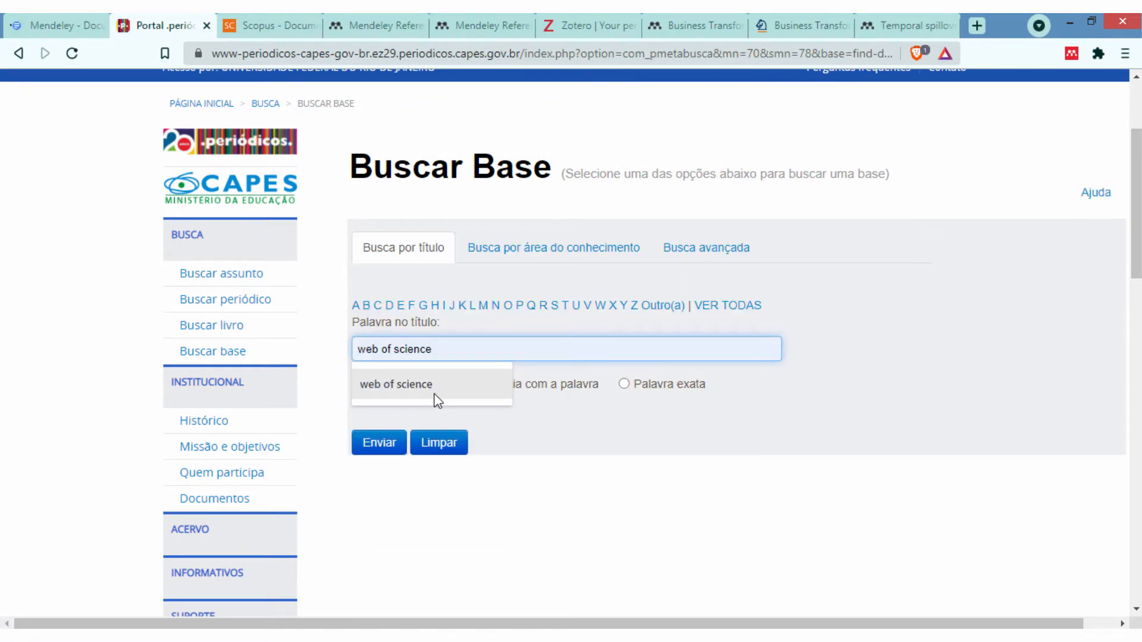
pyautogui.click(381, 447)
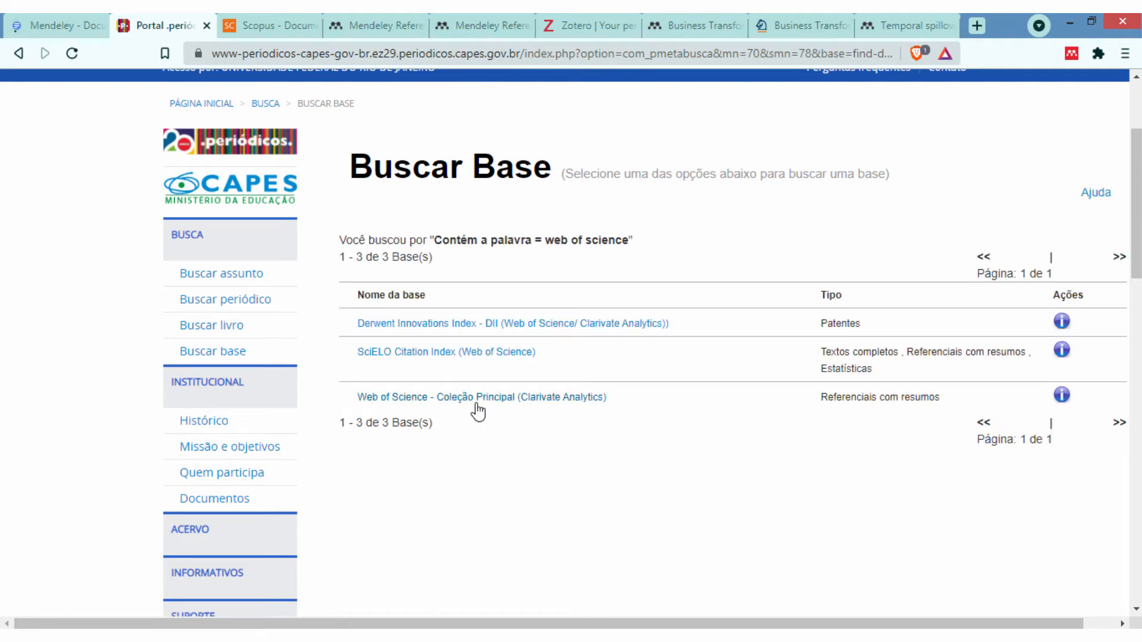
# - Open the Web of Science - Coleção Principal (Clarivate Analytics) database from the search results and close the Scopus page
pyautogui.click(477, 400)
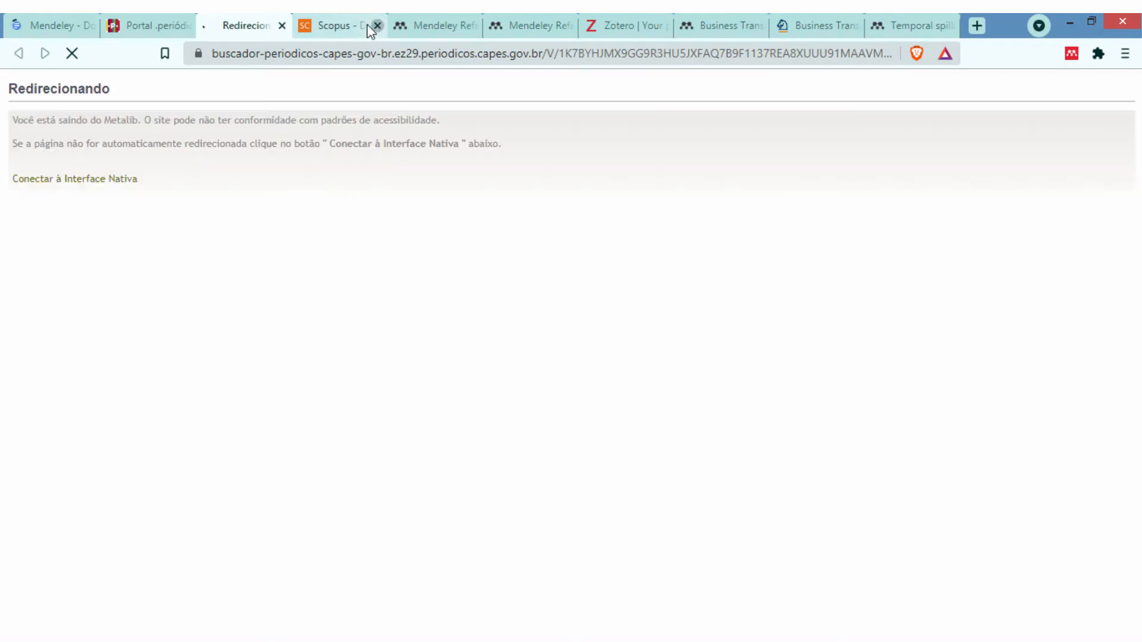
pyautogui.click(377, 26)
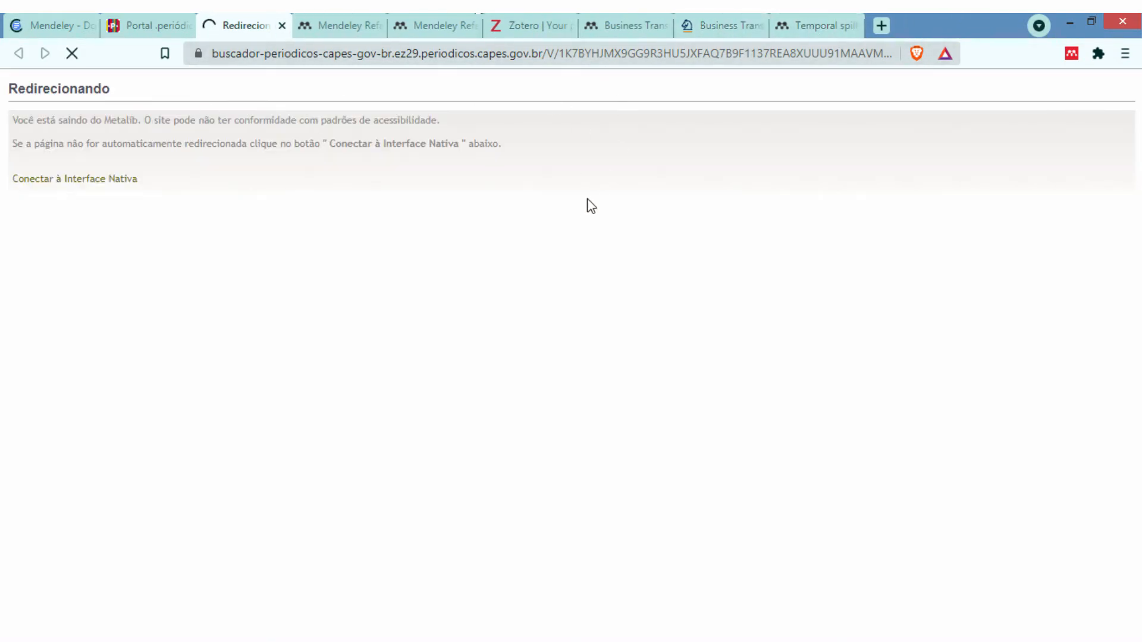
pyautogui.click(178, 25)
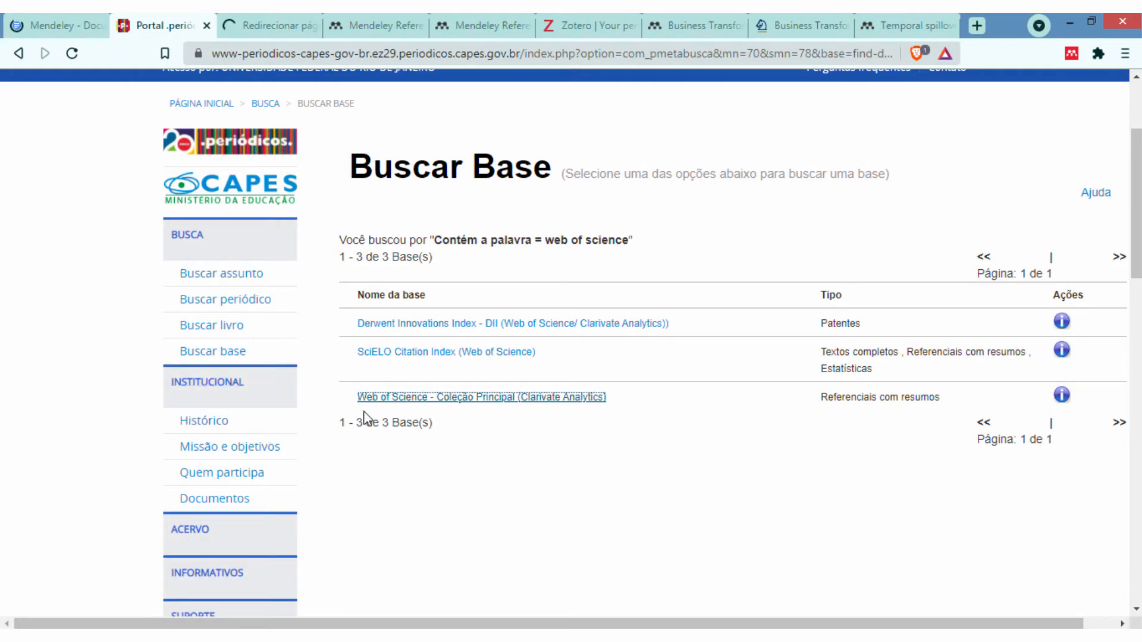
pyautogui.click(258, 28)
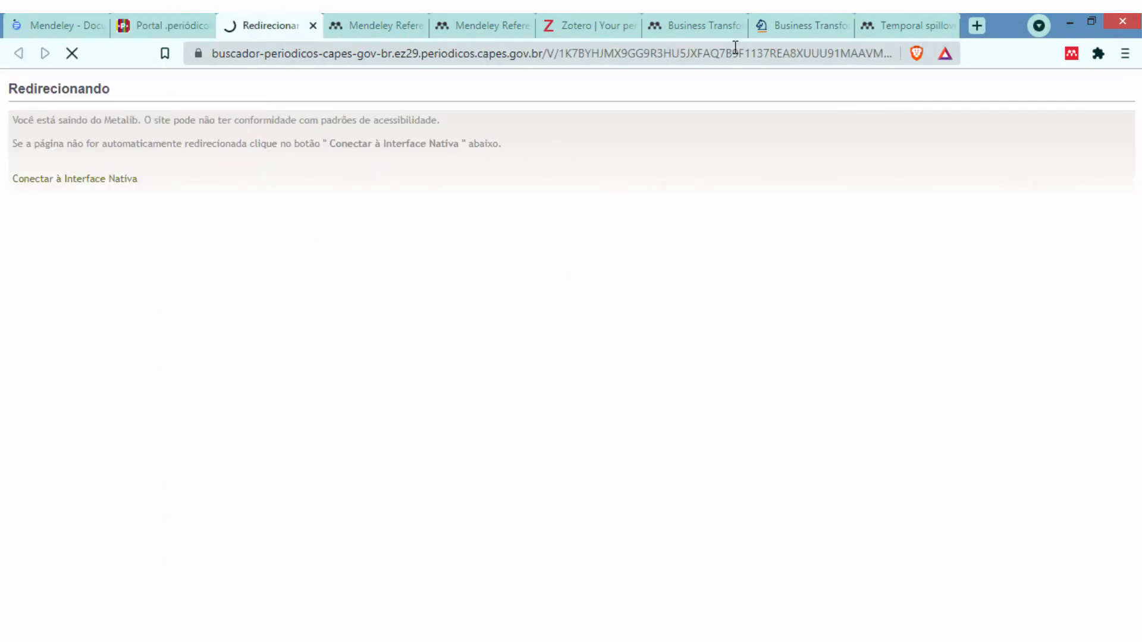
# - Search the Web of Science Core Collection documents for "retrofit" in All Fields
pyautogui.scroll(-3, 755, 511)
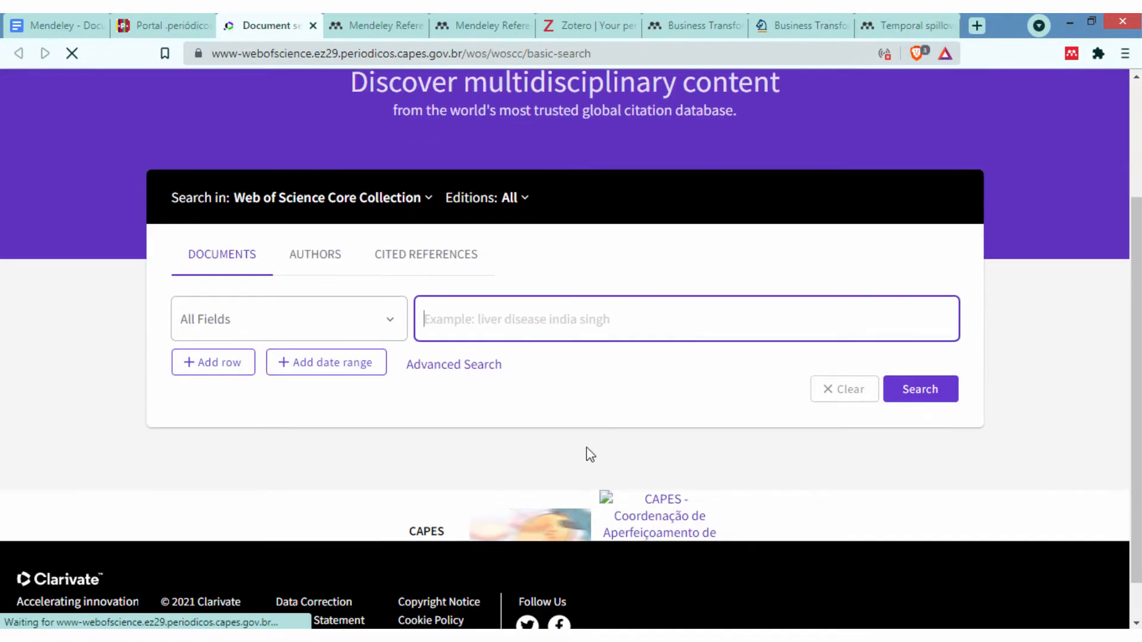
pyautogui.write('retrofit')
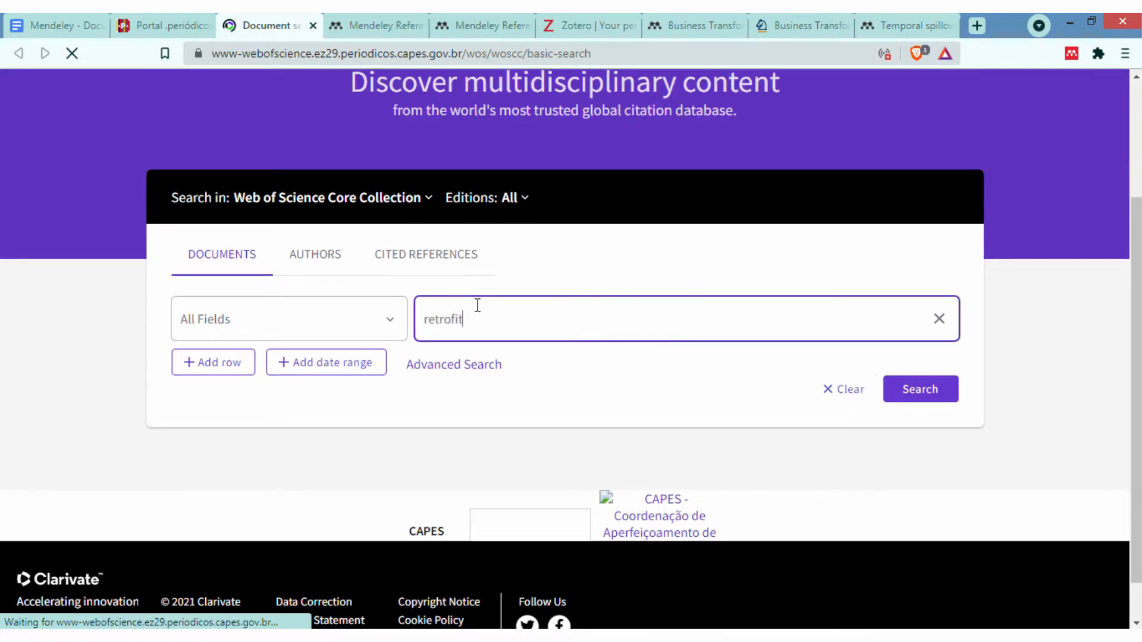
pyautogui.click(908, 392)
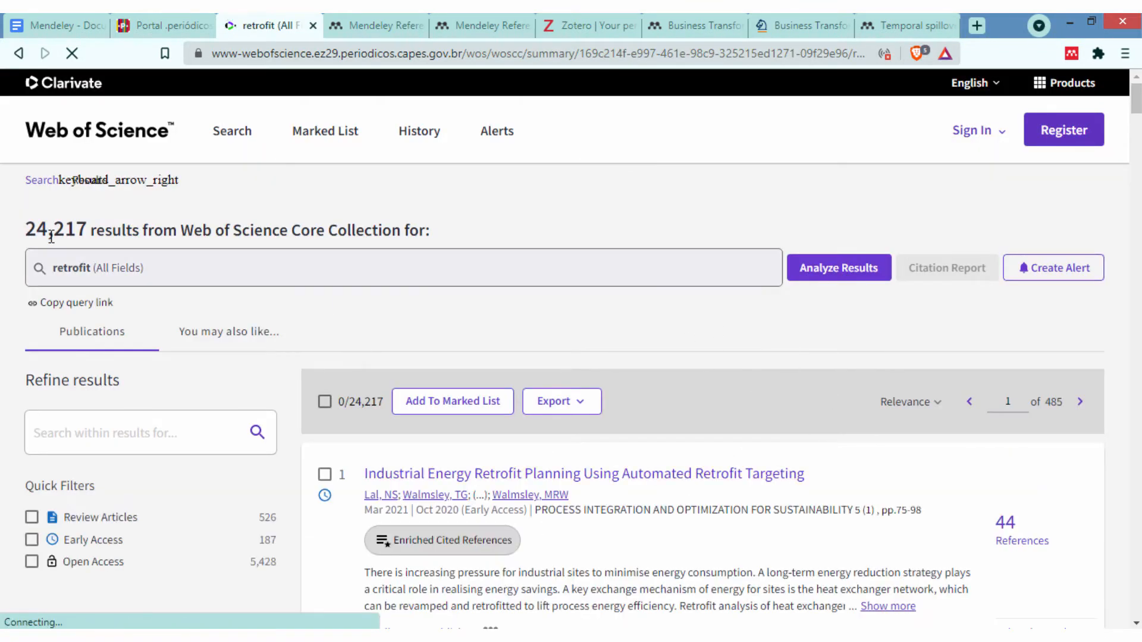
# - Select the first five retrofit records in the results list
pyautogui.scroll(-4, 749, 293)
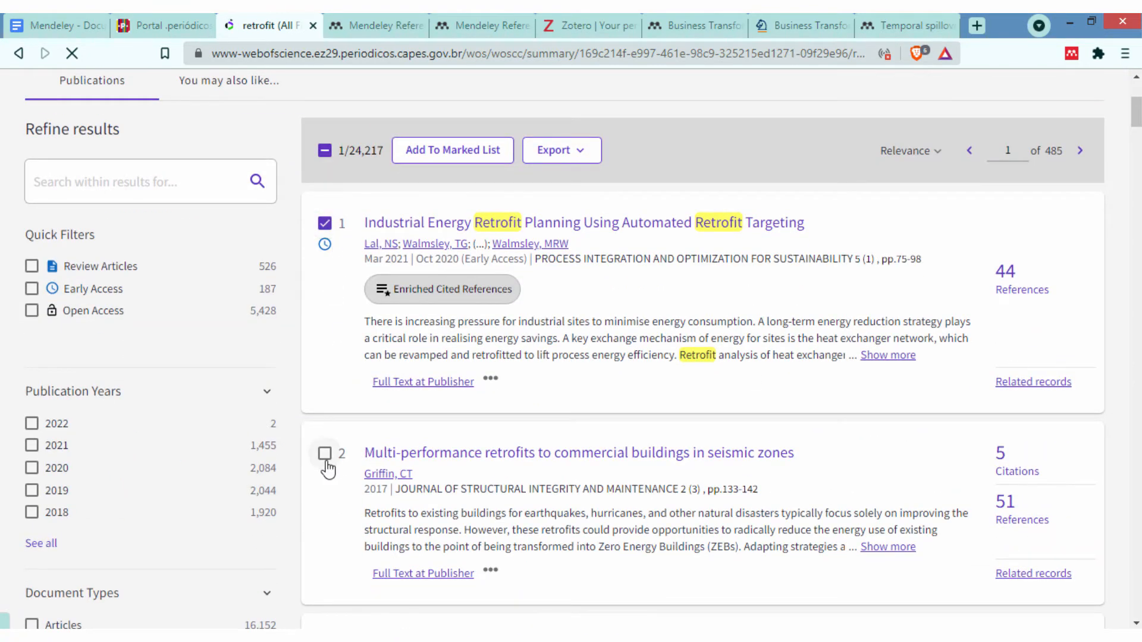
pyautogui.scroll(-3, 322, 352)
pyautogui.click(324, 489)
pyautogui.scroll(-4, 336, 469)
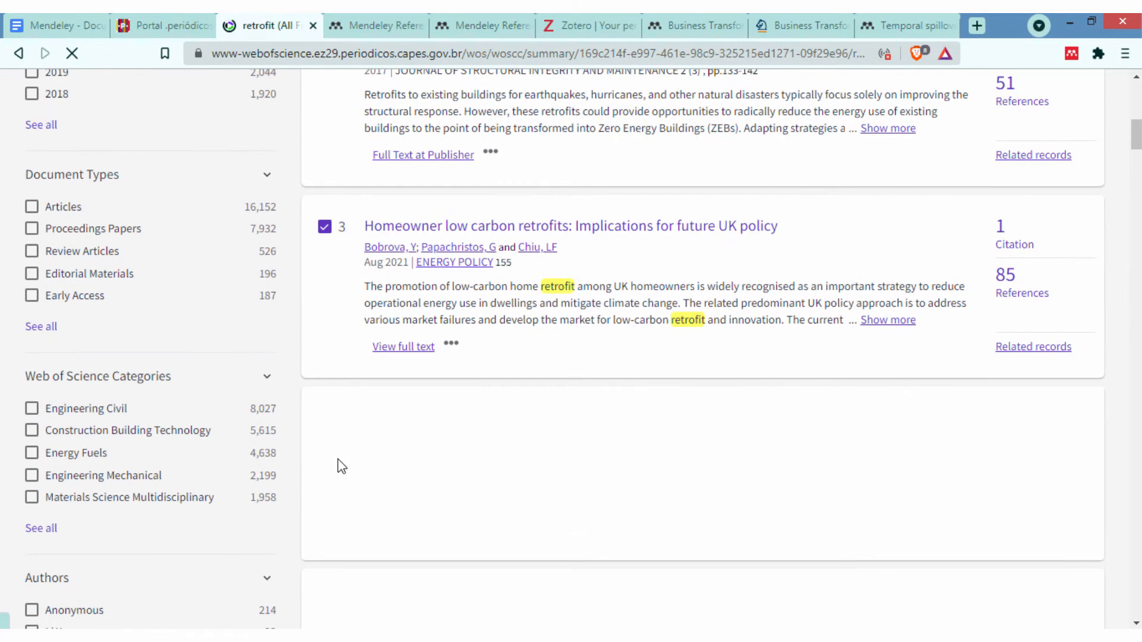
pyautogui.click(325, 407)
pyautogui.scroll(-2, 328, 446)
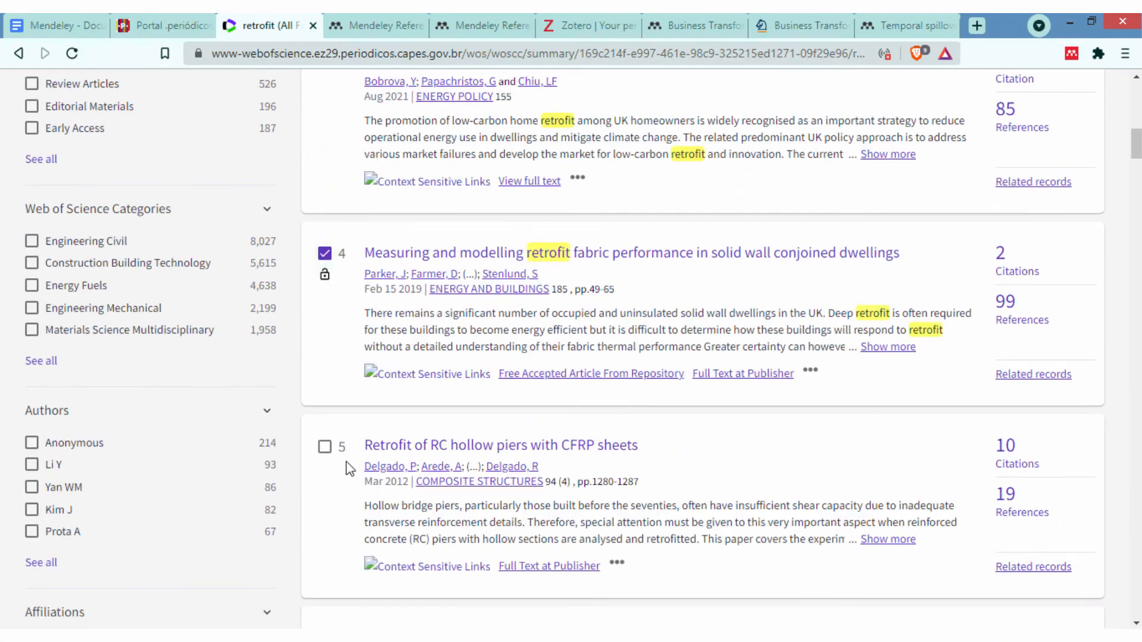
pyautogui.scroll(15, 476, 403)
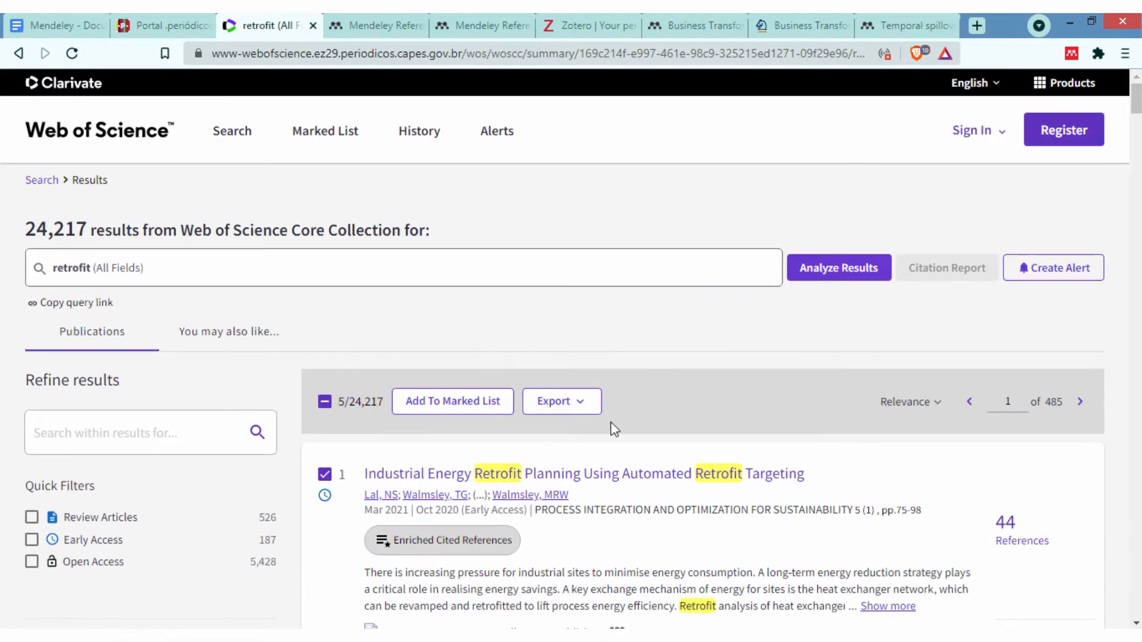
# - Export the five selected records as a RIS file containing Author, Title, Source, Abstract, and save it as savedrecs on the desktop
pyautogui.click(576, 409)
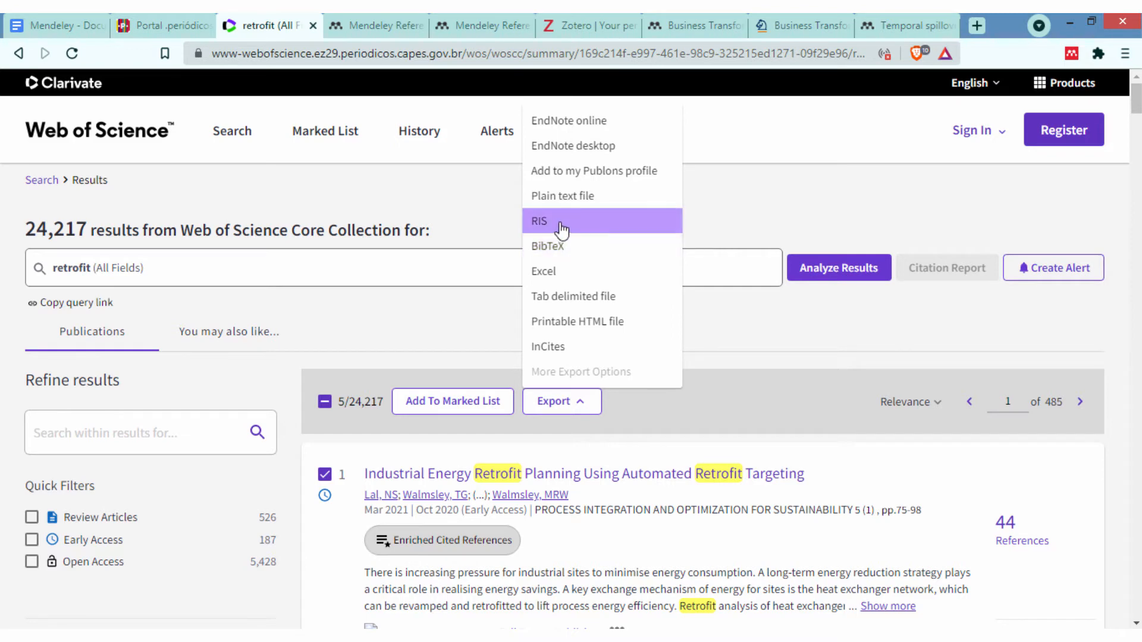
pyautogui.click(543, 224)
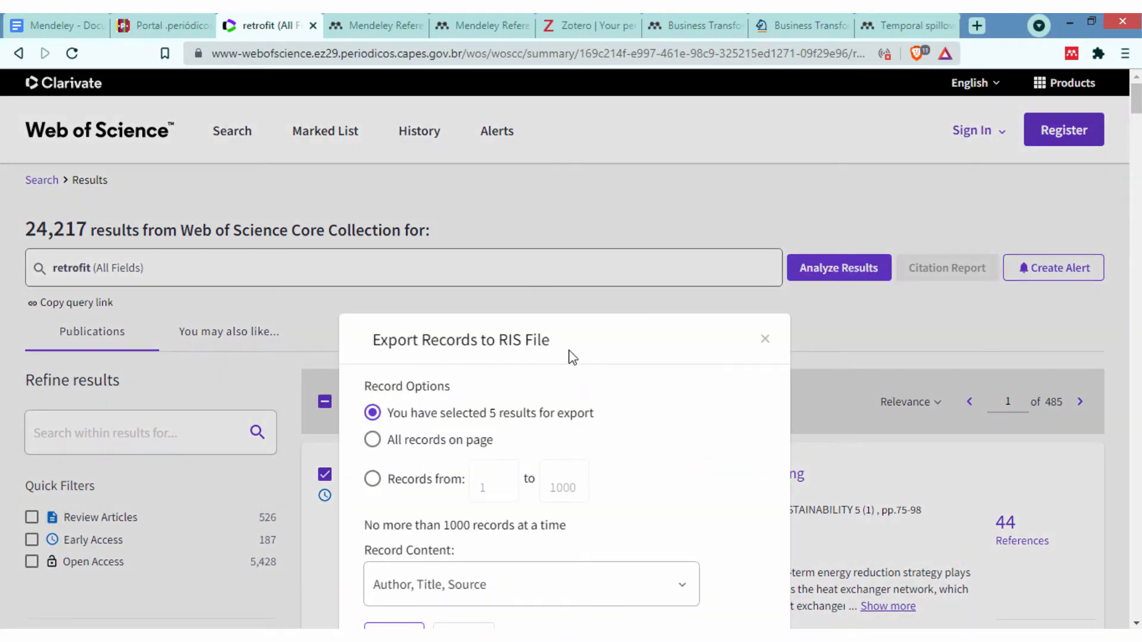
pyautogui.scroll(-3, 597, 326)
pyautogui.click(486, 415)
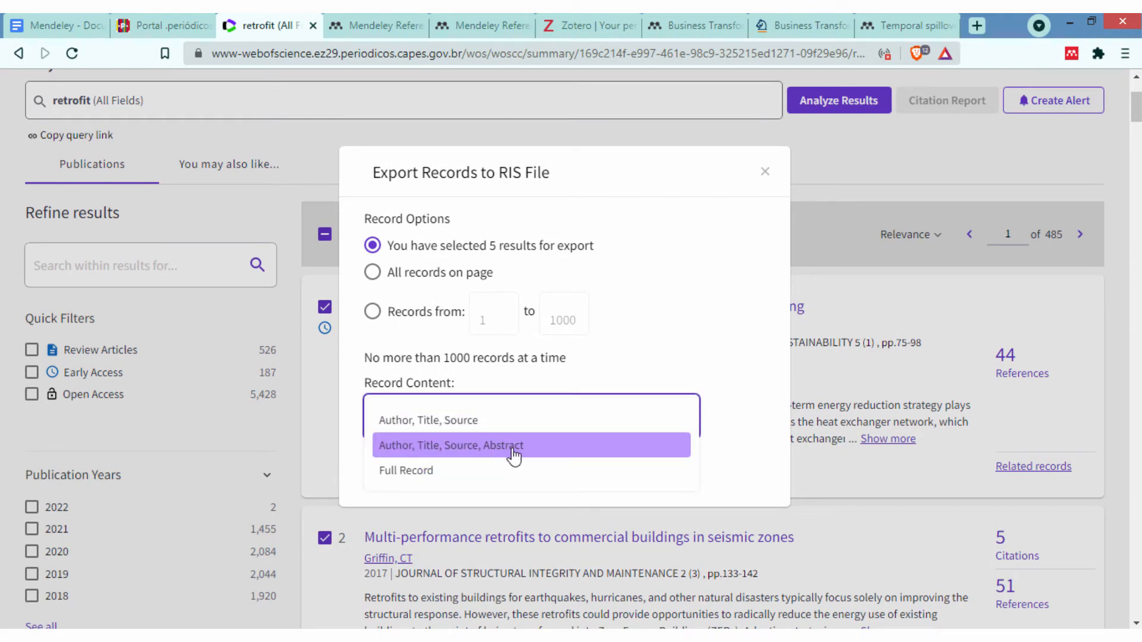
pyautogui.click(499, 453)
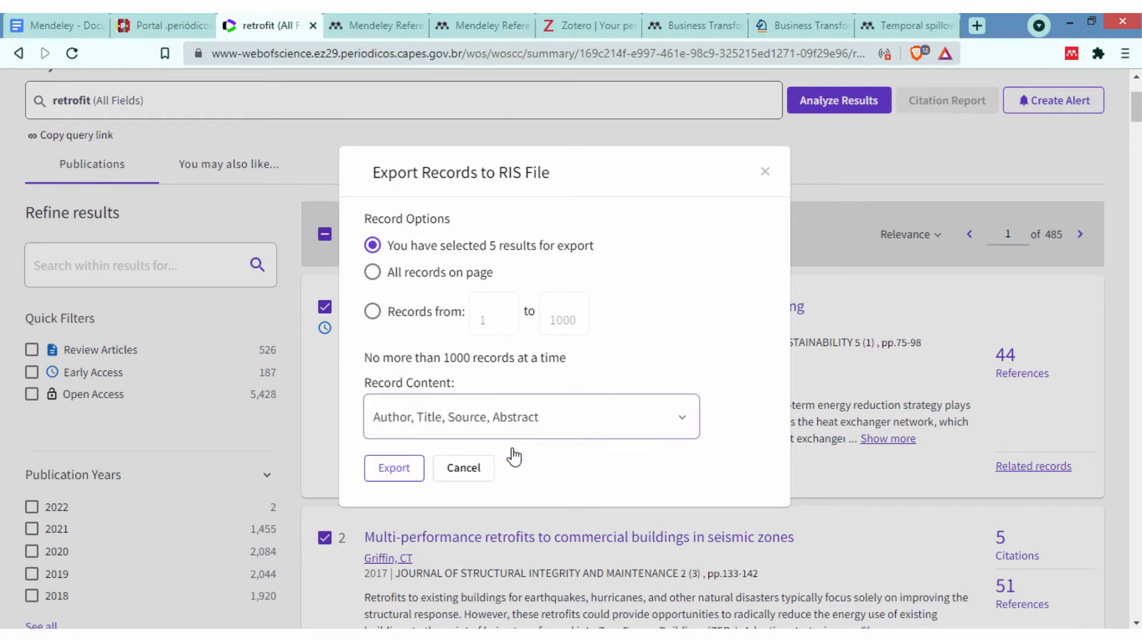
pyautogui.click(409, 479)
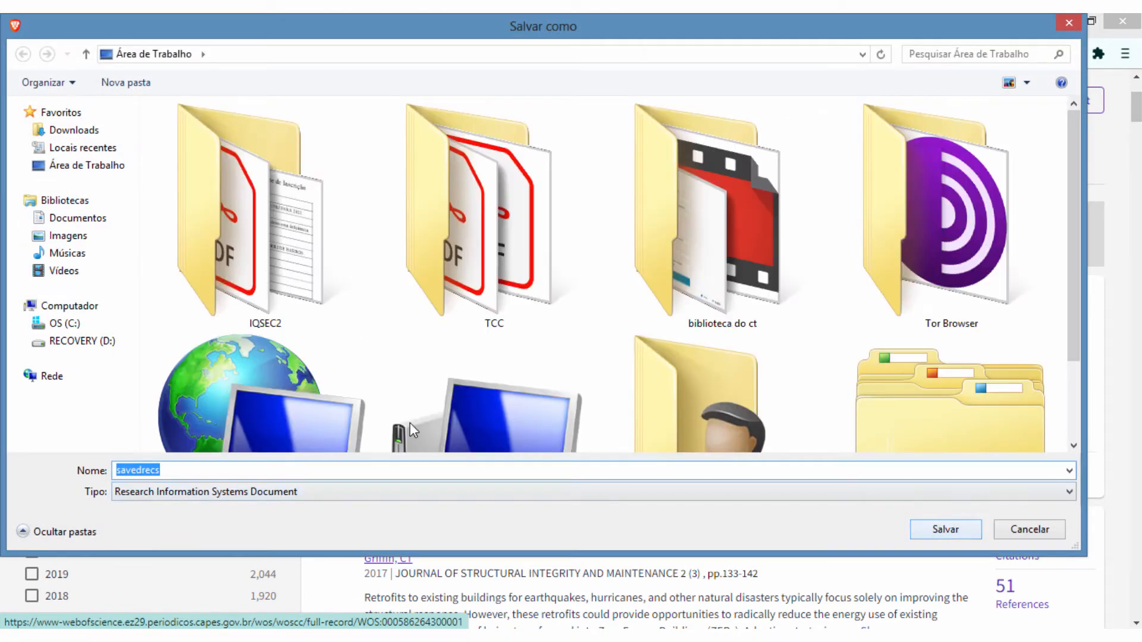
pyautogui.press('Return')
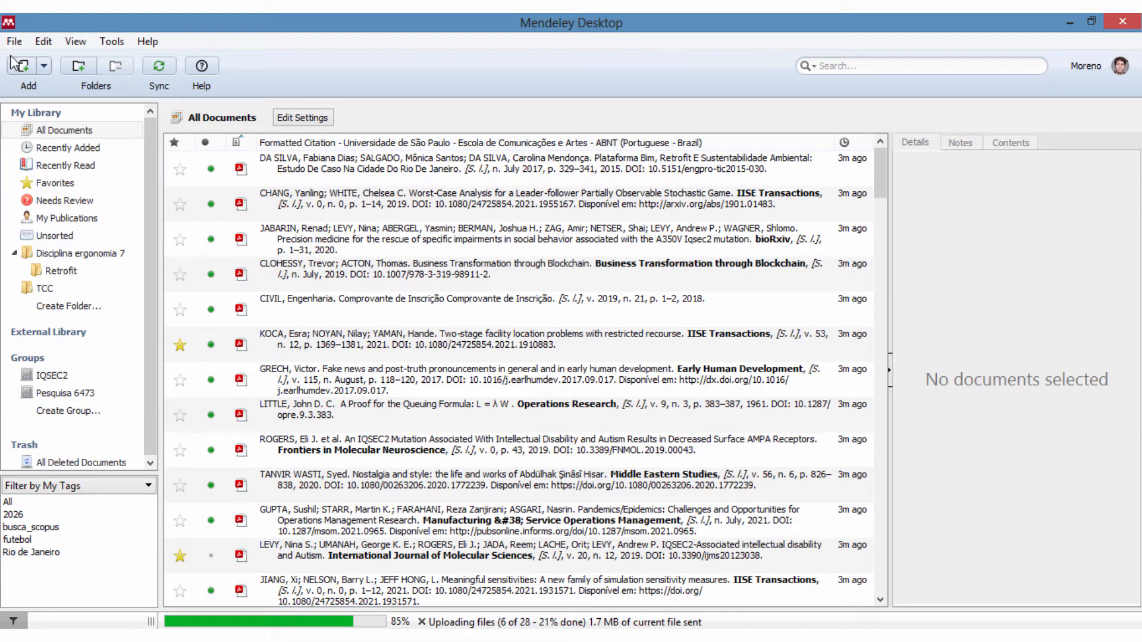
# - Switch to Mendeley Desktop and import the savedrecs RIS file into All Documents
pyautogui.click(13, 43)
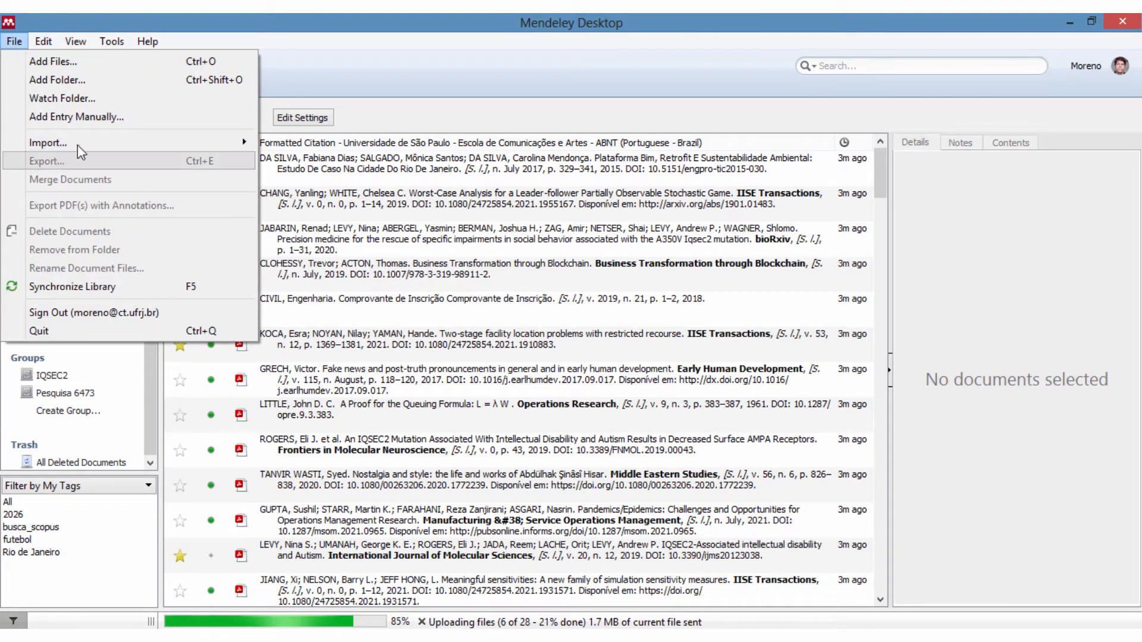
pyautogui.moveTo(180, 149)
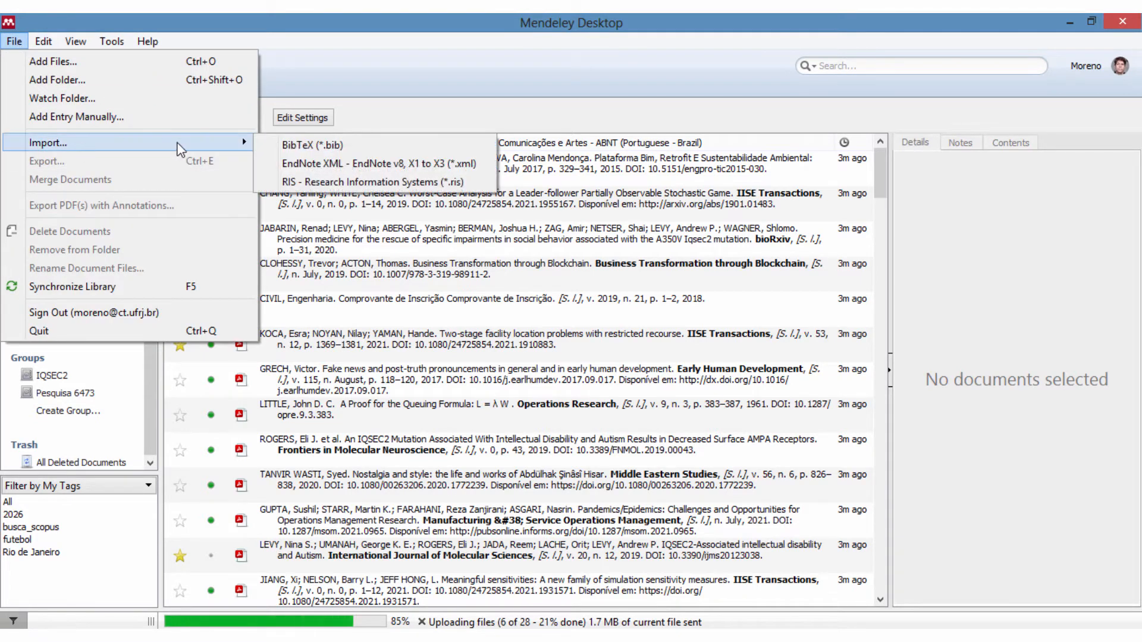
pyautogui.click(400, 185)
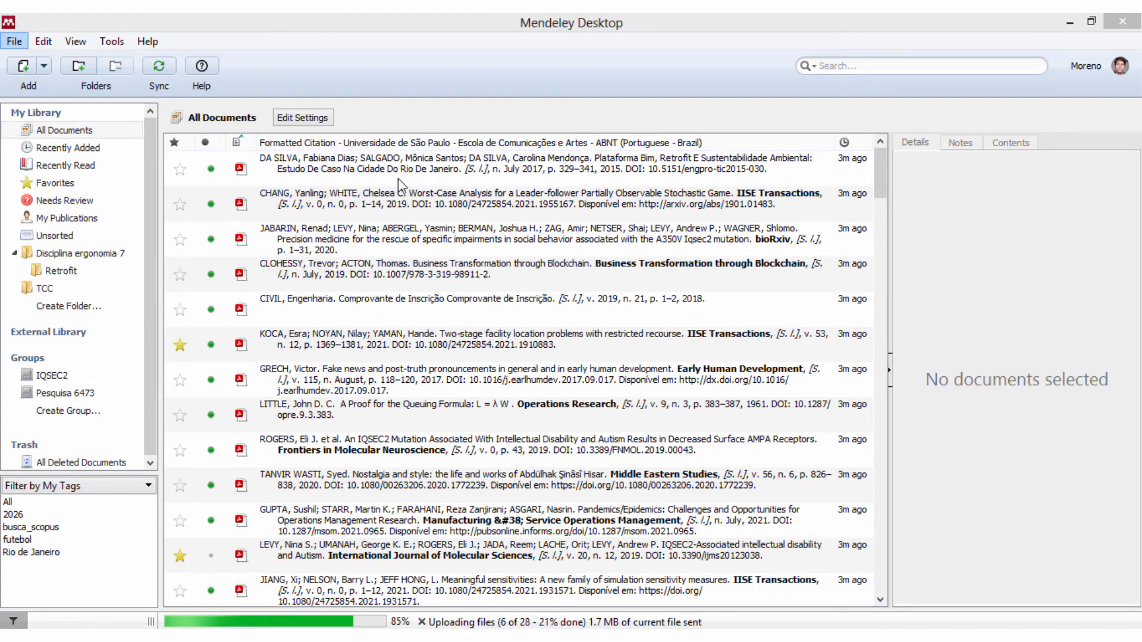
pyautogui.doubleClick(271, 234)
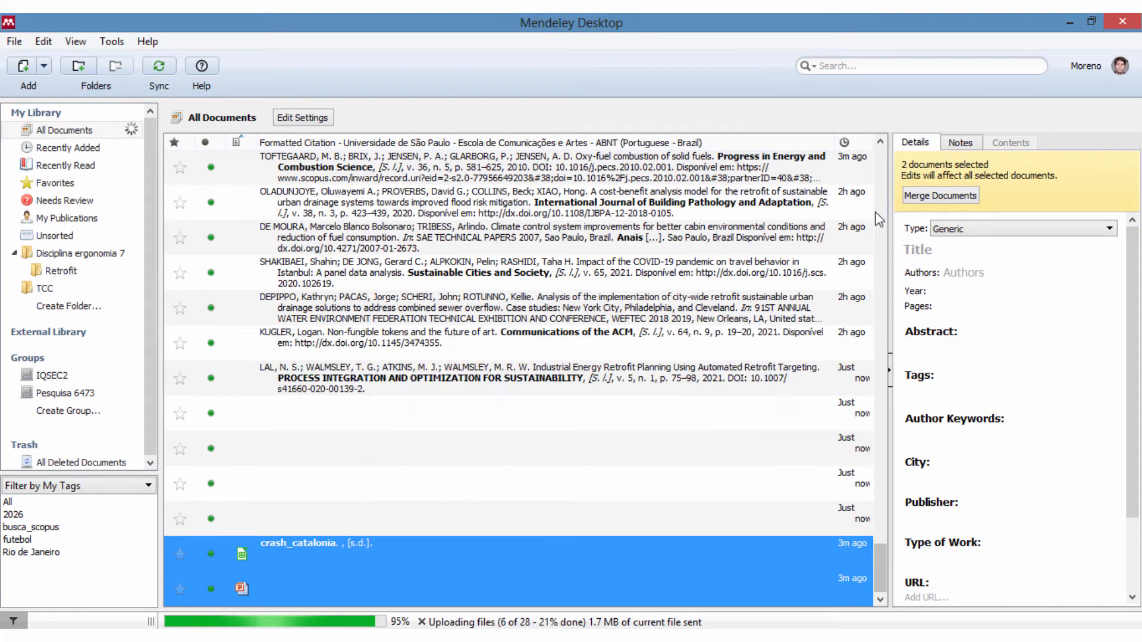
# - Review the details of the newly imported retrofit references at the end of All Documents
pyautogui.moveTo(871, 190); pyautogui.dragTo(885, 595)
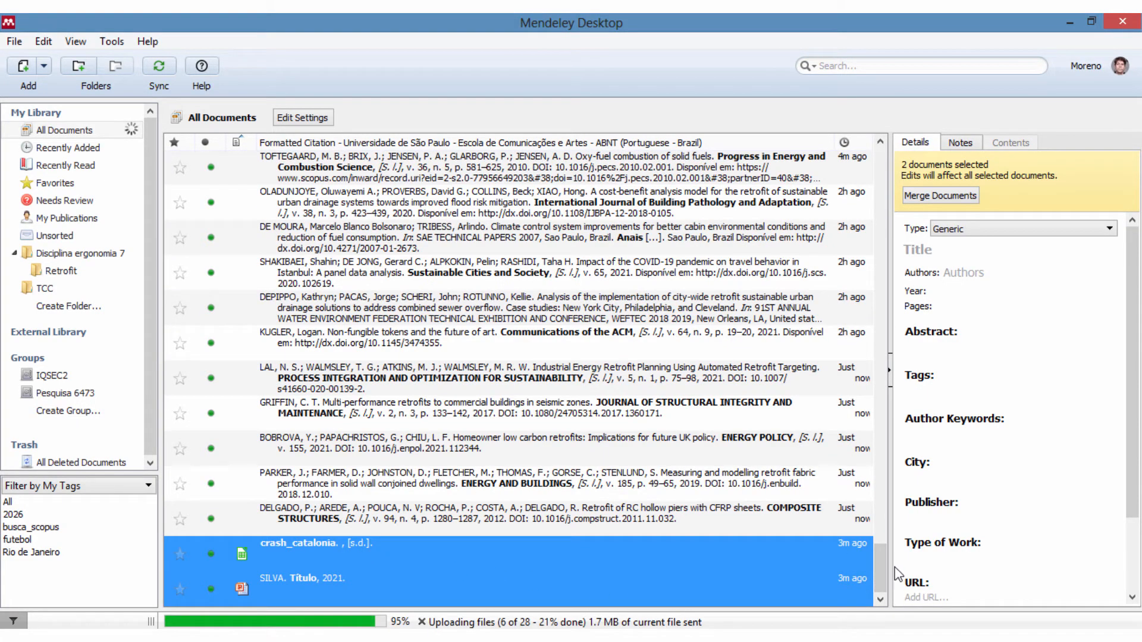
pyautogui.click(768, 518)
pyautogui.click(643, 485)
pyautogui.click(595, 452)
pyautogui.click(590, 413)
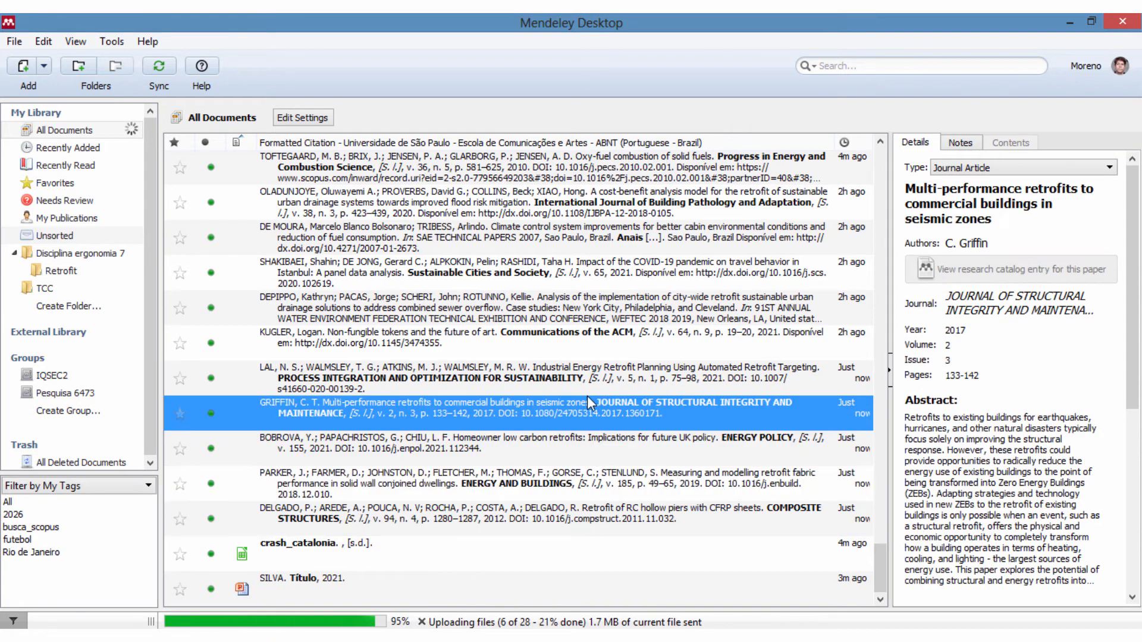
pyautogui.click(584, 389)
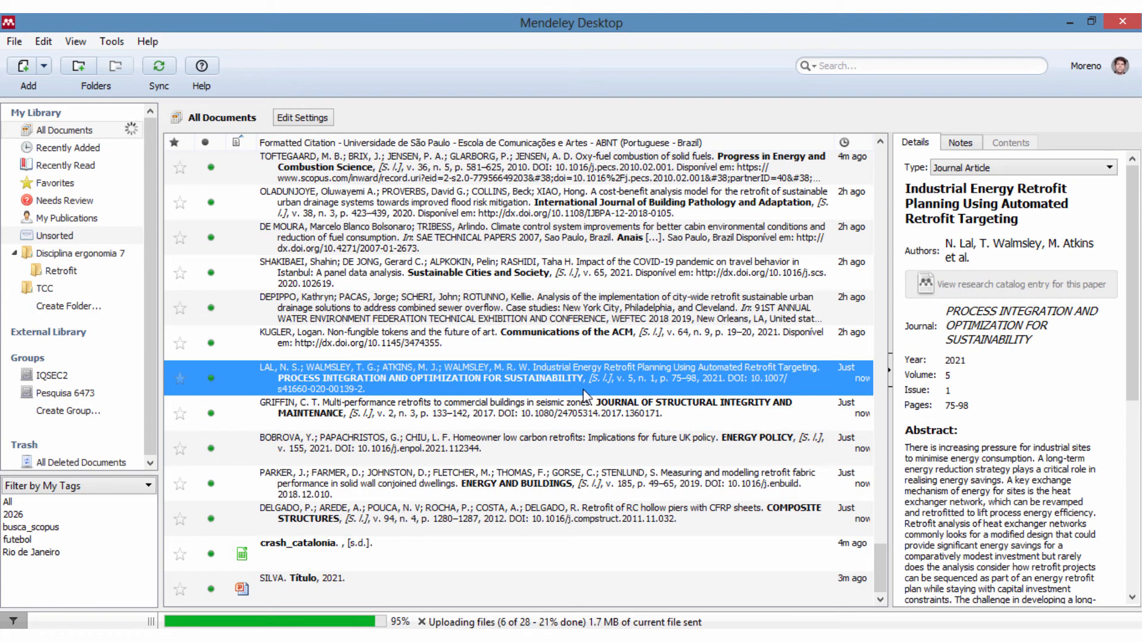
# - Inspect the catalog IDs and file details of the imported solid wall dwellings and homeowner low carbon papers, then look back over All Documents
pyautogui.click(512, 484)
pyautogui.moveTo(1133, 271); pyautogui.dragTo(1133, 461)
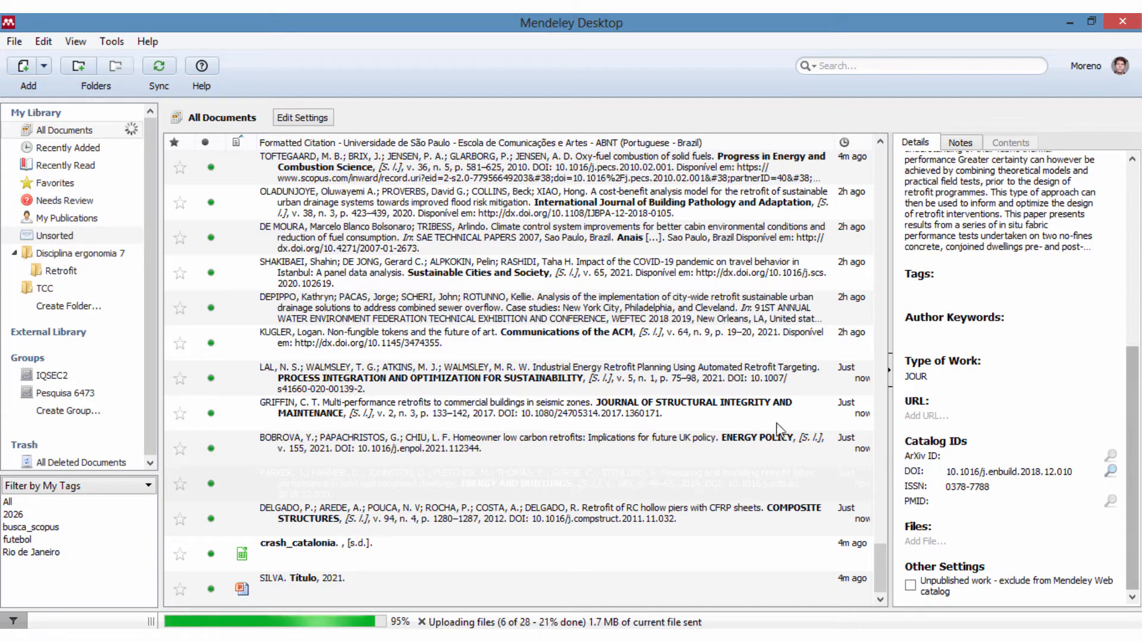
pyautogui.click(534, 399)
pyautogui.click(523, 449)
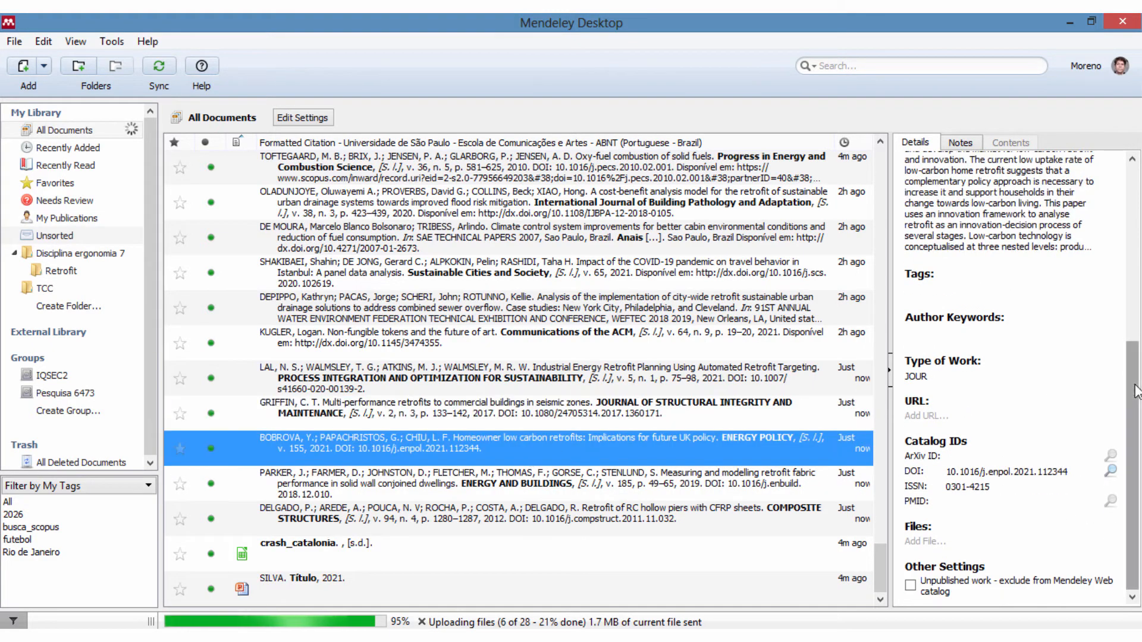
pyautogui.click(604, 214)
pyautogui.scroll(15, 831, 228)
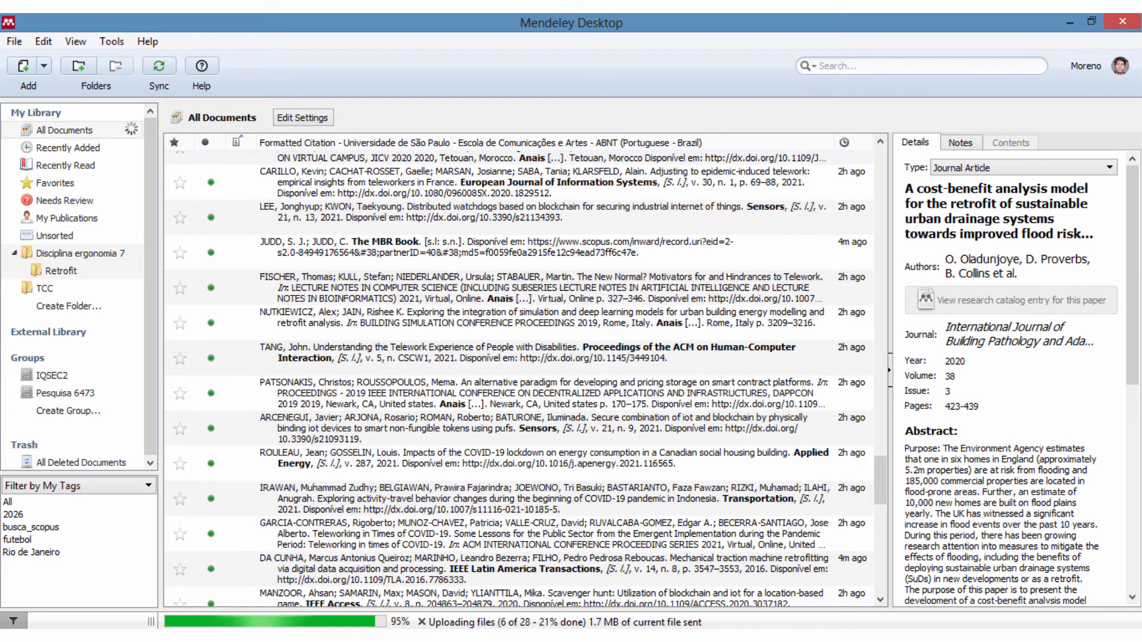
pyautogui.scroll(-2, 831, 227)
pyautogui.scroll(3, 417, 208)
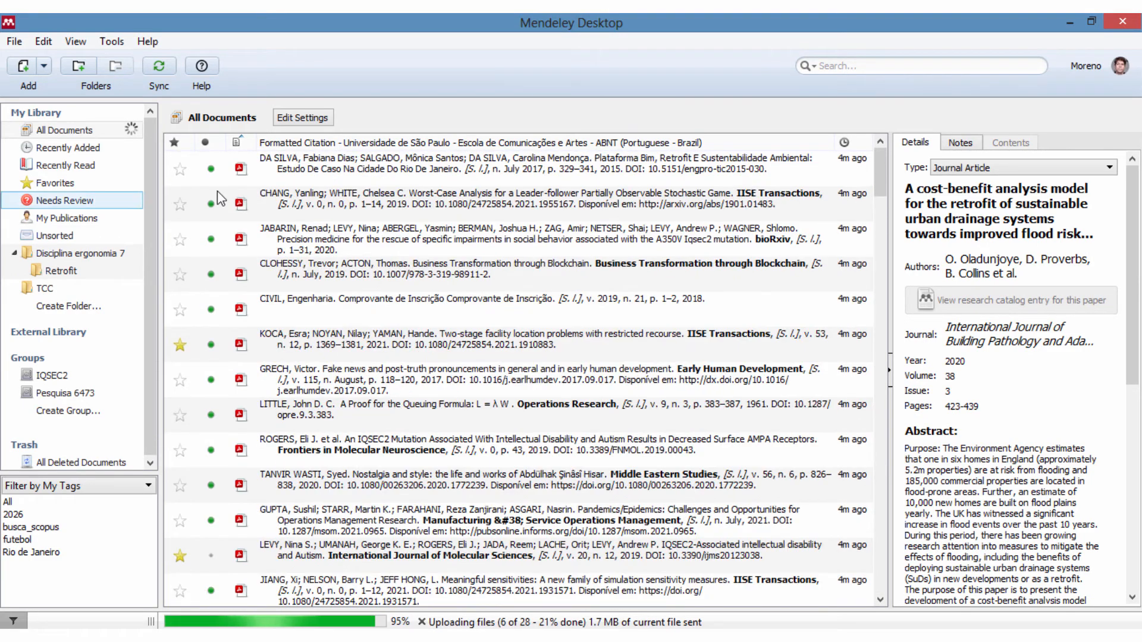
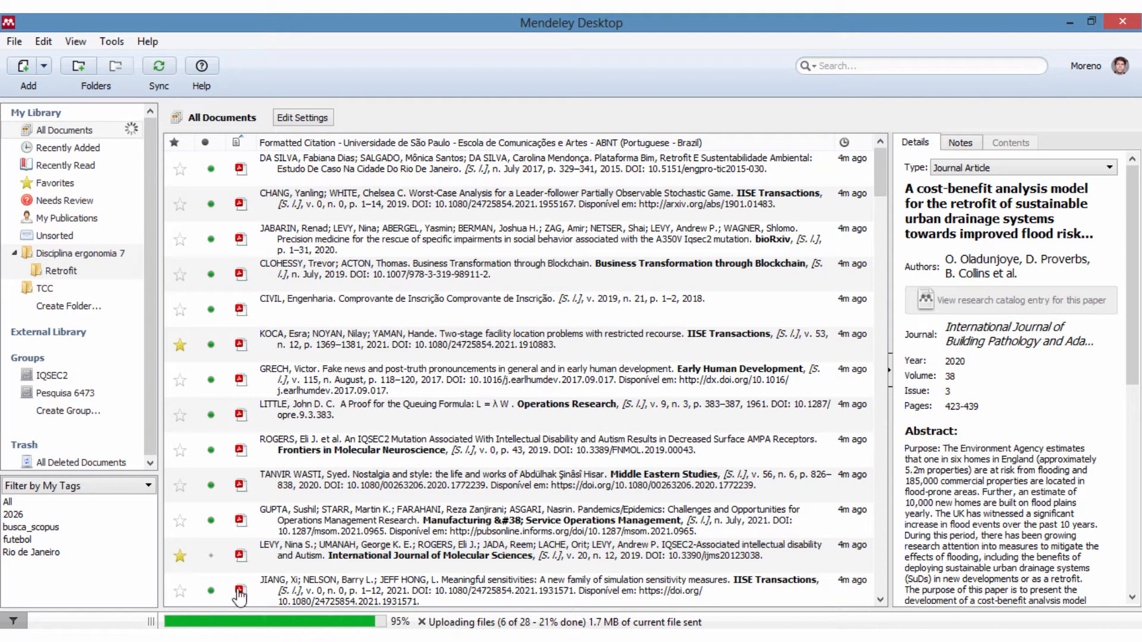
# - Switch to the browser, close the Web of Science page, open the Mendeley Reference Manager web library and select its web address
pyautogui.click(108, 636)
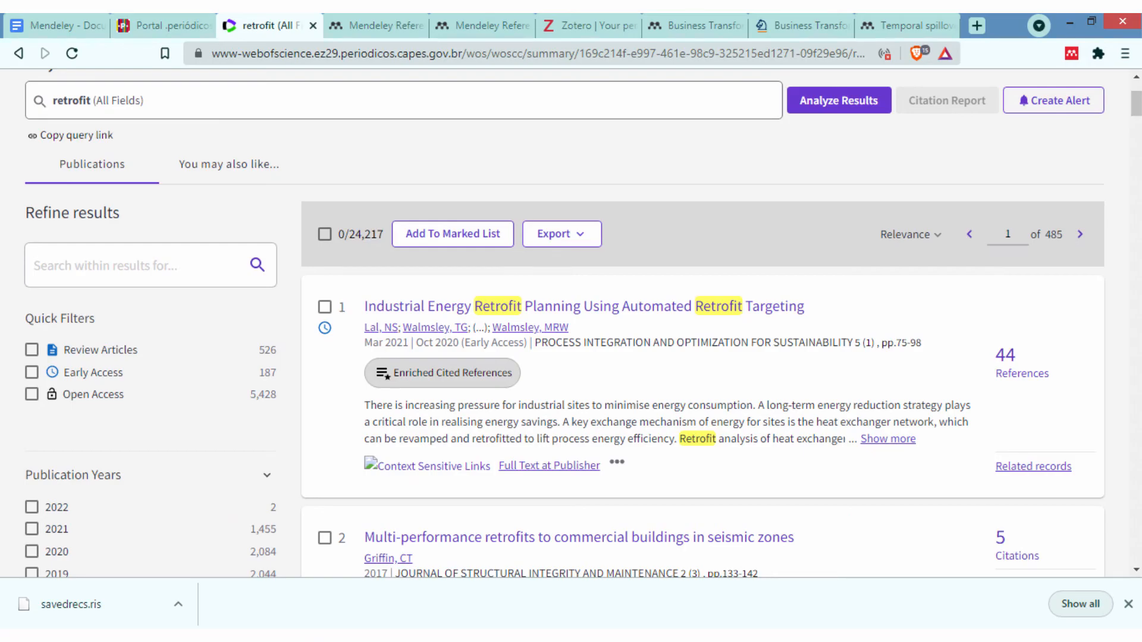
pyautogui.click(380, 25)
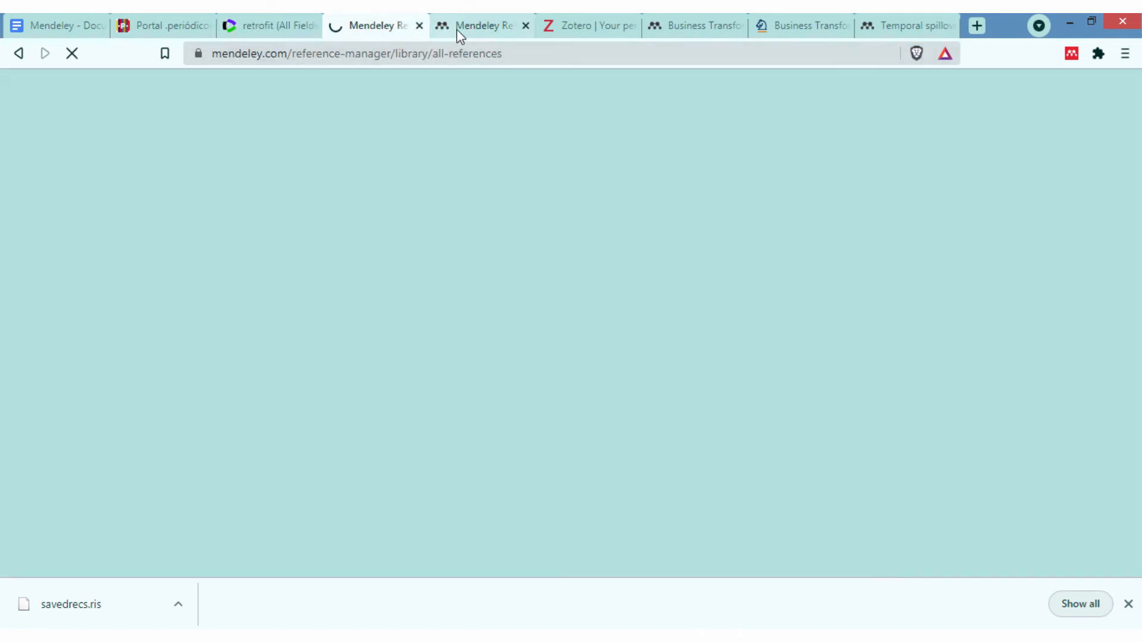
pyautogui.click(1128, 604)
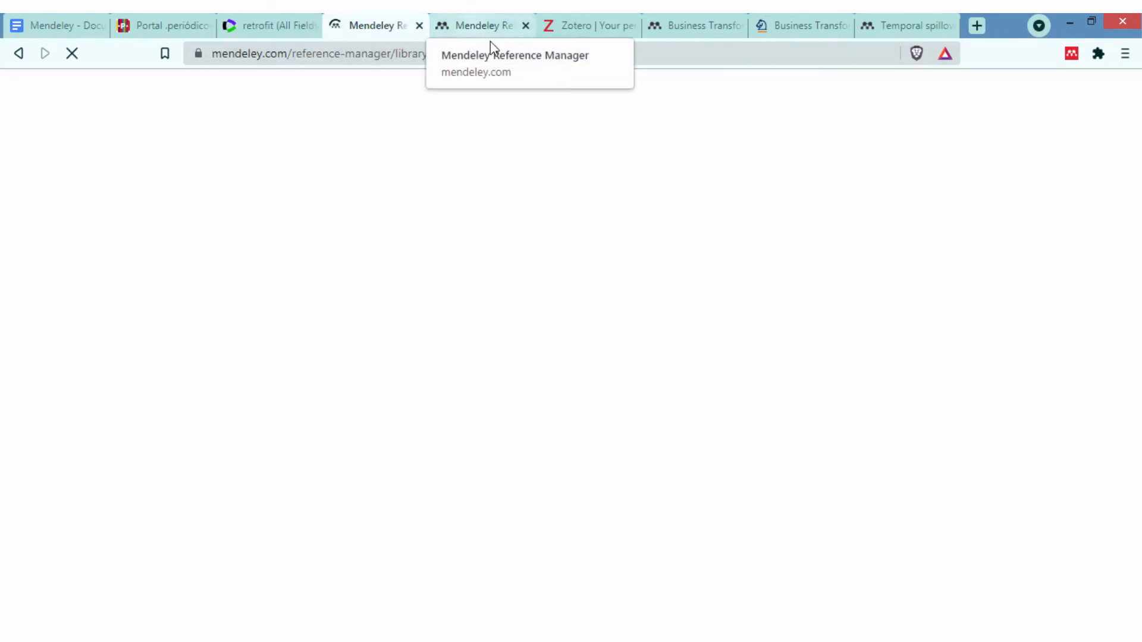
pyautogui.click(288, 29)
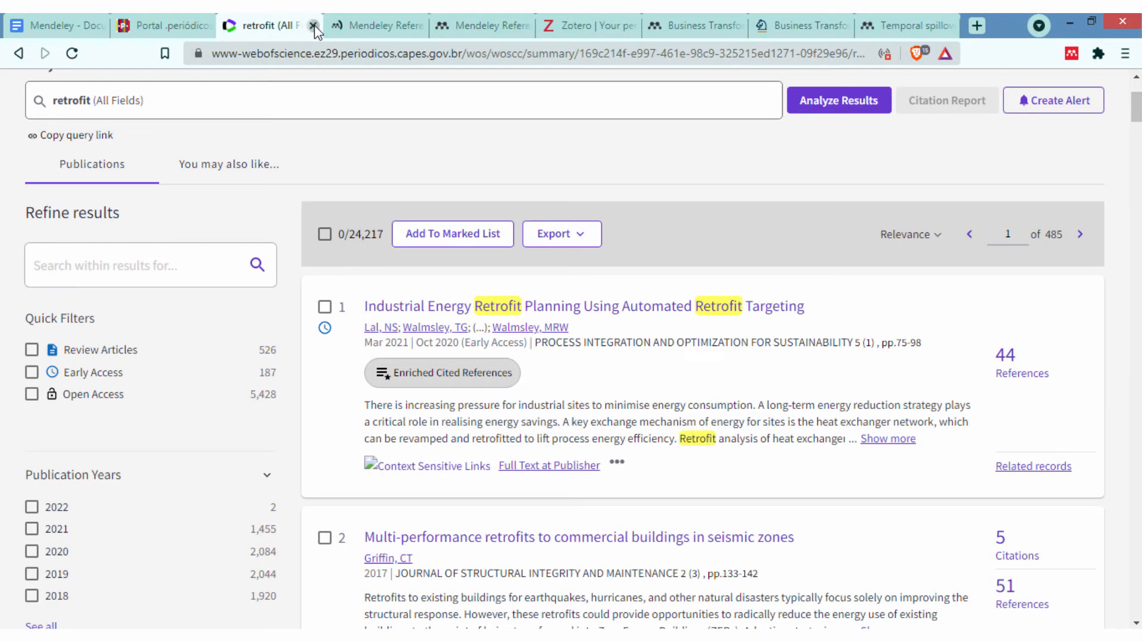
pyautogui.click(313, 25)
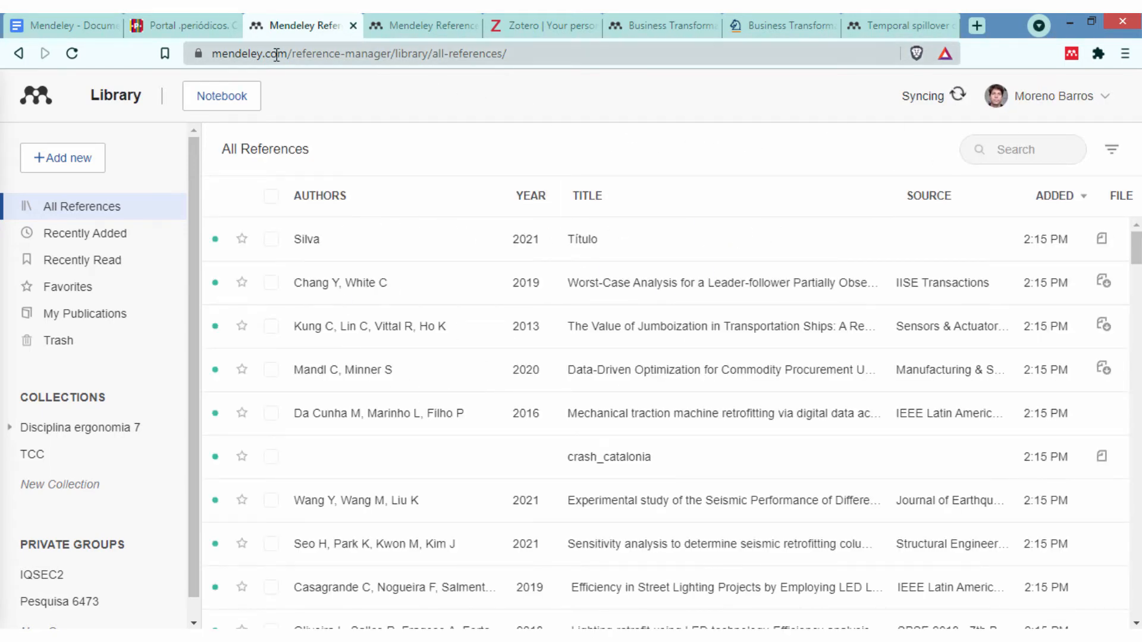
pyautogui.click(317, 54)
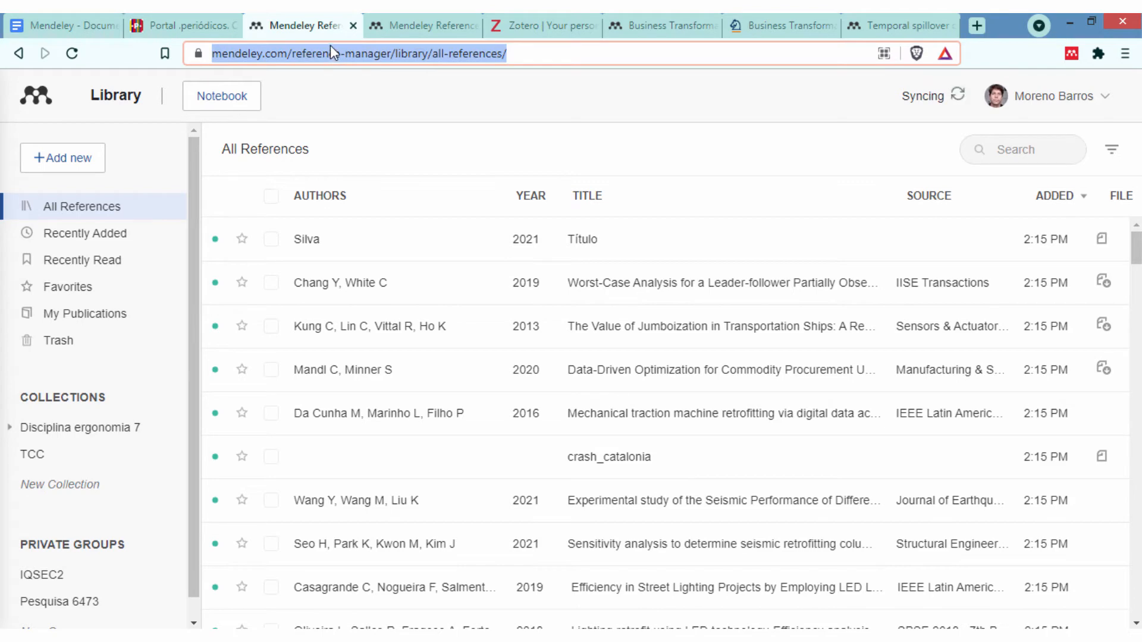
# - Look over All References in the web library and refresh its synchronization
pyautogui.click(531, 54)
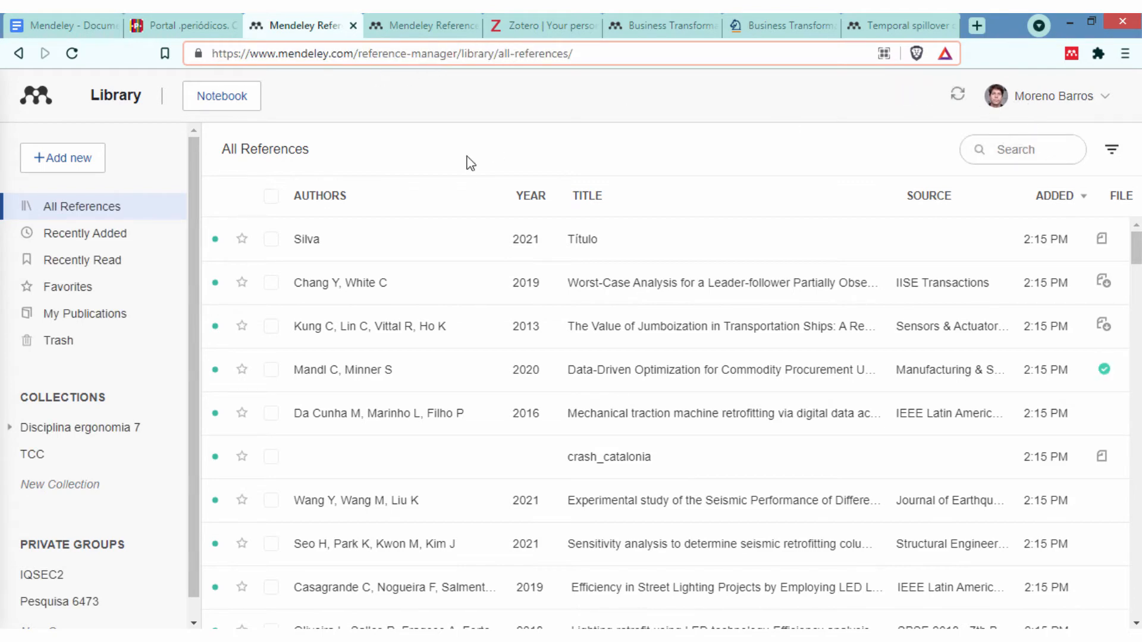
pyautogui.scroll(-4, 591, 441)
pyautogui.scroll(4, 591, 441)
pyautogui.moveTo(339, 637)
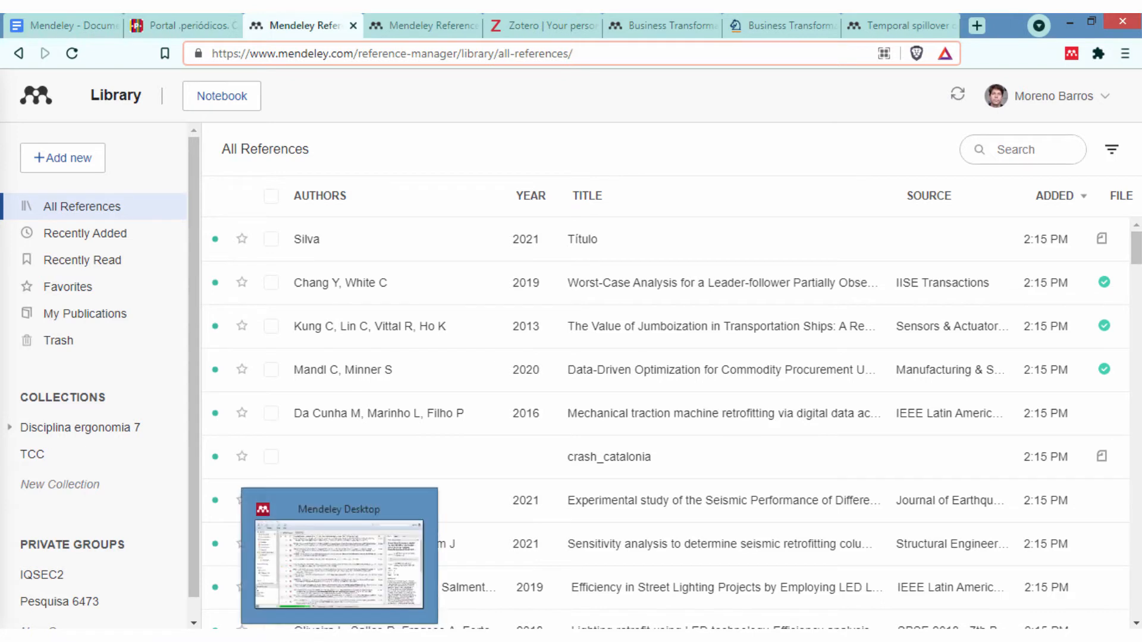
pyautogui.click(958, 96)
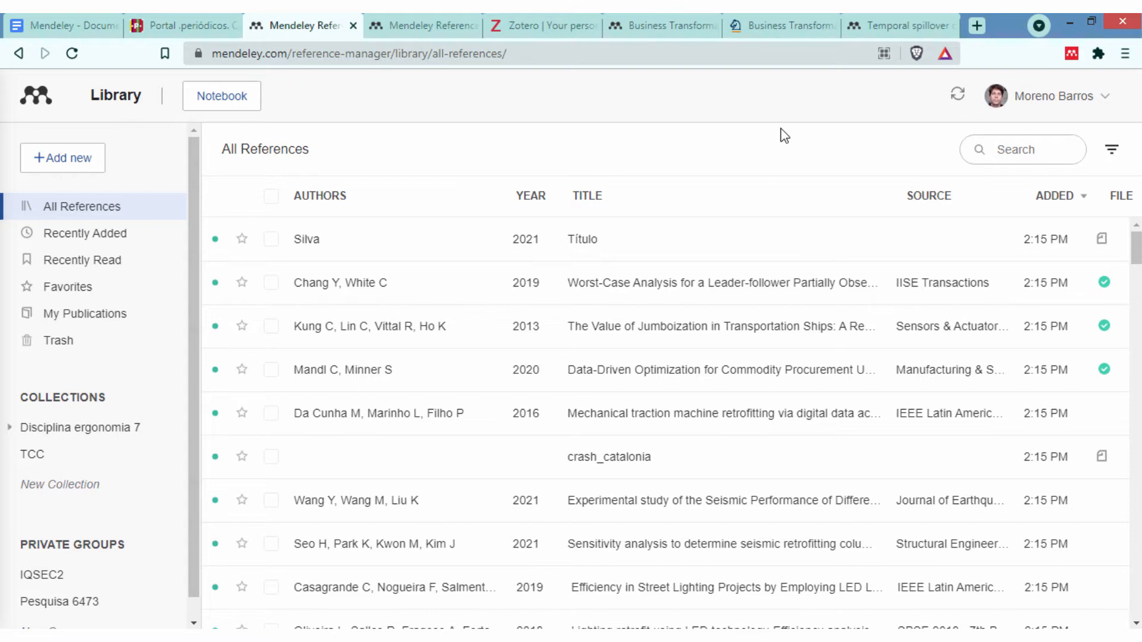
# - Switch to Mendeley Desktop, start a library sync and return to the web library in the browser
pyautogui.click(361, 637)
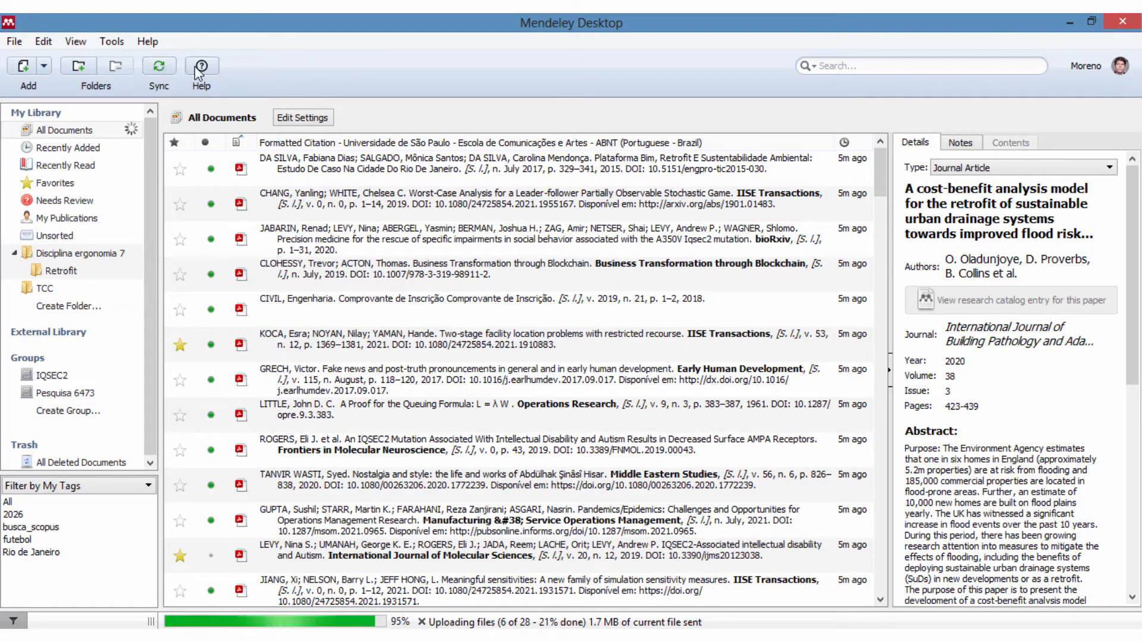
pyautogui.click(160, 66)
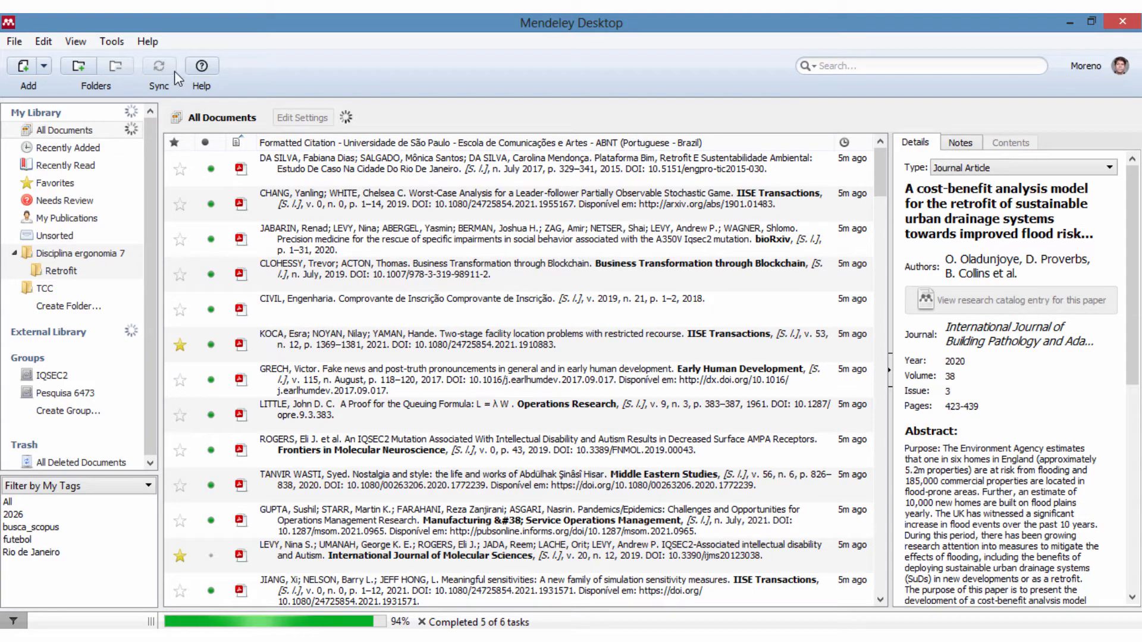
pyautogui.hotkey('alt', 'Tab')
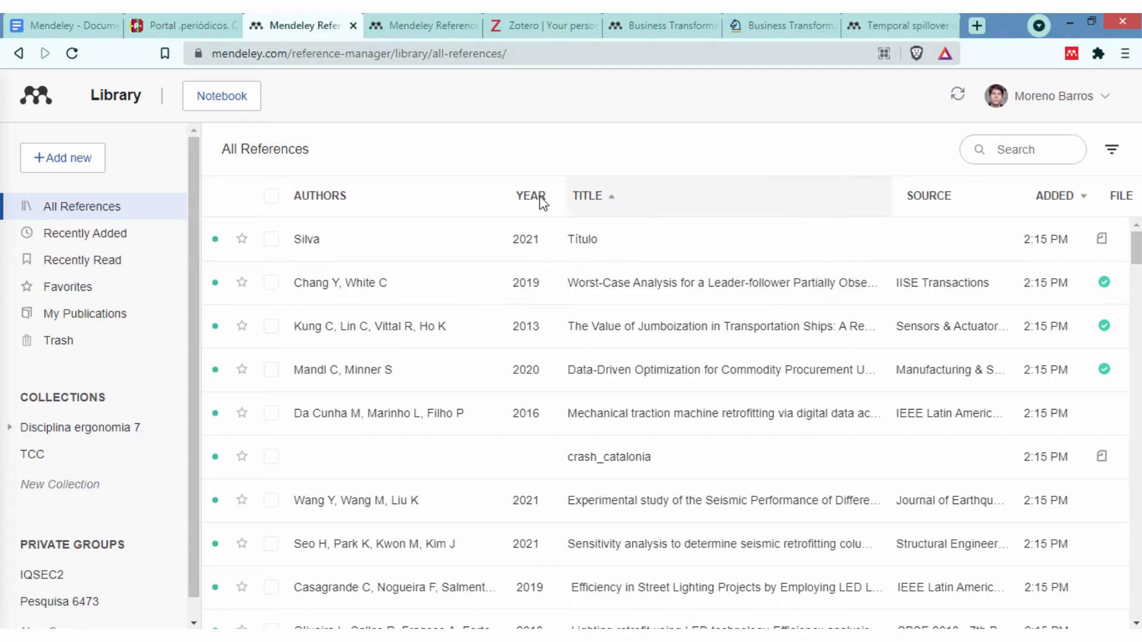
# - Examine the web library's options for adding new references, checking Mendeley Desktop in between
pyautogui.click(75, 161)
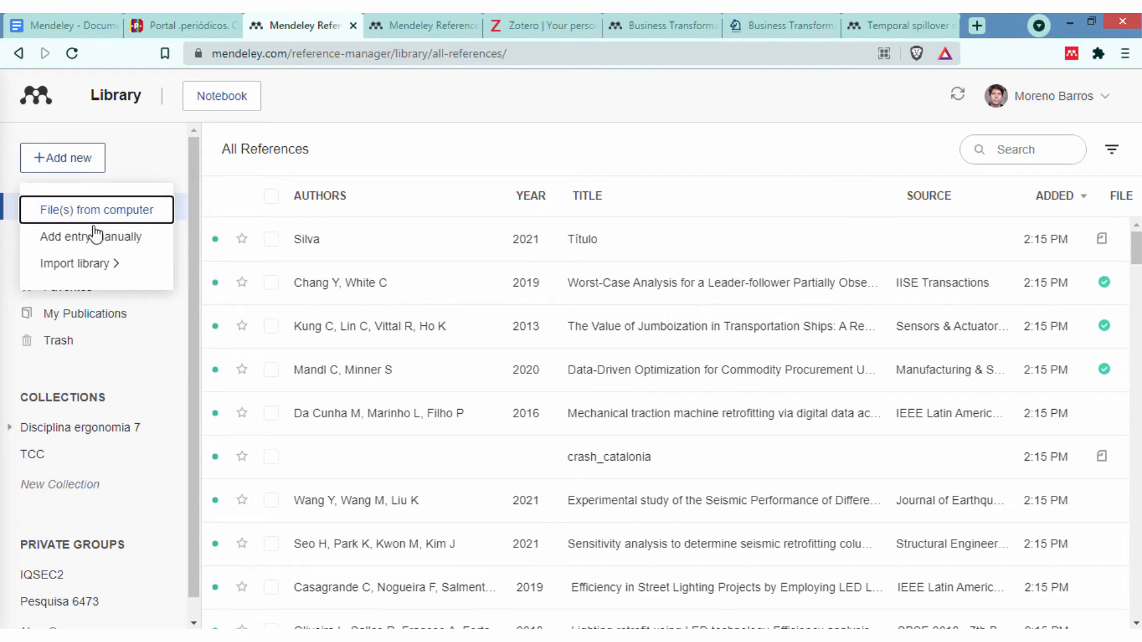
pyautogui.click(418, 99)
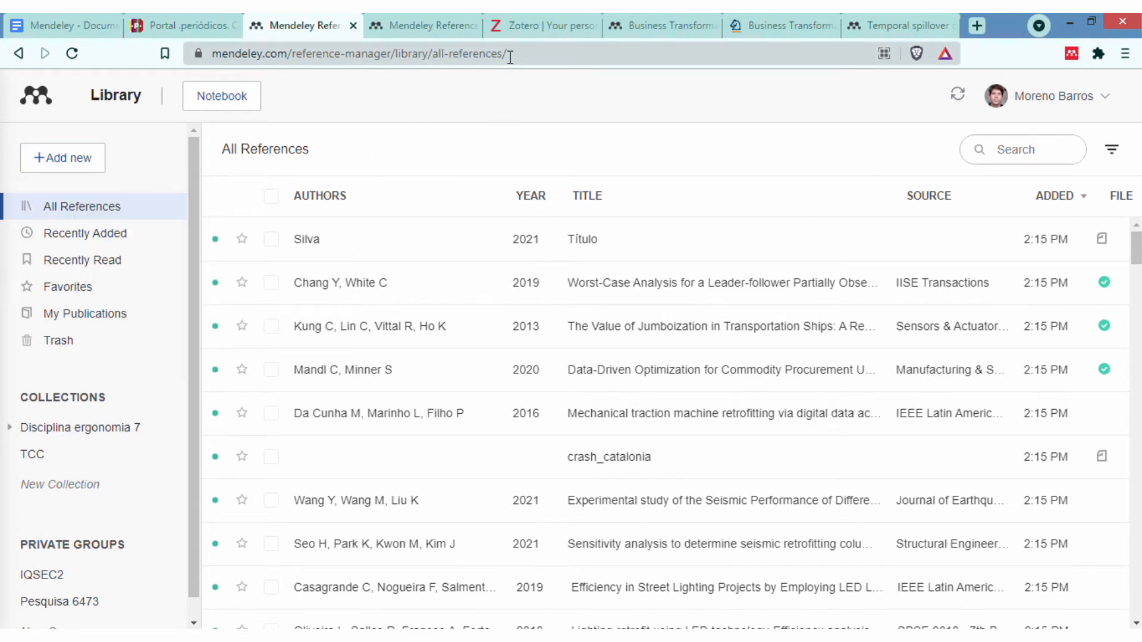
pyautogui.hotkey('alt', 'Tab')
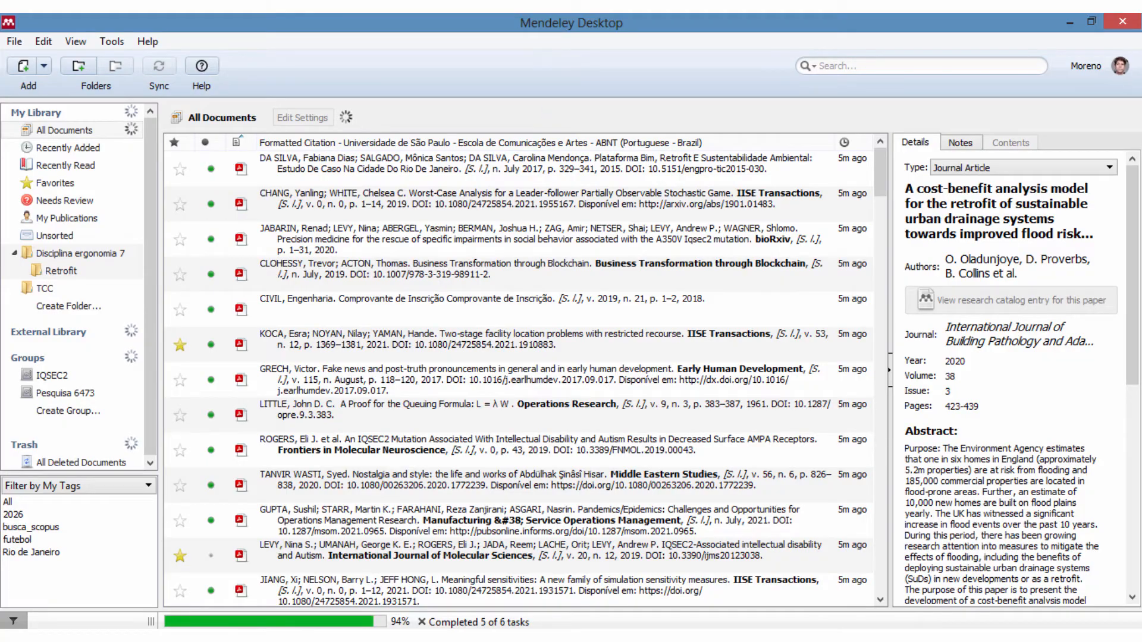
pyautogui.hotkey('alt', 'Tab')
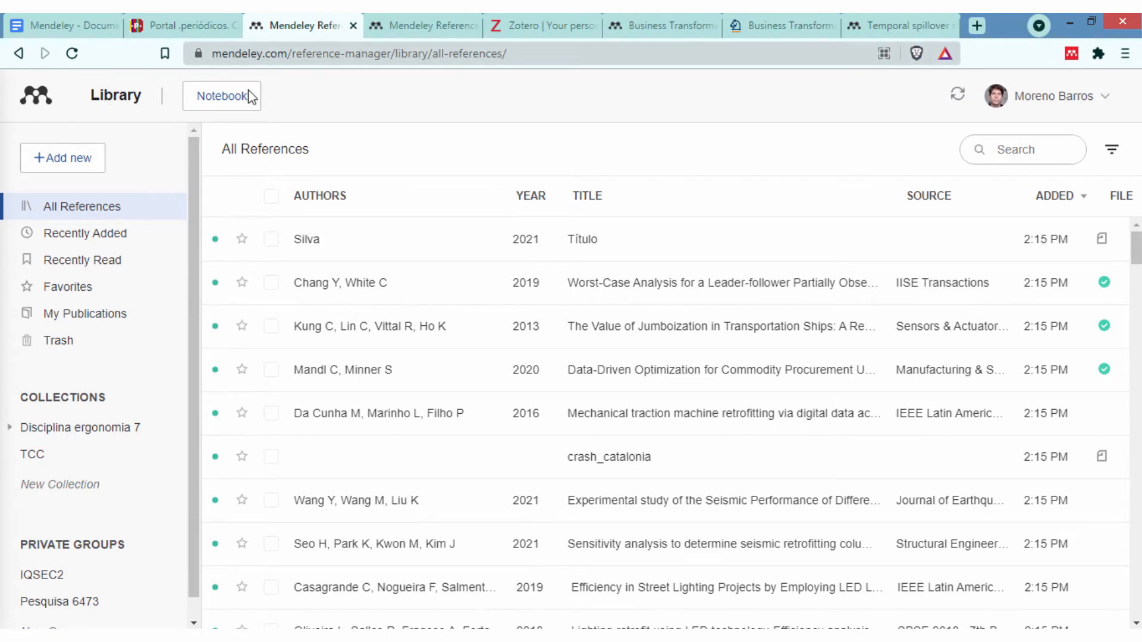
pyautogui.click(82, 158)
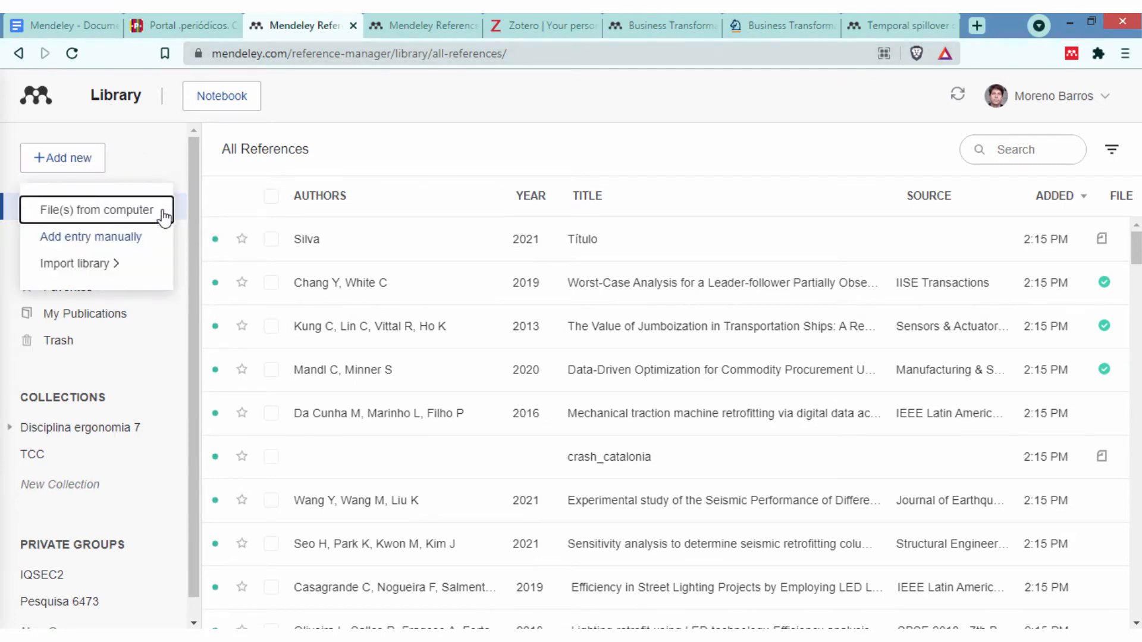
pyautogui.click(381, 112)
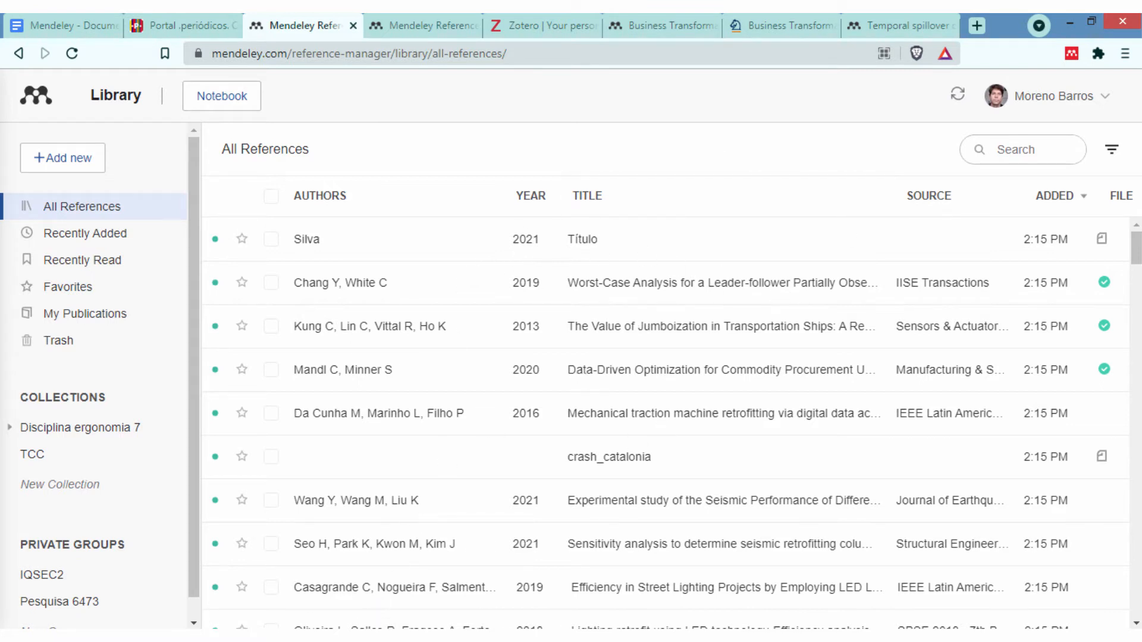
# - Check the sync progress in Mendeley Desktop, then expand the Disciplina ergonomia 7 collection in the web library
pyautogui.click(339, 636)
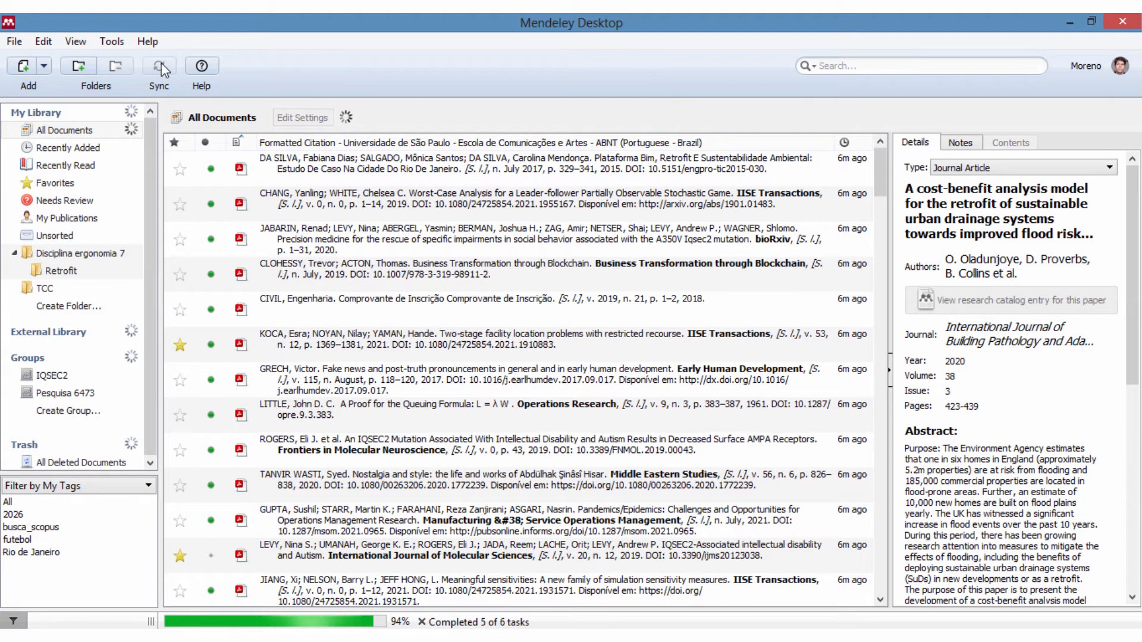
pyautogui.hotkey('alt', 'Tab')
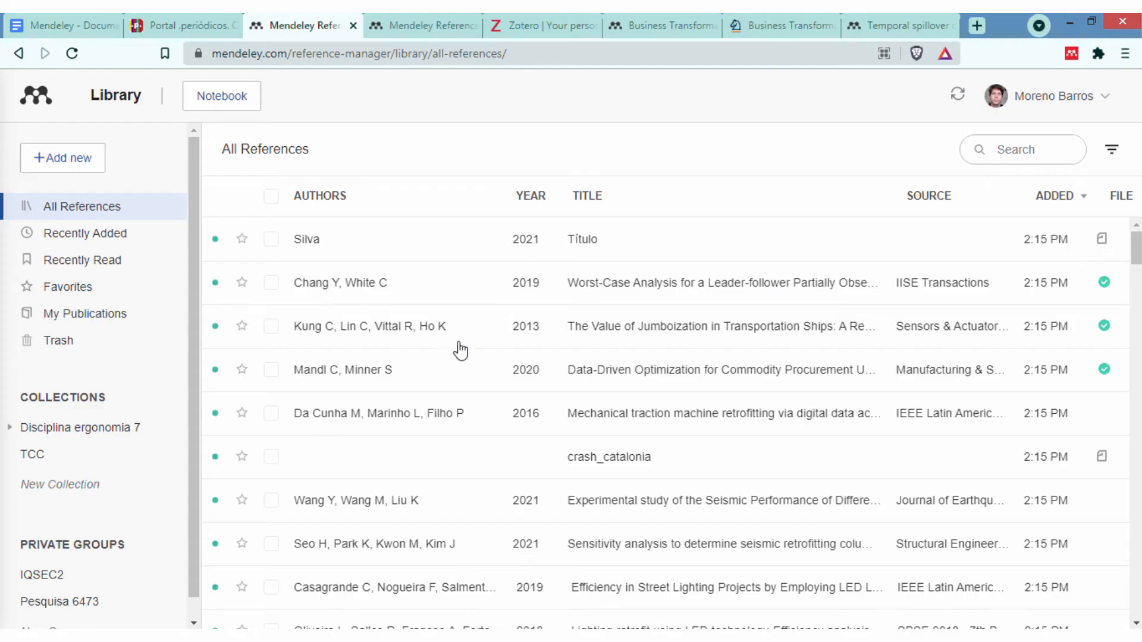
pyautogui.scroll(-2, 743, 348)
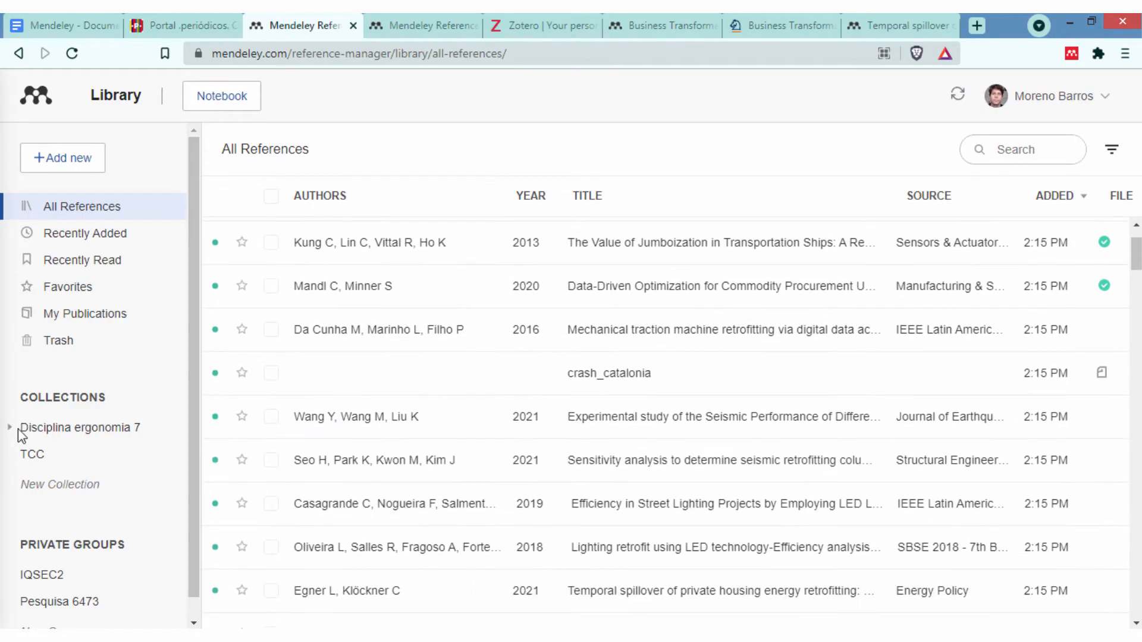
pyautogui.click(11, 428)
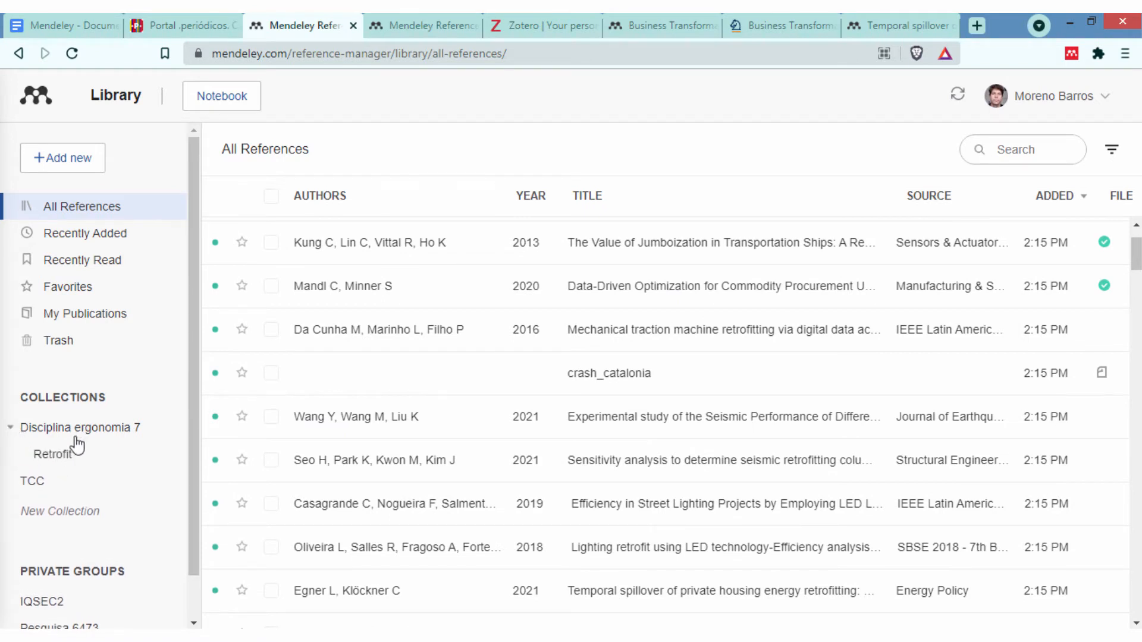
pyautogui.scroll(-1, 152, 476)
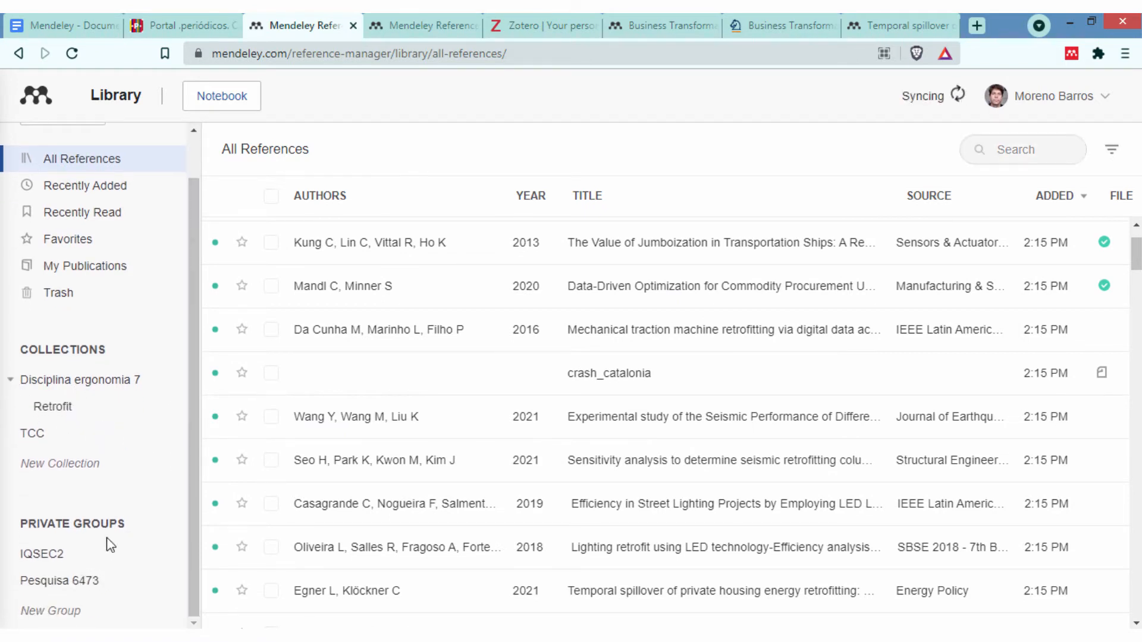
# - Compare Mendeley Desktop's folders, groups and documents with the synced collections, groups and references in the web library
pyautogui.click(342, 636)
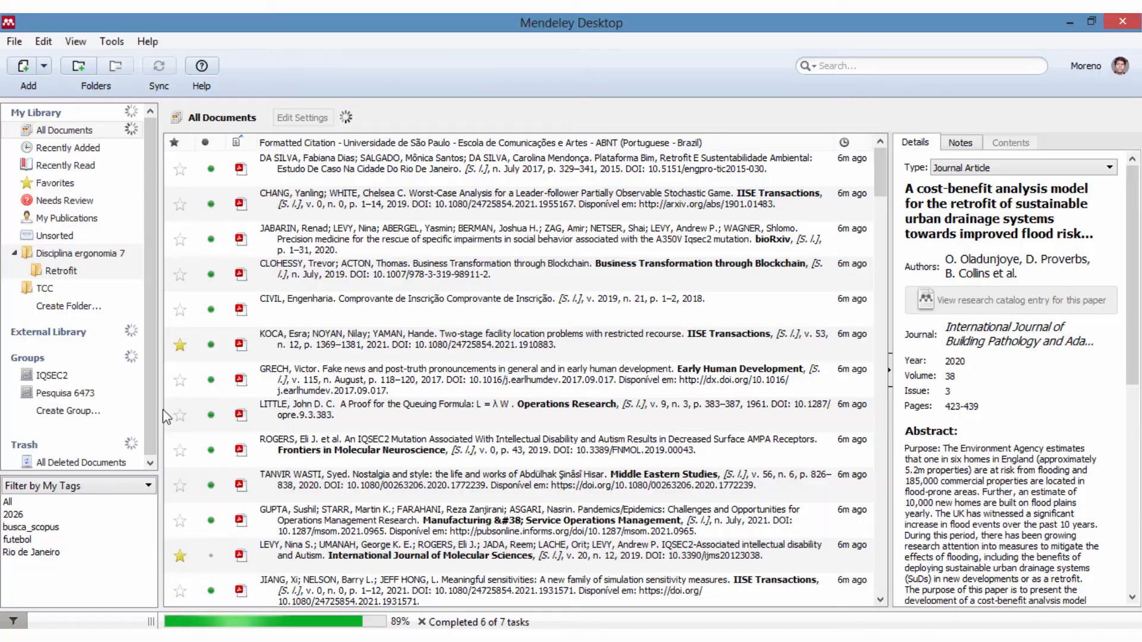
pyautogui.click(342, 636)
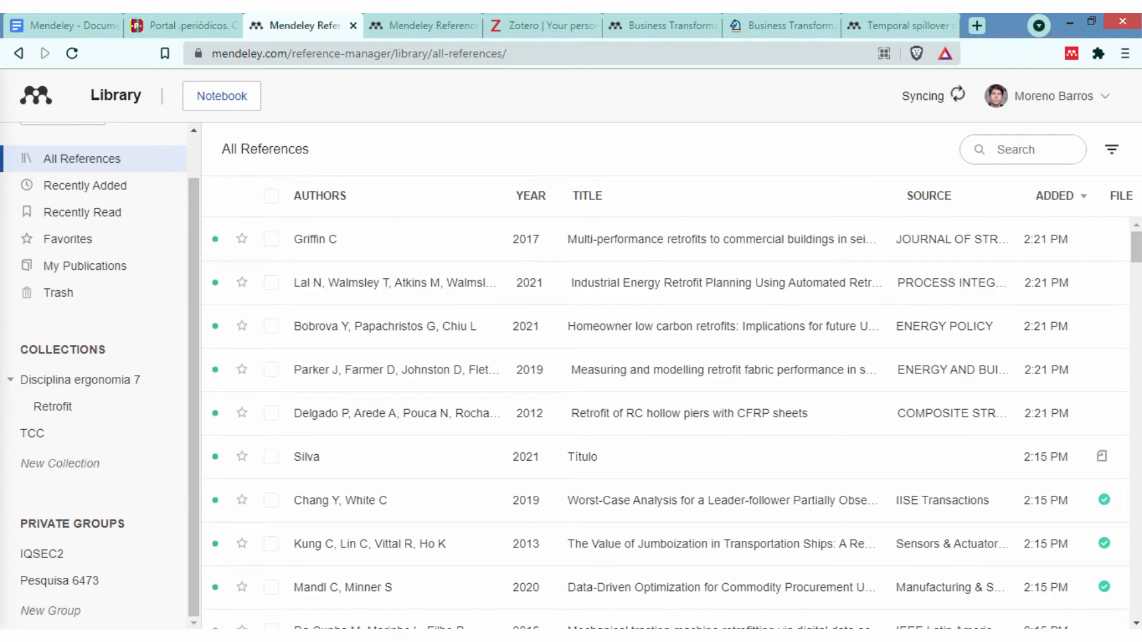
pyautogui.hotkey('alt', 'Tab')
pyautogui.click(43, 41)
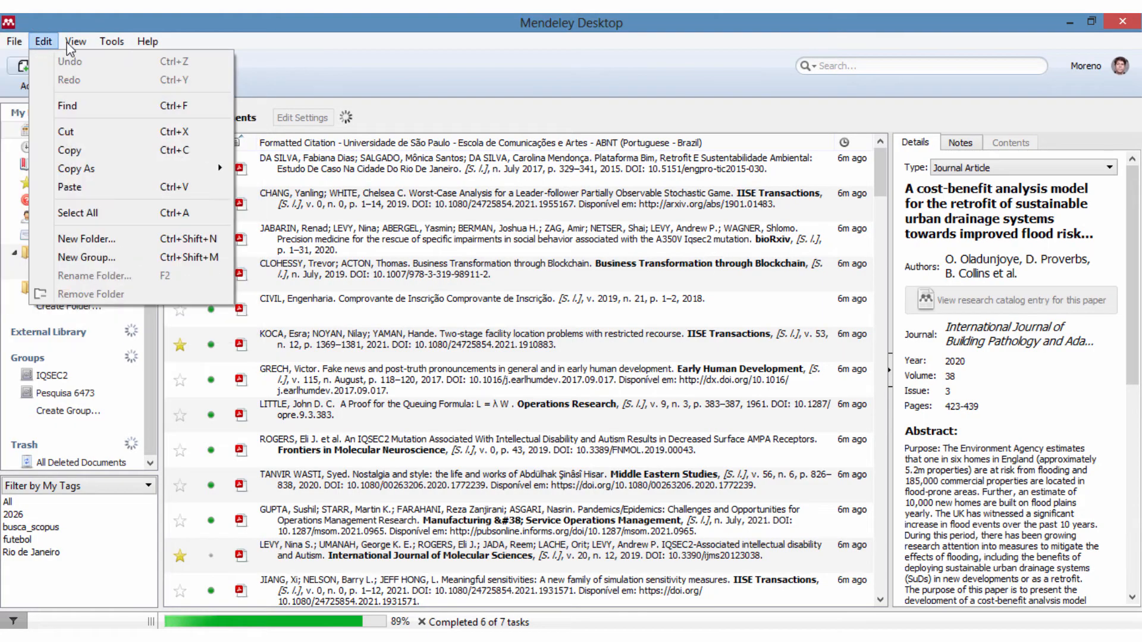
pyautogui.hotkey('alt', 'Tab')
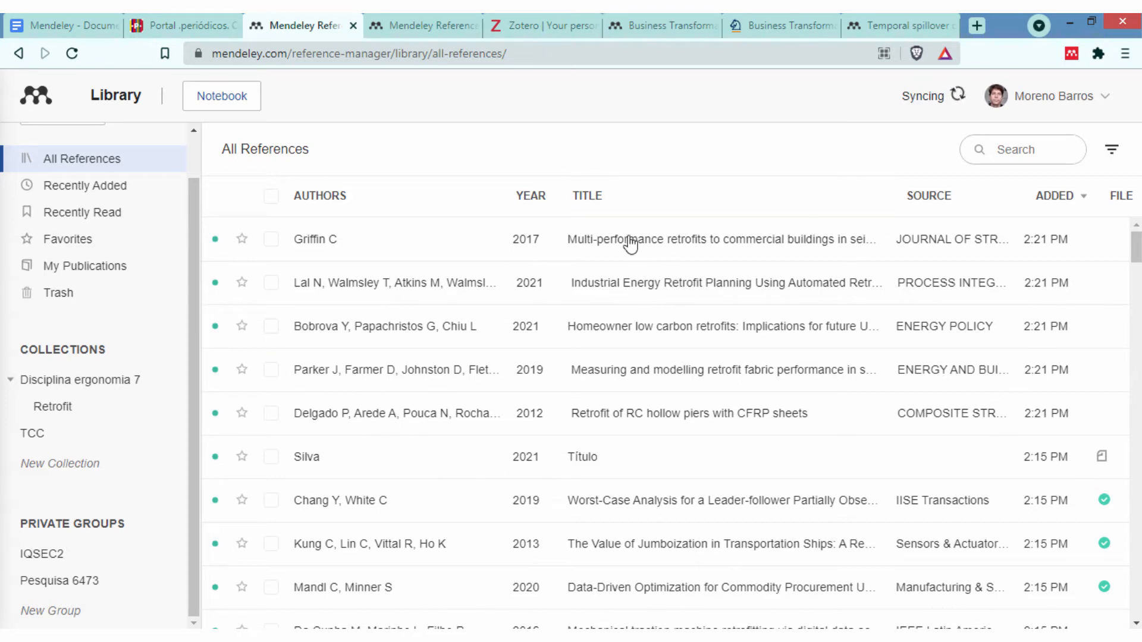
# - Sort All References in the web library by attached file and look through the reordered list
pyautogui.moveTo(1137, 250); pyautogui.dragTo(1137, 248)
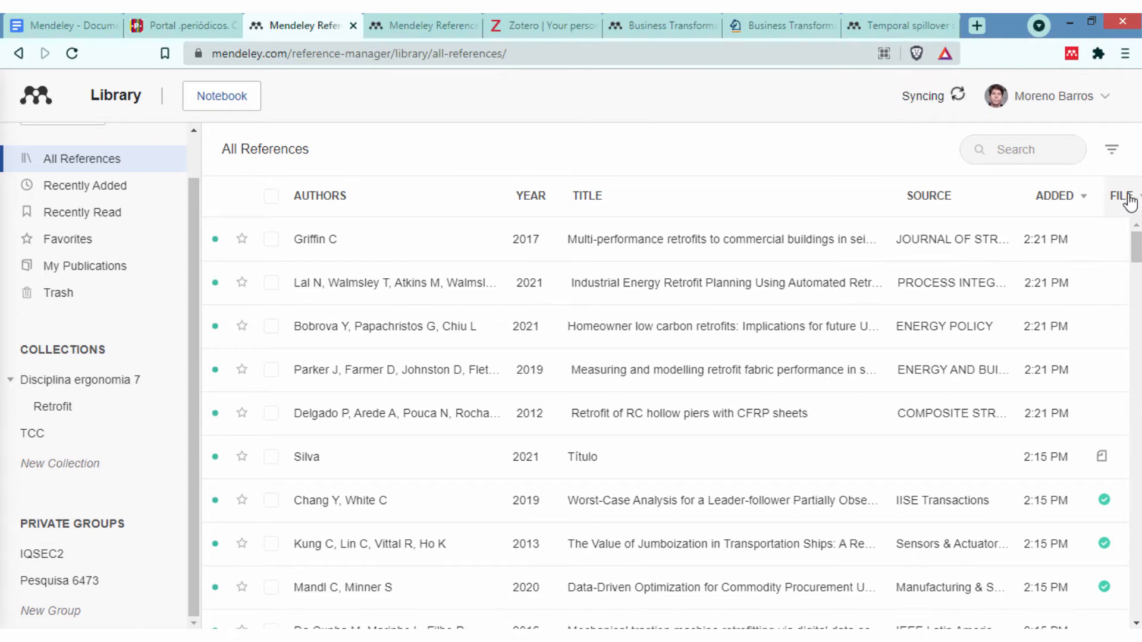
pyautogui.click(1130, 202)
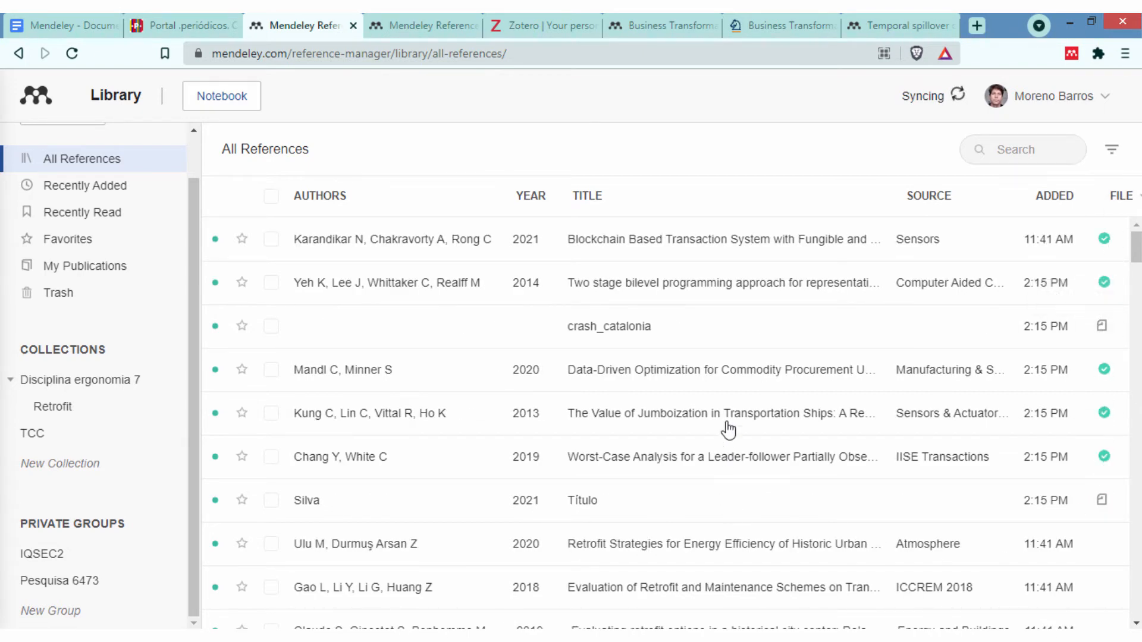
pyautogui.scroll(-4, 728, 429)
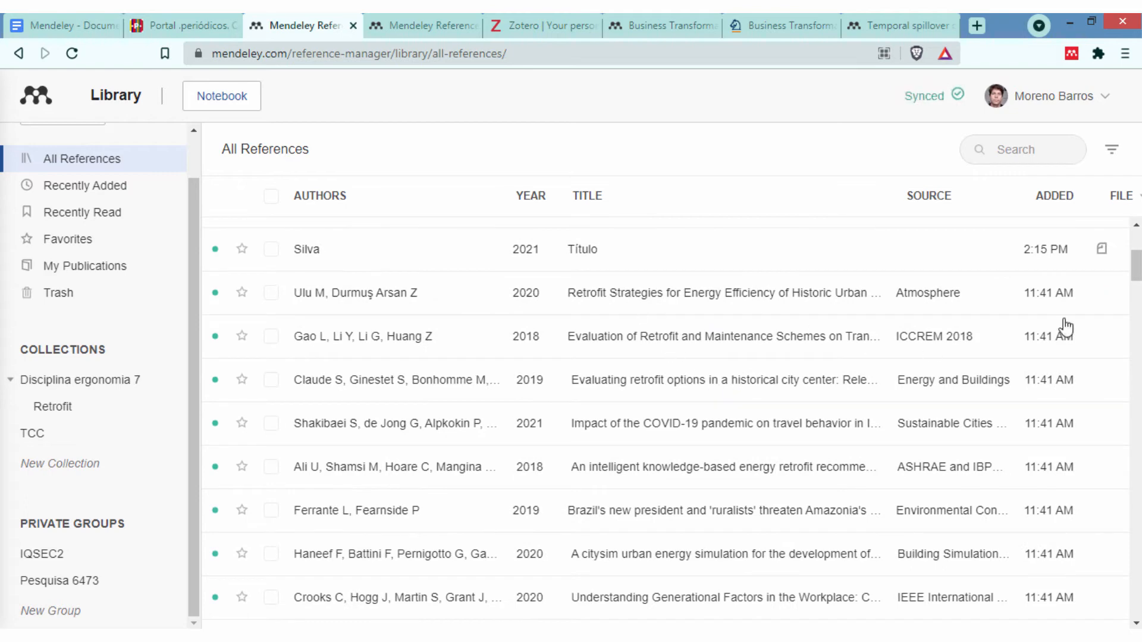
# - View the details of the Retrofit Strategies for Energy Efficiency of Historic Urban Fabric paper, then close them and return to the list's start
pyautogui.click(1112, 290)
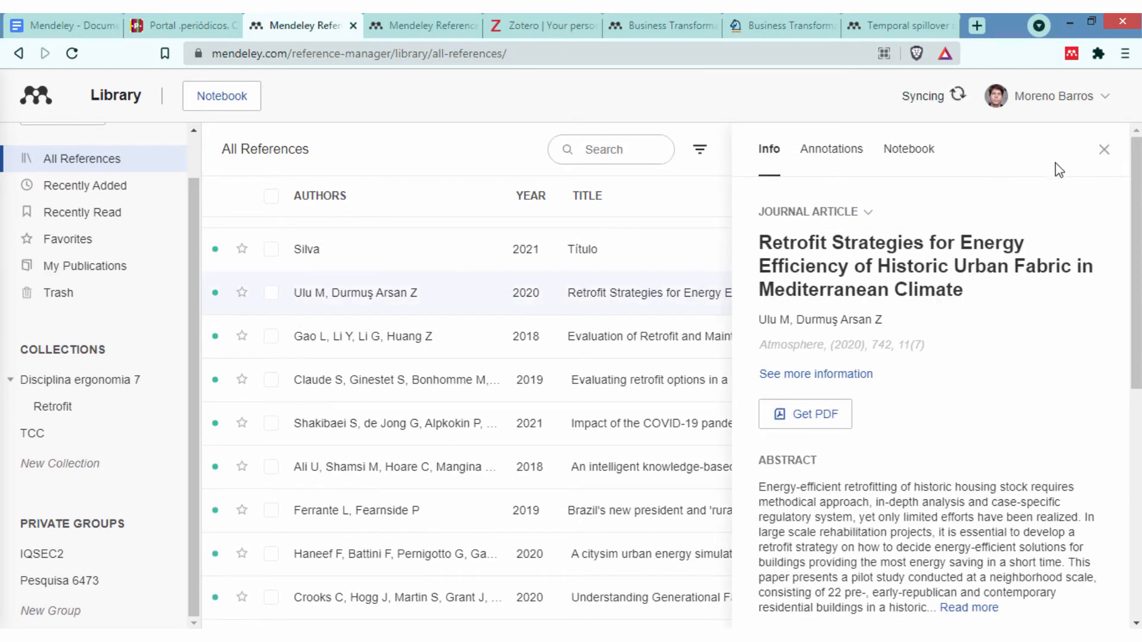
pyautogui.click(1104, 149)
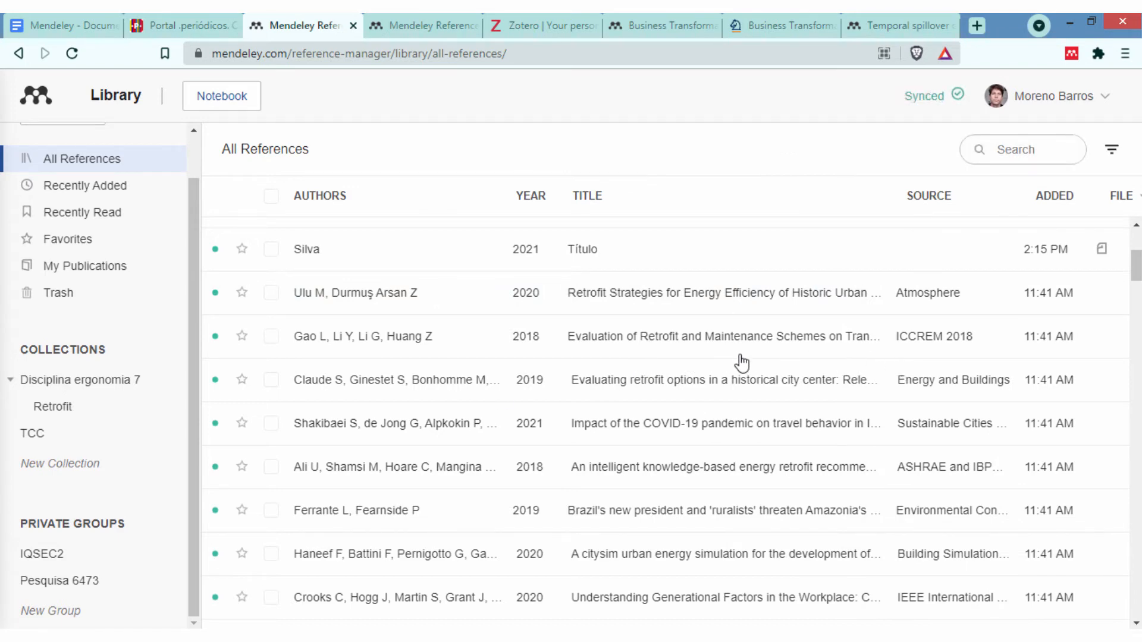
pyautogui.scroll(4, 643, 406)
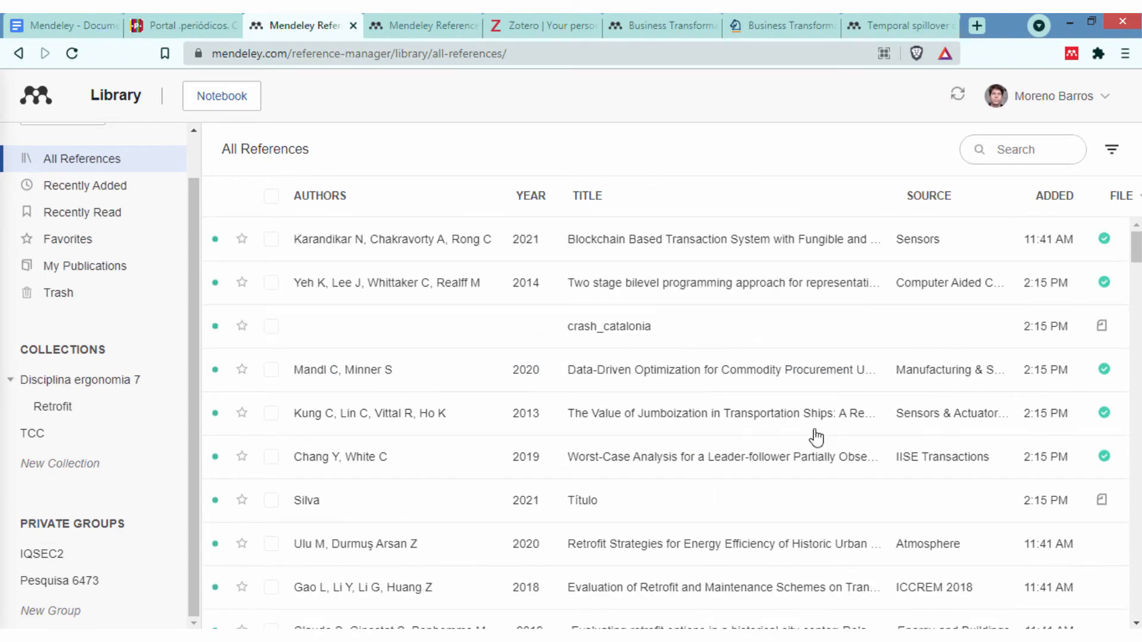
# - Open the PDF of Data-Driven Optimization for Commodity Procurement Under Price Uncertainty and go to page 3
pyautogui.doubleClick(612, 380)
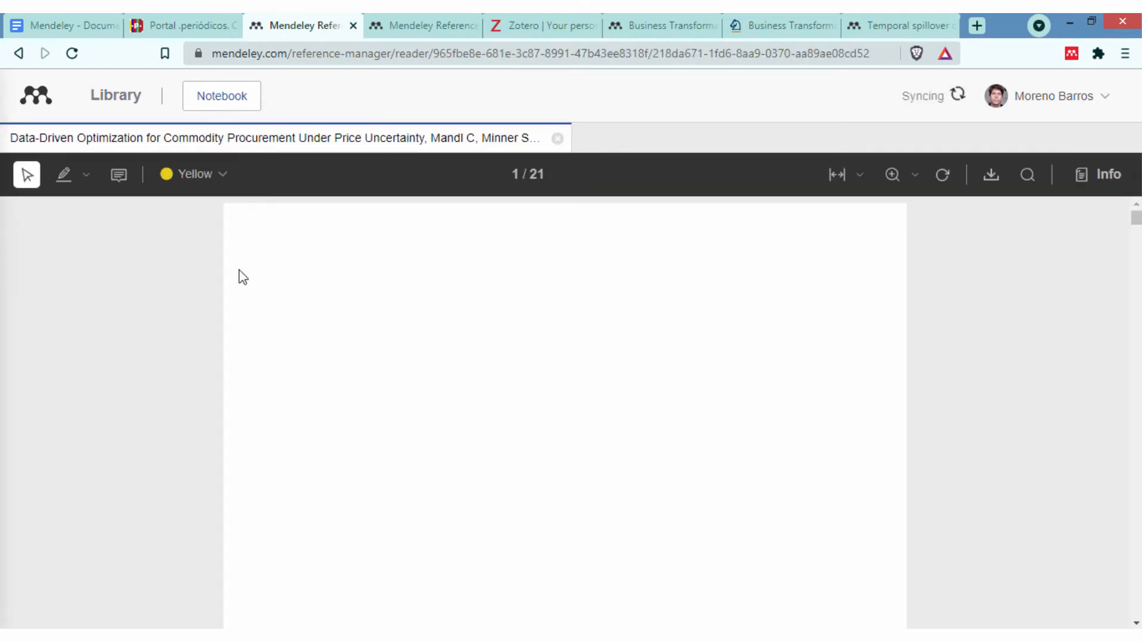
pyautogui.scroll(-10, 573, 326)
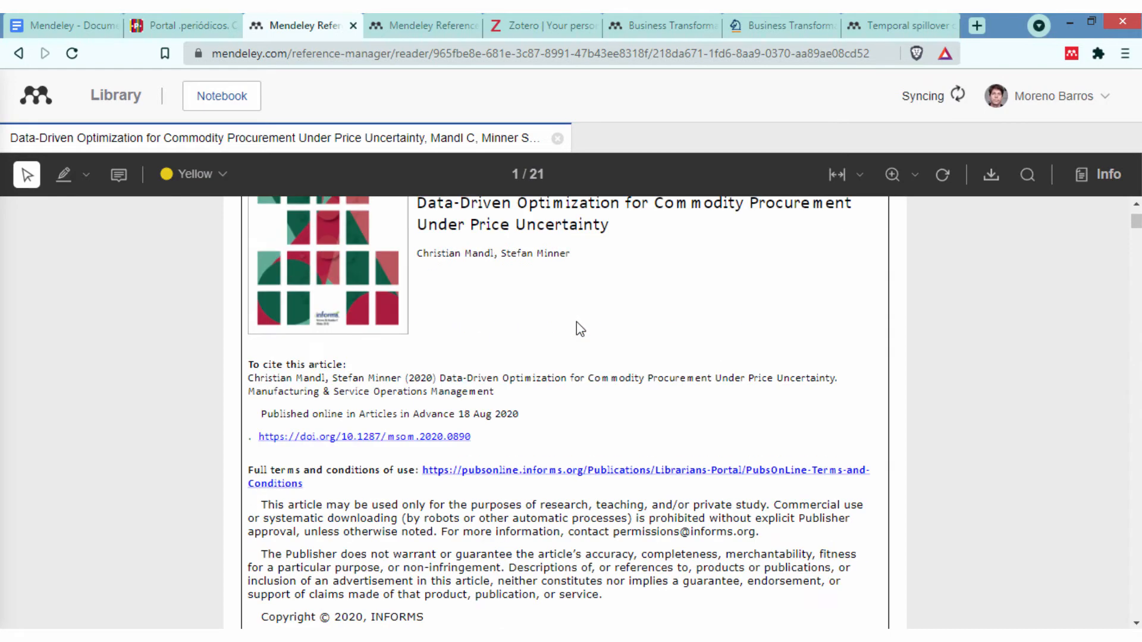
pyautogui.scroll(-15, 597, 376)
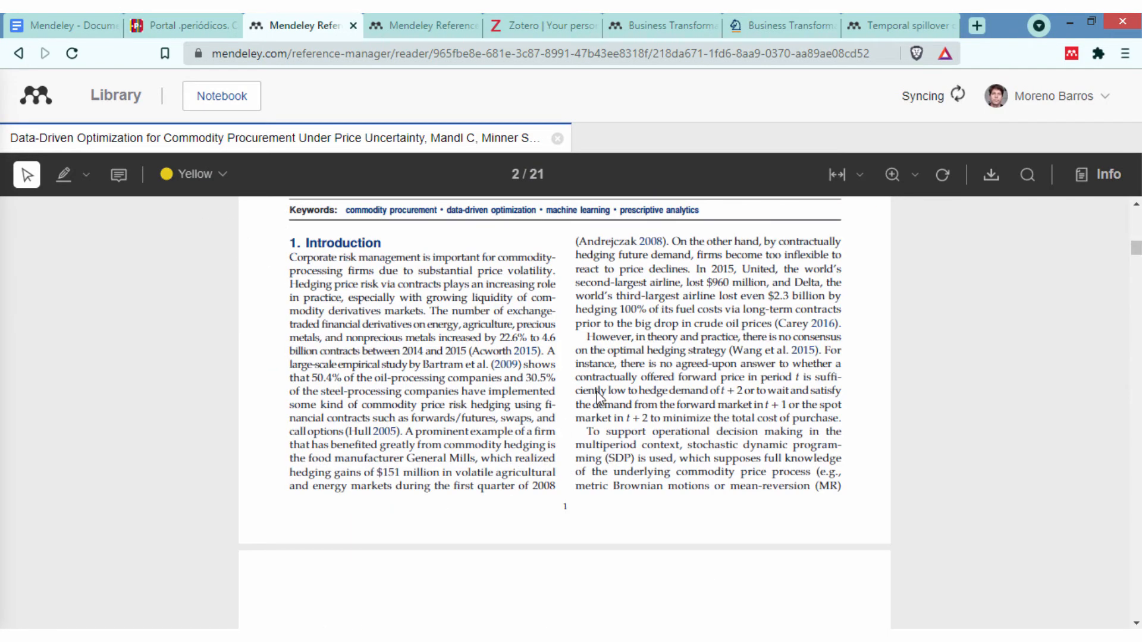
pyautogui.scroll(-7, 600, 397)
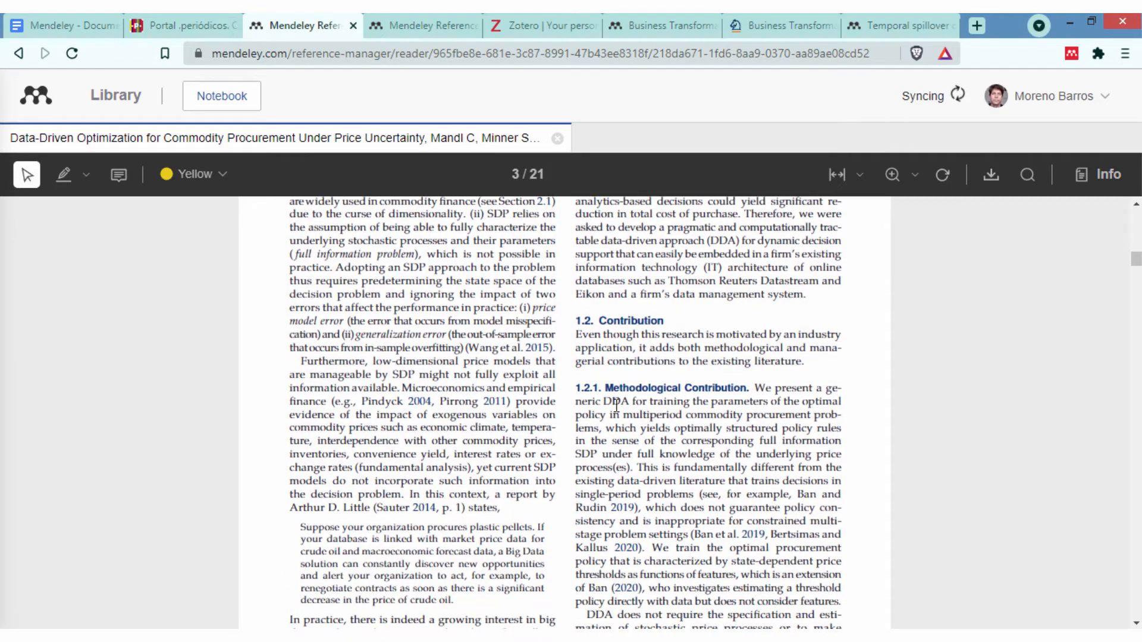
# - Highlight two text passages in blue on page 3, both within section 1.2.1 Methodological Contribution
pyautogui.click(86, 181)
pyautogui.click(90, 219)
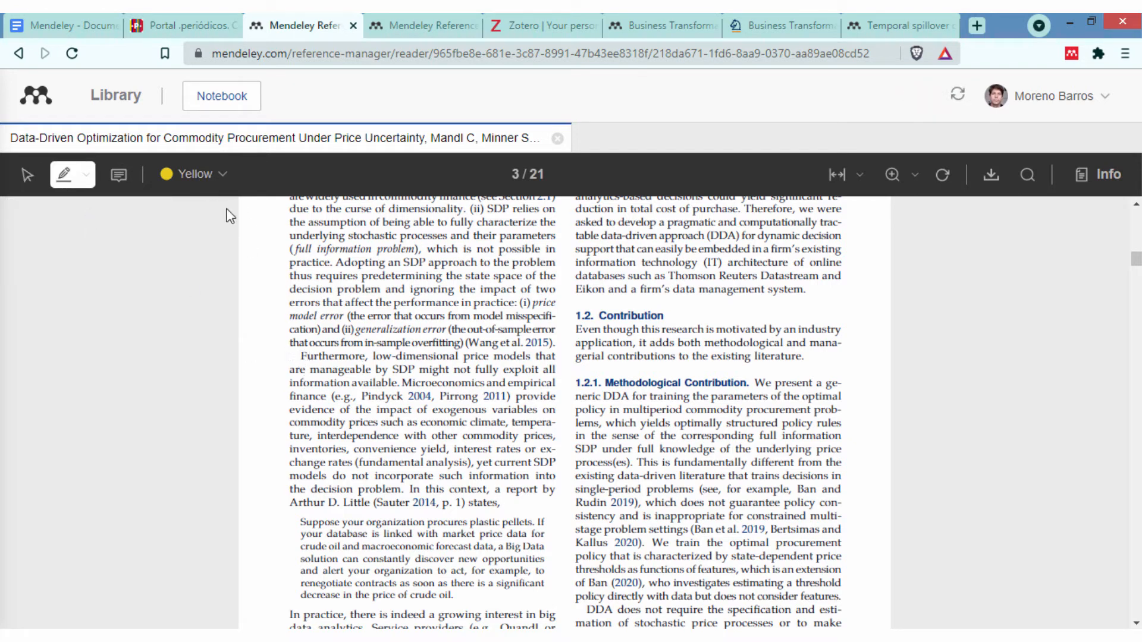
pyautogui.click(215, 173)
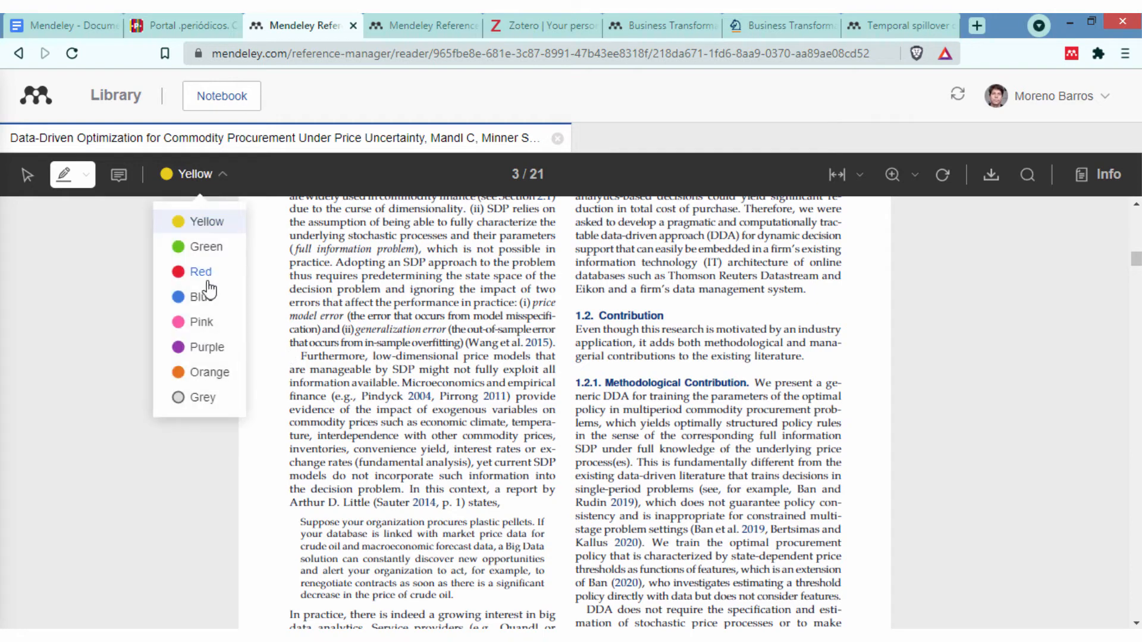
pyautogui.click(201, 305)
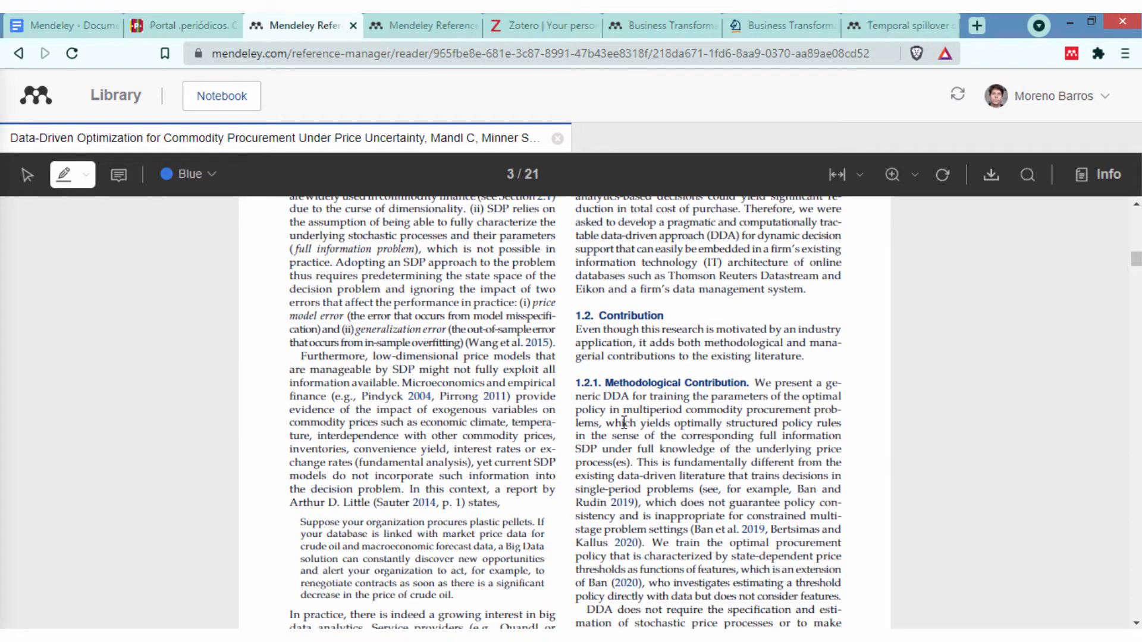
pyautogui.moveTo(623, 422); pyautogui.dragTo(815, 523)
pyautogui.scroll(-5, 854, 464)
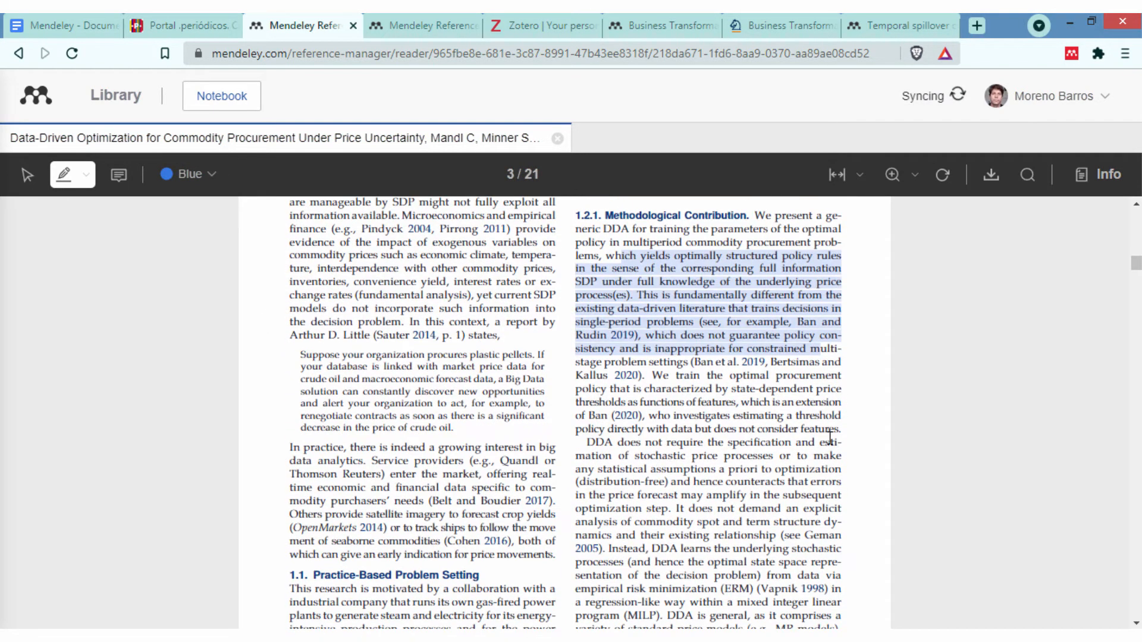
pyautogui.moveTo(680, 369); pyautogui.dragTo(833, 462)
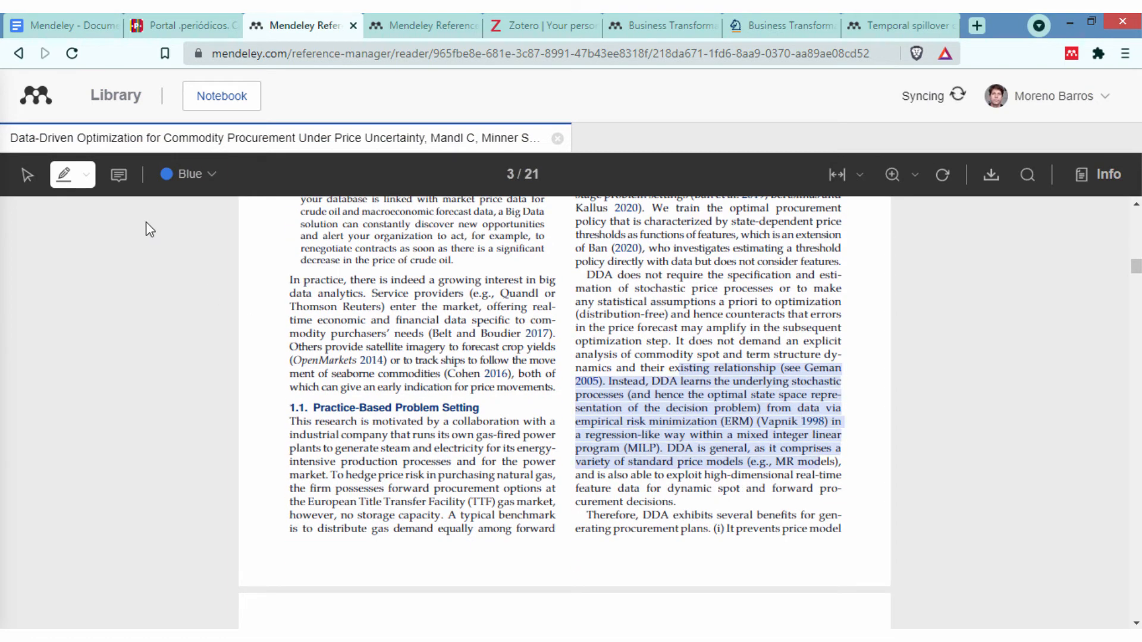
# - Place a blue comment note on page 3 over the paragraph about growing interest in big data analytics
pyautogui.click(120, 177)
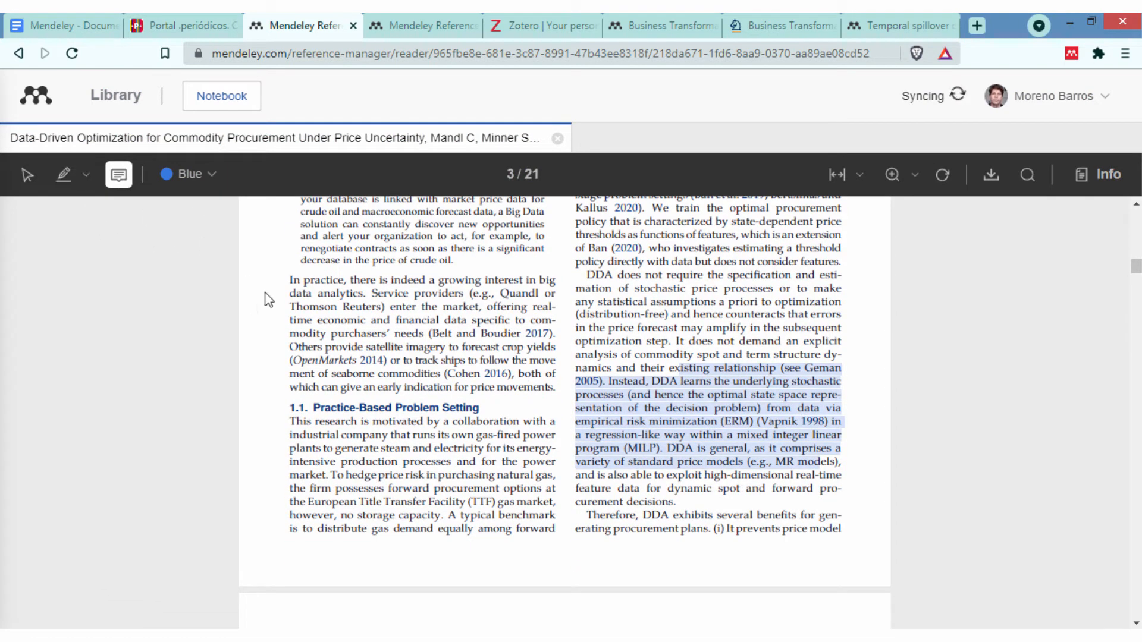
pyautogui.click(408, 321)
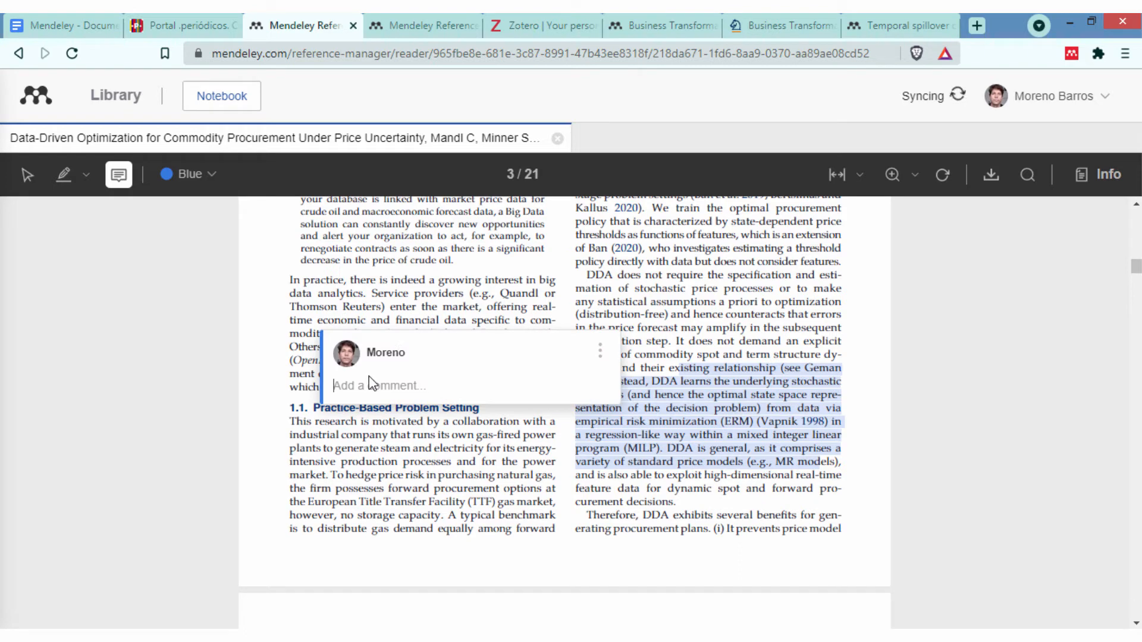
# - Write "nota ok" in the new comment on page 3 and close the comment
pyautogui.write('nota ok')
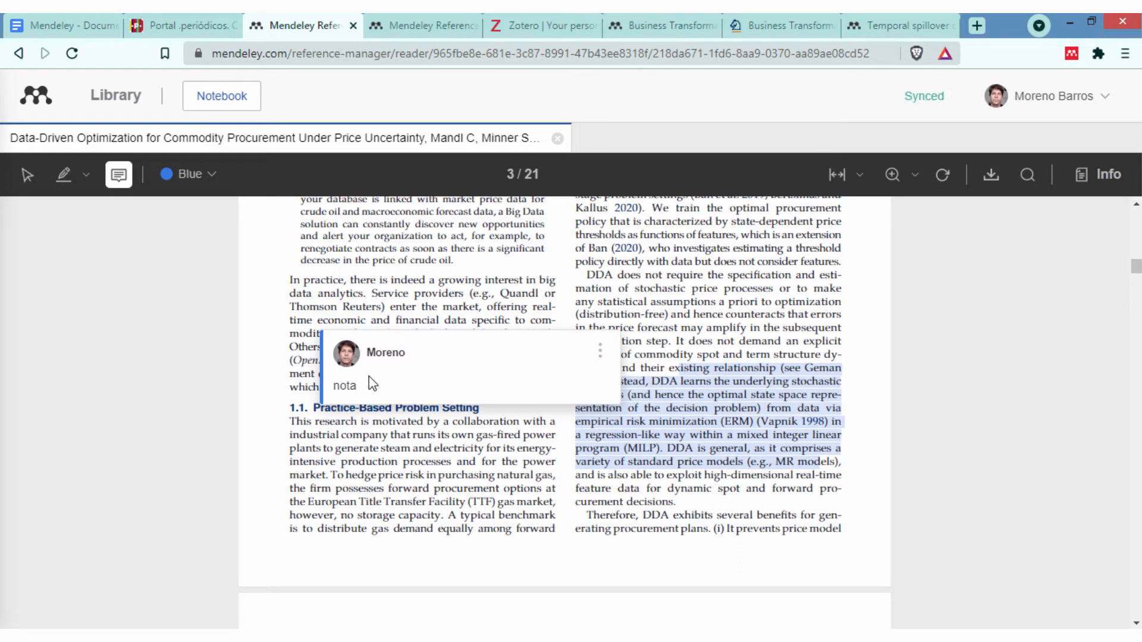
pyautogui.click(415, 297)
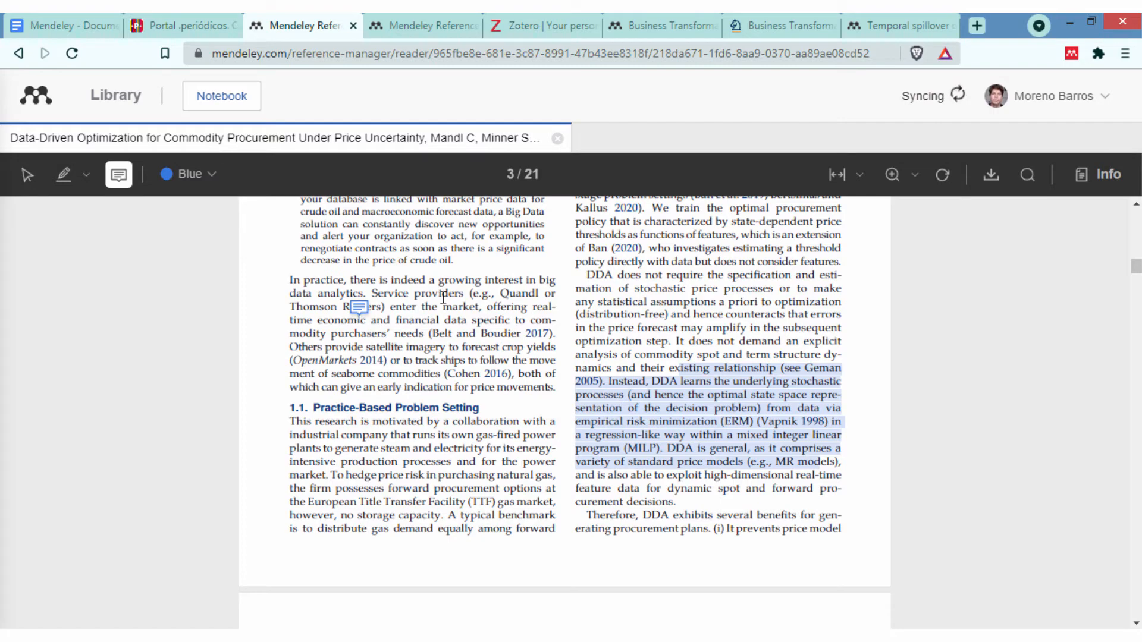
# - Review the article's bibliographic details, files and identifiers, along with its general notes and comments
pyautogui.click(1100, 185)
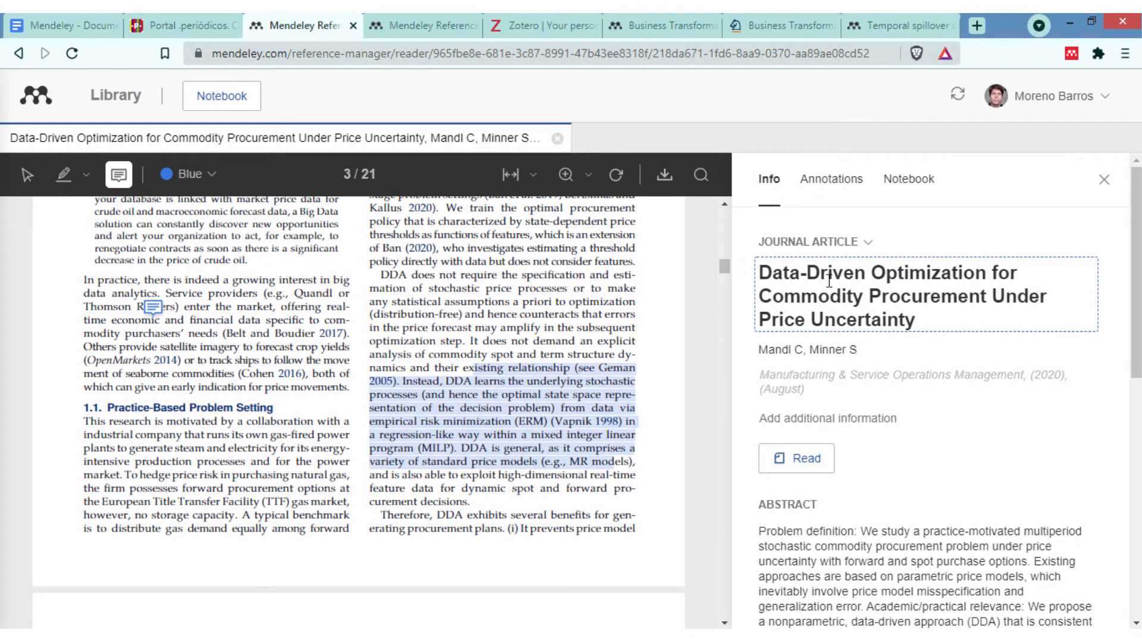
pyautogui.scroll(-8, 773, 196)
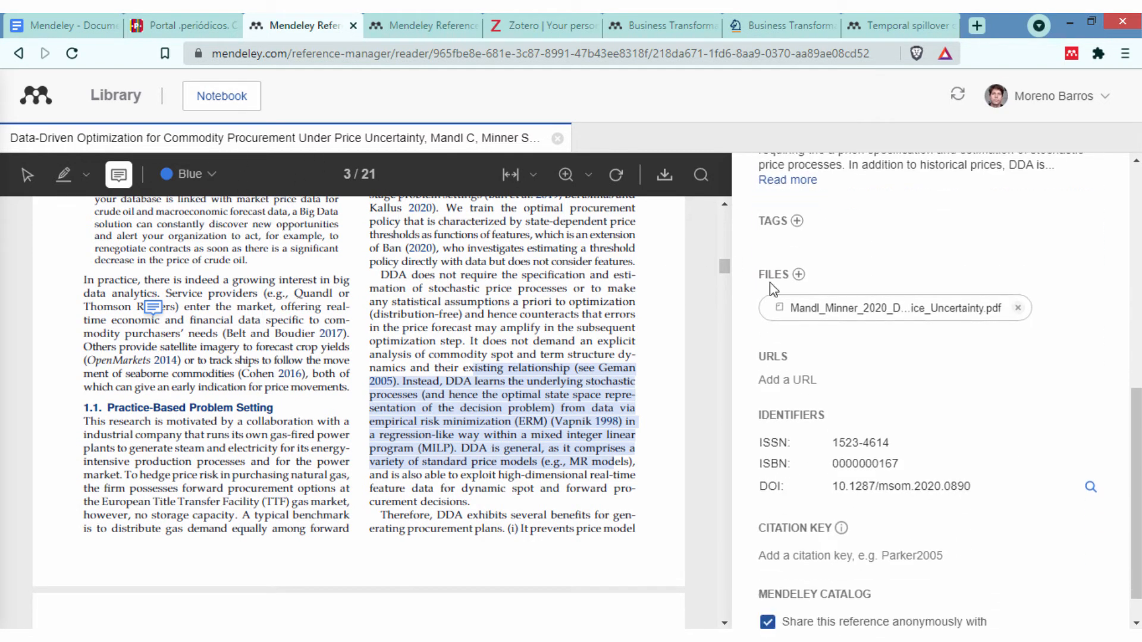
pyautogui.scroll(-1, 773, 289)
pyautogui.scroll(10, 840, 470)
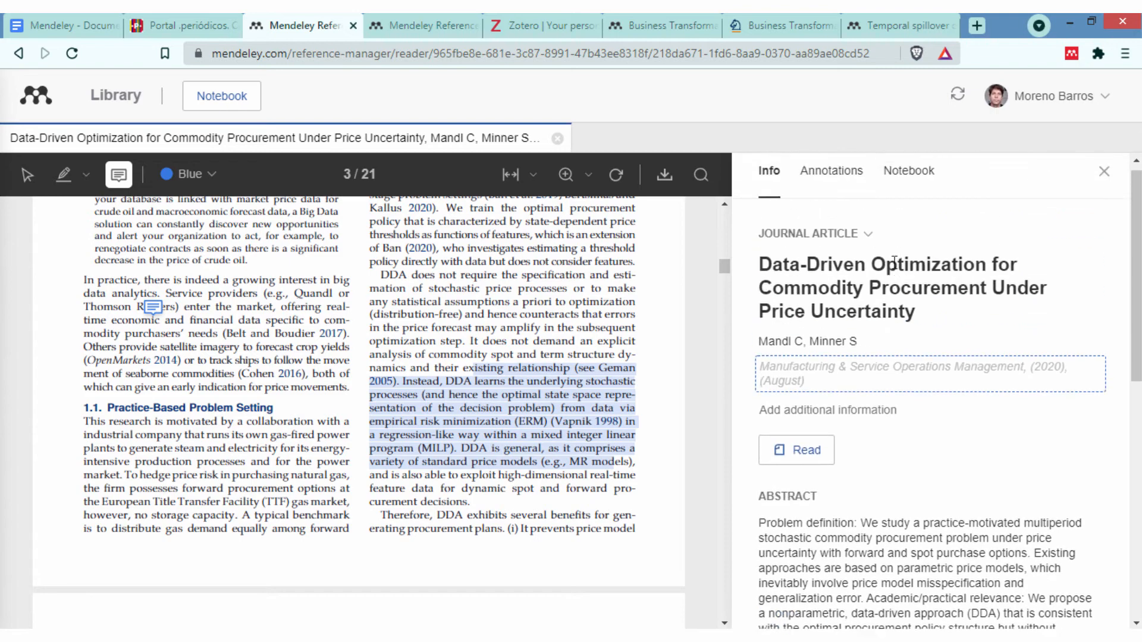
pyautogui.click(833, 181)
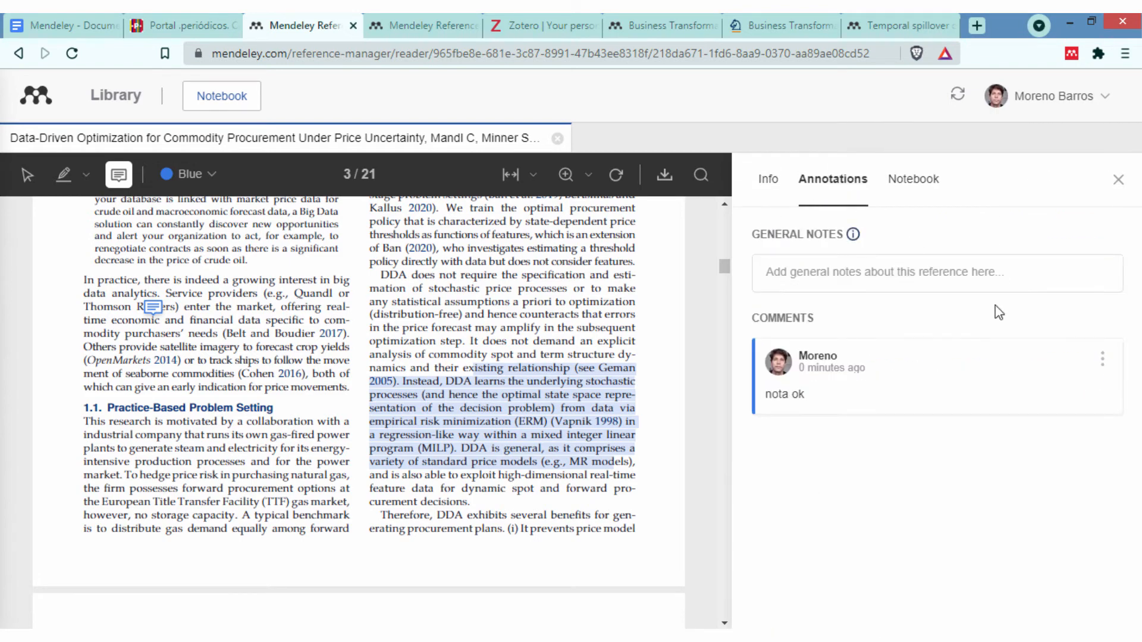
pyautogui.click(809, 276)
pyautogui.scroll(-5, 609, 376)
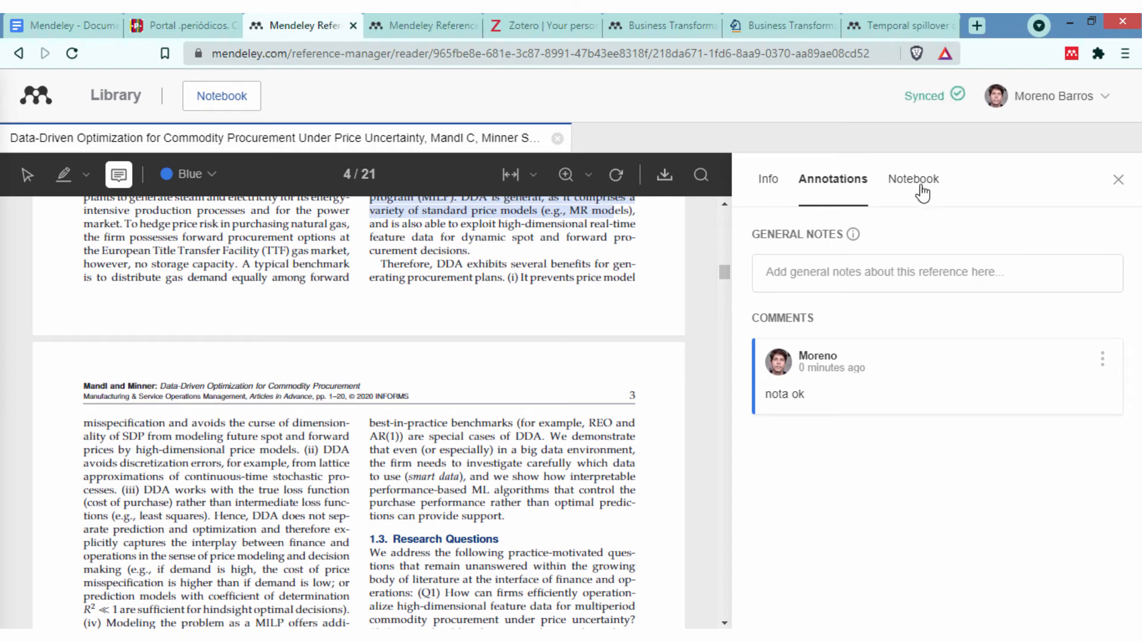
# - Create a notebook page titled "Tese" with the text "vou incluir as melhores menções/partes"
pyautogui.click(916, 179)
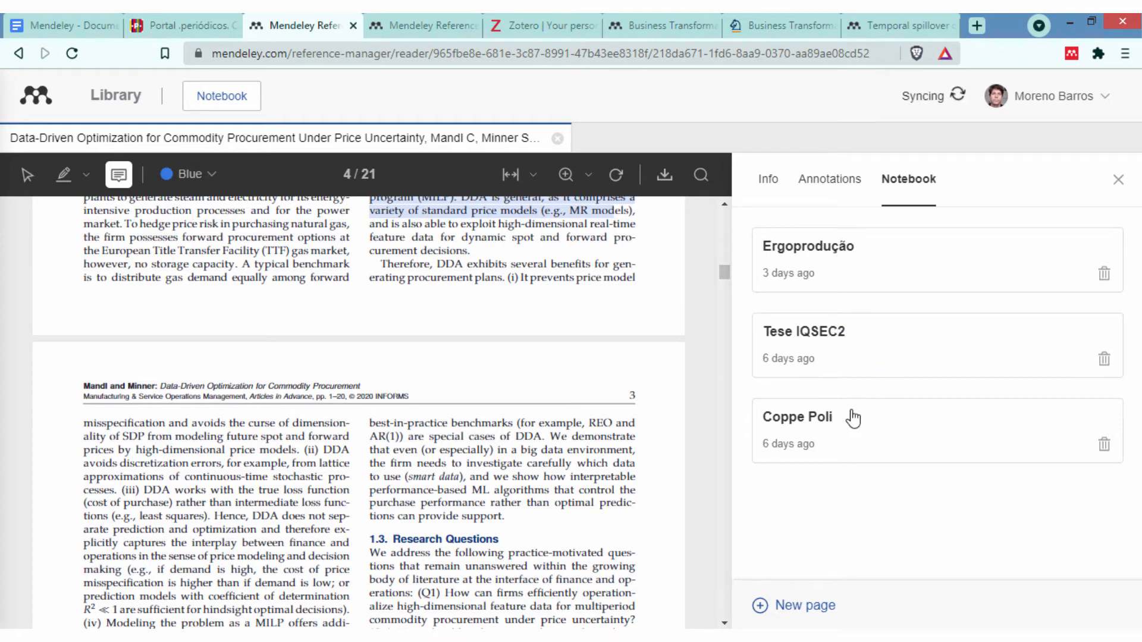
pyautogui.click(799, 612)
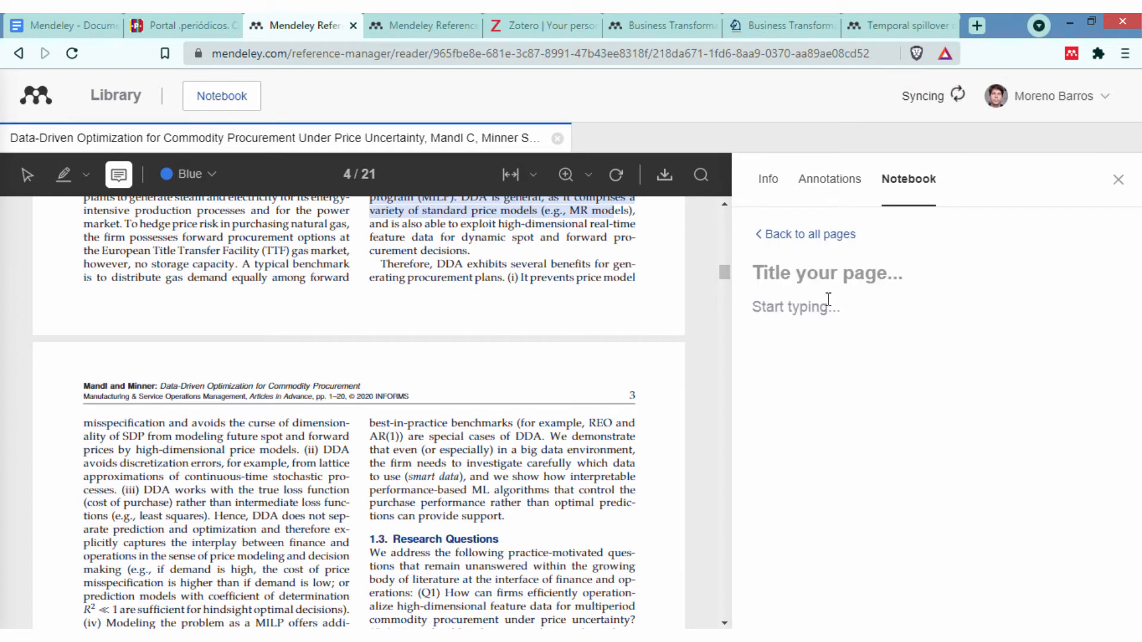
pyautogui.write('T')
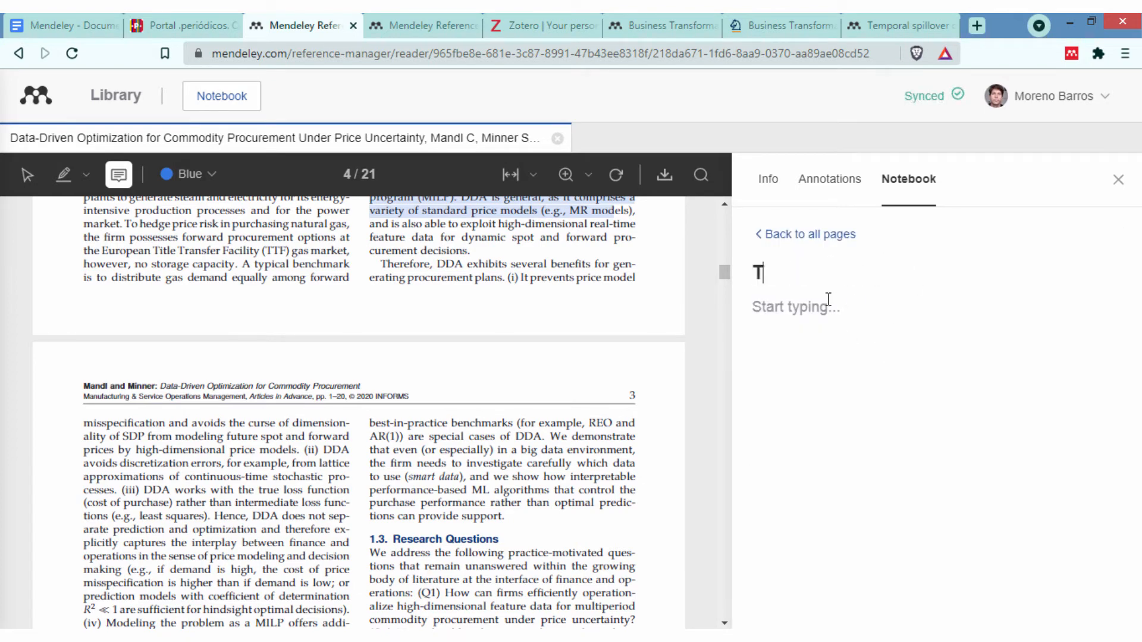
pyautogui.write('Cese')
pyautogui.click(832, 303)
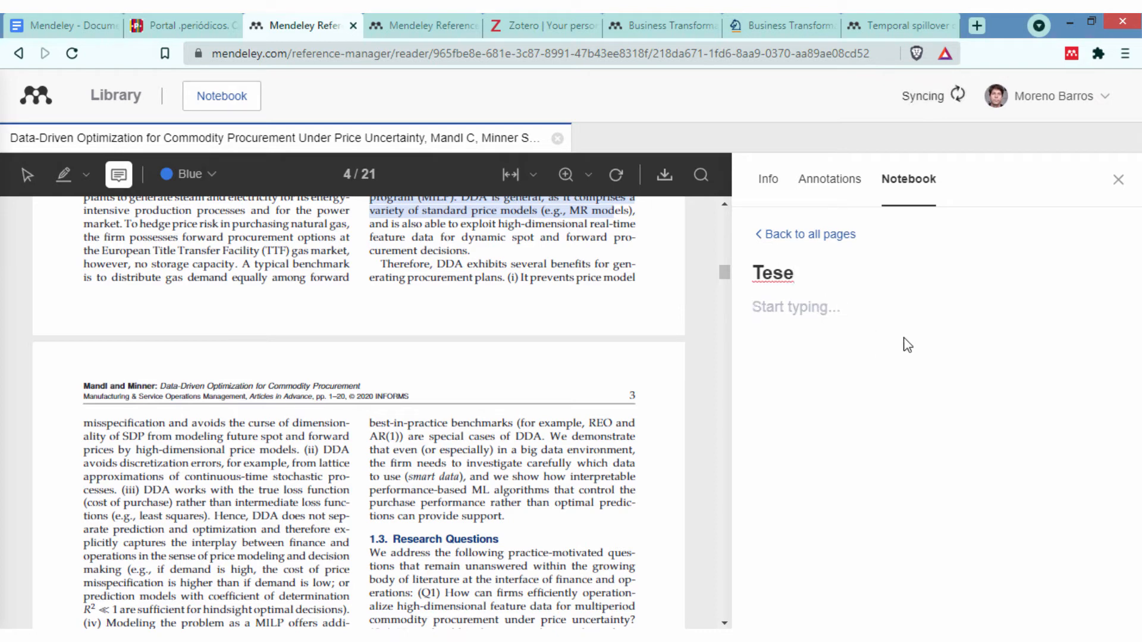
pyautogui.write('vou incluir')
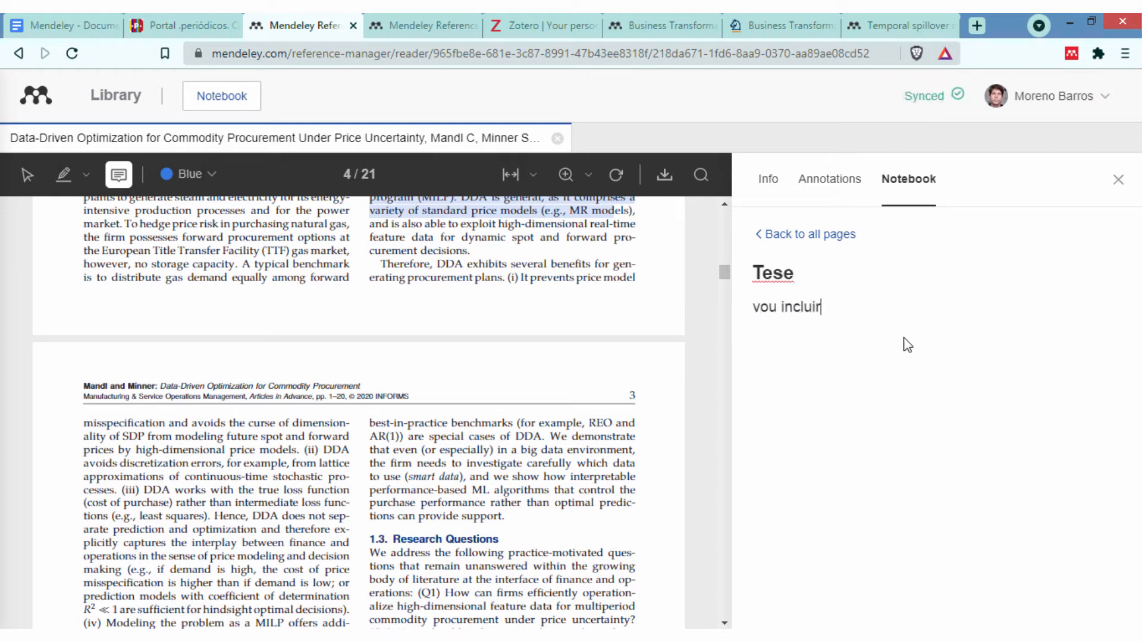
pyautogui.write(' as melhores menções/partes')
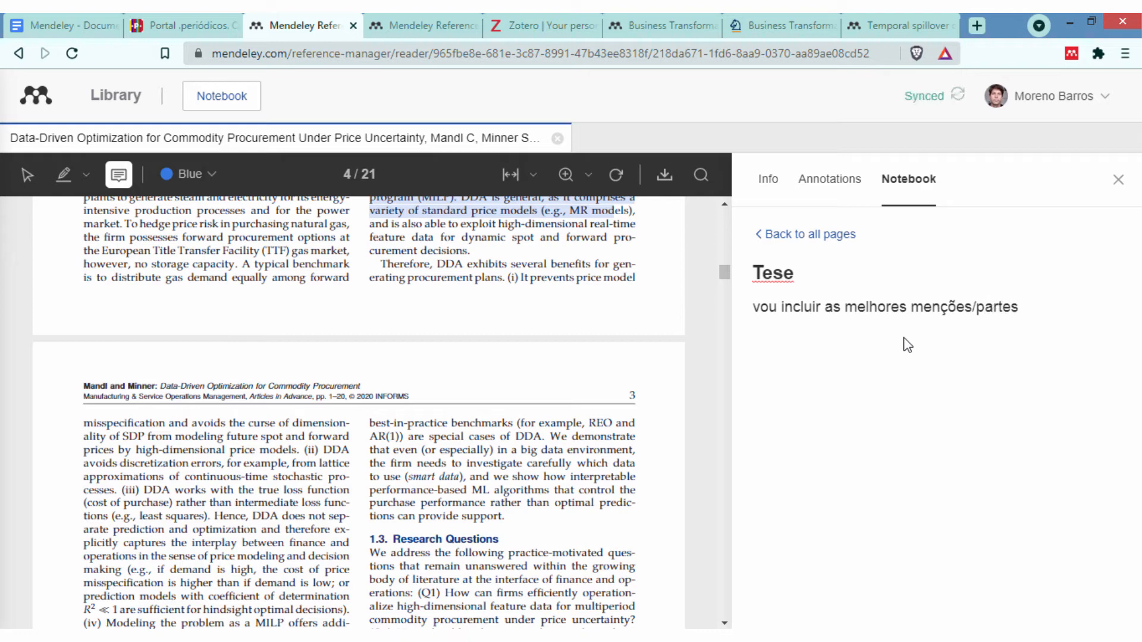
pyautogui.click(836, 239)
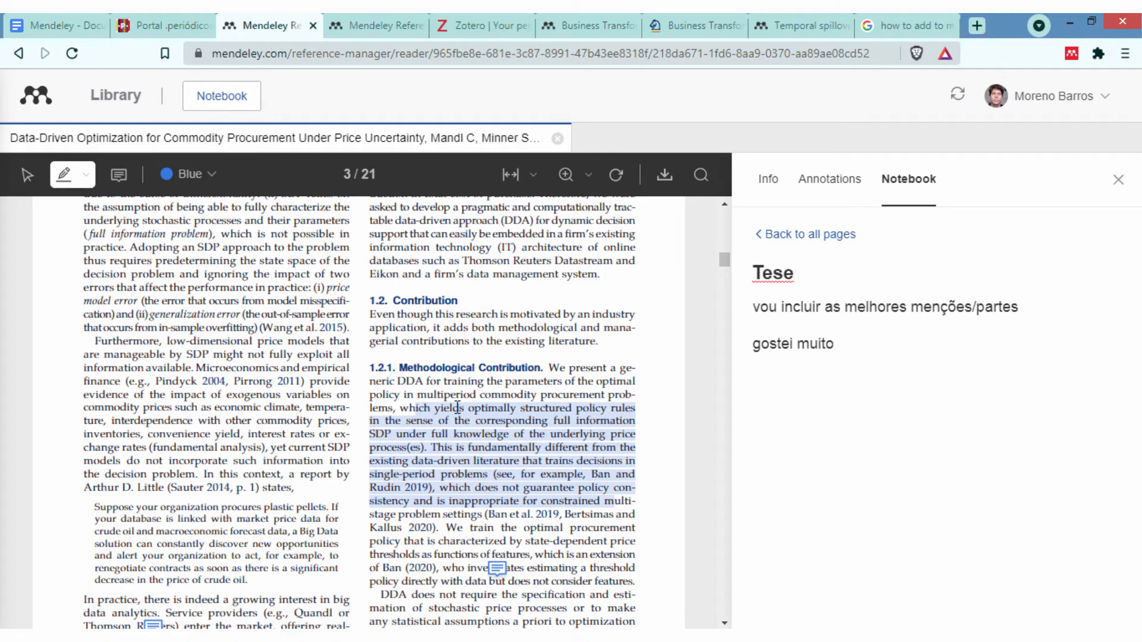
# - Add the highlighted passage from section 1.2.1 to the "Tese" notebook page and write "na página 3 importante essa passagem" below the quote
pyautogui.click(582, 421)
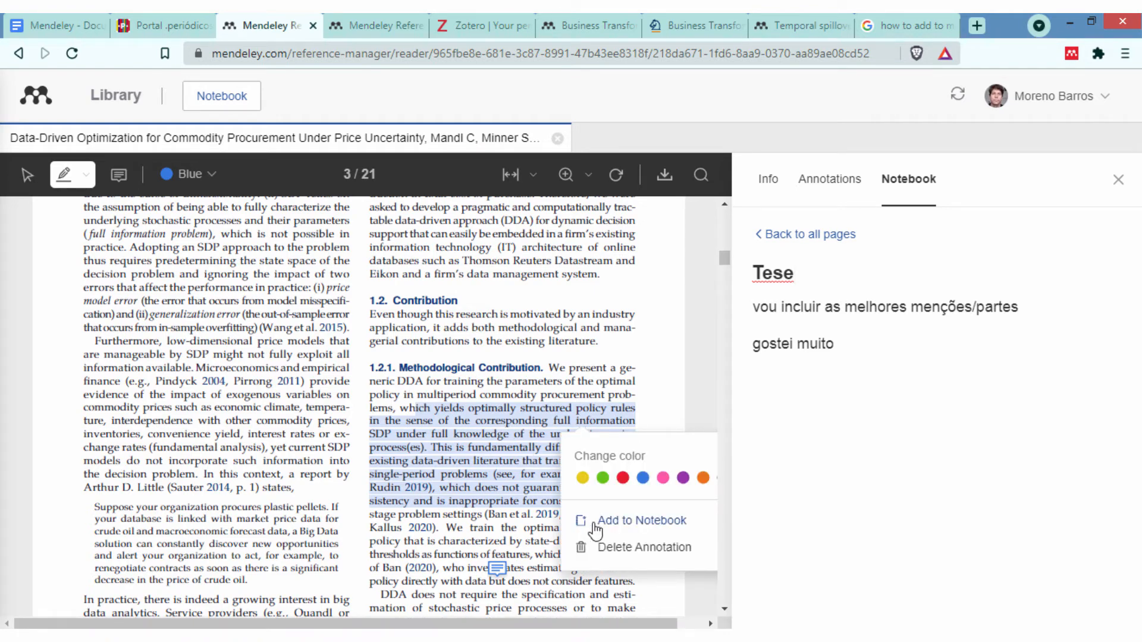
pyautogui.click(647, 523)
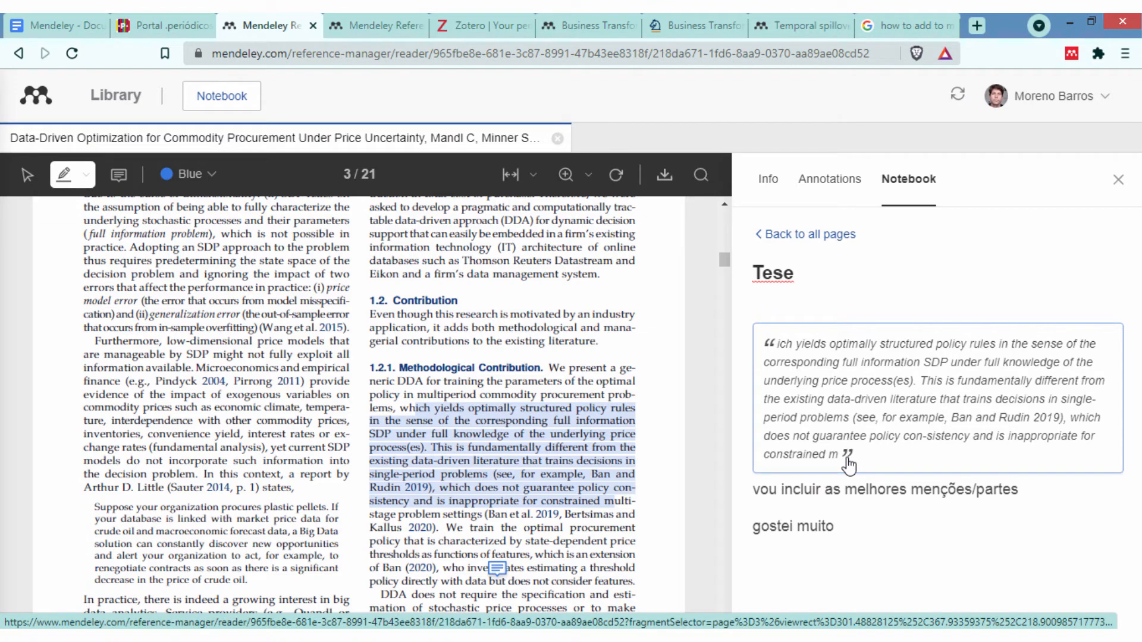
pyautogui.write('na pa´gn')
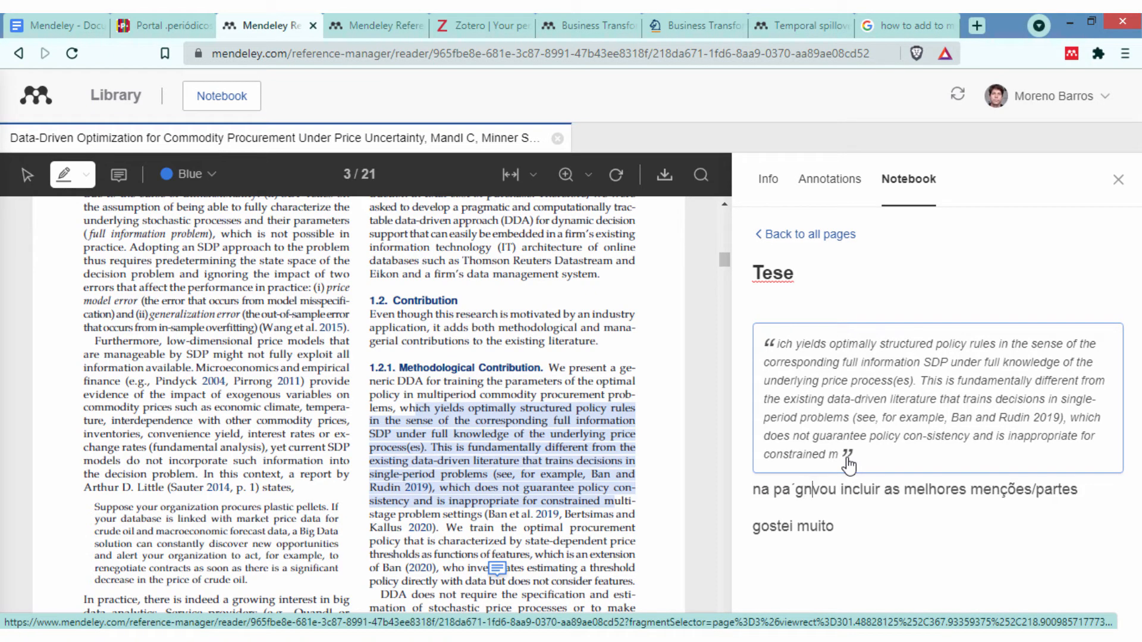
pyautogui.write('ina 3')
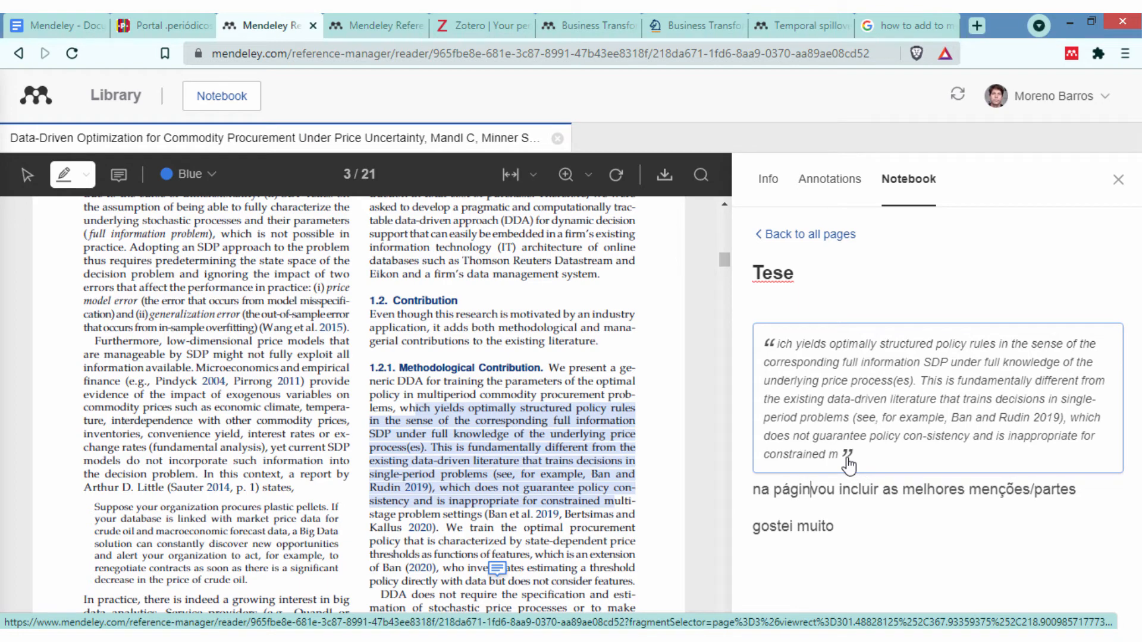
pyautogui.write(' importante ')
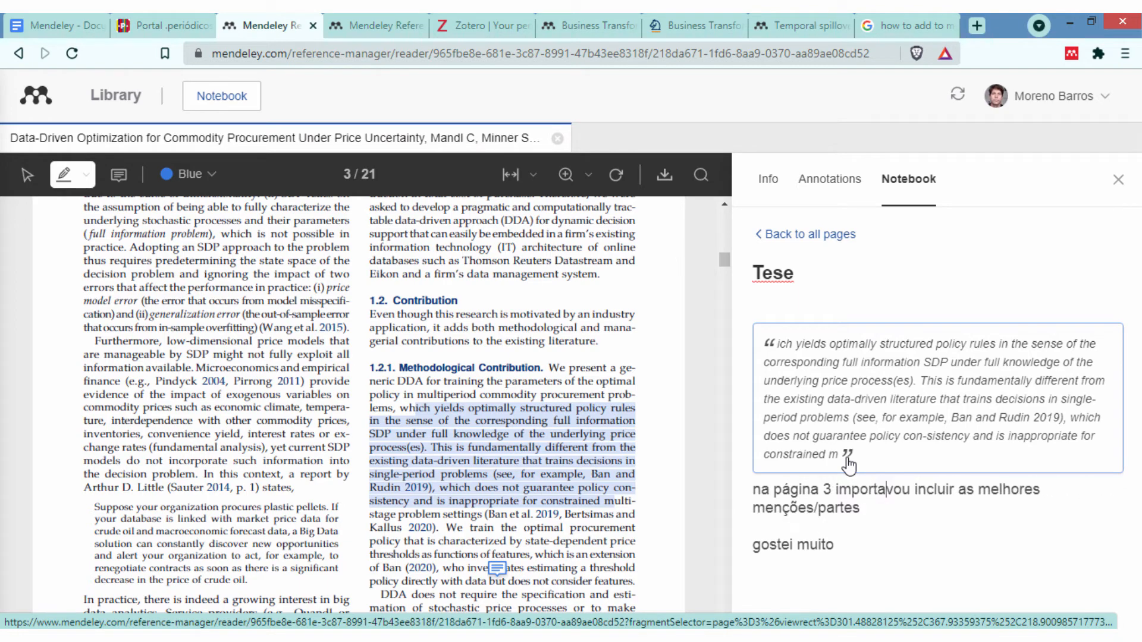
pyautogui.write('essa passa')
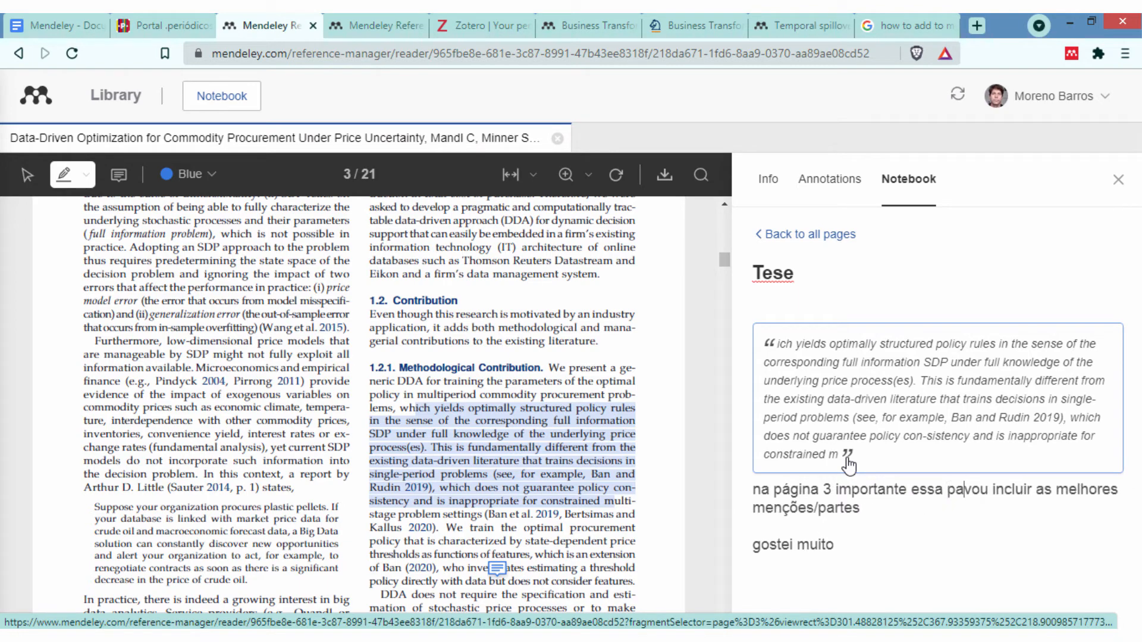
pyautogui.write('gem')
pyautogui.press('Return')
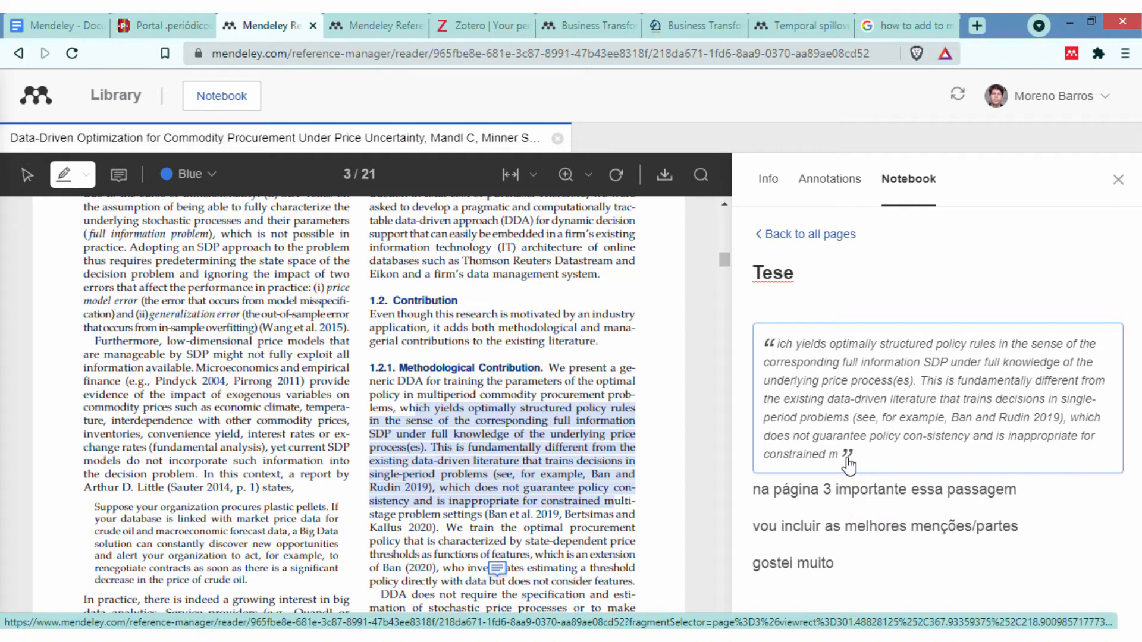
pyautogui.click(866, 526)
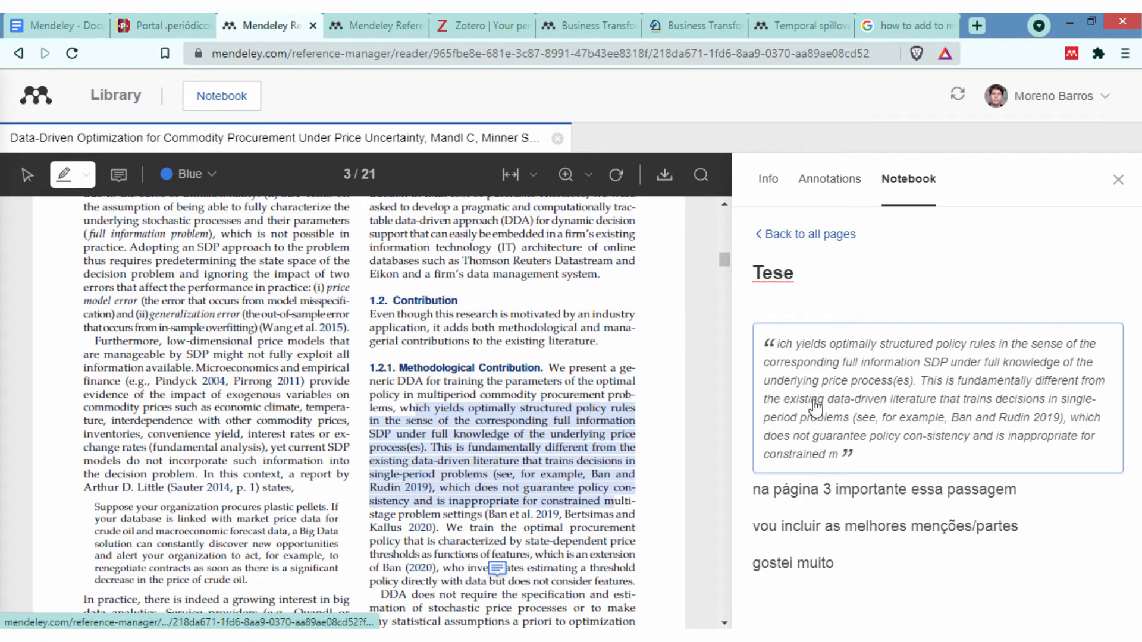
# - Move away from the highlighted passage and return to it through its quote in the notebook page
pyautogui.scroll(-1, 598, 406)
pyautogui.scroll(-10, 598, 407)
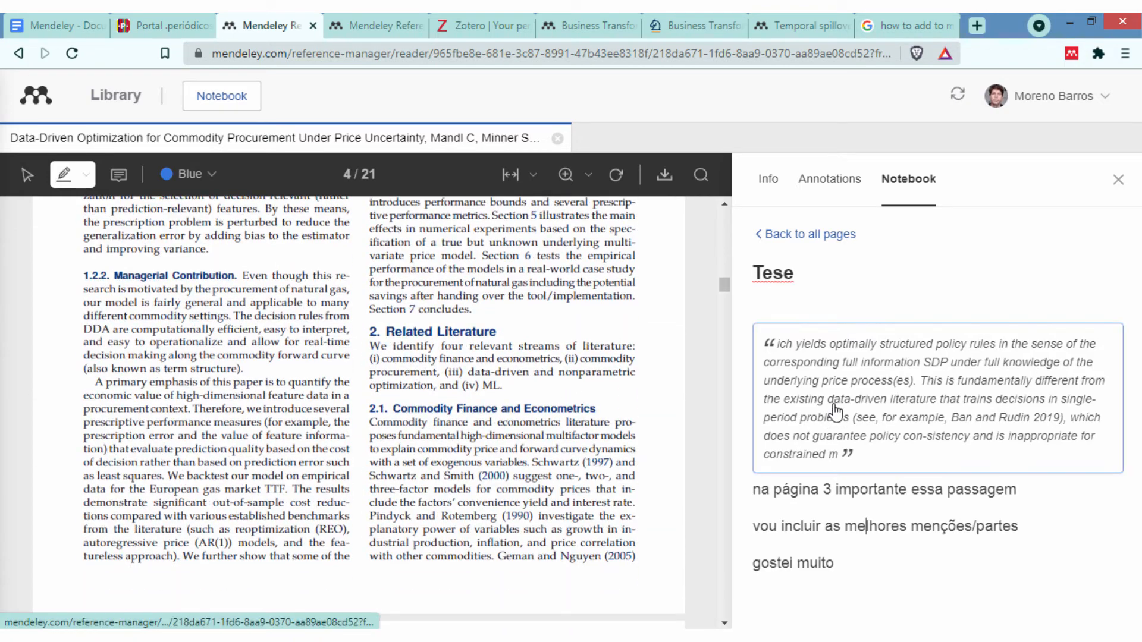
pyautogui.click(818, 409)
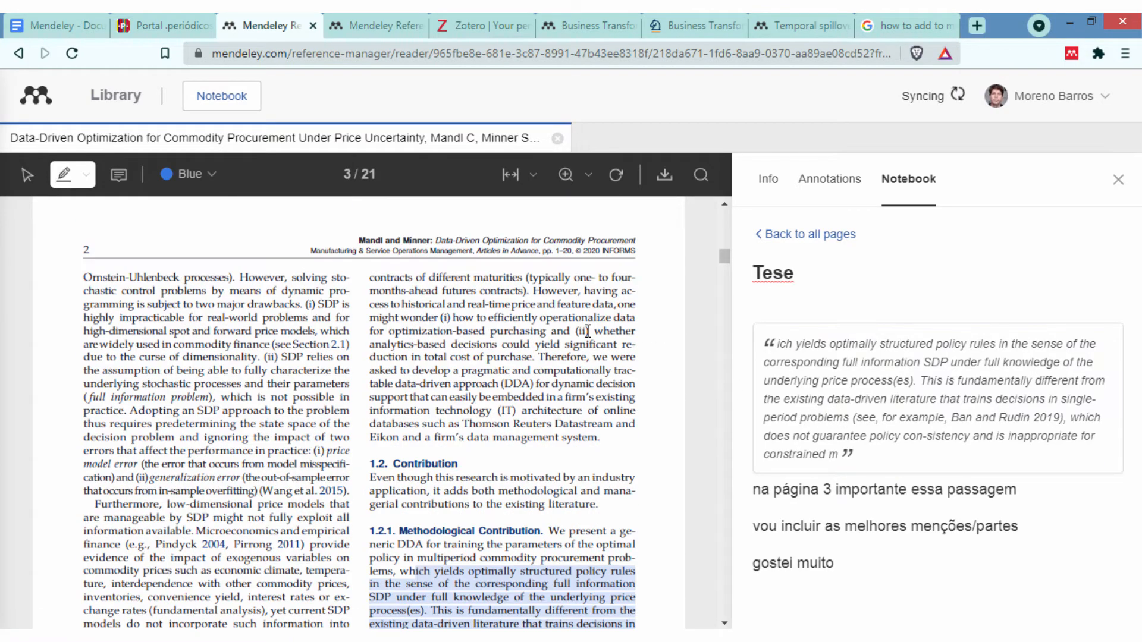
pyautogui.scroll(-1, 592, 409)
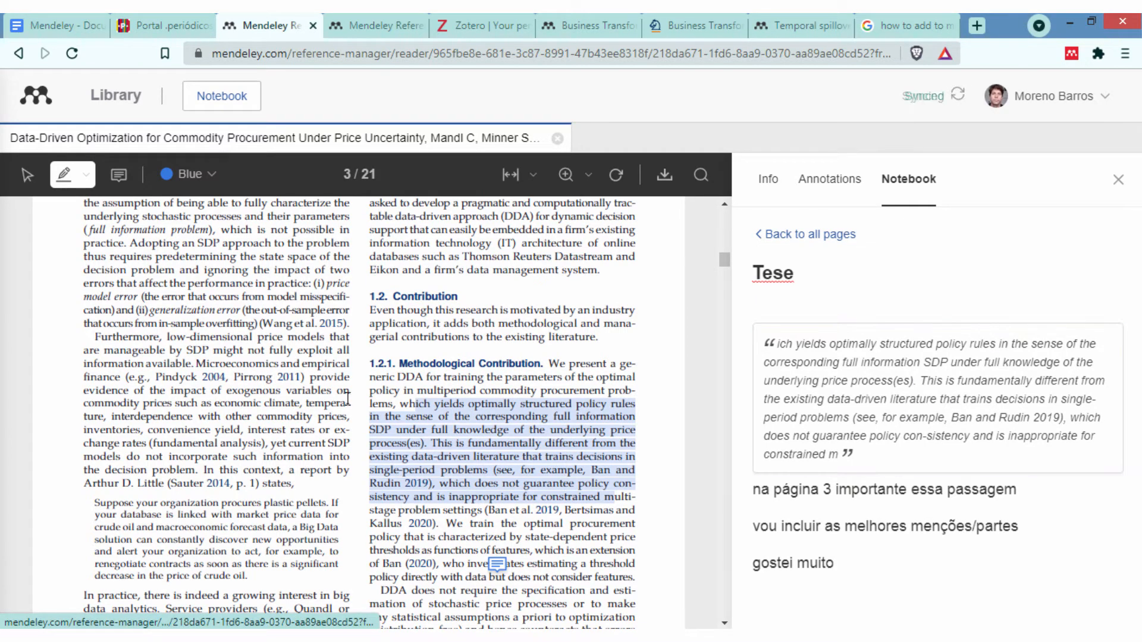
# - Add the highlighted passage about procurement performance and generalization on page 4 of the PDF to the "Tese" notebook page
pyautogui.scroll(-5, 382, 369)
pyautogui.scroll(-13, 382, 369)
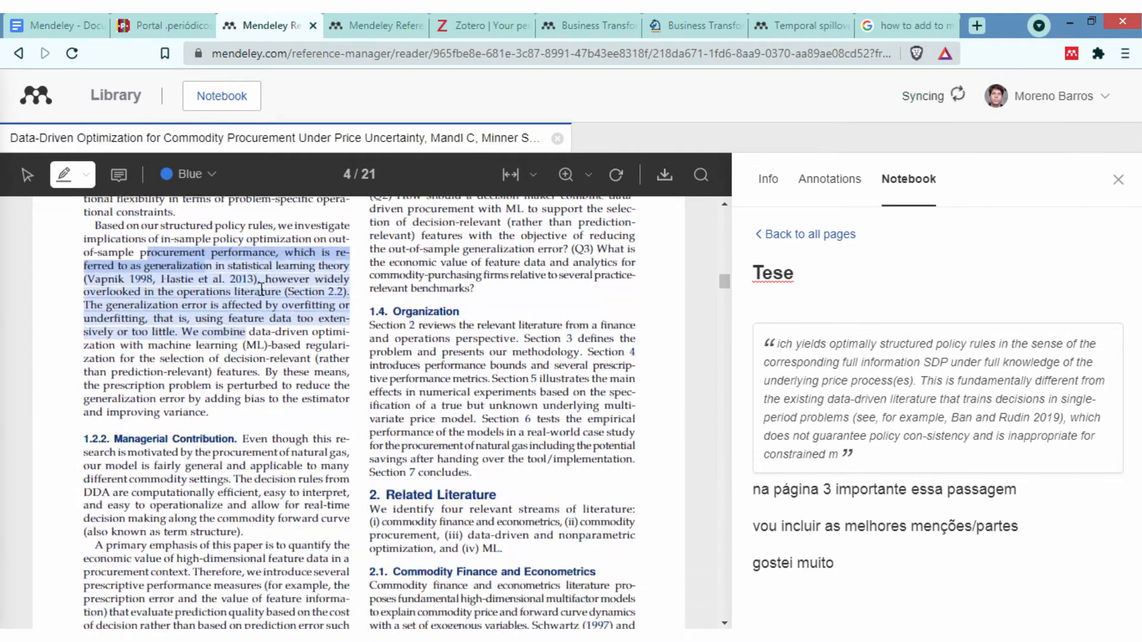
pyautogui.click(308, 317)
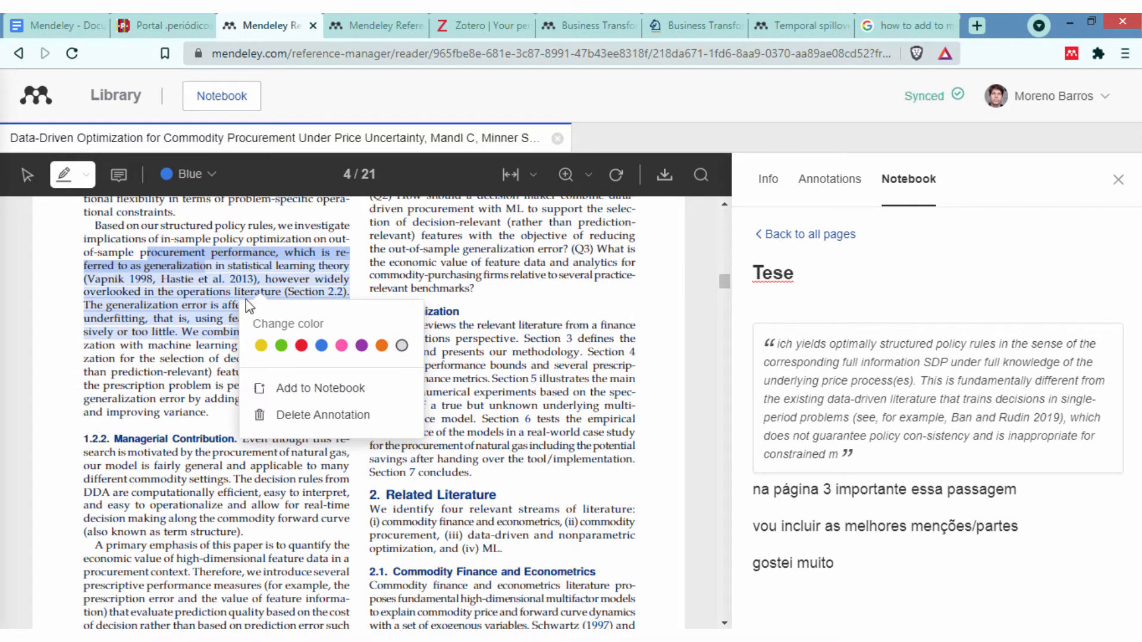
pyautogui.click(288, 393)
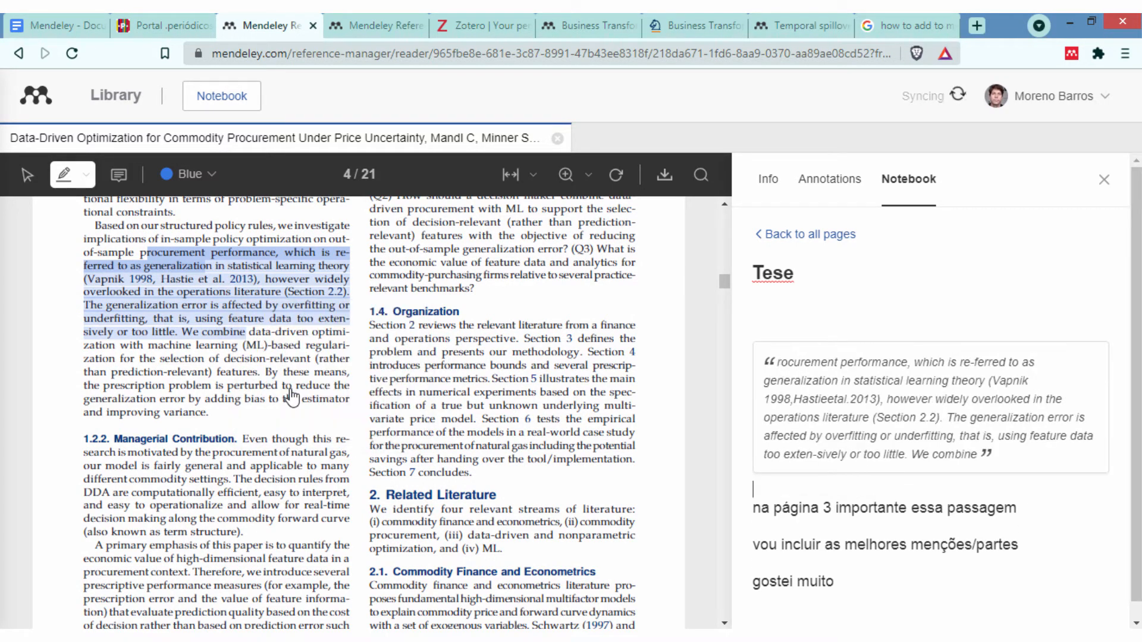
pyautogui.scroll(-1, 971, 476)
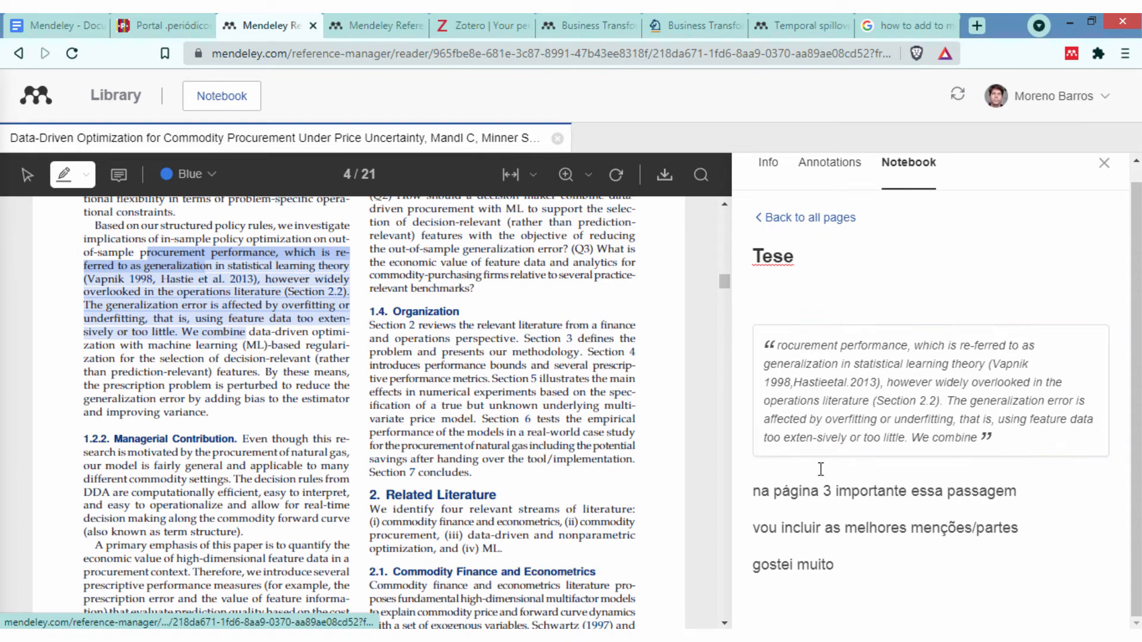
pyautogui.click(823, 491)
pyautogui.scroll(1, 1081, 416)
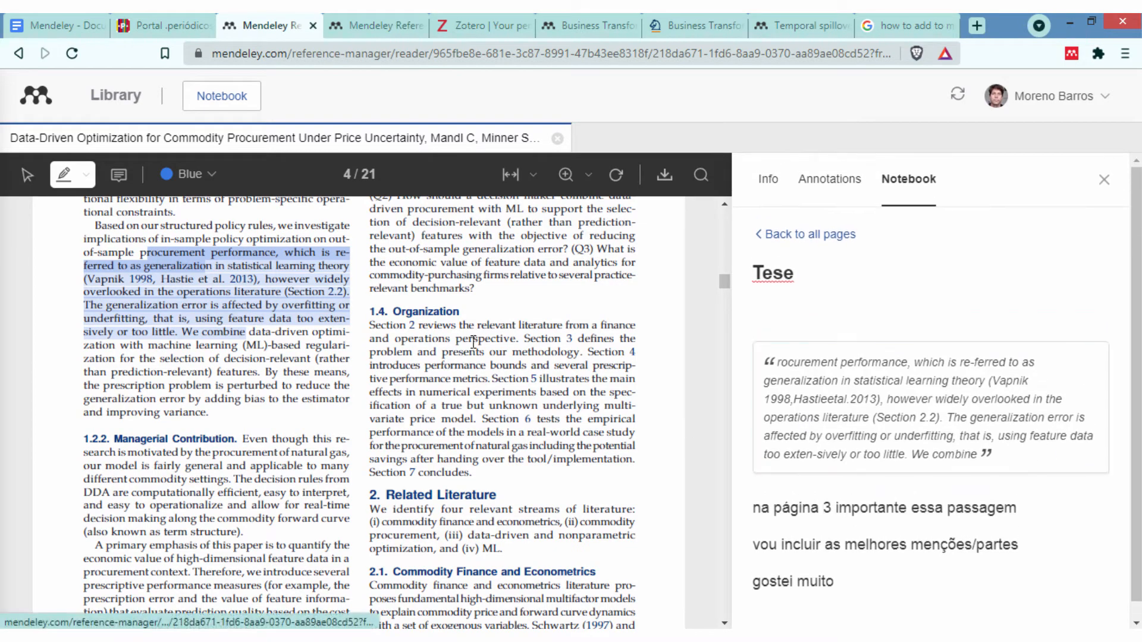
# - Highlight a blue rectangular area over the Bellman equation and part of the neighbouring column in section 3.1 of the PDF
pyautogui.scroll(5, 578, 385)
pyautogui.scroll(5, 578, 385)
pyautogui.scroll(-20, 528, 433)
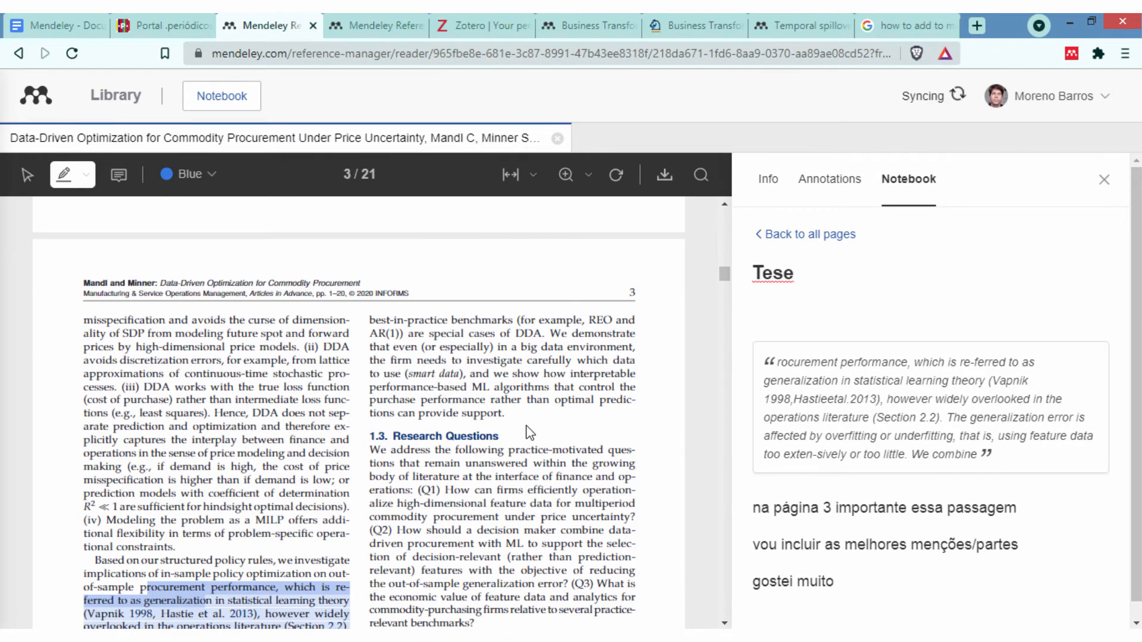
pyautogui.scroll(-5, 473, 450)
pyautogui.scroll(6, 467, 438)
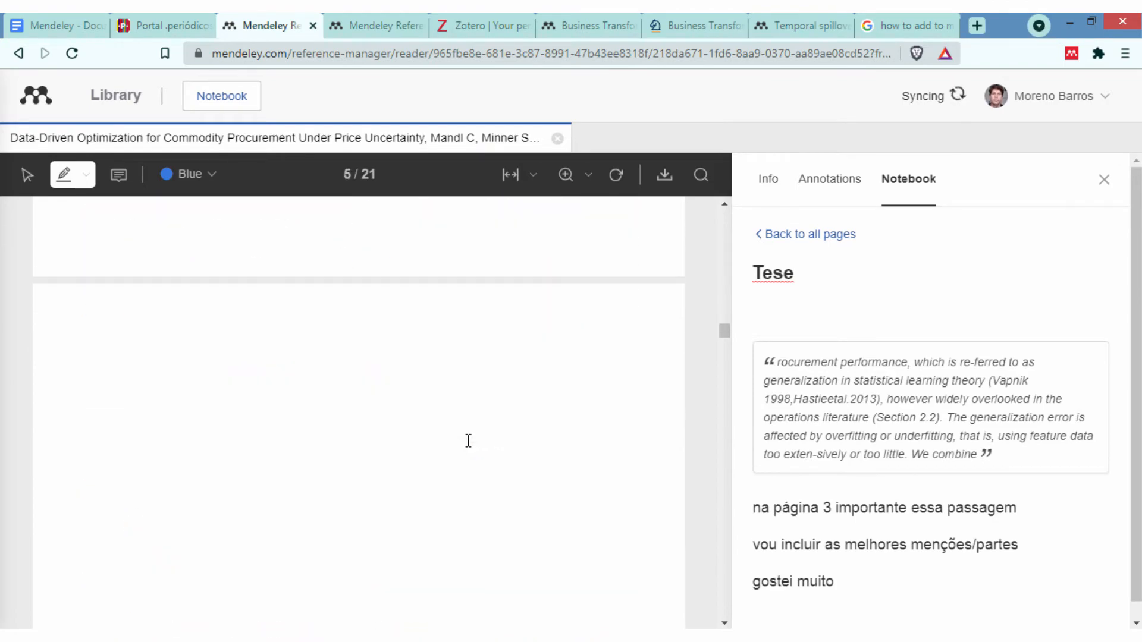
pyautogui.scroll(-2, 300, 487)
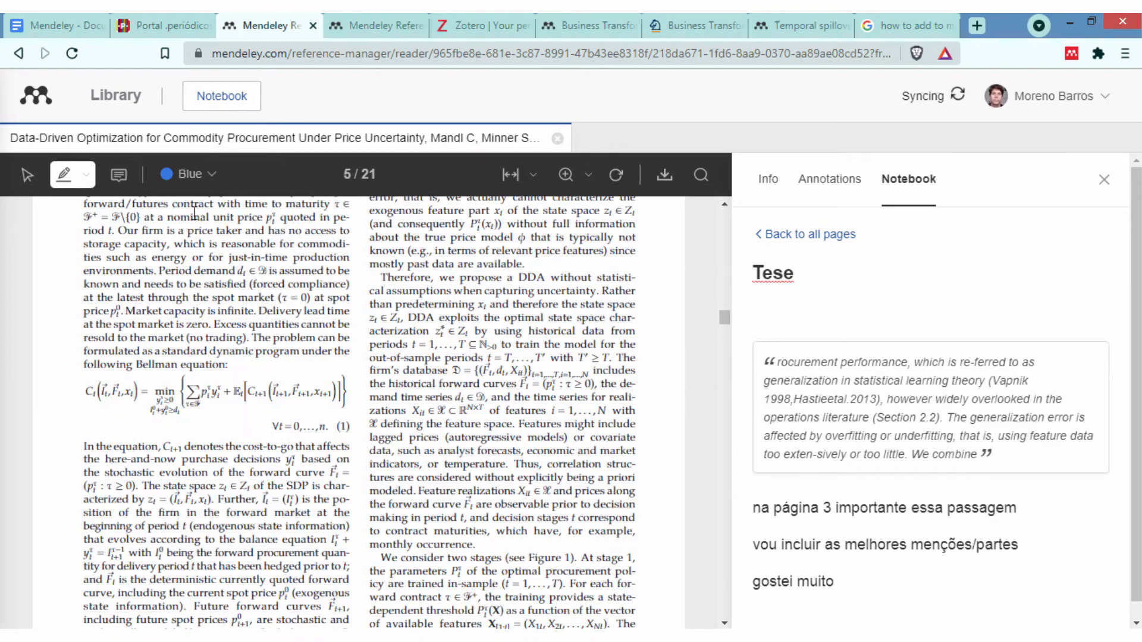
pyautogui.click(87, 177)
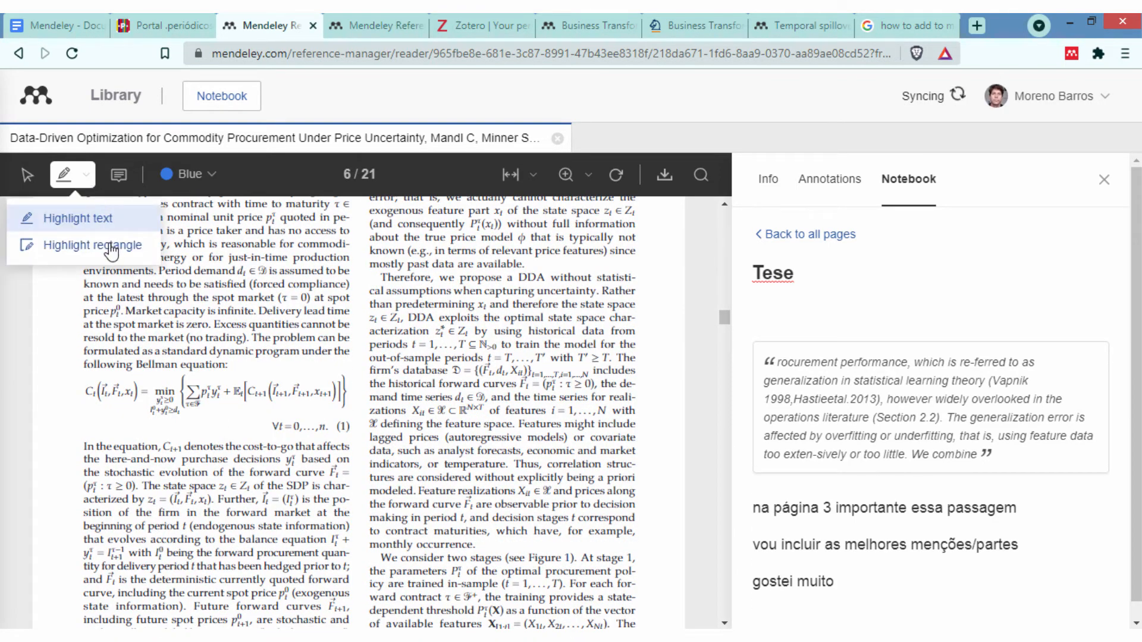
pyautogui.click(111, 251)
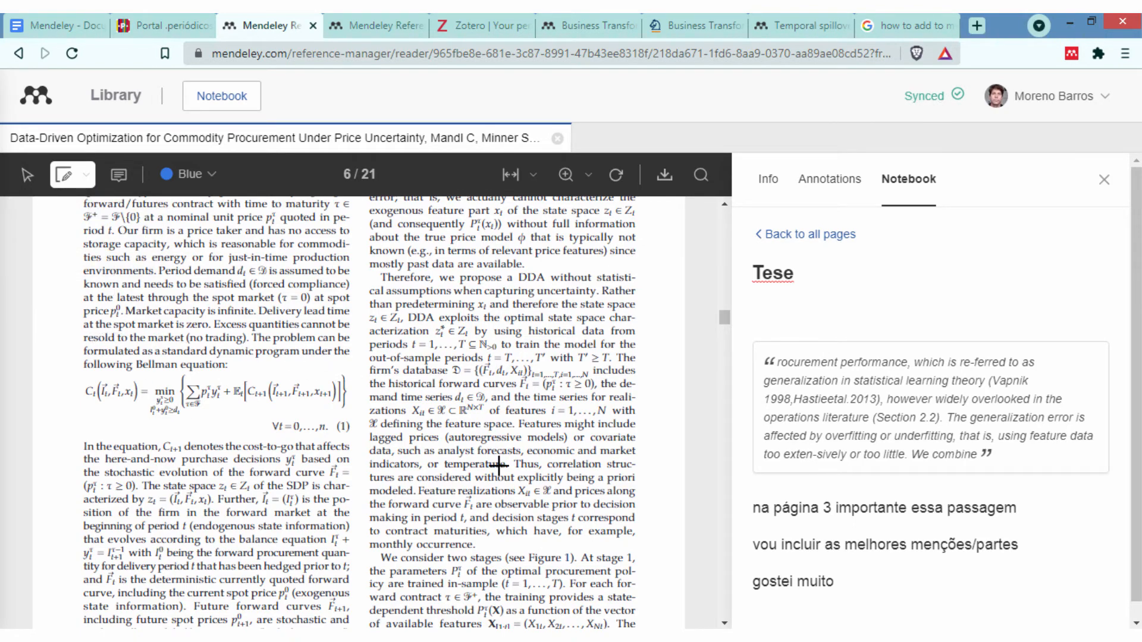
pyautogui.moveTo(93, 332); pyautogui.dragTo(499, 466)
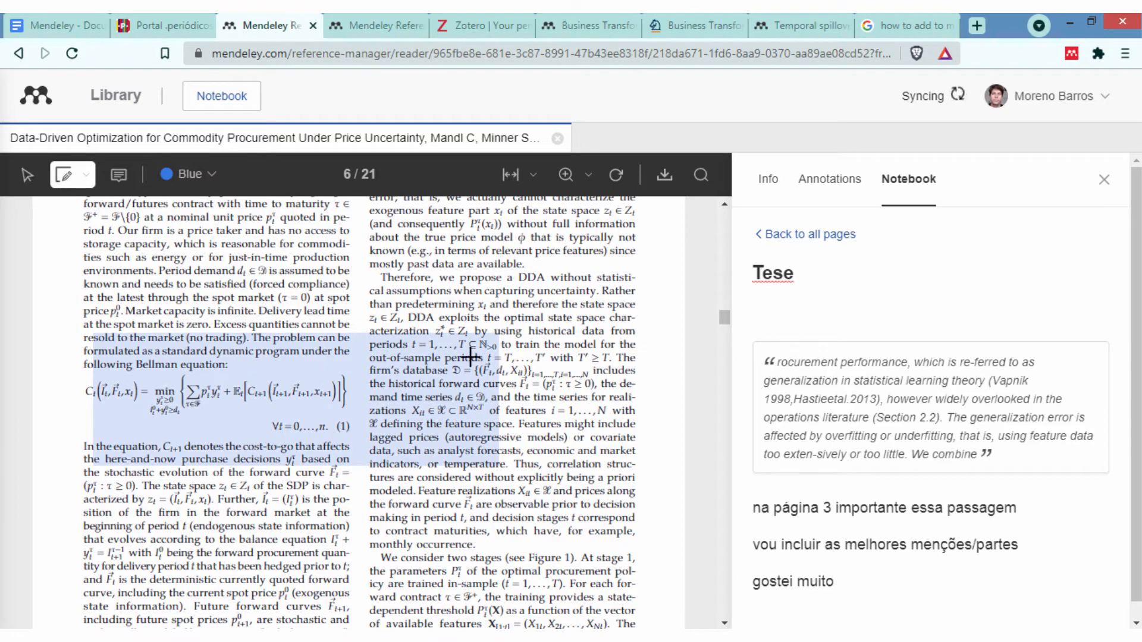
# - Review the pages around the rectangle highlight and the article's list of comments, and close the side panel
pyautogui.scroll(-10, 560, 443)
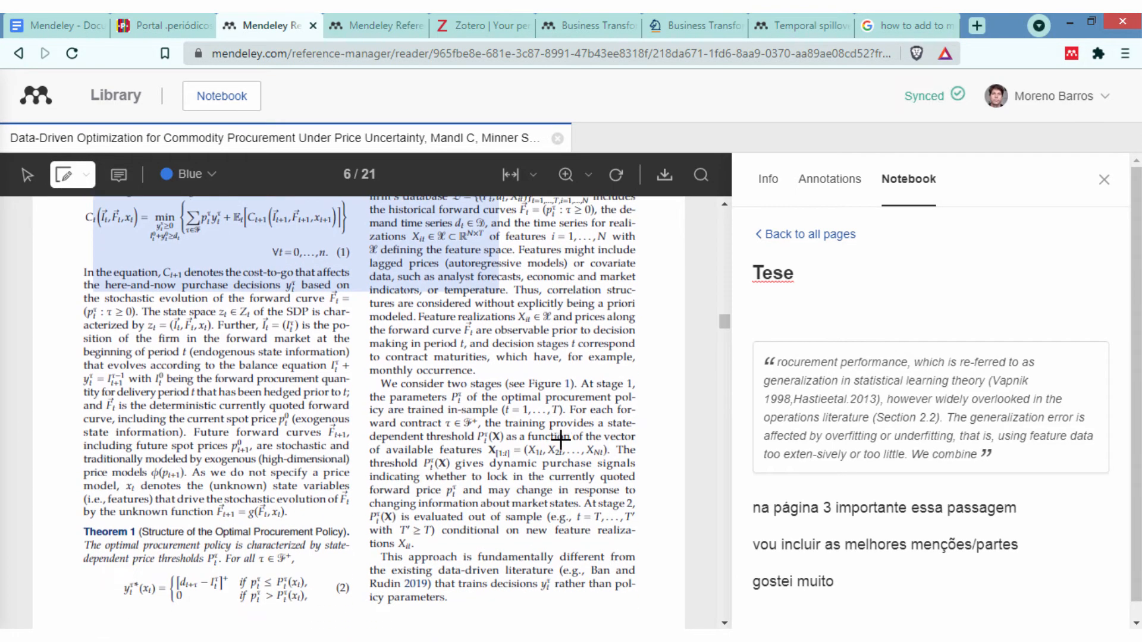
pyautogui.scroll(-5, 523, 467)
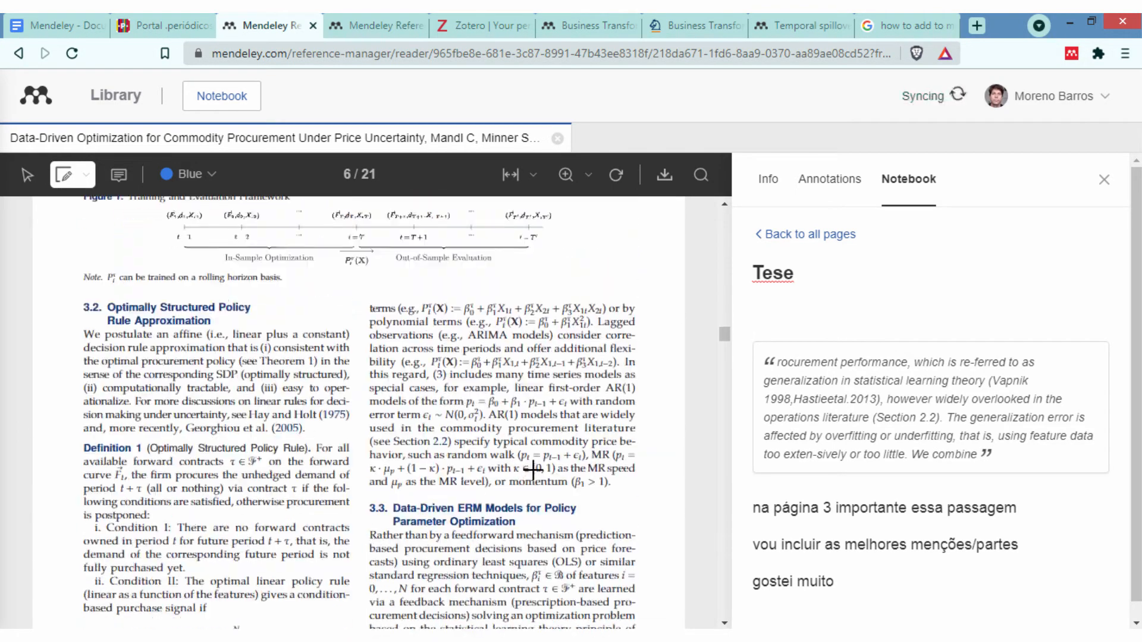
pyautogui.scroll(10, 536, 470)
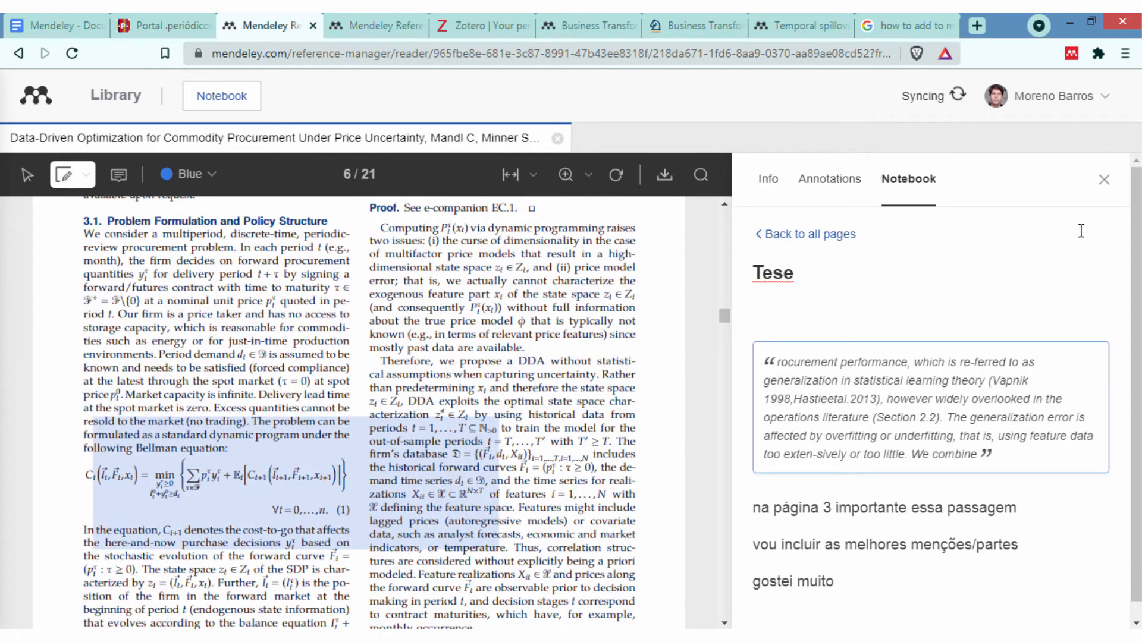
pyautogui.click(827, 191)
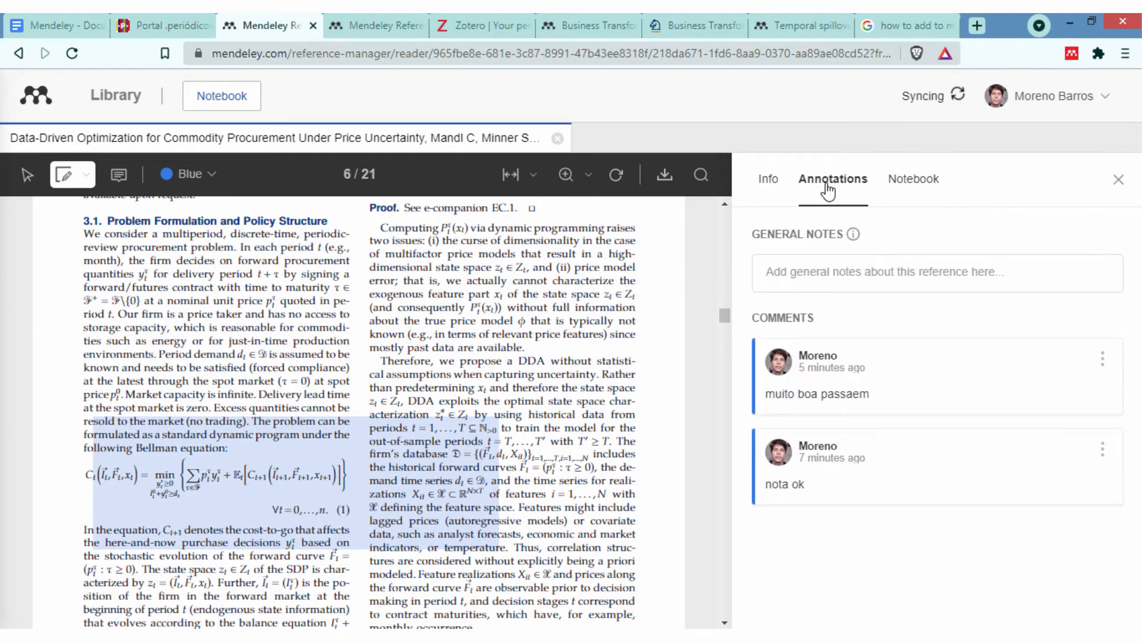
pyautogui.click(1117, 181)
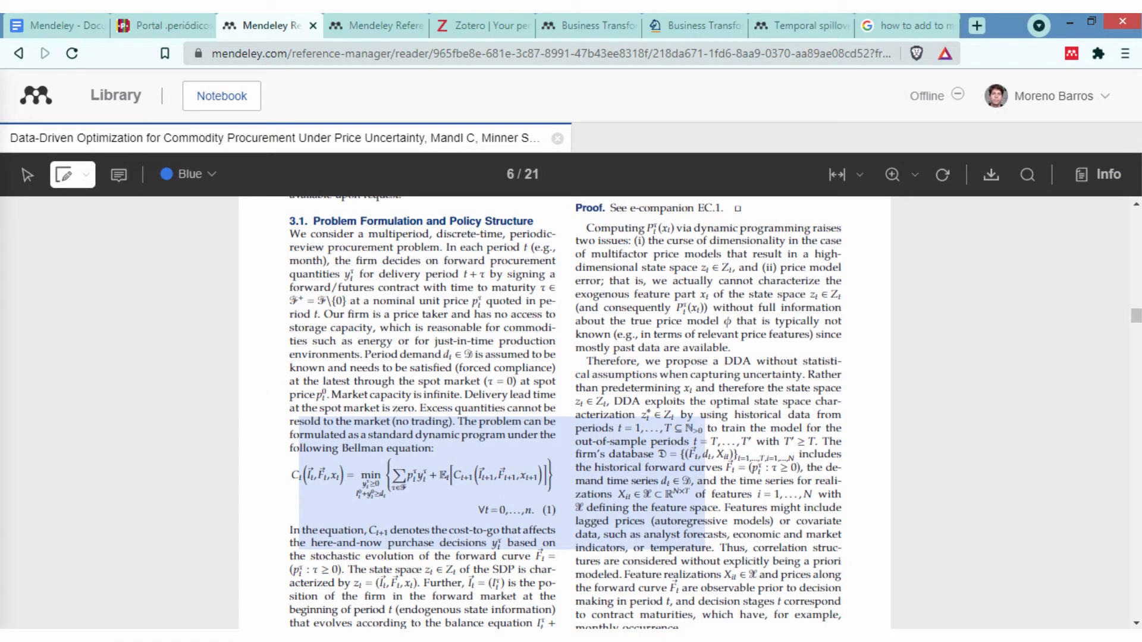
# - Switch to Mendeley Desktop, open the article "IQSEC2 mutation update and review of the female-specific phenotype spectrum" and go to the page discussing Table 2
pyautogui.click(292, 635)
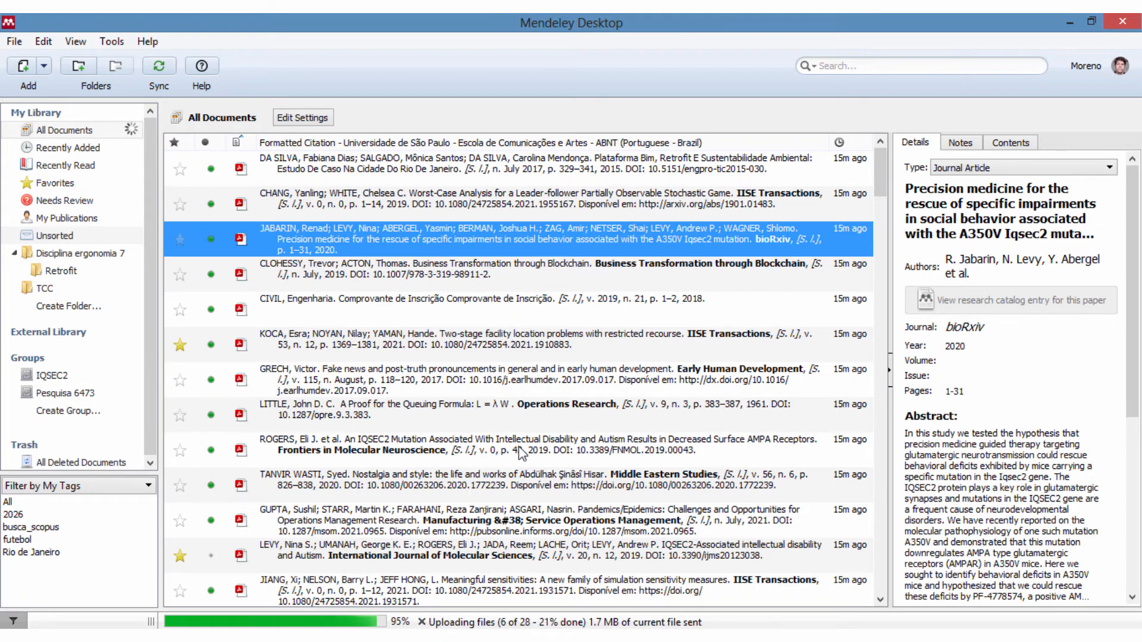
pyautogui.scroll(-3, 520, 453)
pyautogui.click(480, 384)
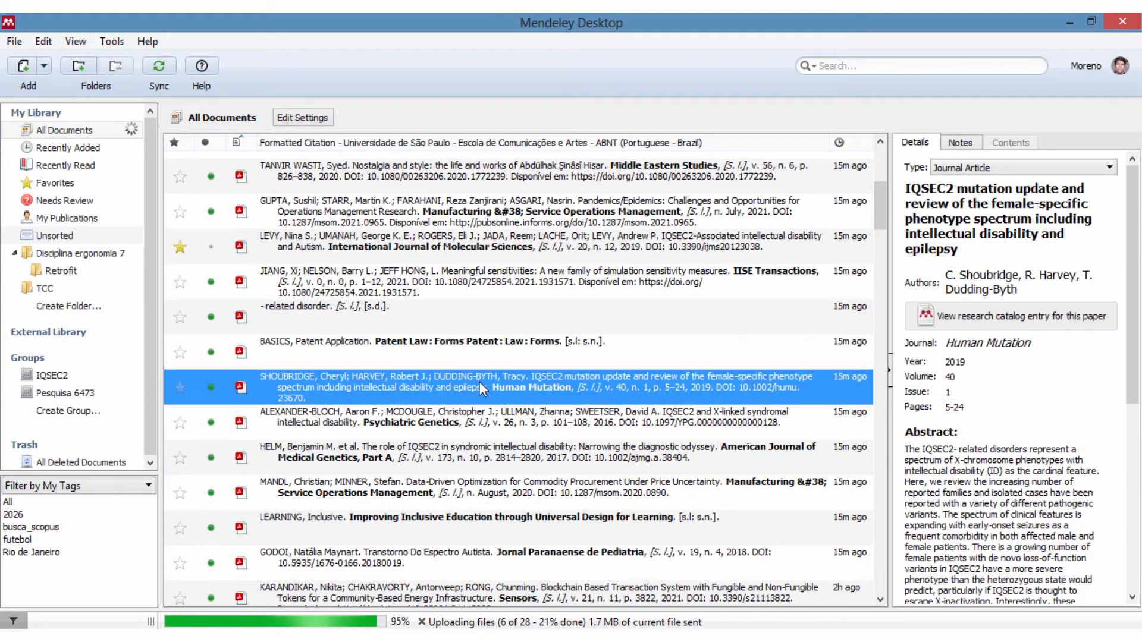
pyautogui.doubleClick(479, 383)
pyautogui.scroll(-10, 405, 416)
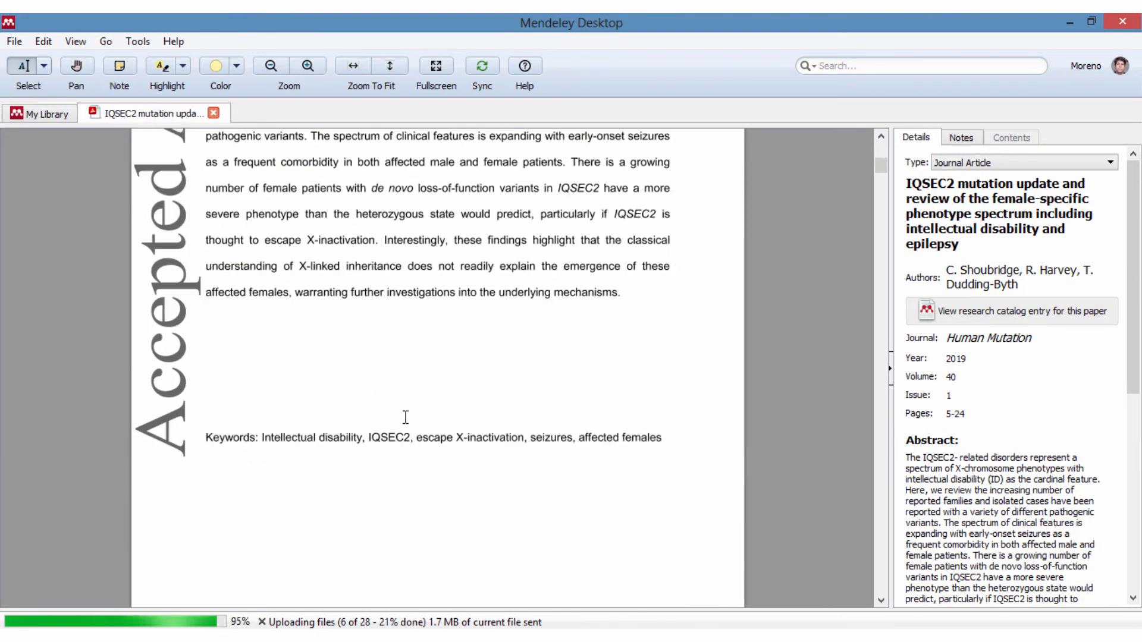
pyautogui.scroll(-15, 405, 417)
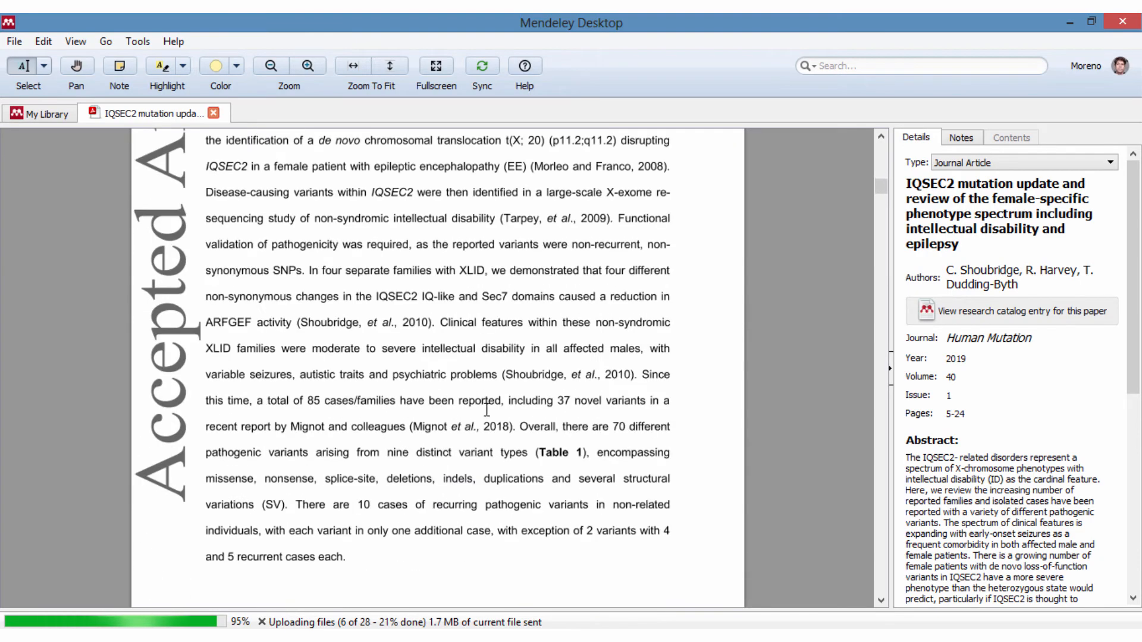
pyautogui.scroll(-1, 486, 408)
pyautogui.scroll(-8, 496, 407)
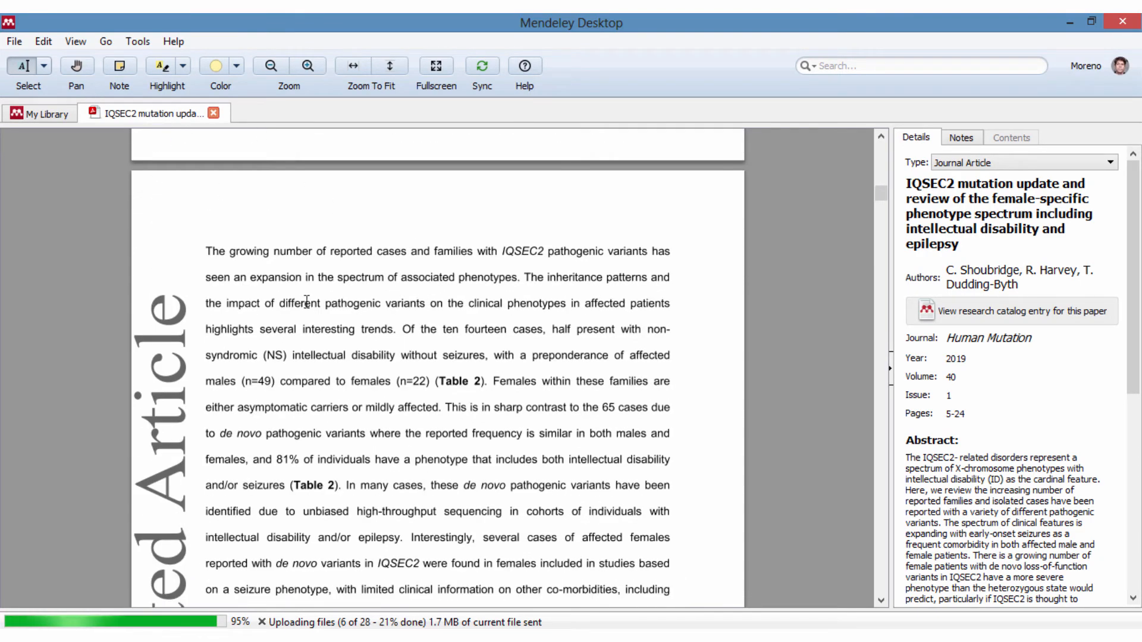
# - Activate the Highlight Text tool for the IQSEC2 article and show its notes
pyautogui.click(184, 68)
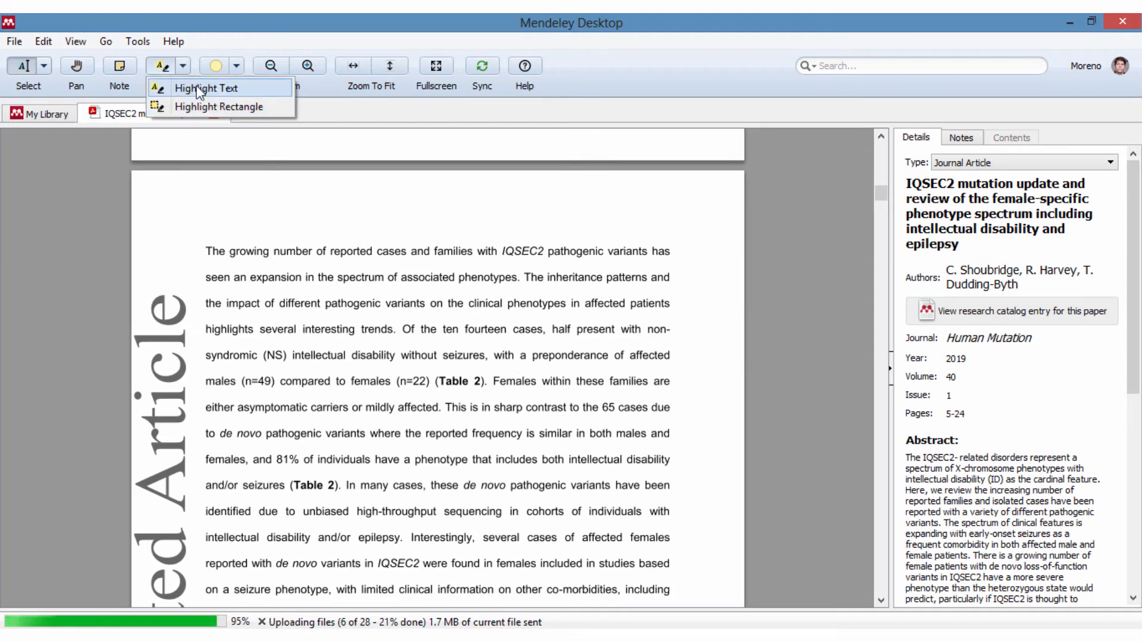
pyautogui.click(203, 88)
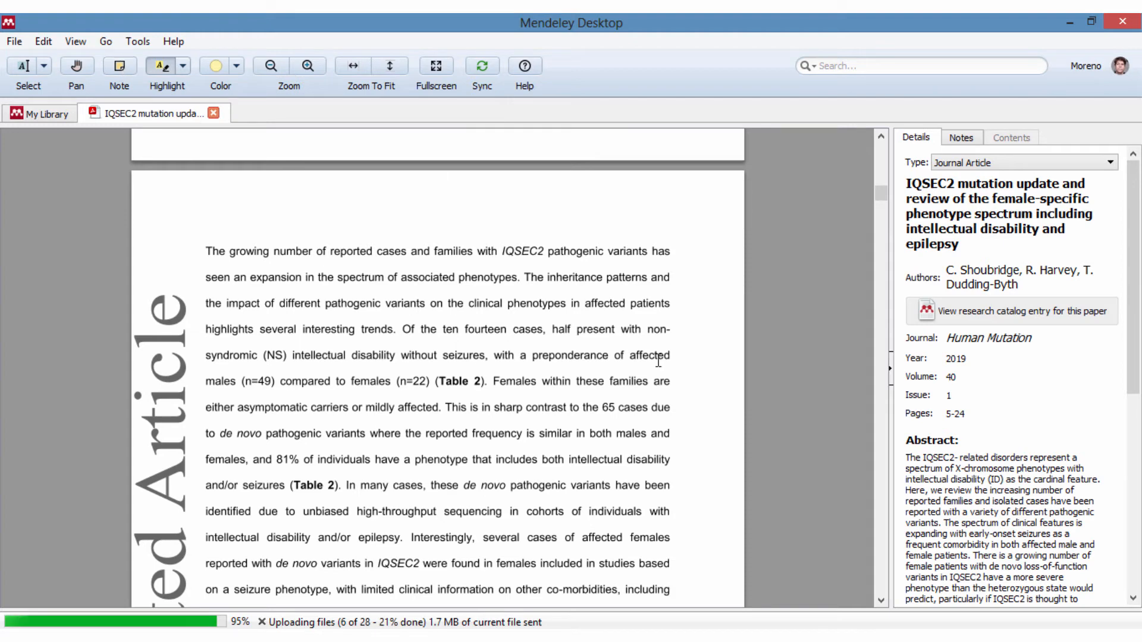
pyautogui.click(961, 137)
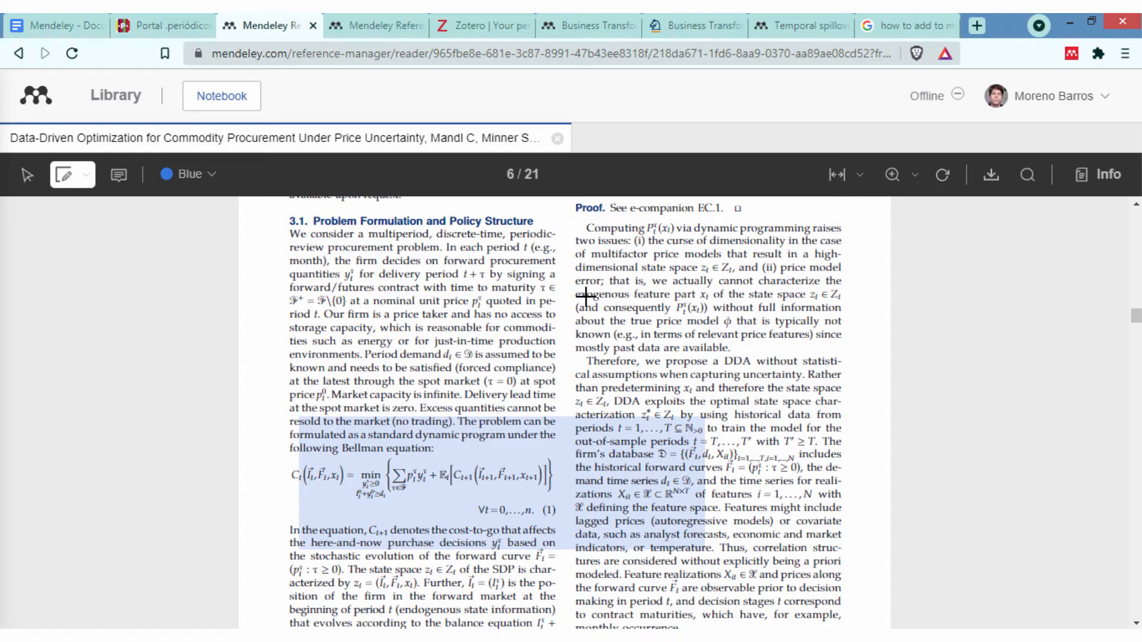
# - Review the commodity procurement article's annotations and the "Tese" notebook page beside the PDF in the web reader
pyautogui.click(1081, 175)
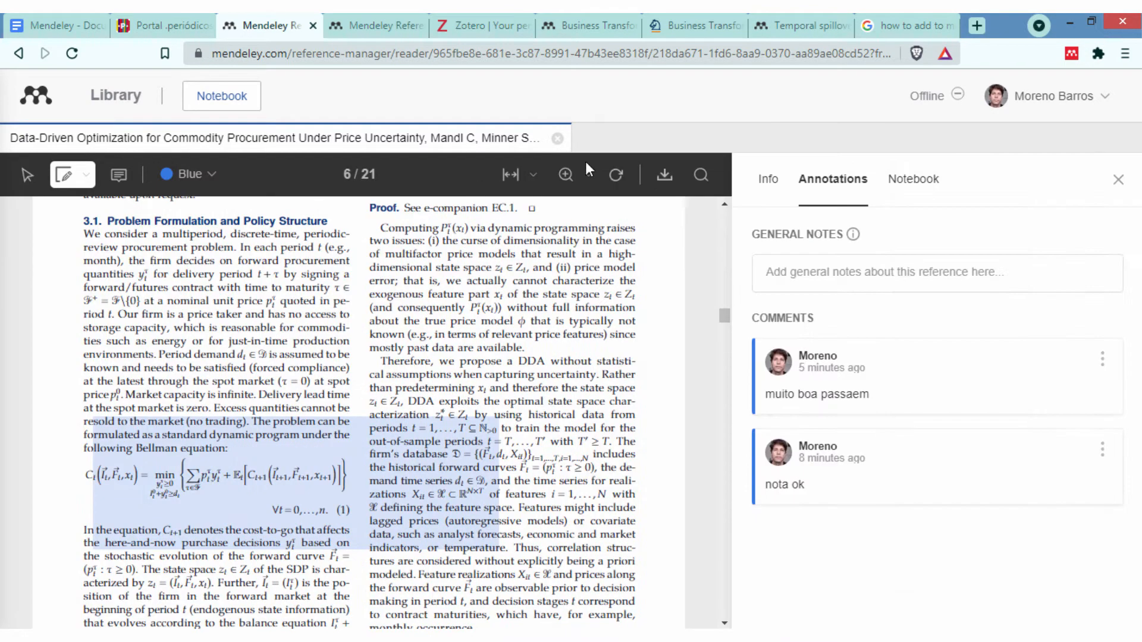
pyautogui.click(919, 179)
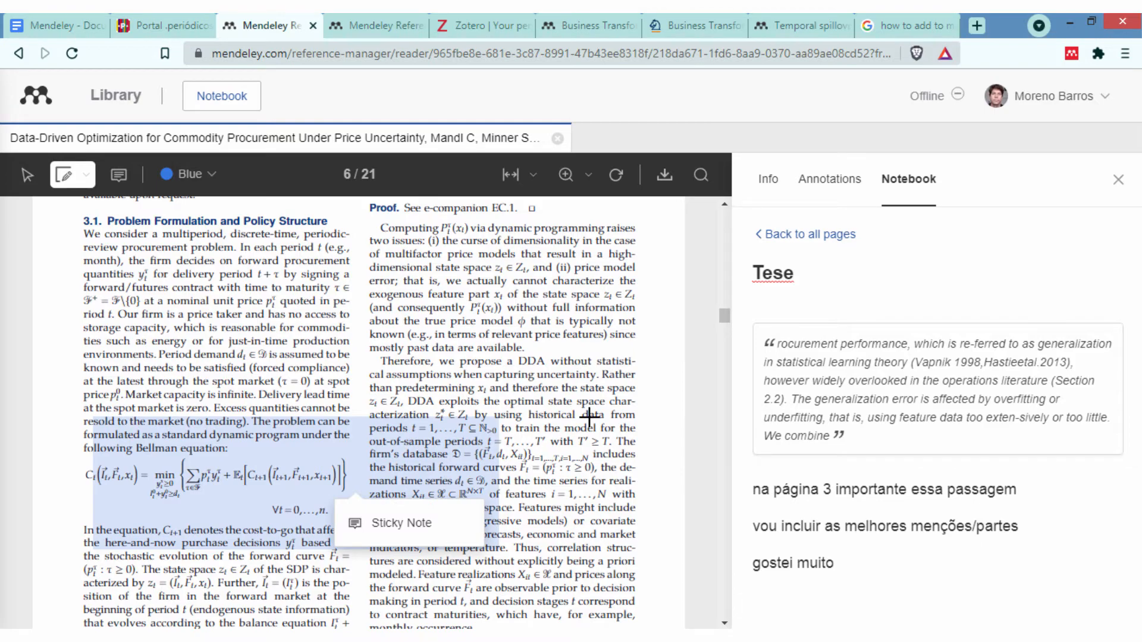
pyautogui.scroll(-10, 589, 418)
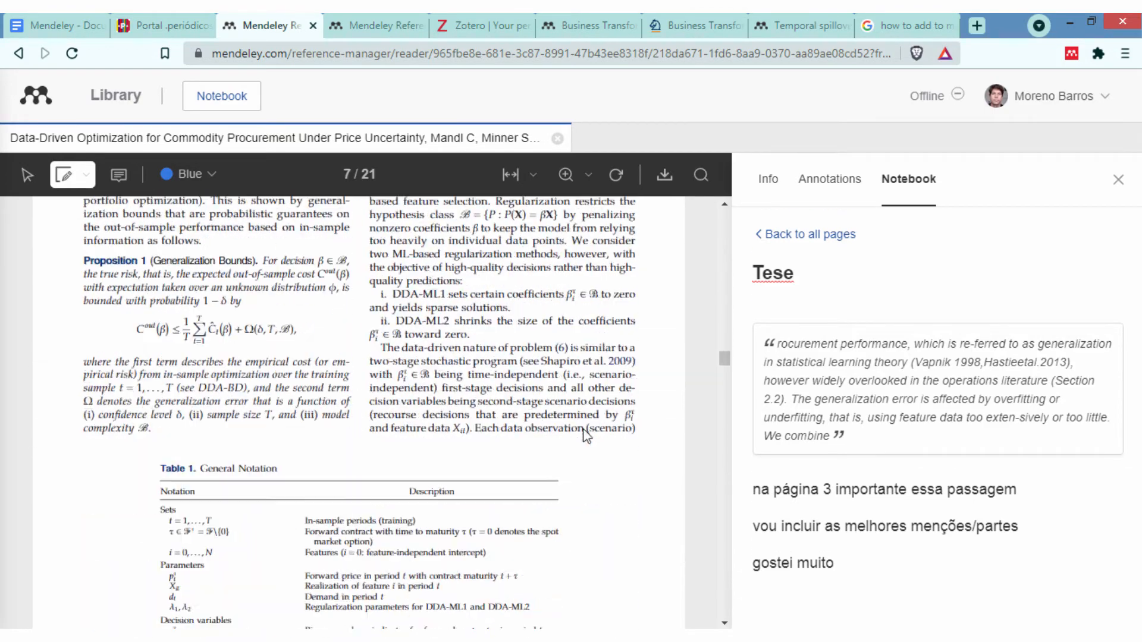
pyautogui.scroll(-15, 586, 434)
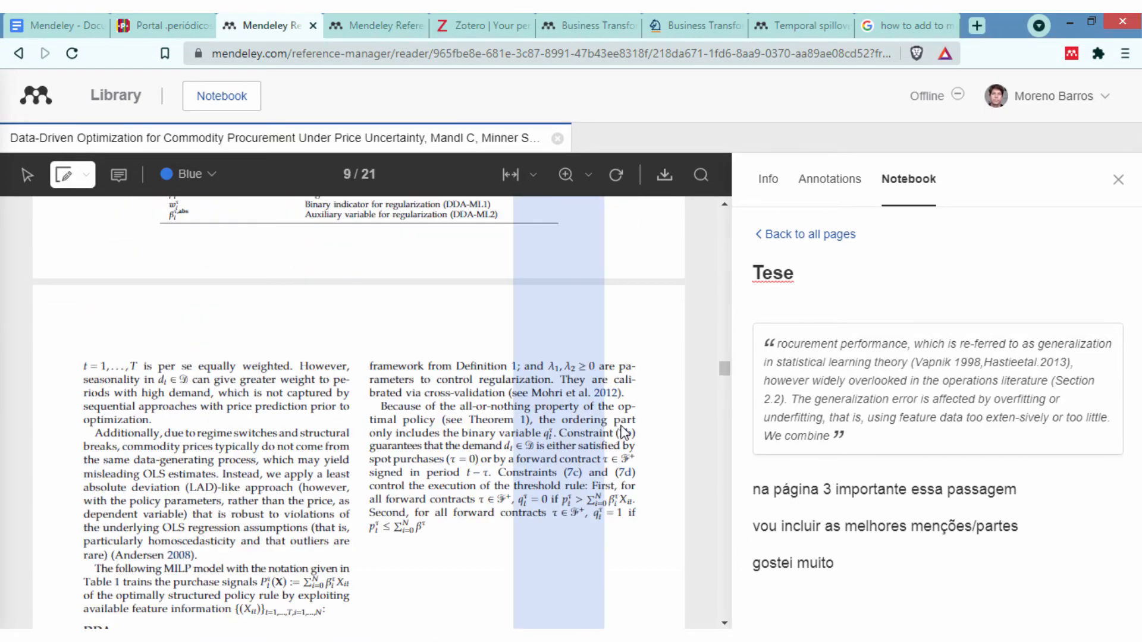
pyautogui.scroll(20, 623, 432)
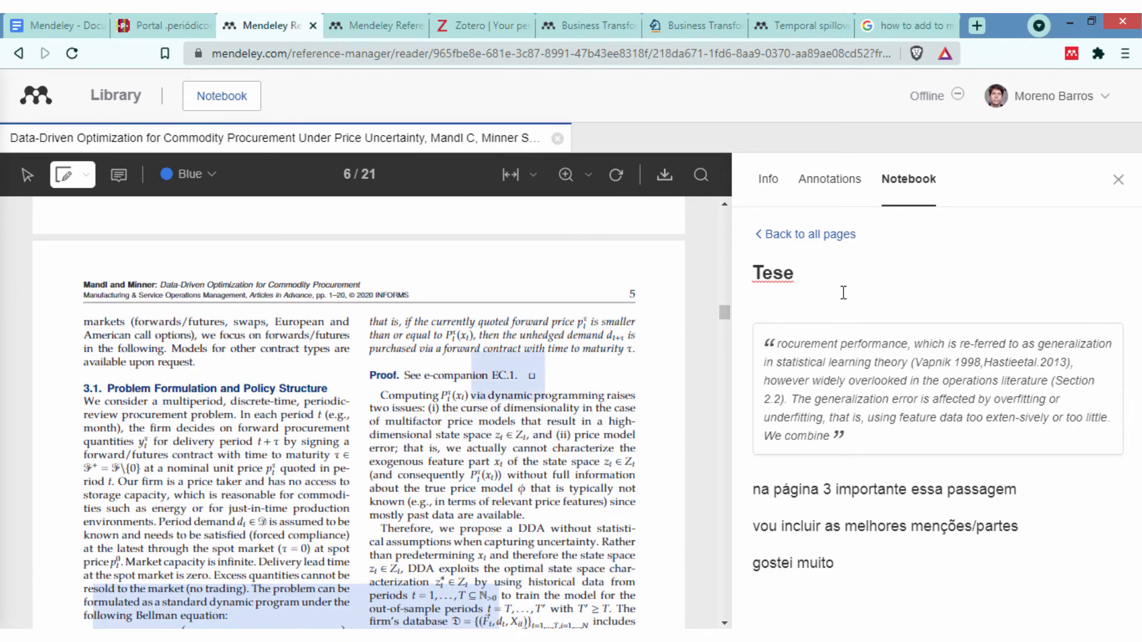
# - Close the side panel and switch from rectangle highlighting to the selection tool
pyautogui.click(1118, 179)
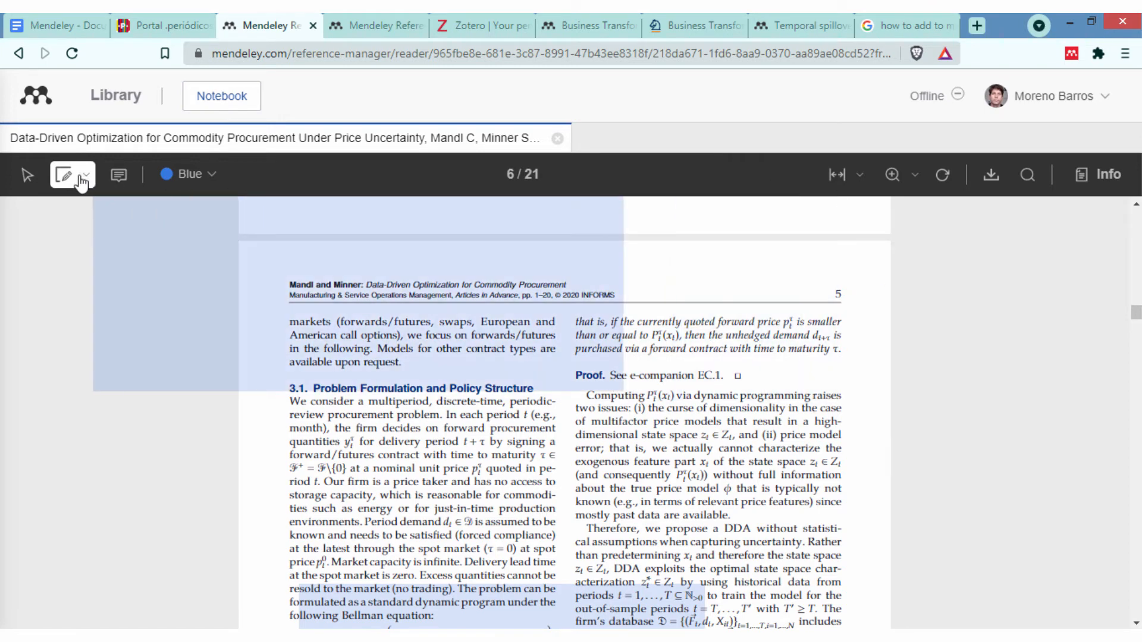
pyautogui.click(22, 179)
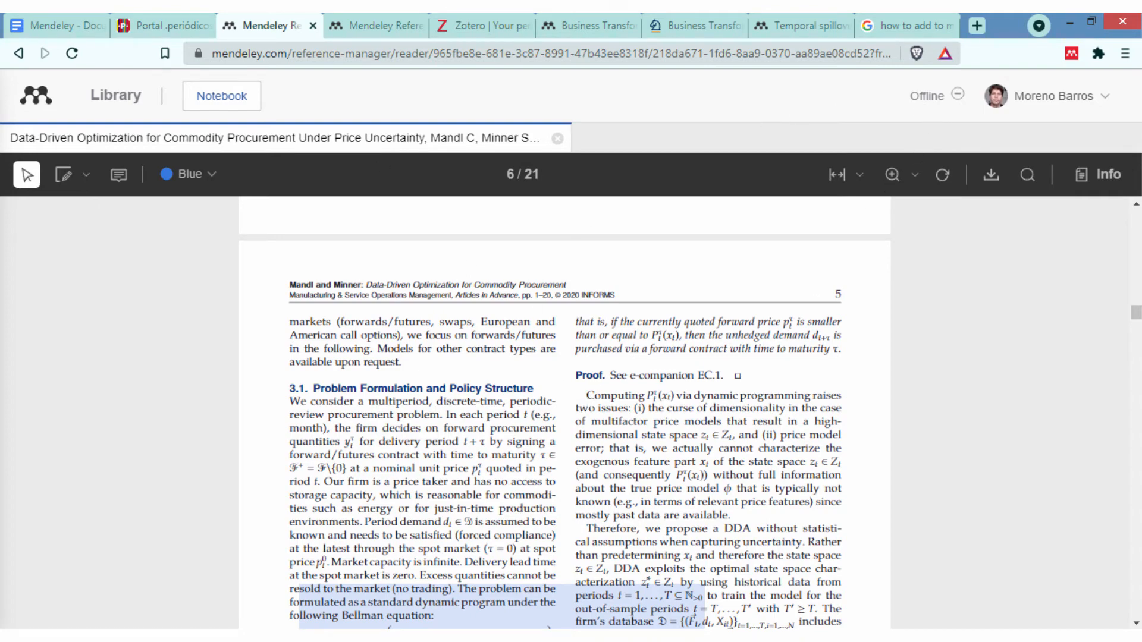
pyautogui.scroll(5, 920, 394)
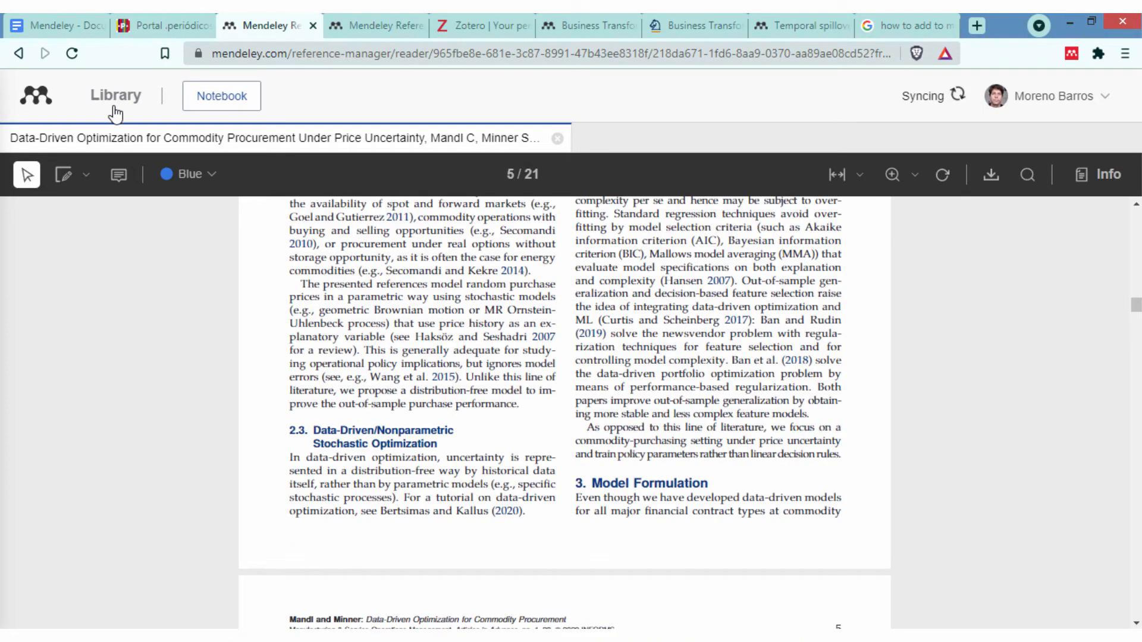
# - Switch to Mendeley Desktop and close the IQSEC2 article to return to the document library
pyautogui.click(153, 100)
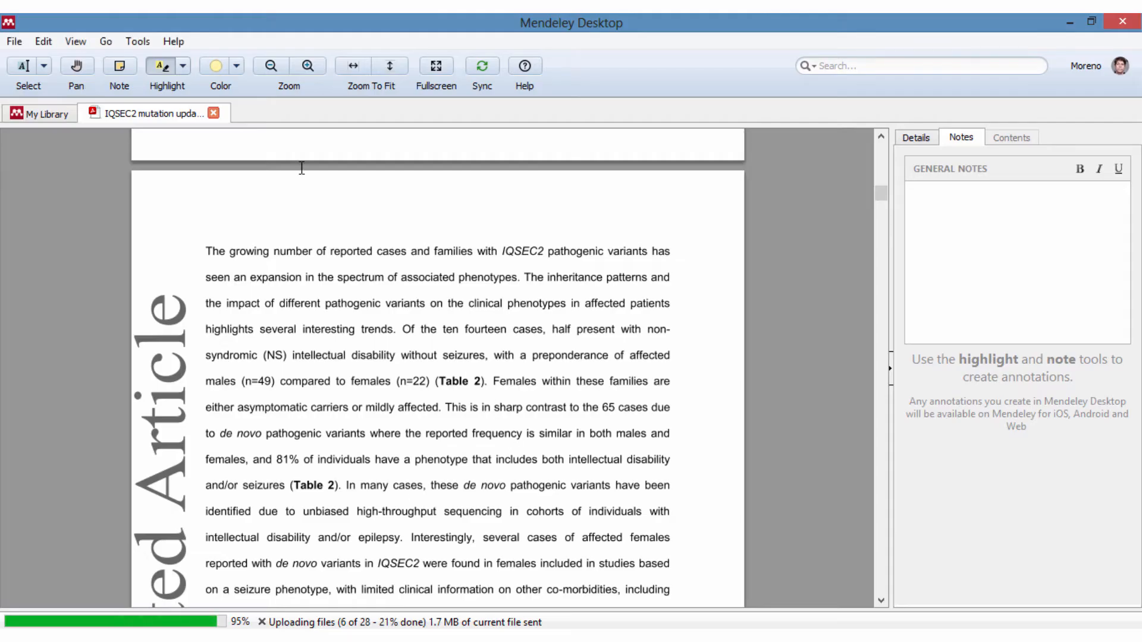
pyautogui.click(213, 113)
pyautogui.scroll(3, 360, 503)
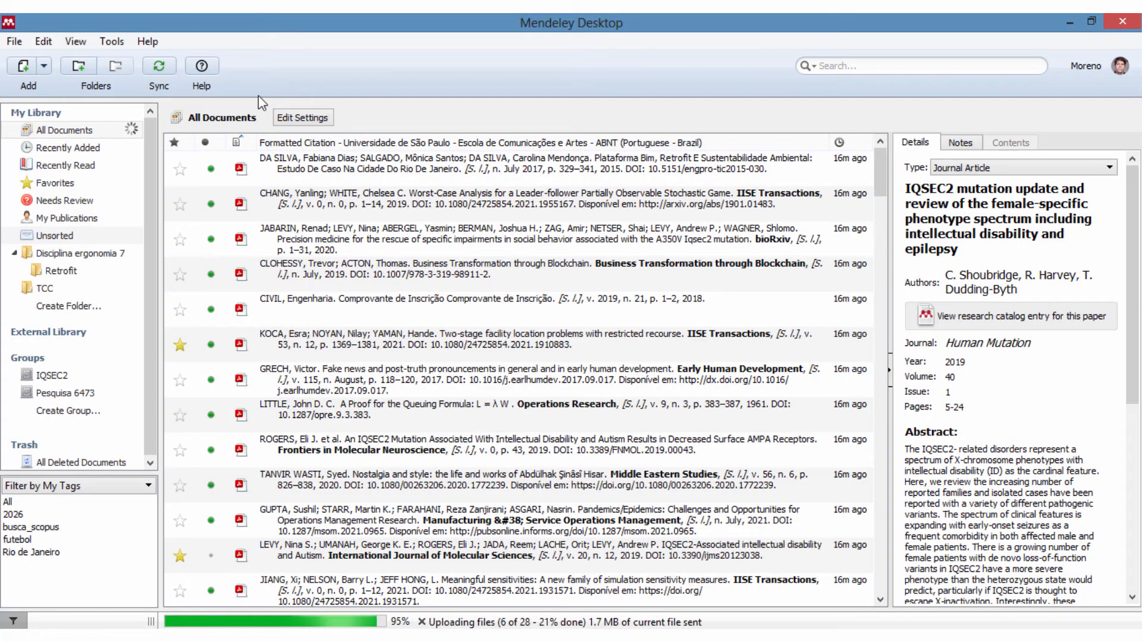
# - Open the program options and examine the fields available for the Journal Article document type
pyautogui.click(18, 42)
pyautogui.click(243, 37)
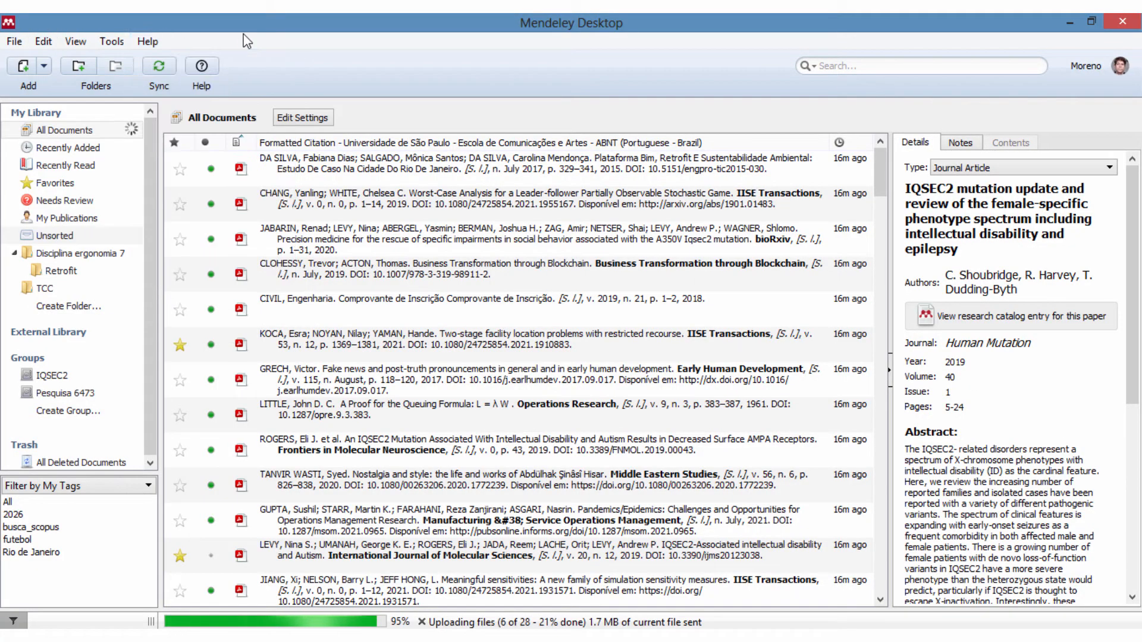
pyautogui.click(76, 42)
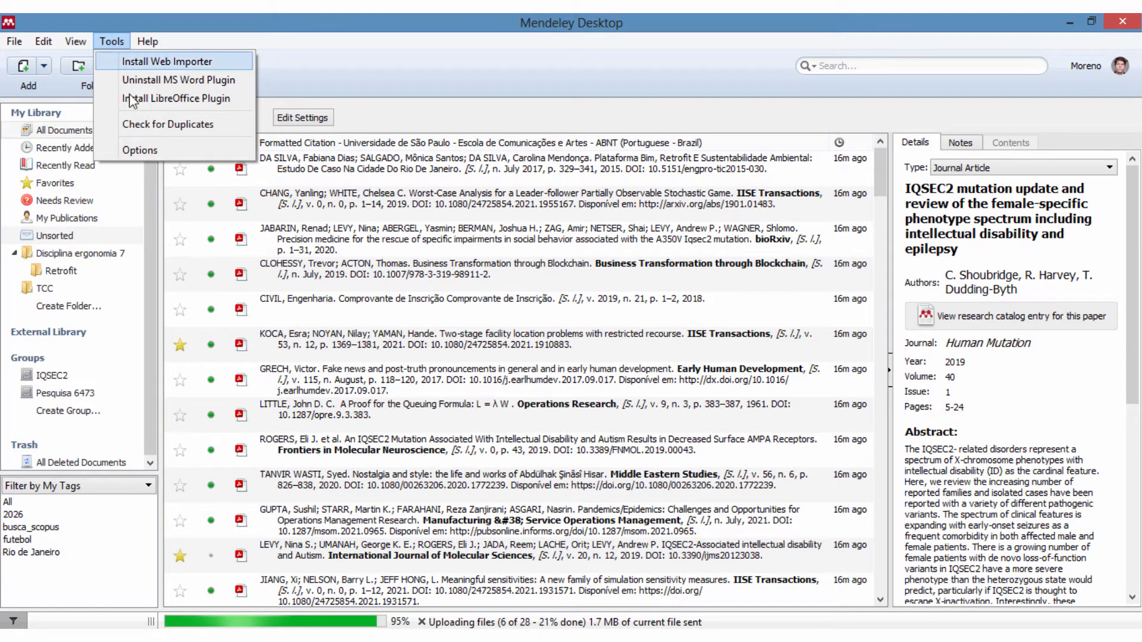
pyautogui.click(156, 146)
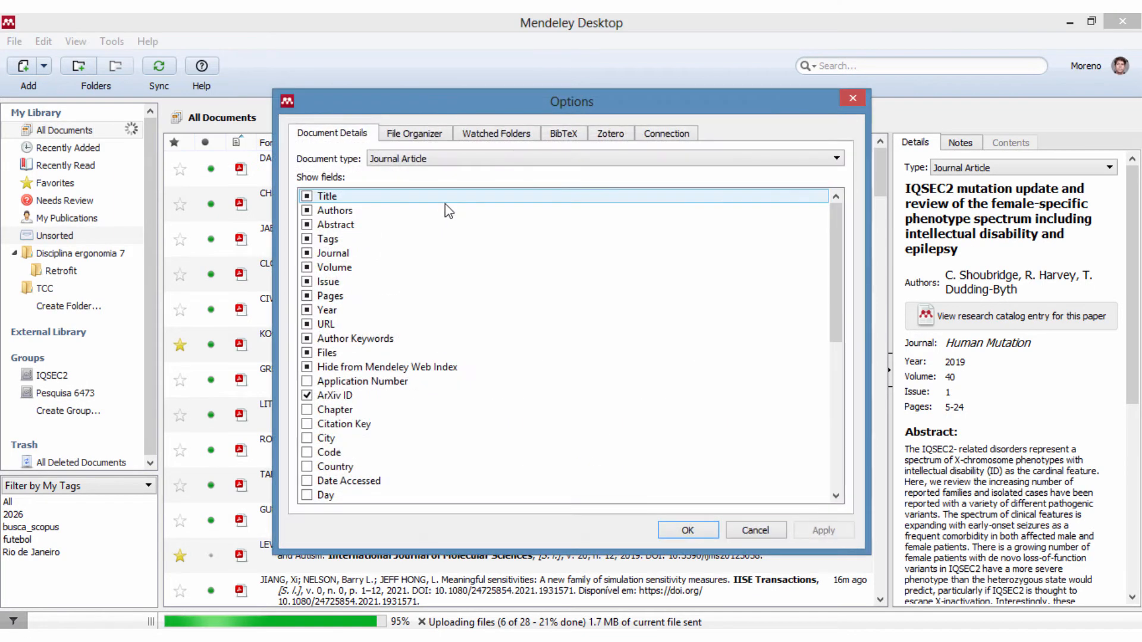
pyautogui.scroll(-4, 595, 333)
pyautogui.scroll(4, 644, 395)
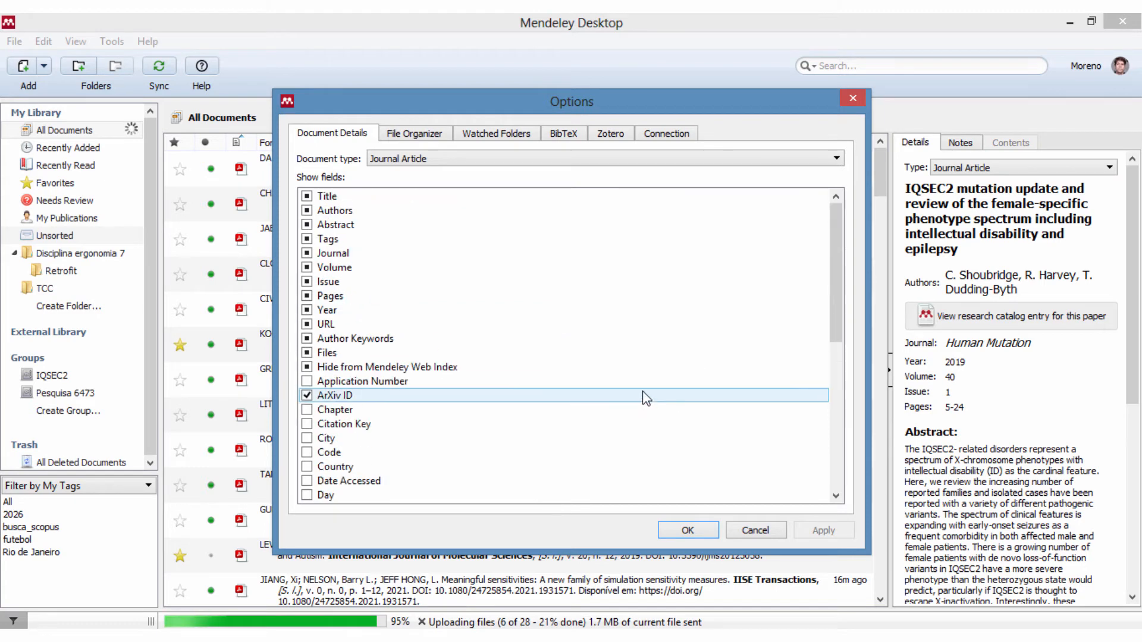
pyautogui.scroll(-2, 458, 244)
pyautogui.scroll(-5, 470, 273)
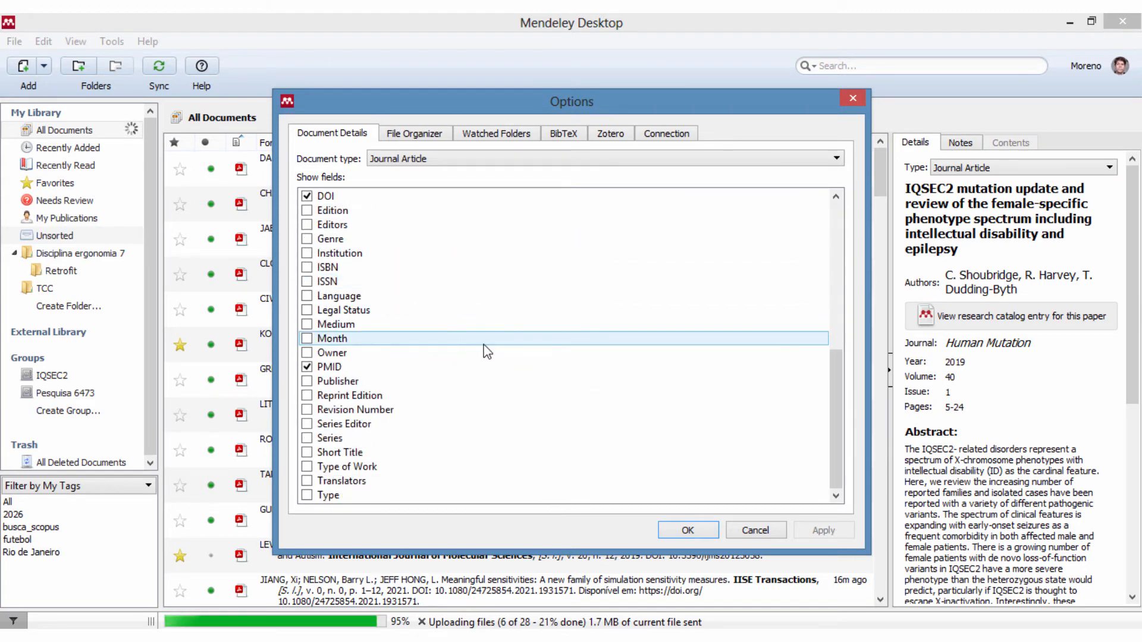
pyautogui.scroll(8, 452, 298)
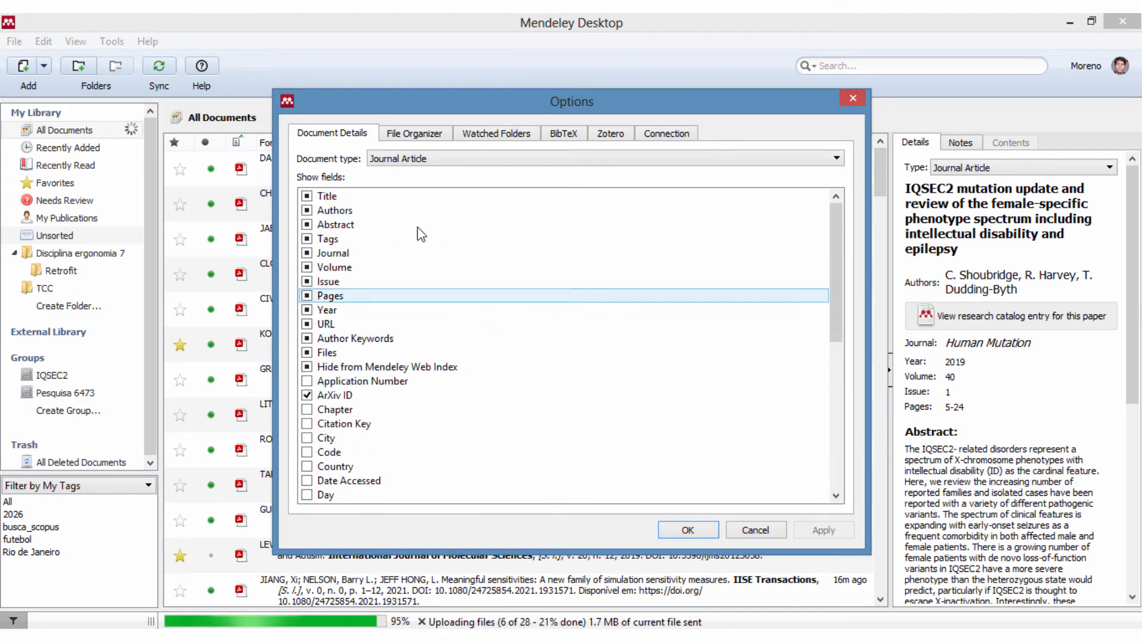
# - Choose Journal Article as the document type again and review its list of available fields
pyautogui.click(439, 162)
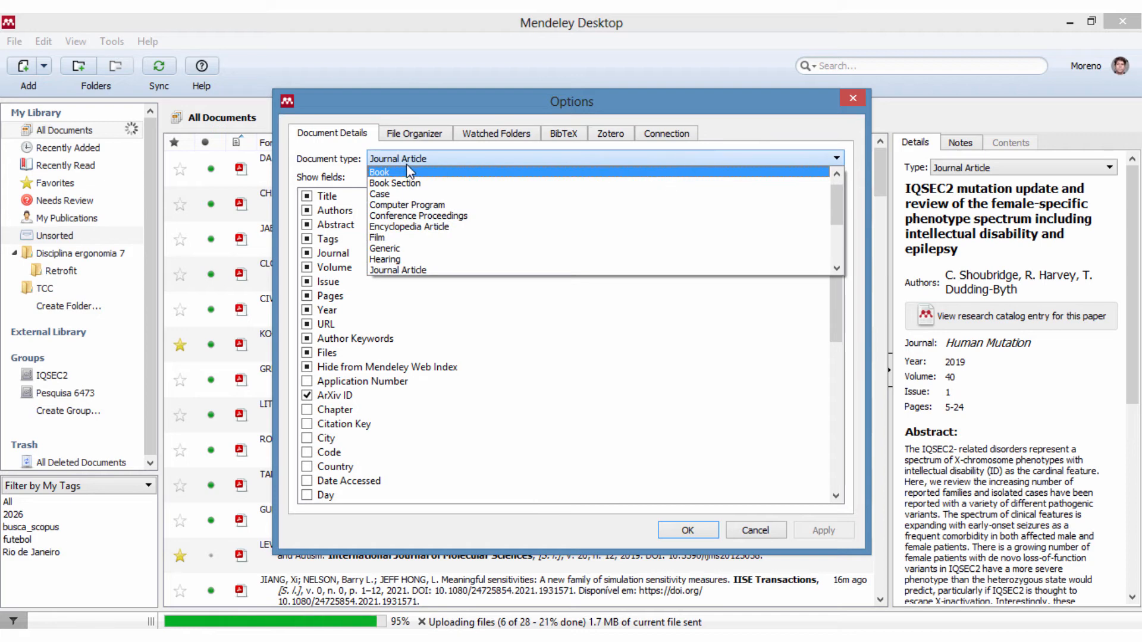
pyautogui.click(427, 271)
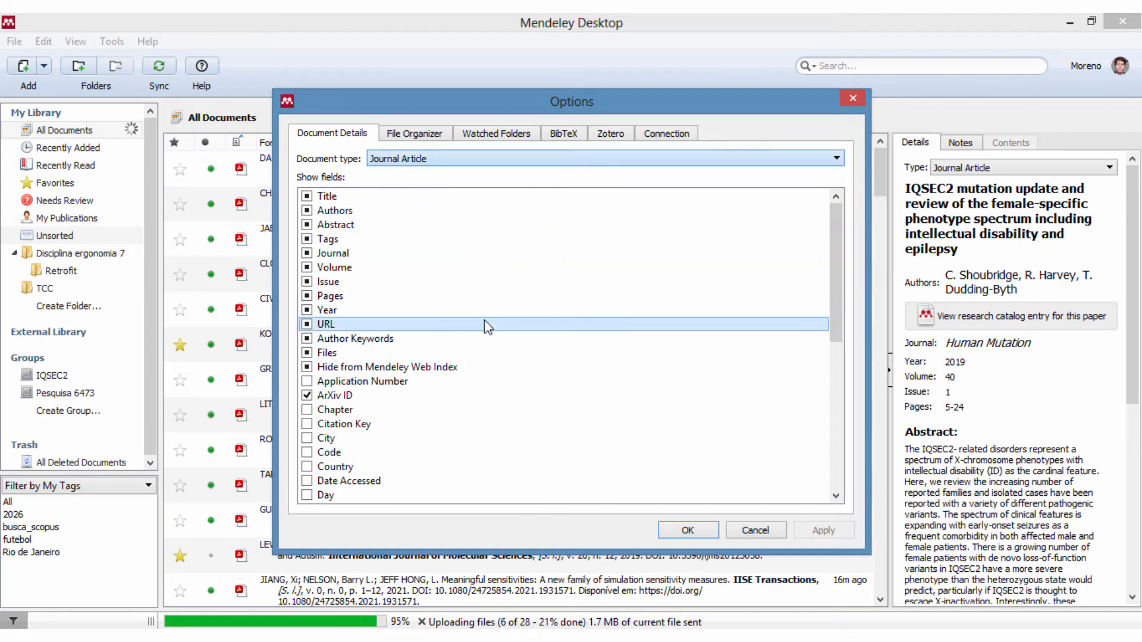
pyautogui.scroll(-4, 357, 303)
pyautogui.scroll(4, 380, 333)
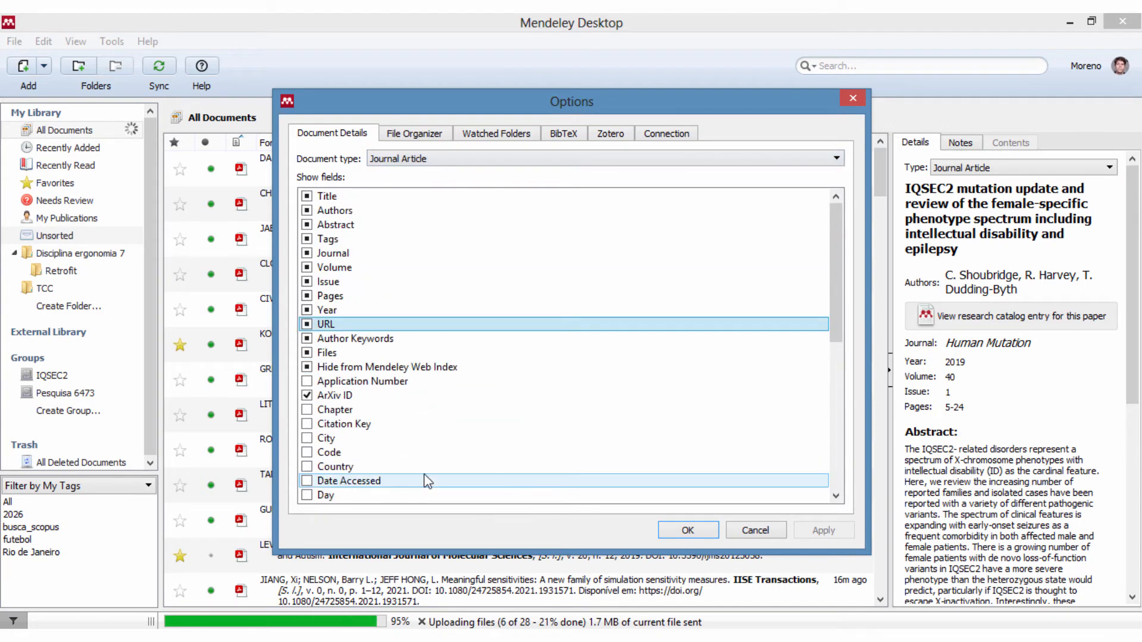
pyautogui.scroll(-3, 415, 367)
pyautogui.scroll(3, 428, 416)
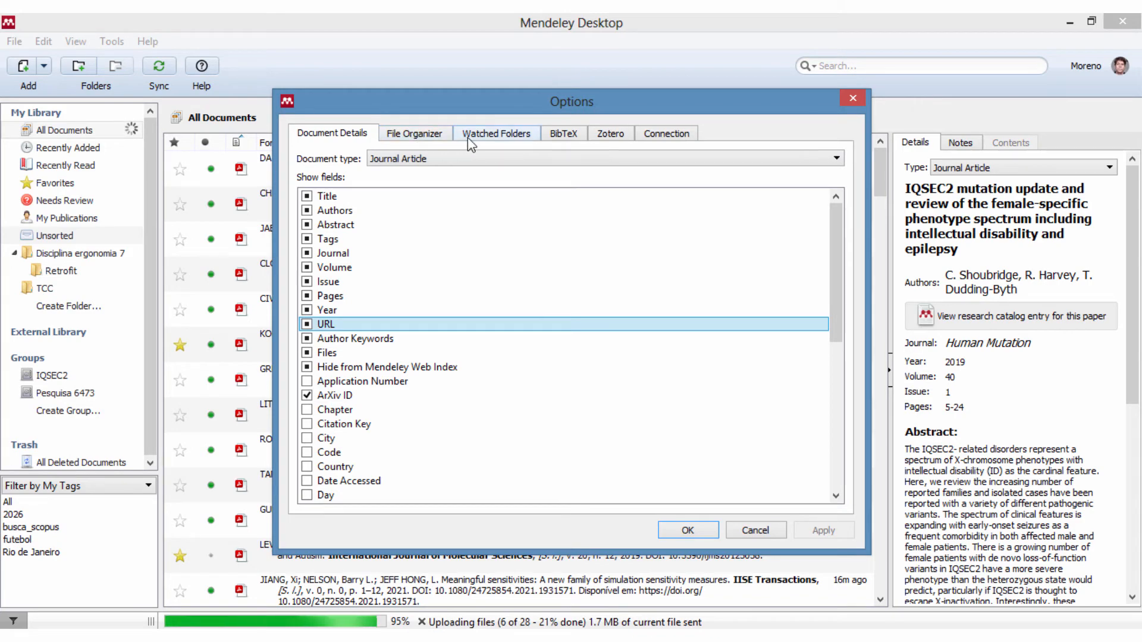
# - Look through the Watched Folders settings and return to the File Organizer settings for copying and renaming document files
pyautogui.click(450, 137)
pyautogui.click(488, 138)
pyautogui.click(415, 133)
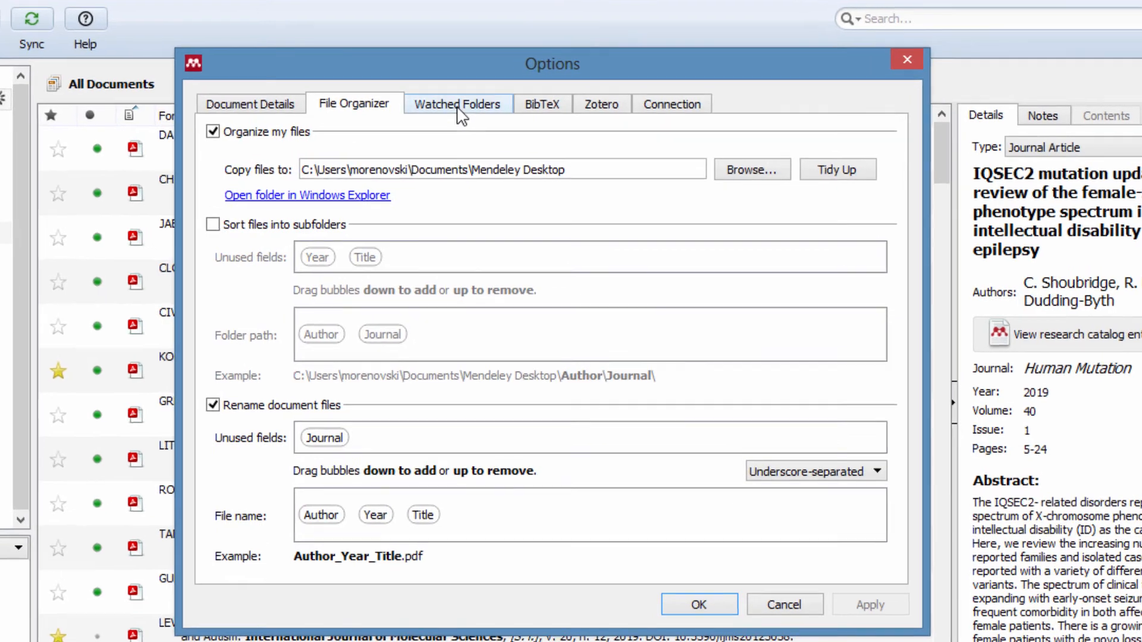
pyautogui.click(462, 113)
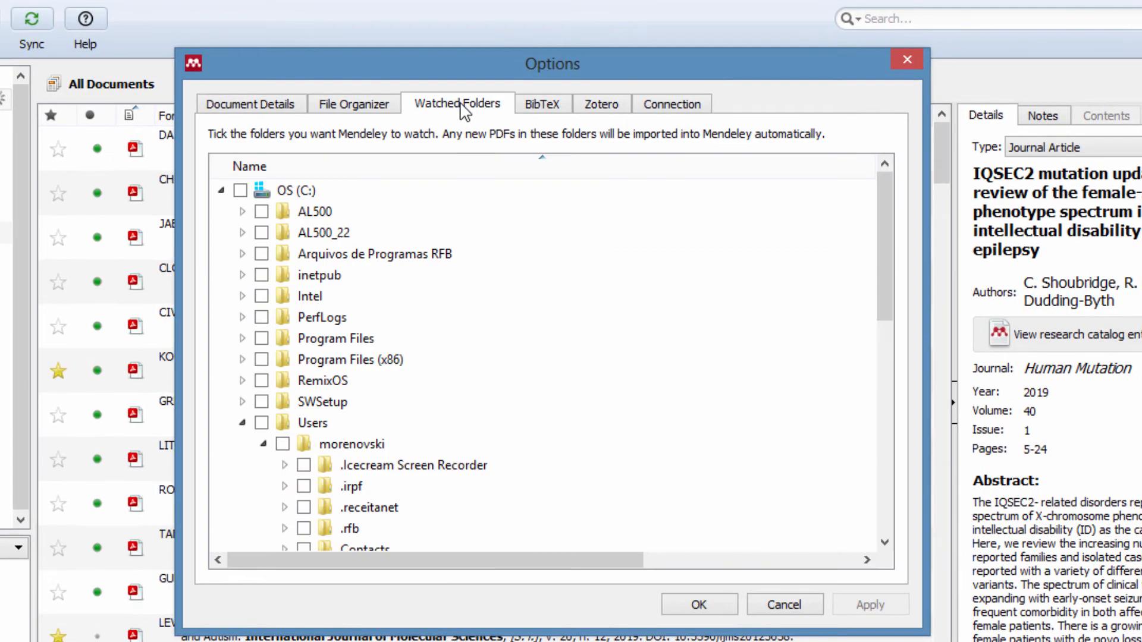
pyautogui.click(364, 106)
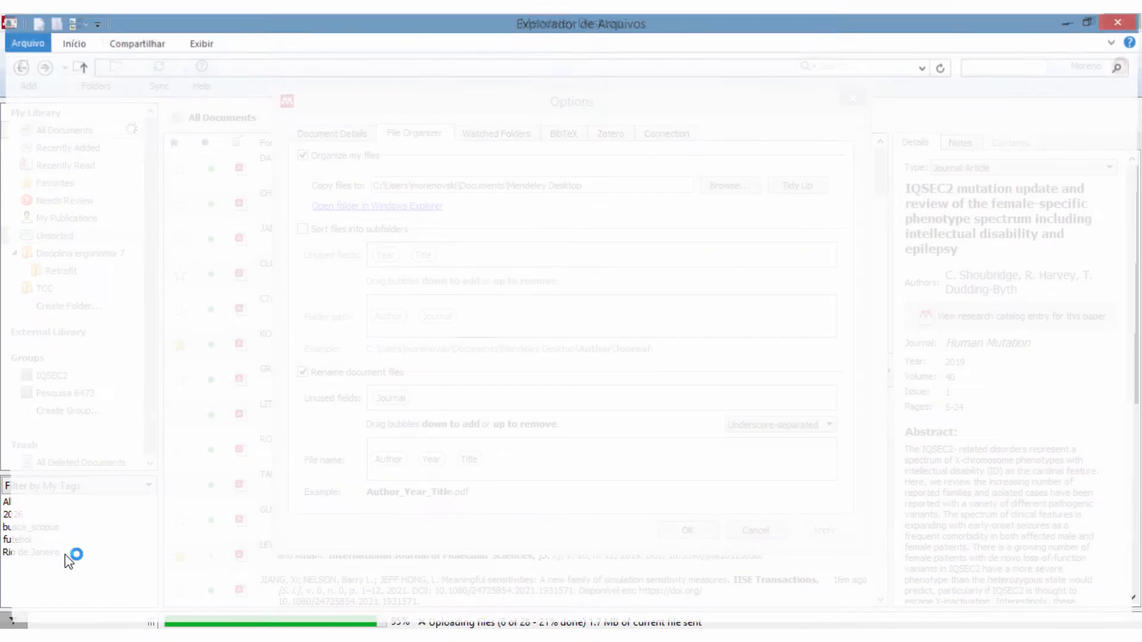
# - Switch to File Explorer, open the TCC folder on the desktop and widen the name column to read the original PDF file names
pyautogui.click(81, 152)
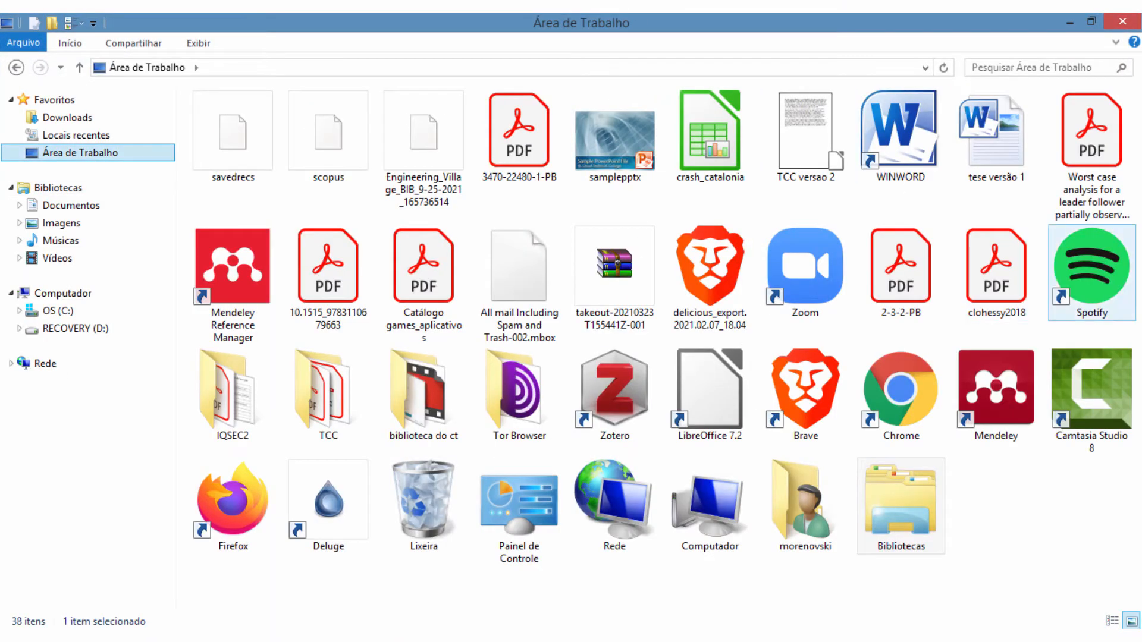
pyautogui.doubleClick(312, 405)
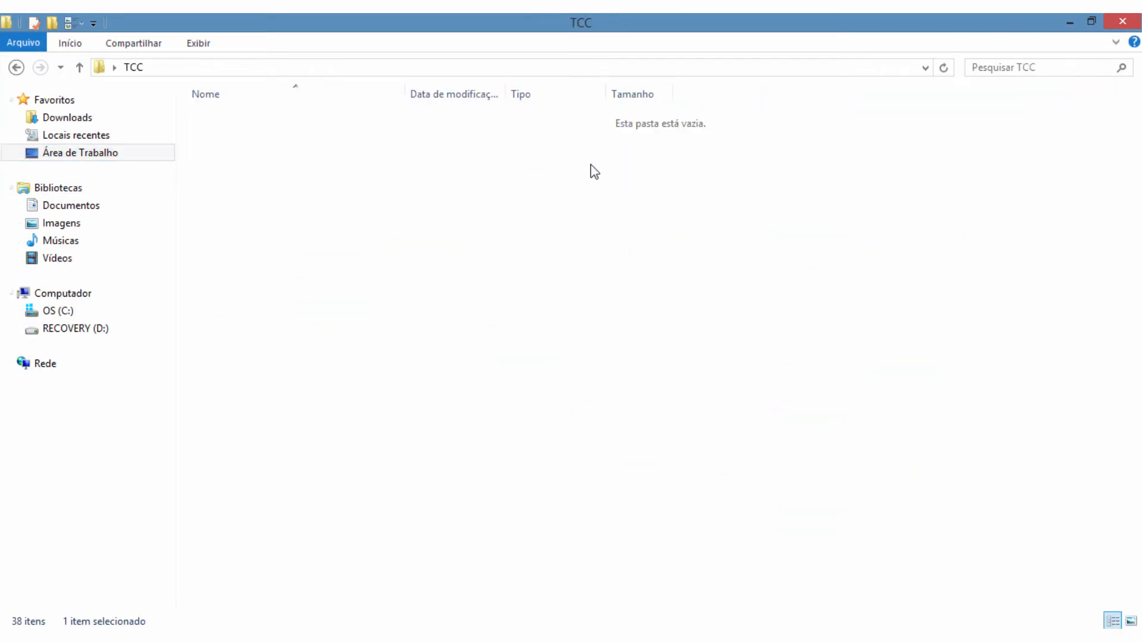
pyautogui.moveTo(404, 89); pyautogui.dragTo(562, 91)
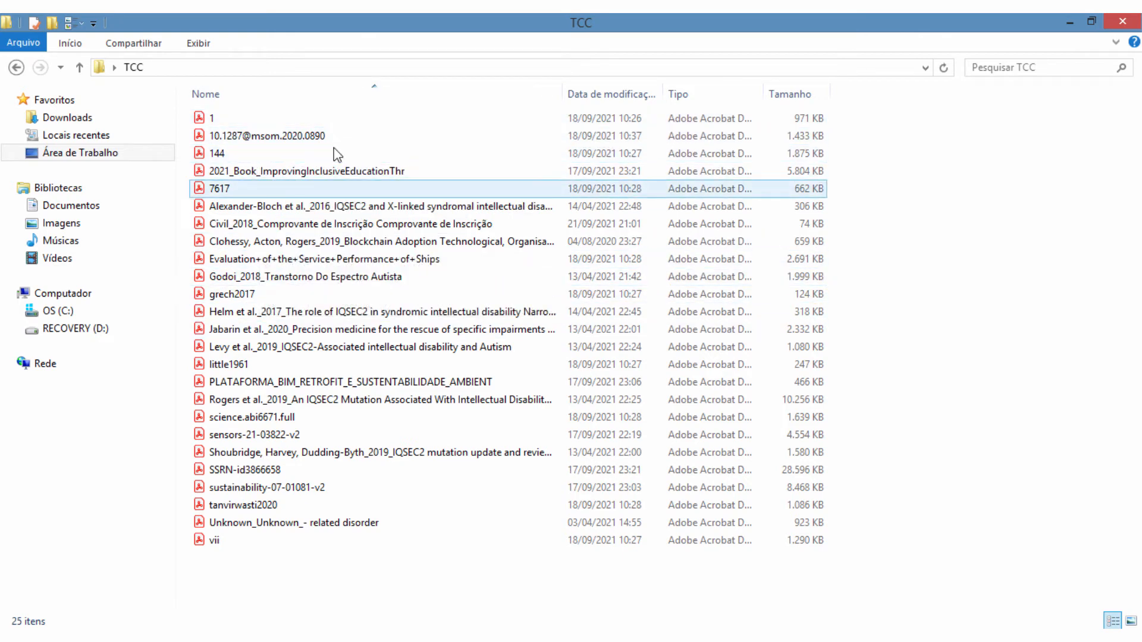
# - Open the Mendeley Desktop folder inside Documents and widen its name column to show the long file names
pyautogui.click(86, 209)
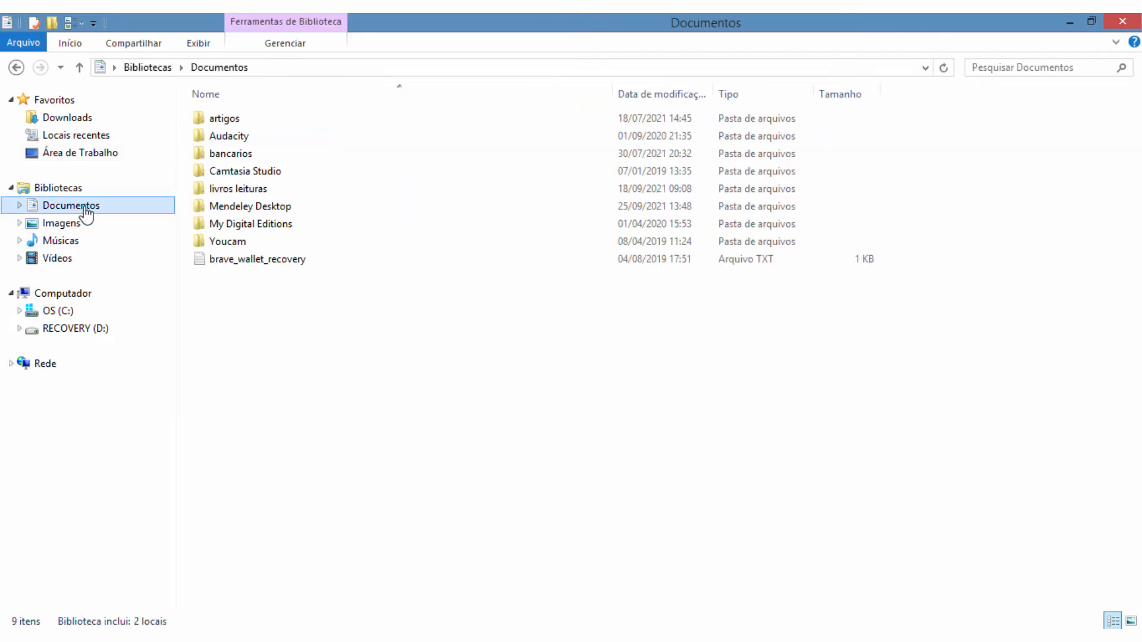
pyautogui.doubleClick(231, 207)
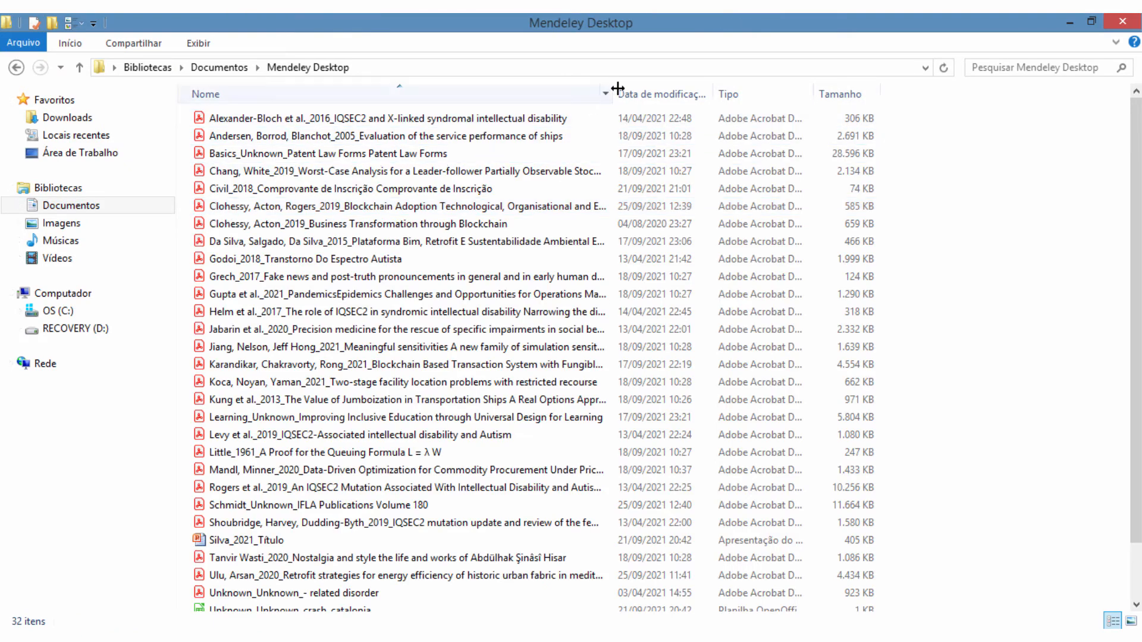
pyautogui.moveTo(657, 95); pyautogui.dragTo(669, 95)
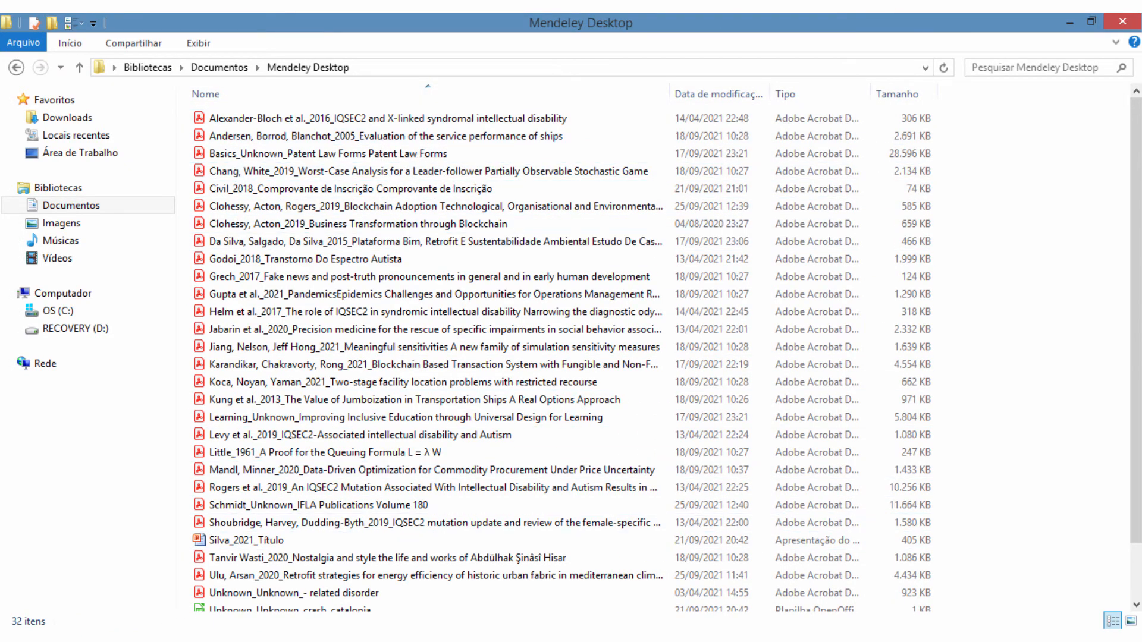
# - Check the Author, Year, Title renaming pattern in Mendeley Desktop and compare it with the file names in its Documents folder
pyautogui.click(393, 639)
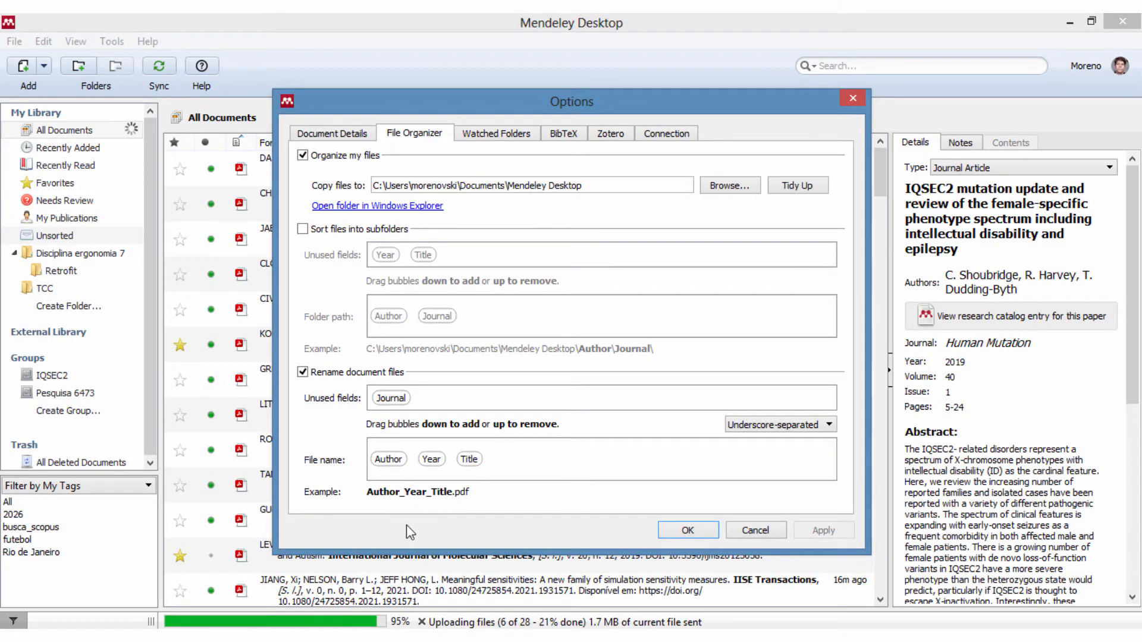
pyautogui.moveTo(109, 639)
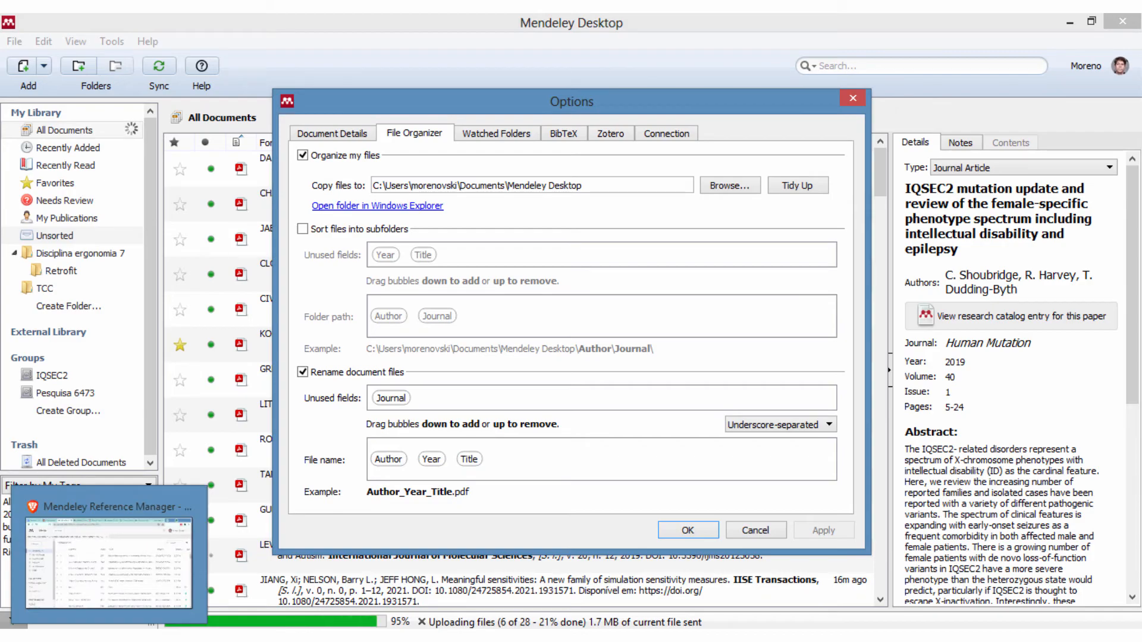
pyautogui.click(153, 639)
pyautogui.scroll(-2, 476, 368)
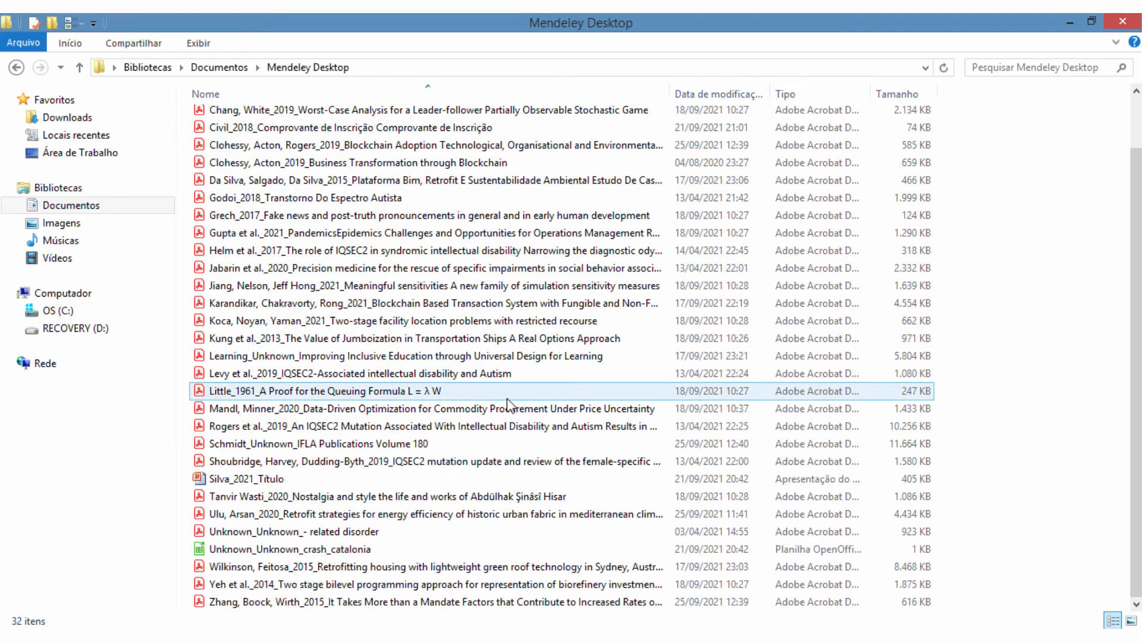
pyautogui.scroll(2, 508, 401)
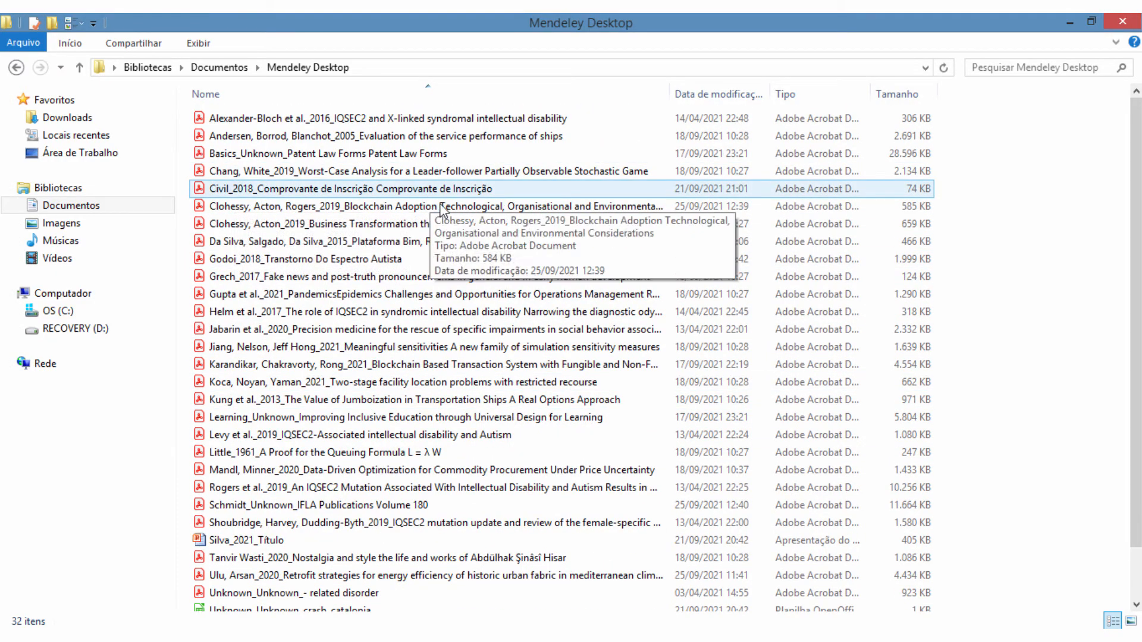
pyautogui.scroll(-1, 478, 363)
pyautogui.scroll(1, 481, 369)
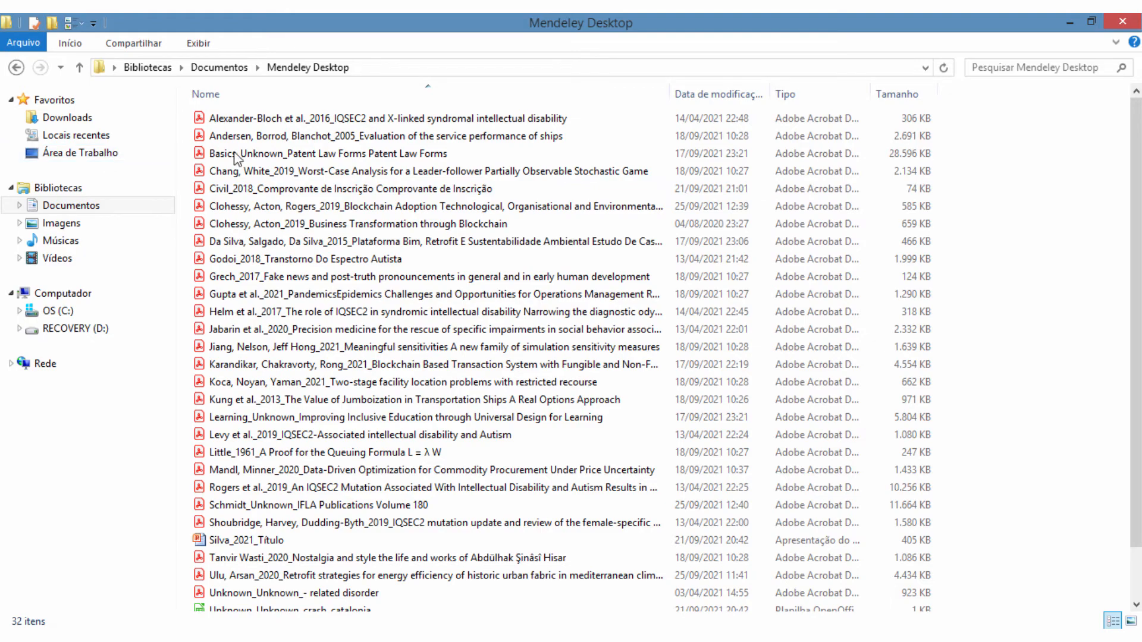
# - Switch to Mendeley Desktop and mark the user's Desktop and Downloads folders as watched folders
pyautogui.click(369, 636)
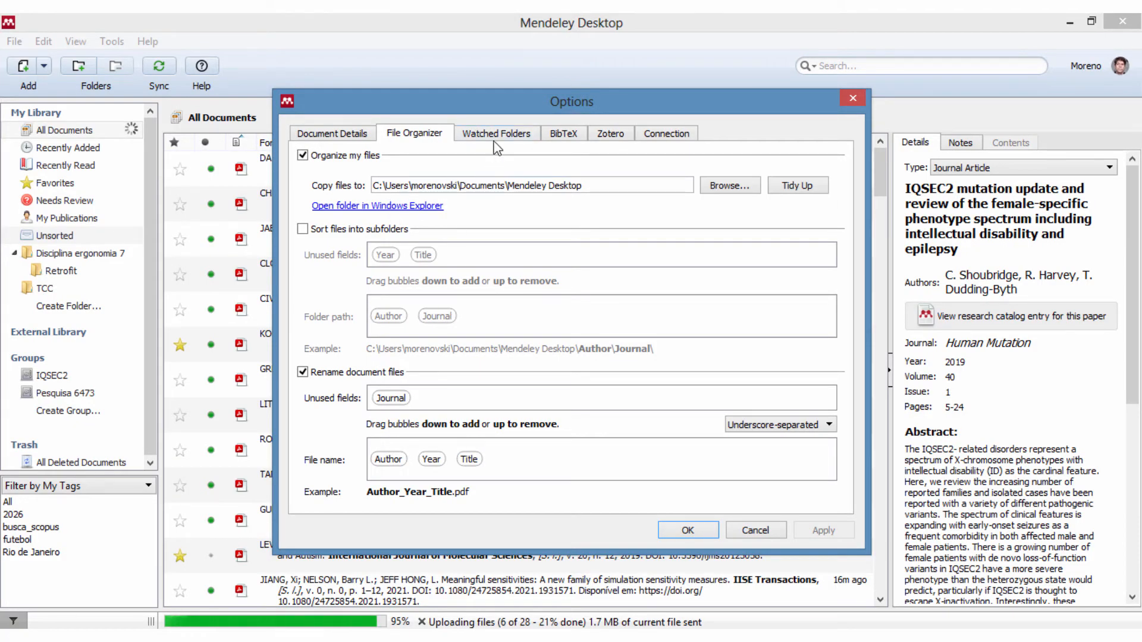
pyautogui.click(490, 135)
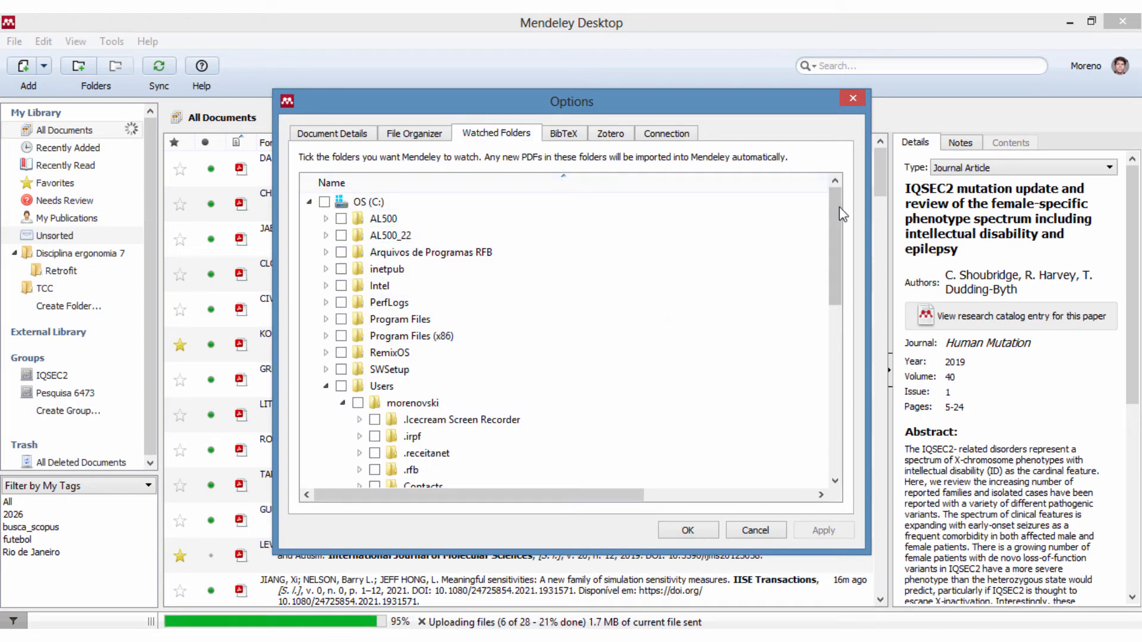
pyautogui.moveTo(837, 206); pyautogui.dragTo(841, 318)
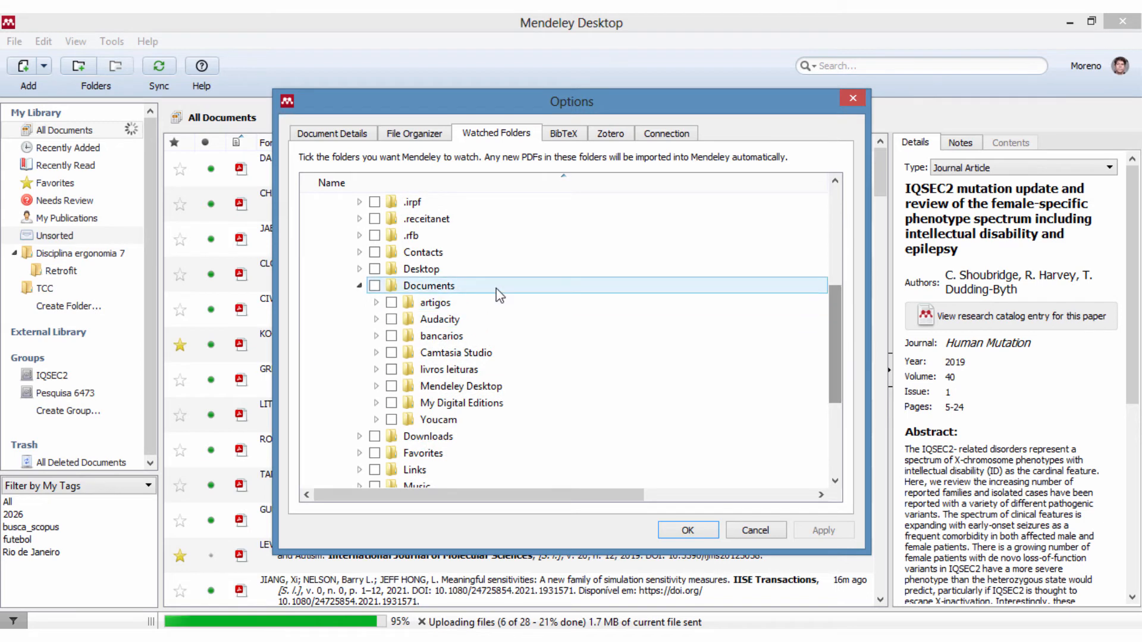
pyautogui.click(374, 436)
pyautogui.moveTo(836, 341); pyautogui.dragTo(834, 329)
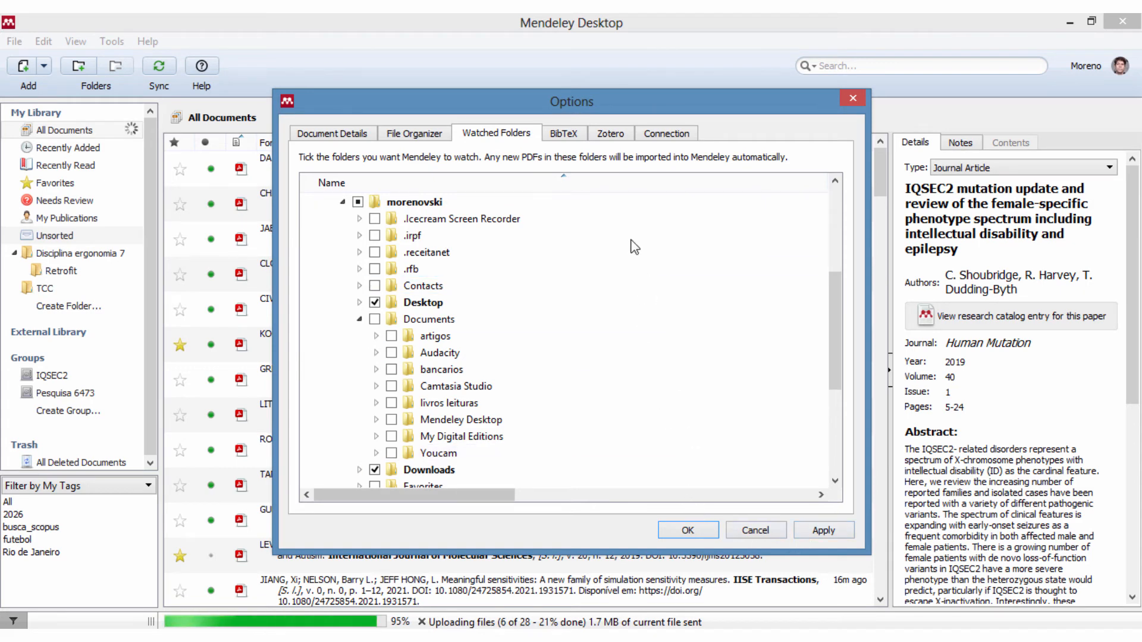
# - Examine the BibTeX and Zotero settings and cancel the options without saving
pyautogui.click(582, 134)
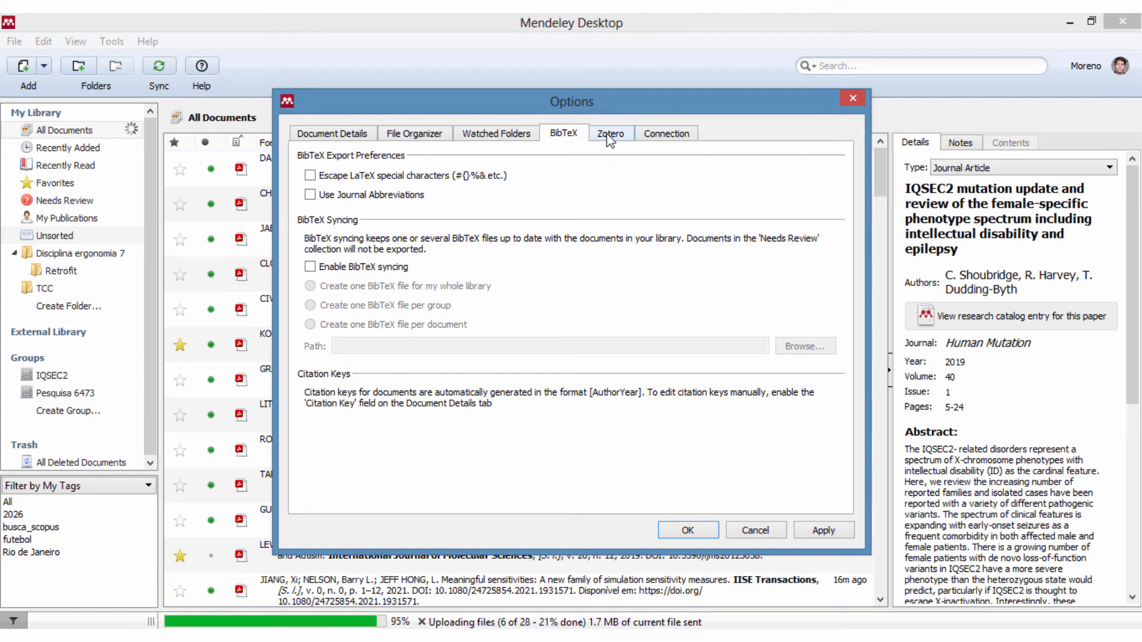
pyautogui.click(610, 135)
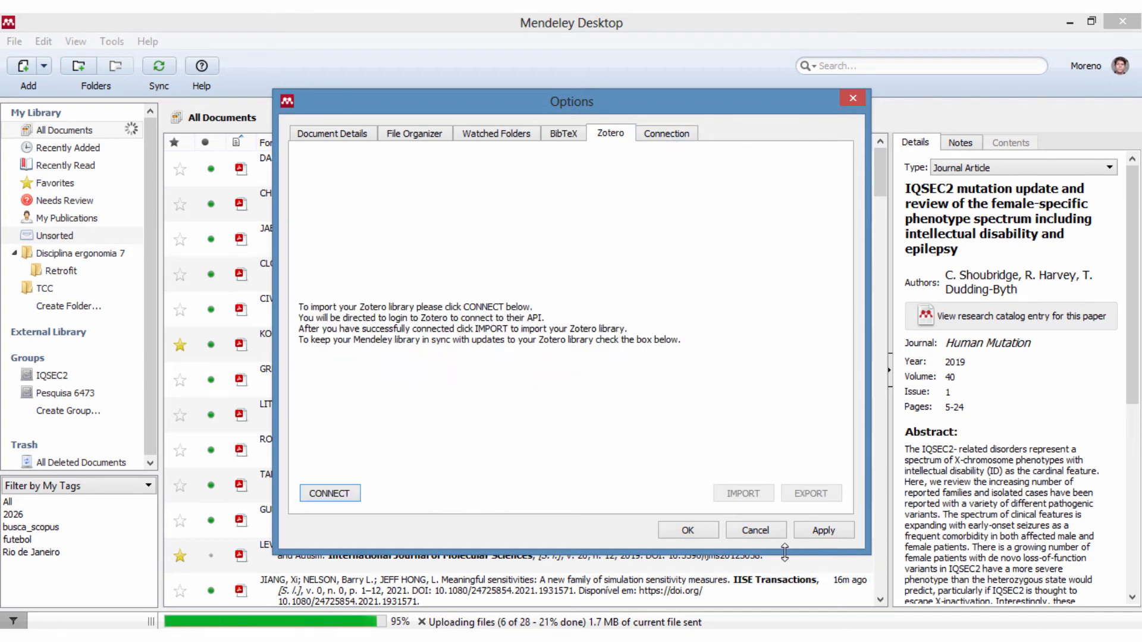
pyautogui.click(755, 530)
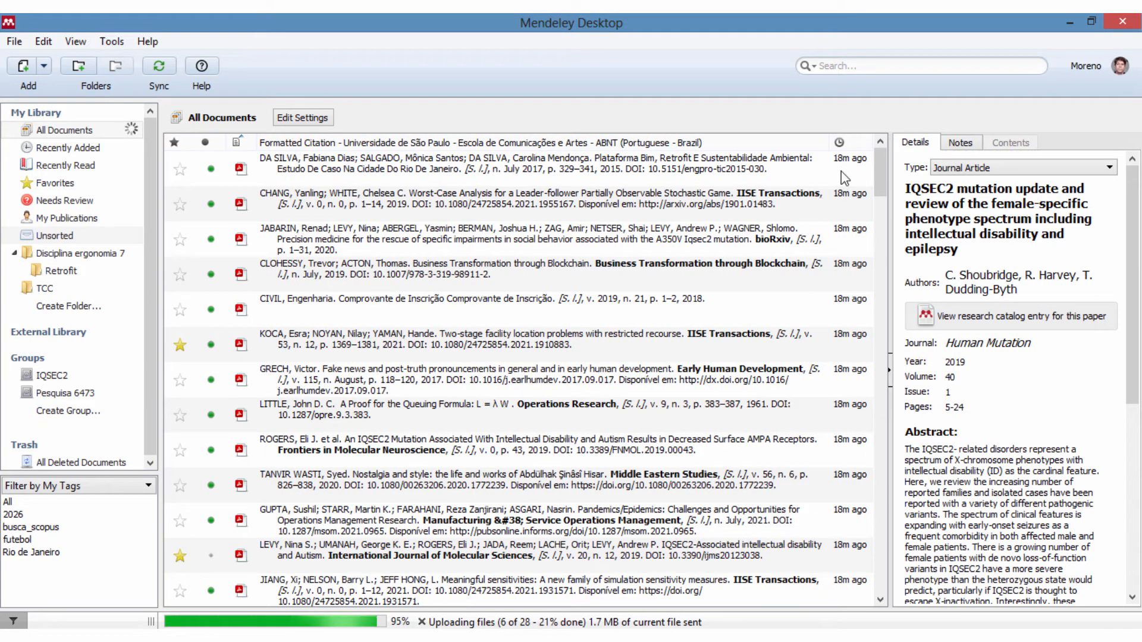
# - Switch to Firefox and look over the Mendeley Reference Manager and Web Importer product pages
pyautogui.click(352, 174)
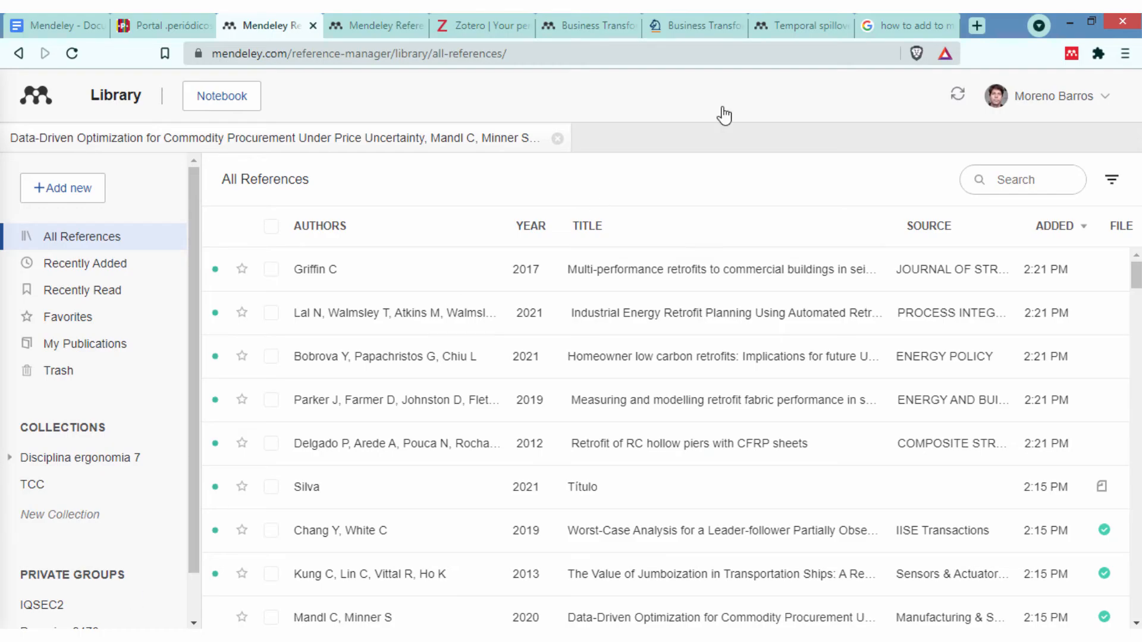
pyautogui.click(405, 28)
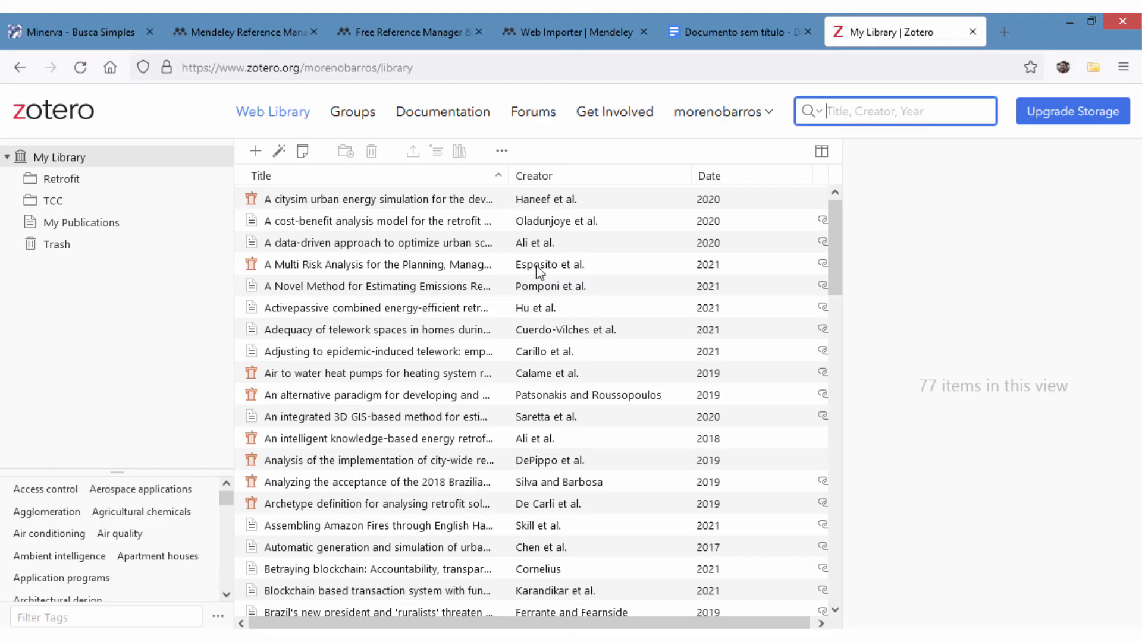
pyautogui.click(222, 30)
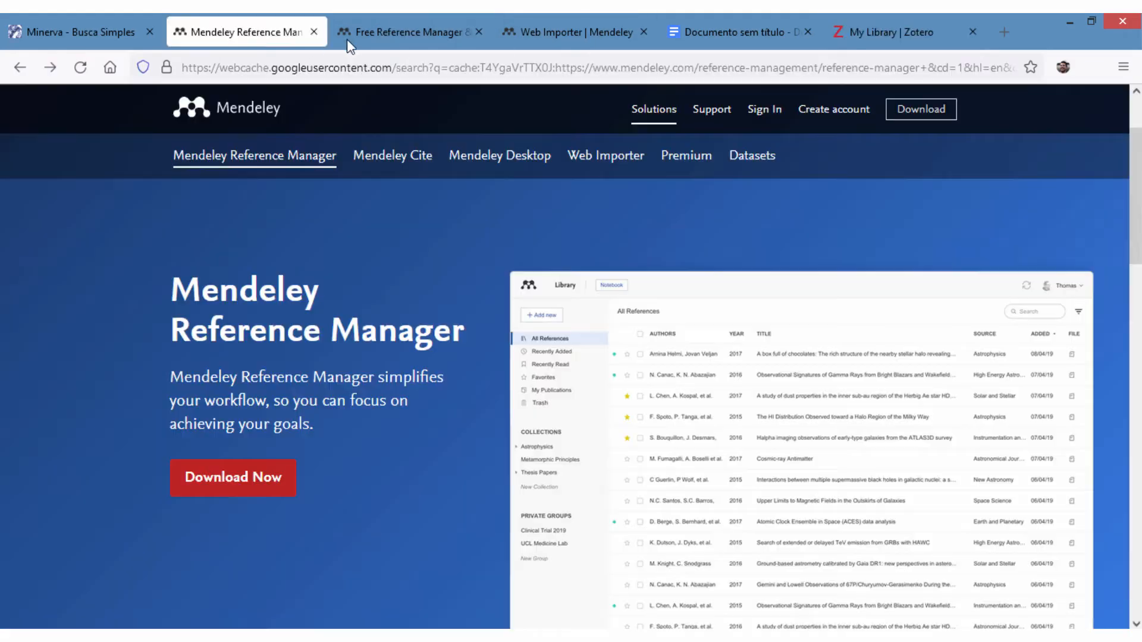
pyautogui.click(359, 40)
pyautogui.click(509, 41)
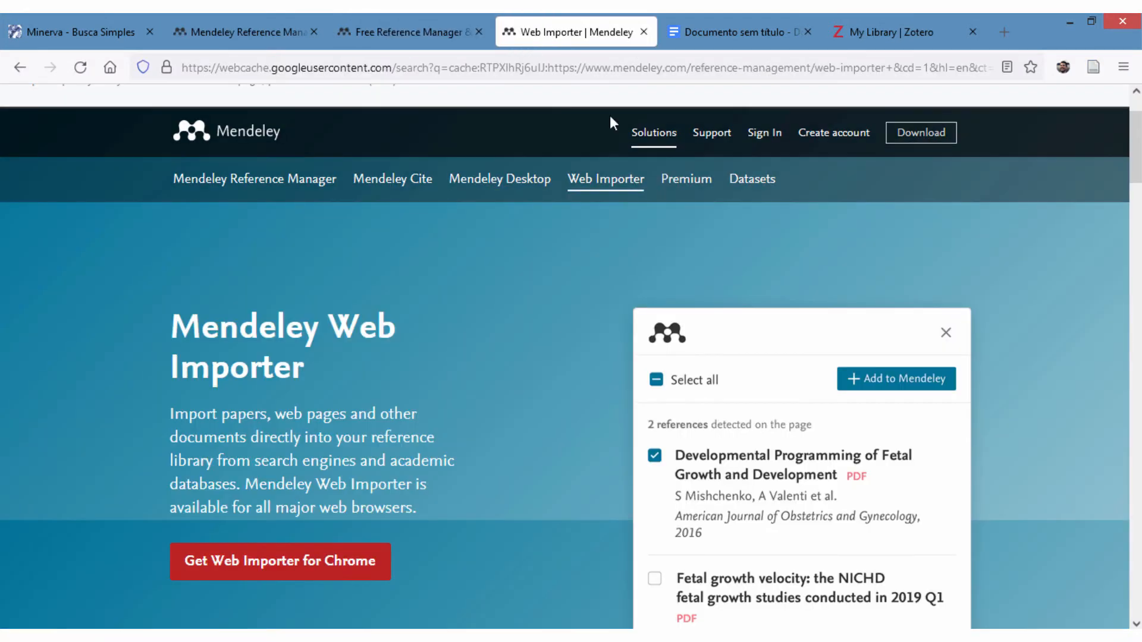
pyautogui.scroll(-2, 446, 315)
pyautogui.scroll(2, 441, 348)
pyautogui.scroll(-1, 571, 243)
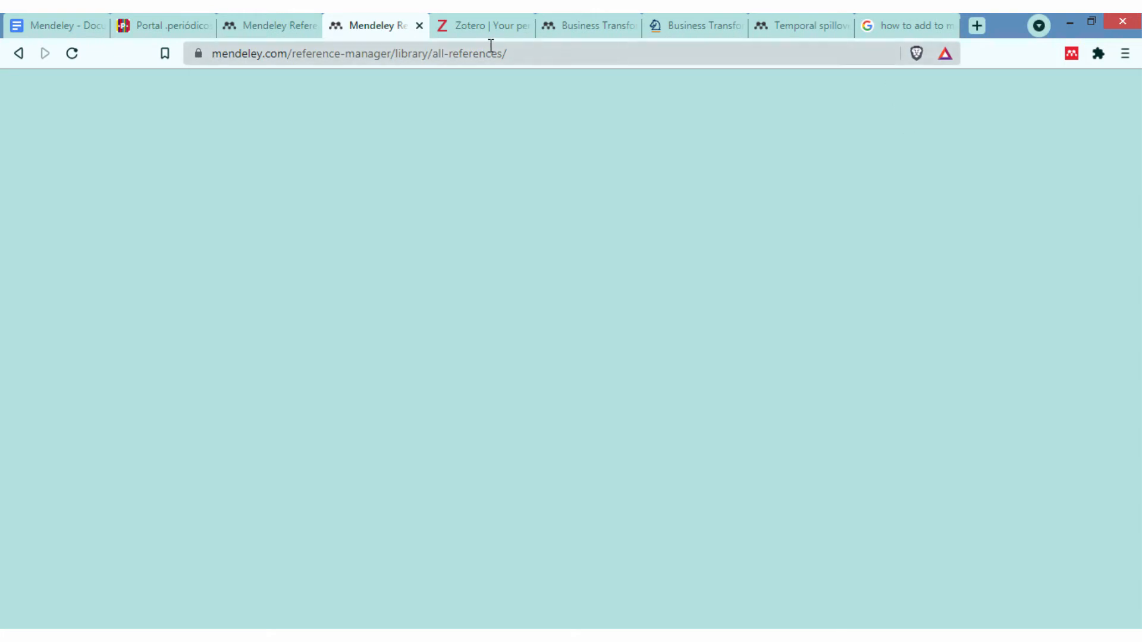
# - Load the SpringerLink article "Barriers to intermodal freight diversion: a total logistics cost approach" in the Springer book's tab
pyautogui.click(491, 46)
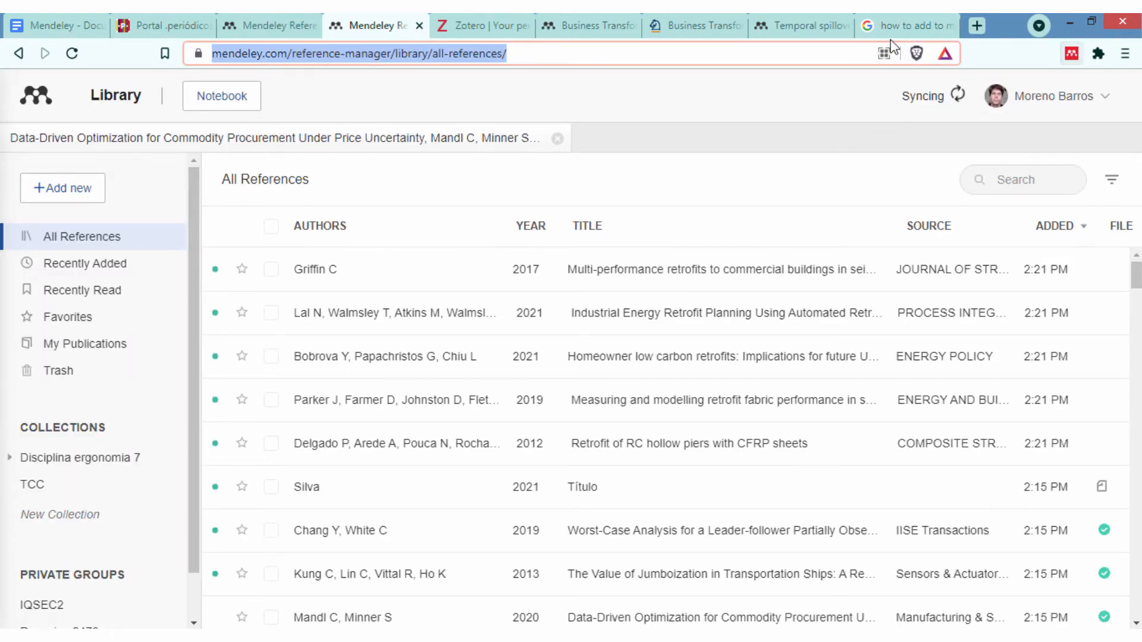
pyautogui.click(686, 26)
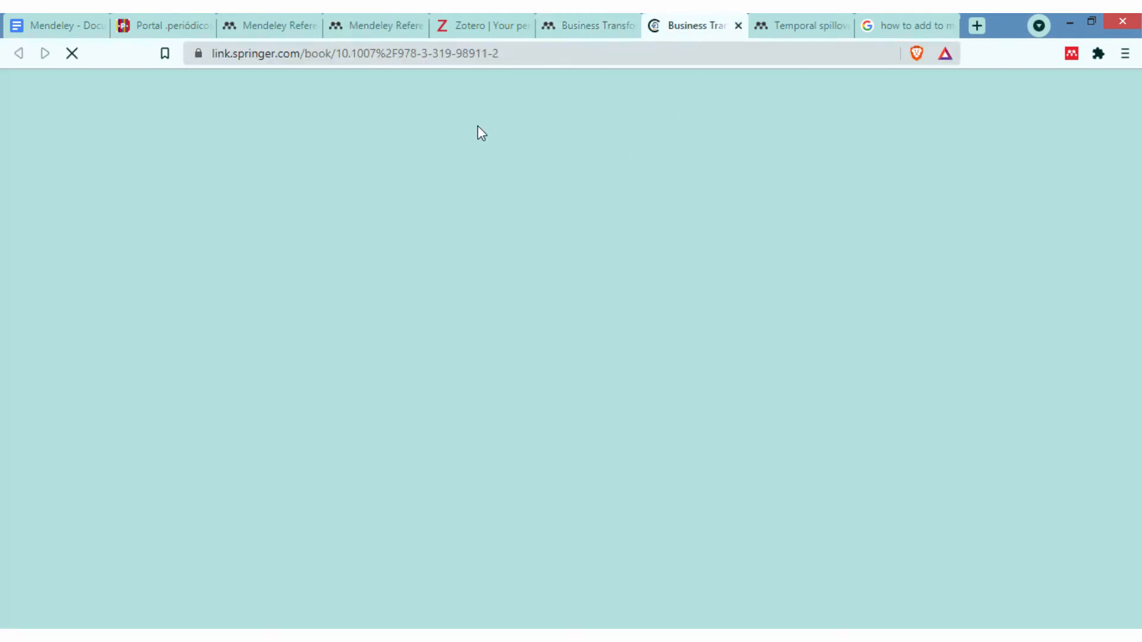
pyautogui.click(676, 46)
pyautogui.write('doi')
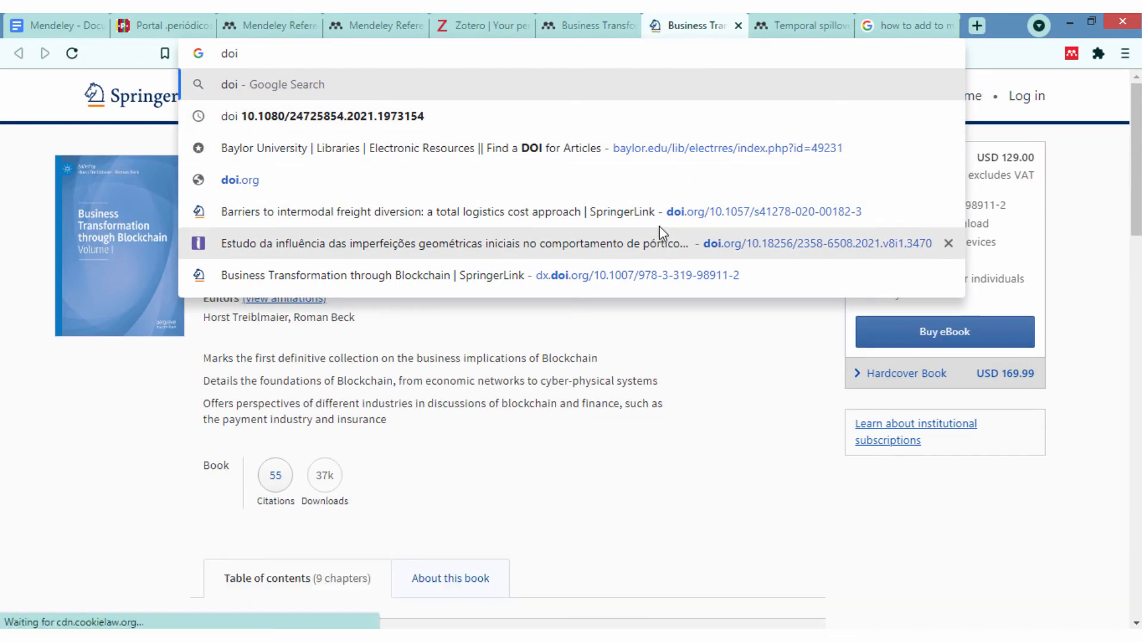
pyautogui.click(664, 217)
# - Load g1.globo.com in the Mendeley catalogue page's tab and open the article "Preço médio da gasolina sobe pela 8ª semana seguida nos postos, mostra ANP"
pyautogui.click(794, 24)
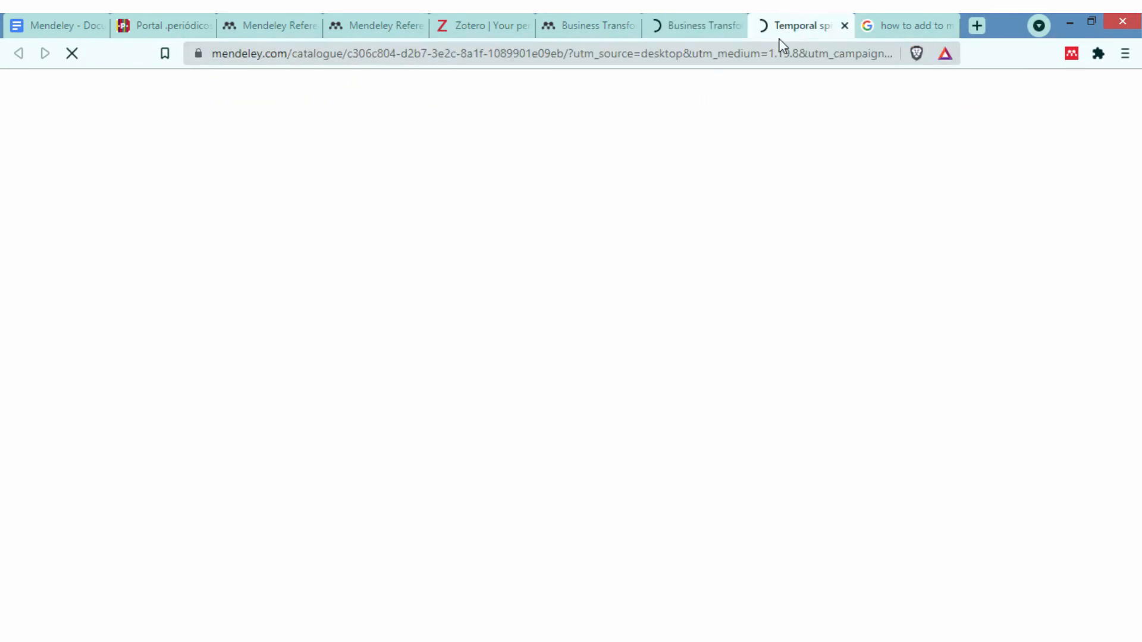
pyautogui.click(771, 52)
pyautogui.write('g1')
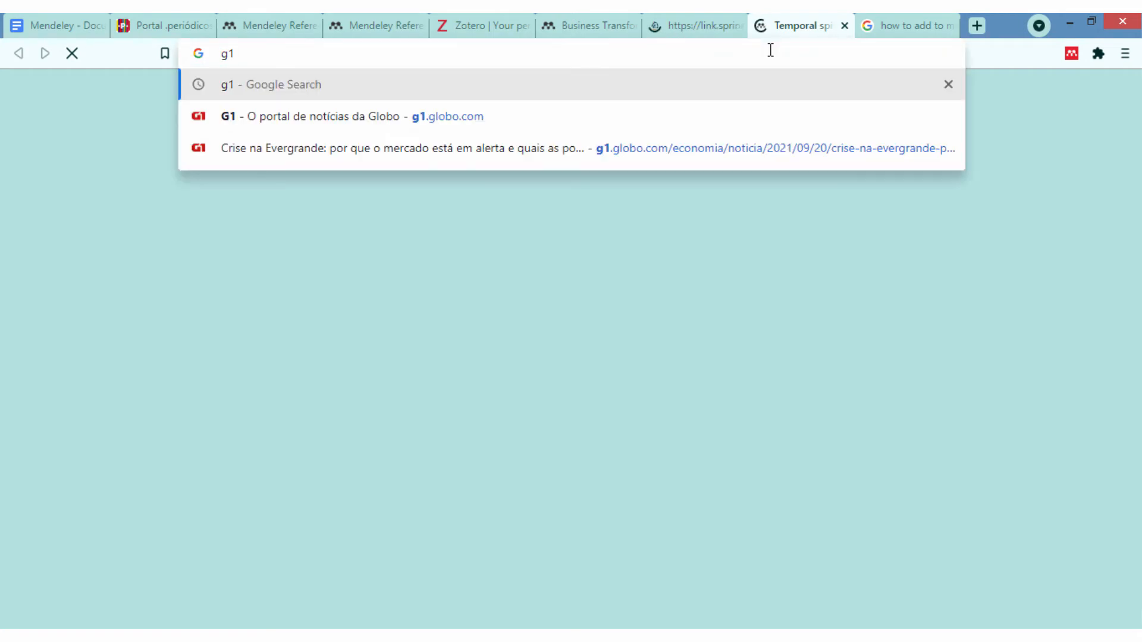
pyautogui.click(373, 118)
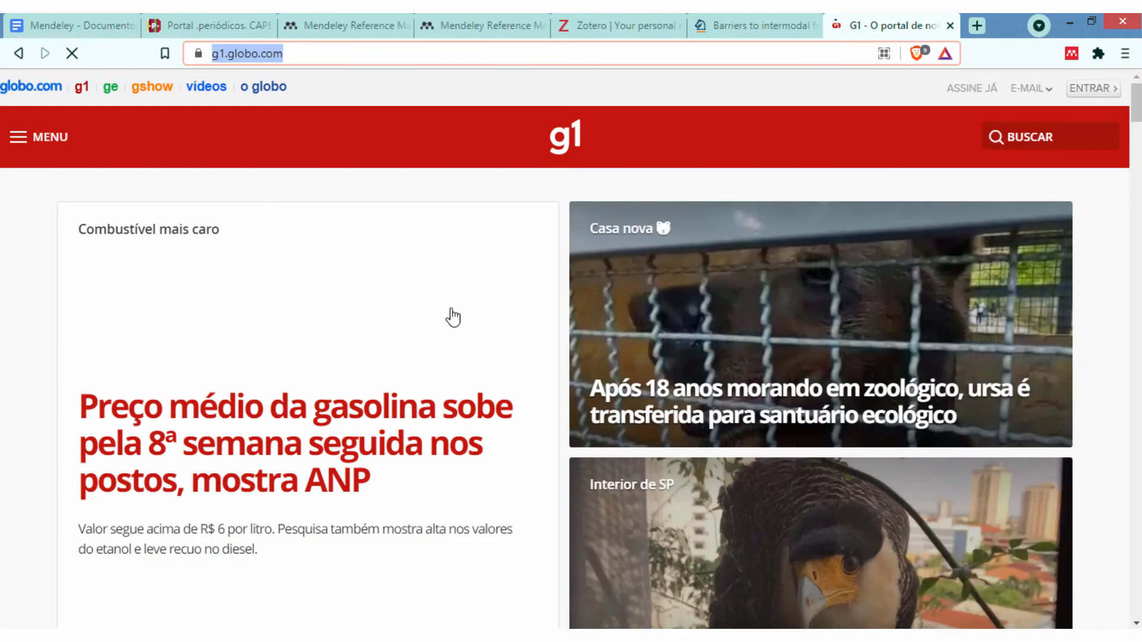
pyautogui.scroll(-4, 422, 306)
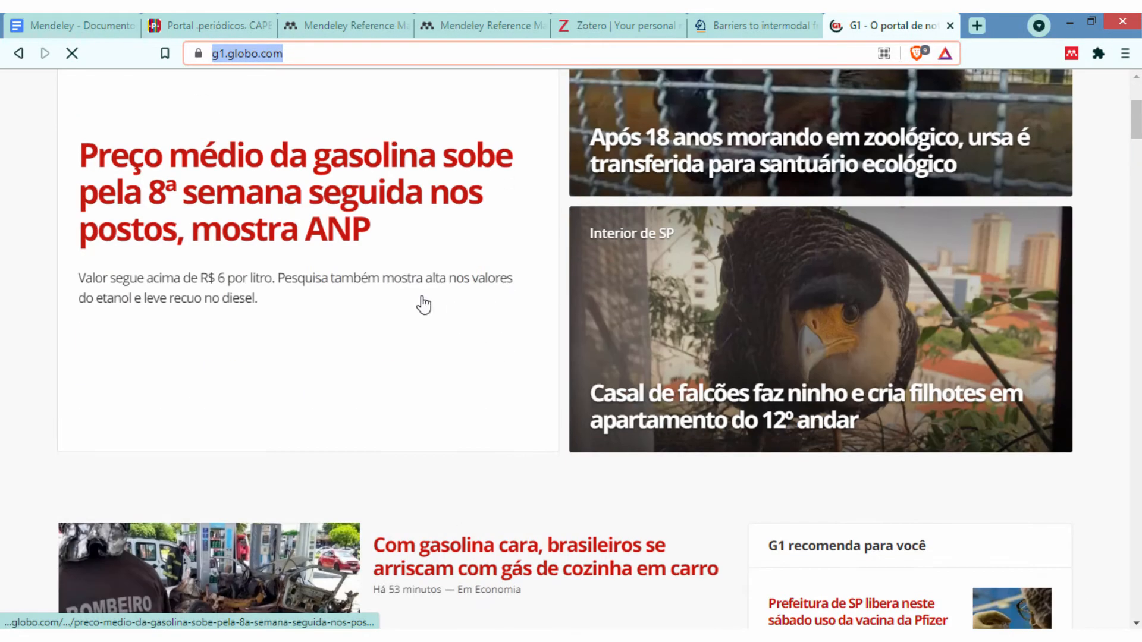
pyautogui.scroll(2, 386, 376)
pyautogui.scroll(-3, 386, 377)
pyautogui.scroll(4, 357, 390)
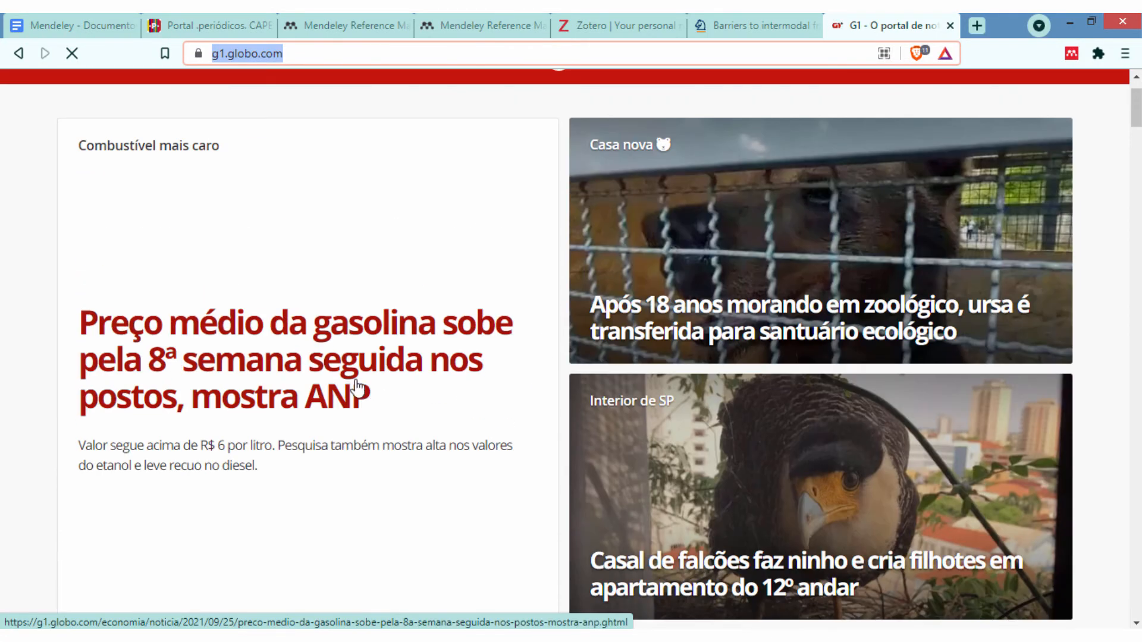
pyautogui.click(296, 337)
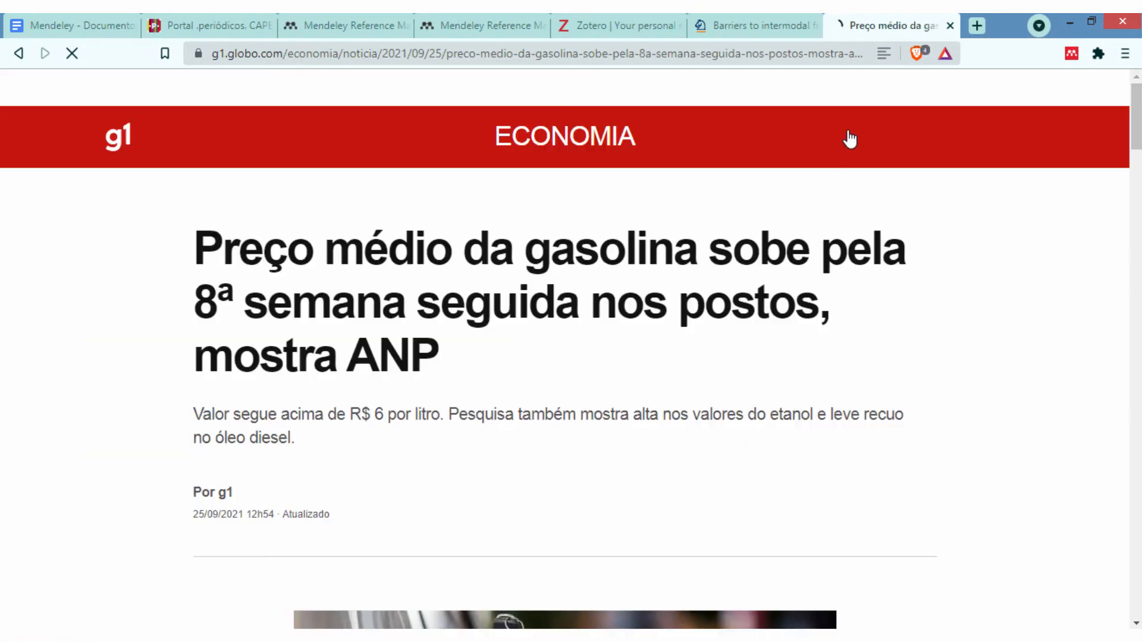
# - Skim the g1 gasoline price article and add its detected reference to My Library with the Mendeley Web Importer
pyautogui.scroll(-20, 364, 279)
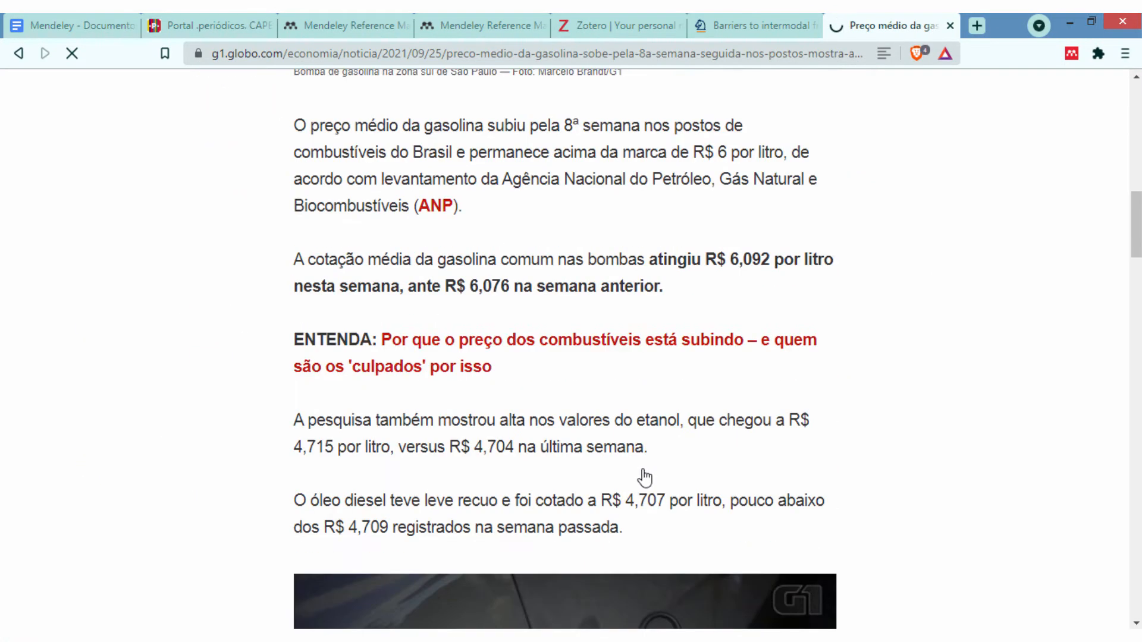
pyautogui.scroll(20, 846, 403)
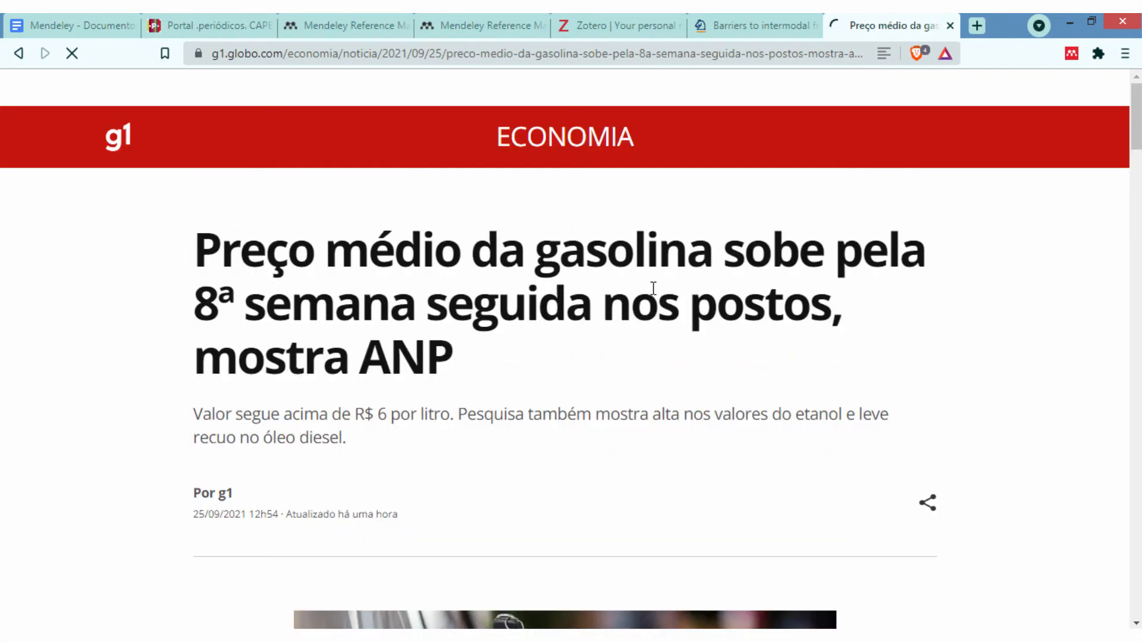
pyautogui.scroll(-20, 475, 288)
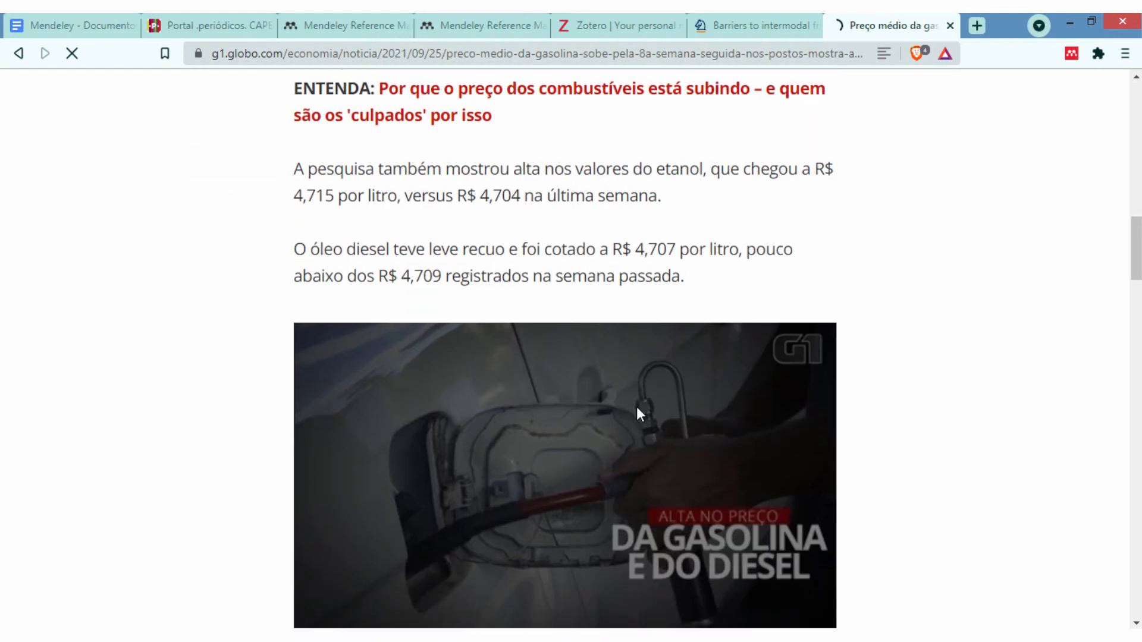
pyautogui.scroll(20, 683, 428)
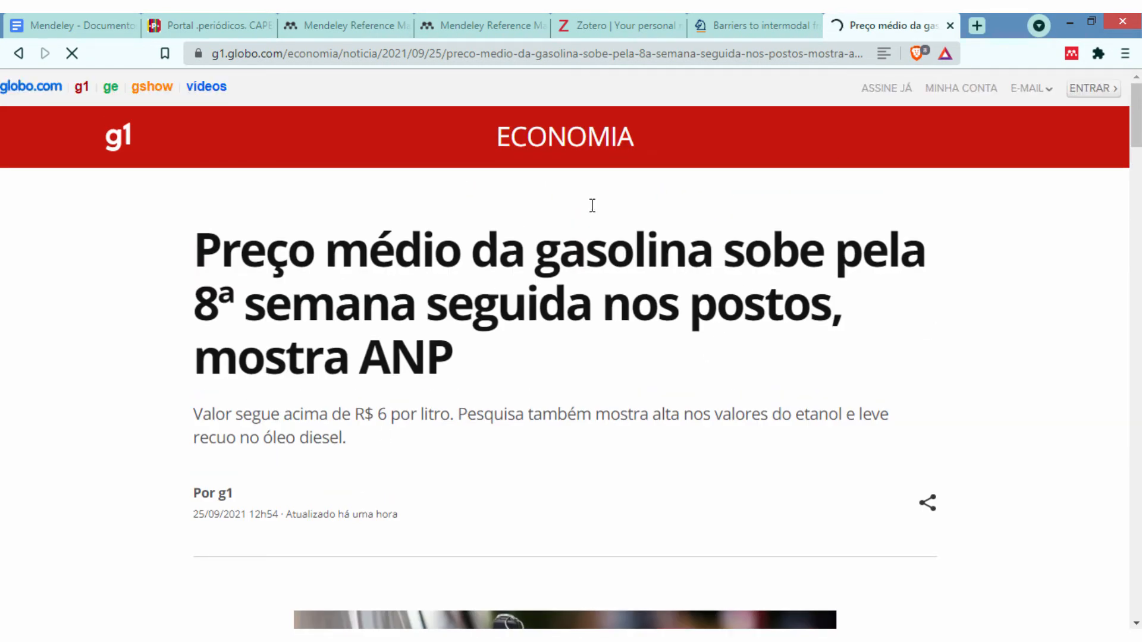
pyautogui.click(1071, 55)
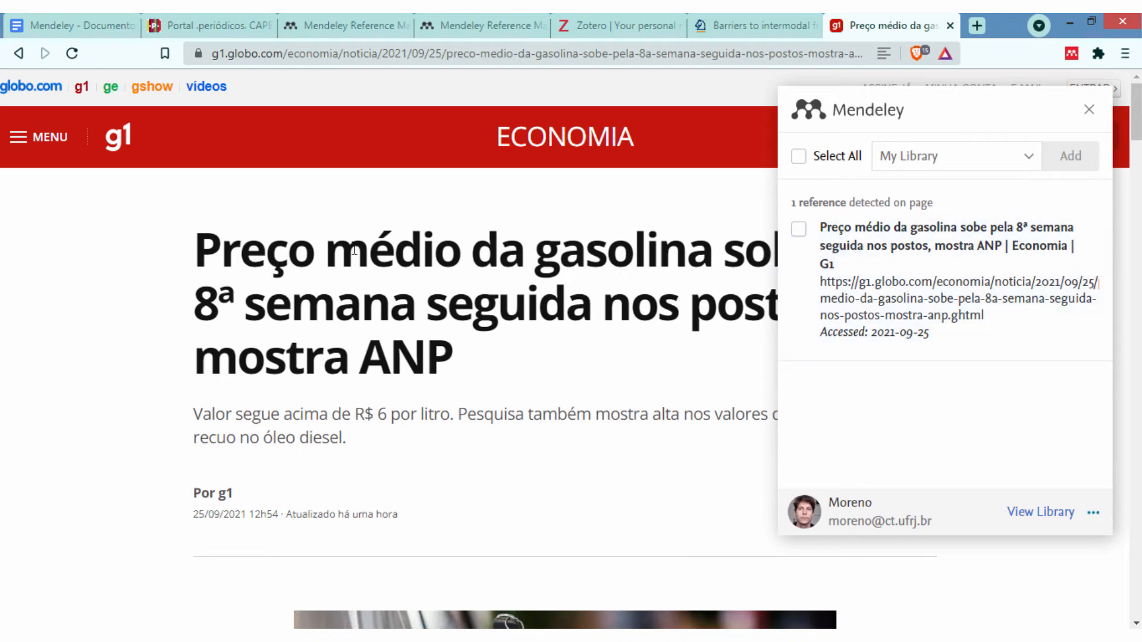
pyautogui.click(798, 230)
pyautogui.click(1027, 161)
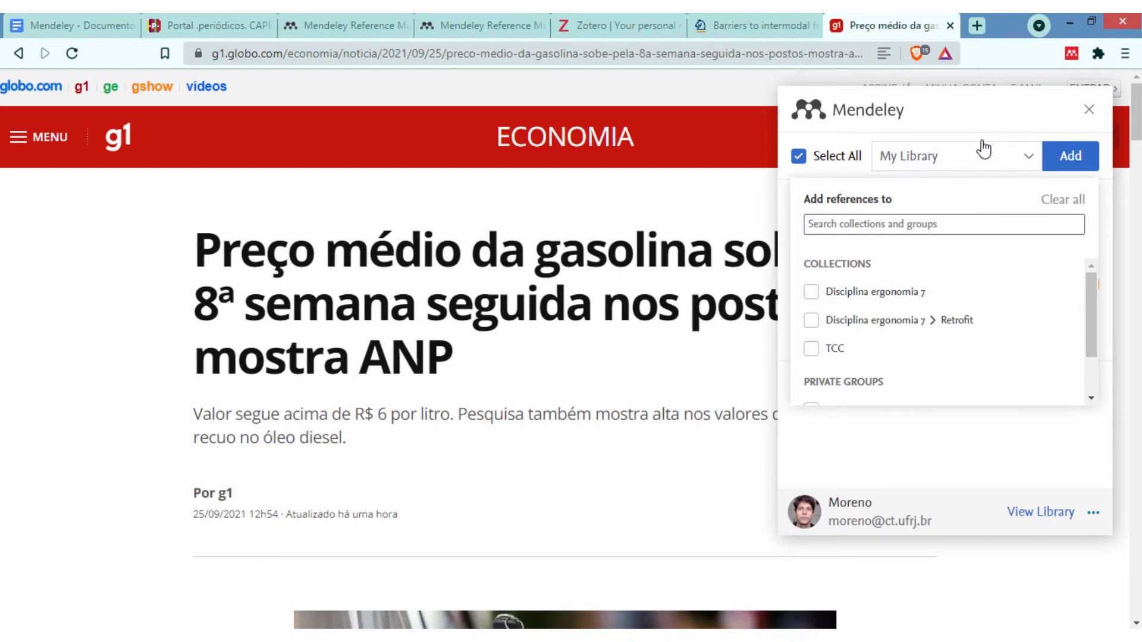
pyautogui.click(1069, 157)
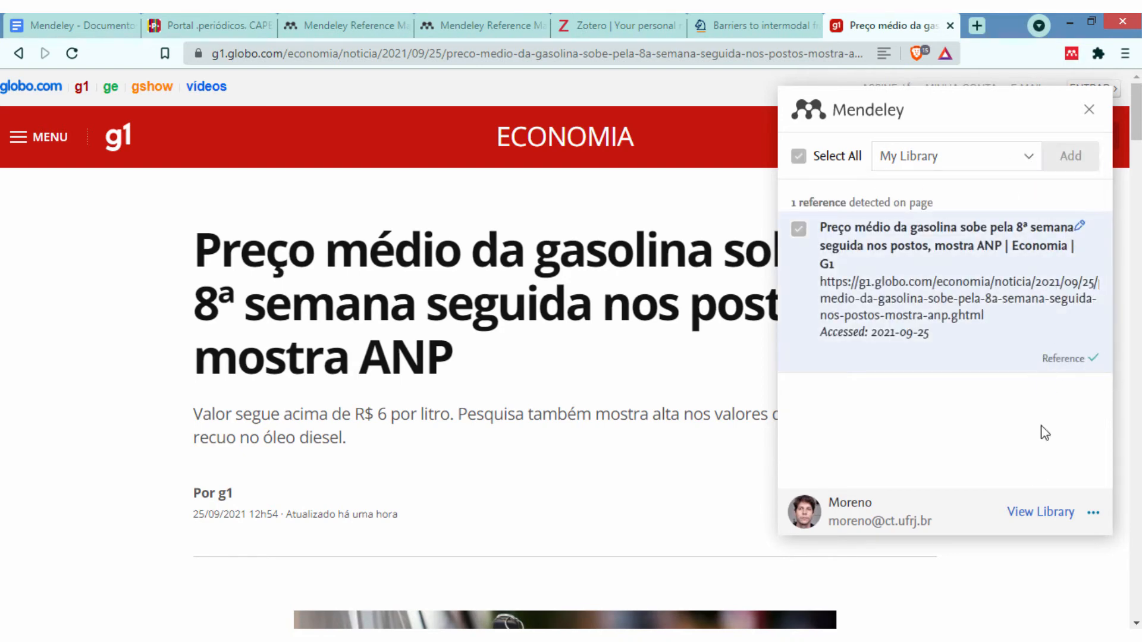
# - Open the Mendeley web library from the importer, examine the imported g1 web page's reference details, and close them
pyautogui.click(1044, 514)
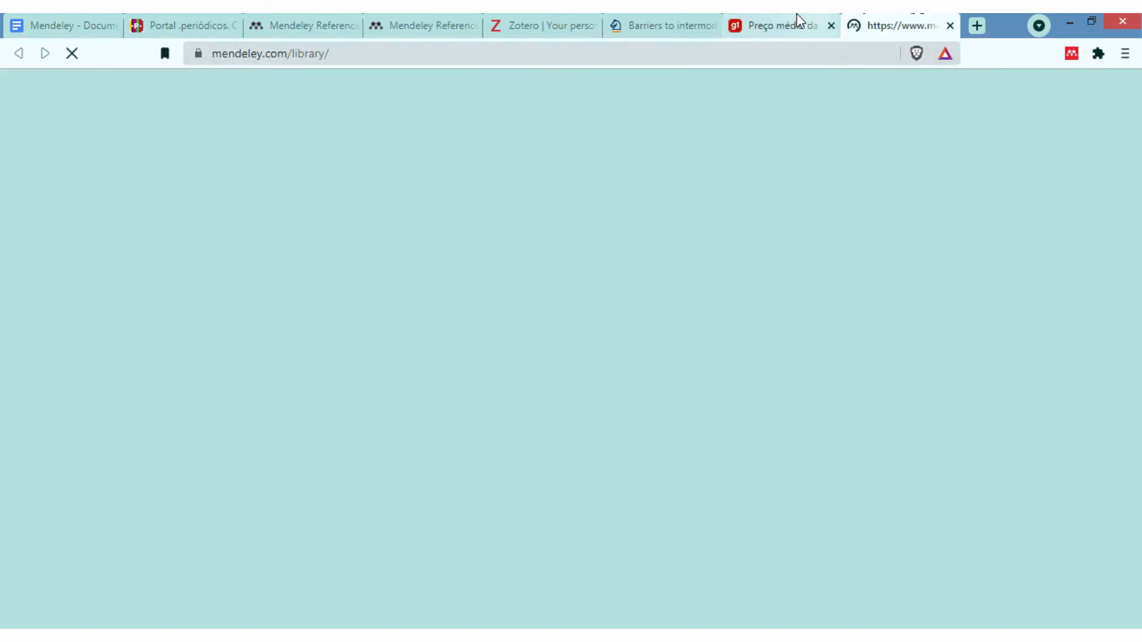
pyautogui.click(796, 25)
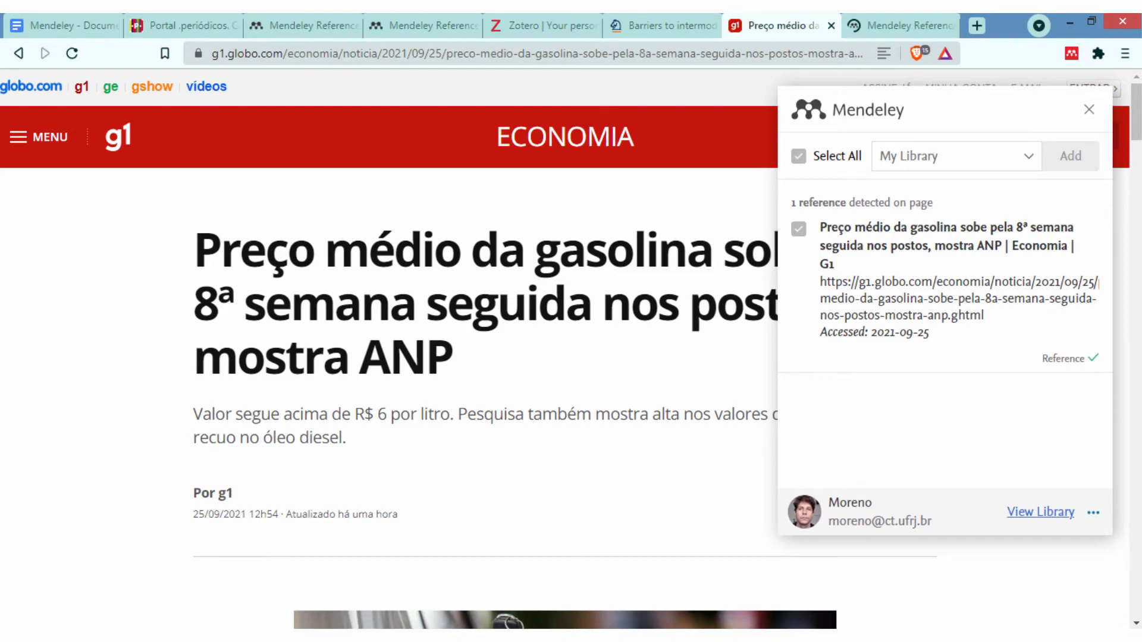
pyautogui.click(878, 28)
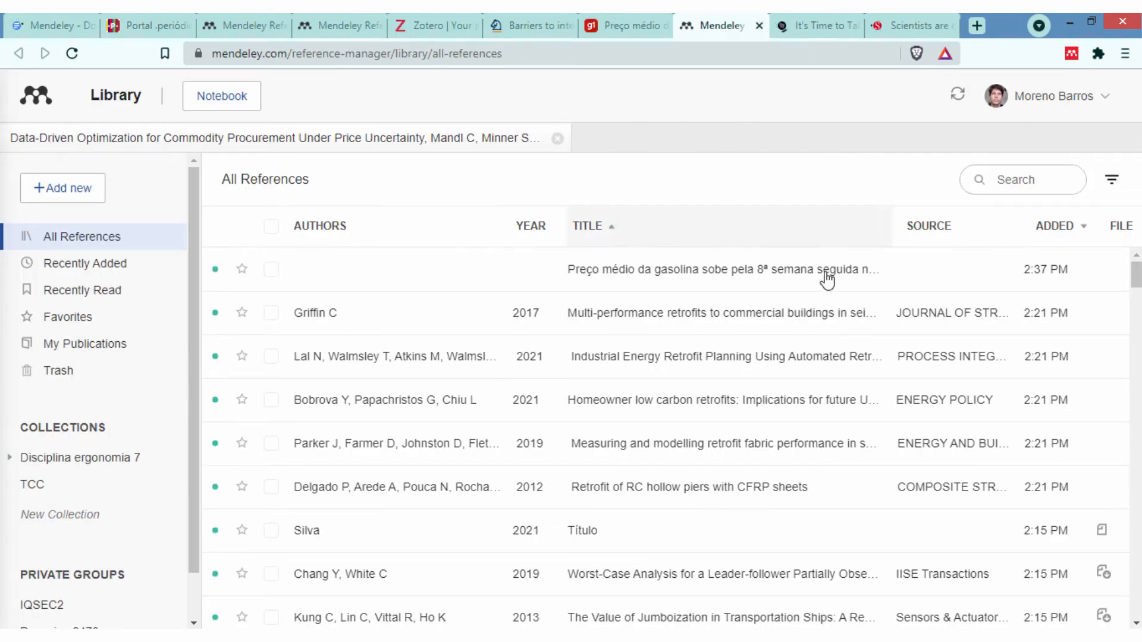
pyautogui.click(676, 279)
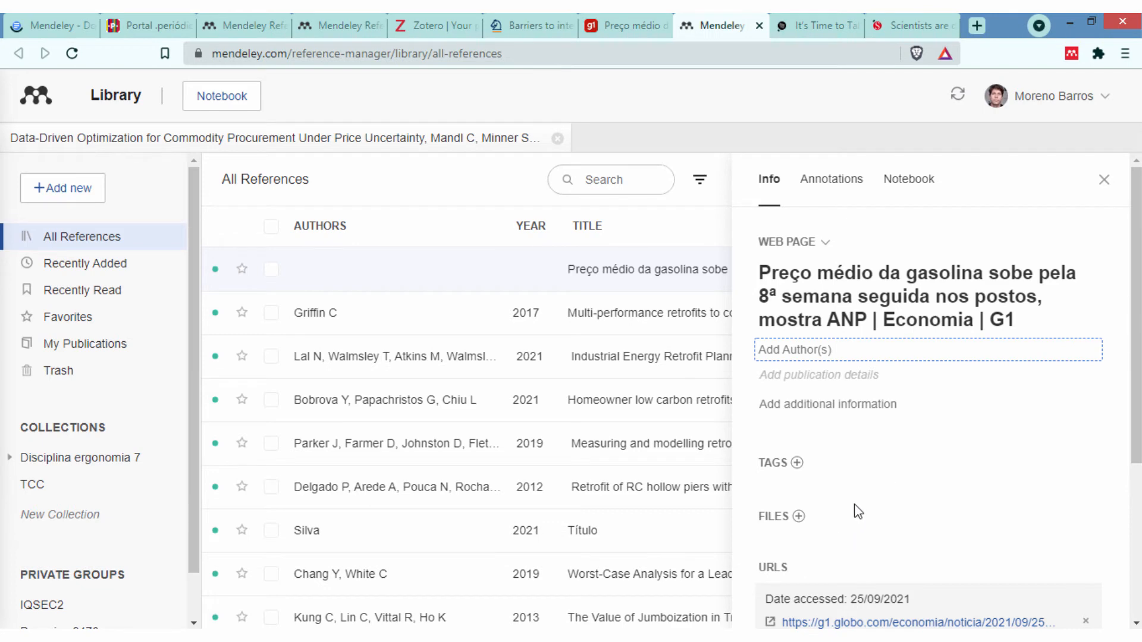
pyautogui.scroll(-3, 847, 326)
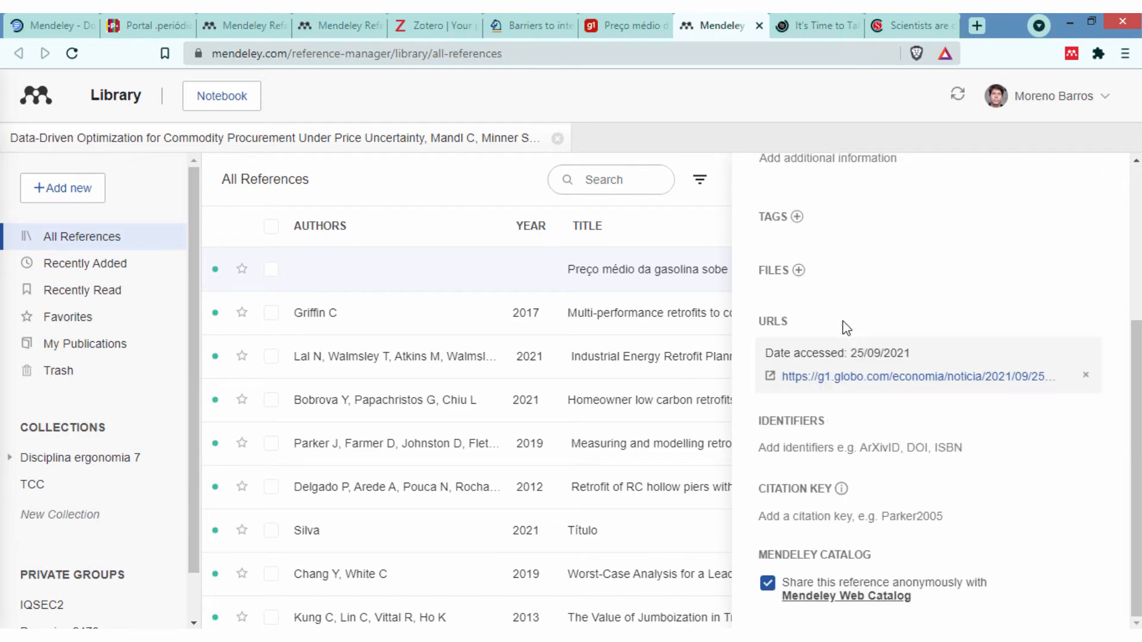
pyautogui.scroll(3, 841, 377)
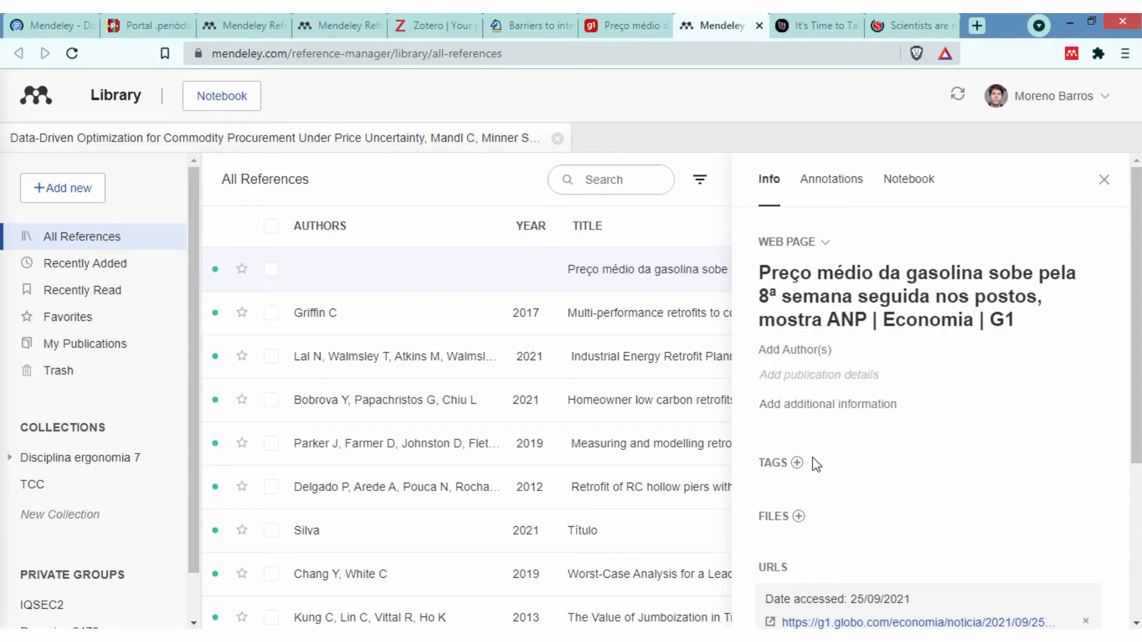
pyautogui.click(1105, 181)
# - Look over the WIRED article "It's Time to Talk About Covid-19 and Surfaces Again"
pyautogui.click(803, 25)
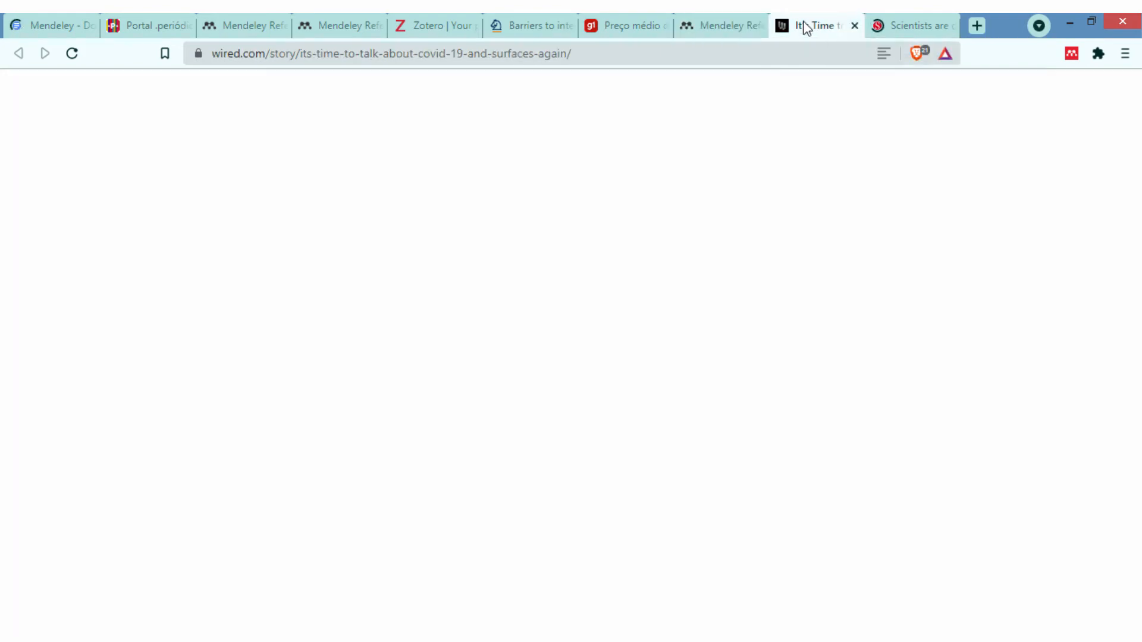
pyautogui.scroll(-3, 376, 428)
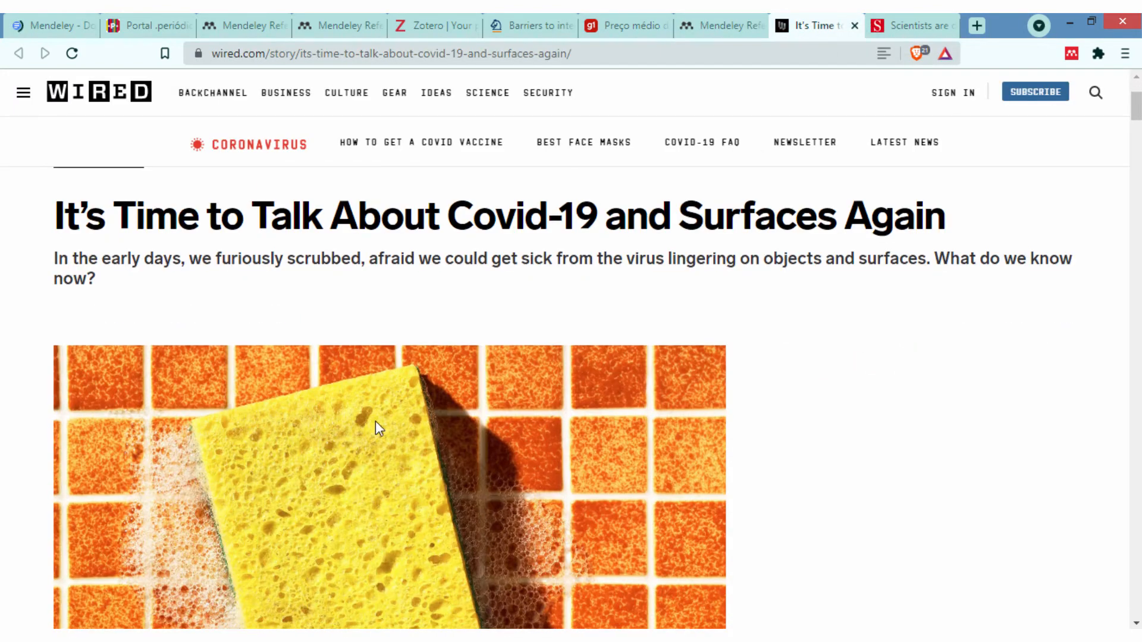
pyautogui.scroll(3, 374, 258)
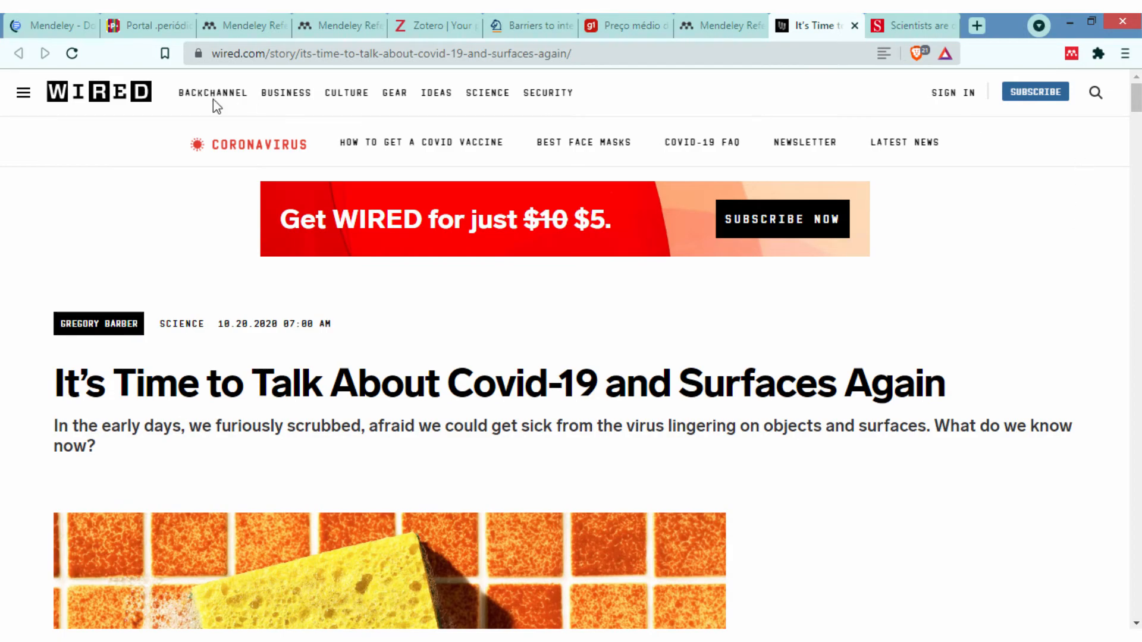
pyautogui.scroll(-13, 305, 318)
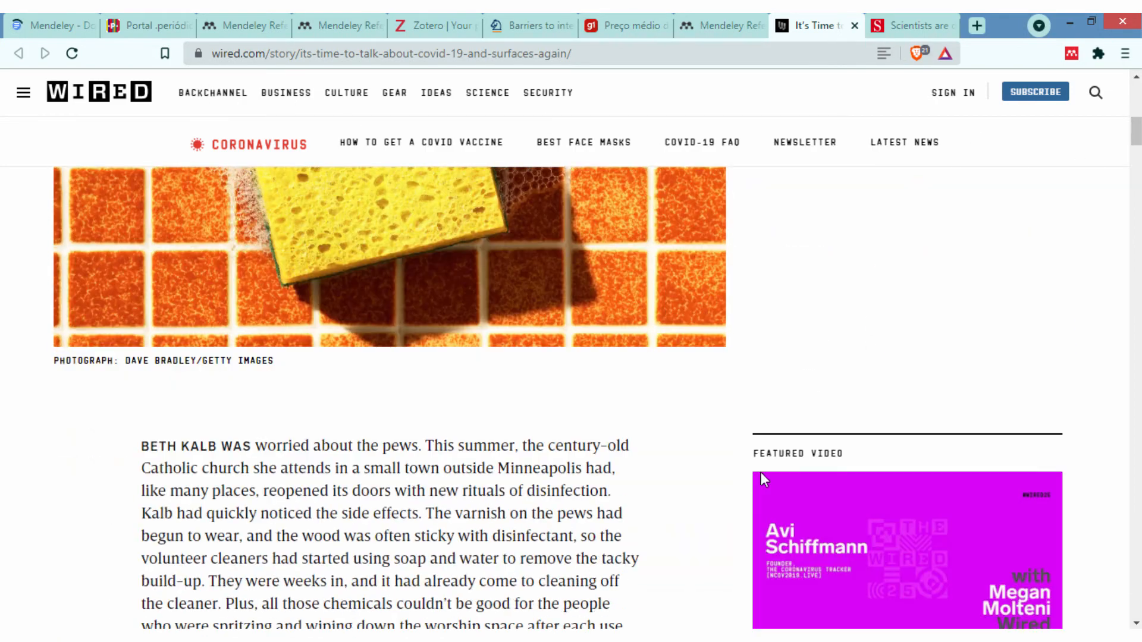
pyautogui.scroll(-20, 402, 444)
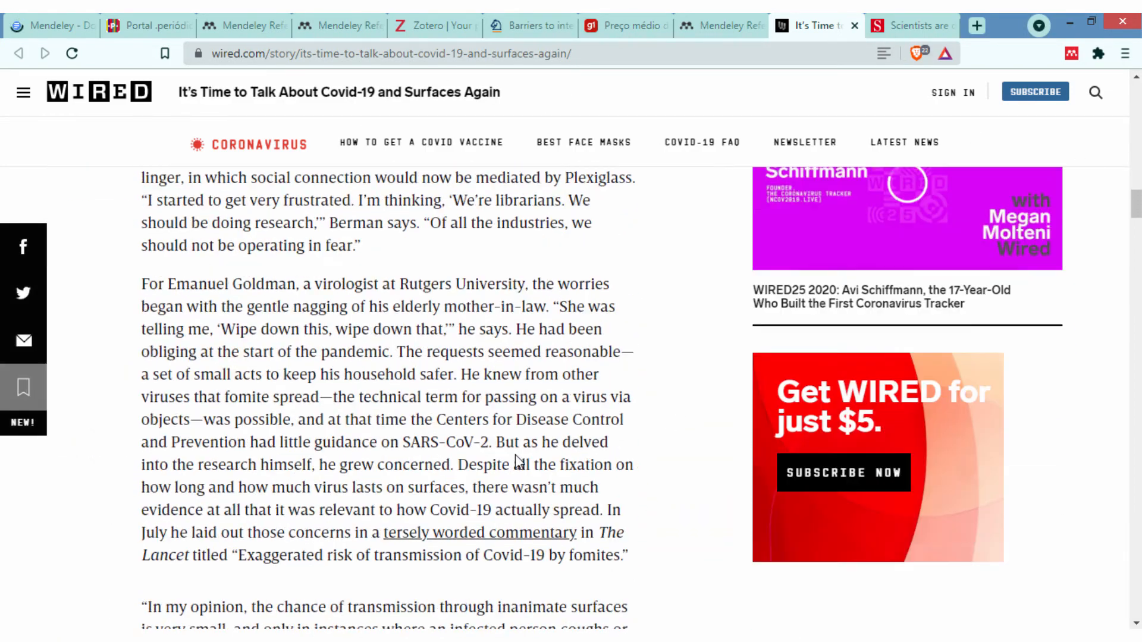
pyautogui.scroll(15, 531, 436)
pyautogui.scroll(15, 528, 433)
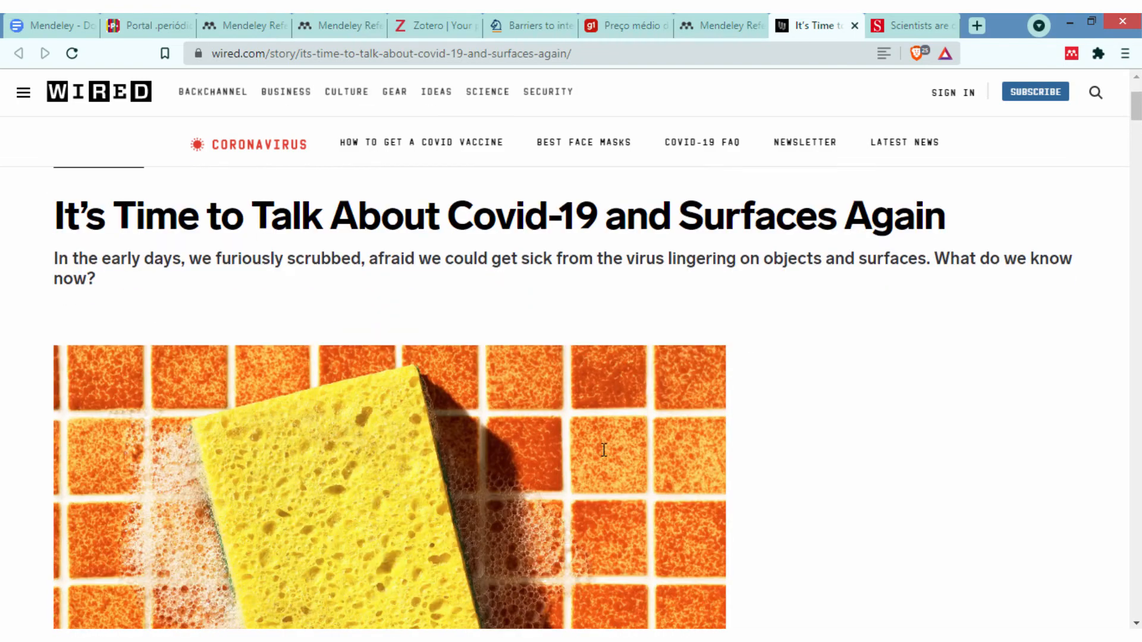
pyautogui.scroll(-12, 545, 317)
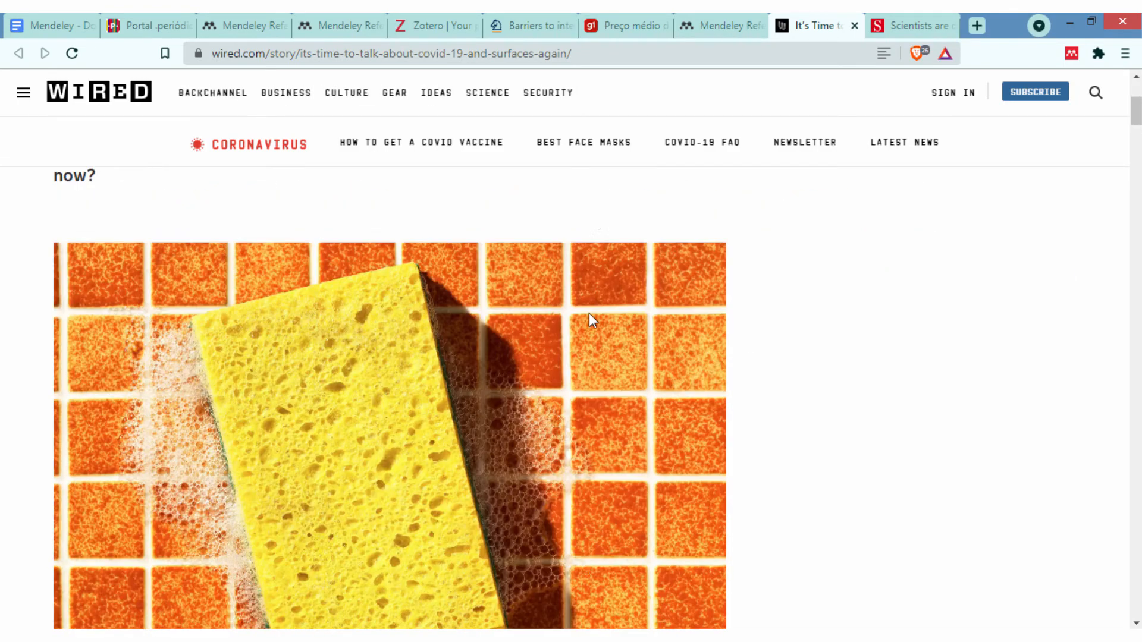
pyautogui.scroll(-5, 573, 404)
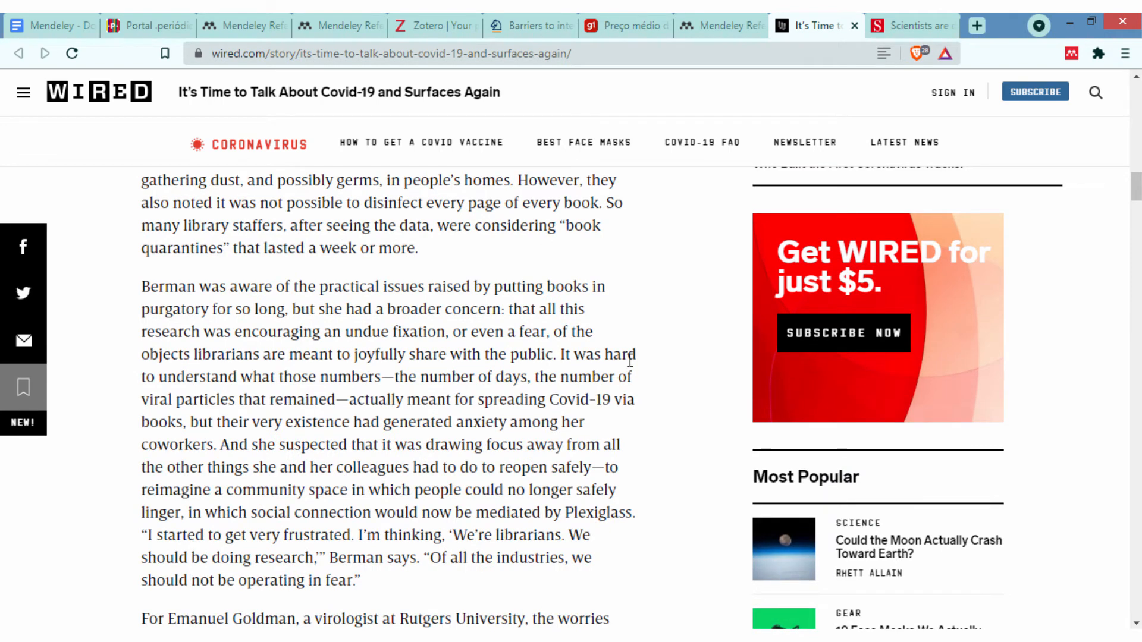
# - Detect the WIRED article's references with the Mendeley Web Importer, review the list, and select the article's own web page entry
pyautogui.click(1072, 54)
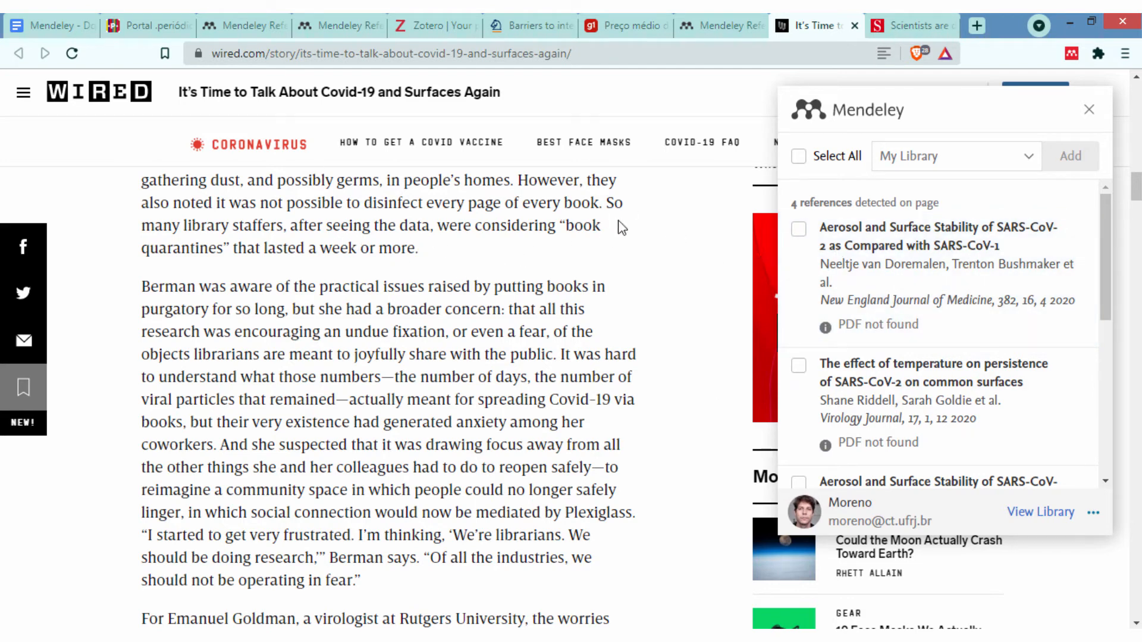
pyautogui.scroll(-2, 1107, 256)
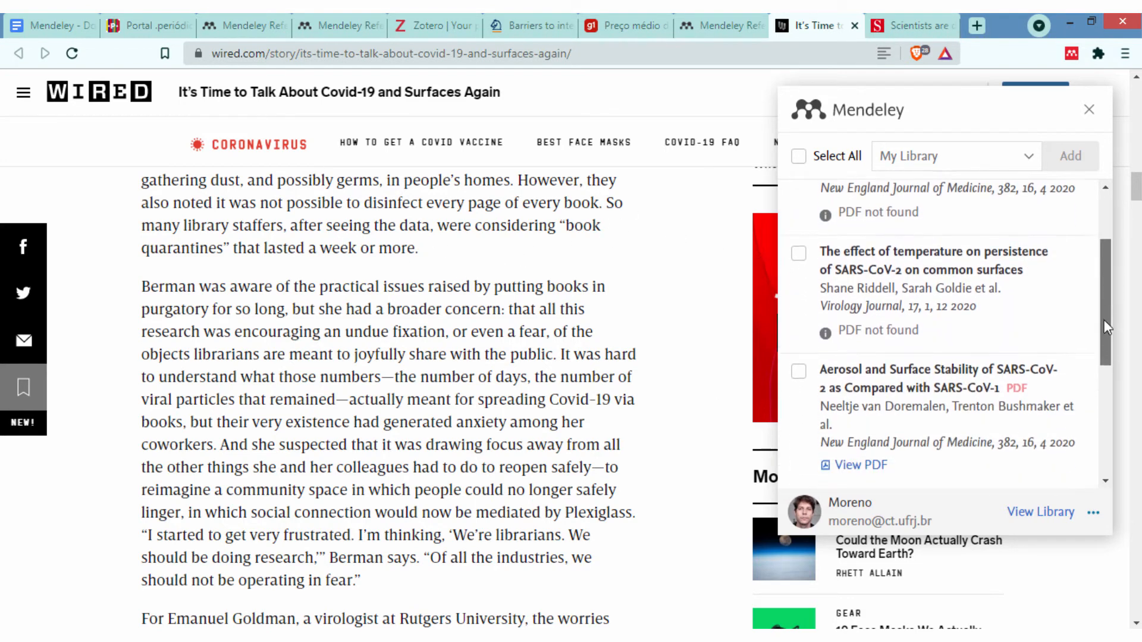
pyautogui.moveTo(1105, 321); pyautogui.dragTo(1103, 426)
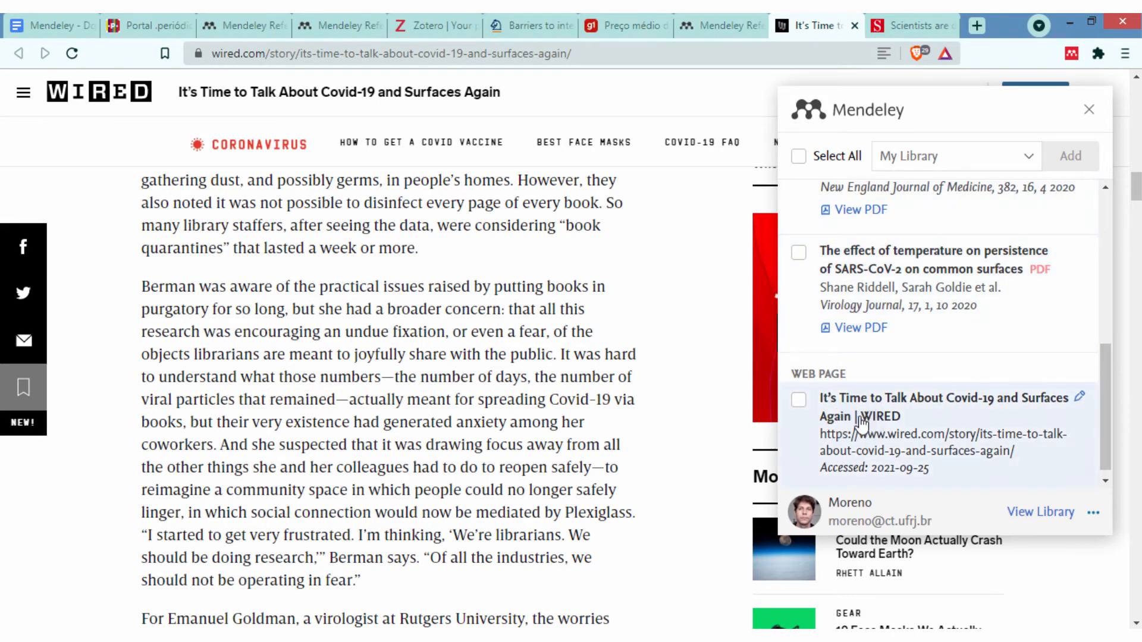
pyautogui.click(798, 399)
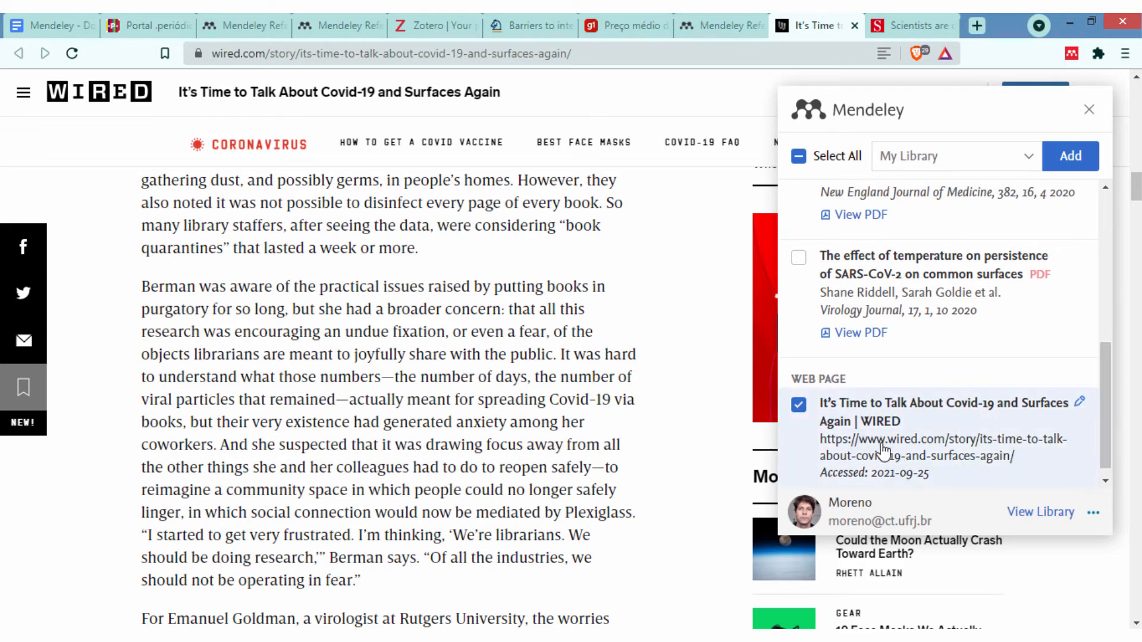
# - Select the remaining four detected references from the WIRED article, including both with PDFs, alongside the web page entry
pyautogui.moveTo(1102, 355); pyautogui.dragTo(1105, 198)
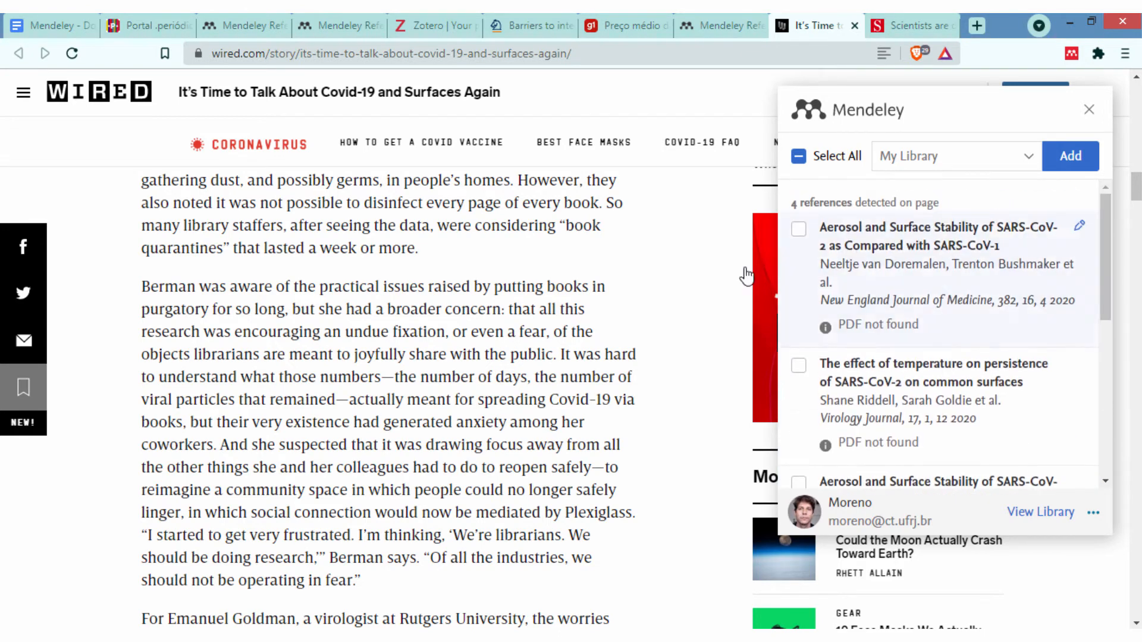
pyautogui.click(798, 229)
pyautogui.click(799, 365)
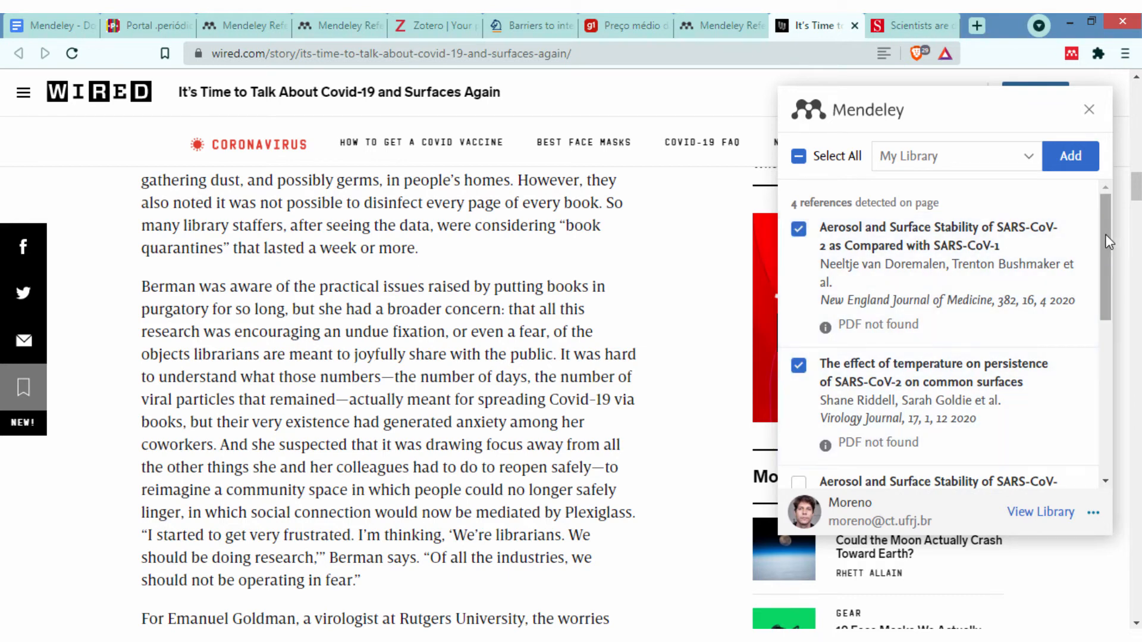
pyautogui.moveTo(1107, 242); pyautogui.dragTo(1111, 328)
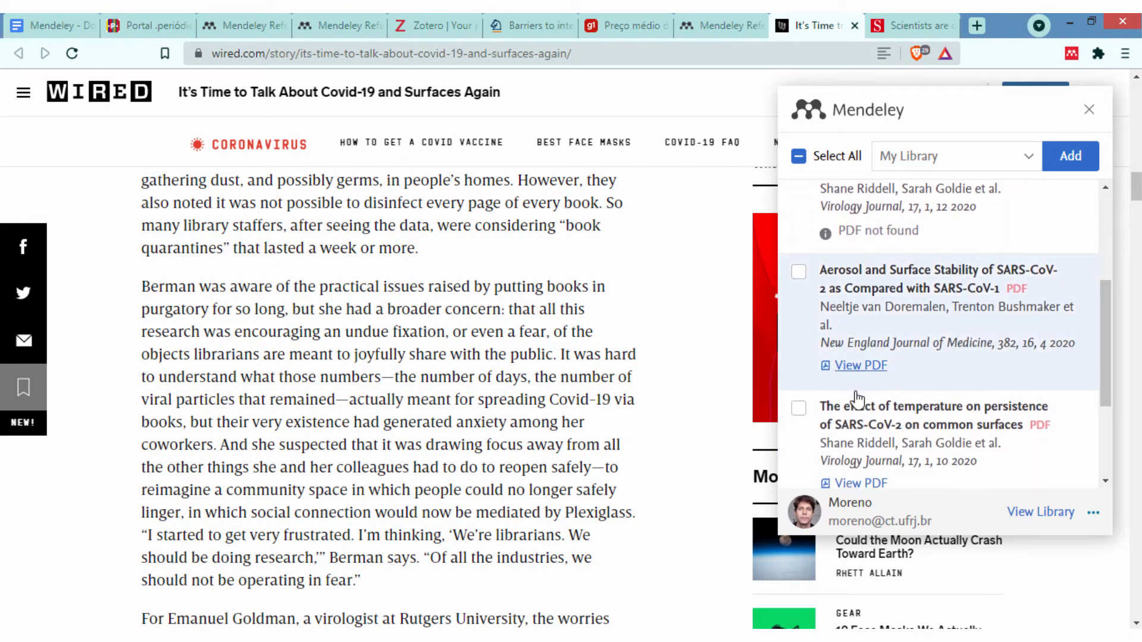
pyautogui.click(798, 408)
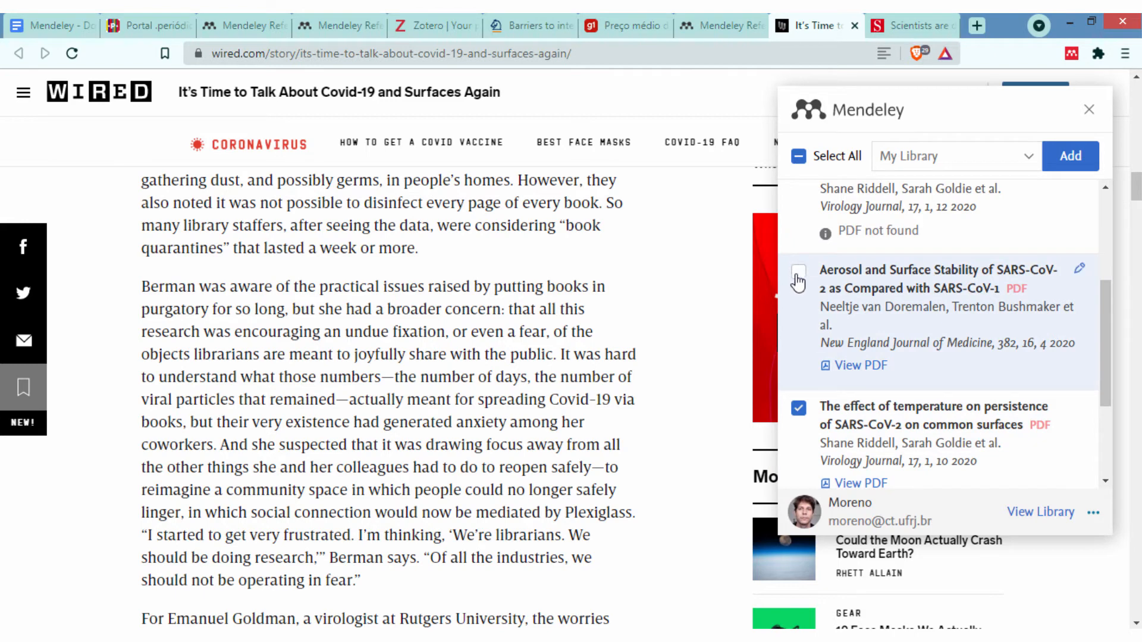
pyautogui.click(854, 356)
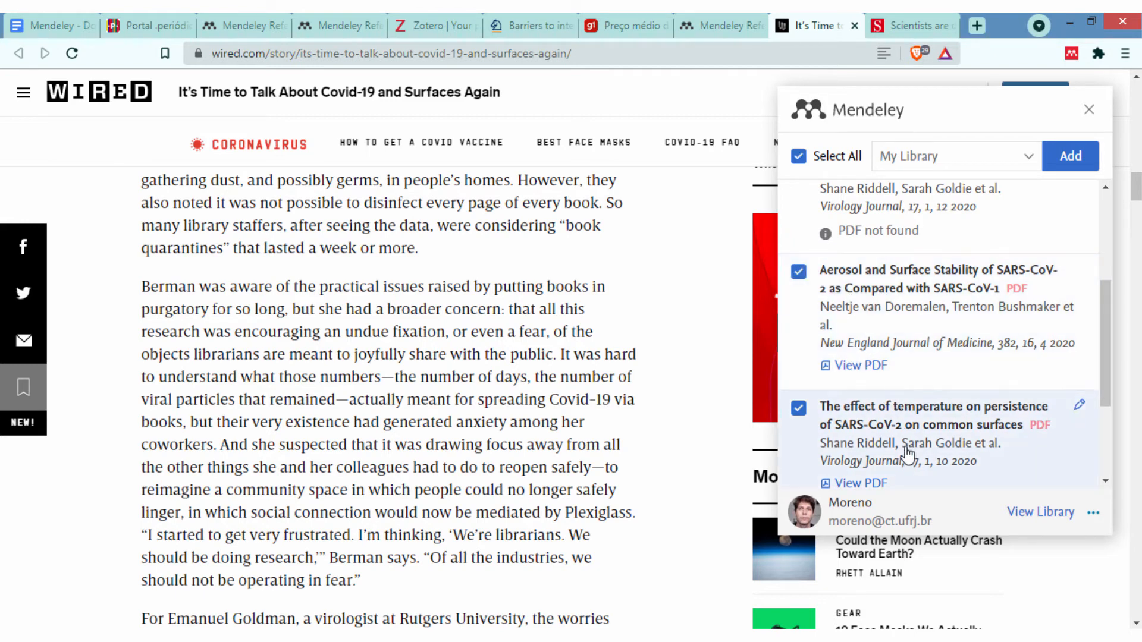
pyautogui.moveTo(1105, 303); pyautogui.dragTo(1104, 366)
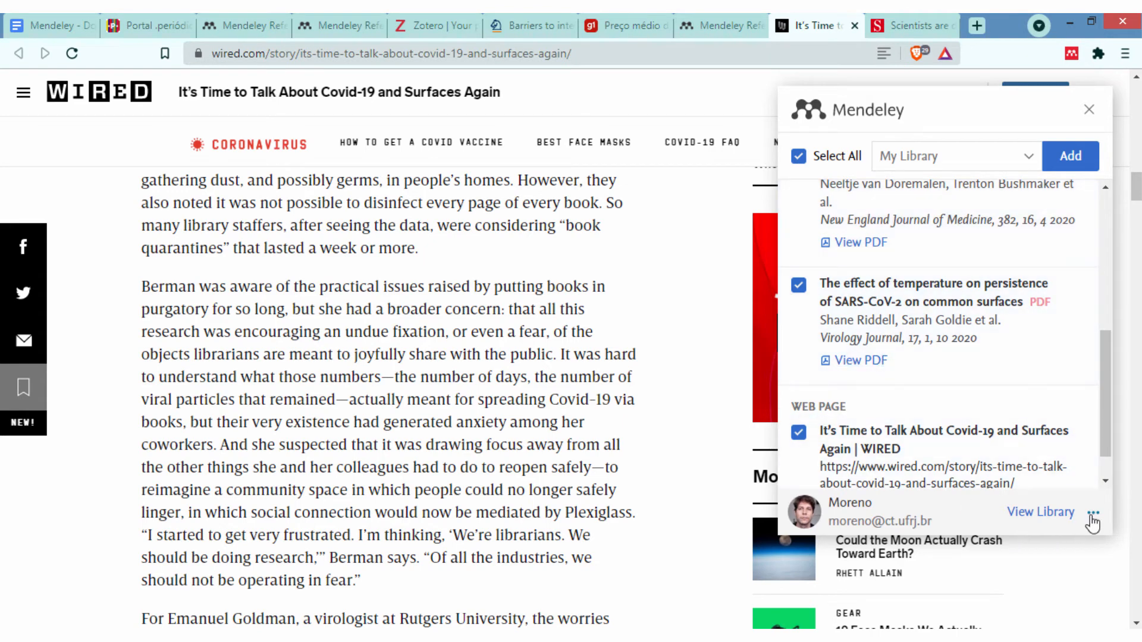
pyautogui.moveTo(1101, 390); pyautogui.dragTo(1025, 495)
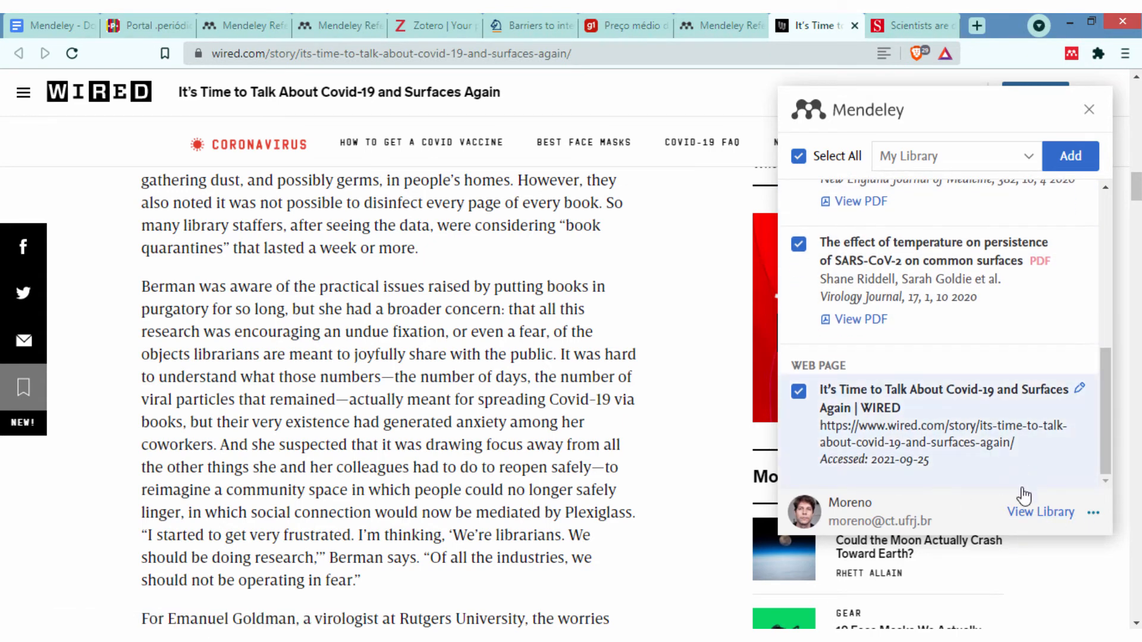
# - Review the Web Importer settings, return to the list, and add all selected references to My Library
pyautogui.click(1096, 507)
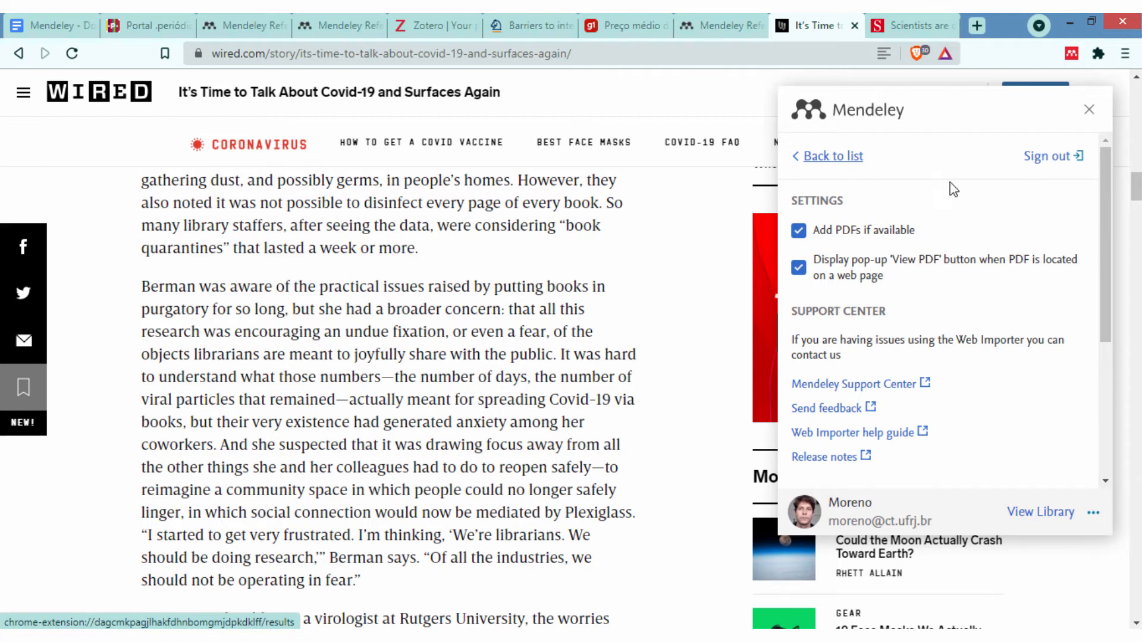
pyautogui.moveTo(1103, 255); pyautogui.dragTo(1096, 423)
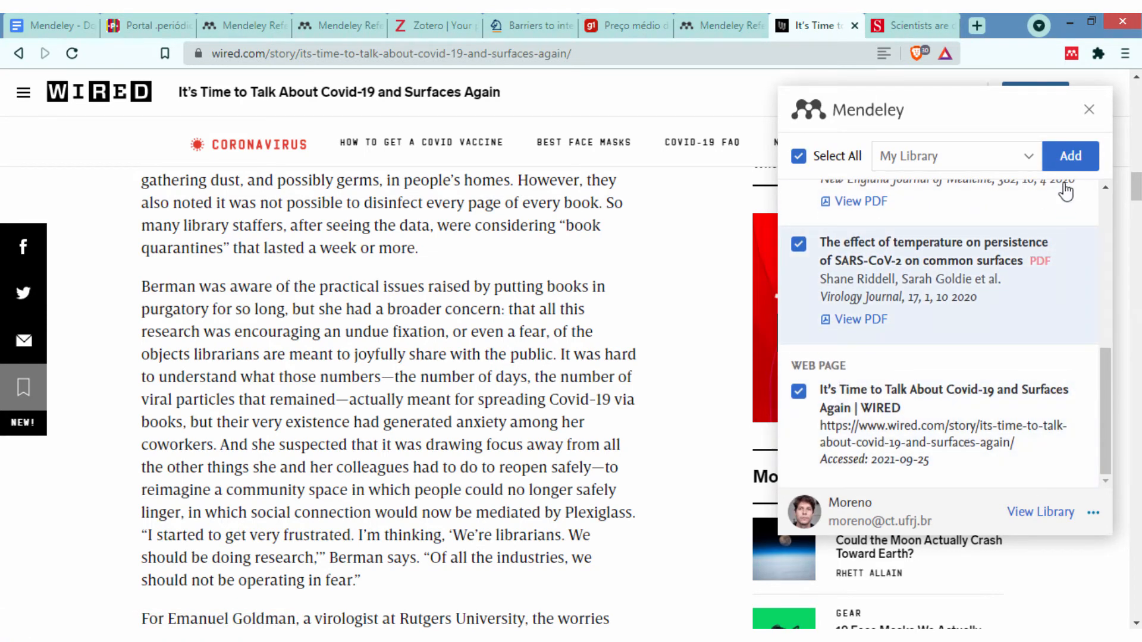
pyautogui.click(1070, 157)
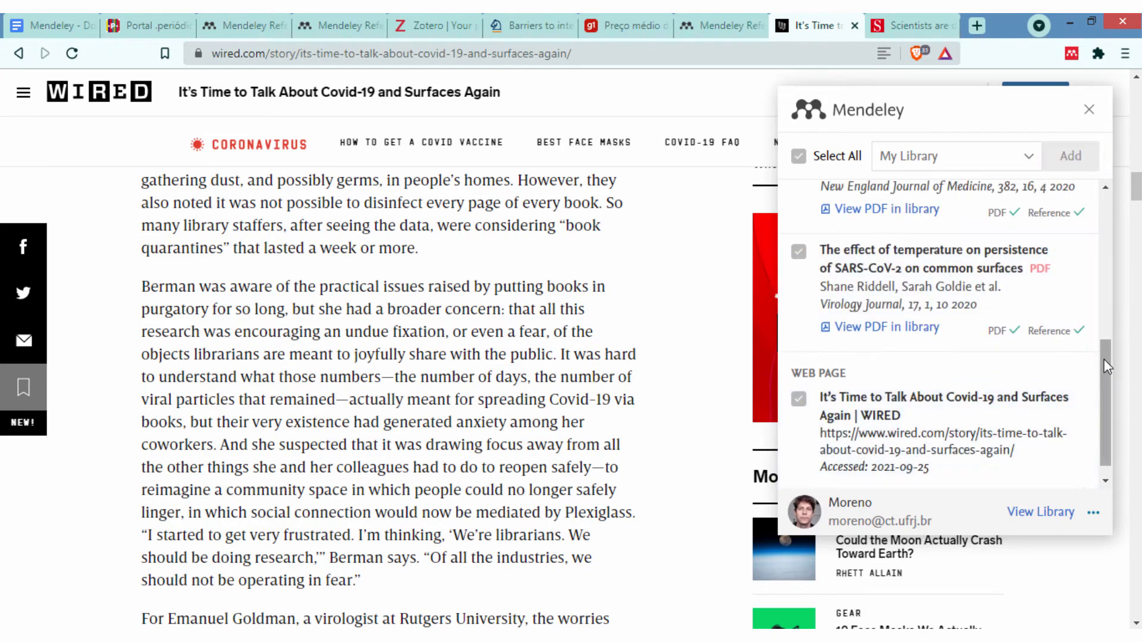
pyautogui.moveTo(1104, 367); pyautogui.dragTo(1104, 202)
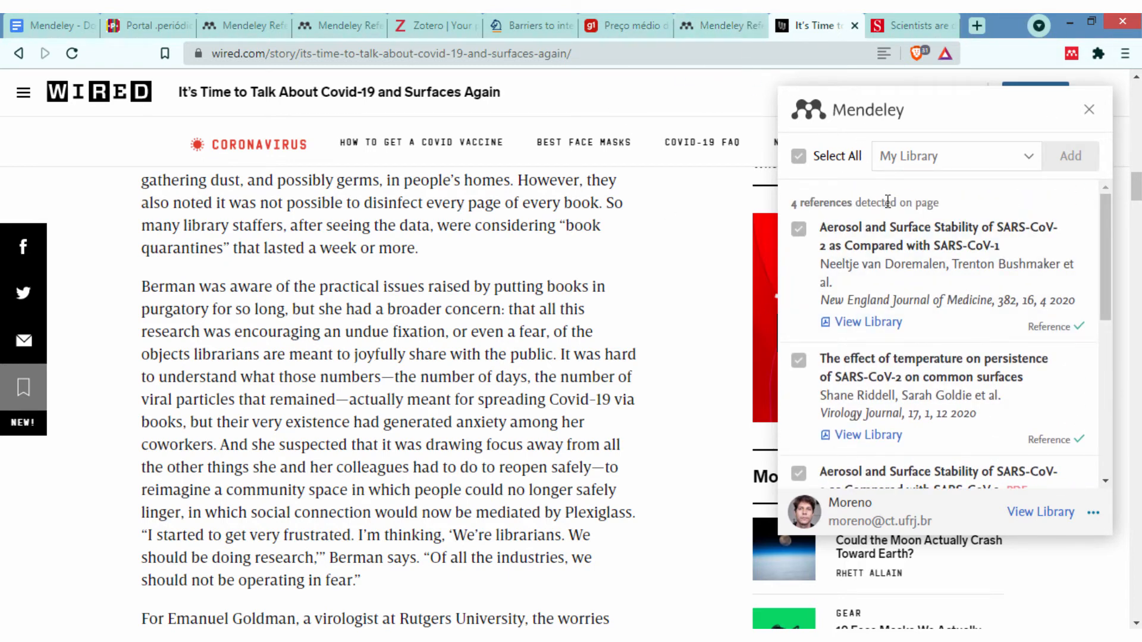
# - Check the added references in the Mendeley web library, then start a sync in Mendeley Desktop and cancel the running transfer
pyautogui.click(722, 25)
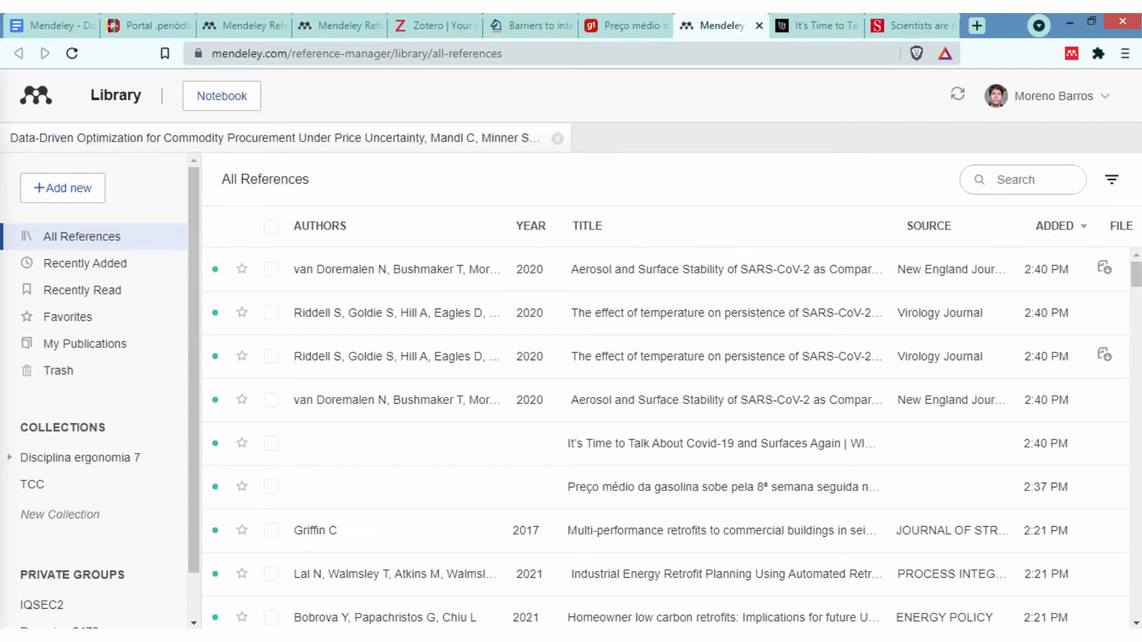
pyautogui.click(339, 636)
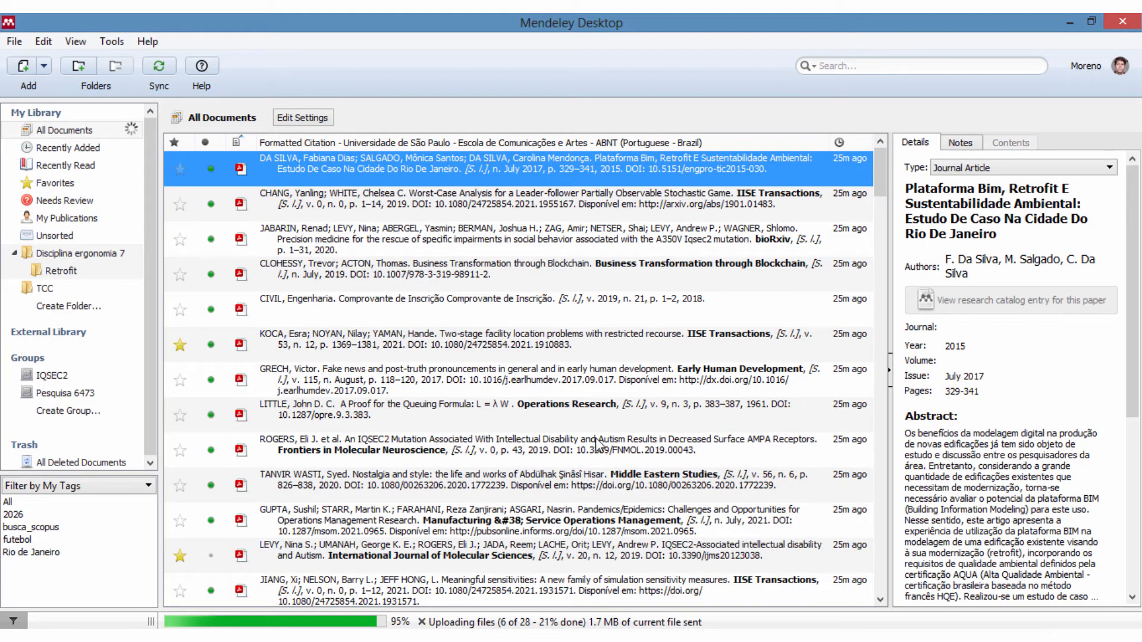
pyautogui.click(159, 66)
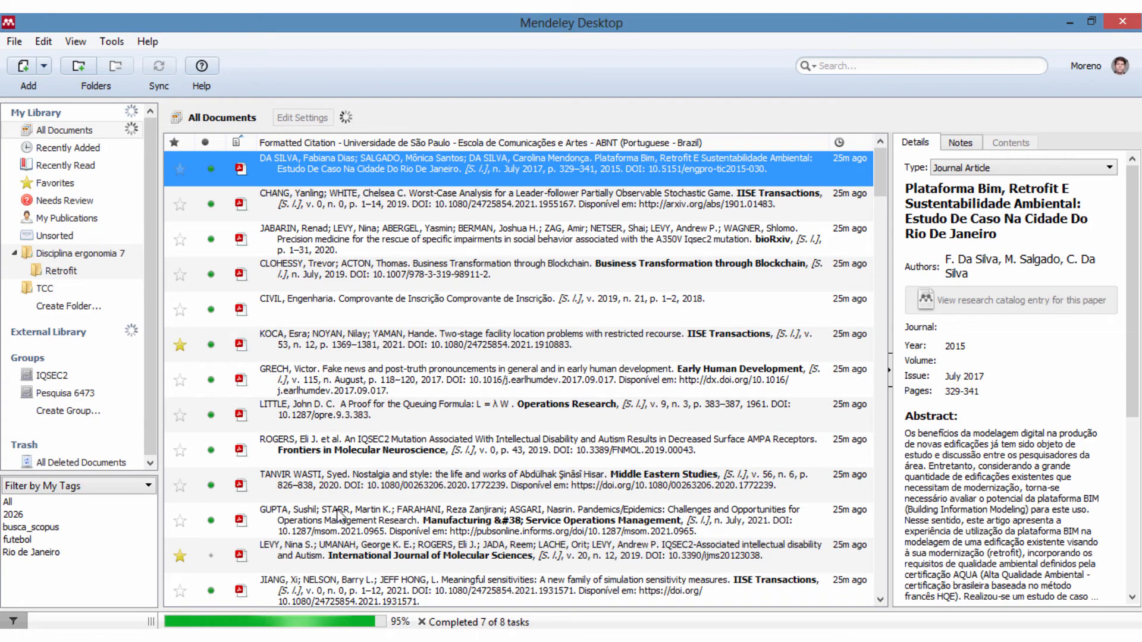
pyautogui.click(423, 622)
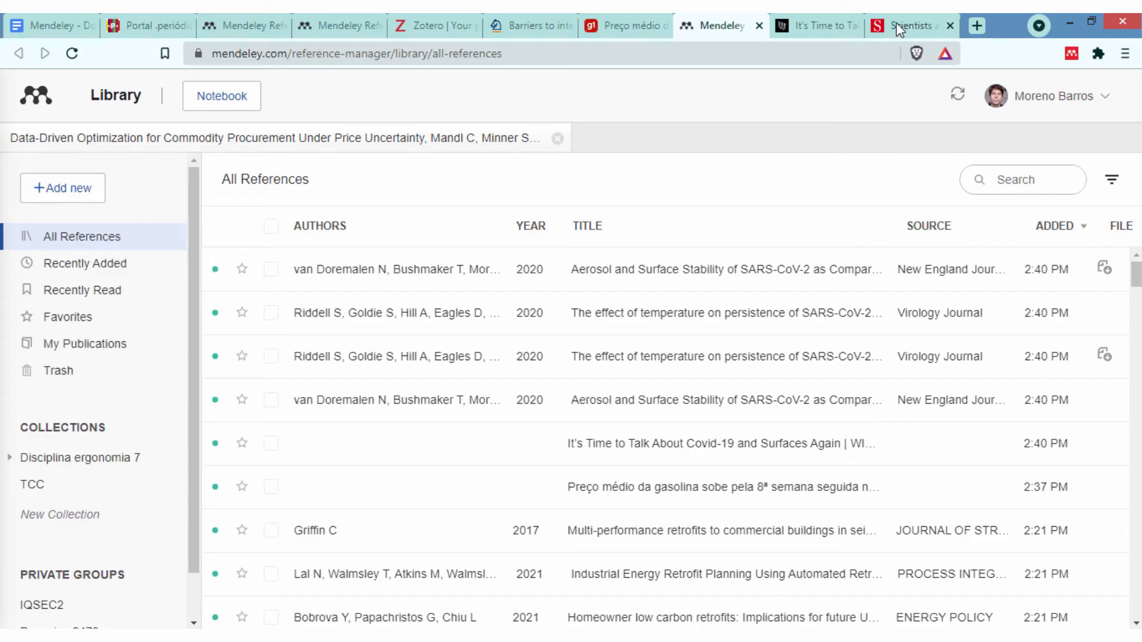
# - Return to the WIRED article and review the import status of each reference in the Web Importer list
pyautogui.click(909, 25)
pyautogui.click(817, 19)
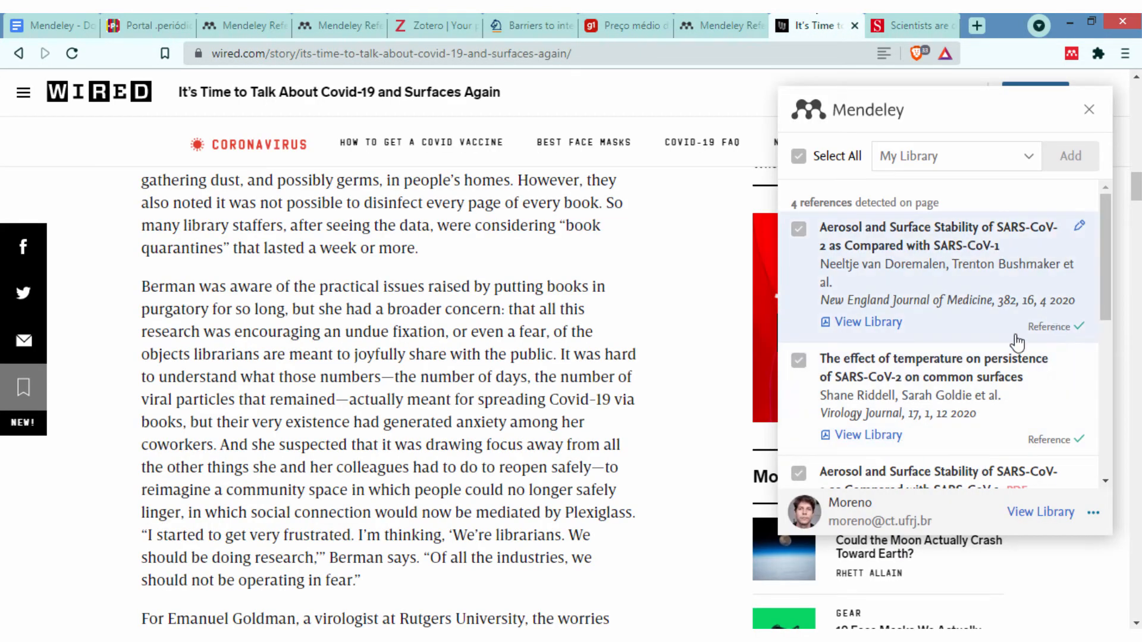
pyautogui.scroll(-5, 1004, 340)
pyautogui.scroll(2, 1006, 370)
pyautogui.scroll(1, 1007, 373)
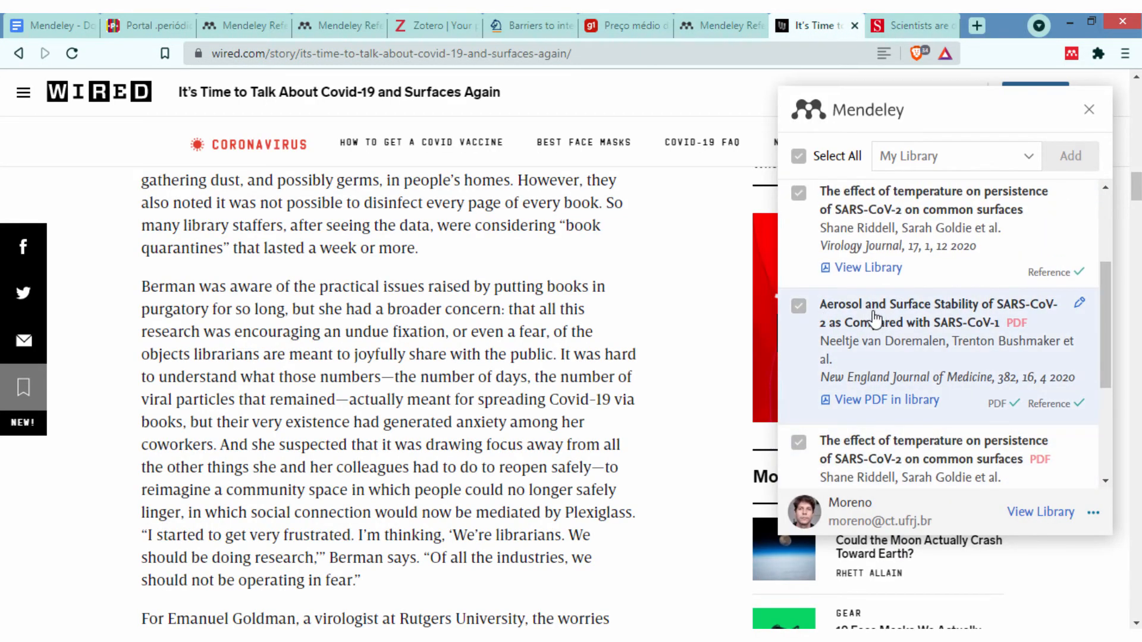
# - Switch to Mendeley Desktop and look through All Documents for the newly imported references
pyautogui.click(345, 637)
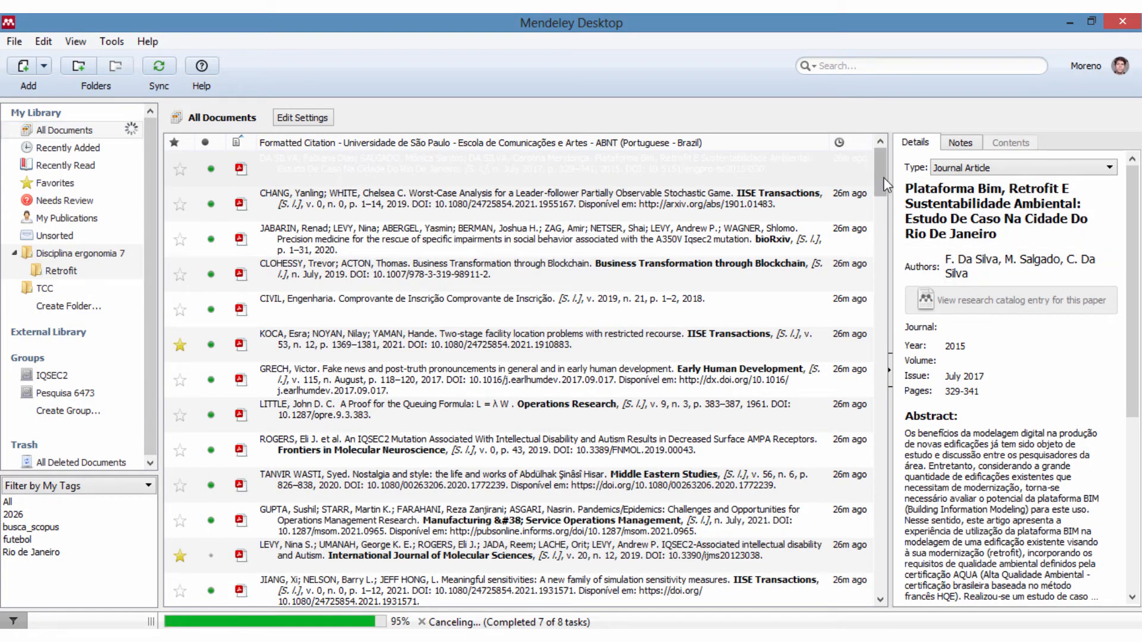
pyautogui.moveTo(882, 179); pyautogui.dragTo(881, 586)
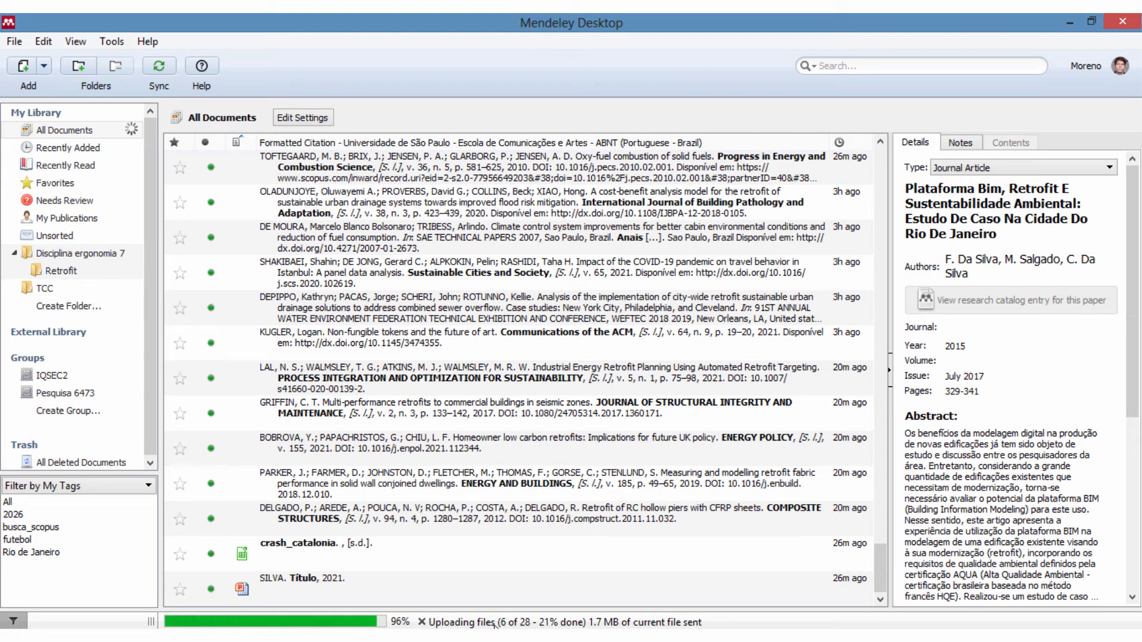
pyautogui.moveTo(881, 571); pyautogui.dragTo(760, 526)
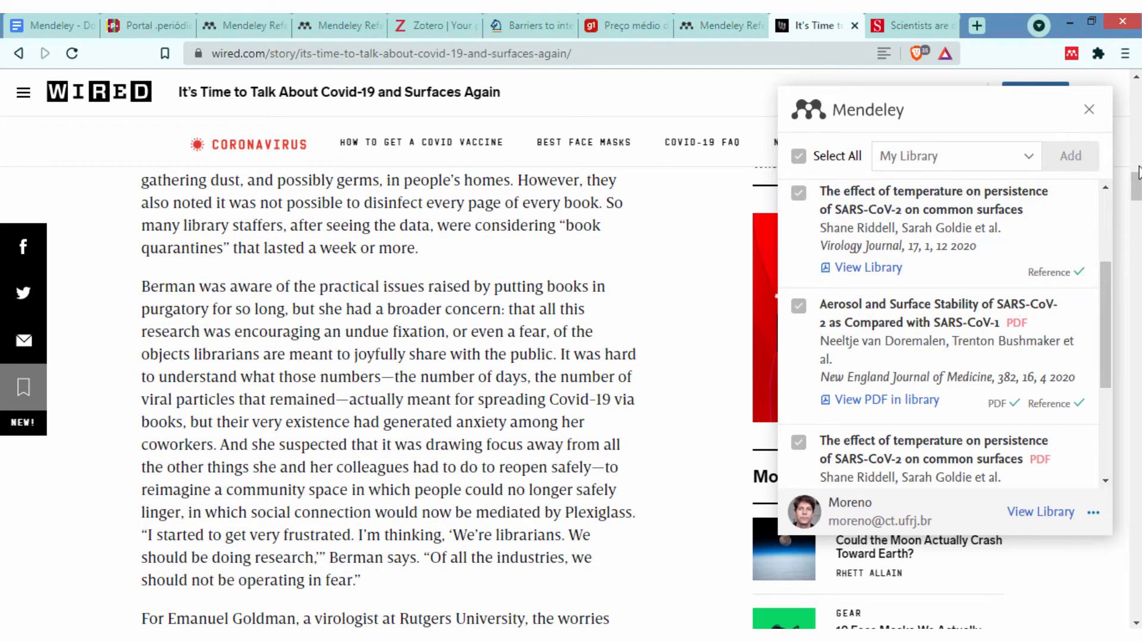
# - Close the Web Importer on the WIRED article and look over the Science news article about COVID-19 papers
pyautogui.click(1088, 111)
pyautogui.click(918, 26)
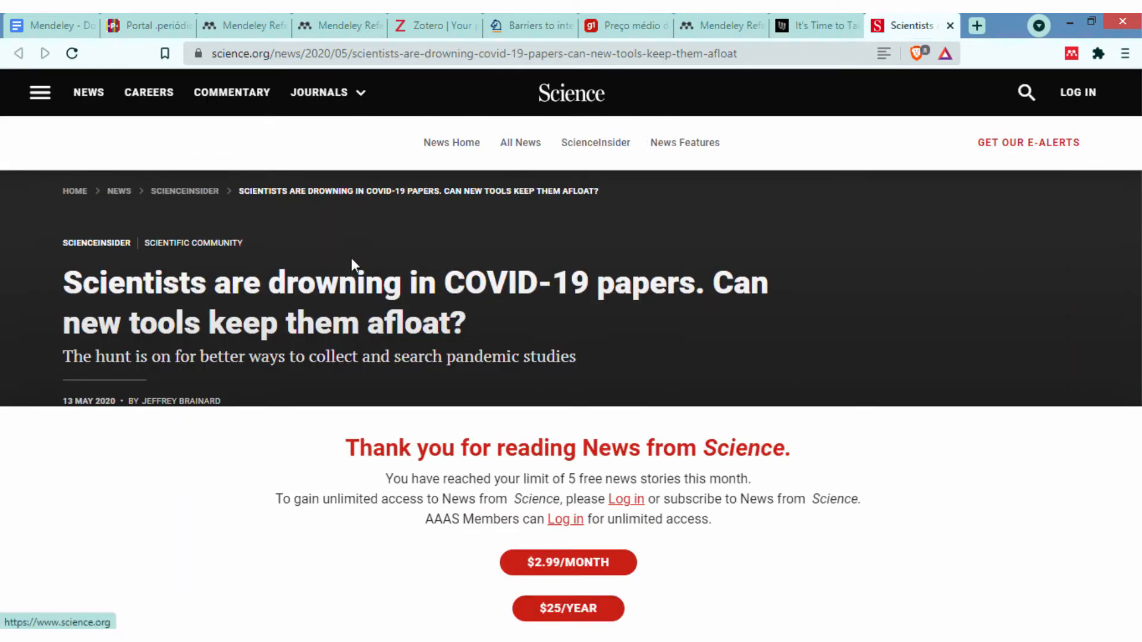
pyautogui.click(800, 27)
pyautogui.click(901, 22)
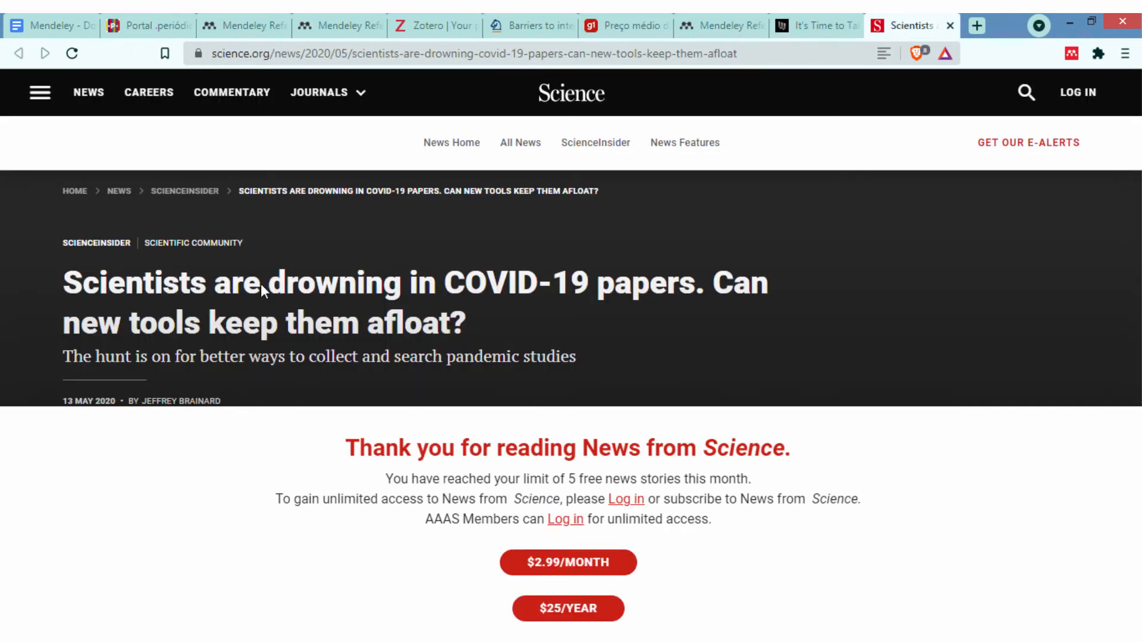
pyautogui.click(616, 14)
pyautogui.click(898, 25)
pyautogui.click(827, 14)
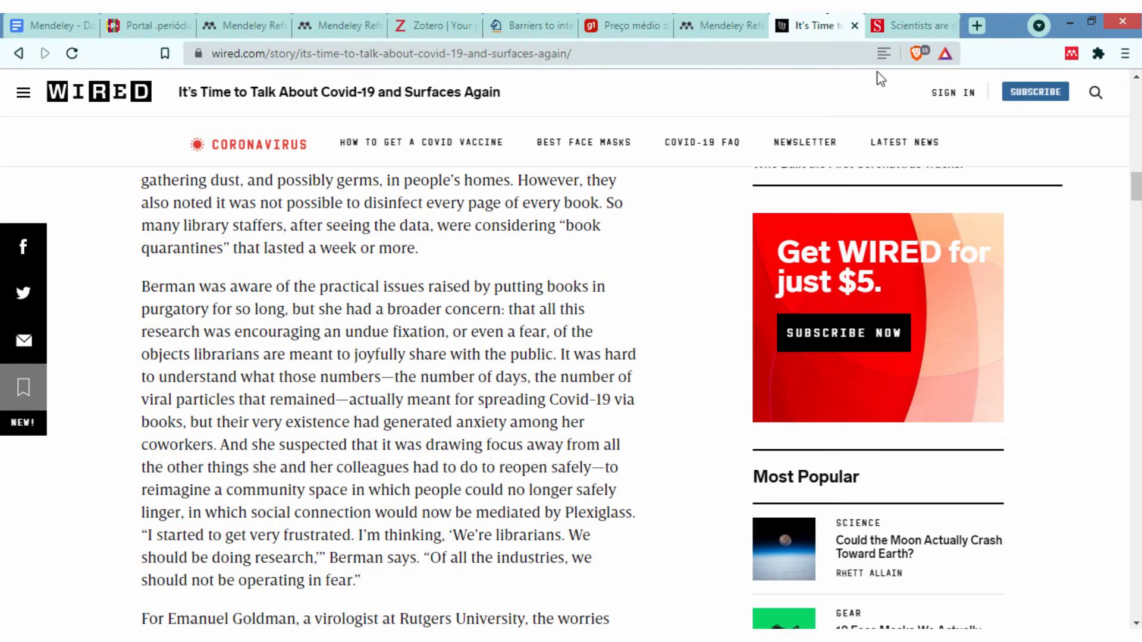
pyautogui.click(922, 23)
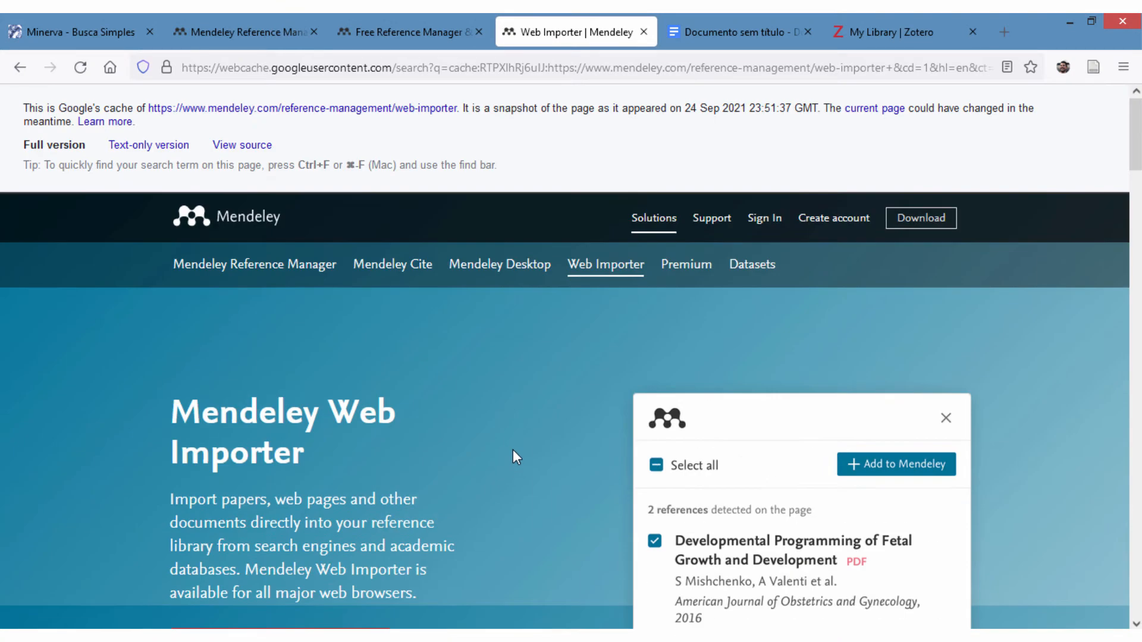
# - Look over the Mendeley Web Importer page and examine the supported operating systems in the Mendeley Support Center article
pyautogui.scroll(-3, 538, 416)
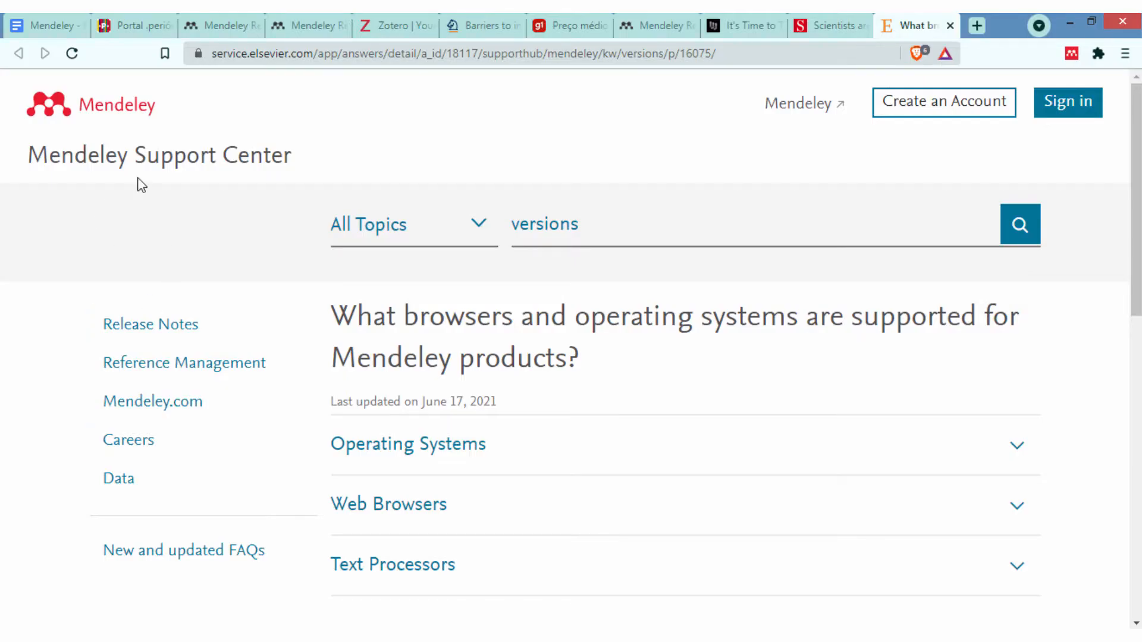
pyautogui.scroll(-3, 411, 493)
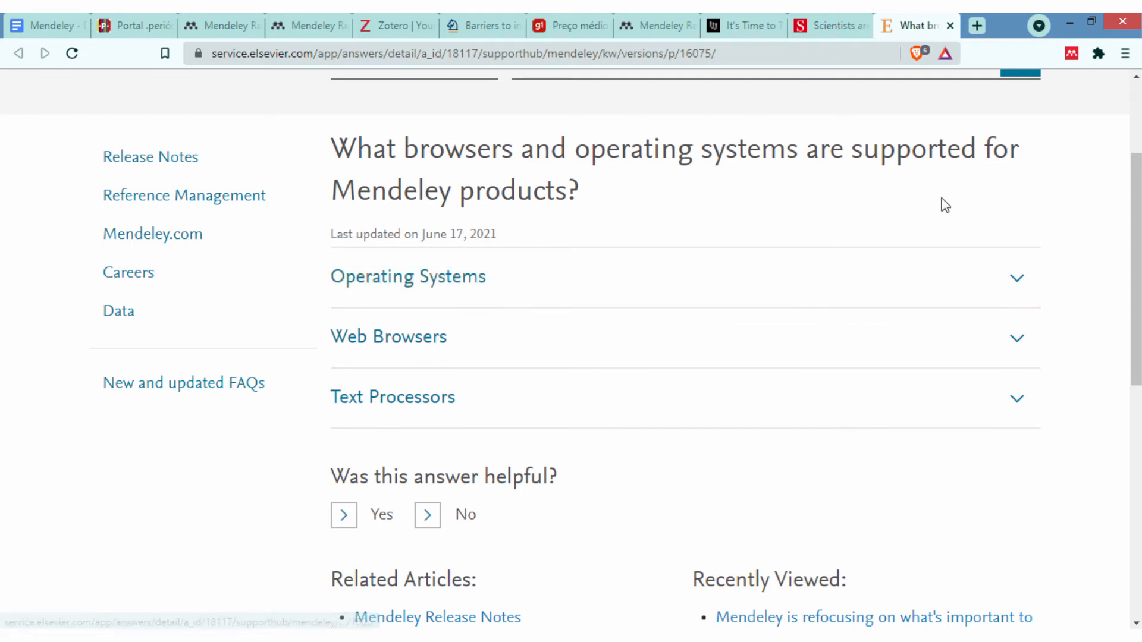
pyautogui.click(1027, 298)
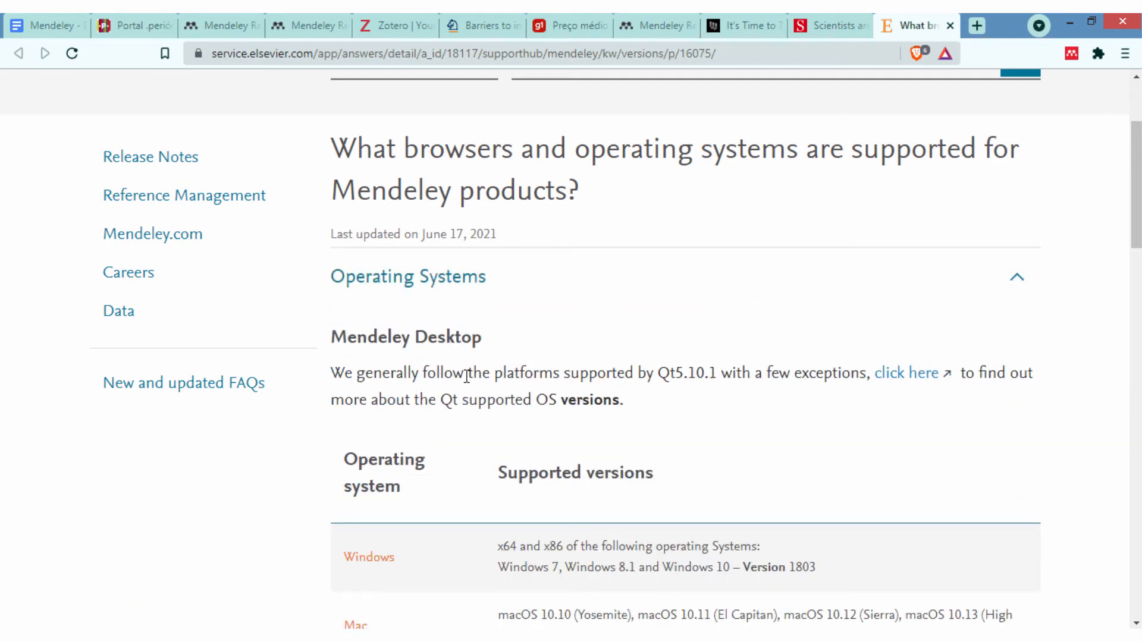
pyautogui.scroll(-3, 517, 412)
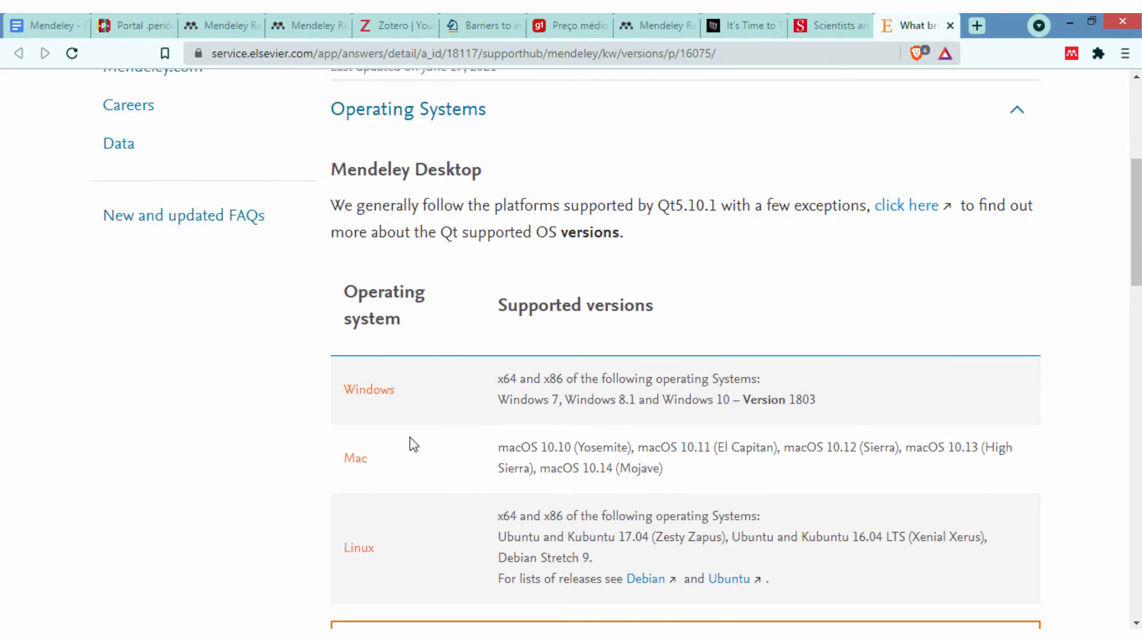
pyautogui.scroll(-1, 449, 394)
pyautogui.scroll(1, 448, 348)
pyautogui.scroll(-1, 1029, 437)
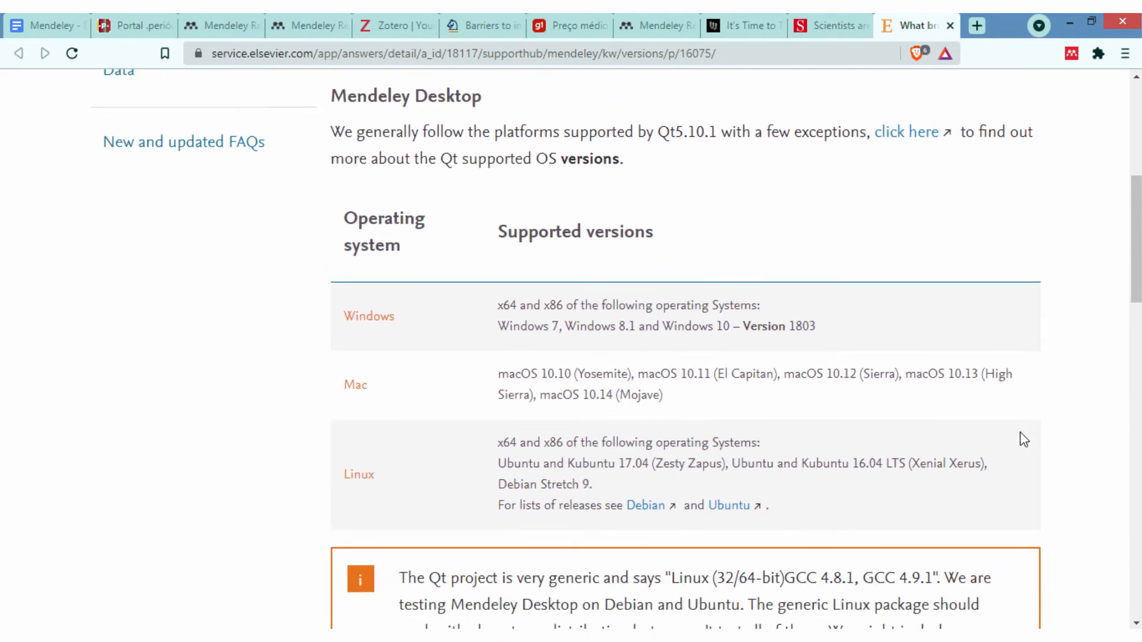
pyautogui.scroll(-7, 365, 561)
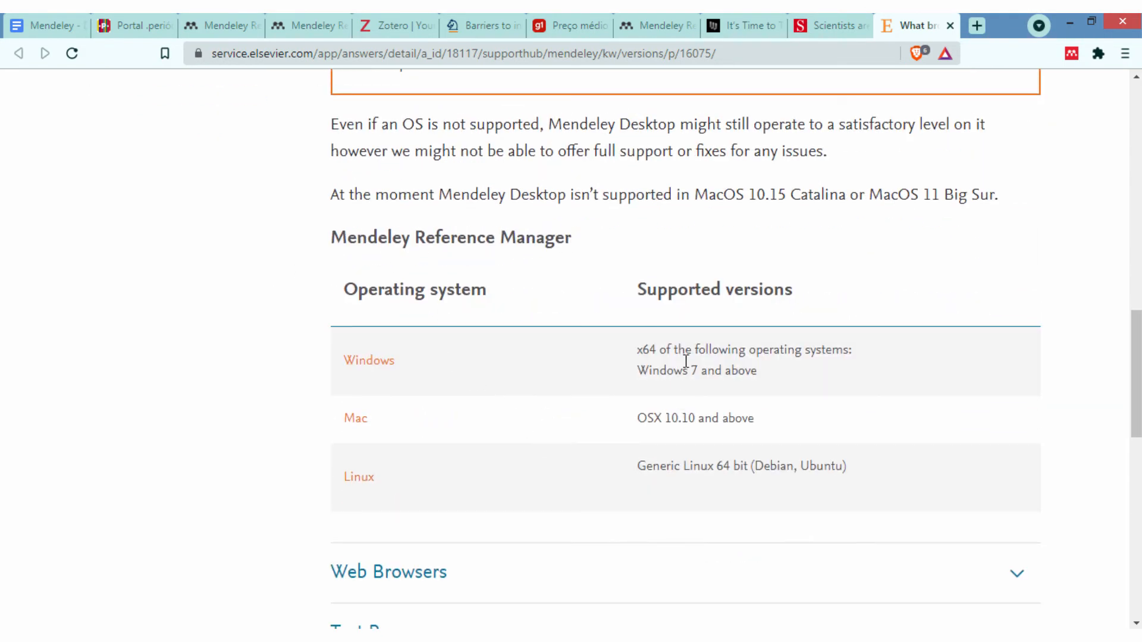
# - Examine the supported web browsers and text processors in the Mendeley Support Center article
pyautogui.scroll(-3, 685, 361)
pyautogui.click(1015, 333)
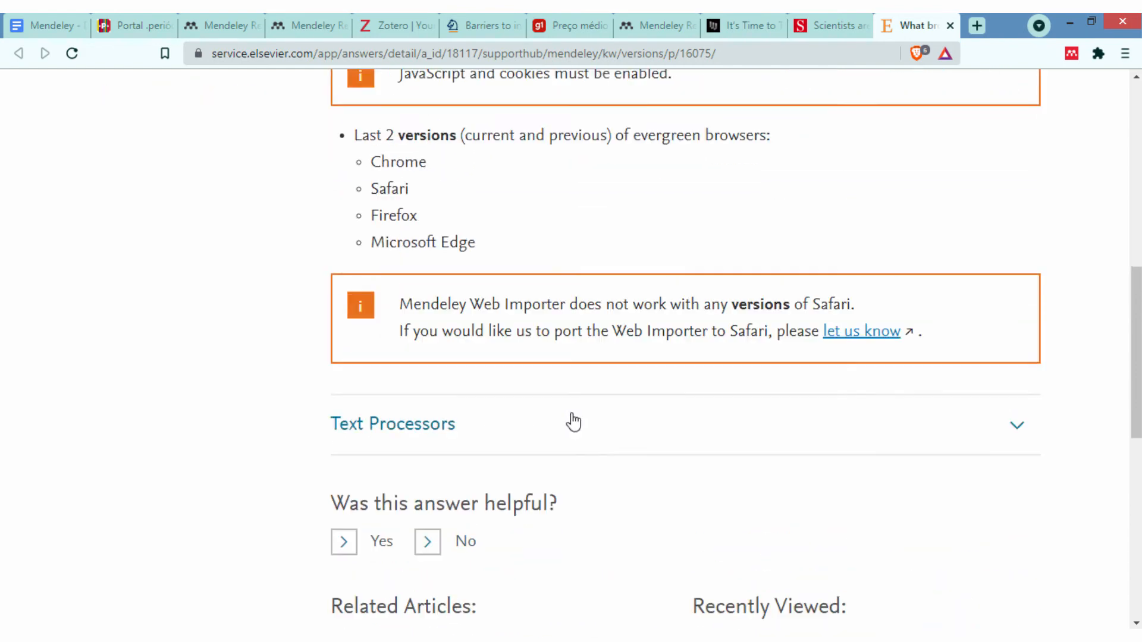
pyautogui.scroll(10, 574, 423)
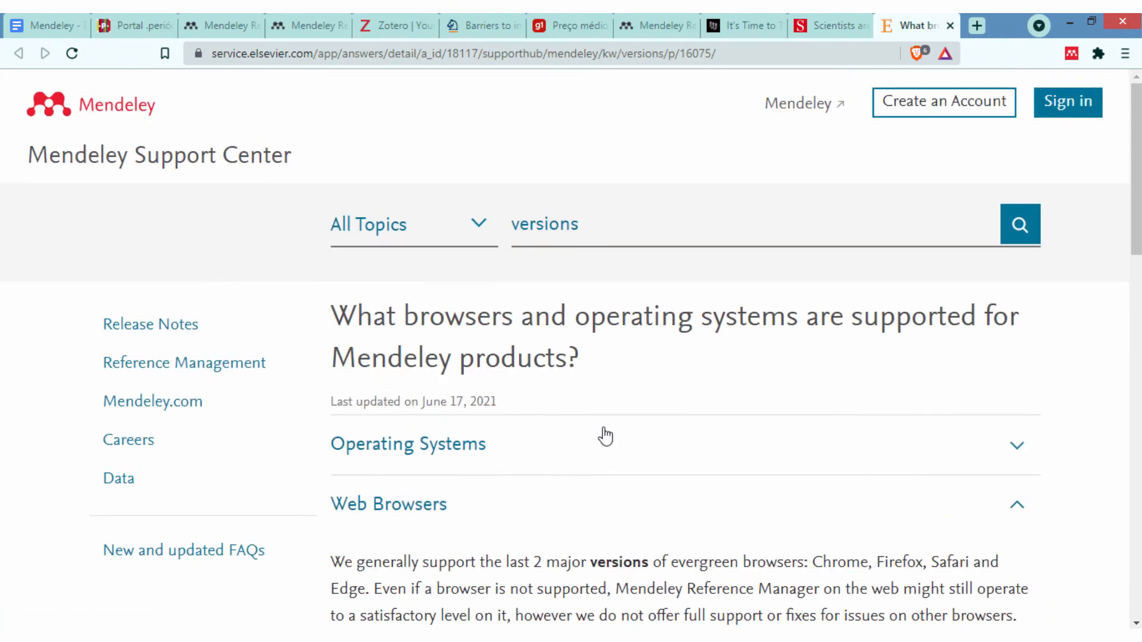
pyautogui.scroll(-4, 856, 421)
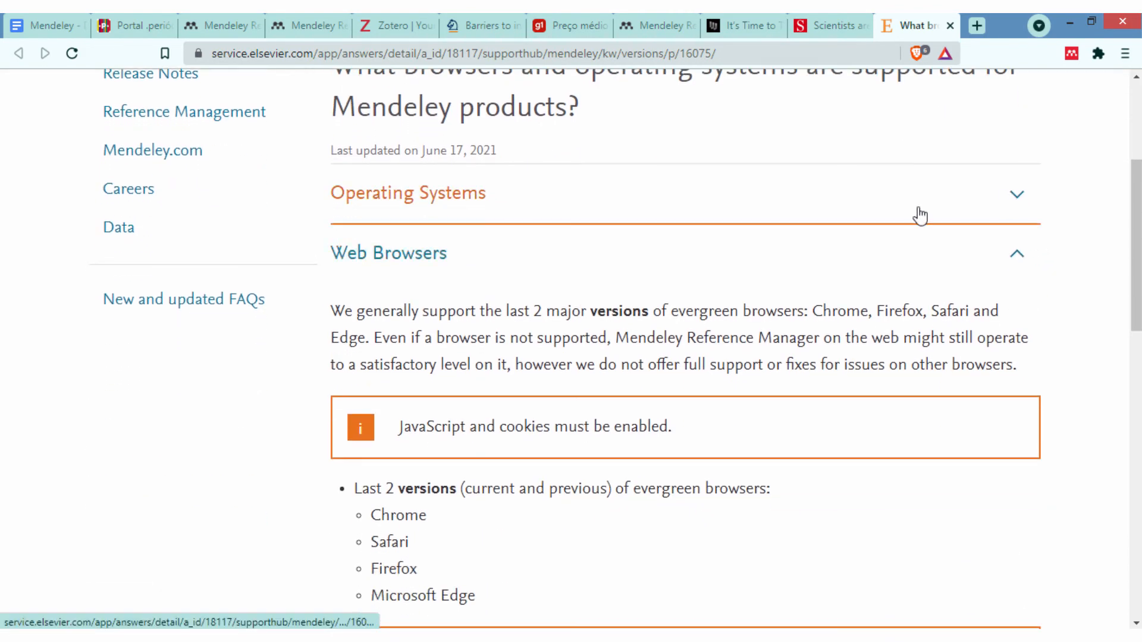
pyautogui.scroll(-8, 587, 369)
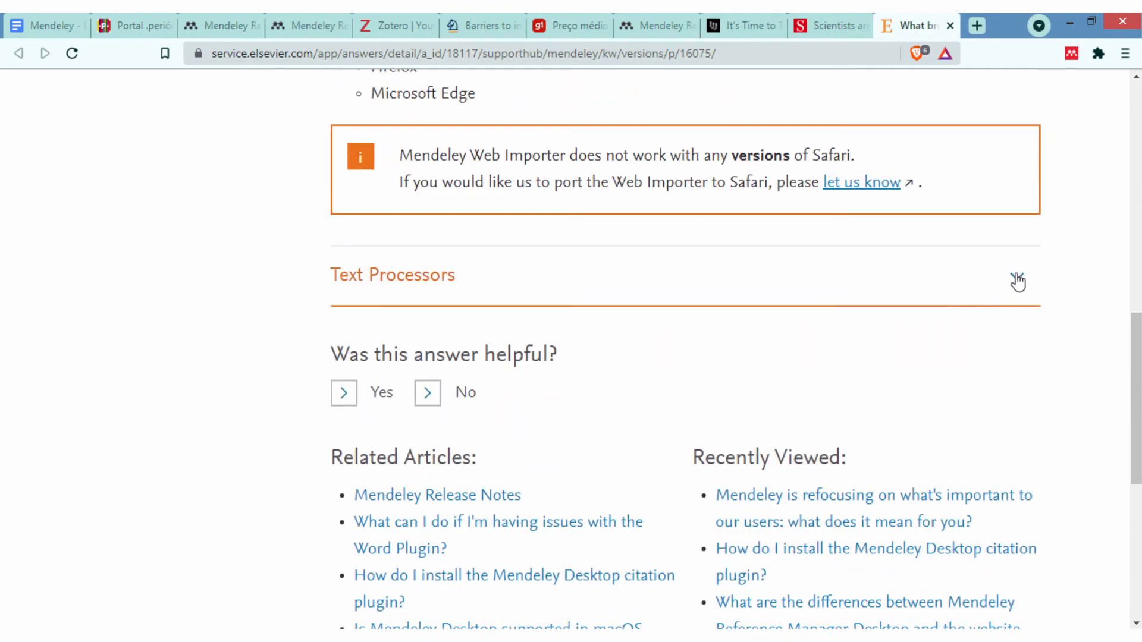
pyautogui.click(1018, 280)
pyautogui.scroll(7, 604, 364)
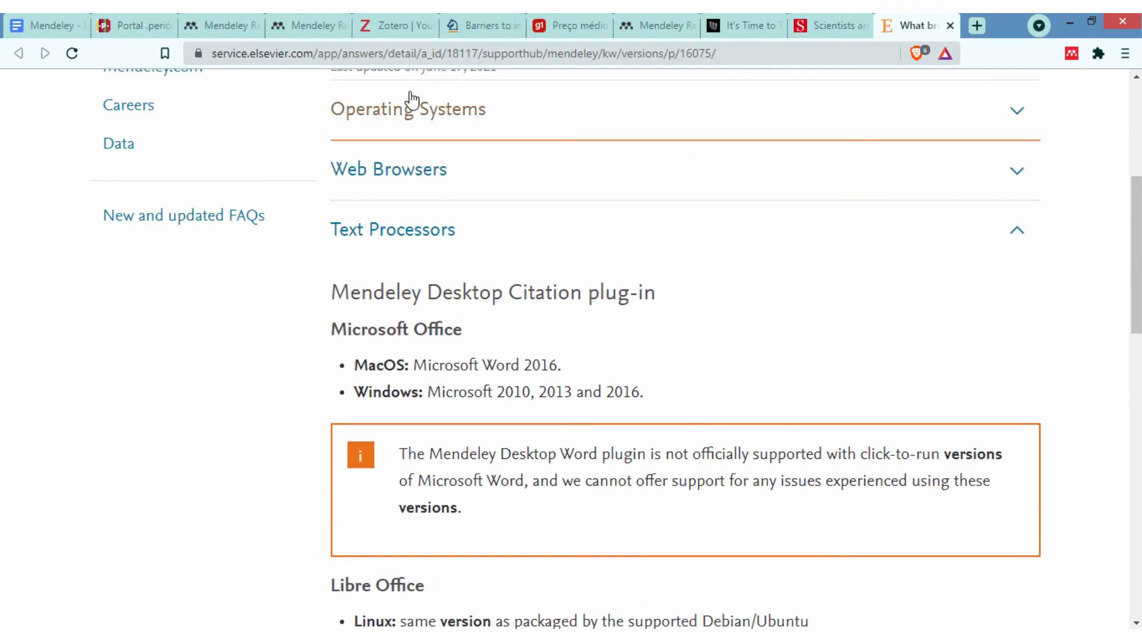
# - Reread the Text Processors section of the Mendeley support article, covering the Desktop Citation plug-in, Libre Office and Mendeley Cite
pyautogui.scroll(6, 612, 339)
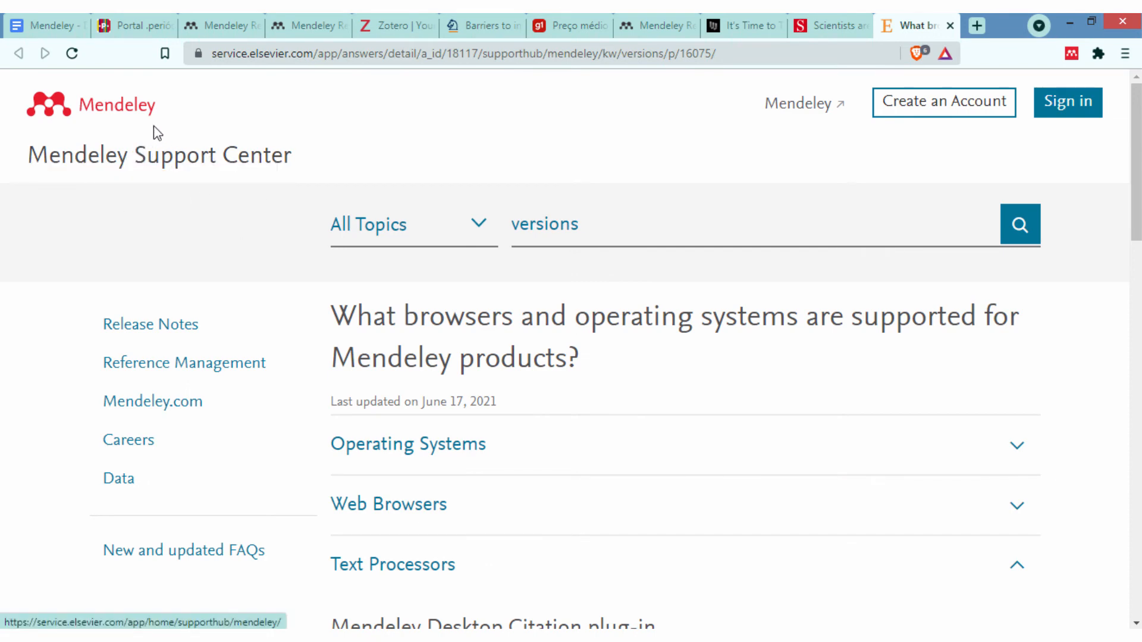
pyautogui.scroll(-8, 594, 397)
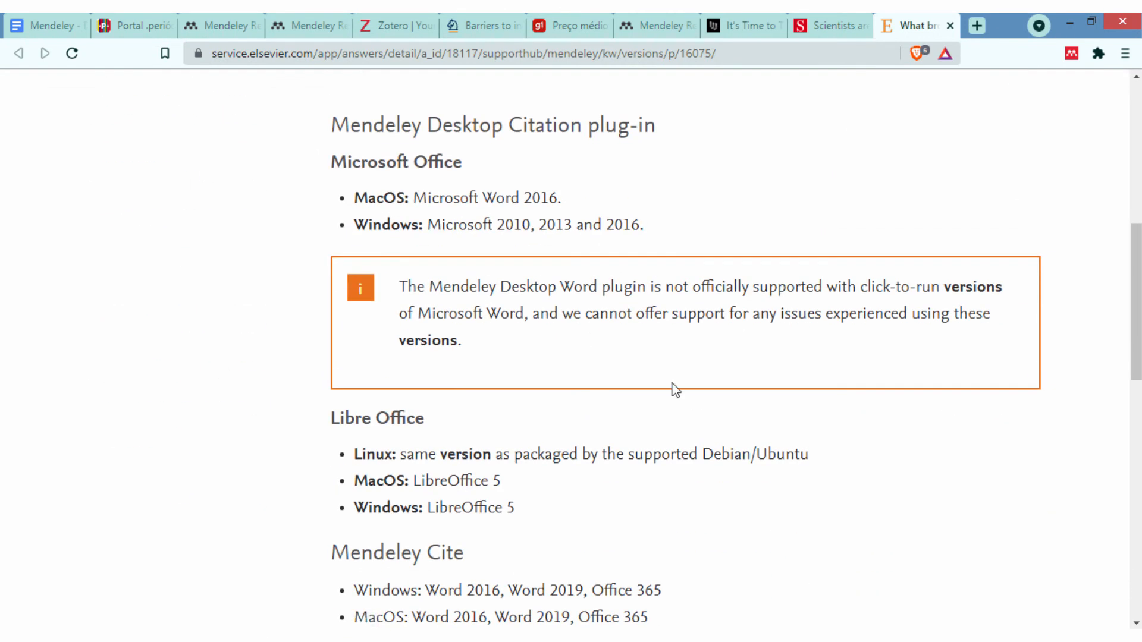
pyautogui.scroll(-3, 675, 390)
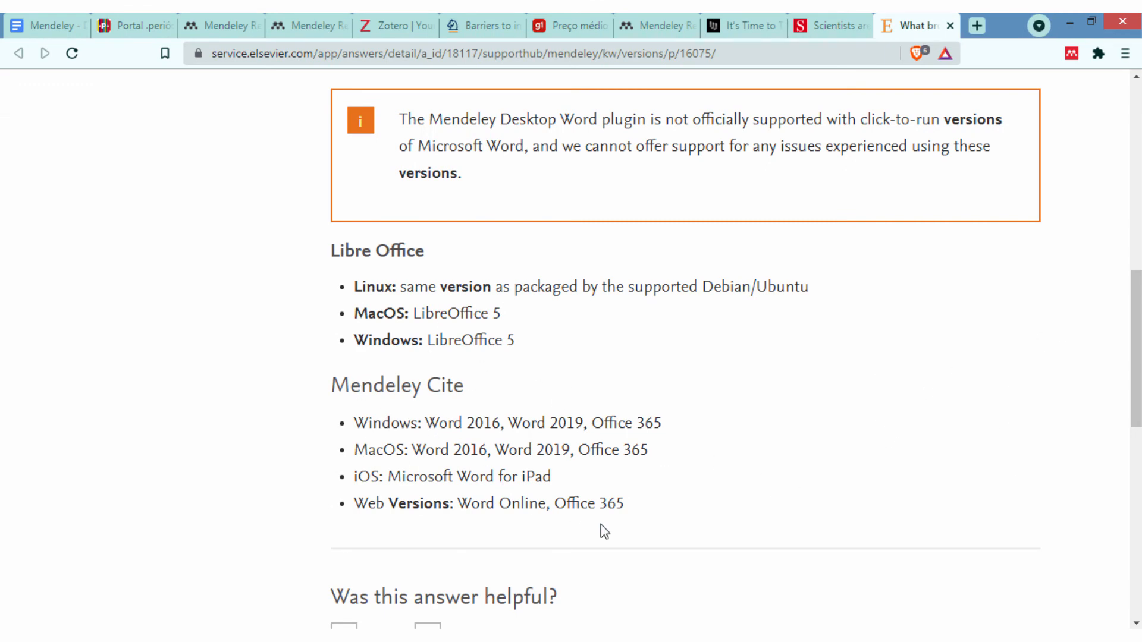
pyautogui.scroll(10, 605, 531)
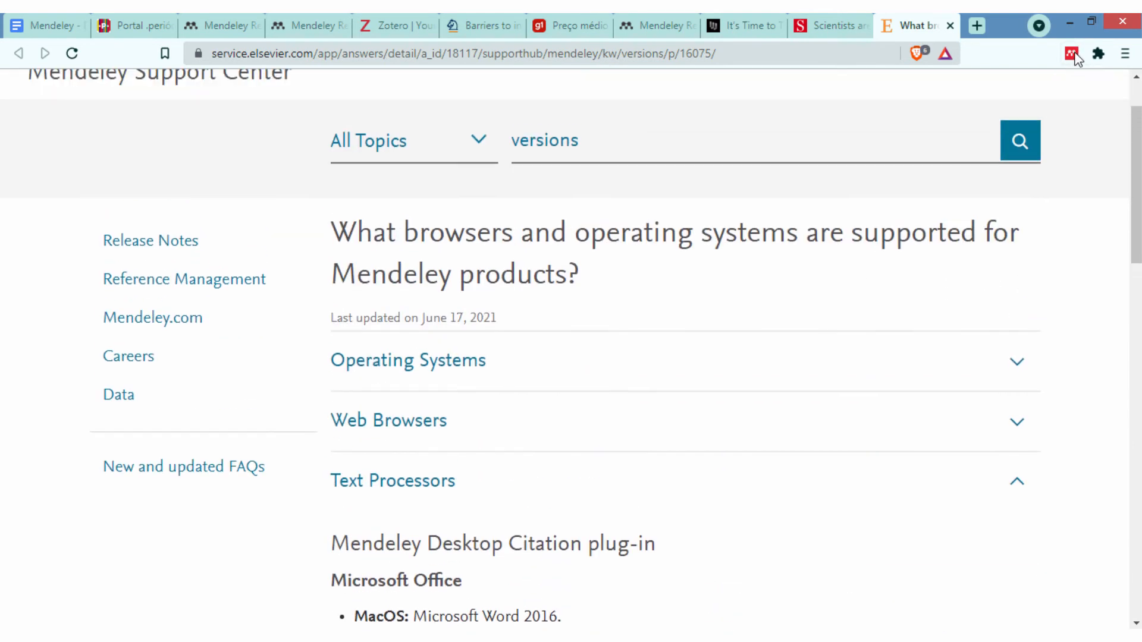
pyautogui.scroll(-5, 594, 466)
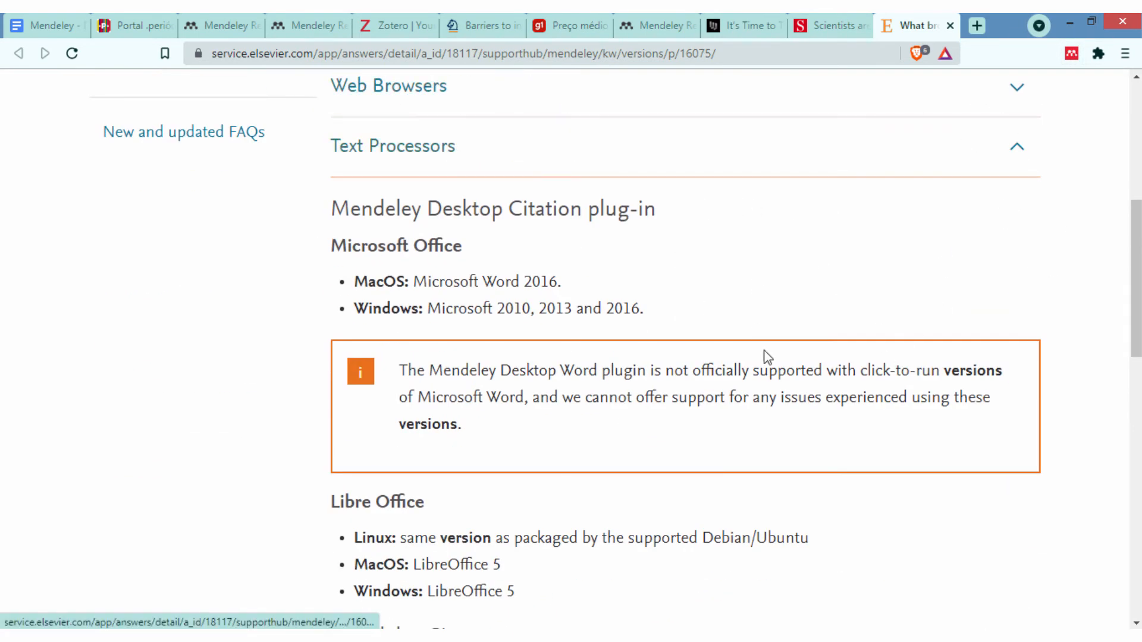
pyautogui.scroll(7, 800, 351)
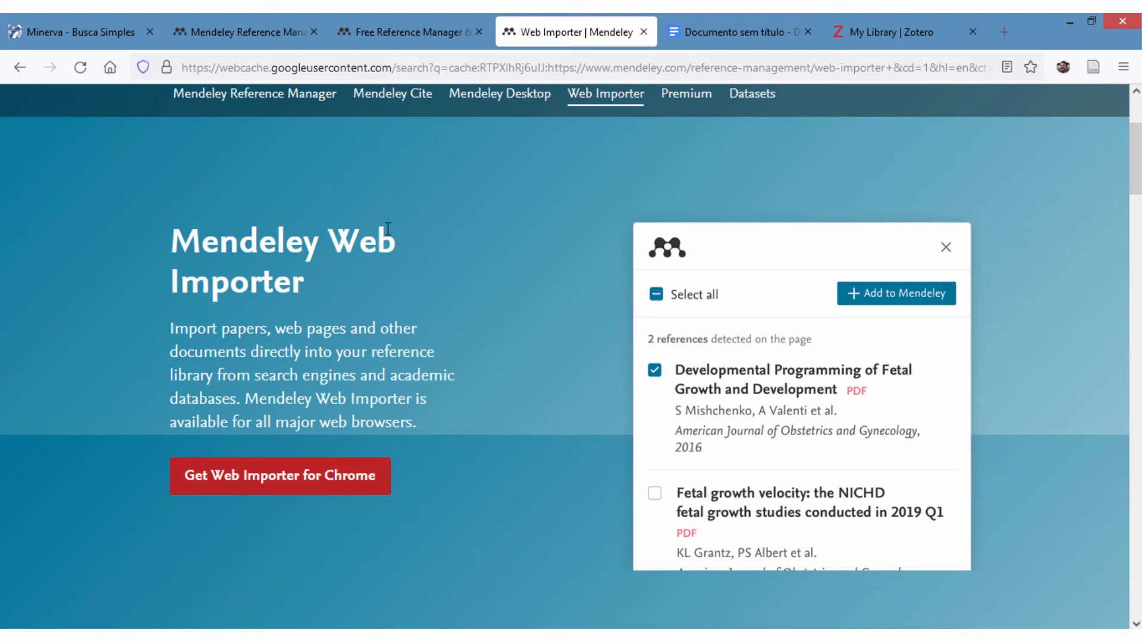
# - Switch to the Minerva catalogue in Firefox, search all fields for "futebol" and look over the results list
pyautogui.click(86, 39)
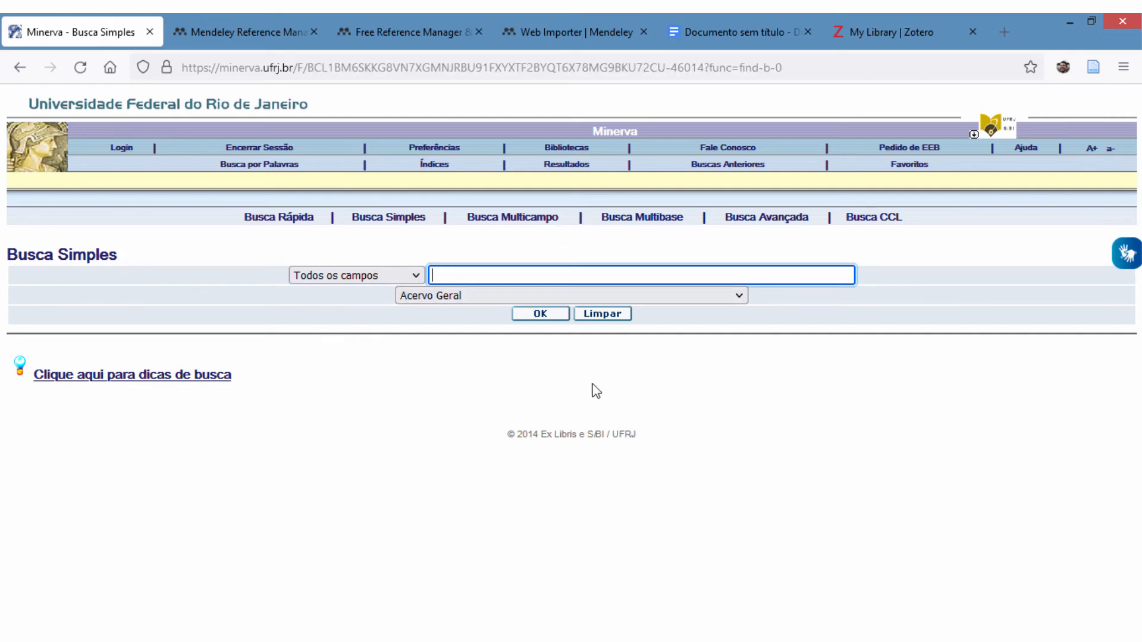
pyautogui.write('futebol')
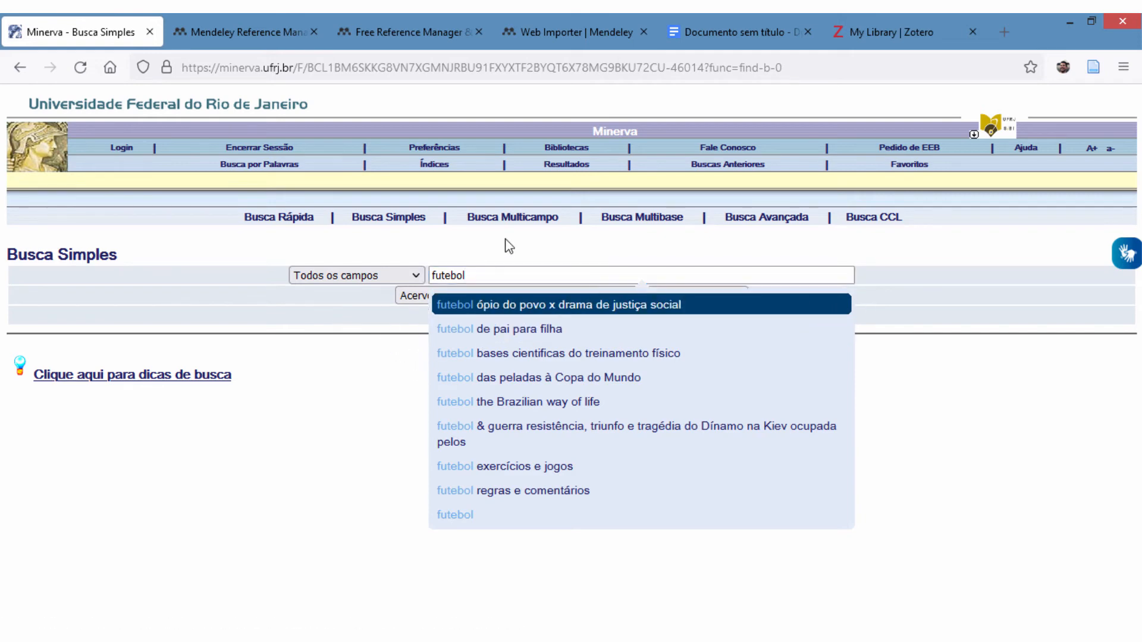
pyautogui.click(984, 340)
pyautogui.click(537, 315)
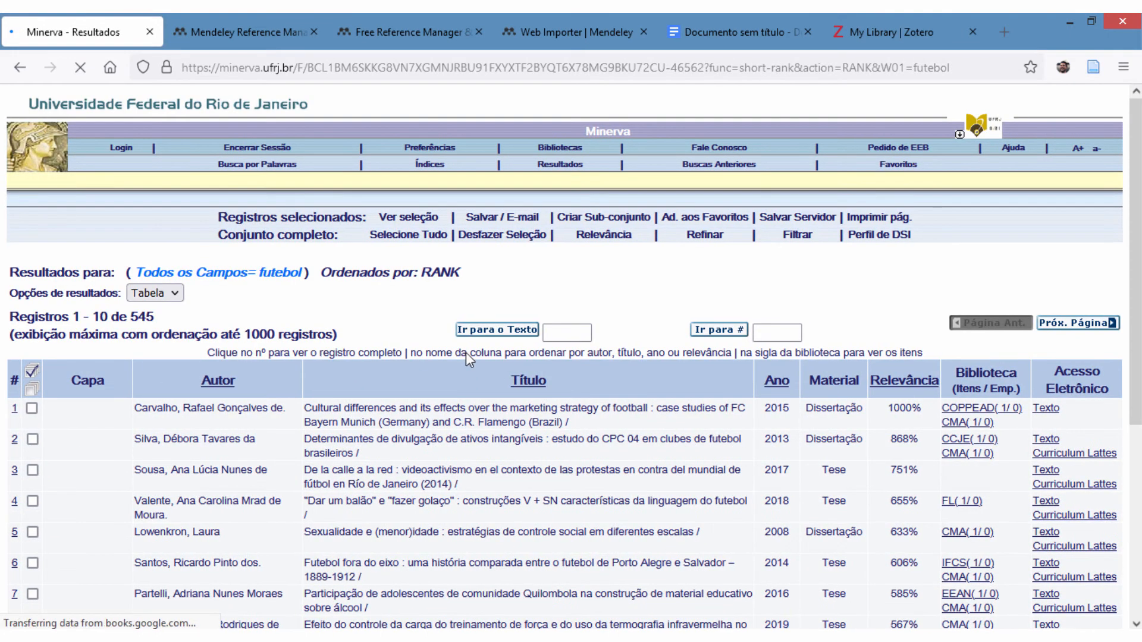
pyautogui.scroll(-4, 814, 474)
pyautogui.scroll(-1, 748, 322)
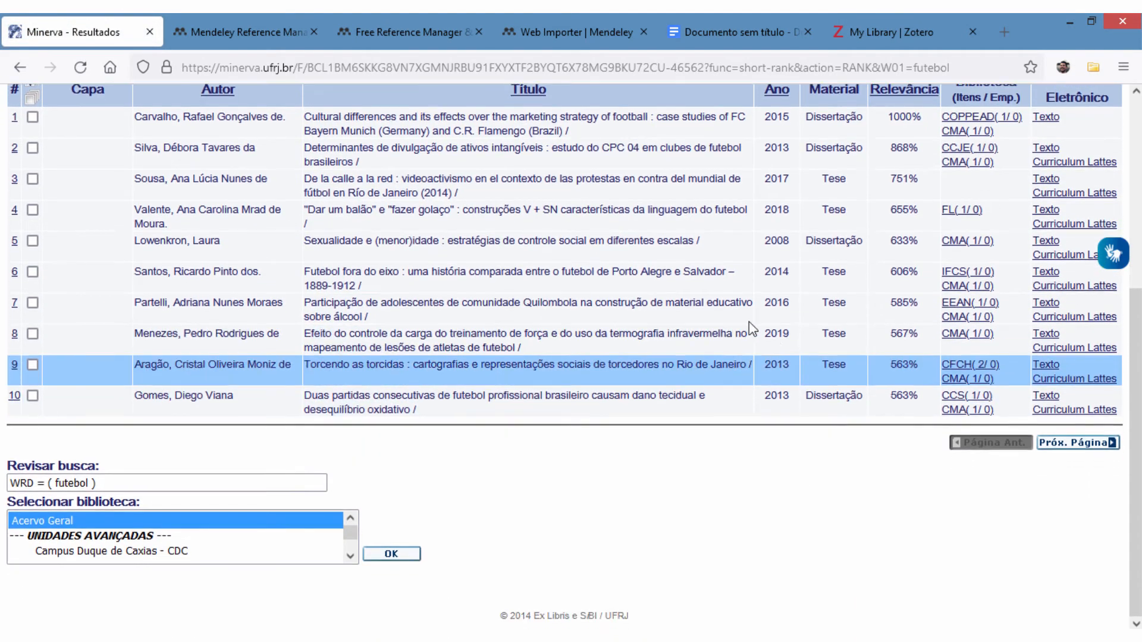
pyautogui.scroll(5, 659, 451)
pyautogui.scroll(-2, 659, 451)
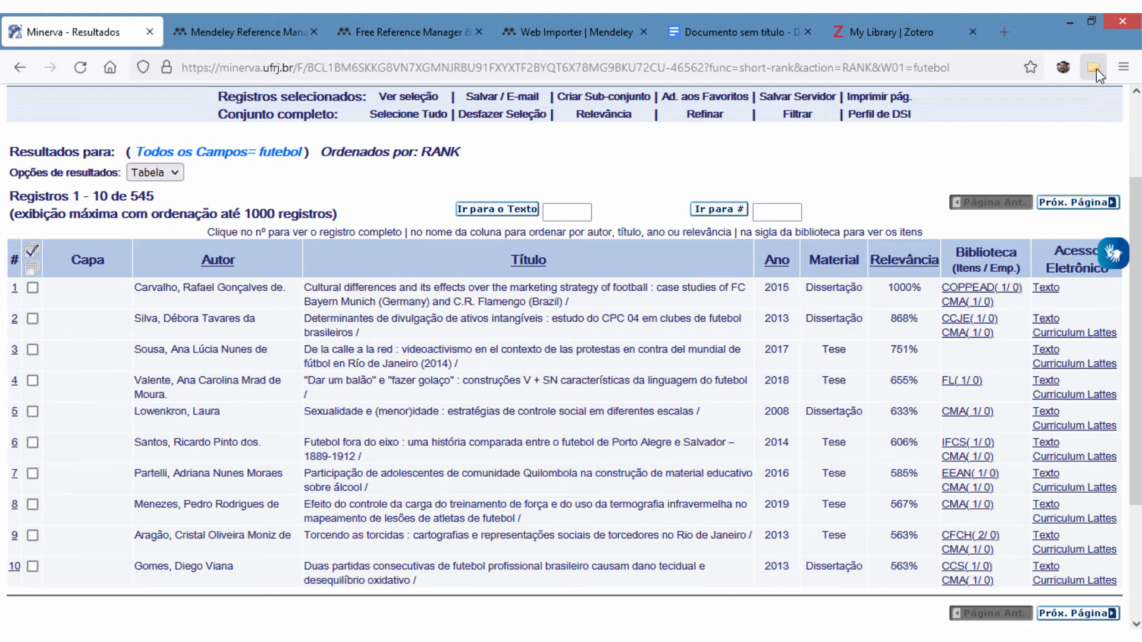
pyautogui.scroll(3, 1079, 92)
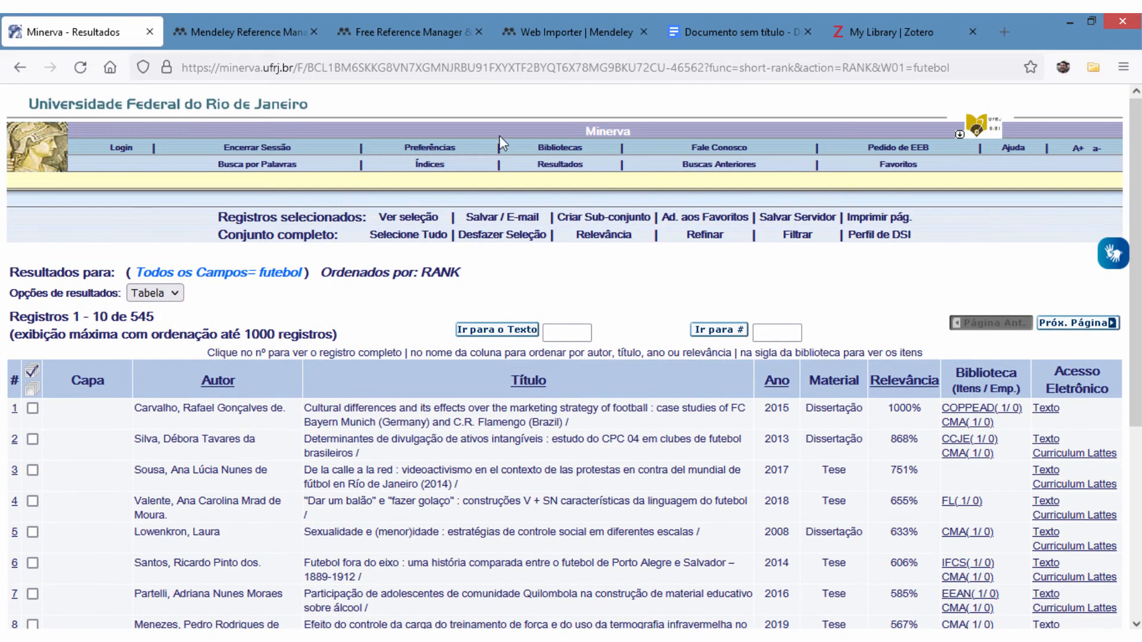
# - Mark Minerva results 3 to 6 in the Zotero Item Selector, look over the entries and dismiss the selector without adding them
pyautogui.click(1093, 70)
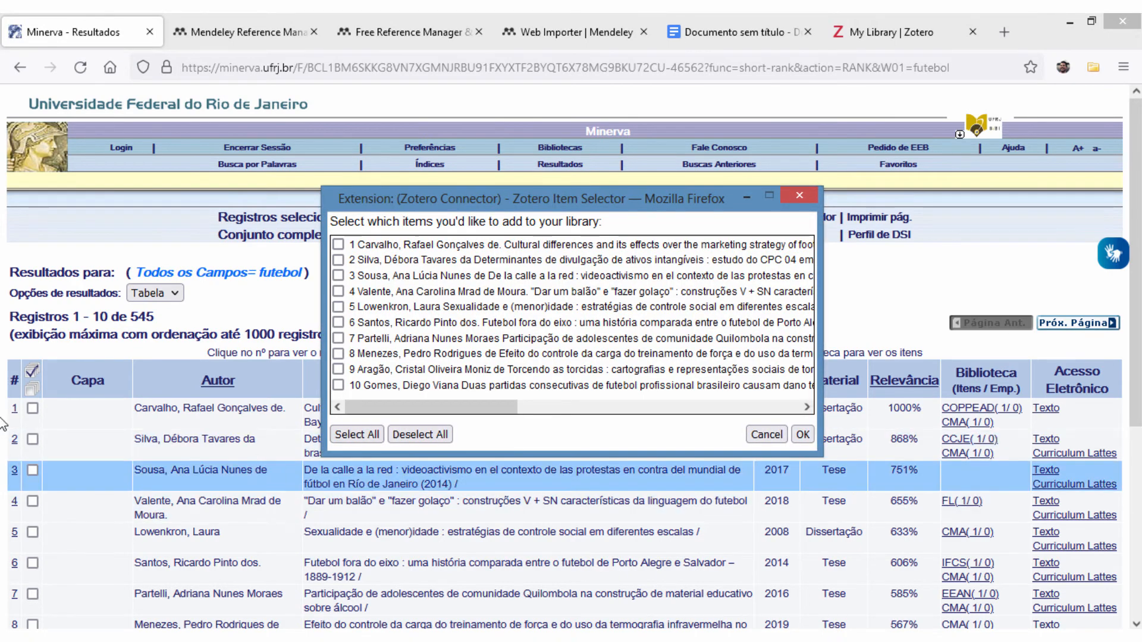
pyautogui.click(338, 275)
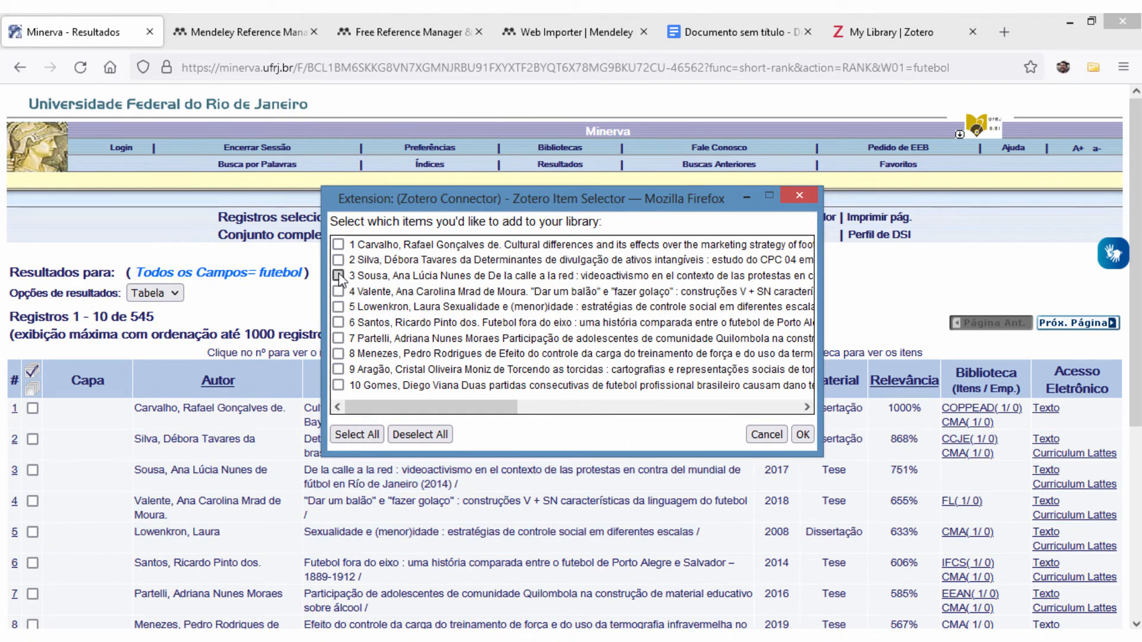
pyautogui.click(338, 291)
pyautogui.click(338, 323)
pyautogui.click(337, 306)
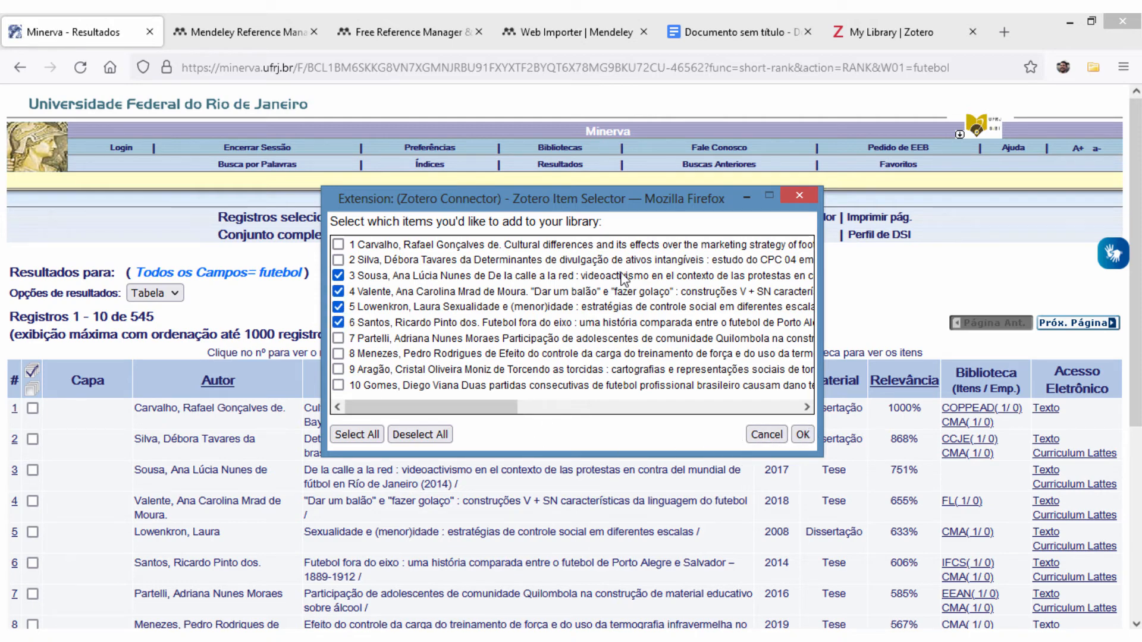
pyautogui.moveTo(494, 408); pyautogui.dragTo(437, 393)
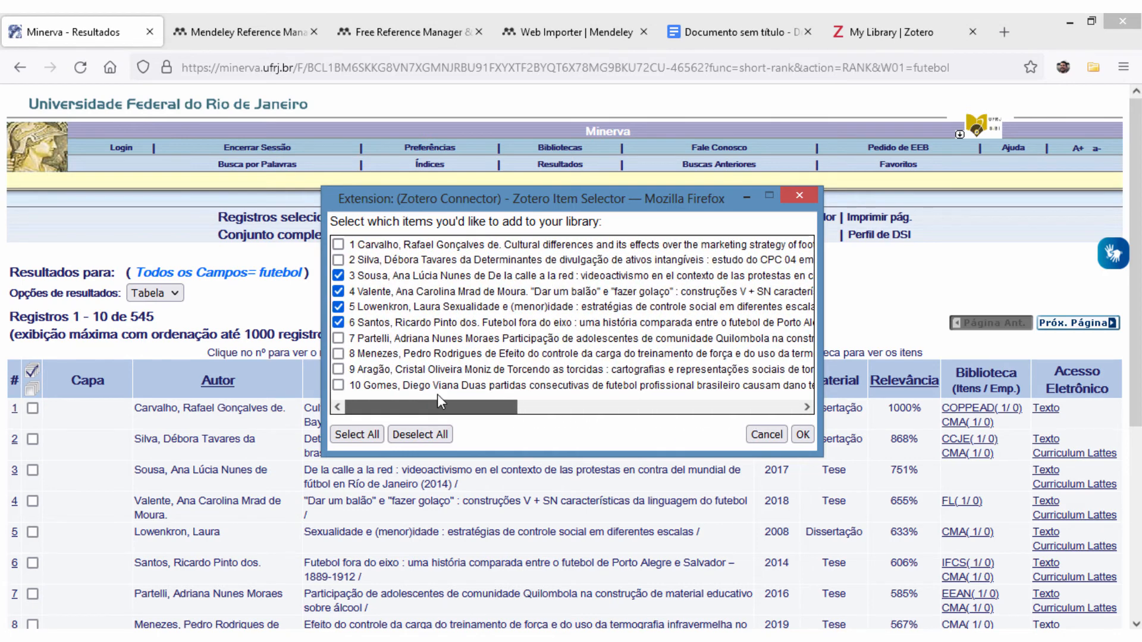
pyautogui.moveTo(512, 412); pyautogui.dragTo(765, 433)
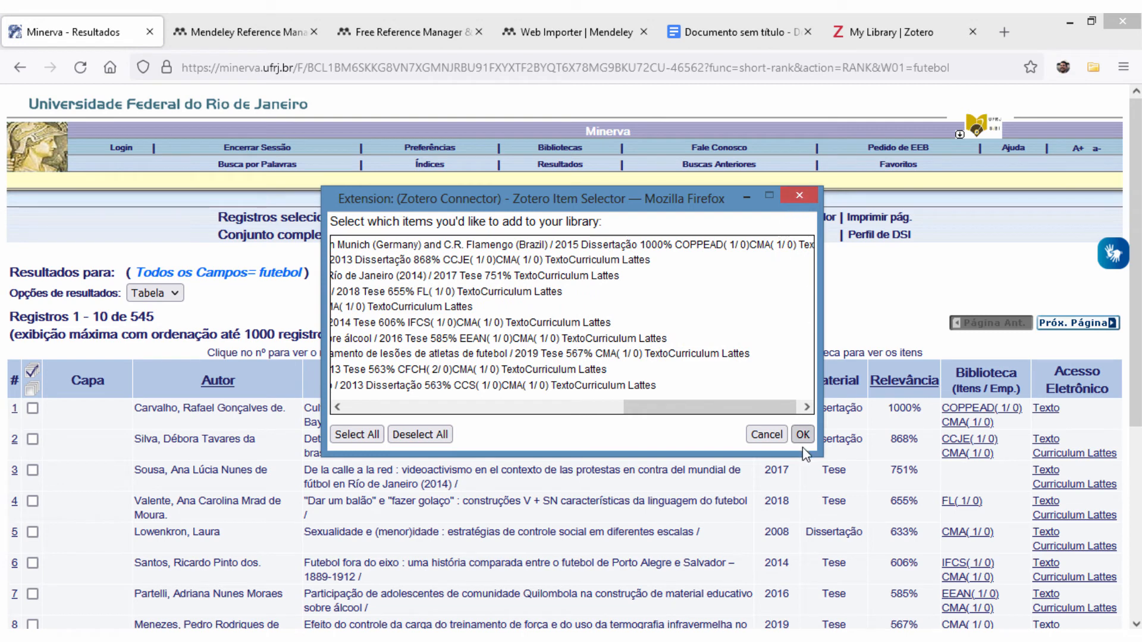
pyautogui.click(798, 195)
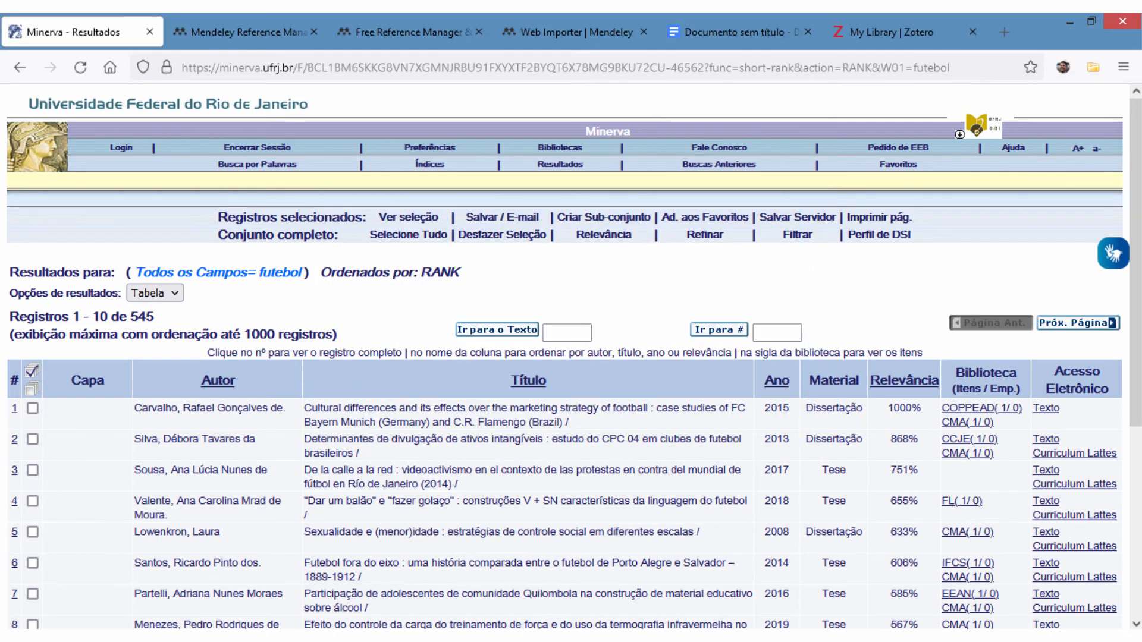
# - Search Google in a new tab for "busca integrada usp" and open the AGUIA Portal de Busca Integrada home page
pyautogui.click(995, 33)
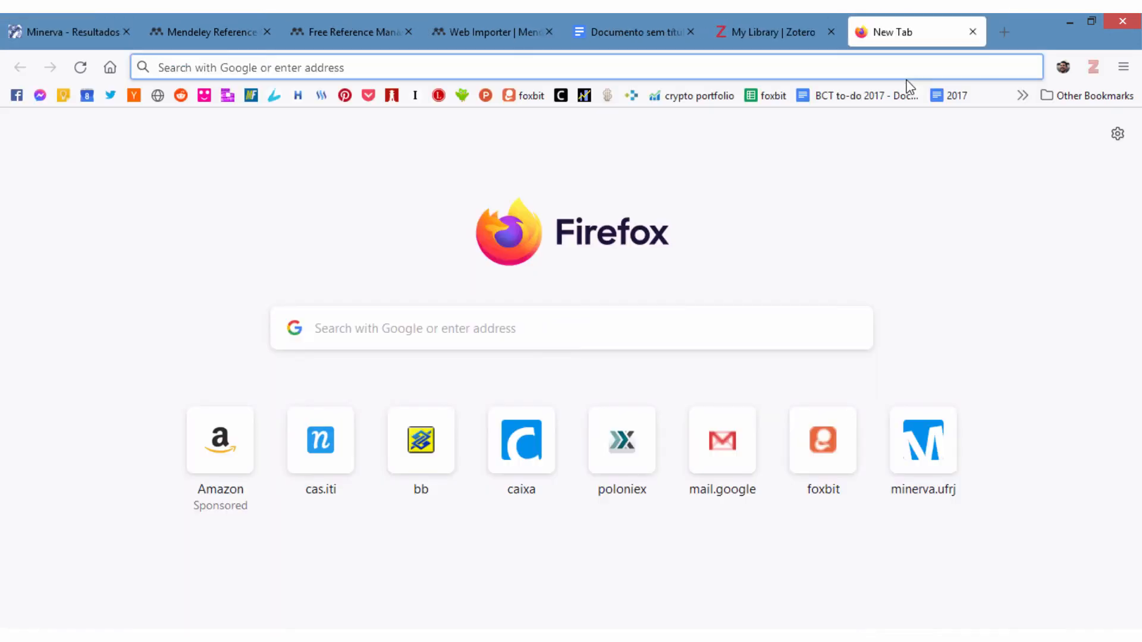
pyautogui.write('busca integra')
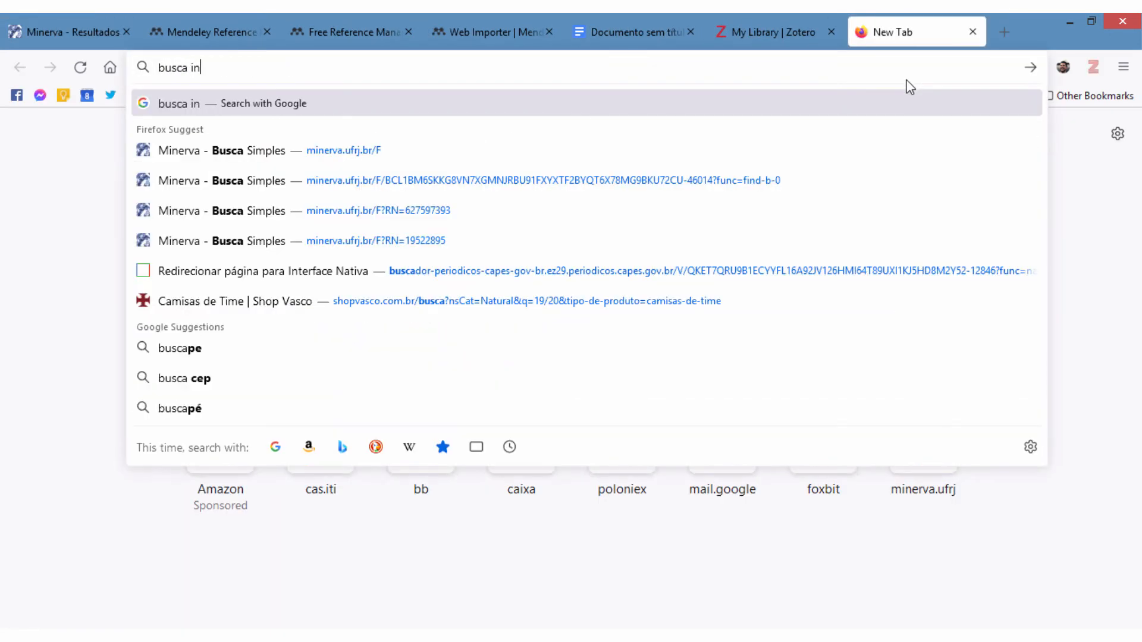
pyautogui.write('da usp')
pyautogui.press('Return')
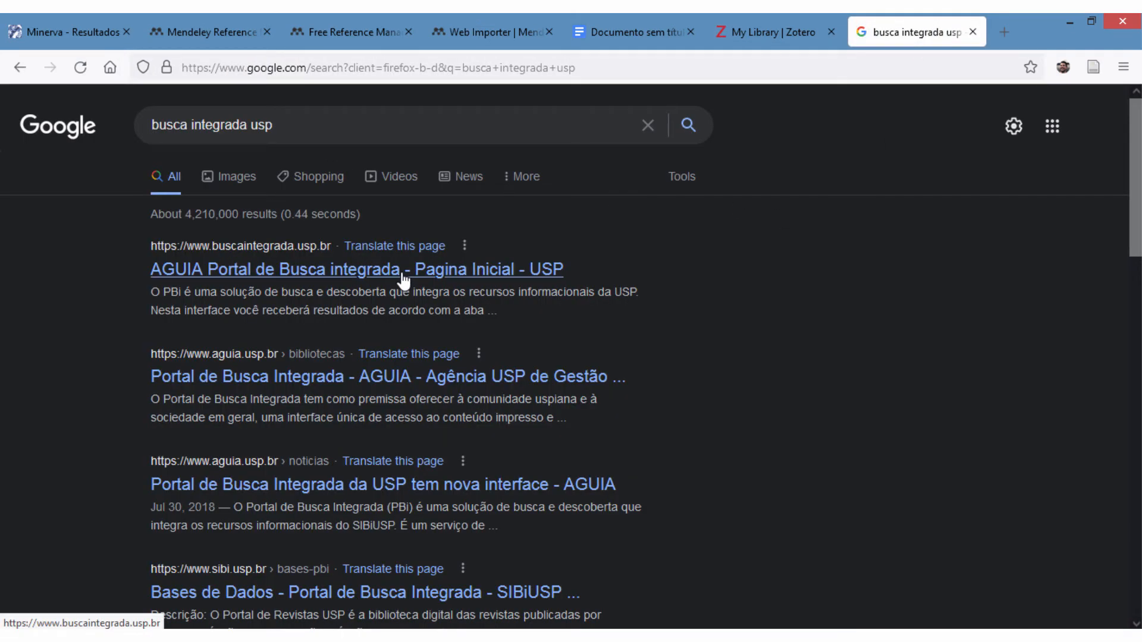
pyautogui.click(348, 271)
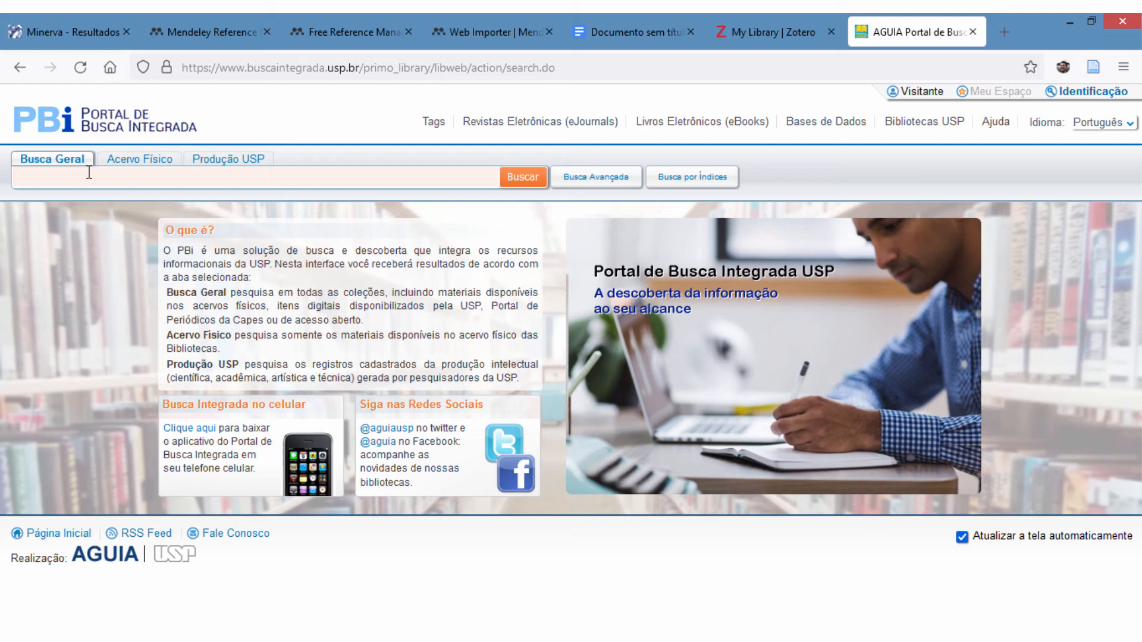
# - Search the portal's Busca Geral for "ergonomia" and show Mais Opções for the first result
pyautogui.write('ergonomia')
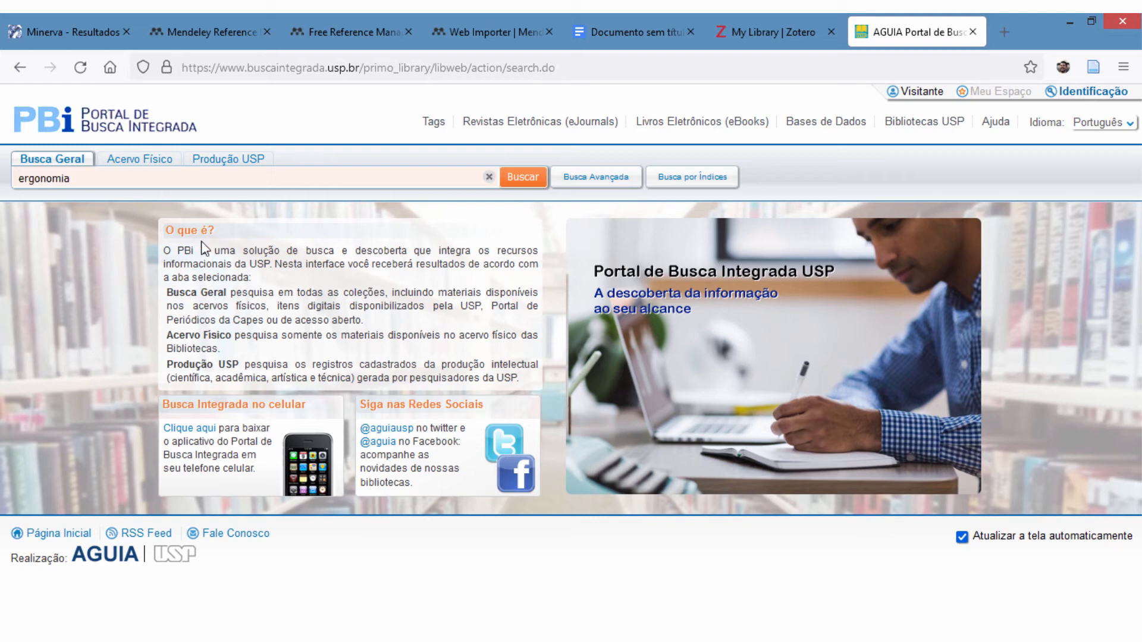
pyautogui.click(522, 177)
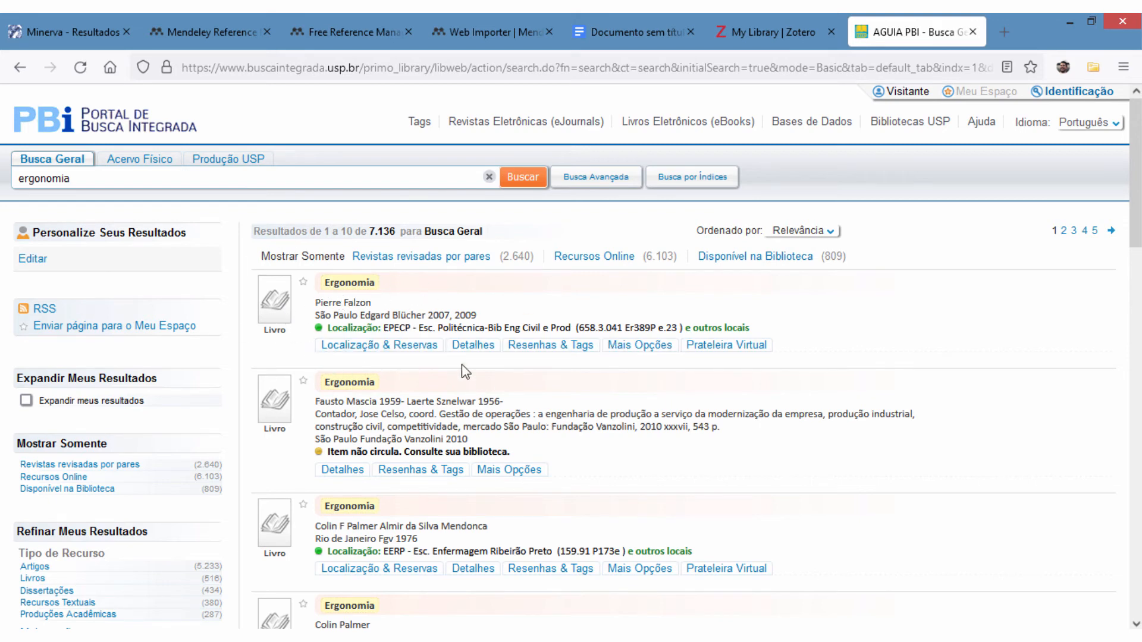
pyautogui.click(647, 346)
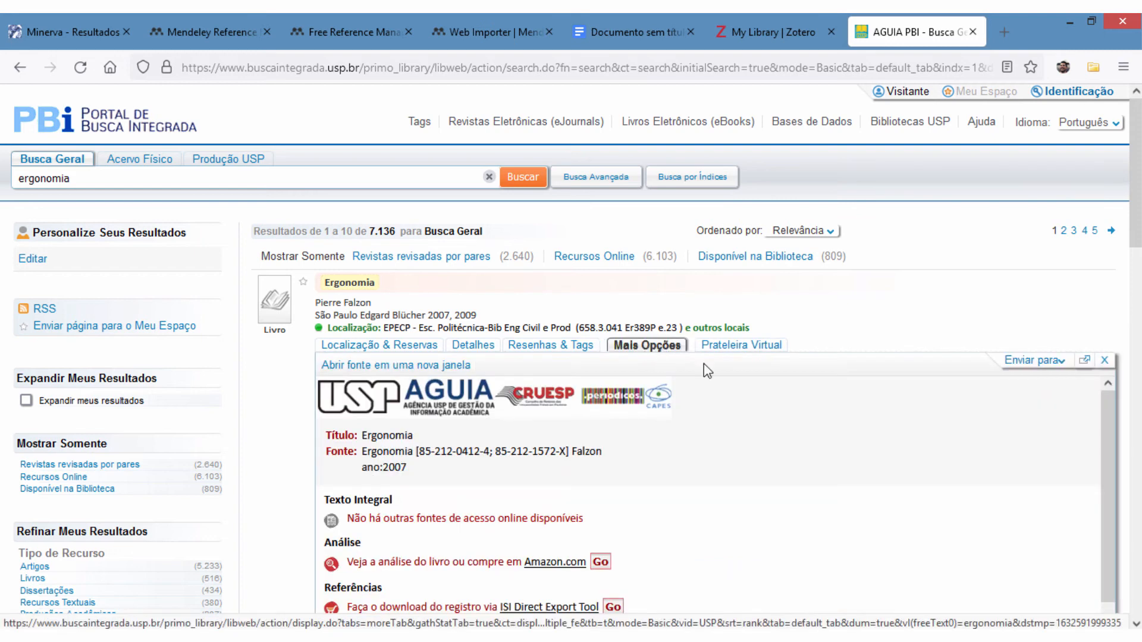
# - Request a RIS export of the first Ergonomia record in UTF-8, cancel the file download and close the record's options
pyautogui.click(1044, 361)
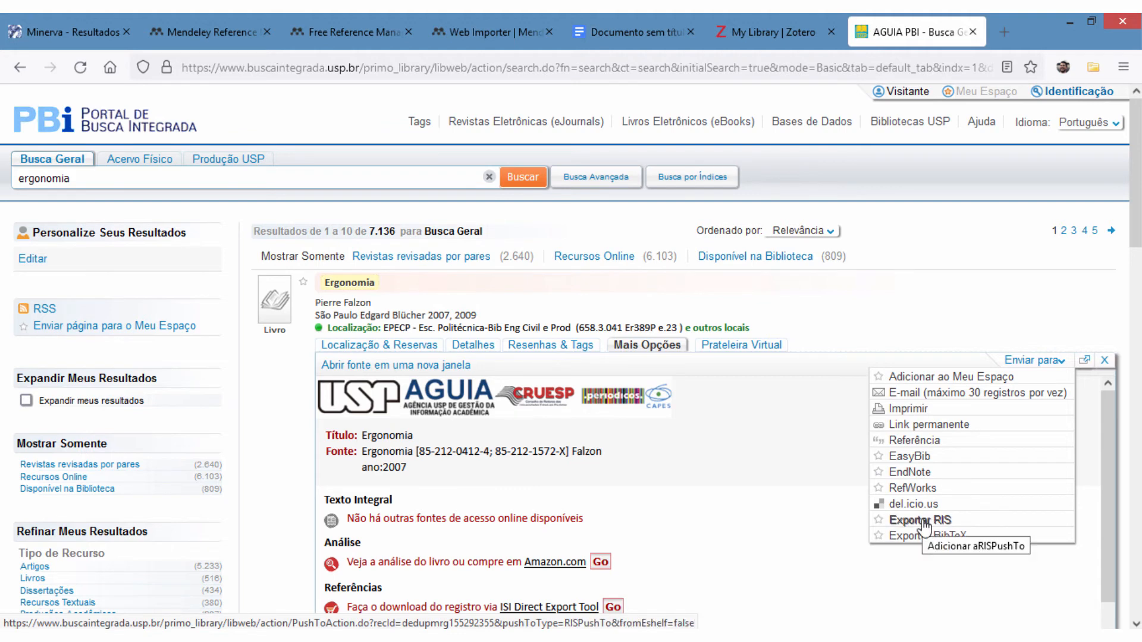
pyautogui.click(921, 521)
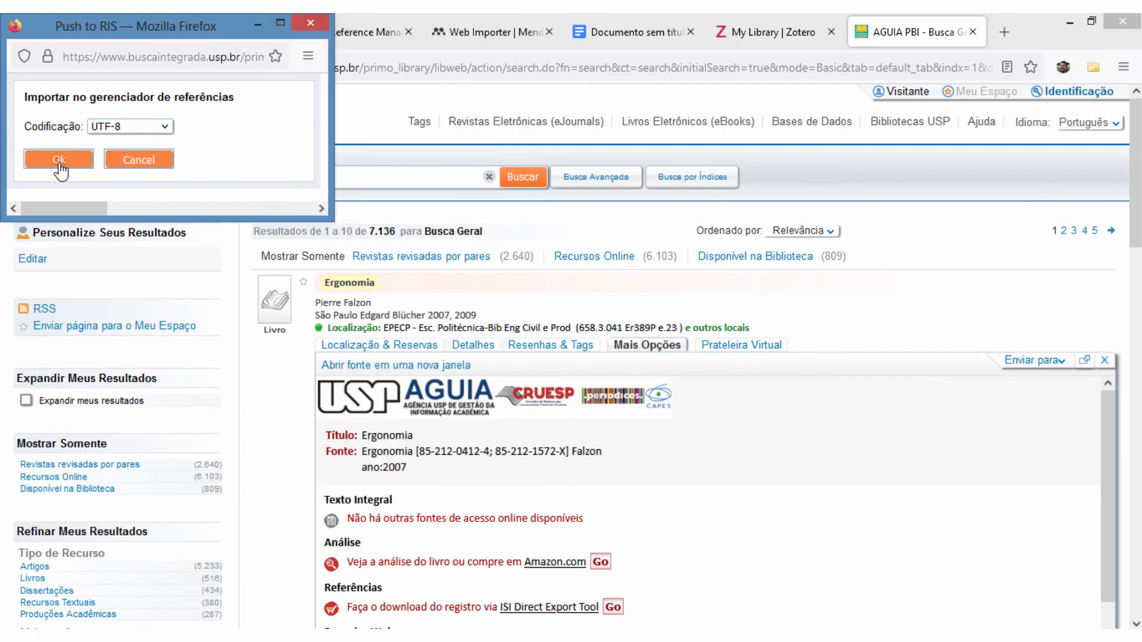
pyautogui.click(60, 161)
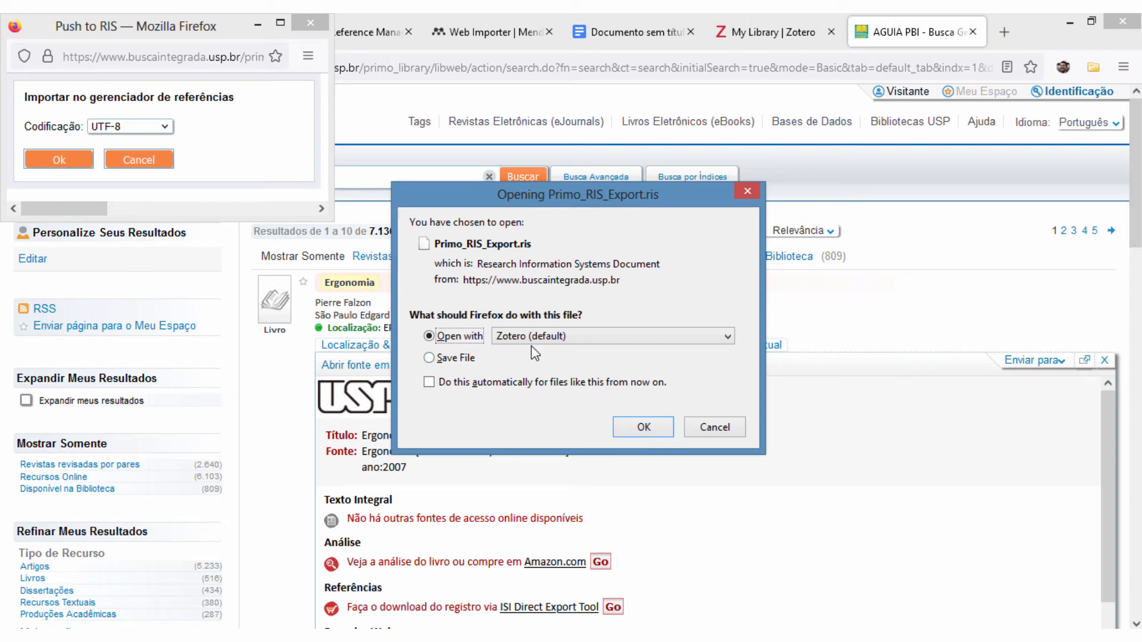
pyautogui.click(455, 357)
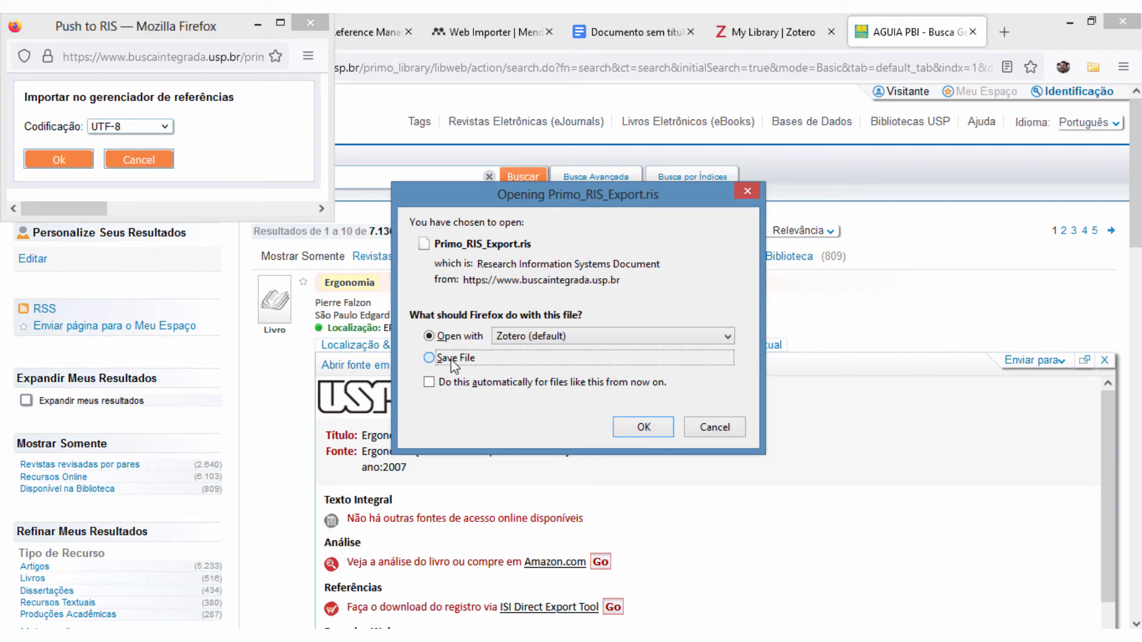
pyautogui.click(721, 427)
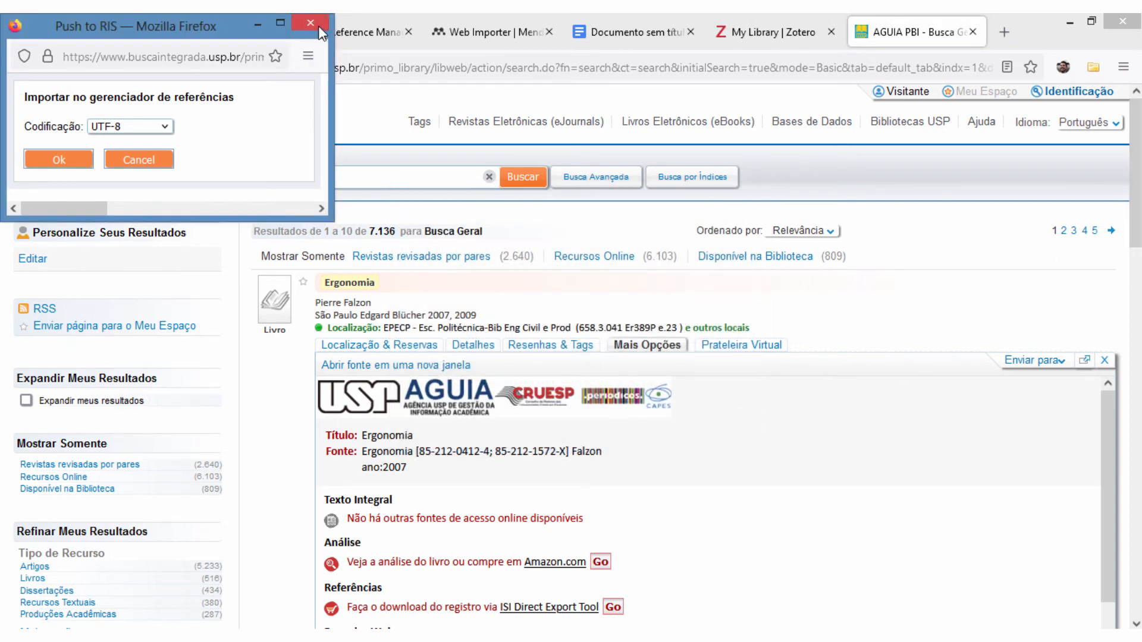
pyautogui.click(310, 23)
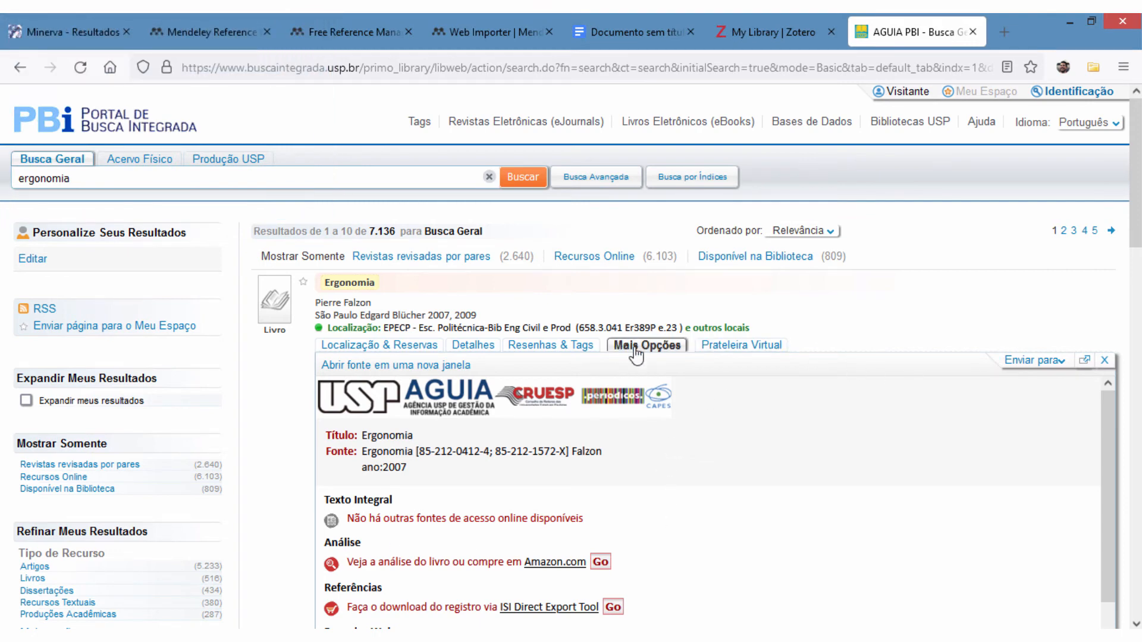
pyautogui.click(1104, 361)
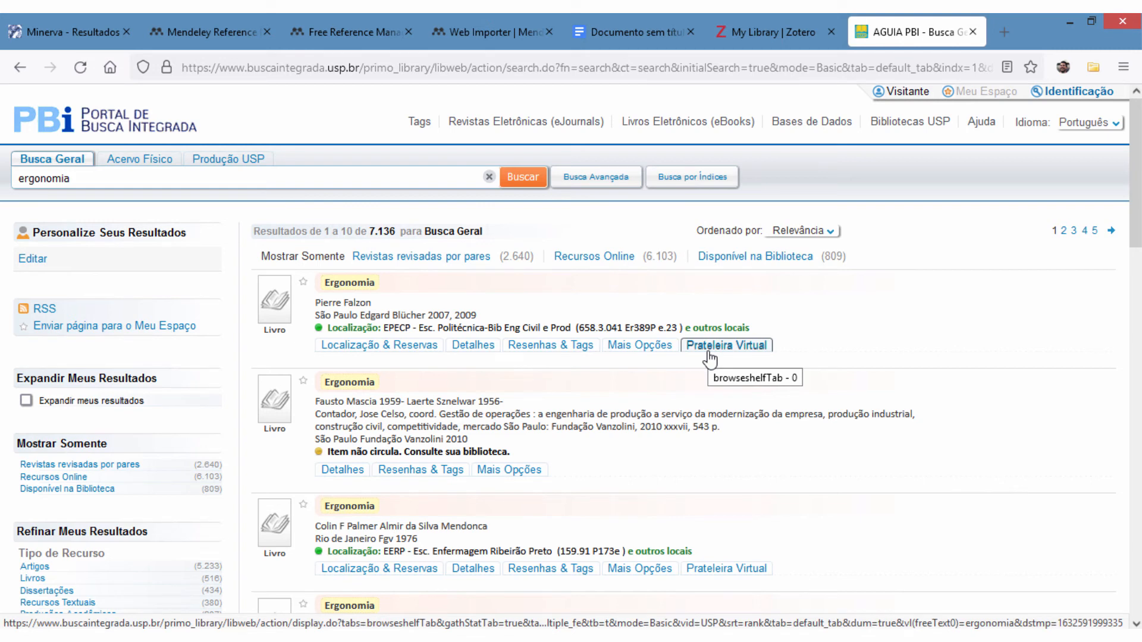
# - Open Google Acadêmico (scholar.google.com.br) in a new tab and search it for "retrofit"
pyautogui.click(1004, 32)
pyautogui.write('scholar.google.com.br/')
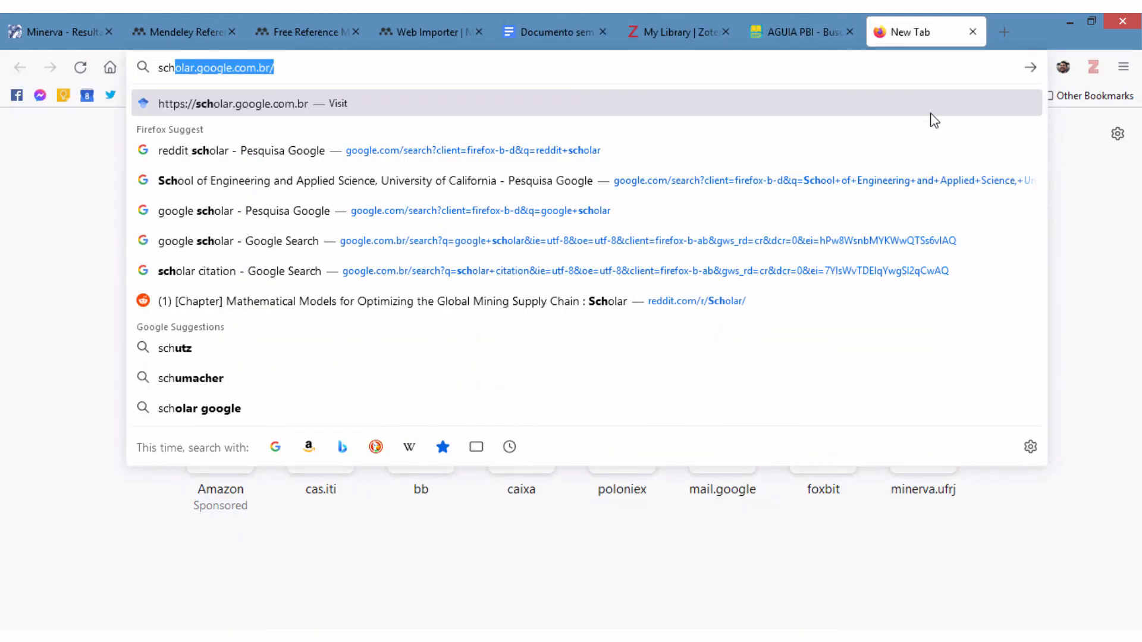
pyautogui.press('Return')
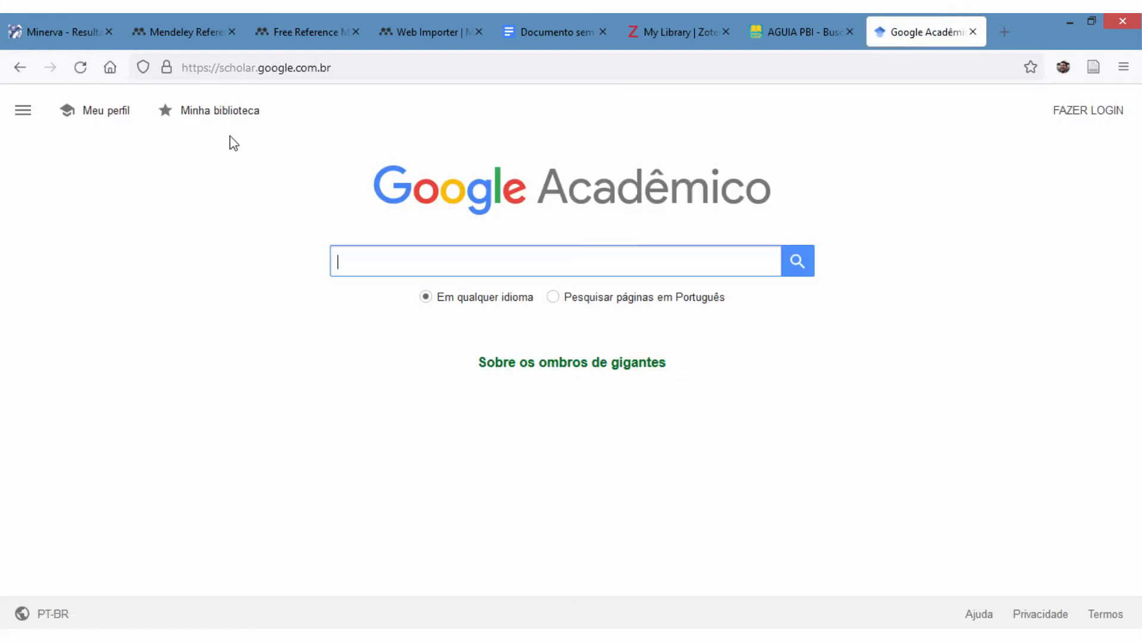
pyautogui.write('retrofti')
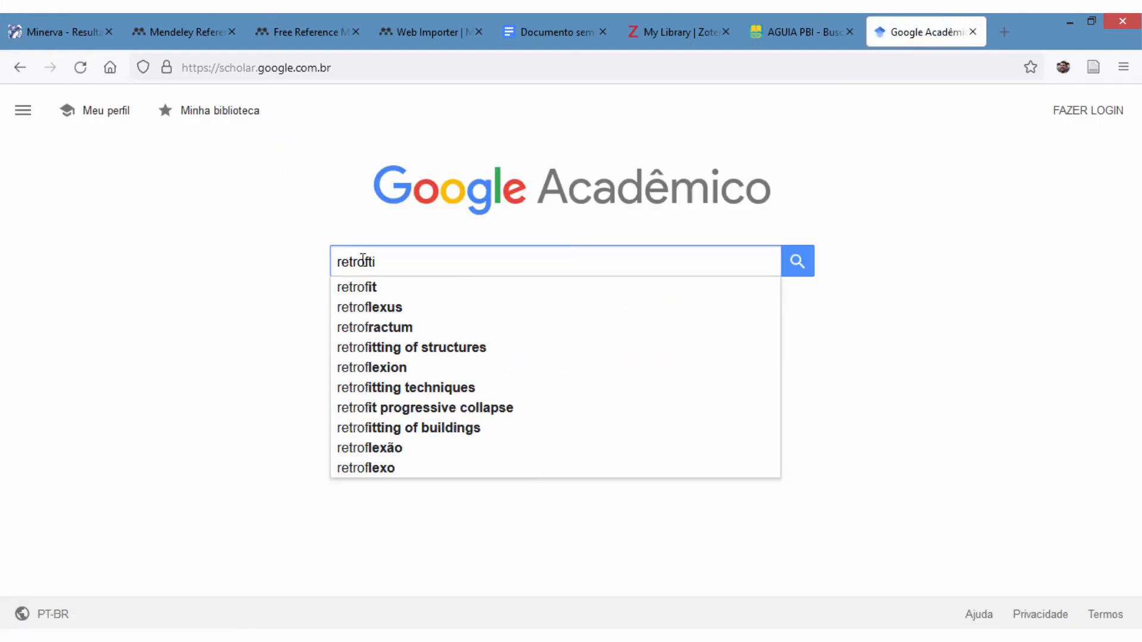
pyautogui.press('BackSpace')
pyautogui.press('BackSpace')
pyautogui.write('it')
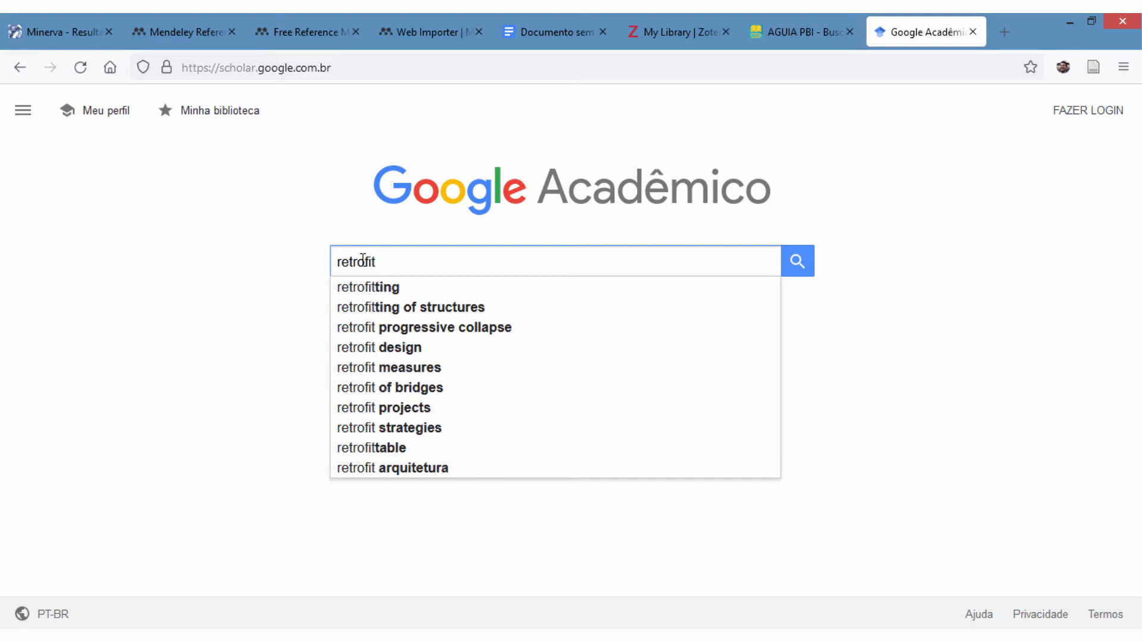
pyautogui.click(800, 273)
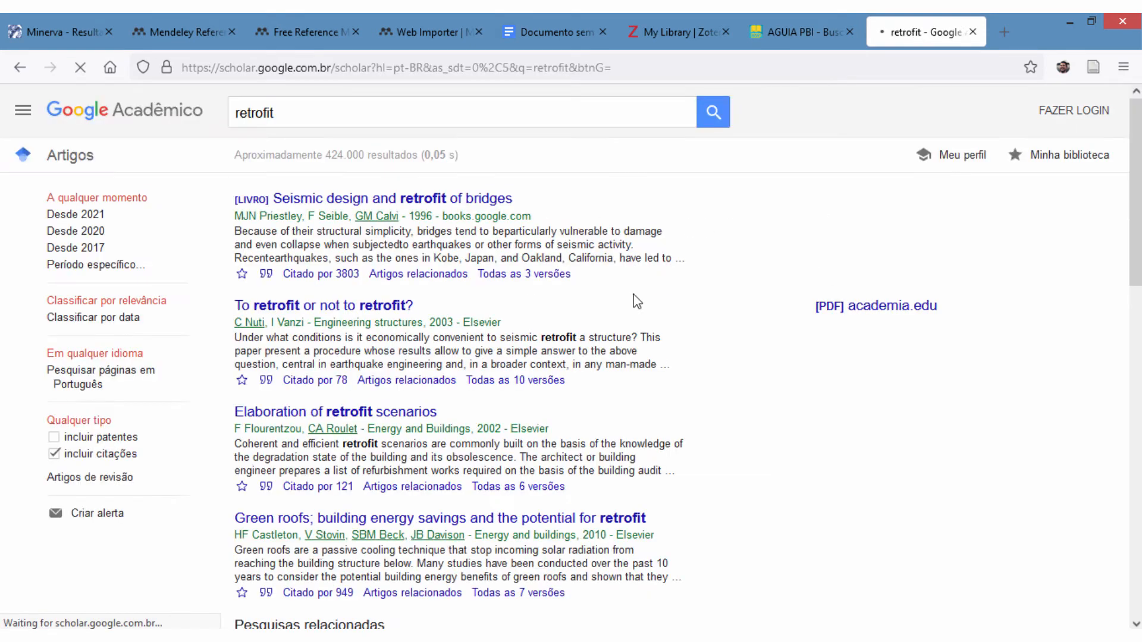
# - View the first result's citation formats, and import "Elaboration of retrofit scenarios" into Zotero's Minha biblioteca through its RefMan citation export
pyautogui.click(266, 275)
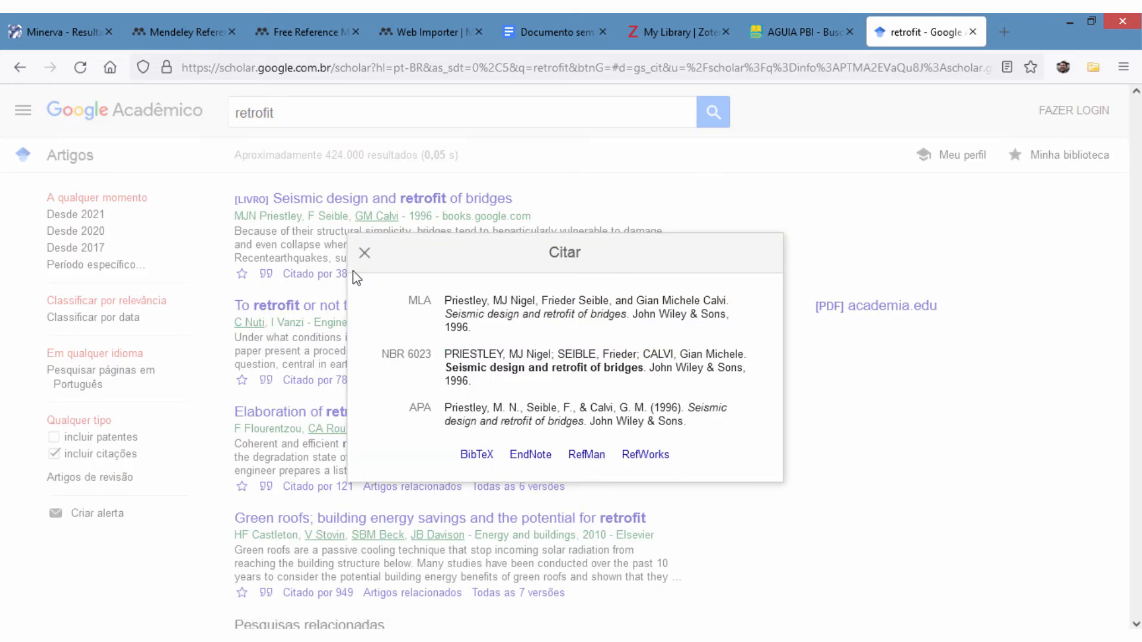
pyautogui.click(361, 254)
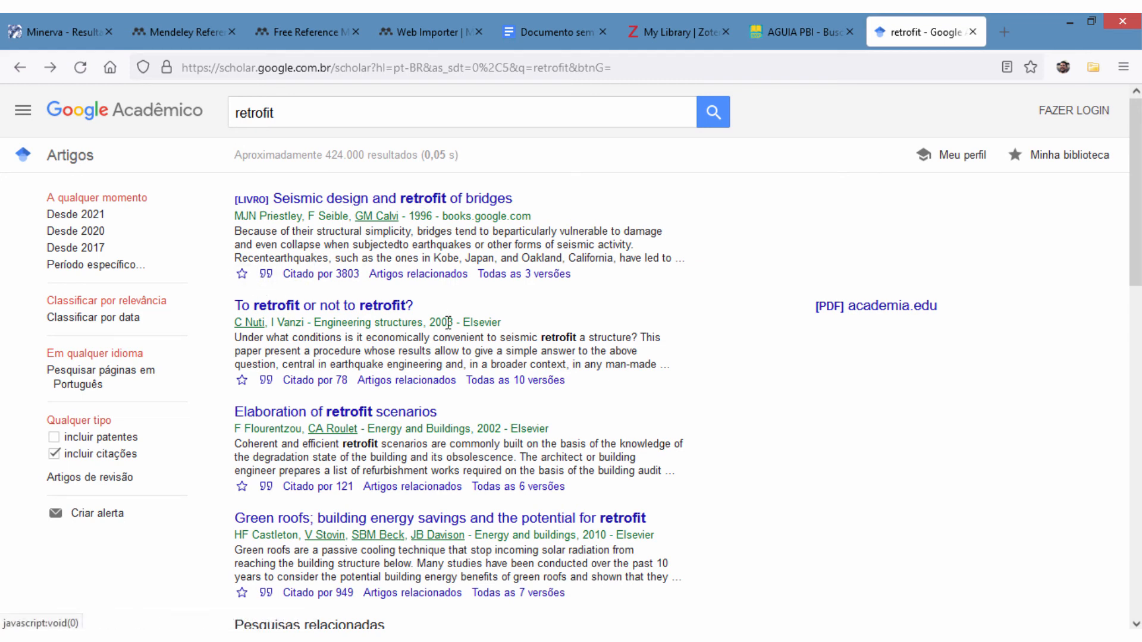
pyautogui.scroll(-2, 448, 322)
pyautogui.click(267, 403)
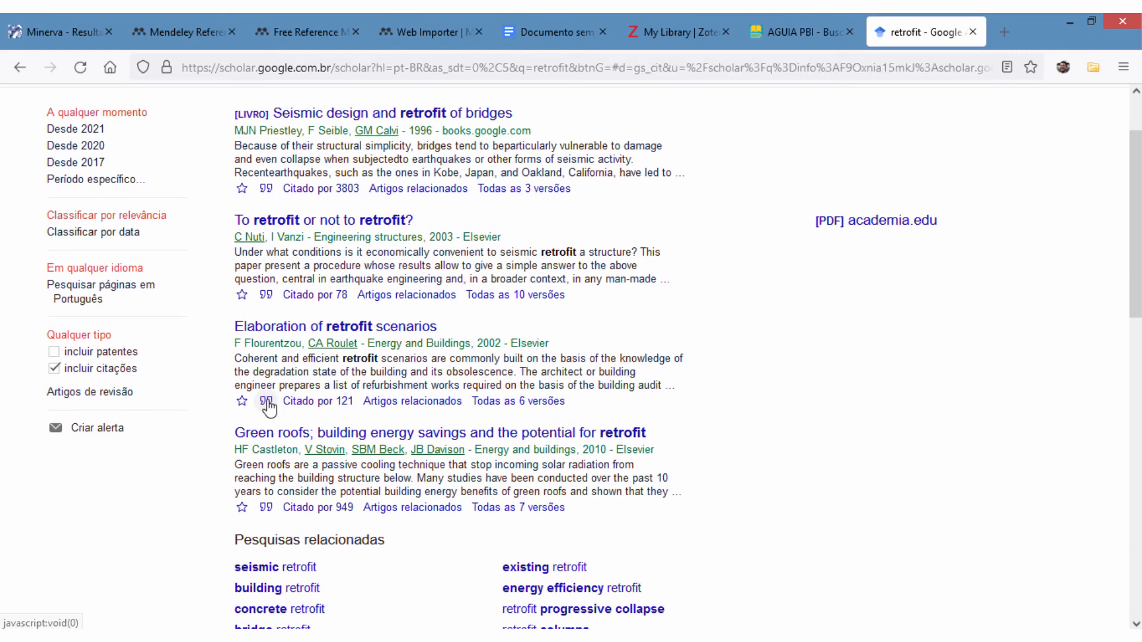
pyautogui.click(580, 449)
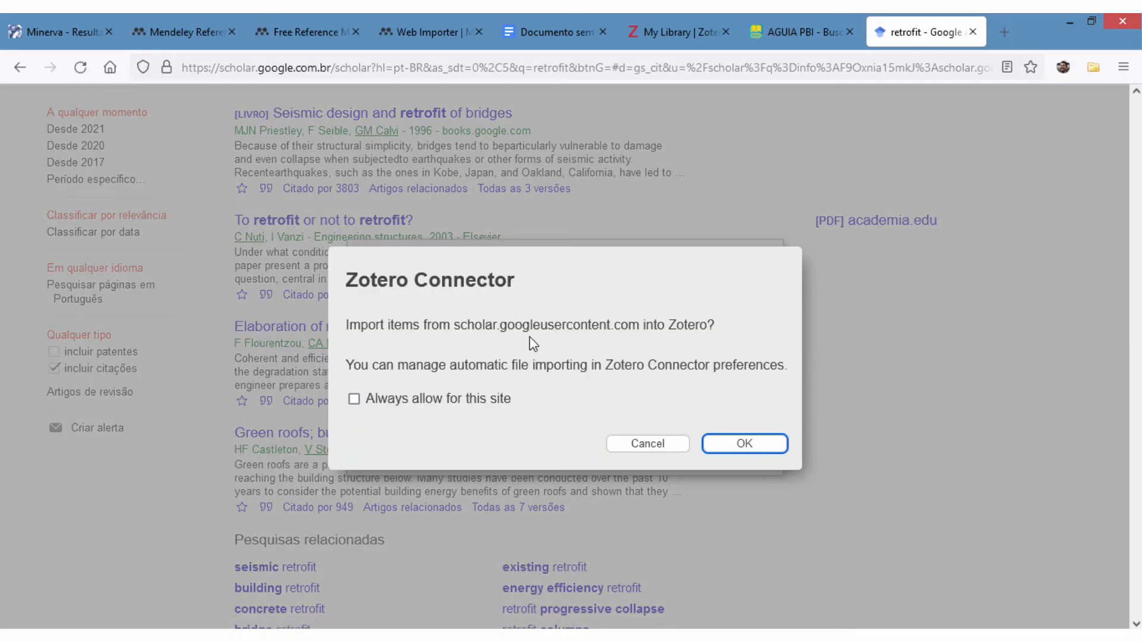
pyautogui.click(743, 444)
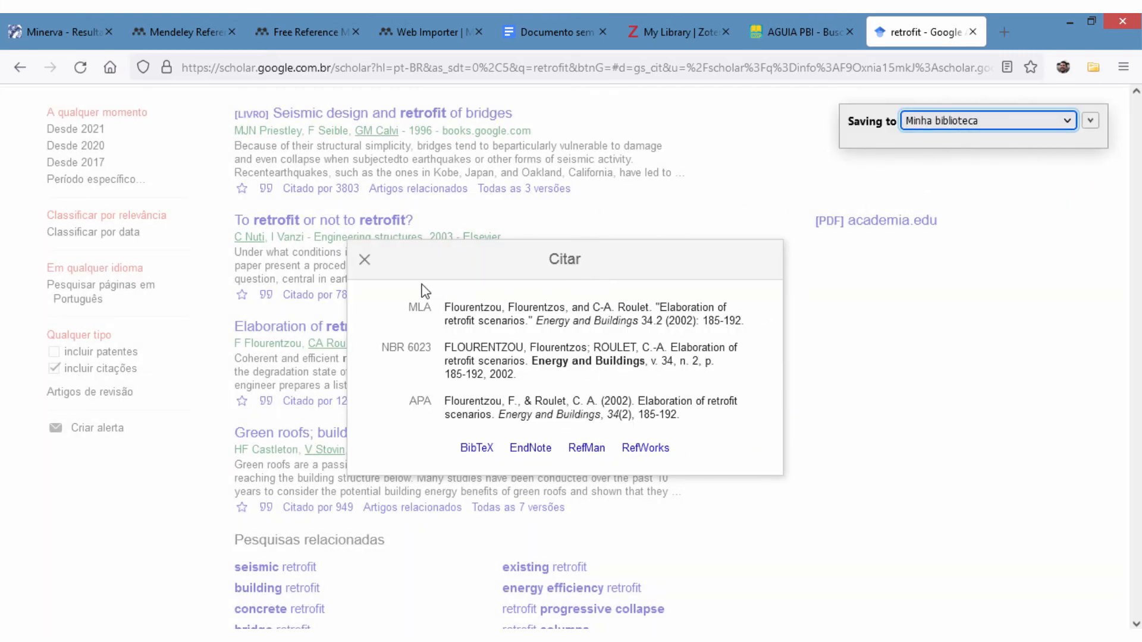
pyautogui.click(364, 260)
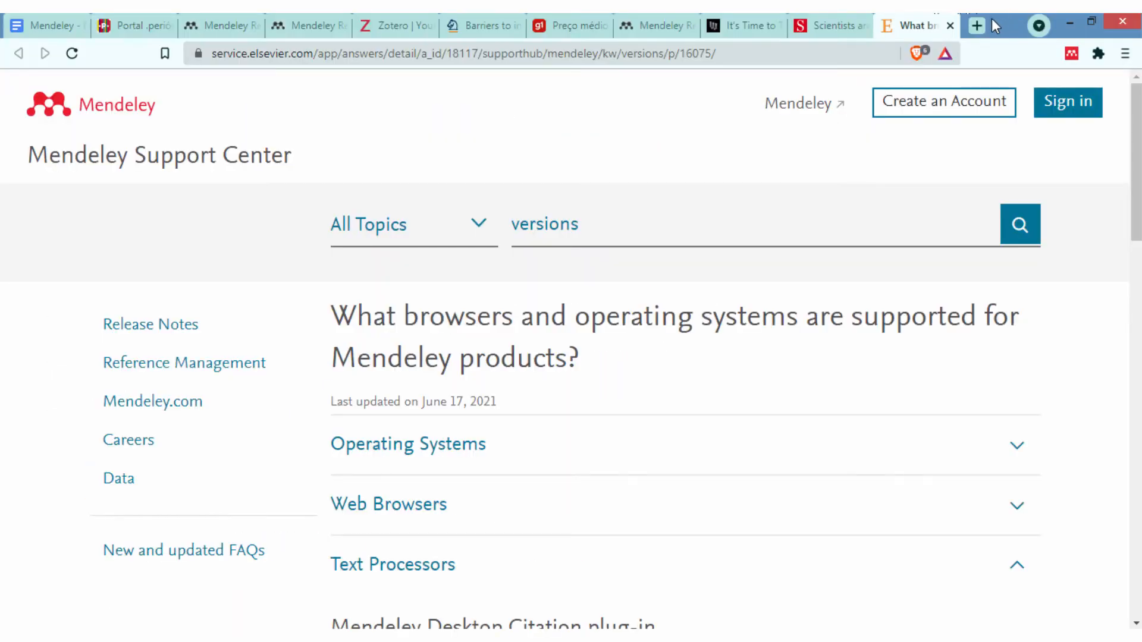
# - Switch to the Brave browser, open Google Scholar in a new tab and search for "retrofit"
pyautogui.click(973, 29)
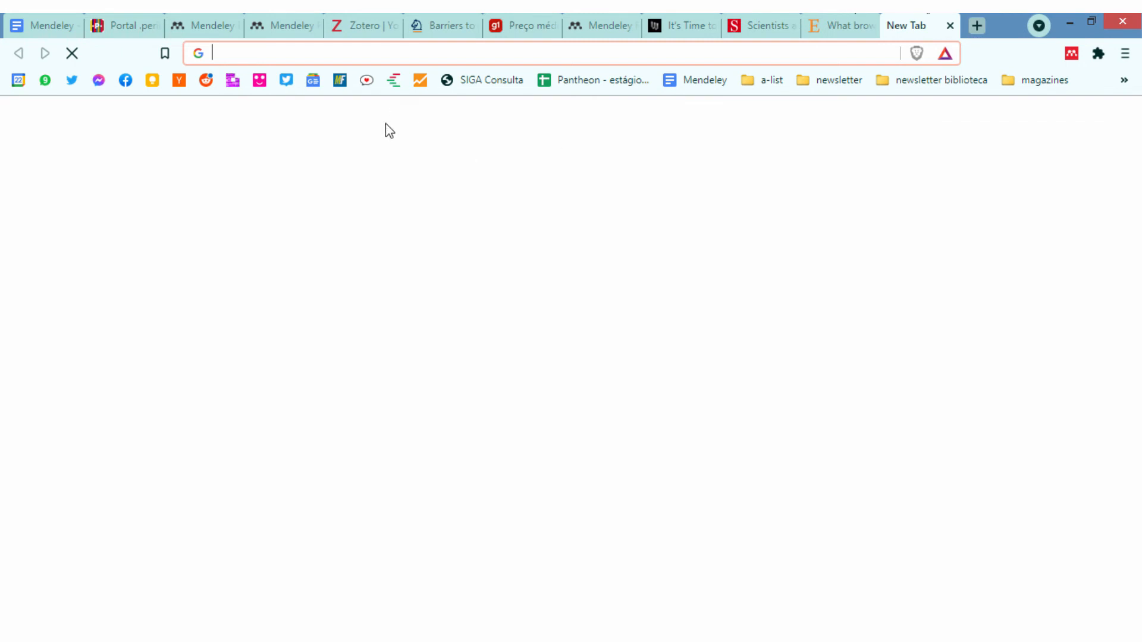
pyautogui.write('schol')
pyautogui.press('Return')
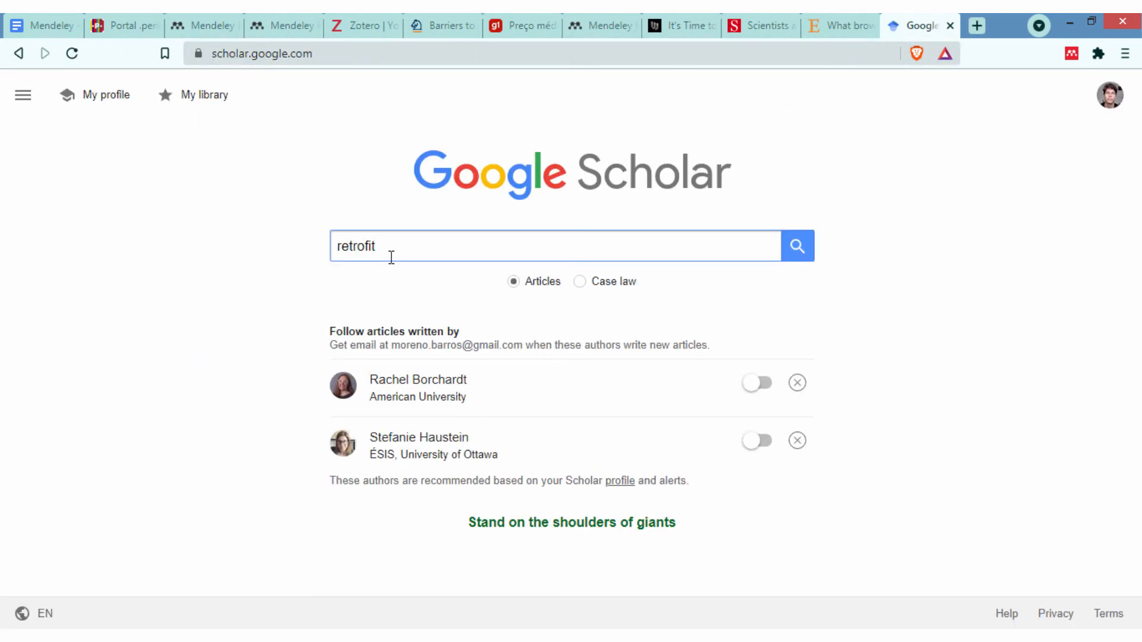
pyautogui.press('Return')
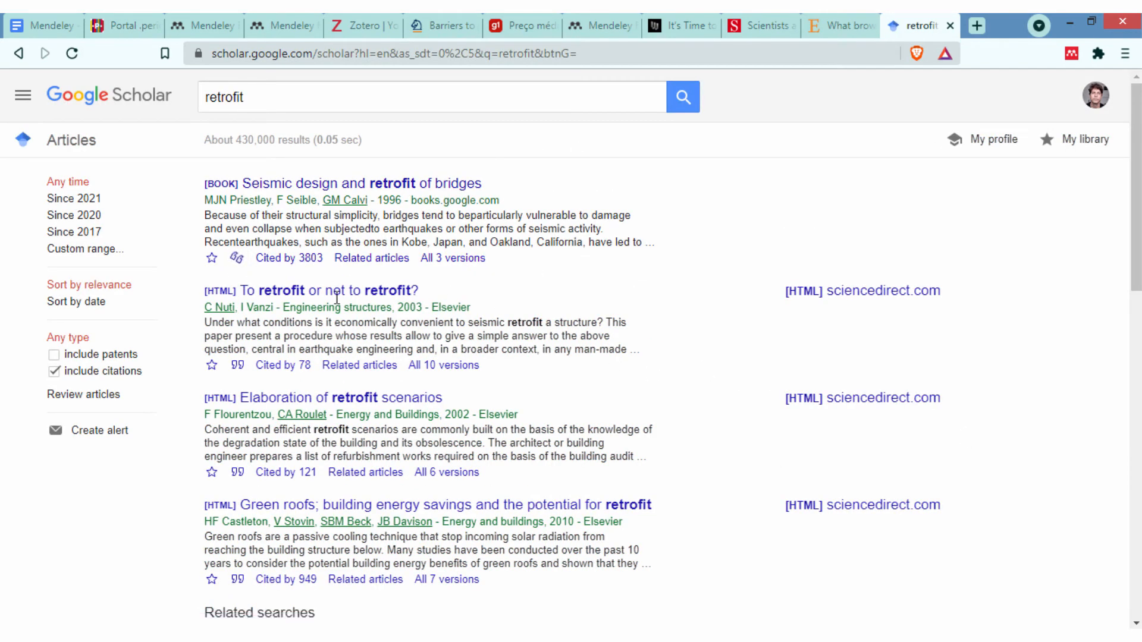
# - Request the RefMan citation file for "Seismic design and retrofit of bridges", cancel saving it and close the citation dialog
pyautogui.click(238, 260)
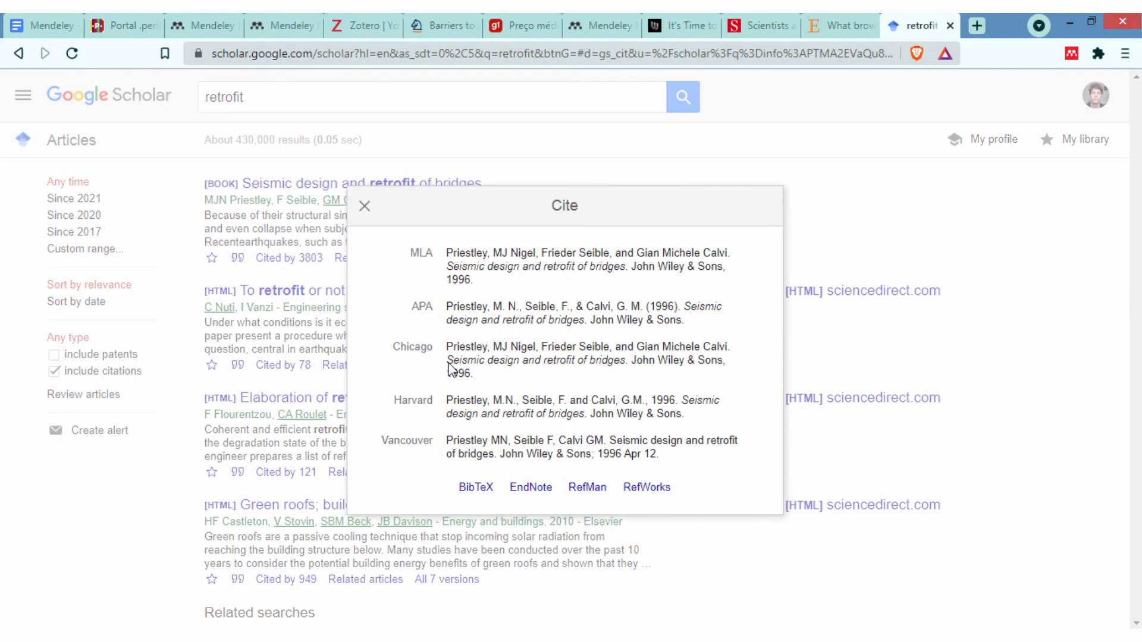
pyautogui.click(581, 497)
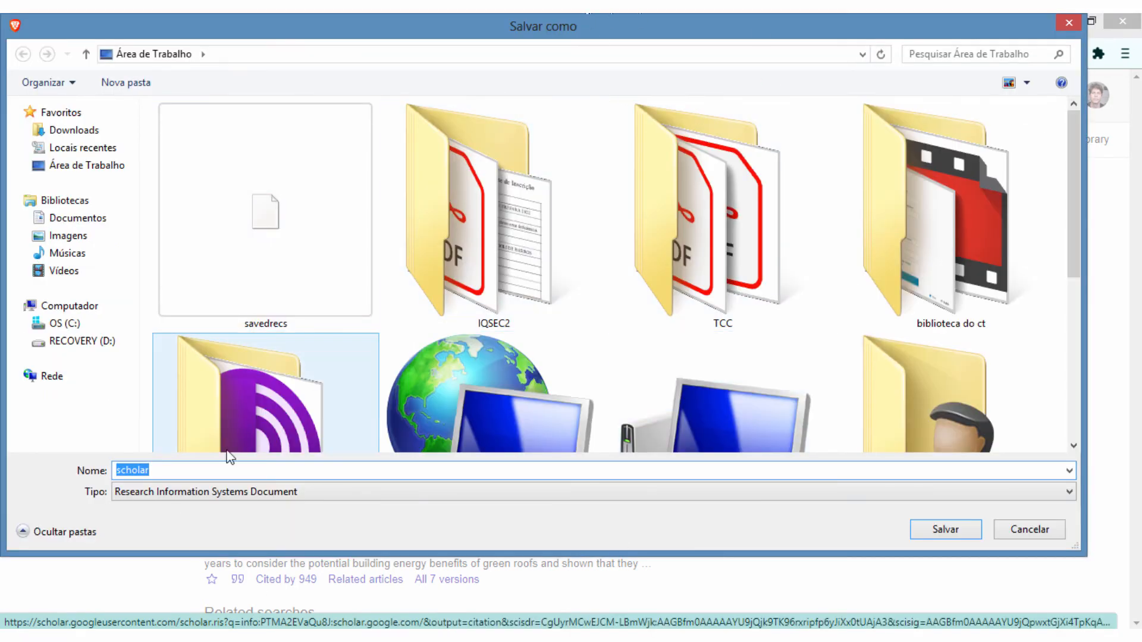
pyautogui.click(1010, 533)
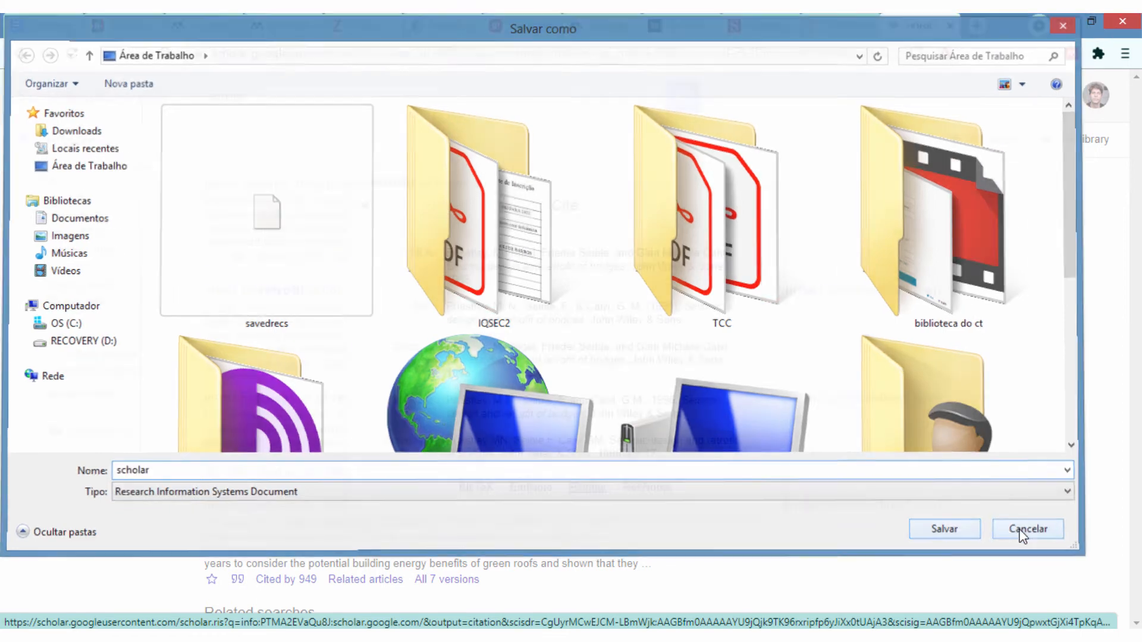
pyautogui.click(365, 206)
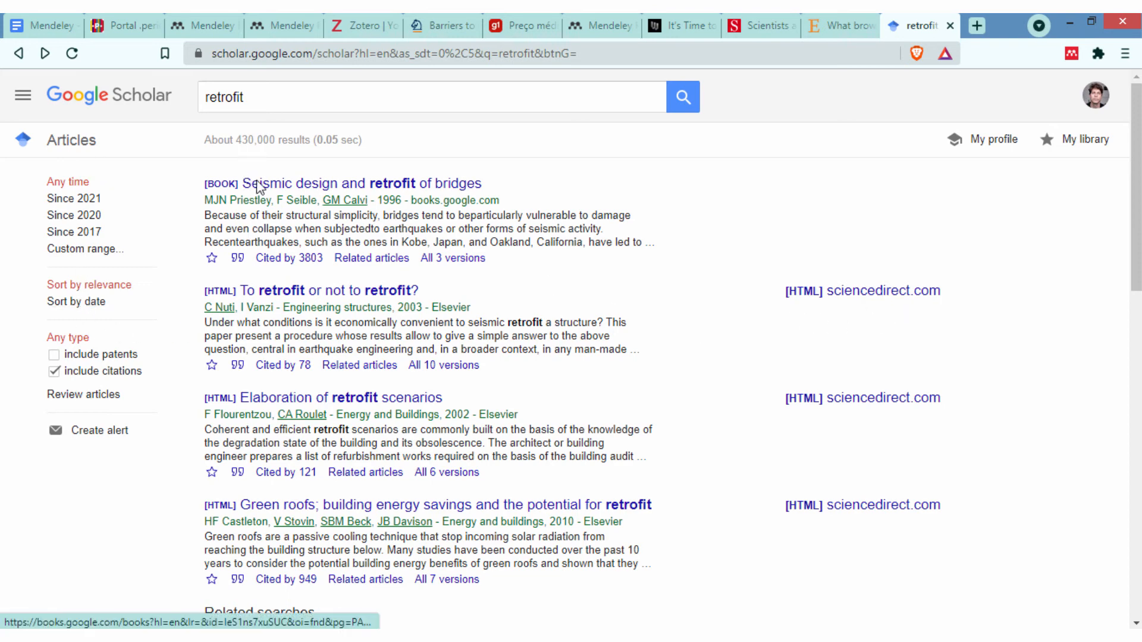
# - Save "Seismic design and retrofit of bridges" to the Google Scholar library and look over the articles in My library
pyautogui.click(211, 261)
pyautogui.click(88, 588)
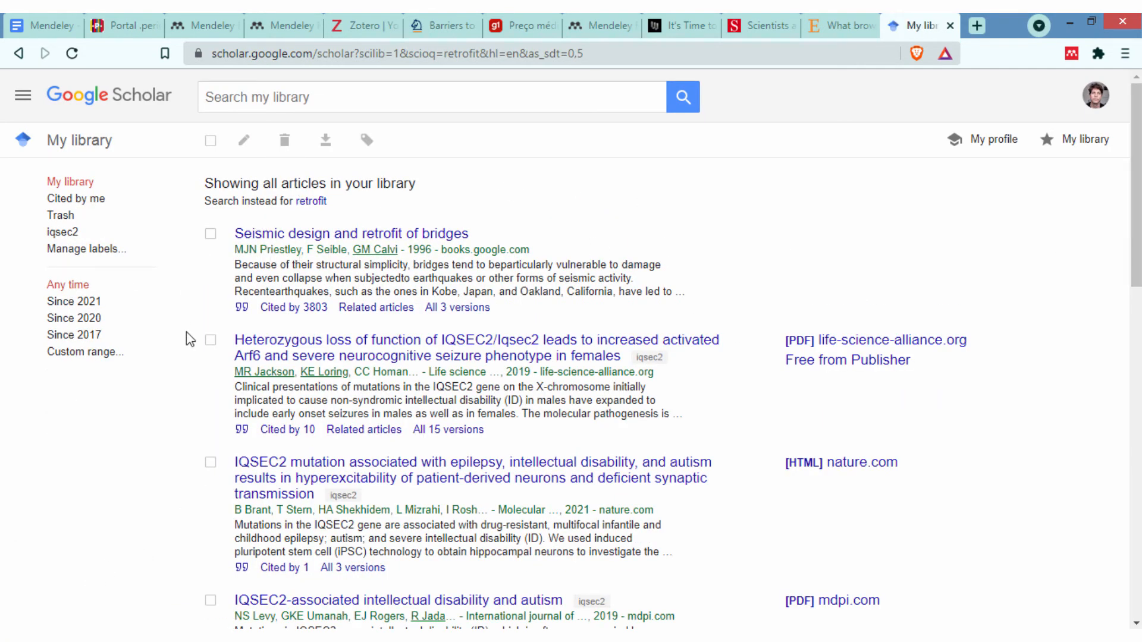
pyautogui.scroll(-9, 476, 433)
pyautogui.scroll(9, 518, 433)
# - Select all listed articles in My library, show the available export formats and dismiss them without exporting
pyautogui.click(211, 141)
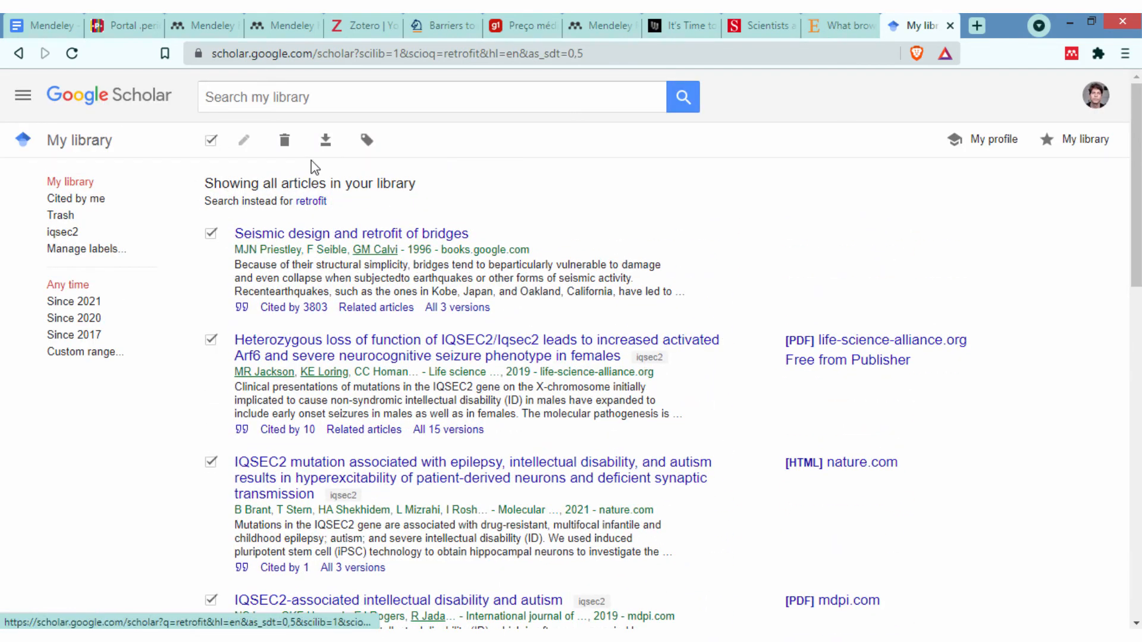
pyautogui.click(325, 141)
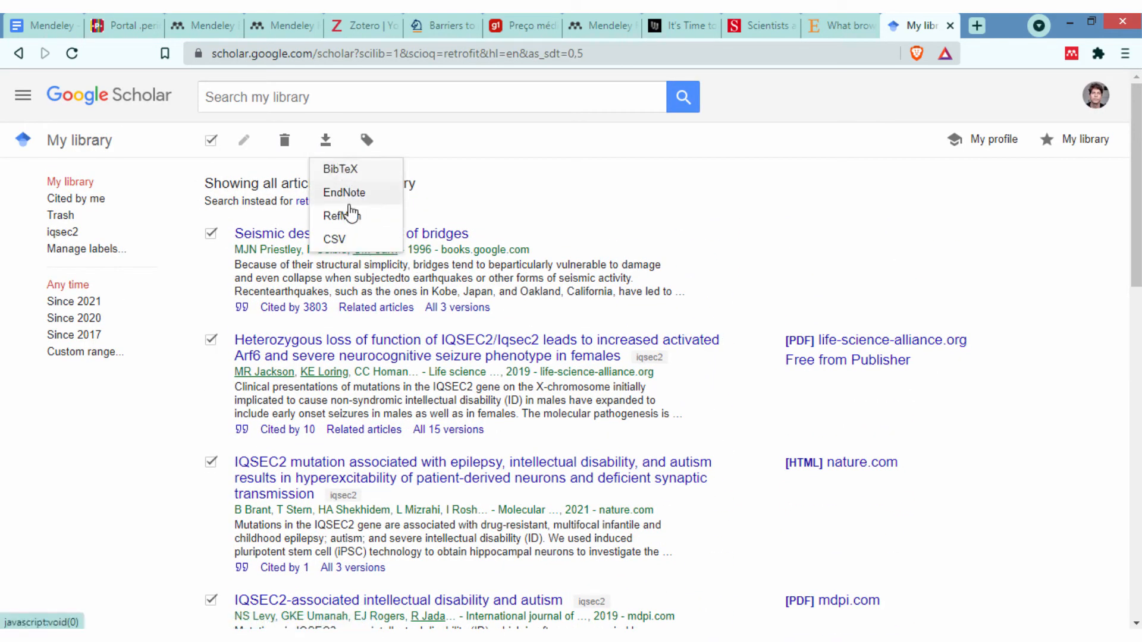
pyautogui.click(491, 152)
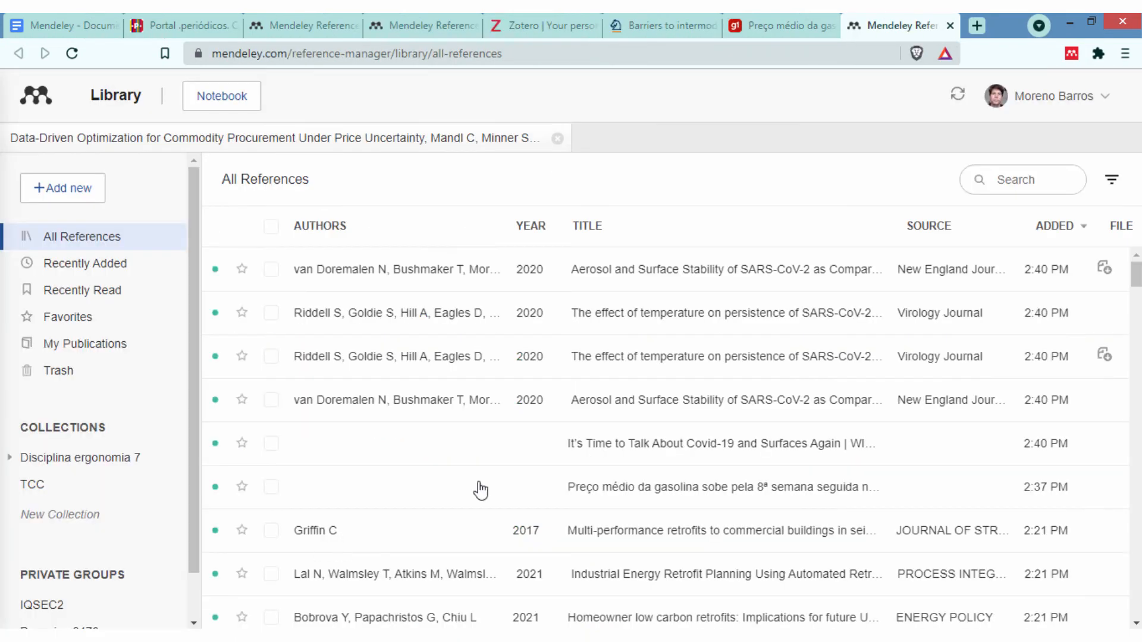
# - Minimize the open windows to reach the desktop and open the document "tese versão 1" in Word
pyautogui.click(1069, 21)
pyautogui.click(1069, 21)
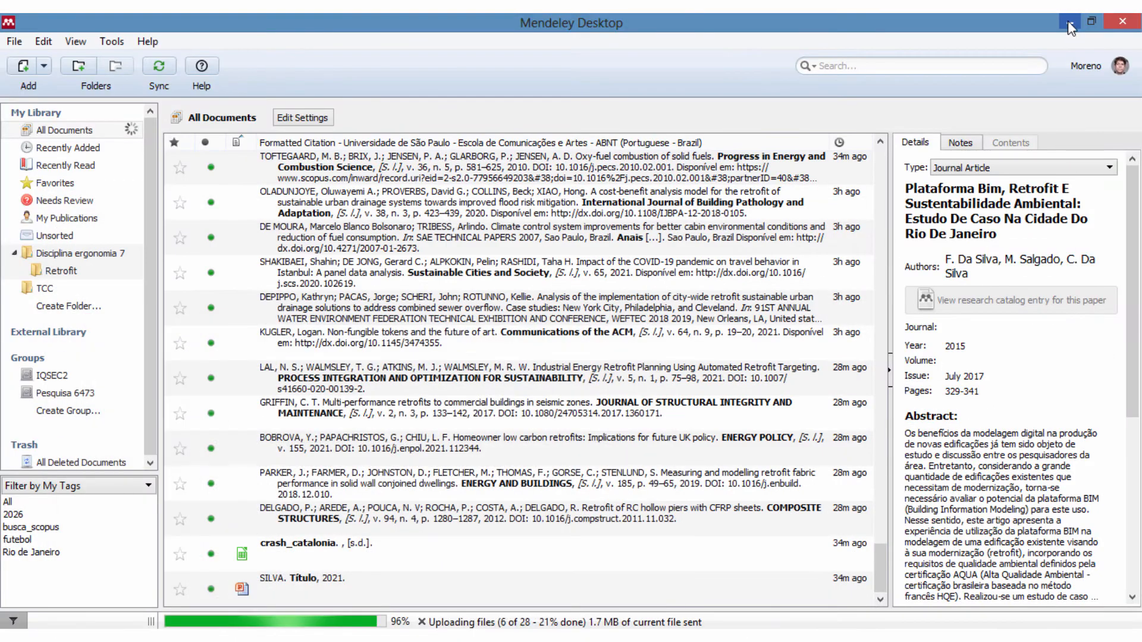
pyautogui.click(1069, 22)
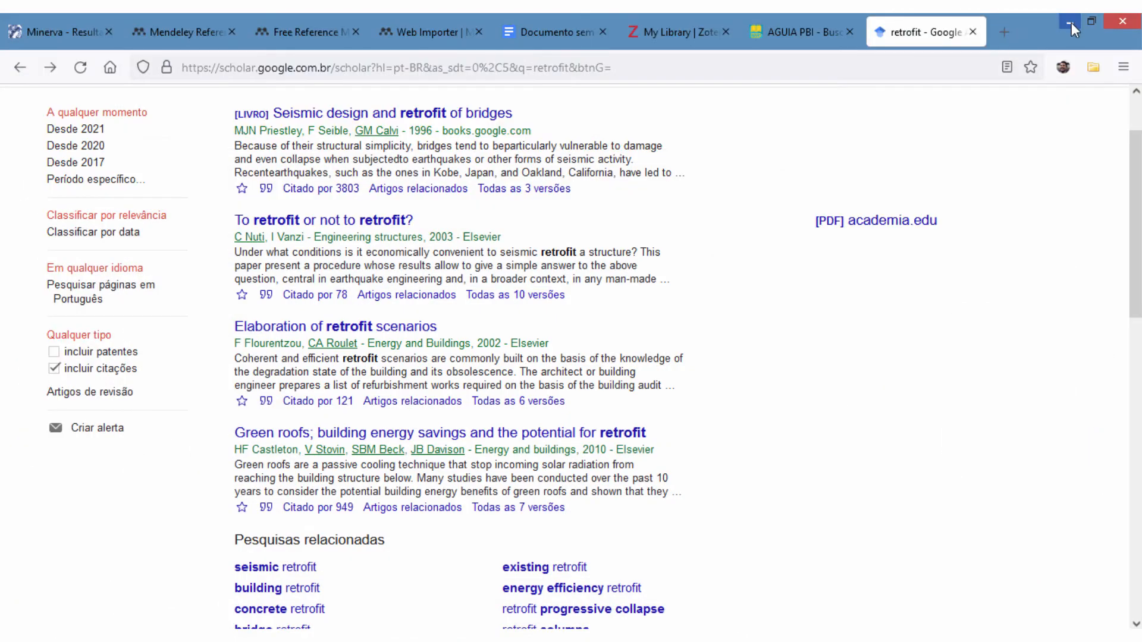
pyautogui.click(1072, 22)
pyautogui.click(1071, 22)
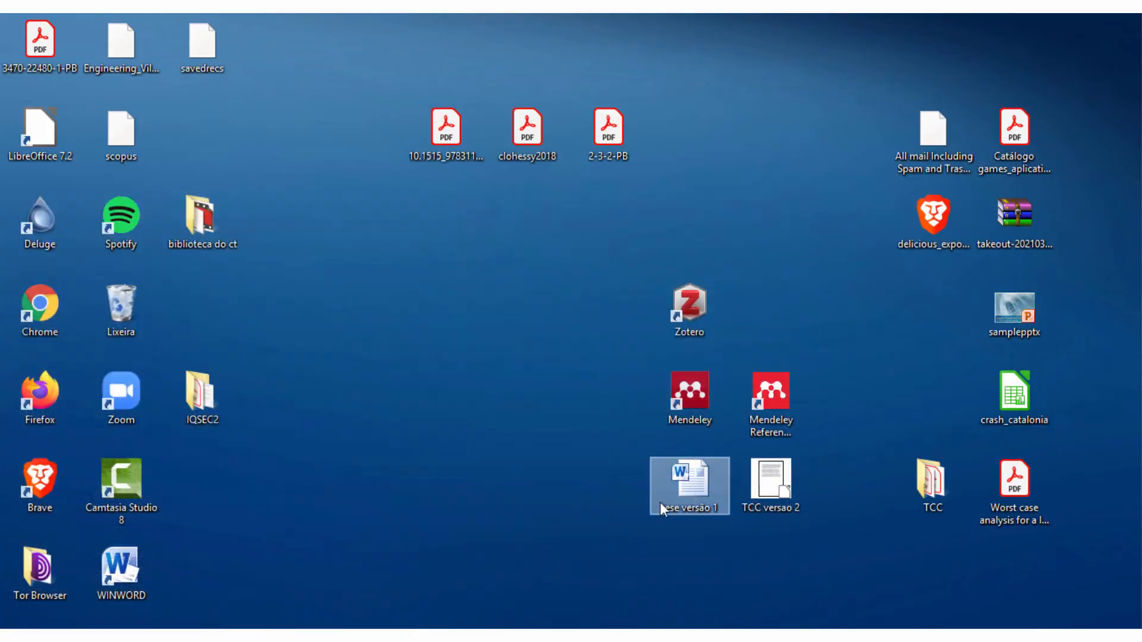
pyautogui.doubleClick(694, 486)
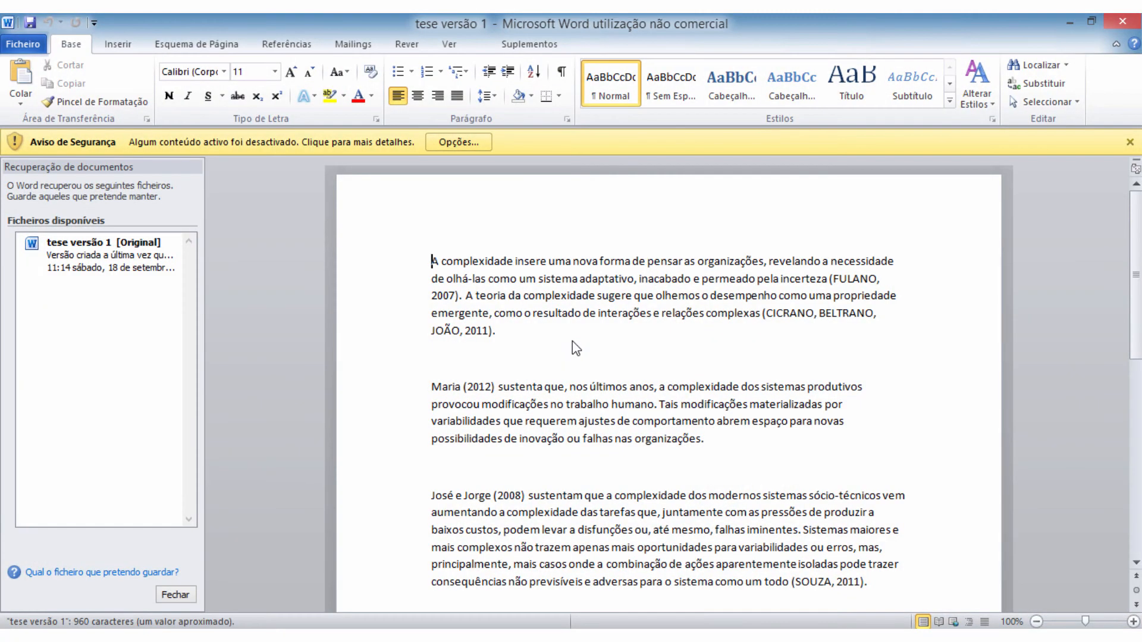
# - View the macro security options without changing them, and close the document recovery pane and the security warning
pyautogui.click(453, 142)
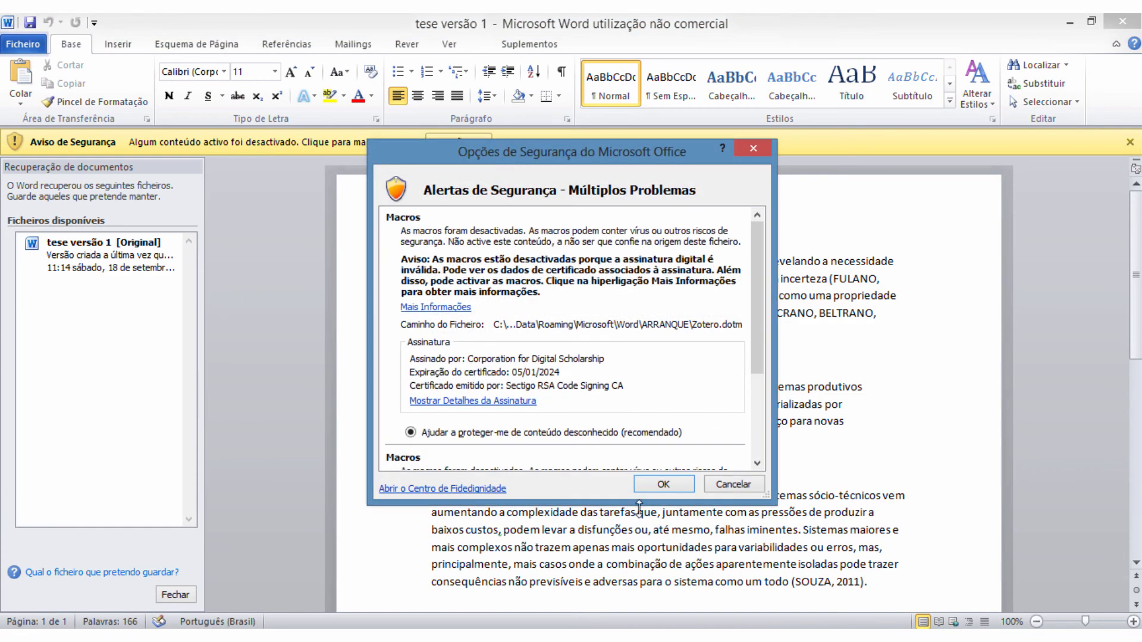
pyautogui.click(712, 485)
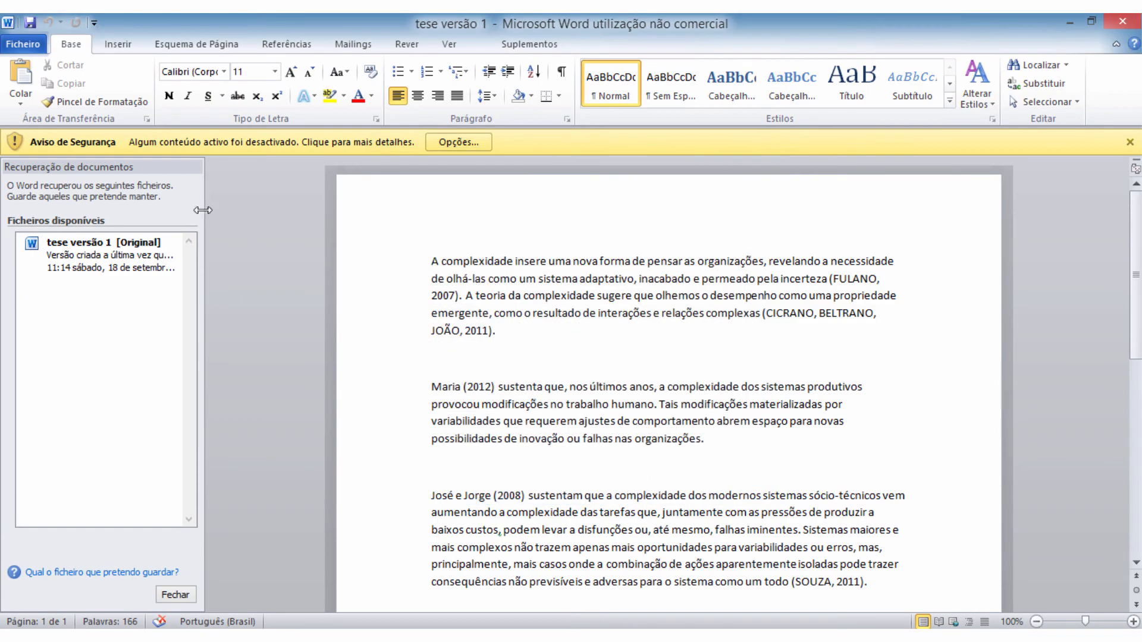
pyautogui.click(175, 595)
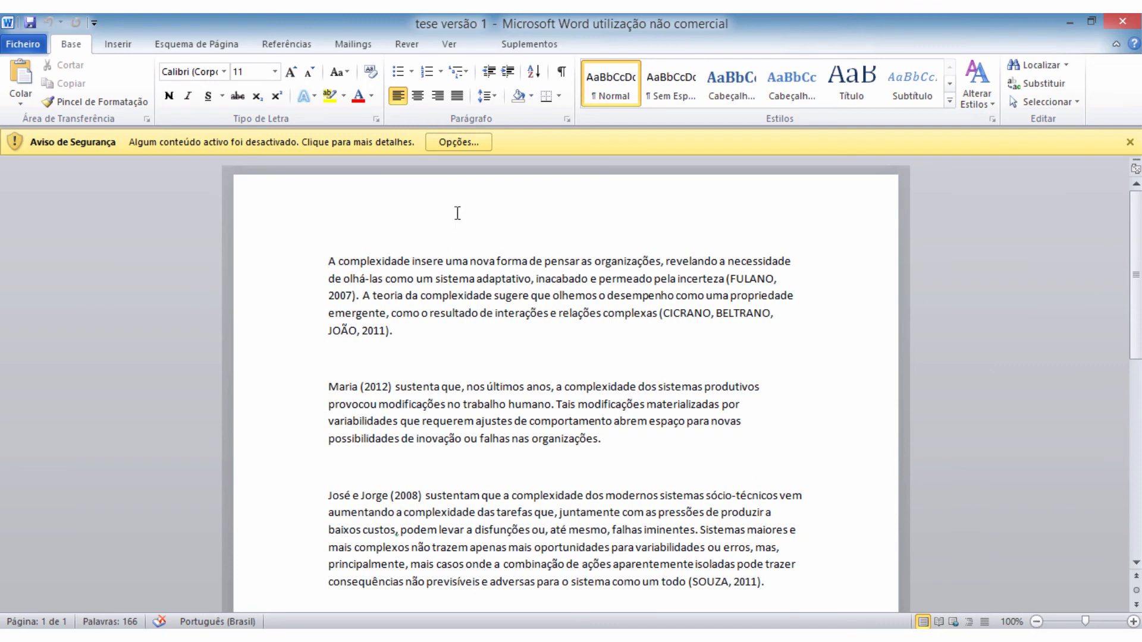
pyautogui.click(1130, 142)
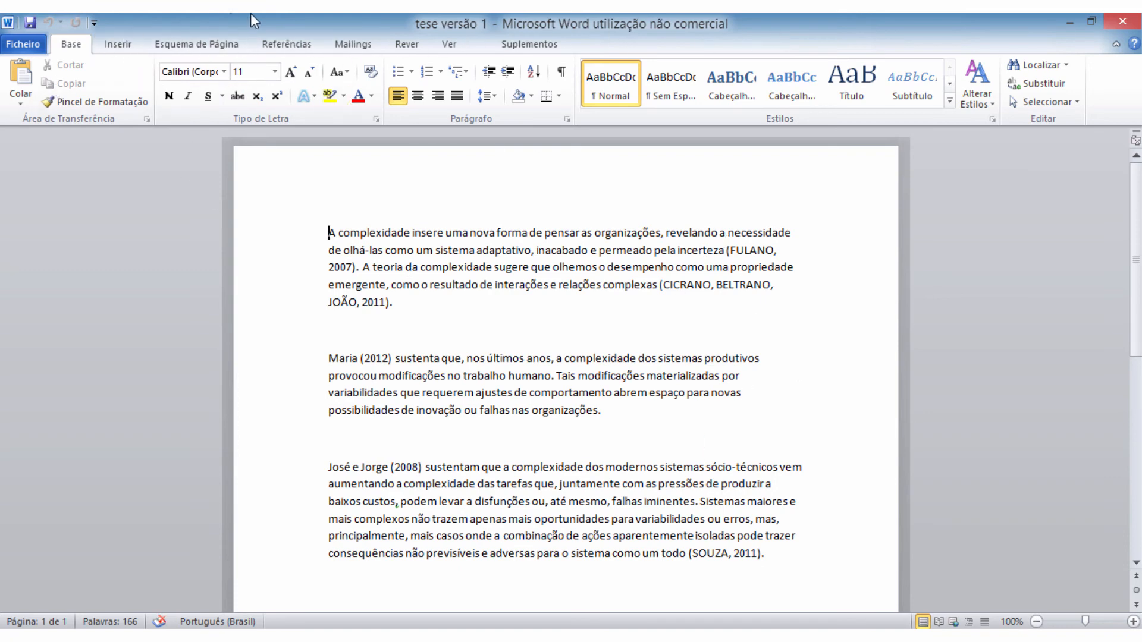
# - Display the reference tools, split the second paragraph before "Tais modificações" and remove the period after "organizações"
pyautogui.click(290, 45)
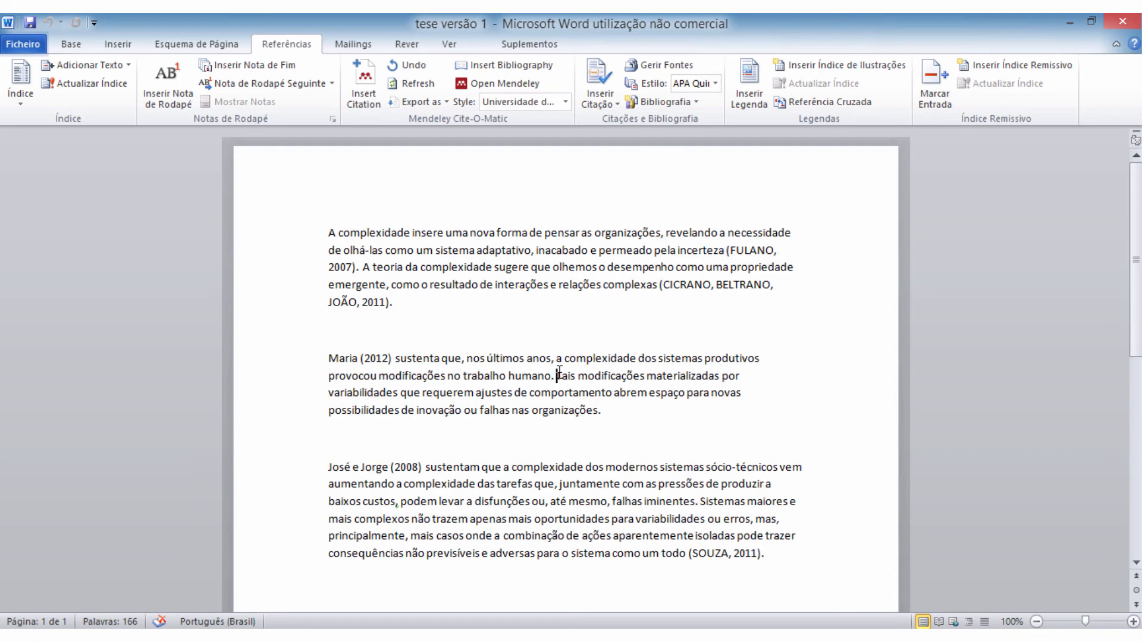
pyautogui.press('Return')
pyautogui.press('Return')
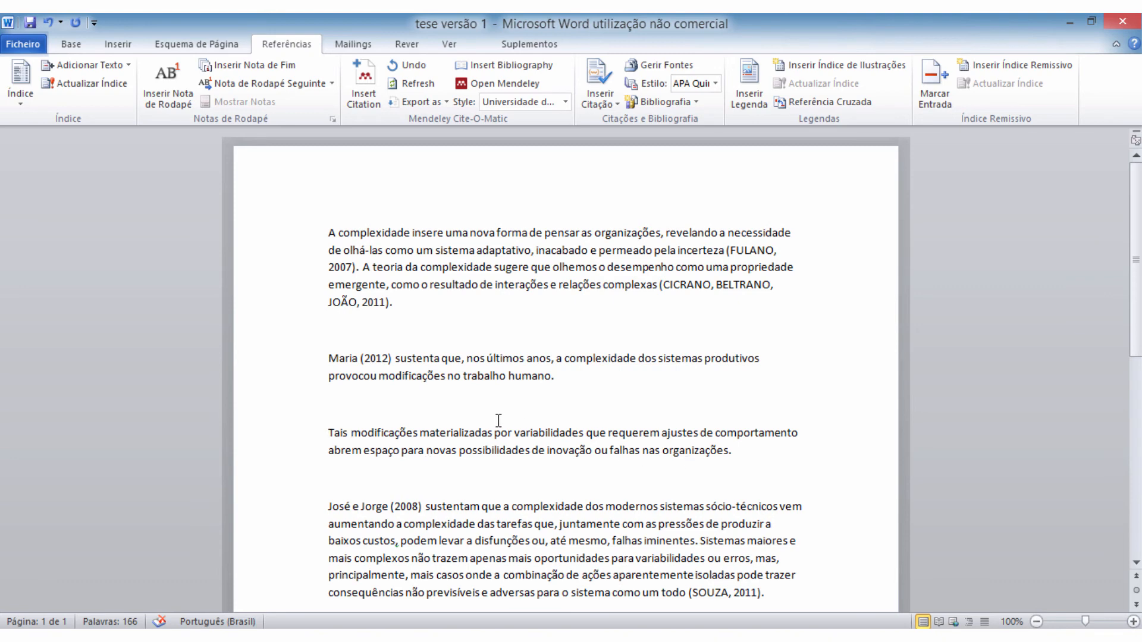
pyautogui.click(728, 453)
pyautogui.press('BackSpace')
# - Switch to Mendeley Desktop and select the 2018 reference "An intelligent knowledge-based energy retrofit recommendation system for residential buildings at an urban scale"
pyautogui.click(339, 635)
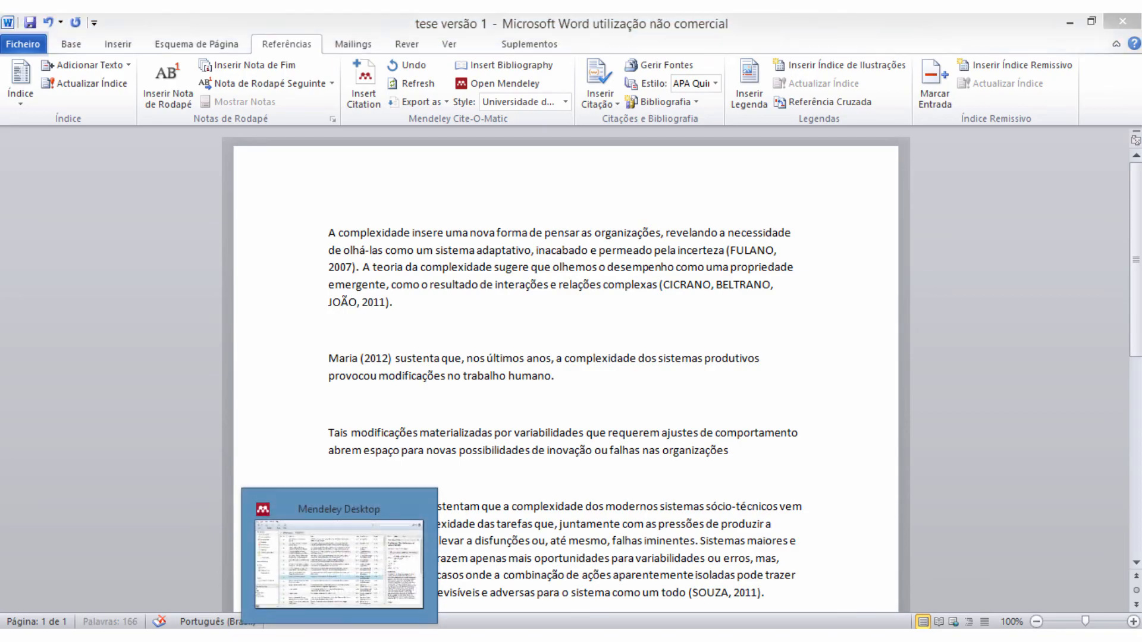
pyautogui.click(646, 180)
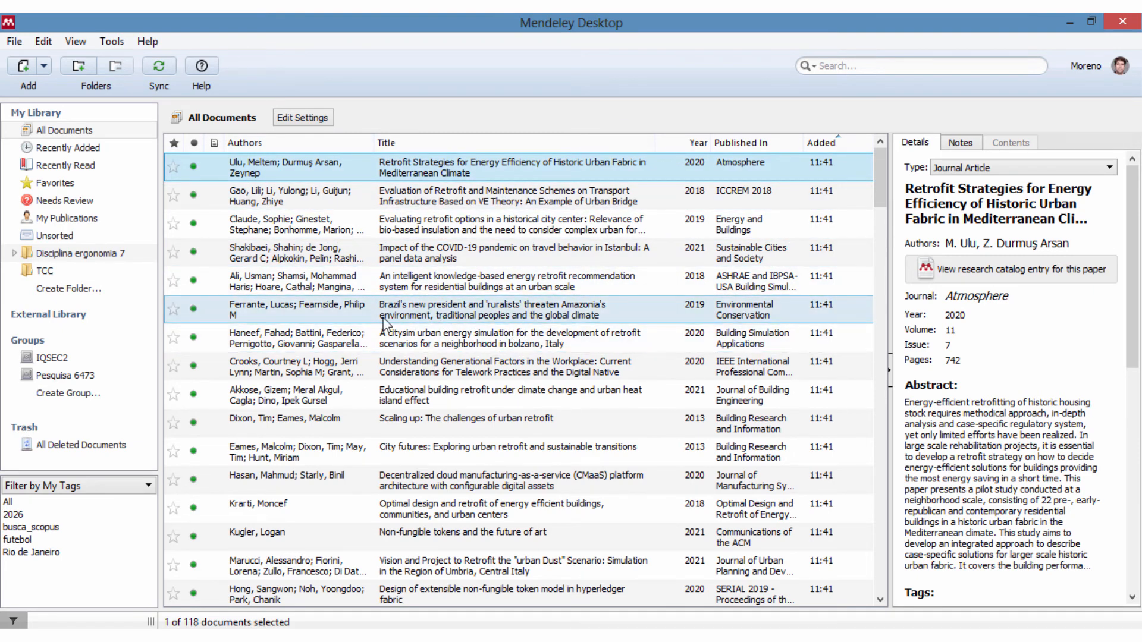
pyautogui.click(380, 286)
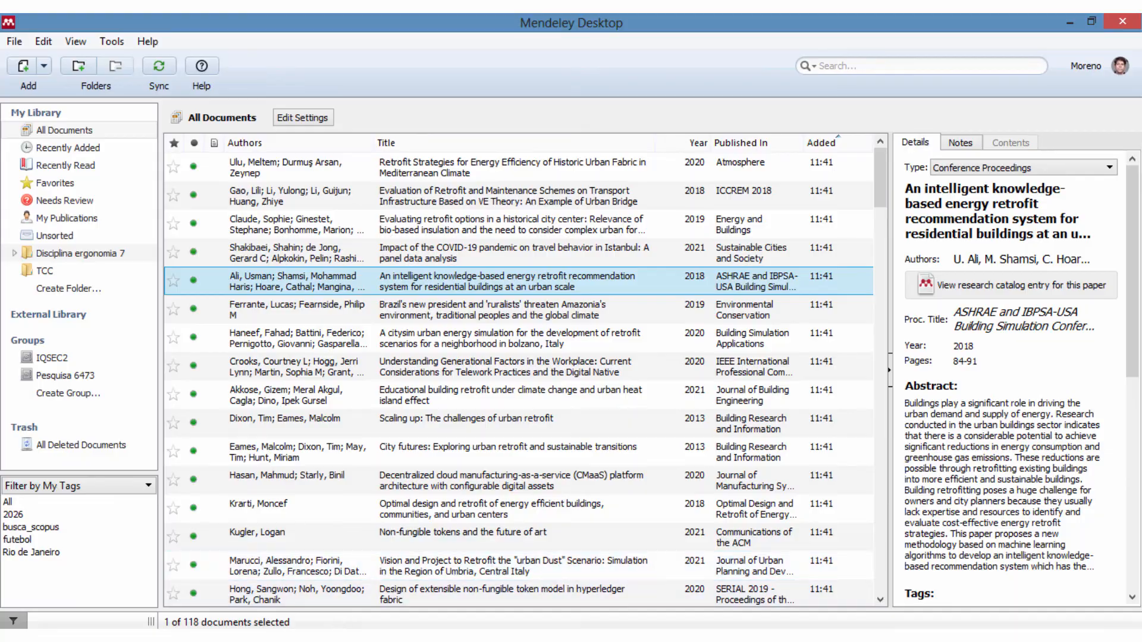
# - Return to the Word thesis and cite "An intelligent knowledge-based energy retrofit recommendation system" (2018) after "organizações", searching by the co-author's surname
pyautogui.click(341, 636)
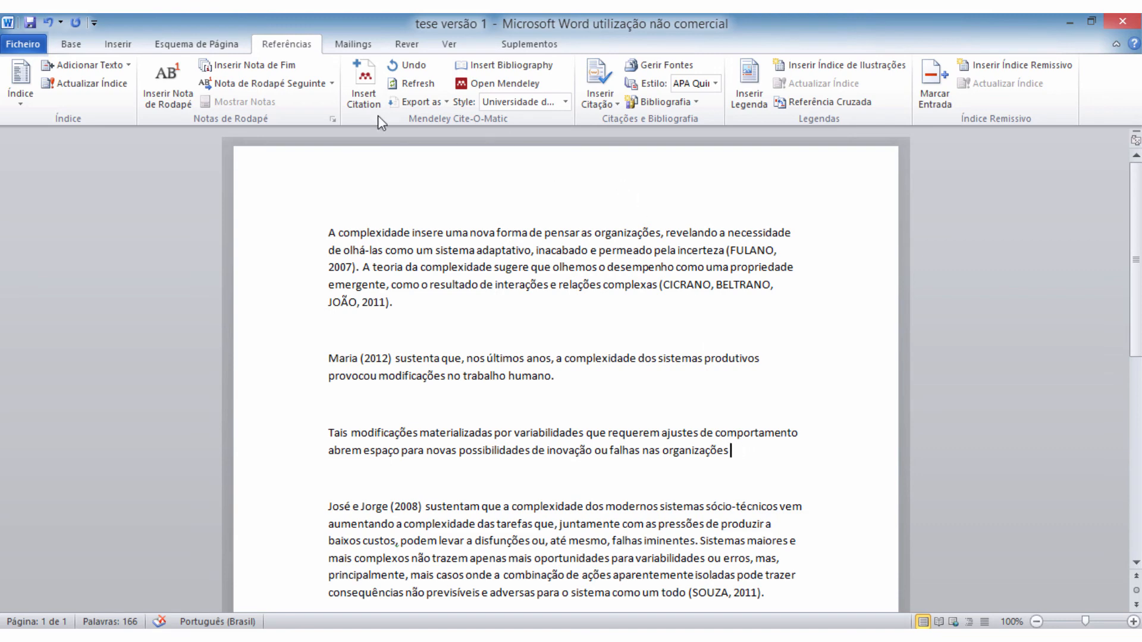
pyautogui.click(365, 84)
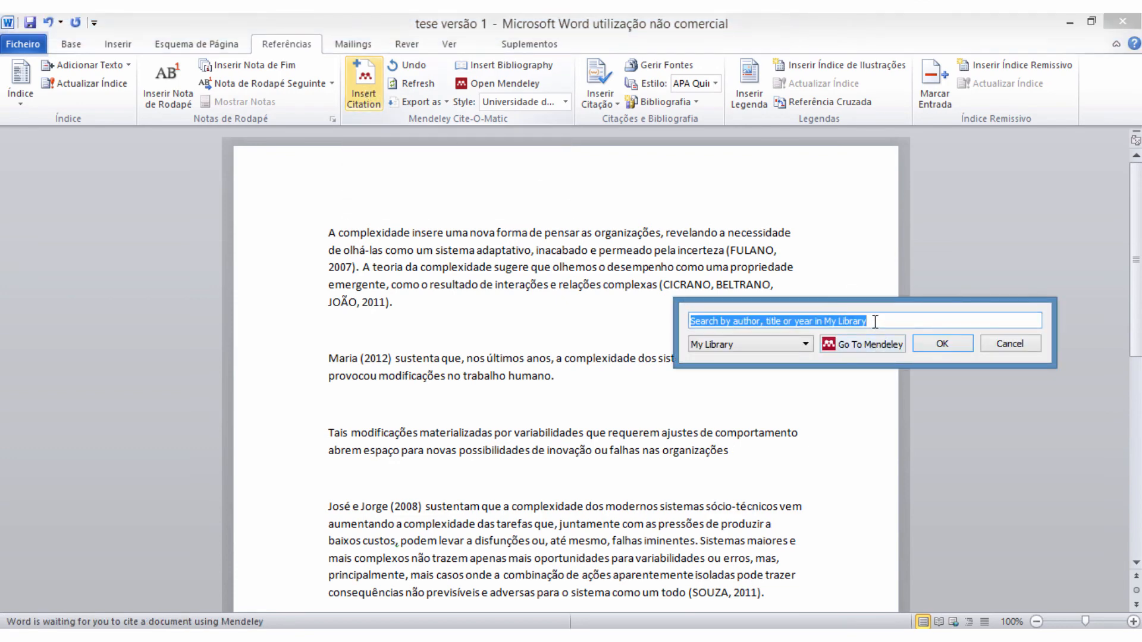
pyautogui.write('shamsi')
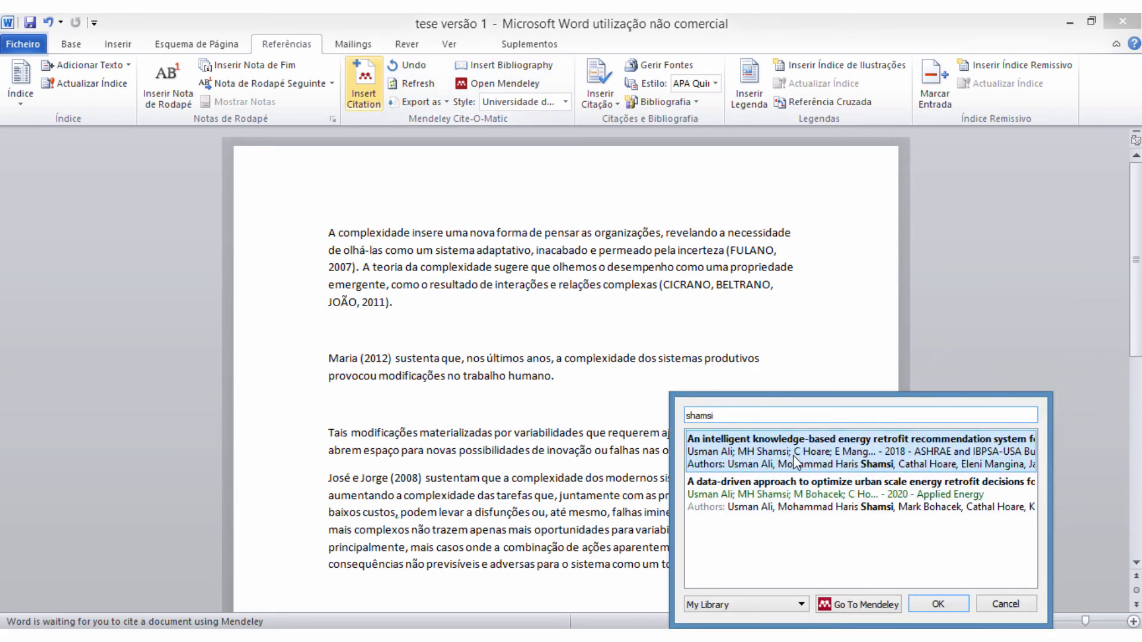
pyautogui.click(929, 602)
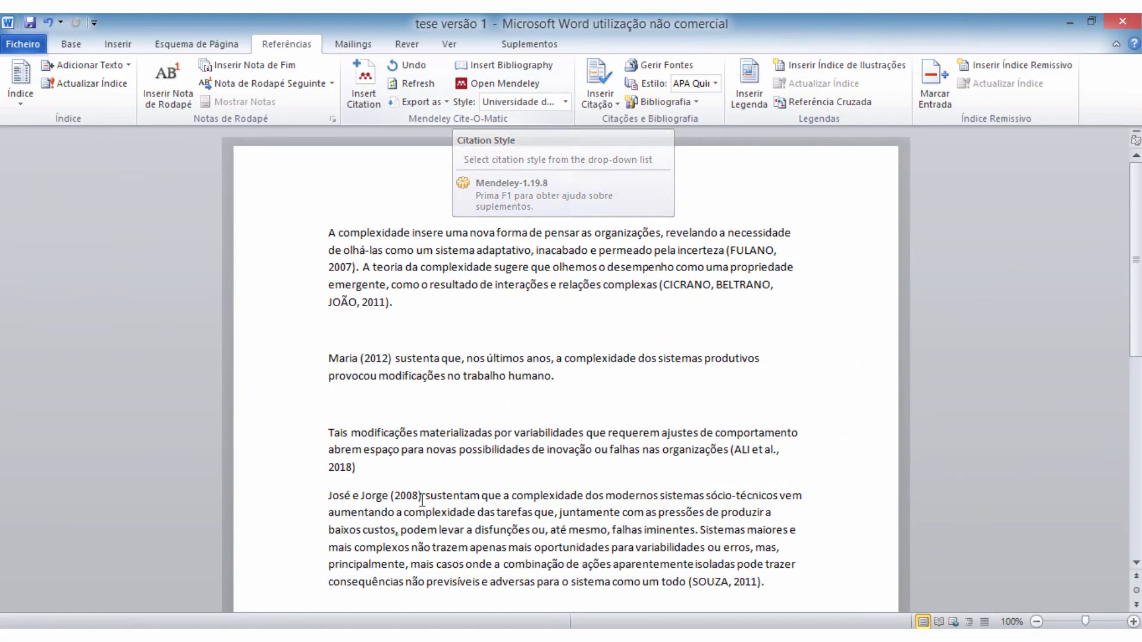
# - Switch to Mendeley Desktop and choose the citation style "Universidade de São Paulo - Escola de Comunicações e Artes - ABNT (Portuguese - Brazil)"
pyautogui.hotkey('alt', 'Tab')
pyautogui.click(100, 42)
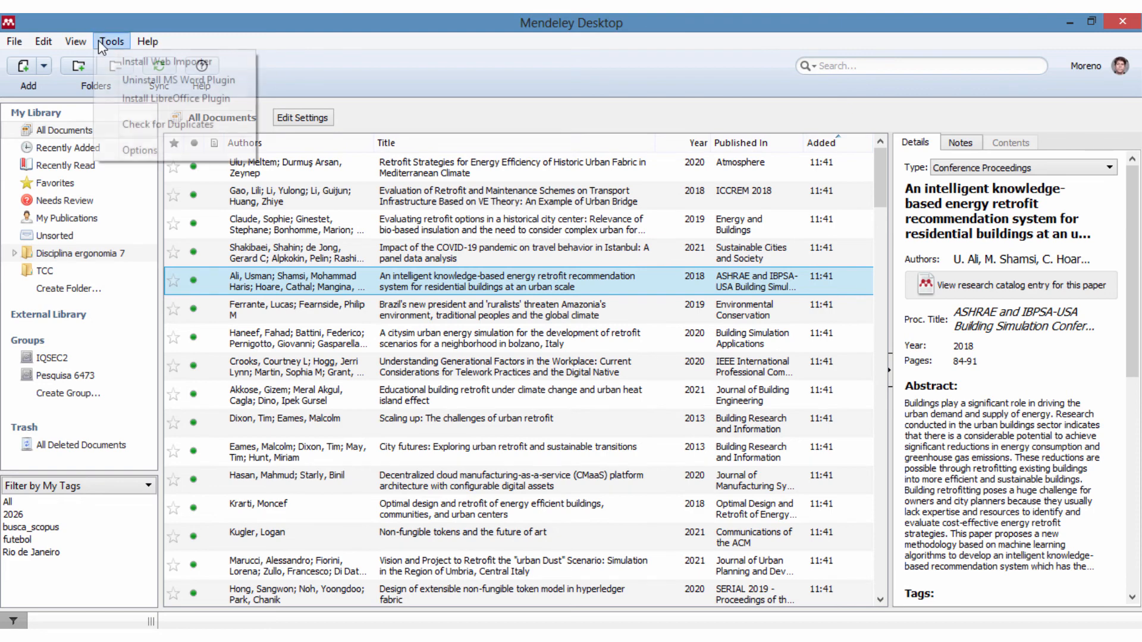
pyautogui.click(89, 148)
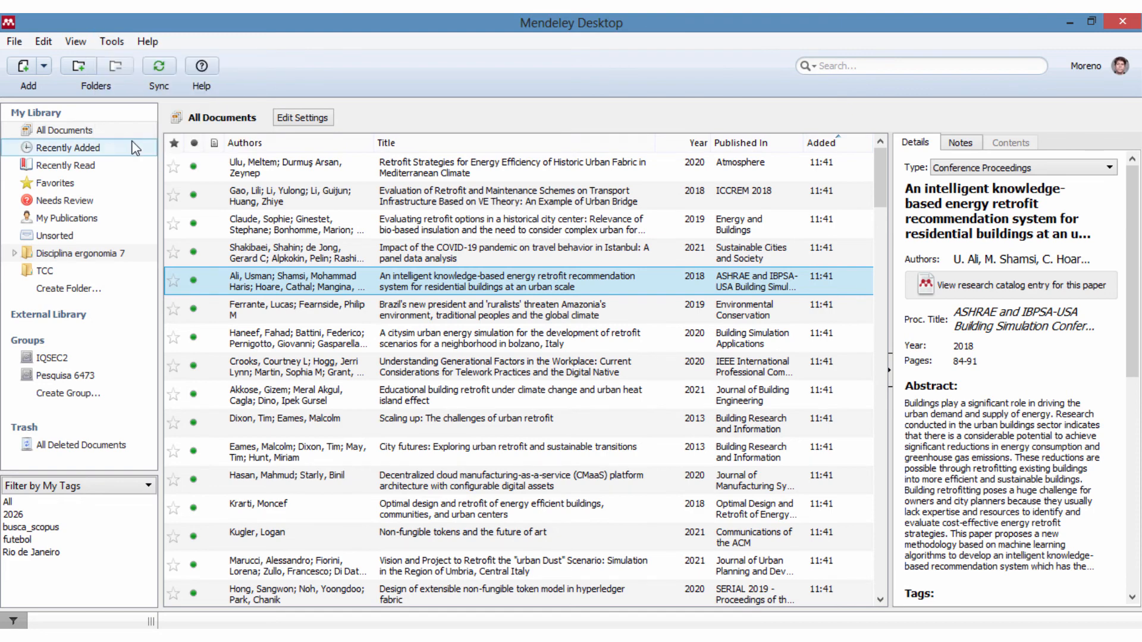
pyautogui.click(76, 41)
pyautogui.moveTo(148, 99)
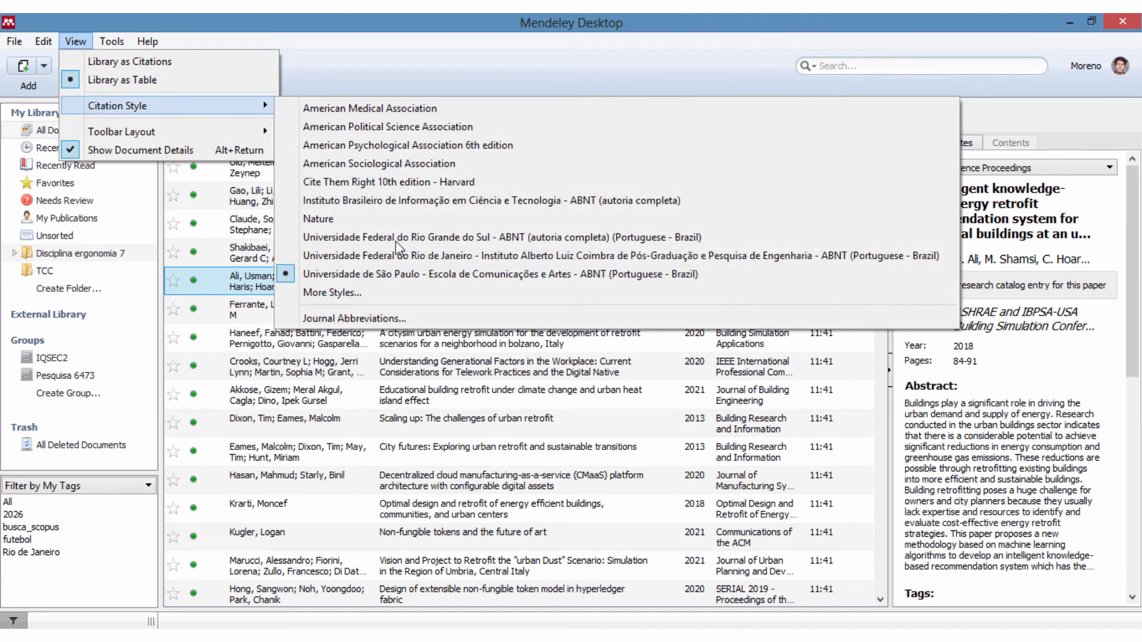
pyautogui.click(445, 273)
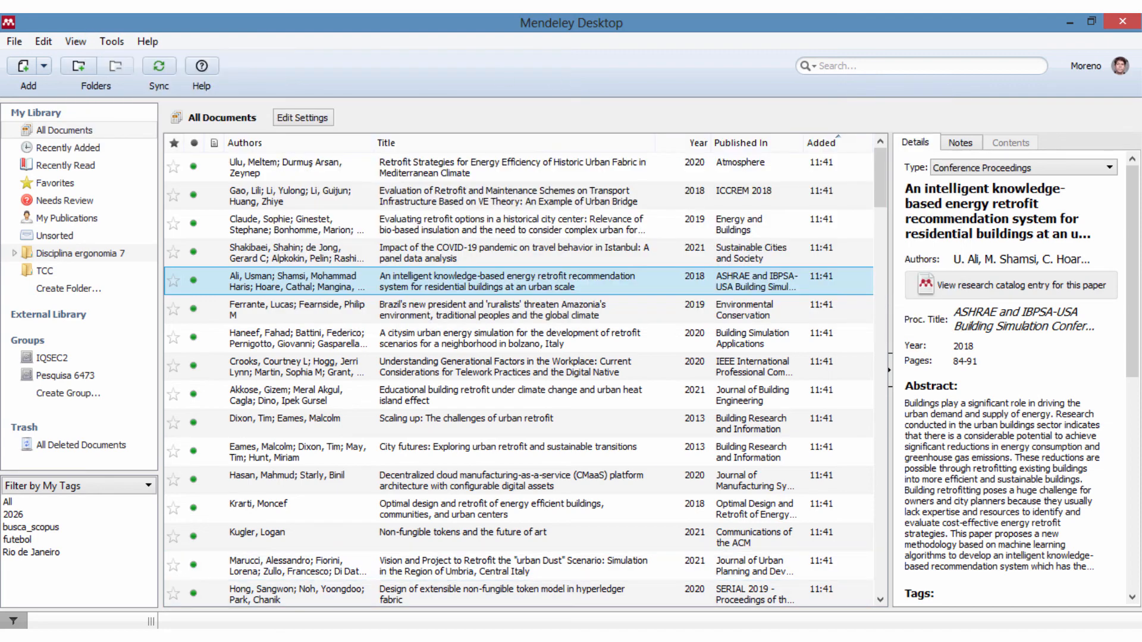
# - Return to Word and add "Segundo" followed by the author's first name after "trabalho humano."
pyautogui.hotkey('alt', 'Tab')
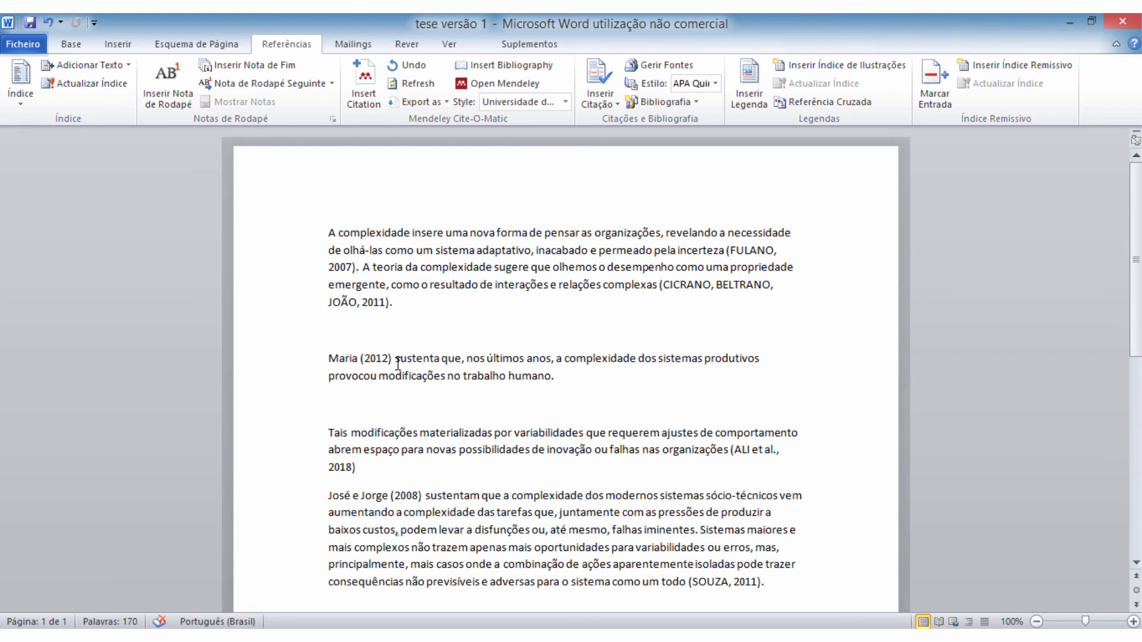
pyautogui.click(569, 379)
pyautogui.write('Segundo ')
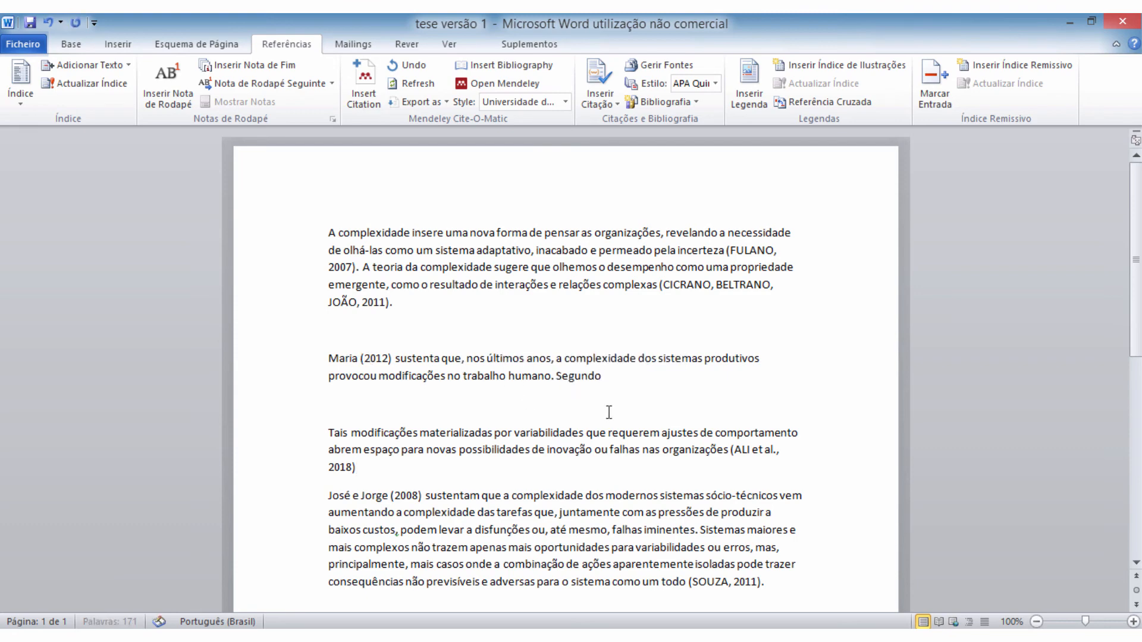
pyautogui.write('João')
# - Search Mendeley by author surname and cite the 2019 reference "Analyzing the acceptance of the 2018 Brazilian presidential election" after the author's first name
pyautogui.click(363, 89)
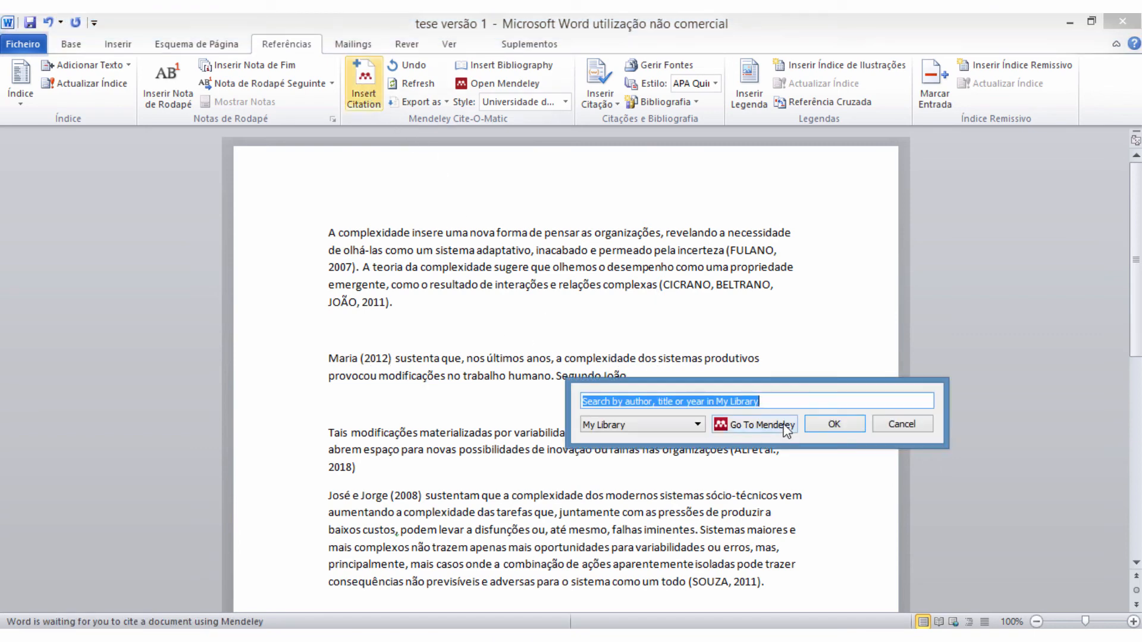
pyautogui.write('s')
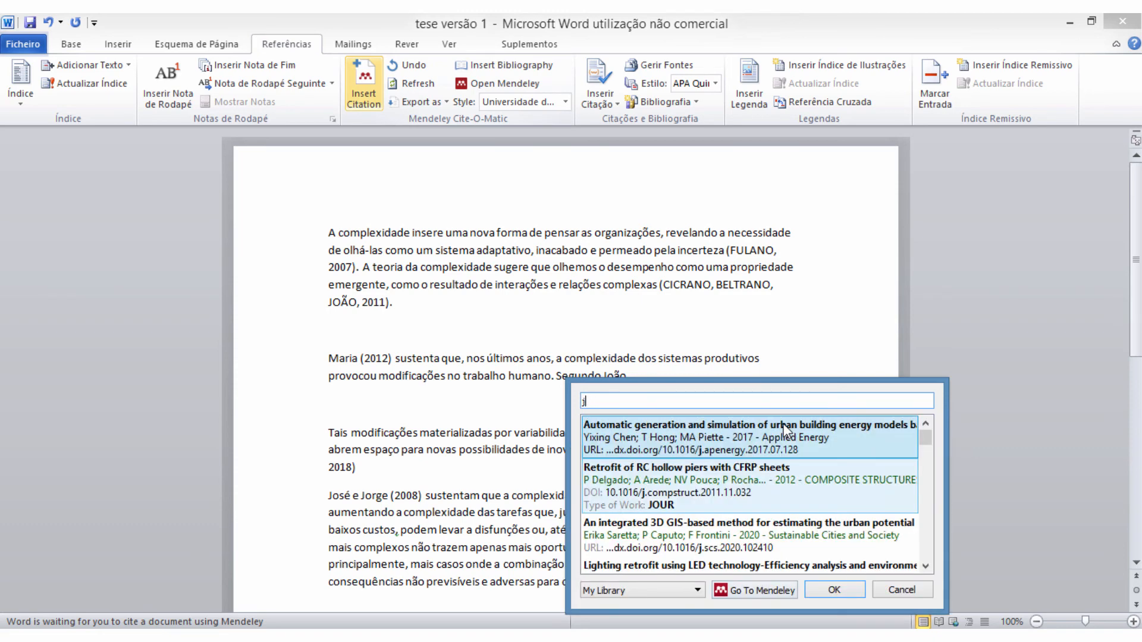
pyautogui.write('ilva')
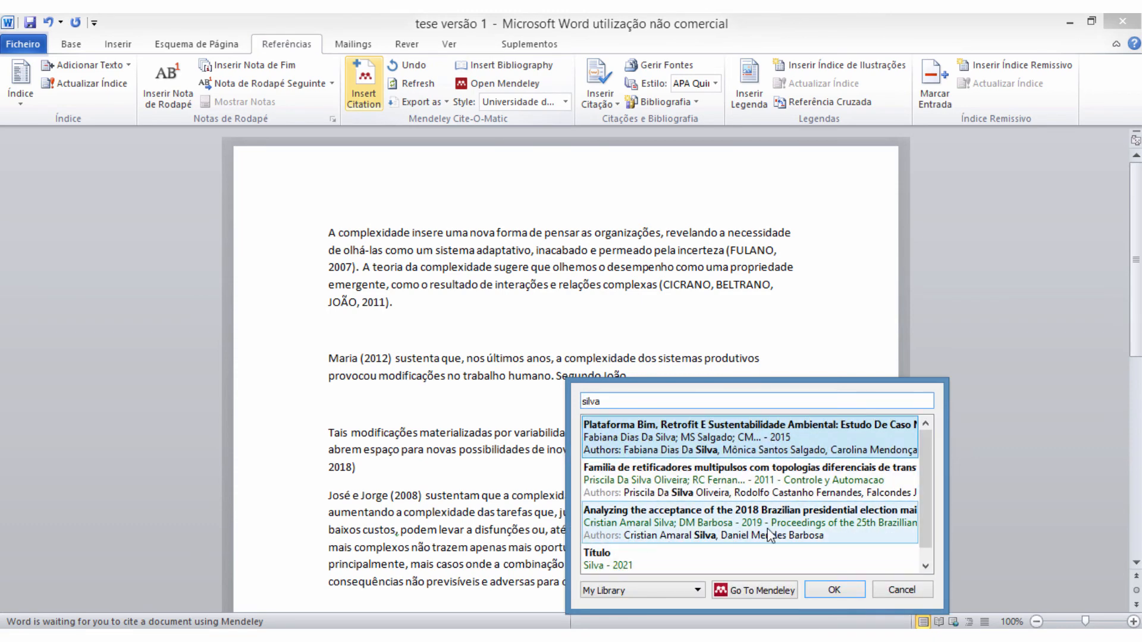
pyautogui.click(715, 522)
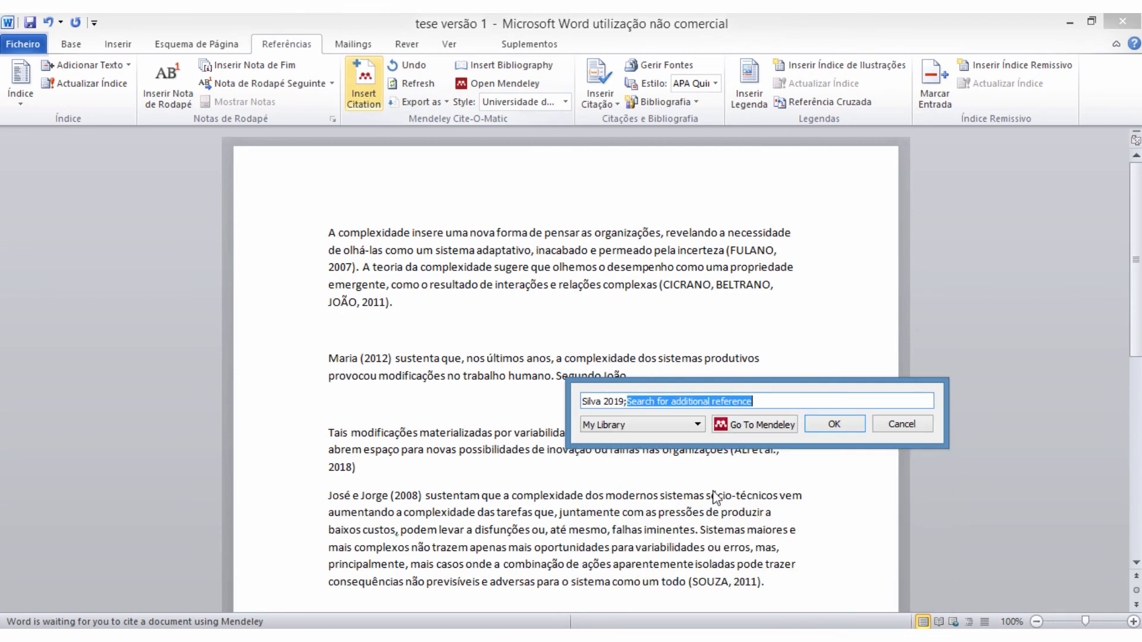
pyautogui.click(830, 424)
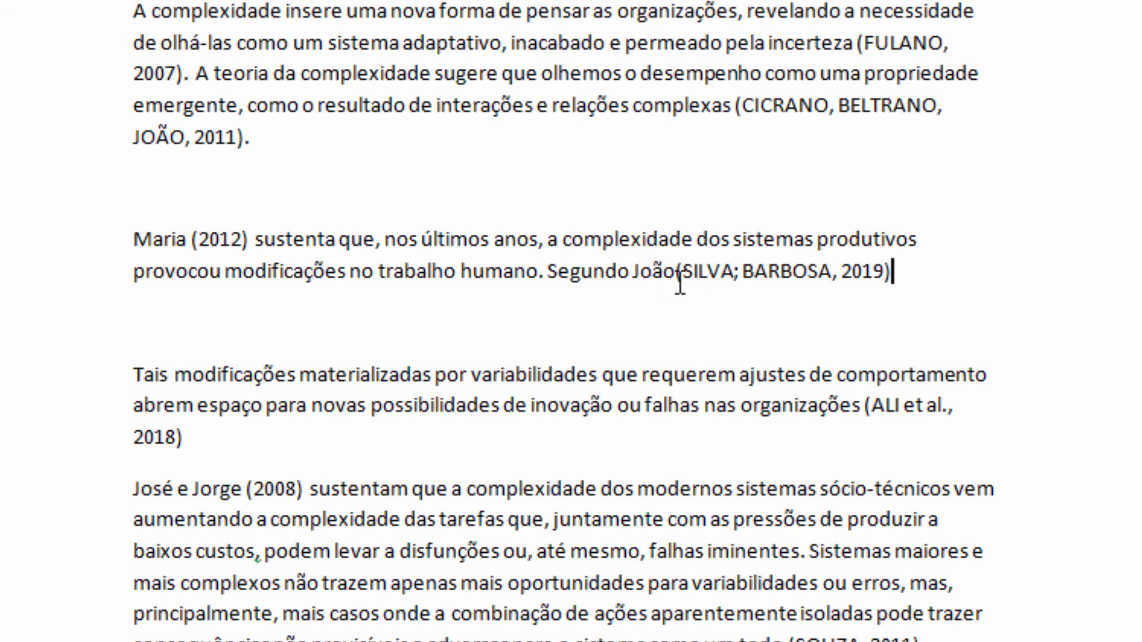
# - Compare the authors inside the parenthetical 2019 citation with the author-and-year citation that opens the same paragraph
pyautogui.click(836, 265)
pyautogui.moveTo(830, 266); pyautogui.dragTo(690, 262)
pyautogui.click(790, 267)
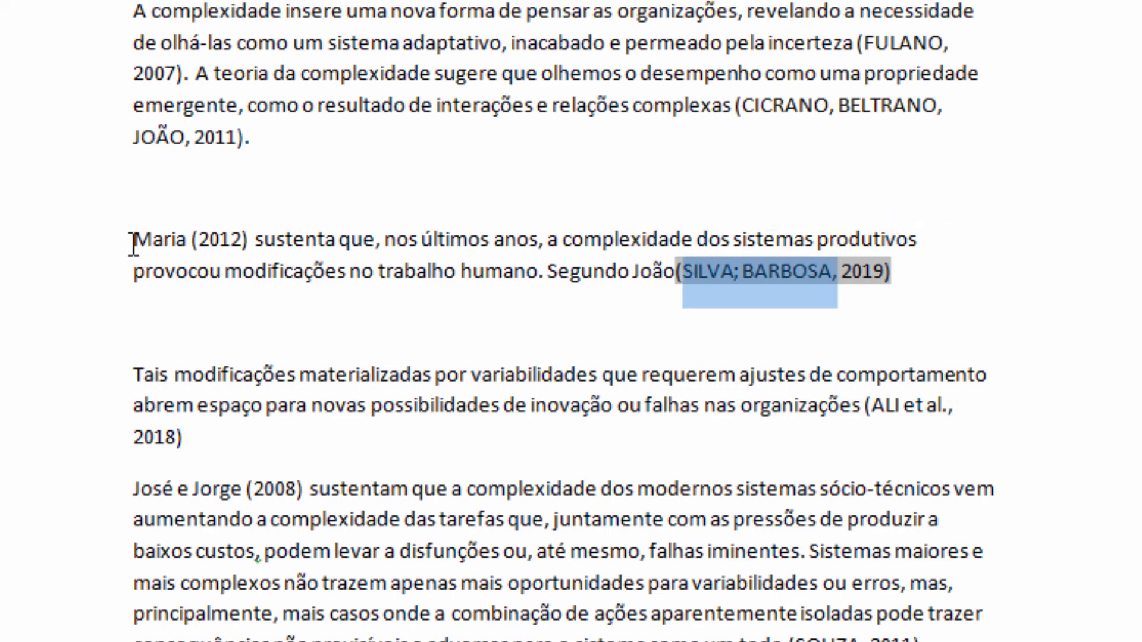
pyautogui.moveTo(133, 242); pyautogui.dragTo(250, 249)
pyautogui.click(397, 239)
# - Edit the 2019 citation to suppress its authors
pyautogui.click(830, 273)
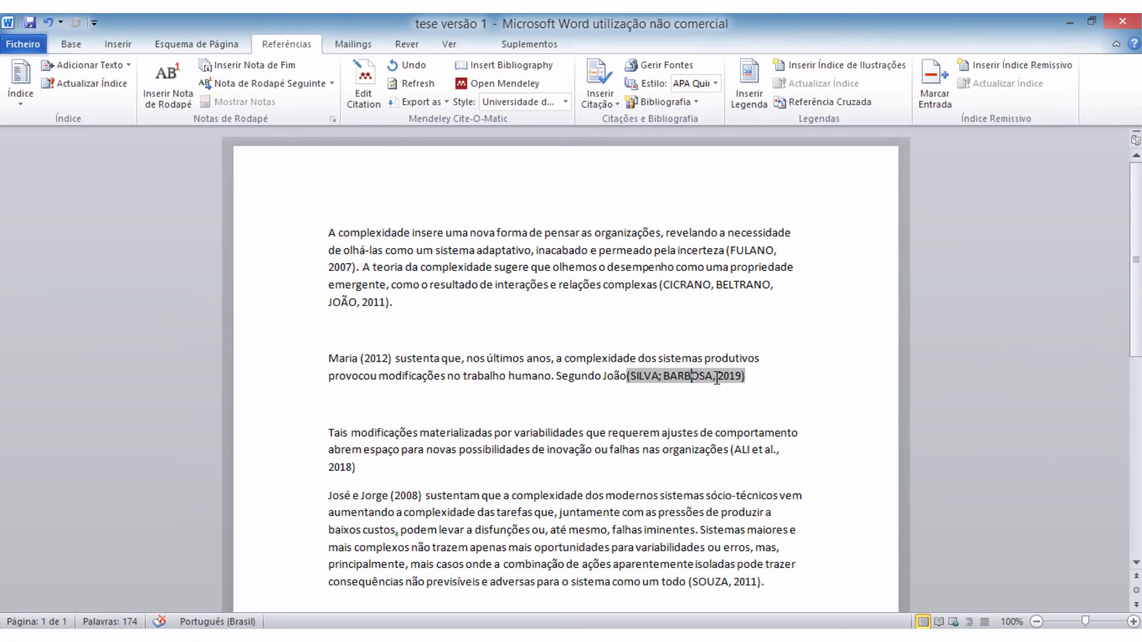
pyautogui.click(364, 89)
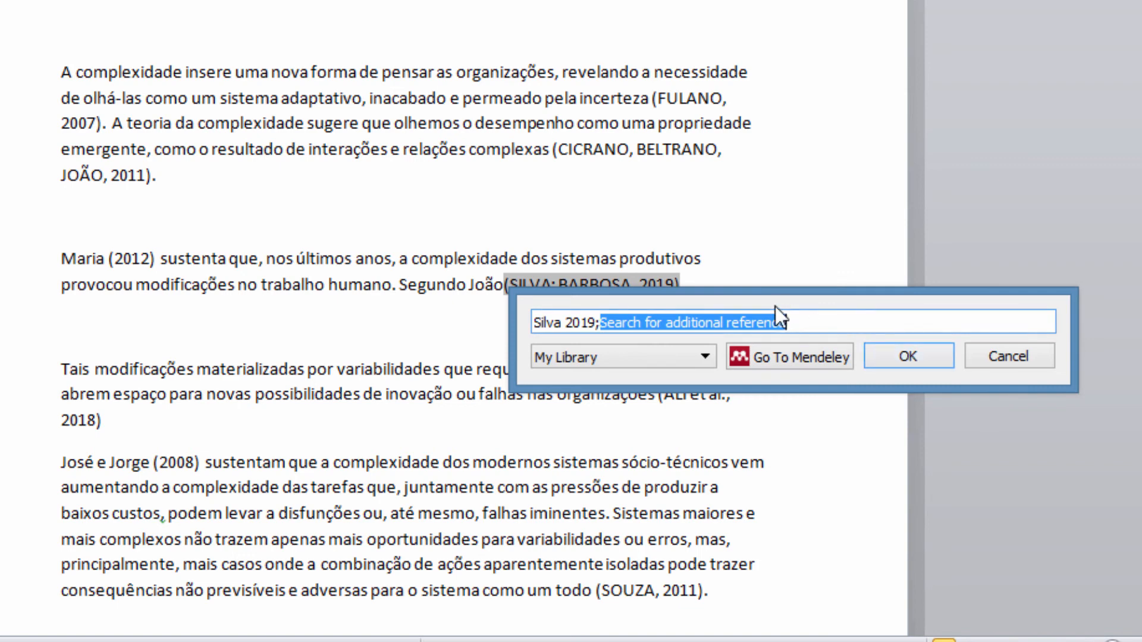
pyautogui.press('BackSpace')
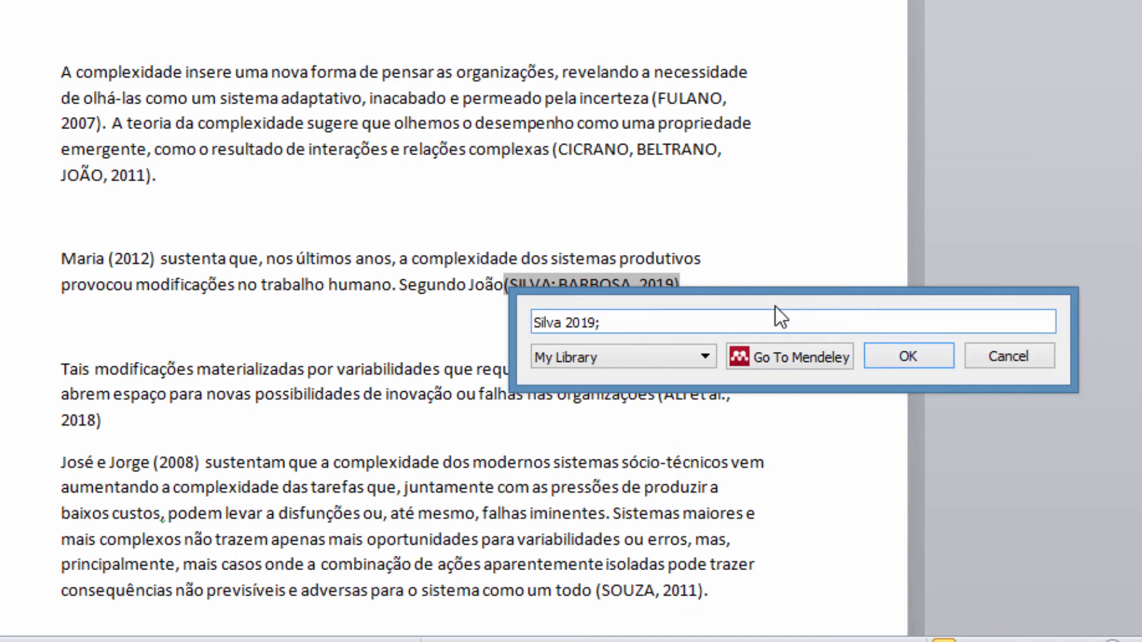
pyautogui.press('BackSpace')
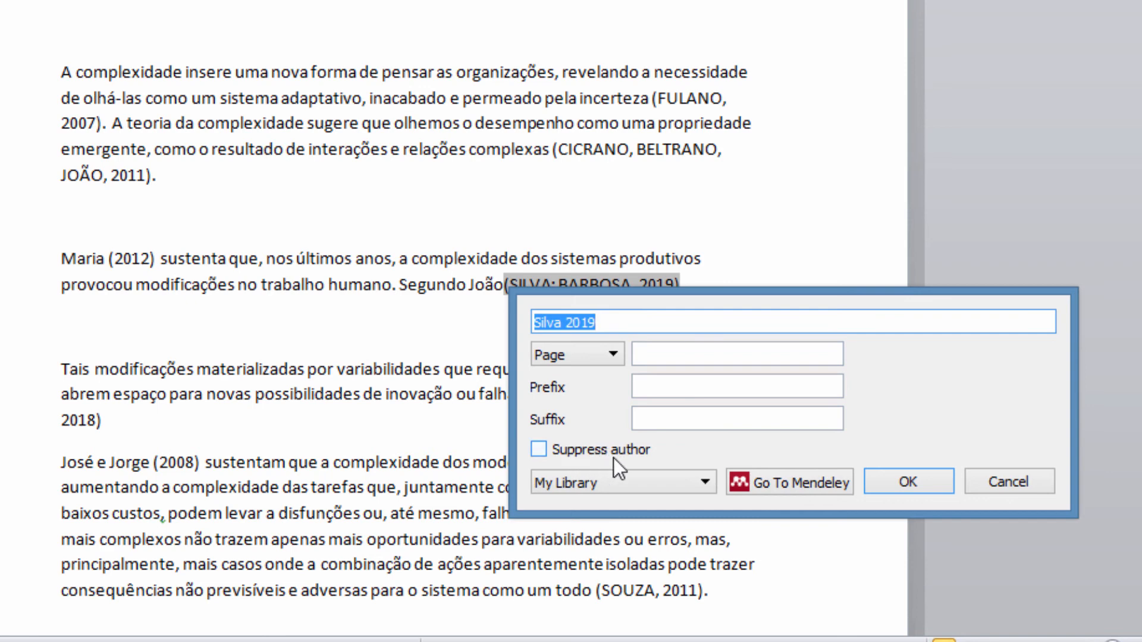
pyautogui.click(587, 448)
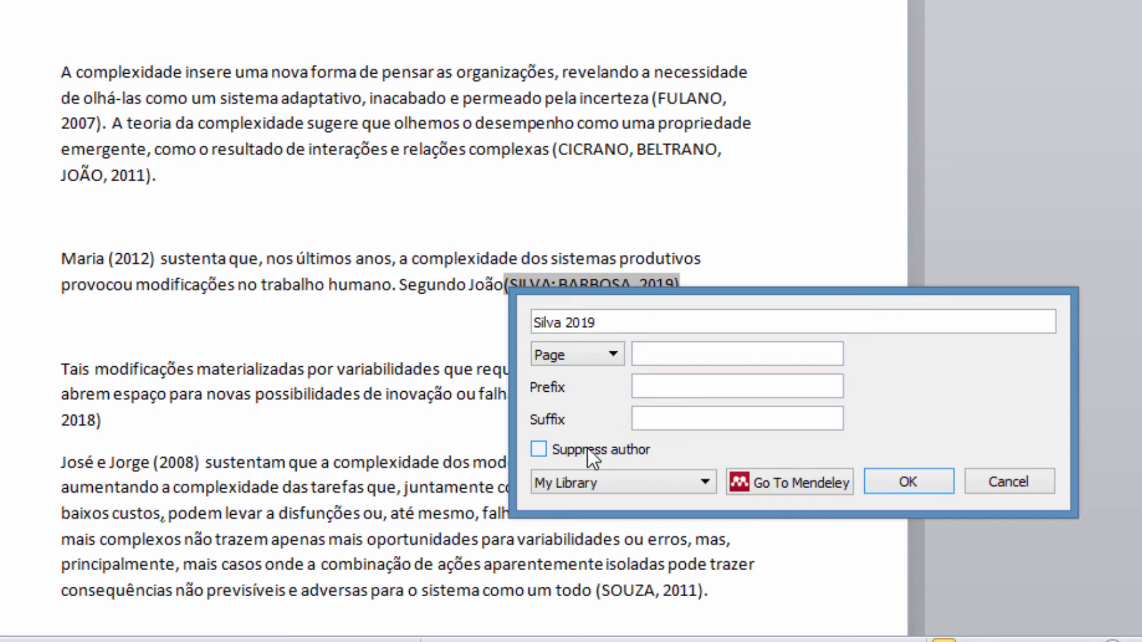
pyautogui.click(903, 477)
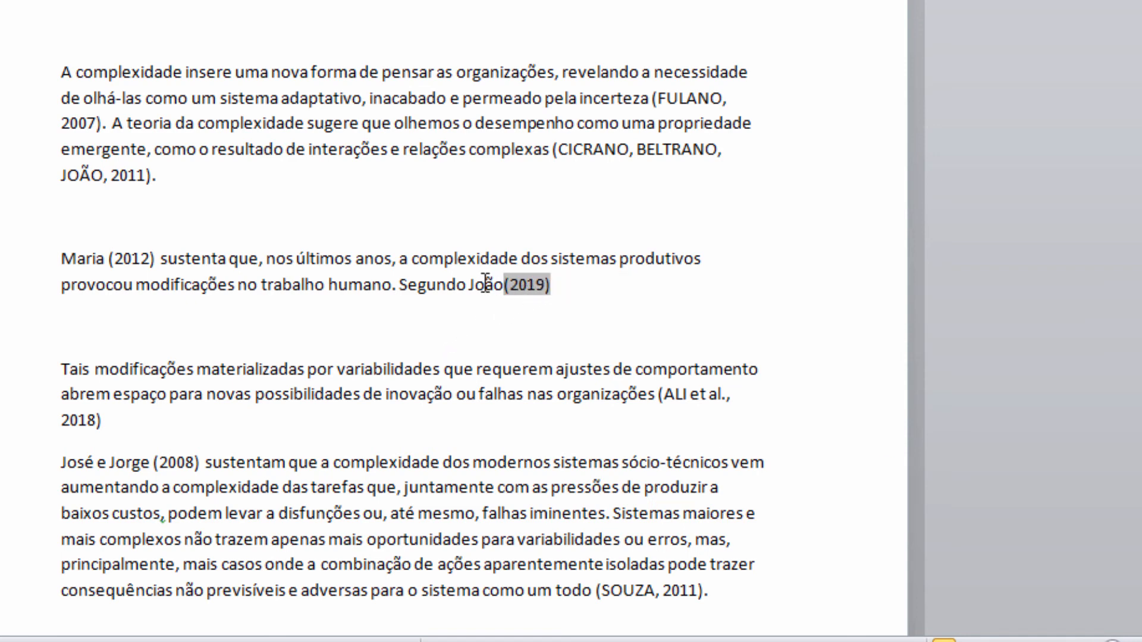
# - Add a space before the "(2019)" citation and continue the sentence after it with "as normas de qualidade etce c"
pyautogui.click(565, 285)
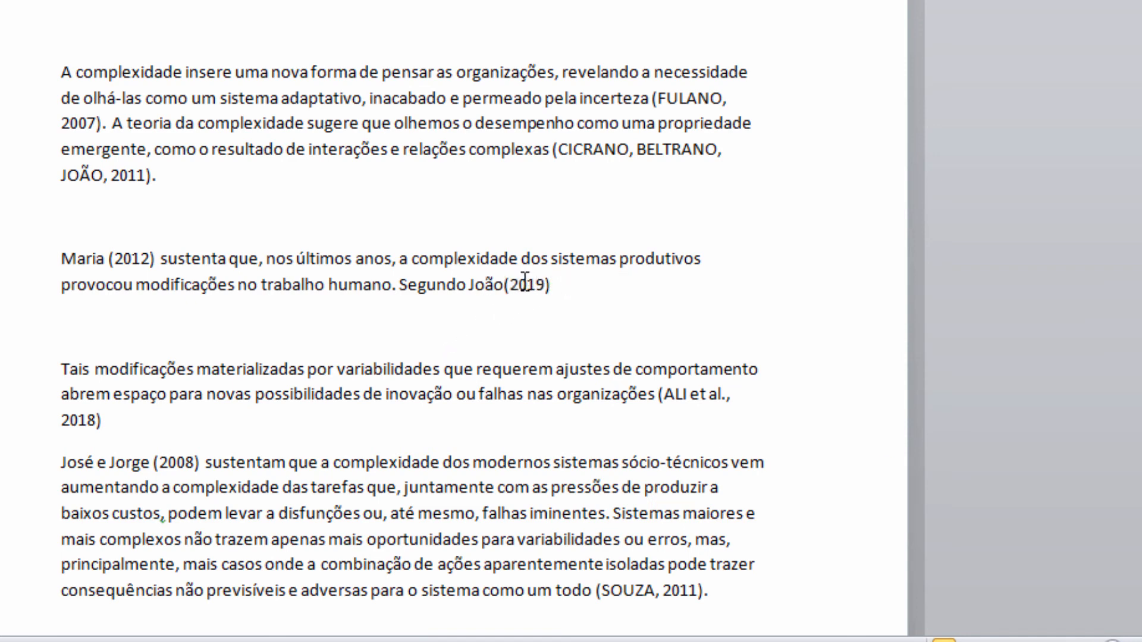
pyautogui.moveTo(70, 253); pyautogui.dragTo(157, 256)
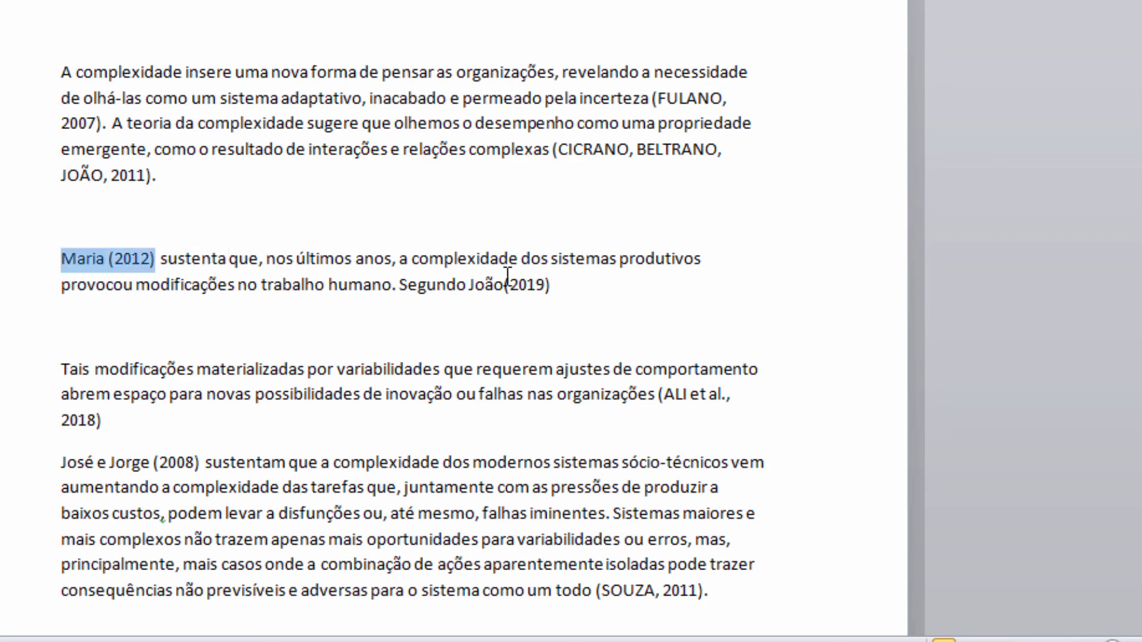
pyautogui.moveTo(504, 284); pyautogui.dragTo(550, 286)
pyautogui.click(487, 288)
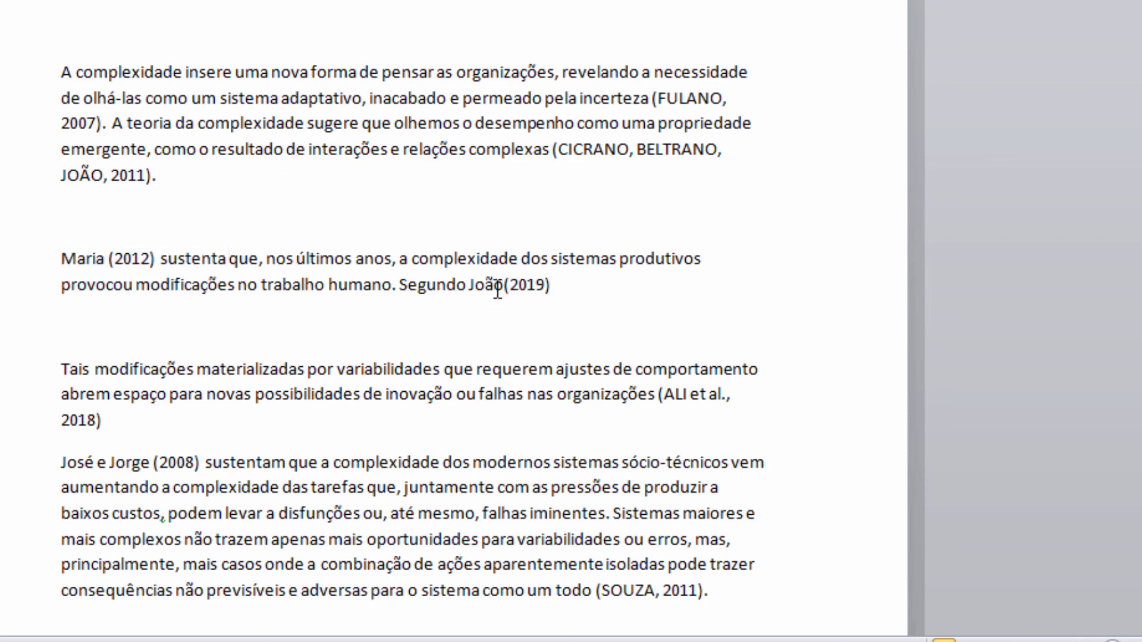
pyautogui.hotkey('shift', 'End')
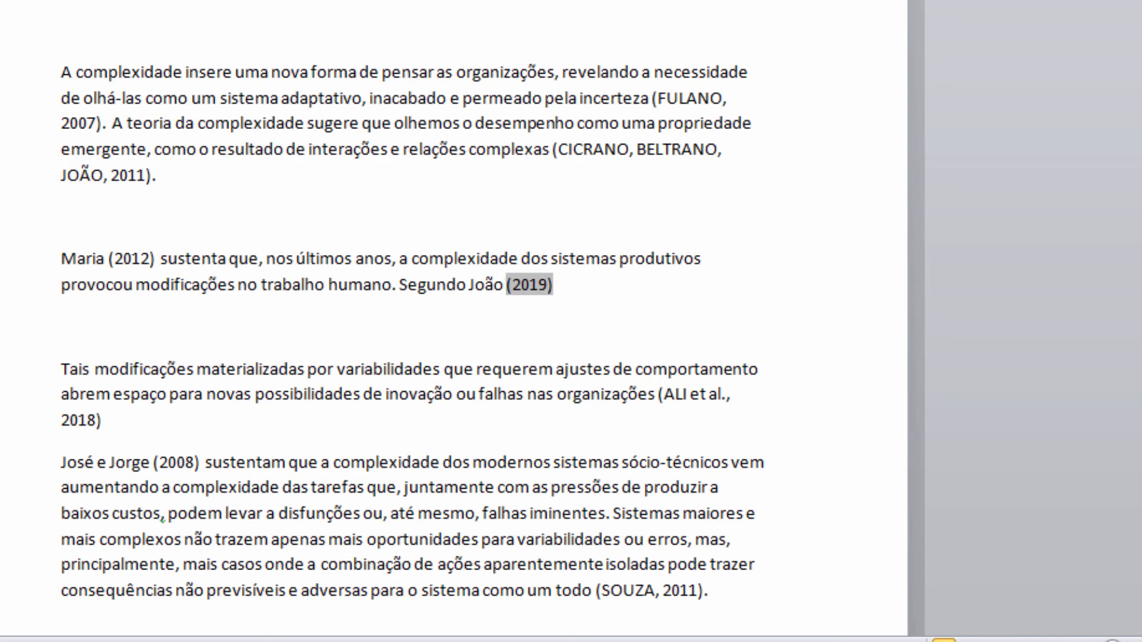
pyautogui.press('Right')
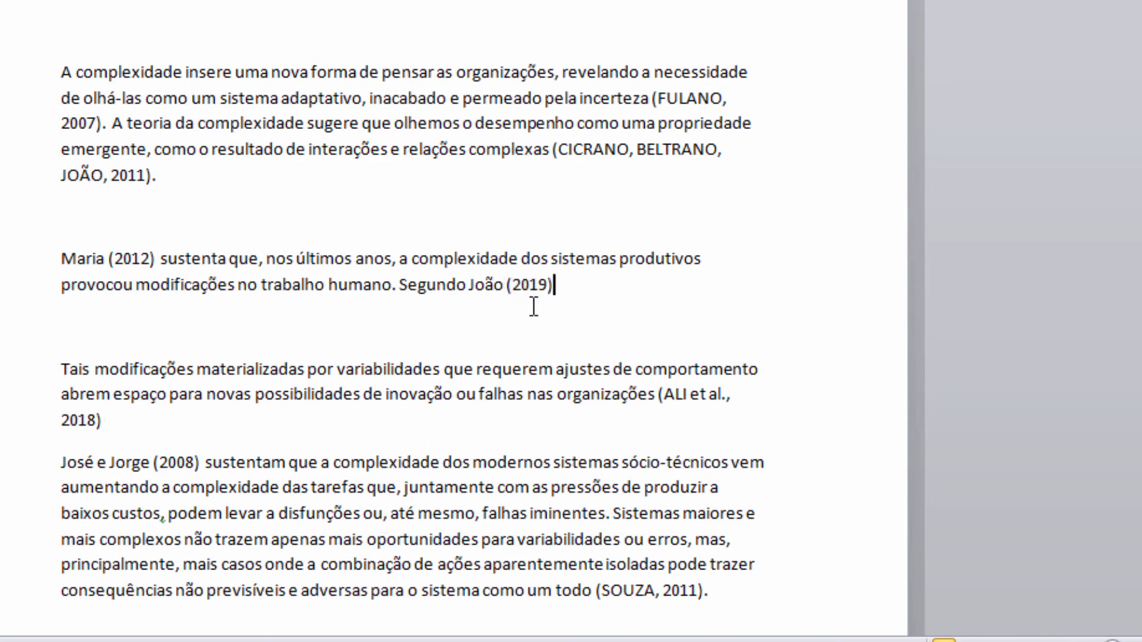
pyautogui.write('as normas de qualidade etce c')
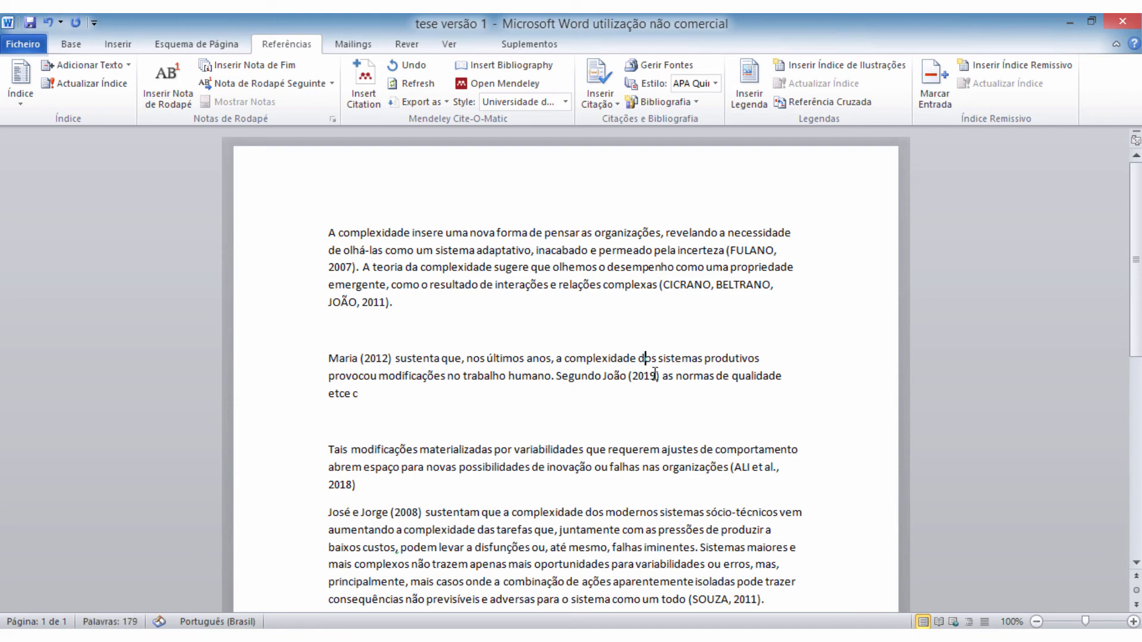
# - Start a new Mendeley citation in the second paragraph, search My Library for 2021 and view the other libraries available for searching
pyautogui.click(653, 375)
pyautogui.click(700, 375)
pyautogui.click(372, 91)
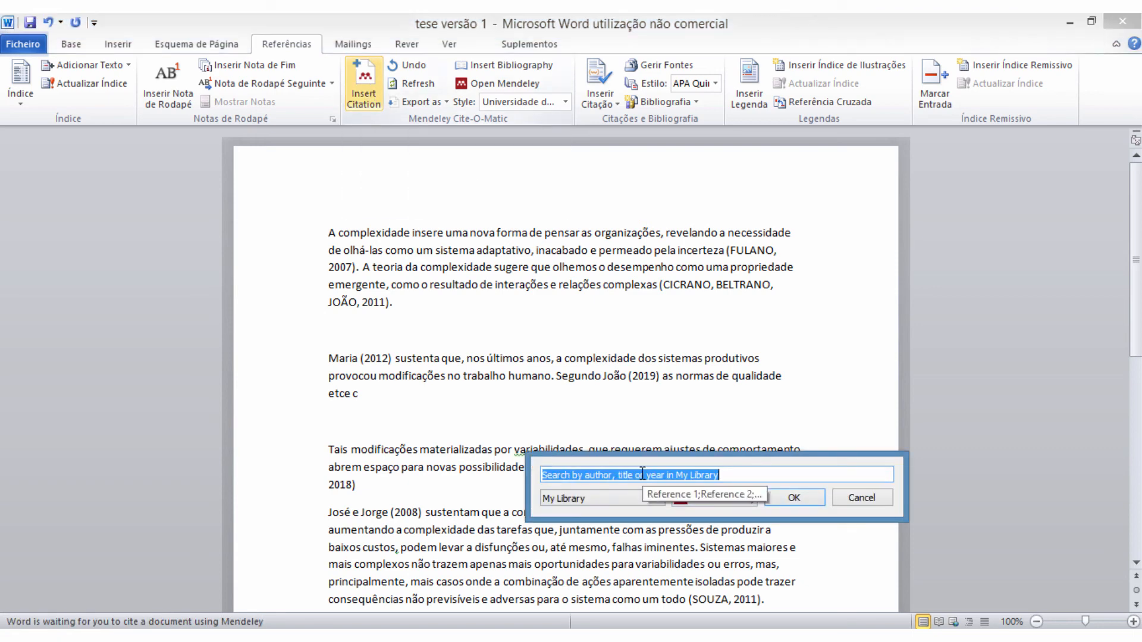
pyautogui.write('2')
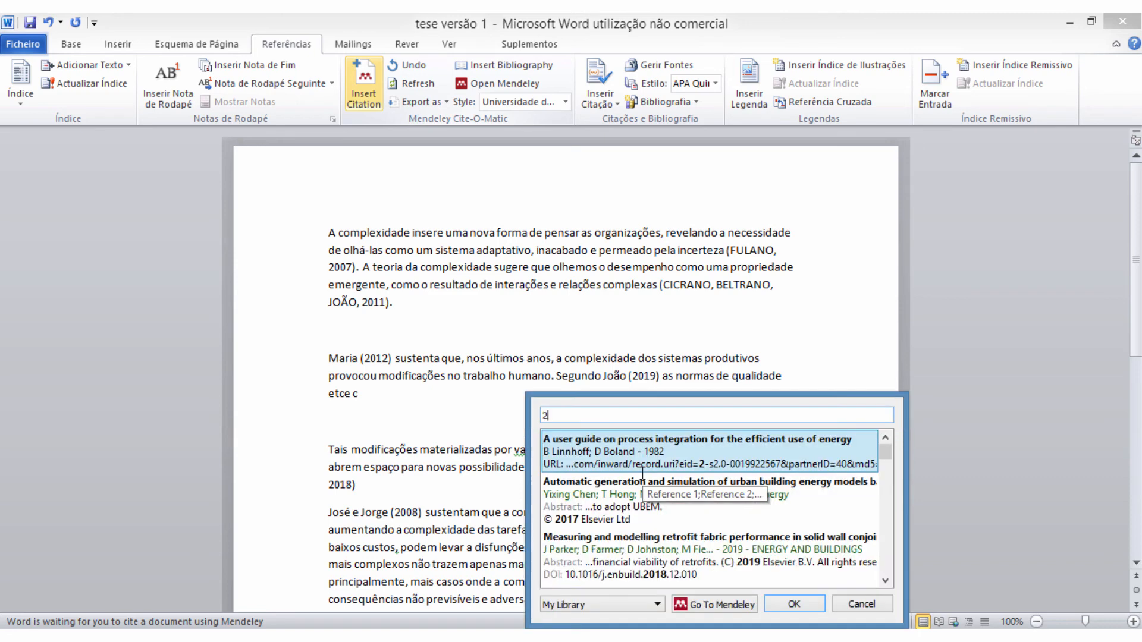
pyautogui.write('021')
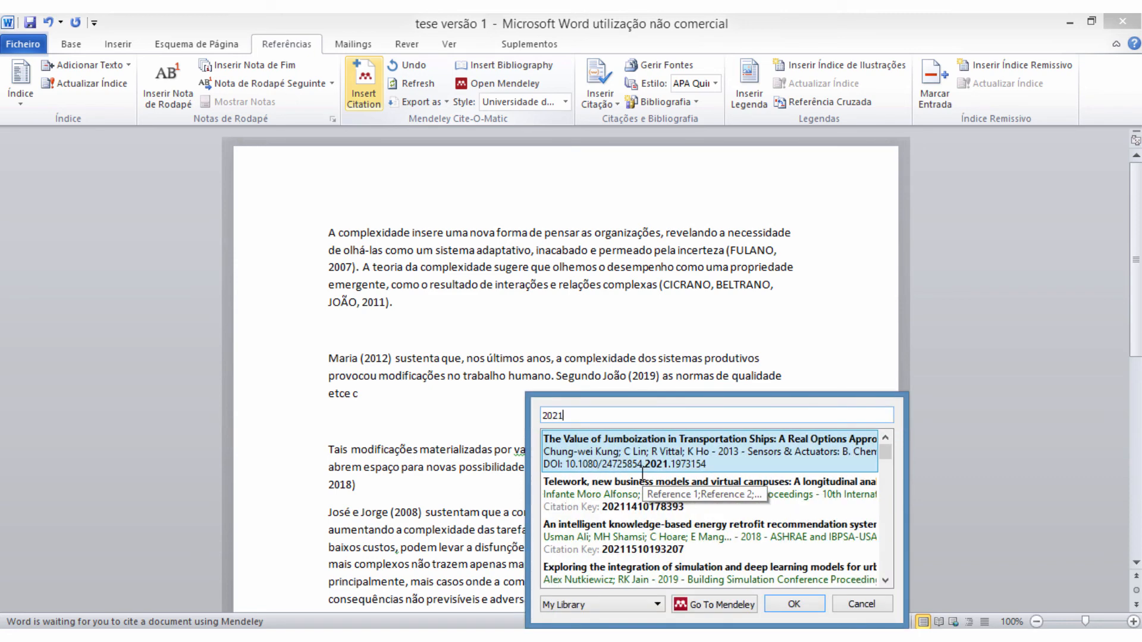
pyautogui.click(655, 605)
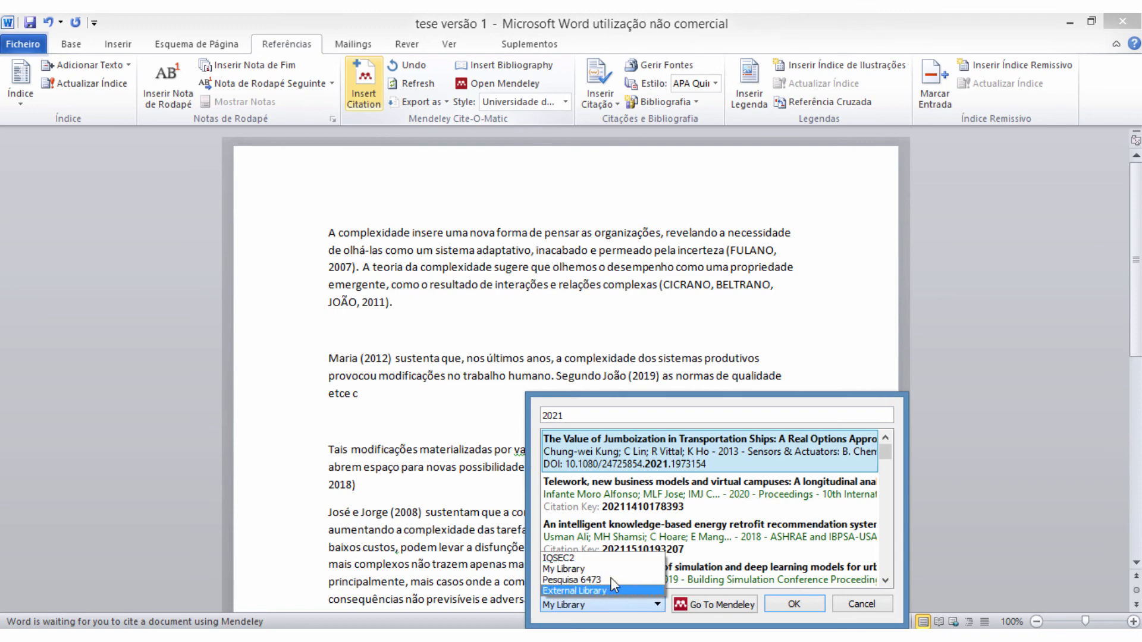
pyautogui.click(655, 604)
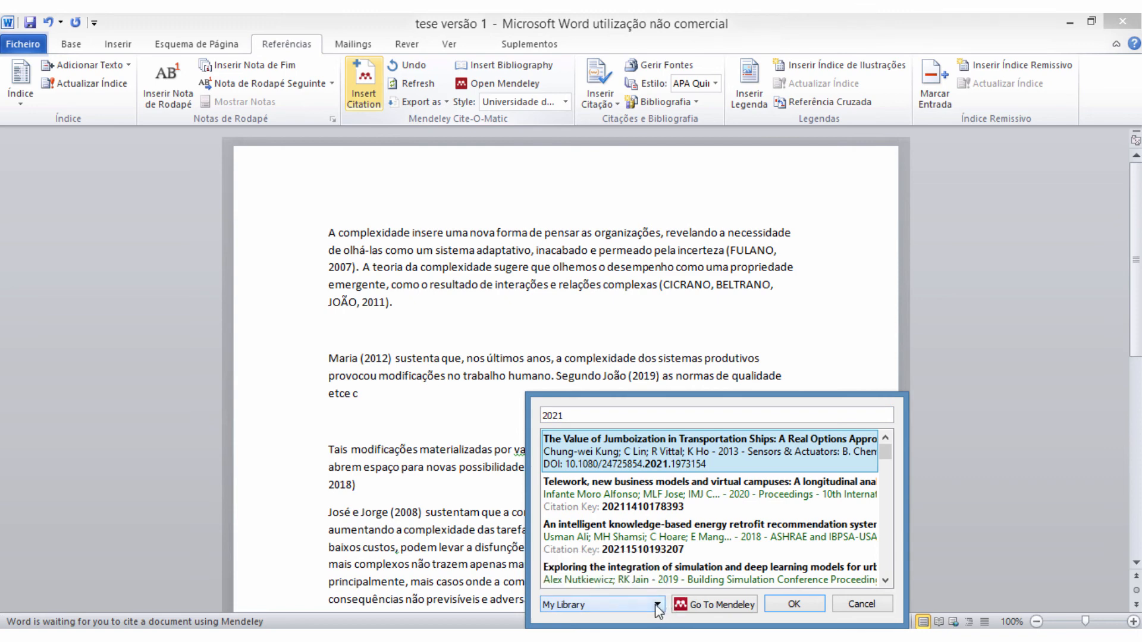
# - From Mendeley's Retrofit folder, cite "A citysim urban energy simulation for the development of retrofit scenarios" after "variabilidades" in the third paragraph
pyautogui.click(714, 606)
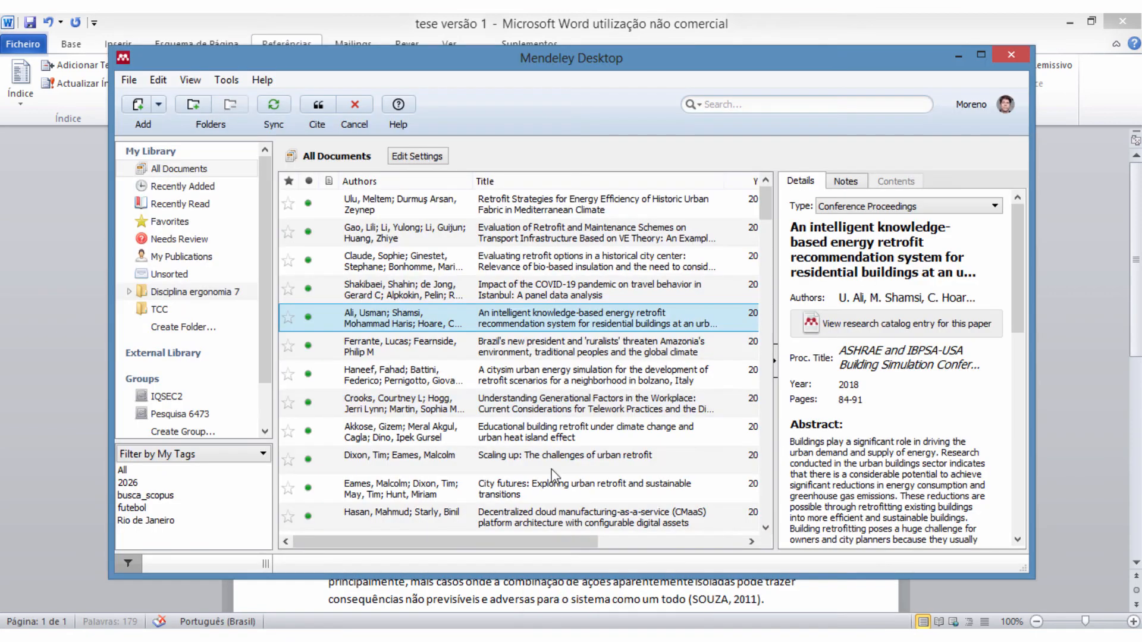
pyautogui.scroll(-6, 765, 201)
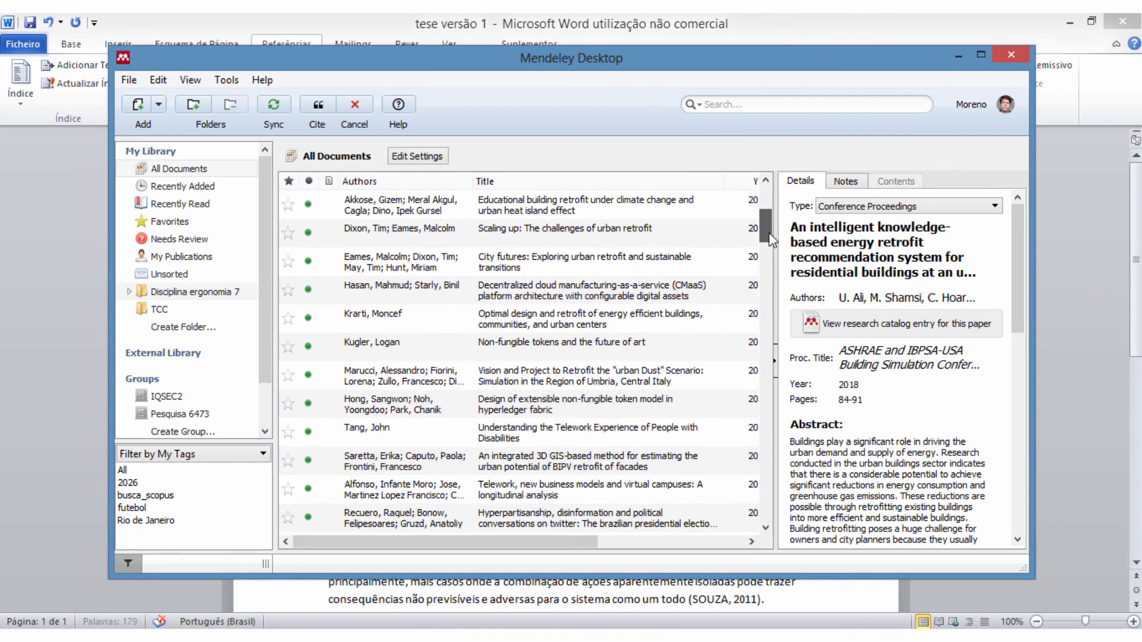
pyautogui.scroll(6, 769, 205)
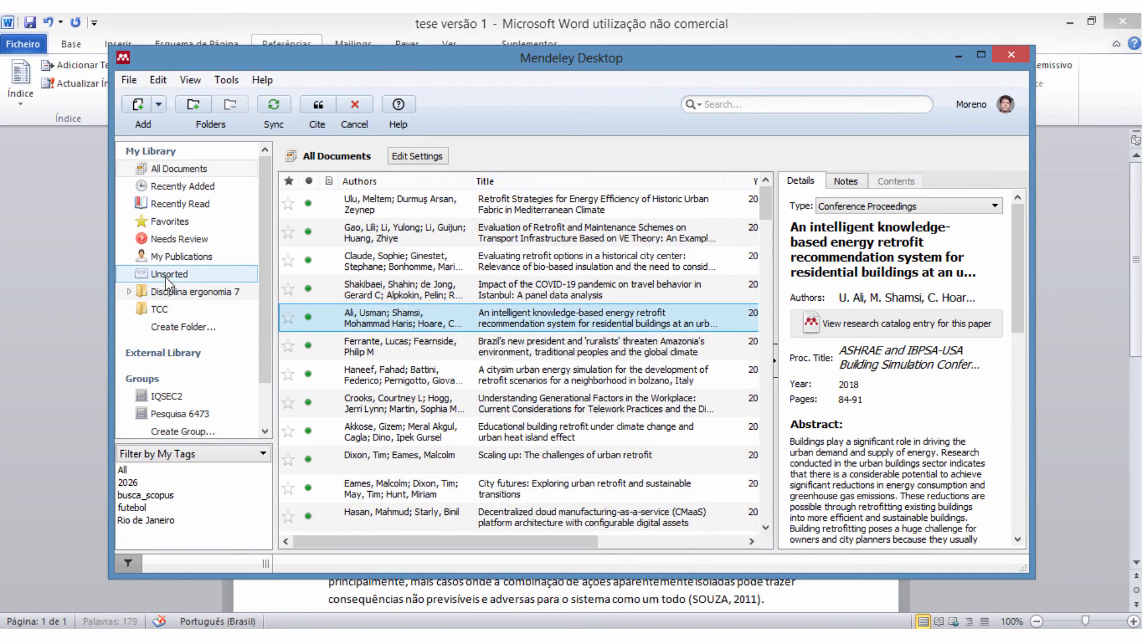
pyautogui.click(159, 309)
pyautogui.click(129, 291)
pyautogui.click(142, 308)
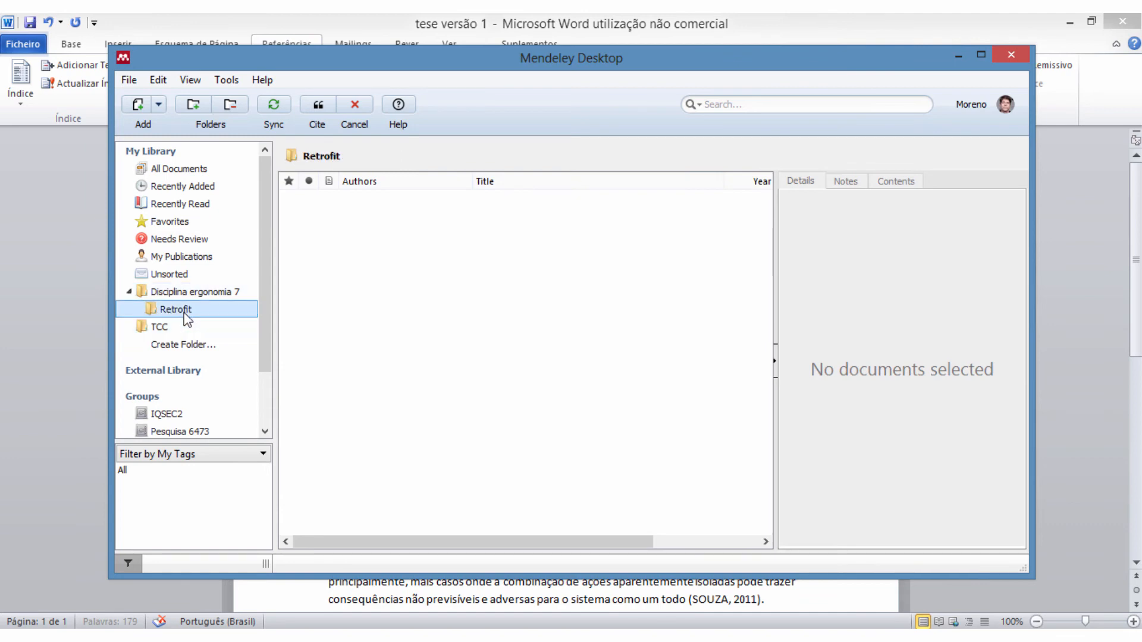
pyautogui.click(551, 321)
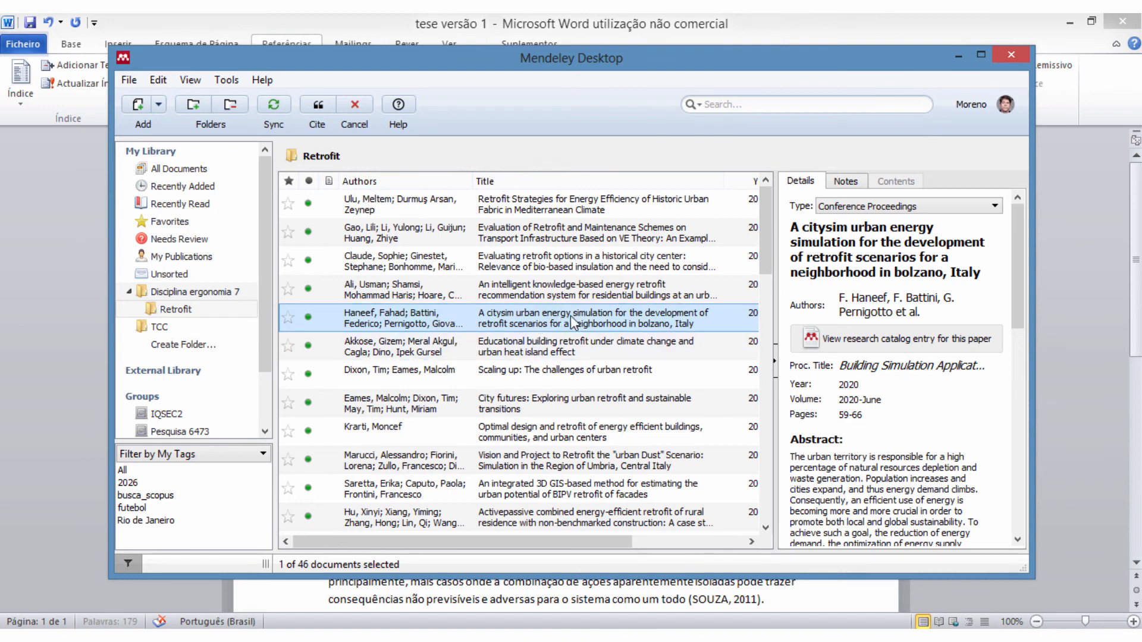
pyautogui.click(321, 106)
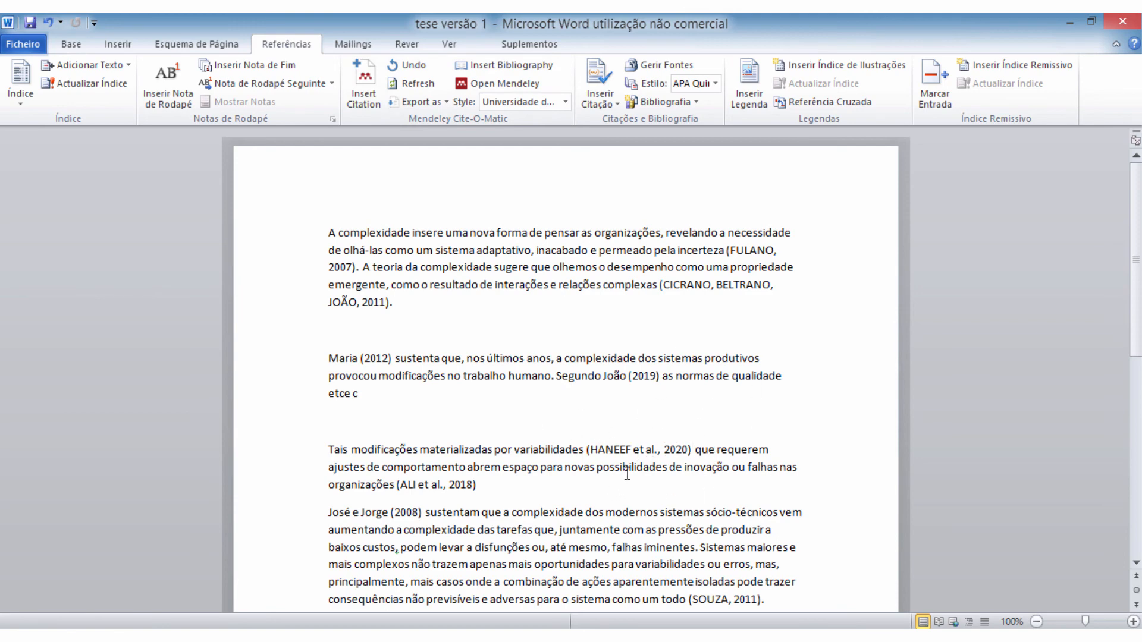
# - Examine the author-and-year citation opening the fourth paragraph and the editing options of the parenthetical 2020 citation
pyautogui.scroll(-2, 628, 470)
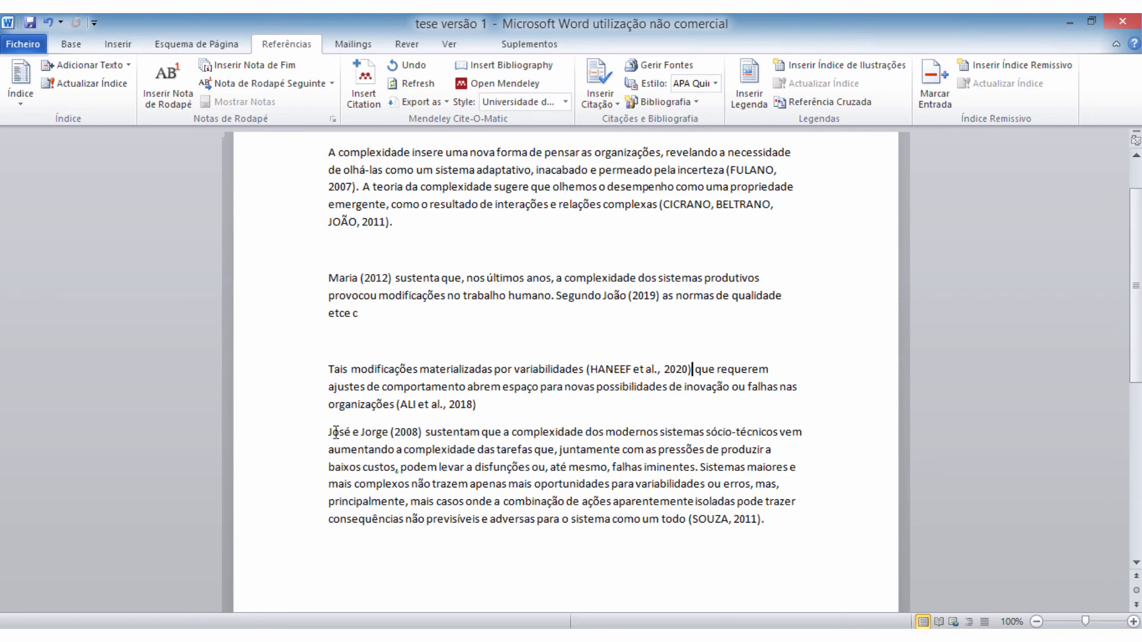
pyautogui.moveTo(329, 432); pyautogui.dragTo(430, 432)
pyautogui.click(431, 432)
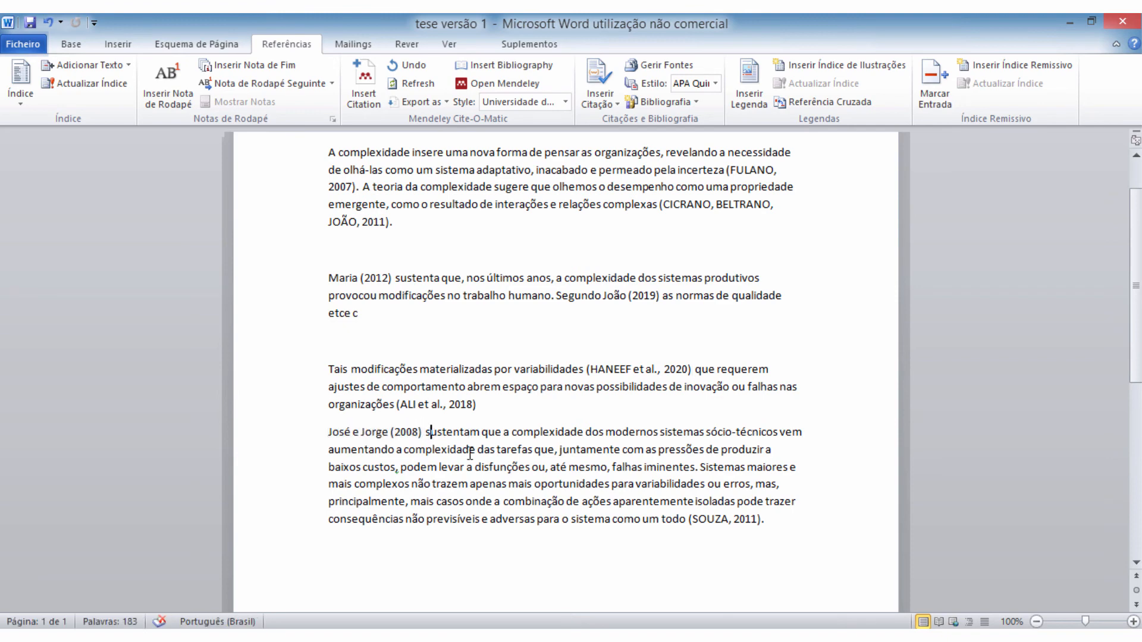
pyautogui.scroll(2, 716, 386)
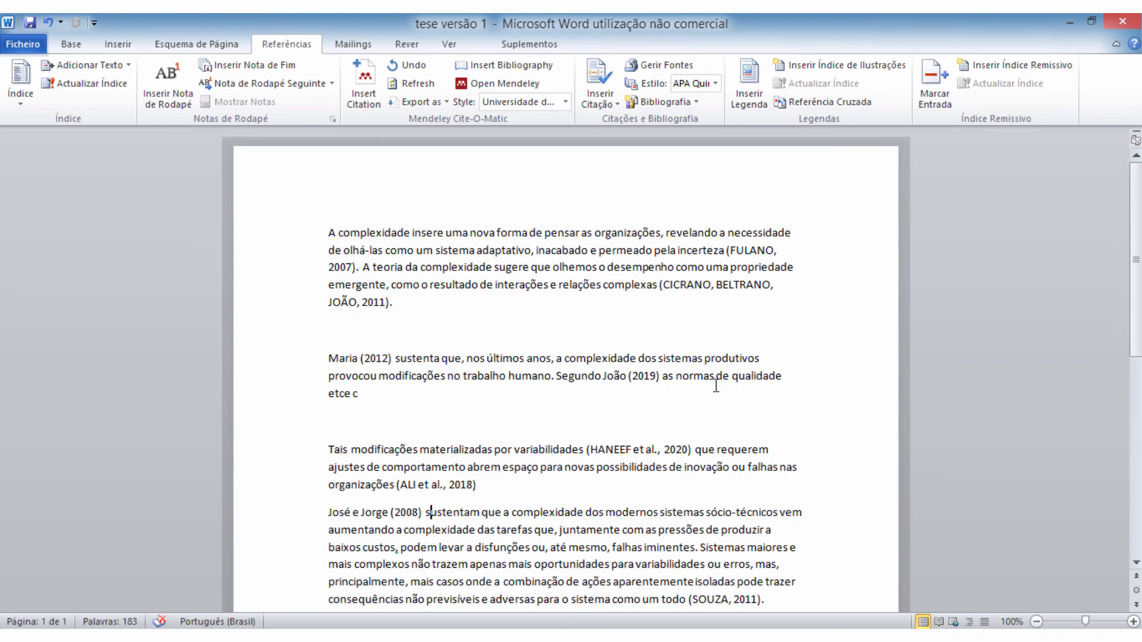
pyautogui.click(647, 446)
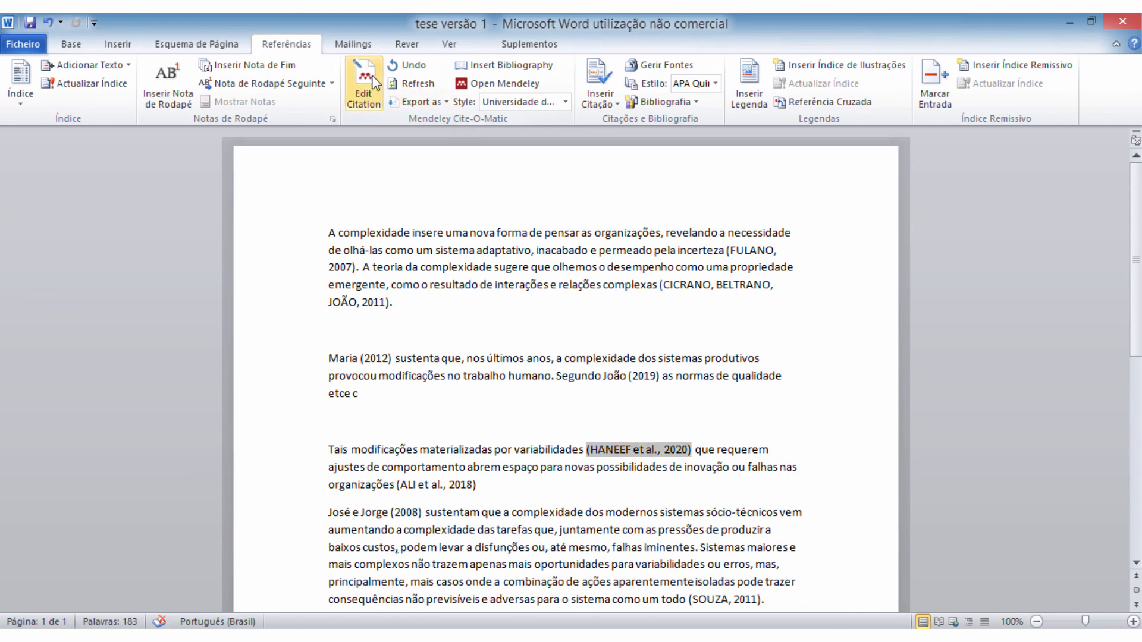
pyautogui.click(370, 78)
pyautogui.click(911, 441)
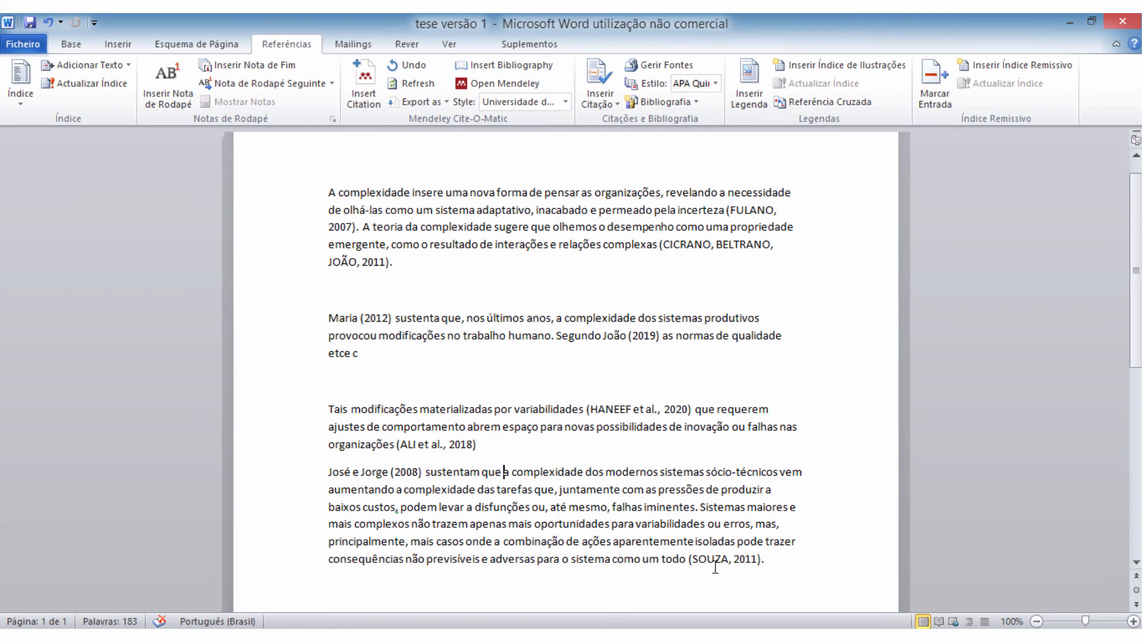
# - Start a new paragraph after the last one with "De acordo com" followed by an author's first name
pyautogui.click(769, 559)
pyautogui.press('Return')
pyautogui.write('De acordo com M')
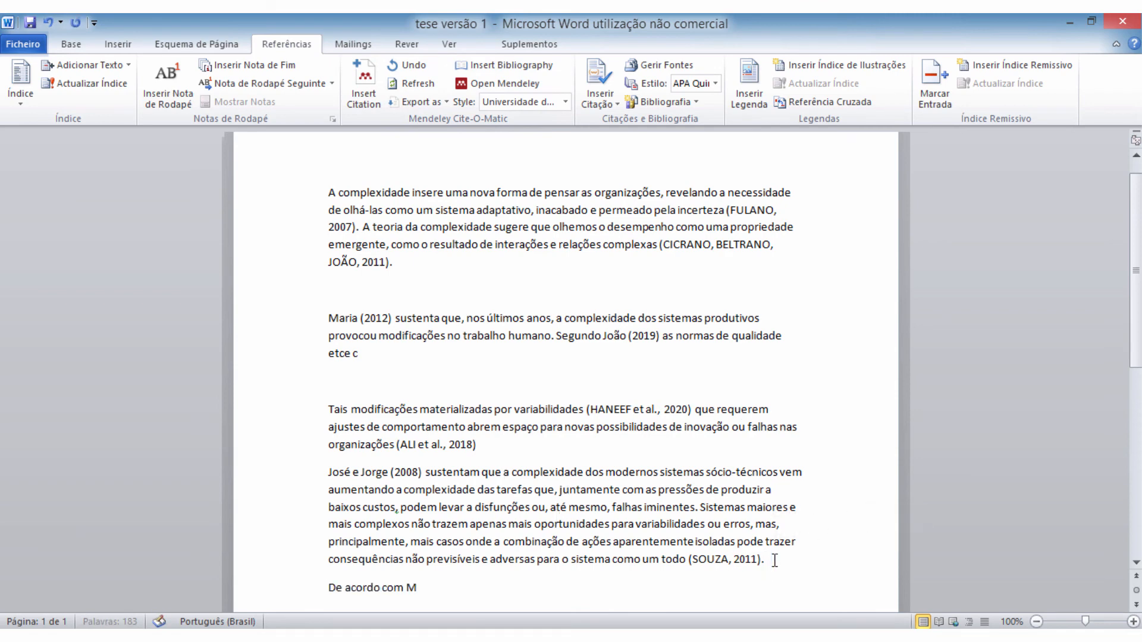
pyautogui.write('aria')
# - Search My Library for "ba" and cite the 2019 article "Measuring and modelling retrofit fabric performance" in the new paragraph with its author suppressed
pyautogui.click(366, 84)
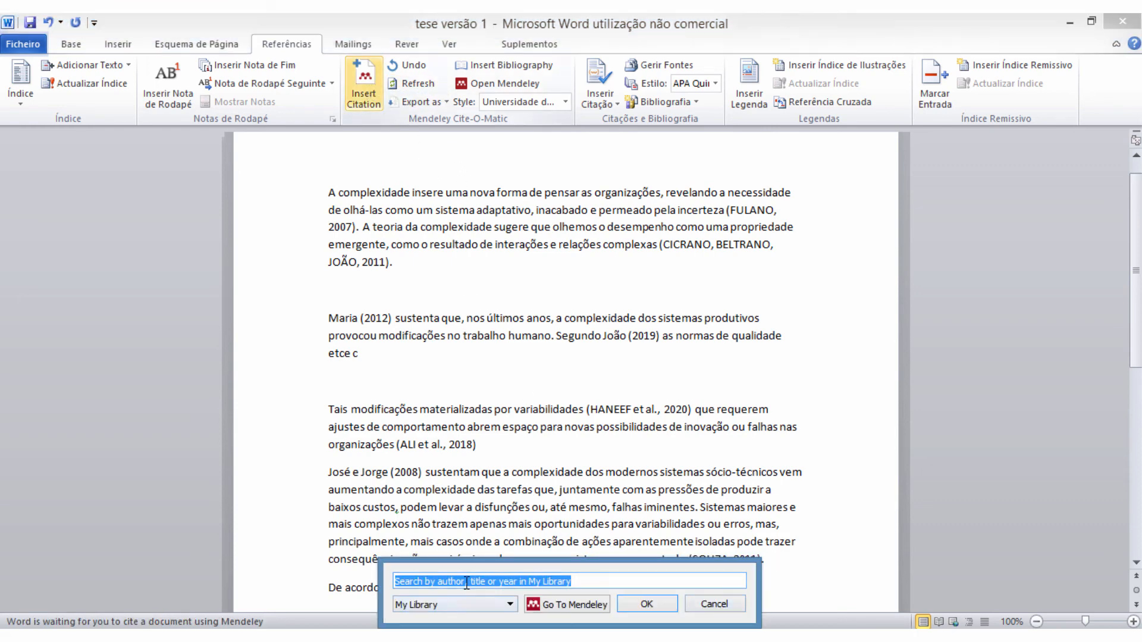
pyautogui.write('bb')
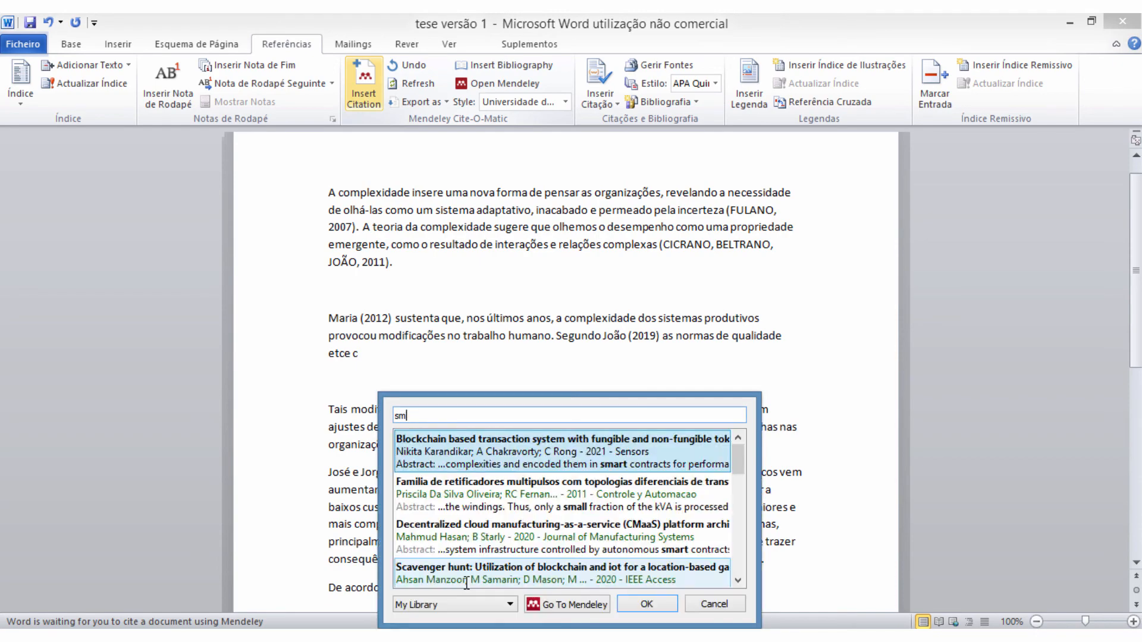
pyautogui.press('BackSpace')
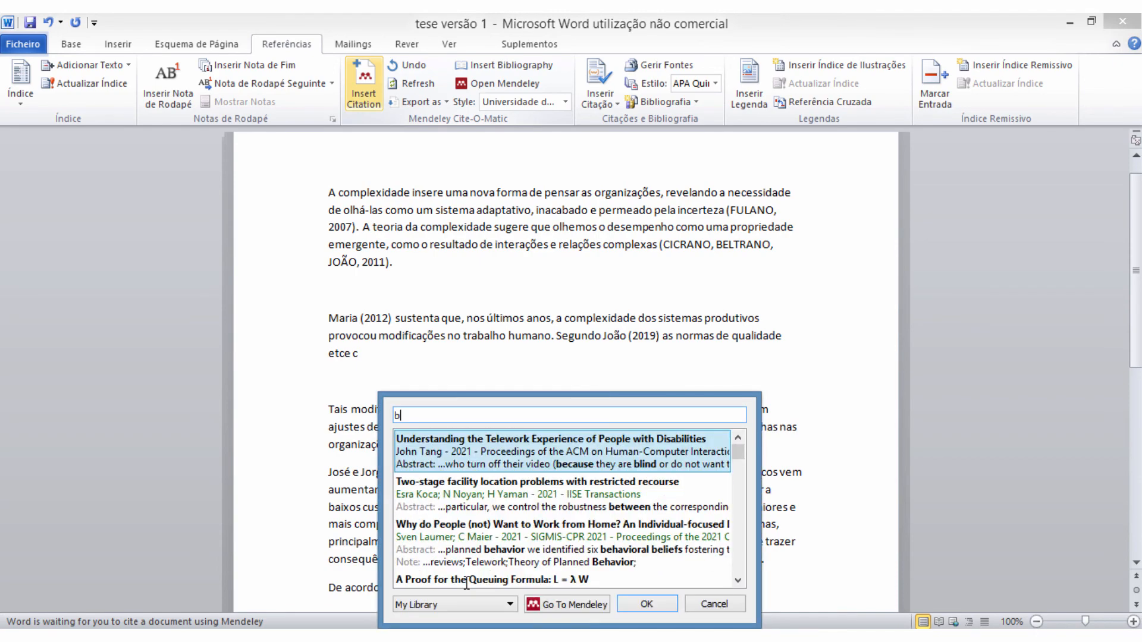
pyautogui.write('a')
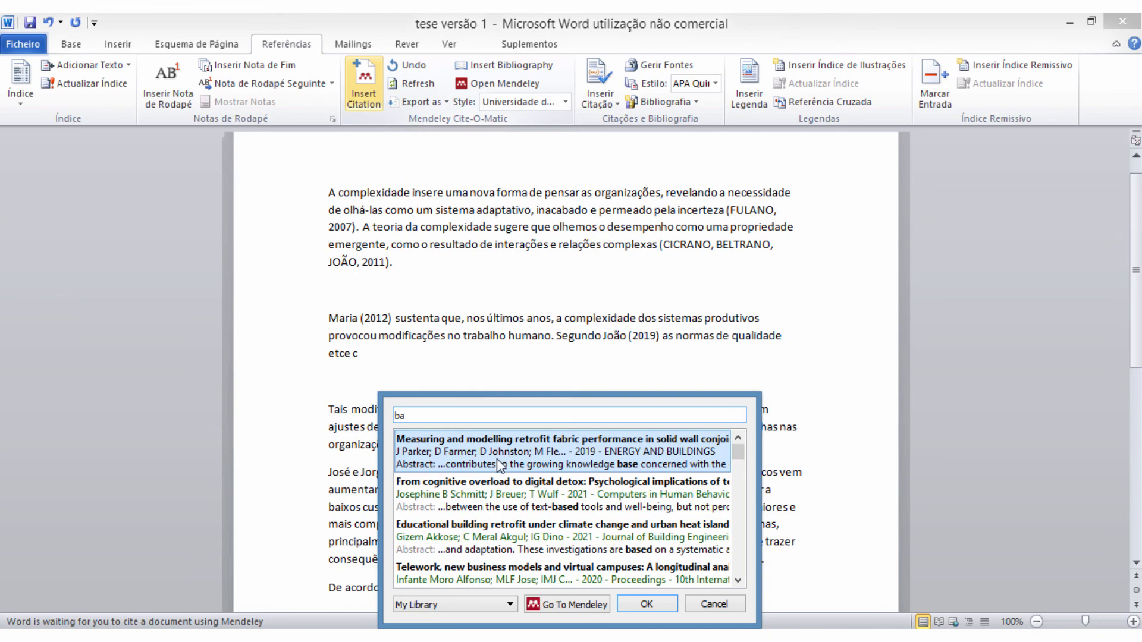
pyautogui.click(531, 455)
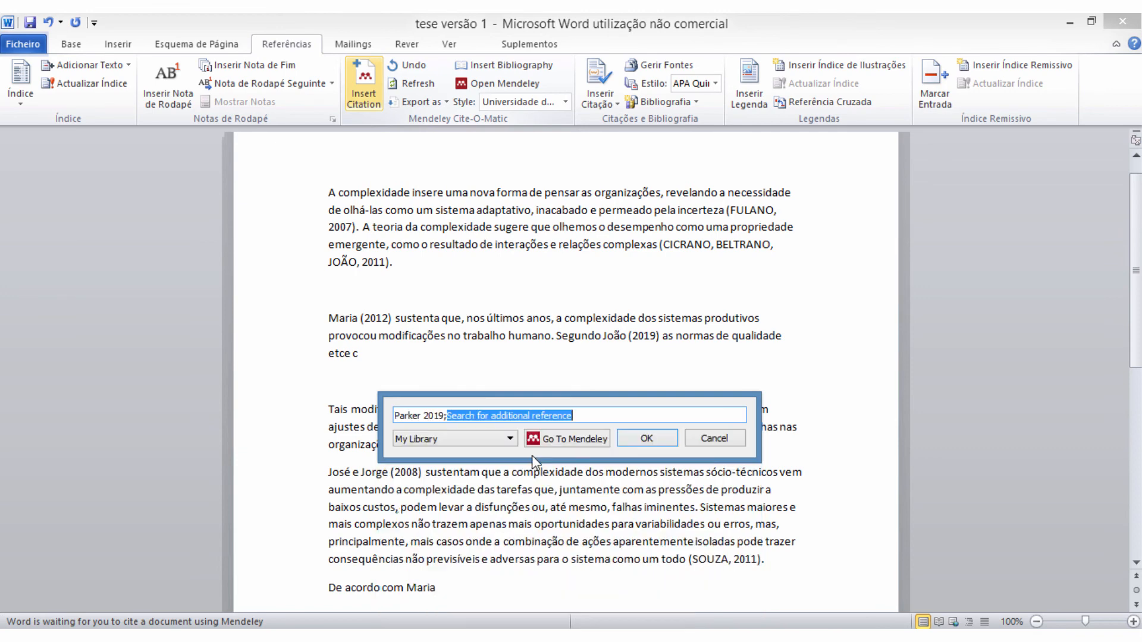
pyautogui.click(594, 416)
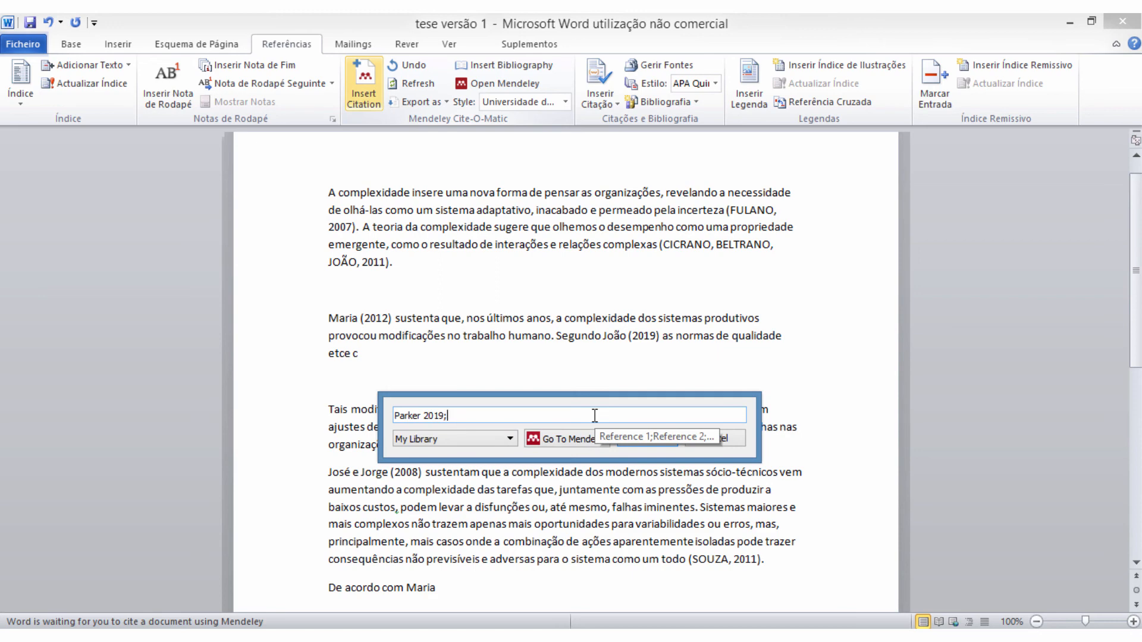
pyautogui.press('BackSpace')
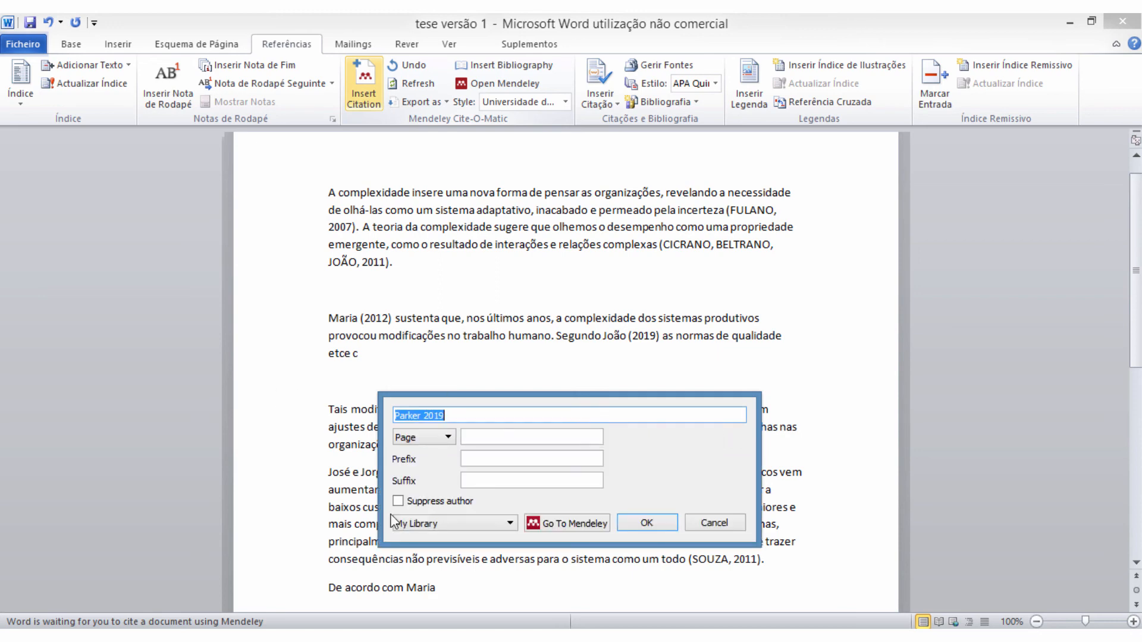
pyautogui.click(453, 503)
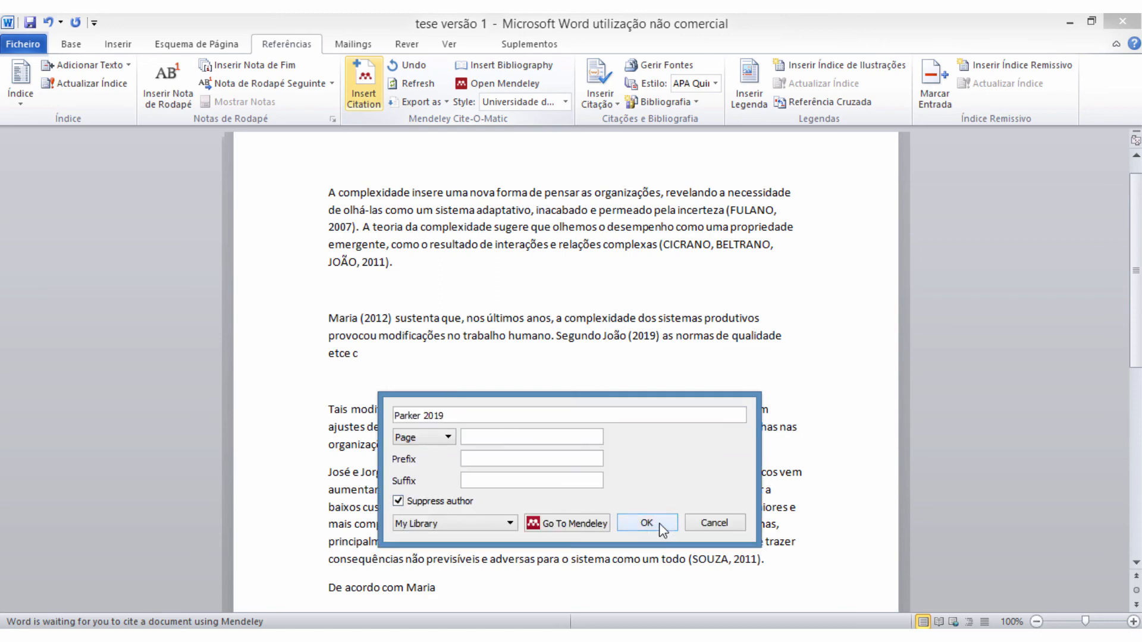
pyautogui.click(647, 523)
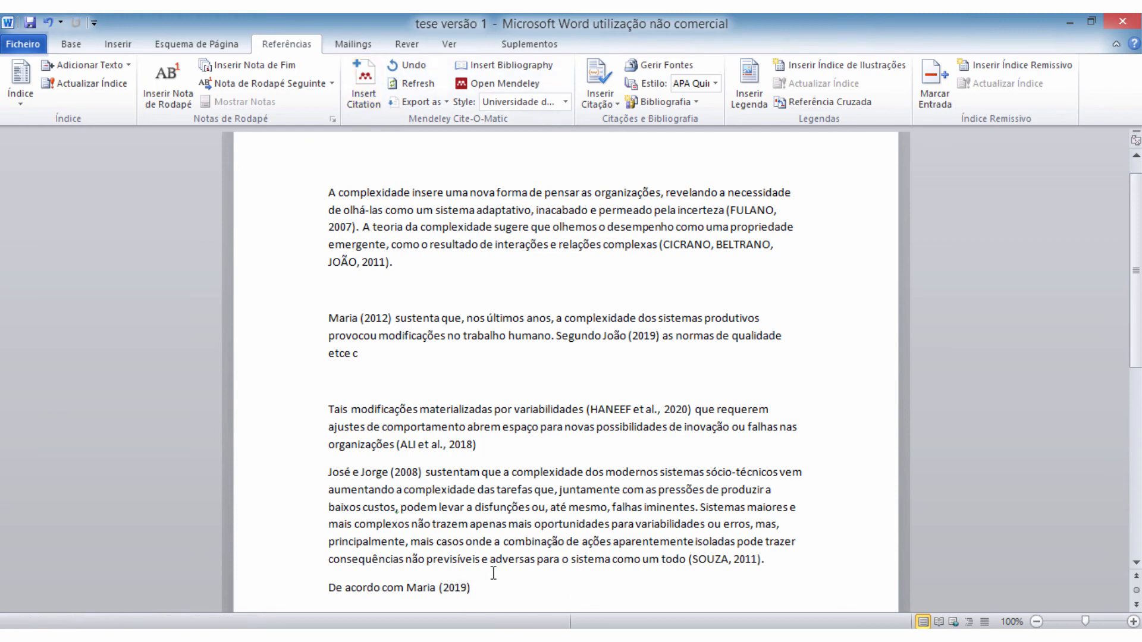
pyautogui.scroll(1, 554, 495)
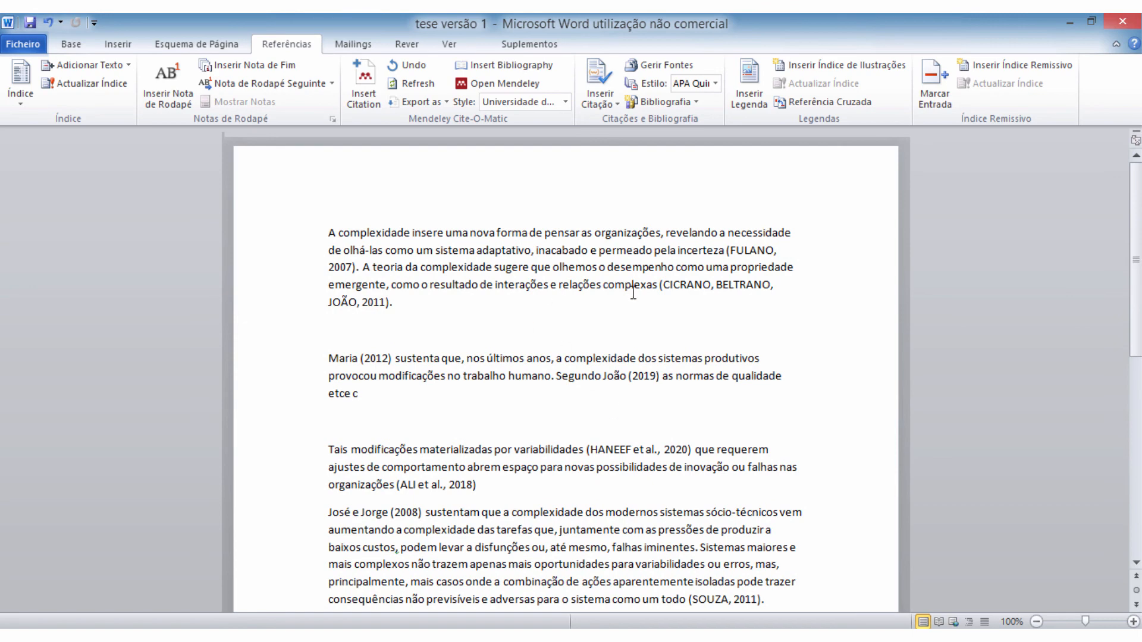
pyautogui.scroll(-1, 649, 354)
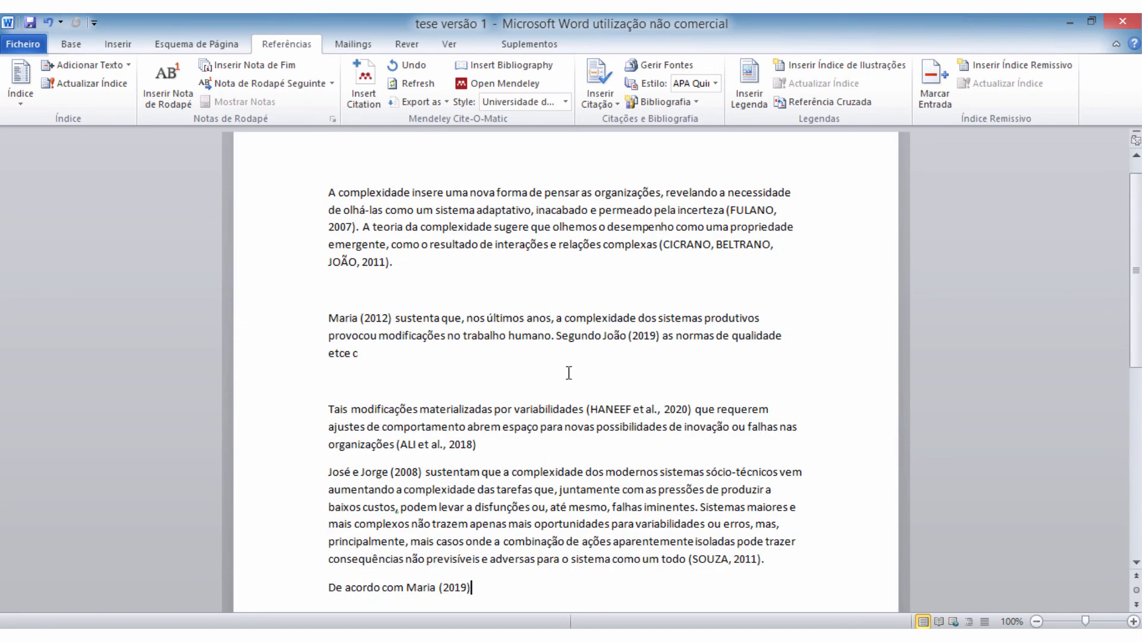
pyautogui.hotkey('alt', 'Tab')
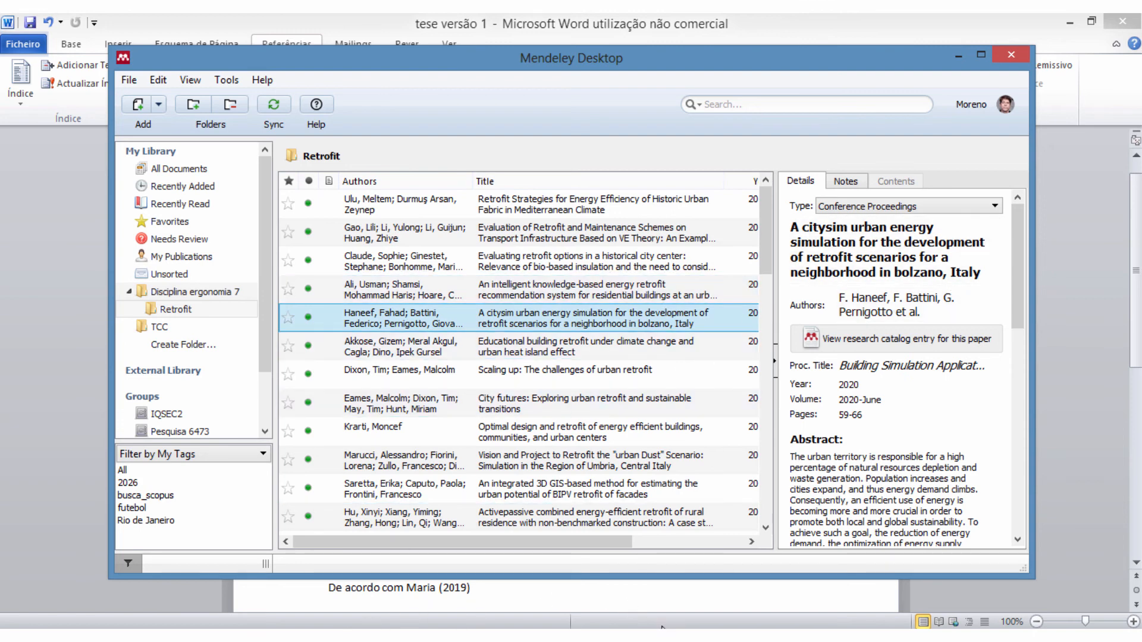
pyautogui.hotkey('alt', 'Tab')
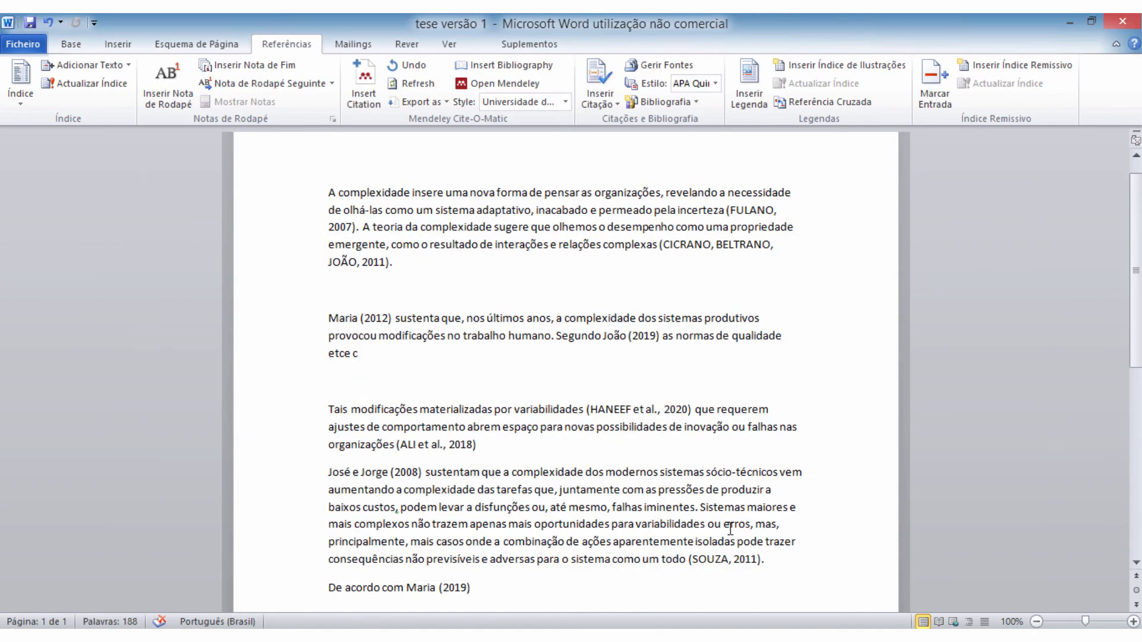
# - Remove the empty lines before and after the second paragraph
pyautogui.scroll(-1, 662, 535)
pyautogui.scroll(2, 662, 536)
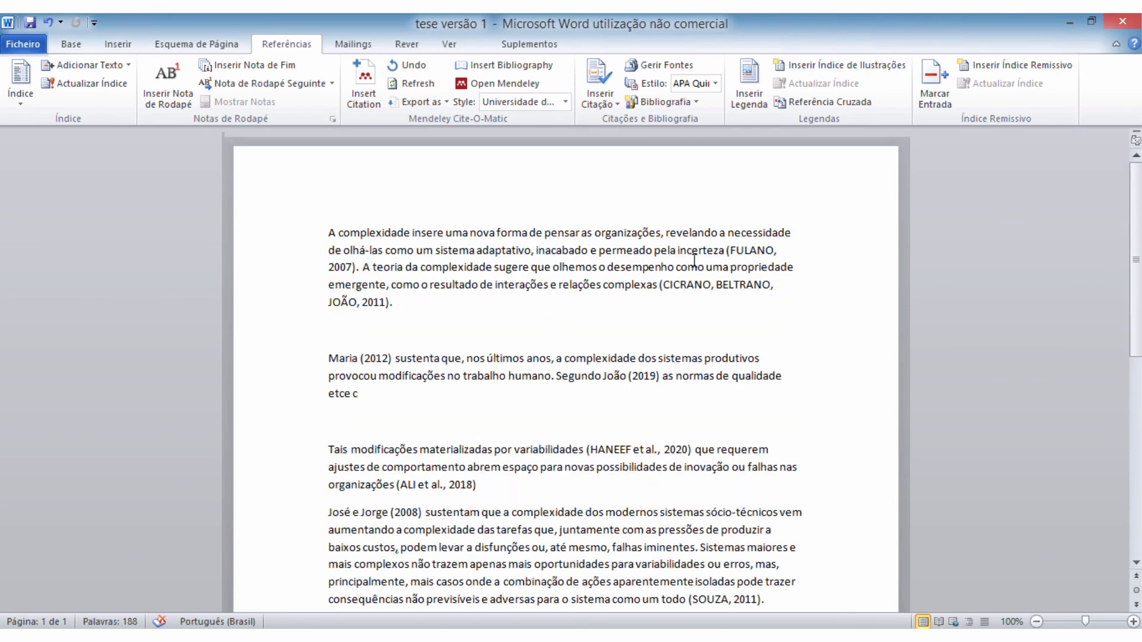
pyautogui.click(467, 332)
pyautogui.press('BackSpace')
pyautogui.click(417, 390)
pyautogui.press('BackSpace')
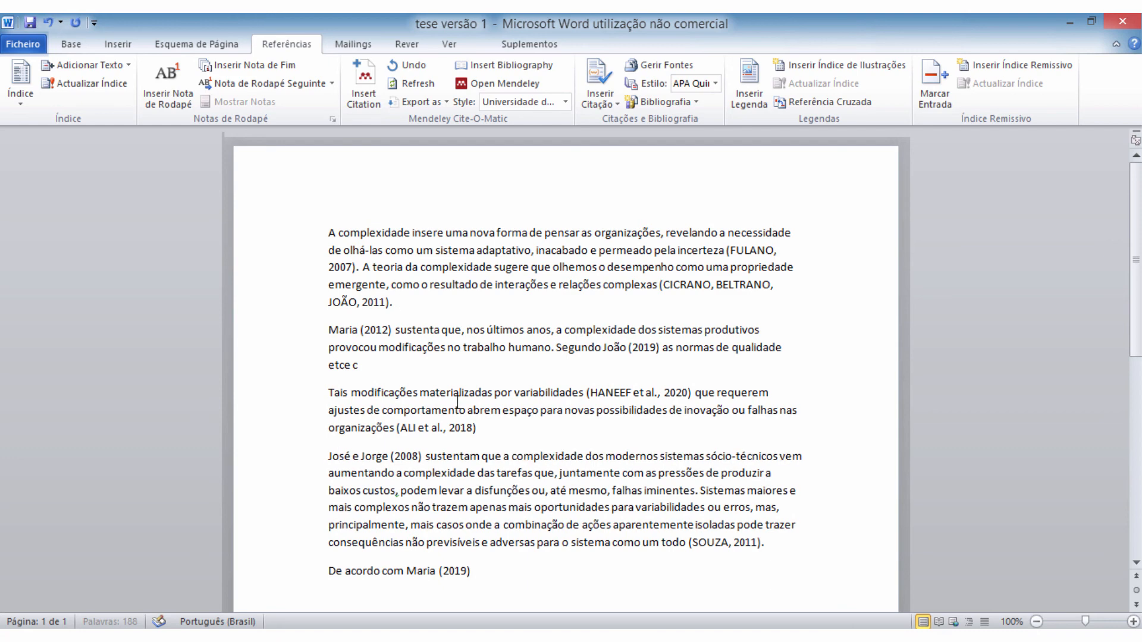
# - Add the heading "REFERÊNCIAS BIBLIOGRÁFICAS" below the last paragraph, leaving an empty line above it
pyautogui.scroll(-2, 555, 473)
pyautogui.scroll(2, 579, 520)
pyautogui.scroll(-1, 807, 419)
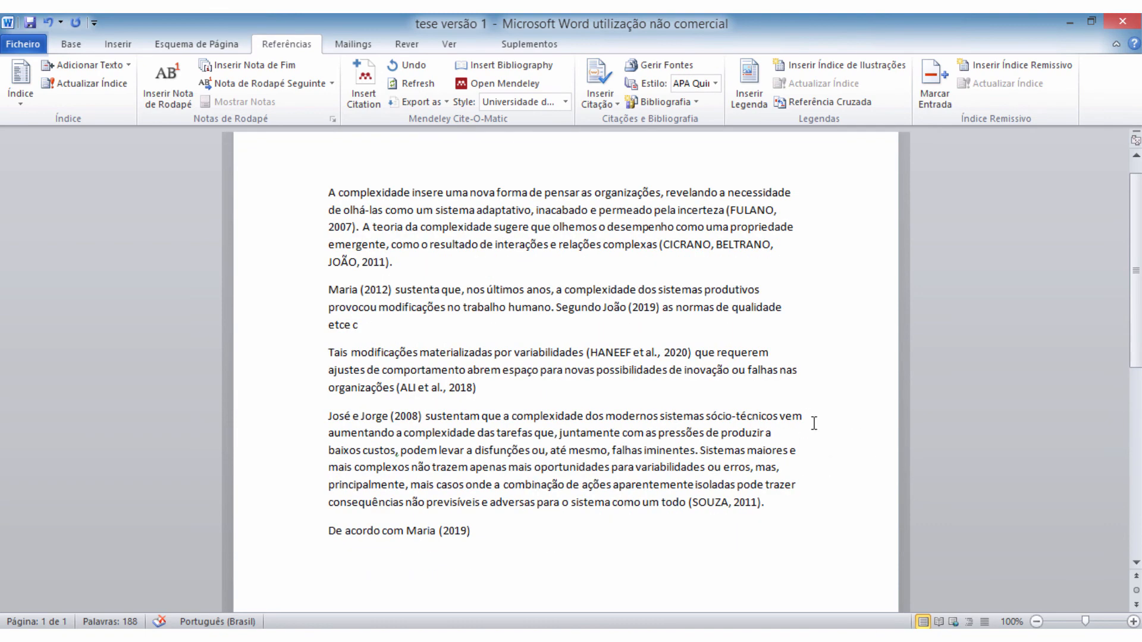
pyautogui.click(472, 534)
pyautogui.press('Return')
pyautogui.press('Return')
pyautogui.write('REFERÊNCIAS')
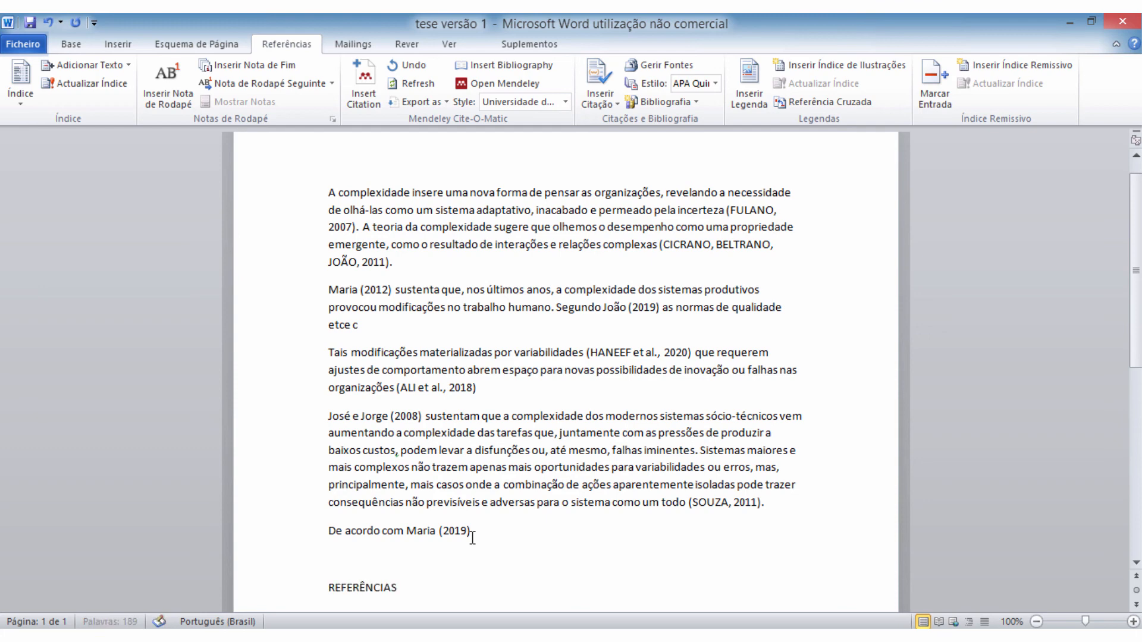
pyautogui.write(' BIBLI')
pyautogui.write('OGRA')
pyautogui.write('ÁFICAS')
pyautogui.press('Return')
pyautogui.press('Return')
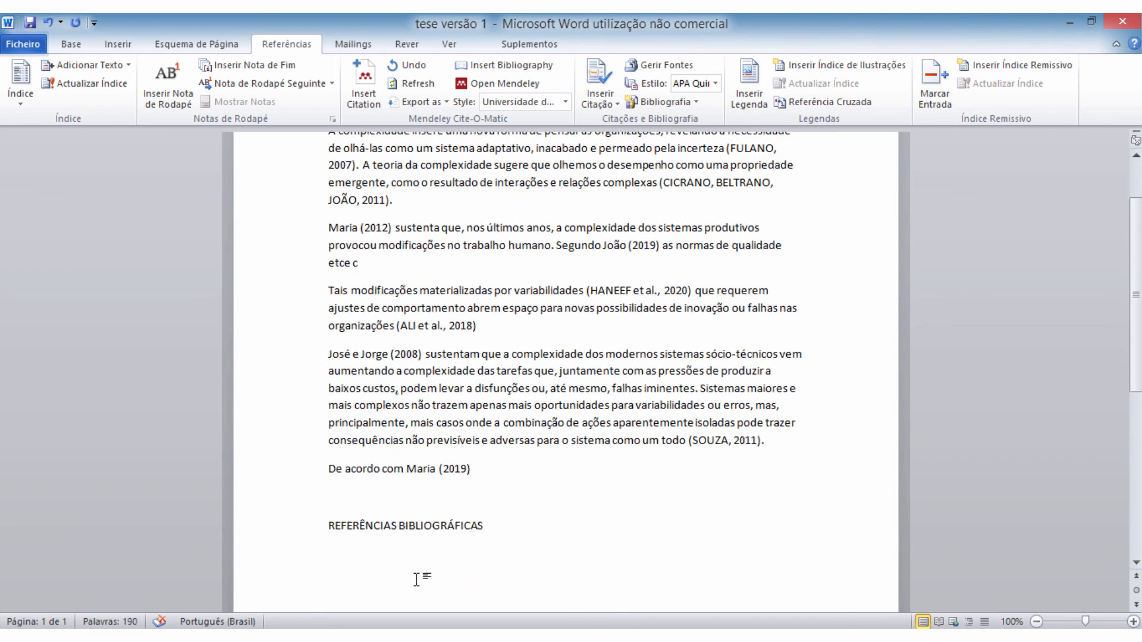
# - Review the in-text citations in the paragraphs above the references heading
pyautogui.click(492, 528)
pyautogui.press('Return')
pyautogui.moveTo(663, 182); pyautogui.dragTo(737, 192)
pyautogui.click(400, 199)
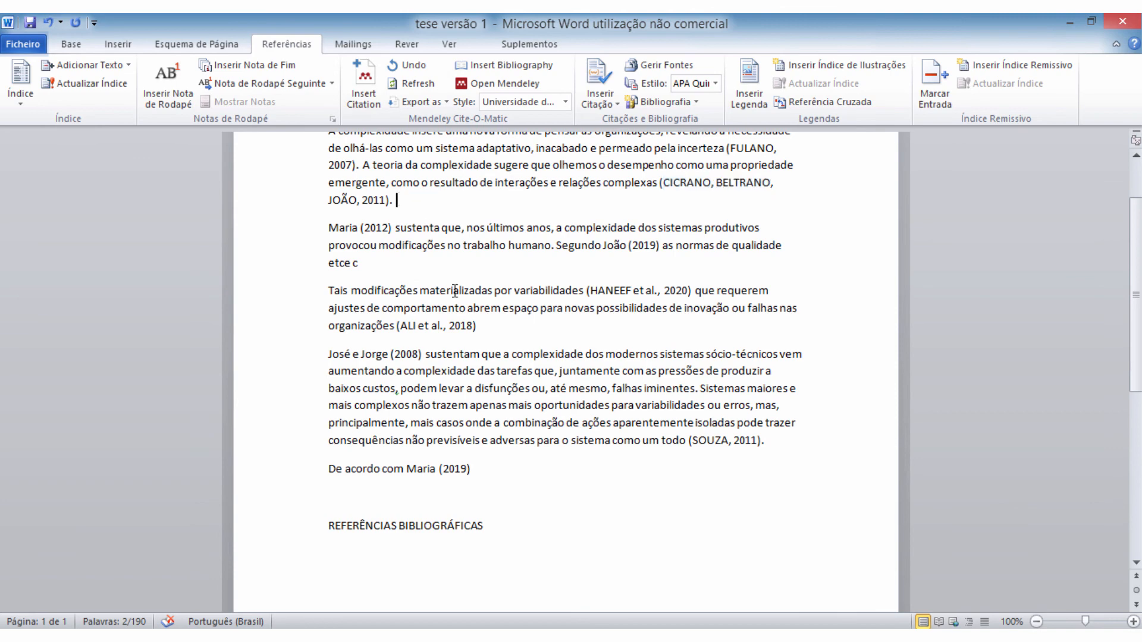
pyautogui.click(434, 327)
pyautogui.click(460, 392)
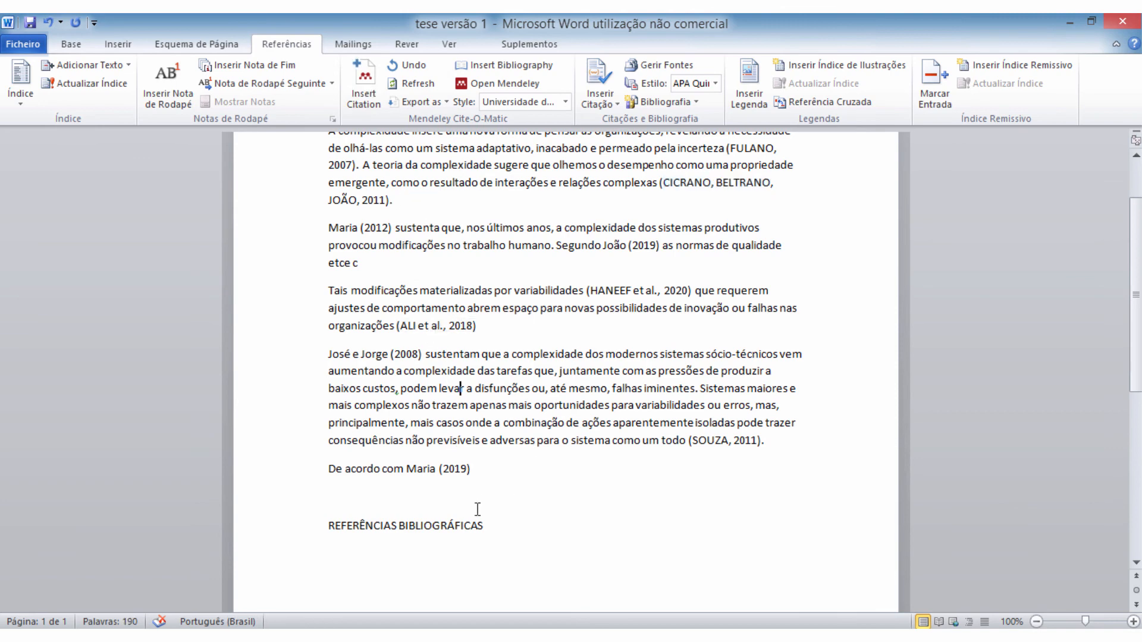
# - Insert the Mendeley bibliography under the "REFERÊNCIAS BIBLIOGRÁFICAS" heading and look through its entries
pyautogui.click(357, 529)
pyautogui.click(497, 527)
pyautogui.press('Return')
pyautogui.click(488, 66)
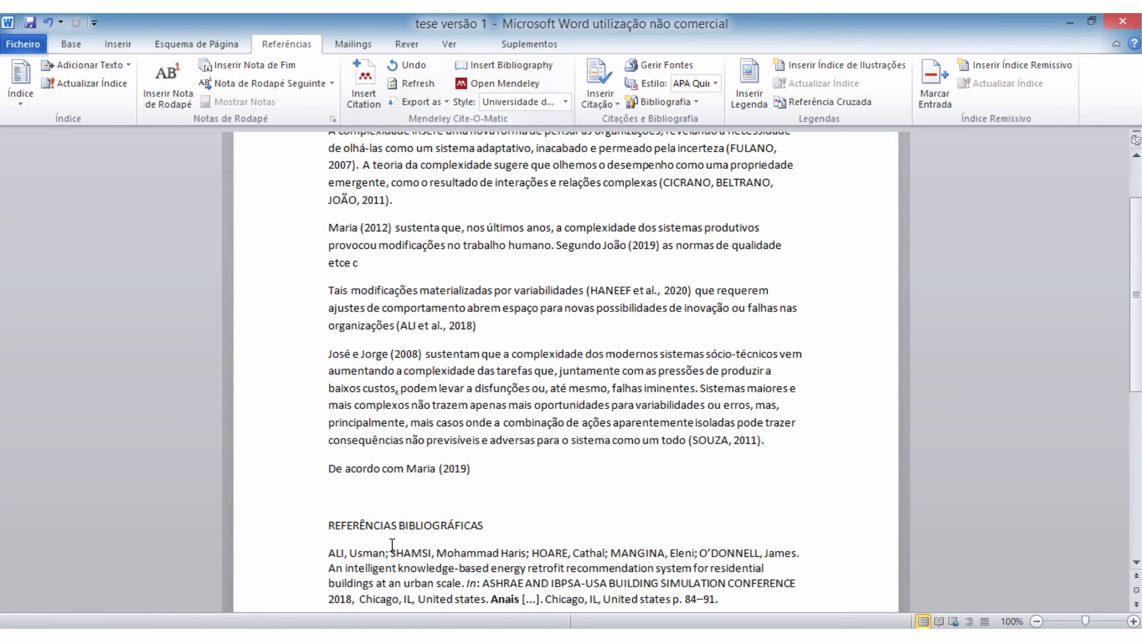
pyautogui.scroll(-2, 682, 397)
pyautogui.scroll(-3, 678, 389)
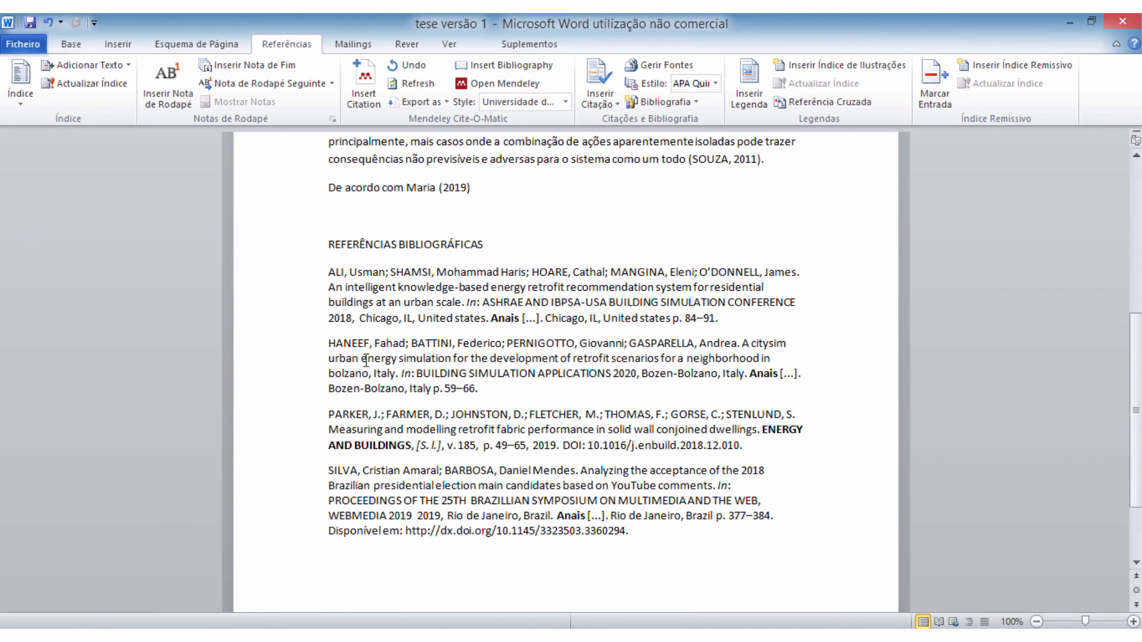
pyautogui.scroll(7, 403, 340)
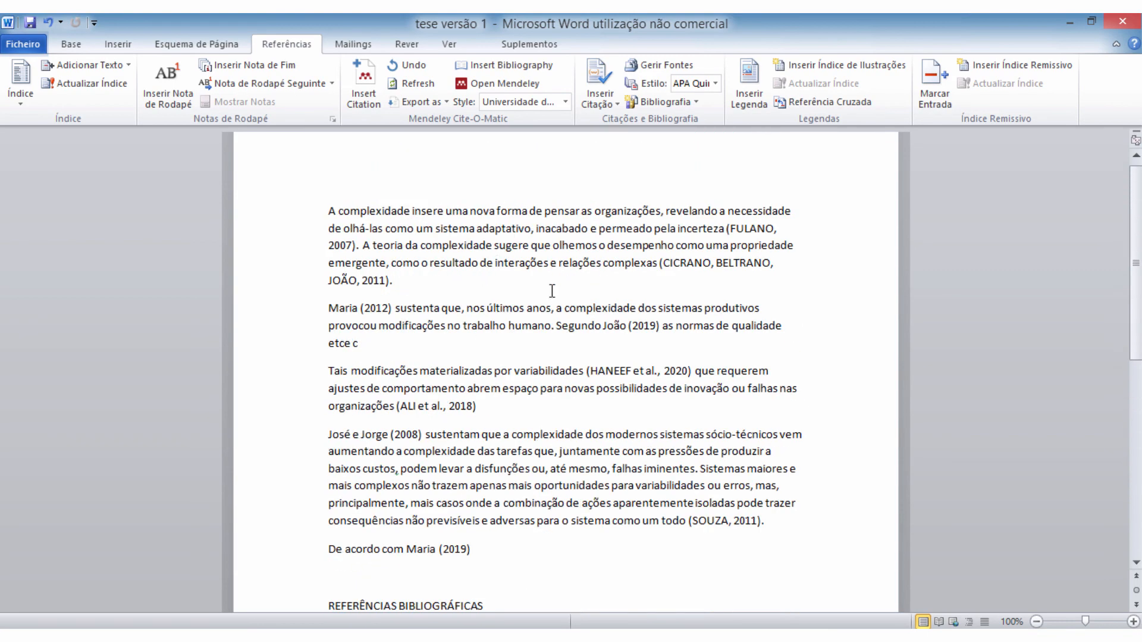
# - Compare the in-text citations in the paragraphs with the entries listed under "REFERÊNCIAS BIBLIOGRÁFICAS"
pyautogui.scroll(-3, 552, 290)
pyautogui.scroll(-3, 500, 474)
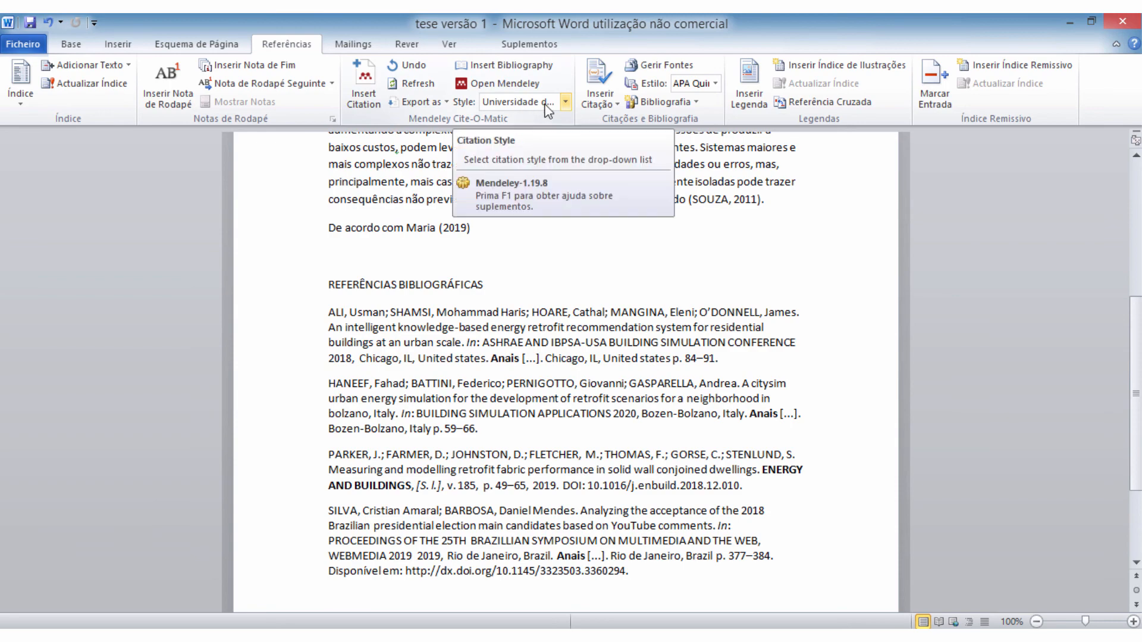
pyautogui.scroll(-2, 588, 410)
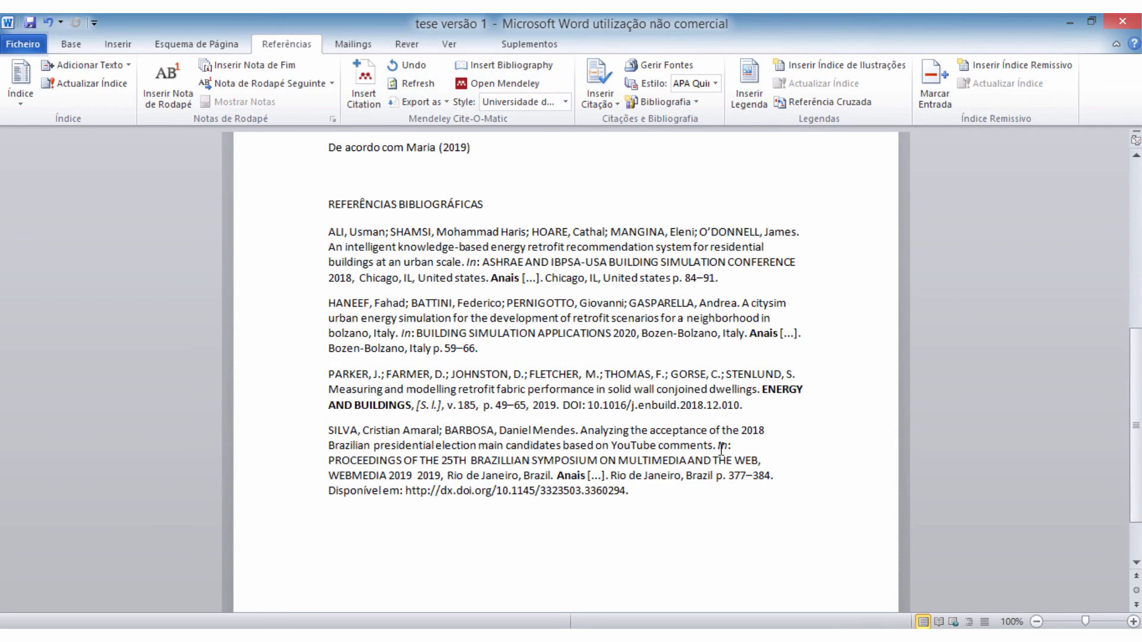
pyautogui.scroll(2, 461, 422)
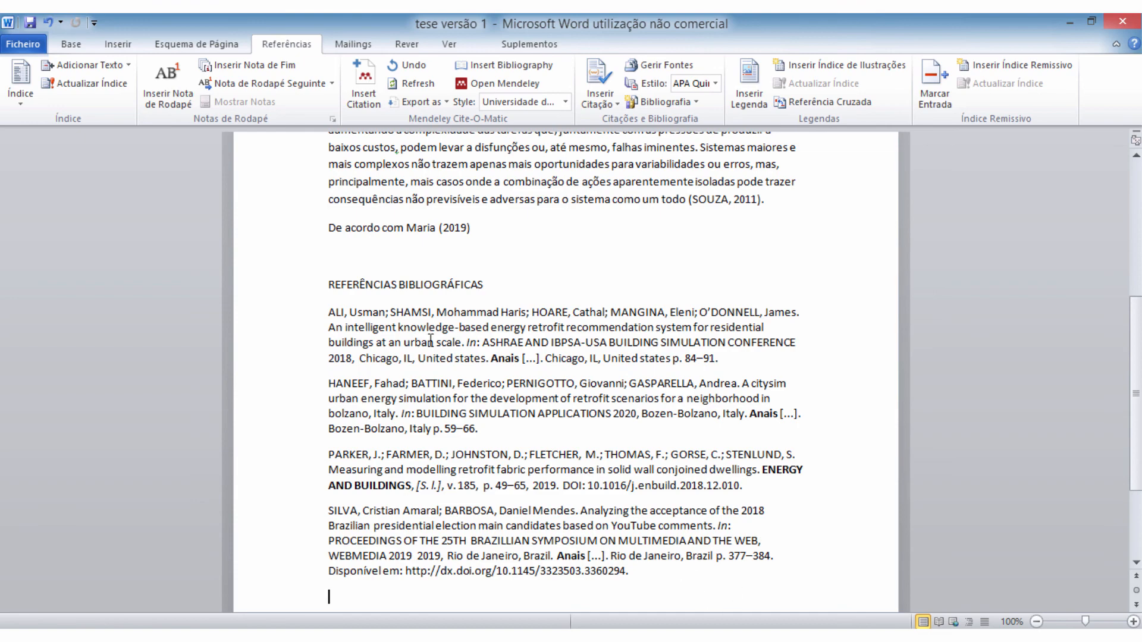
pyautogui.scroll(4, 766, 493)
pyautogui.scroll(3, 652, 296)
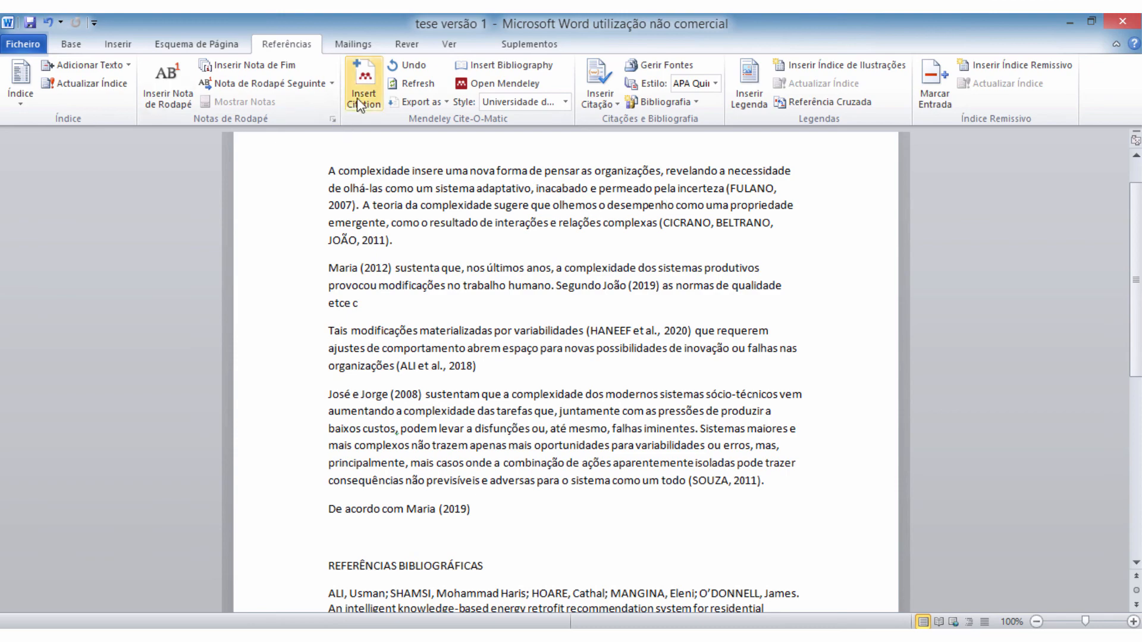
pyautogui.scroll(-3, 533, 475)
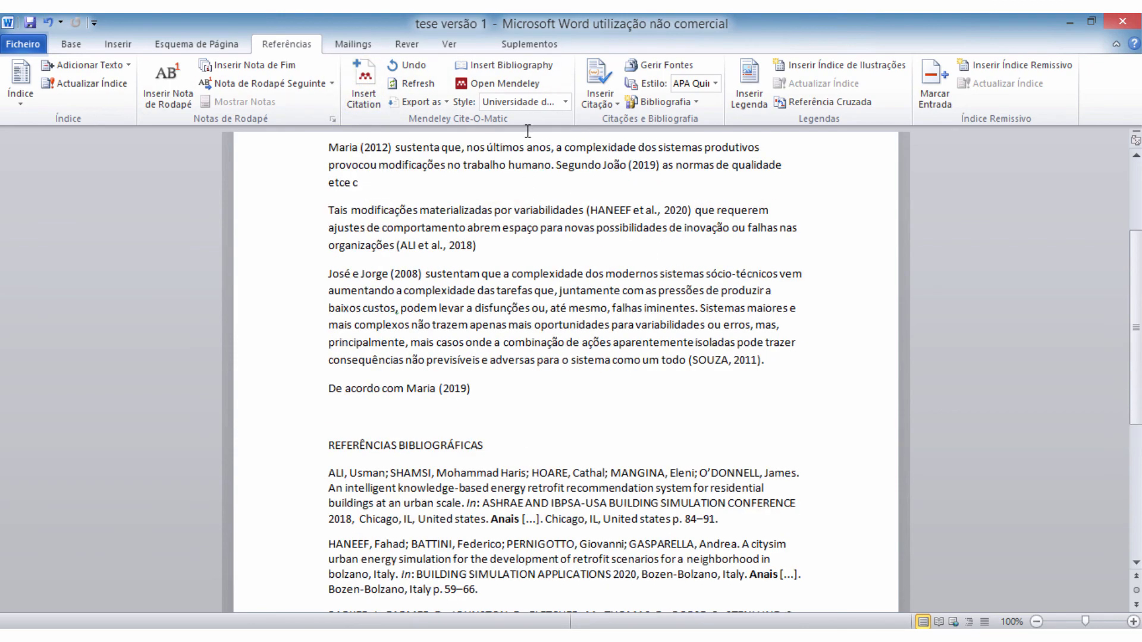
pyautogui.scroll(-6, 548, 350)
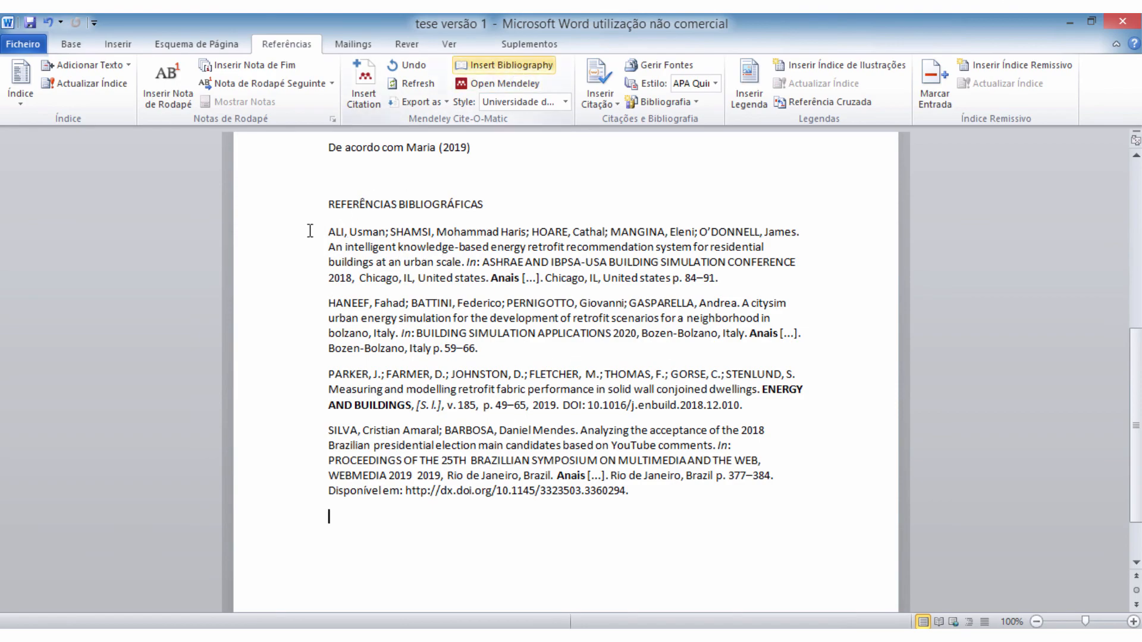
pyautogui.scroll(7, 734, 555)
pyautogui.scroll(-4, 655, 446)
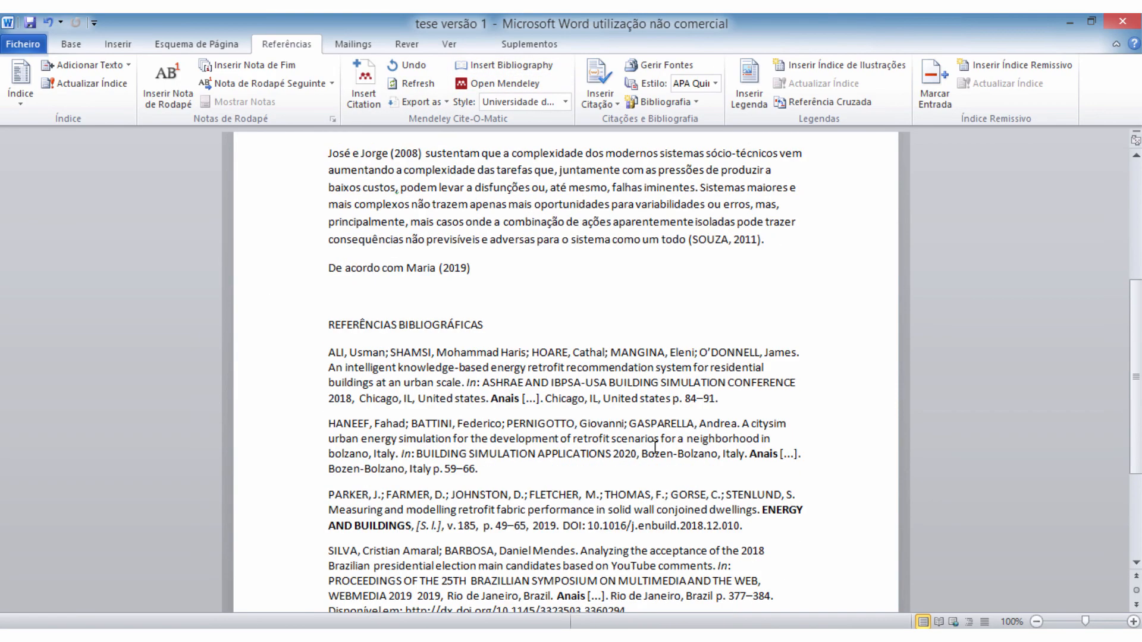
pyautogui.scroll(5, 654, 446)
pyautogui.scroll(2, 605, 238)
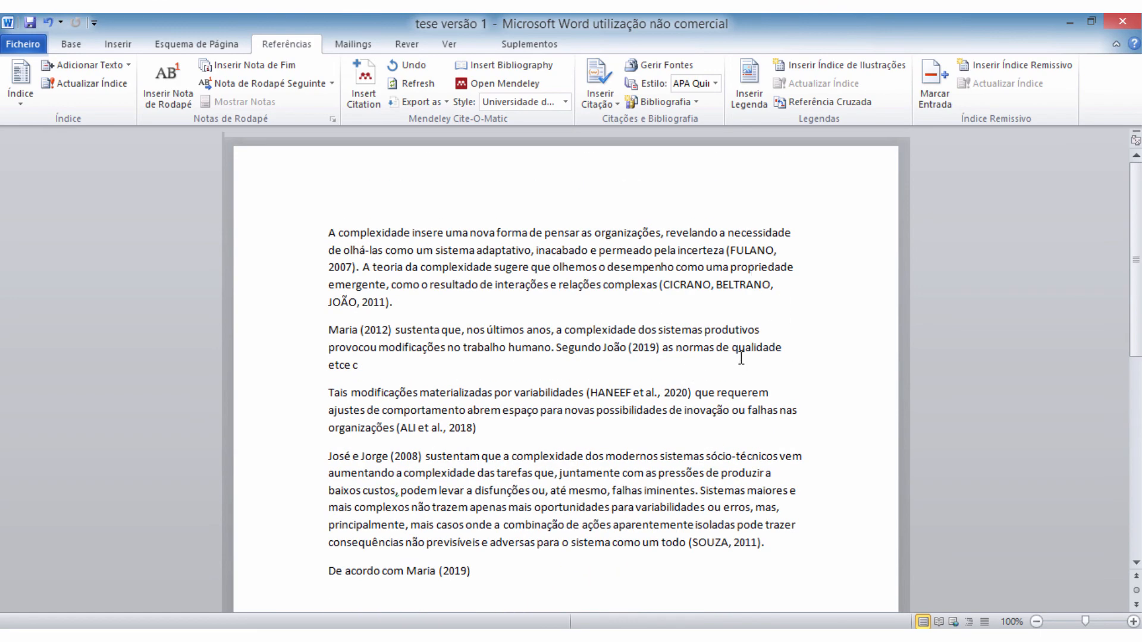
pyautogui.scroll(-3, 669, 307)
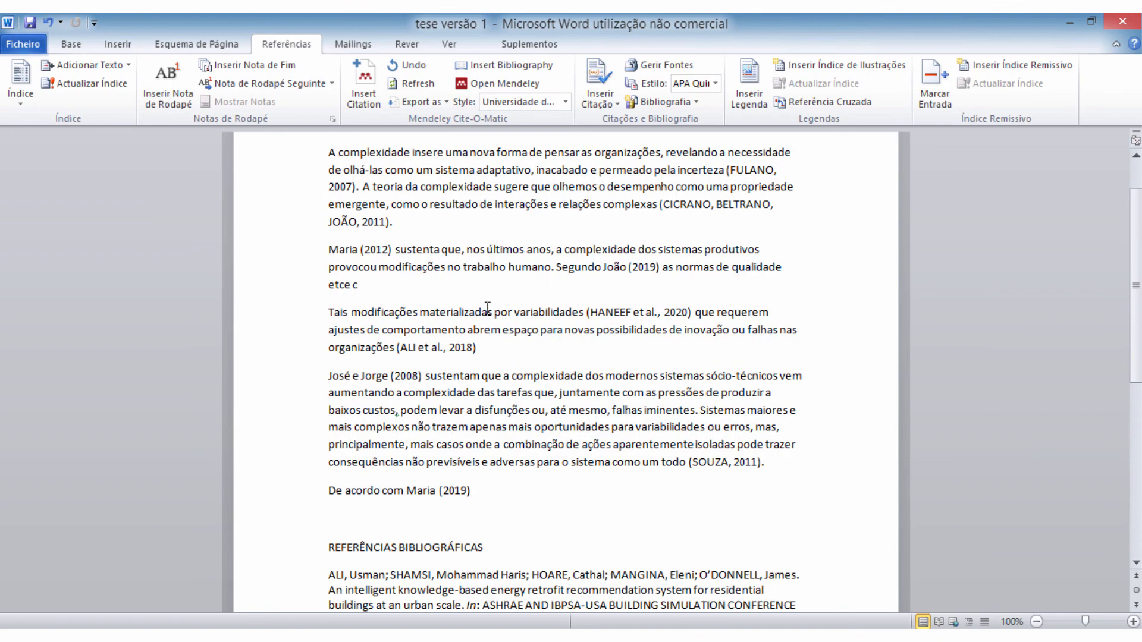
pyautogui.scroll(-10, 636, 357)
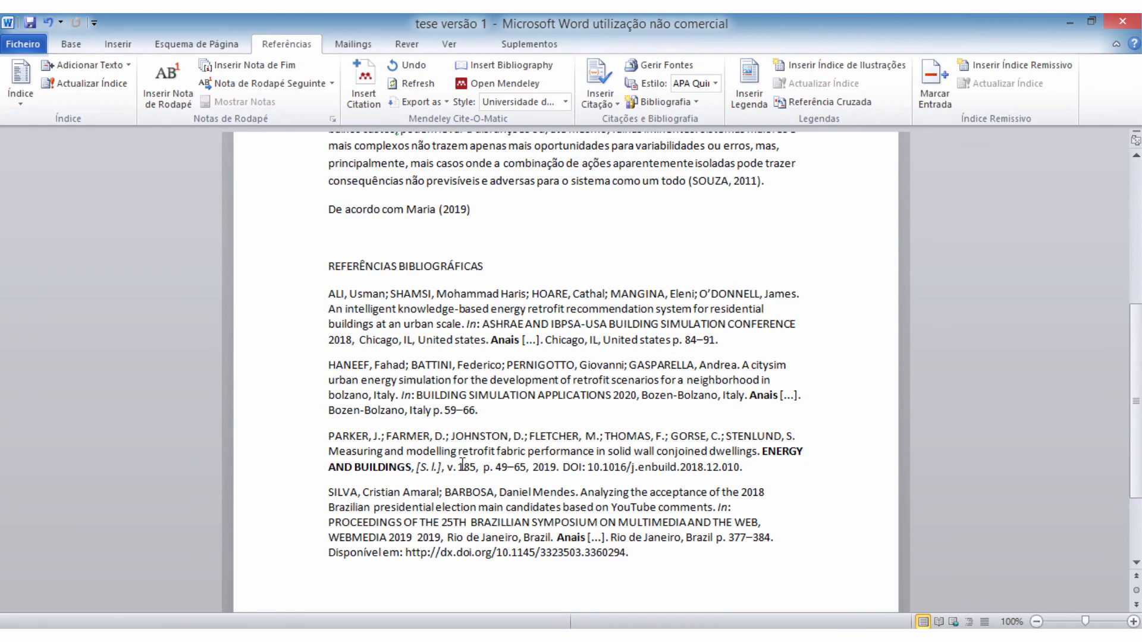
# - Inspect the generated bibliography as a single block, leaving the cursor on the empty line above the references heading
pyautogui.scroll(-3, 500, 470)
pyautogui.scroll(3, 501, 470)
pyautogui.scroll(1, 618, 511)
pyautogui.scroll(-2, 618, 511)
pyautogui.keyDown('shift'); pyautogui.click(352, 258); pyautogui.keyUp('shift')
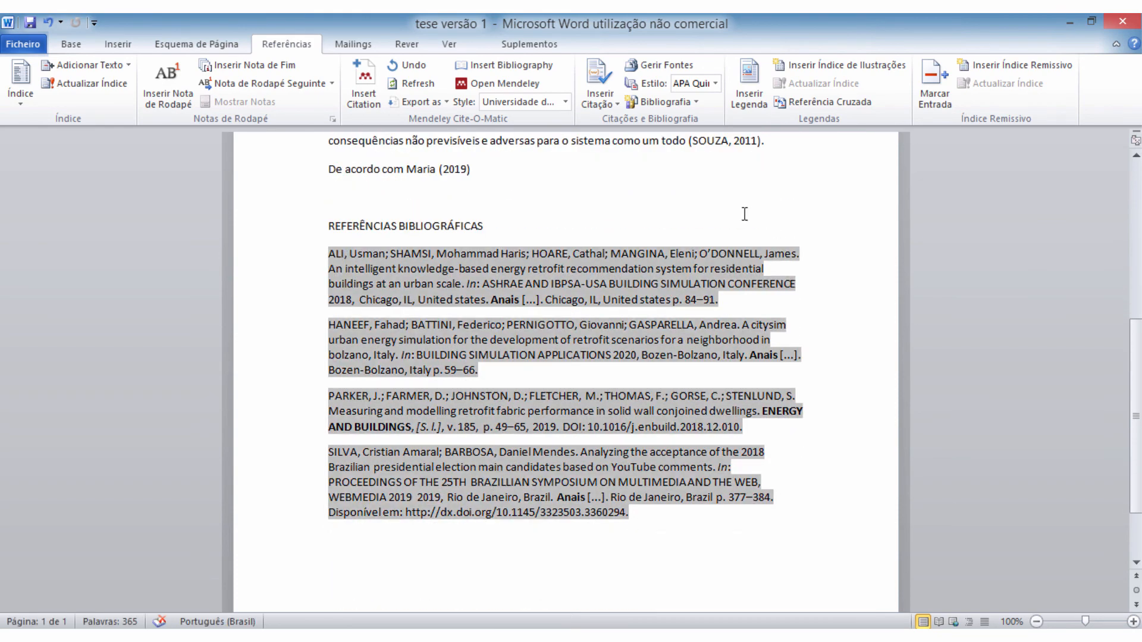
pyautogui.click(527, 198)
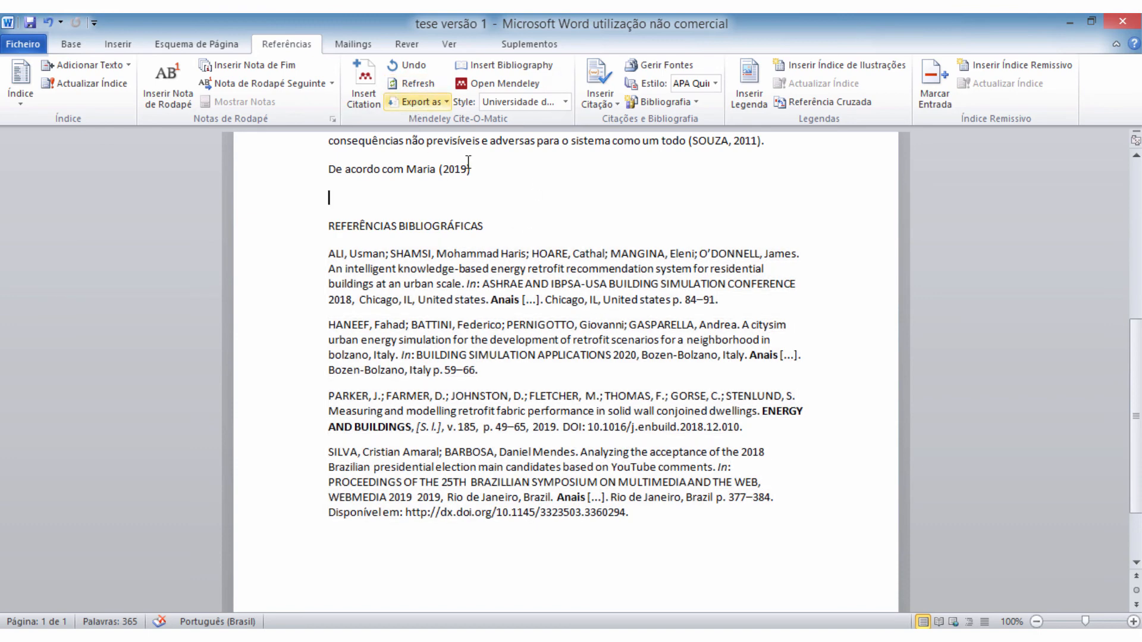
pyautogui.scroll(1, 633, 341)
pyautogui.scroll(-1, 594, 345)
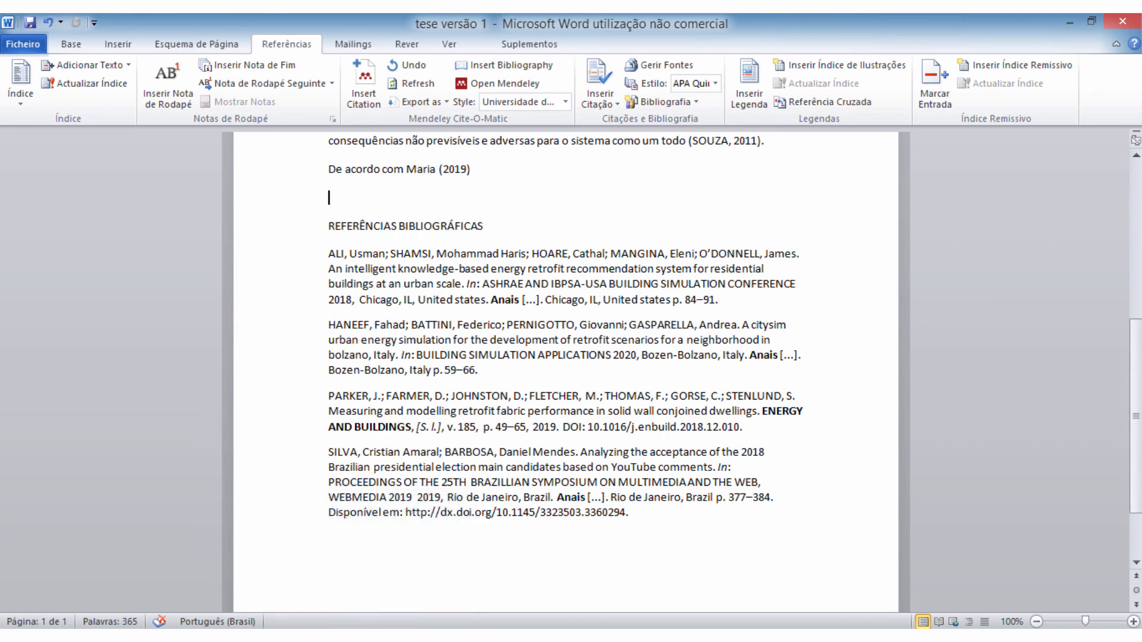
# - Switch to Mendeley Desktop and replace the first author's last name in the record "A citysim urban energy simulation for the development of retrofit scenarios"
pyautogui.hotkey('alt', 'Tab')
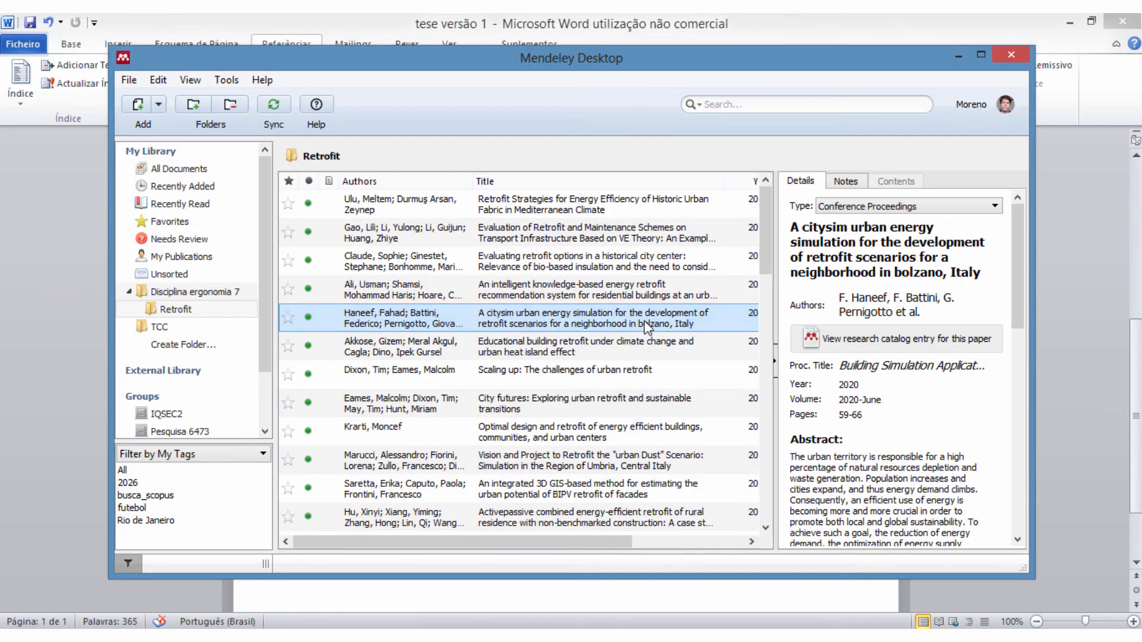
pyautogui.click(981, 55)
pyautogui.click(991, 260)
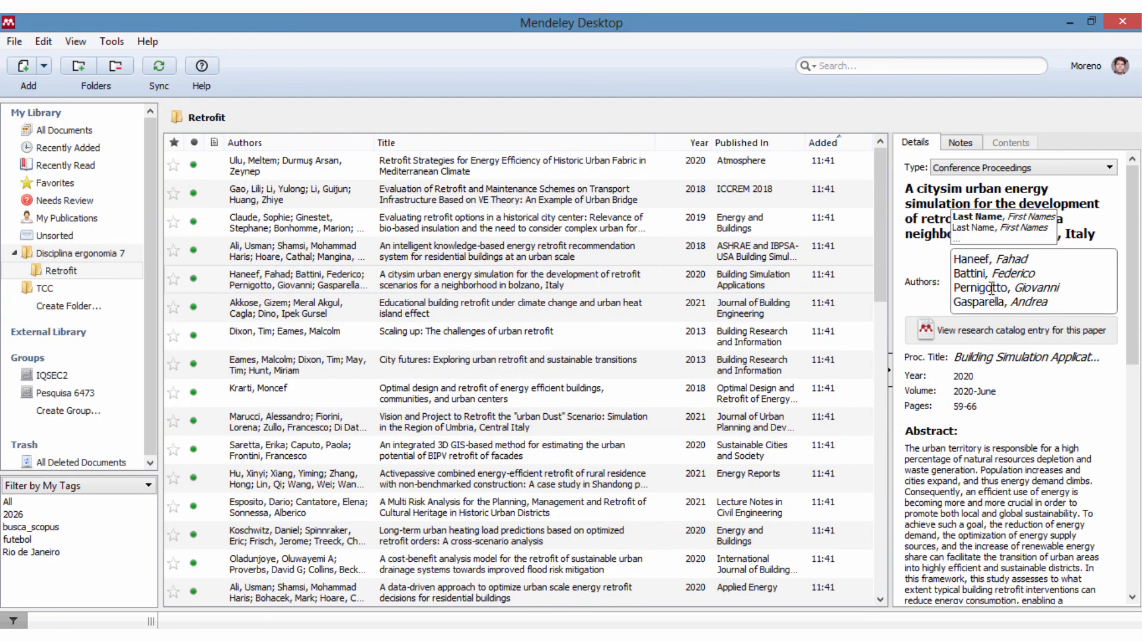
pyautogui.press('BackSpace')
pyautogui.press('BackSpace')
pyautogui.press('BackSpace')
pyautogui.press('BackSpace')
pyautogui.press('BackSpace')
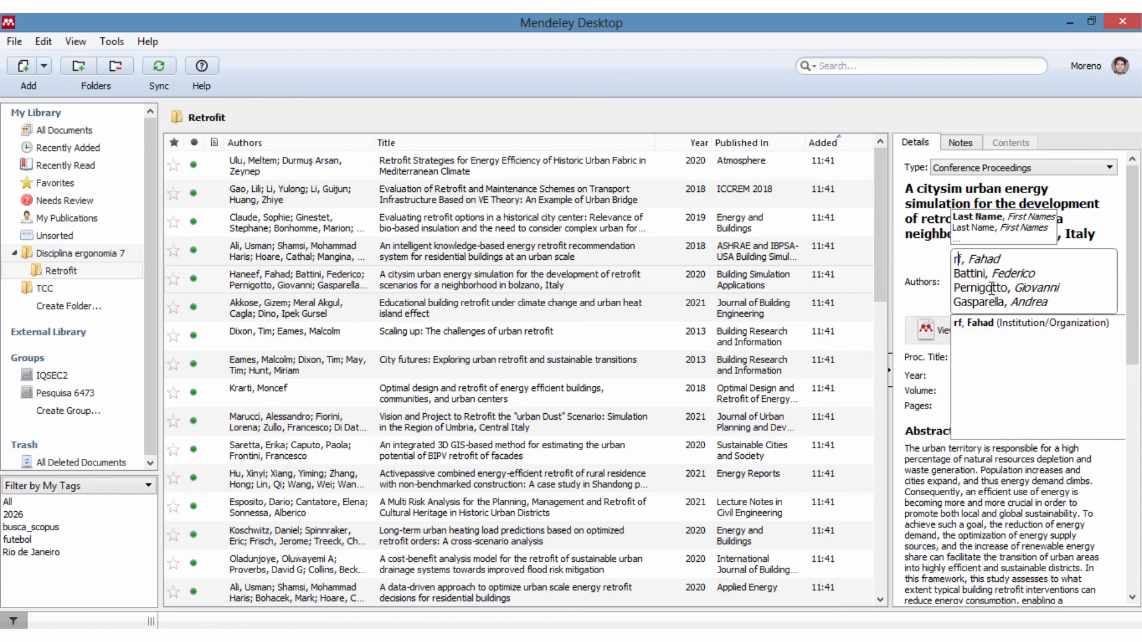
pyautogui.write('Rani')
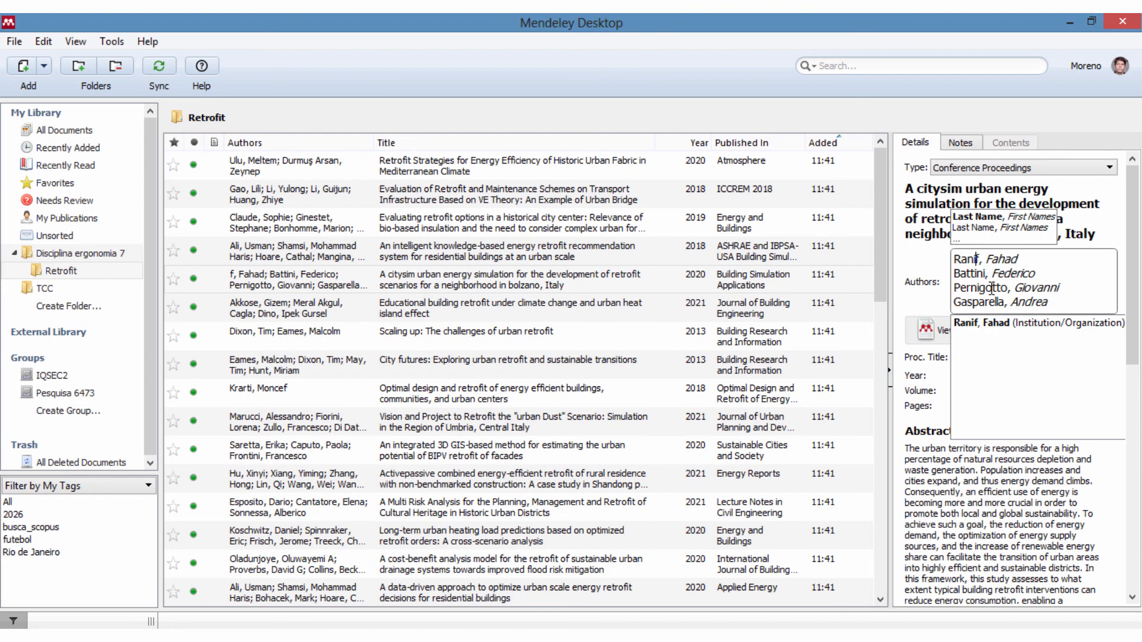
pyautogui.click(928, 304)
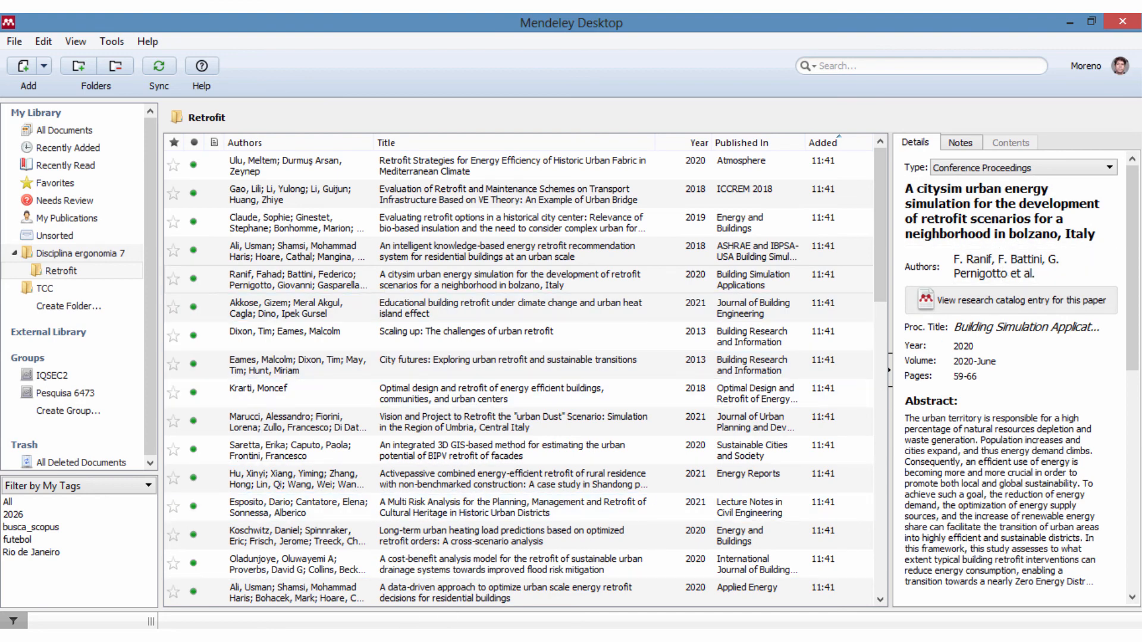
# - Switch back to the Word thesis and refresh the Mendeley citations and bibliography
pyautogui.hotkey('alt', 'Tab')
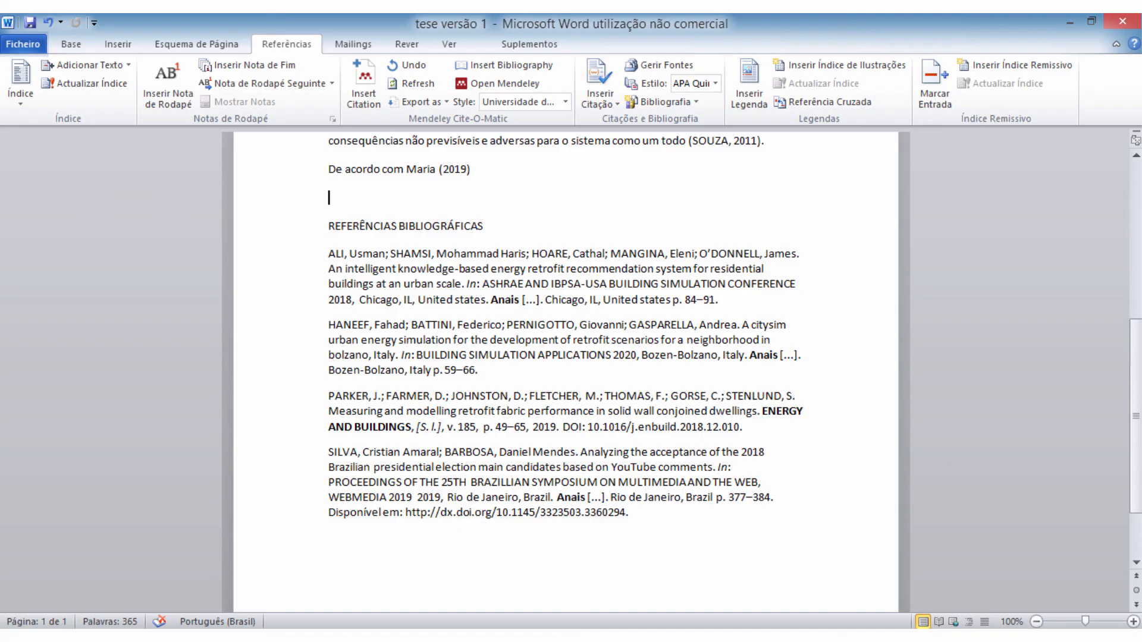
pyautogui.click(353, 325)
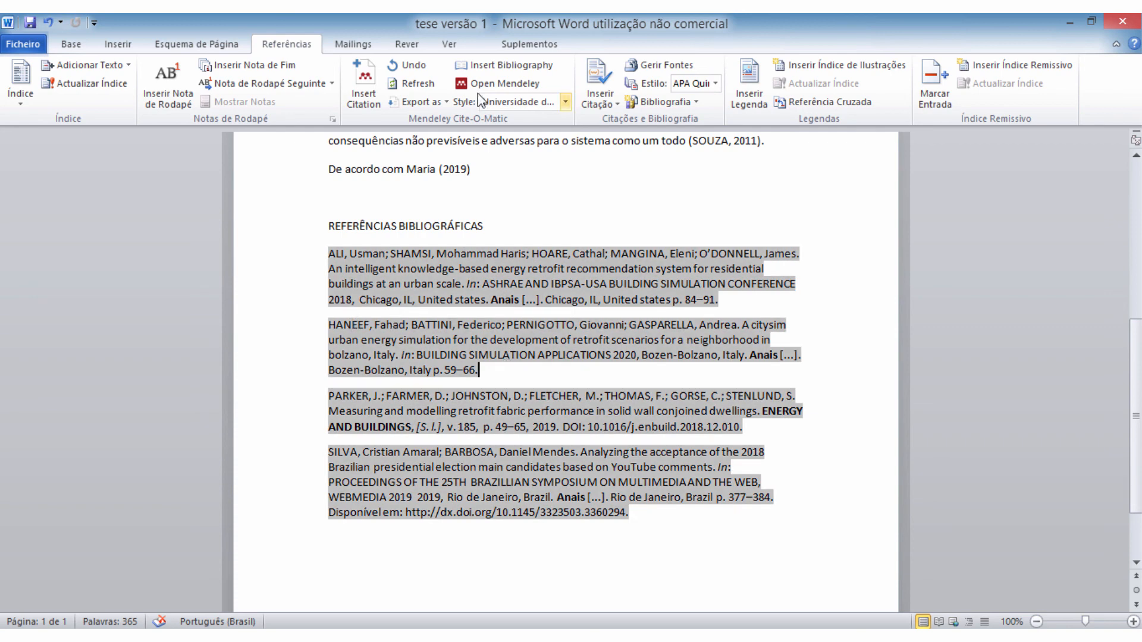
pyautogui.click(419, 83)
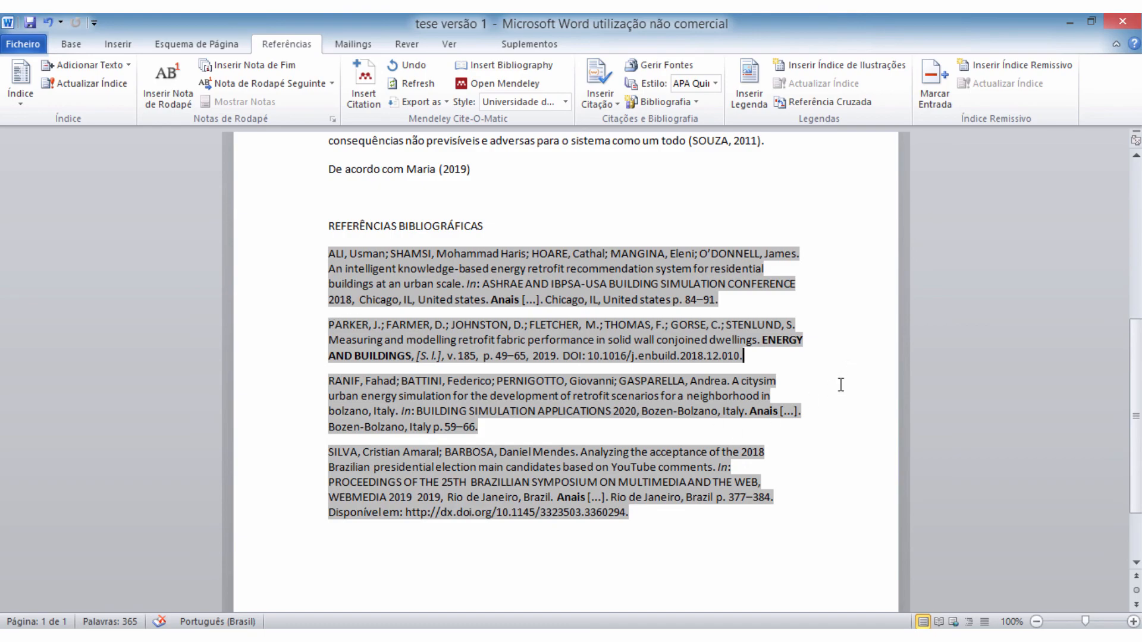
# - Examine the refreshed in-text citation in the third paragraph and the order of the entries in the reference list
pyautogui.scroll(3, 838, 383)
pyautogui.scroll(-3, 626, 489)
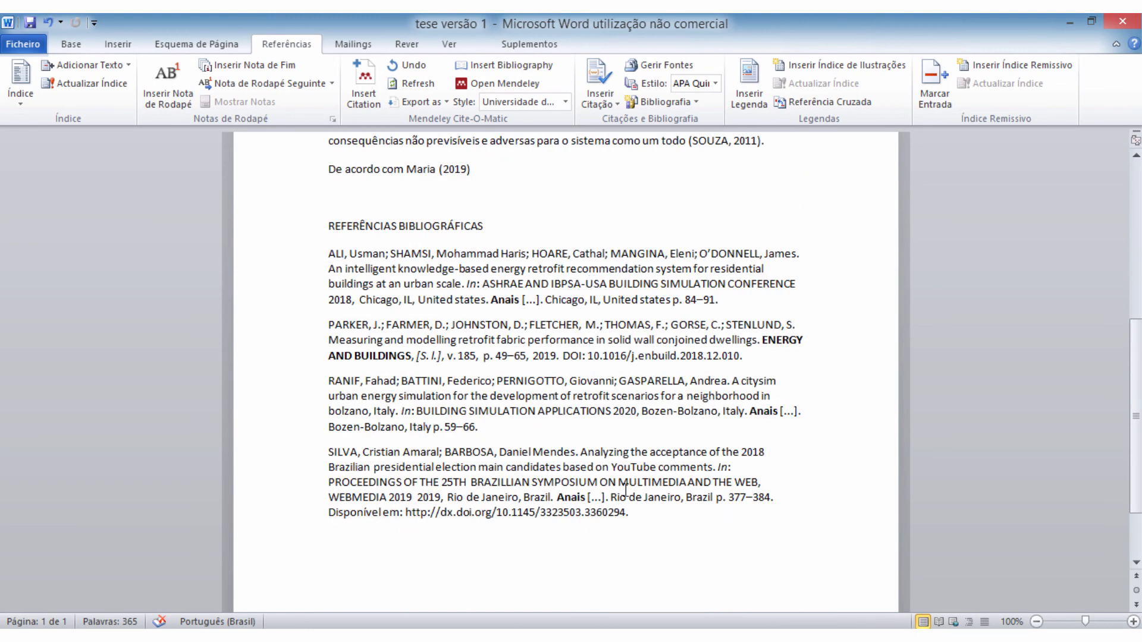
pyautogui.scroll(2, 548, 333)
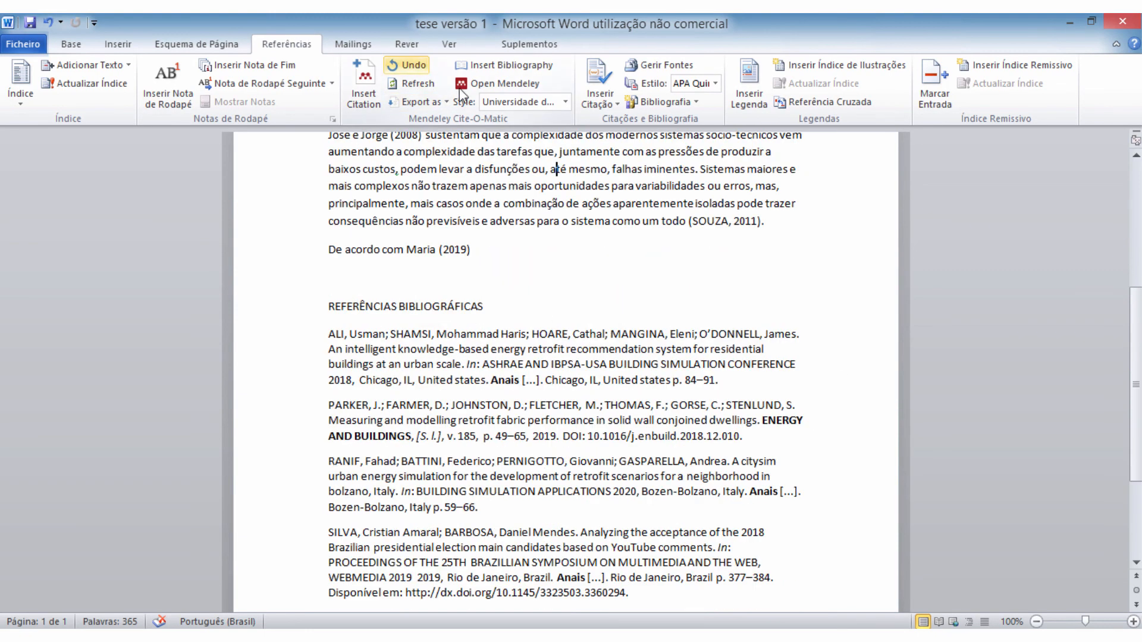
pyautogui.scroll(5, 596, 282)
pyautogui.scroll(-6, 607, 247)
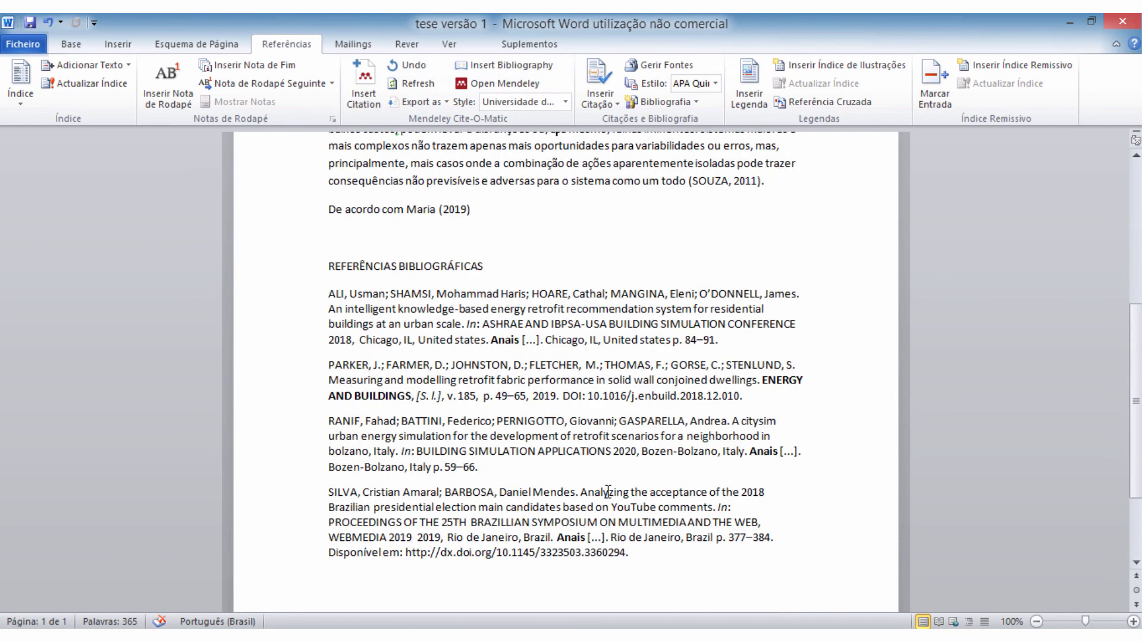
pyautogui.scroll(6, 556, 458)
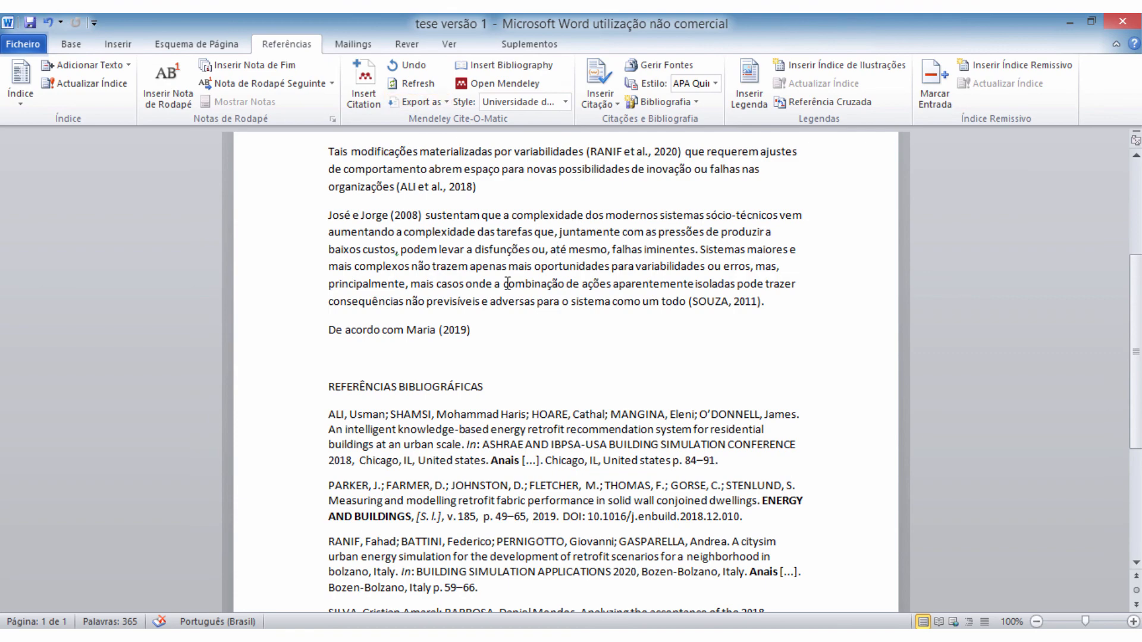
pyautogui.scroll(-6, 526, 390)
pyautogui.scroll(3, 526, 391)
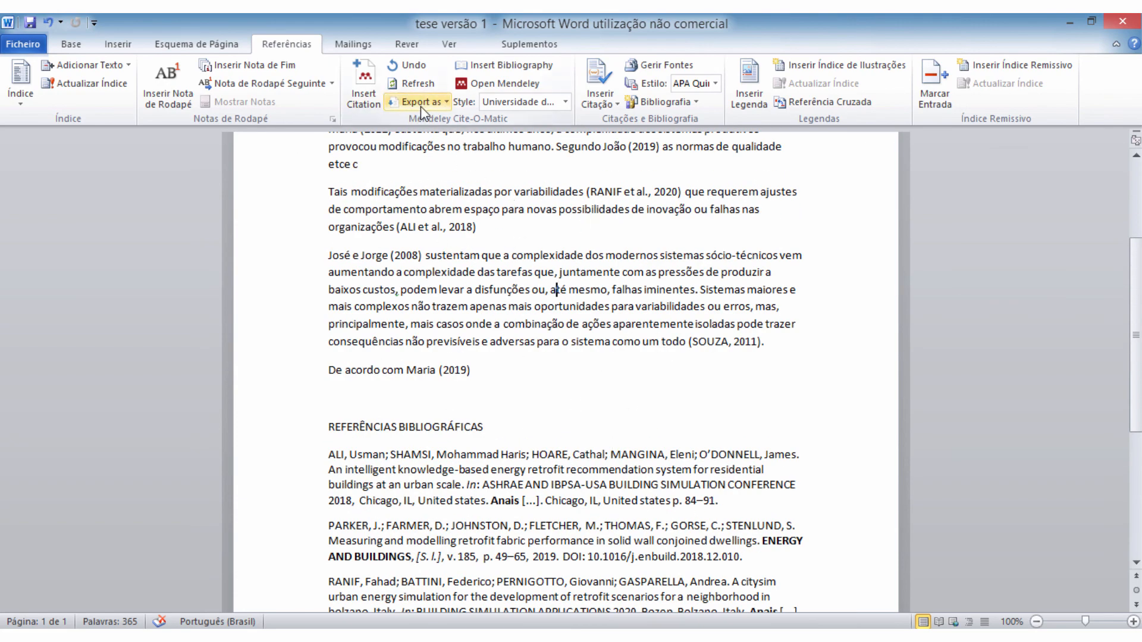
# - View the Mendeley export options and the available citation styles without choosing any of them
pyautogui.click(442, 101)
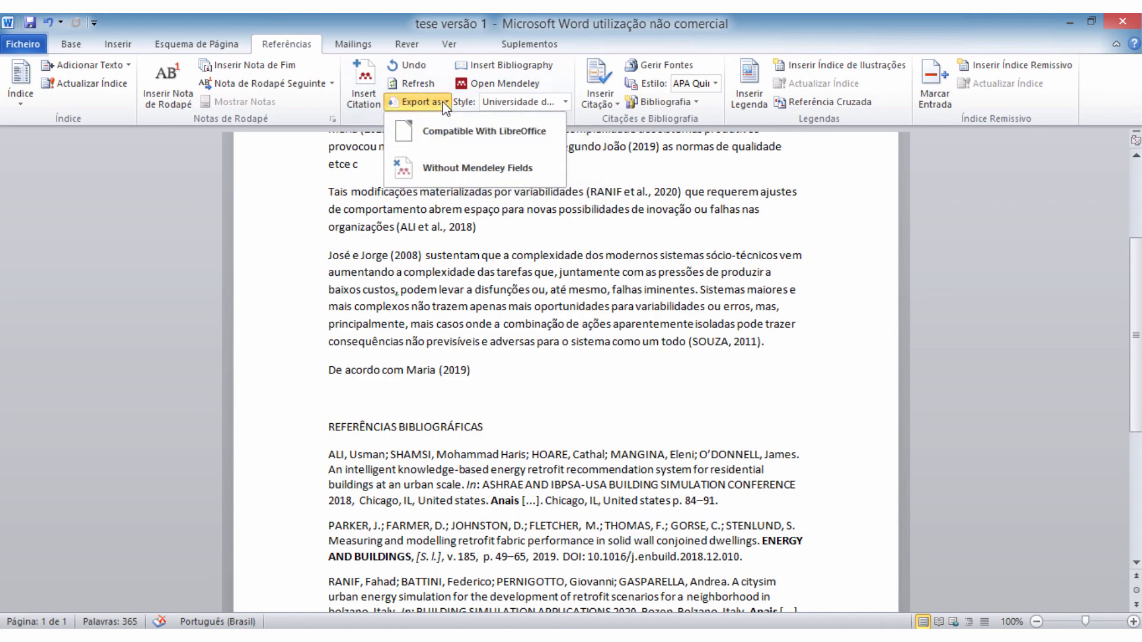
pyautogui.click(650, 365)
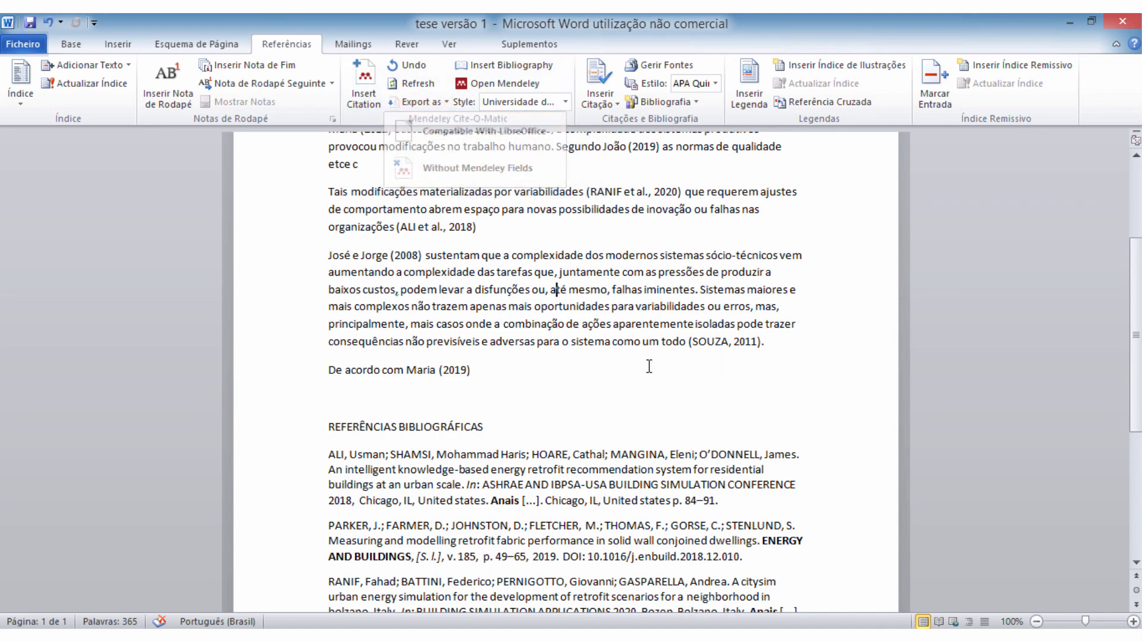
pyautogui.scroll(-1, 601, 401)
pyautogui.scroll(-3, 618, 410)
pyautogui.scroll(2, 581, 252)
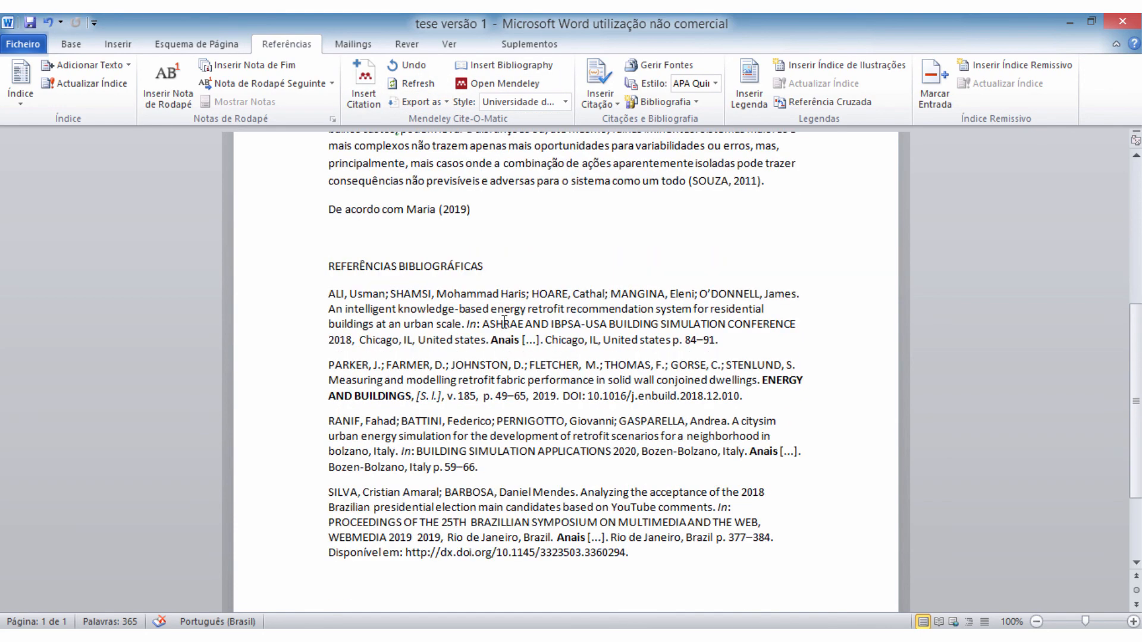
pyautogui.click(432, 103)
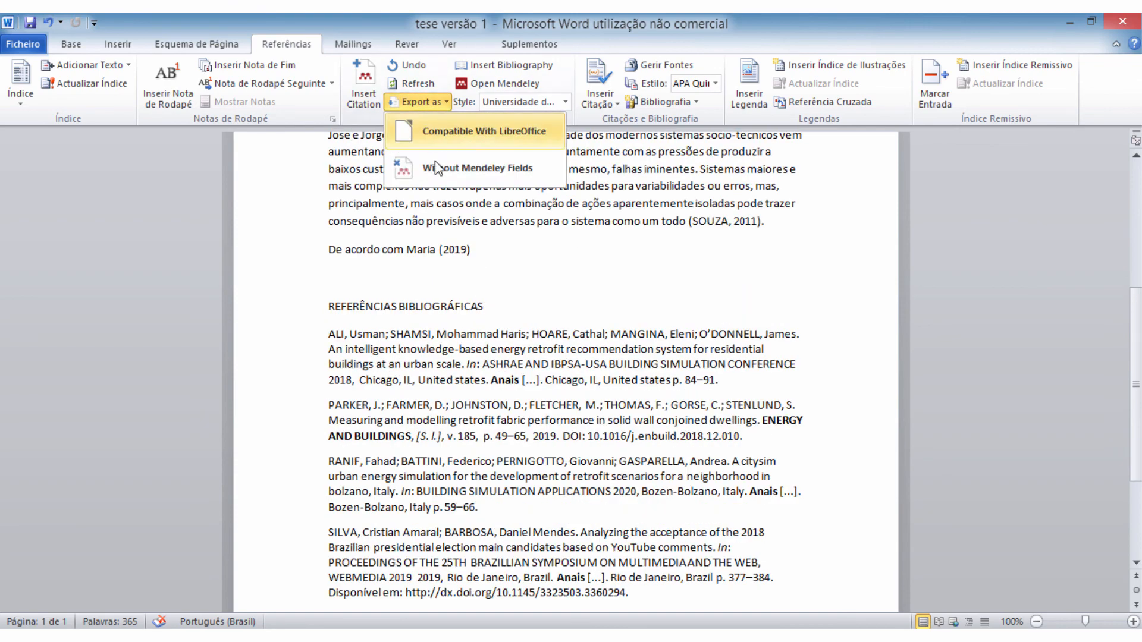
pyautogui.click(638, 205)
pyautogui.scroll(-2, 675, 322)
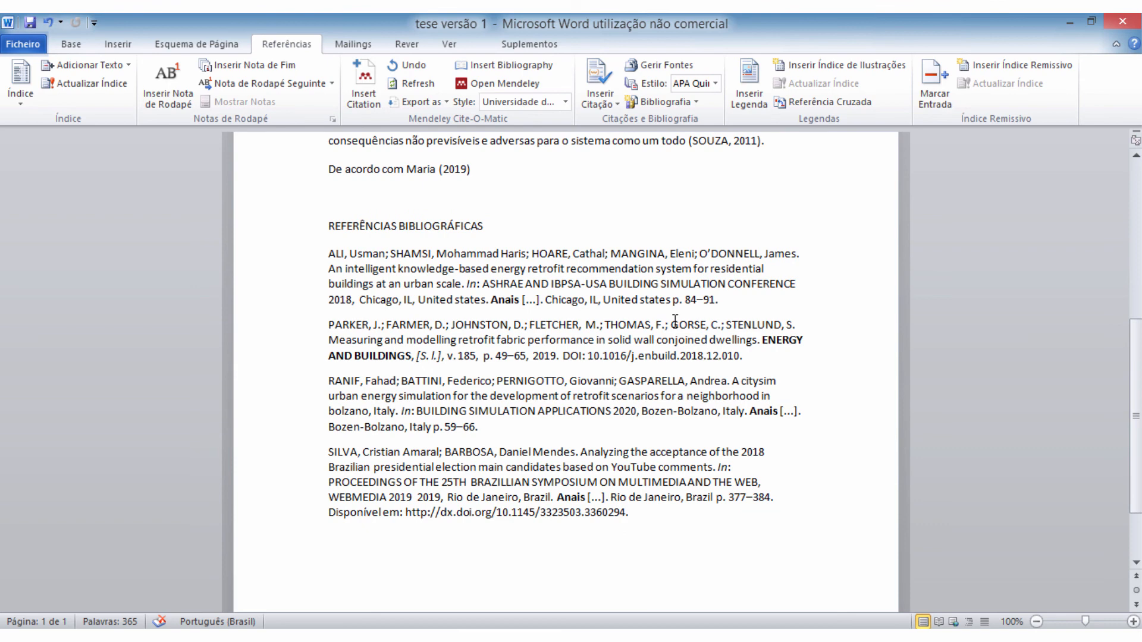
pyautogui.click(565, 102)
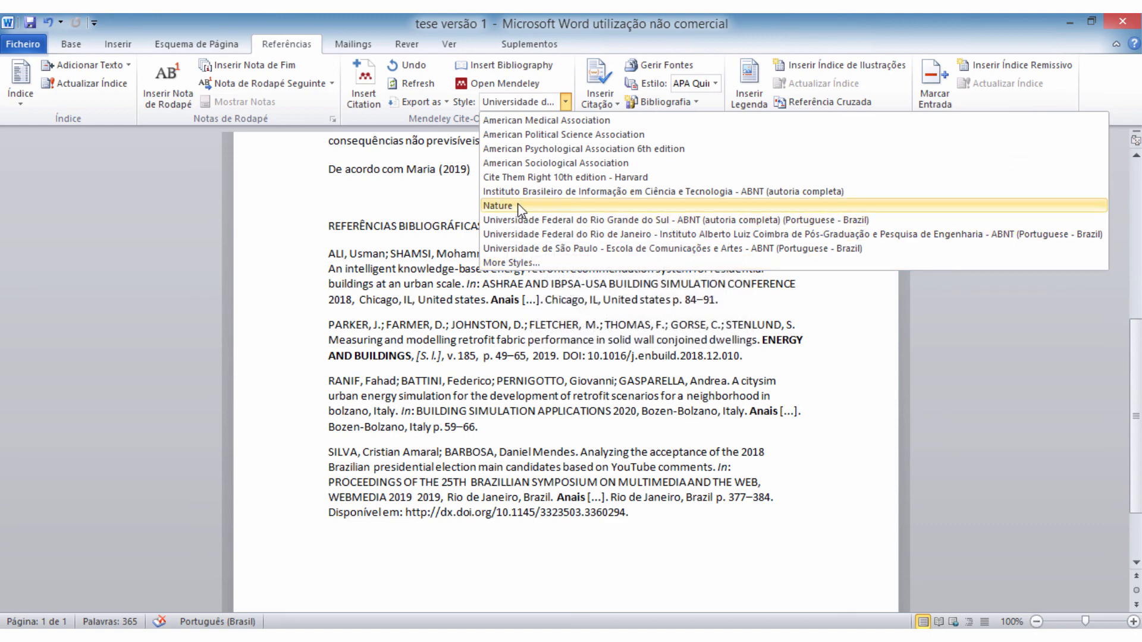
pyautogui.click(392, 262)
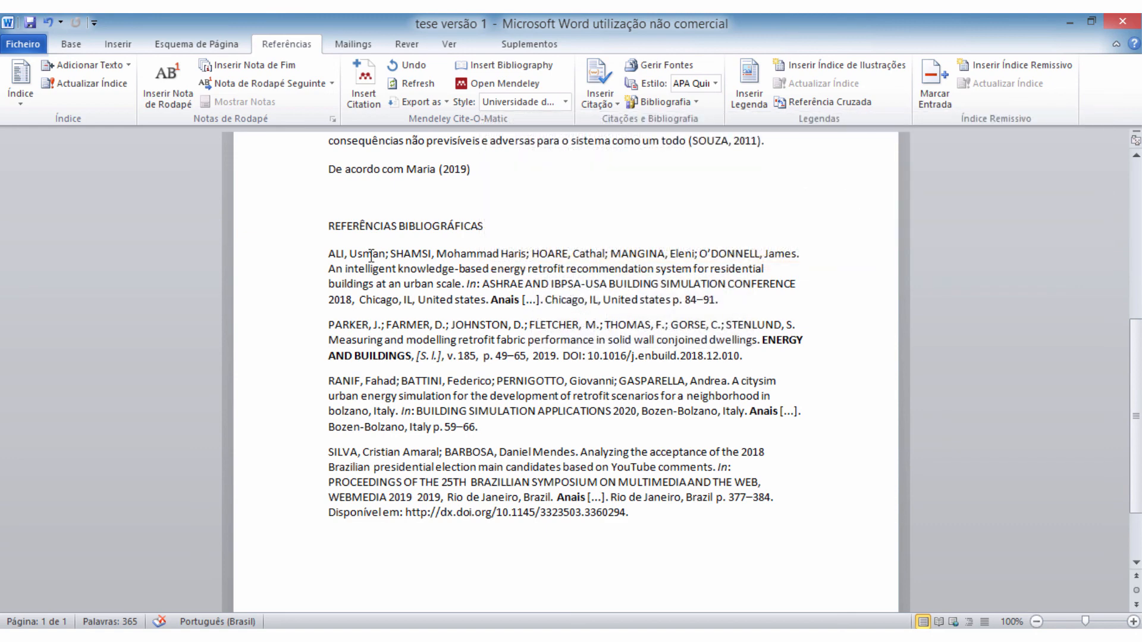
# - Replace the author-year citation at the end of the first sentence with the numeric citation (1)
pyautogui.scroll(8, 500, 268)
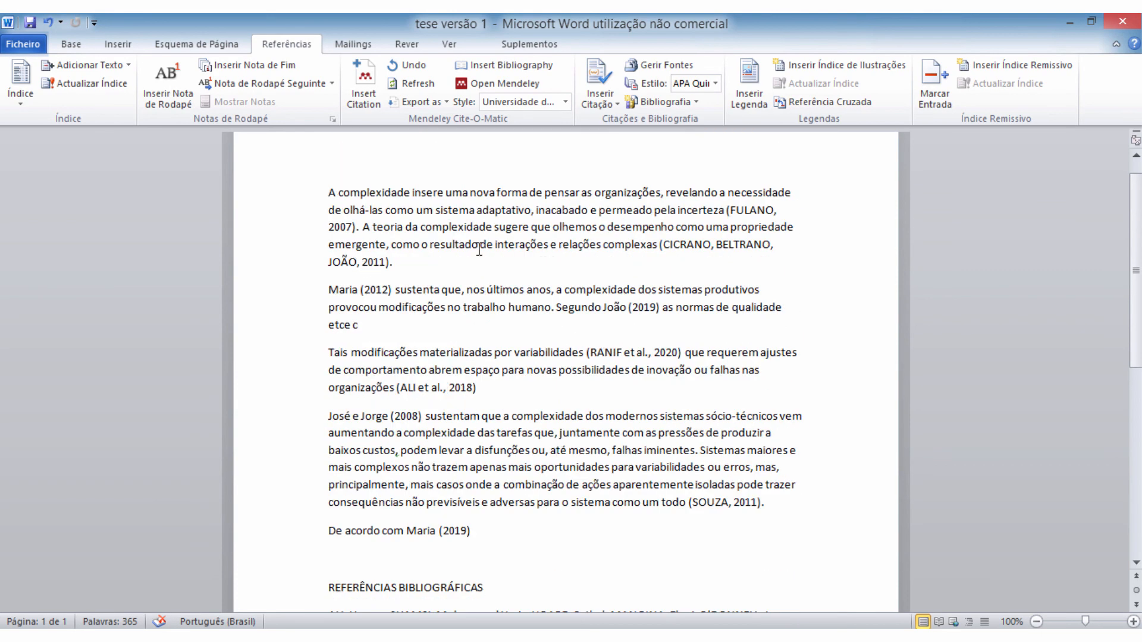
pyautogui.moveTo(351, 229); pyautogui.dragTo(325, 224)
pyautogui.press('BackSpace')
pyautogui.press('BackSpace')
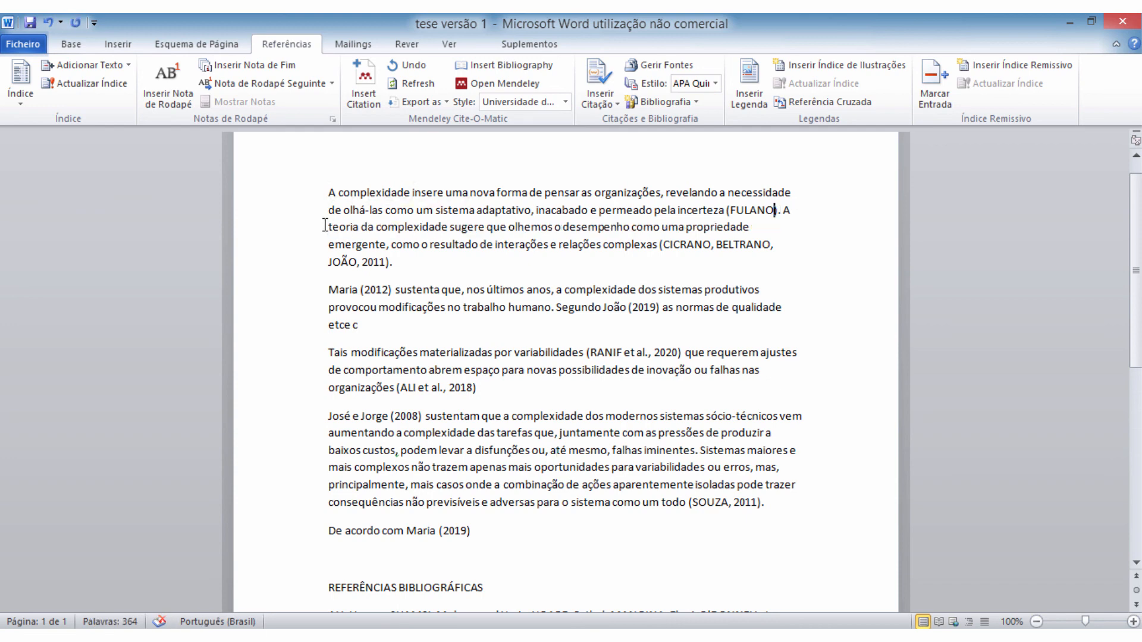
pyautogui.press('BackSpace')
pyautogui.press('BackSpace')
pyautogui.press('BackSpace')
pyautogui.press('BackSpace')
pyautogui.press('BackSpace')
pyautogui.press('BackSpace')
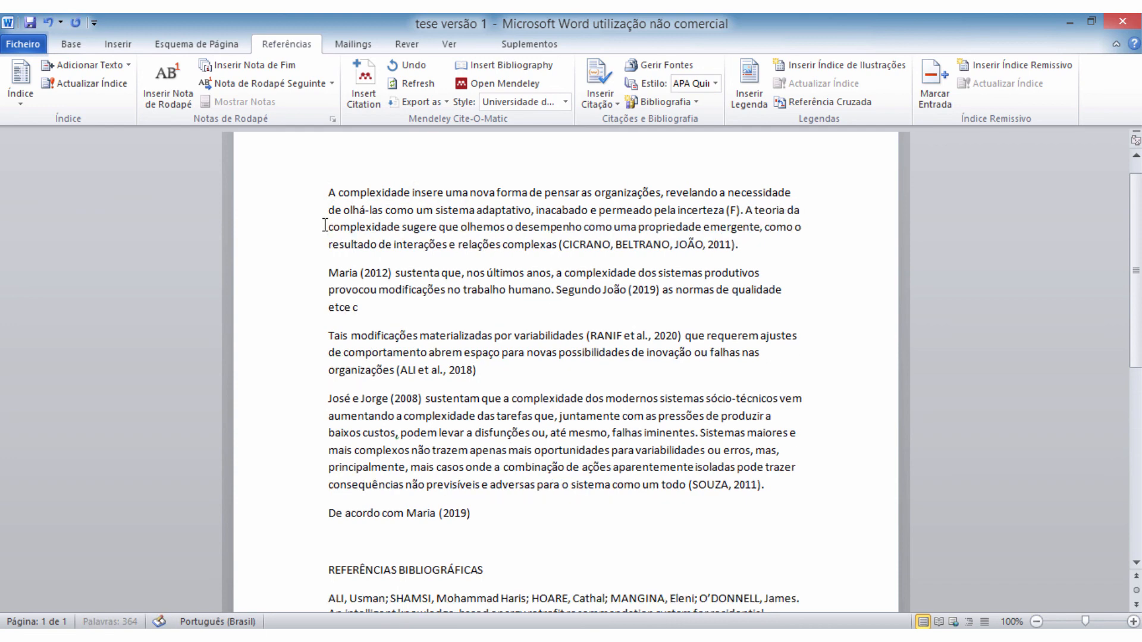
pyautogui.write('1')
pyautogui.press('BackSpace')
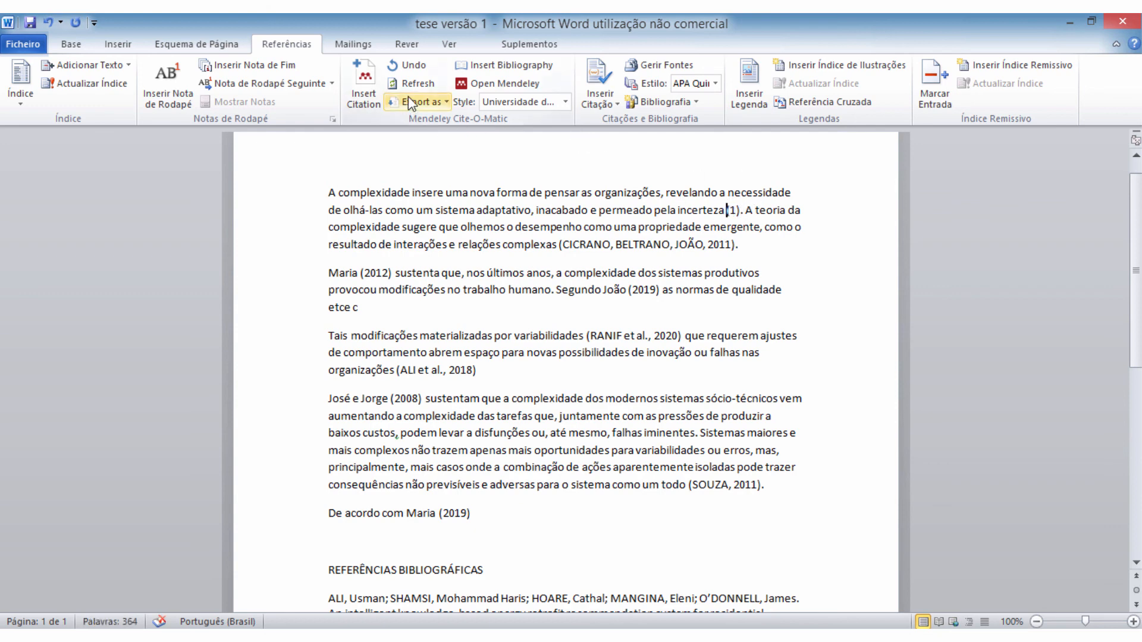
# - Check the Mendeley export options without choosing any, and look over the in-text citations and the reference list
pyautogui.click(429, 103)
pyautogui.click(494, 220)
pyautogui.scroll(-2, 598, 392)
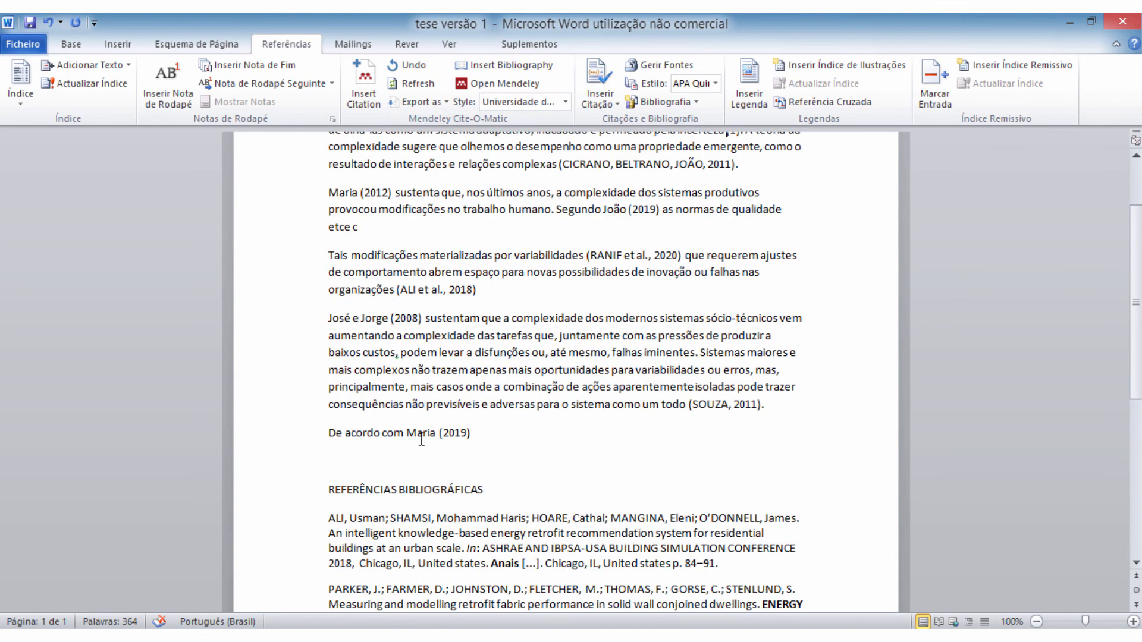
pyautogui.scroll(-2, 421, 537)
pyautogui.scroll(-5, 489, 463)
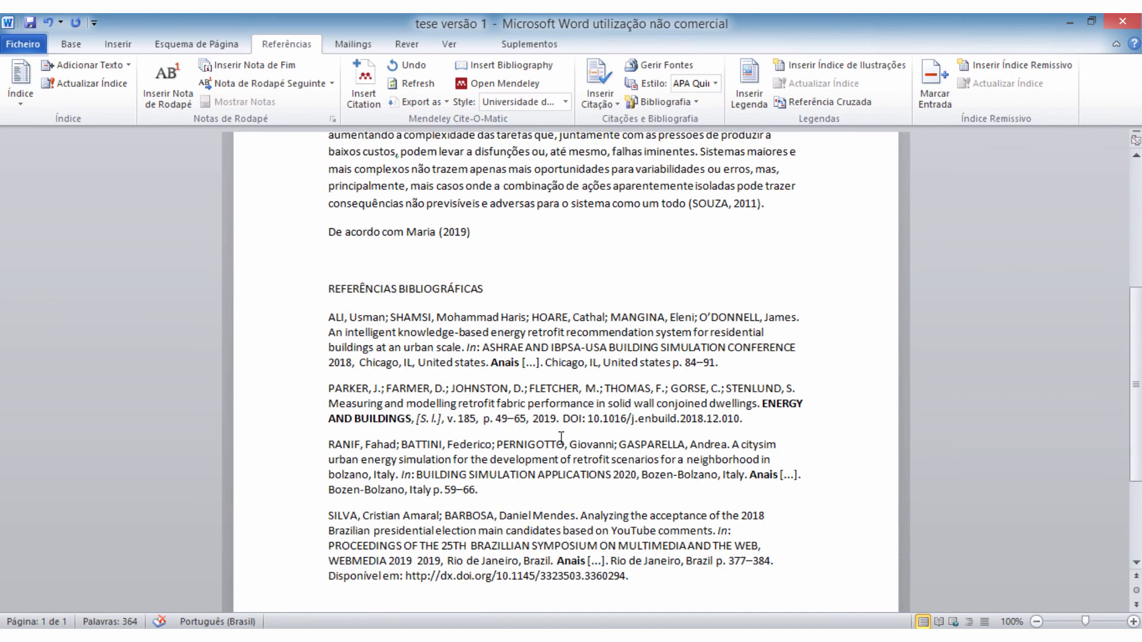
pyautogui.scroll(10, 498, 257)
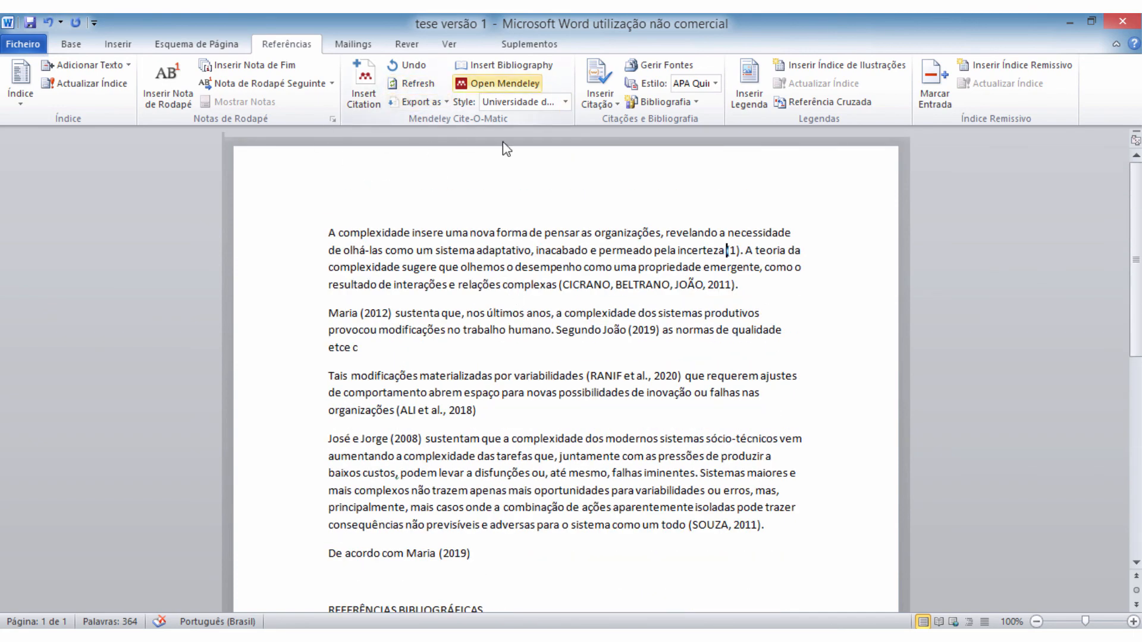
pyautogui.scroll(-3, 596, 382)
pyautogui.scroll(3, 661, 414)
pyautogui.scroll(-3, 675, 240)
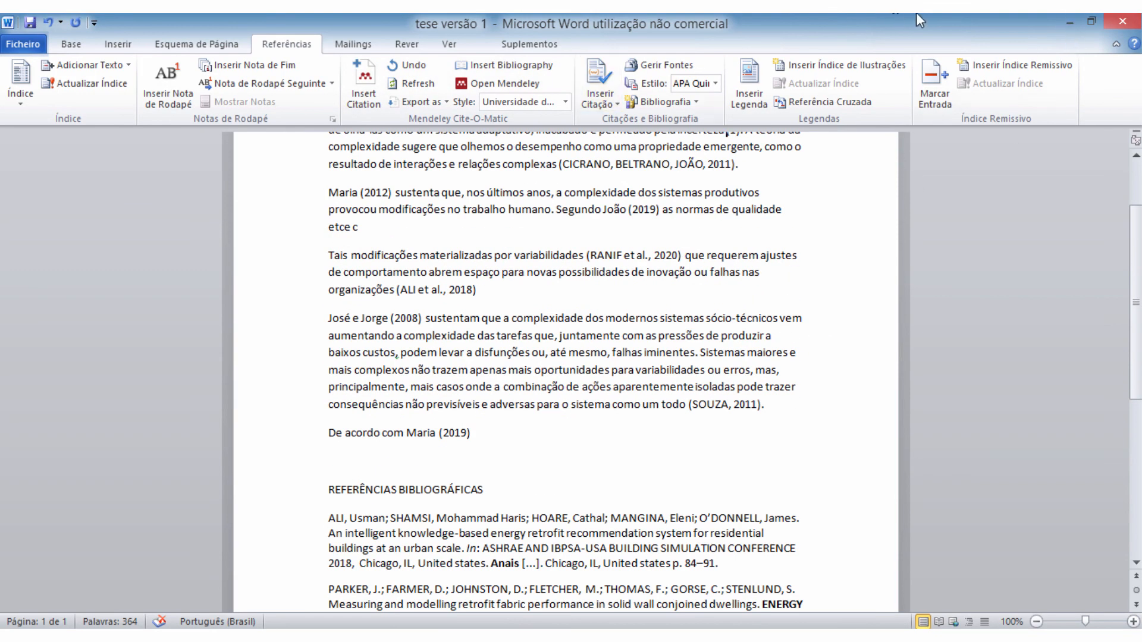
# - Minimize the Word thesis and Mendeley Desktop, and open the desktop document TCC versao 2 in LibreOffice Writer
pyautogui.click(1069, 22)
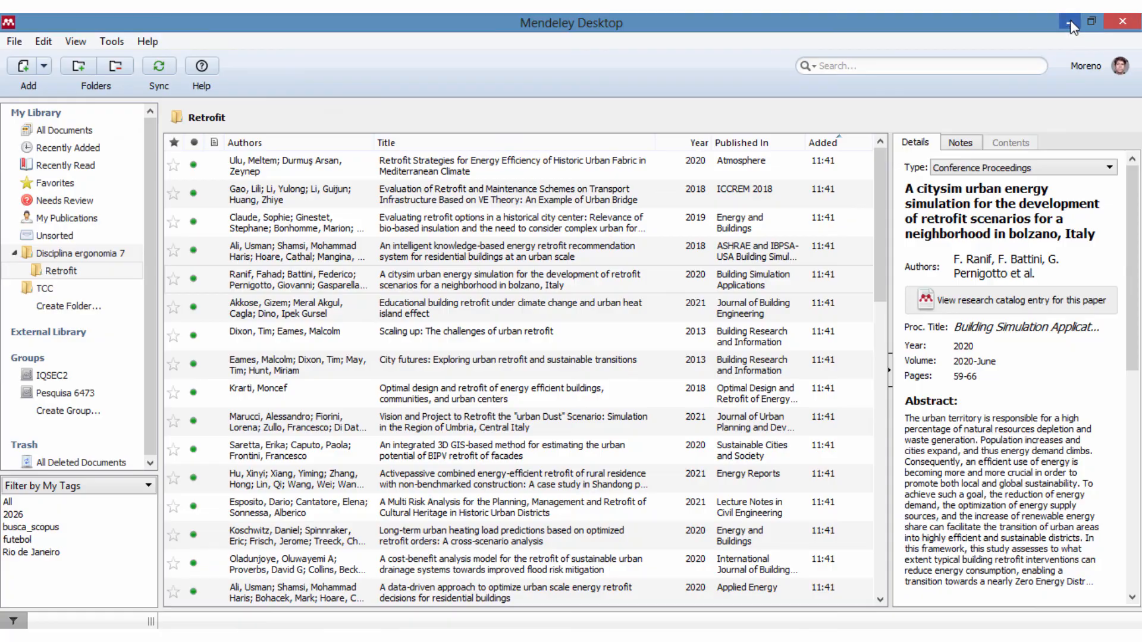
pyautogui.click(1070, 24)
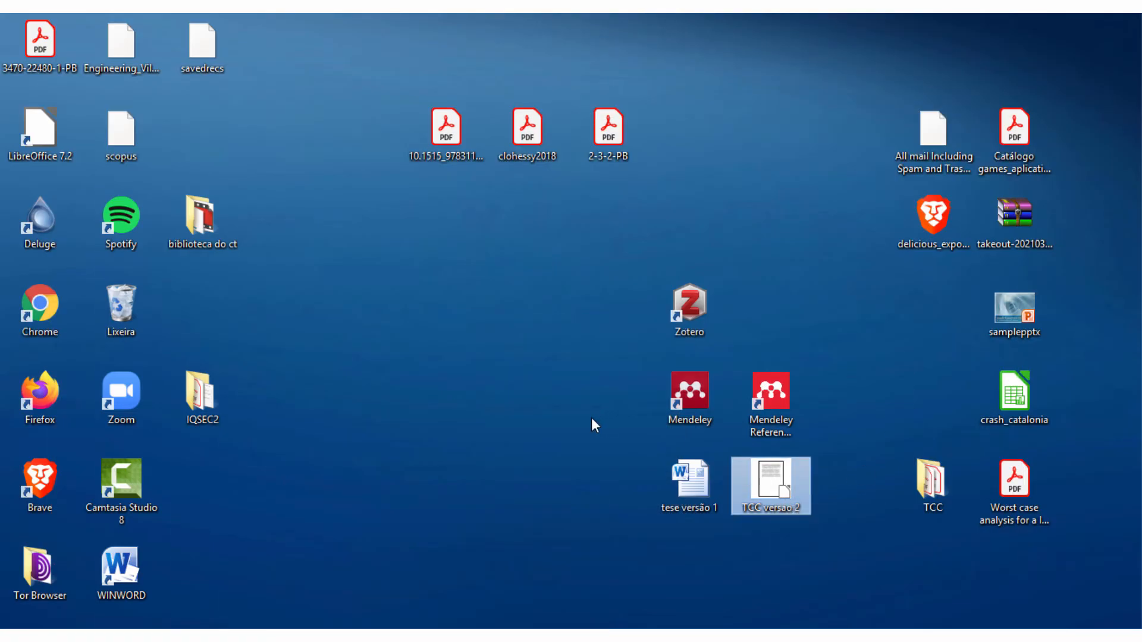
pyautogui.press('Return')
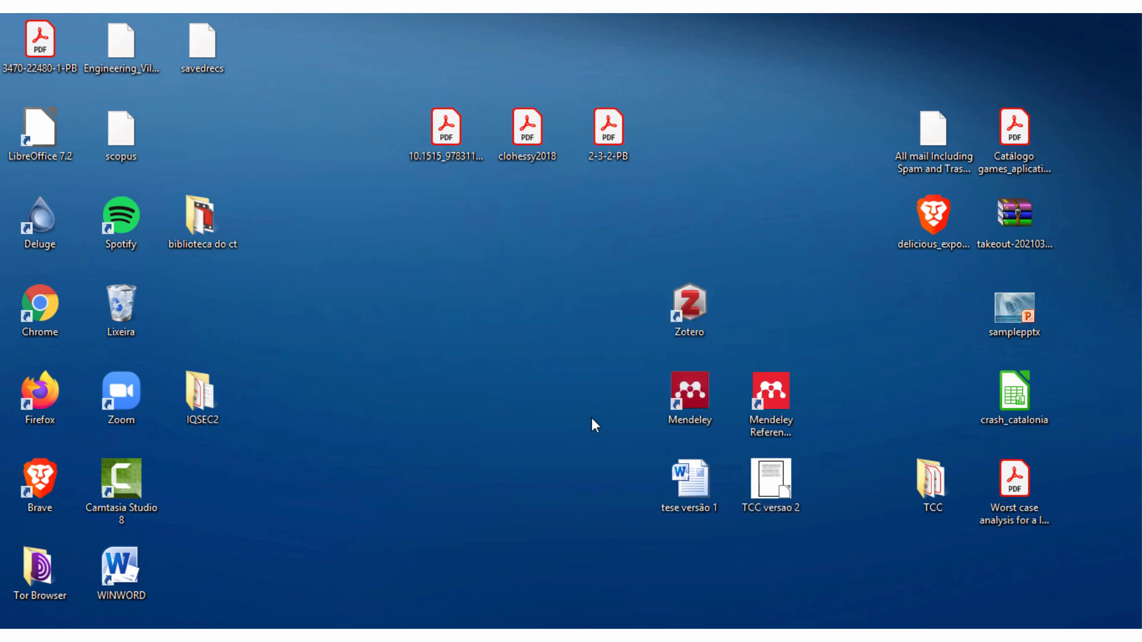
pyautogui.click(726, 362)
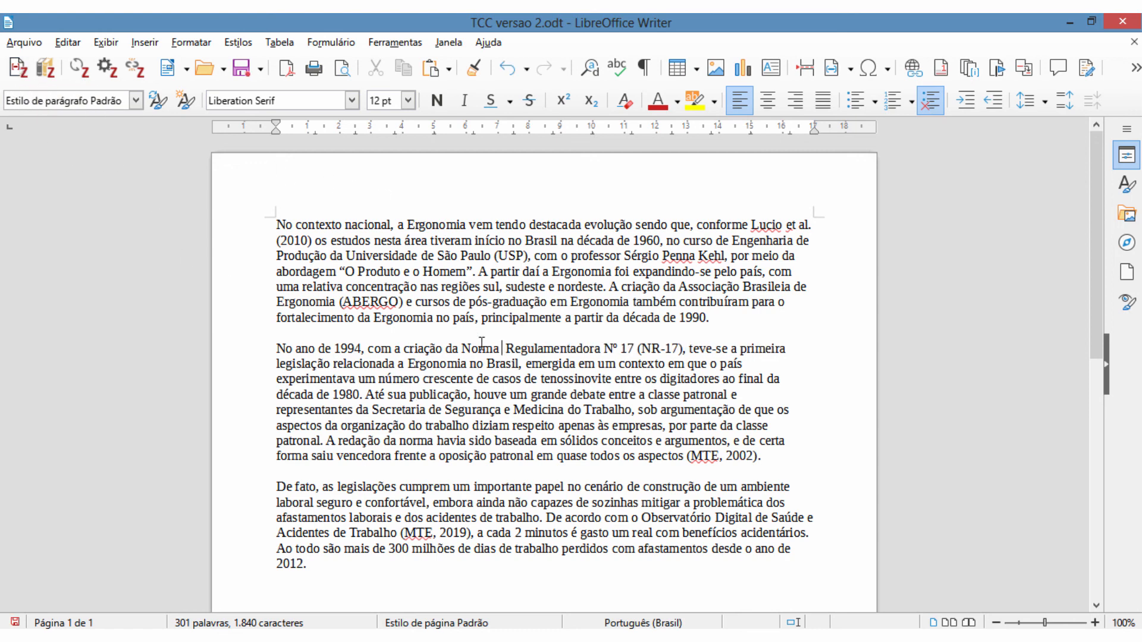
pyautogui.scroll(-1, 560, 555)
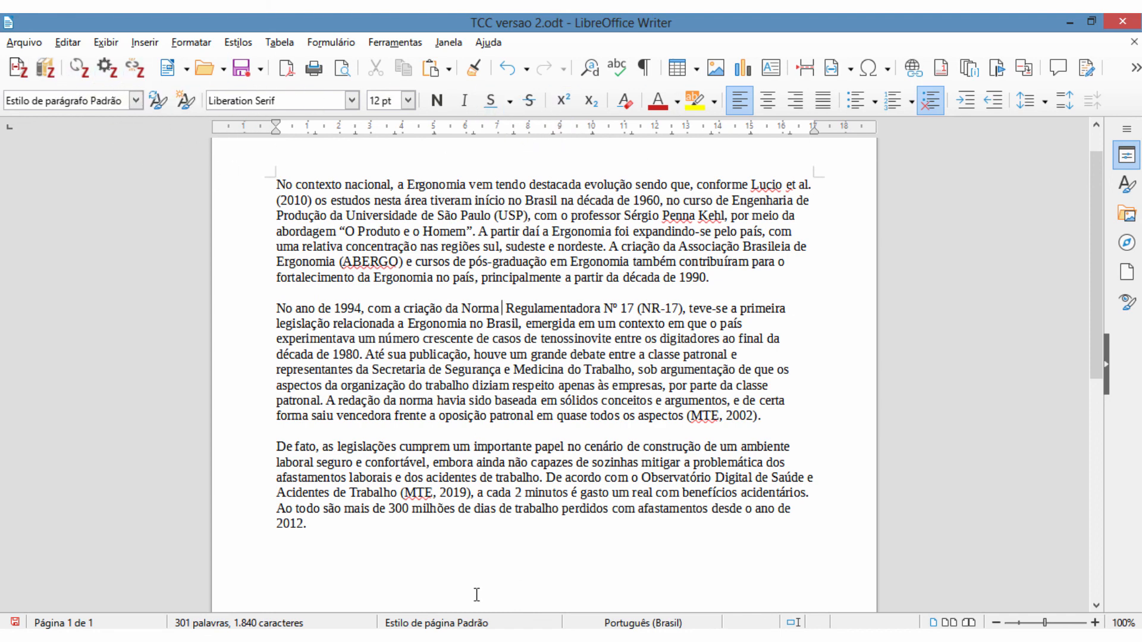
# - Switch to Mendeley Desktop and view the notes and details of the citysim urban energy simulation record
pyautogui.click(352, 639)
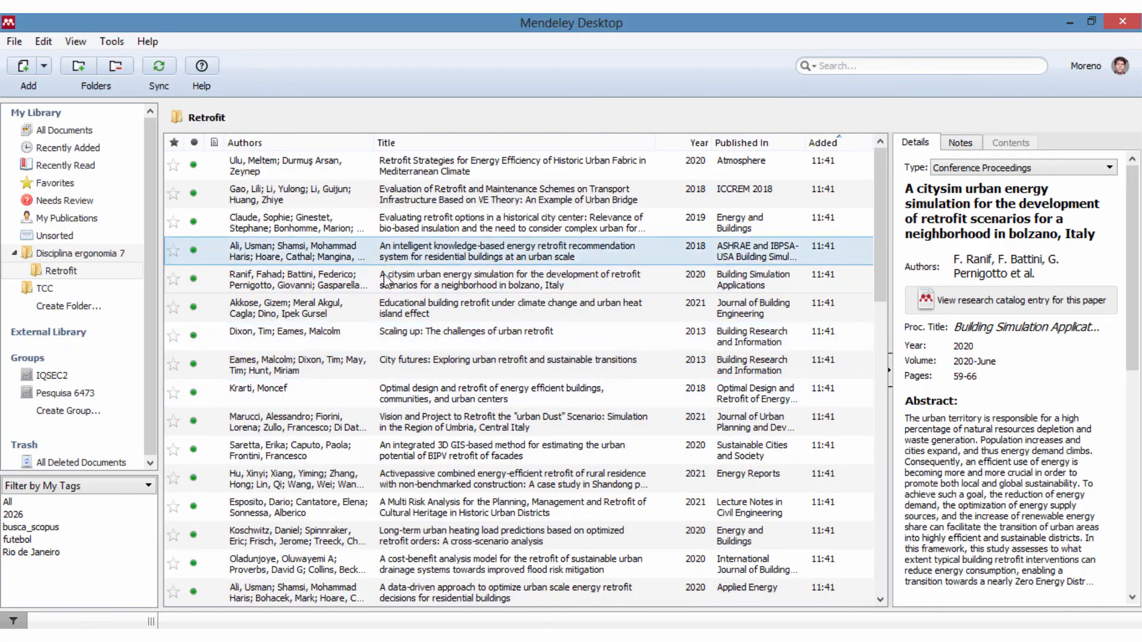
pyautogui.scroll(-1, 429, 527)
pyautogui.scroll(1, 429, 532)
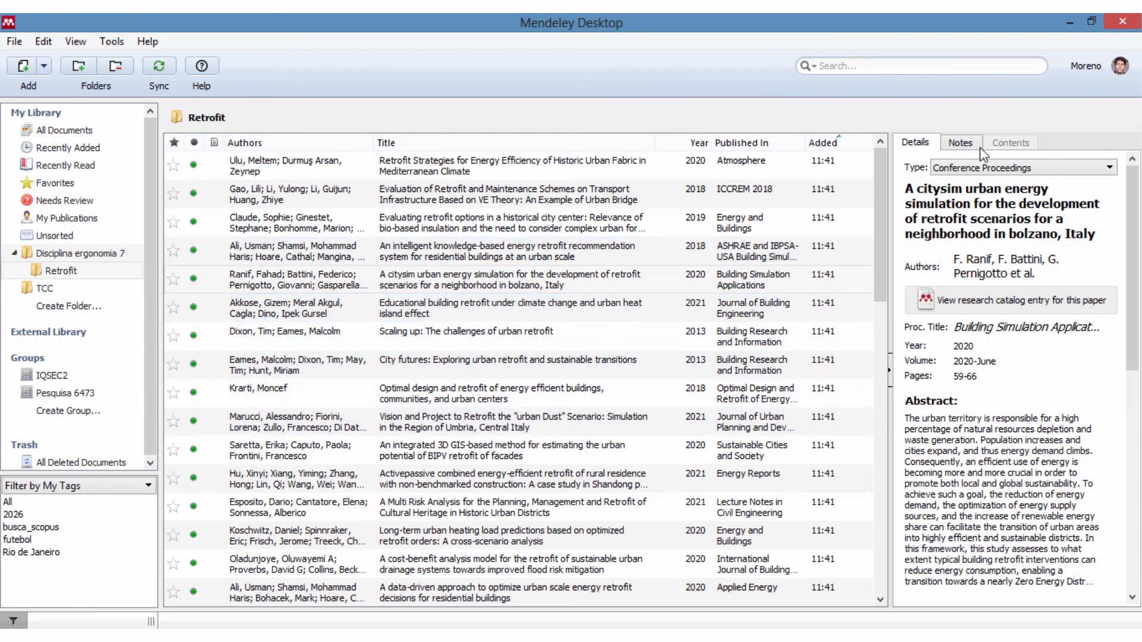
pyautogui.click(965, 146)
pyautogui.click(915, 143)
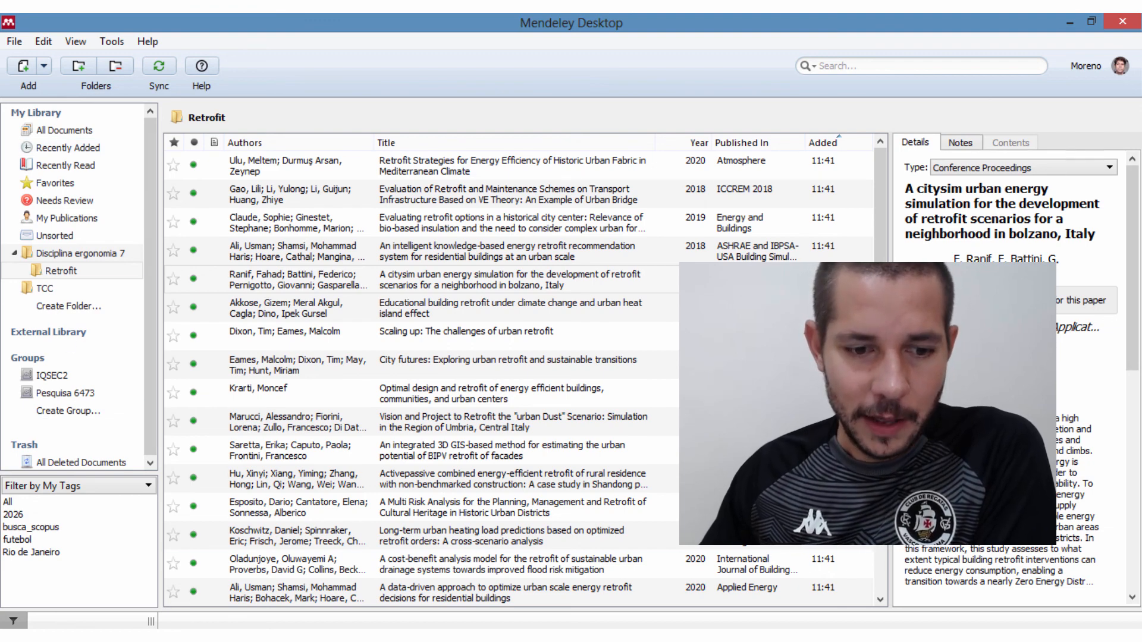
# - Switch to Mendeley Reference Manager and look through the All References list
pyautogui.click(203, 636)
pyautogui.scroll(-3, 563, 401)
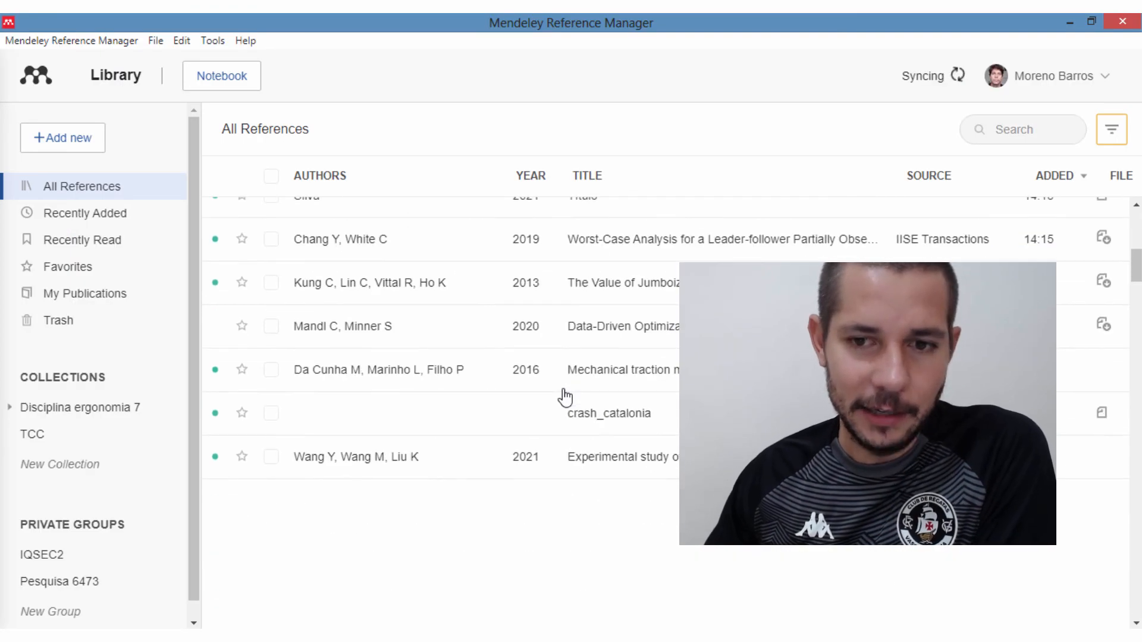
pyautogui.scroll(7, 564, 398)
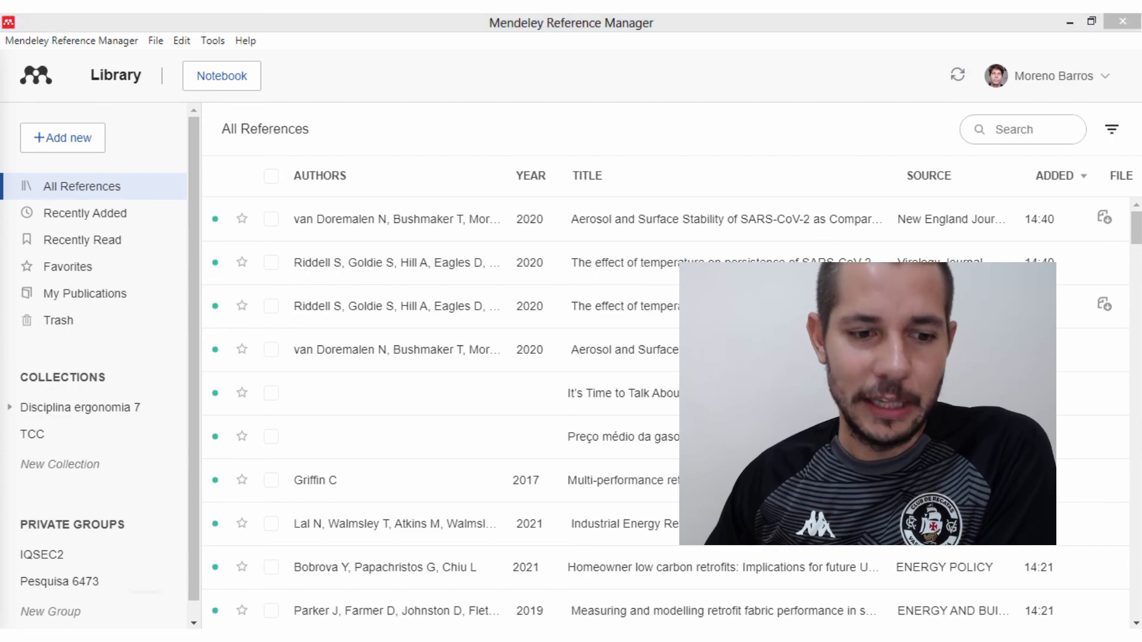
# - Switch to the Zotero desktop application and look through the items in Minha biblioteca
pyautogui.hotkey('alt', 'Tab')
pyautogui.scroll(5, 642, 290)
pyautogui.scroll(2, 643, 290)
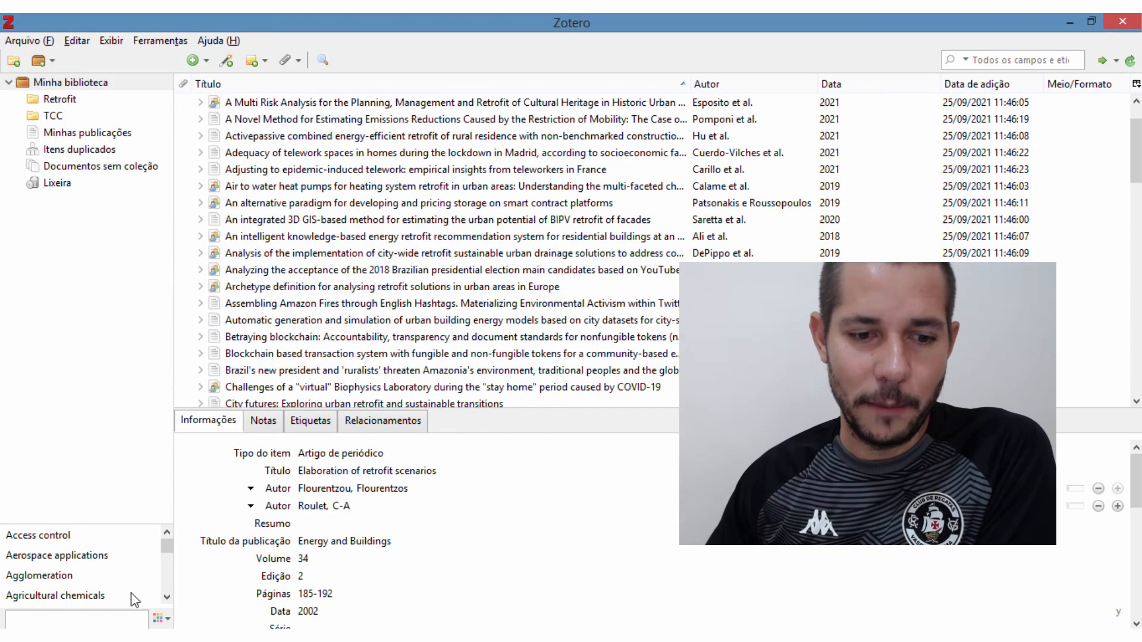
# - Switch to the browser and look through the Zotero web library
pyautogui.click(209, 637)
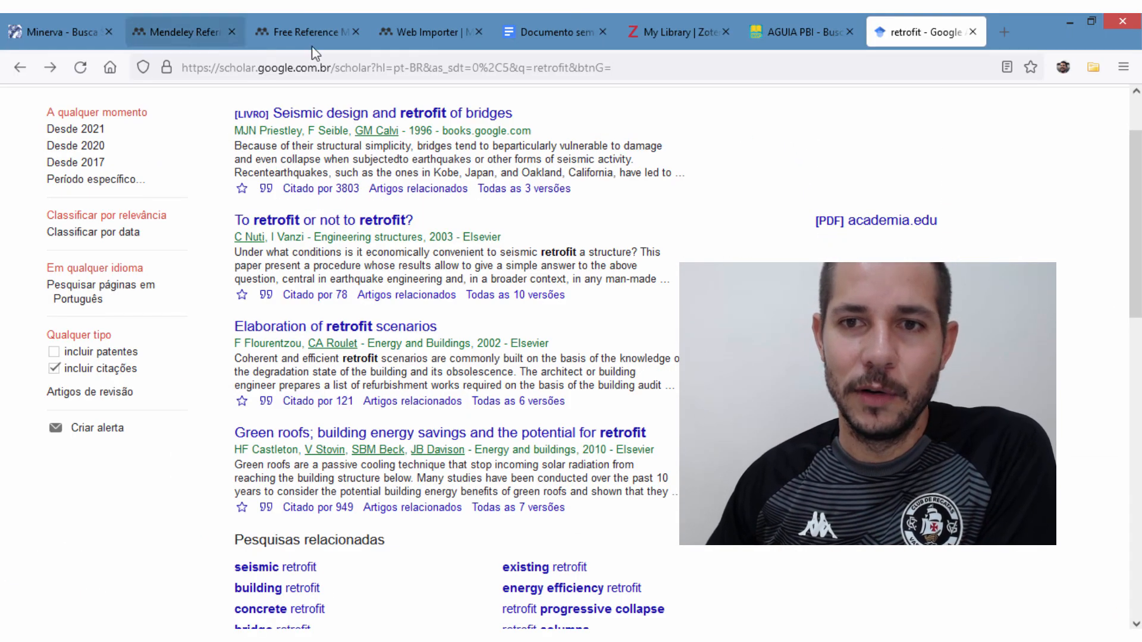
pyautogui.click(660, 32)
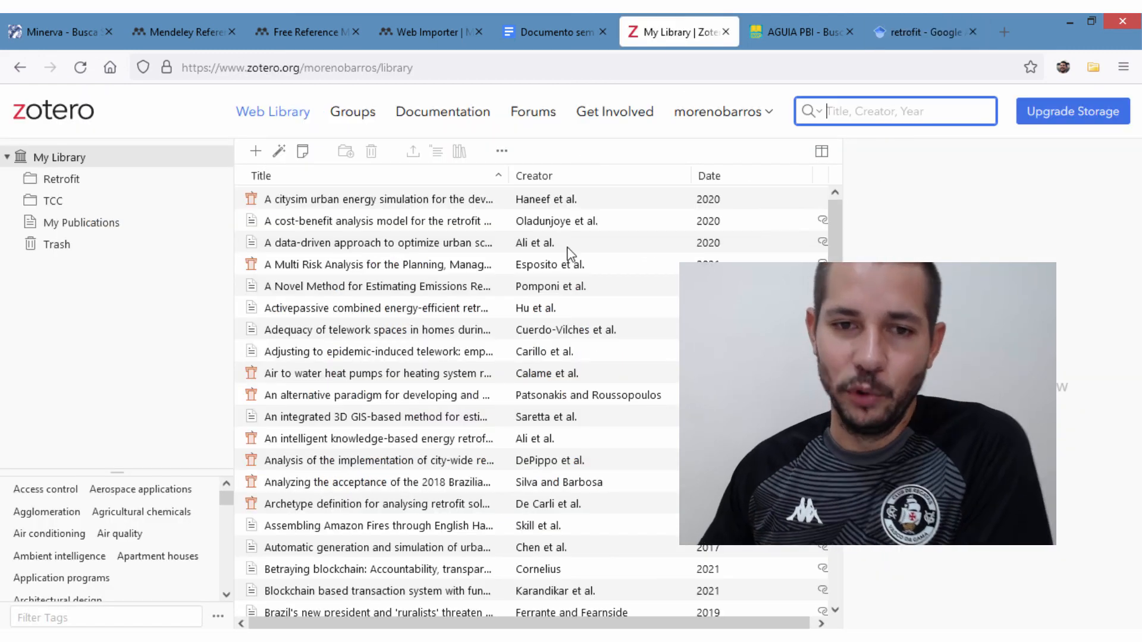
pyautogui.scroll(-4, 446, 357)
pyautogui.scroll(4, 288, 416)
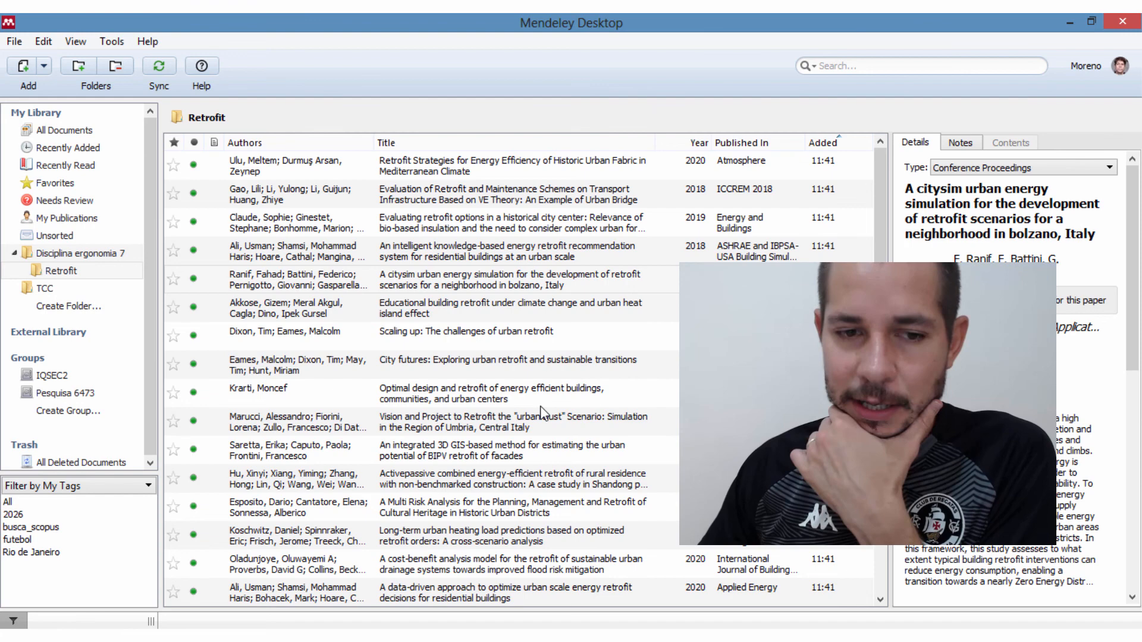
# - Browse the Retrofit folder in Mendeley Desktop and select the record "Evaluating retrofit options in a historical city center"
pyautogui.scroll(-3, 446, 357)
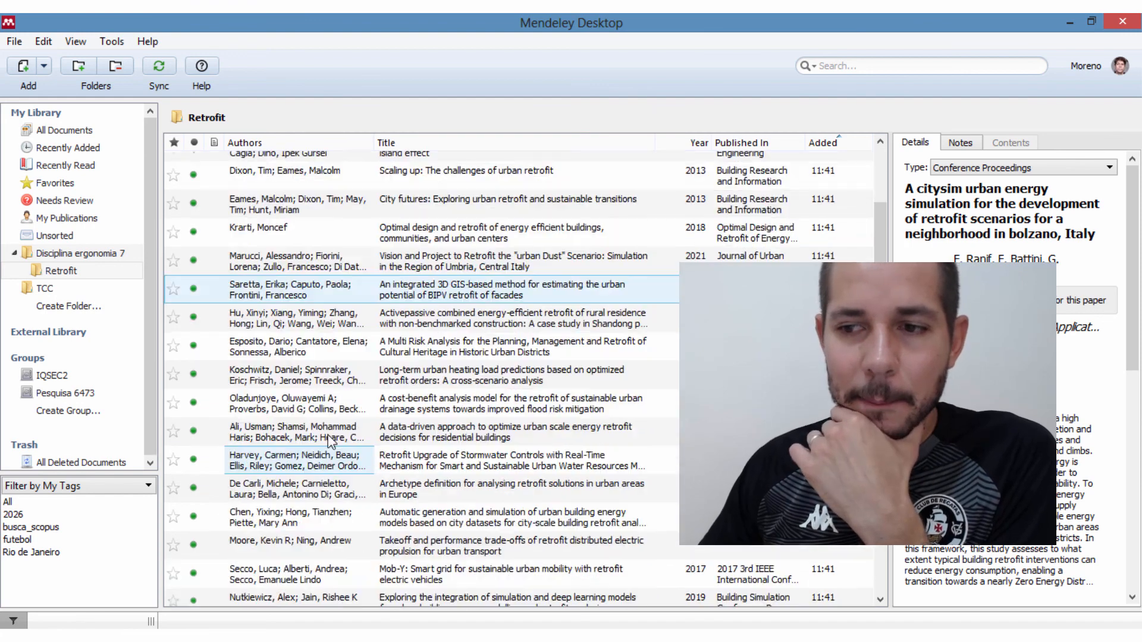
pyautogui.scroll(3, 446, 357)
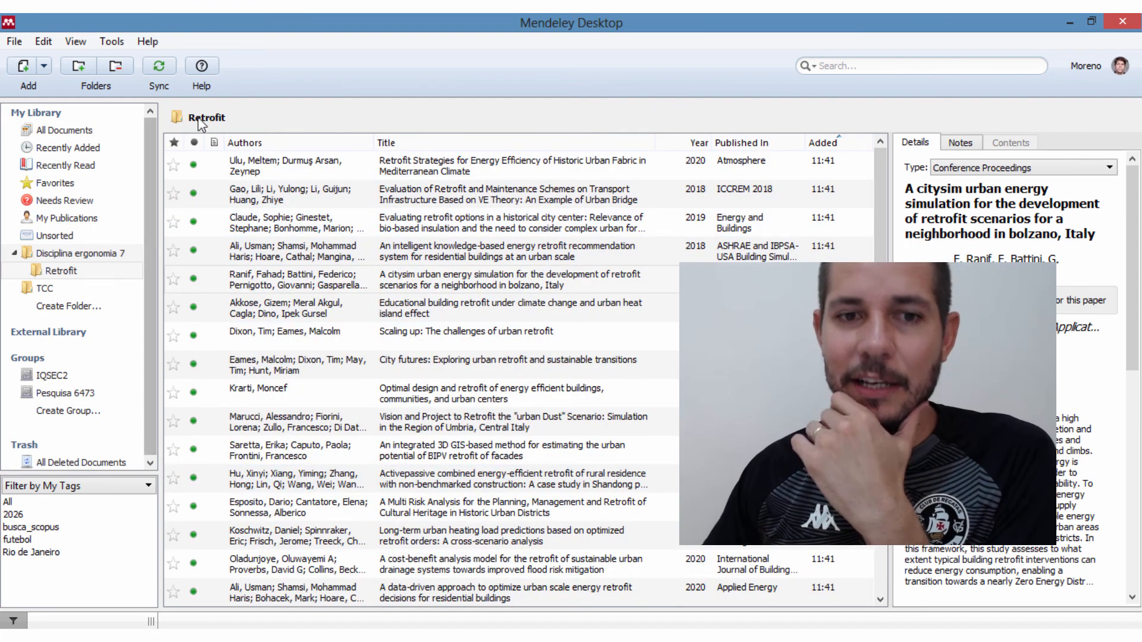
pyautogui.click(555, 222)
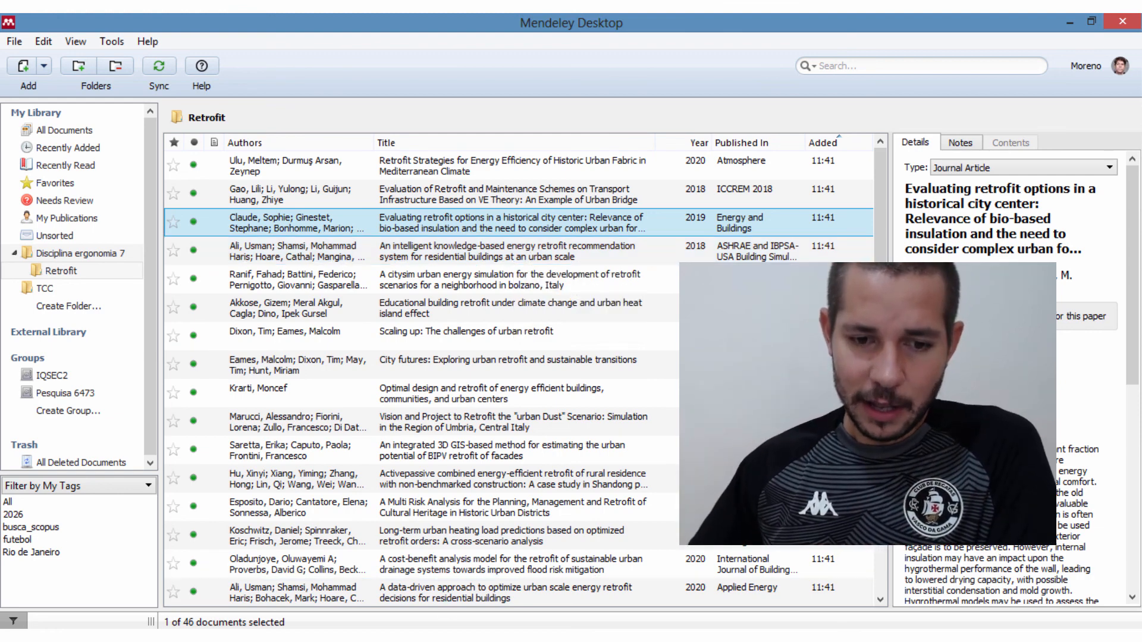
# - Switch to the Word thesis and compare its in-text citations, including the 2020 one in the third paragraph, with the reference list
pyautogui.click(421, 635)
pyautogui.click(340, 635)
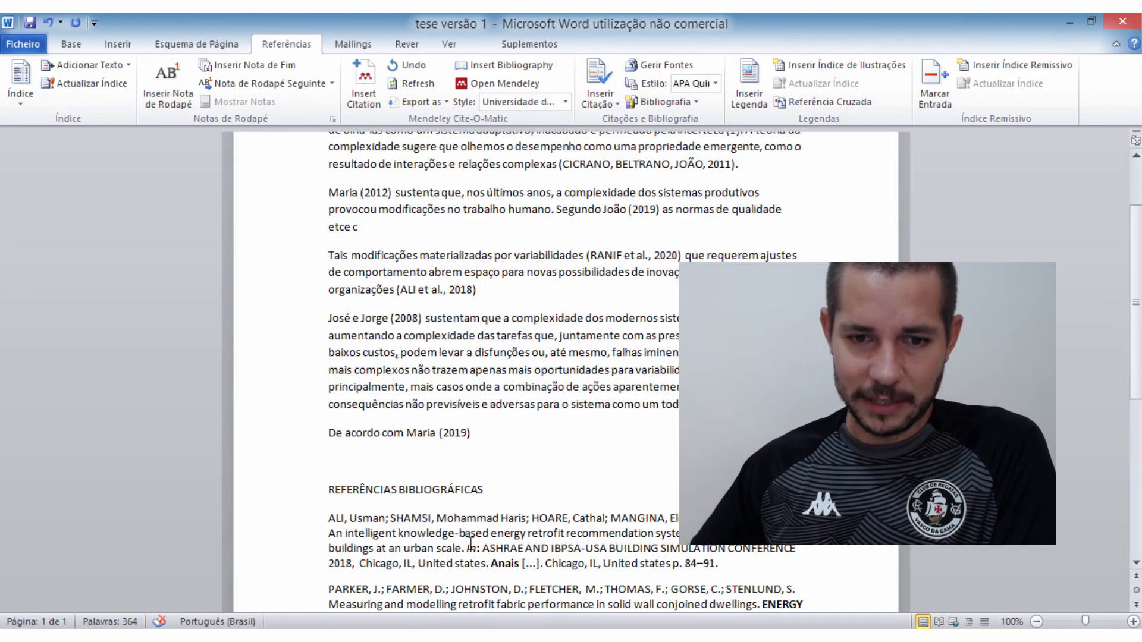
pyautogui.scroll(-3, 469, 545)
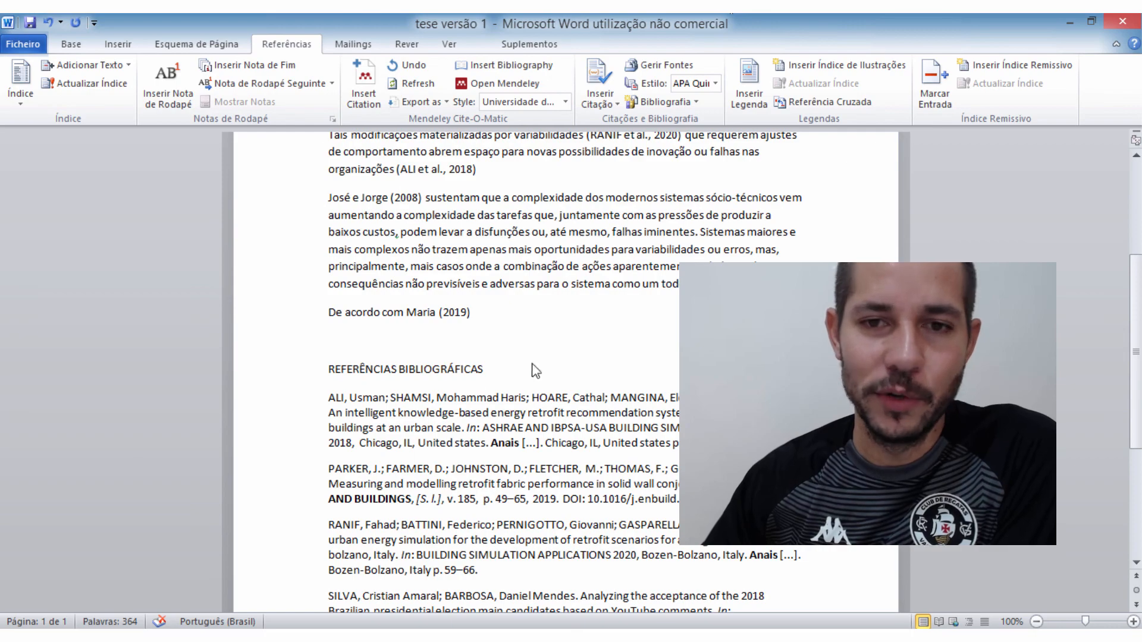
pyautogui.scroll(4, 533, 368)
pyautogui.scroll(-1, 481, 155)
pyautogui.click(608, 255)
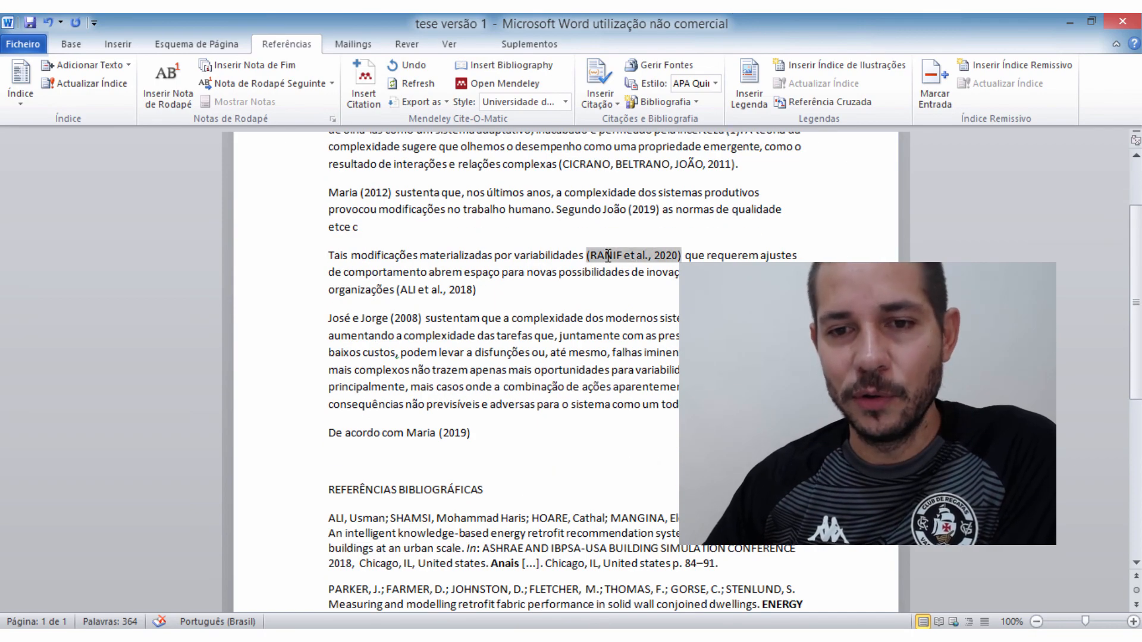
pyautogui.click(553, 255)
pyautogui.scroll(-7, 634, 398)
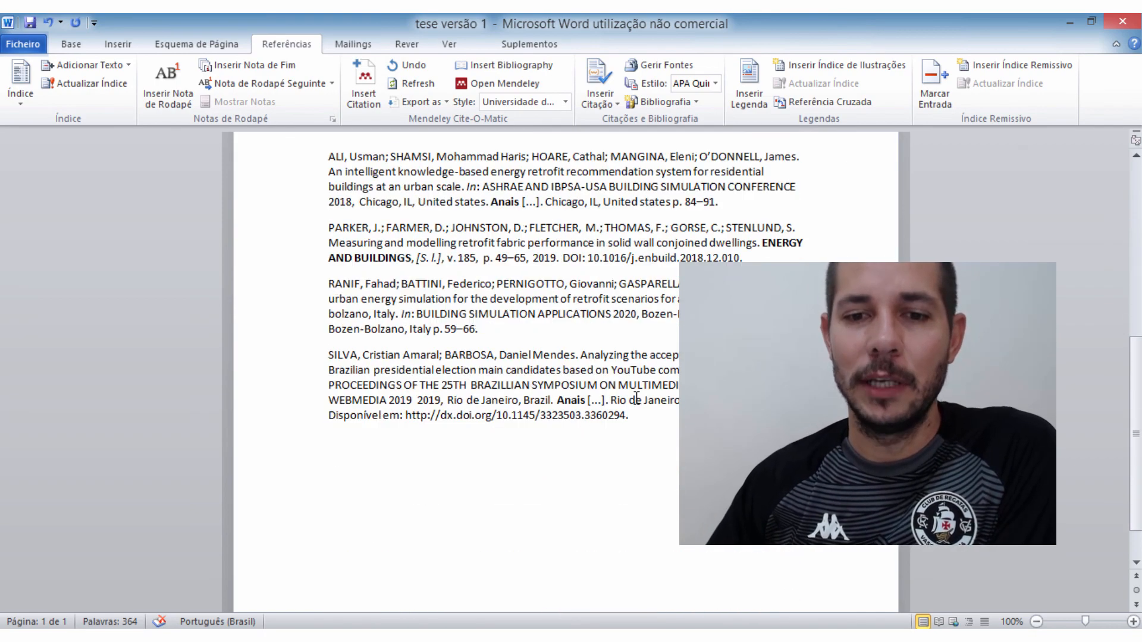
pyautogui.scroll(3, 536, 536)
pyautogui.scroll(7, 610, 482)
pyautogui.scroll(-10, 606, 452)
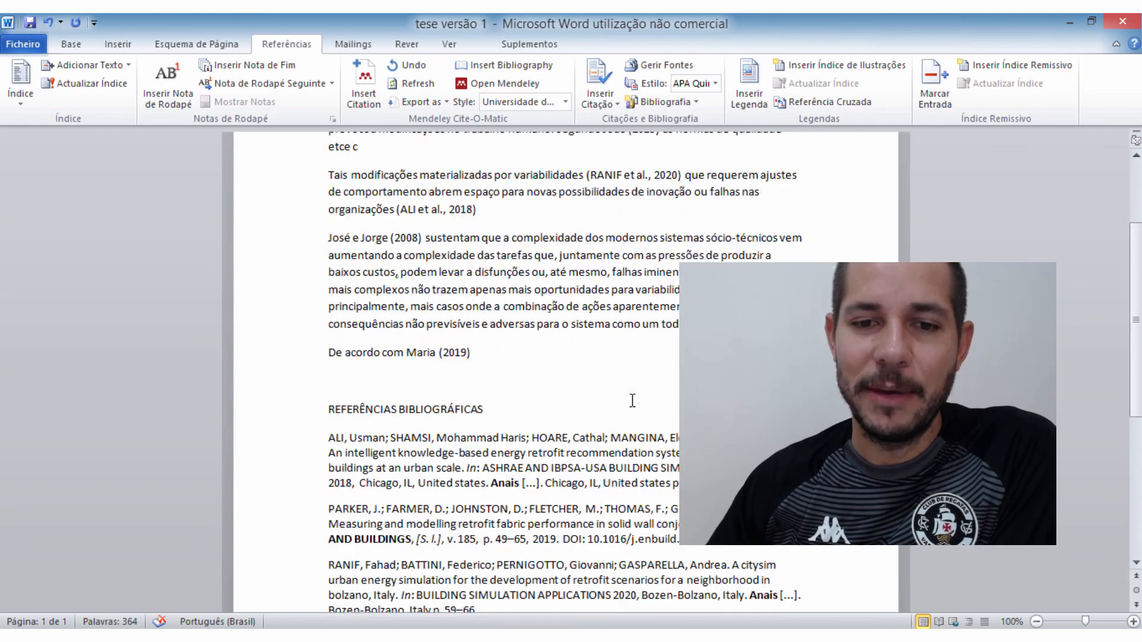
pyautogui.scroll(7, 642, 379)
pyautogui.scroll(-6, 643, 379)
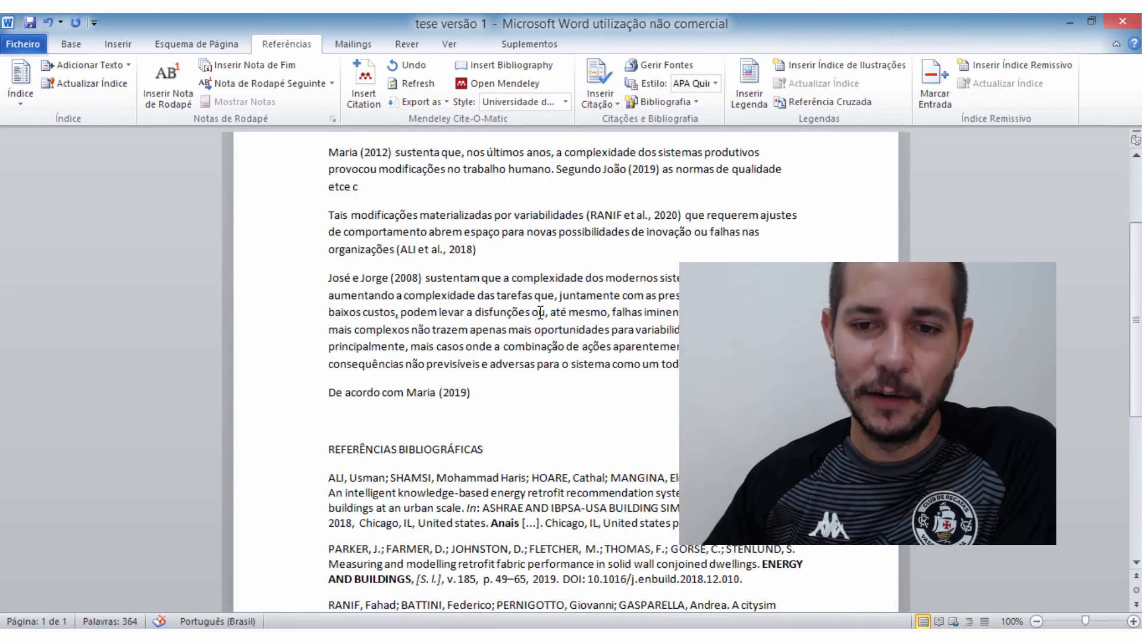
pyautogui.scroll(1, 642, 379)
pyautogui.scroll(7, 598, 326)
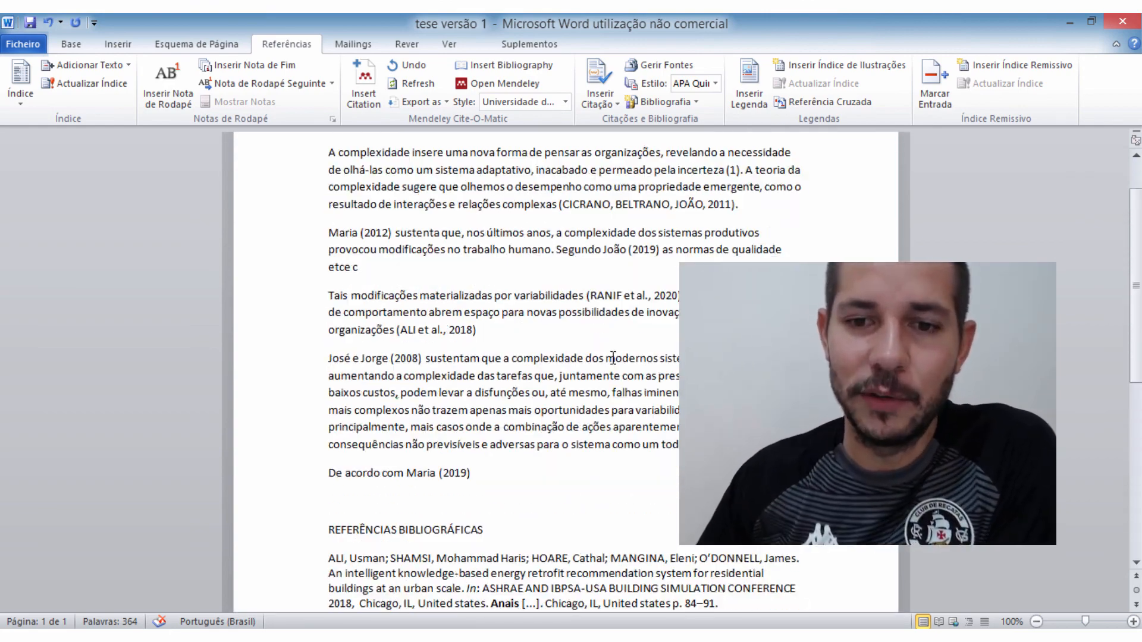
pyautogui.scroll(-4, 597, 325)
pyautogui.scroll(-3, 667, 333)
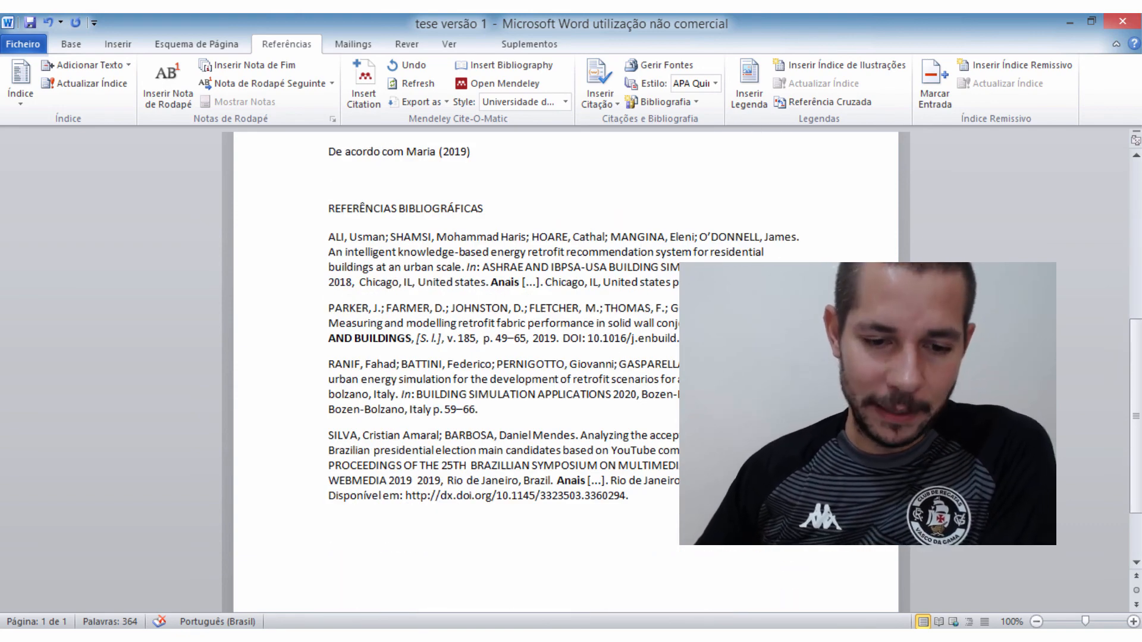
# - Switch to Mendeley Desktop, view the notes of the historical city center record, and select the citysim urban energy simulation record
pyautogui.hotkey('alt', 'Tab')
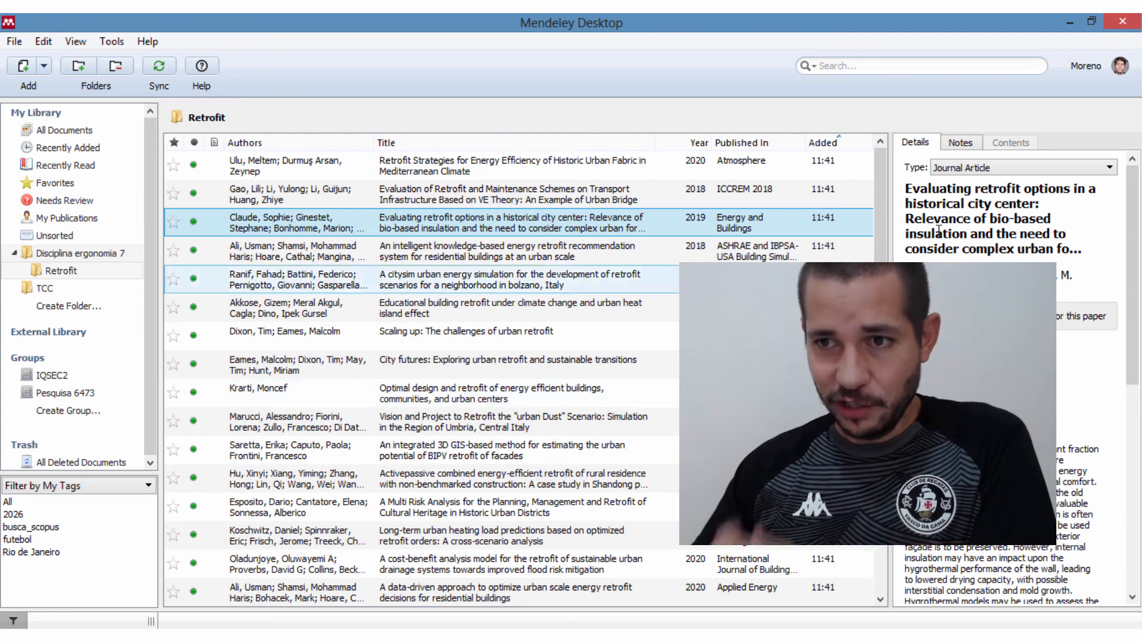
pyautogui.click(960, 143)
pyautogui.click(997, 250)
pyautogui.click(507, 289)
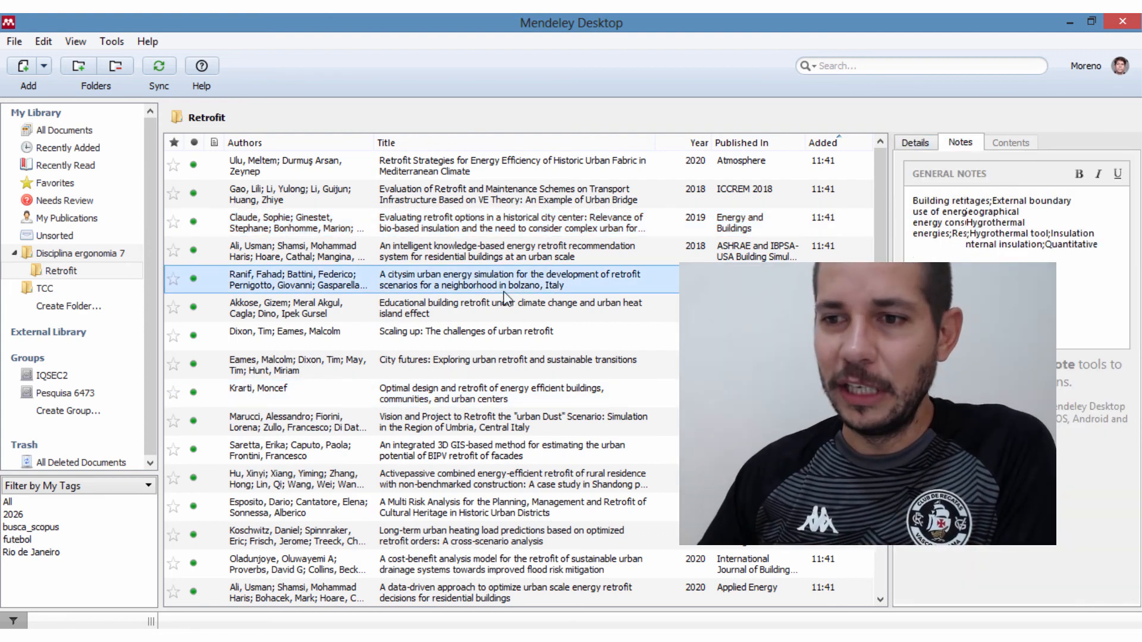
# - View the details of the citysim and intelligent knowledge-based retrofit records, and mark the ICCREM 2018 transport infrastructure record as a favorite
pyautogui.click(1000, 251)
pyautogui.click(914, 142)
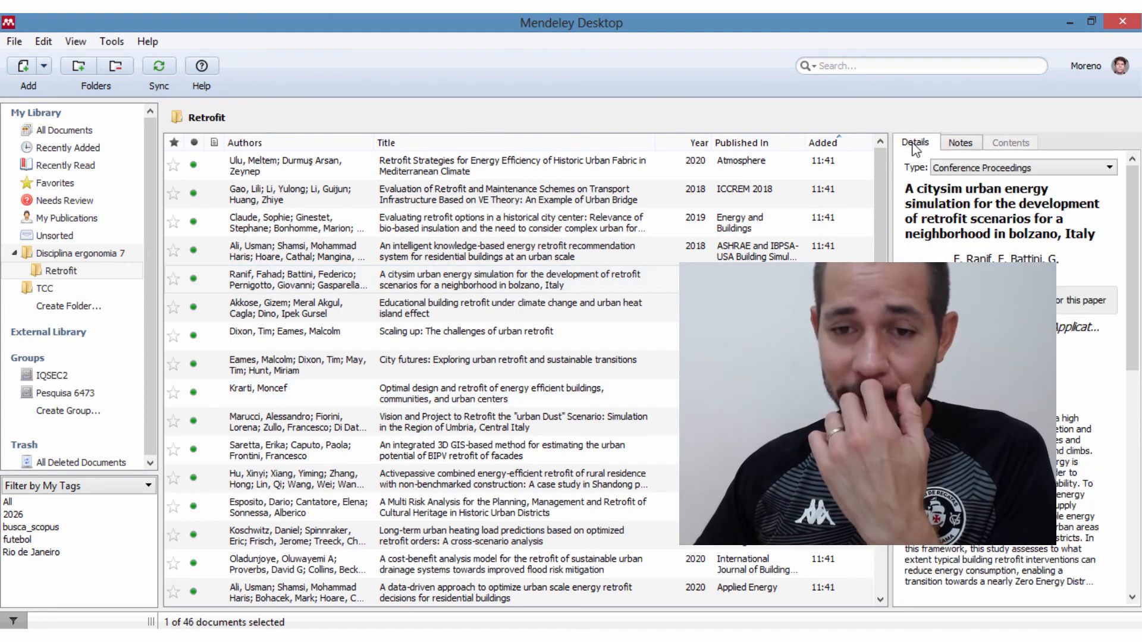
pyautogui.click(511, 251)
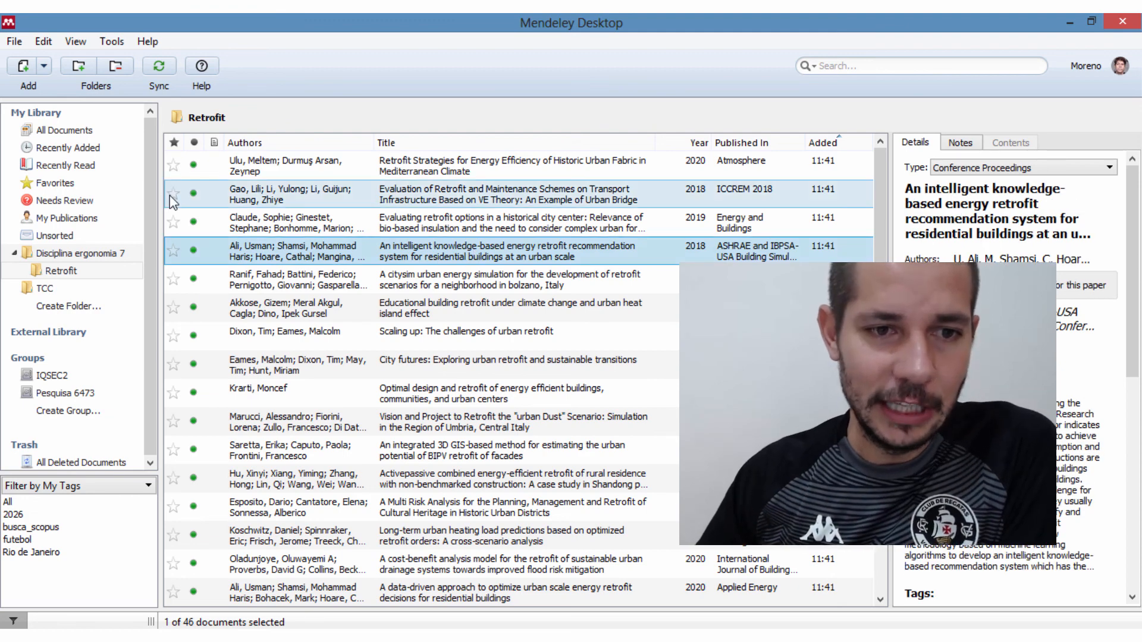
pyautogui.click(173, 194)
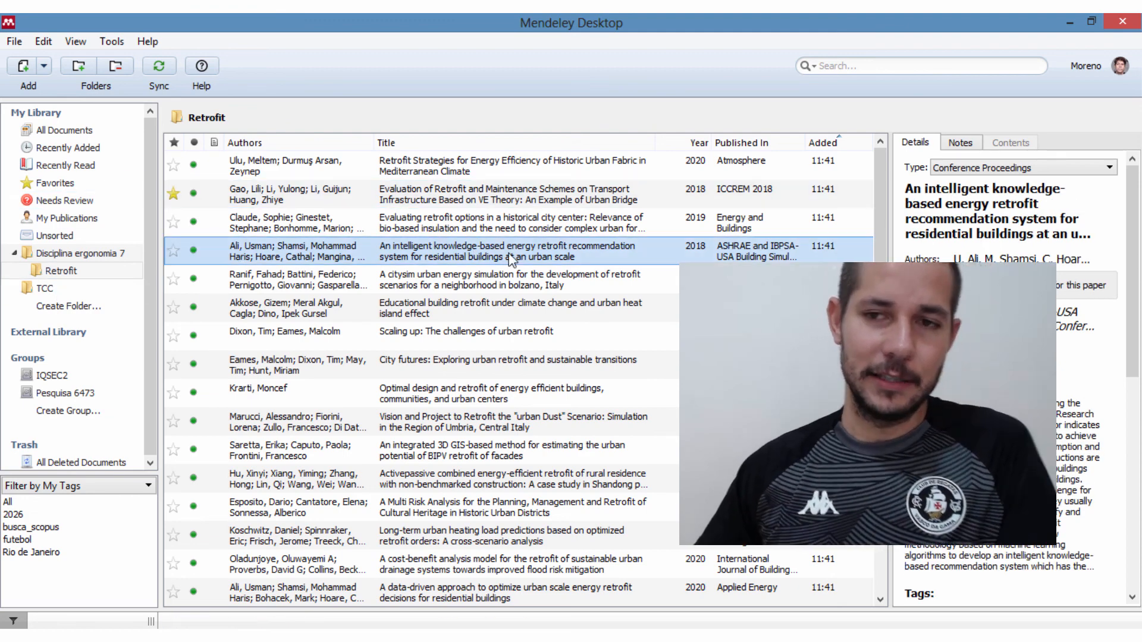
pyautogui.click(842, 67)
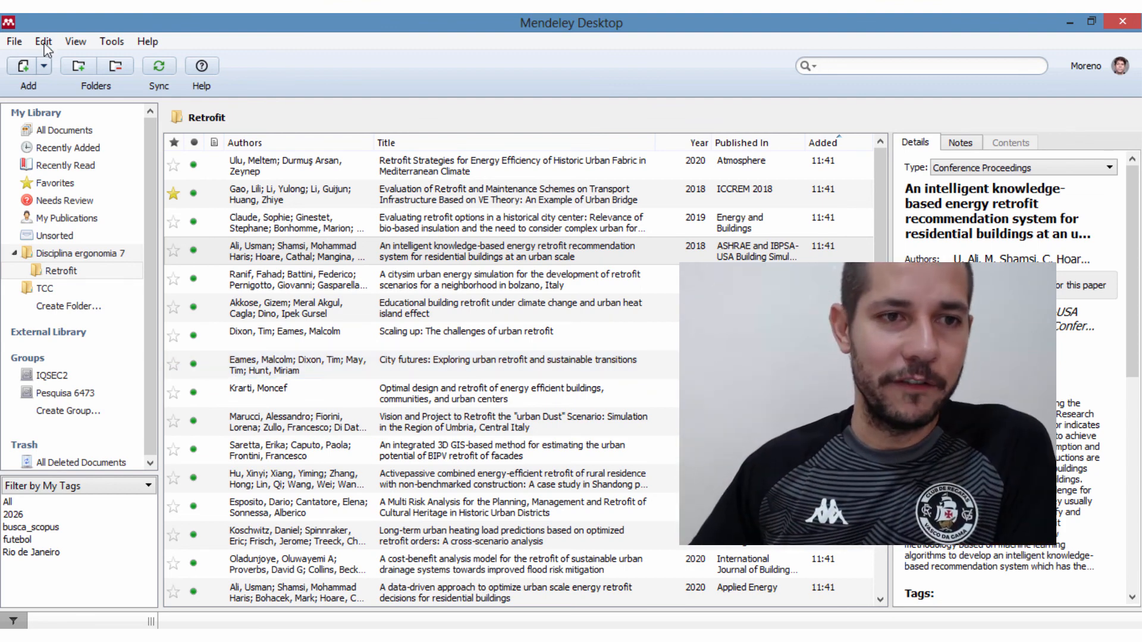
pyautogui.click(76, 42)
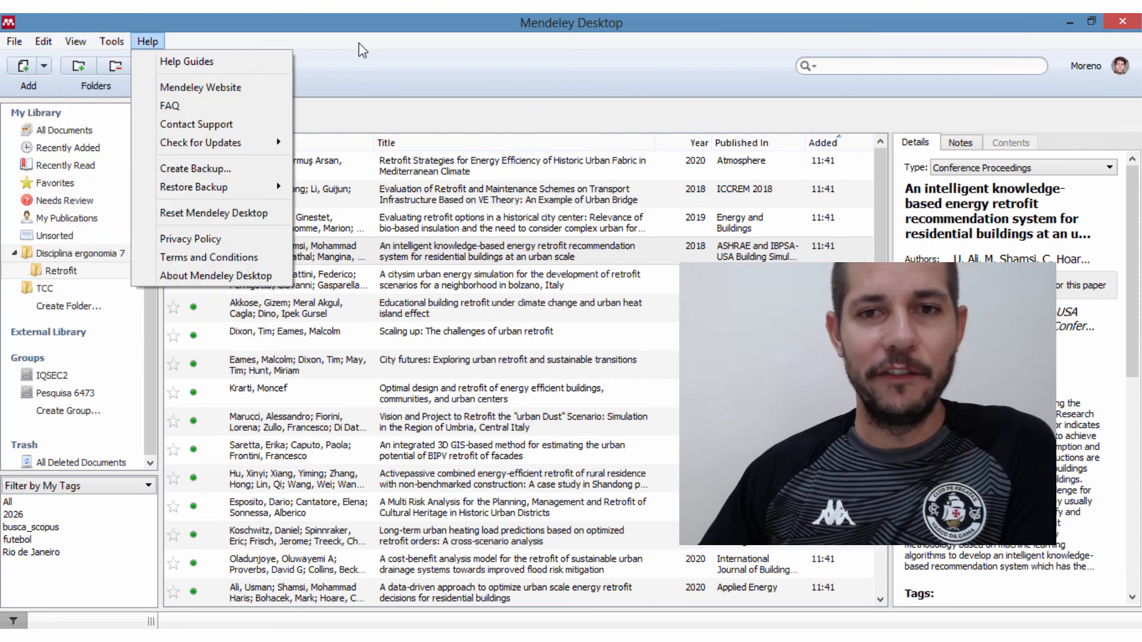
pyautogui.click(359, 45)
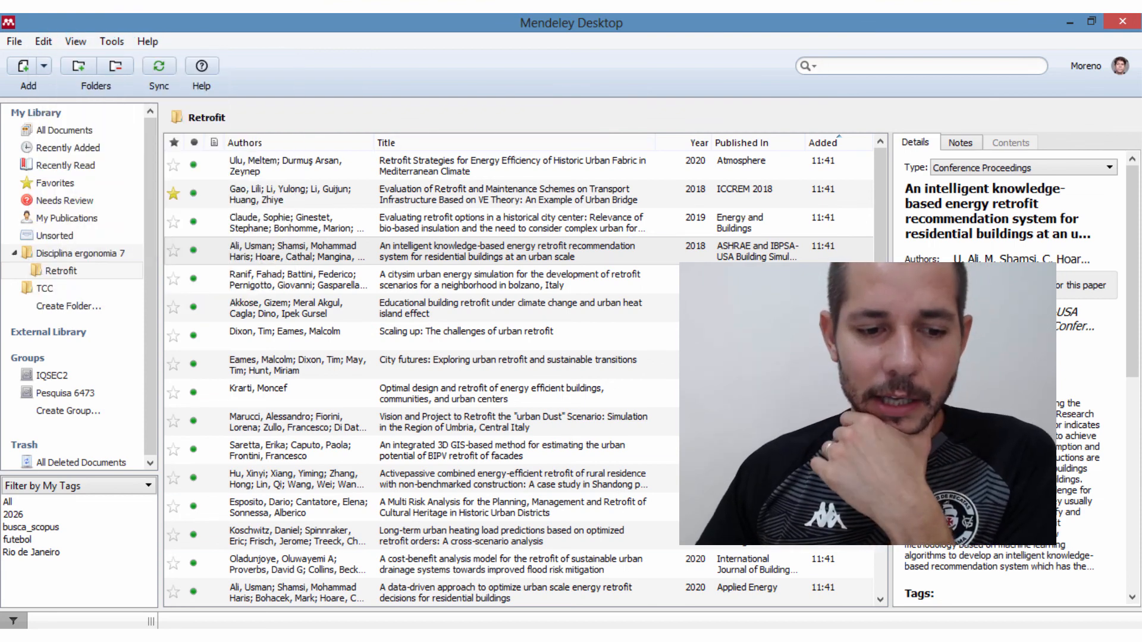
# - Switch to the browser, open the Zotero site briefly, and return to all references in the Mendeley web library
pyautogui.hotkey('alt', 'Tab')
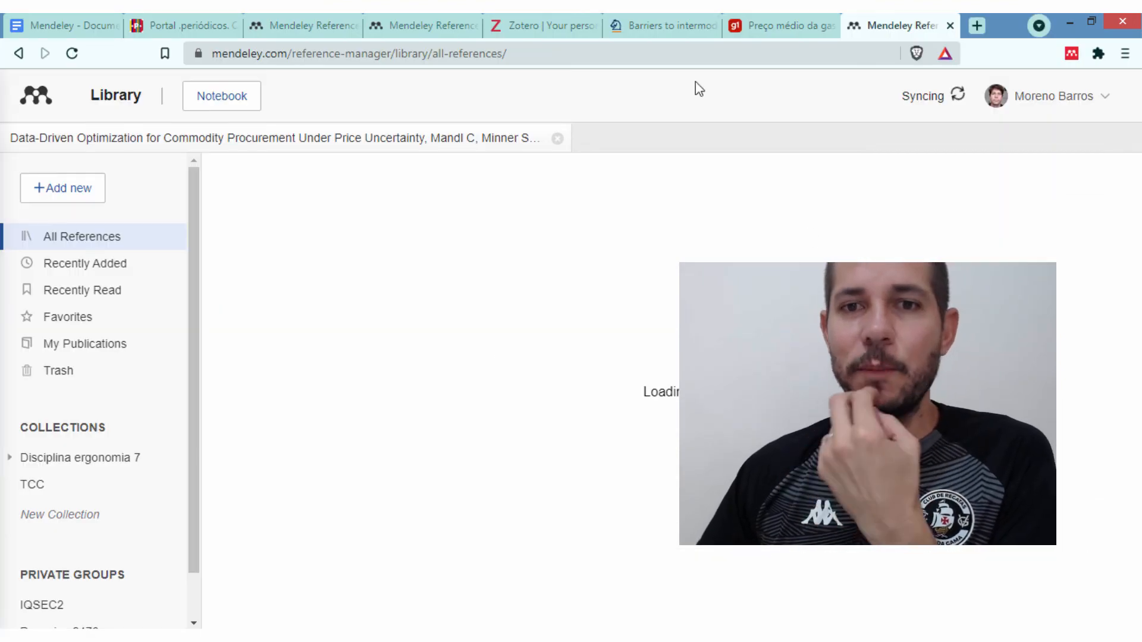
pyautogui.click(538, 26)
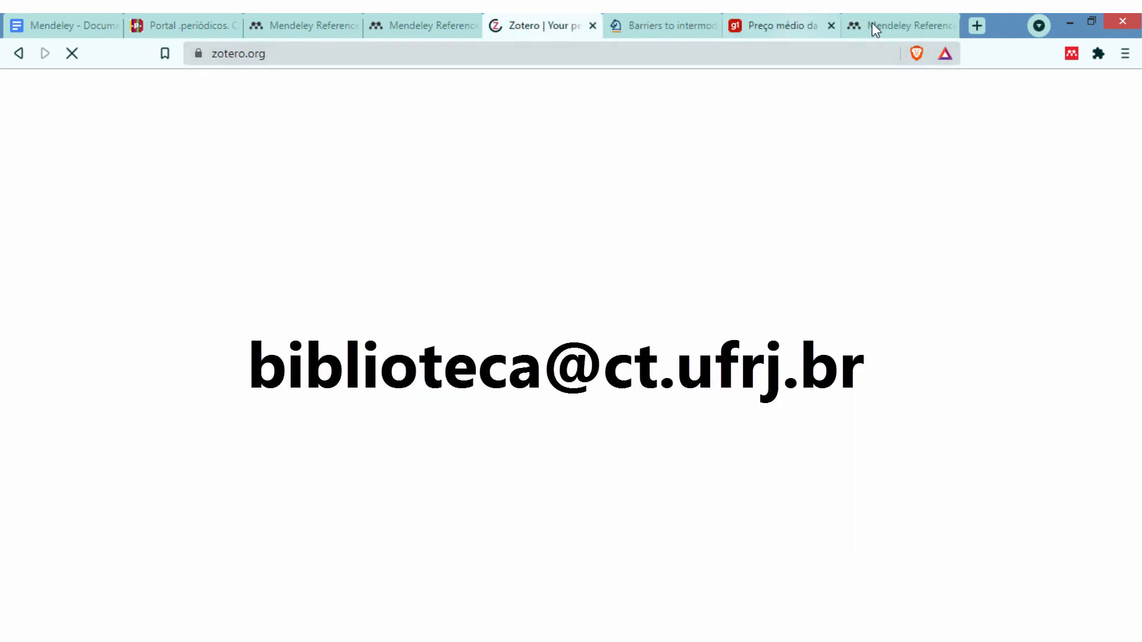
pyautogui.click(876, 22)
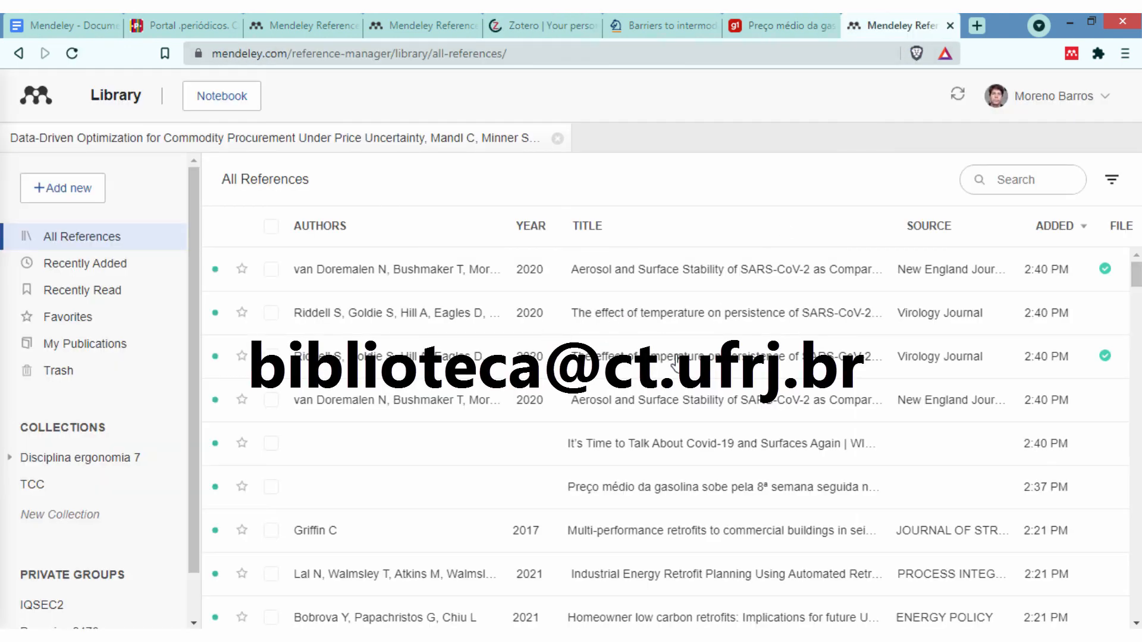